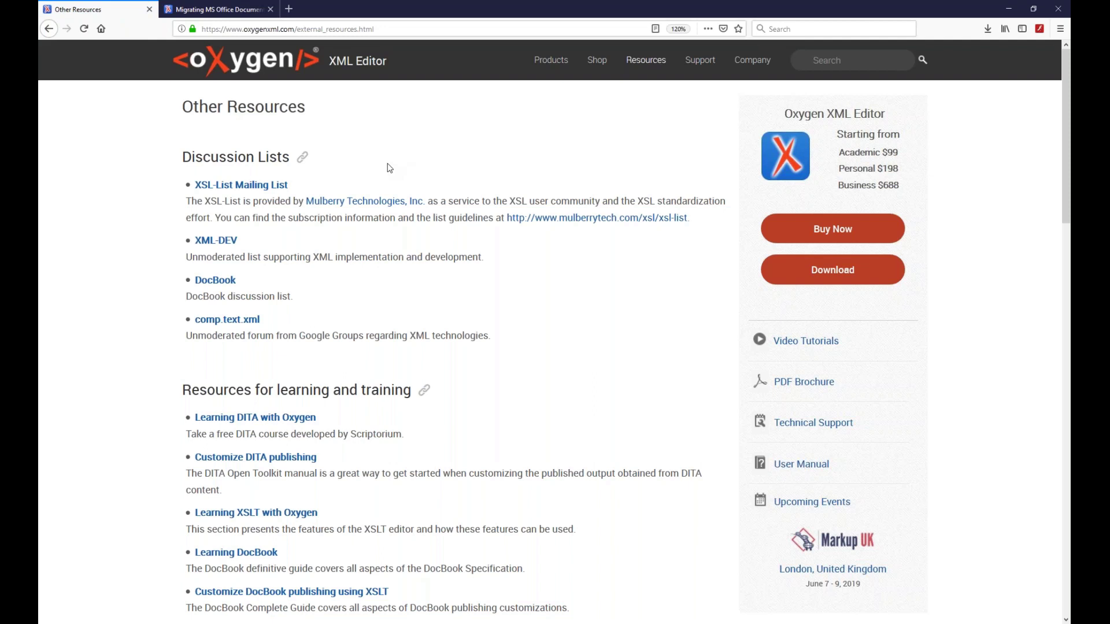
Look through the discussion lists, learning and training resources, and tutorials on the Other Resources page.
{"action": "scroll", "coordinate": [399, 185], "scroll_direction": "down", "scroll_amount": 3}
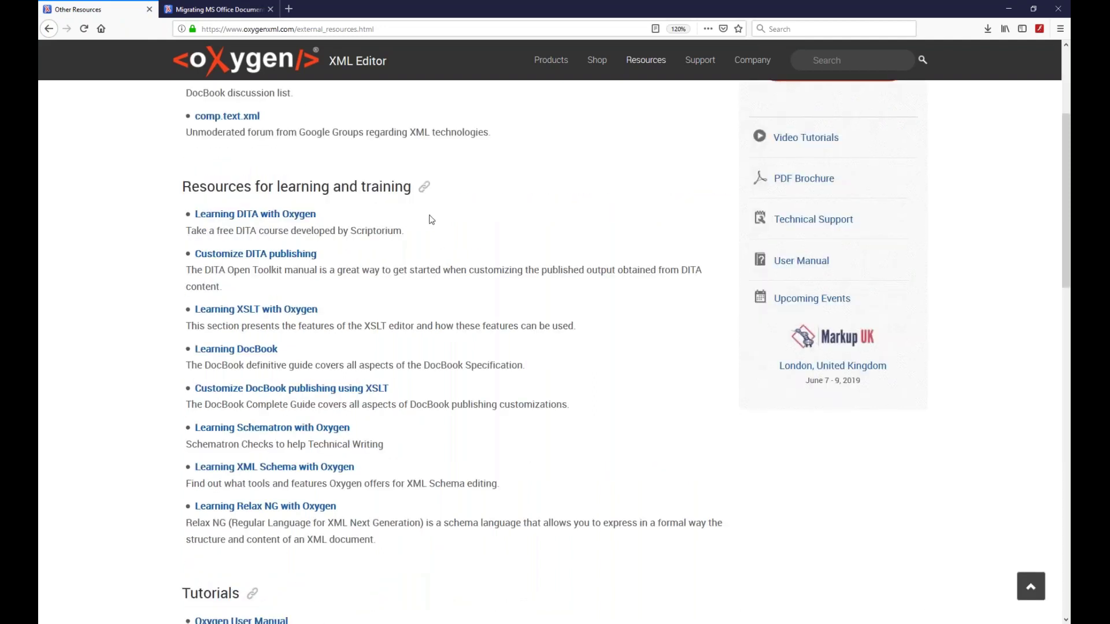
{"action": "scroll", "coordinate": [434, 220], "scroll_direction": "down", "scroll_amount": 1}
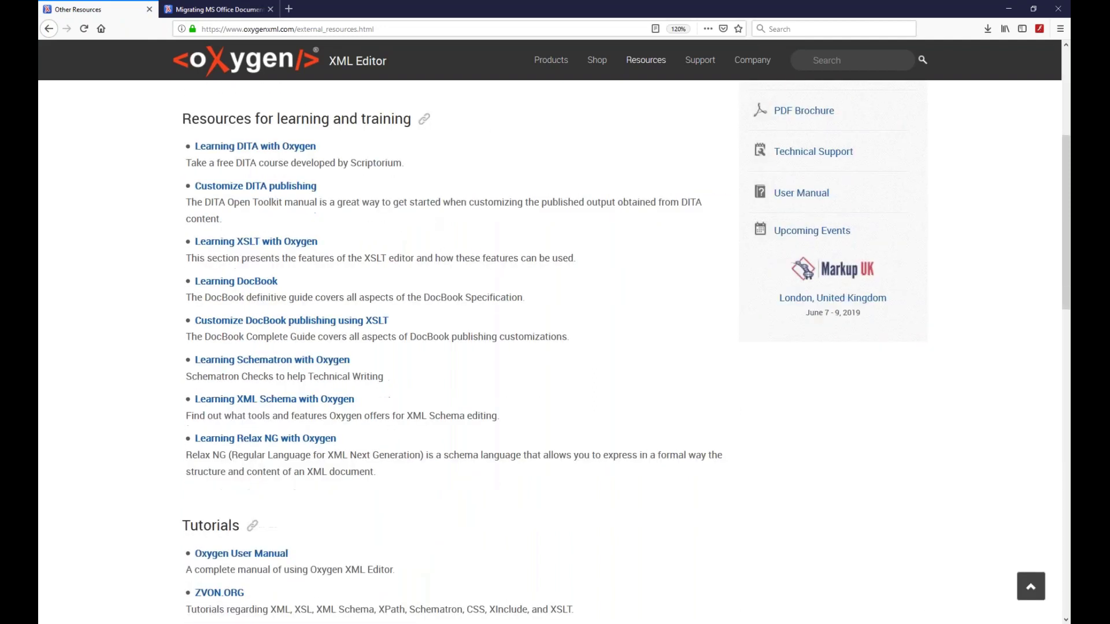
{"action": "scroll", "coordinate": [386, 290], "scroll_direction": "down", "scroll_amount": 1}
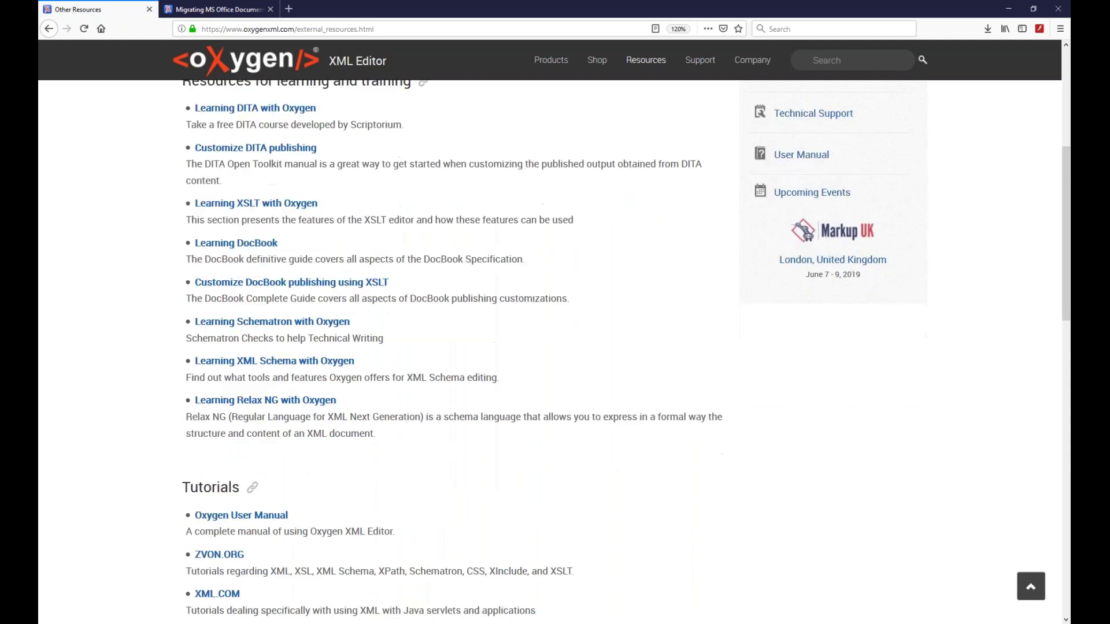
{"action": "scroll", "coordinate": [367, 302], "scroll_direction": "down", "scroll_amount": 1}
{"action": "scroll", "coordinate": [378, 311], "scroll_direction": "down", "scroll_amount": 1}
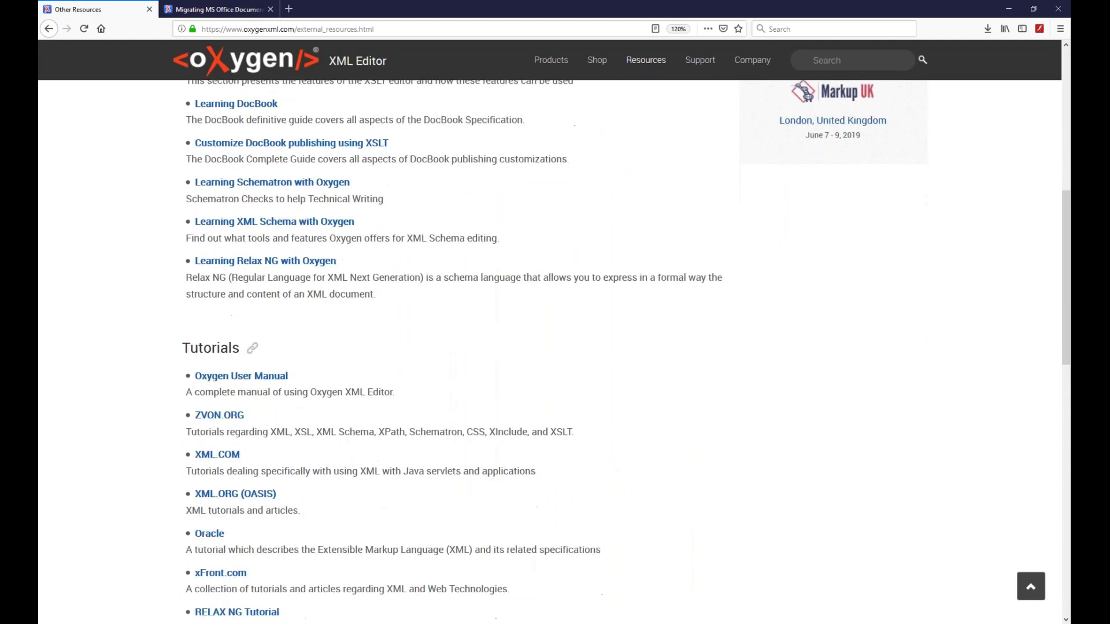
{"action": "scroll", "coordinate": [370, 293], "scroll_direction": "down", "scroll_amount": 3}
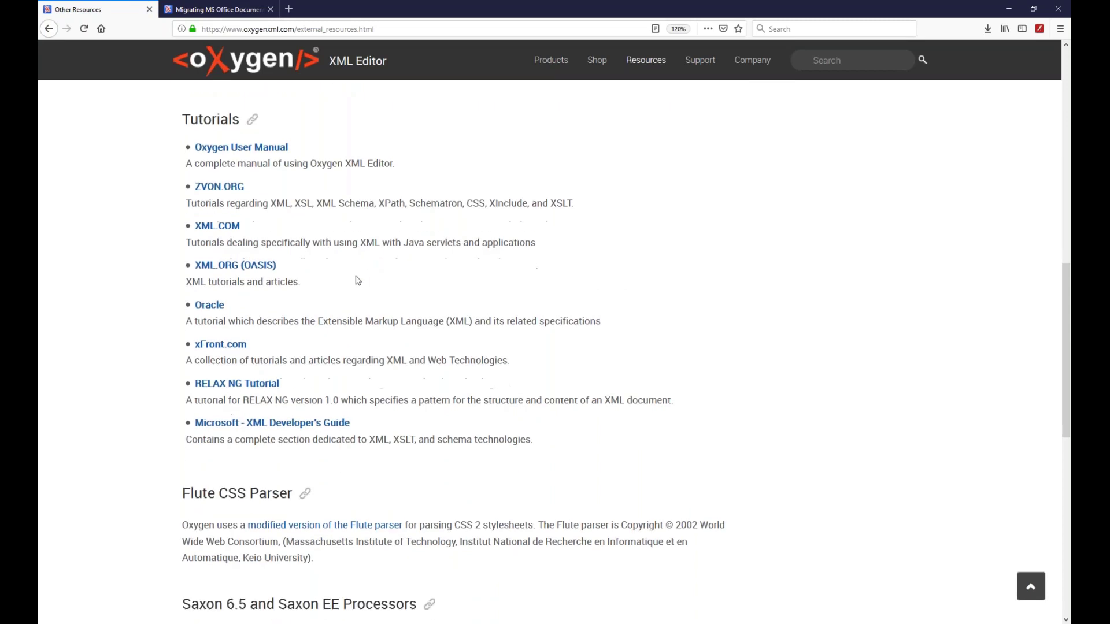
{"action": "scroll", "coordinate": [352, 273], "scroll_direction": "down", "scroll_amount": 1}
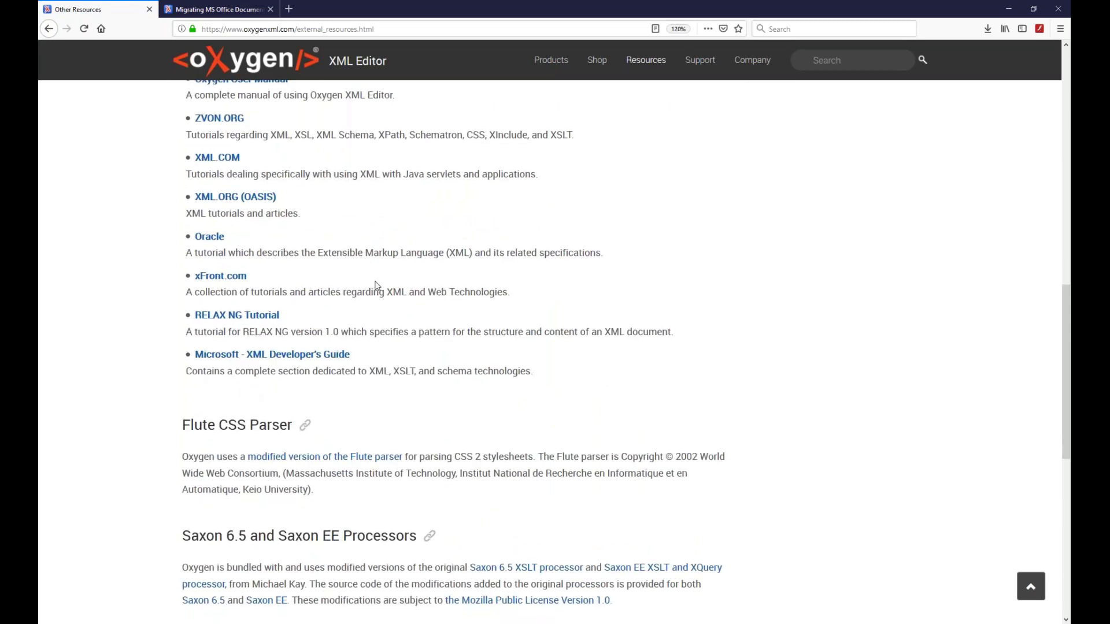
{"action": "scroll", "coordinate": [377, 286], "scroll_direction": "up", "scroll_amount": 12}
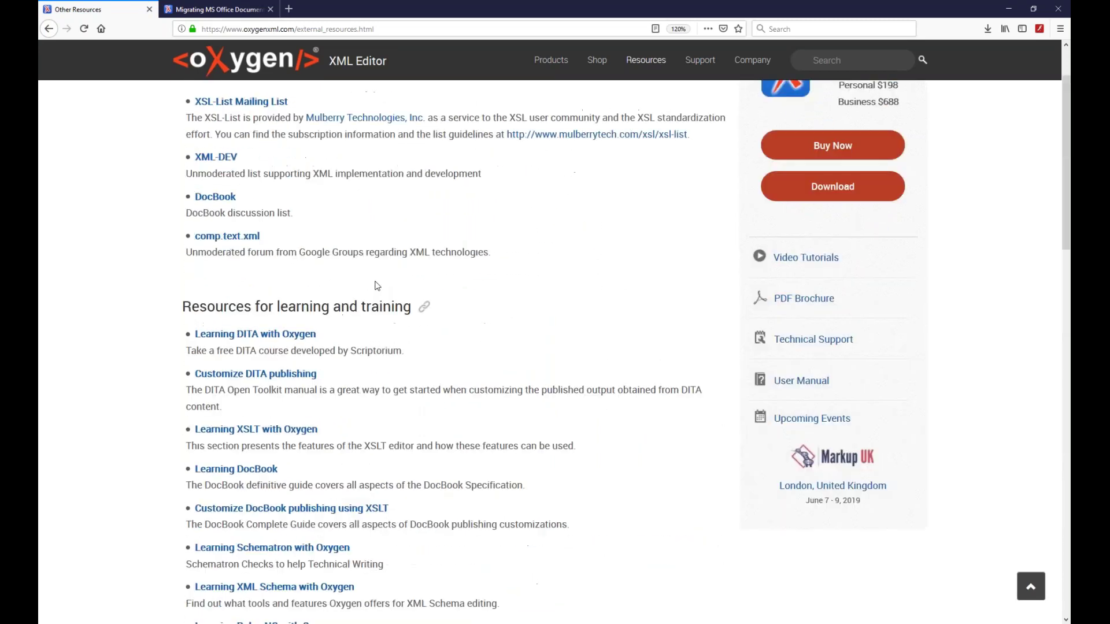
Open the website's Documentation resources and look over the user manuals listed for the Oxygen products.
{"action": "mouse_move", "coordinate": [643, 63]}
{"action": "left_click", "coordinate": [520, 144]}
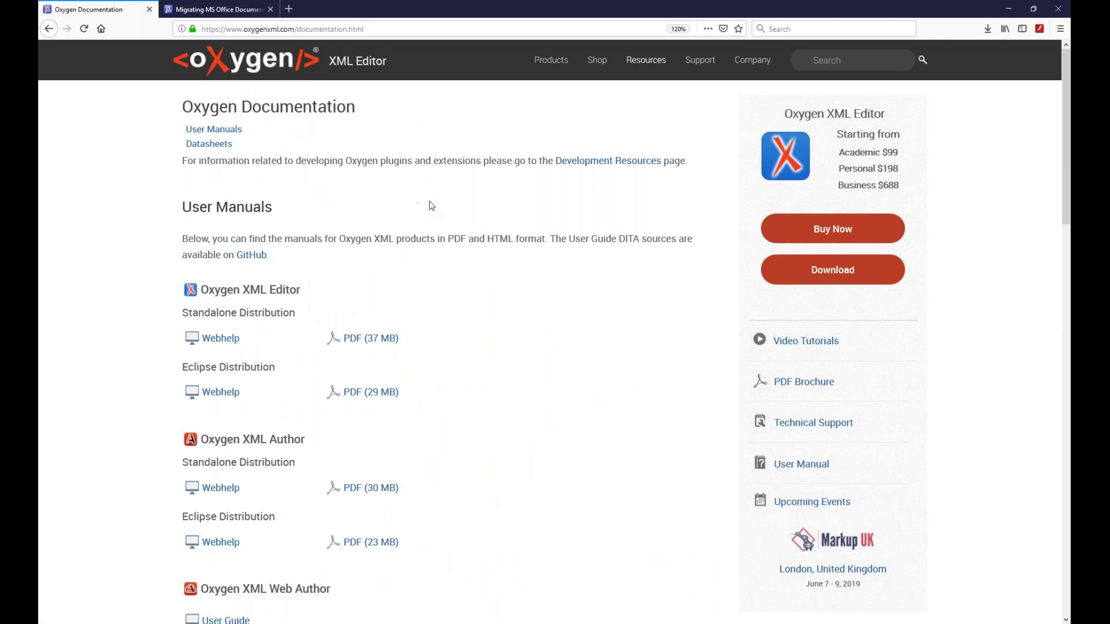
{"action": "scroll", "coordinate": [417, 218], "scroll_direction": "down", "scroll_amount": 3}
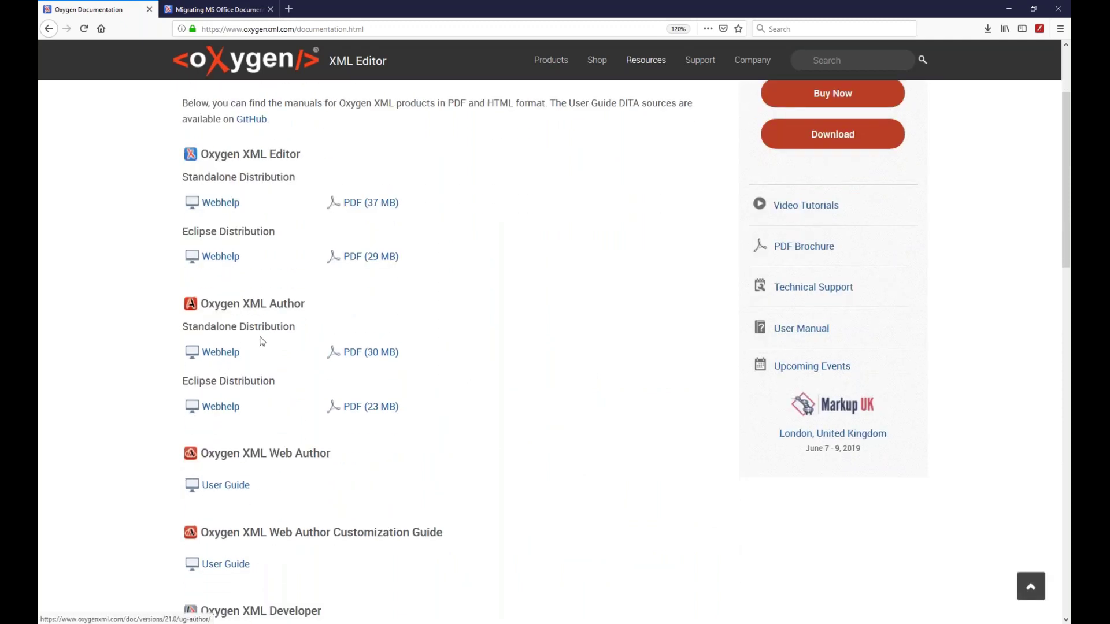
{"action": "scroll", "coordinate": [260, 368], "scroll_direction": "down", "scroll_amount": 3}
{"action": "scroll", "coordinate": [260, 368], "scroll_direction": "up", "scroll_amount": 6}
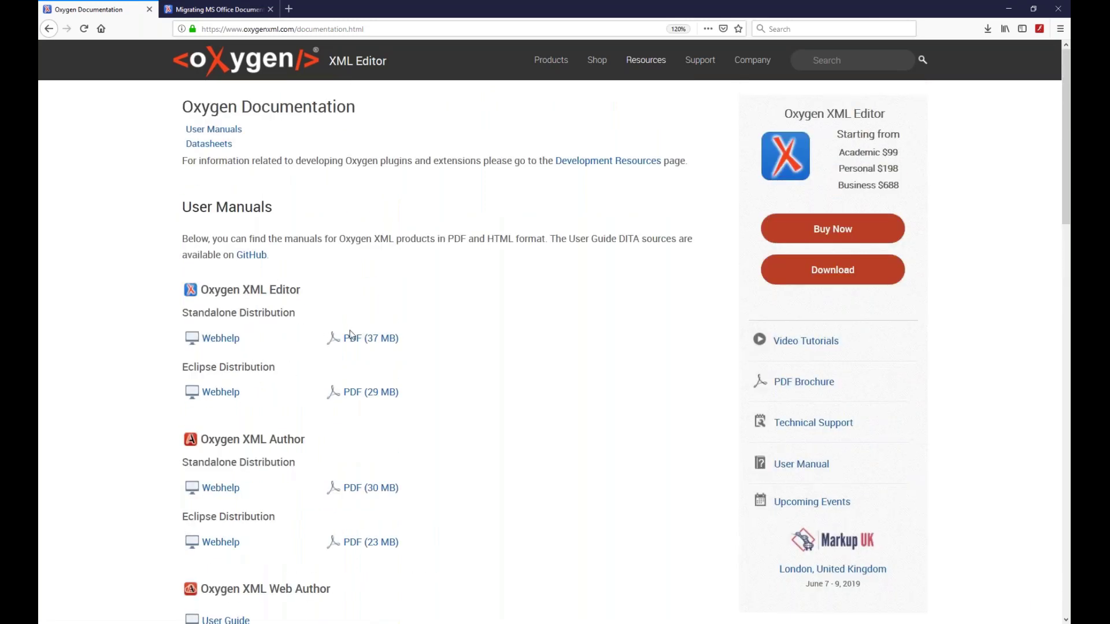
Open the Oxygen XML blog and expand April, March and January 2019 in its archive.
{"action": "mouse_move", "coordinate": [647, 58]}
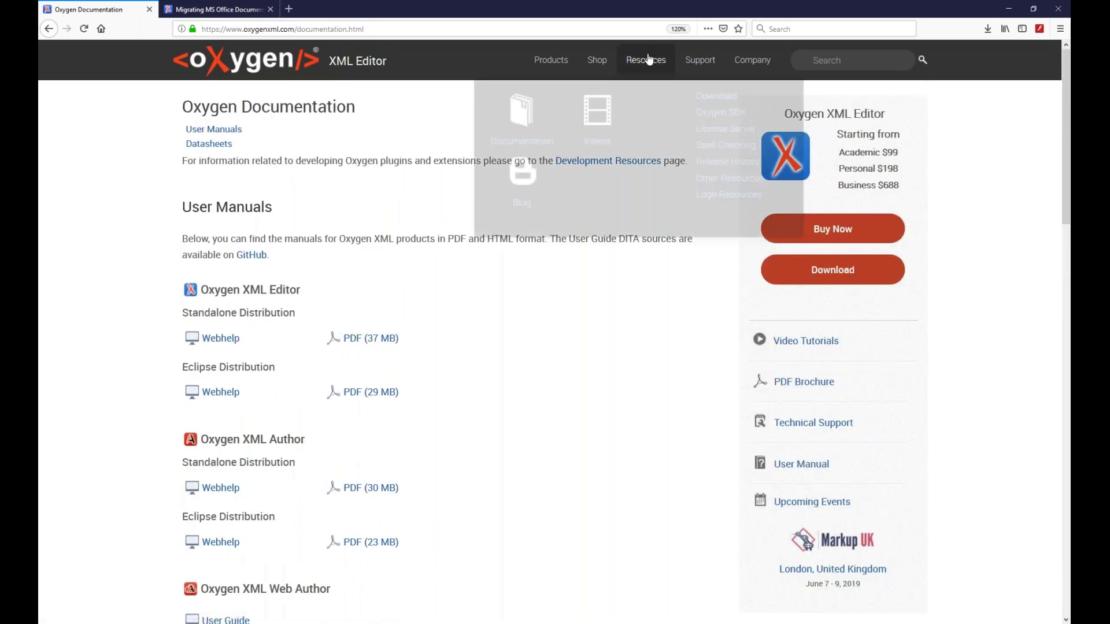
{"action": "left_click", "coordinate": [521, 205]}
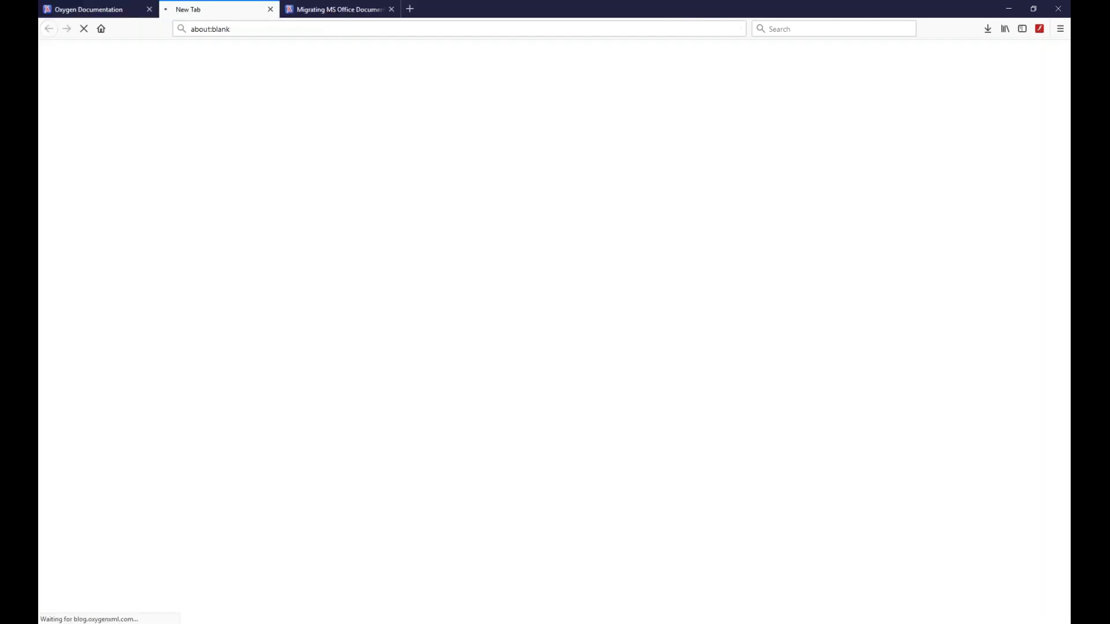
{"action": "scroll", "coordinate": [599, 255], "scroll_direction": "down", "scroll_amount": 1}
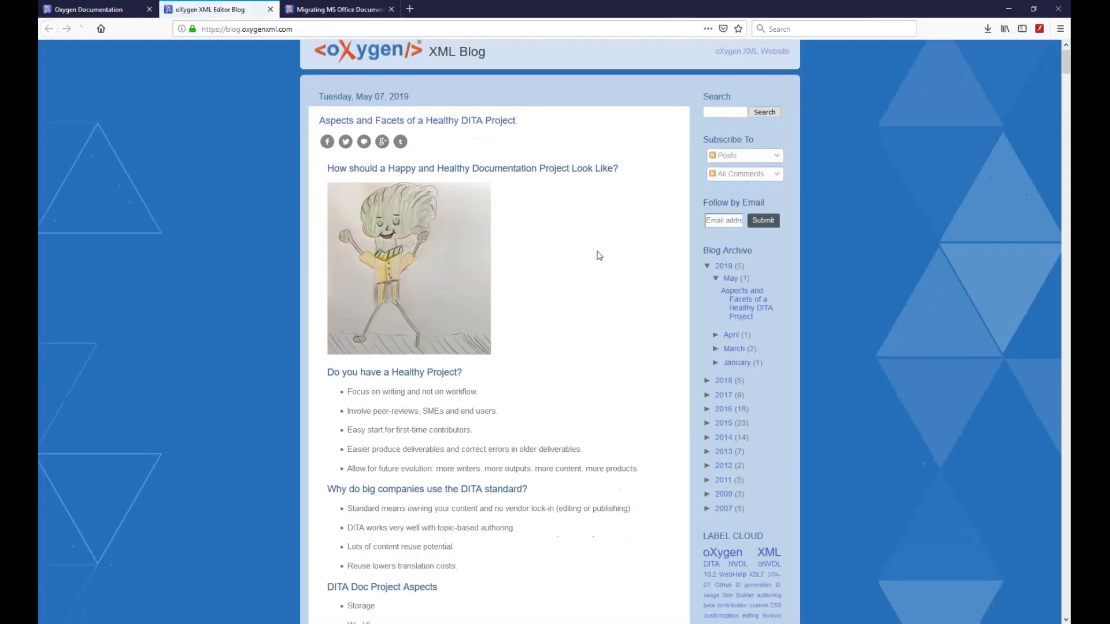
{"action": "scroll", "coordinate": [636, 255], "scroll_direction": "down", "scroll_amount": 1}
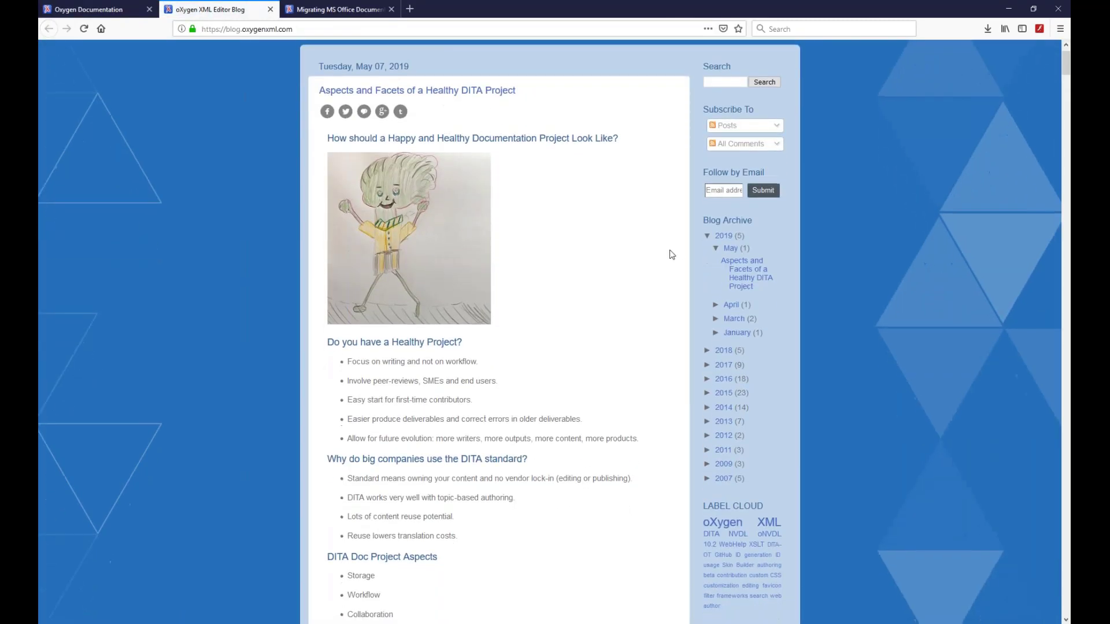
{"action": "left_click", "coordinate": [716, 307]}
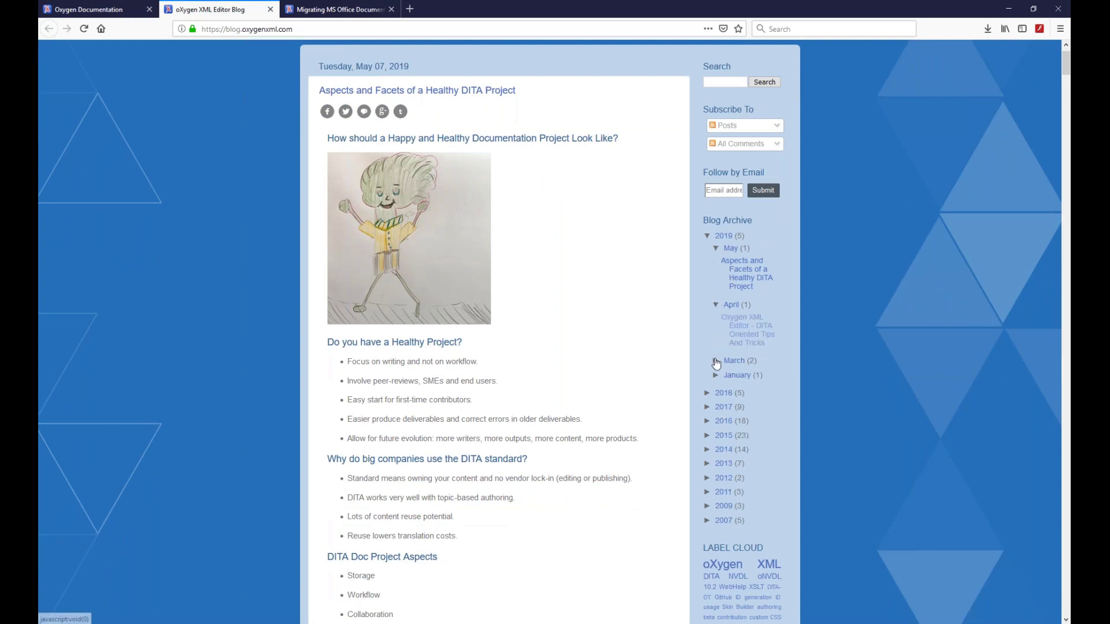
{"action": "left_click", "coordinate": [715, 362]}
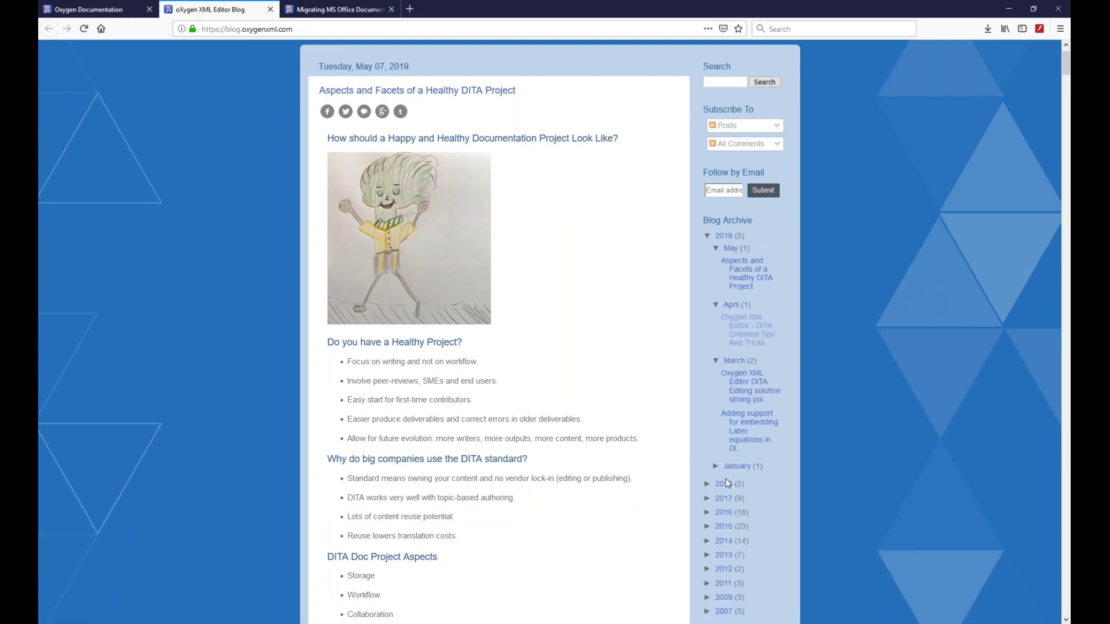
{"action": "left_click", "coordinate": [717, 466]}
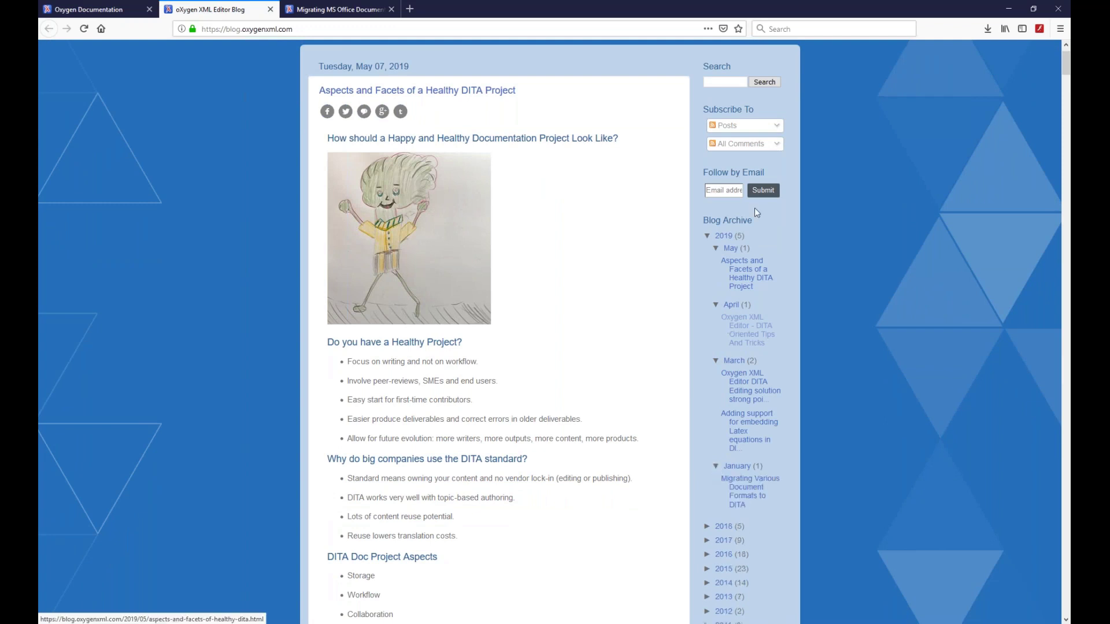
Search the blog for "tips" and look through the results to the "DITA Oriented Tips And Tricks" post.
{"action": "left_click", "coordinate": [724, 83]}
{"action": "key", "text": "Return"}
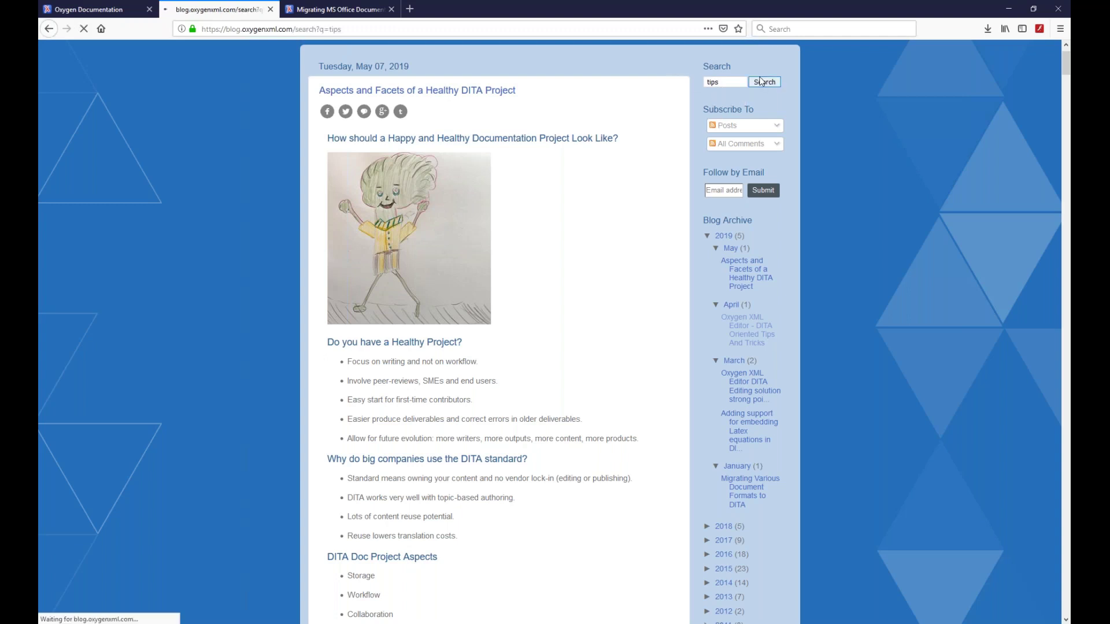
{"action": "scroll", "coordinate": [505, 205], "scroll_direction": "down", "scroll_amount": 3}
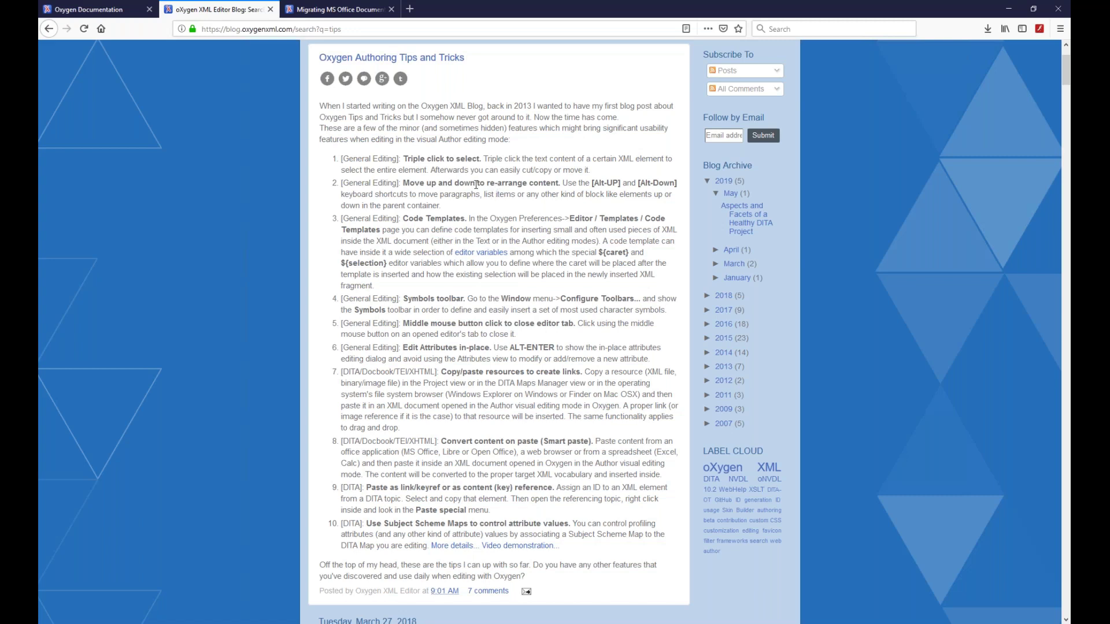
{"action": "scroll", "coordinate": [476, 185], "scroll_direction": "down", "scroll_amount": 20}
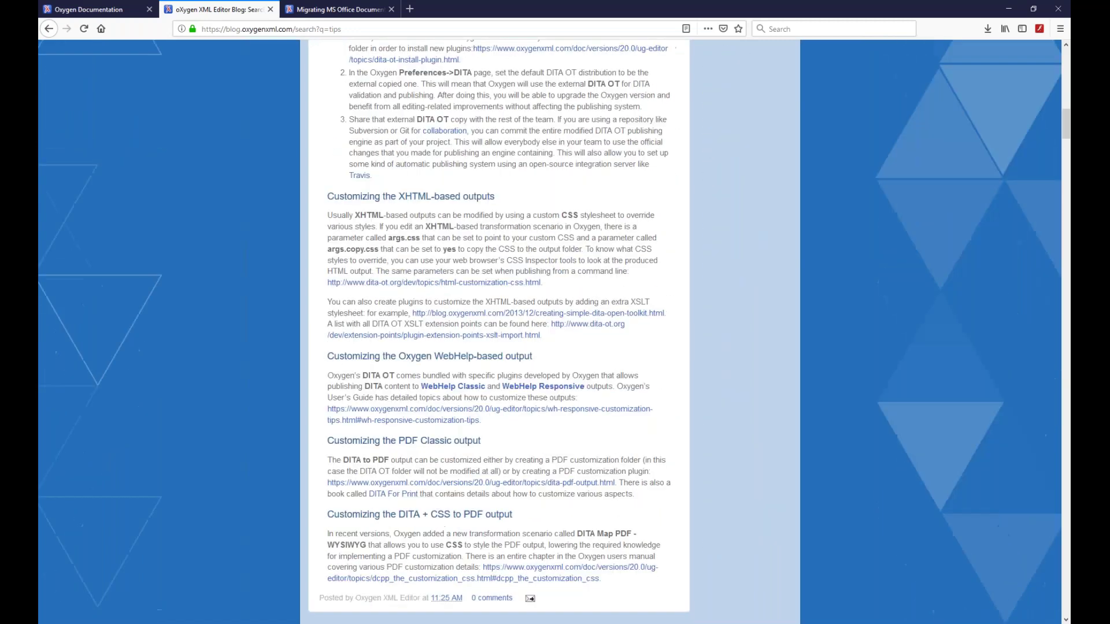
{"action": "scroll", "coordinate": [460, 171], "scroll_direction": "down", "scroll_amount": 4}
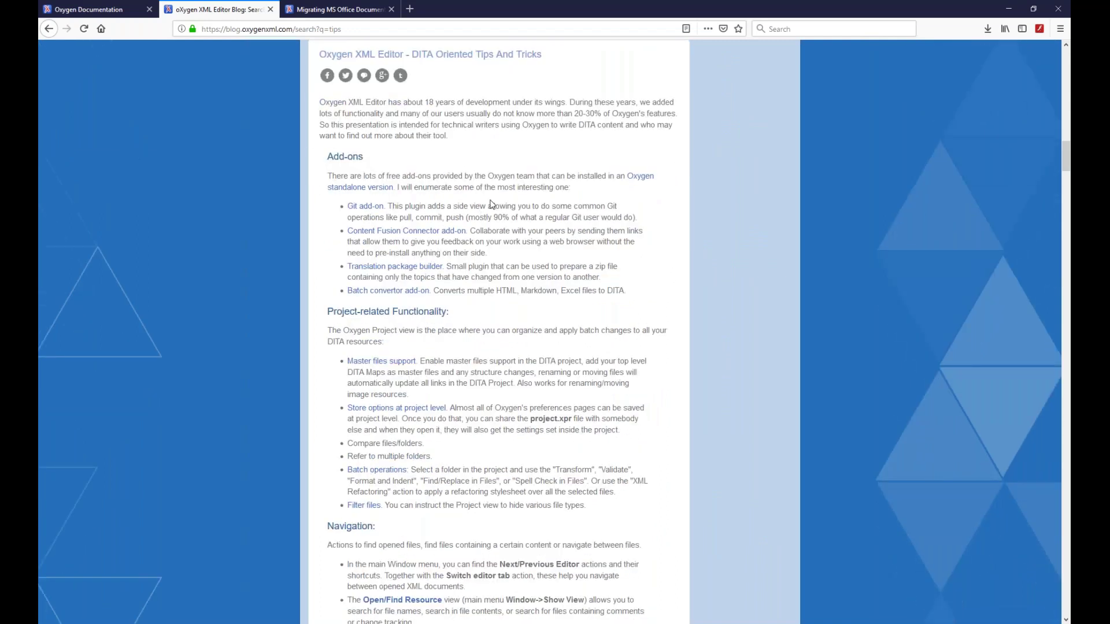
Read through the DITA tips post, briefly highlighting "Use Ctrl/CMD +/-" in the Author visual editing section.
{"action": "scroll", "coordinate": [496, 207], "scroll_direction": "down", "scroll_amount": 6}
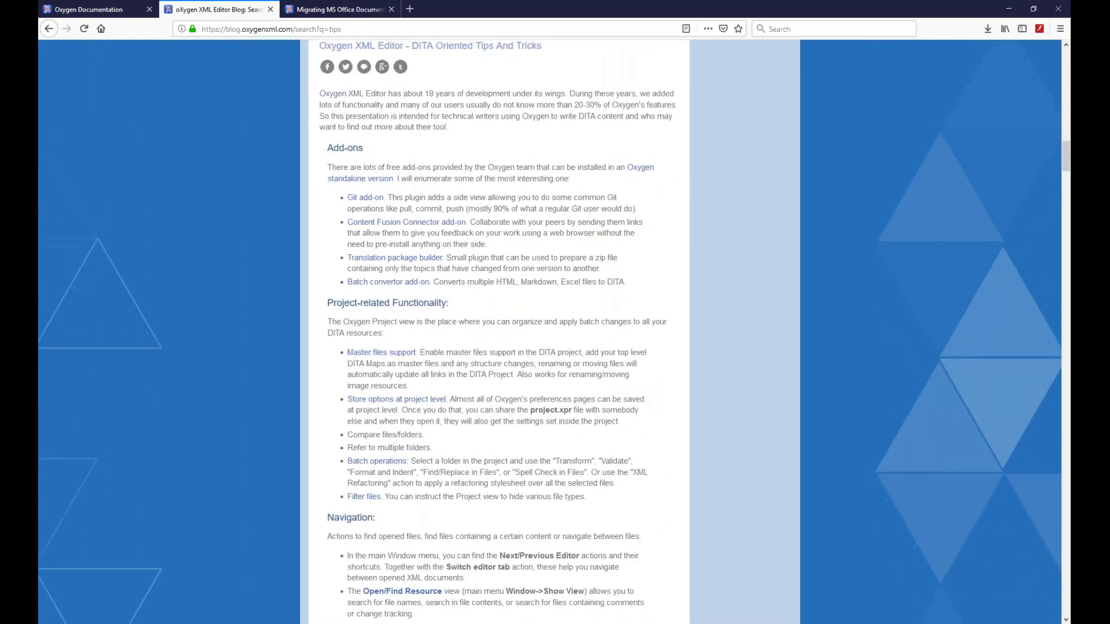
{"action": "scroll", "coordinate": [496, 331], "scroll_direction": "down", "scroll_amount": 12}
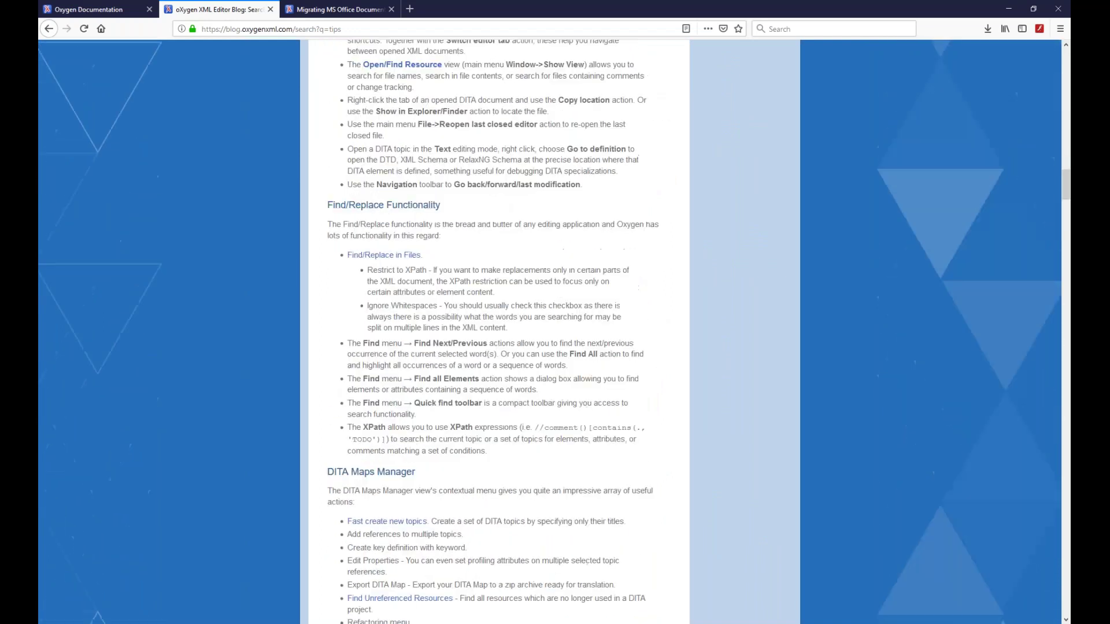
{"action": "scroll", "coordinate": [521, 228], "scroll_direction": "down", "scroll_amount": 5}
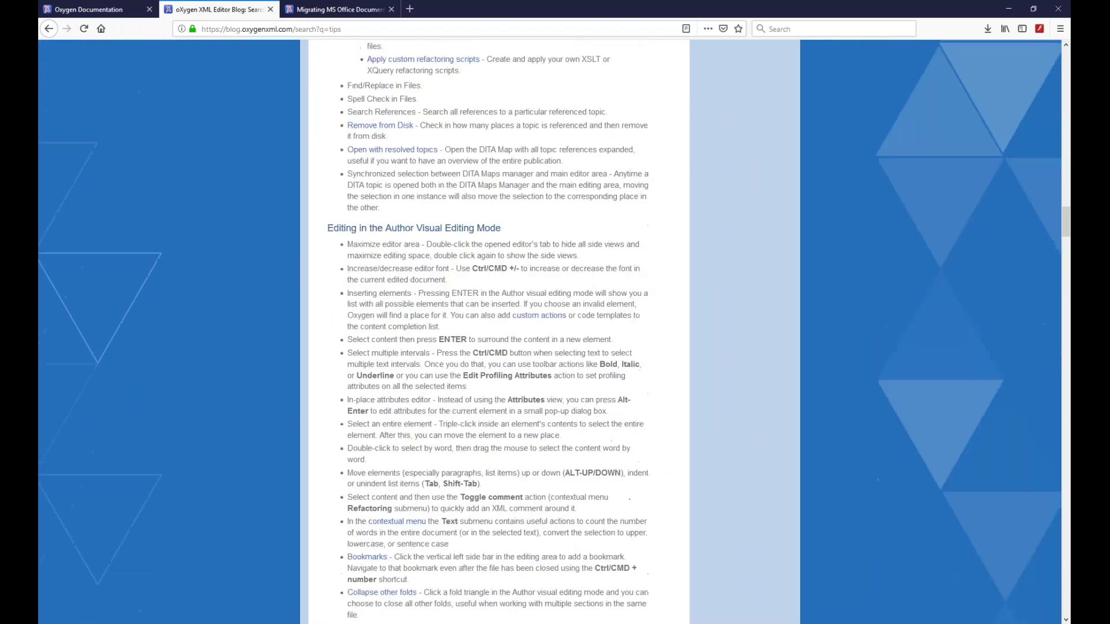
{"action": "scroll", "coordinate": [514, 254], "scroll_direction": "down", "scroll_amount": 1}
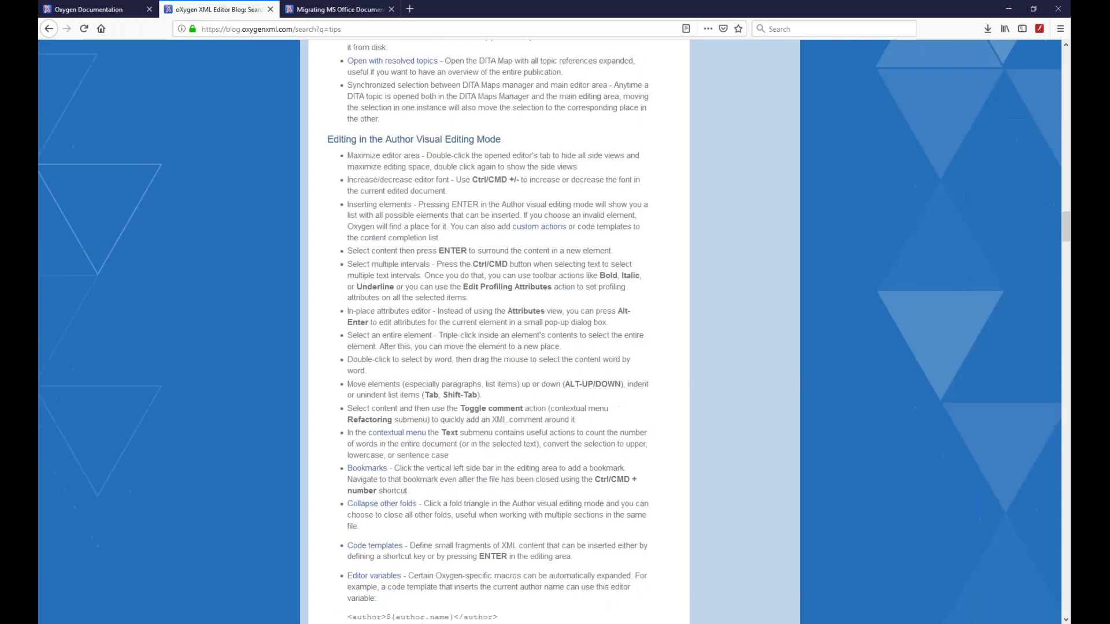
{"action": "left_click_drag", "start_coordinate": [460, 177], "coordinate": [526, 182]}
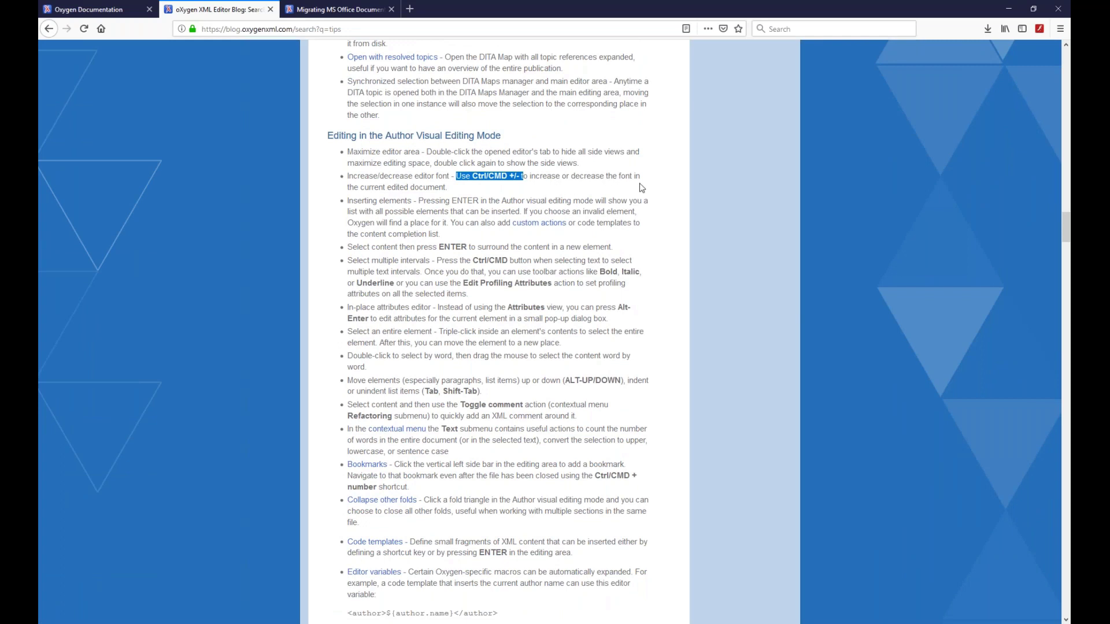
{"action": "left_click", "coordinate": [546, 192]}
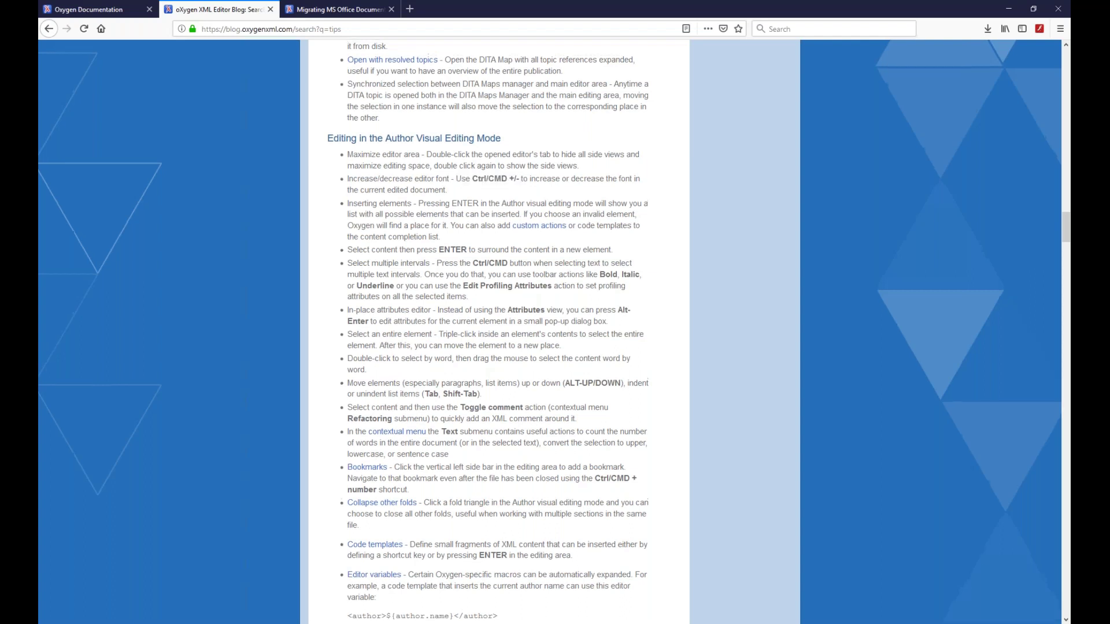
{"action": "scroll", "coordinate": [595, 212], "scroll_direction": "up", "scroll_amount": 10}
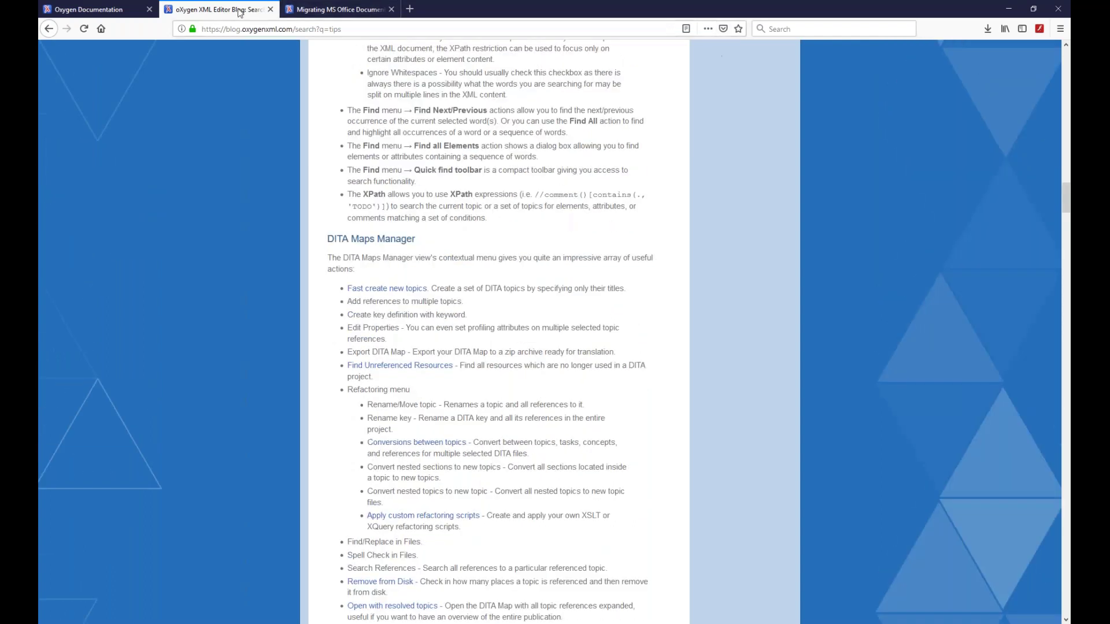
Return to the Oxygen website, open its Videos resources and browse the video demonstrations.
{"action": "left_click", "coordinate": [100, 12]}
{"action": "mouse_move", "coordinate": [645, 60]}
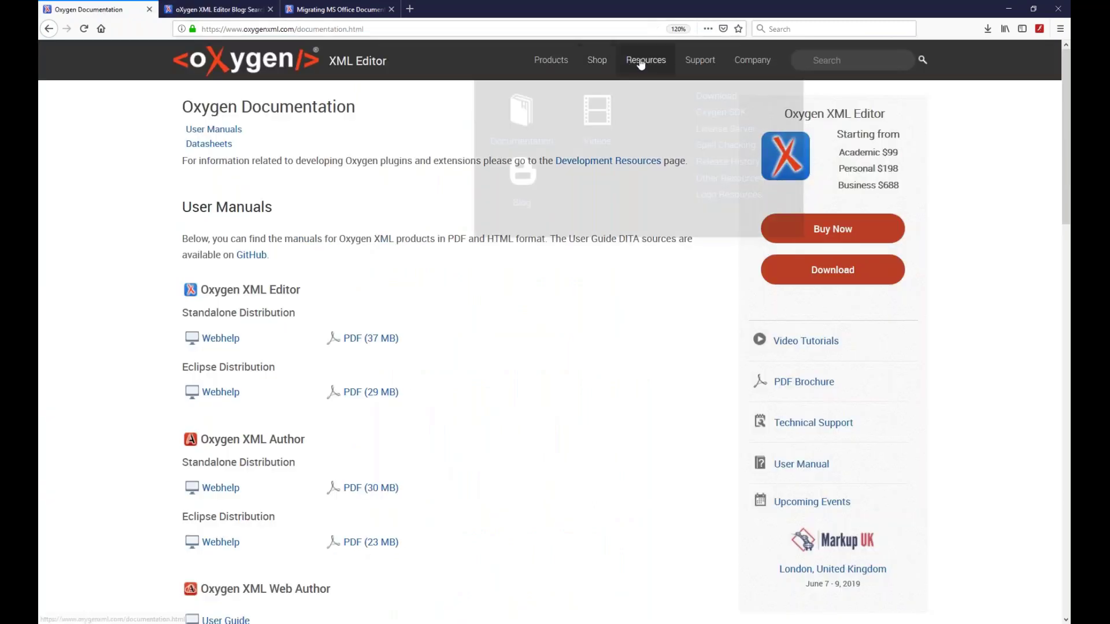
{"action": "left_click", "coordinate": [600, 148]}
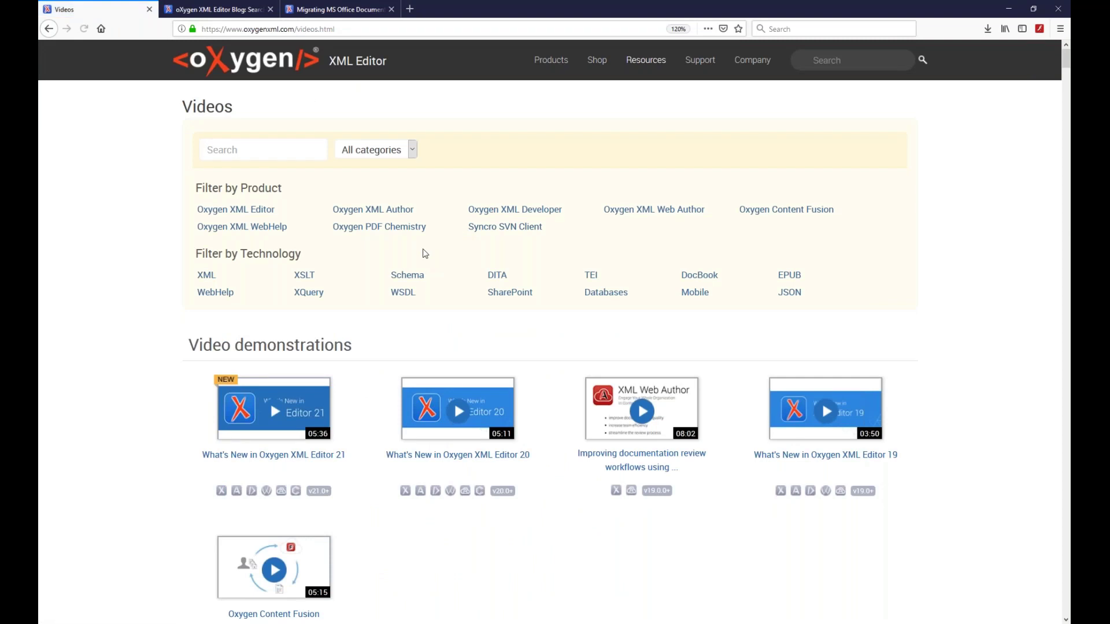
{"action": "scroll", "coordinate": [375, 313], "scroll_direction": "down", "scroll_amount": 1}
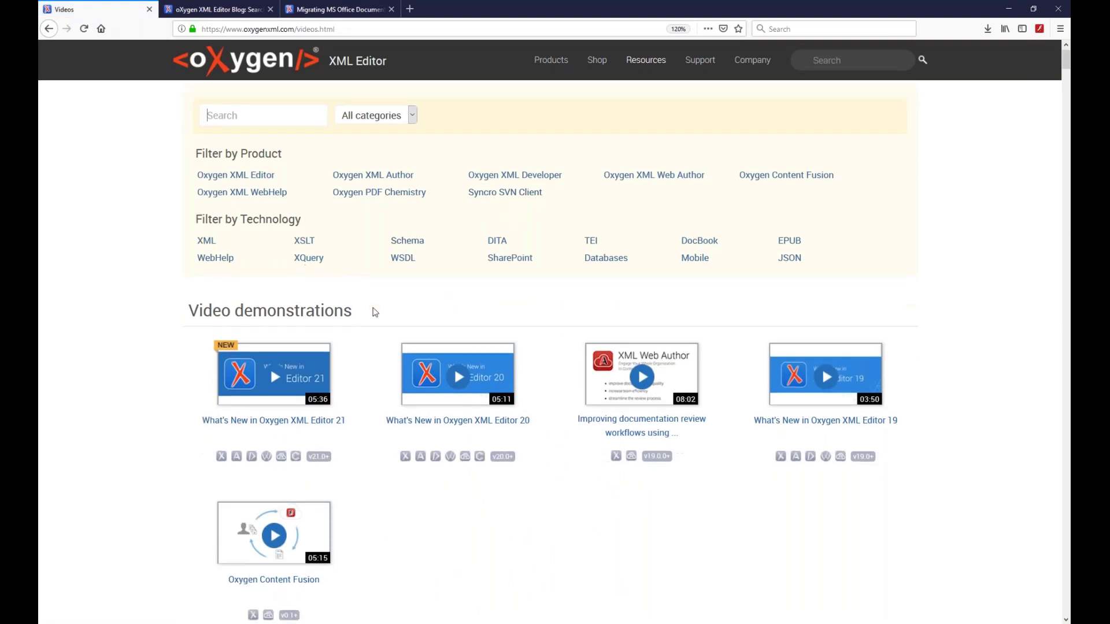
{"action": "scroll", "coordinate": [382, 292], "scroll_direction": "down", "scroll_amount": 1}
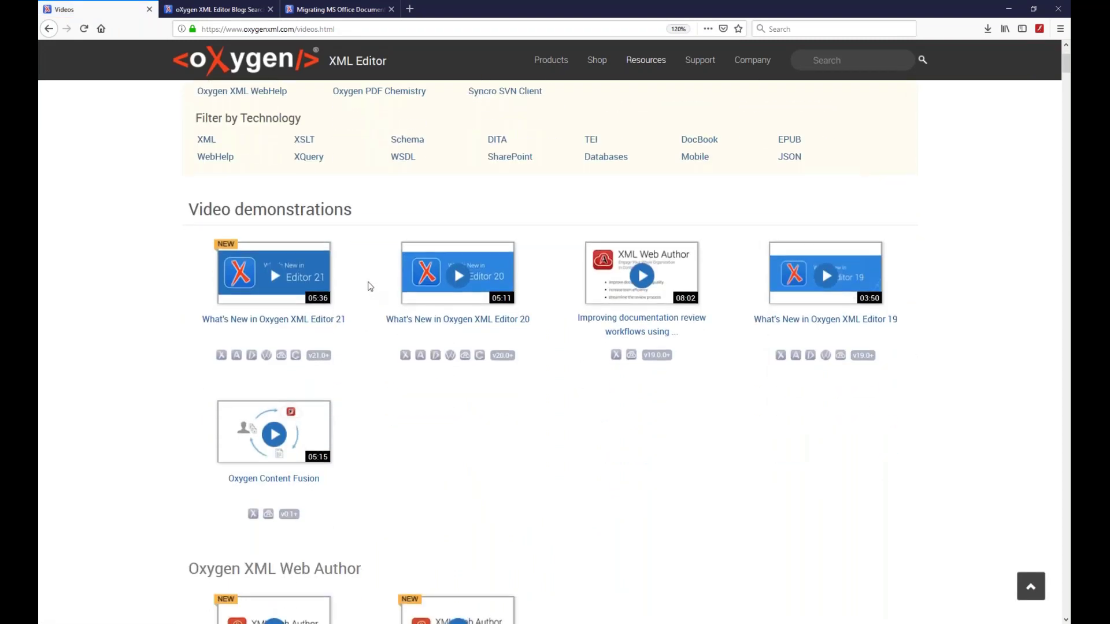
{"action": "scroll", "coordinate": [370, 292], "scroll_direction": "down", "scroll_amount": 7}
{"action": "scroll", "coordinate": [370, 290], "scroll_direction": "down", "scroll_amount": 9}
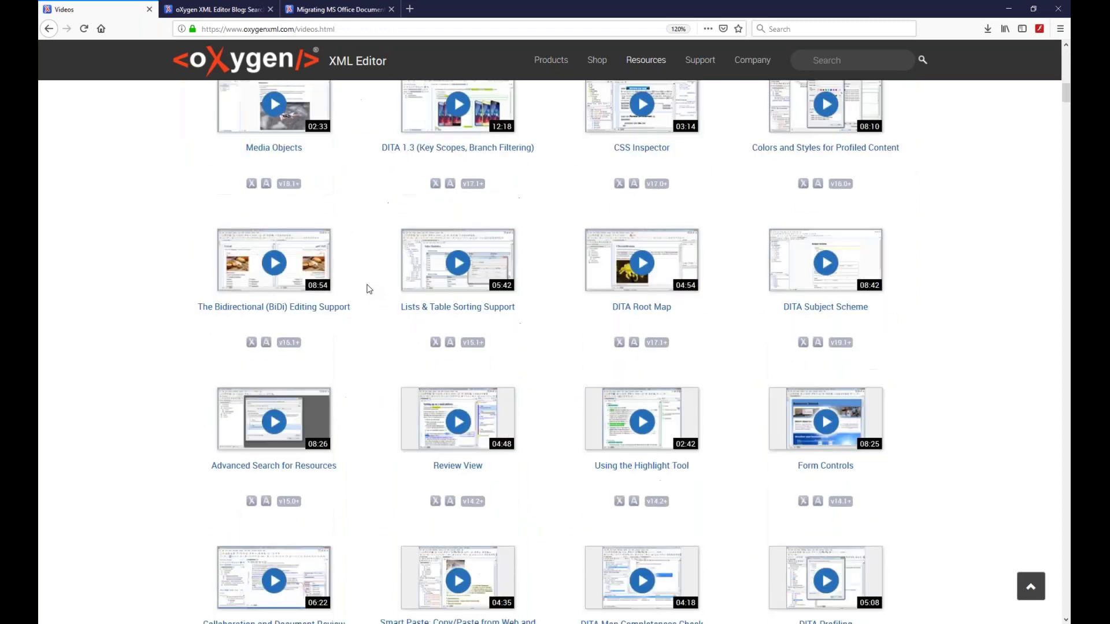
Filter the Videos page to the Webinars category and browse the listed webinars for the different Oxygen versions.
{"action": "scroll", "coordinate": [370, 289], "scroll_direction": "up", "scroll_amount": 15}
{"action": "scroll", "coordinate": [369, 289], "scroll_direction": "up", "scroll_amount": 4}
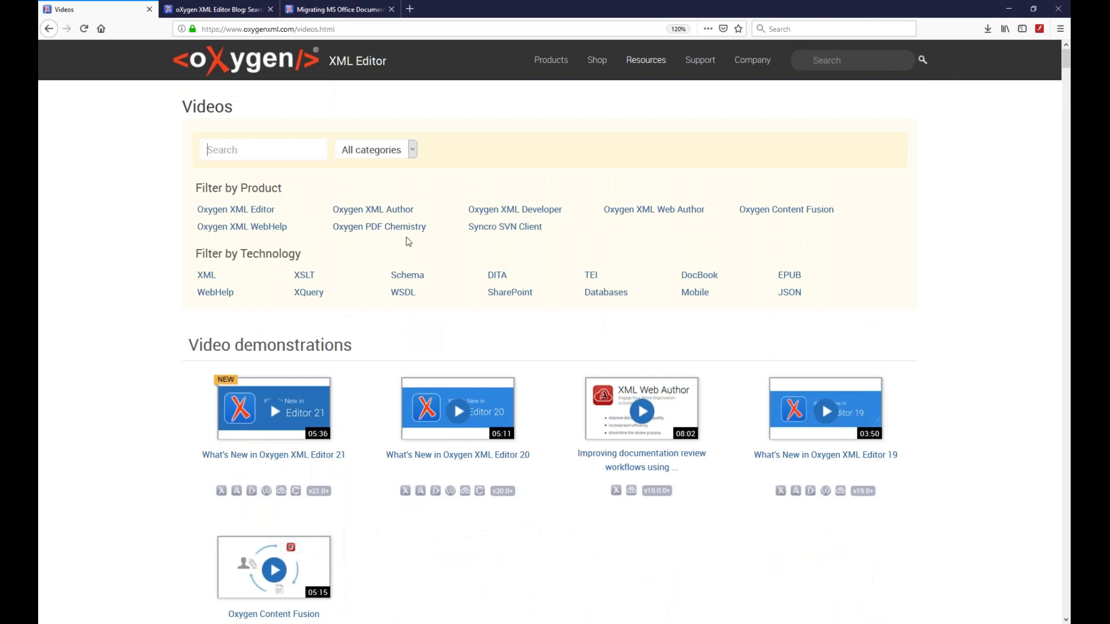
{"action": "left_click", "coordinate": [413, 150]}
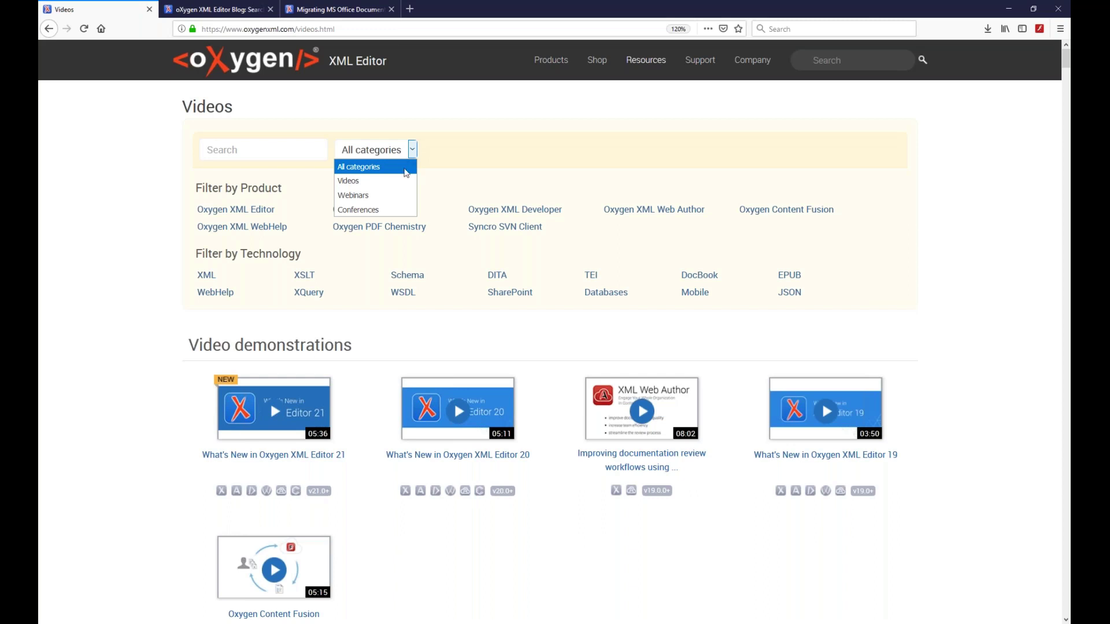
{"action": "left_click", "coordinate": [355, 207]}
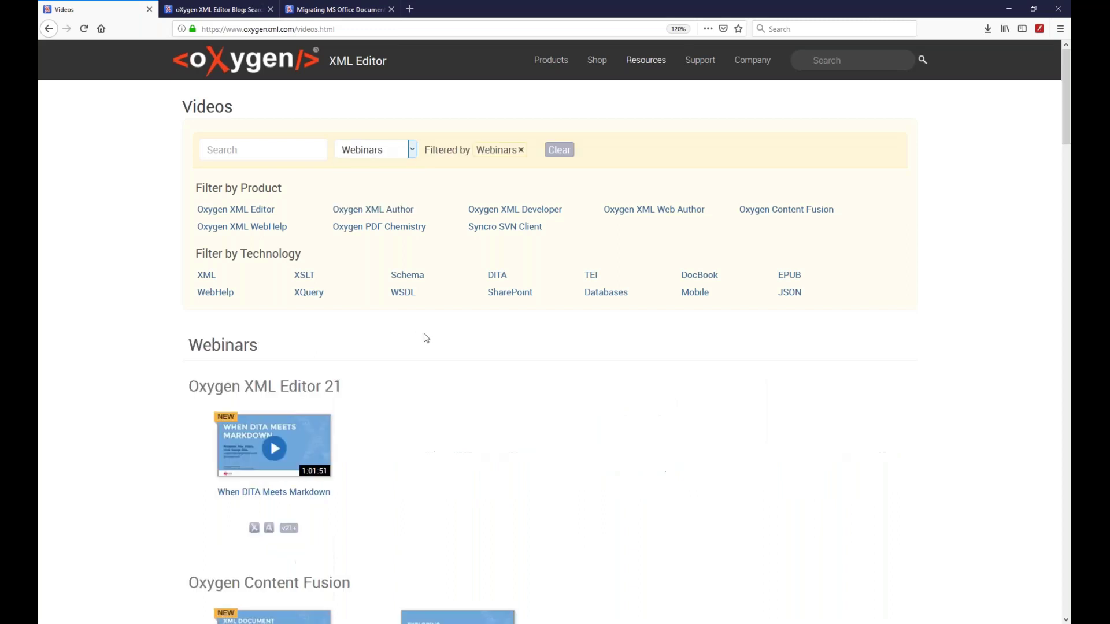
{"action": "scroll", "coordinate": [432, 333], "scroll_direction": "down", "scroll_amount": 5}
{"action": "scroll", "coordinate": [367, 343], "scroll_direction": "down", "scroll_amount": 19}
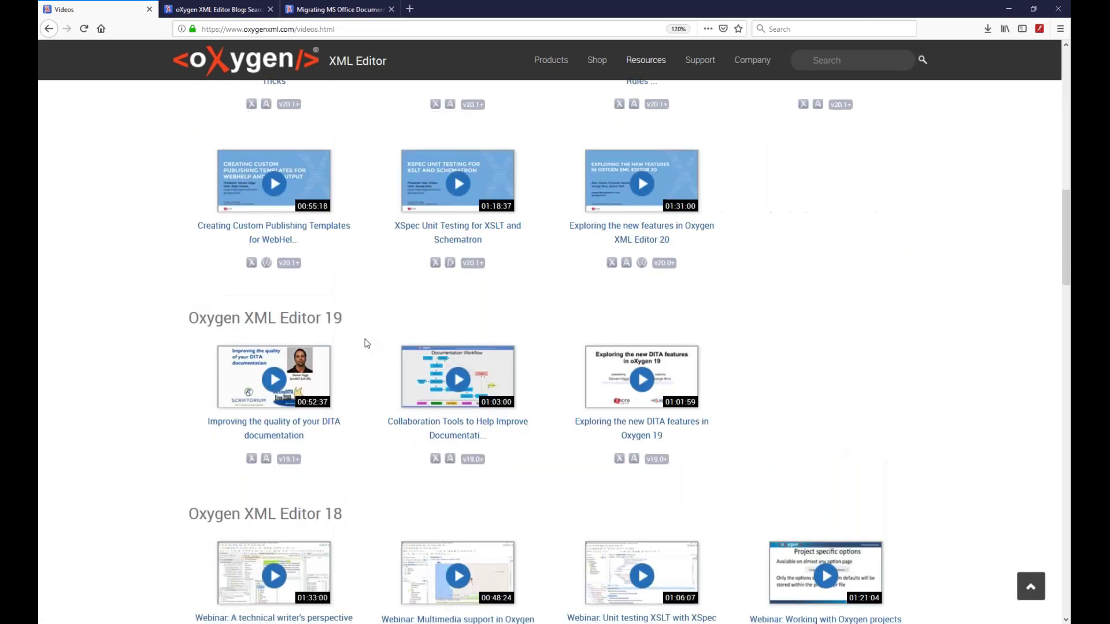
{"action": "scroll", "coordinate": [368, 343], "scroll_direction": "up", "scroll_amount": 20}
{"action": "scroll", "coordinate": [367, 343], "scroll_direction": "up", "scroll_amount": 2}
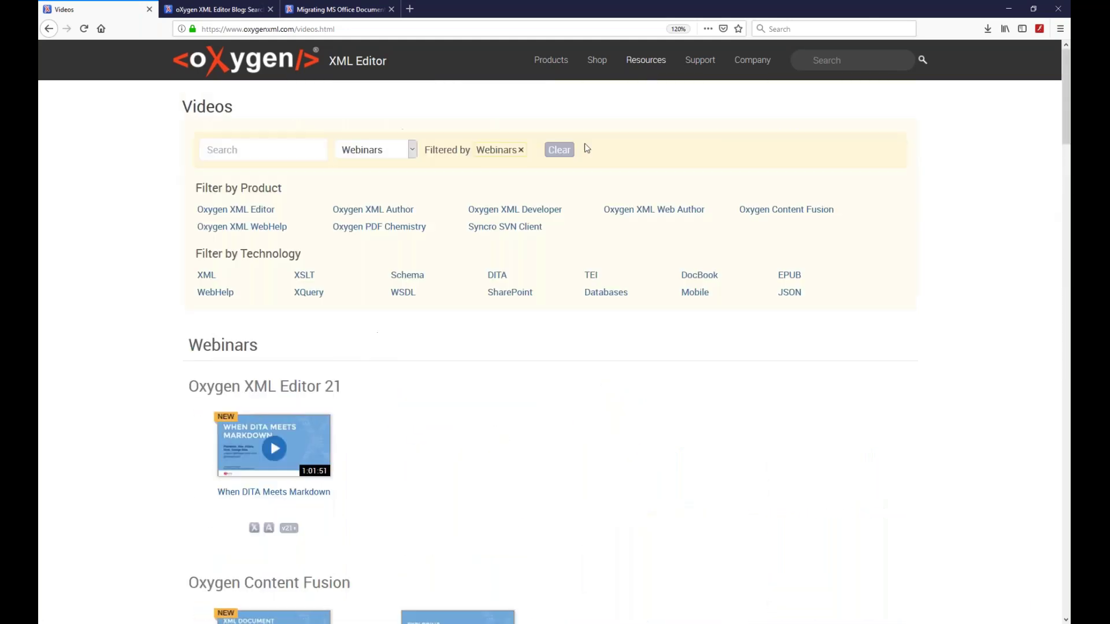
Open the company's Oxygen Events page, look through the upcoming events and go to the Past Events section.
{"action": "mouse_move", "coordinate": [752, 67]}
{"action": "left_click", "coordinate": [707, 139]}
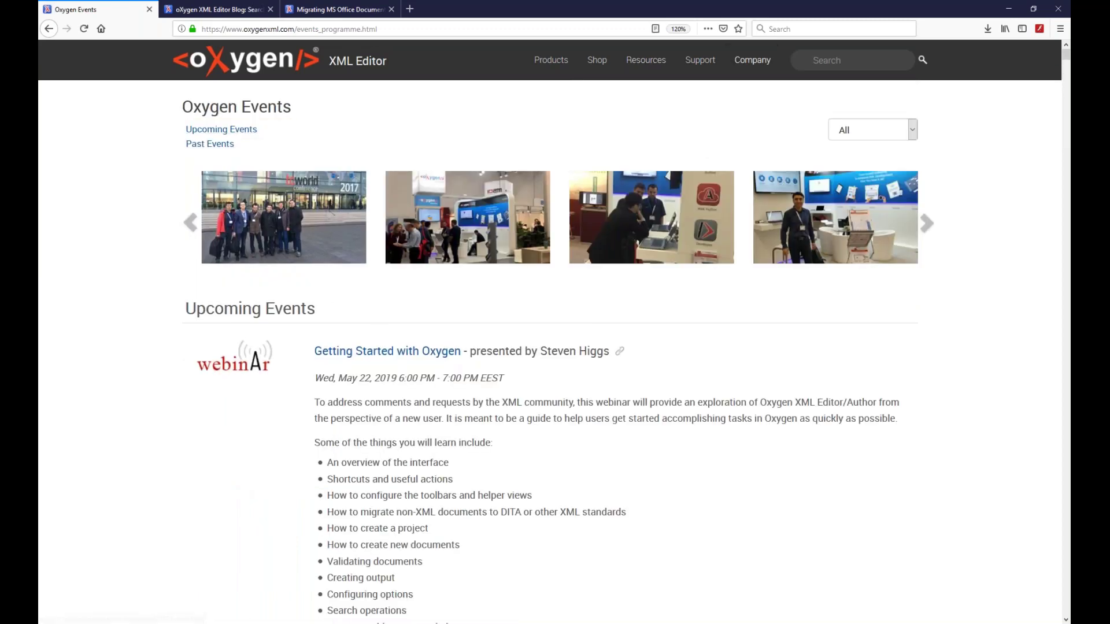
{"action": "scroll", "coordinate": [337, 297], "scroll_direction": "down", "scroll_amount": 8}
{"action": "scroll", "coordinate": [244, 157], "scroll_direction": "up", "scroll_amount": 8}
{"action": "left_click", "coordinate": [204, 146]}
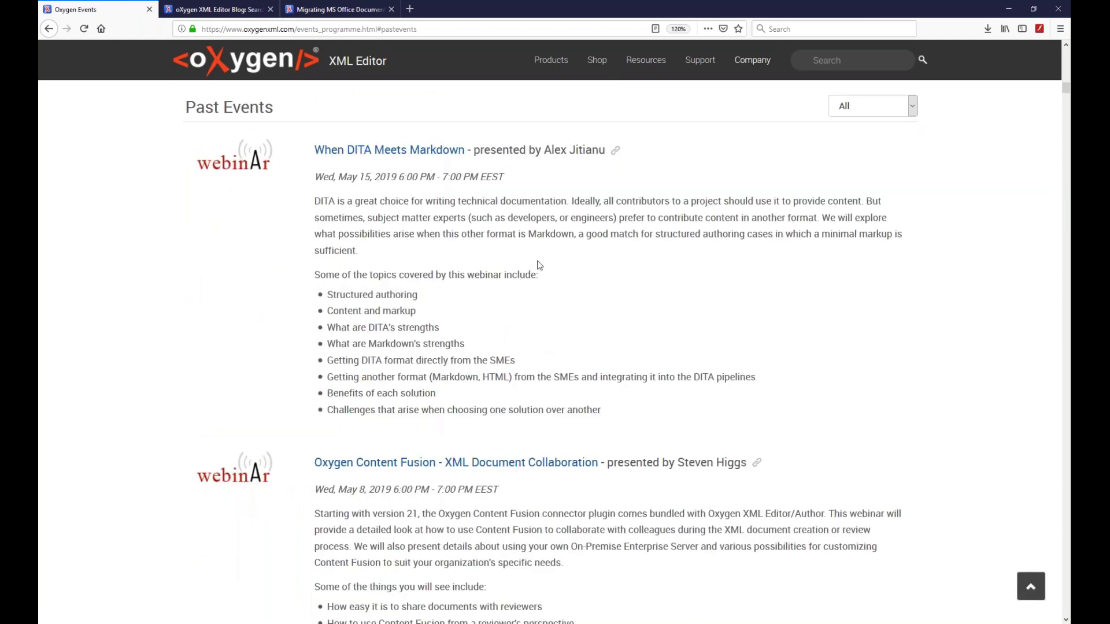
Browse the past events and open the "Oxygen XML Editor Productivity Tips and Tricks" webinar page.
{"action": "scroll", "coordinate": [529, 263], "scroll_direction": "down", "scroll_amount": 1}
{"action": "scroll", "coordinate": [529, 263], "scroll_direction": "down", "scroll_amount": 10}
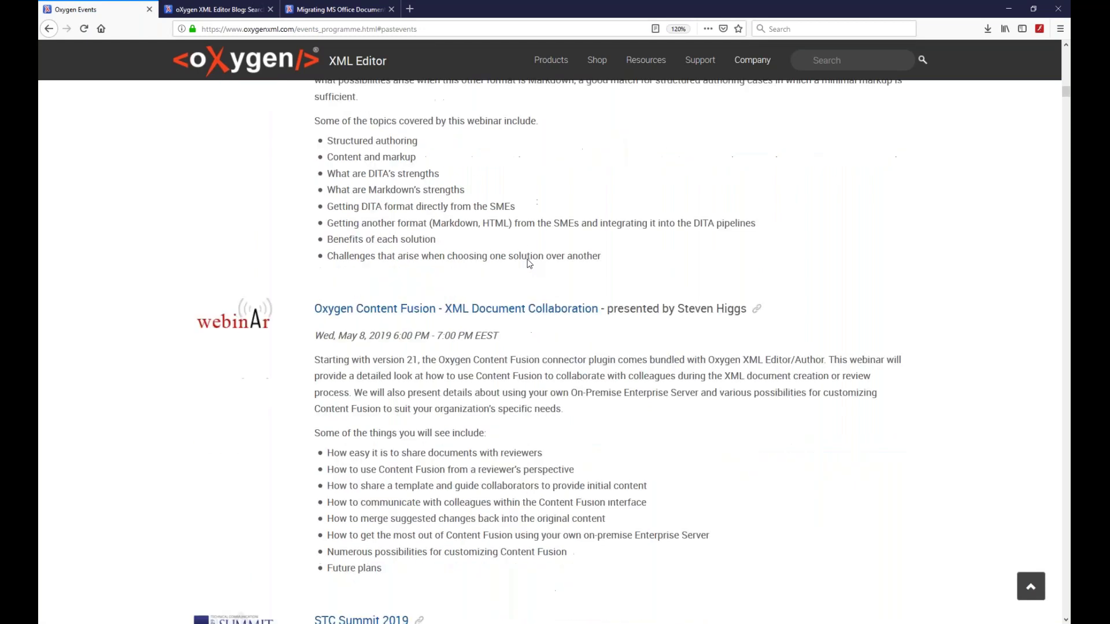
{"action": "scroll", "coordinate": [540, 286], "scroll_direction": "down", "scroll_amount": 4}
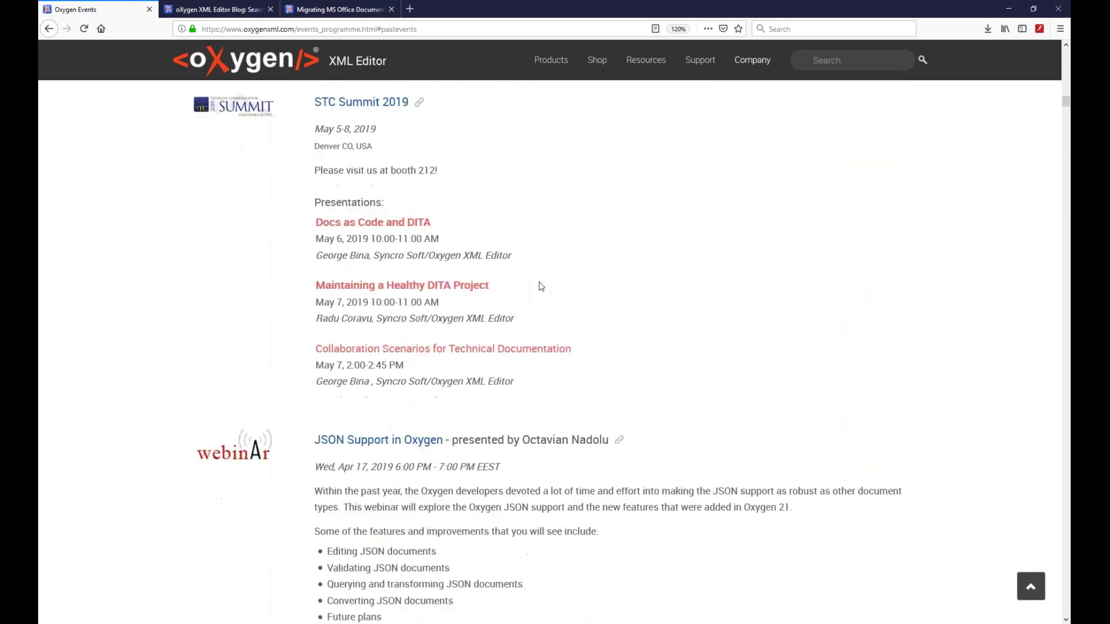
{"action": "scroll", "coordinate": [498, 335], "scroll_direction": "up", "scroll_amount": 4}
{"action": "scroll", "coordinate": [499, 335], "scroll_direction": "down", "scroll_amount": 20}
{"action": "scroll", "coordinate": [530, 333], "scroll_direction": "down", "scroll_amount": 20}
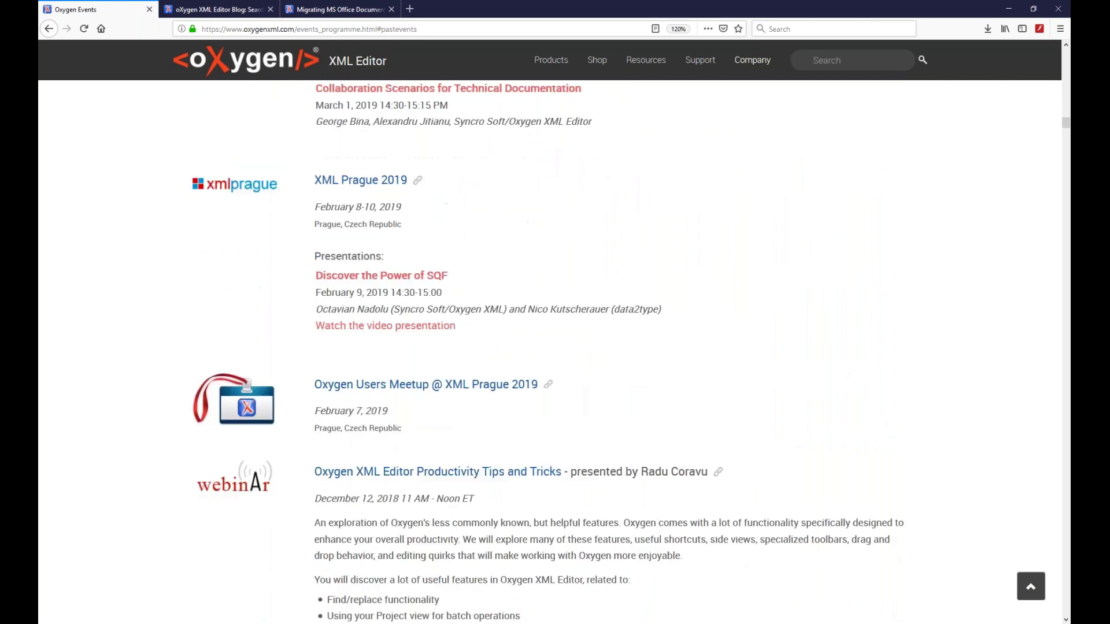
{"action": "scroll", "coordinate": [530, 333], "scroll_direction": "up", "scroll_amount": 6}
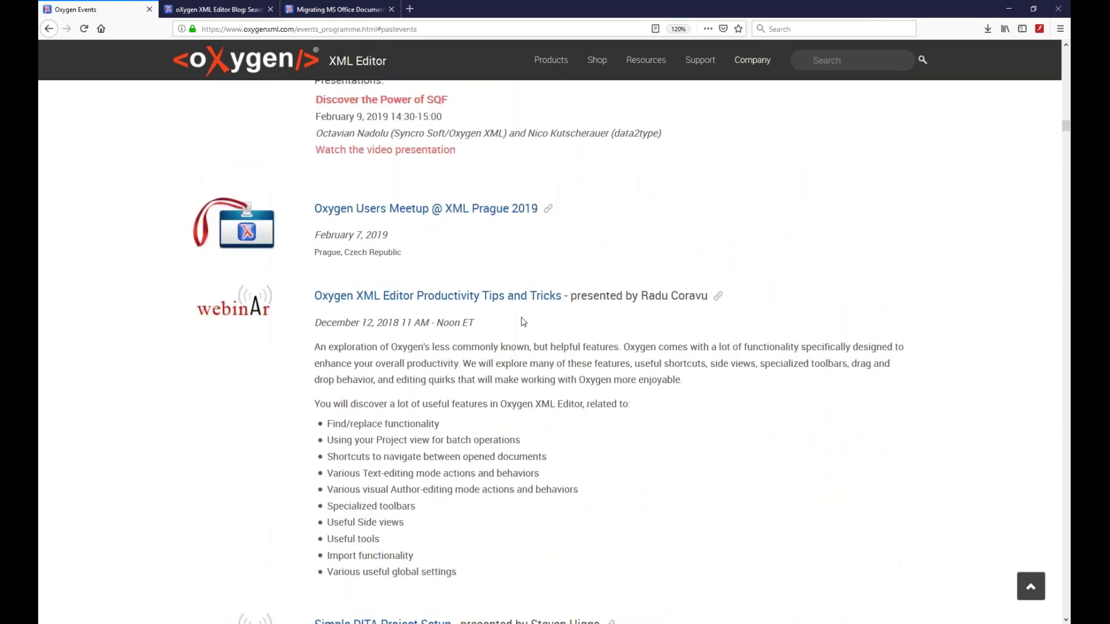
{"action": "left_click", "coordinate": [407, 300]}
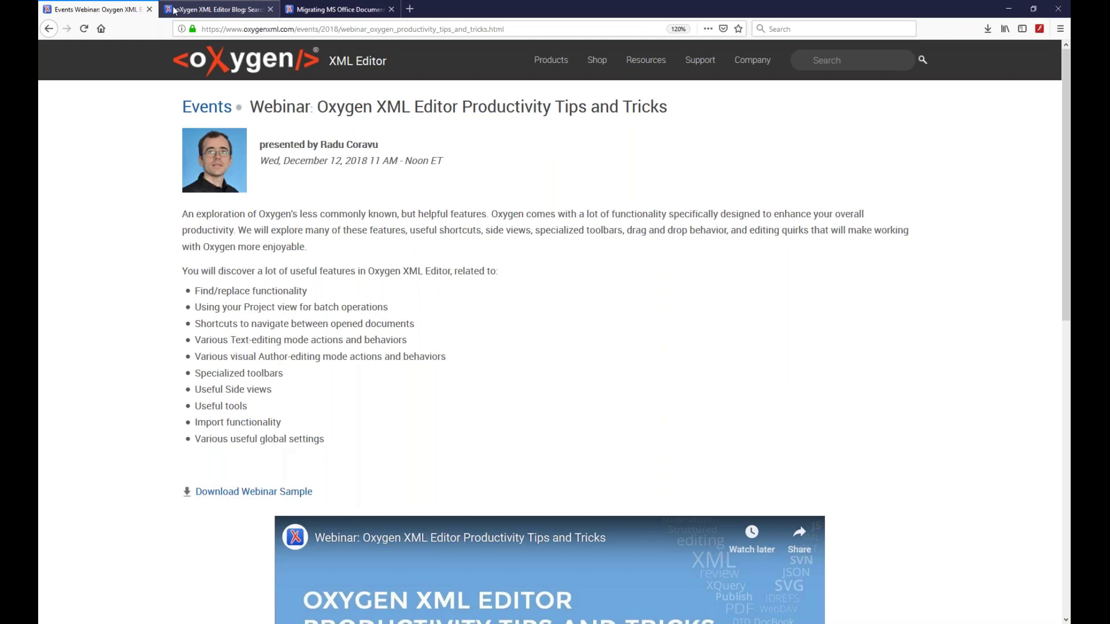
Go to the Documentation resources and open the Webhelp manual for Oxygen XML Editor's Standalone Distribution in a new browser tab.
{"action": "mouse_move", "coordinate": [550, 60]}
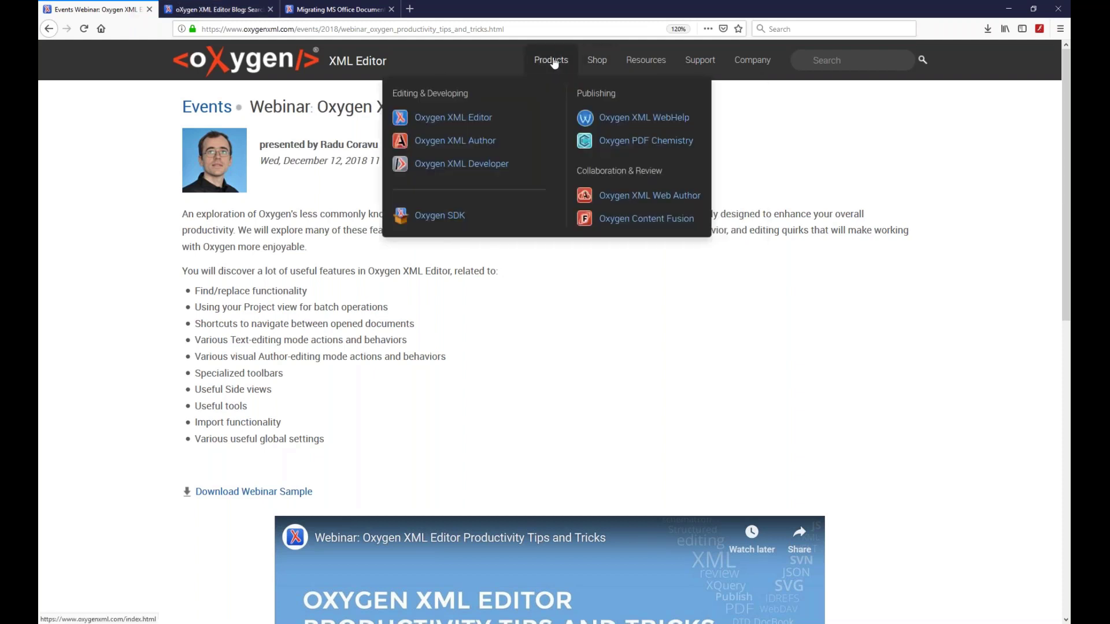
{"action": "mouse_move", "coordinate": [642, 59]}
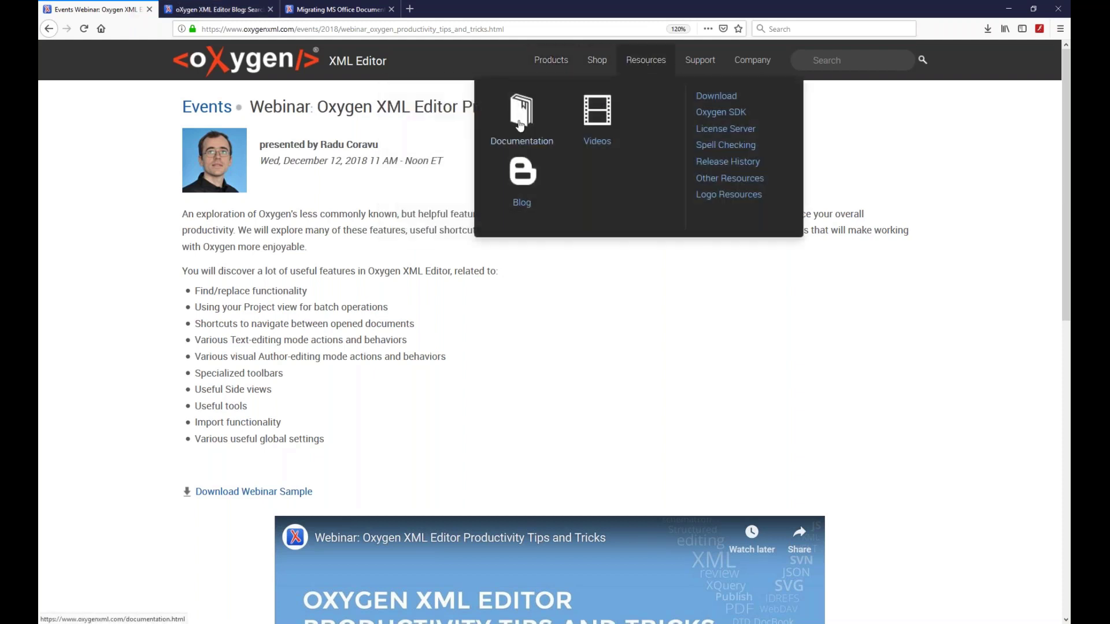
{"action": "left_click", "coordinate": [513, 144]}
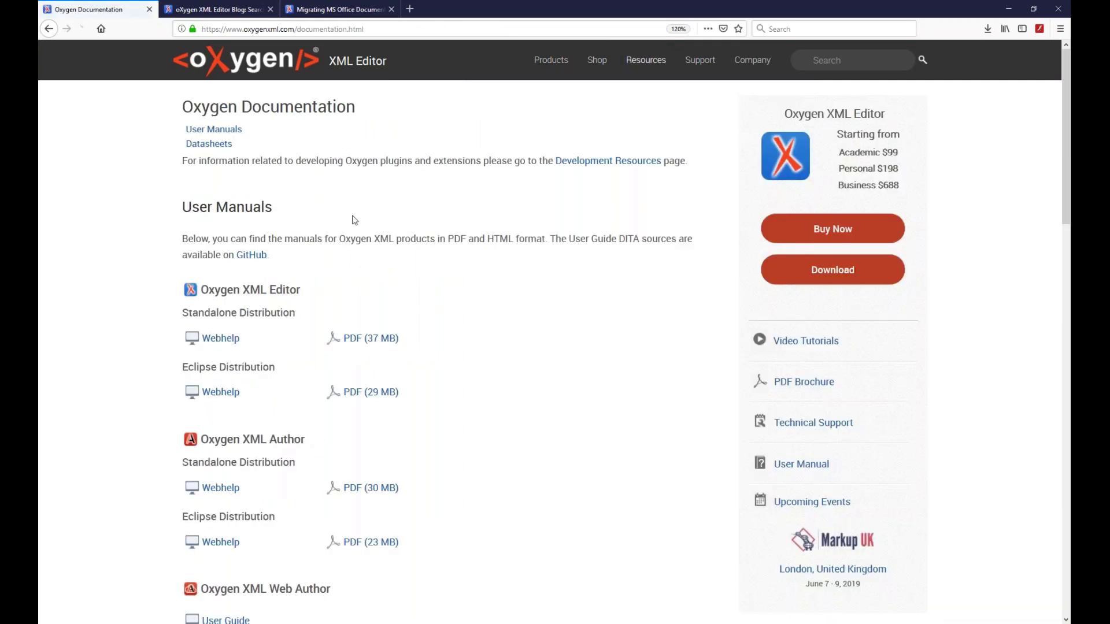
{"action": "right_click", "coordinate": [215, 345]}
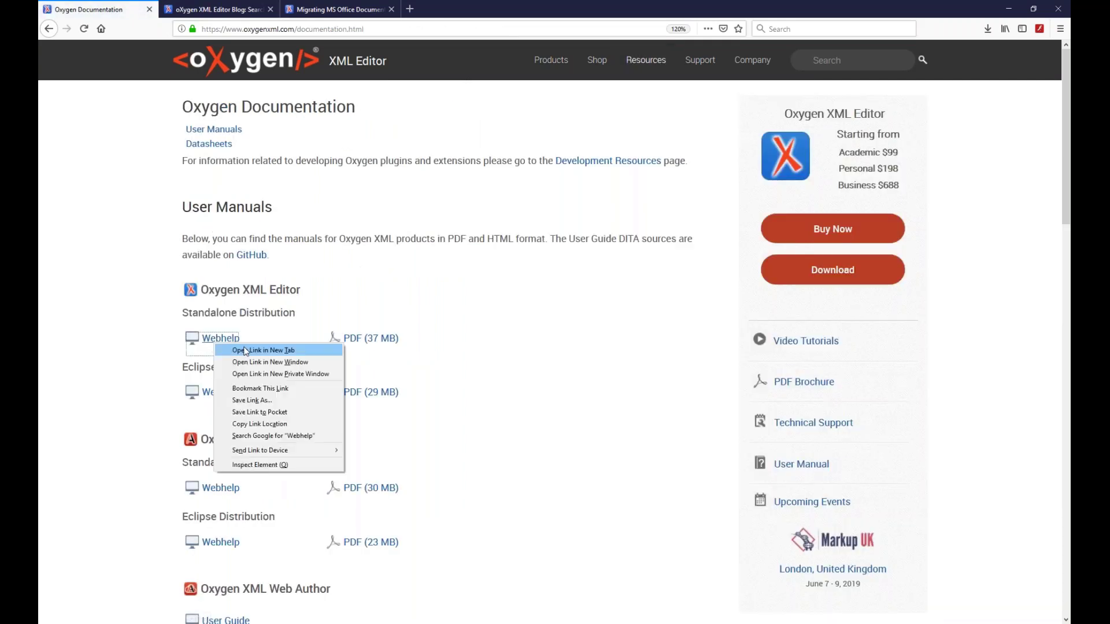
{"action": "left_click", "coordinate": [263, 350]}
{"action": "left_click", "coordinate": [217, 9]}
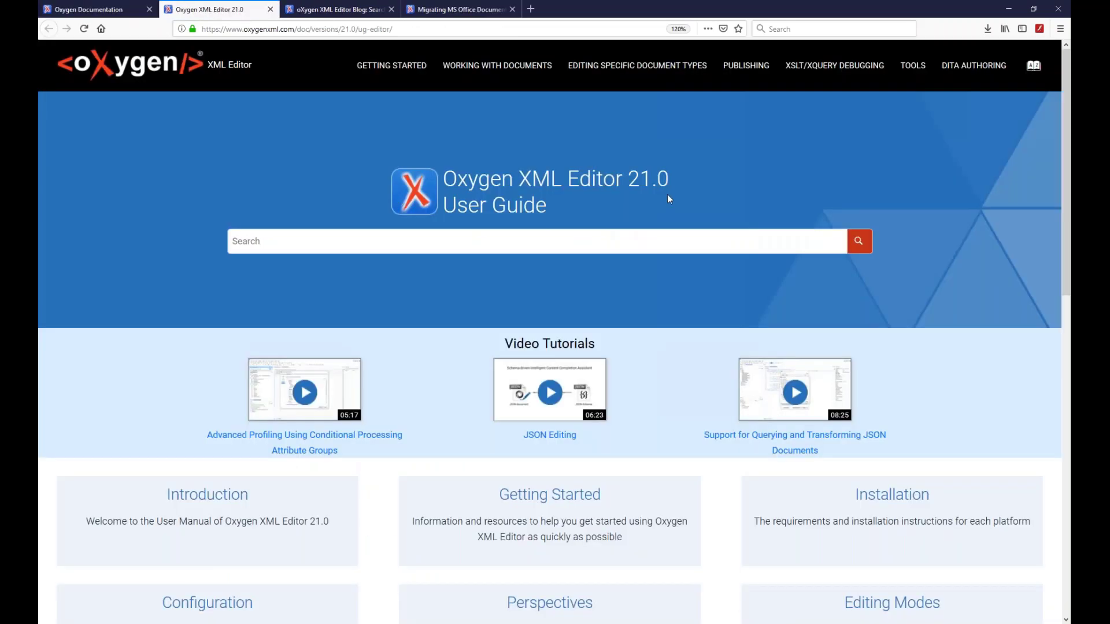
Open the Getting Started chapter of the user guide and expand its "Your First Document or Project" topic.
{"action": "scroll", "coordinate": [669, 199], "scroll_direction": "down", "scroll_amount": 3}
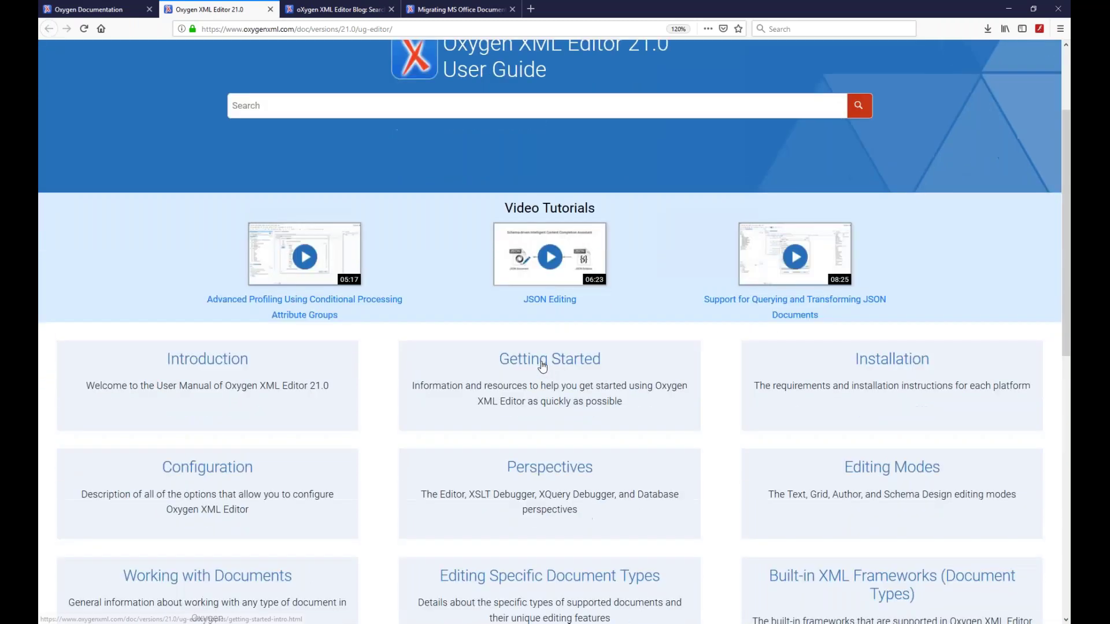
{"action": "left_click", "coordinate": [539, 365]}
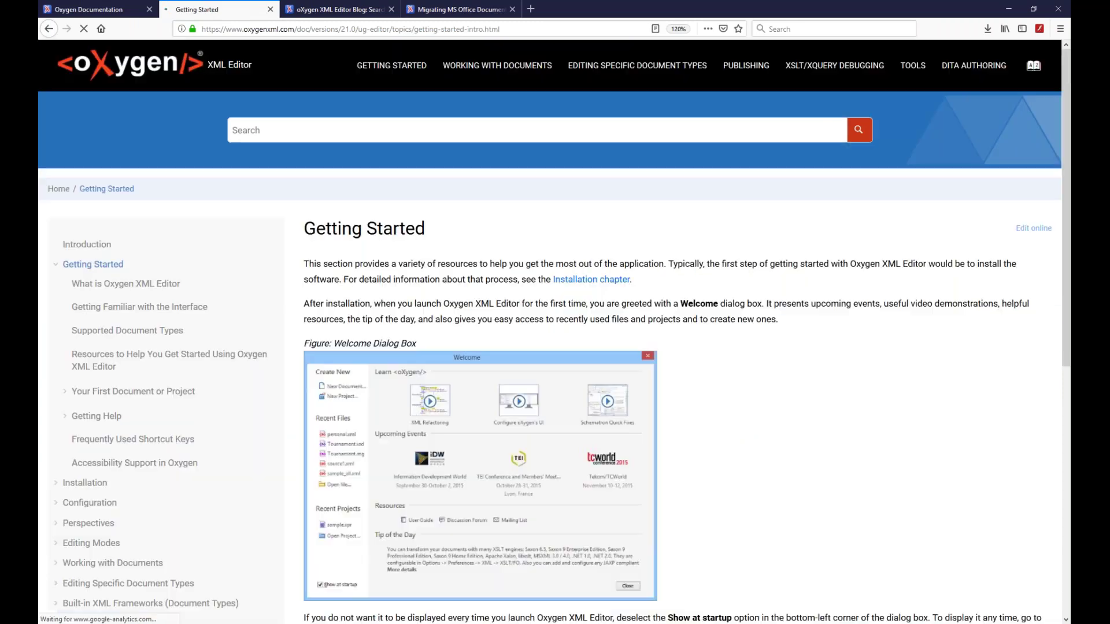
{"action": "scroll", "coordinate": [525, 290], "scroll_direction": "down", "scroll_amount": 2}
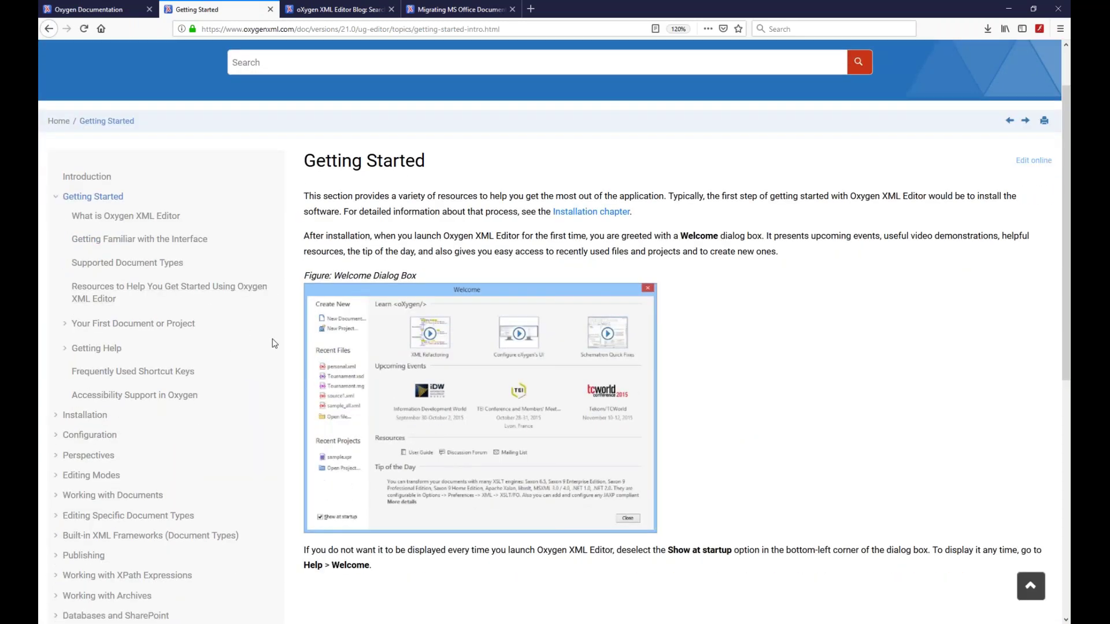
{"action": "left_click", "coordinate": [65, 326]}
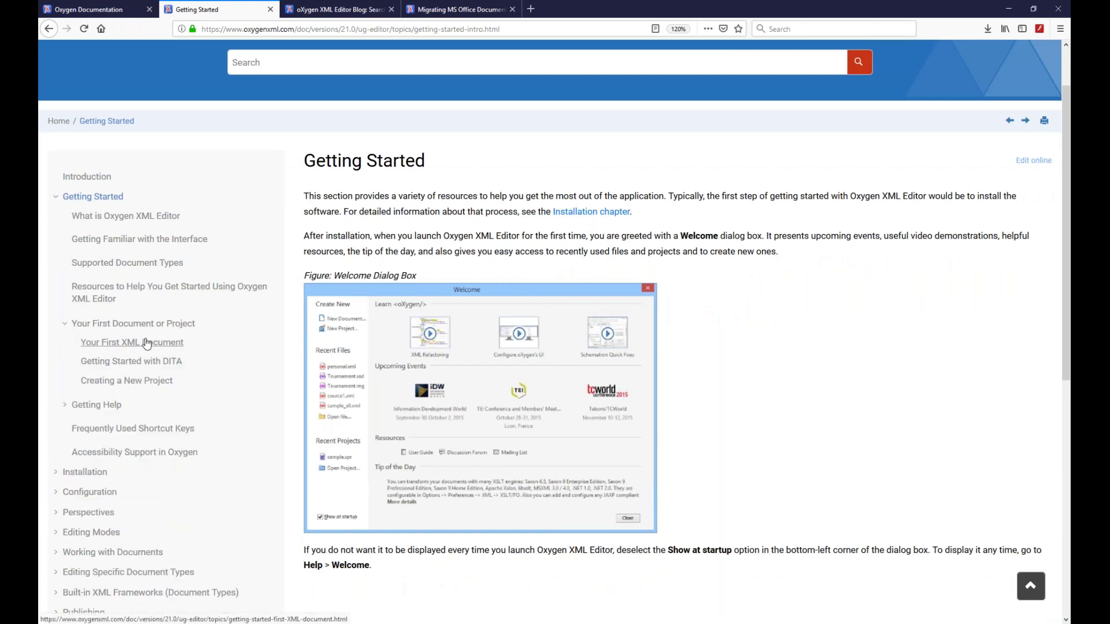
Open the "Resources to Help You Get Started Using Oxygen XML Editor" topic and read through its sections to Other Resources.
{"action": "left_click", "coordinate": [124, 293]}
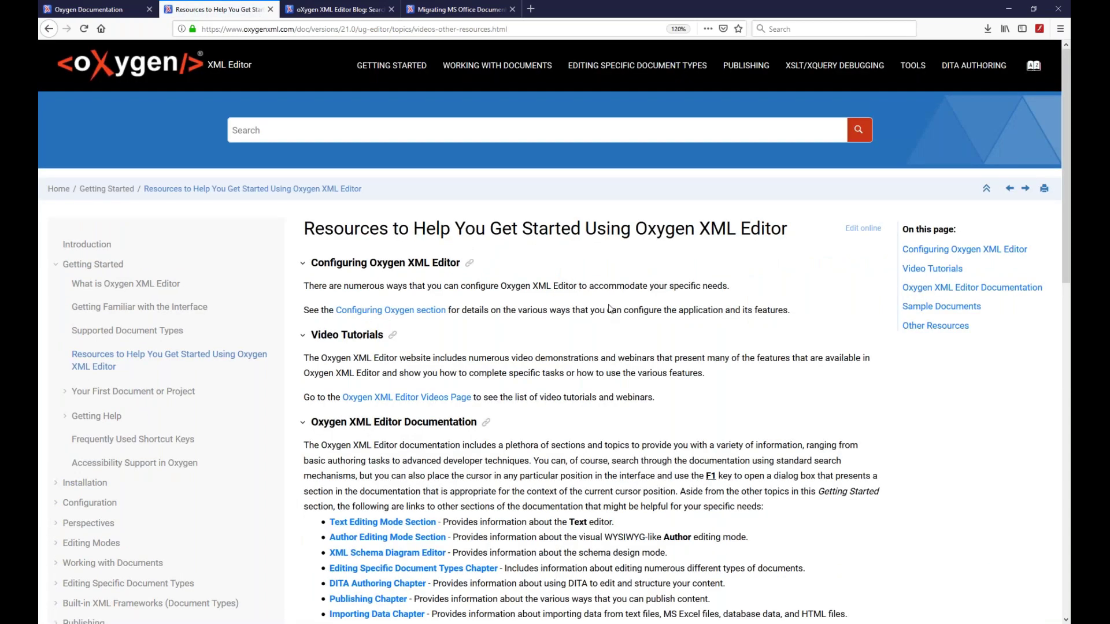
{"action": "scroll", "coordinate": [609, 308], "scroll_direction": "down", "scroll_amount": 2}
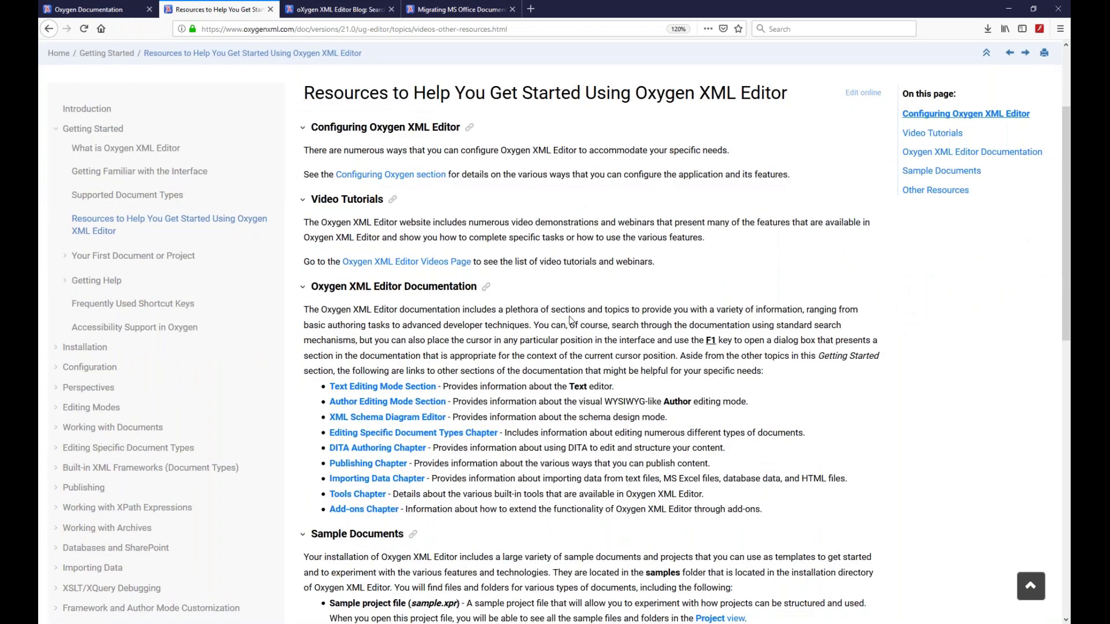
{"action": "scroll", "coordinate": [570, 321], "scroll_direction": "down", "scroll_amount": 1}
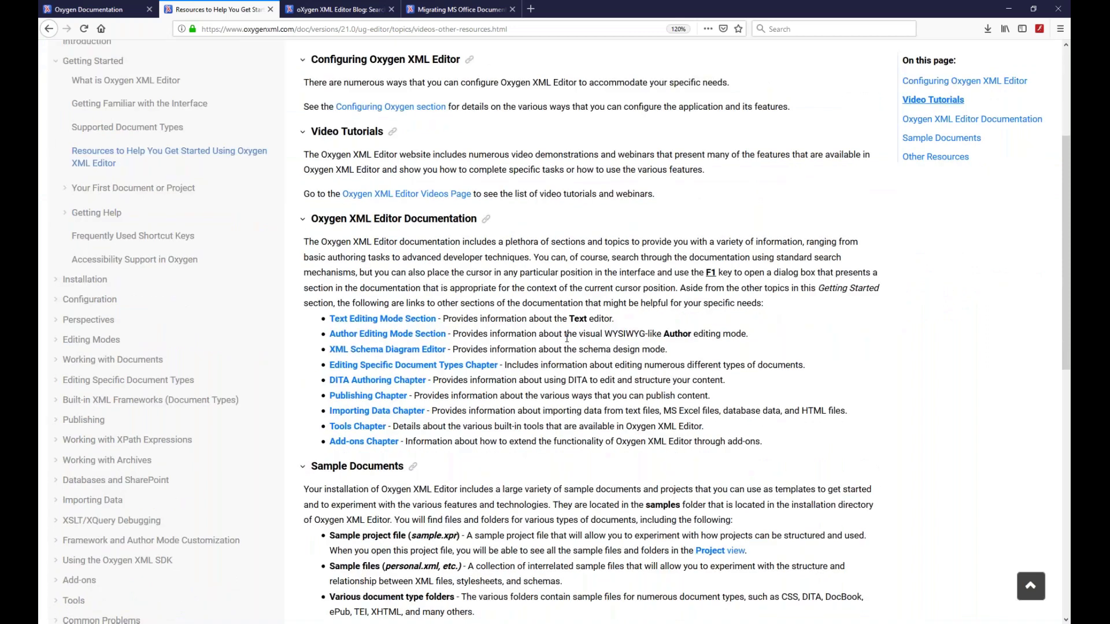
{"action": "scroll", "coordinate": [554, 329], "scroll_direction": "down", "scroll_amount": 2}
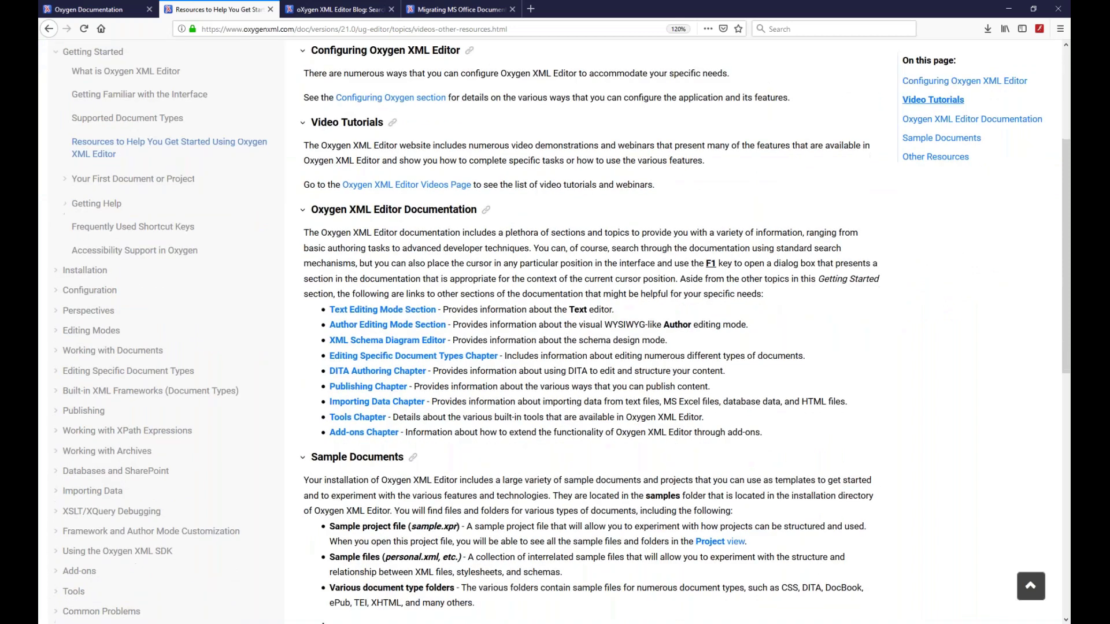
{"action": "scroll", "coordinate": [555, 319], "scroll_direction": "down", "scroll_amount": 6}
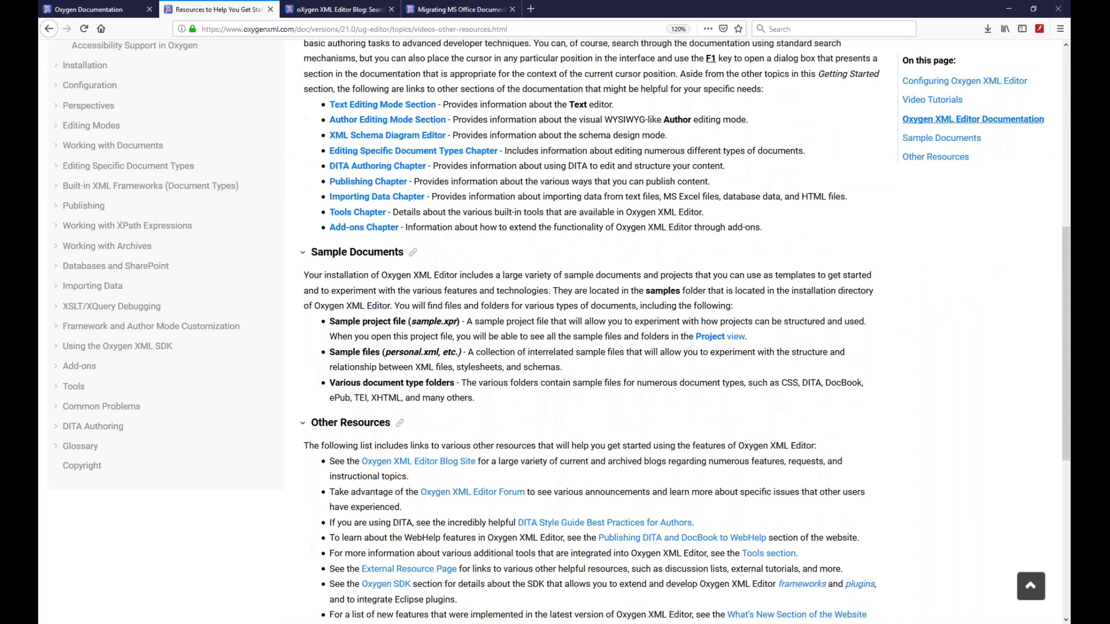
{"action": "scroll", "coordinate": [555, 320], "scroll_direction": "up", "scroll_amount": 4}
{"action": "scroll", "coordinate": [555, 320], "scroll_direction": "up", "scroll_amount": 7}
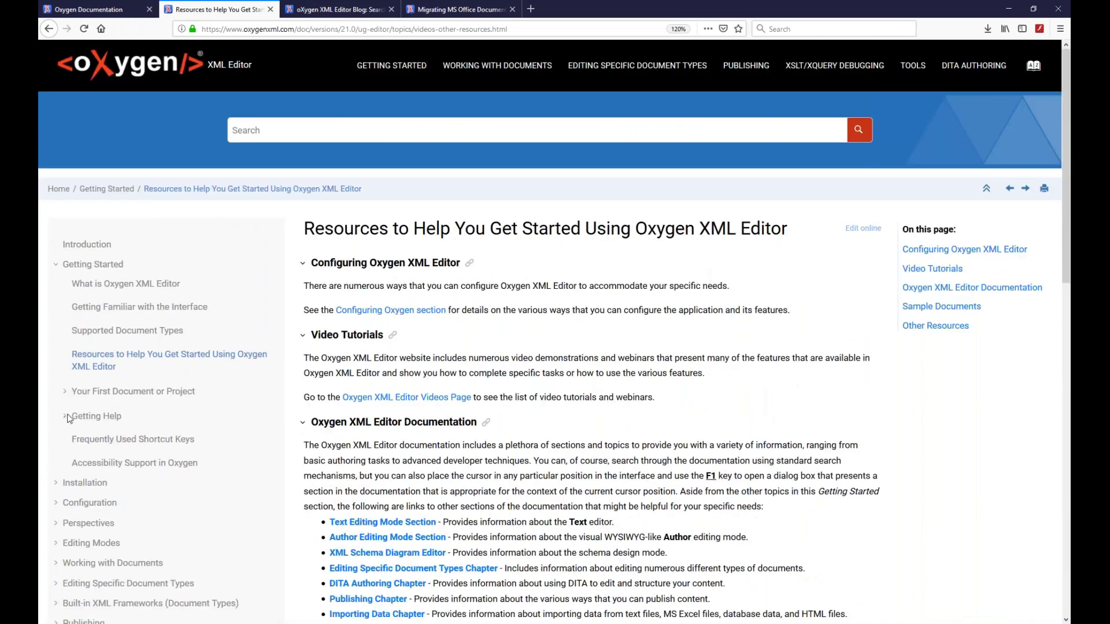
Expand the Getting Help topic and open the Frequently Used Shortcut Keys page.
{"action": "left_click", "coordinate": [64, 415]}
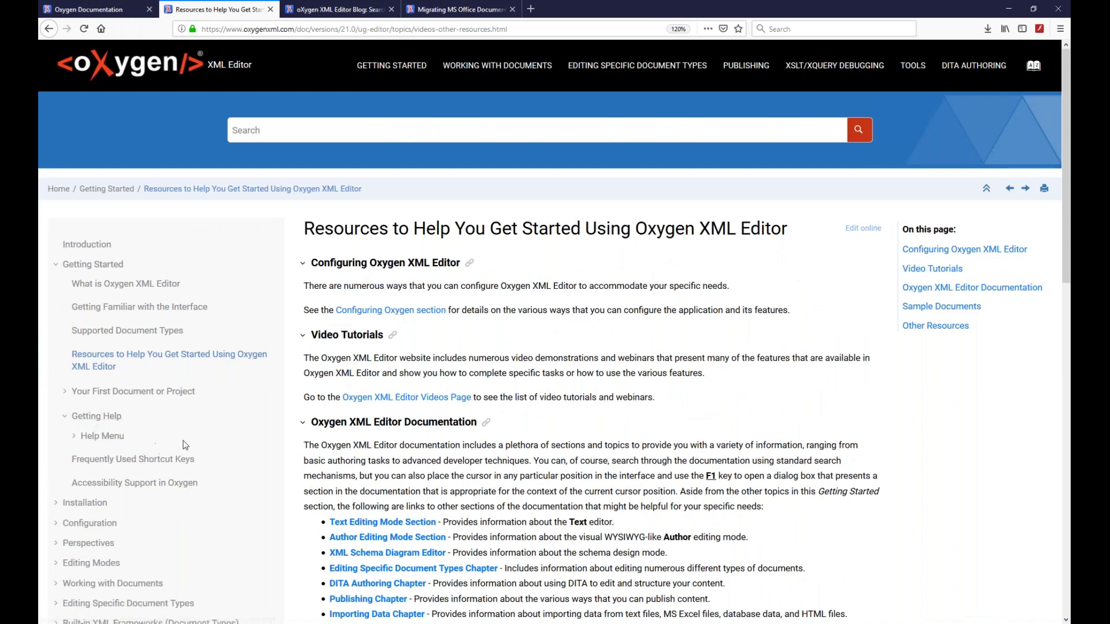
{"action": "left_click", "coordinate": [114, 462]}
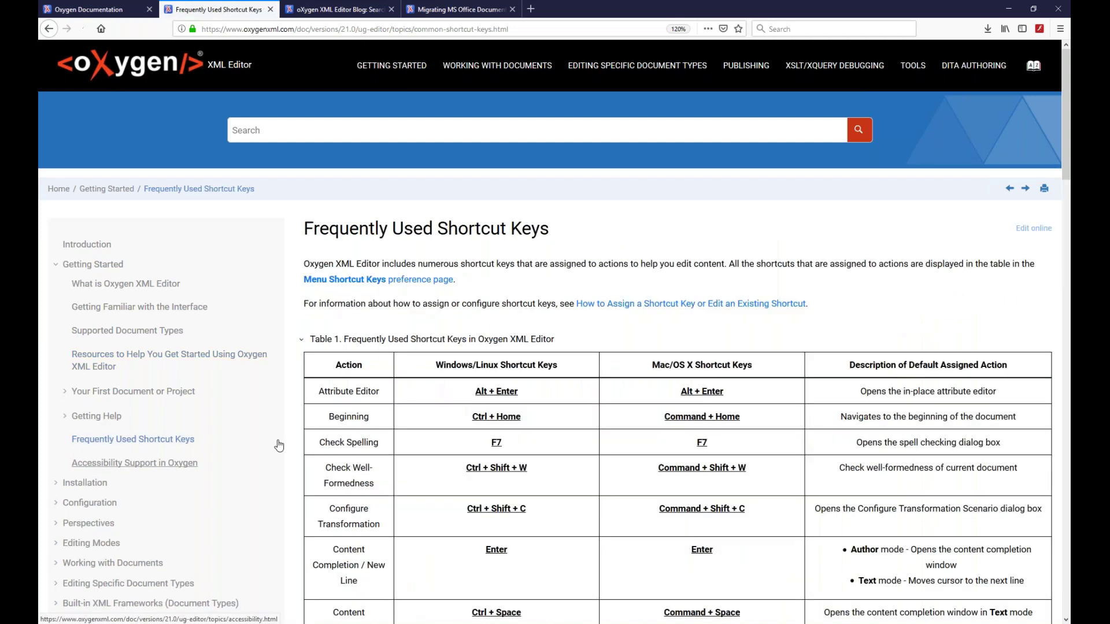
{"action": "scroll", "coordinate": [719, 216], "scroll_direction": "down", "scroll_amount": 2}
{"action": "scroll", "coordinate": [719, 216], "scroll_direction": "up", "scroll_amount": 1}
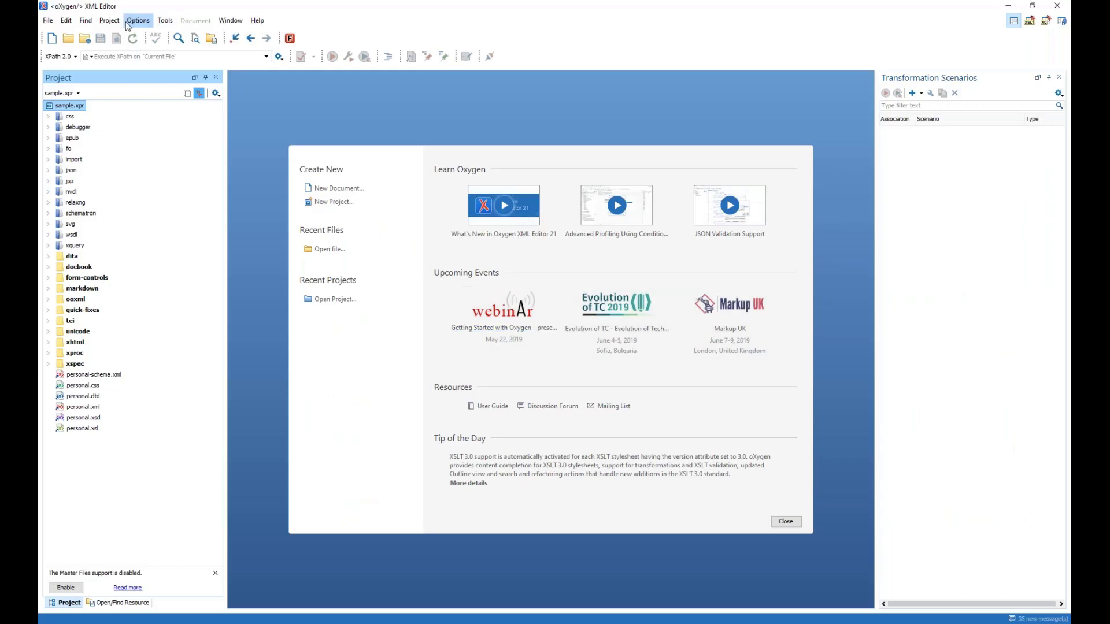
In the Oxygen XML Editor application, open the Menu Shortcut Keys preferences and sort the list by name and by shortcut key.
{"action": "left_click", "coordinate": [136, 23]}
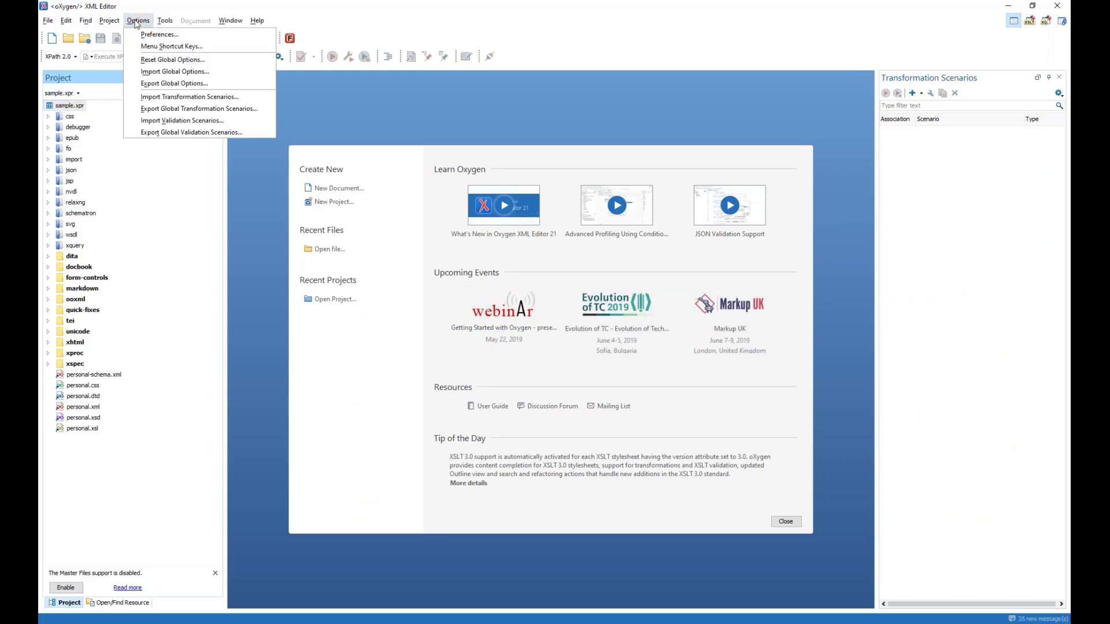
{"action": "left_click", "coordinate": [179, 47]}
{"action": "left_click", "coordinate": [509, 147]}
{"action": "left_click", "coordinate": [508, 147]}
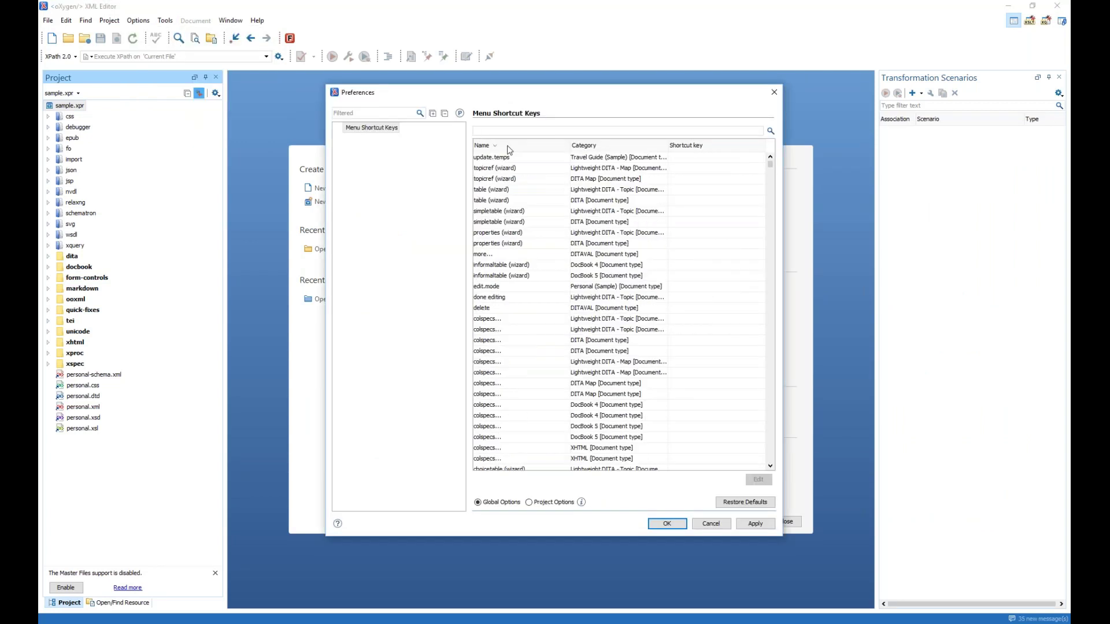
{"action": "left_click", "coordinate": [720, 147]}
{"action": "left_click", "coordinate": [720, 147]}
{"action": "left_click", "coordinate": [720, 147]}
{"action": "left_click", "coordinate": [723, 148]}
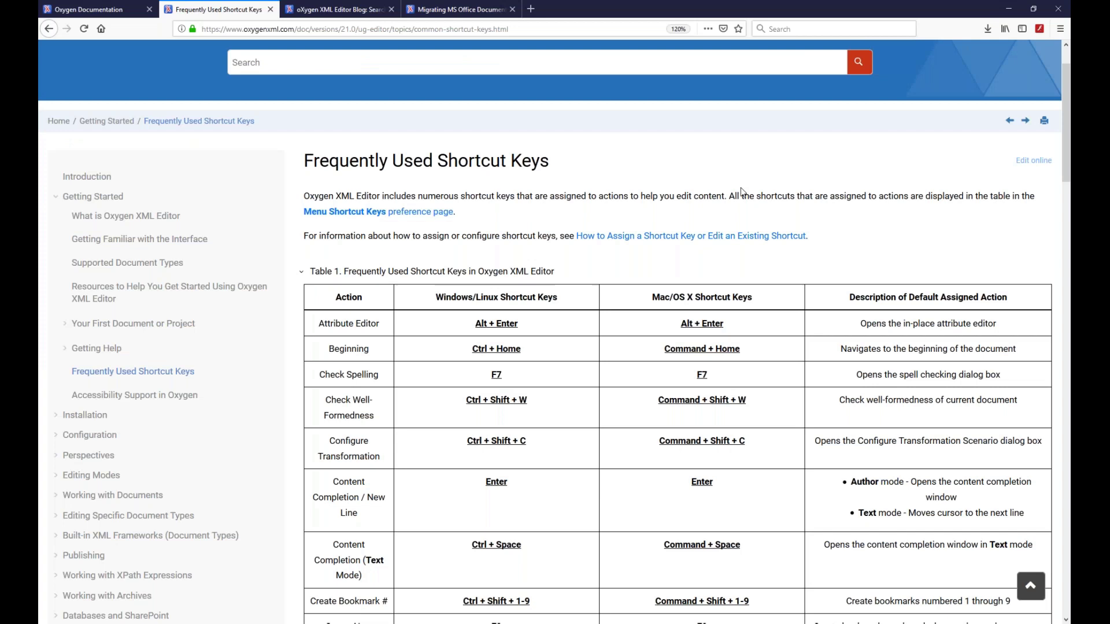
Back in the browser, look through the table of frequently used shortcut keys in the user guide.
{"action": "scroll", "coordinate": [768, 215], "scroll_direction": "down", "scroll_amount": 1}
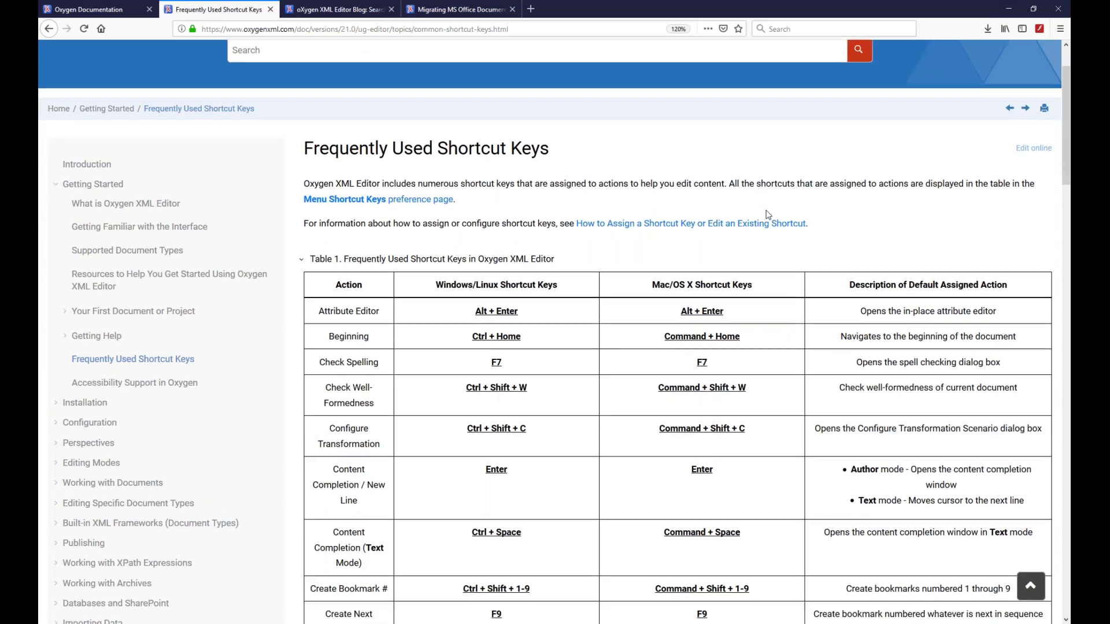
{"action": "scroll", "coordinate": [768, 216], "scroll_direction": "down", "scroll_amount": 3}
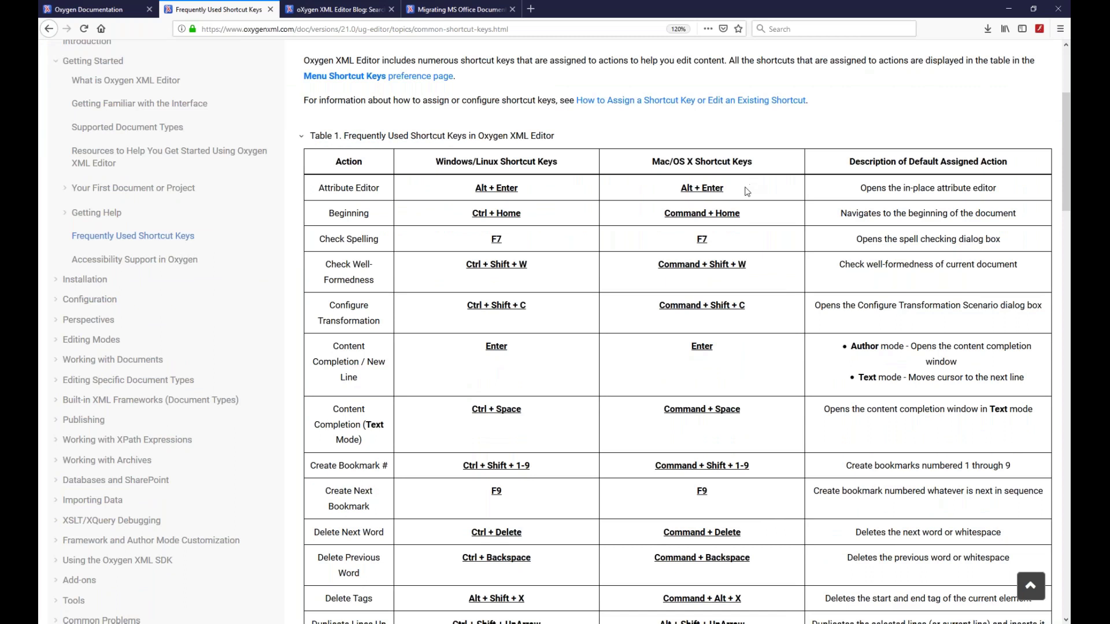
Look through the frequently used shortcut keys table down to the page comments, highlight "Go to definition" in the reply, and return to the page start.
{"action": "scroll", "coordinate": [746, 191], "scroll_direction": "down", "scroll_amount": 3}
{"action": "scroll", "coordinate": [694, 225], "scroll_direction": "up", "scroll_amount": 3}
{"action": "scroll", "coordinate": [588, 264], "scroll_direction": "down", "scroll_amount": 20}
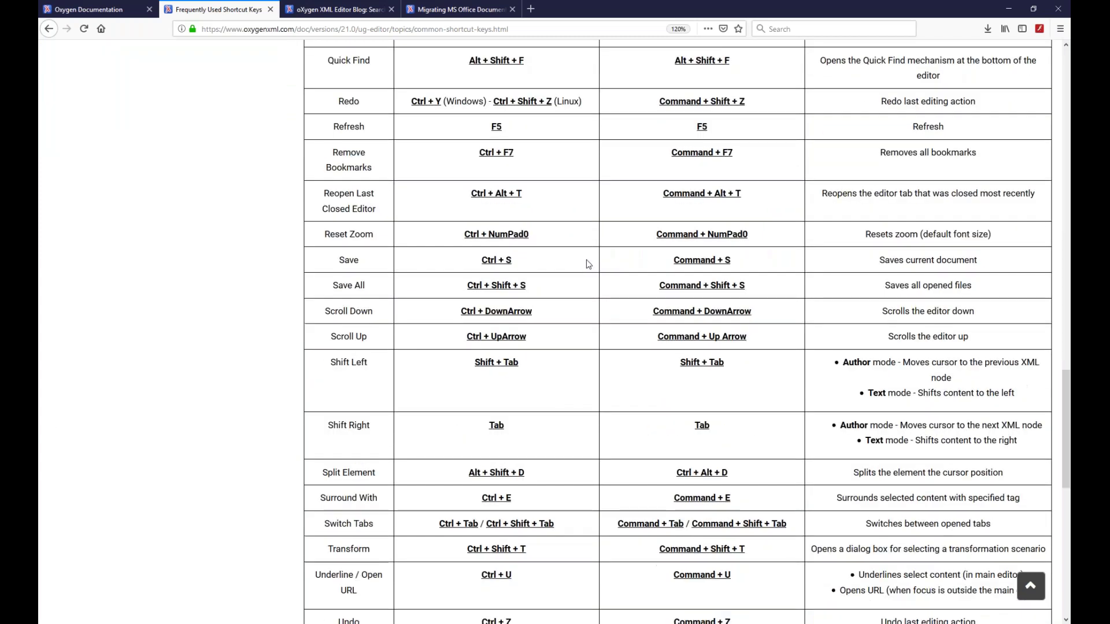
{"action": "scroll", "coordinate": [588, 264], "scroll_direction": "down", "scroll_amount": 10}
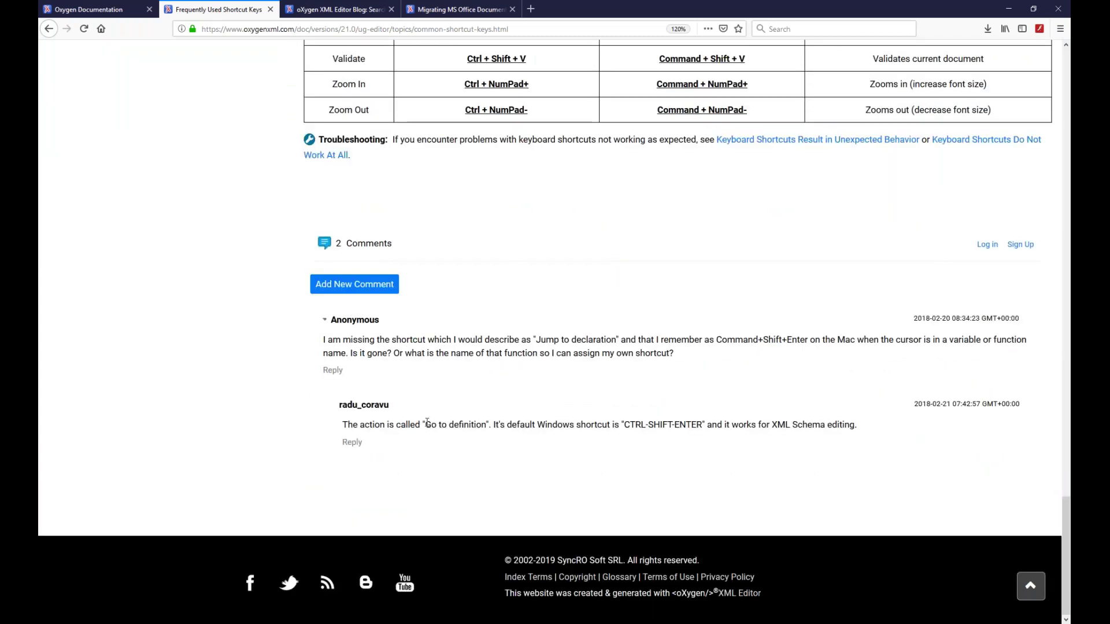
{"action": "left_click_drag", "start_coordinate": [427, 424], "coordinate": [487, 424]}
{"action": "scroll", "coordinate": [570, 394], "scroll_direction": "up", "scroll_amount": 10}
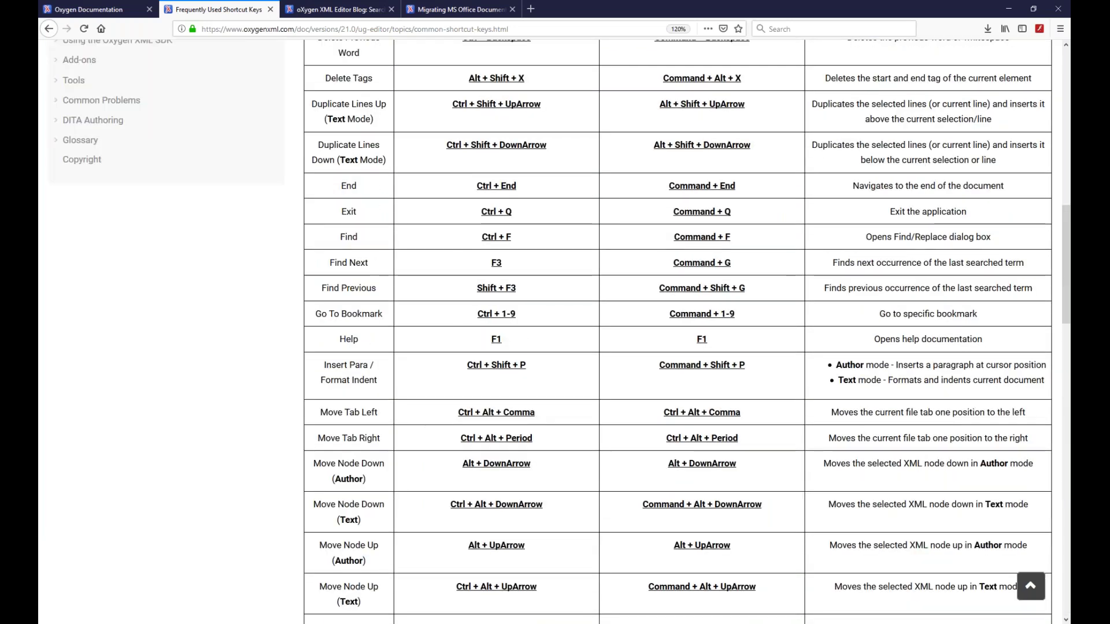
{"action": "scroll", "coordinate": [622, 325], "scroll_direction": "up", "scroll_amount": 10}
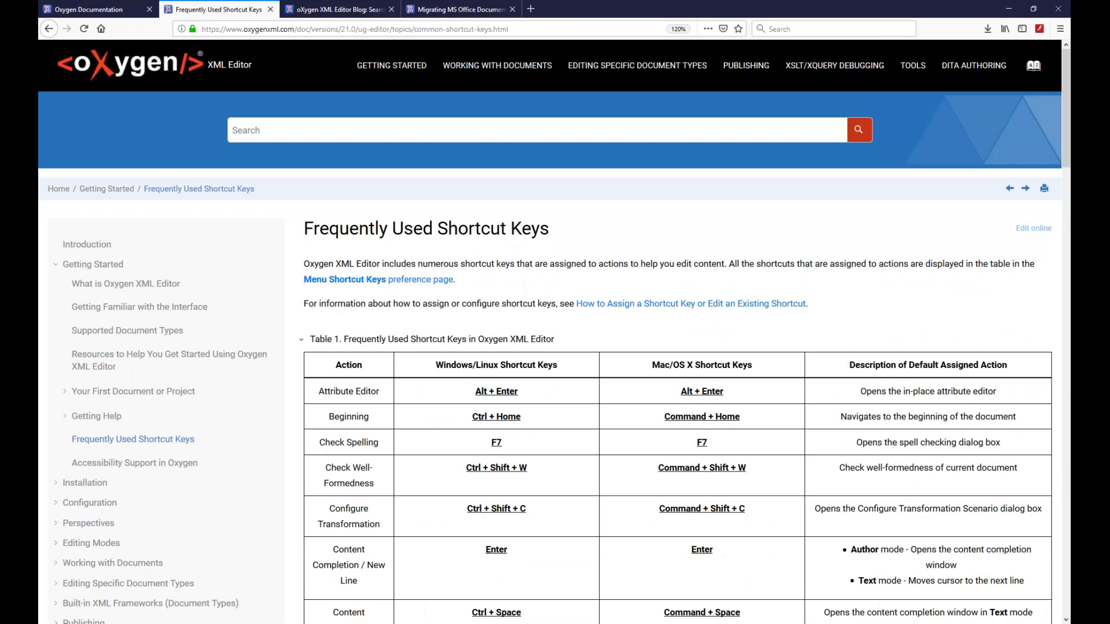
Switch to Oxygen XML Editor, open the User Guide resource from its welcome screen, and return to the editor.
{"action": "key", "text": "alt+Tab"}
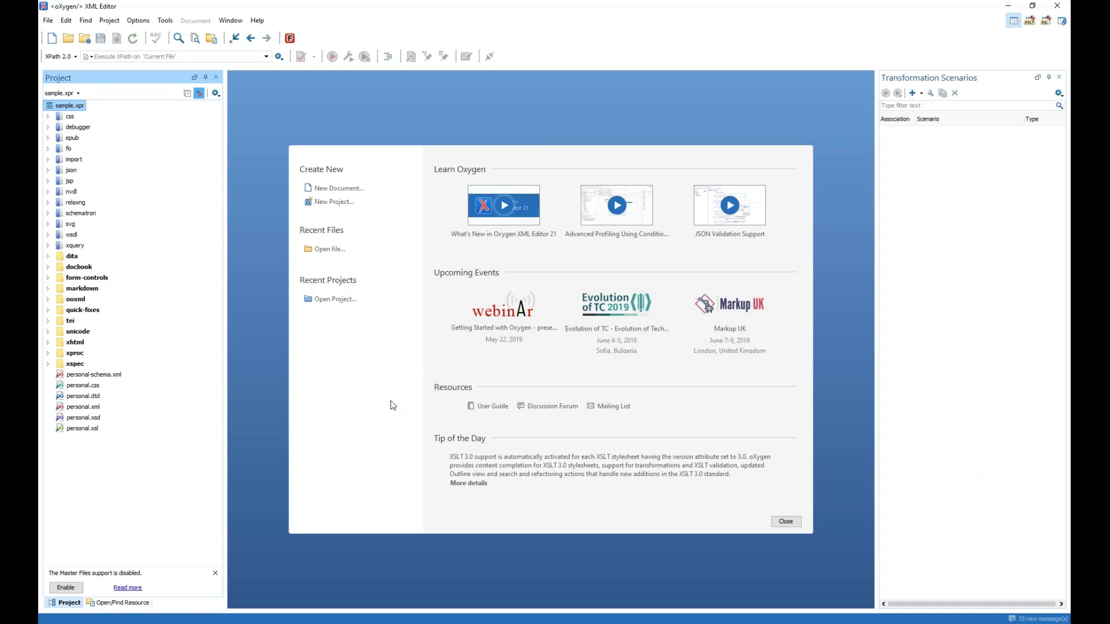
{"action": "left_click", "coordinate": [488, 407]}
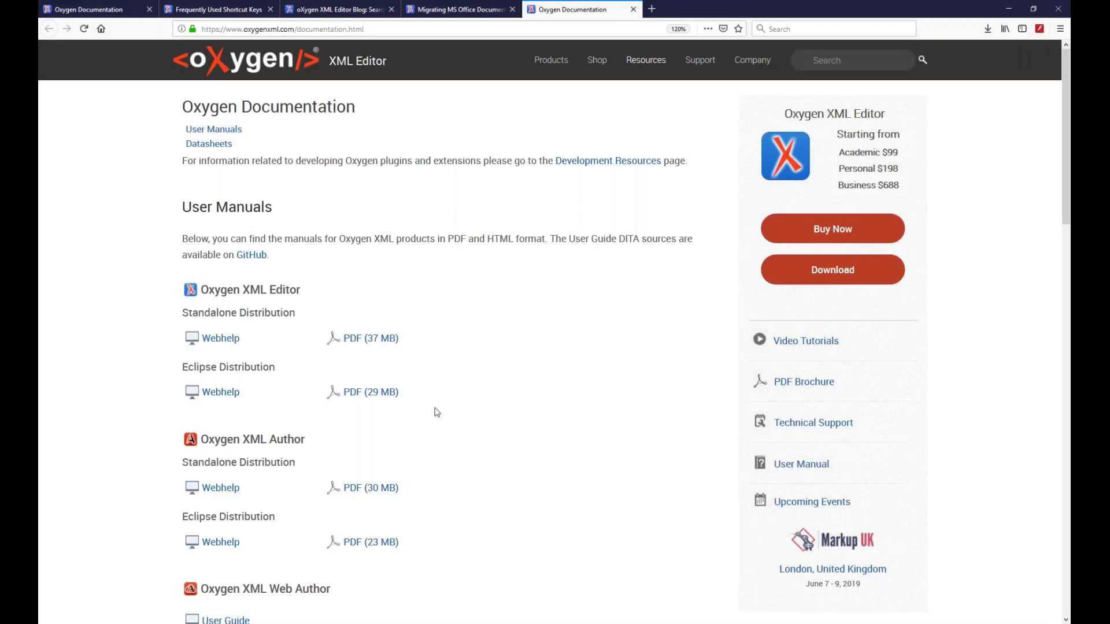
{"action": "key", "text": "alt+Tab"}
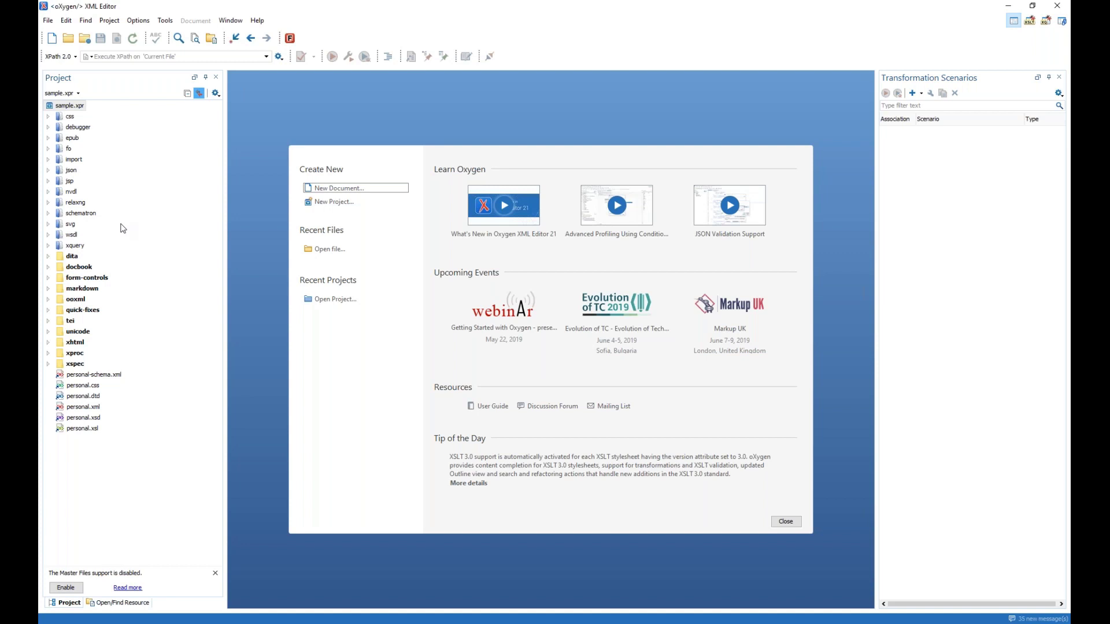
Open travel-guide.xml from the form-controls/travel-guide folder of the sample project and collapse the form-controls folder.
{"action": "left_click", "coordinate": [48, 278]}
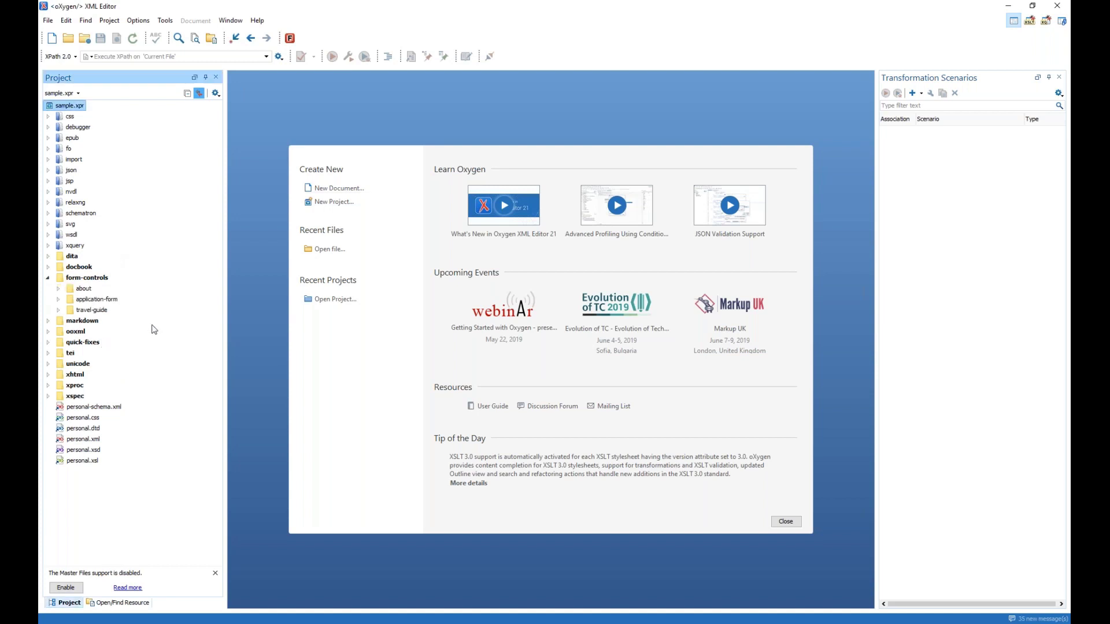
{"action": "left_click", "coordinate": [59, 311]}
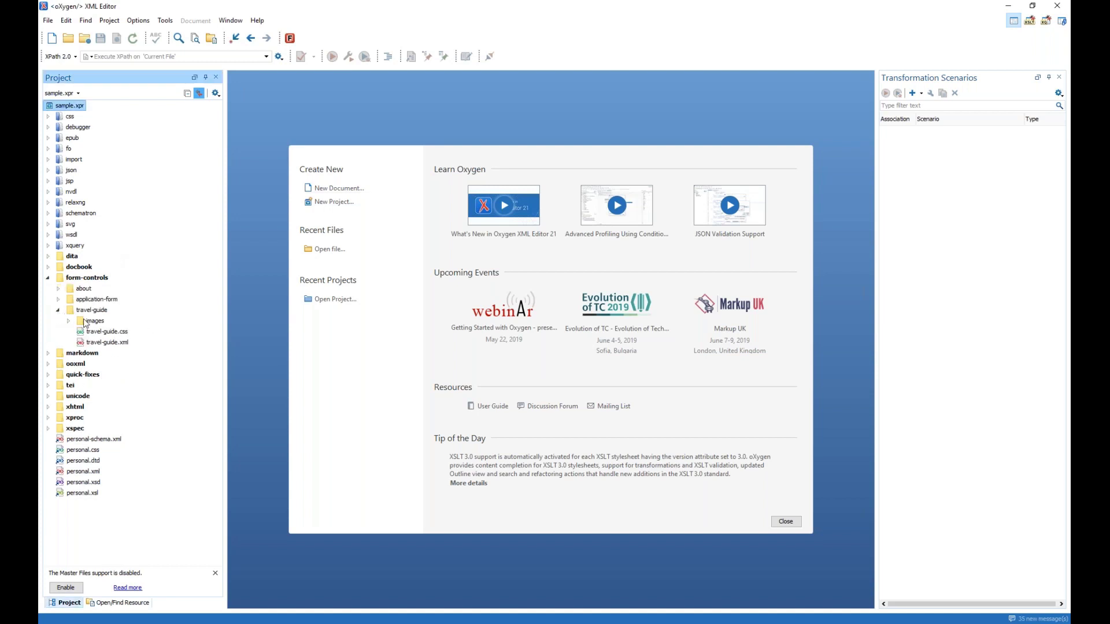
{"action": "double_click", "coordinate": [107, 342]}
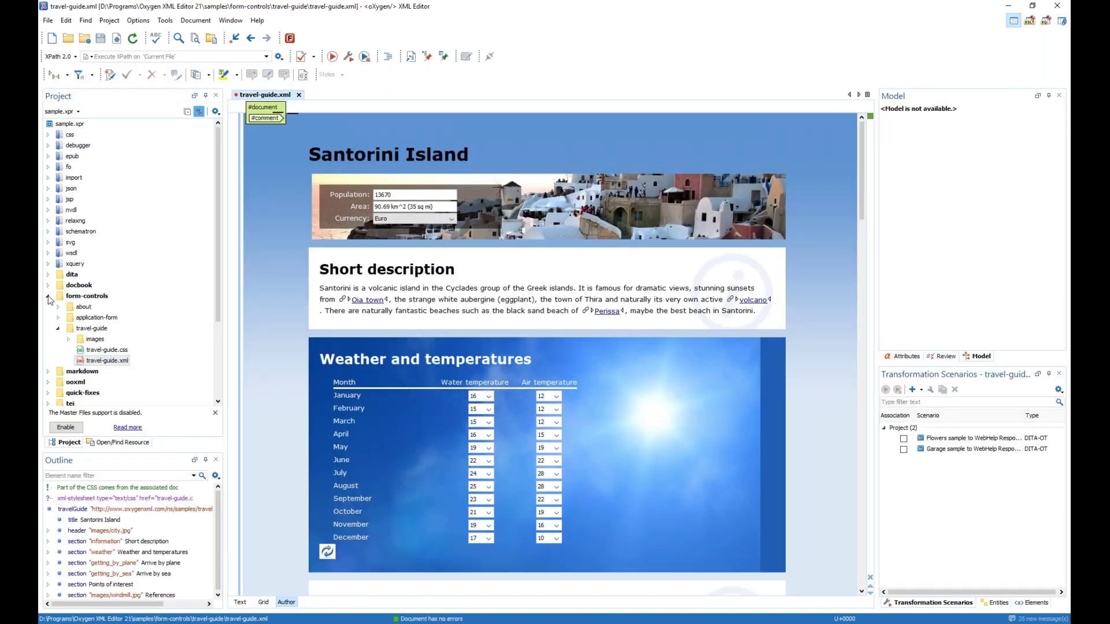
{"action": "left_click", "coordinate": [49, 296]}
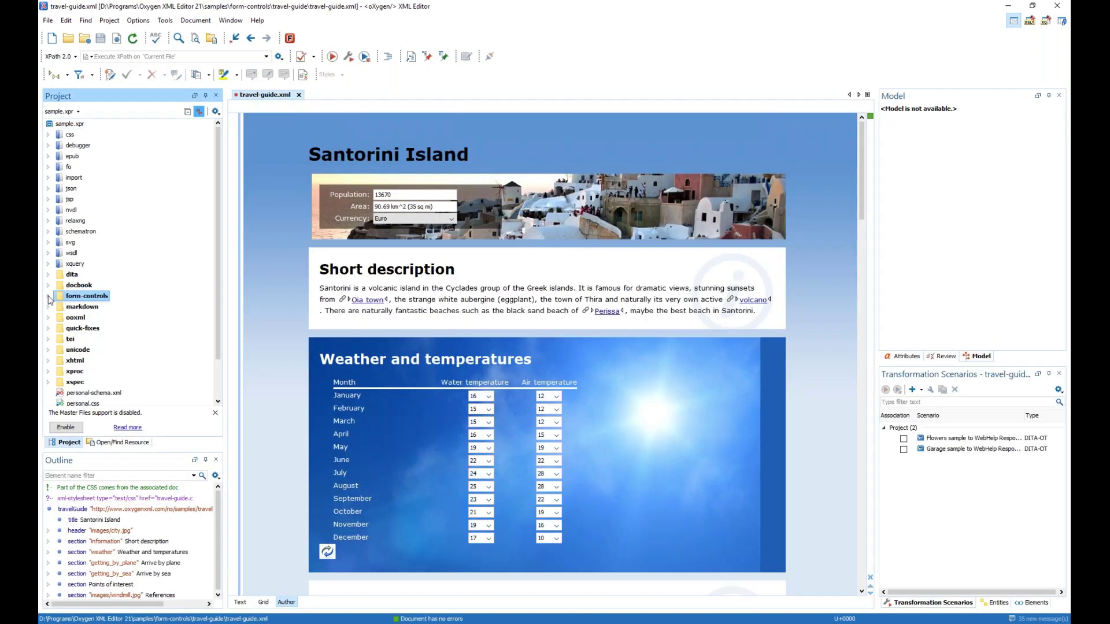
Examine the contents of the quick-fixes, dita and dita/image-map sample folders in the project, collapsing each of them again.
{"action": "left_click", "coordinate": [48, 329]}
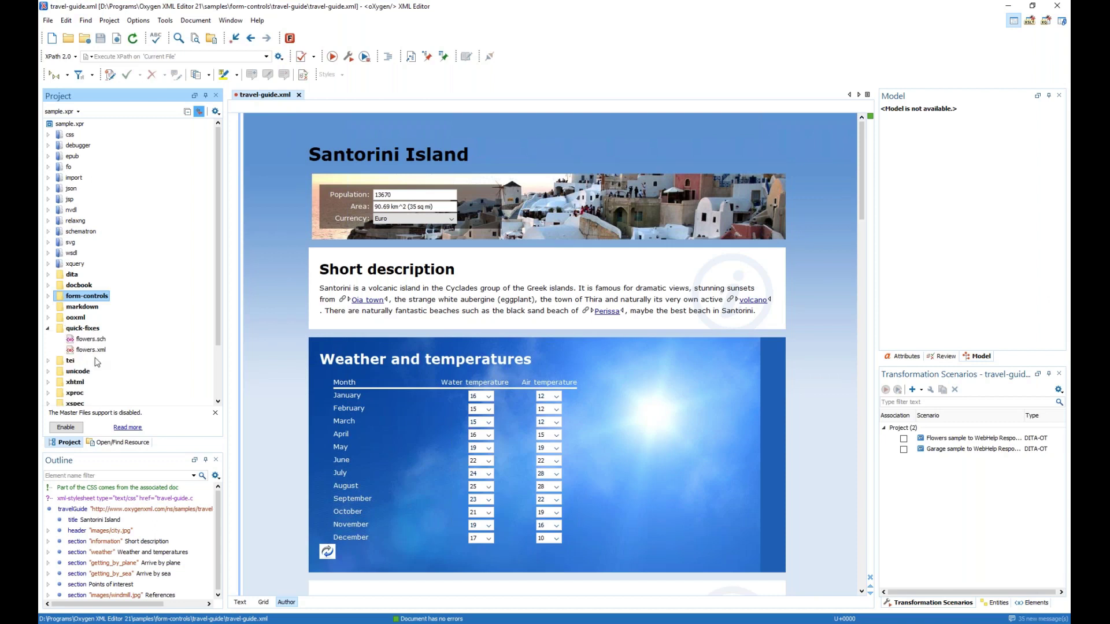
{"action": "scroll", "coordinate": [127, 307], "scroll_direction": "down", "scroll_amount": 1}
{"action": "scroll", "coordinate": [126, 307], "scroll_direction": "down", "scroll_amount": 1}
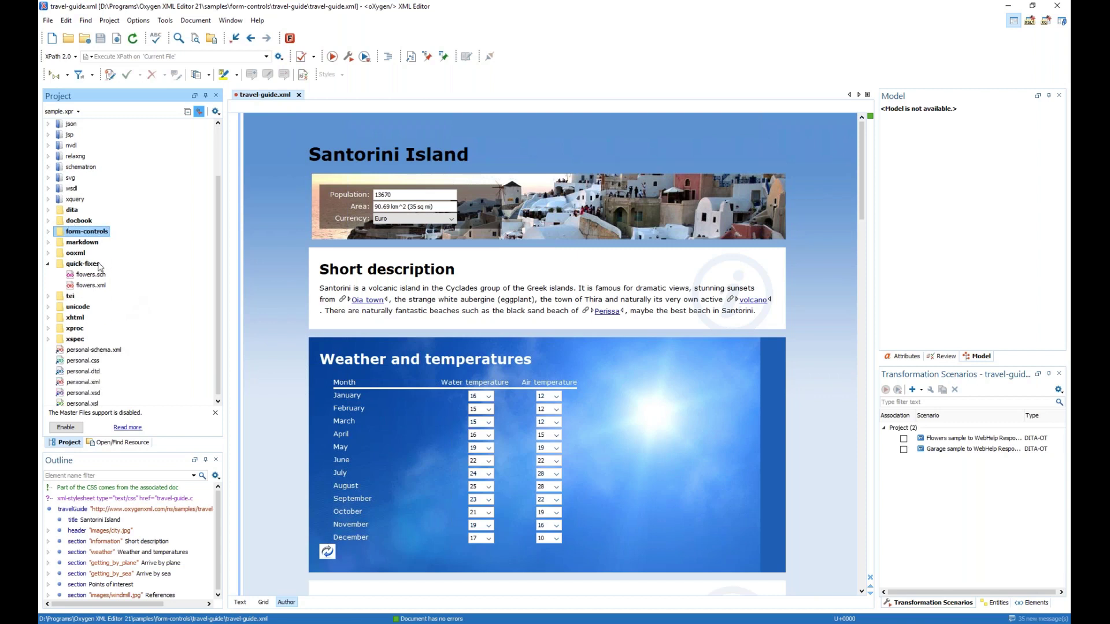
{"action": "left_click", "coordinate": [49, 212]}
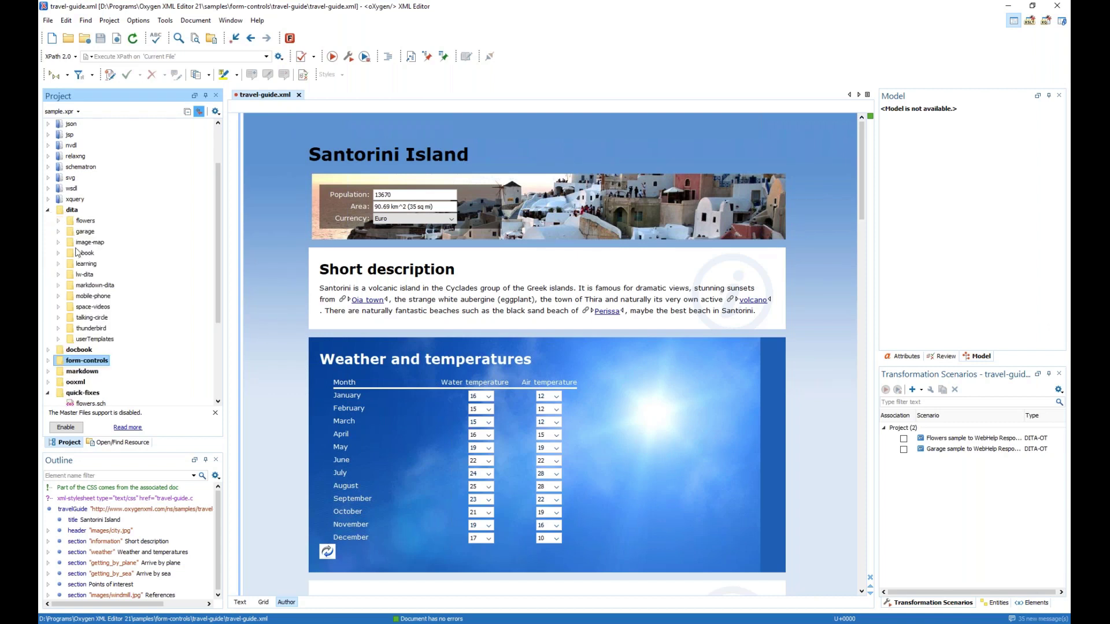
{"action": "left_click", "coordinate": [58, 243]}
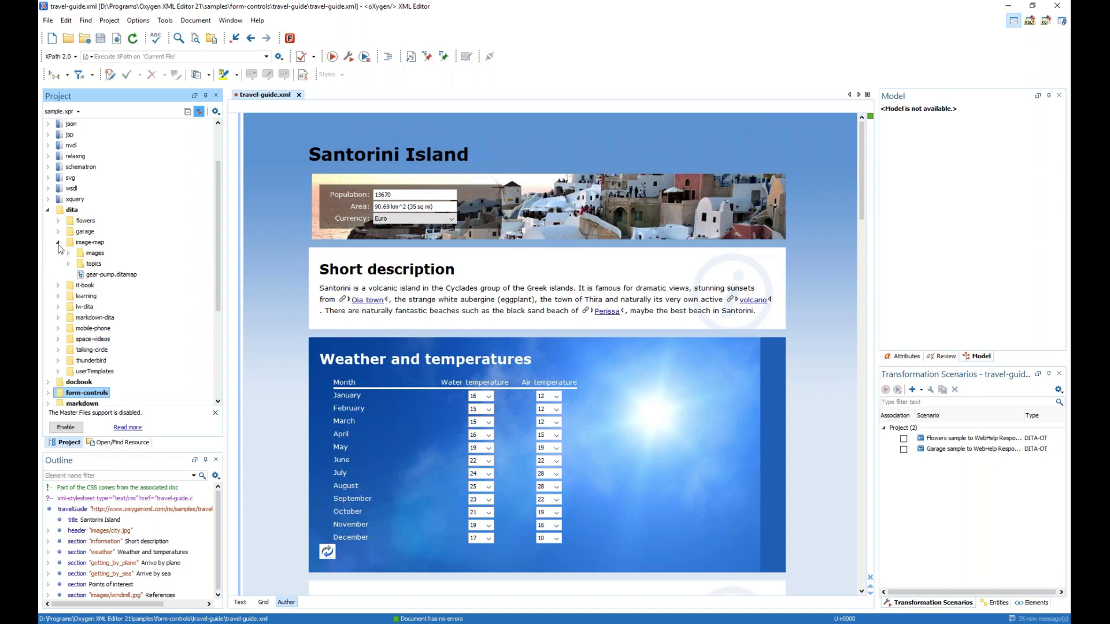
{"action": "left_click", "coordinate": [57, 243]}
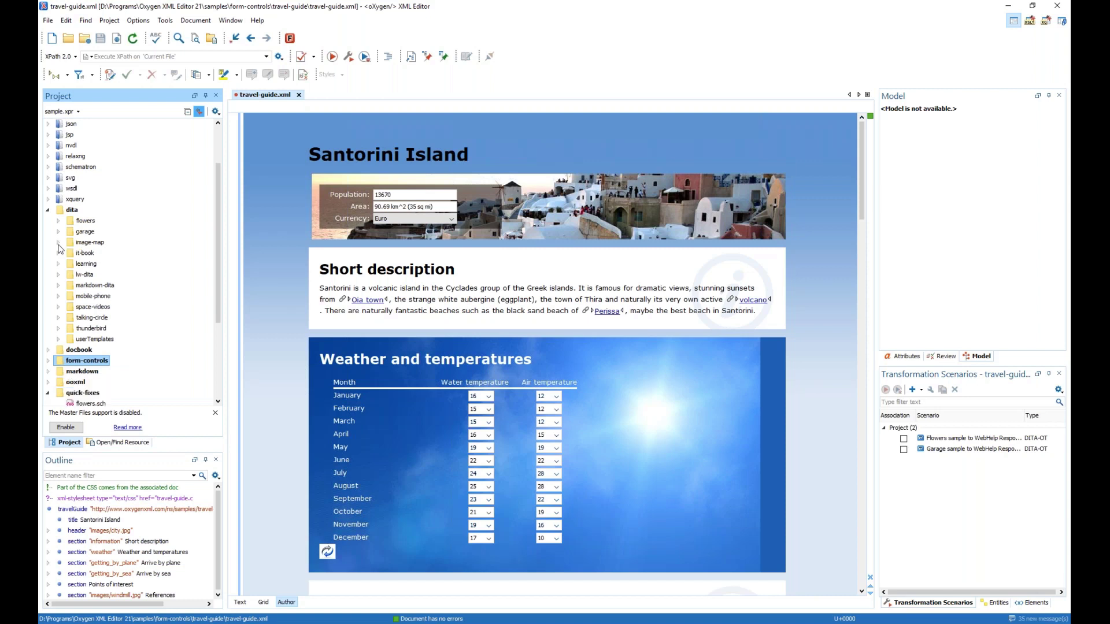
{"action": "left_click", "coordinate": [48, 211]}
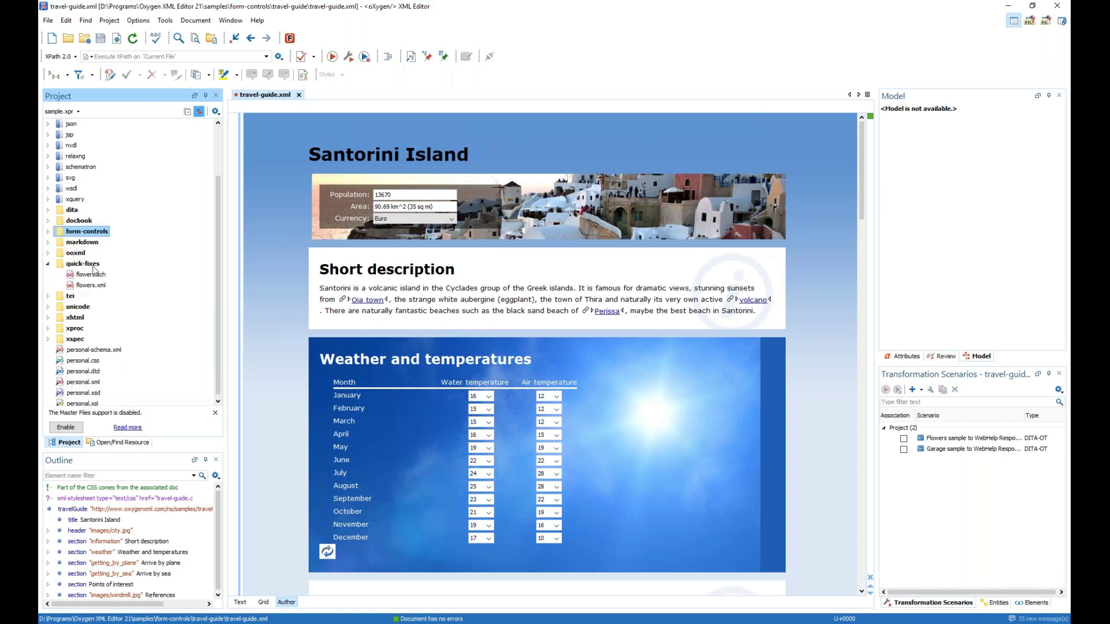
{"action": "left_click", "coordinate": [49, 265]}
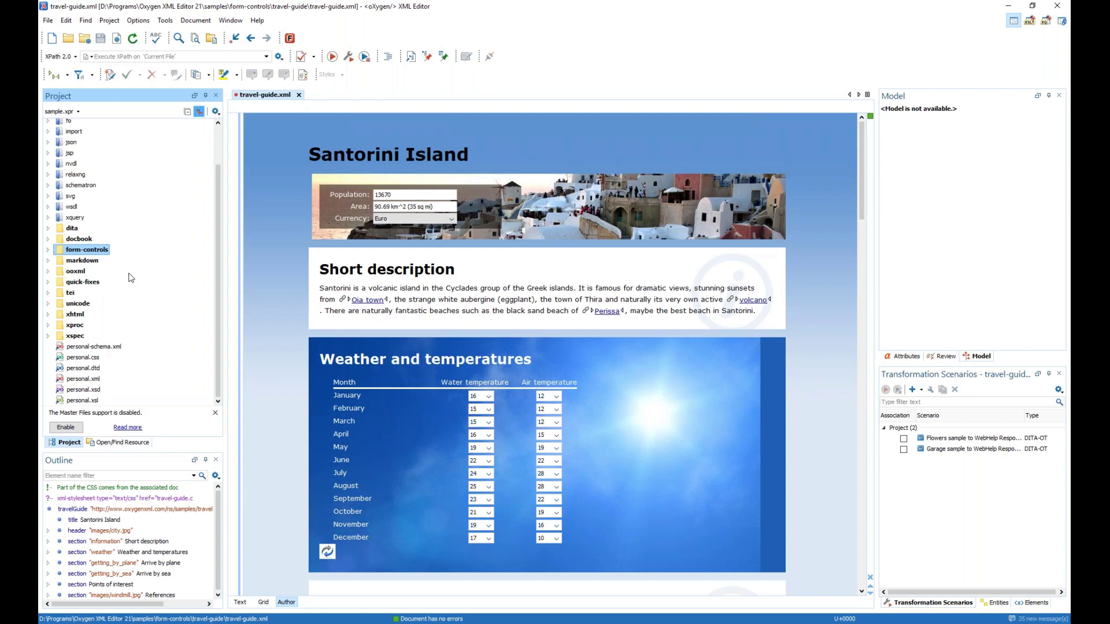
{"action": "scroll", "coordinate": [151, 275], "scroll_direction": "up", "scroll_amount": 2}
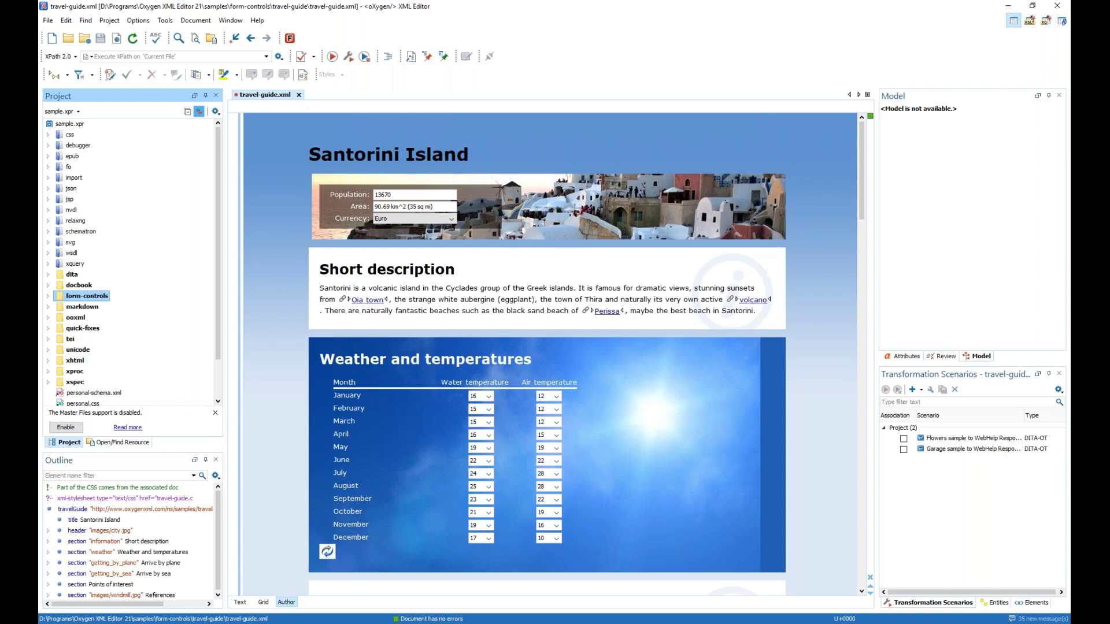
In File Explorer, open the samples folder inside Oxygen XML Editor 21 and select the sample.xpr project file.
{"action": "mouse_move", "coordinate": [179, 546]}
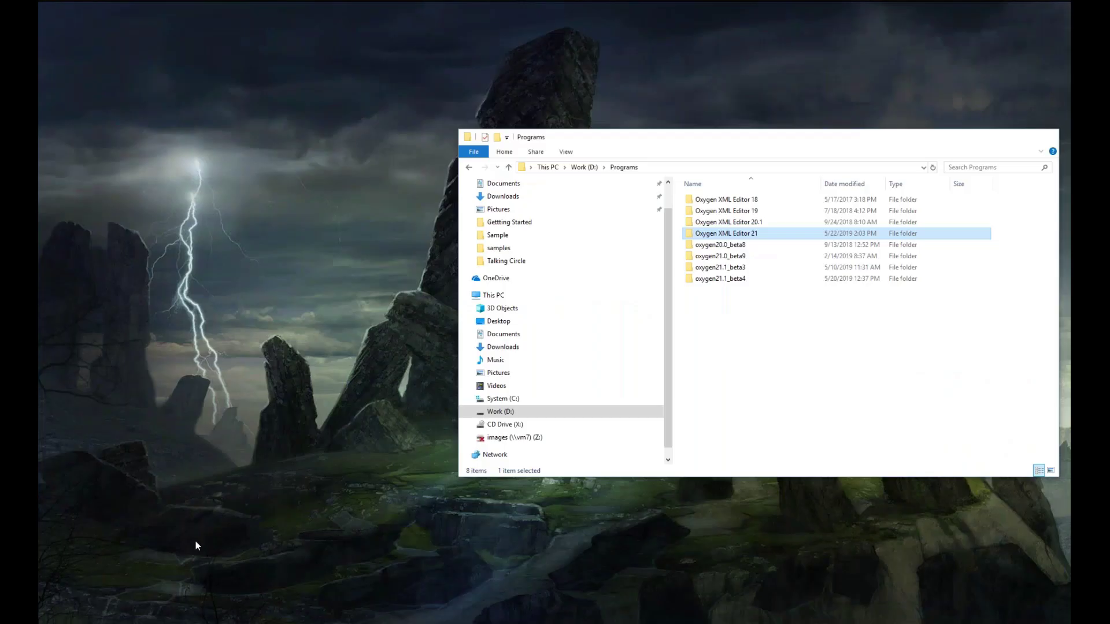
{"action": "left_click", "coordinate": [195, 543]}
{"action": "double_click", "coordinate": [733, 232]}
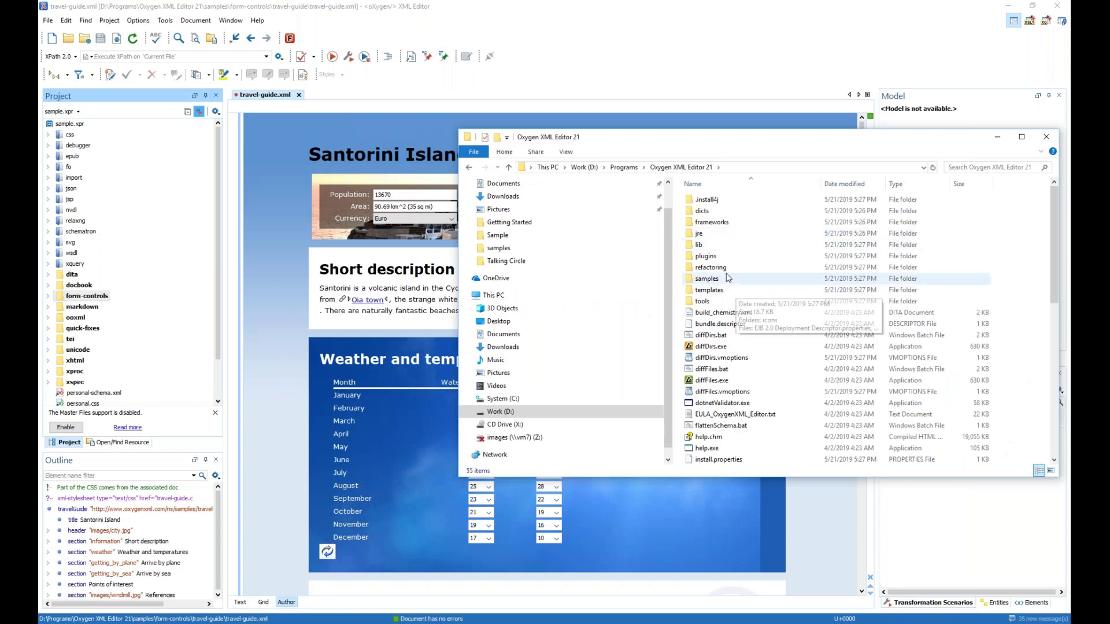
{"action": "double_click", "coordinate": [720, 280]}
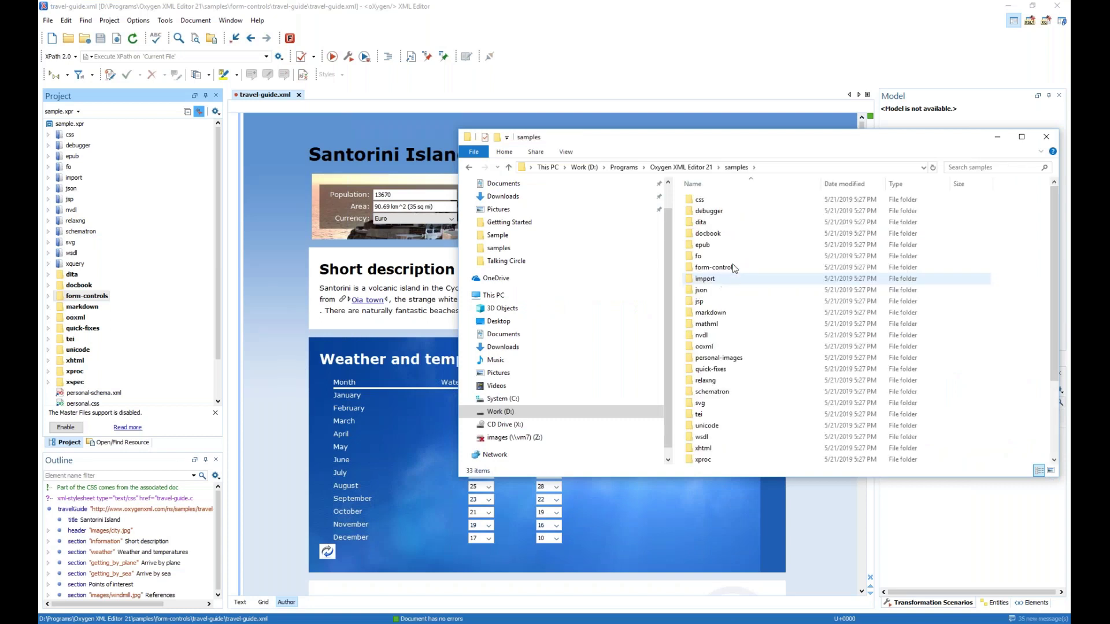
{"action": "scroll", "coordinate": [719, 244], "scroll_direction": "down", "scroll_amount": 2}
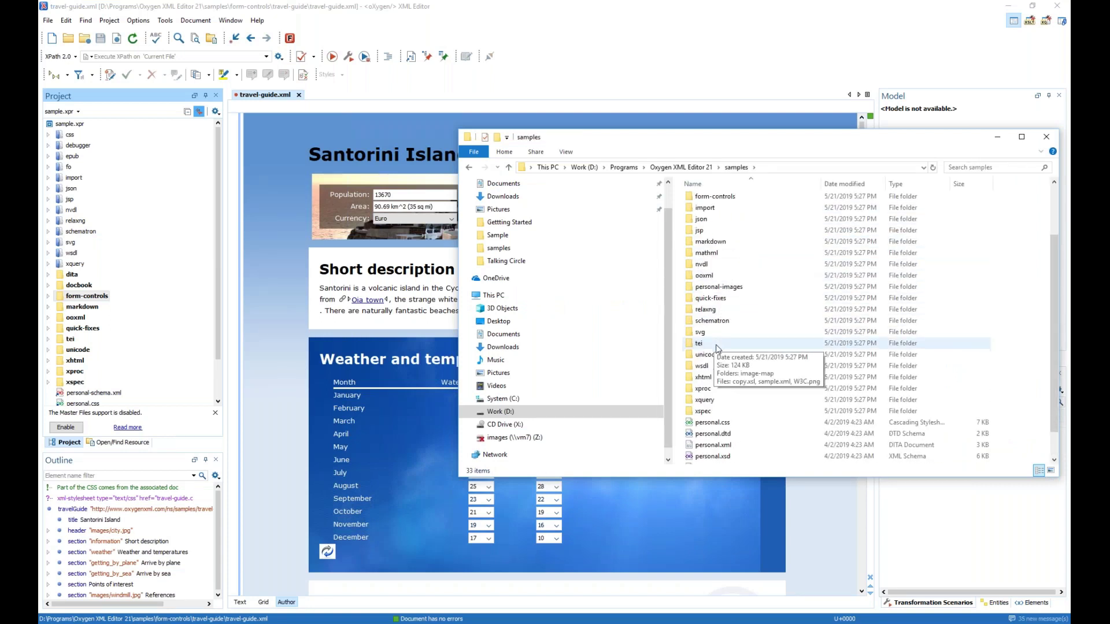
{"action": "scroll", "coordinate": [723, 405], "scroll_direction": "down", "scroll_amount": 1}
{"action": "left_click", "coordinate": [726, 462]}
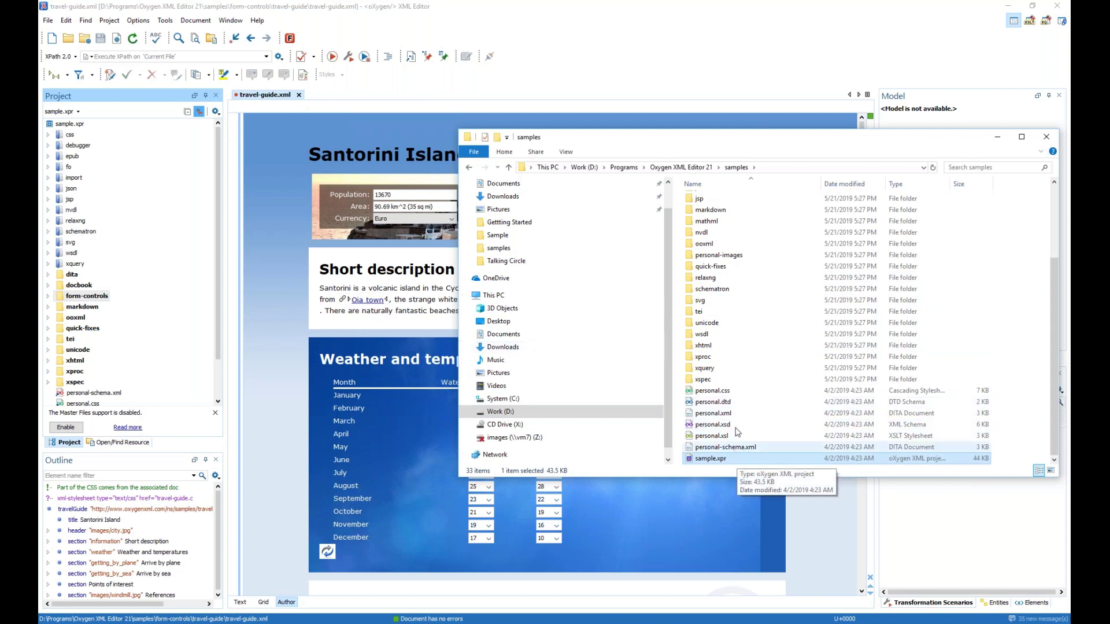
Look inside the form-controls folder on disk and return to the samples folder.
{"action": "scroll", "coordinate": [717, 272], "scroll_direction": "up", "scroll_amount": 1}
{"action": "scroll", "coordinate": [717, 270], "scroll_direction": "up", "scroll_amount": 2}
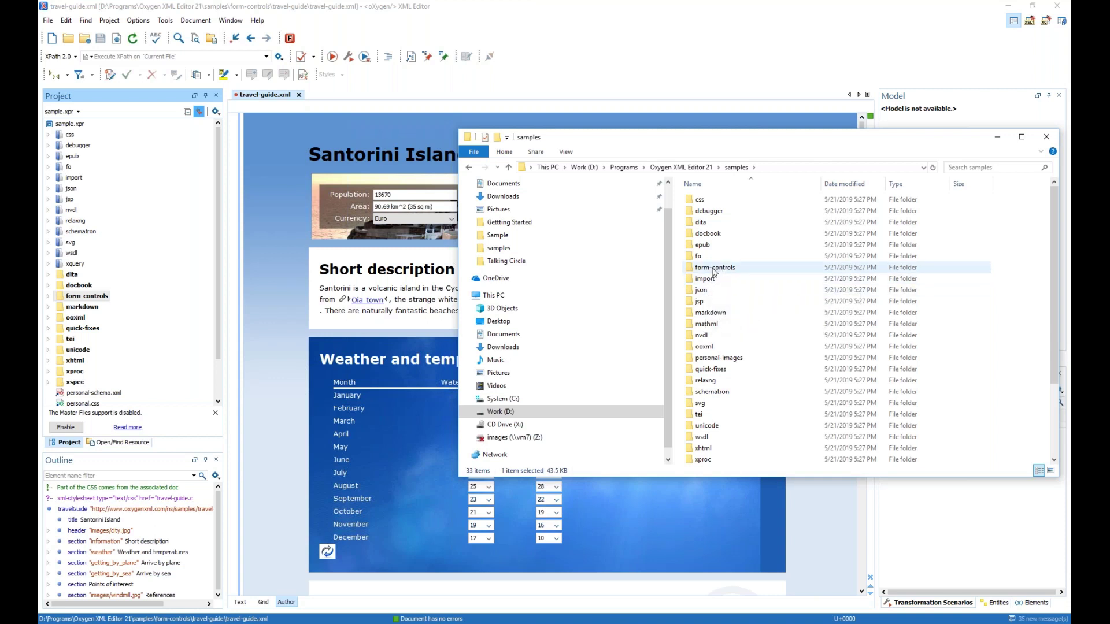
{"action": "double_click", "coordinate": [715, 268]}
{"action": "left_click", "coordinate": [737, 167]}
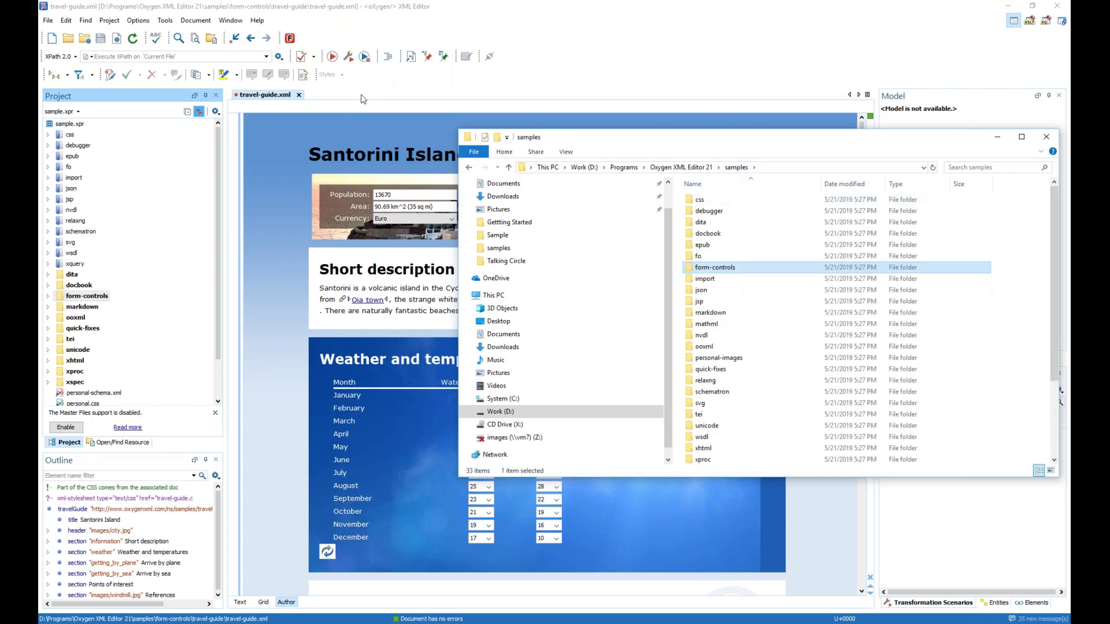
Back in Oxygen XML Editor, collapse the form-controls folder and open the personal.xsl stylesheet from the sample project.
{"action": "left_click", "coordinate": [376, 99]}
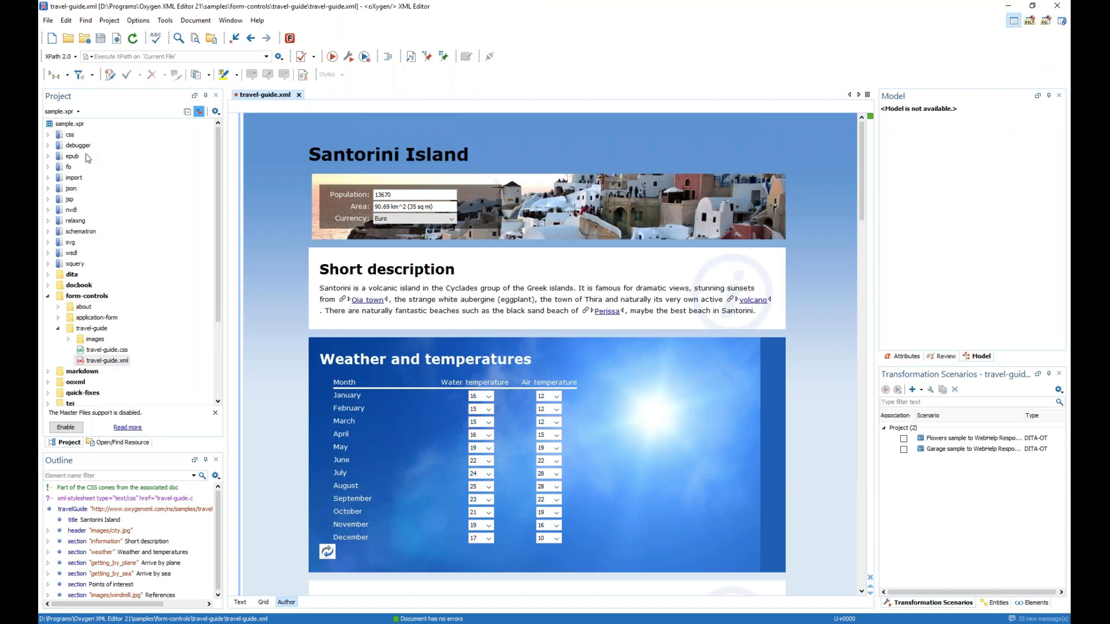
{"action": "left_click", "coordinate": [49, 297]}
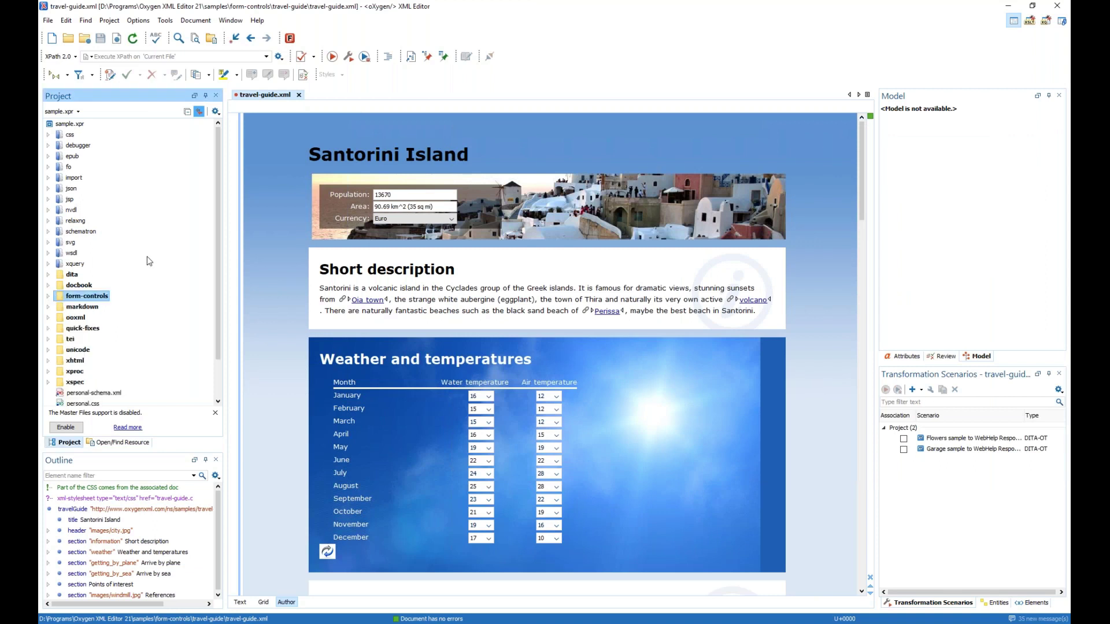
{"action": "scroll", "coordinate": [144, 237], "scroll_direction": "down", "scroll_amount": 2}
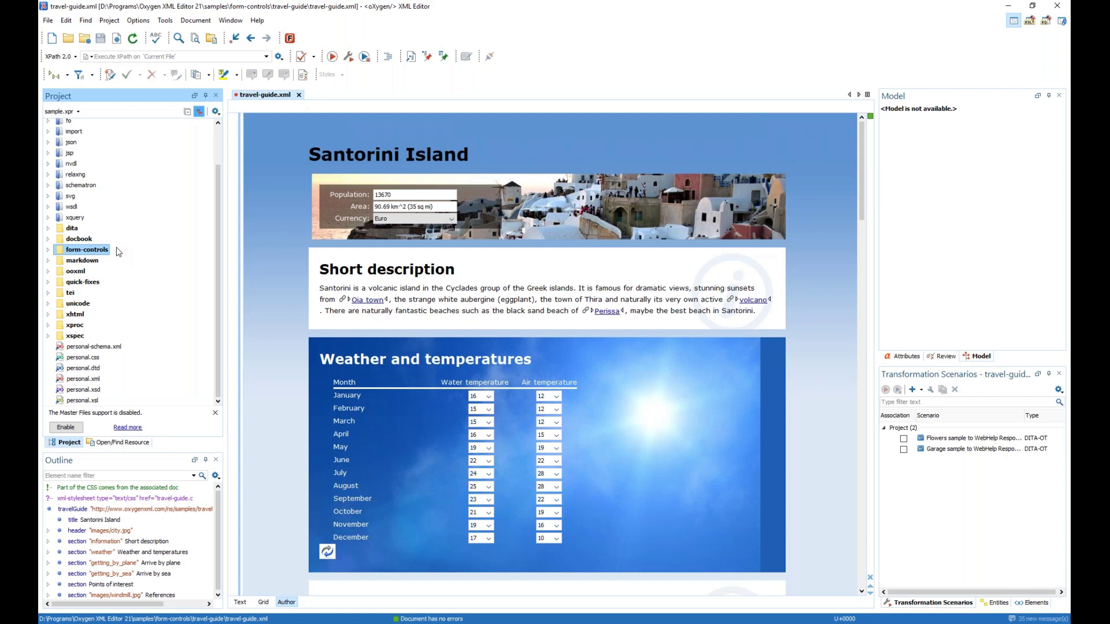
{"action": "left_click", "coordinate": [75, 403]}
{"action": "double_click", "coordinate": [76, 403]}
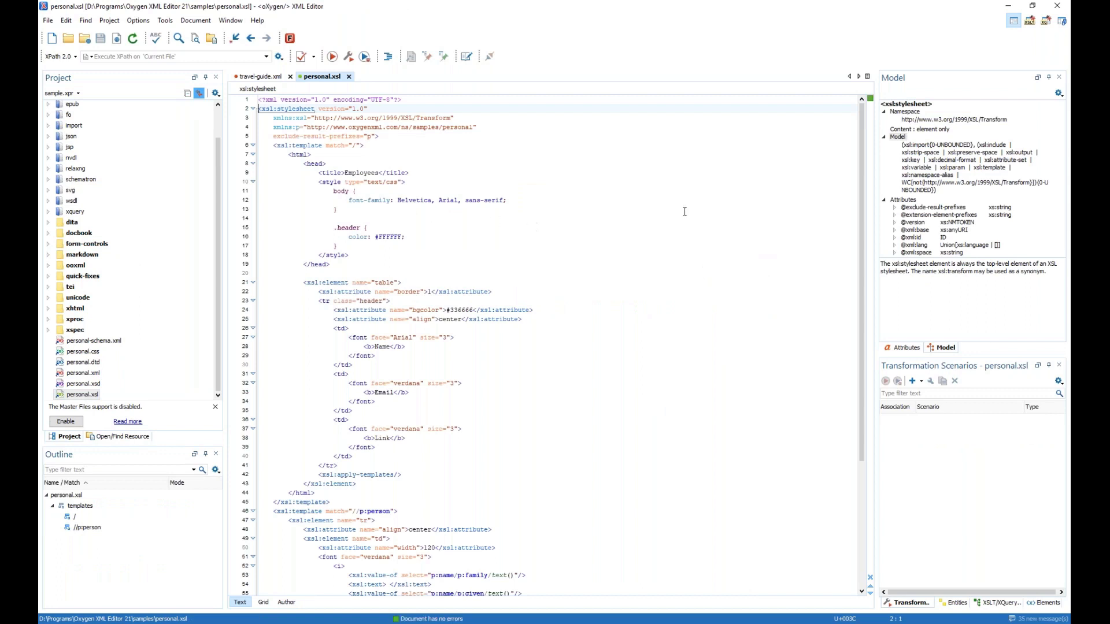
Open personal.xsd from the sample project and view its schema diagram in Design mode.
{"action": "double_click", "coordinate": [84, 384]}
{"action": "left_click", "coordinate": [308, 603]}
{"action": "scroll", "coordinate": [449, 216], "scroll_direction": "down", "scroll_amount": 5}
{"action": "scroll", "coordinate": [463, 220], "scroll_direction": "up", "scroll_amount": 3}
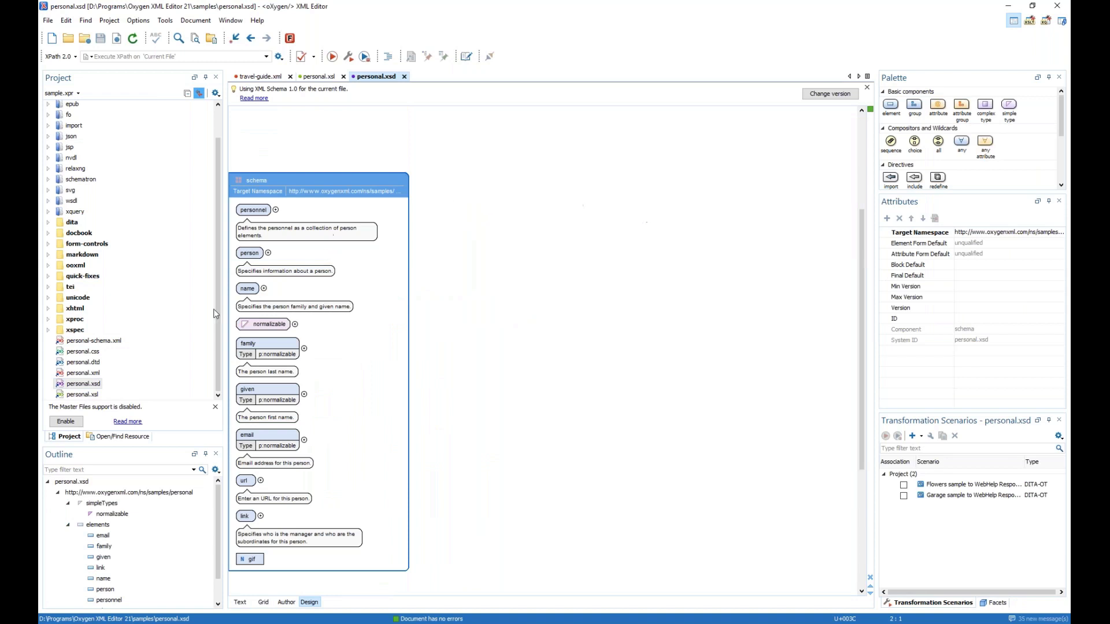
Open personal.rng from the relaxng sample folder and display its diagram in the Logical Model View.
{"action": "left_click", "coordinate": [48, 169]}
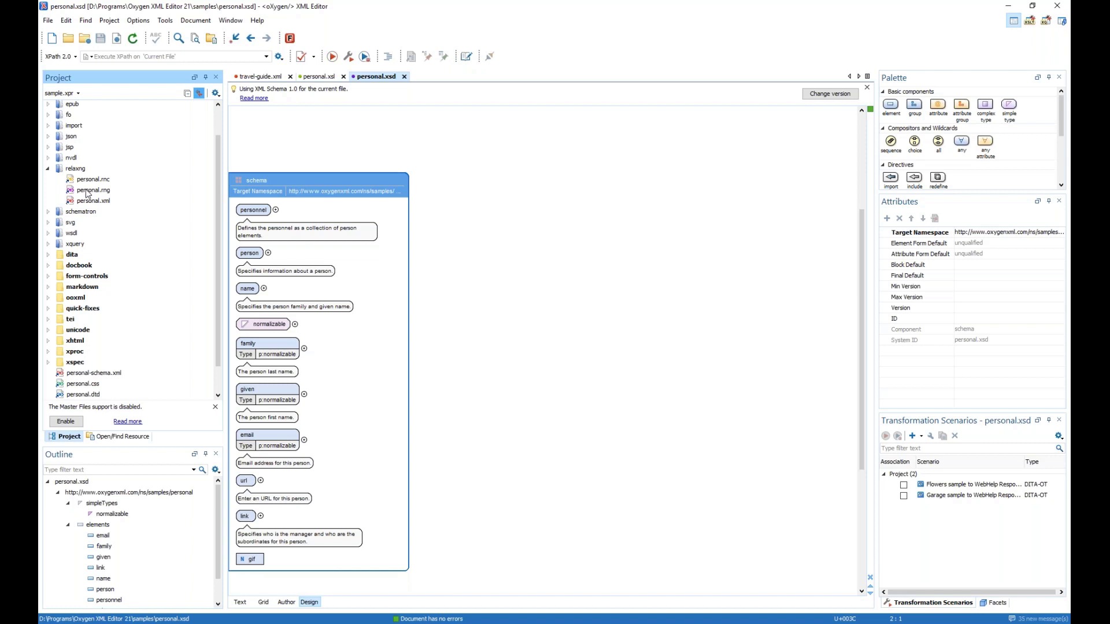
{"action": "double_click", "coordinate": [89, 191]}
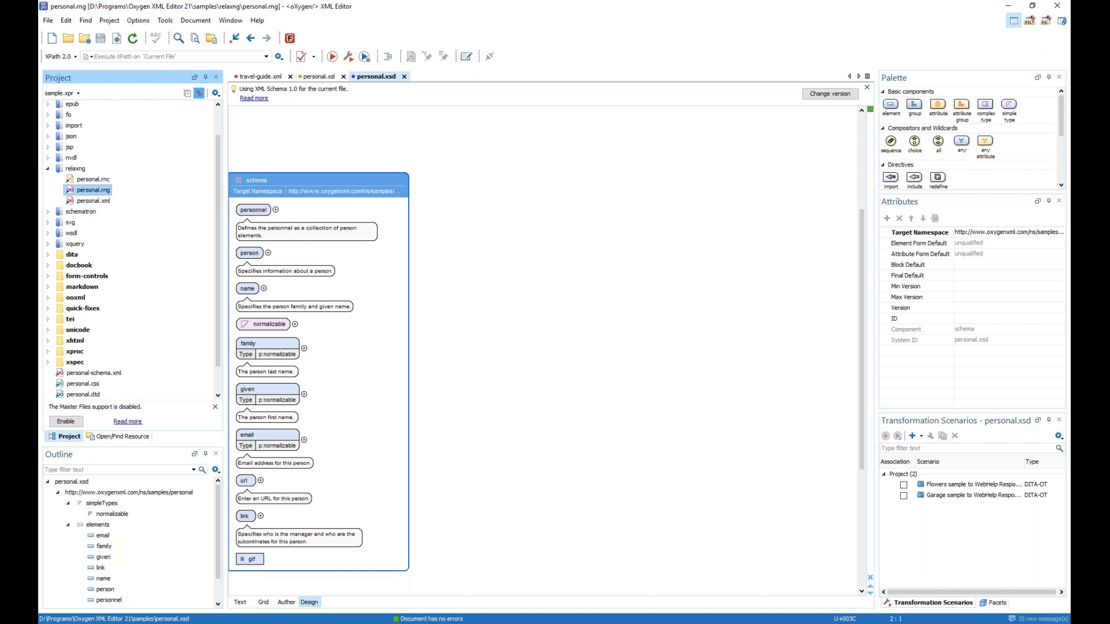
{"action": "left_click", "coordinate": [297, 348]}
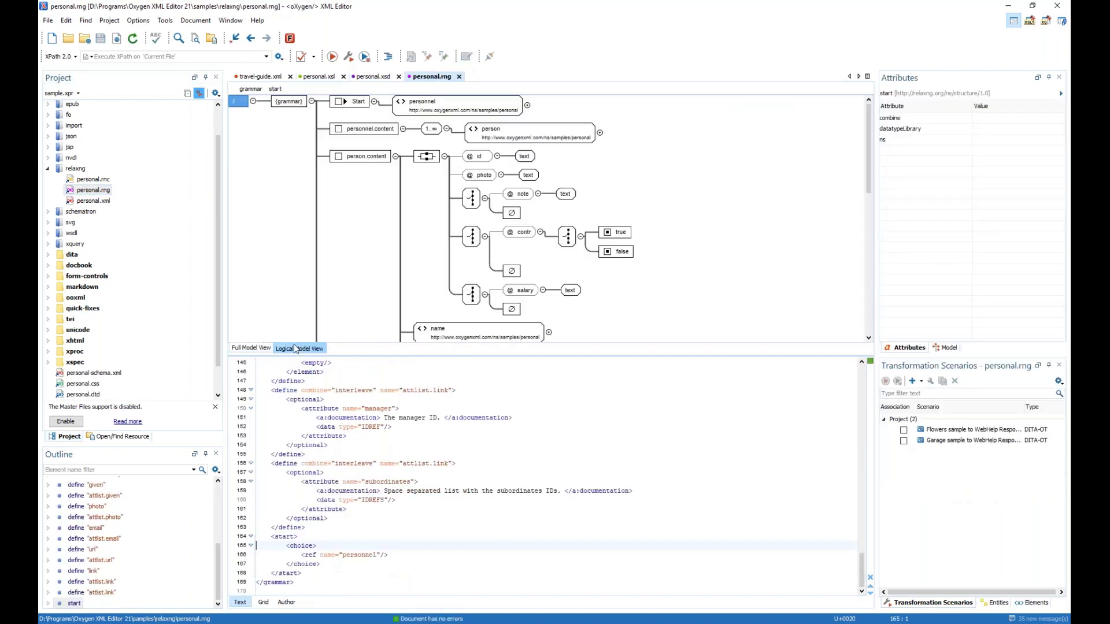
{"action": "scroll", "coordinate": [117, 339], "scroll_direction": "down", "scroll_amount": 1}
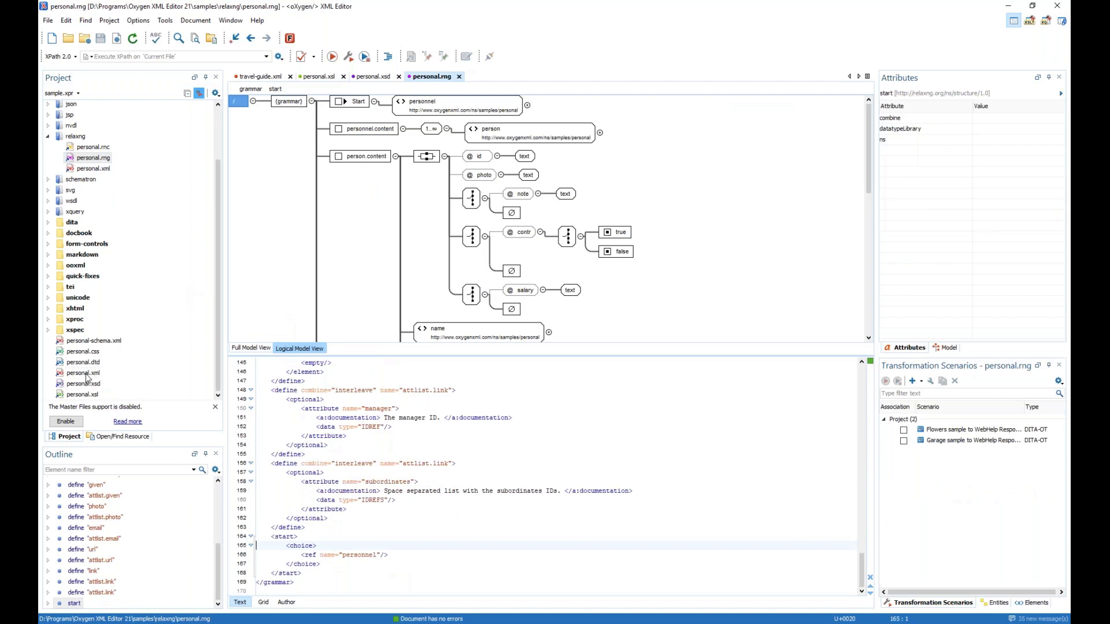
Expand the css folder of the sample project and open sample1.css.
{"action": "scroll", "coordinate": [88, 232], "scroll_direction": "up", "scroll_amount": 2}
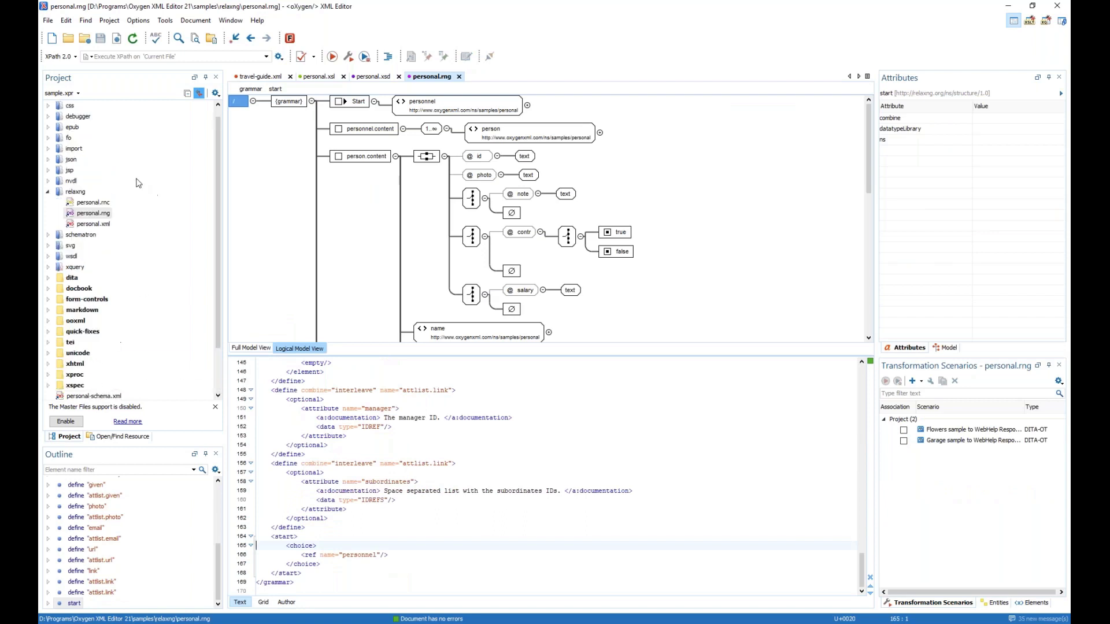
{"action": "left_click", "coordinate": [49, 117]}
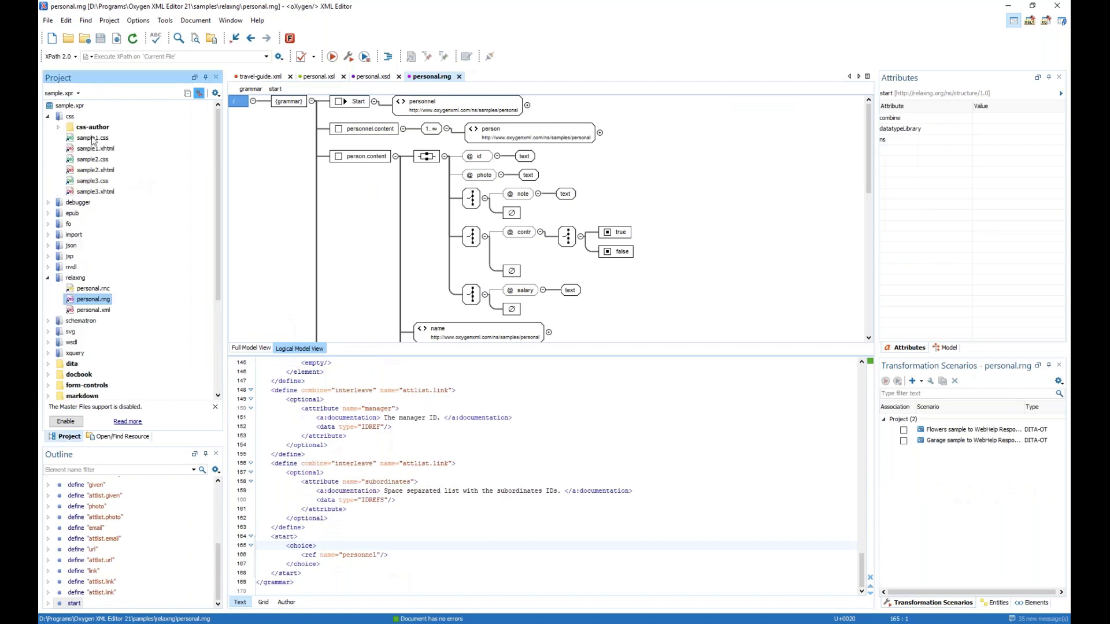
{"action": "left_click", "coordinate": [92, 139]}
{"action": "double_click", "coordinate": [93, 139]}
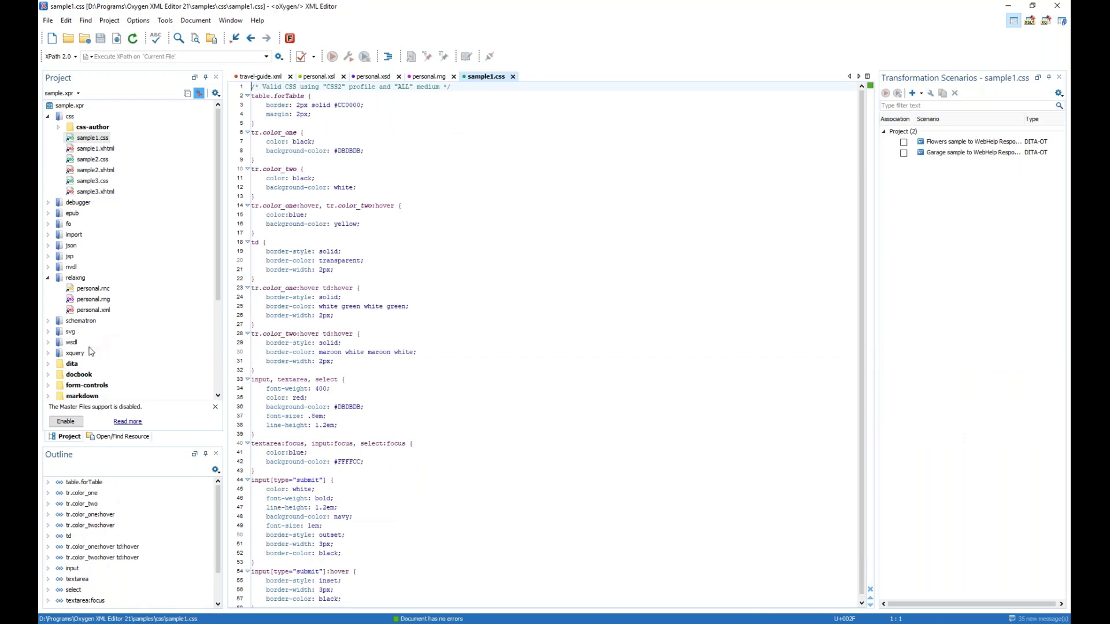
Open personal.xml from the root of the sample project.
{"action": "scroll", "coordinate": [91, 352], "scroll_direction": "down", "scroll_amount": 4}
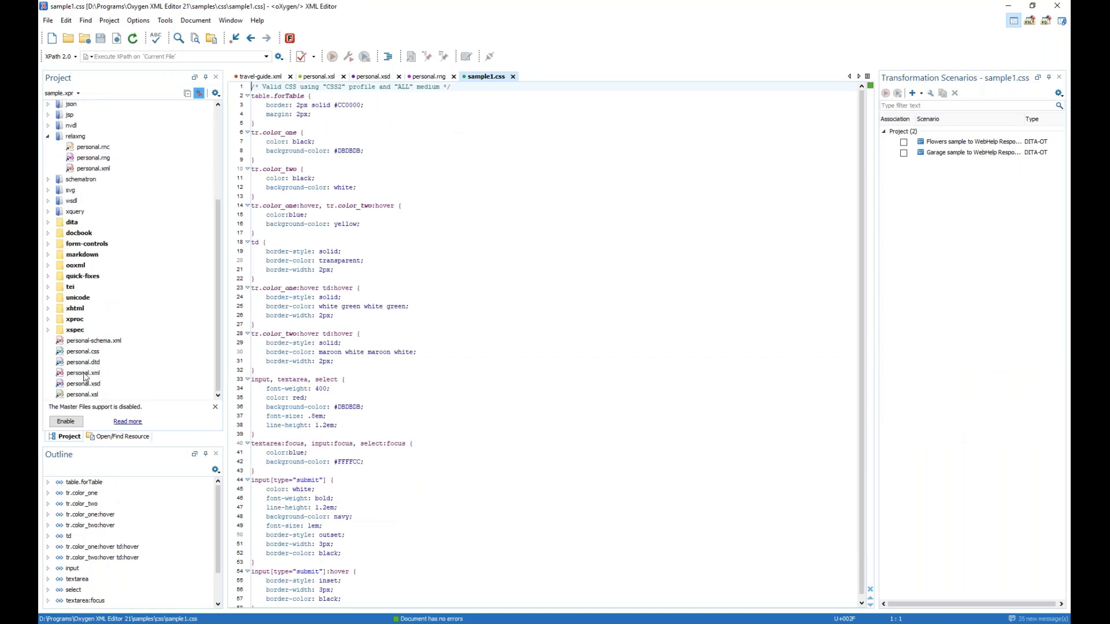
{"action": "double_click", "coordinate": [83, 374]}
{"action": "left_click", "coordinate": [509, 109]}
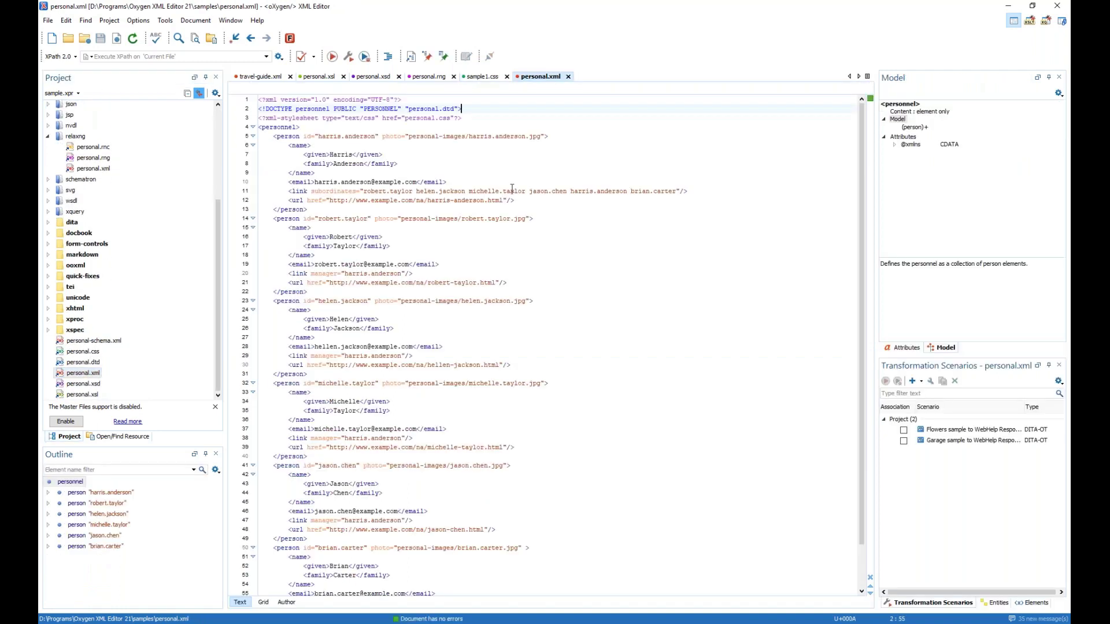
View personal.xml in Grid mode with the personnel element and its person rows expanded, and display it in Author mode.
{"action": "mouse_move", "coordinate": [513, 189]}
{"action": "left_click", "coordinate": [264, 603]}
{"action": "left_click", "coordinate": [236, 193]}
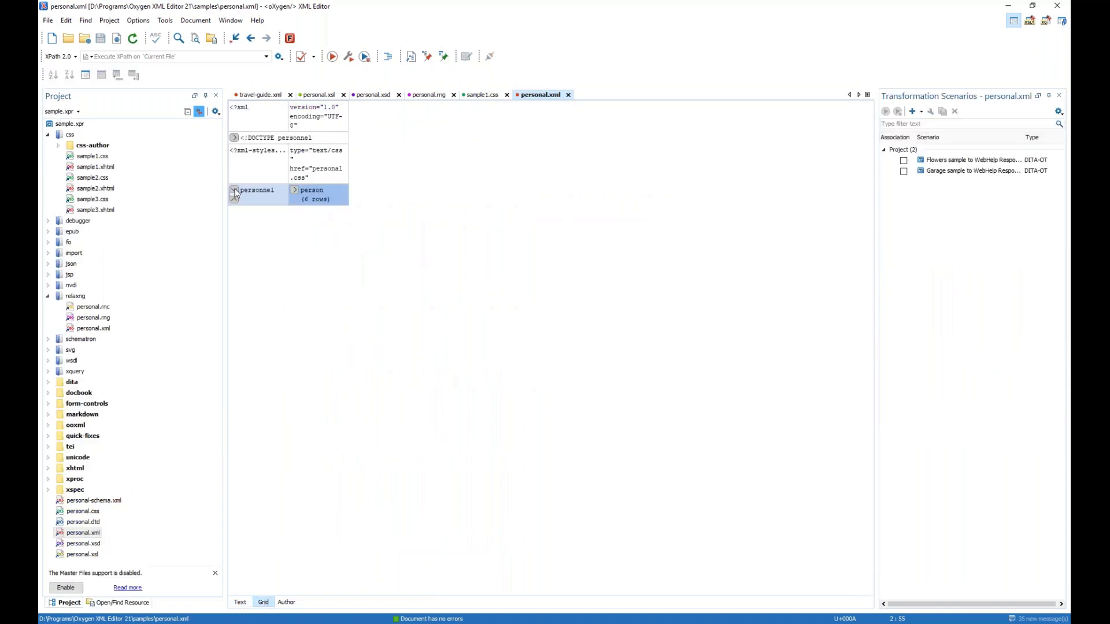
{"action": "left_click", "coordinate": [294, 191]}
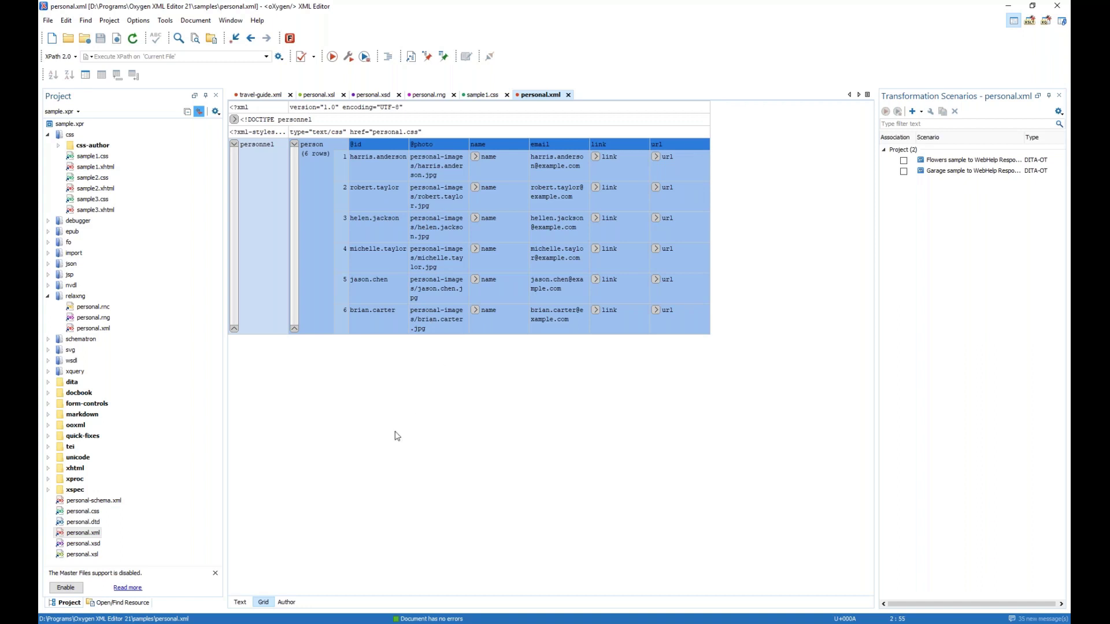
{"action": "left_click", "coordinate": [286, 603]}
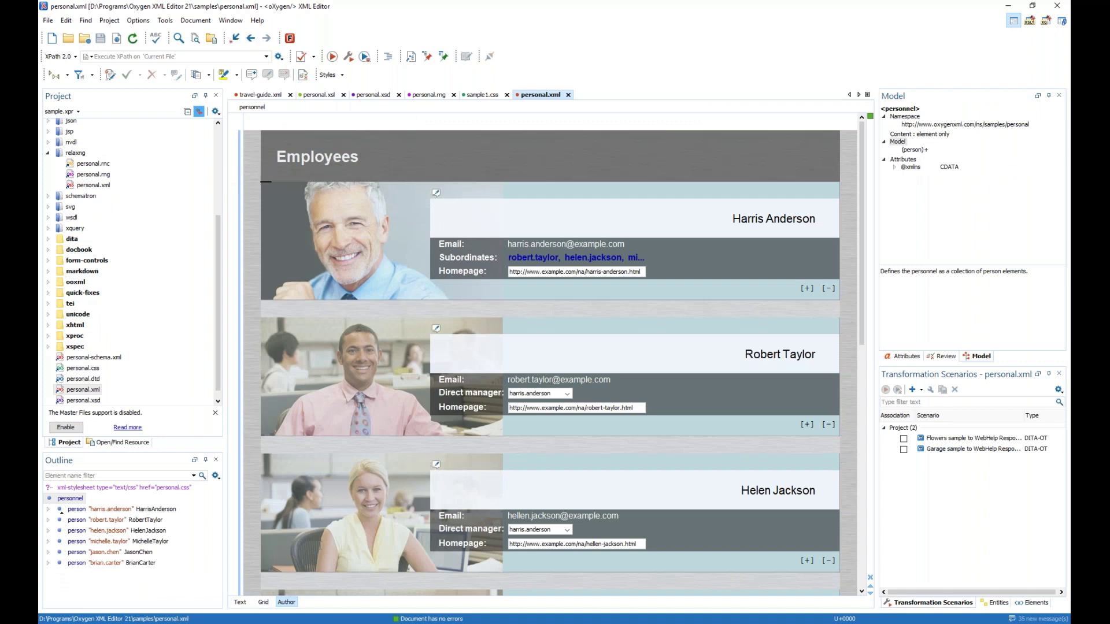
In Text mode, comment out the xml-stylesheet line that references personal.css in personal.xml.
{"action": "left_click", "coordinate": [240, 603]}
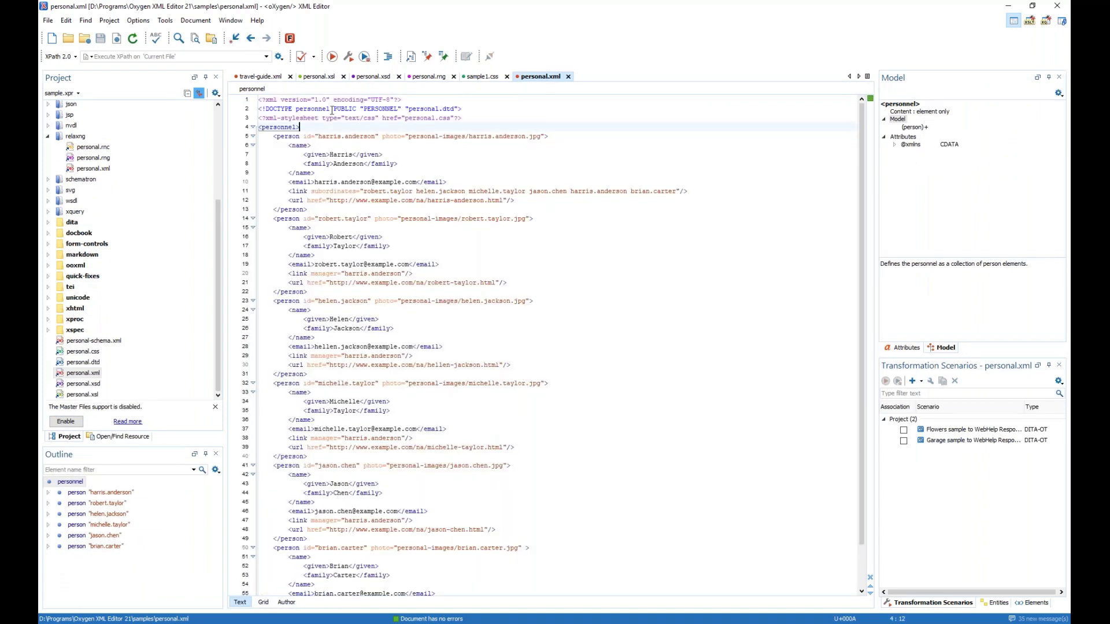
{"action": "left_click", "coordinate": [259, 118]}
{"action": "left_click", "coordinate": [462, 118], "text": "shift"}
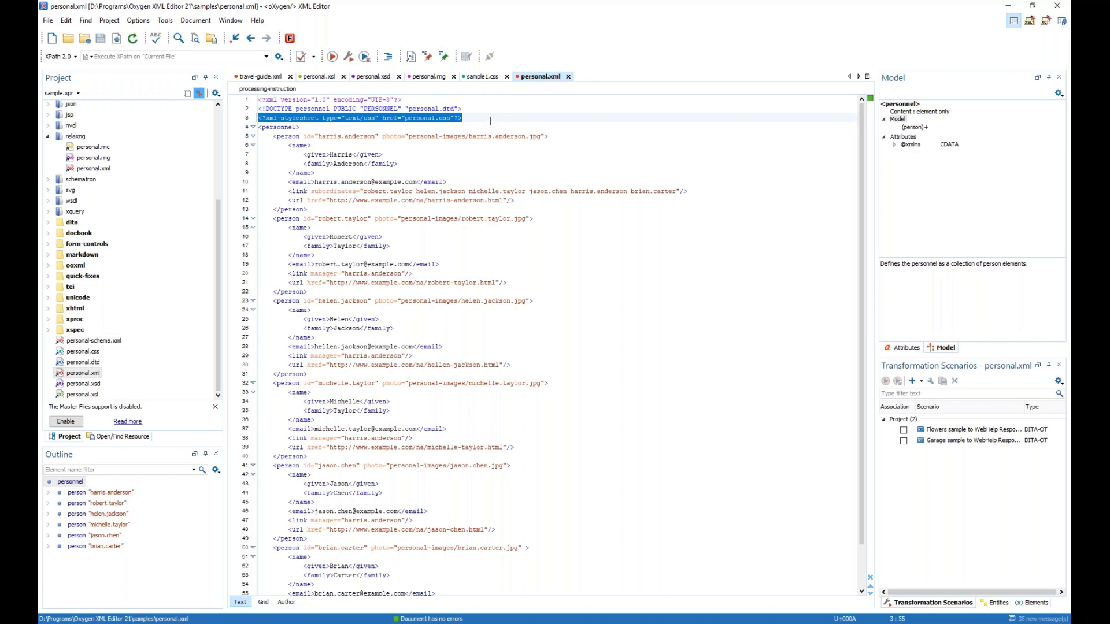
{"action": "right_click", "coordinate": [419, 118]}
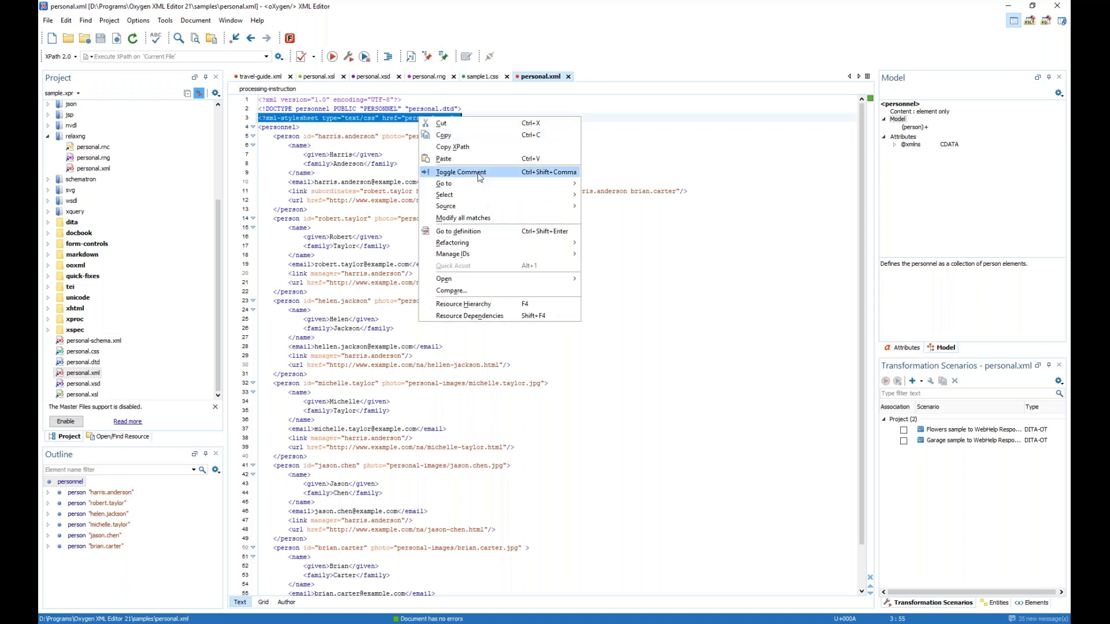
{"action": "left_click", "coordinate": [480, 172]}
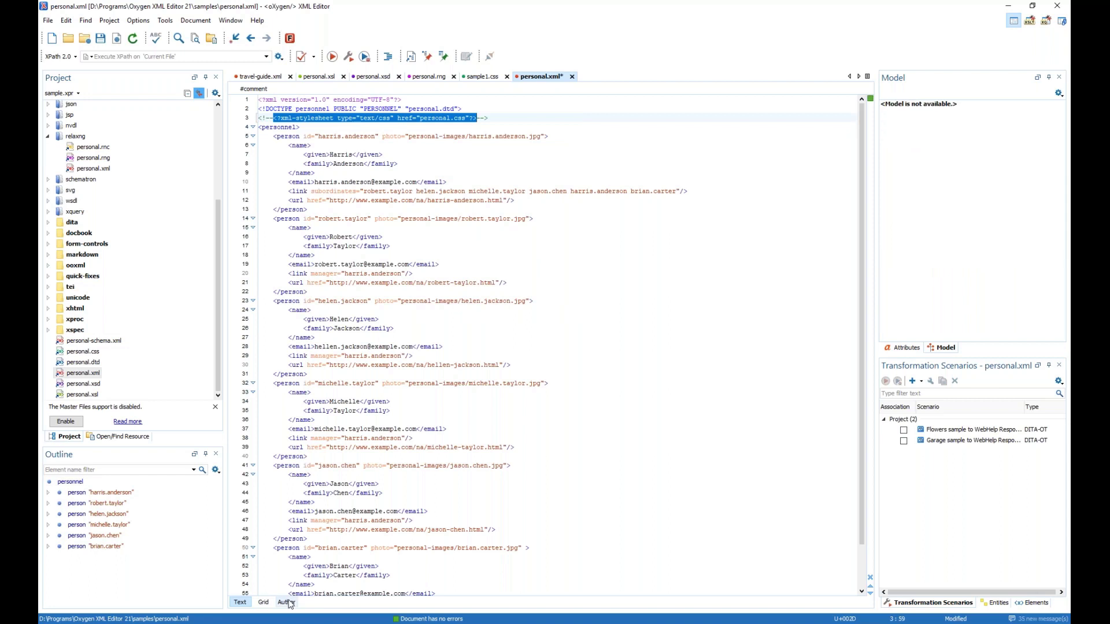
Check the unstyled personal.xml in Author mode, and undo the commenting of the stylesheet line in Text mode.
{"action": "left_click", "coordinate": [286, 602]}
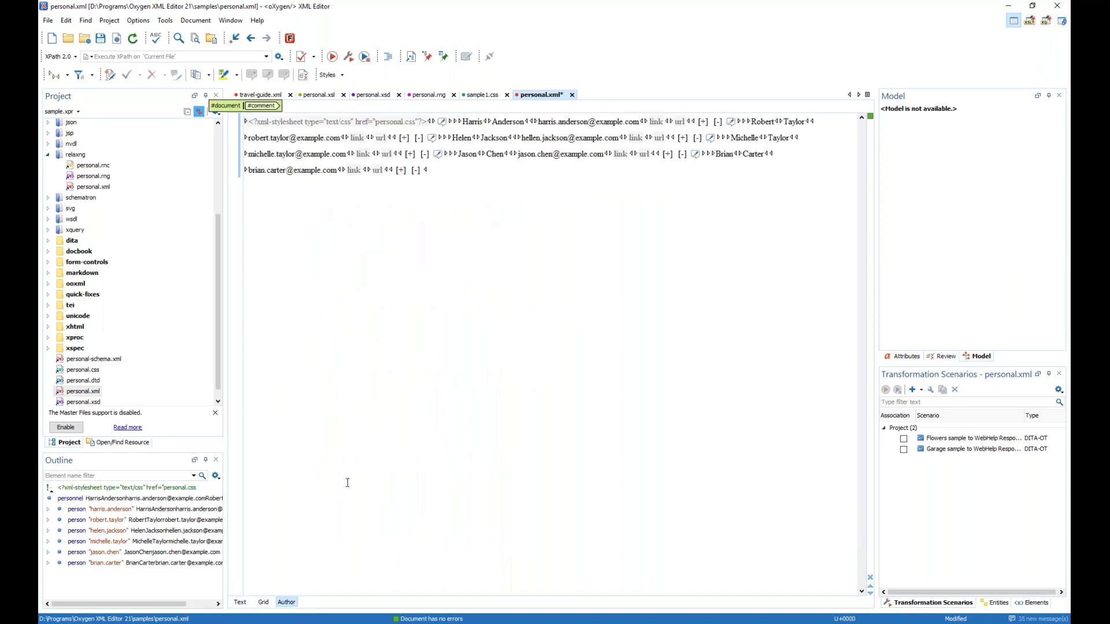
{"action": "left_click", "coordinate": [240, 601]}
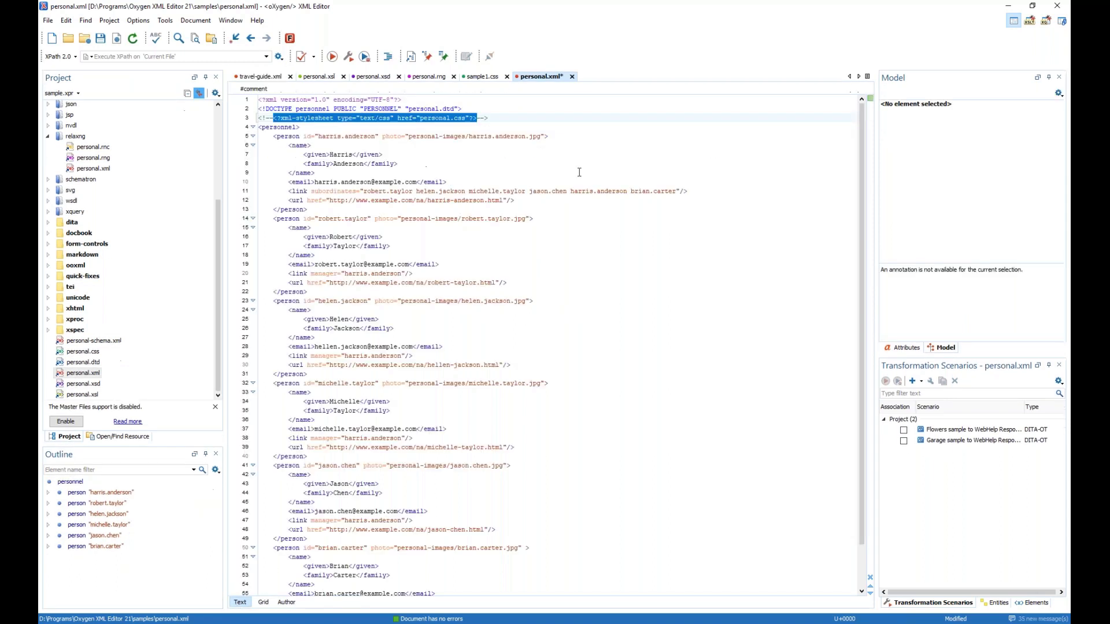
{"action": "key", "text": "ctrl+z"}
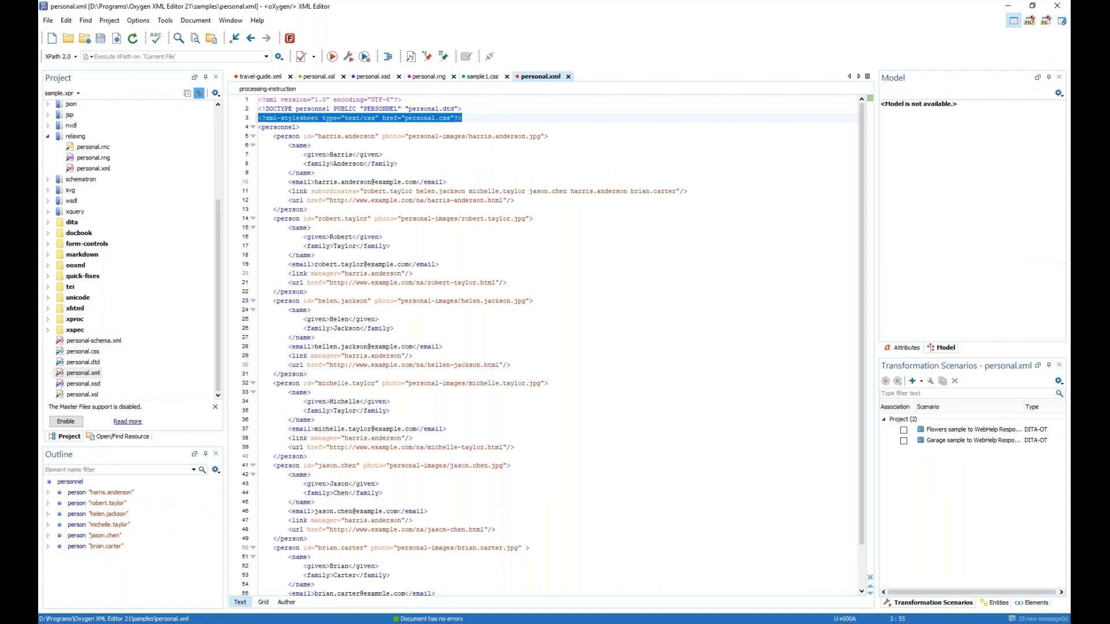
{"action": "left_click", "coordinate": [479, 115]}
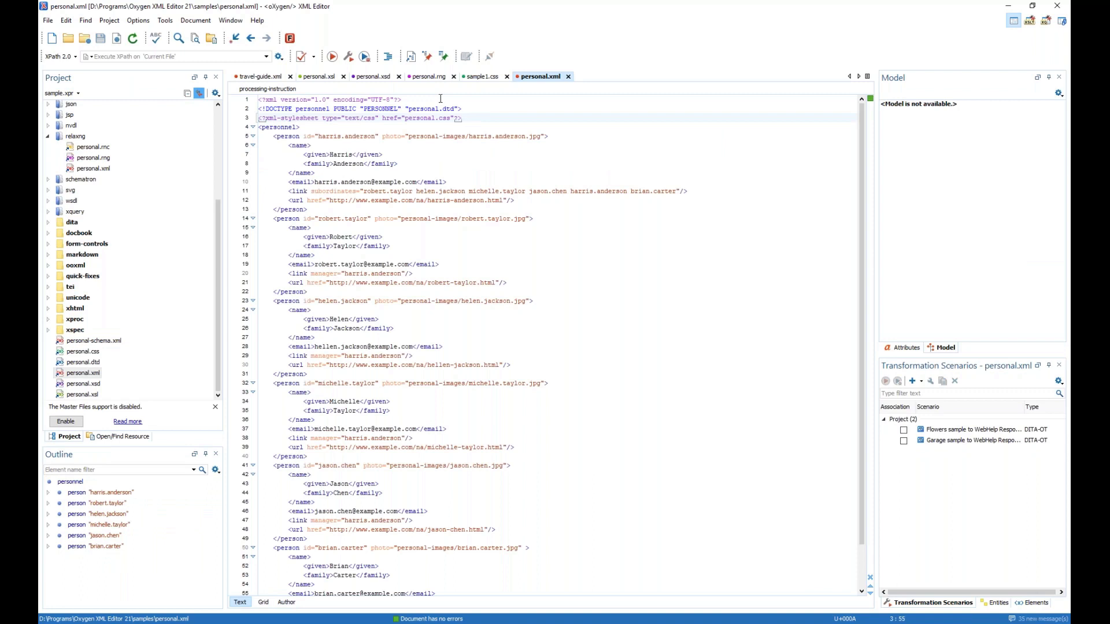
Display the personal.xsd schema in Text, Author and Design modes.
{"action": "left_click", "coordinate": [365, 77]}
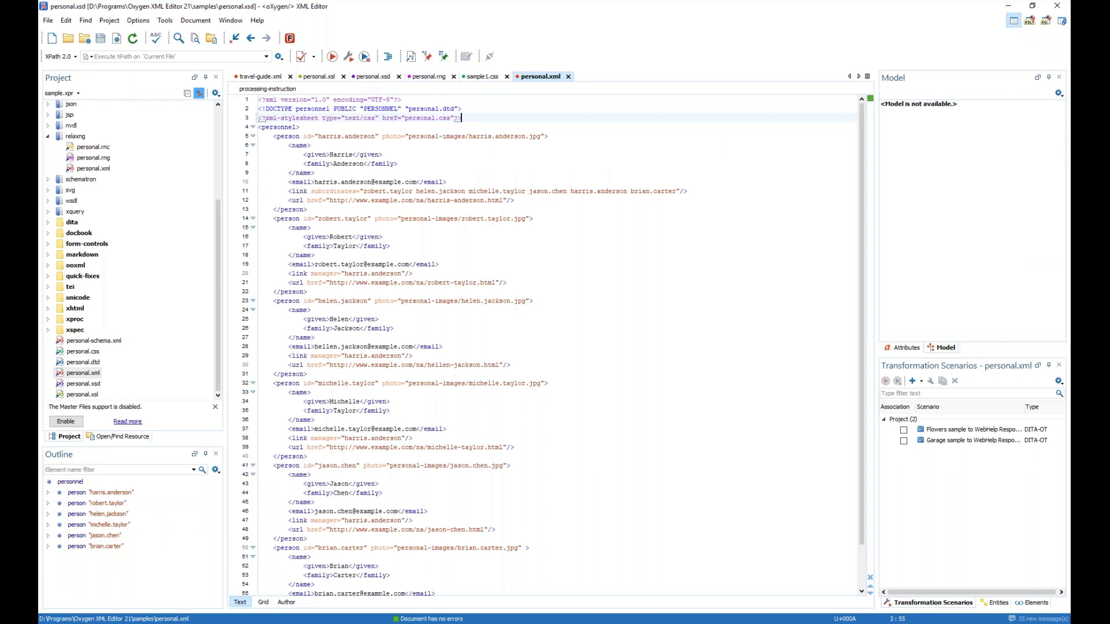
{"action": "left_click", "coordinate": [243, 603]}
{"action": "left_click", "coordinate": [284, 603]}
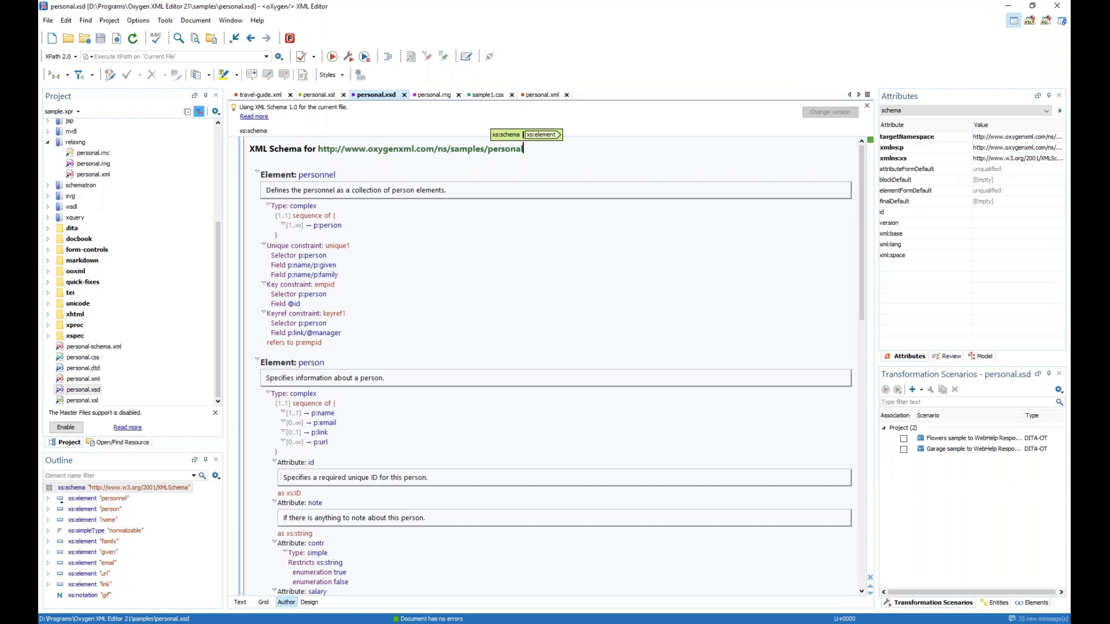
{"action": "left_click", "coordinate": [310, 602]}
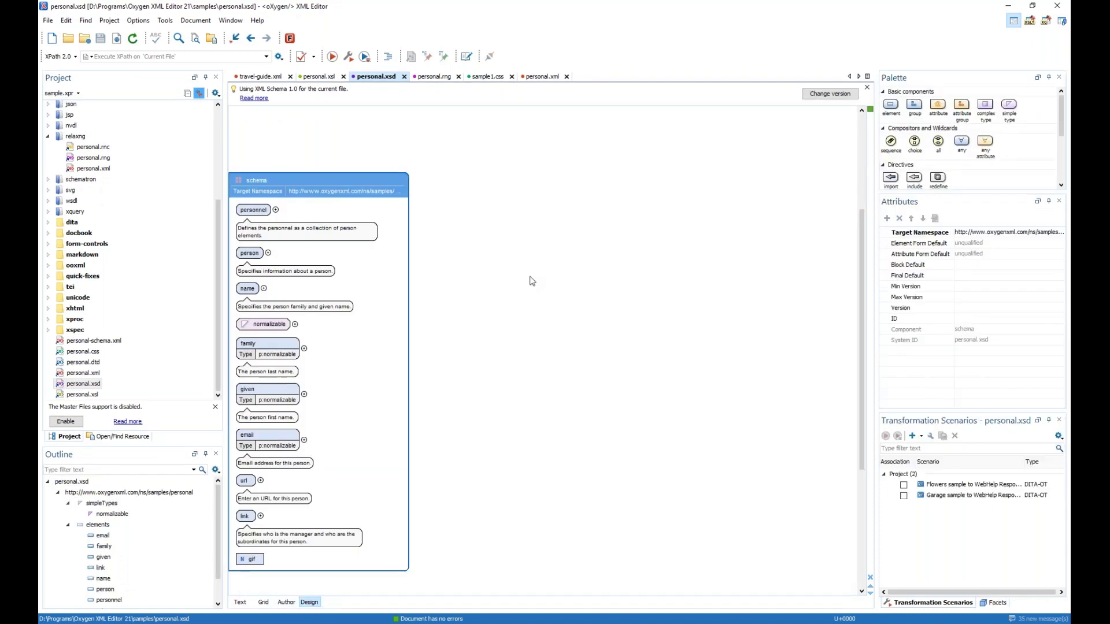
Revisit the open sample1.css and personal.xml files, and look over the docbook, tei and xhtml folders of the sample project.
{"action": "left_click", "coordinate": [484, 77]}
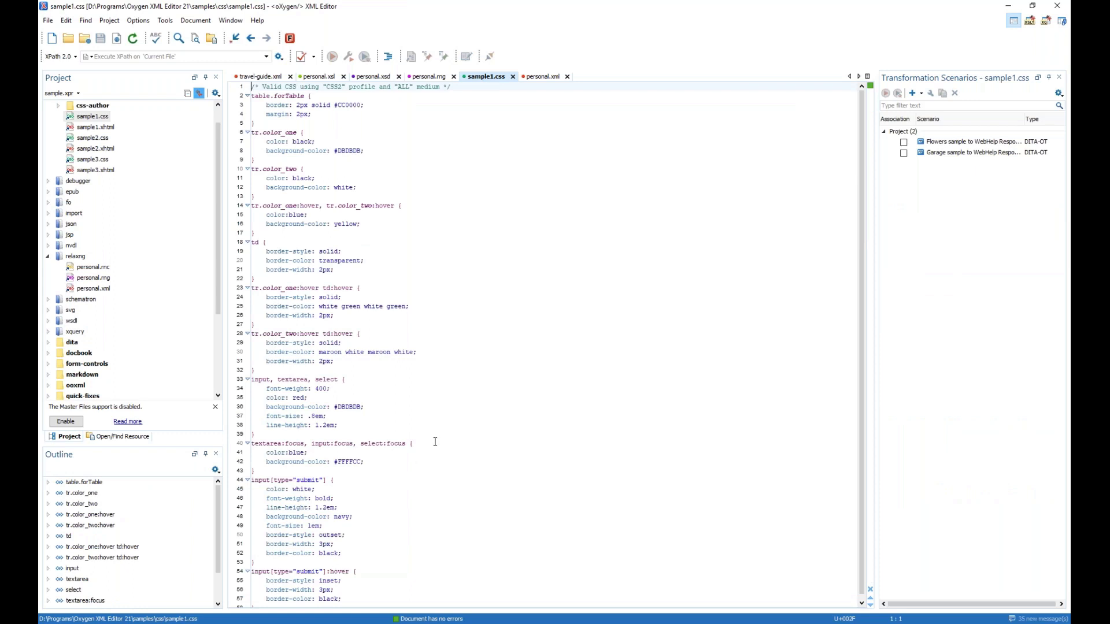
{"action": "left_click", "coordinate": [543, 77]}
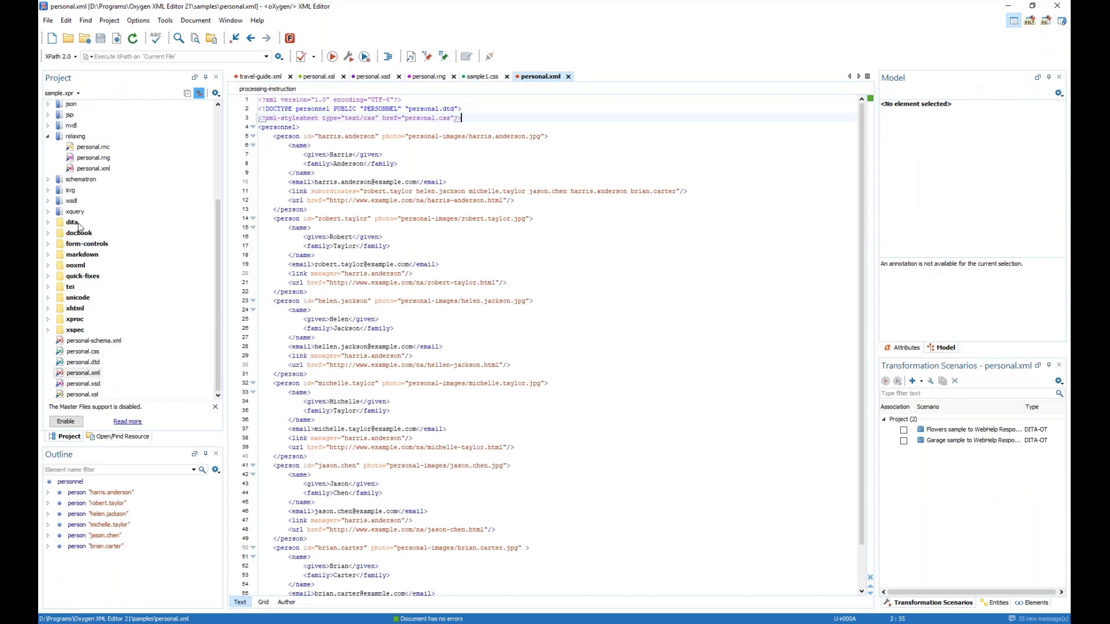
{"action": "left_click", "coordinate": [80, 226]}
{"action": "left_click", "coordinate": [82, 234]}
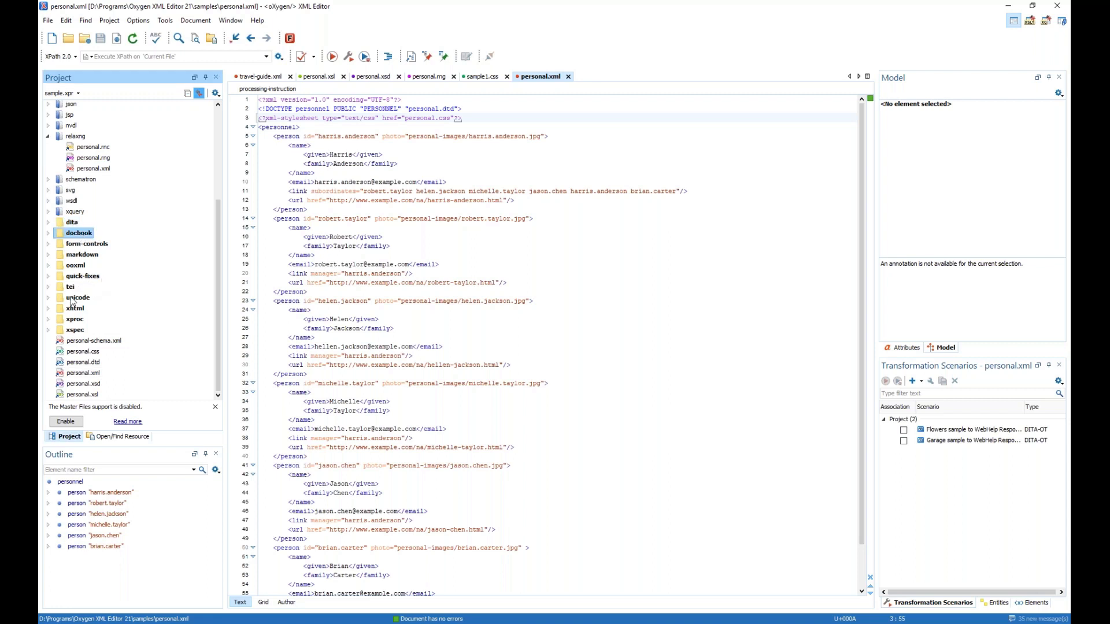
{"action": "left_click", "coordinate": [74, 289]}
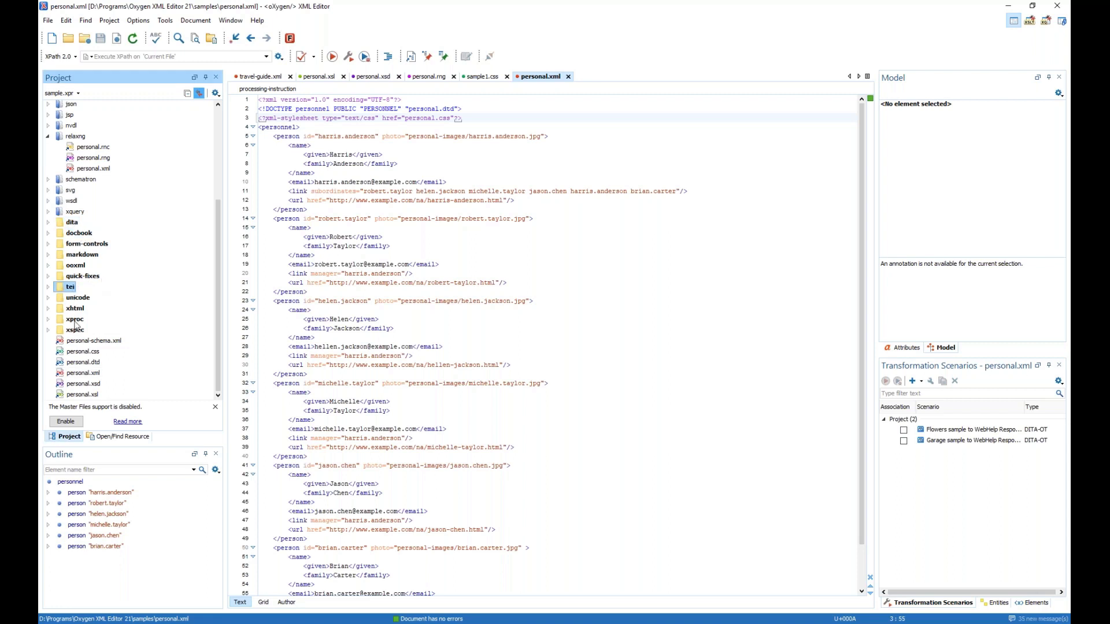
{"action": "left_click", "coordinate": [74, 312]}
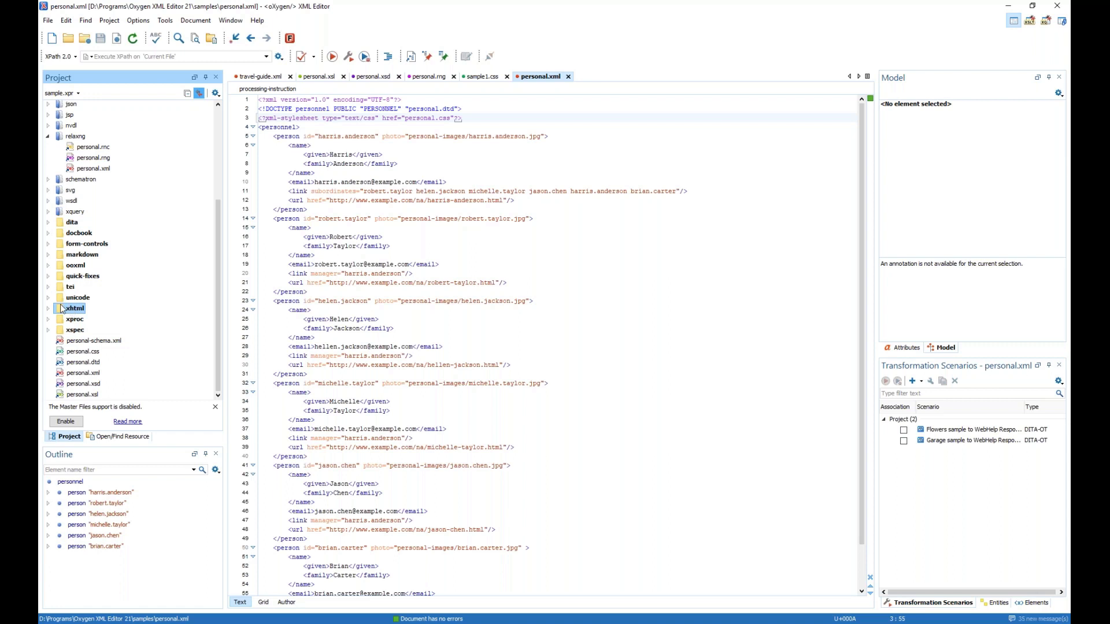
Open sample.xml from the docbook v5 folder and compare its Text mode source with its Author mode rendering.
{"action": "left_click", "coordinate": [48, 233]}
{"action": "left_click", "coordinate": [59, 255]}
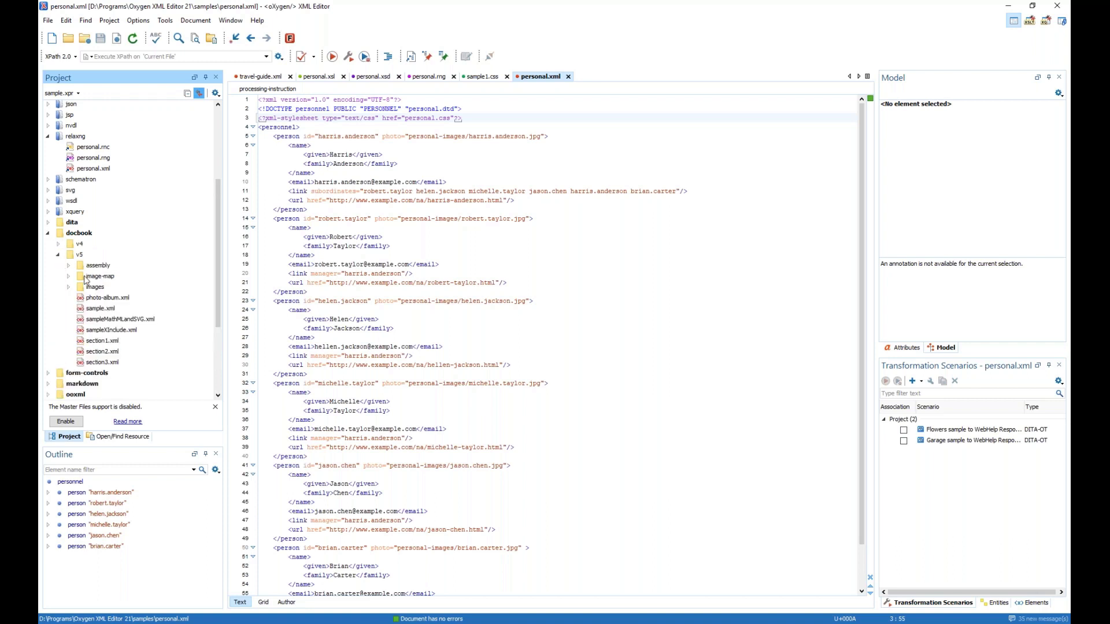
{"action": "left_click", "coordinate": [99, 309]}
{"action": "double_click", "coordinate": [99, 310]}
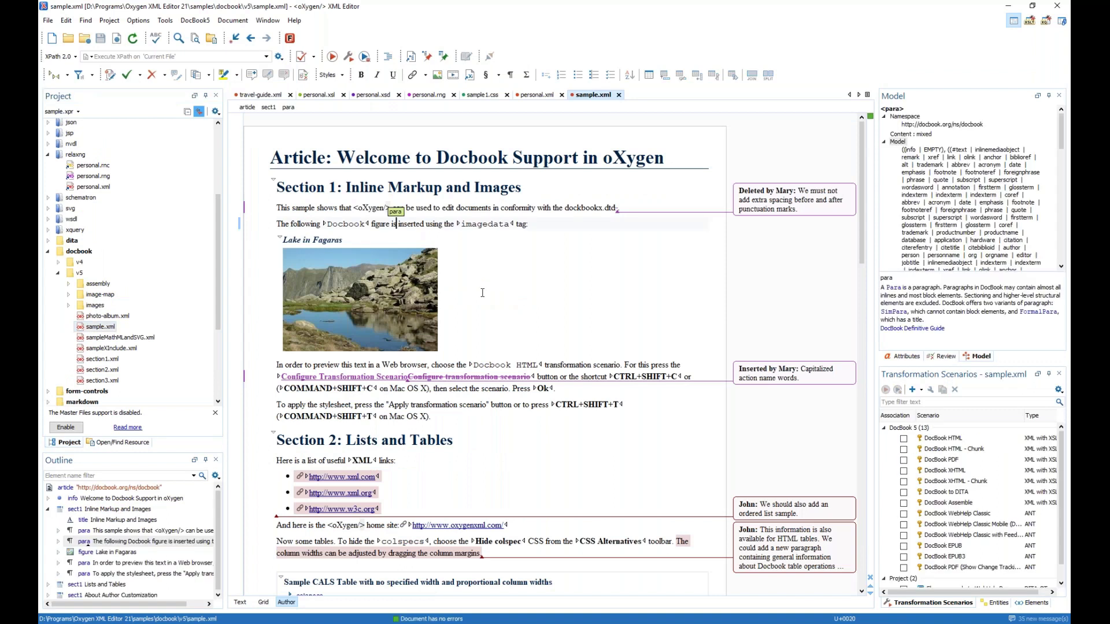
{"action": "left_click", "coordinate": [240, 603]}
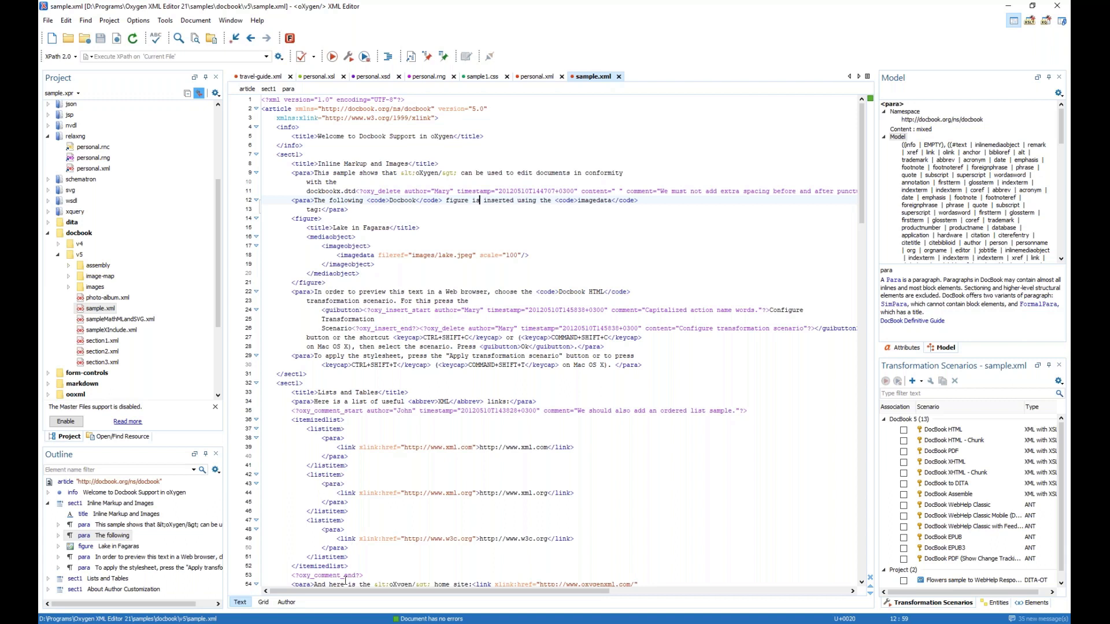
{"action": "left_click", "coordinate": [287, 603]}
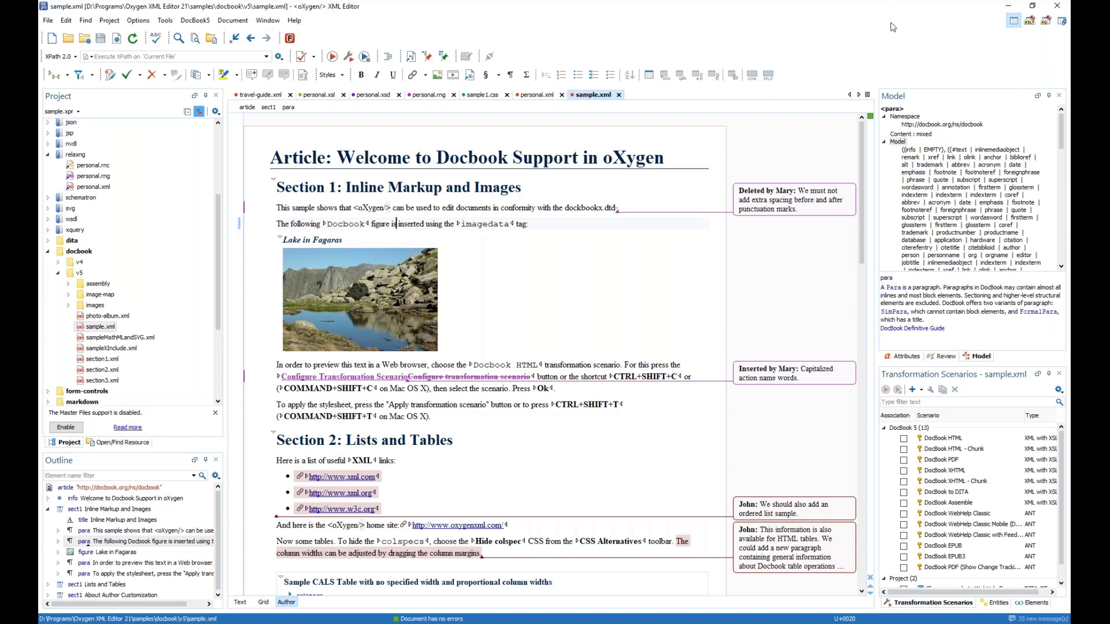
Look at the debugger and database perspectives, and return to the editor perspective with sample.xml in Author mode.
{"action": "left_click", "coordinate": [1031, 24]}
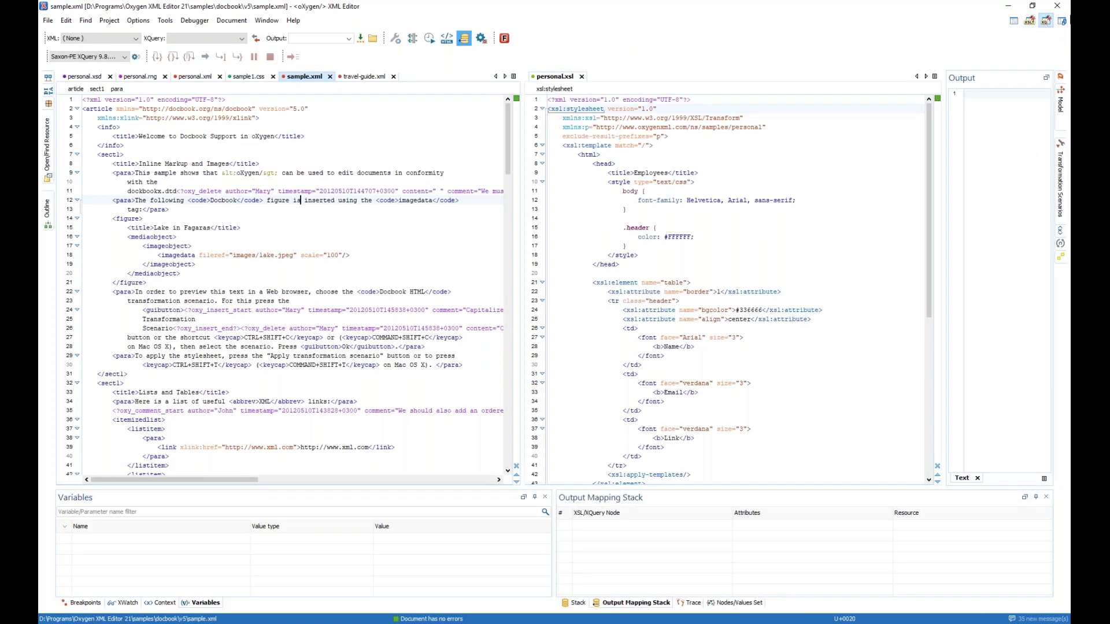
{"action": "left_click", "coordinate": [1063, 22]}
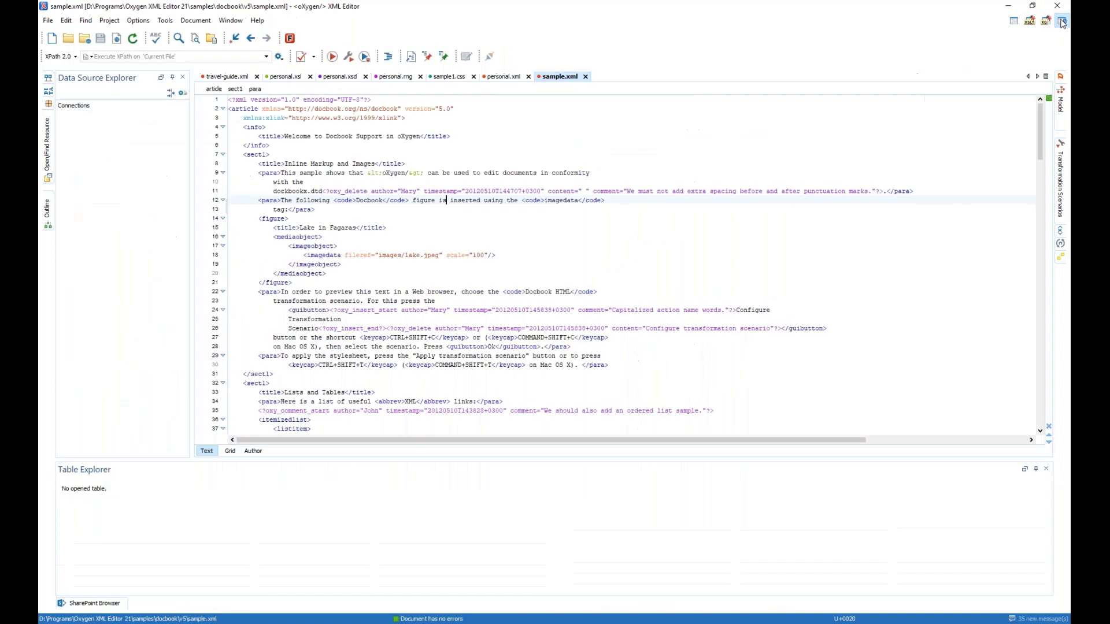
{"action": "left_click", "coordinate": [1014, 23]}
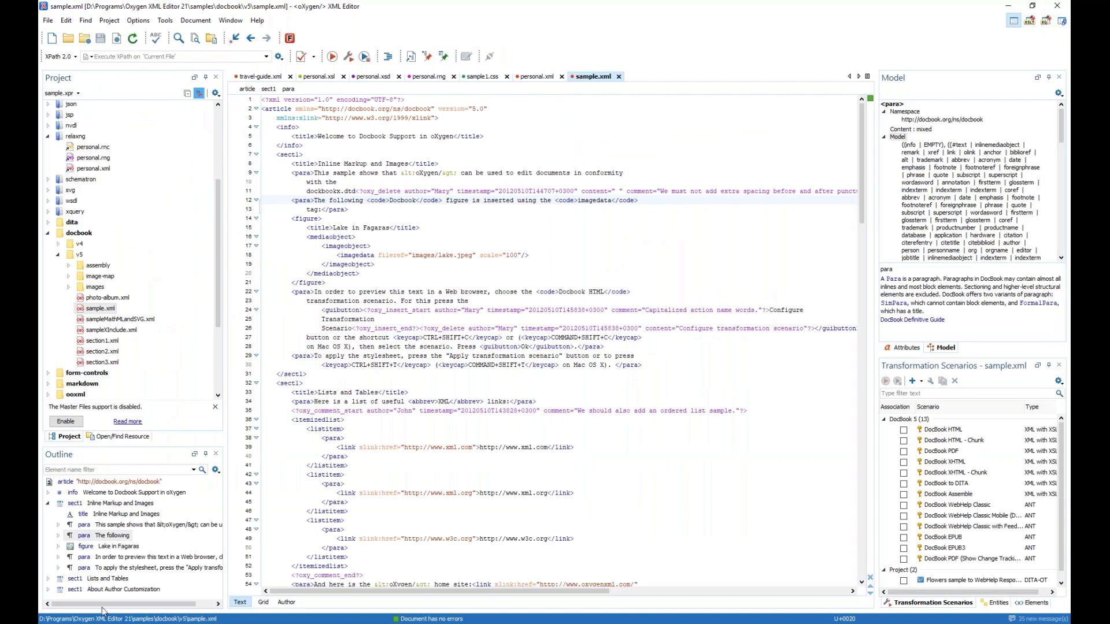
{"action": "left_click", "coordinate": [285, 606]}
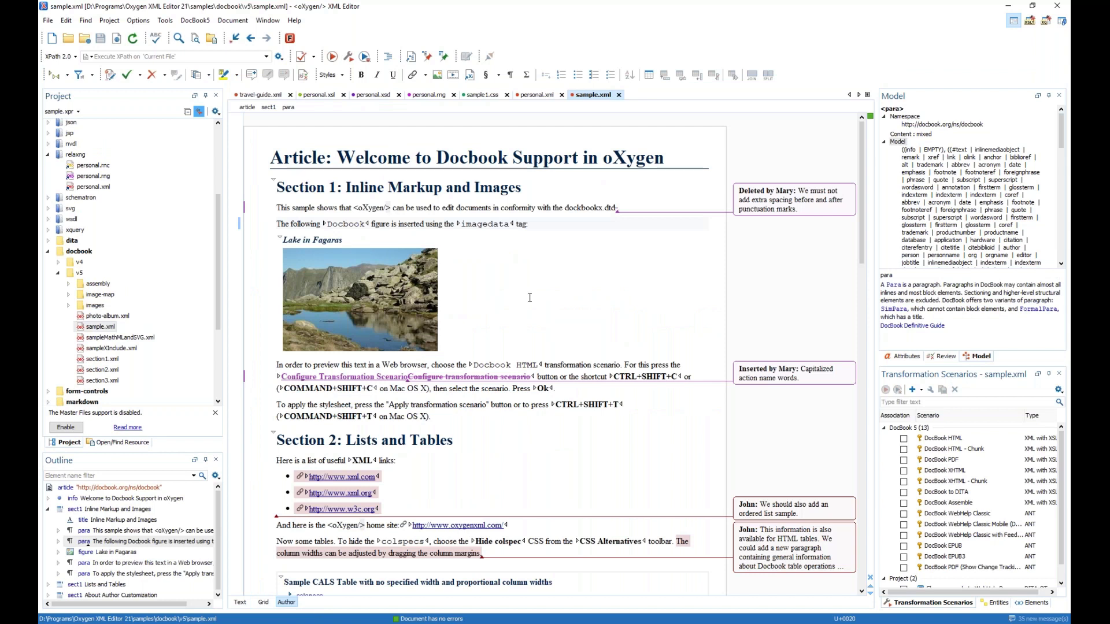
Return to personal.xsd and compare its Design mode diagram with its Text mode source.
{"action": "left_click", "coordinate": [371, 97]}
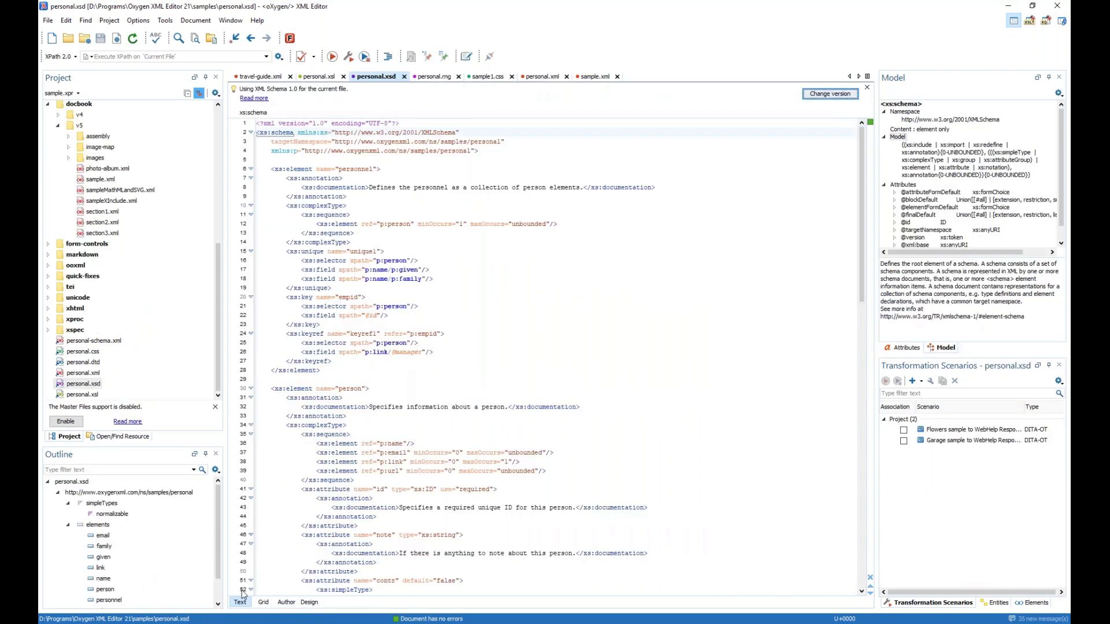
{"action": "left_click", "coordinate": [310, 602]}
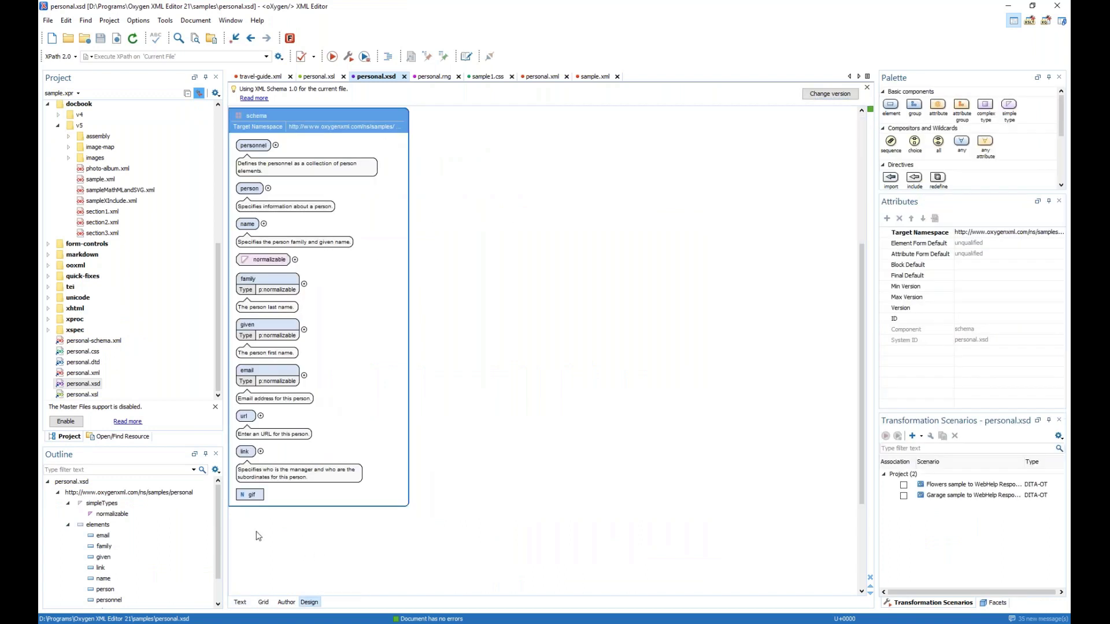
{"action": "left_click", "coordinate": [240, 602]}
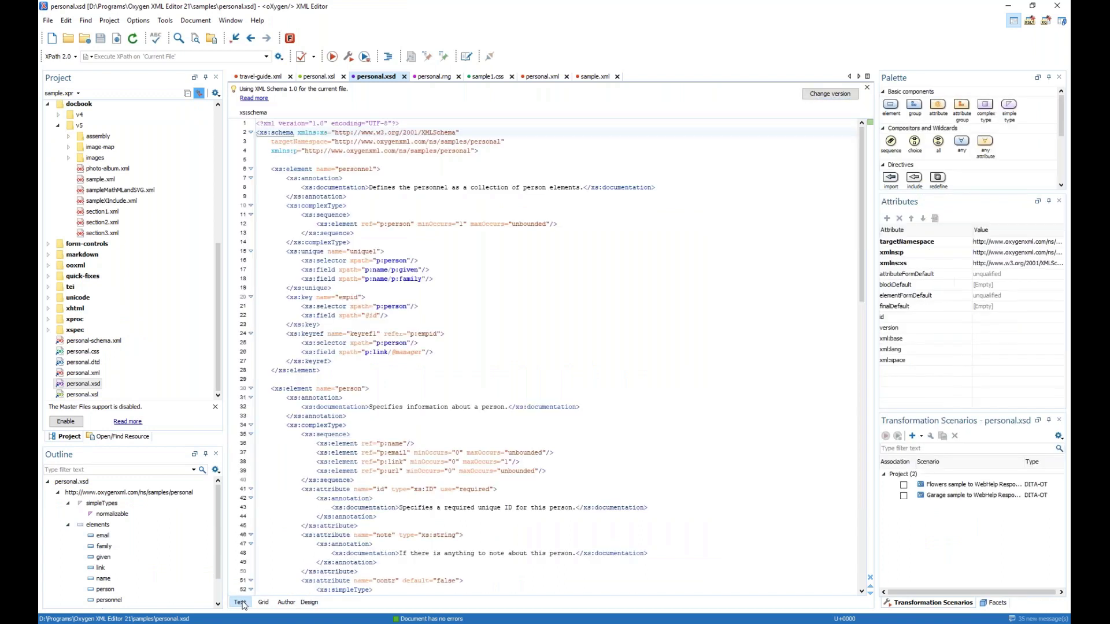
Return personal.xsd to Design mode and look through the other open files, ending on sample.xml.
{"action": "left_click", "coordinate": [309, 604]}
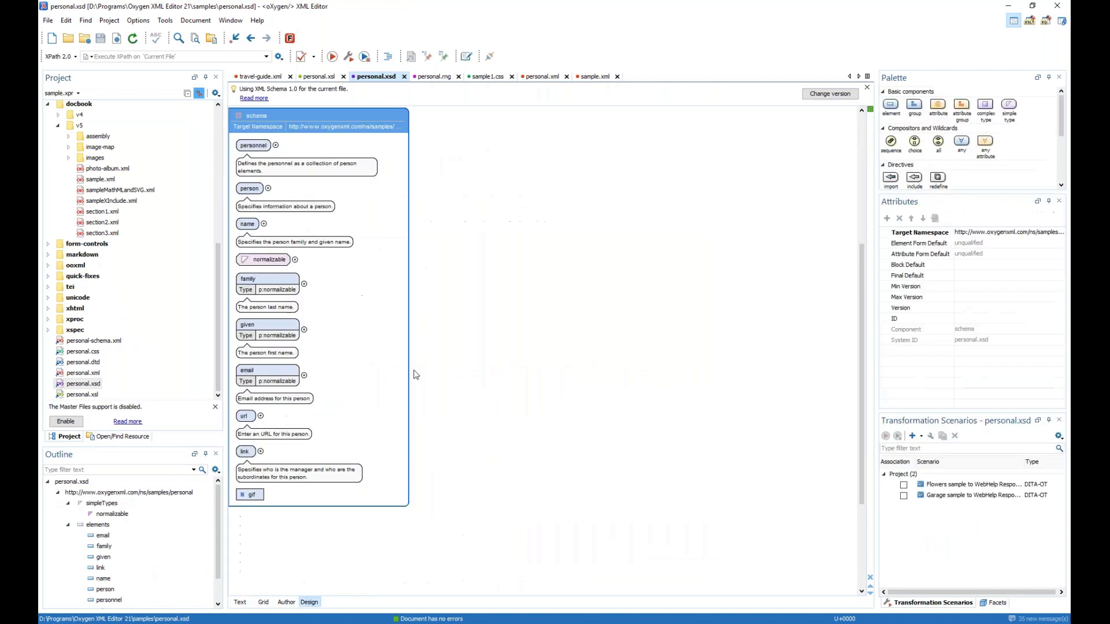
{"action": "left_click", "coordinate": [592, 77]}
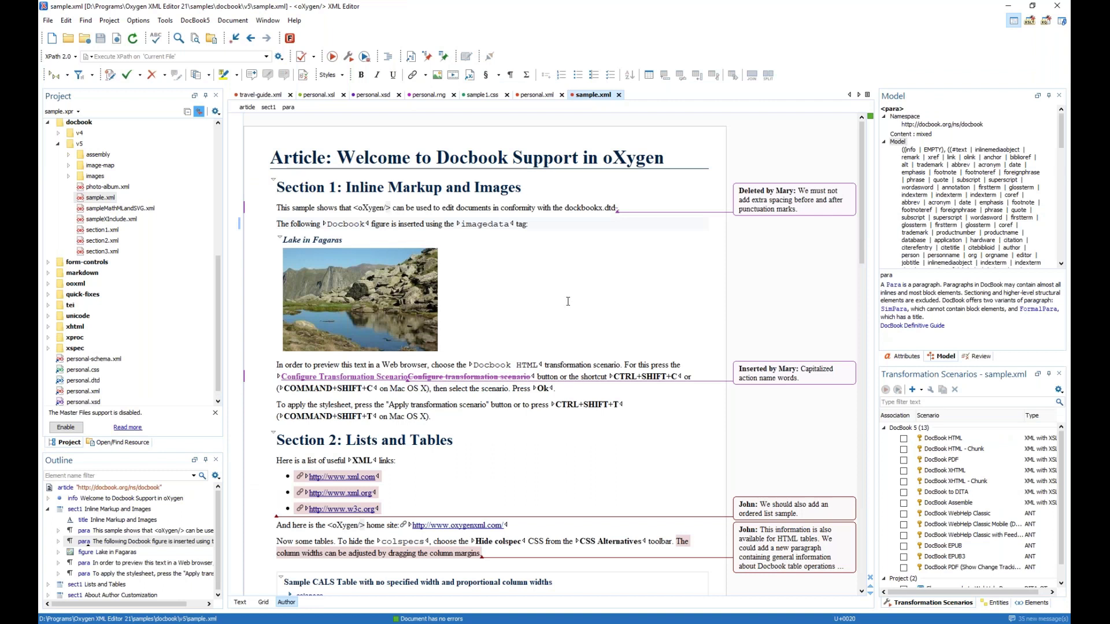
{"action": "left_click", "coordinate": [277, 96]}
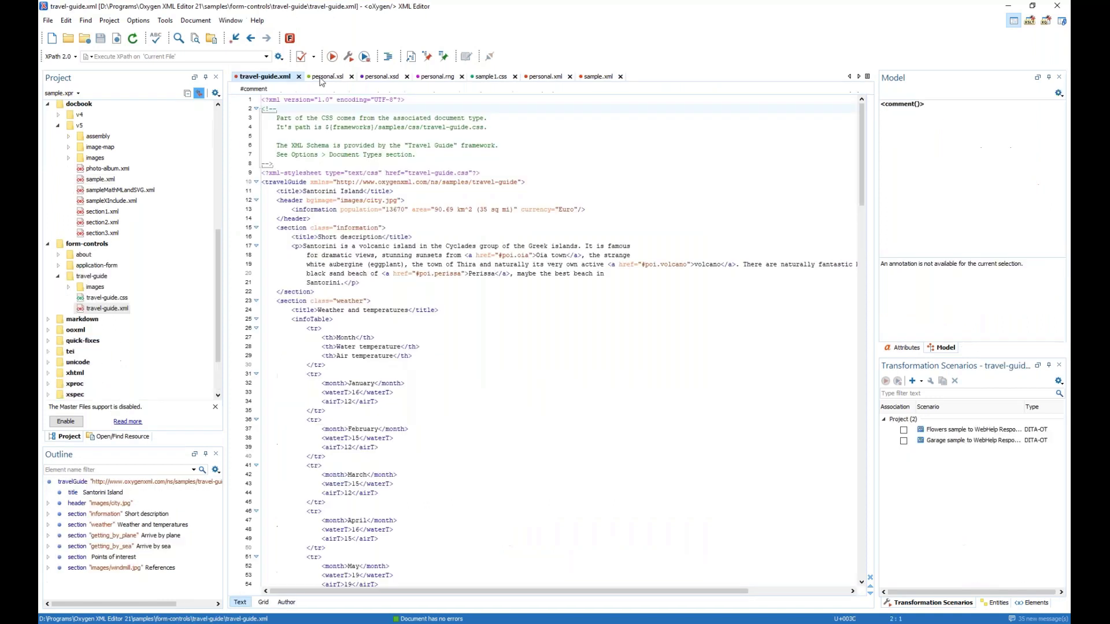
{"action": "left_click", "coordinate": [373, 76]}
{"action": "left_click", "coordinate": [431, 77]}
{"action": "left_click", "coordinate": [487, 76]}
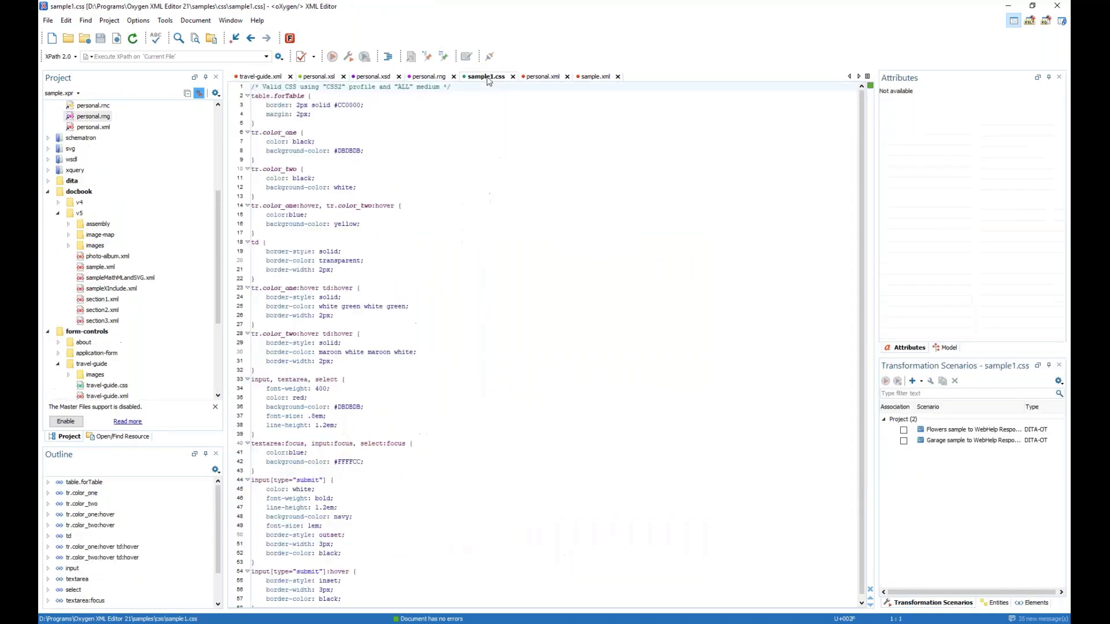
{"action": "left_click", "coordinate": [541, 77]}
{"action": "left_click", "coordinate": [595, 76]}
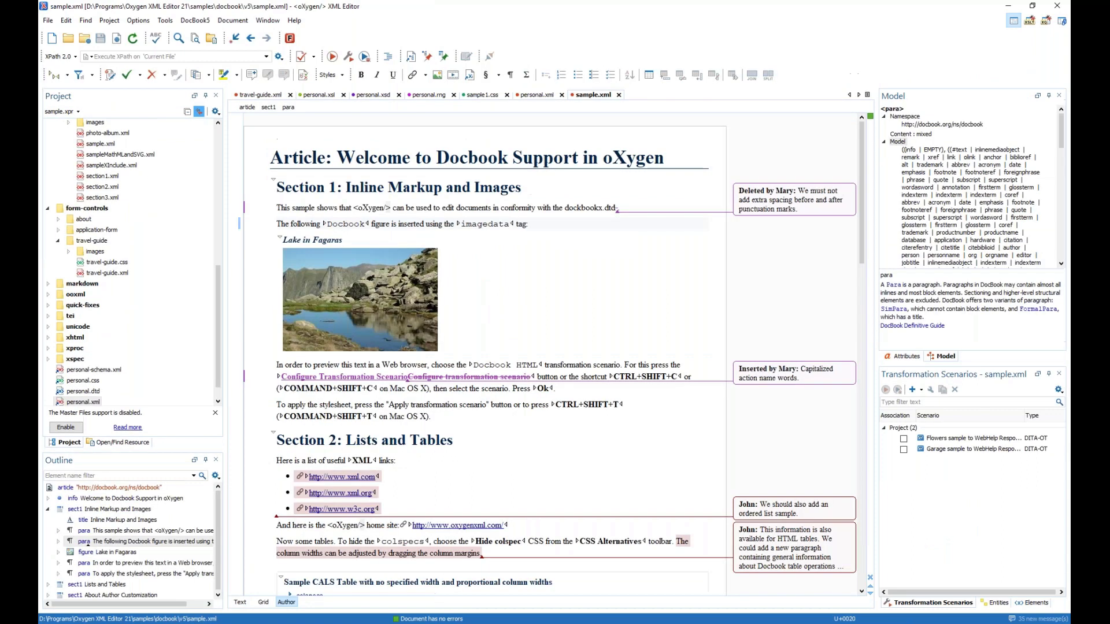
Reorder the open editors so that sample.xml sits between personal.xsd and personal.rng.
{"action": "left_click_drag", "start_coordinate": [590, 101], "coordinate": [480, 96]}
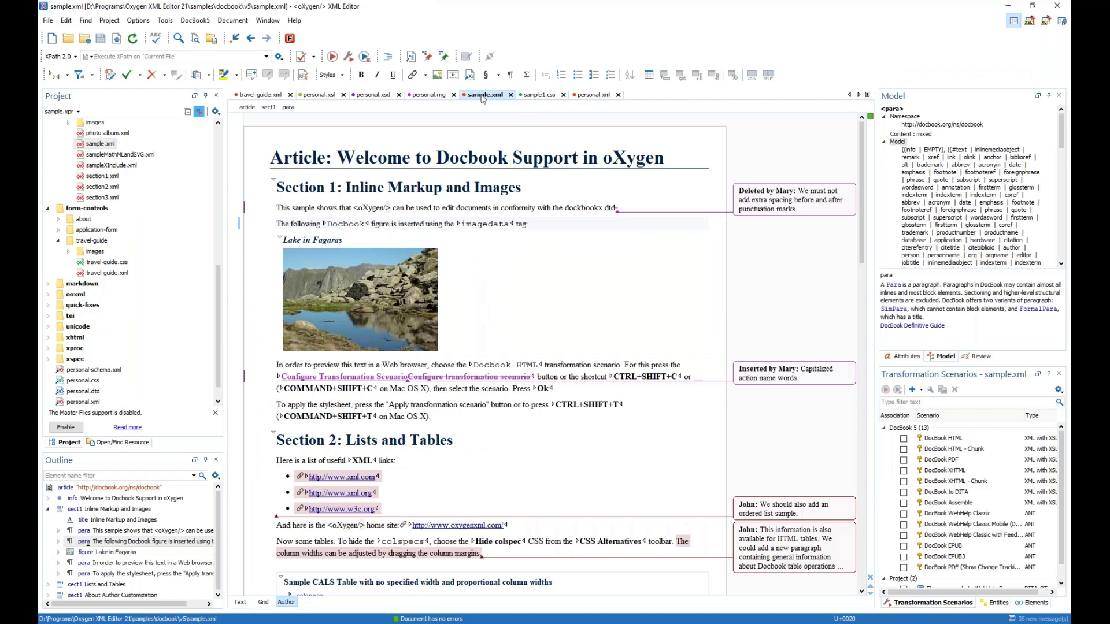
{"action": "left_click_drag", "start_coordinate": [484, 101], "coordinate": [596, 99]}
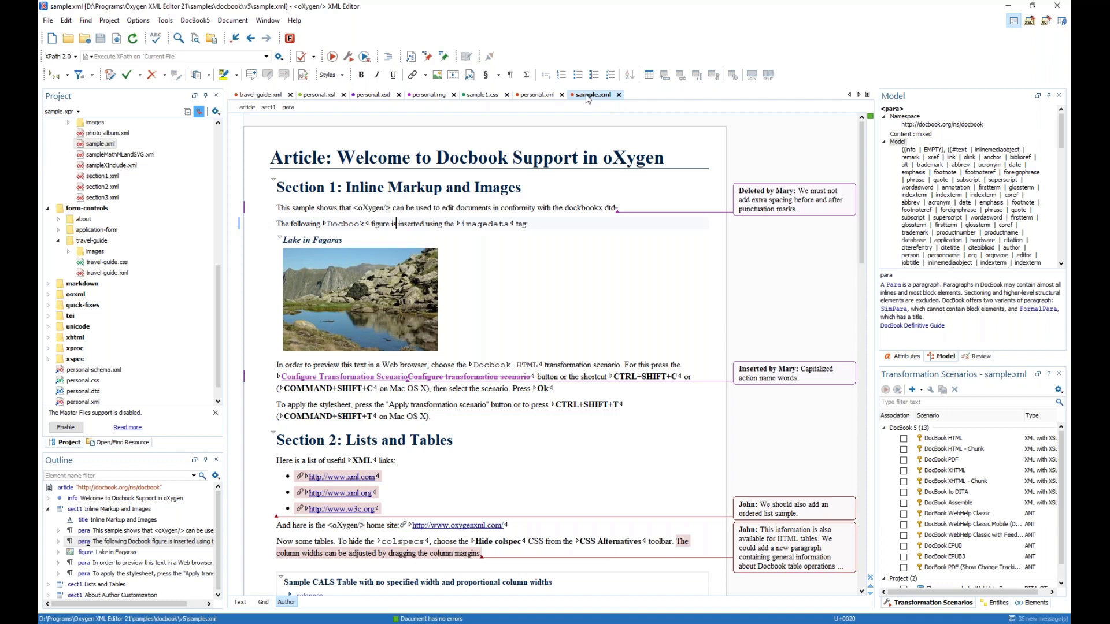
{"action": "right_click", "coordinate": [587, 99]}
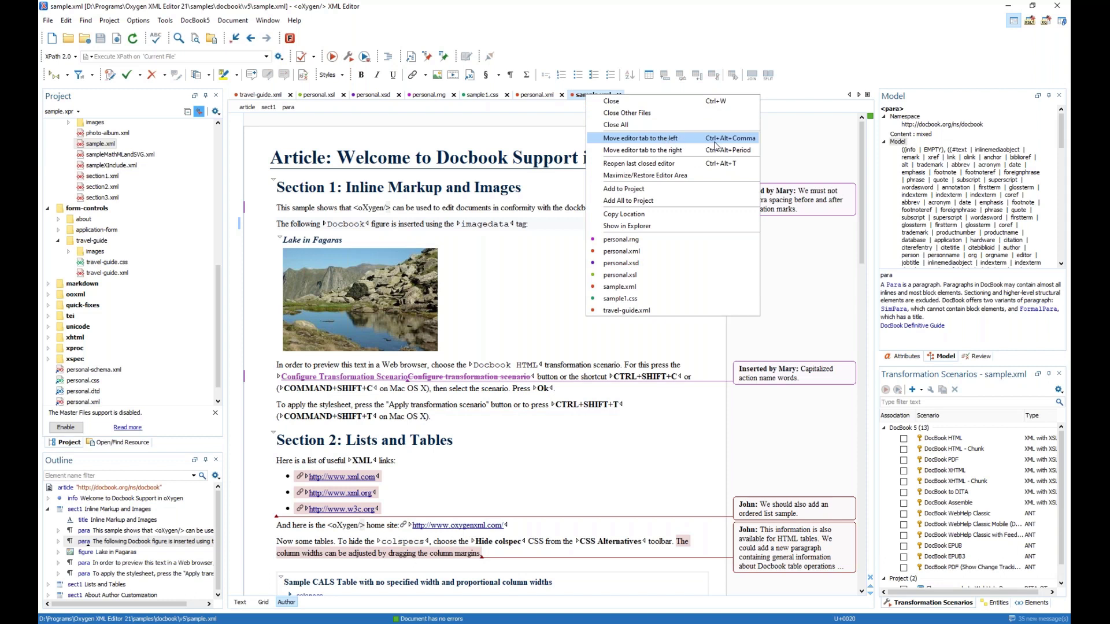
{"action": "left_click", "coordinate": [579, 100]}
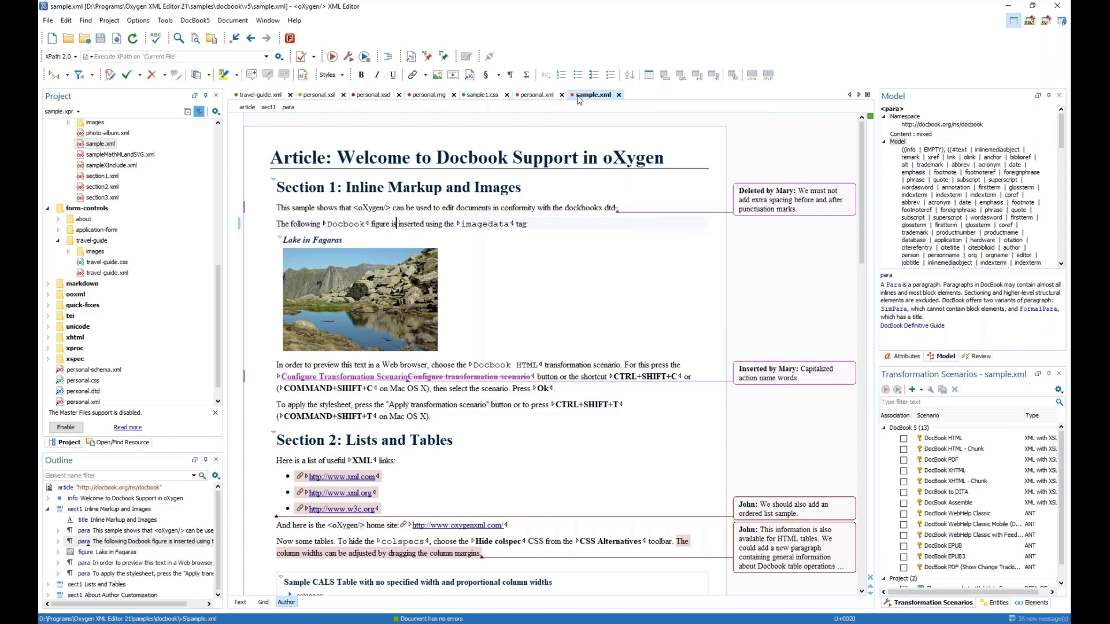
{"action": "left_click_drag", "start_coordinate": [578, 100], "coordinate": [431, 95]}
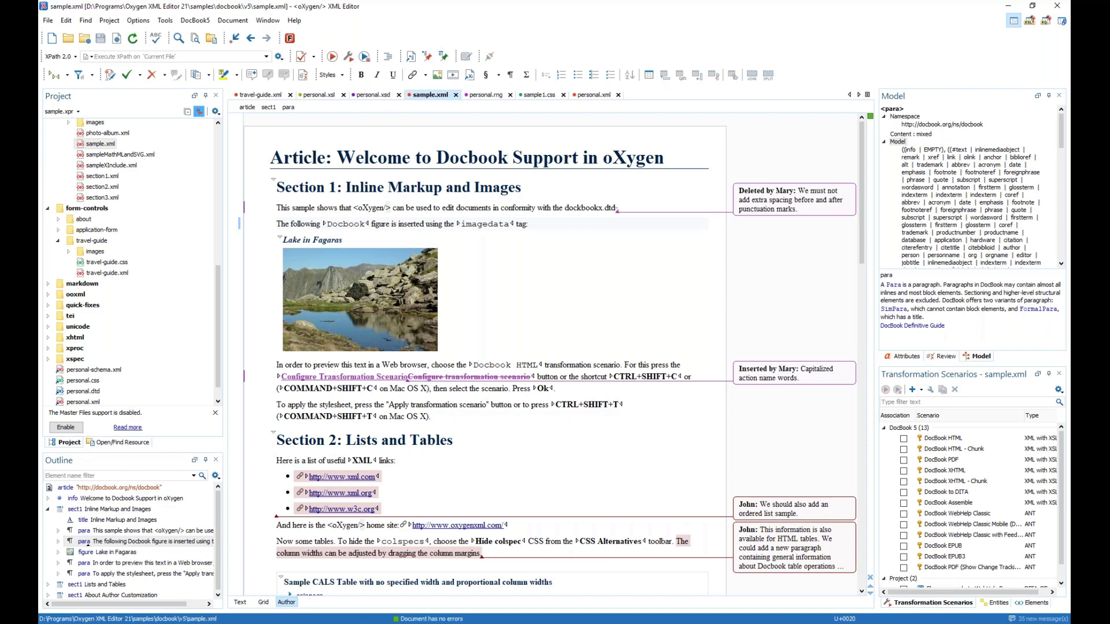
Cycle through the open editors as far as personal.xsd, and return to sample.xml.
{"action": "key", "text": "ctrl+Tab"}
{"action": "key", "text": "ctrl+Tab"}
{"action": "key", "text": "ctrl+Tab"}
{"action": "key", "text": "ctrl+Tab"}
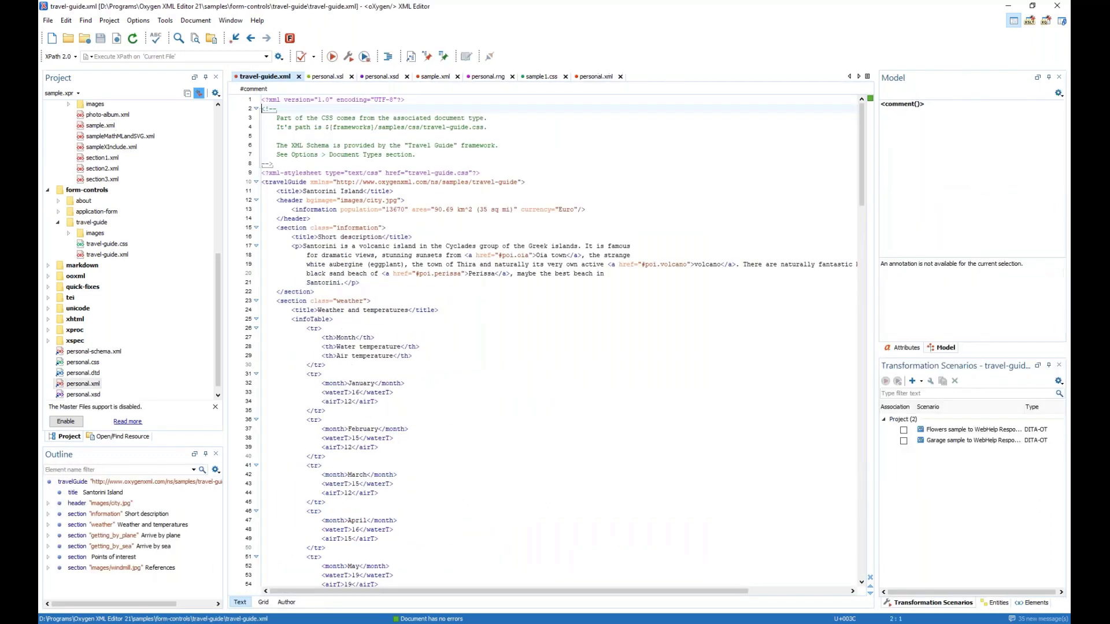
{"action": "key", "text": "ctrl+Tab"}
{"action": "key", "text": "ctrl+Tab"}
{"action": "key", "text": "ctrl+Tab"}
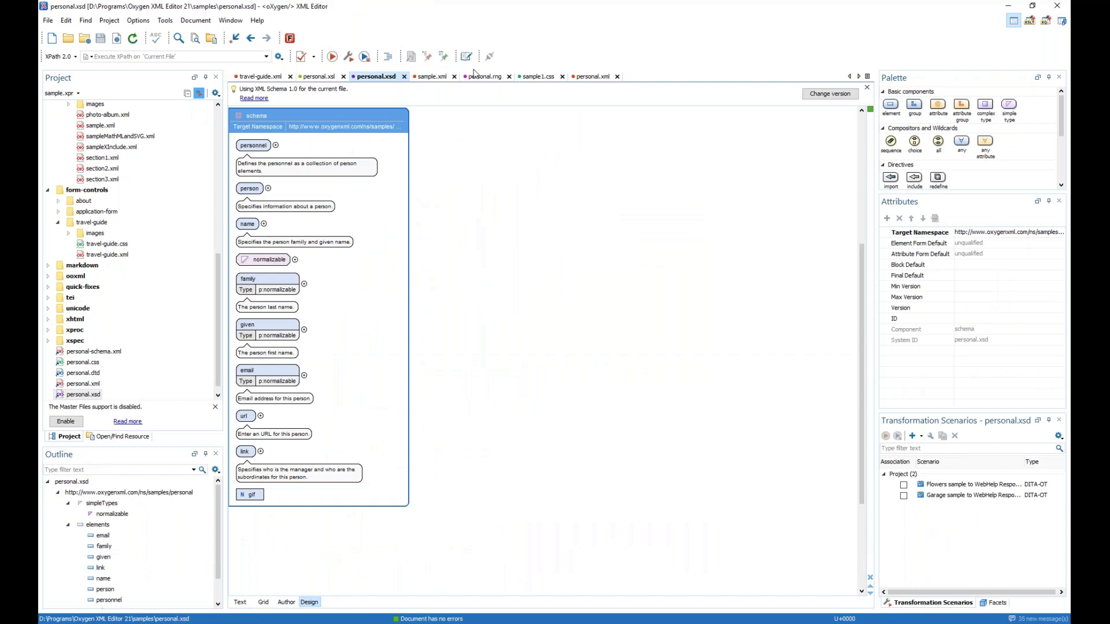
{"action": "left_click", "coordinate": [433, 79]}
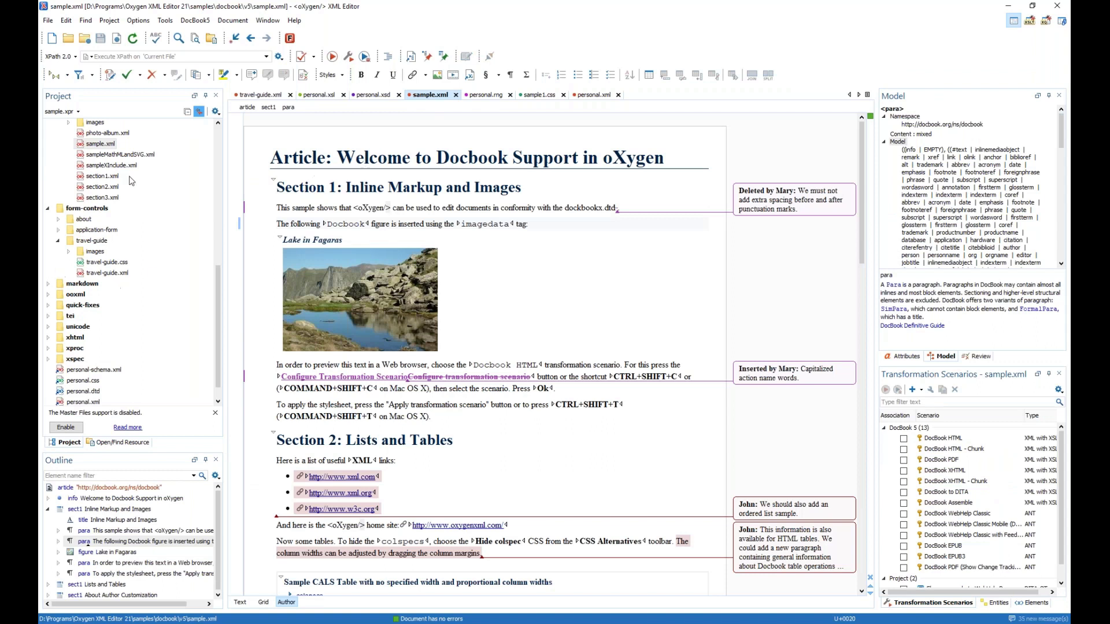
Open all the files from photo-album.xml through section3.xml in the docbook v5 folder at once.
{"action": "scroll", "coordinate": [133, 184], "scroll_direction": "up", "scroll_amount": 3}
{"action": "left_click", "coordinate": [103, 221]}
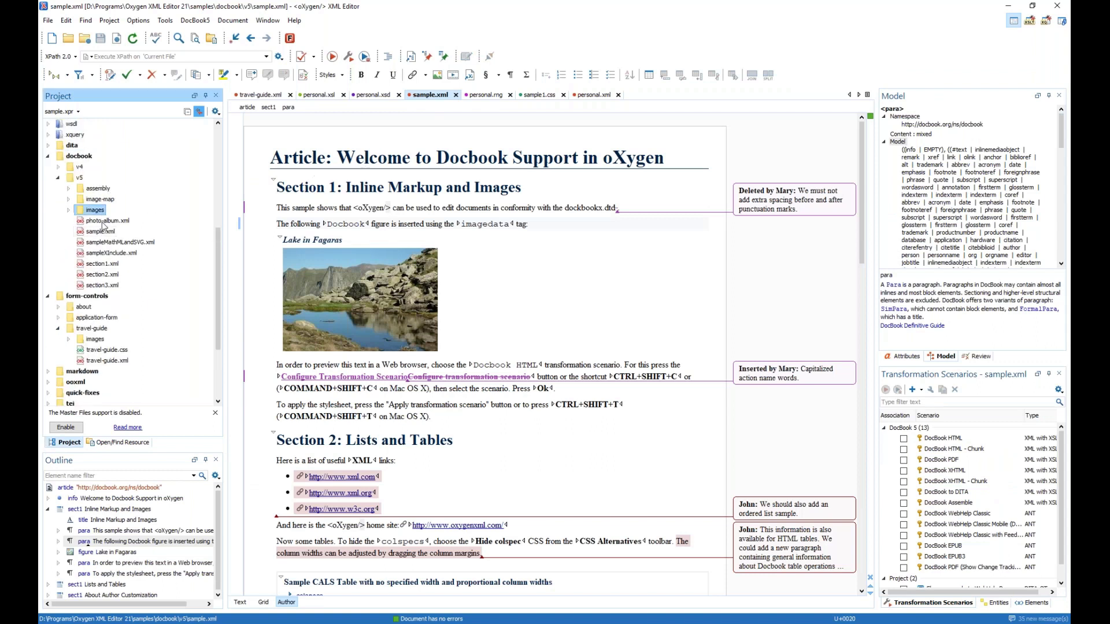
{"action": "left_click", "coordinate": [110, 286]}
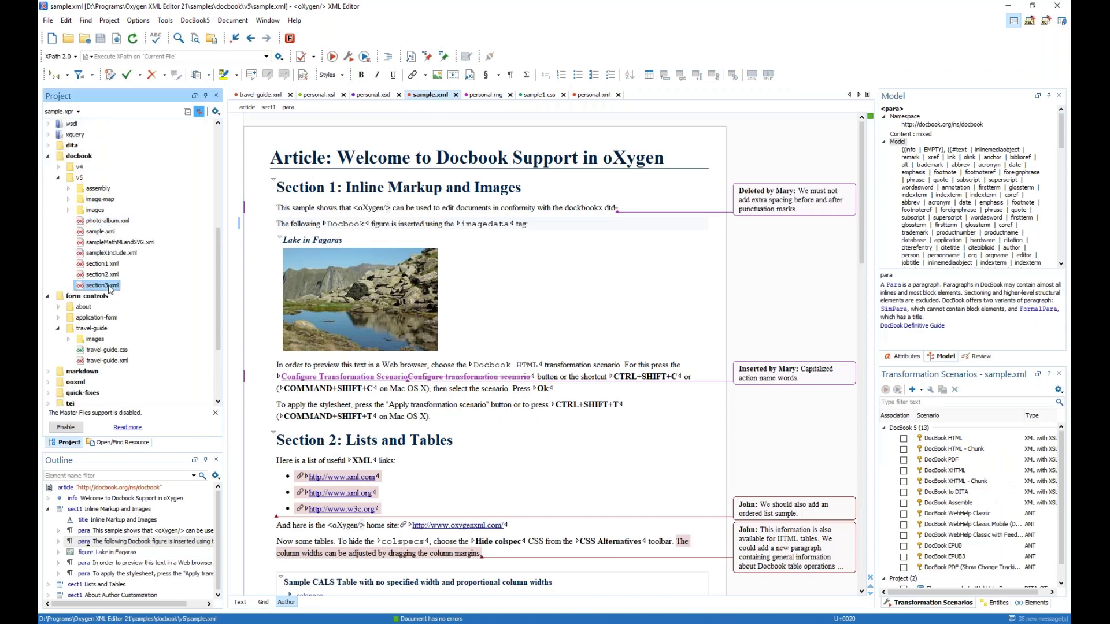
{"action": "left_click", "coordinate": [103, 222]}
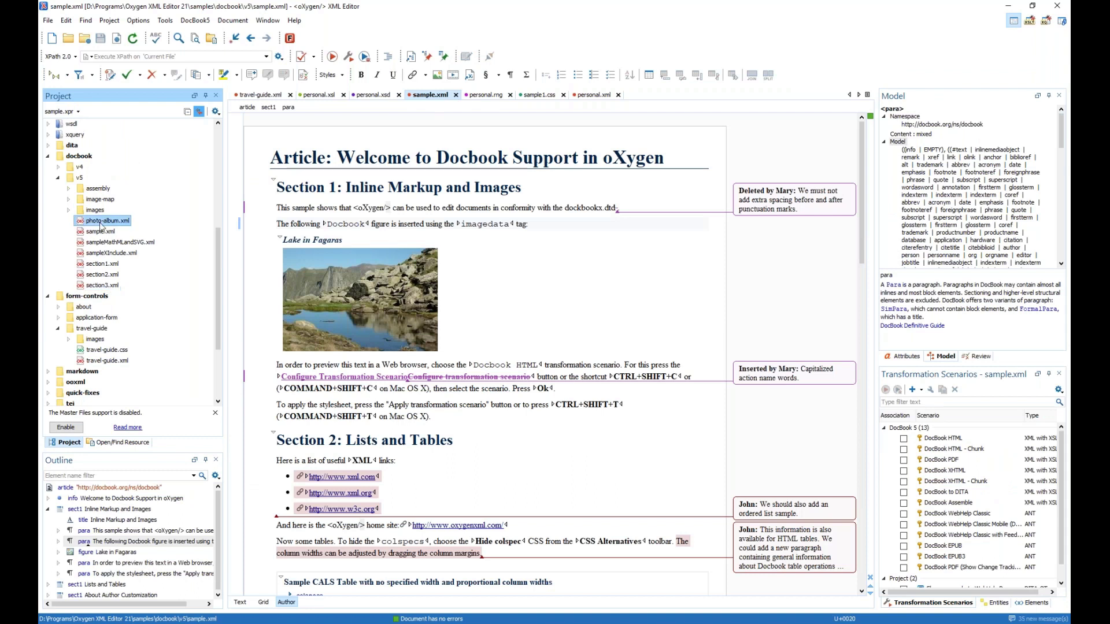
{"action": "left_click", "coordinate": [102, 284], "text": "shift"}
{"action": "right_click", "coordinate": [100, 257]}
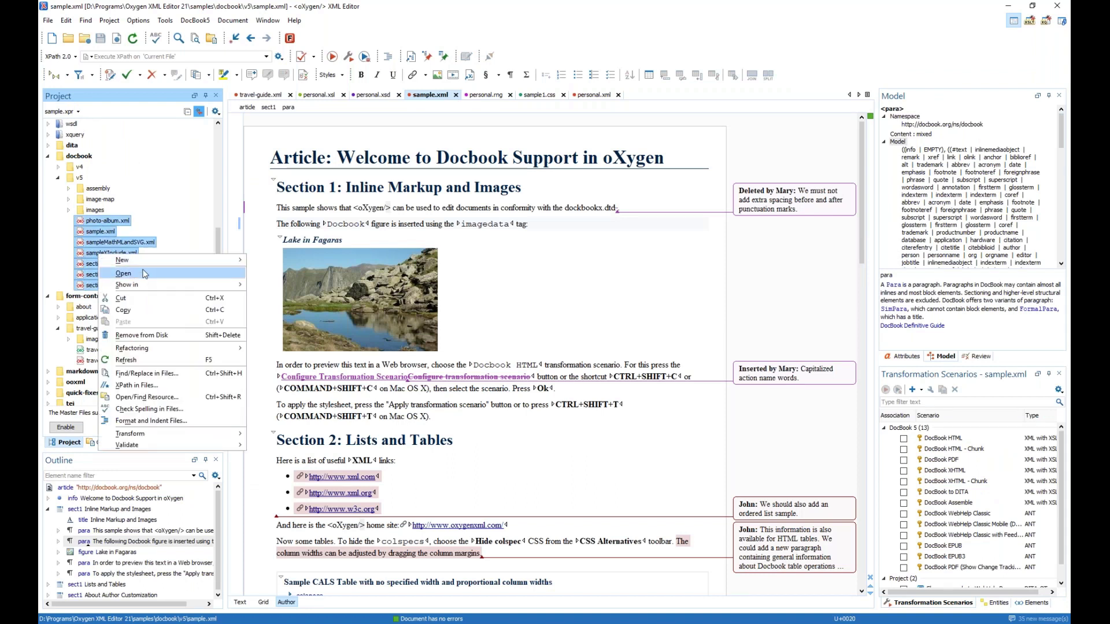
{"action": "left_click", "coordinate": [123, 274]}
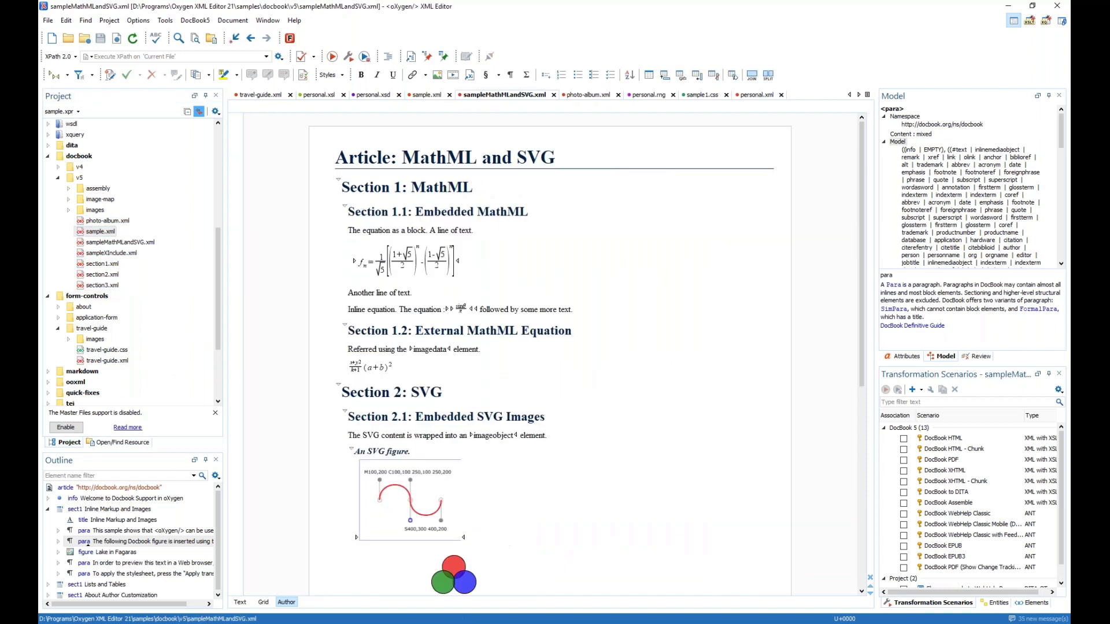
Browse the open editors in both directions, and switch to sample.xml from the list of all open files.
{"action": "left_click", "coordinate": [849, 94]}
{"action": "left_click", "coordinate": [858, 94]}
{"action": "left_click", "coordinate": [858, 95]}
{"action": "left_click", "coordinate": [849, 94]}
{"action": "left_click", "coordinate": [848, 94]}
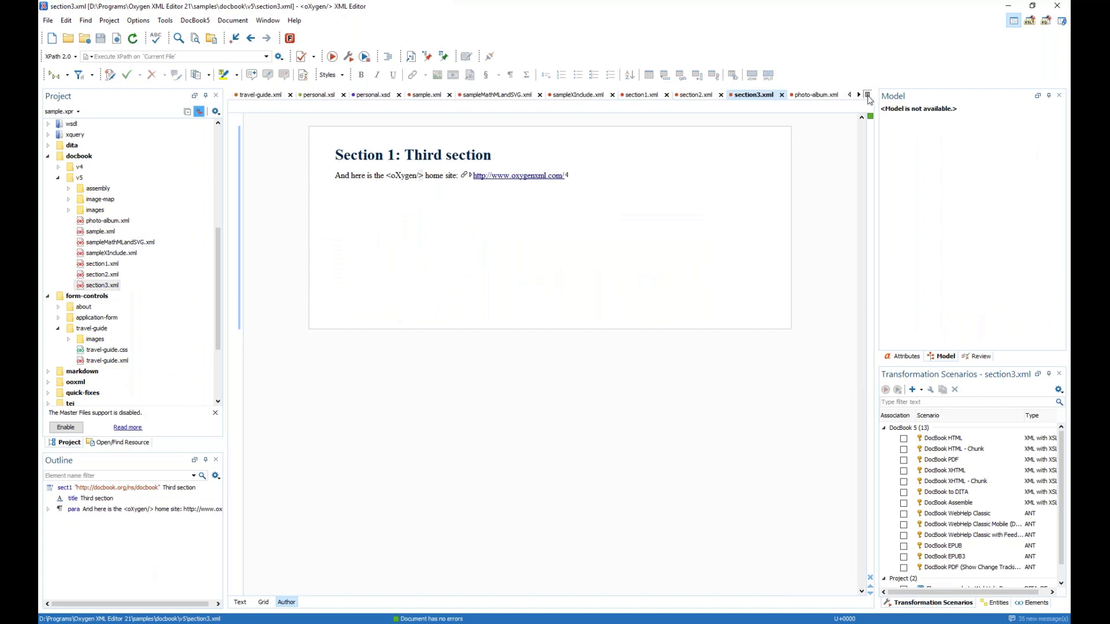
{"action": "left_click", "coordinate": [867, 95]}
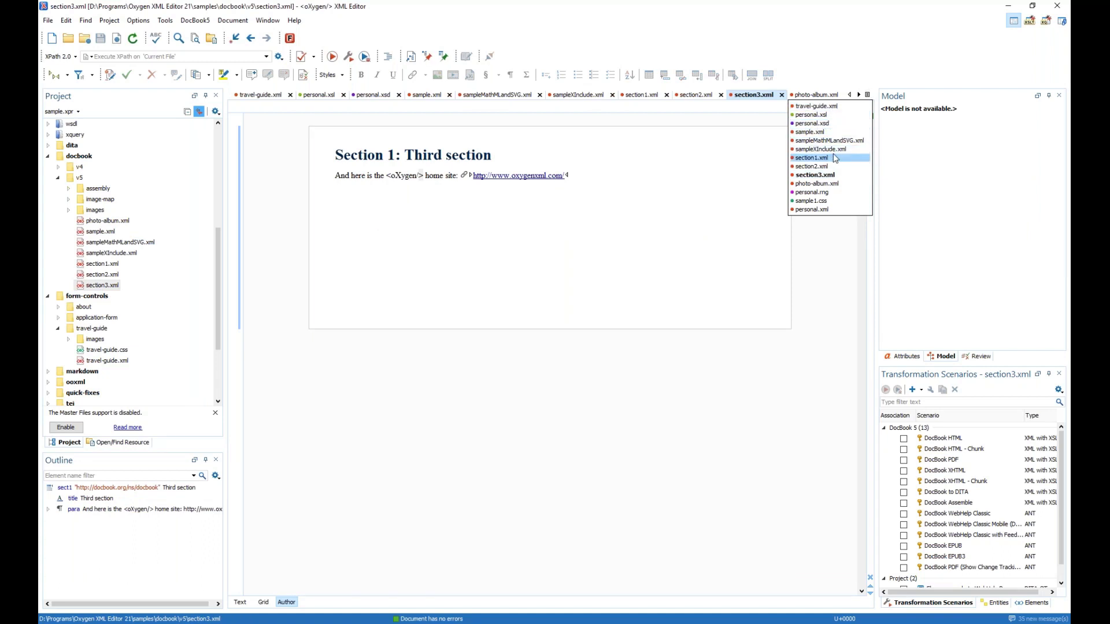
{"action": "left_click", "coordinate": [812, 133]}
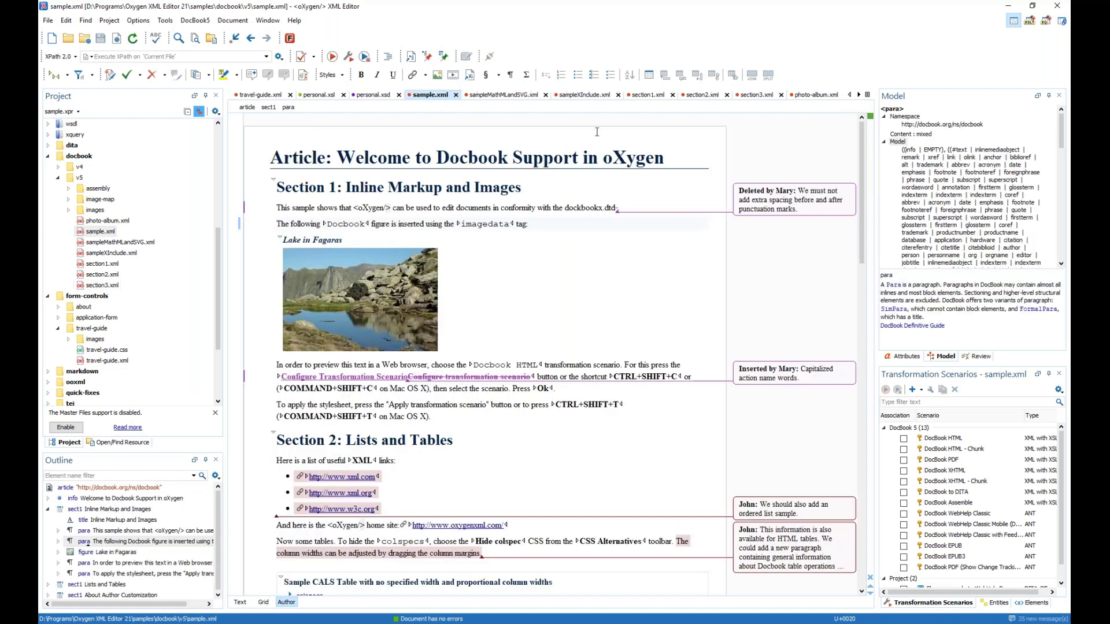
Close every file to the right of sample.xml and review the remaining options for its editor tab.
{"action": "right_click", "coordinate": [432, 96]}
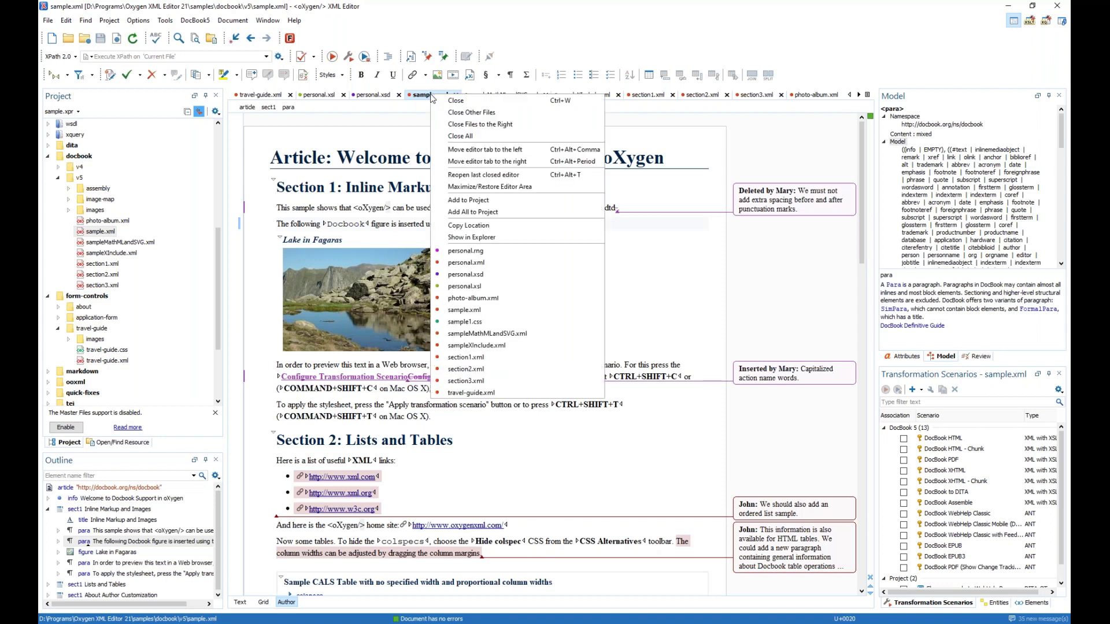
{"action": "left_click", "coordinate": [488, 124]}
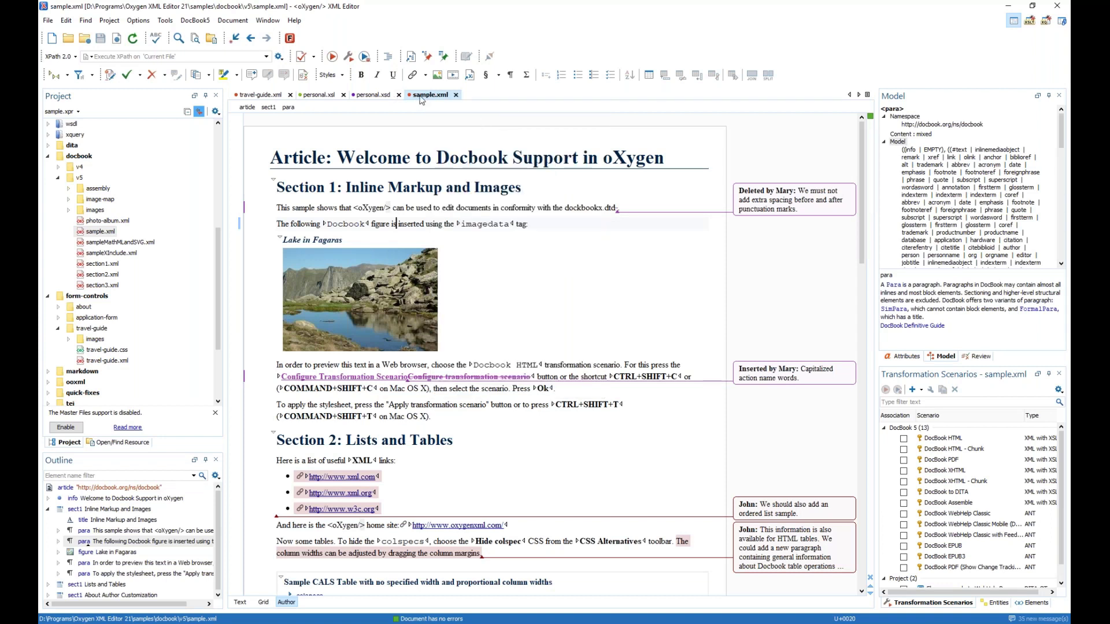
{"action": "right_click", "coordinate": [424, 97]}
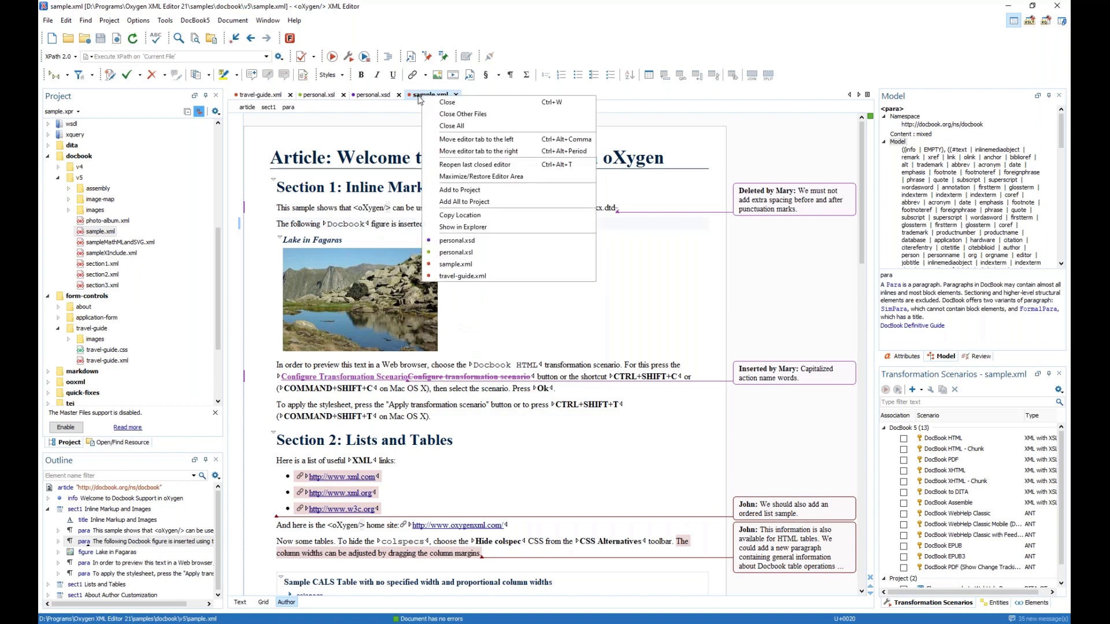
{"action": "key", "text": "Escape"}
{"action": "left_click", "coordinate": [380, 125]}
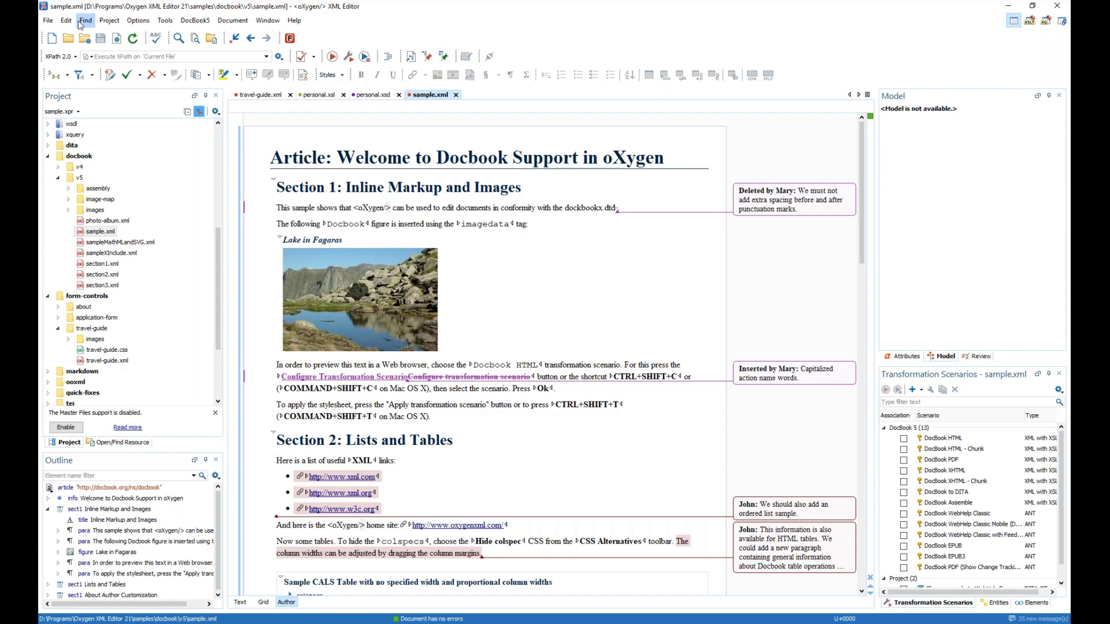
Look over the history of recently opened files that can be reopened, without opening any.
{"action": "left_click", "coordinate": [48, 20]}
{"action": "mouse_move", "coordinate": [110, 85]}
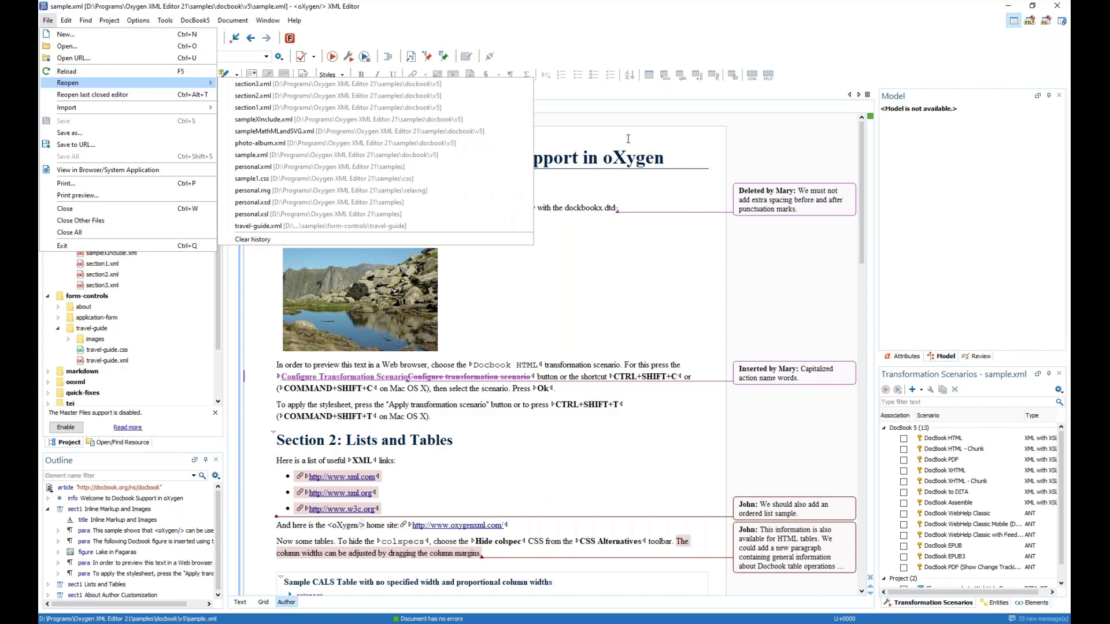
{"action": "left_click", "coordinate": [628, 242]}
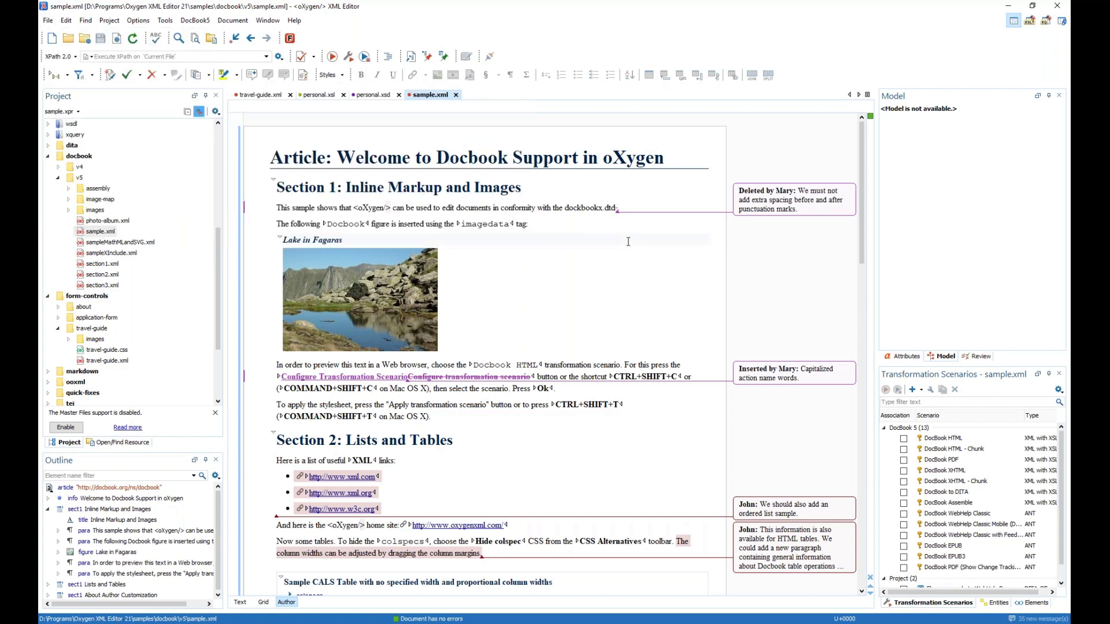
Close personal.xsd and personal.xsl, and tile sample.xml and travel-guide.xml horizontally with travel-guide.xml in Author mode.
{"action": "left_click", "coordinate": [399, 95]}
{"action": "left_click", "coordinate": [343, 95]}
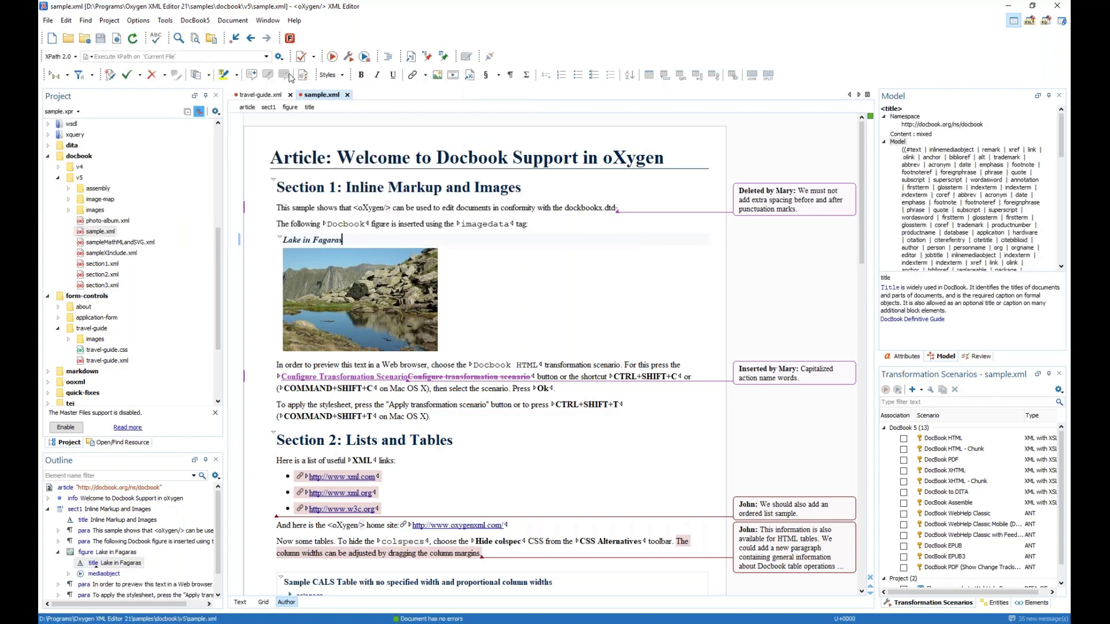
{"action": "left_click", "coordinate": [269, 22]}
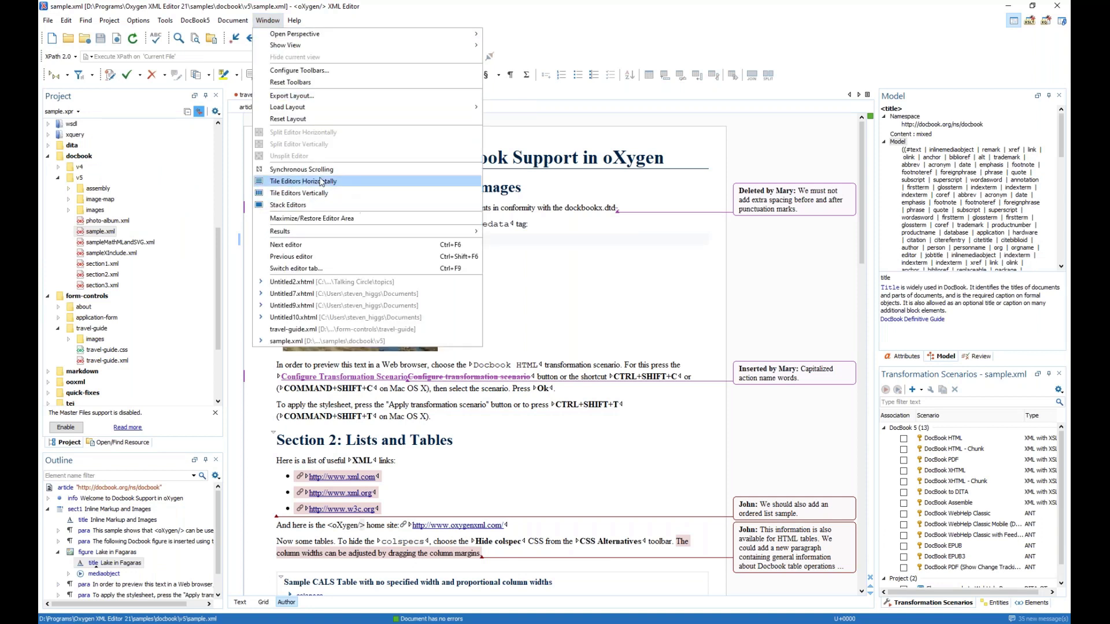
{"action": "left_click", "coordinate": [322, 184]}
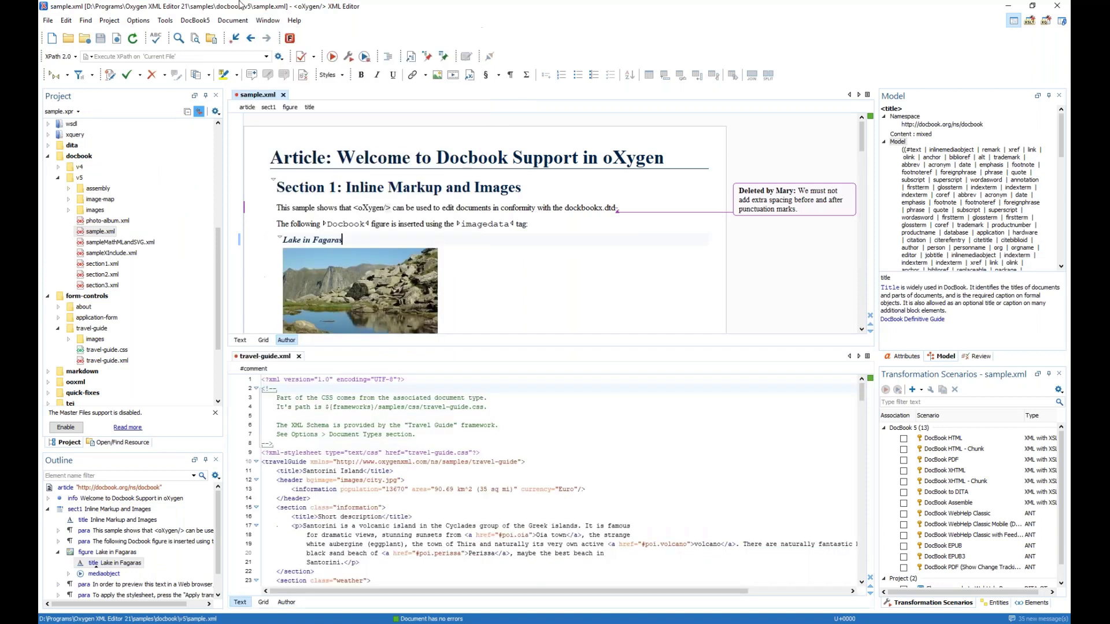
{"action": "left_click", "coordinate": [286, 602]}
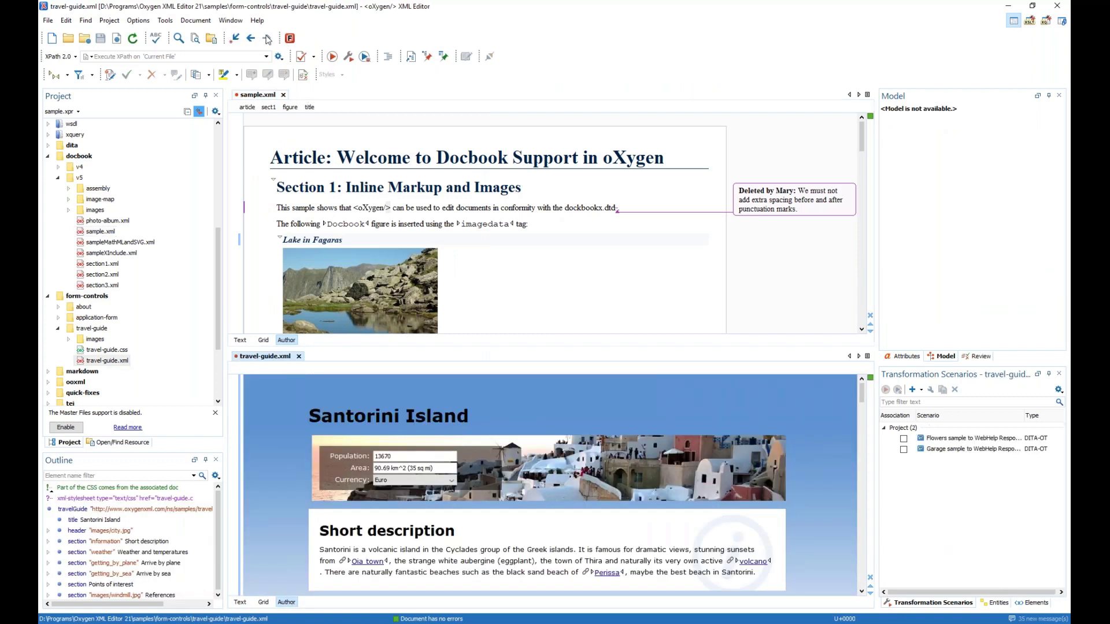
Tile the sample.xml and travel-guide.xml editors vertically and maximize the editor area.
{"action": "left_click", "coordinate": [231, 20]}
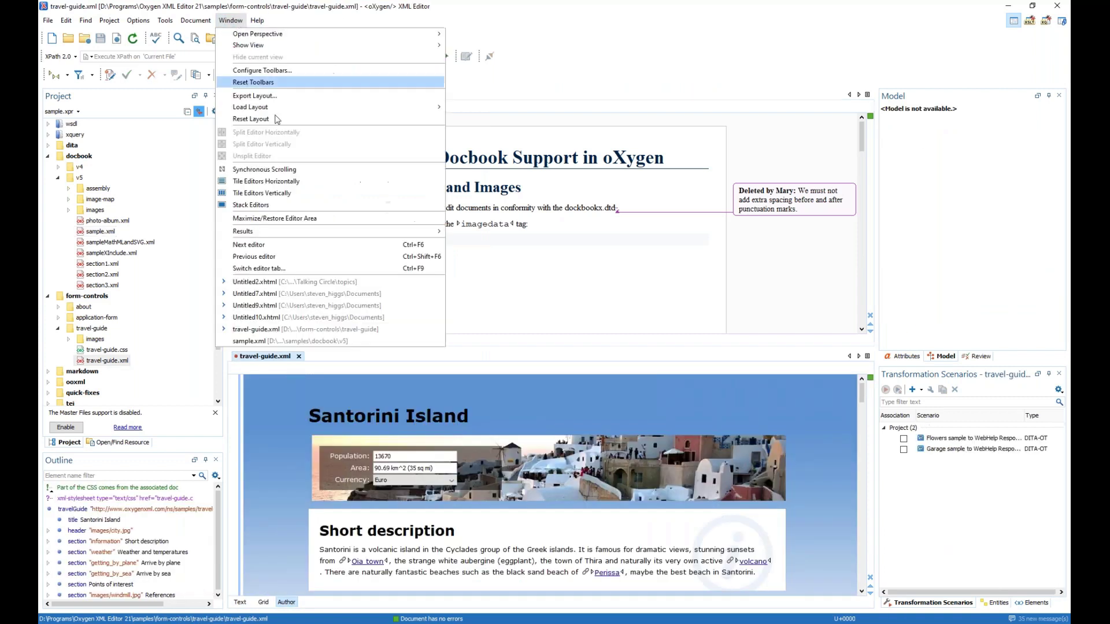
{"action": "left_click", "coordinate": [285, 194]}
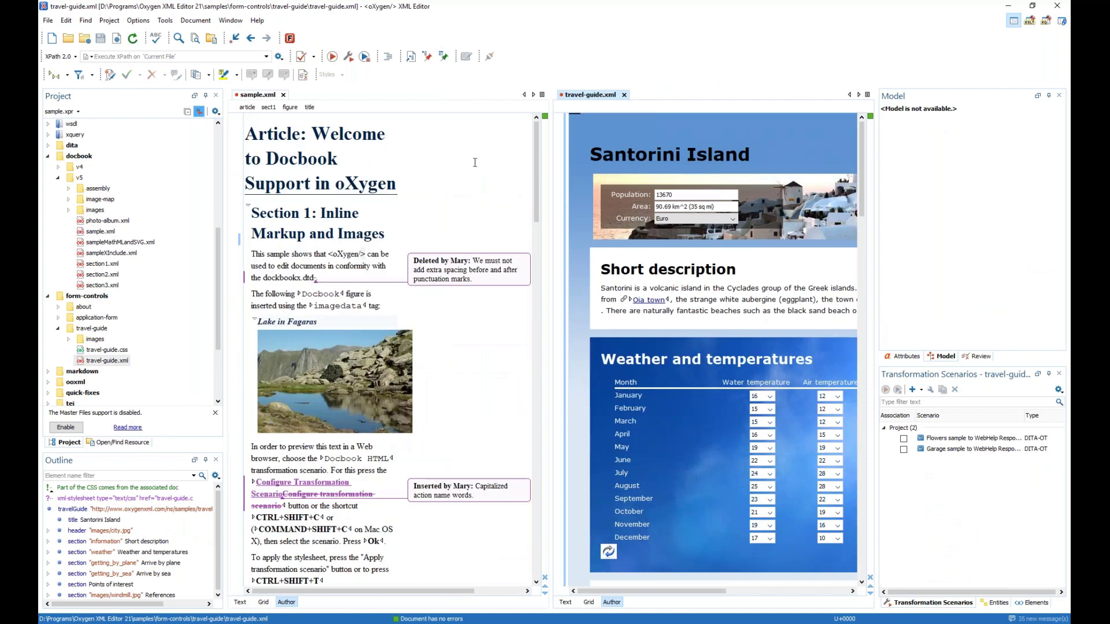
{"action": "left_click", "coordinate": [231, 20]}
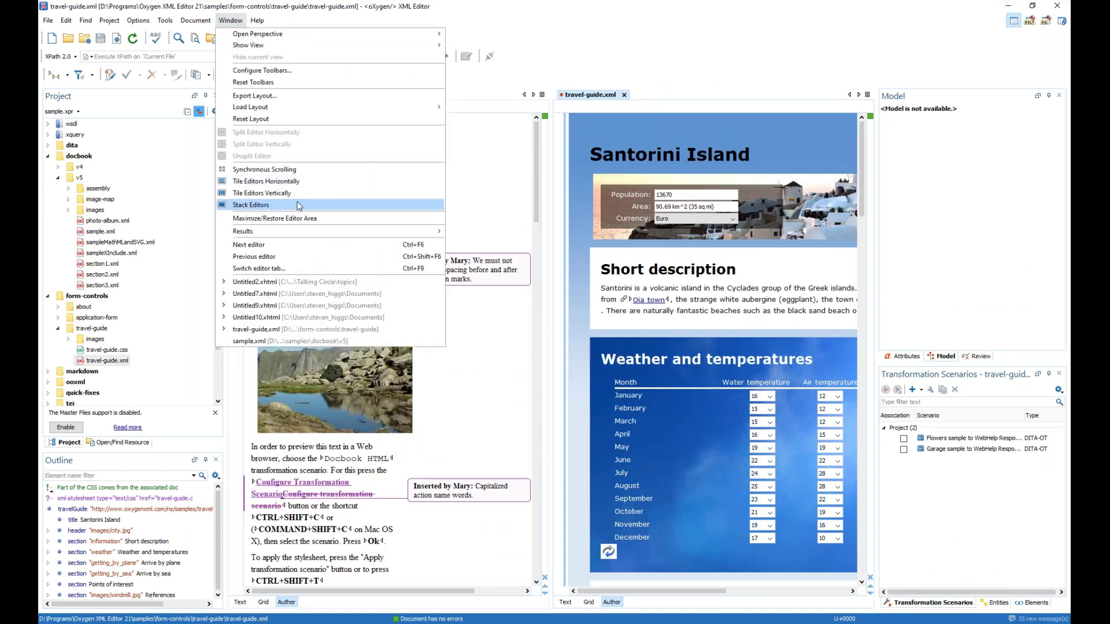
{"action": "left_click", "coordinate": [300, 219]}
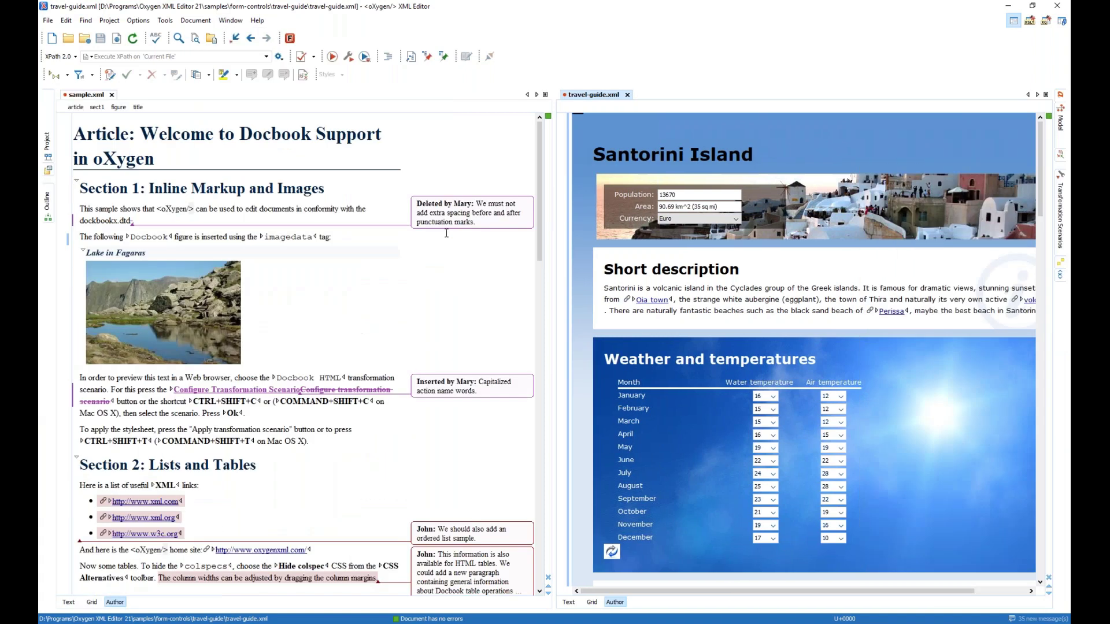
Toggle the maximized editor area back to its normal layout and stack the sample.xml and travel-guide.xml editors.
{"action": "double_click", "coordinate": [599, 97]}
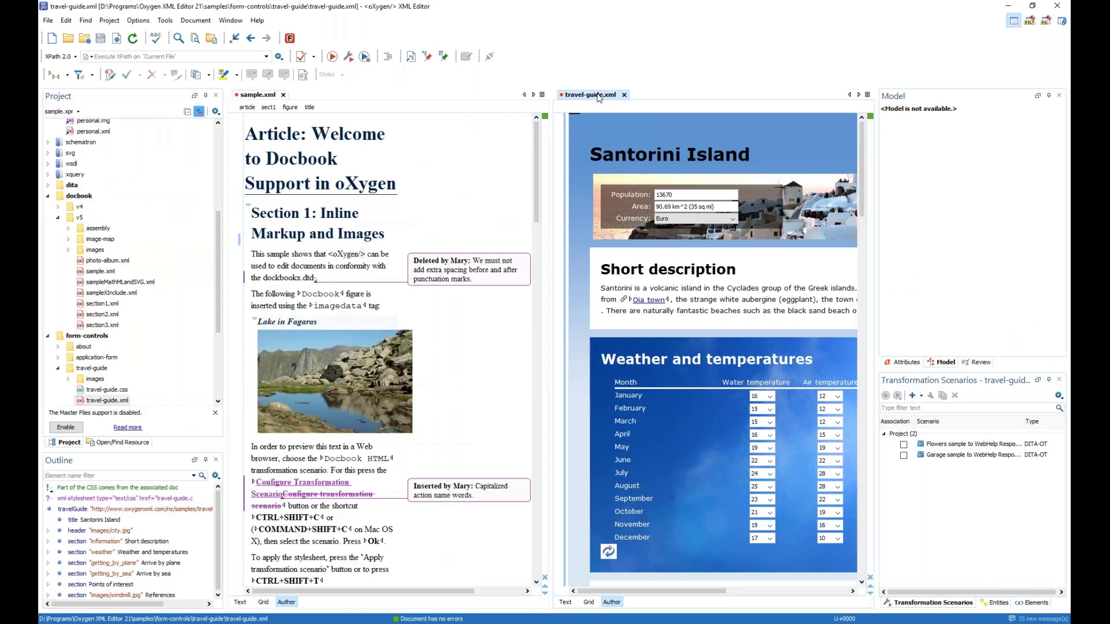
{"action": "double_click", "coordinate": [596, 96]}
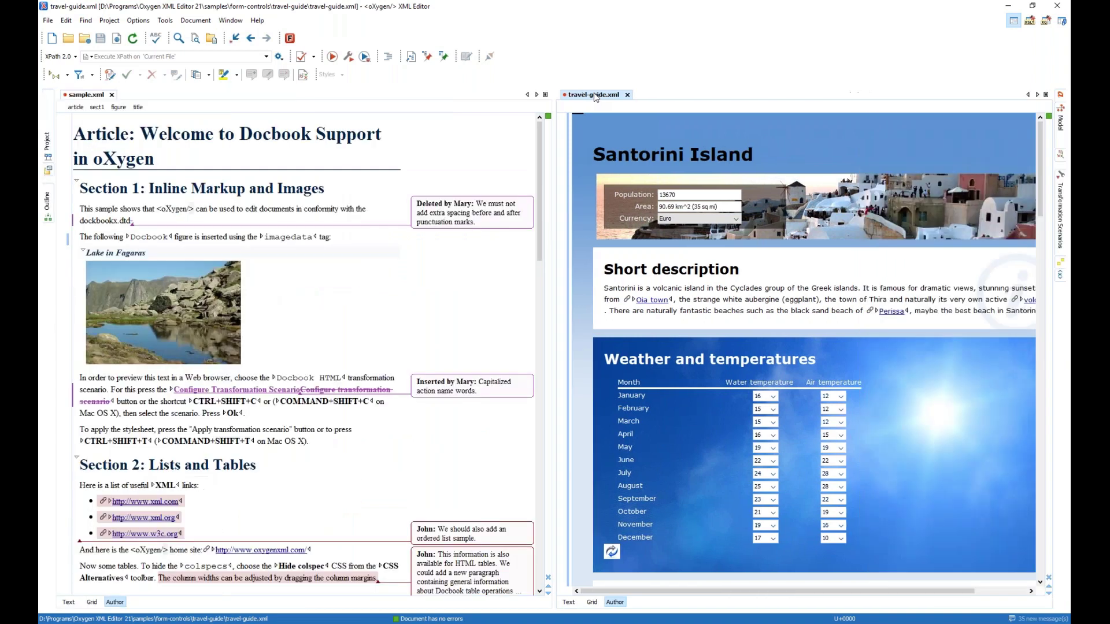
{"action": "double_click", "coordinate": [595, 96]}
{"action": "left_click", "coordinate": [231, 20]}
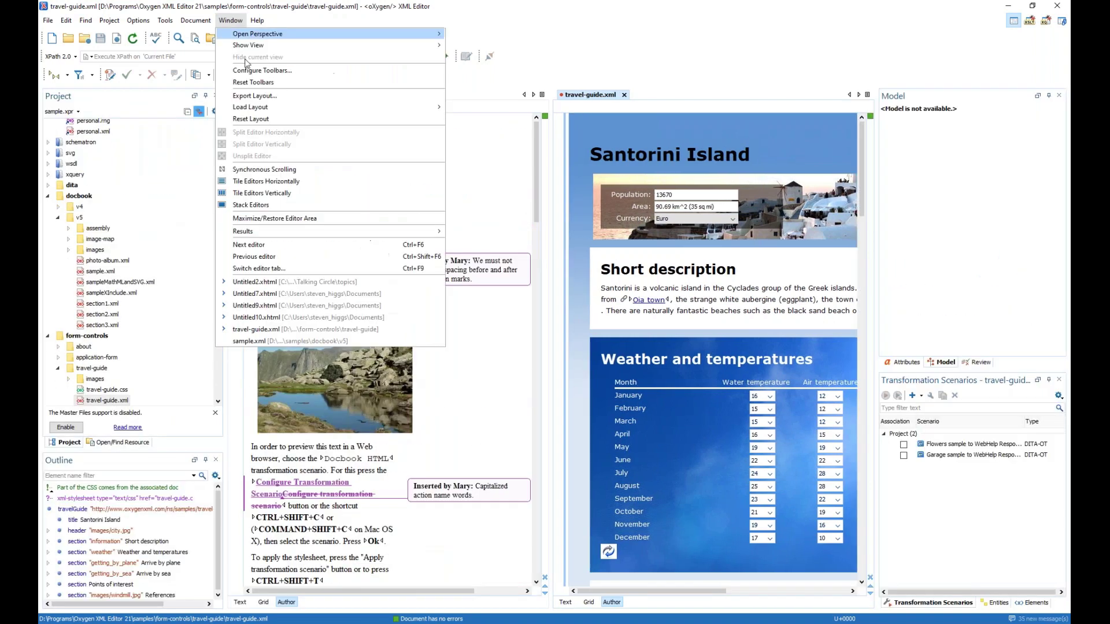
{"action": "left_click", "coordinate": [250, 205]}
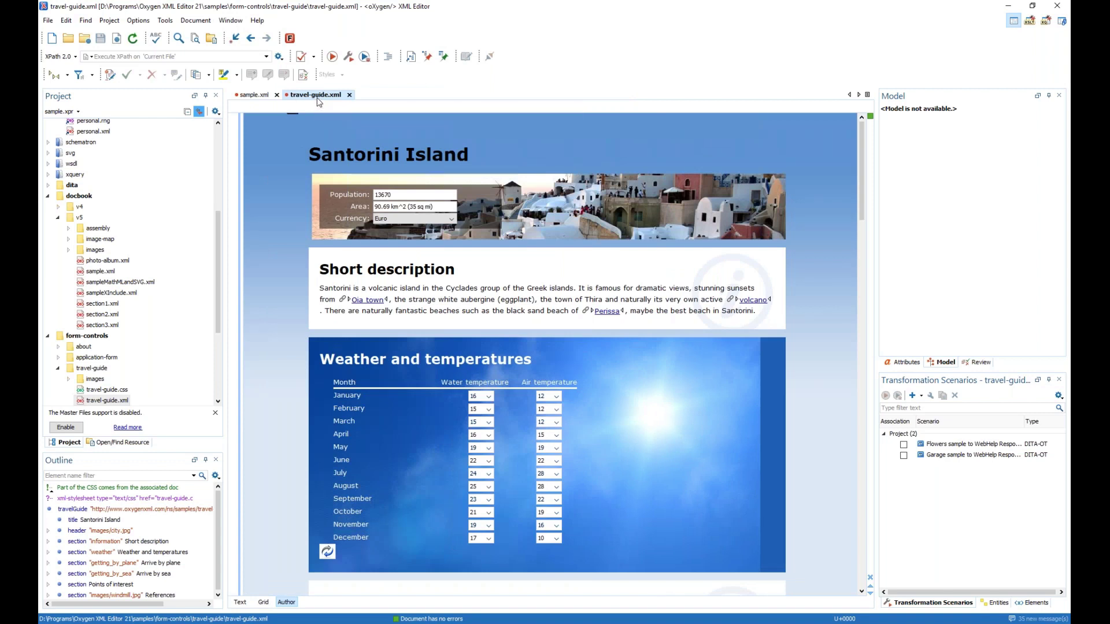
Place the travel-guide.xml editor below sample.xml and stack both editors again.
{"action": "left_click", "coordinate": [292, 450]}
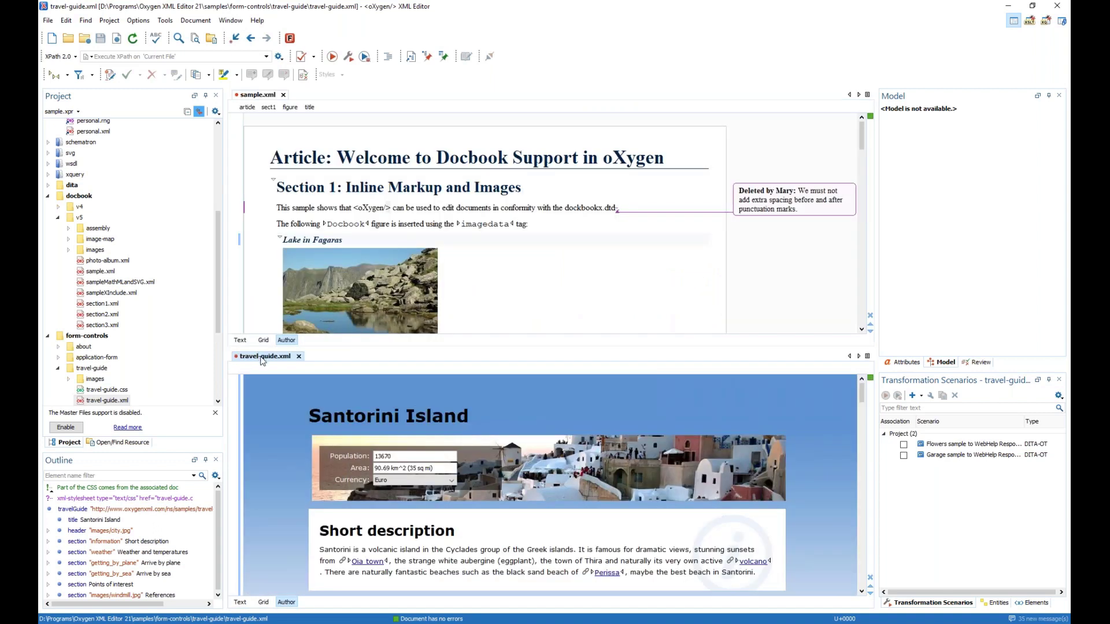
{"action": "left_click", "coordinate": [318, 225]}
{"action": "key", "text": "ctrl+shift+u"}
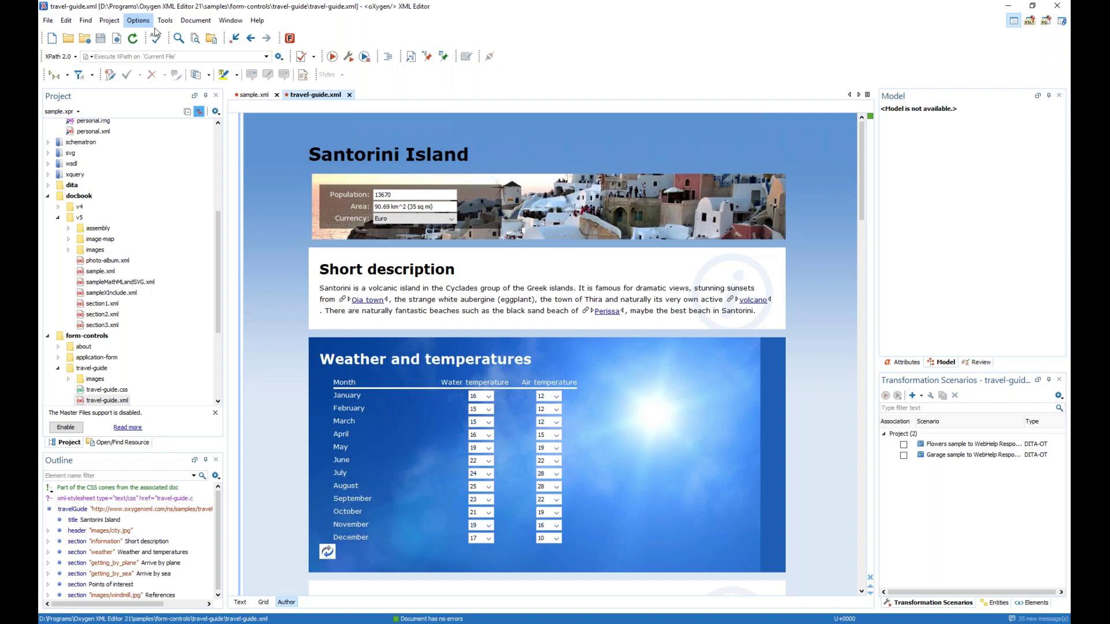
Review the file, editing, find, project and tools commands, plus the contextual options for the word Docbook in sample.xml's title.
{"action": "left_click", "coordinate": [49, 24]}
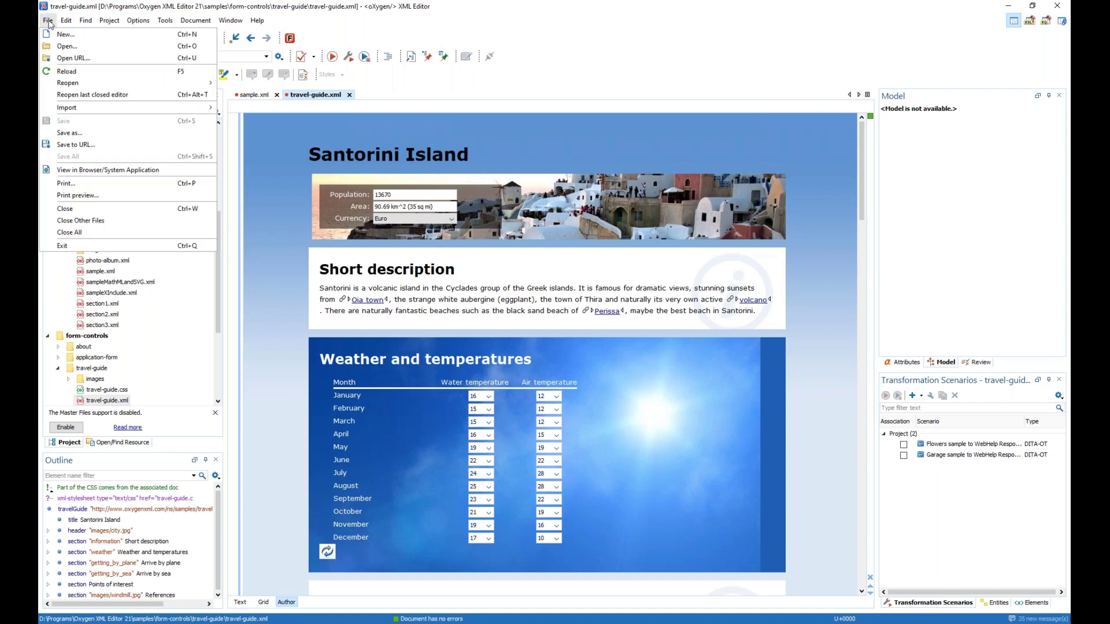
{"action": "mouse_move", "coordinate": [68, 22]}
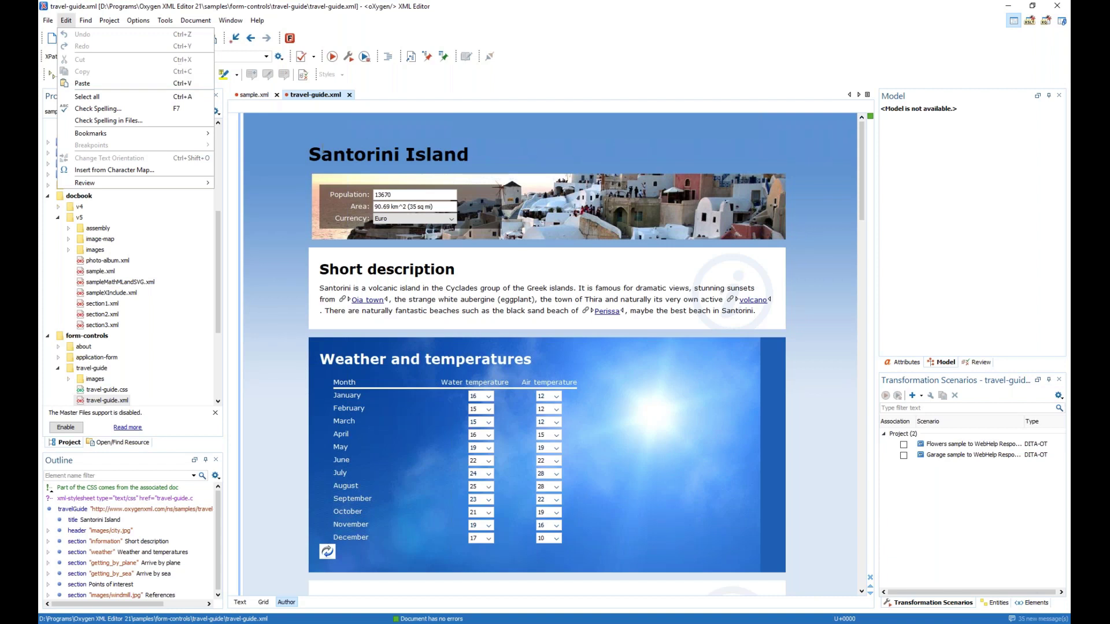
{"action": "left_click", "coordinate": [243, 97]}
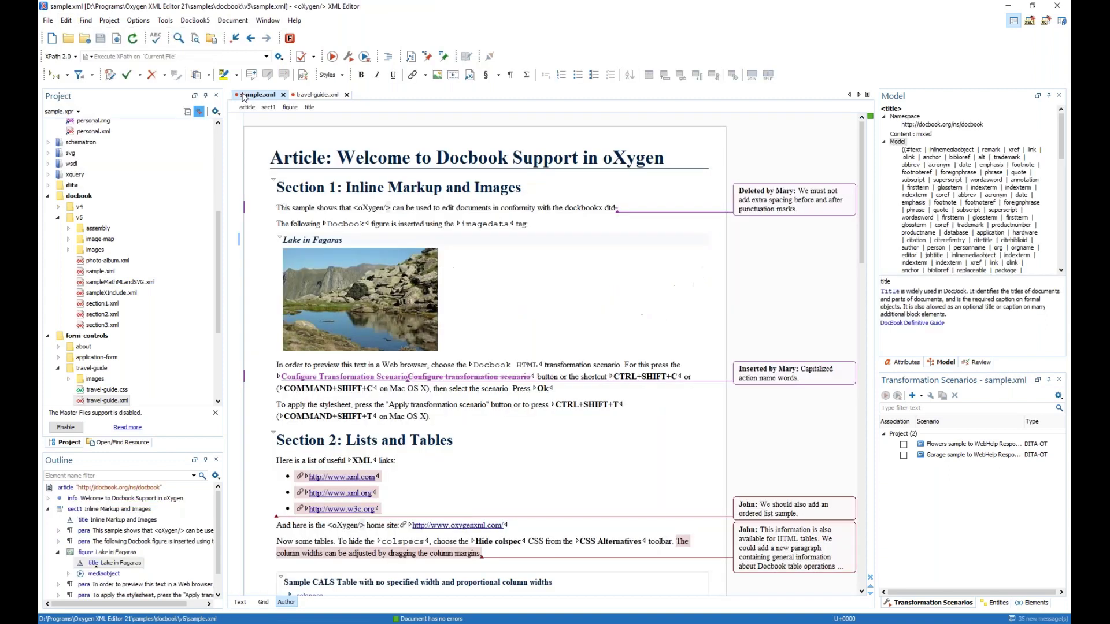
{"action": "double_click", "coordinate": [466, 157]}
{"action": "right_click", "coordinate": [466, 157]}
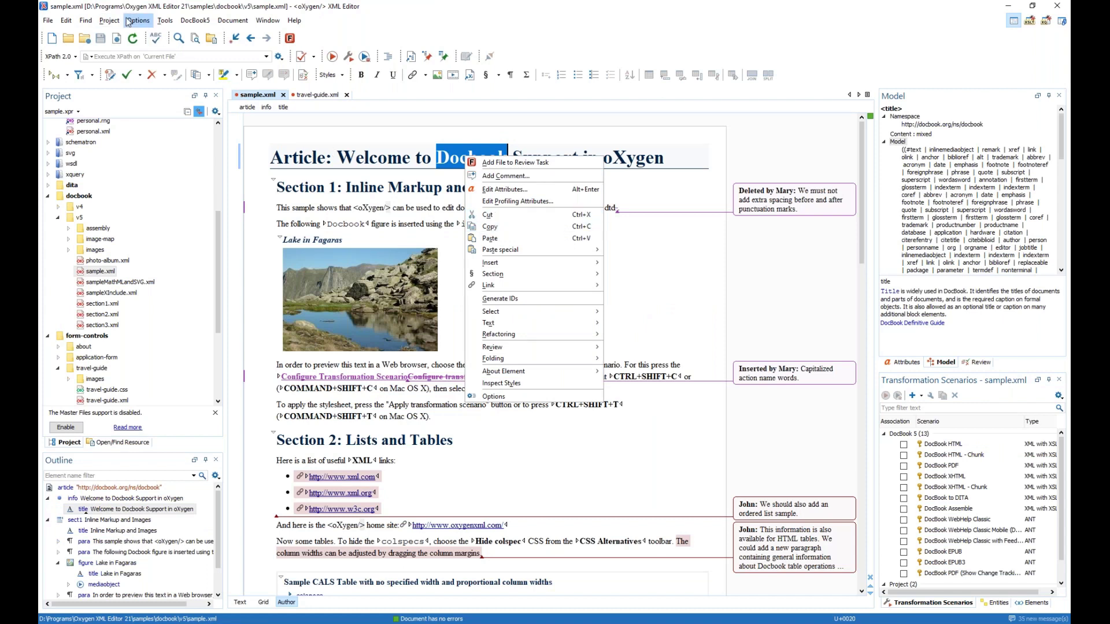
{"action": "left_click", "coordinate": [85, 22]}
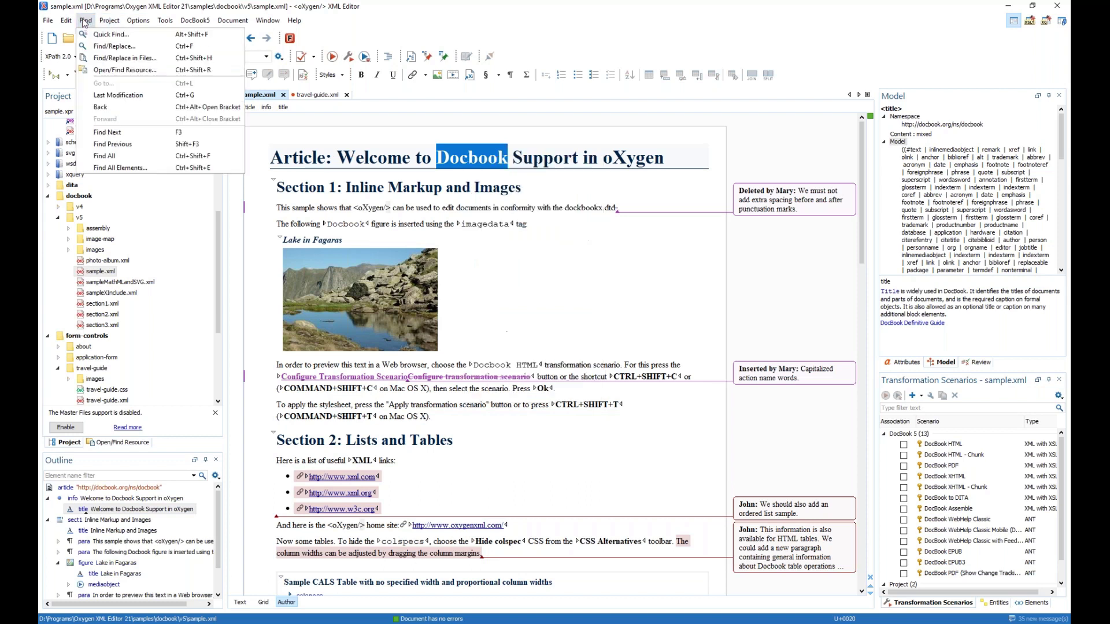
{"action": "mouse_move", "coordinate": [106, 23]}
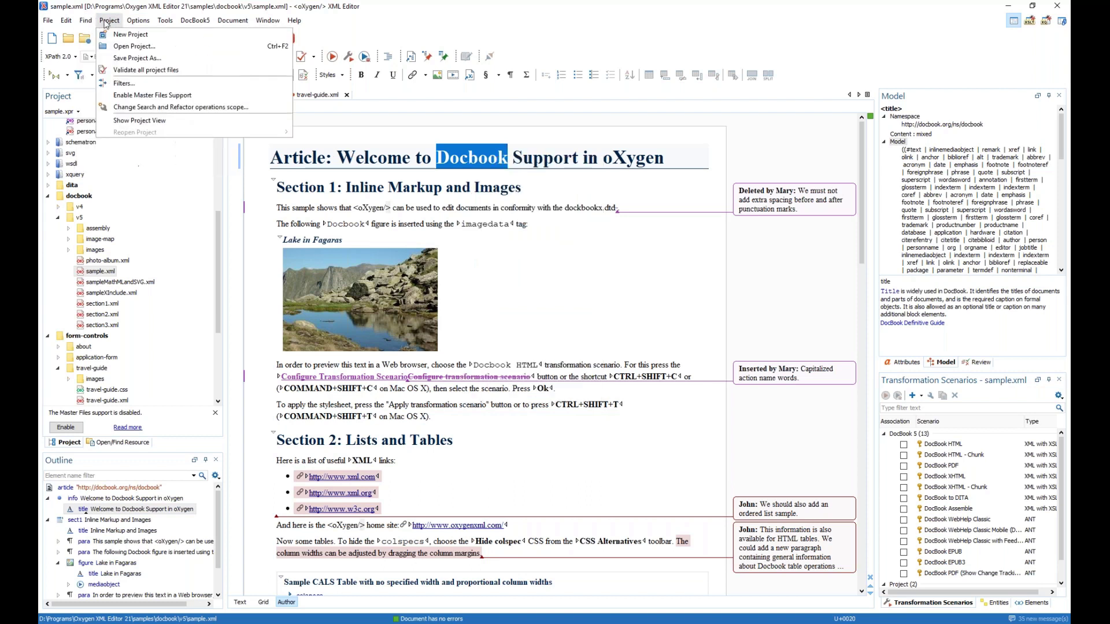
{"action": "mouse_move", "coordinate": [167, 22]}
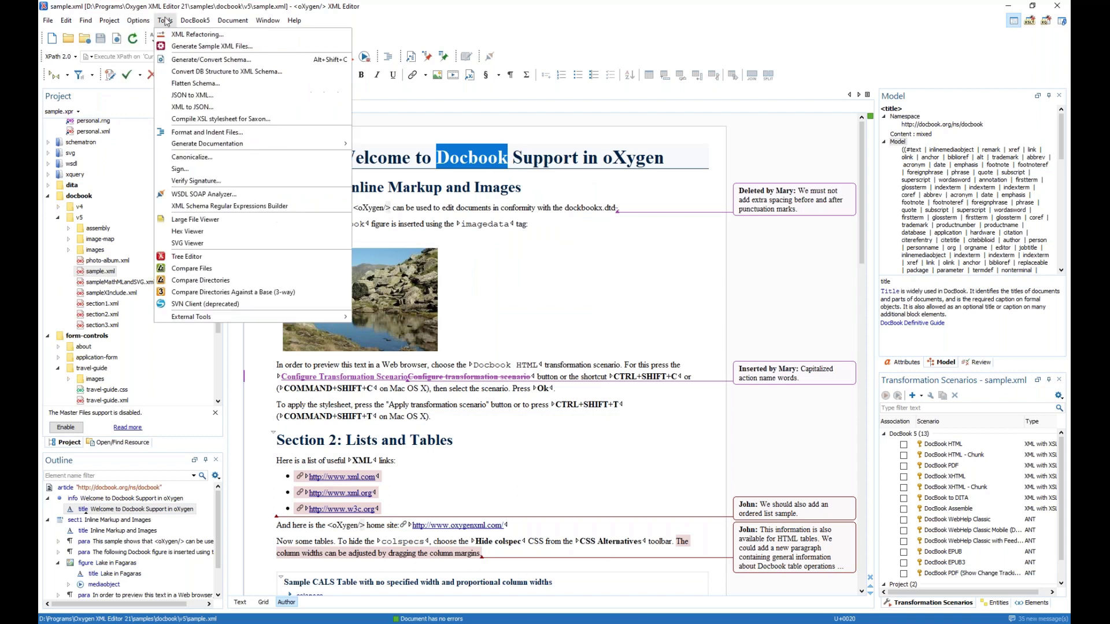
{"action": "mouse_move", "coordinate": [231, 115]}
Compare the commands offered for travel-guide.xml and sample.xml, and examine the DocBook5 style, list and section actions without applying any.
{"action": "left_click", "coordinate": [317, 95]}
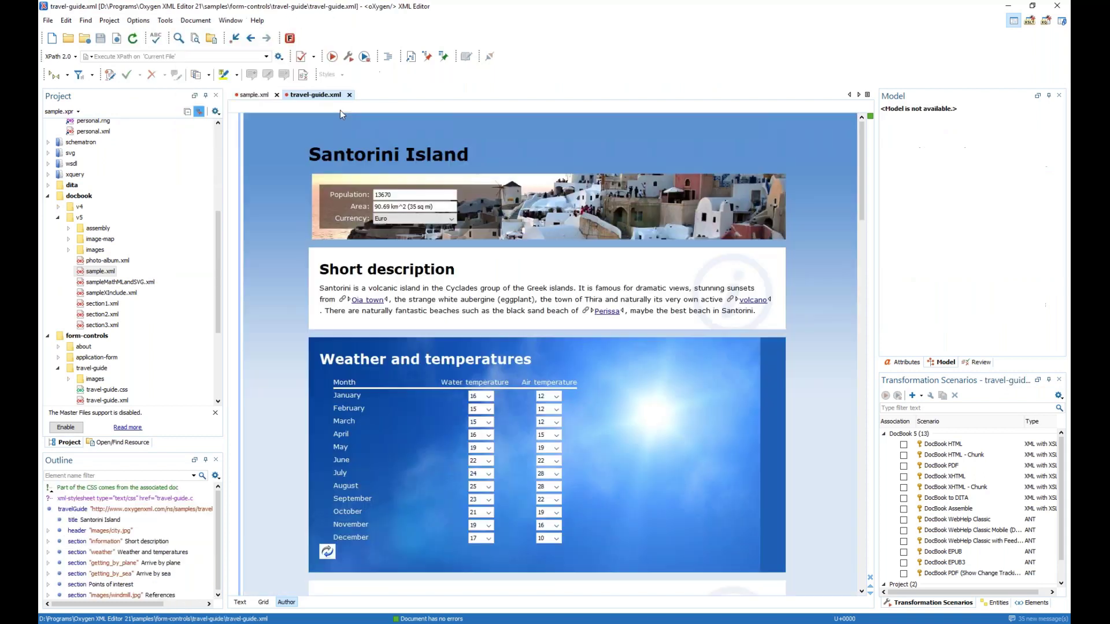
{"action": "left_click", "coordinate": [253, 96]}
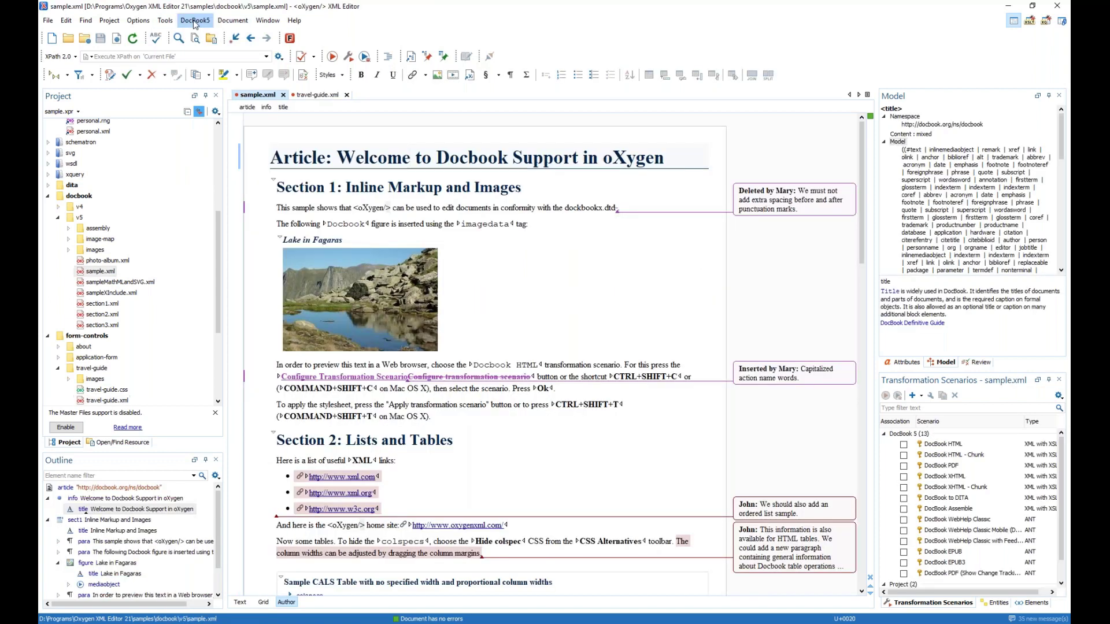
{"action": "left_click", "coordinate": [194, 22]}
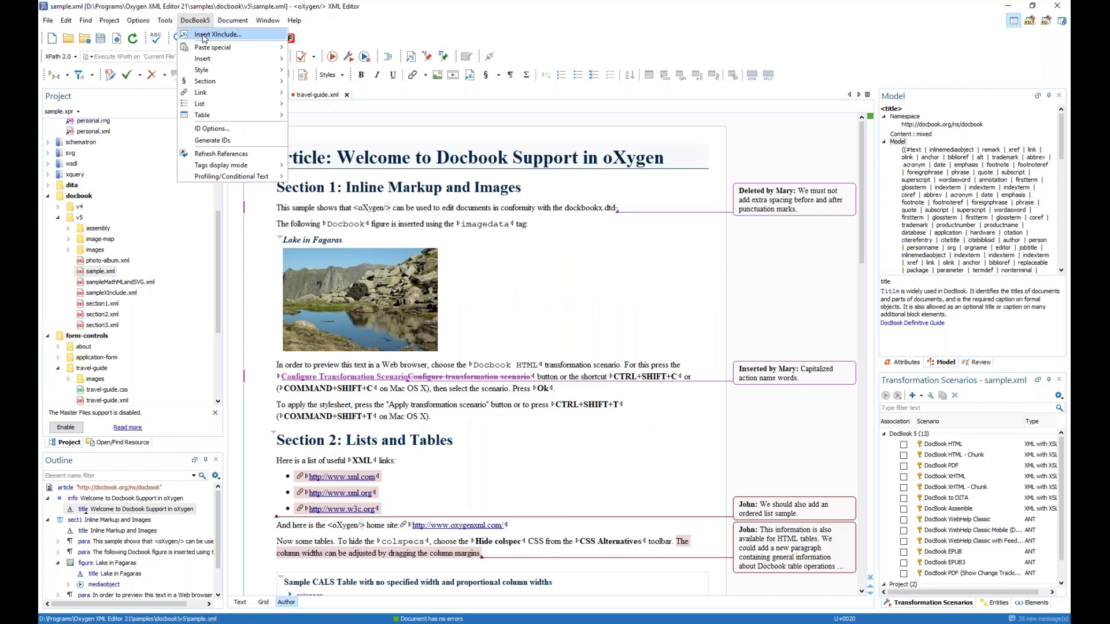
{"action": "mouse_move", "coordinate": [219, 50]}
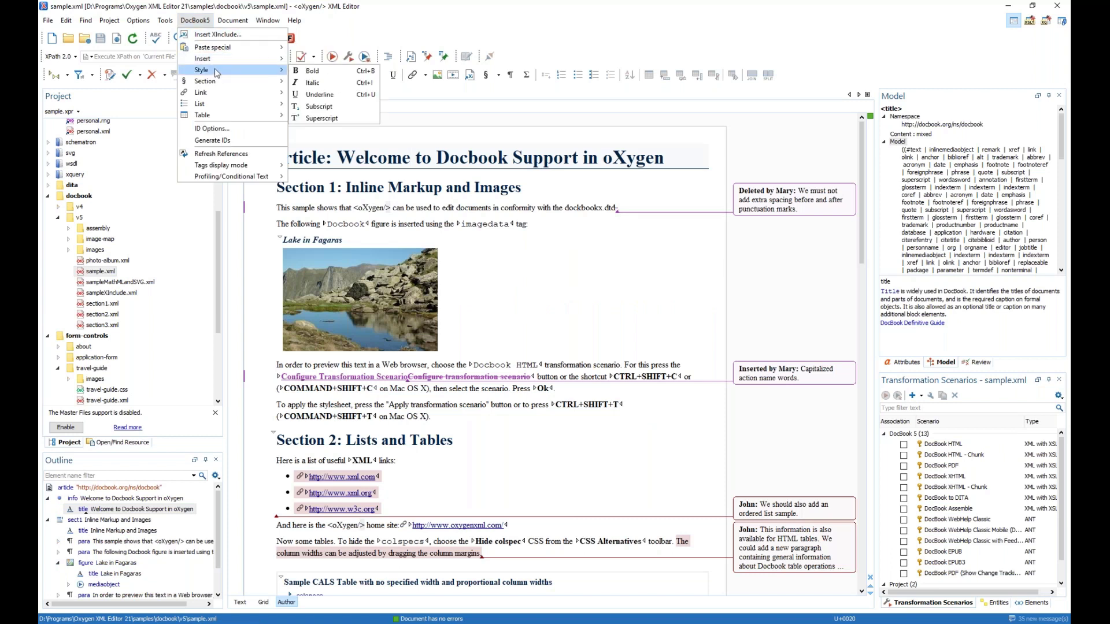
{"action": "mouse_move", "coordinate": [223, 110]}
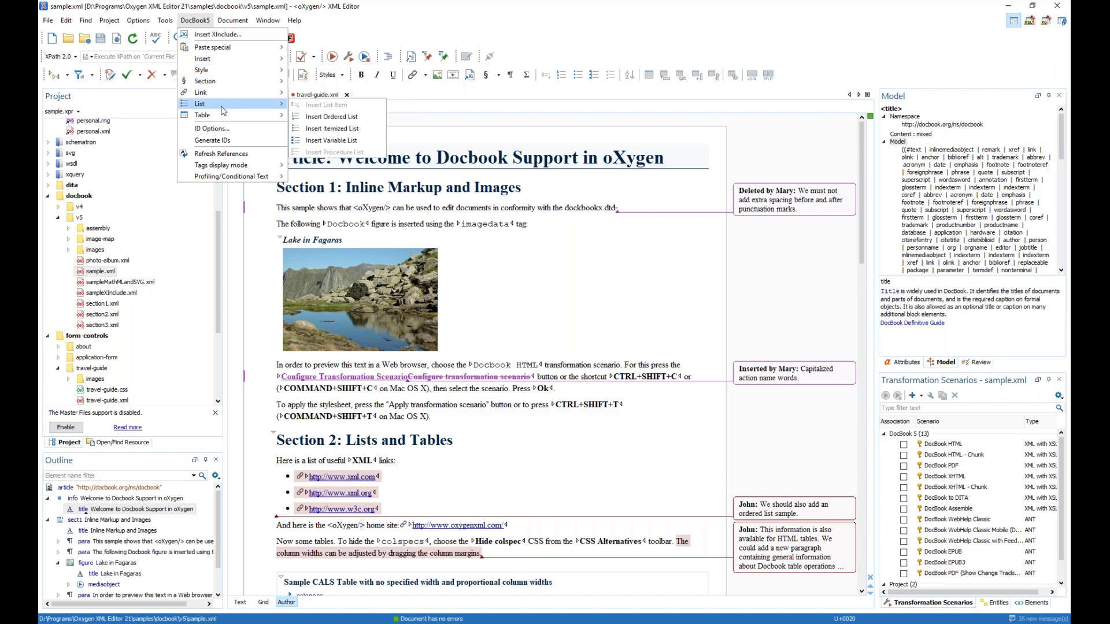
{"action": "mouse_move", "coordinate": [229, 86]}
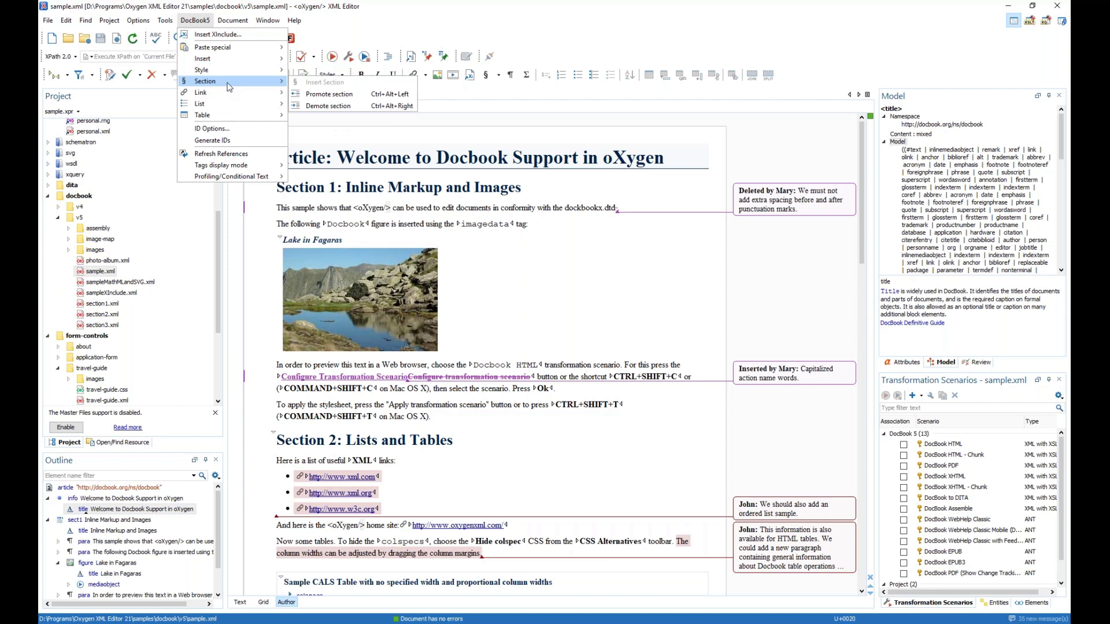
{"action": "left_click", "coordinate": [370, 26]}
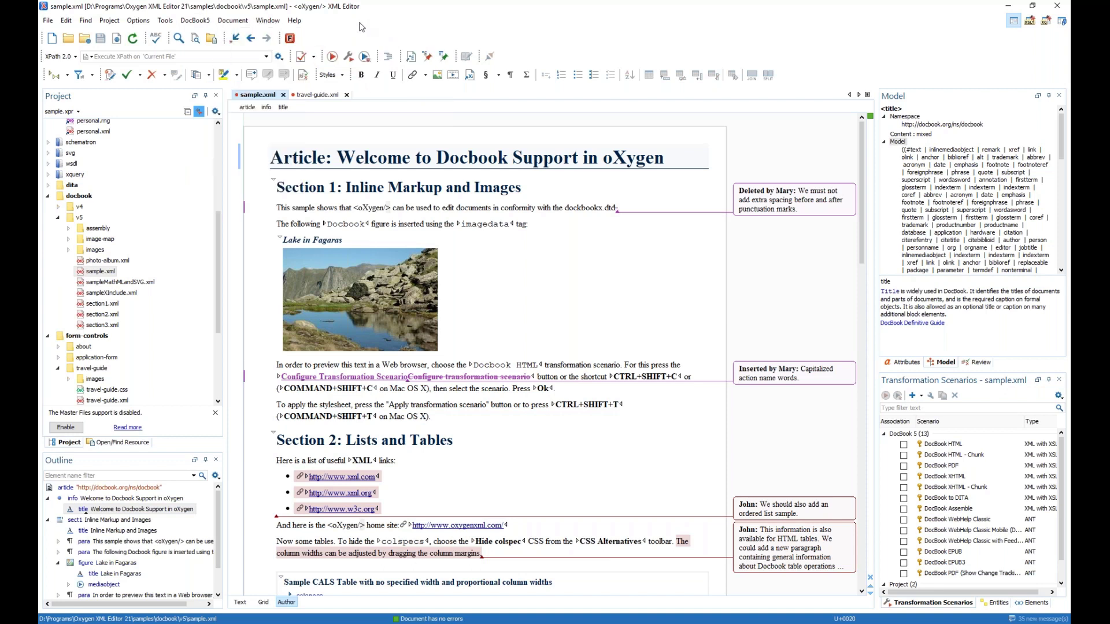
Look over the help options and view the online help for the Configure Transformation Scenario(s) dialog, closing the dialog without changes.
{"action": "left_click", "coordinate": [295, 21]}
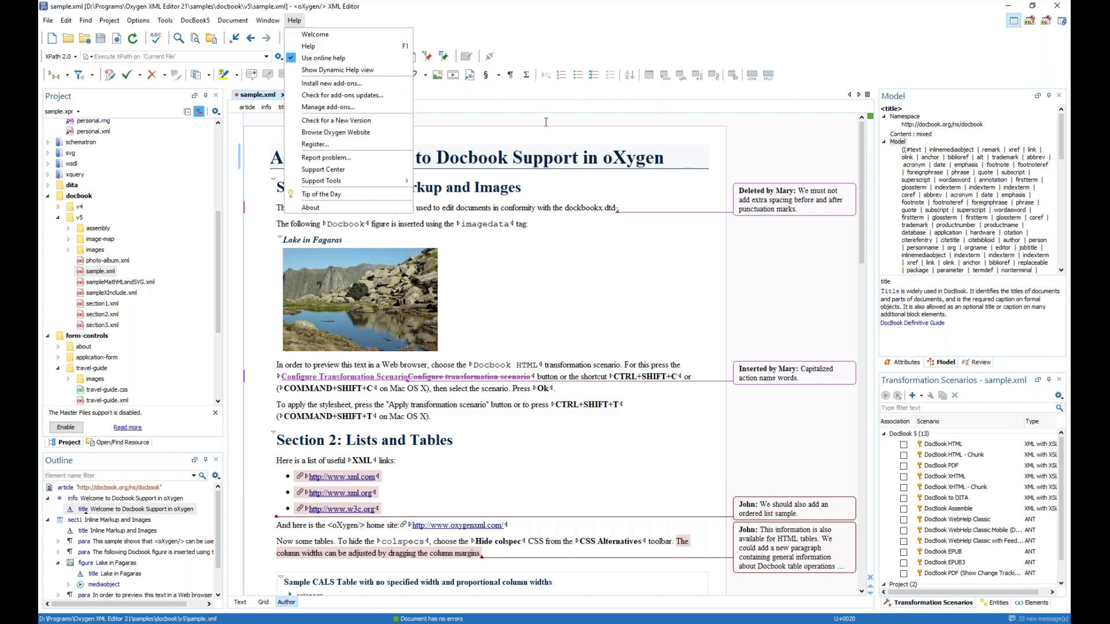
{"action": "left_click", "coordinate": [500, 99]}
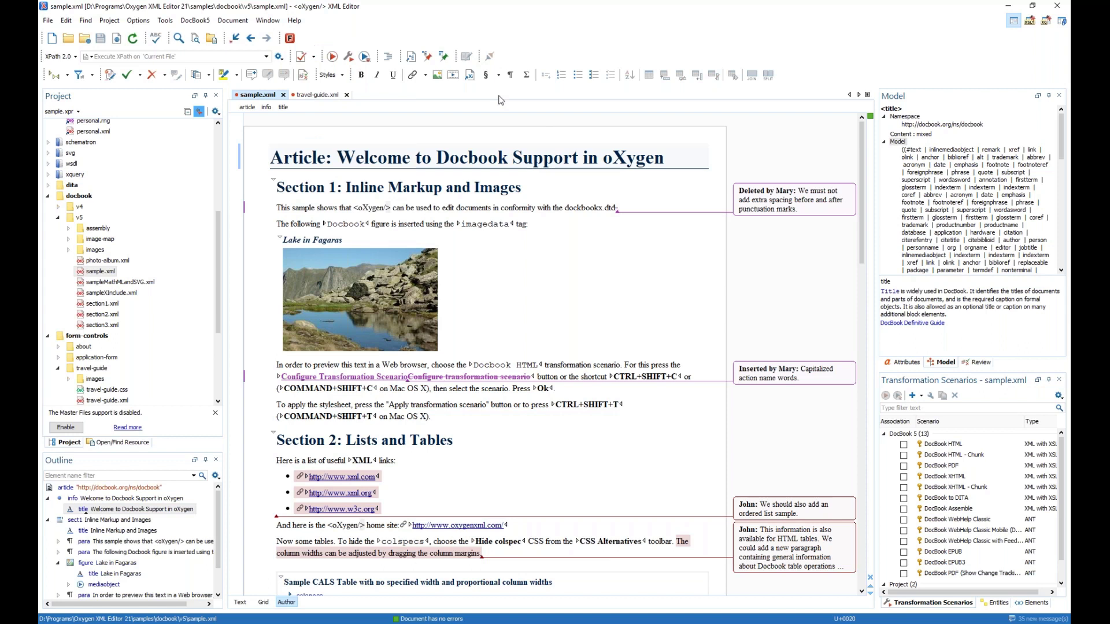
{"action": "left_click", "coordinate": [349, 58]}
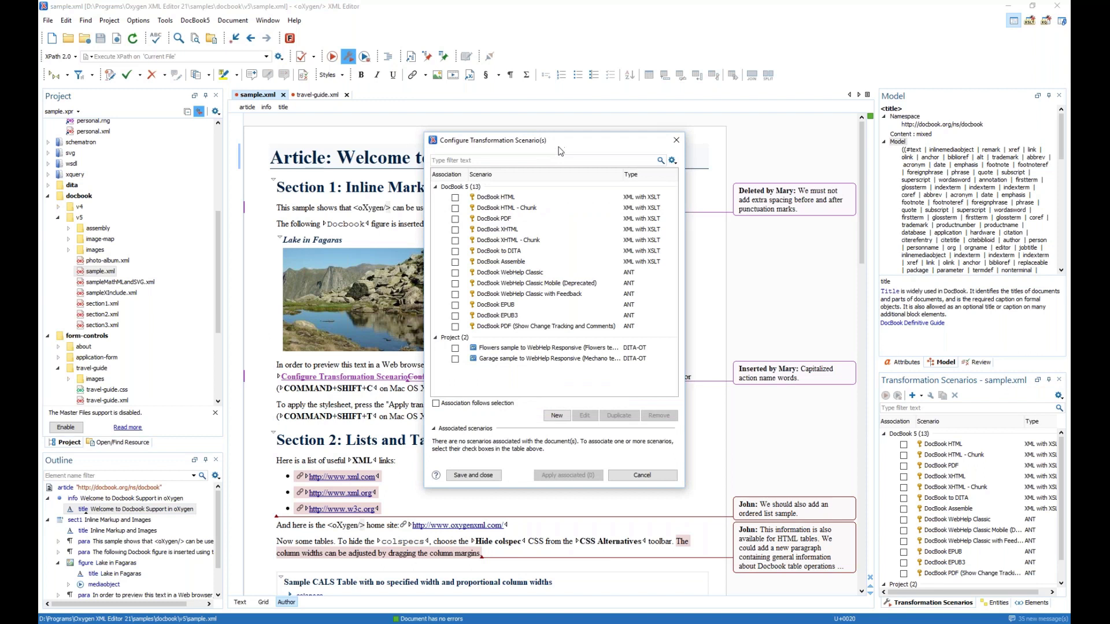
{"action": "left_click", "coordinate": [437, 477]}
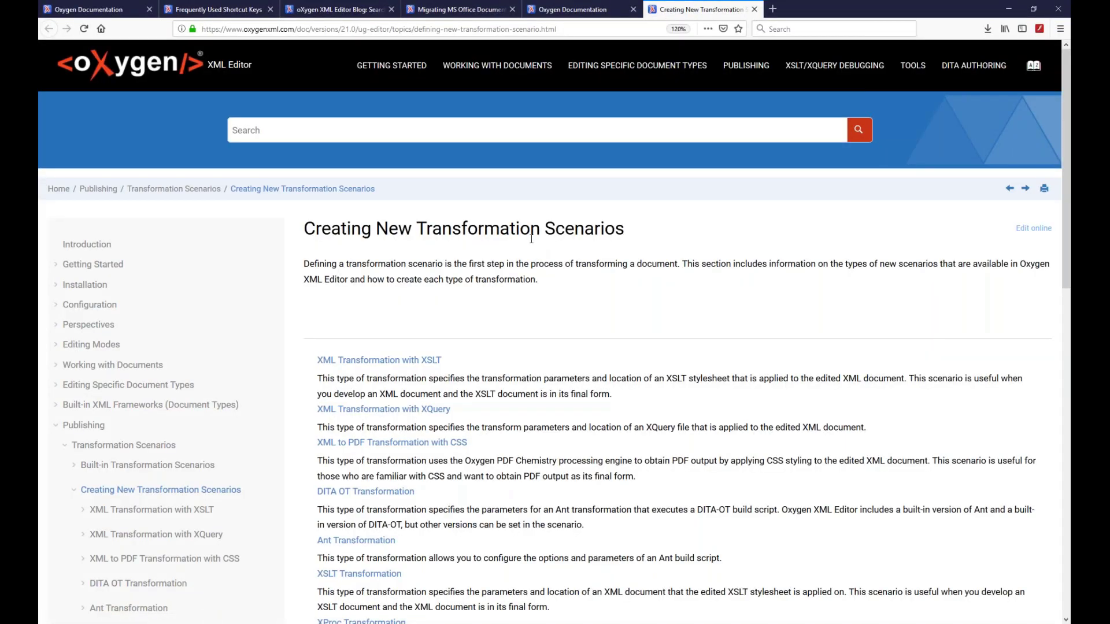
{"action": "mouse_move", "coordinate": [182, 623]}
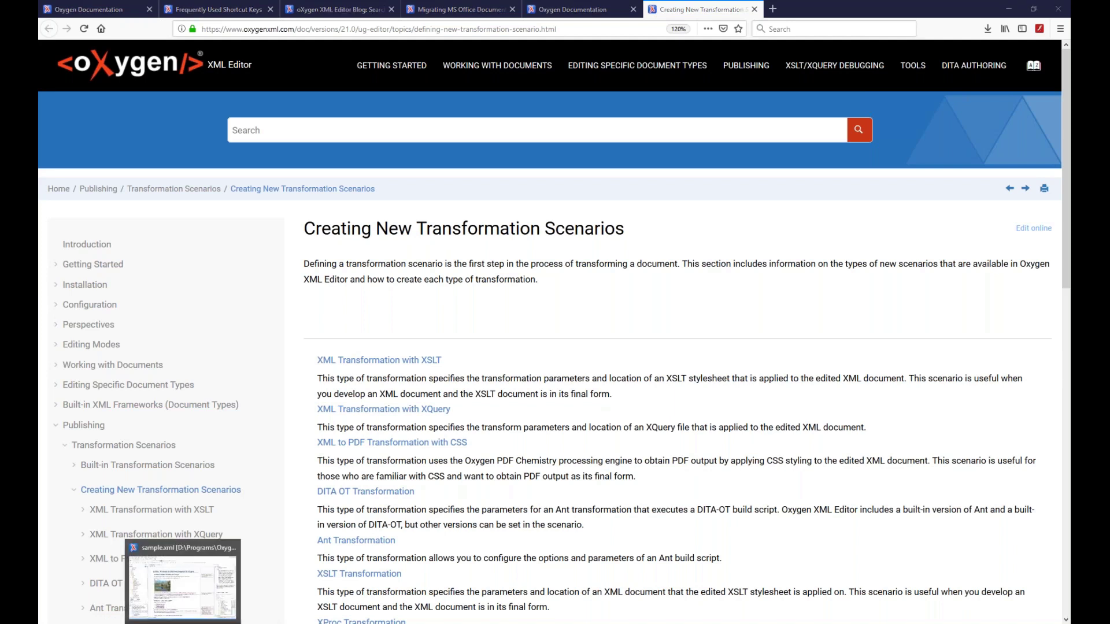
{"action": "left_click", "coordinate": [182, 623]}
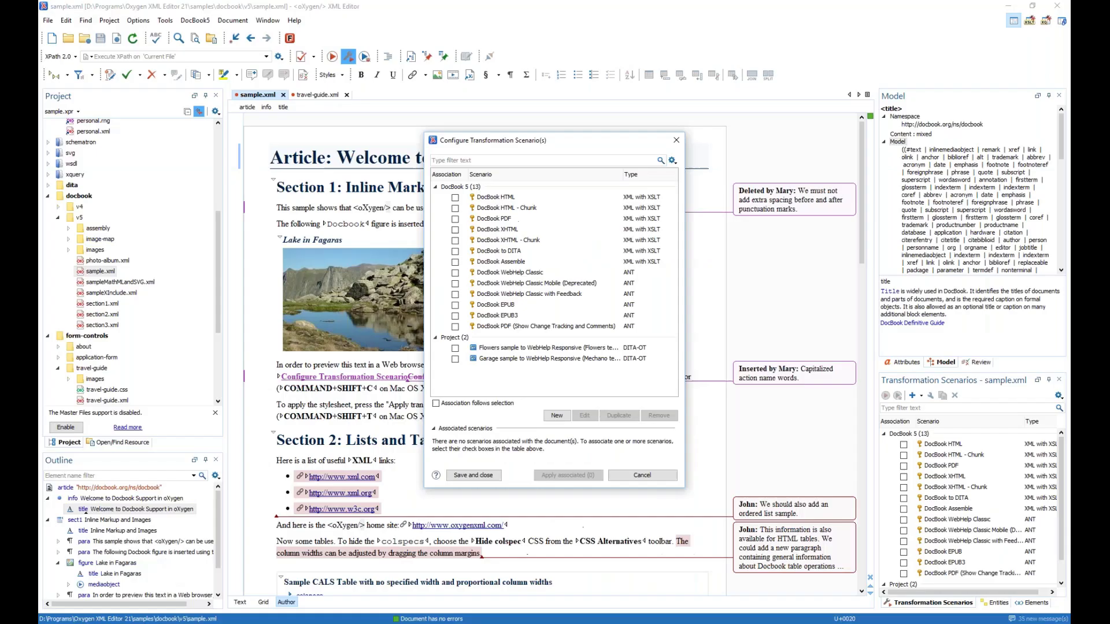
{"action": "left_click", "coordinate": [676, 142]}
Open the context-sensitive online help for the Model view and return to sample.xml.
{"action": "left_click", "coordinate": [934, 192]}
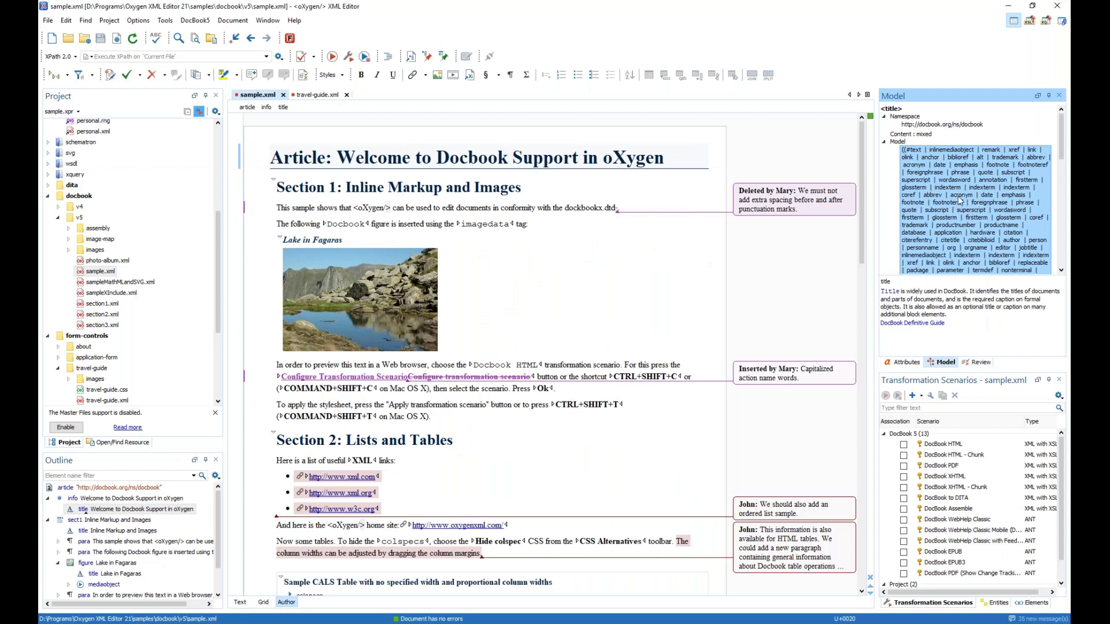
{"action": "key", "text": "F1"}
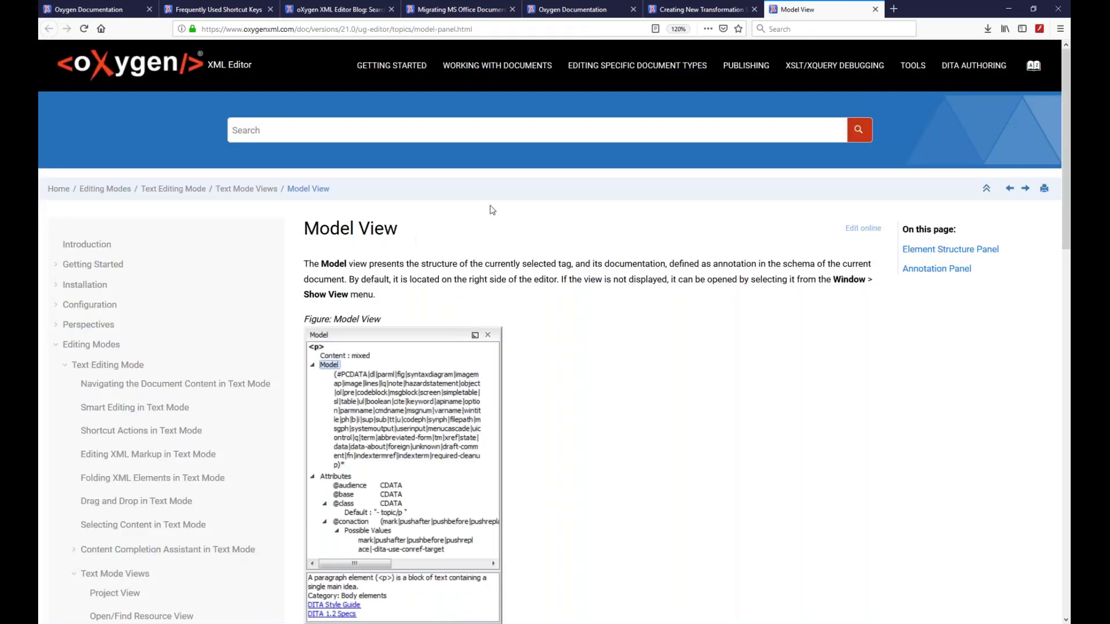
{"action": "key", "text": "alt+Tab"}
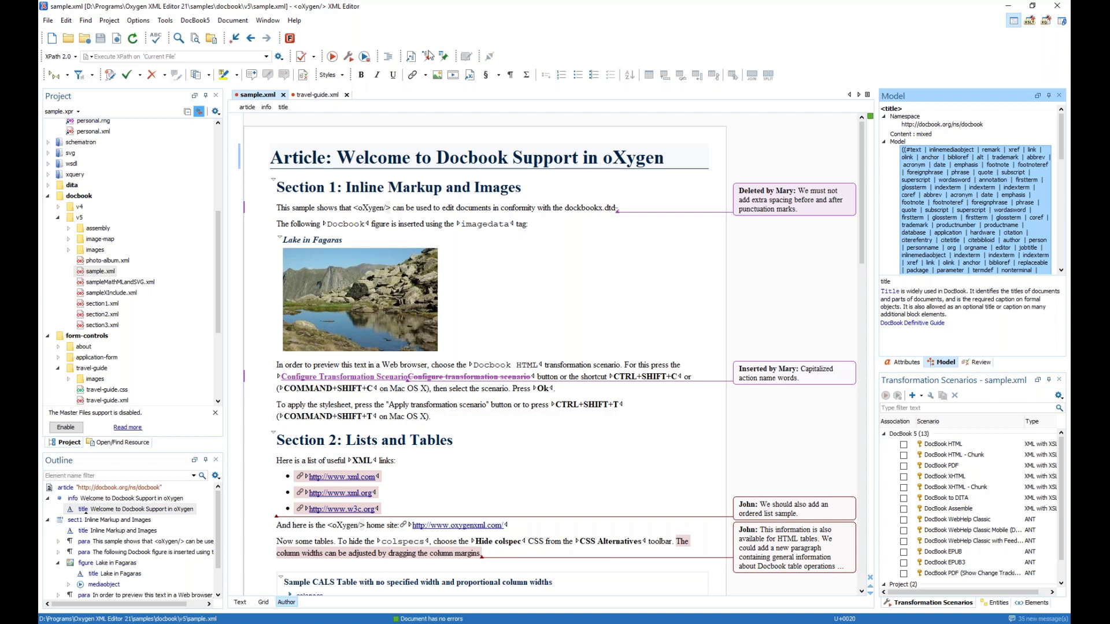
Open the problem report form, review its fields and close it without submitting.
{"action": "left_click", "coordinate": [294, 20]}
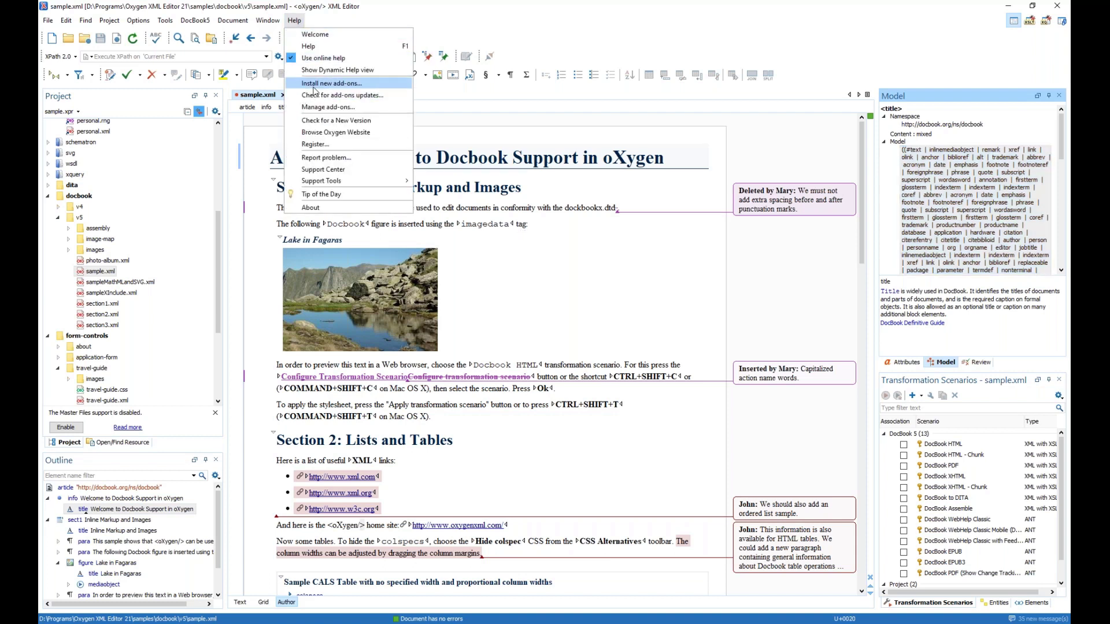
{"action": "left_click", "coordinate": [330, 162]}
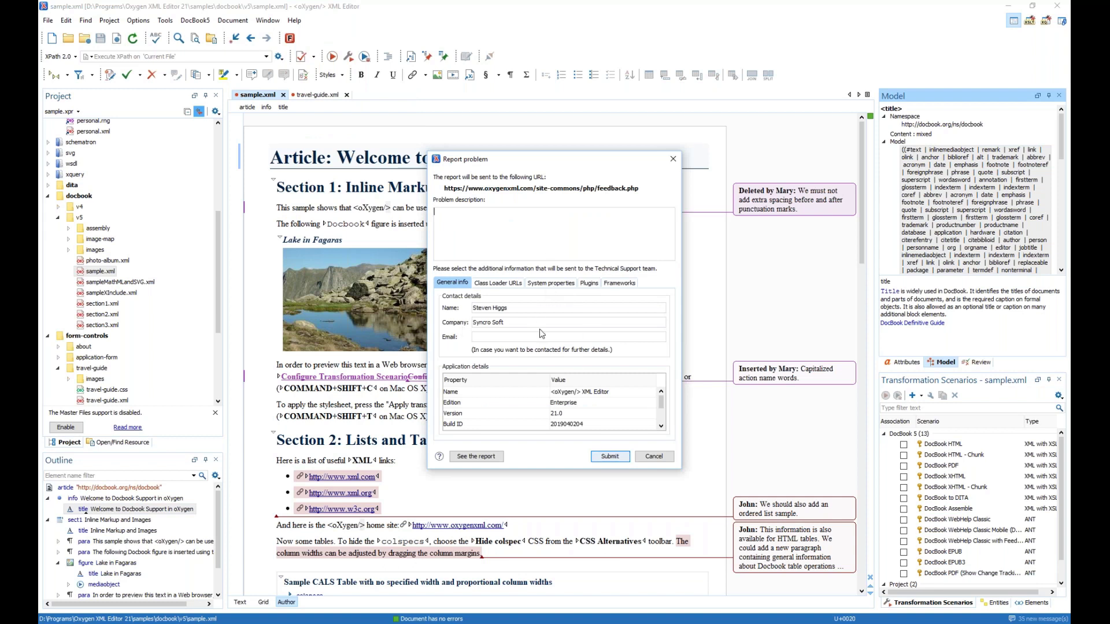
{"action": "left_click", "coordinate": [673, 163]}
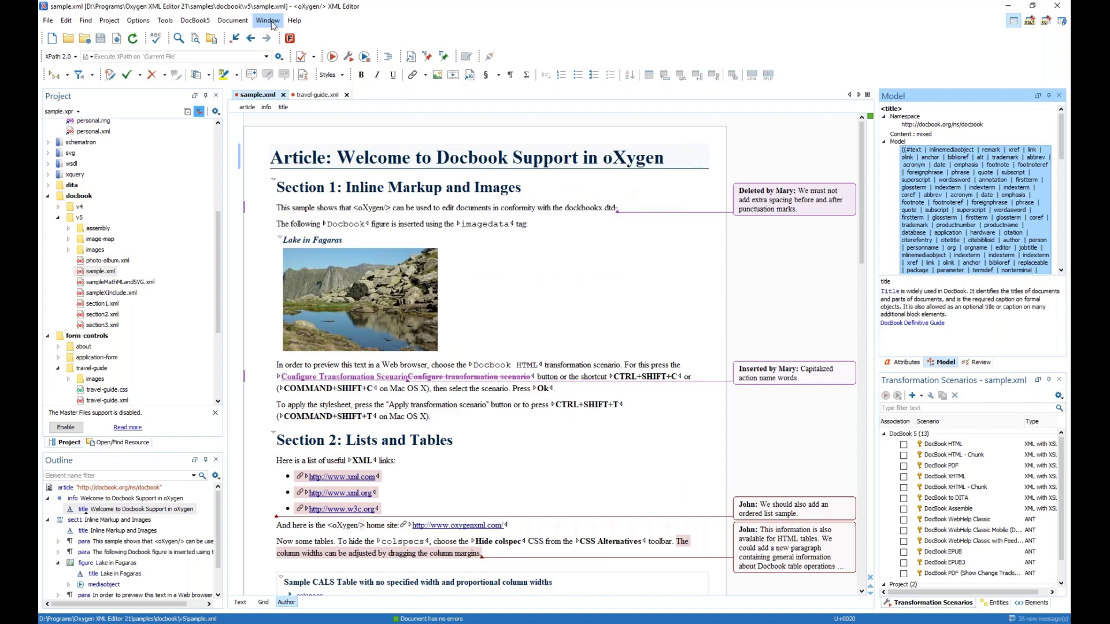
Open the Support Center web page and return to the sample.xml editor.
{"action": "left_click", "coordinate": [294, 21]}
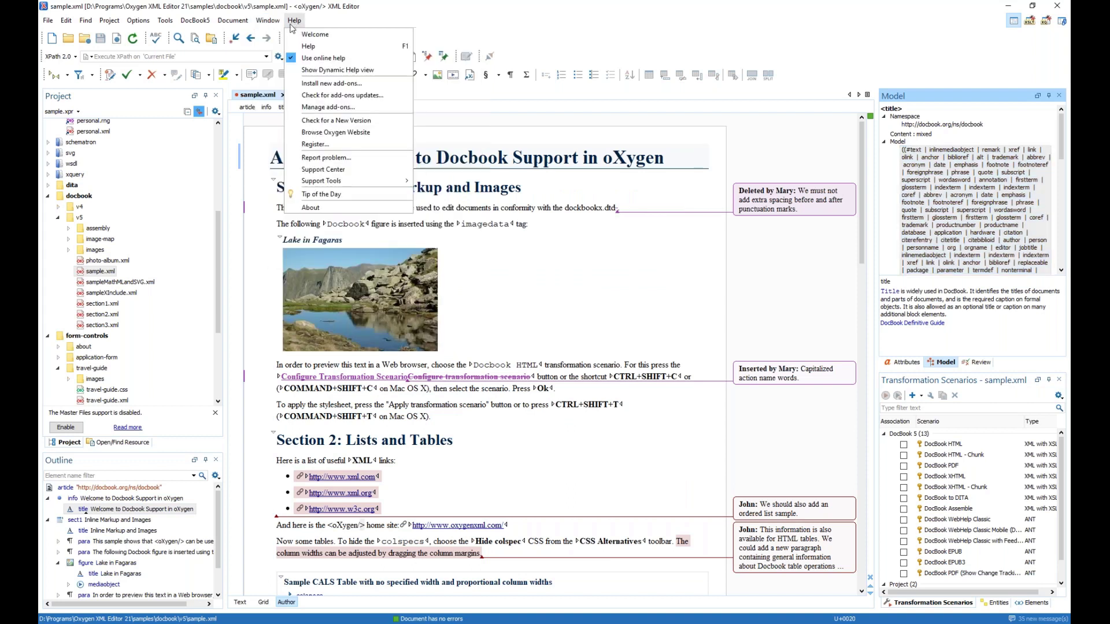
{"action": "left_click", "coordinate": [335, 171]}
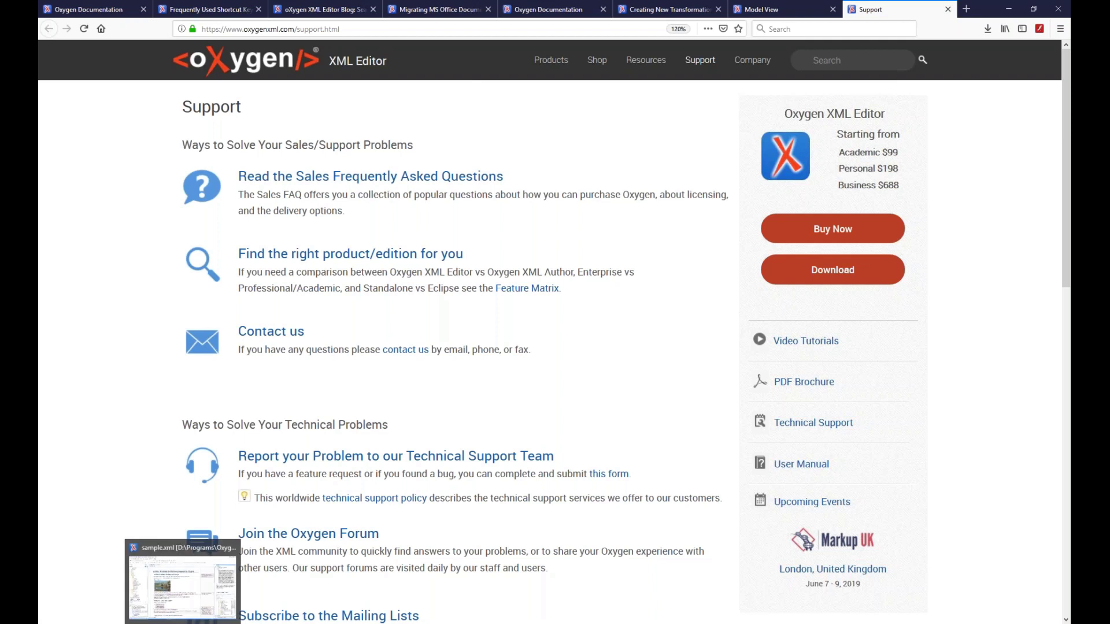
{"action": "key", "text": "alt+Tab"}
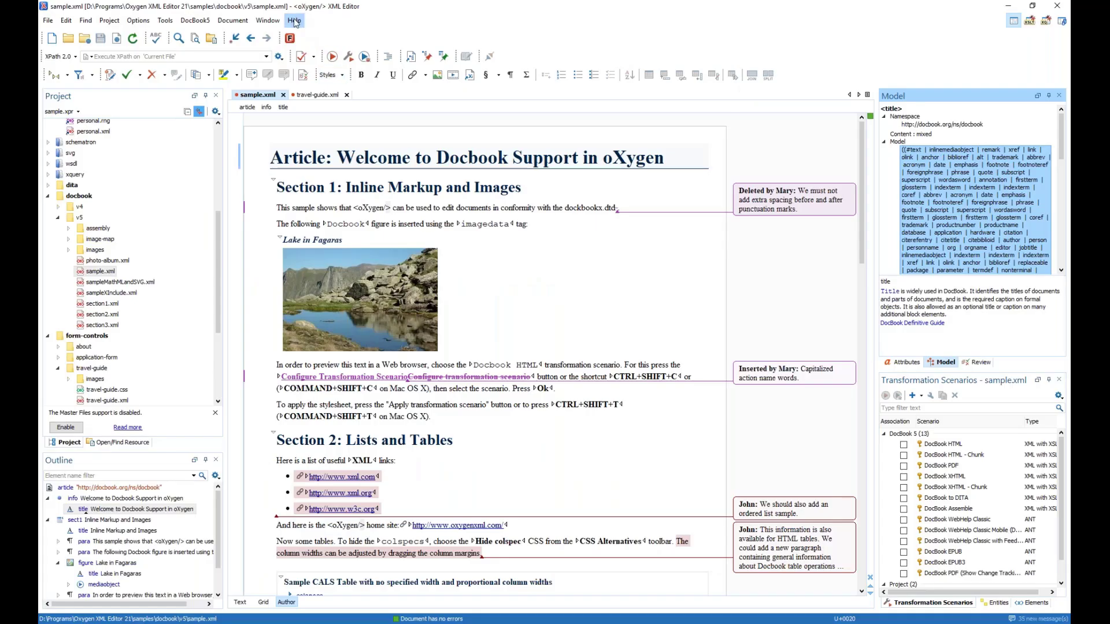
Preview the Randomize XML text content support tool on the current file, compare the original and randomized paragraphs, and cancel the operation.
{"action": "left_click", "coordinate": [295, 21]}
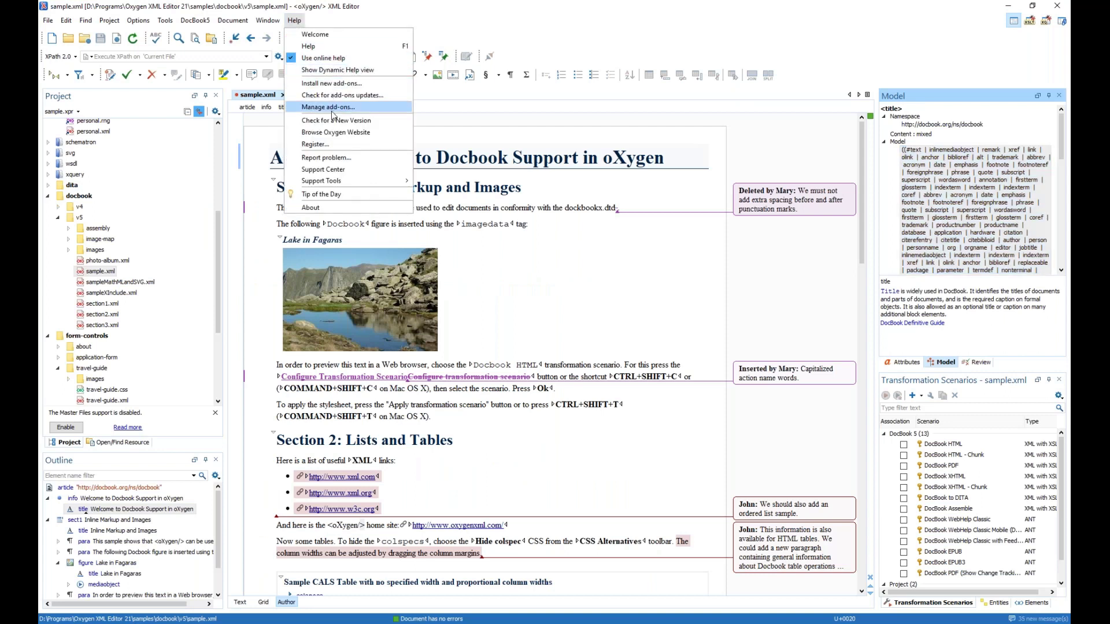
{"action": "mouse_move", "coordinate": [353, 181]}
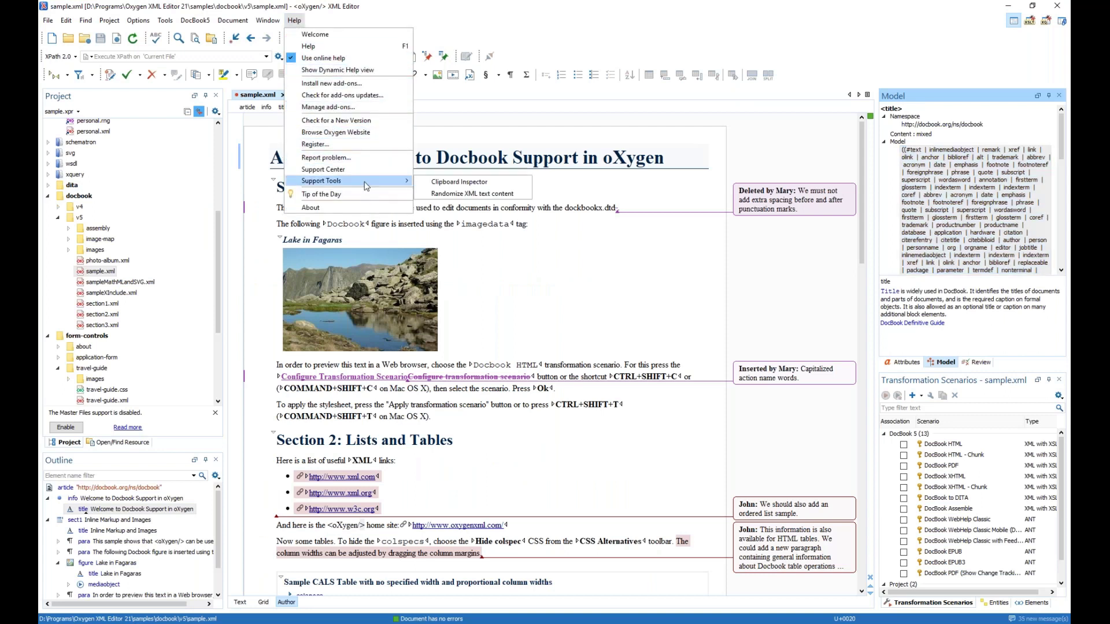
{"action": "left_click", "coordinate": [480, 197]}
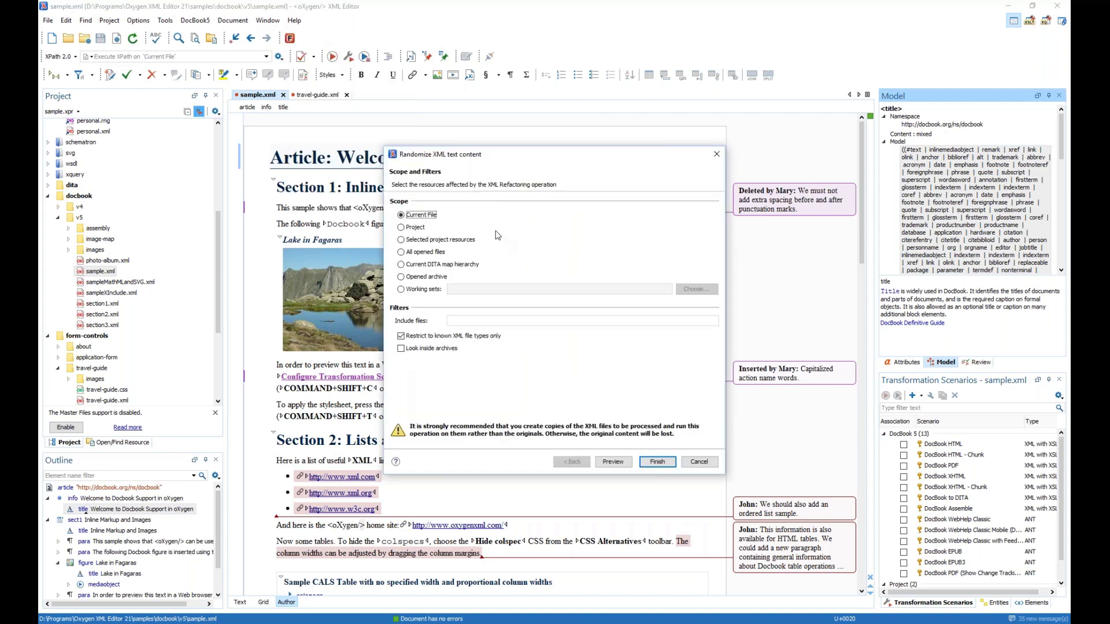
{"action": "left_click", "coordinate": [612, 462]}
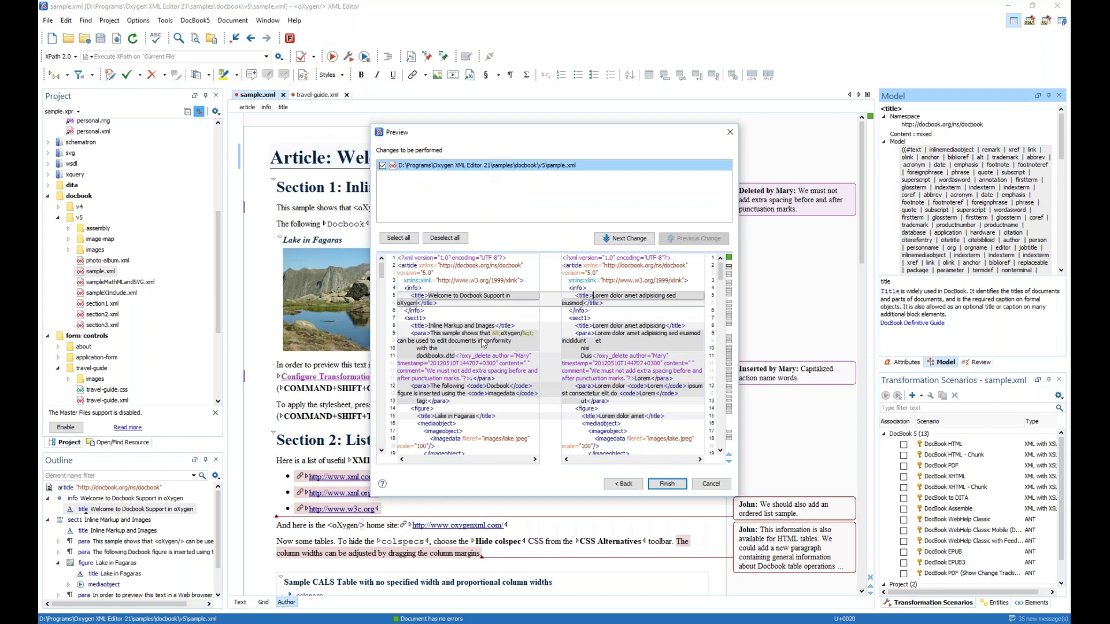
{"action": "left_click", "coordinate": [466, 334]}
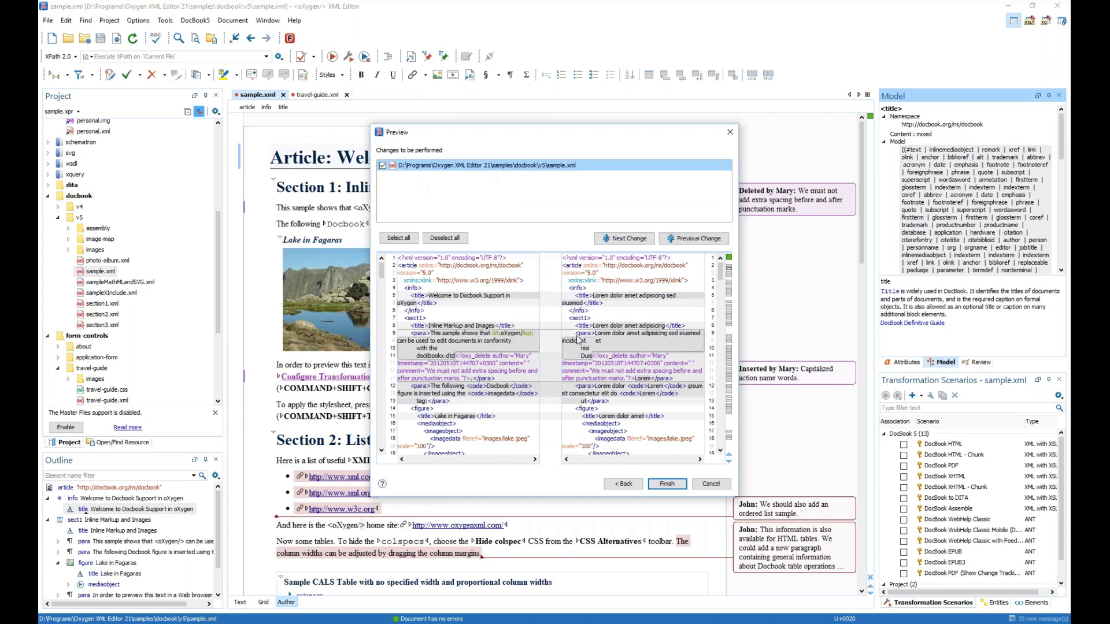
{"action": "triple_click", "coordinate": [622, 335]}
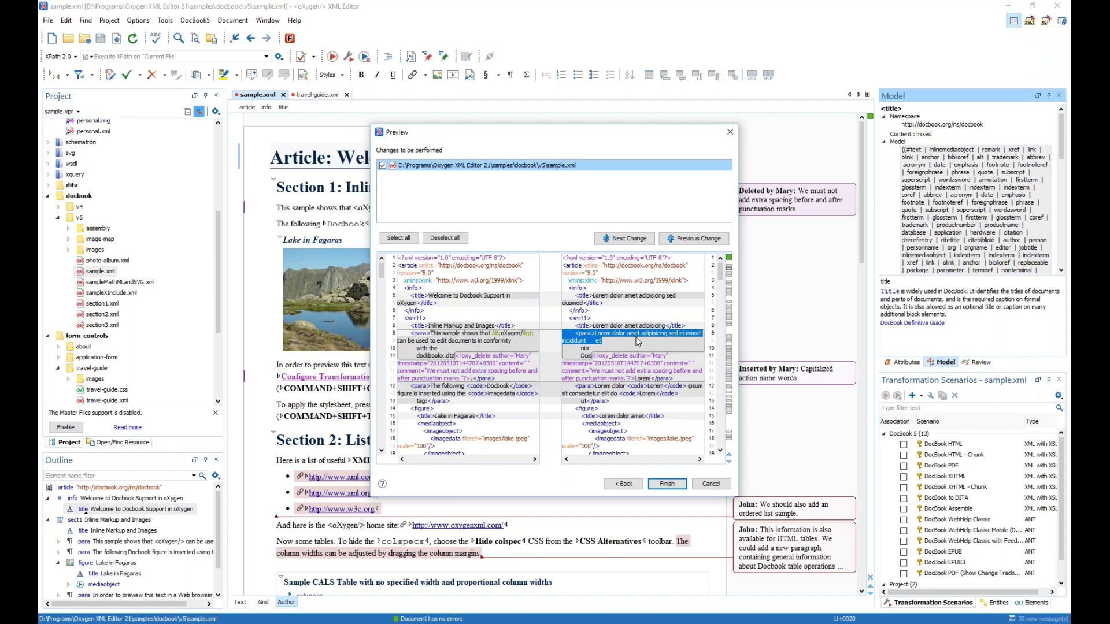
{"action": "left_click", "coordinate": [627, 342]}
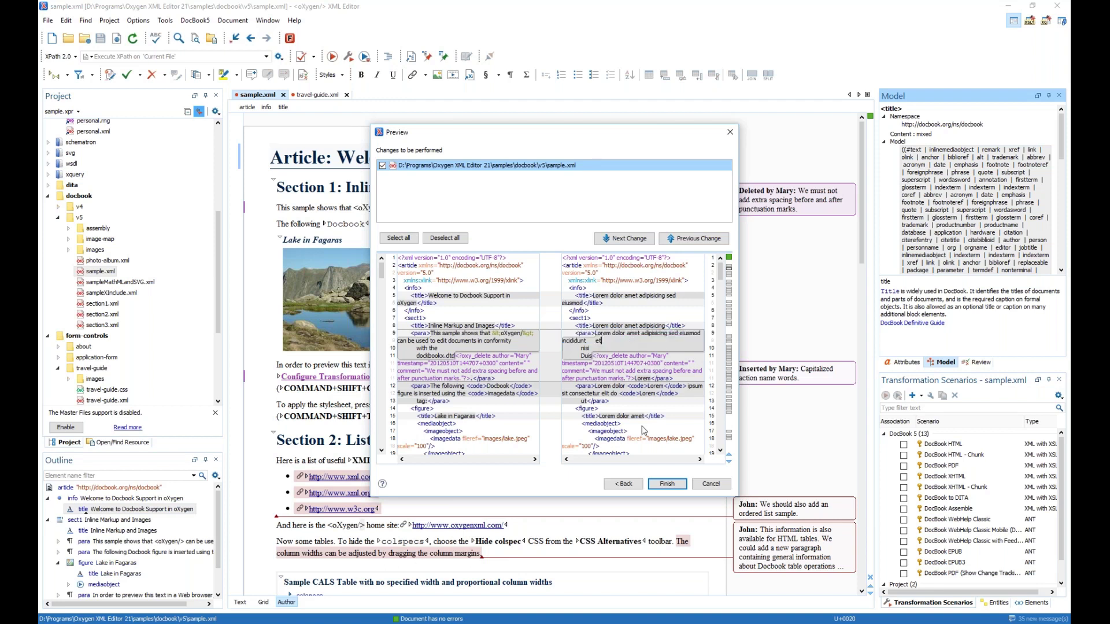
{"action": "left_click", "coordinate": [711, 484]}
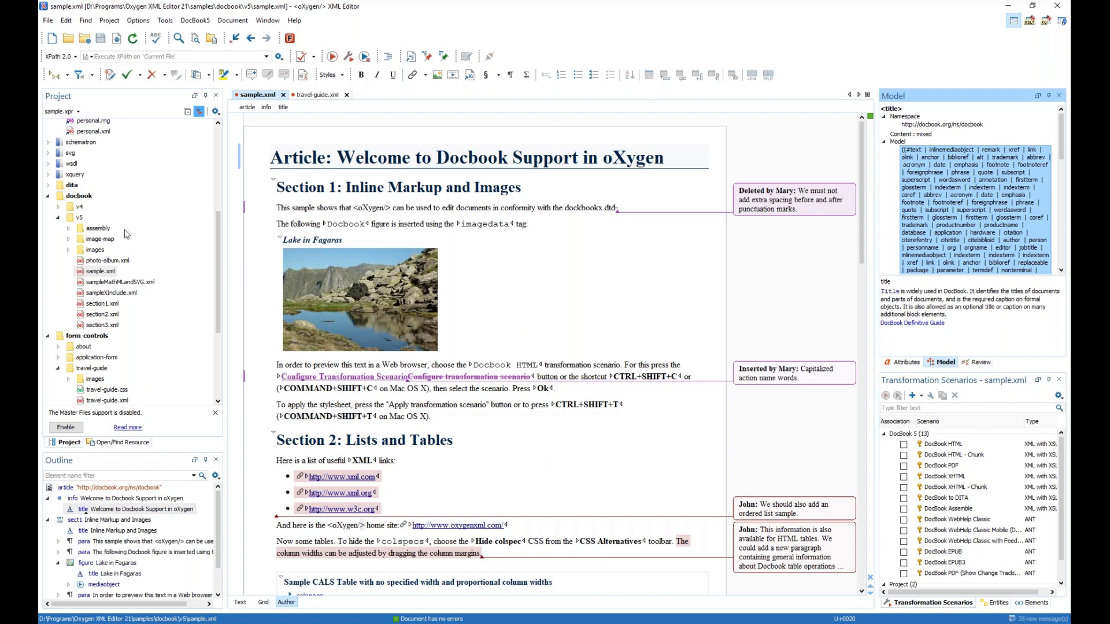
Look over the sample project's files, view the Open/Find Resource view and return to the Project view.
{"action": "scroll", "coordinate": [128, 229], "scroll_direction": "up", "scroll_amount": 3}
{"action": "scroll", "coordinate": [128, 228], "scroll_direction": "up", "scroll_amount": 5}
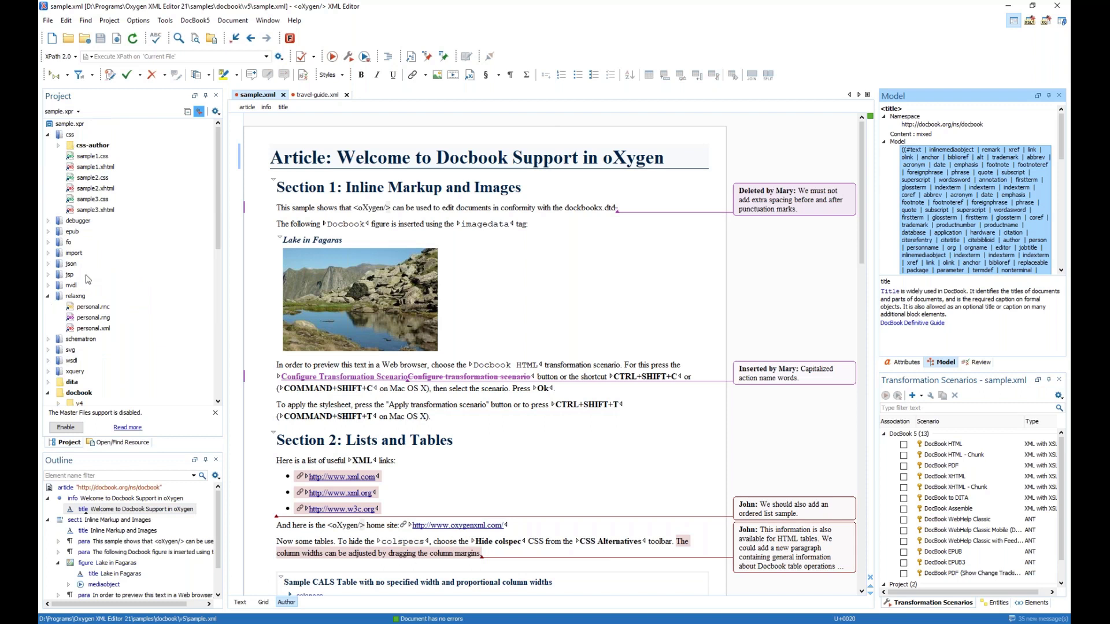
{"action": "left_click", "coordinate": [113, 444]}
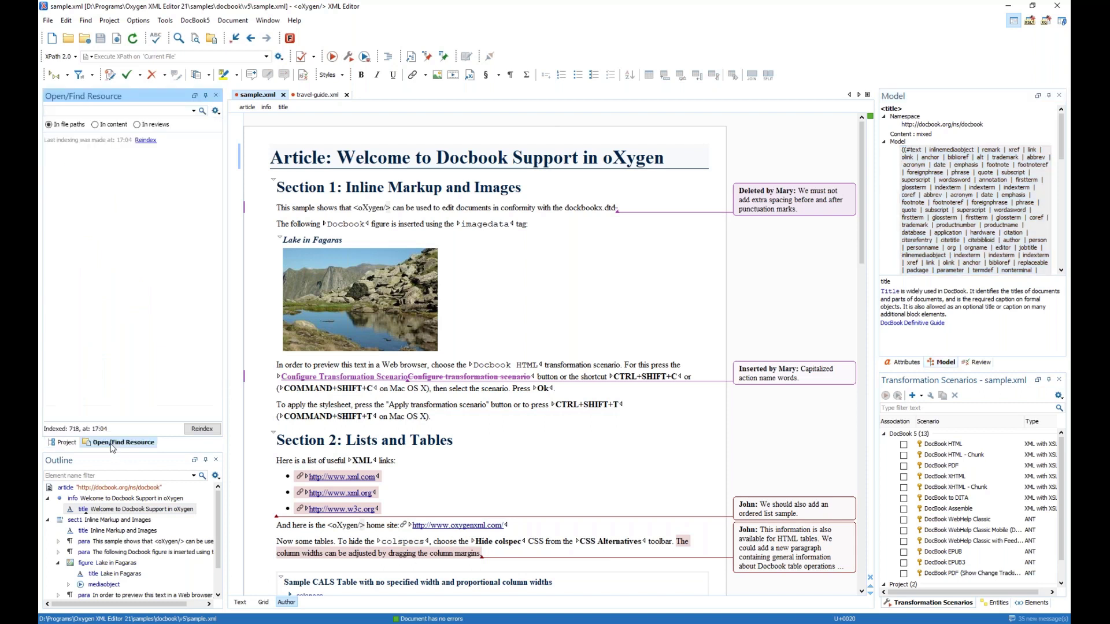
{"action": "left_click", "coordinate": [64, 444]}
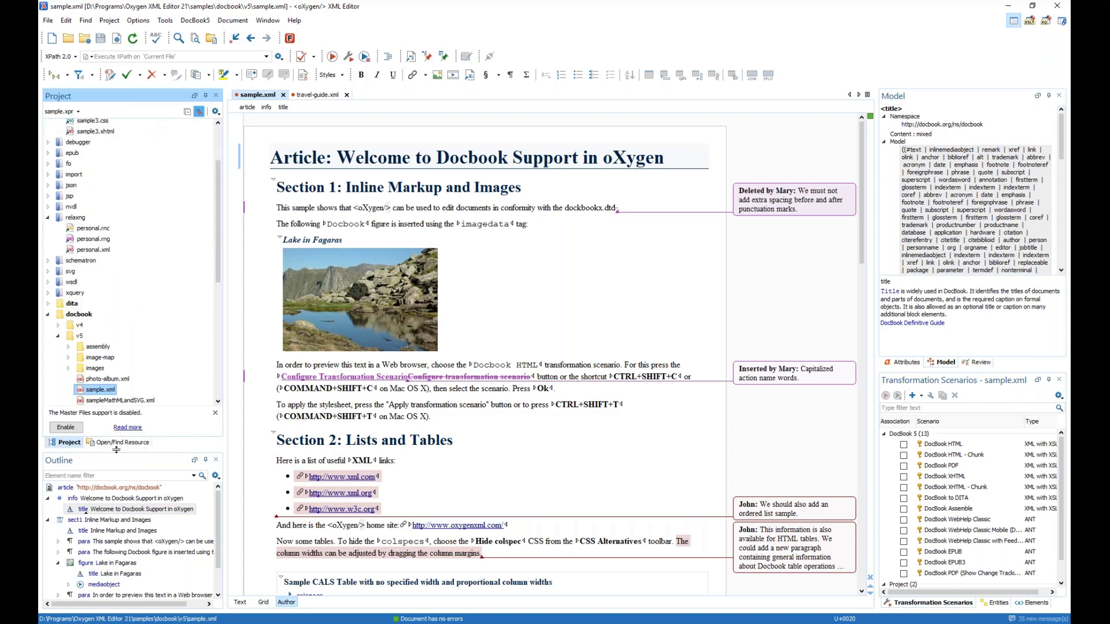
Enlarge the Outline view, select and expand Section 1's first paragraph there, and show its available editing actions.
{"action": "left_click_drag", "start_coordinate": [116, 451], "coordinate": [117, 411]}
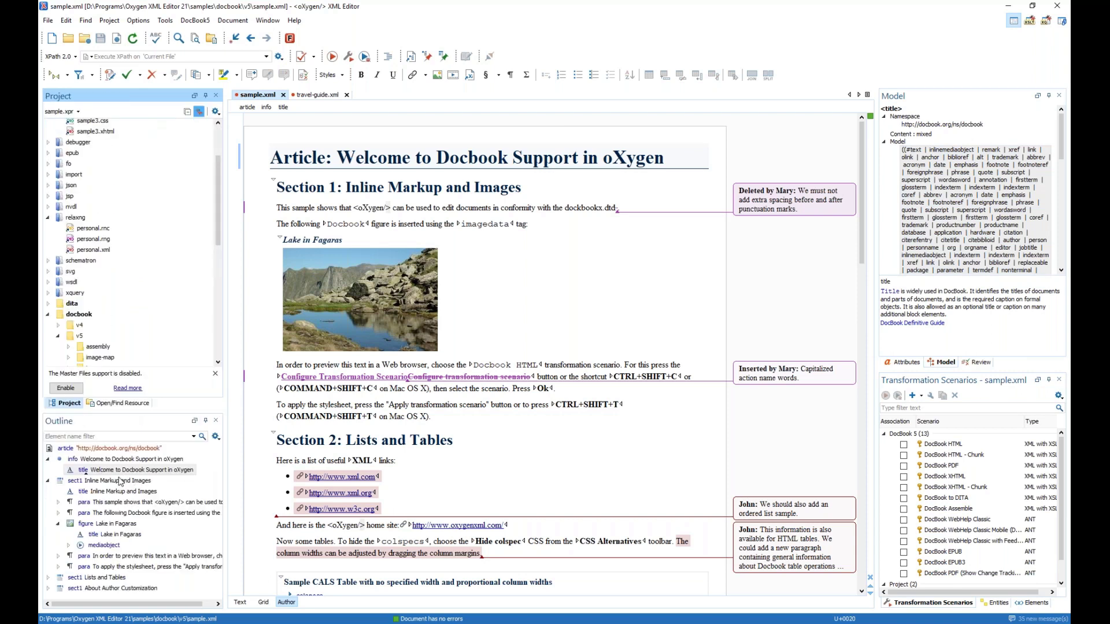
{"action": "left_click", "coordinate": [87, 503]}
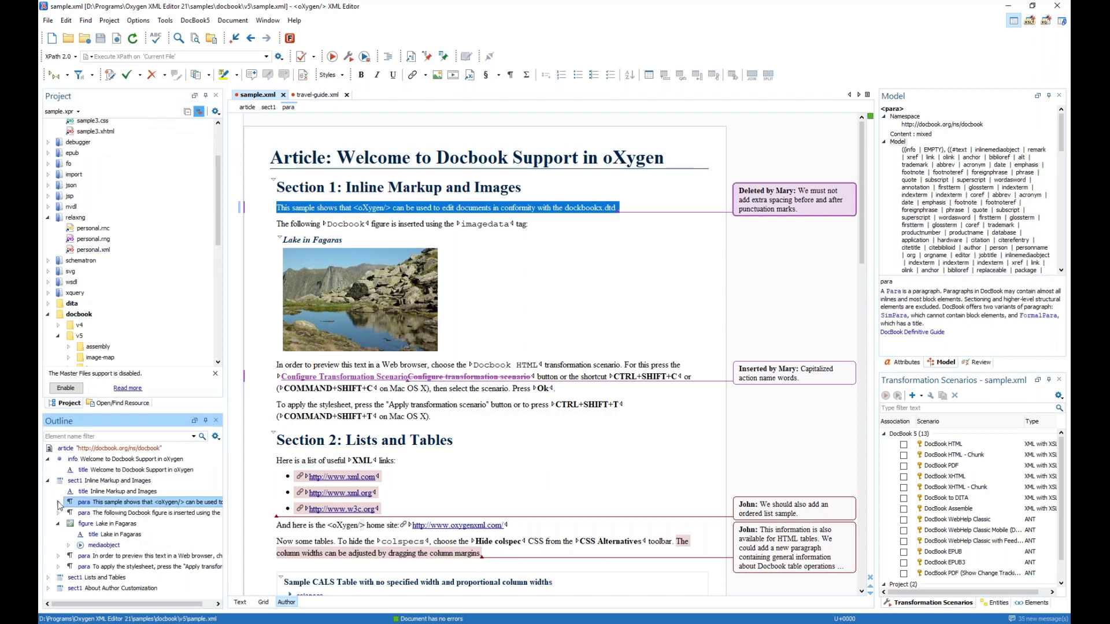
{"action": "left_click", "coordinate": [59, 502]}
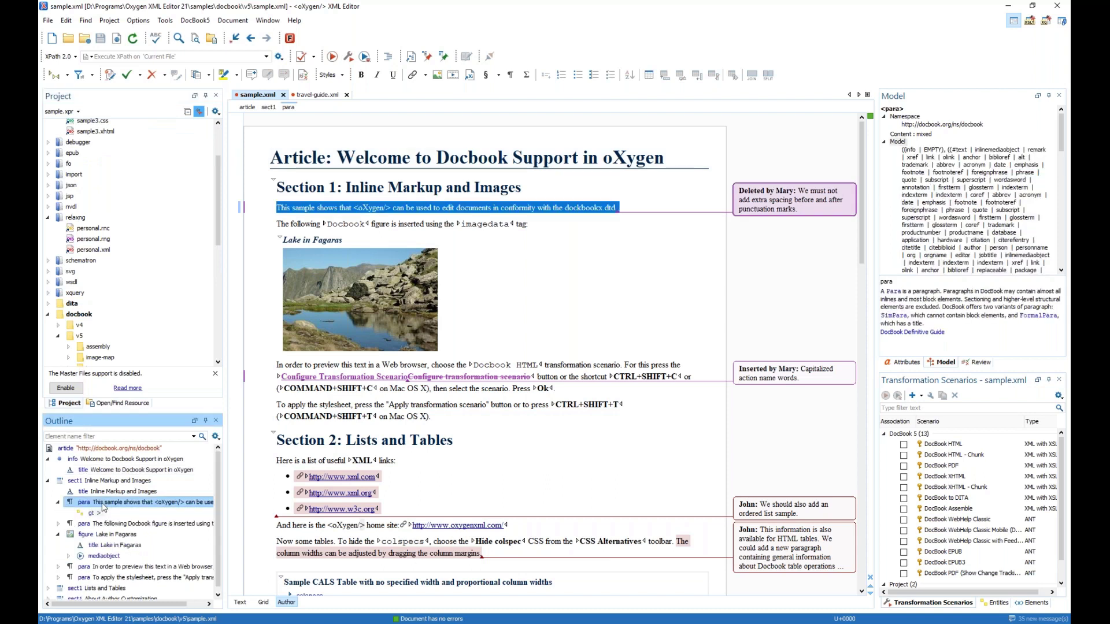
{"action": "right_click", "coordinate": [103, 506]}
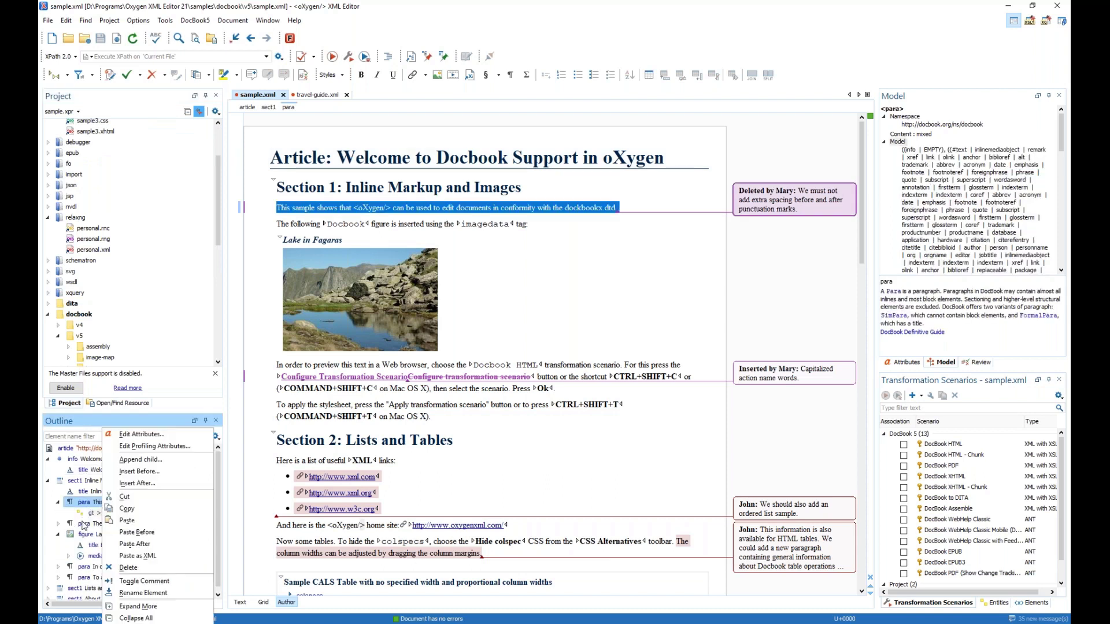
Try moving Section 1's second paragraph above the first one in the Outline view, and undo the move.
{"action": "left_click", "coordinate": [114, 527]}
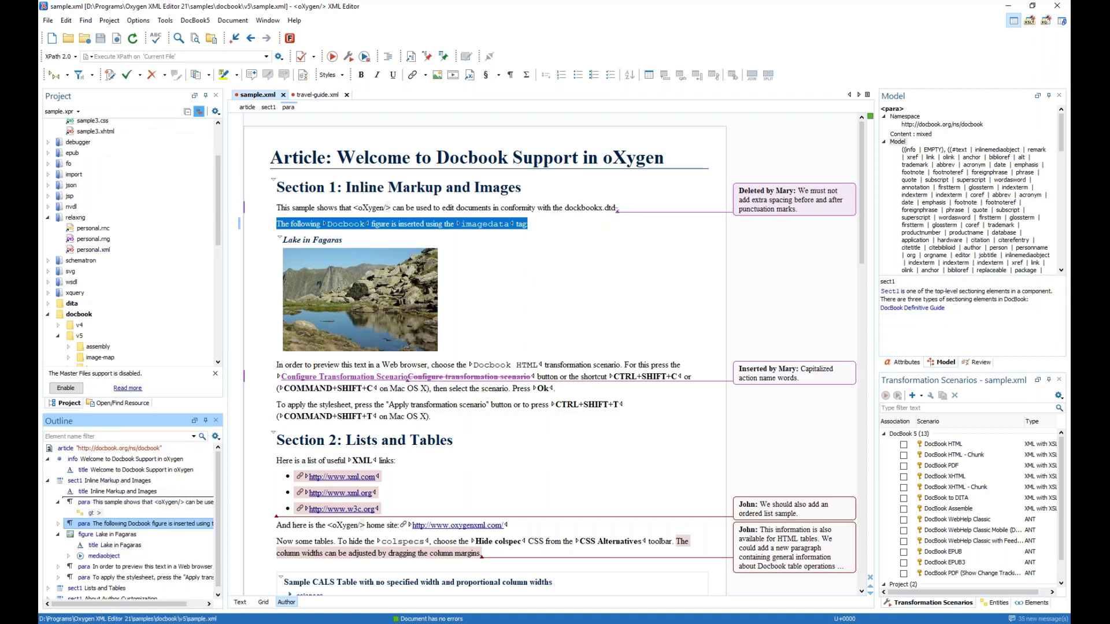
{"action": "left_click_drag", "start_coordinate": [134, 500], "coordinate": [135, 501]}
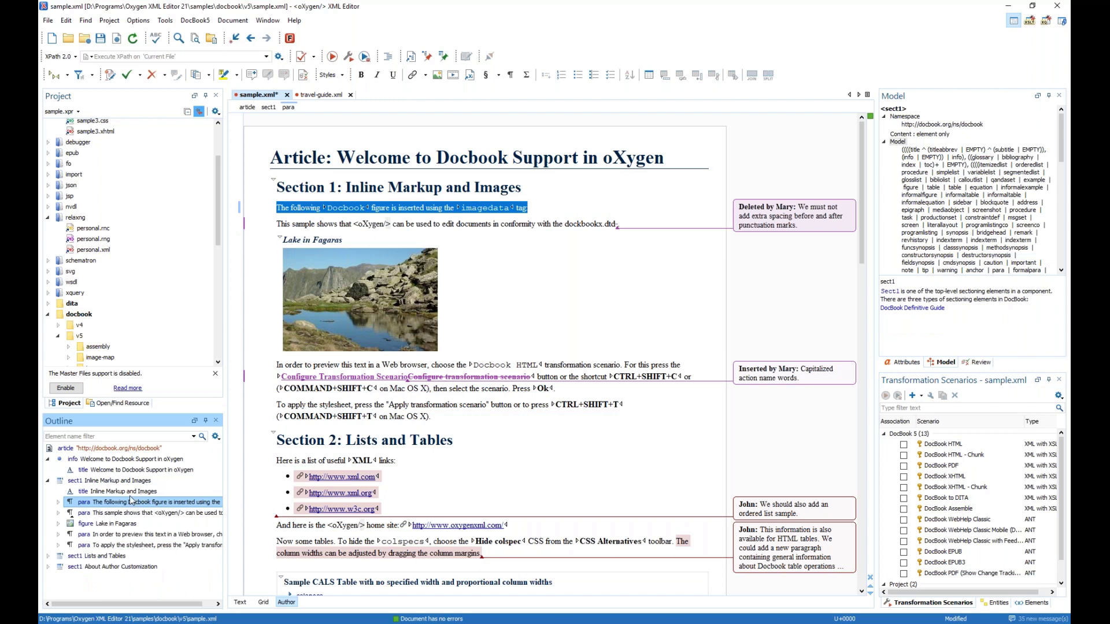
{"action": "key", "text": "ctrl+z"}
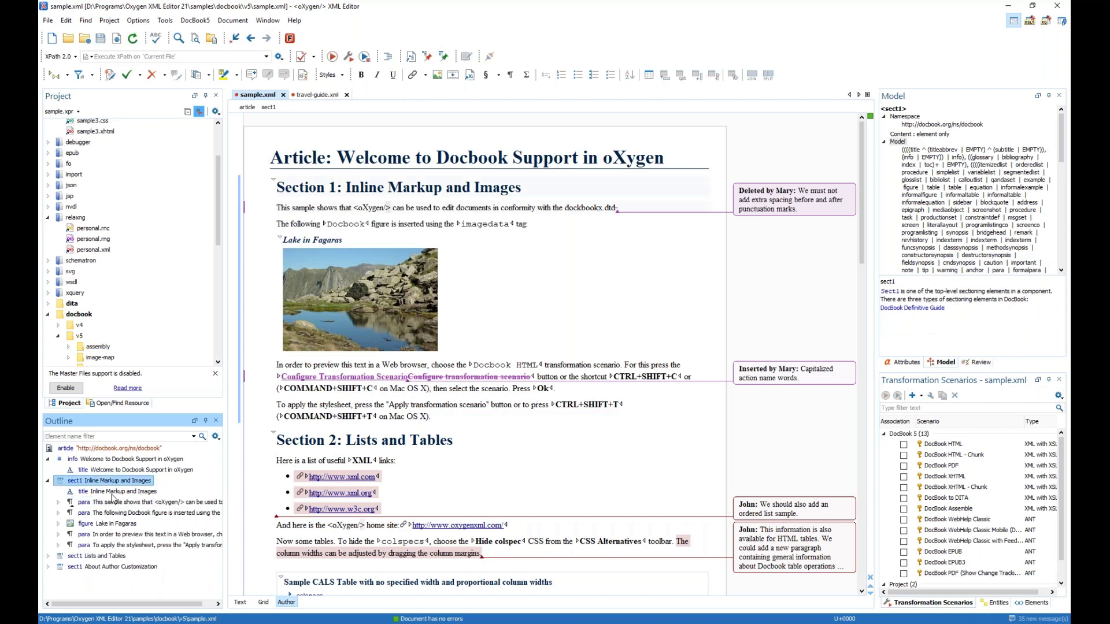
Select Section 1's first paragraph in the Outline view, expand the second paragraph and select its Docbook code element.
{"action": "key", "text": "Down"}
{"action": "key", "text": "Down"}
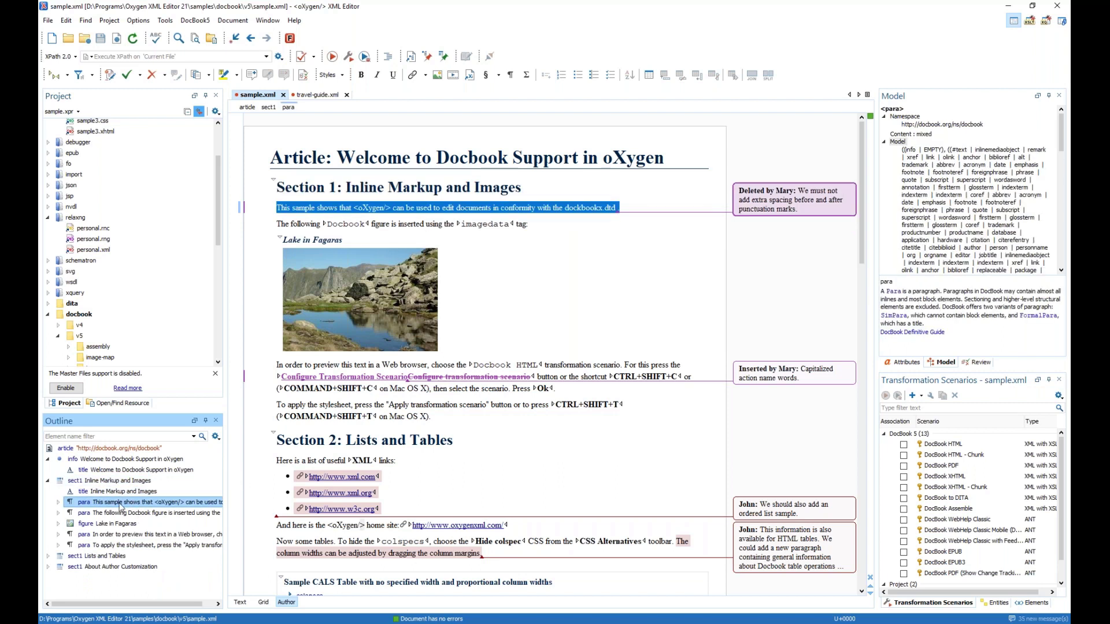
{"action": "left_click", "coordinate": [59, 513]}
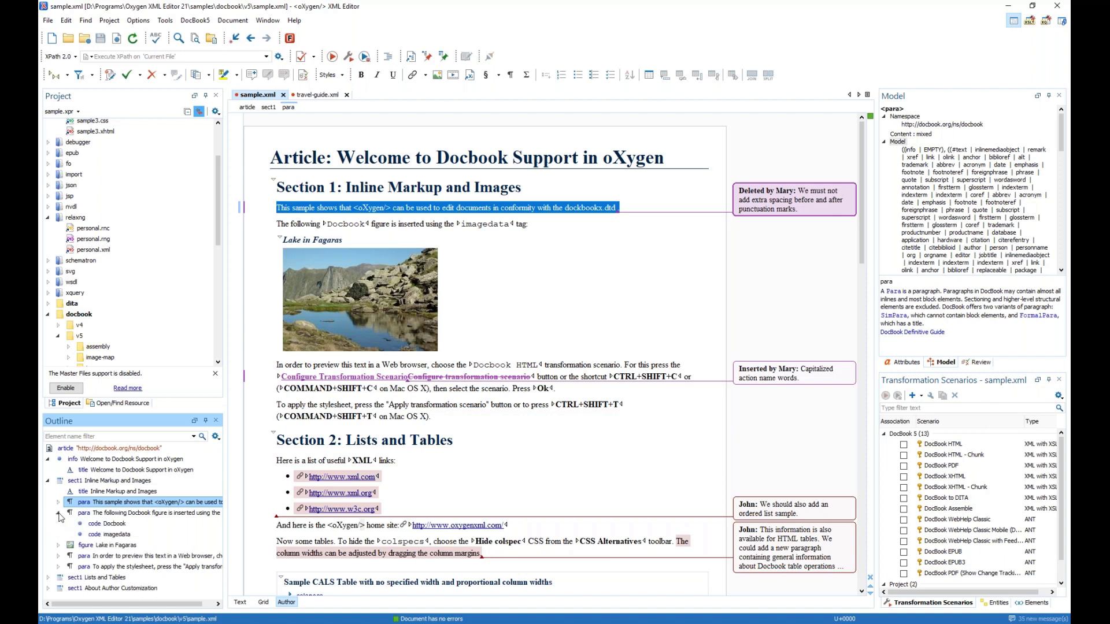
{"action": "left_click", "coordinate": [108, 524]}
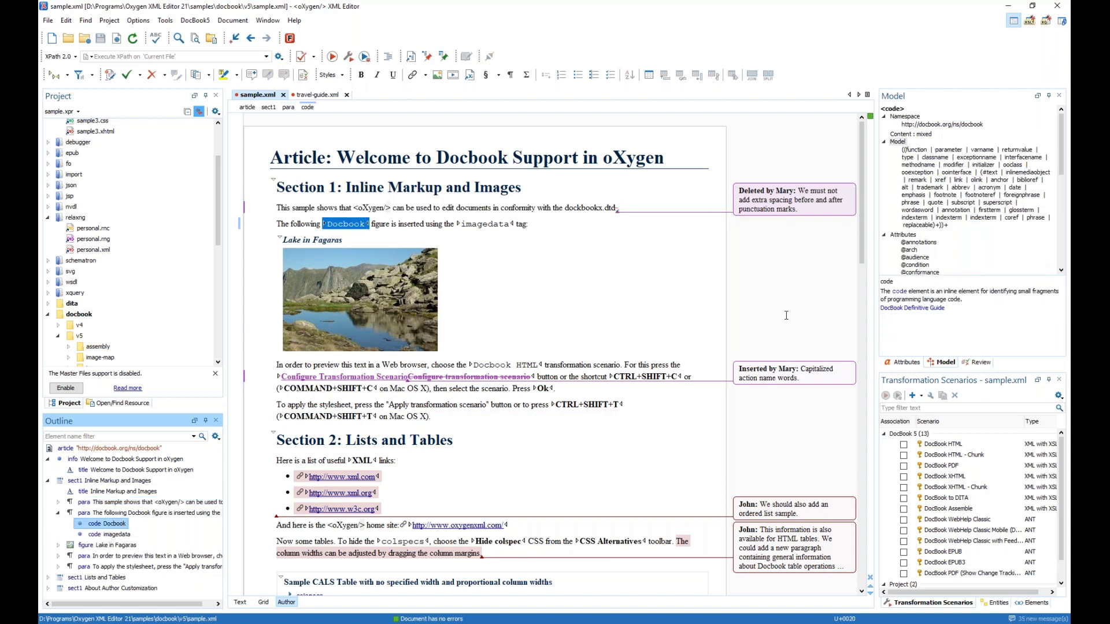
Set the os attribute of the "Inline Markup and Images" section title to windows.
{"action": "left_click", "coordinate": [910, 363]}
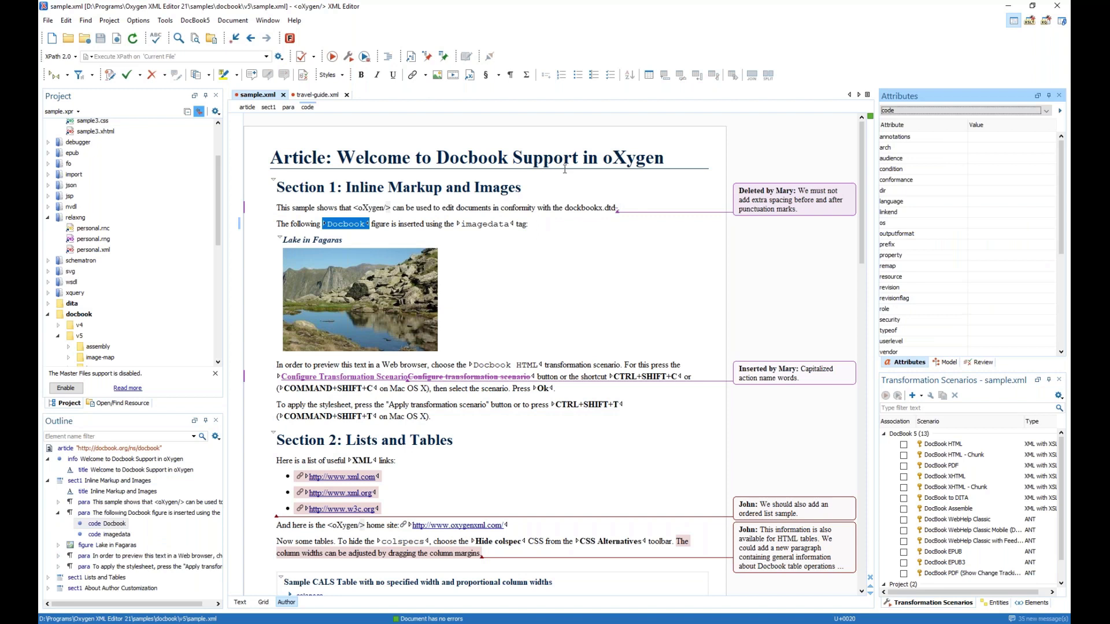
{"action": "left_click", "coordinate": [511, 185]}
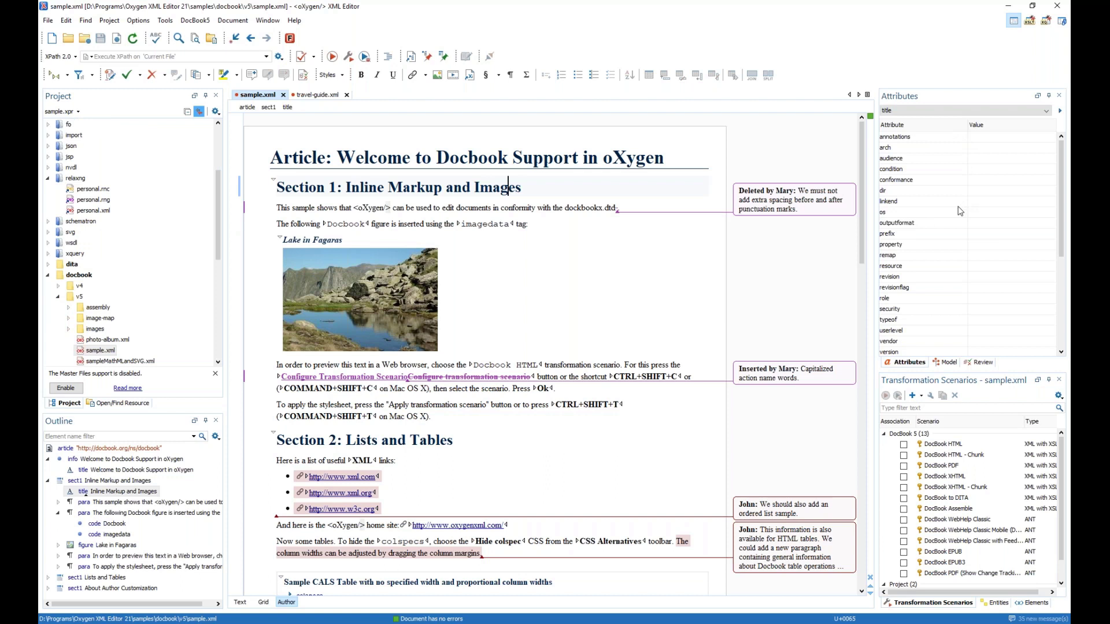
{"action": "left_click", "coordinate": [997, 213]}
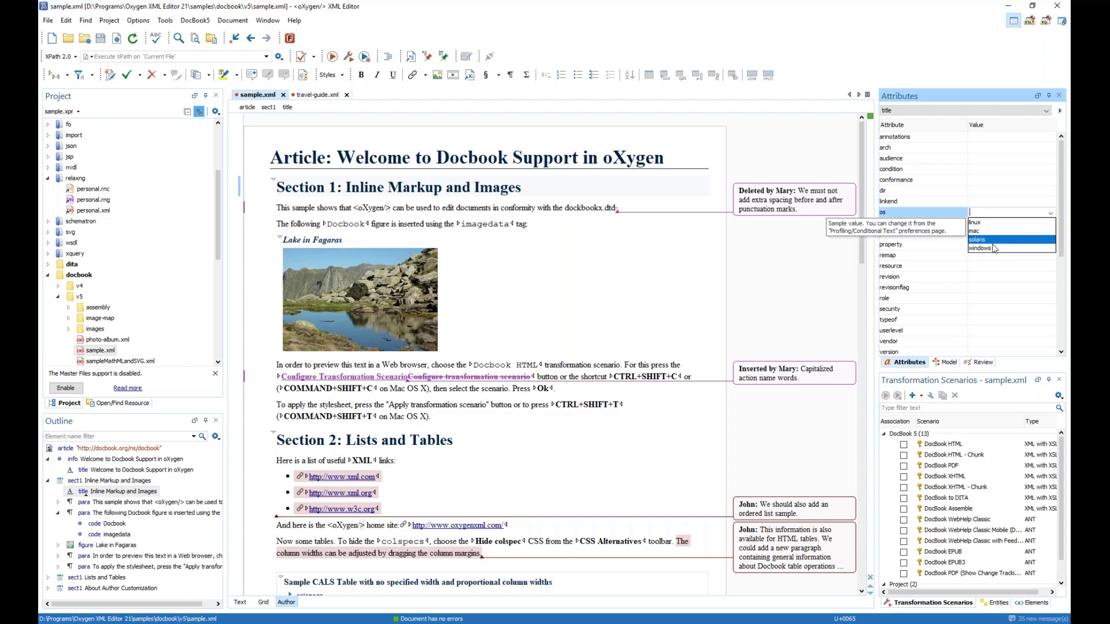
{"action": "left_click", "coordinate": [991, 250]}
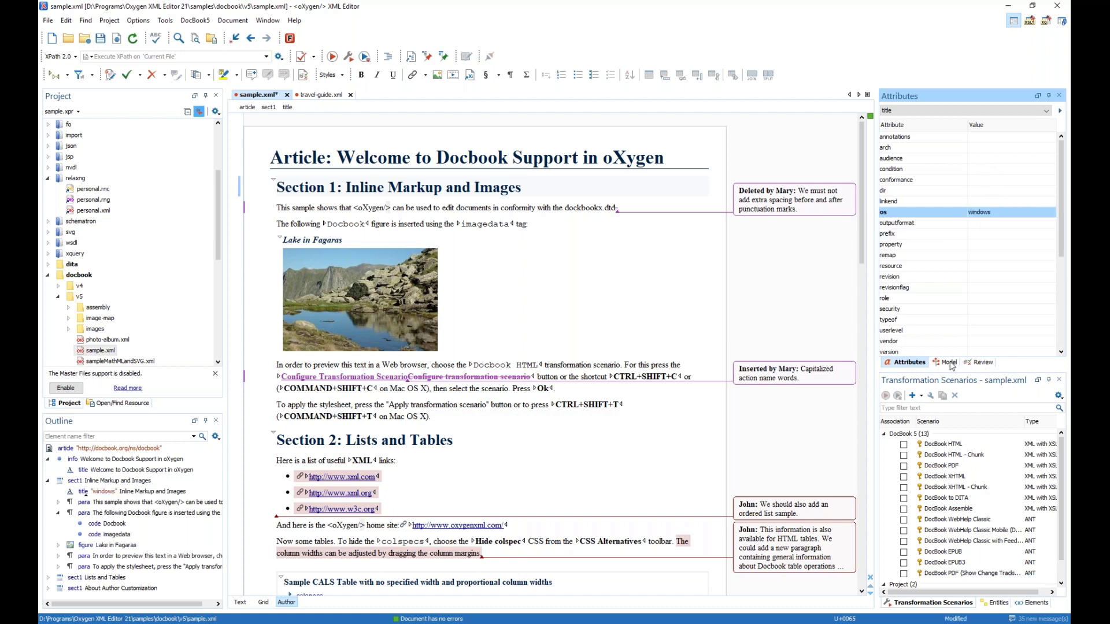
Show the Model view for the title element, read its DocBook Definitive Guide page in the browser and return to sample.xml.
{"action": "left_click", "coordinate": [949, 363]}
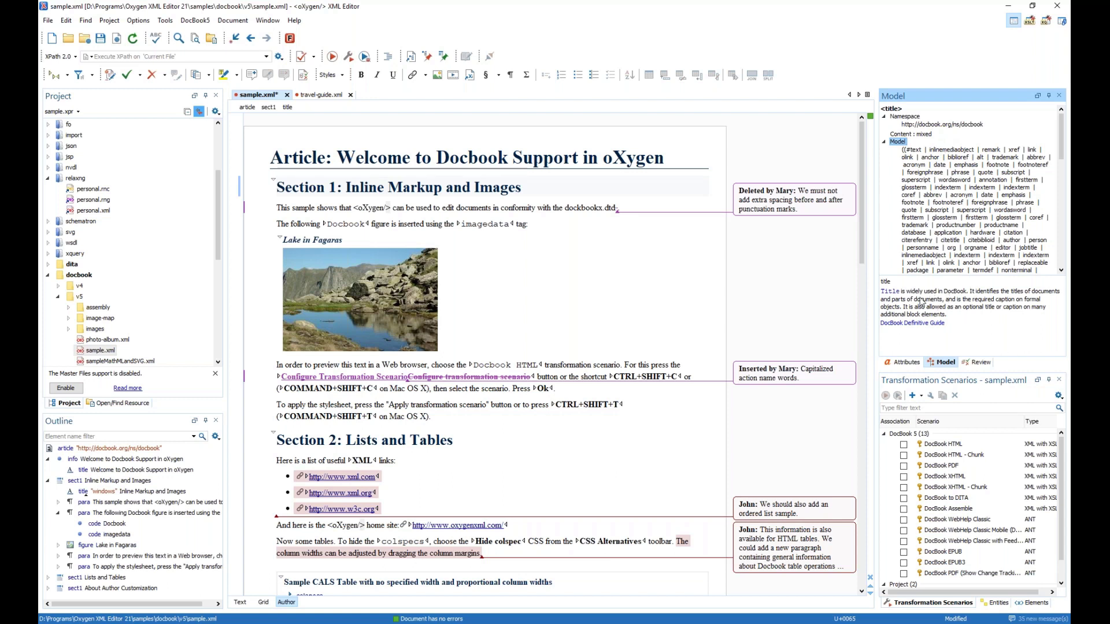
{"action": "left_click", "coordinate": [904, 326]}
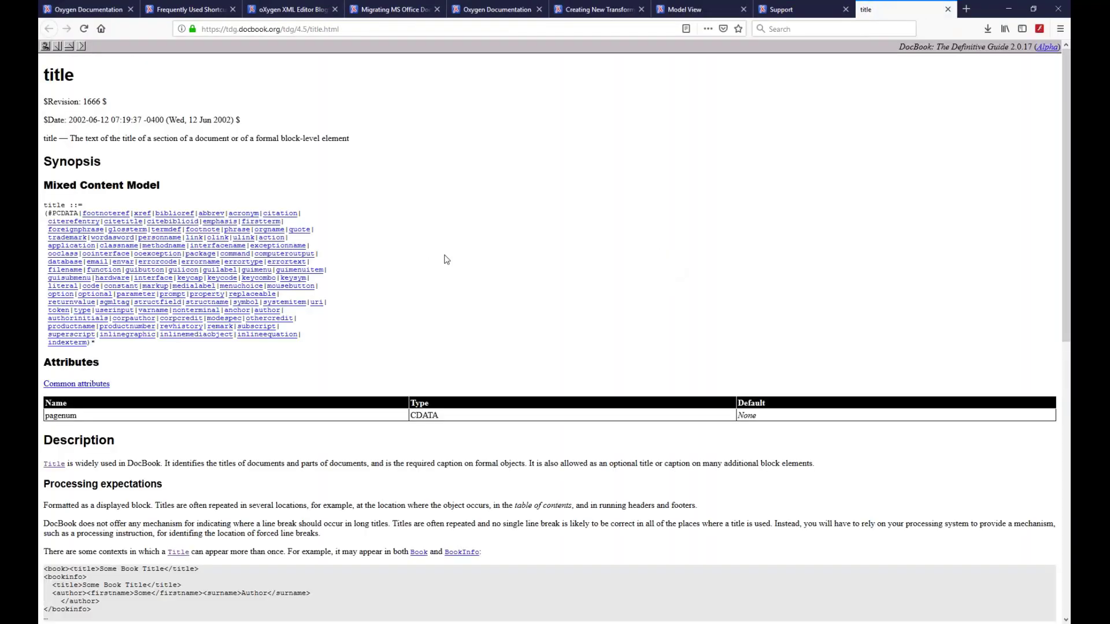
{"action": "scroll", "coordinate": [447, 260], "scroll_direction": "down", "scroll_amount": 4}
{"action": "scroll", "coordinate": [618, 191], "scroll_direction": "up", "scroll_amount": 4}
{"action": "key", "text": "alt+Tab"}
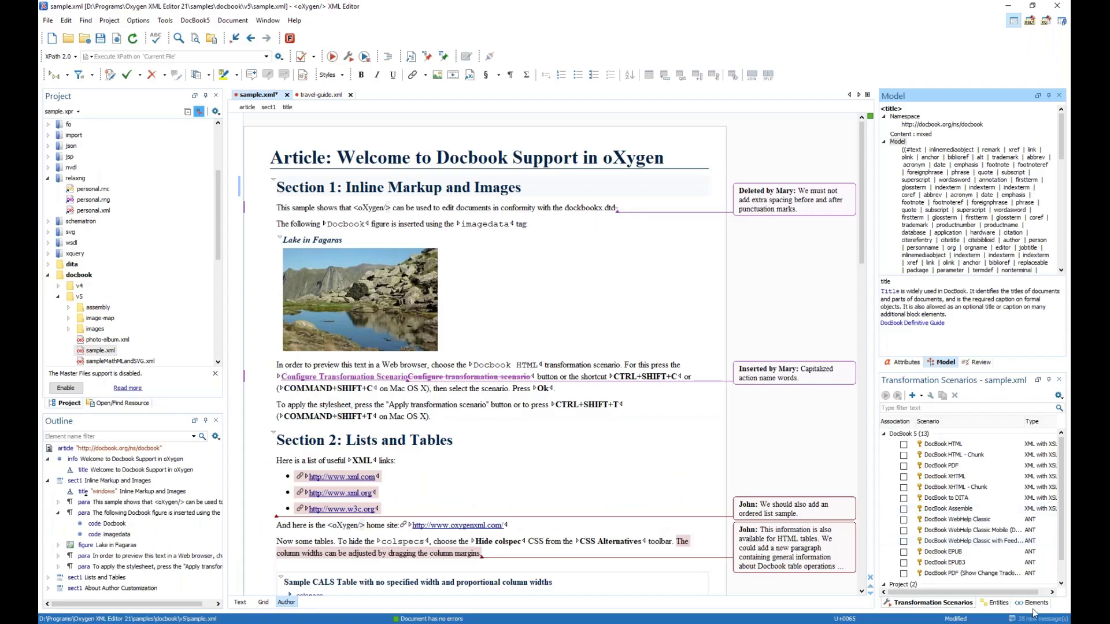
Examine the Elements view and the Entities view, and return to the Transformation Scenarios view.
{"action": "left_click", "coordinate": [1034, 604]}
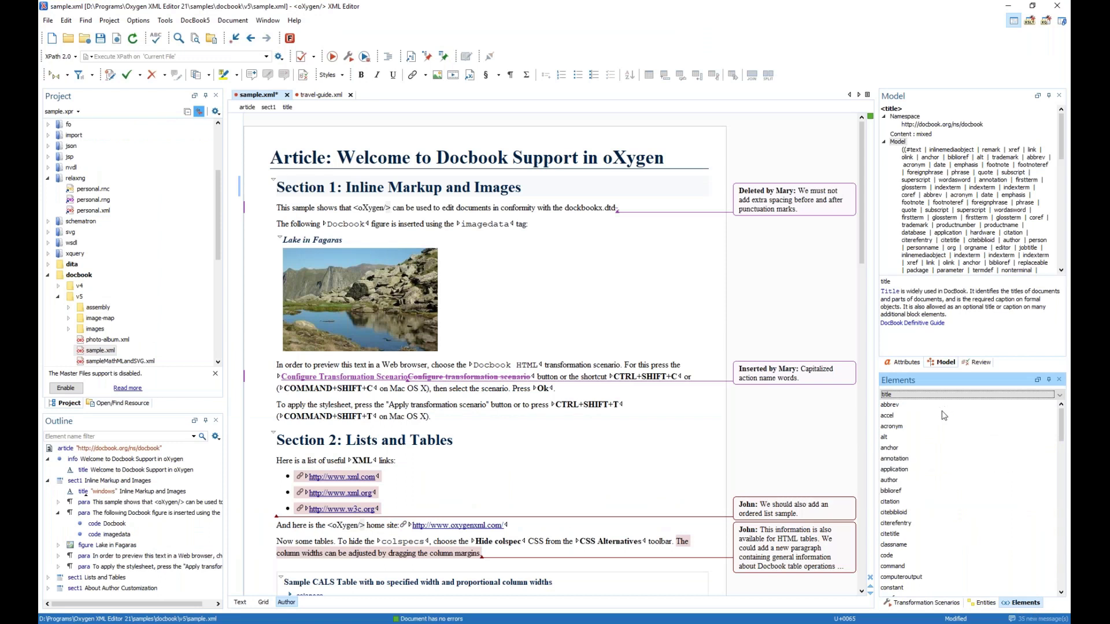
{"action": "left_click", "coordinate": [983, 604]}
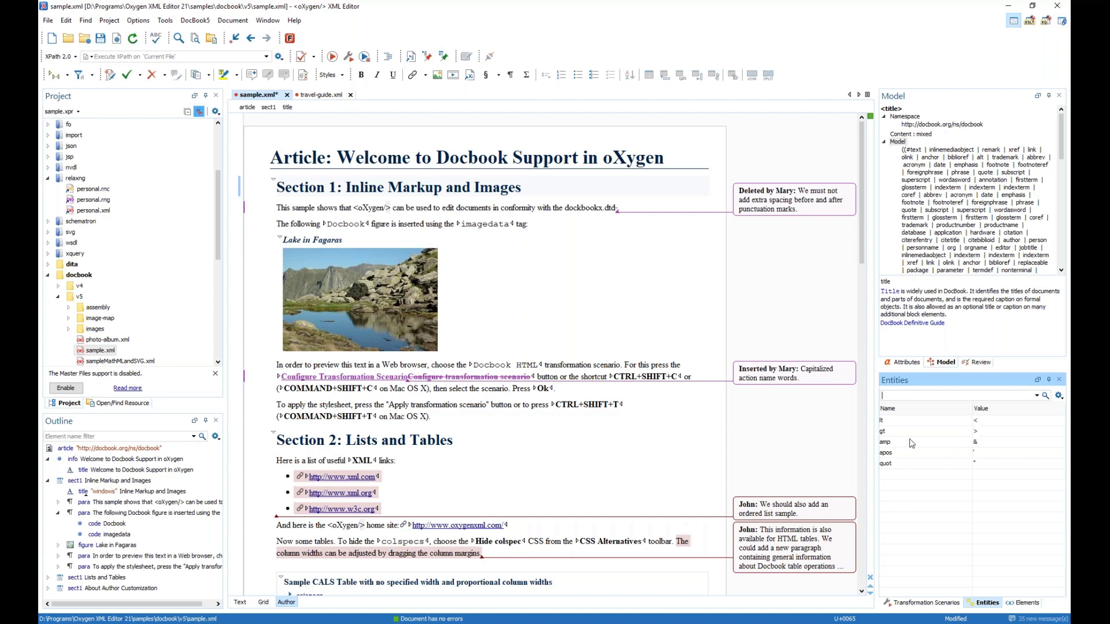
{"action": "left_click", "coordinate": [922, 603]}
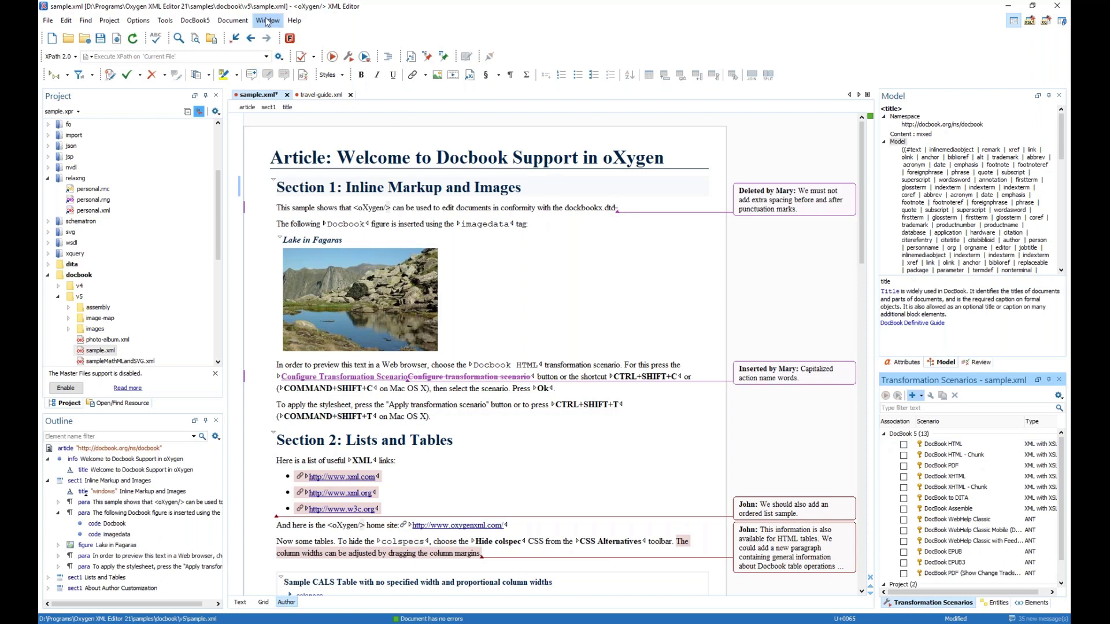
Show the Review view, close it and restore it from the list of available views.
{"action": "left_click", "coordinate": [980, 362]}
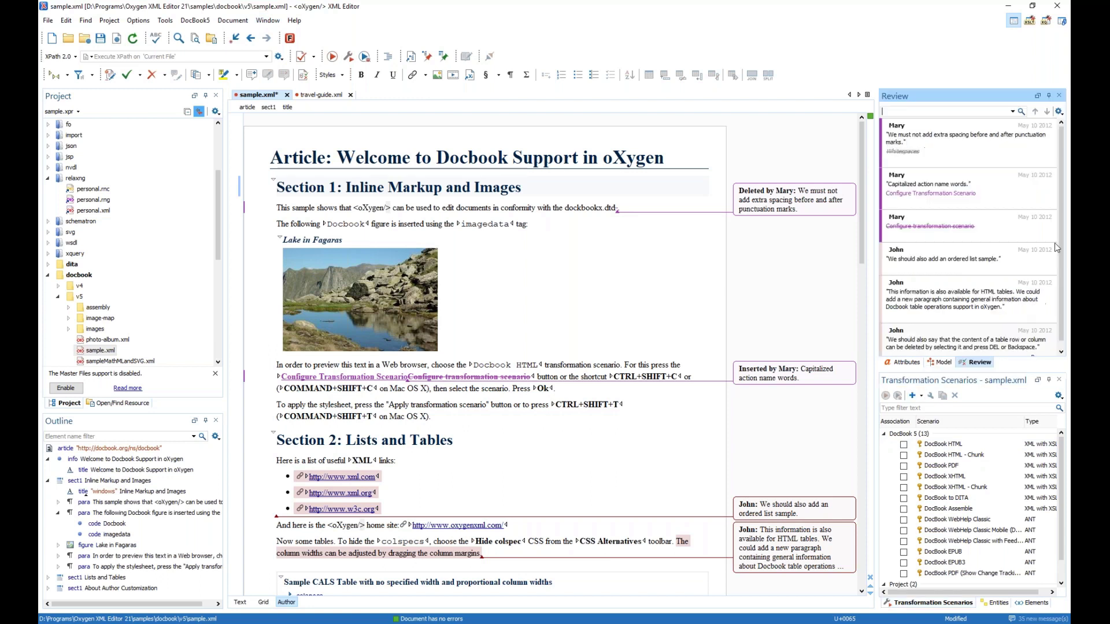
{"action": "left_click", "coordinate": [1058, 97]}
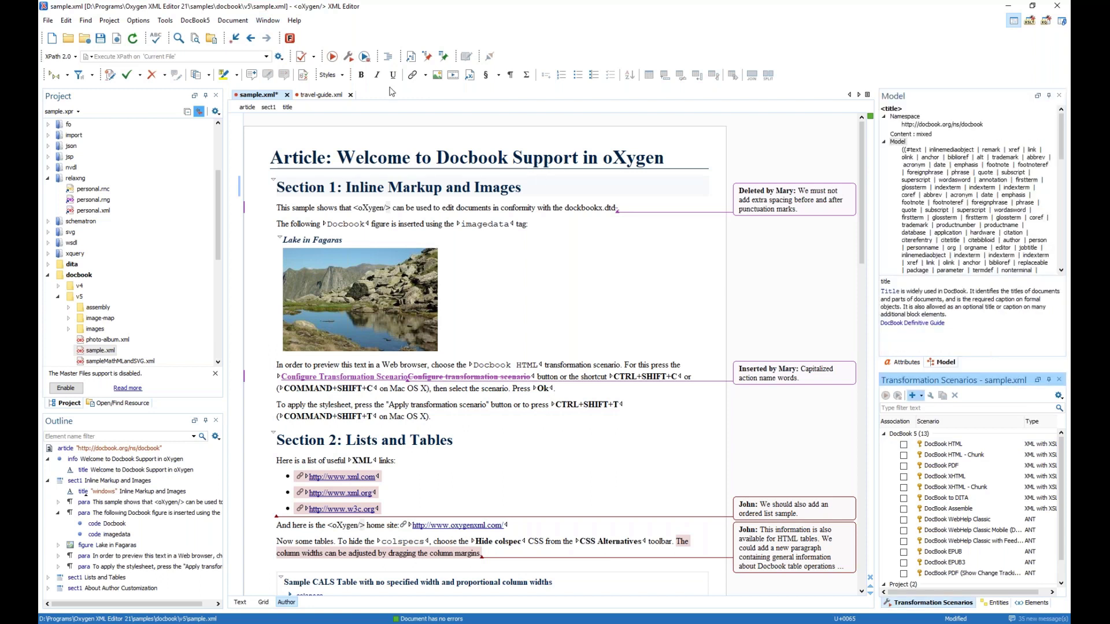
{"action": "left_click", "coordinate": [270, 22]}
{"action": "mouse_move", "coordinate": [291, 47]}
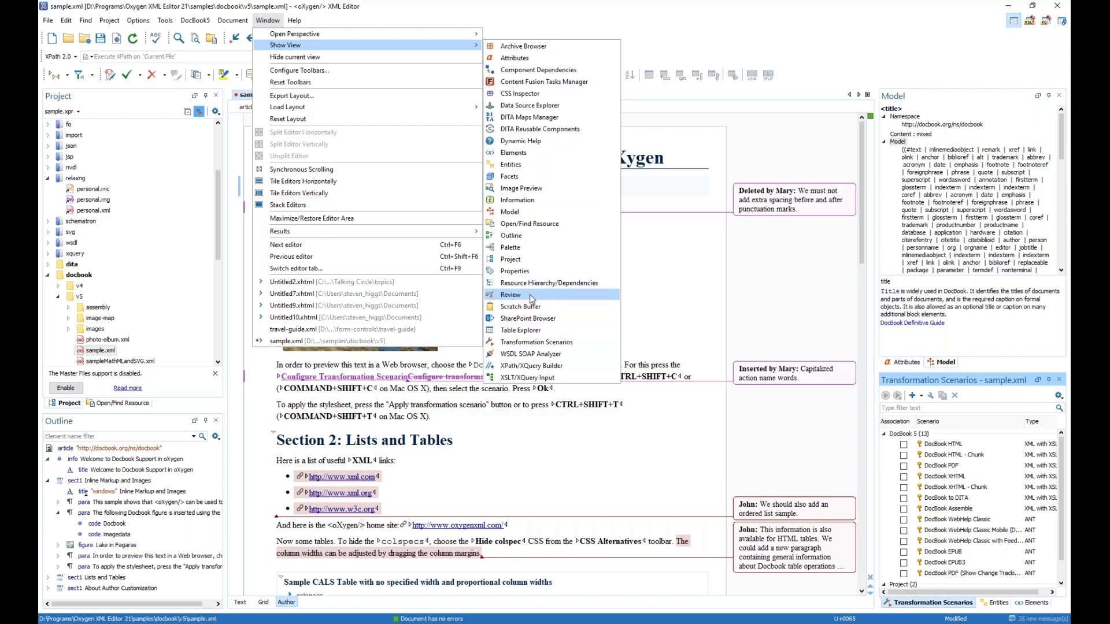
{"action": "left_click", "coordinate": [512, 295]}
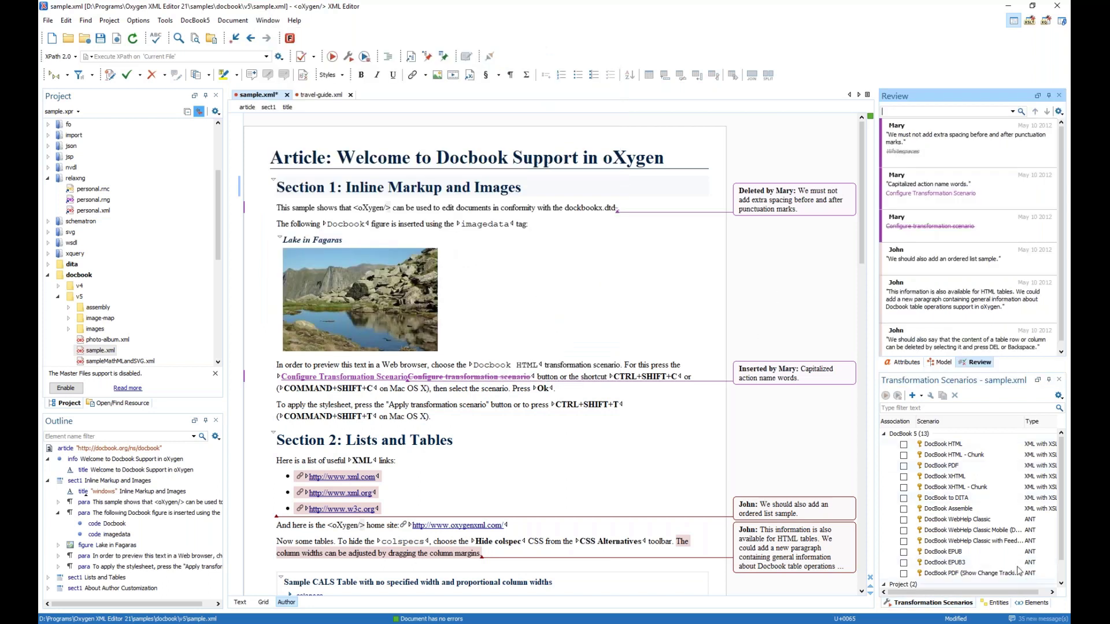
Auto-hide the view group containing Model and pin it back, and move the group above the editor area.
{"action": "mouse_move", "coordinate": [961, 170]}
{"action": "left_click", "coordinate": [1050, 97]}
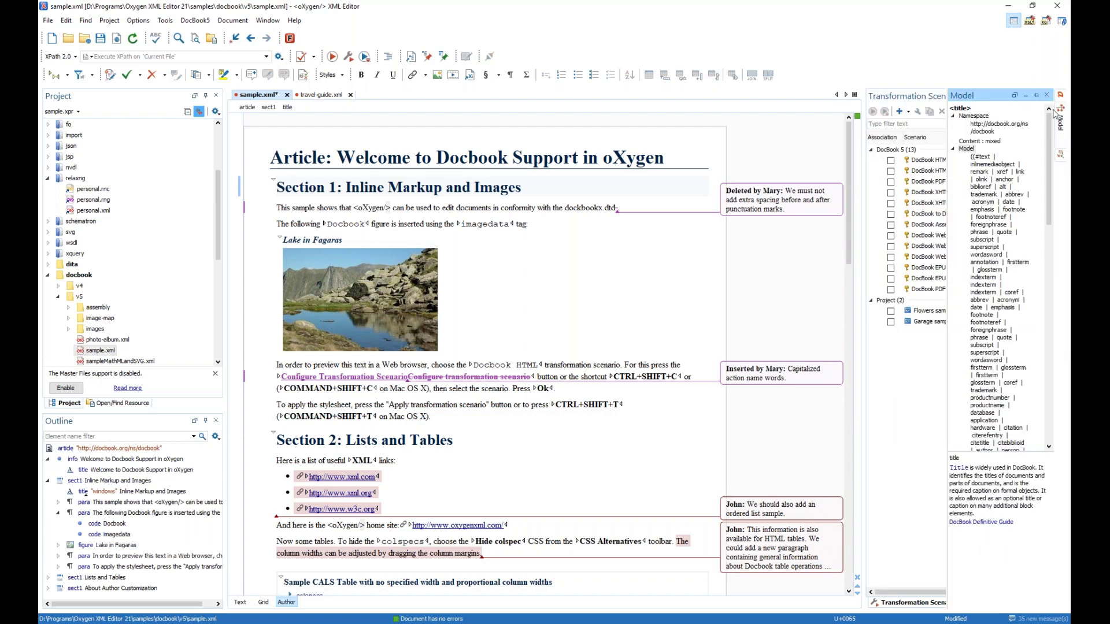
{"action": "left_click", "coordinate": [1036, 96]}
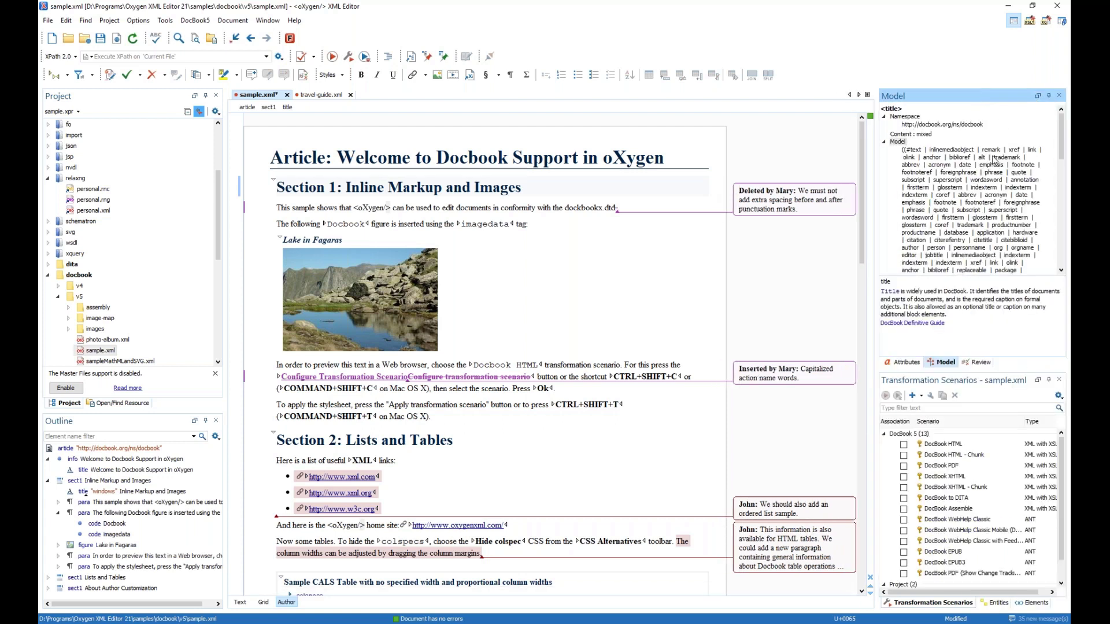
{"action": "left_click", "coordinate": [1038, 96]}
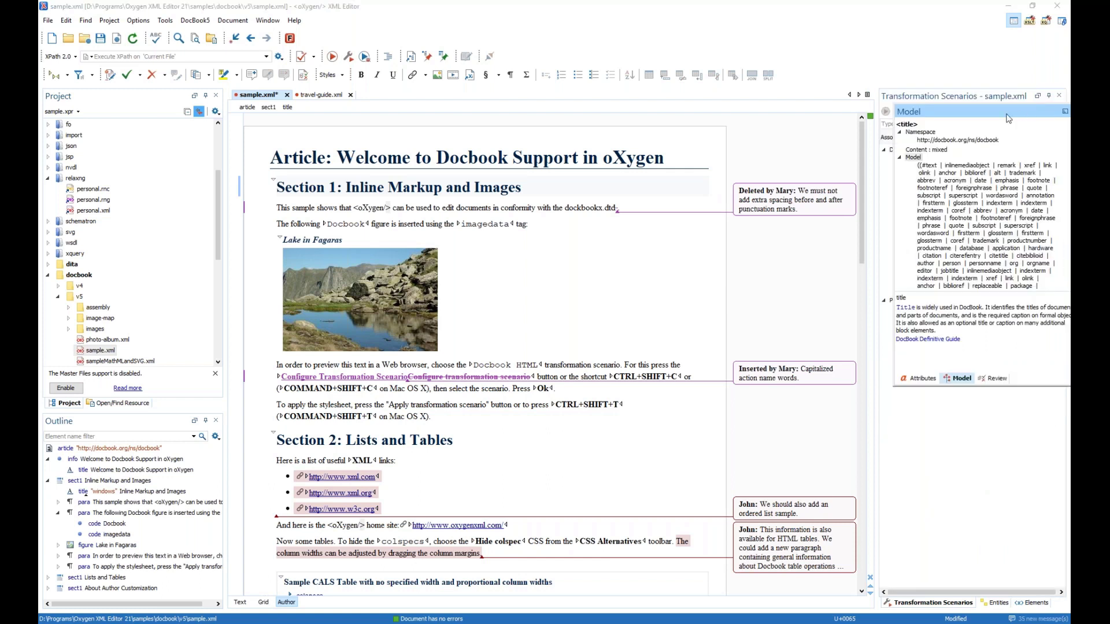
{"action": "left_click_drag", "start_coordinate": [1011, 117], "coordinate": [811, 103]}
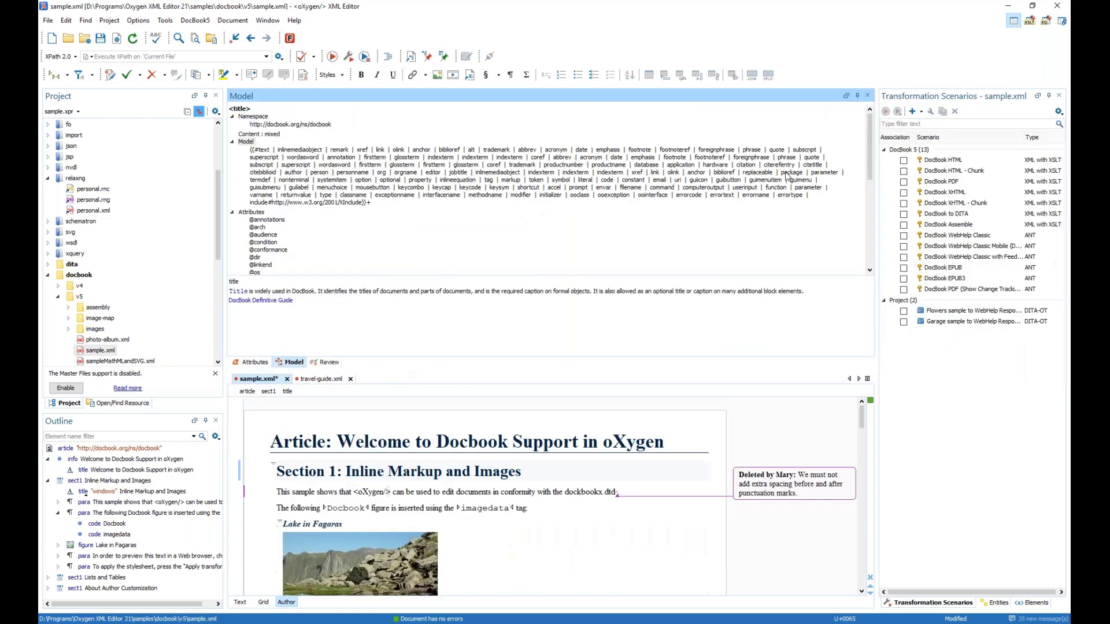
Reset the window layout to its default and widen the view columns on both sides of the editor.
{"action": "left_click", "coordinate": [268, 22]}
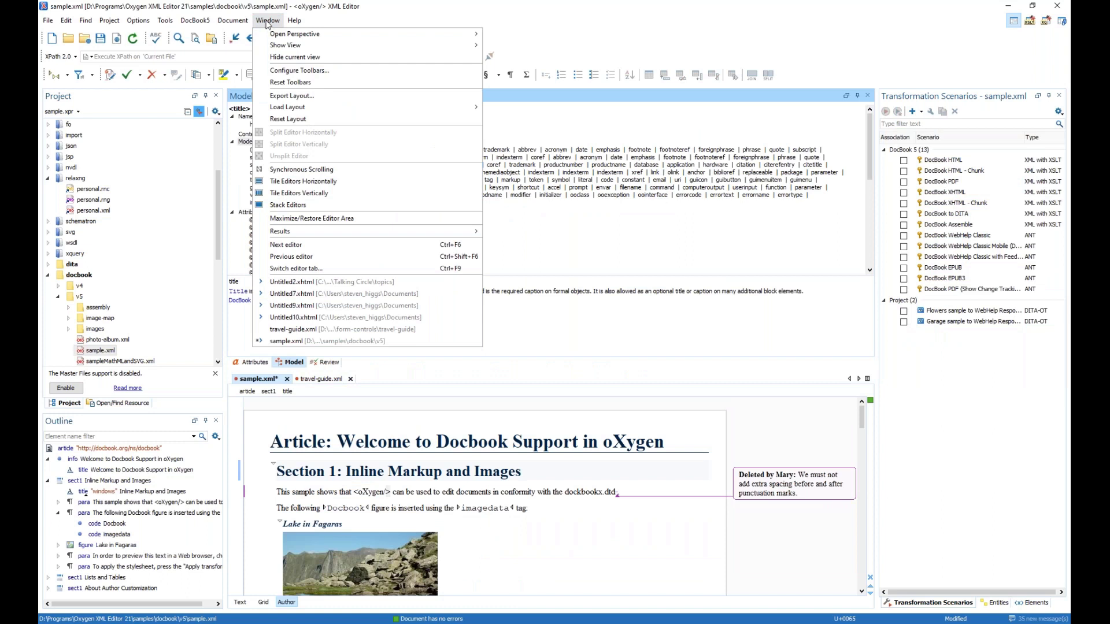
{"action": "left_click", "coordinate": [311, 120]}
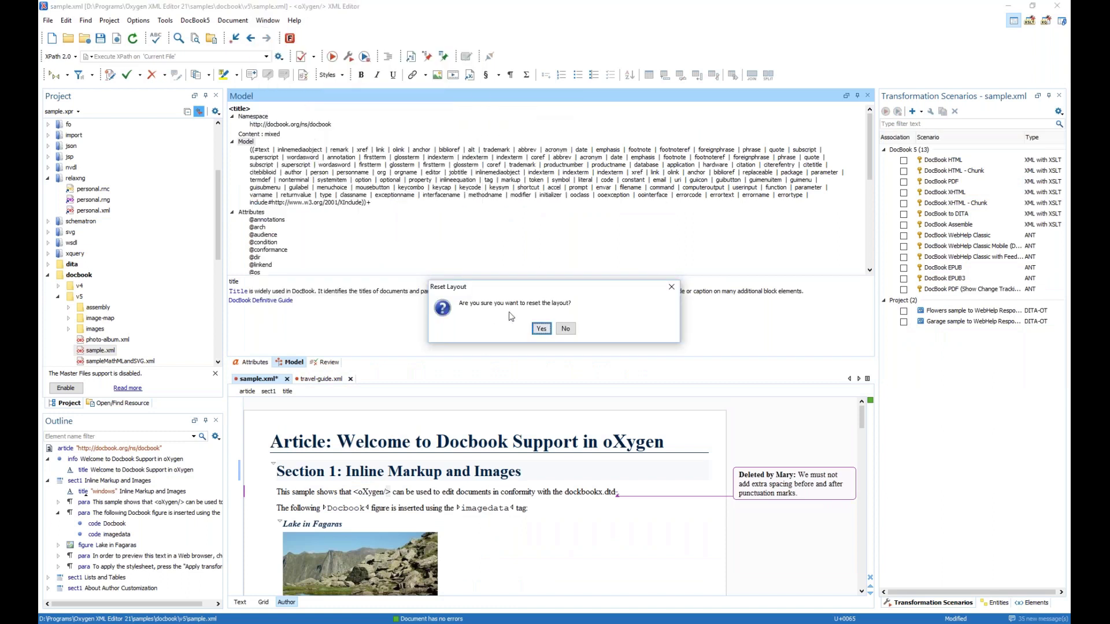
{"action": "left_click", "coordinate": [542, 329]}
{"action": "left_click_drag", "start_coordinate": [928, 207], "coordinate": [886, 207]}
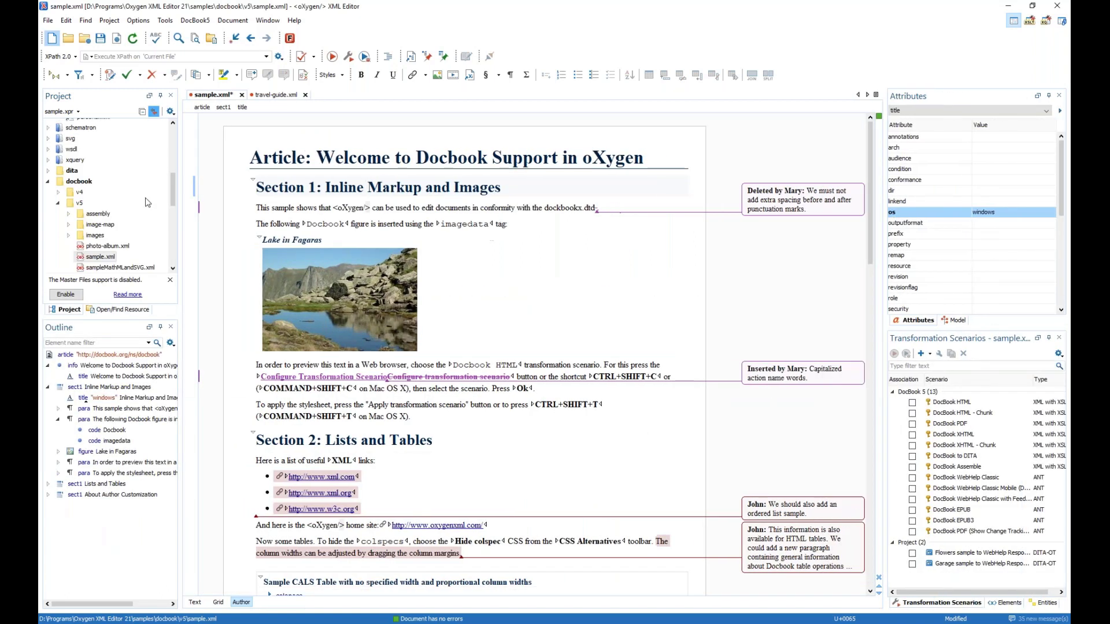
{"action": "left_click_drag", "start_coordinate": [179, 204], "coordinate": [221, 203]}
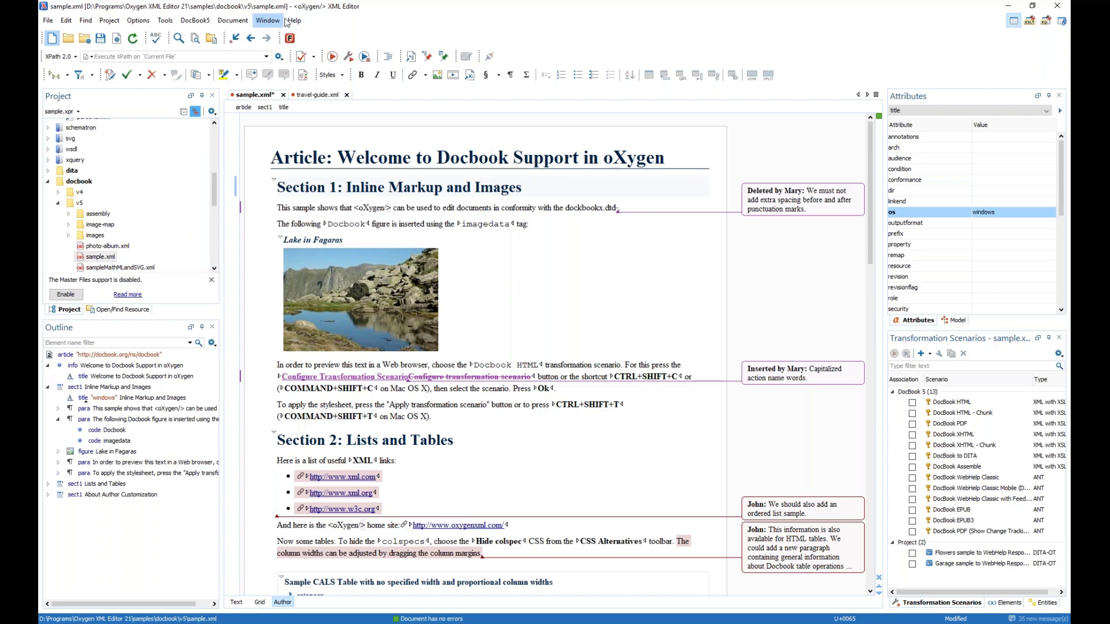
Display the Review view again from the list of available views.
{"action": "left_click", "coordinate": [268, 20]}
{"action": "mouse_move", "coordinate": [352, 45]}
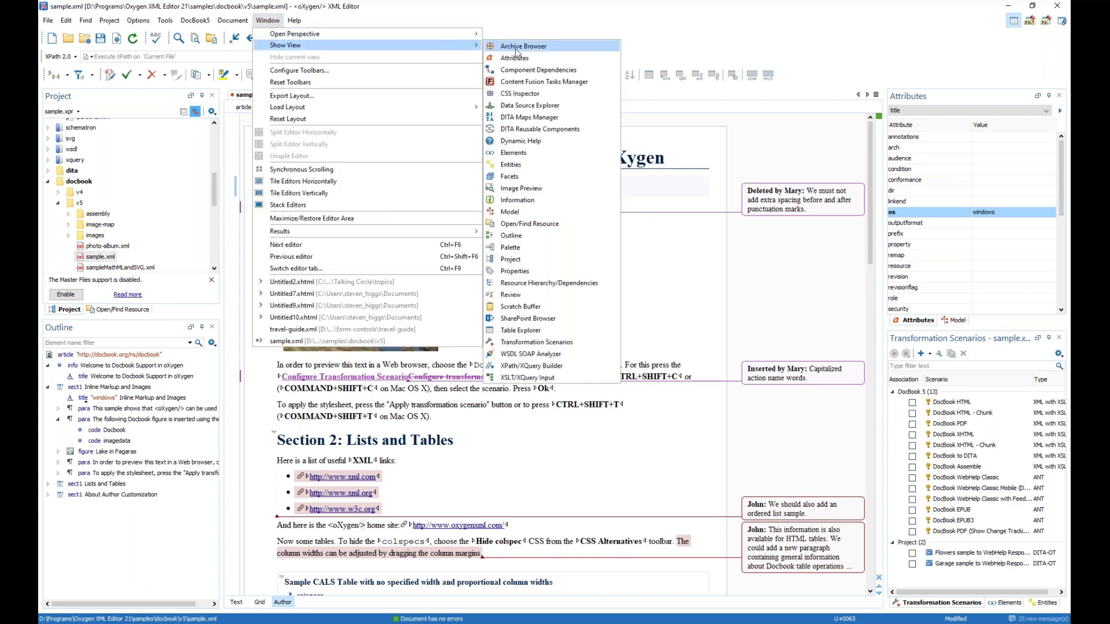
{"action": "left_click", "coordinate": [547, 294]}
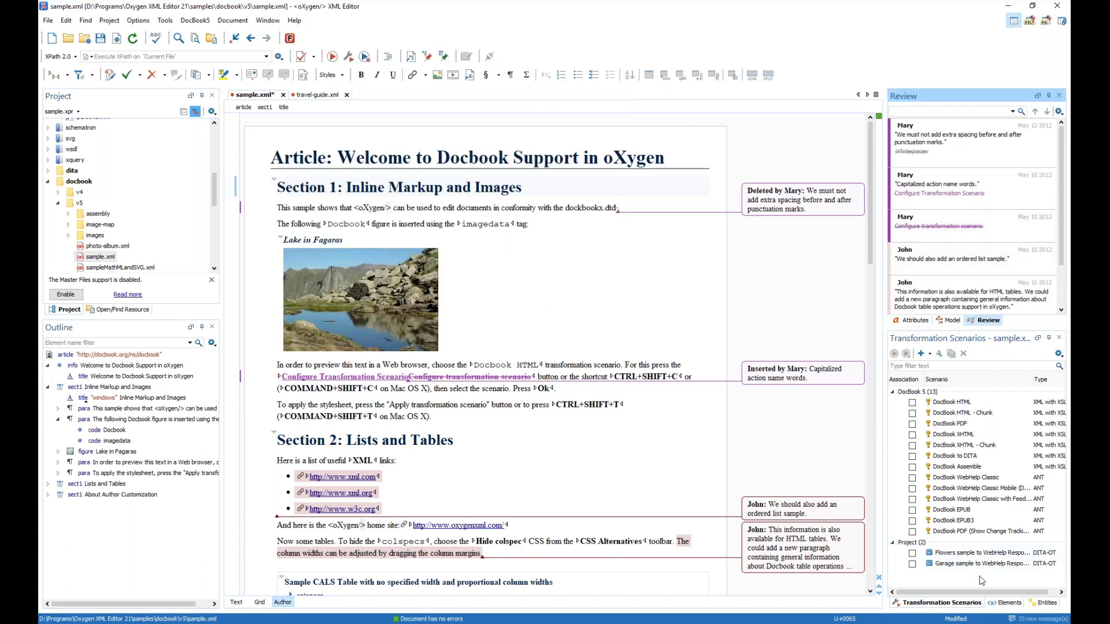
Bring up the Elements view and close it, and look at the Model and Attributes views.
{"action": "left_click", "coordinate": [1004, 603]}
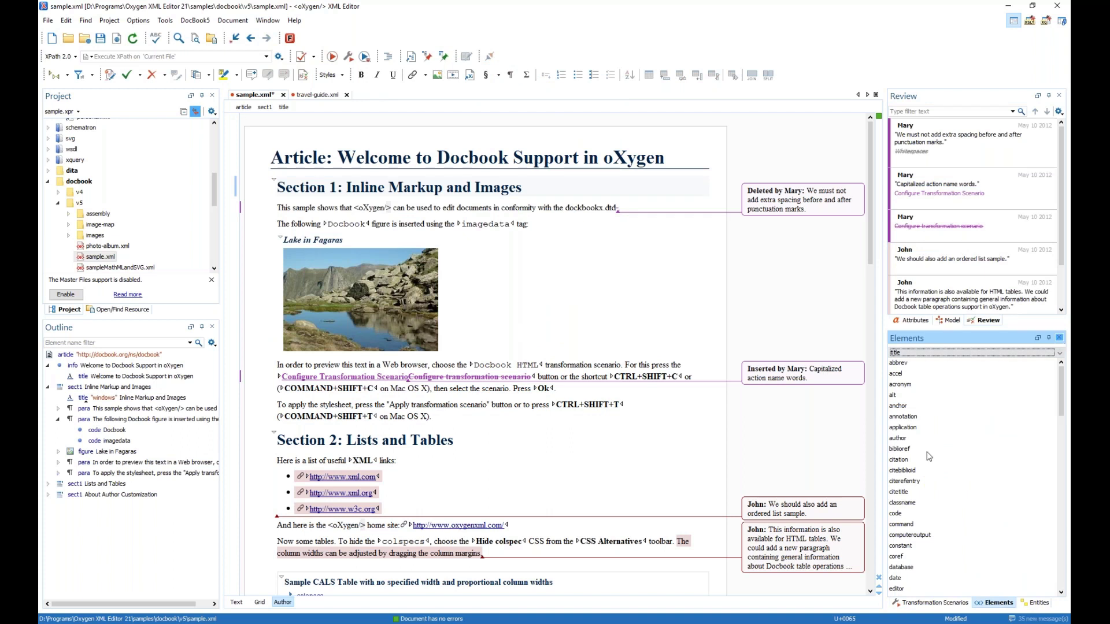
{"action": "left_click", "coordinate": [1060, 339]}
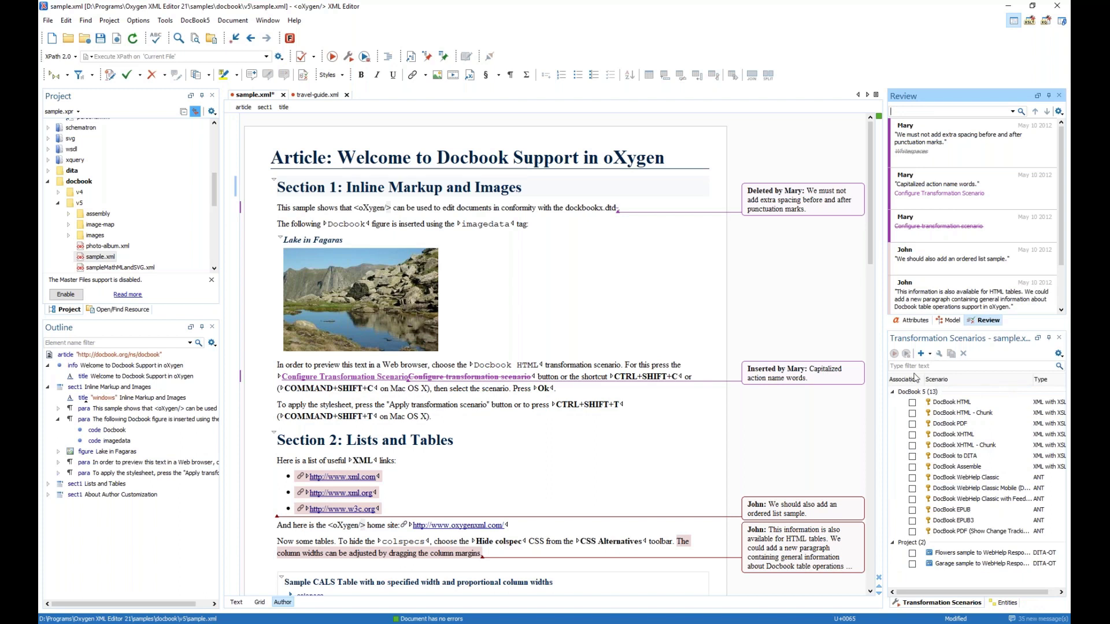
{"action": "left_click", "coordinate": [951, 320]}
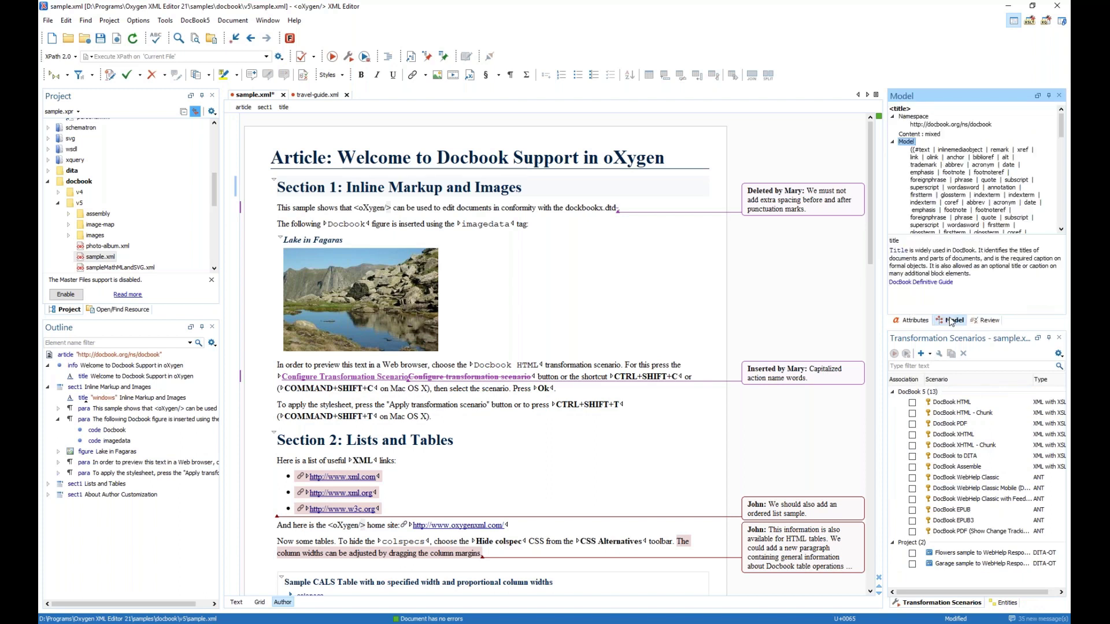
{"action": "left_click", "coordinate": [909, 321]}
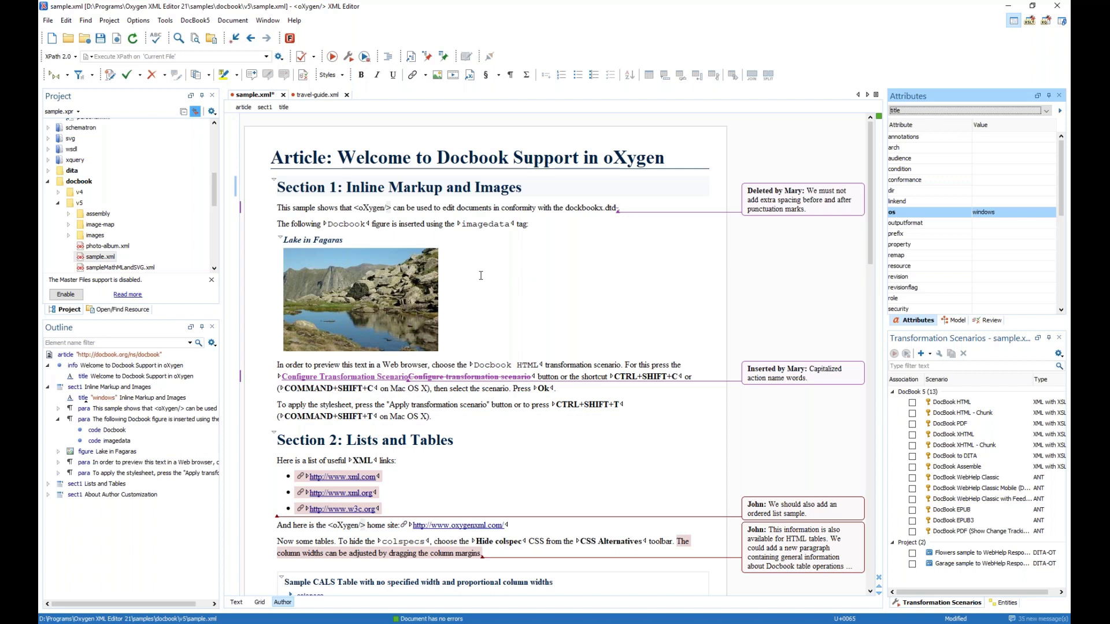
Switch to travel-guide.xml, jump back to the last modification and place the cursor in the "Inline Markup and Images" title.
{"action": "left_click", "coordinate": [316, 94]}
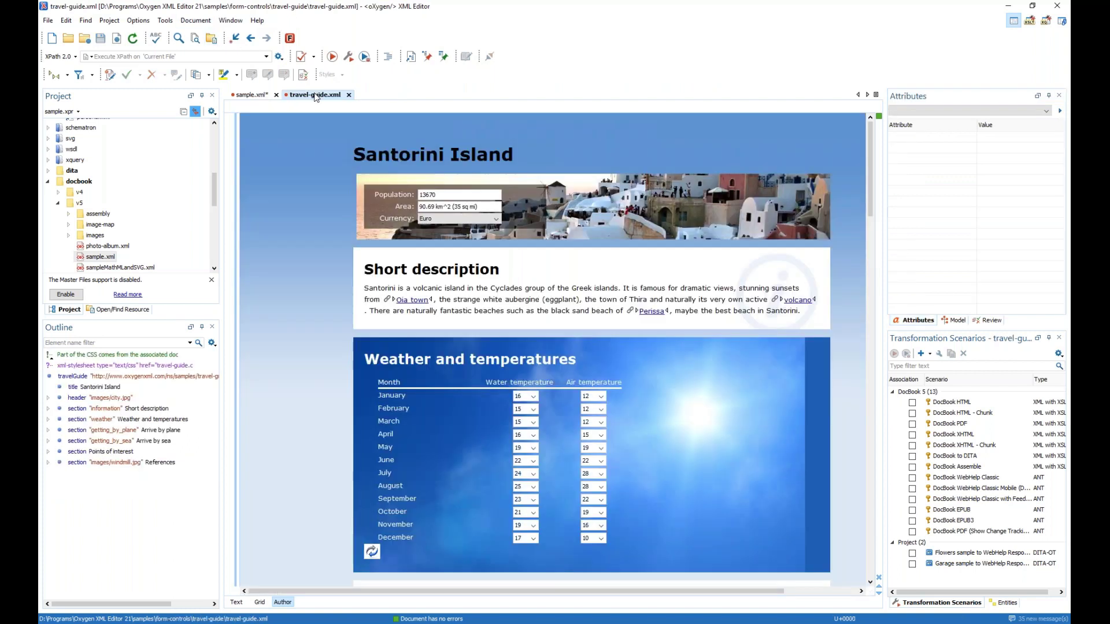
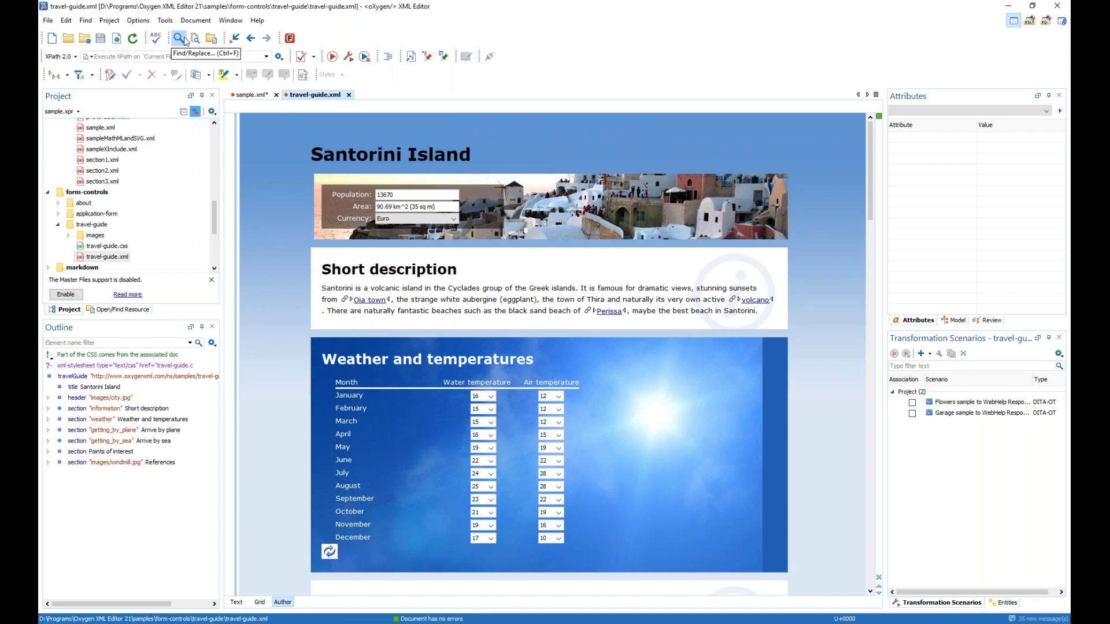
{"action": "left_click", "coordinate": [234, 39]}
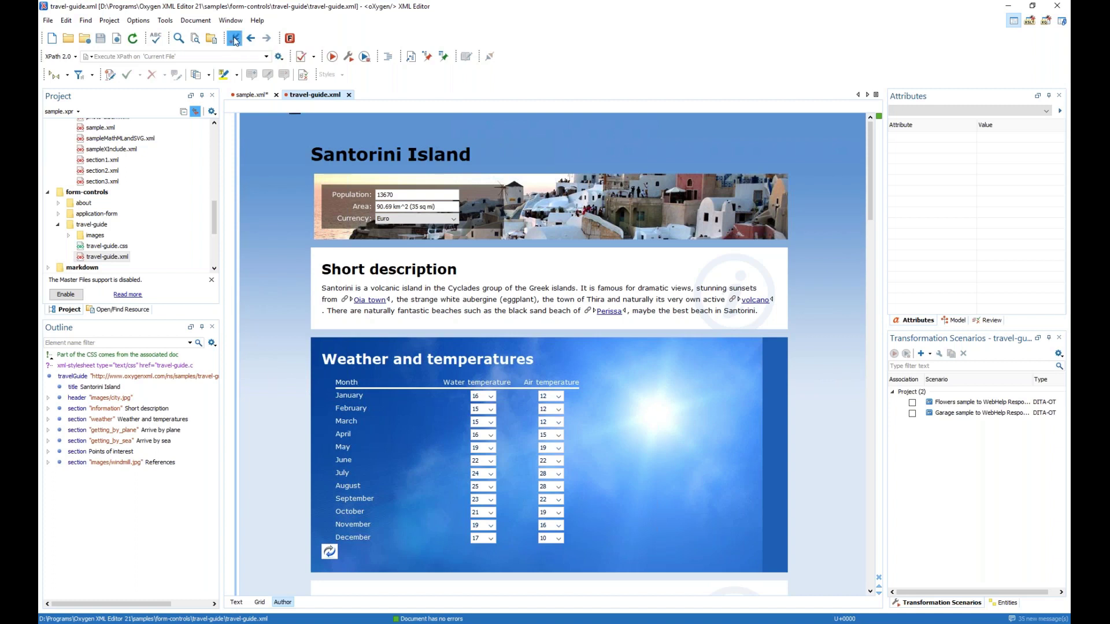
{"action": "left_click", "coordinate": [510, 188]}
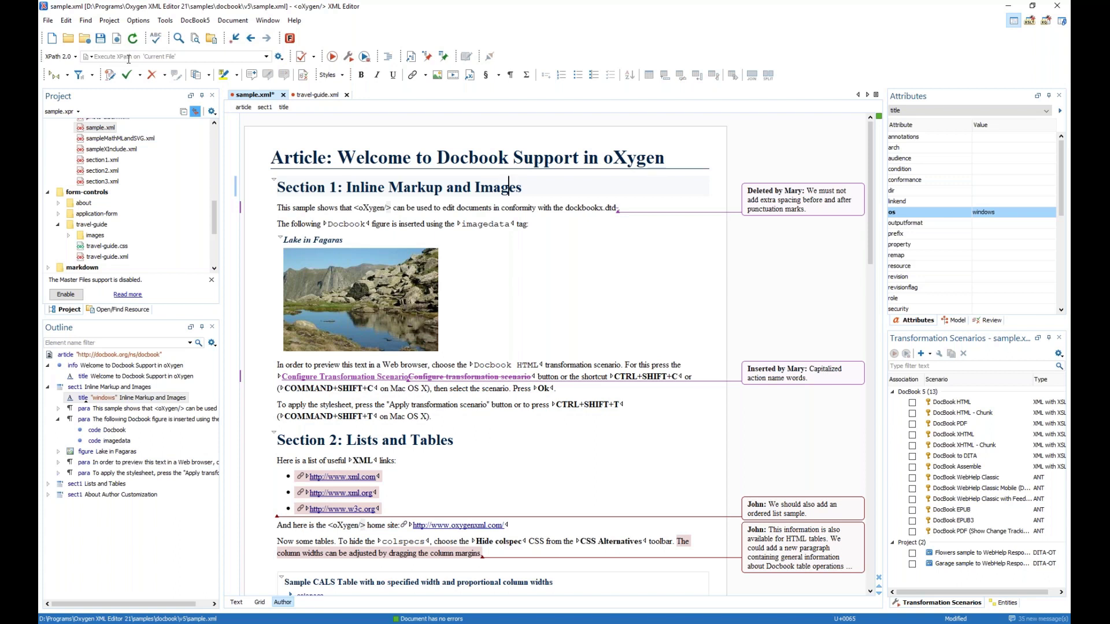
View the available validation actions, and open and close the Configure Transformation Scenarios dialog.
{"action": "left_click", "coordinate": [314, 57]}
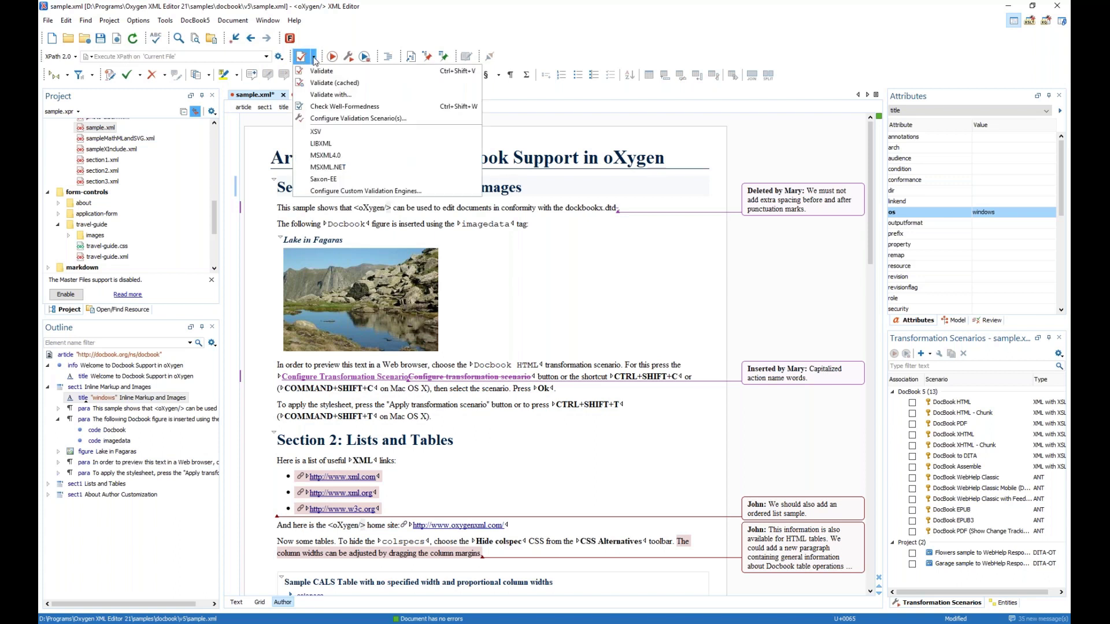
{"action": "left_click", "coordinate": [349, 57]}
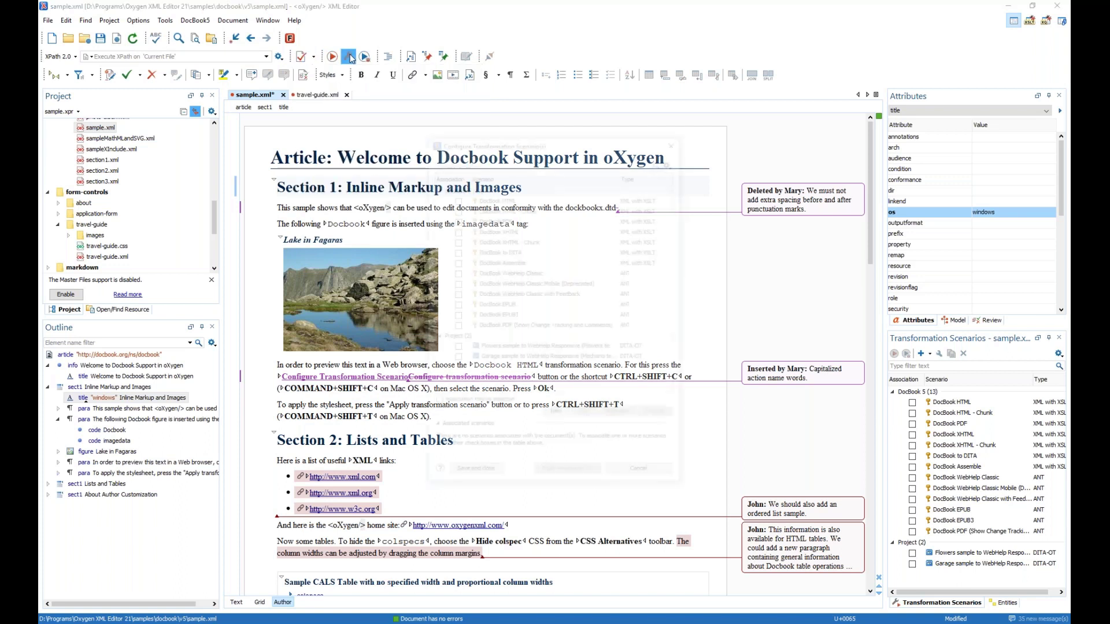
{"action": "left_click", "coordinate": [677, 140]}
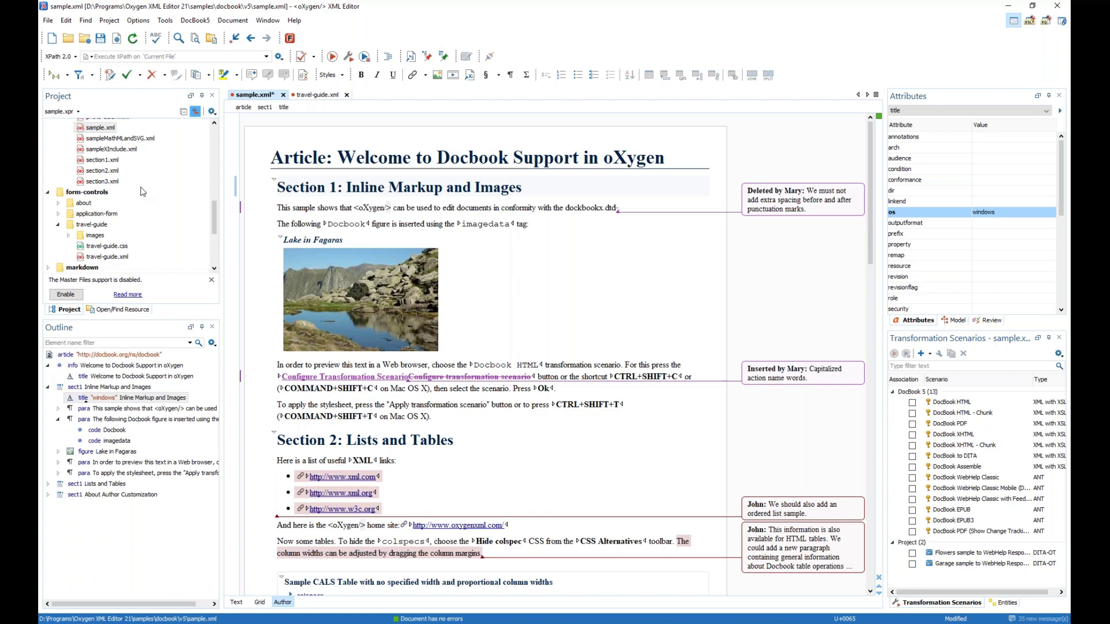
Open personal.xml from the sample project and delete its DOCTYPE declaration.
{"action": "scroll", "coordinate": [138, 187], "scroll_direction": "down", "scroll_amount": 2}
{"action": "scroll", "coordinate": [142, 191], "scroll_direction": "down", "scroll_amount": 4}
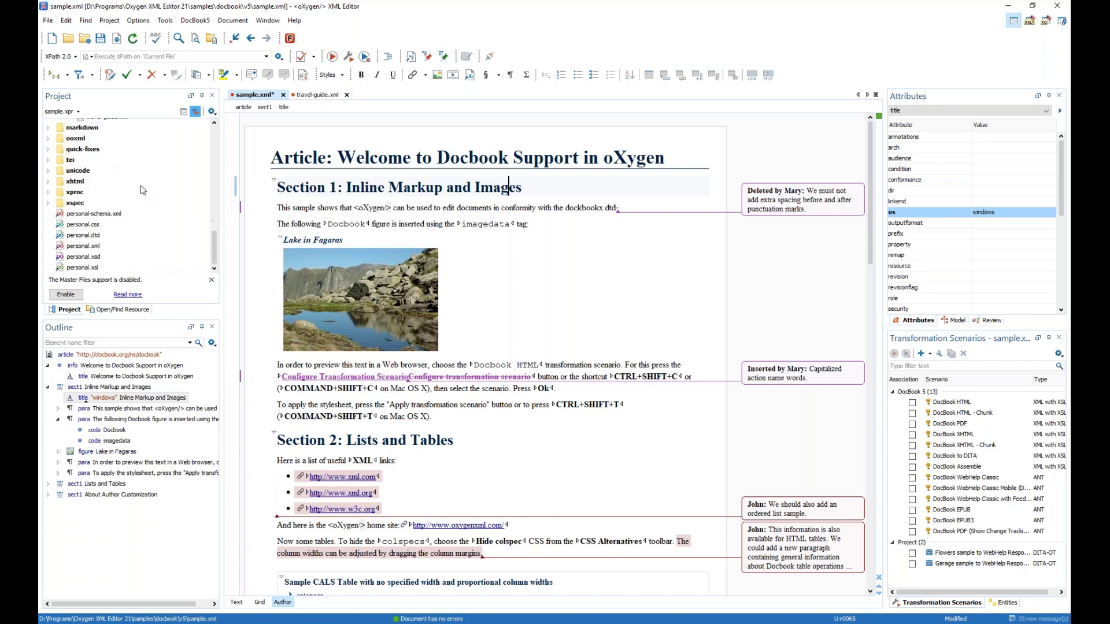
{"action": "double_click", "coordinate": [87, 247]}
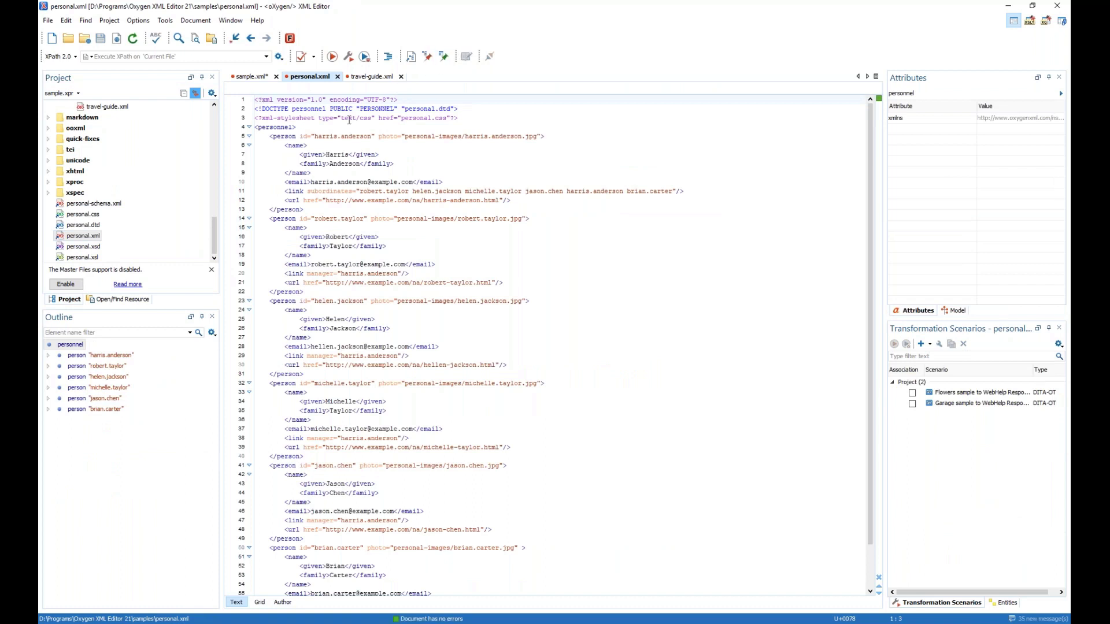
{"action": "left_click", "coordinate": [461, 108]}
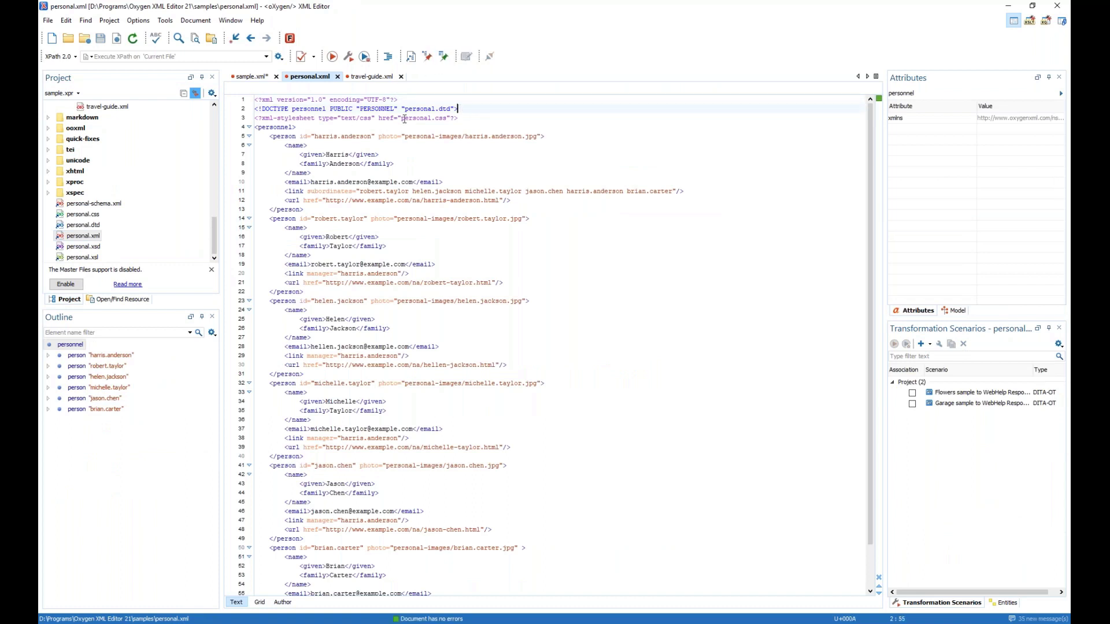
{"action": "left_click", "coordinate": [255, 109], "text": "shift"}
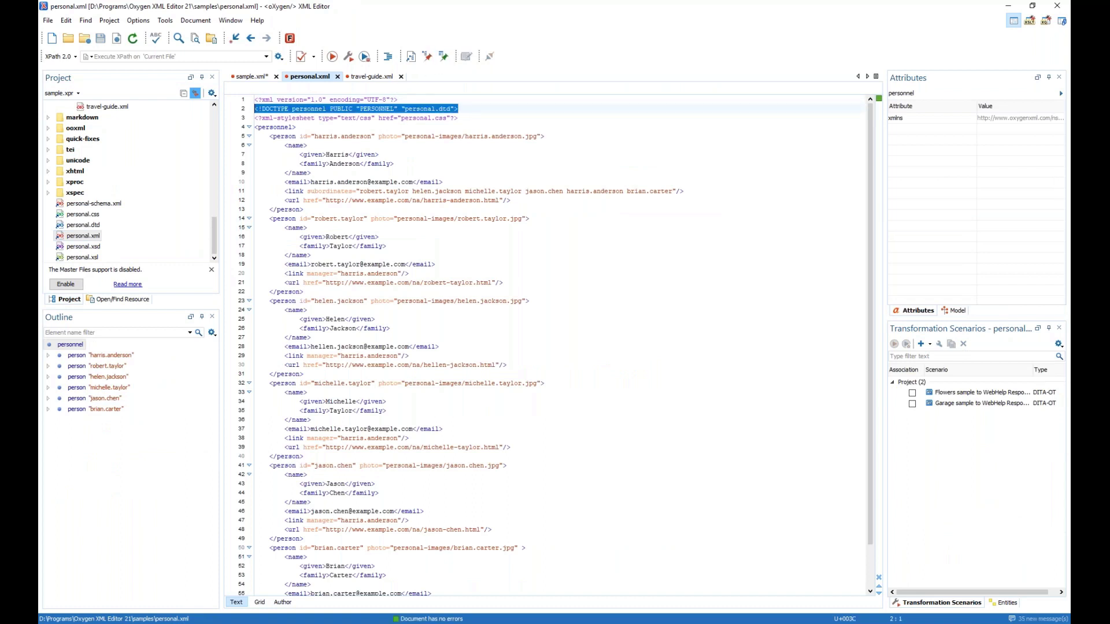
{"action": "key", "text": "Delete"}
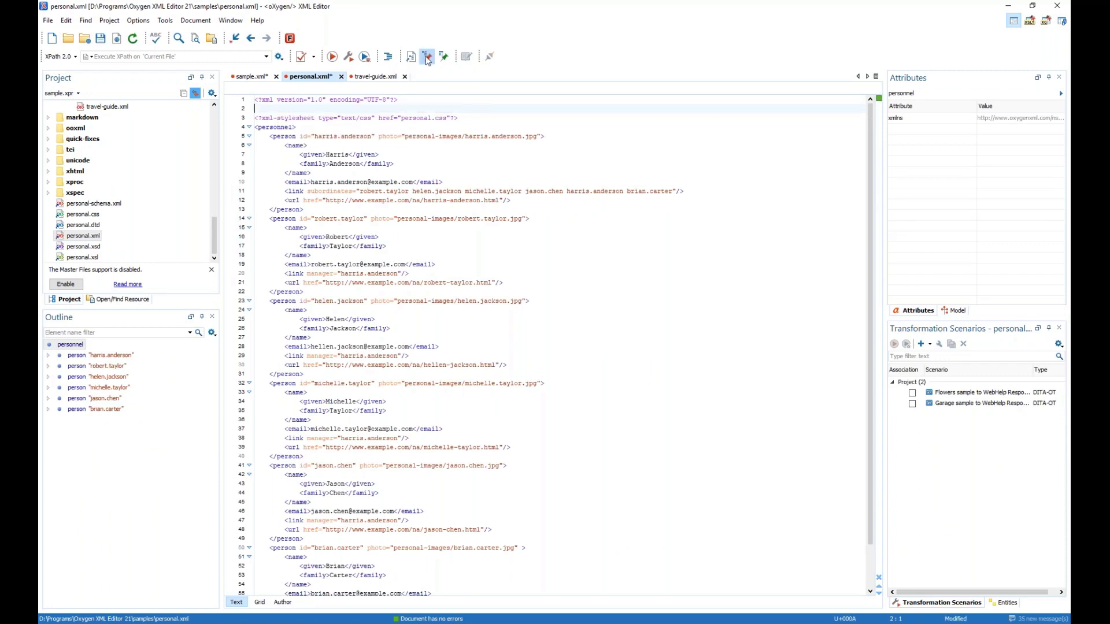
Associate personal.dtd from the samples folder as the schema of personal.xml.
{"action": "left_click", "coordinate": [428, 57]}
{"action": "left_click", "coordinate": [697, 276]}
{"action": "scroll", "coordinate": [599, 425], "scroll_direction": "down", "scroll_amount": 3}
{"action": "double_click", "coordinate": [531, 521]}
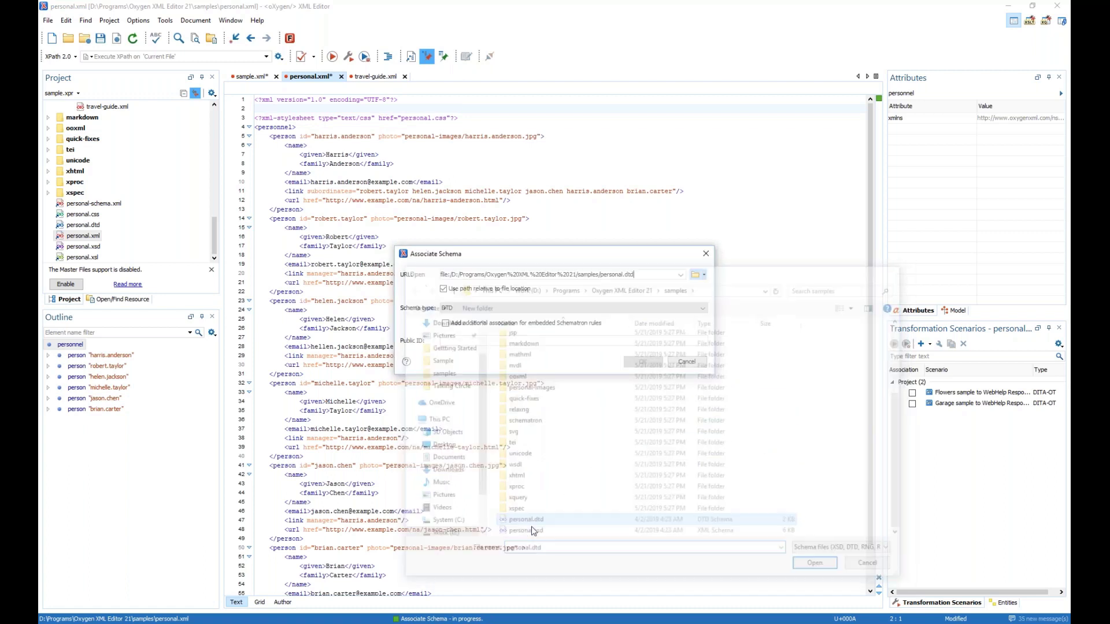
{"action": "left_click", "coordinate": [641, 362]}
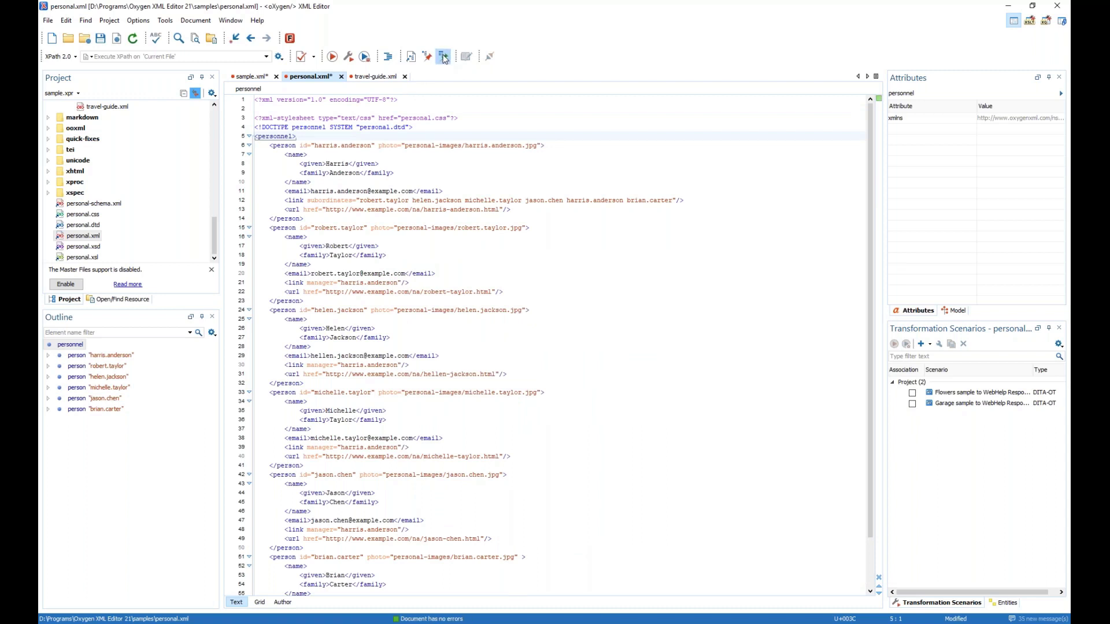
View the options for associating an XSLT/CSS stylesheet with personal.xml and close them without making an association.
{"action": "left_click", "coordinate": [443, 57]}
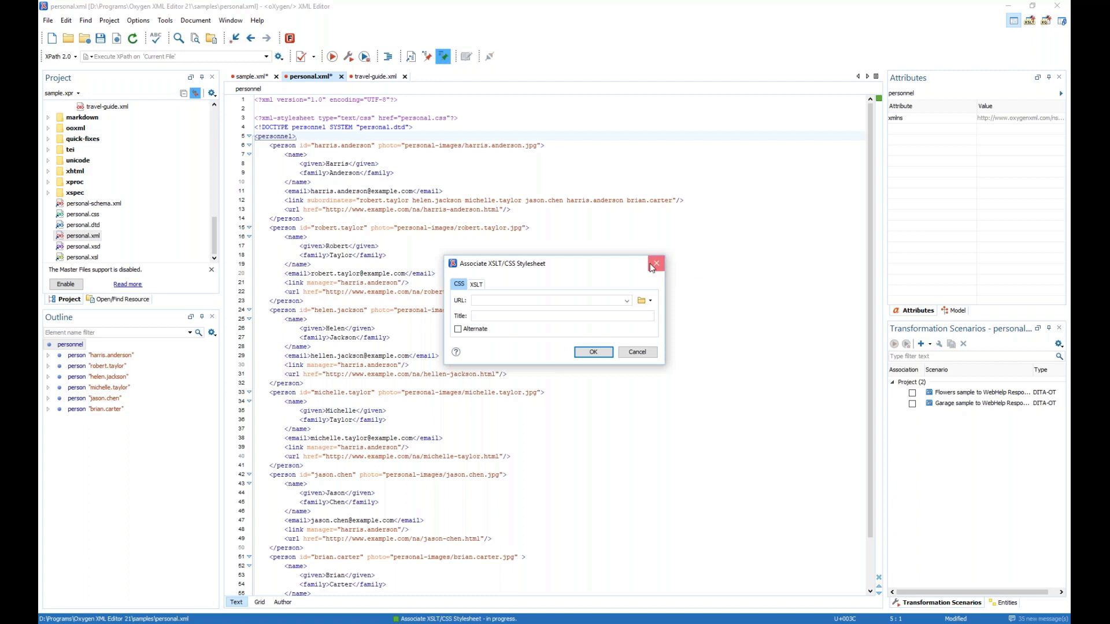
{"action": "left_click", "coordinate": [656, 264]}
Compare the toolbars offered for sample.xml, personal.xml and travel-guide.xml by switching between the open documents.
{"action": "left_click", "coordinate": [252, 77]}
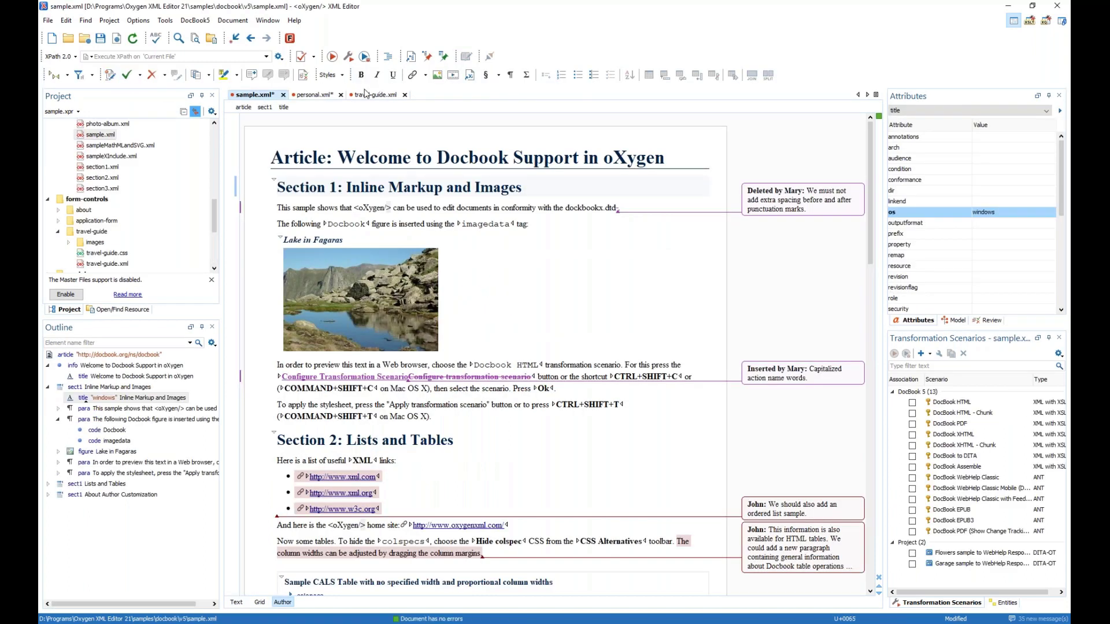
{"action": "left_click", "coordinate": [317, 95]}
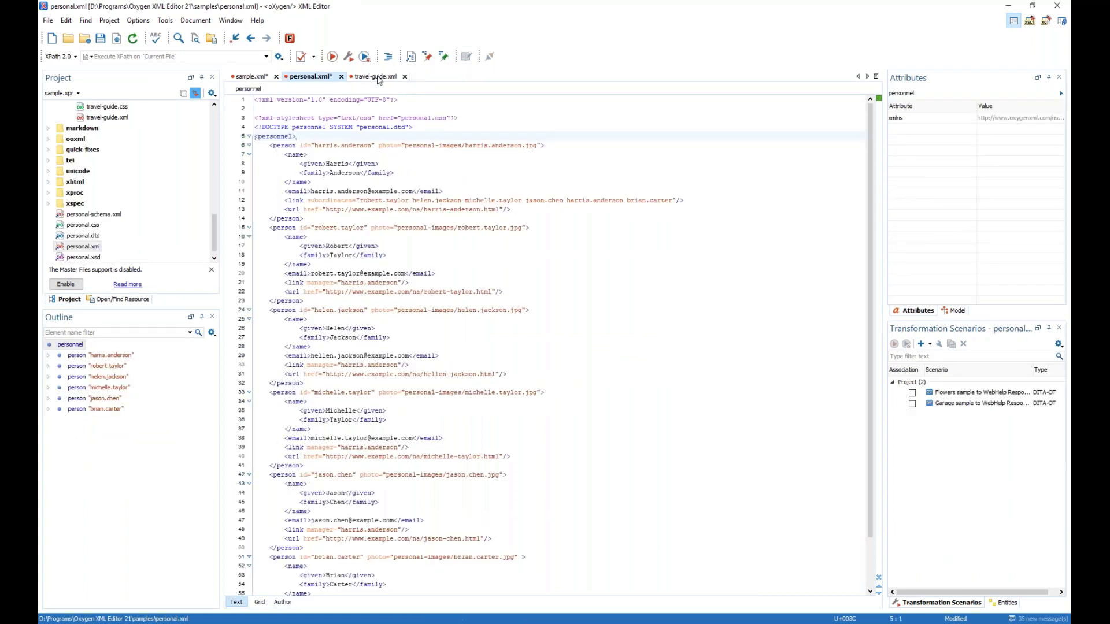
{"action": "left_click", "coordinate": [249, 77]}
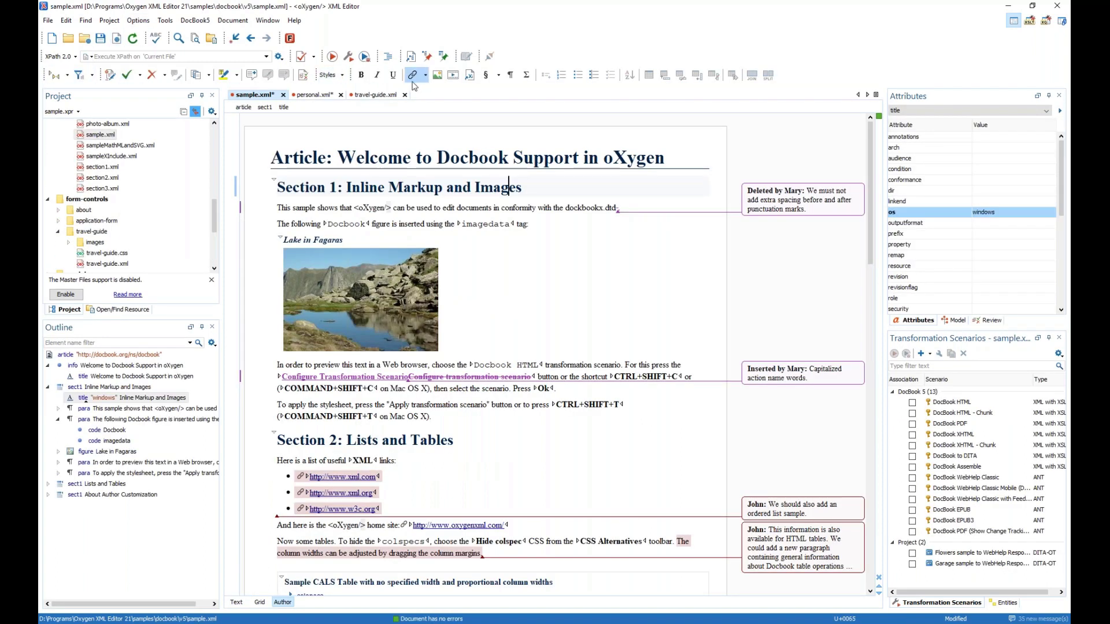
{"action": "left_click", "coordinate": [371, 97]}
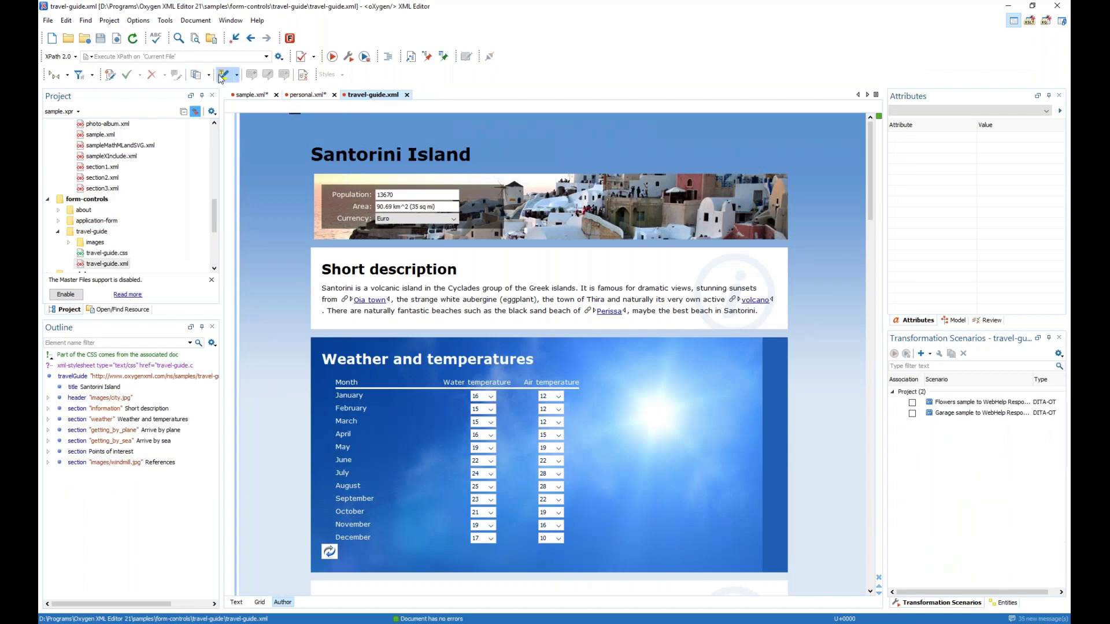
View the profiling options for travel-guide.xml and return to sample.xml.
{"action": "left_click", "coordinate": [68, 78]}
{"action": "left_click", "coordinate": [91, 75]}
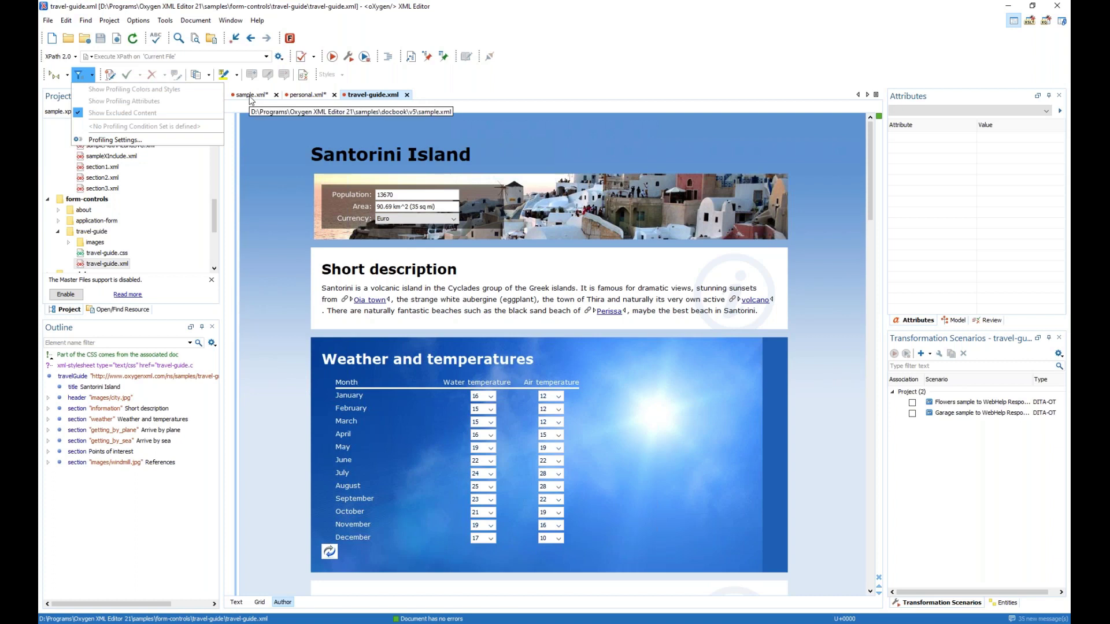
{"action": "left_click", "coordinate": [251, 96]}
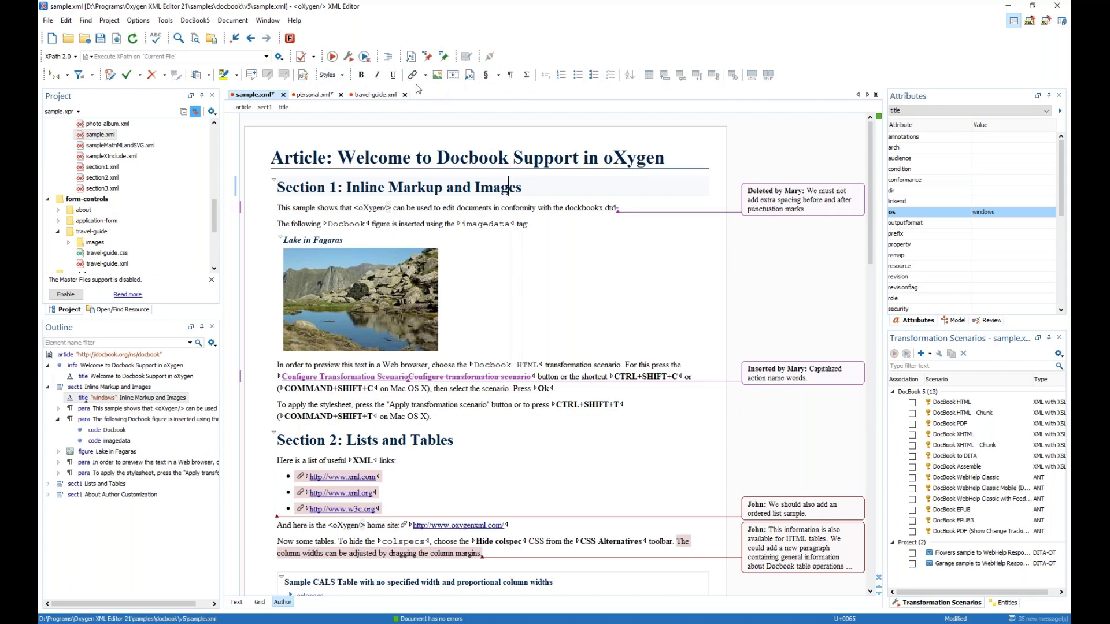
Show sample.xml with Full Tags and with Inline Tags, and return the tag display to Partial Tags.
{"action": "left_click", "coordinate": [66, 77]}
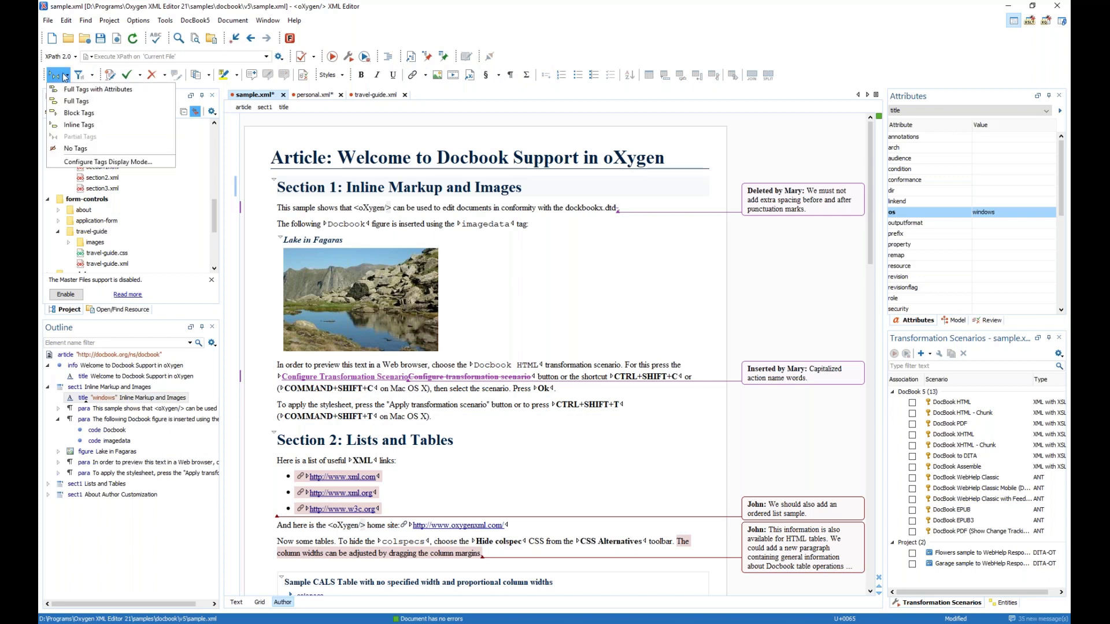
{"action": "left_click", "coordinate": [89, 103]}
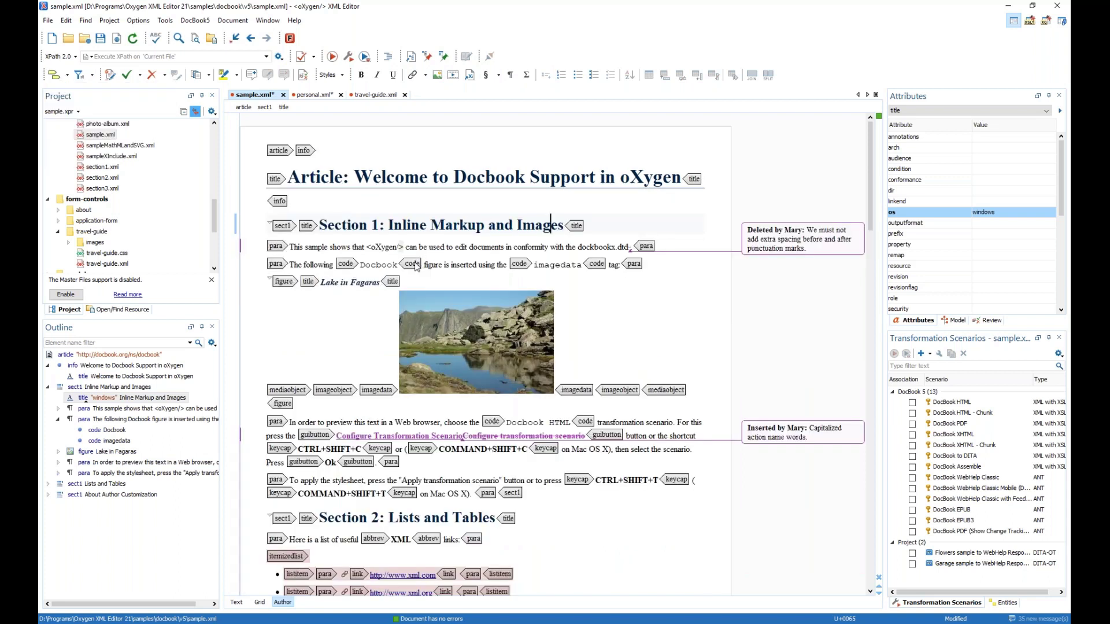
{"action": "left_click", "coordinate": [55, 76]}
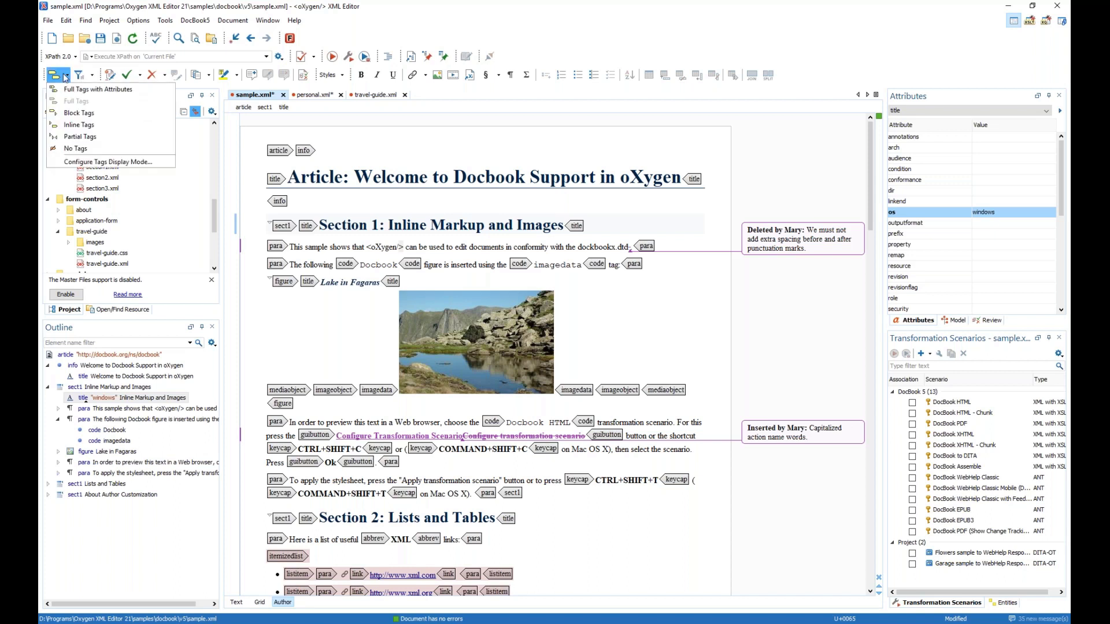
{"action": "left_click", "coordinate": [77, 126]}
{"action": "left_click", "coordinate": [55, 75]}
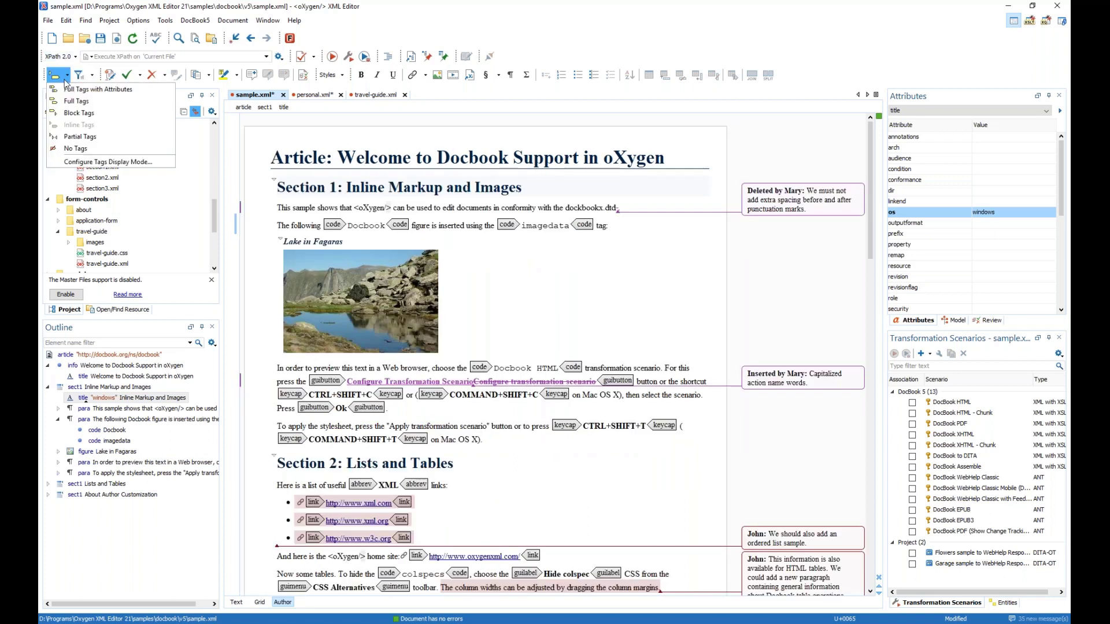
{"action": "left_click", "coordinate": [74, 137]}
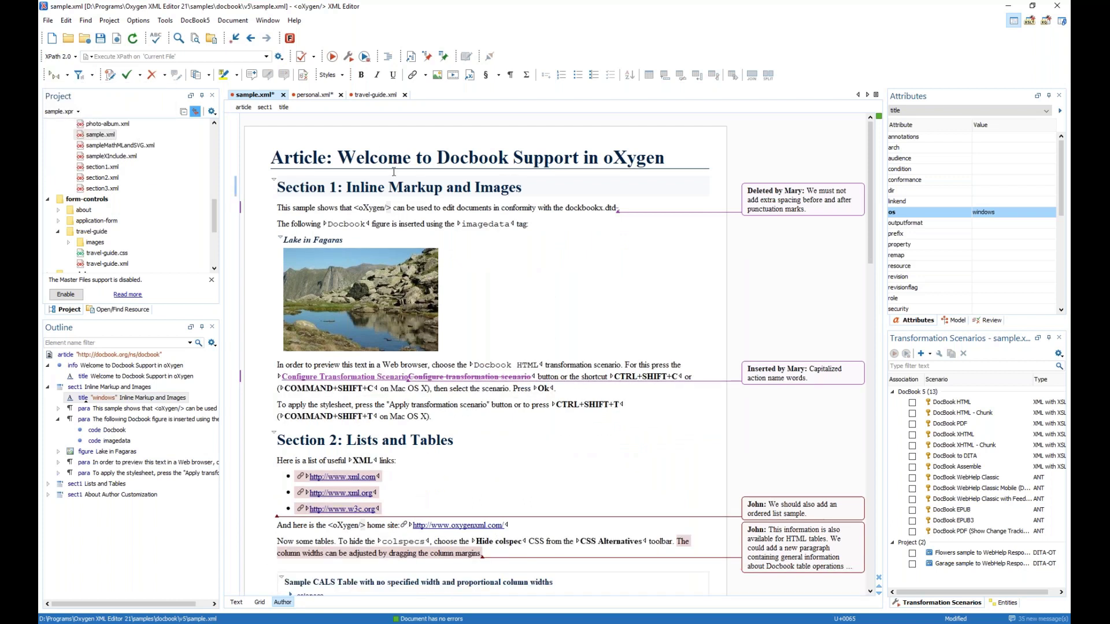
View the profiling options for sample.xml and close them without changing any.
{"action": "left_click", "coordinate": [92, 76]}
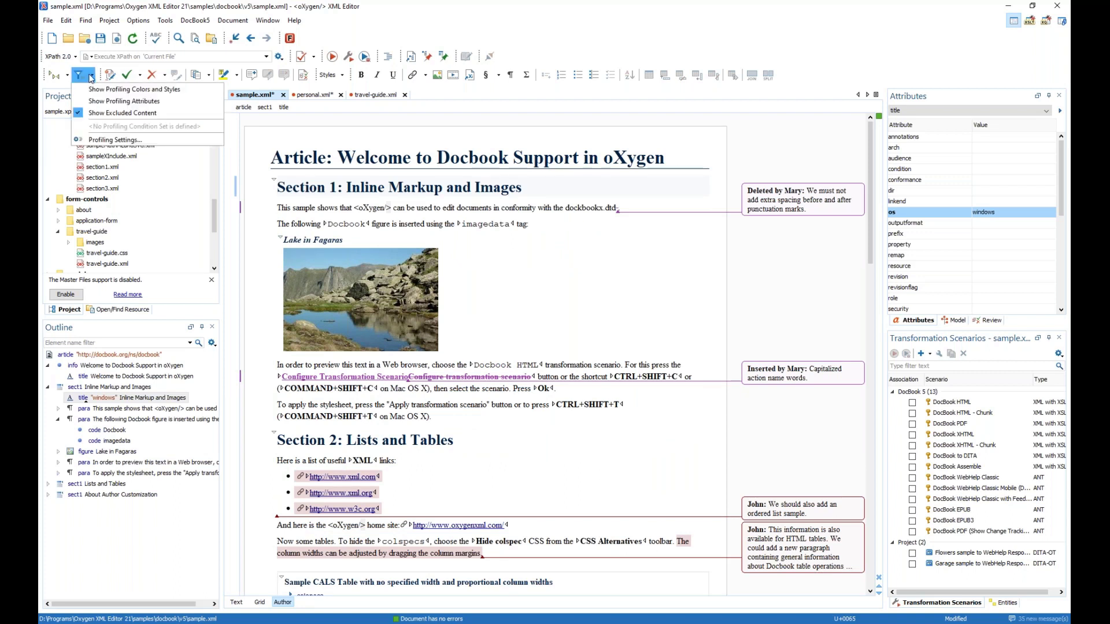
{"action": "left_click", "coordinate": [277, 130]}
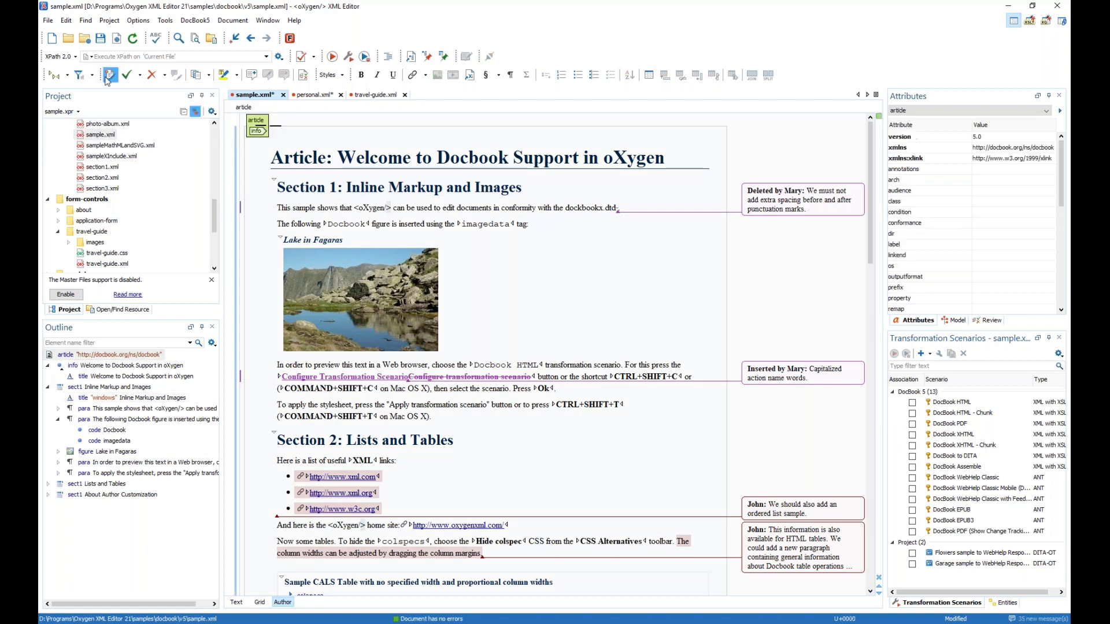
With change tracking on, replace "Welcome" in the article title with "afafa" and show the tracked changes in the Review view.
{"action": "double_click", "coordinate": [357, 157]}
{"action": "type", "text": "afafa"}
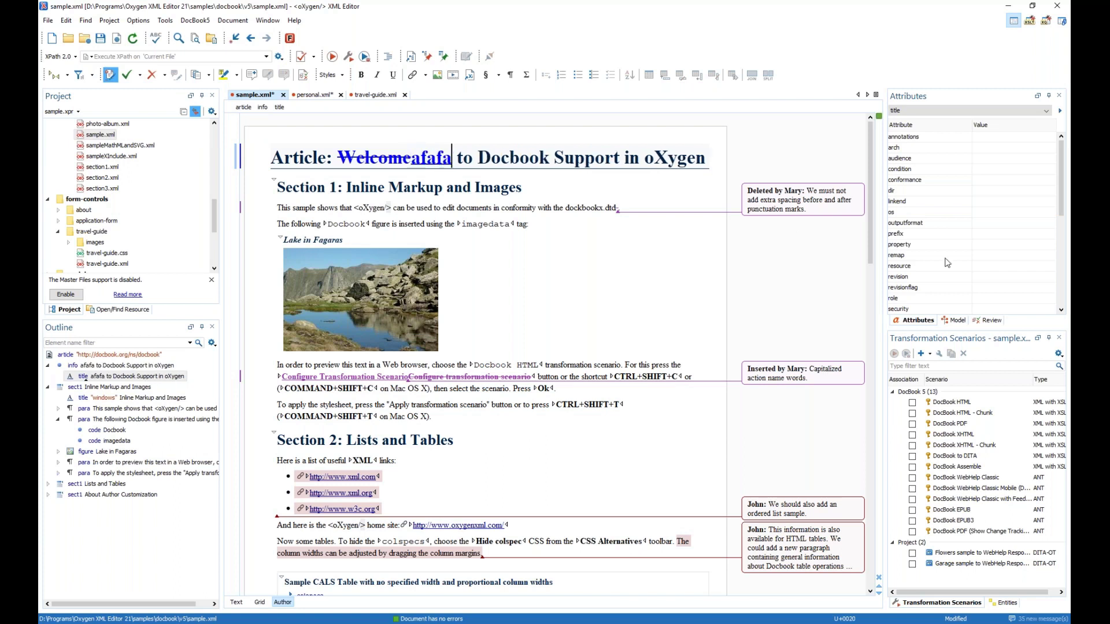
{"action": "left_click", "coordinate": [989, 320]}
{"action": "mouse_move", "coordinate": [993, 149]}
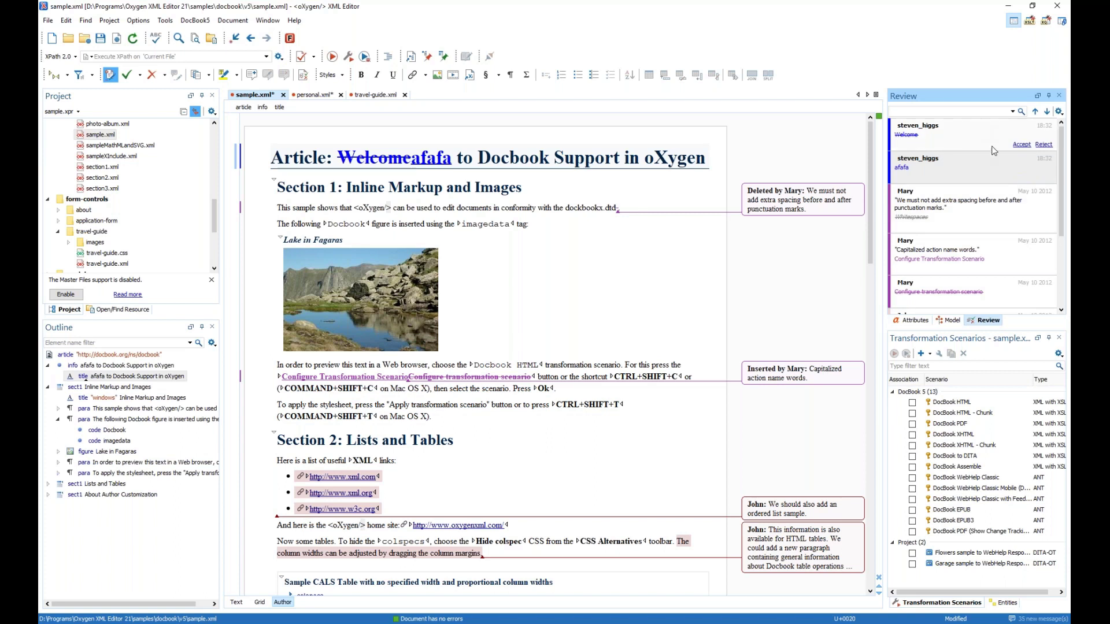
Reject the tracked deletion of "Welcome" and insertion of "afafa" in the title, and turn off change tracking.
{"action": "right_click", "coordinate": [963, 136]}
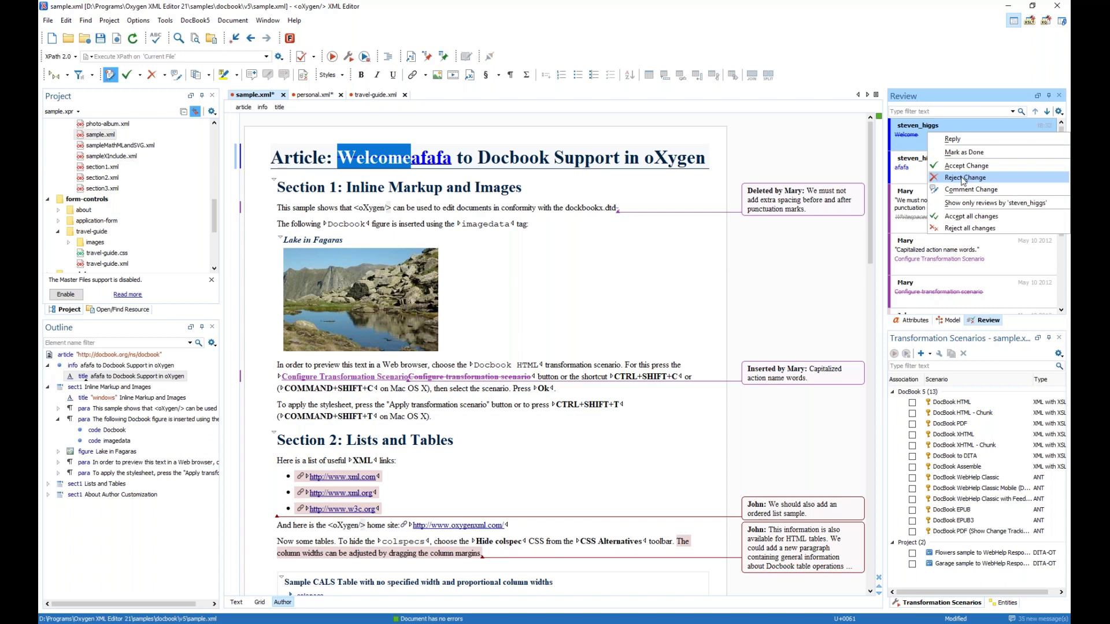
{"action": "left_click", "coordinate": [963, 178]}
{"action": "left_click", "coordinate": [1043, 148]}
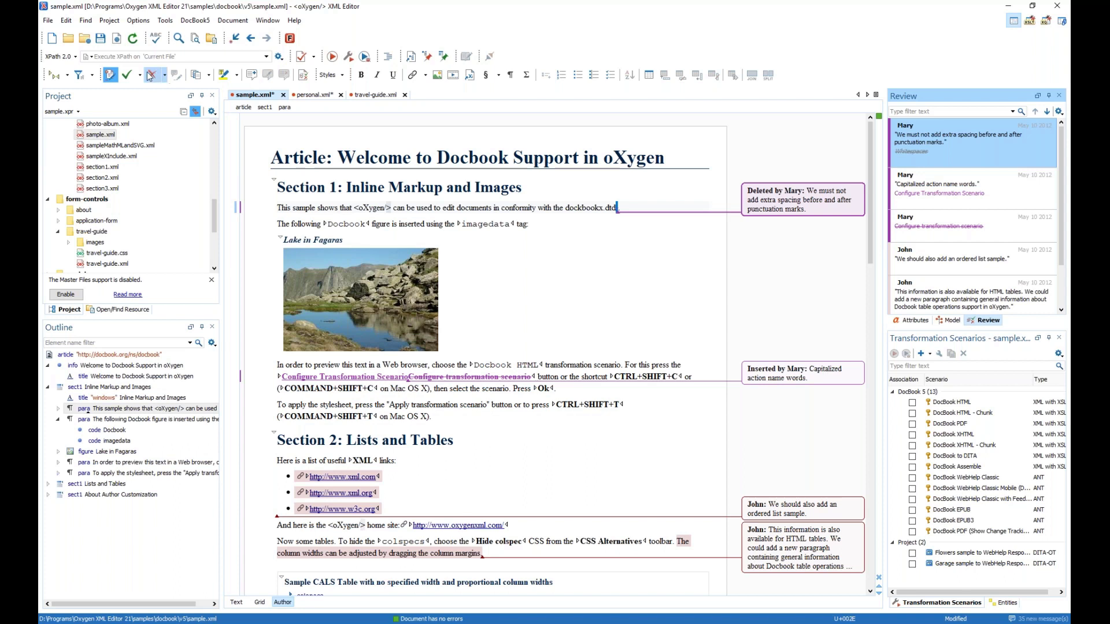
{"action": "left_click", "coordinate": [110, 75]}
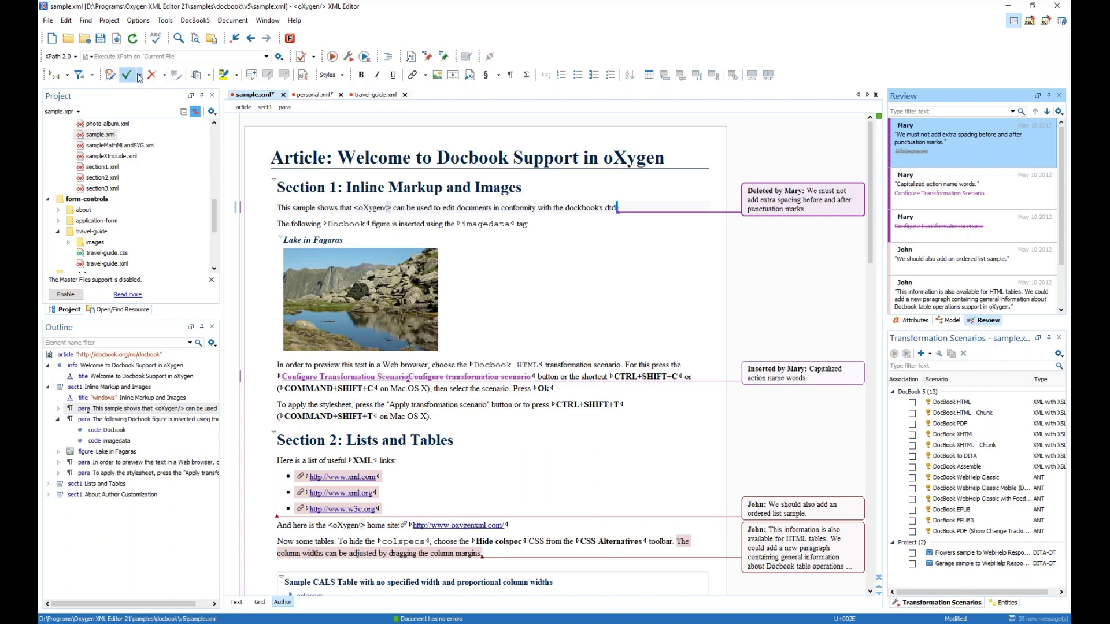
Show sample.xml in its original and final versions, and return to viewing all changes and comments.
{"action": "left_click", "coordinate": [207, 77]}
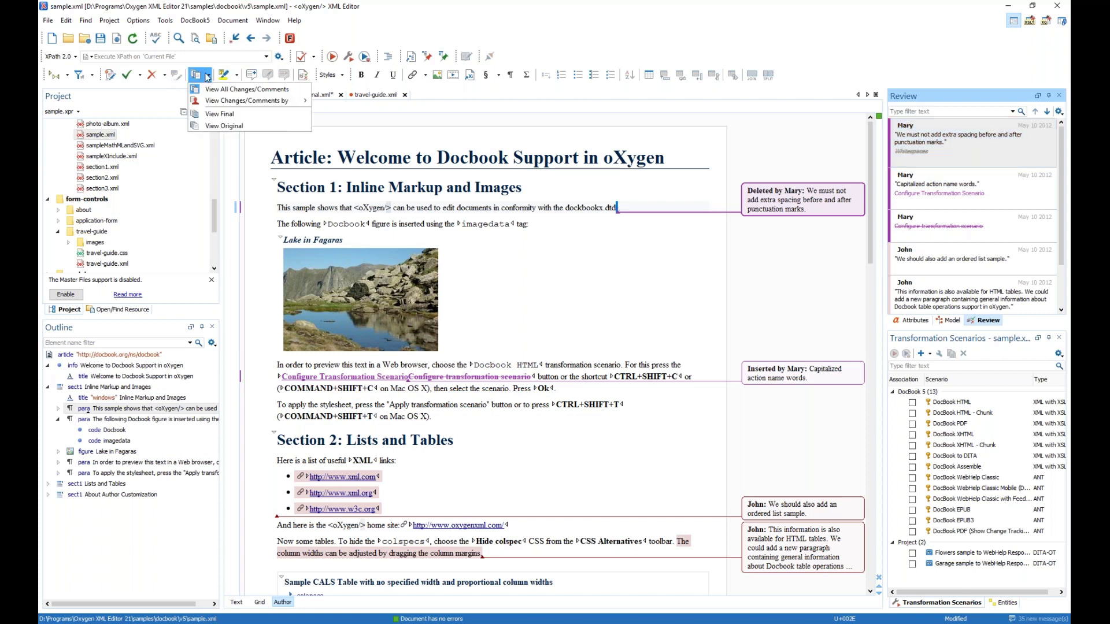
{"action": "left_click", "coordinate": [235, 127]}
{"action": "left_click", "coordinate": [209, 76]}
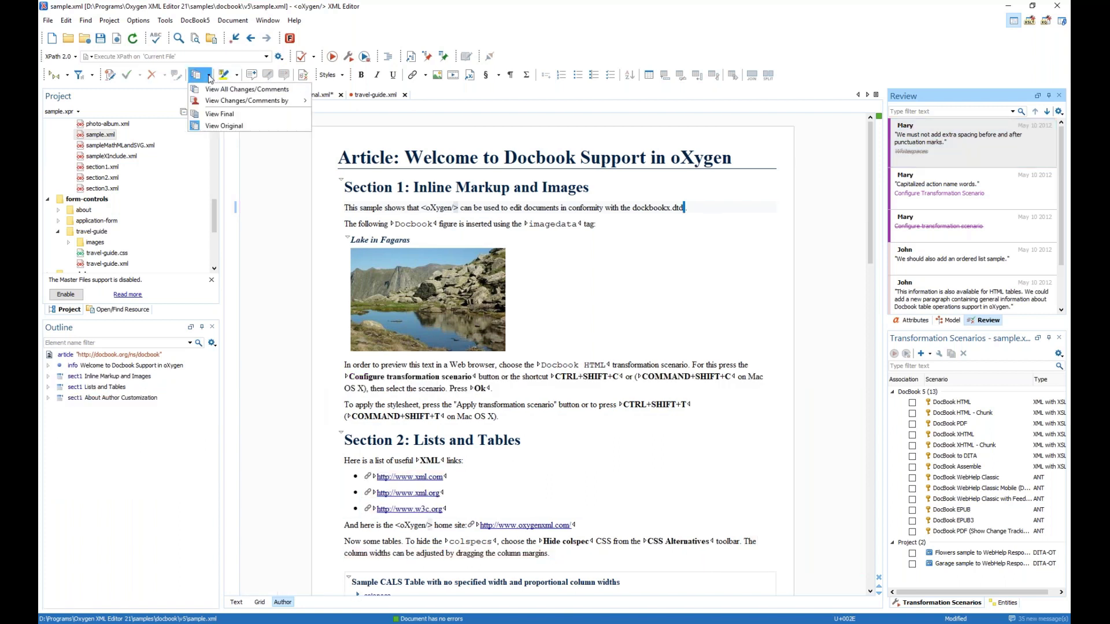
{"action": "left_click", "coordinate": [223, 113]}
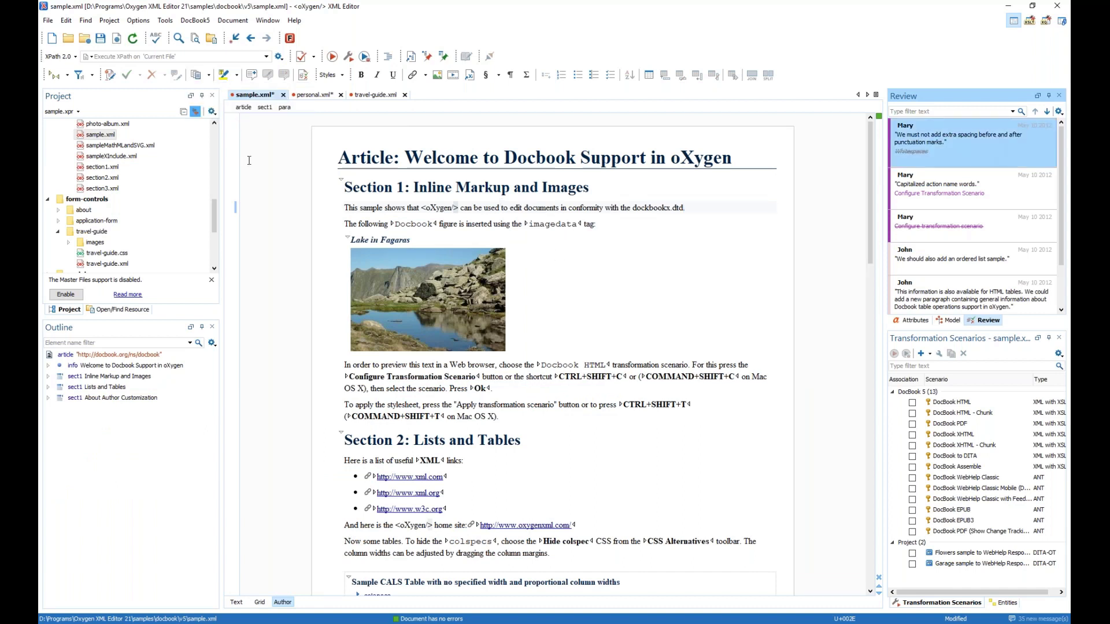
{"action": "left_click", "coordinate": [208, 74]}
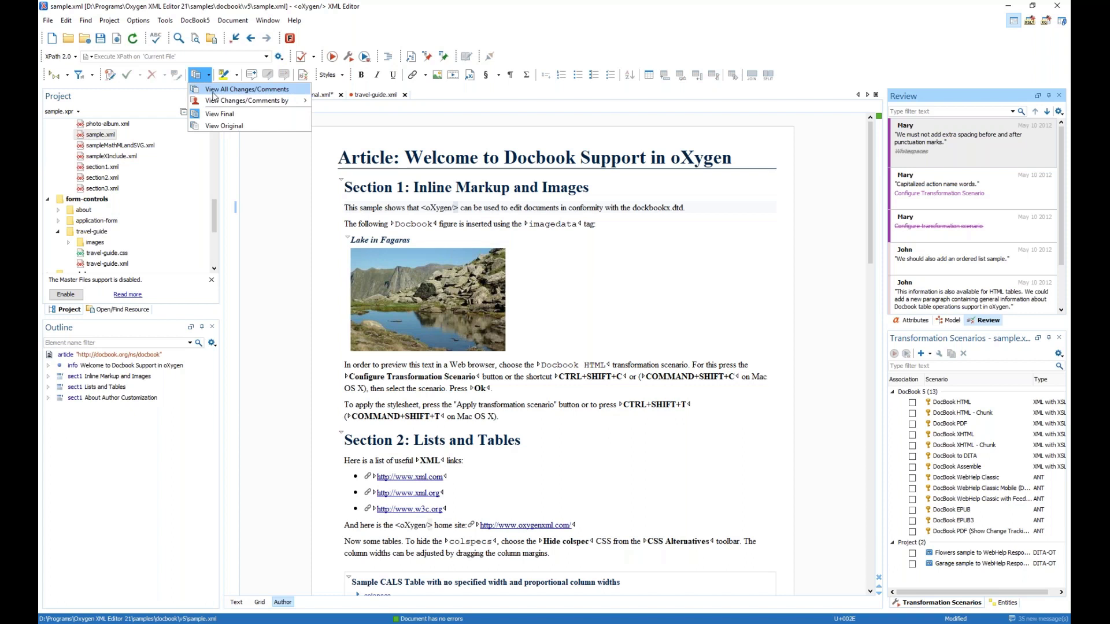
{"action": "left_click", "coordinate": [213, 93]}
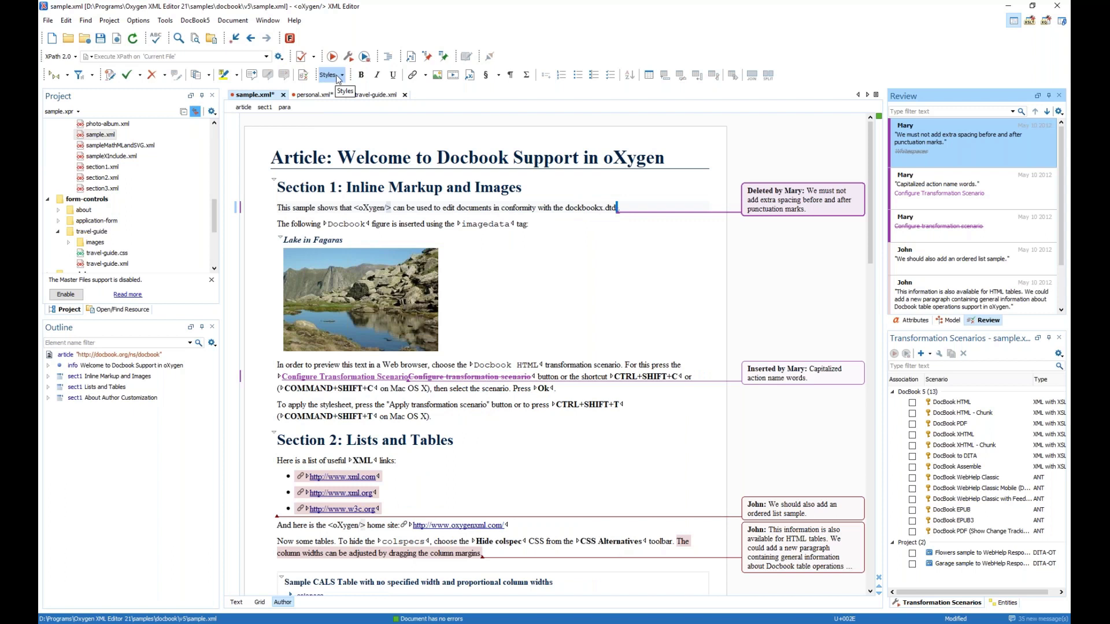
Turn the Full width style on for sample.xml and off again.
{"action": "left_click", "coordinate": [339, 77]}
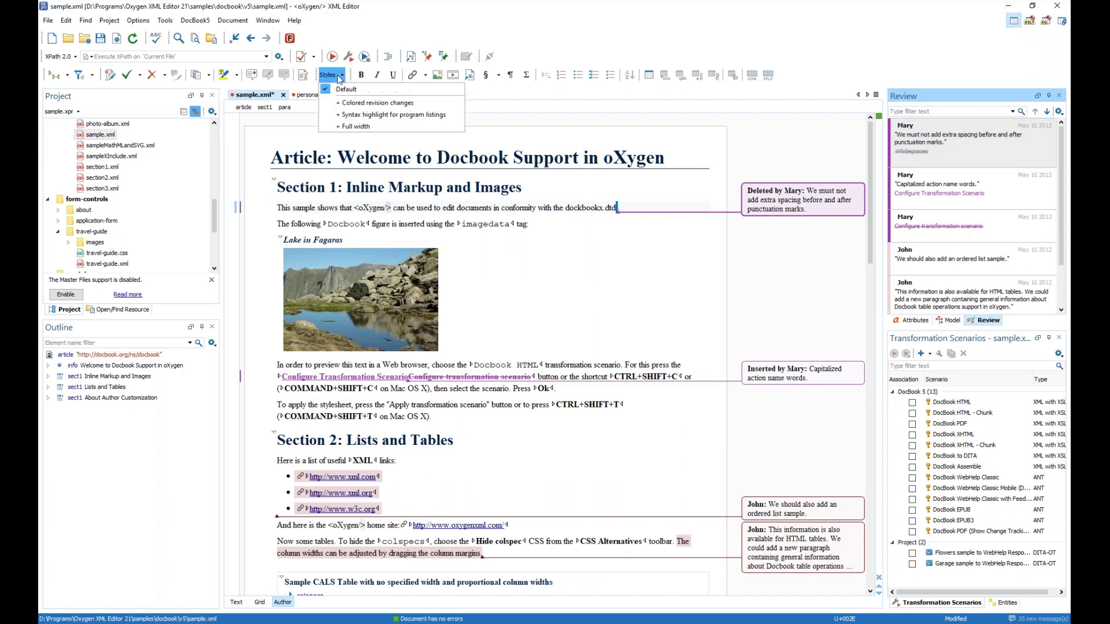
{"action": "left_click", "coordinate": [357, 128]}
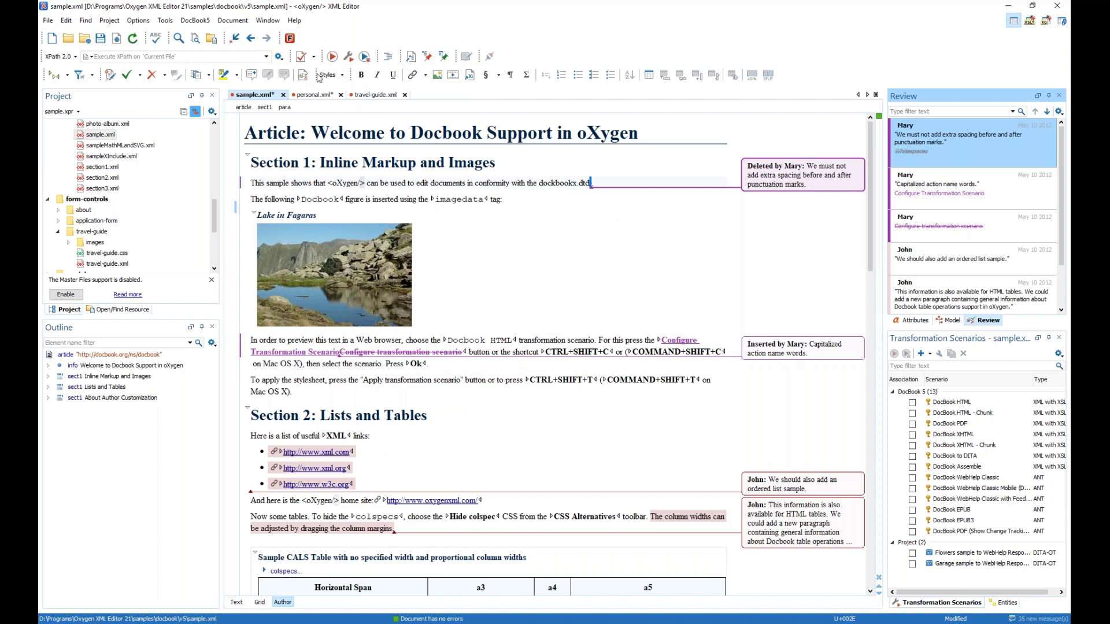
{"action": "left_click", "coordinate": [337, 76]}
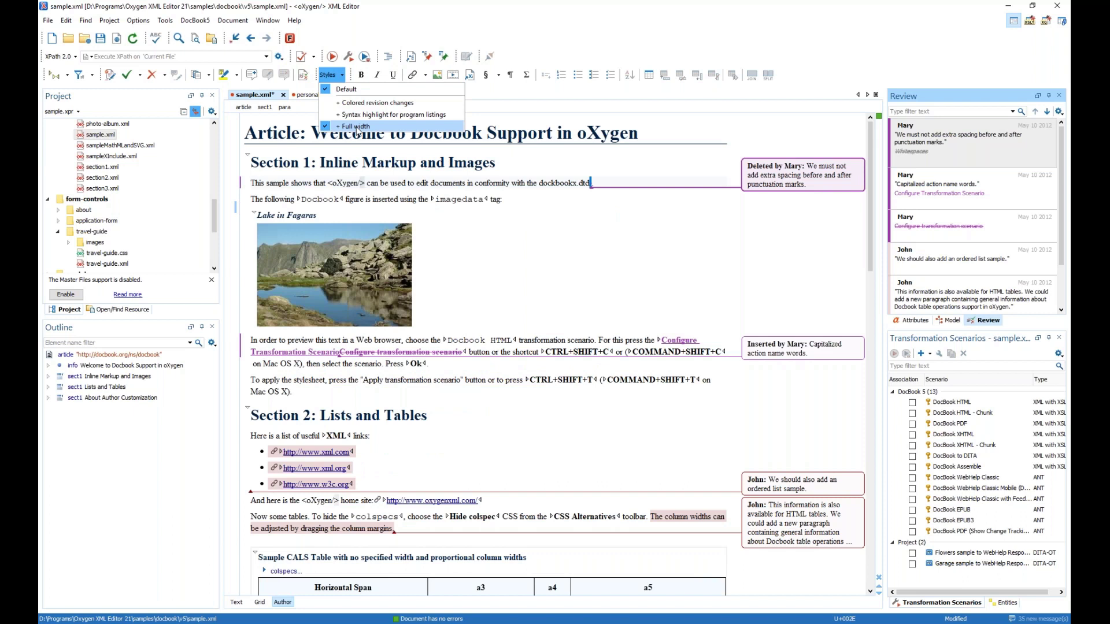
{"action": "left_click", "coordinate": [357, 127]}
Open care.dita from the project's dita/flowers/topics folder and apply the Roboto style to it.
{"action": "scroll", "coordinate": [148, 182], "scroll_direction": "up", "scroll_amount": 1}
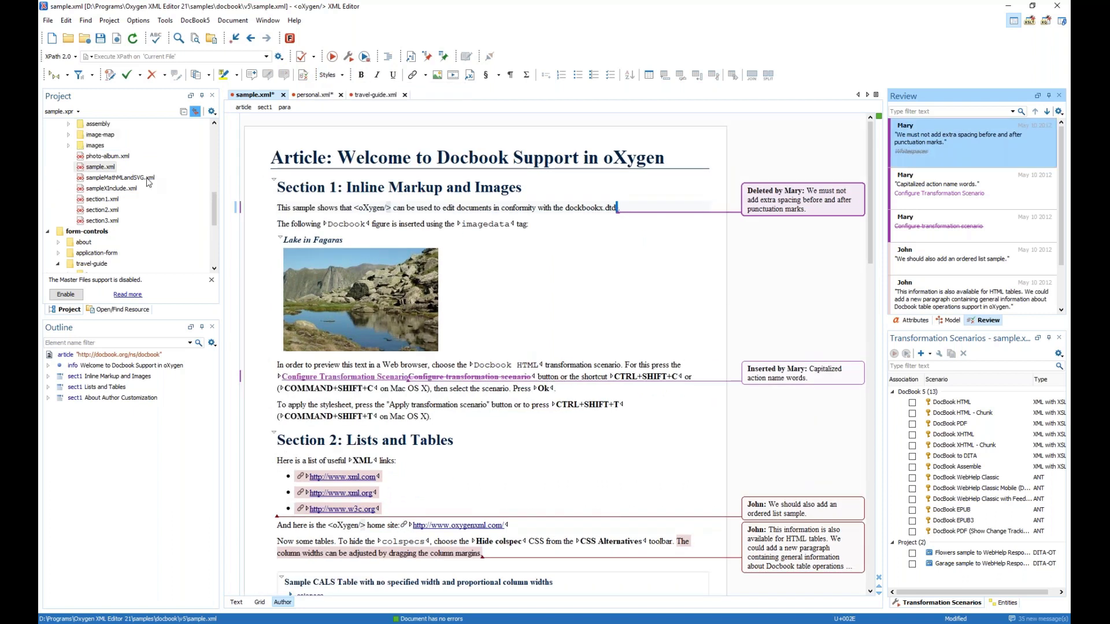
{"action": "scroll", "coordinate": [148, 183], "scroll_direction": "up", "scroll_amount": 3}
{"action": "scroll", "coordinate": [149, 183], "scroll_direction": "up", "scroll_amount": 1}
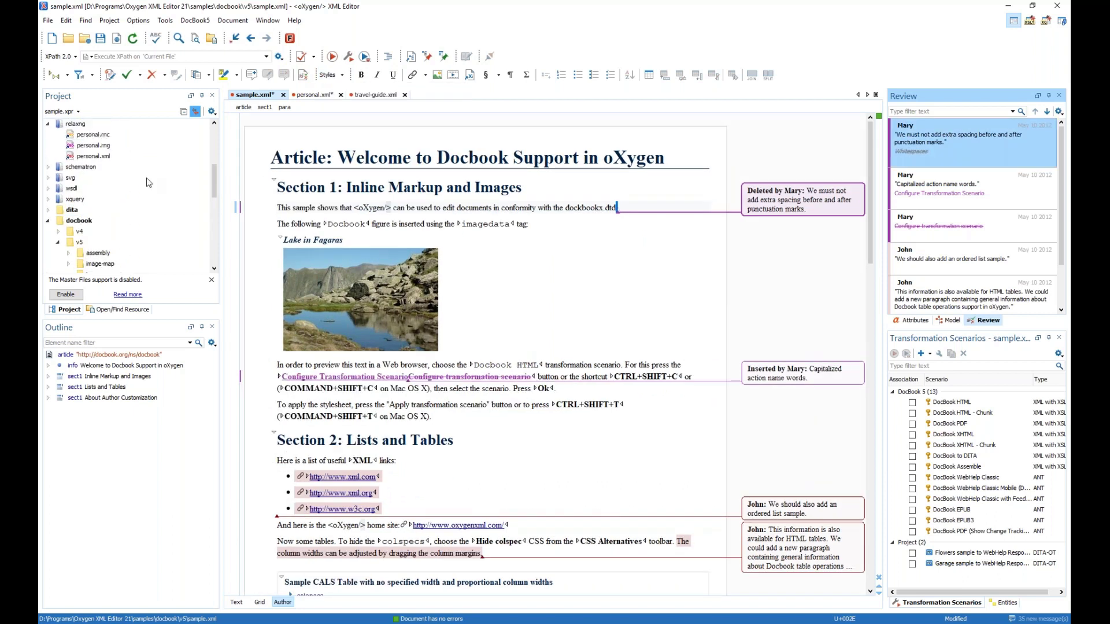
{"action": "left_click", "coordinate": [48, 210]}
{"action": "left_click", "coordinate": [67, 203]}
{"action": "left_click", "coordinate": [109, 225]}
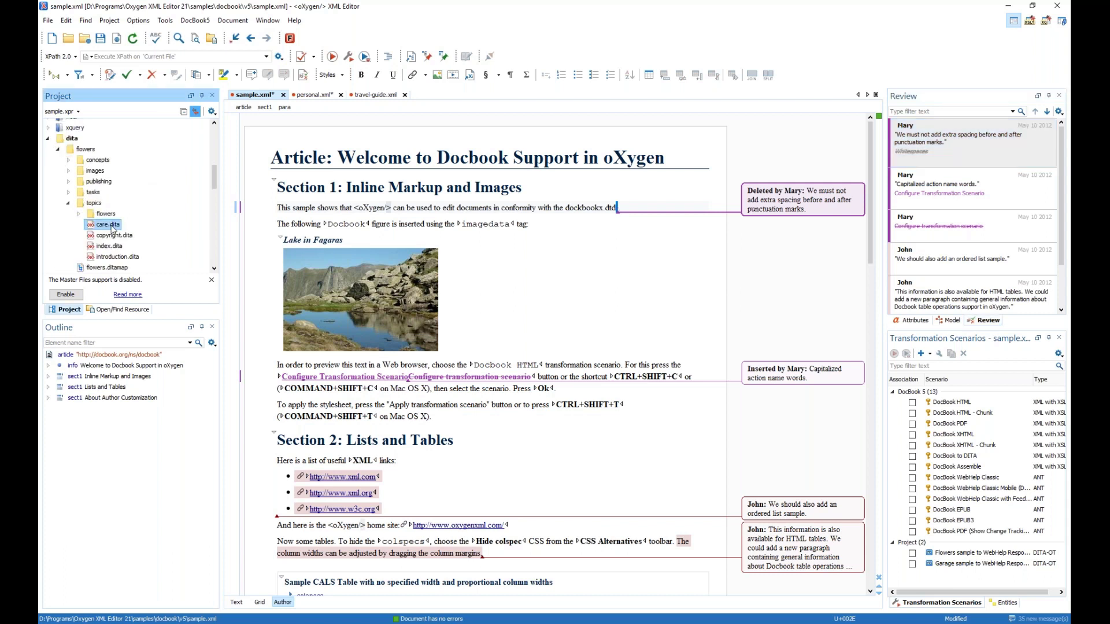
{"action": "left_click", "coordinate": [341, 75]}
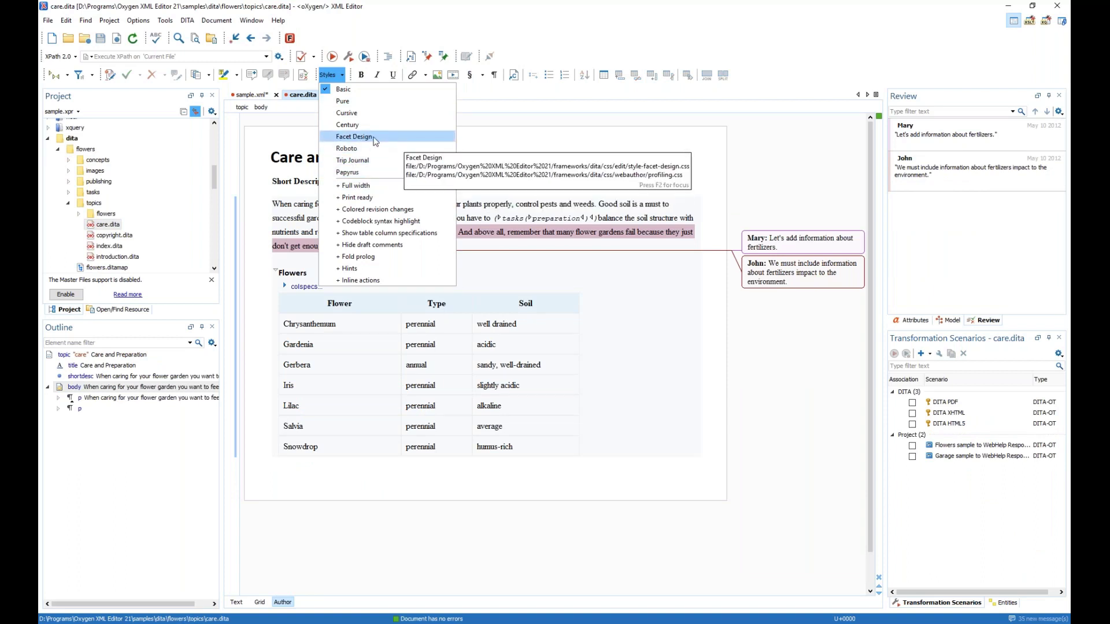
{"action": "left_click", "coordinate": [357, 148]}
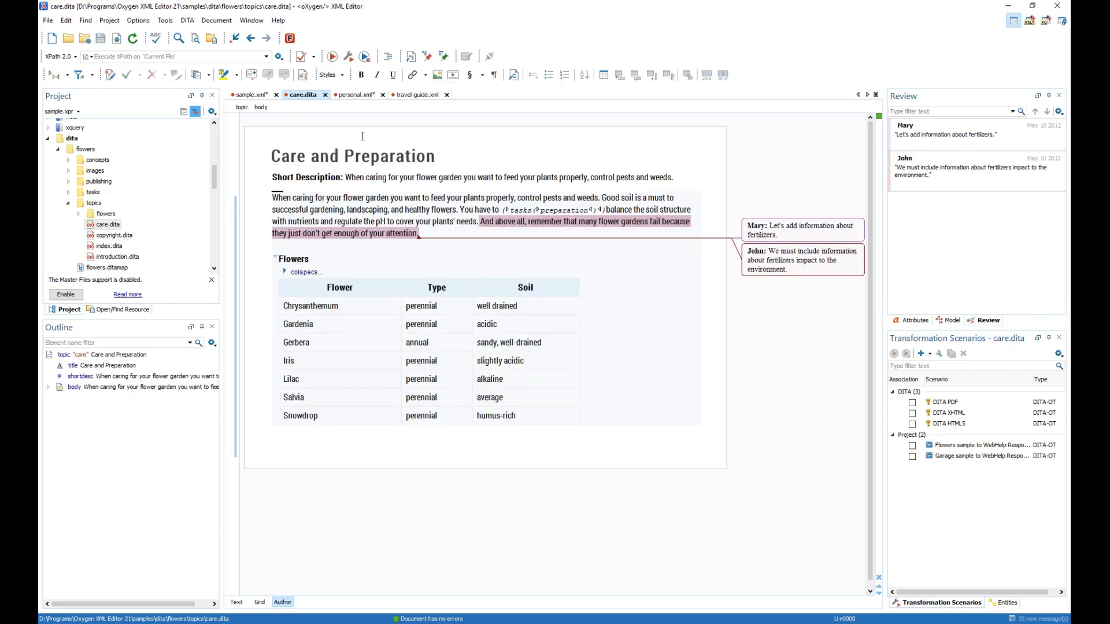
Add the Hints and Inline actions style layers to the display of care.dita.
{"action": "left_click", "coordinate": [328, 76]}
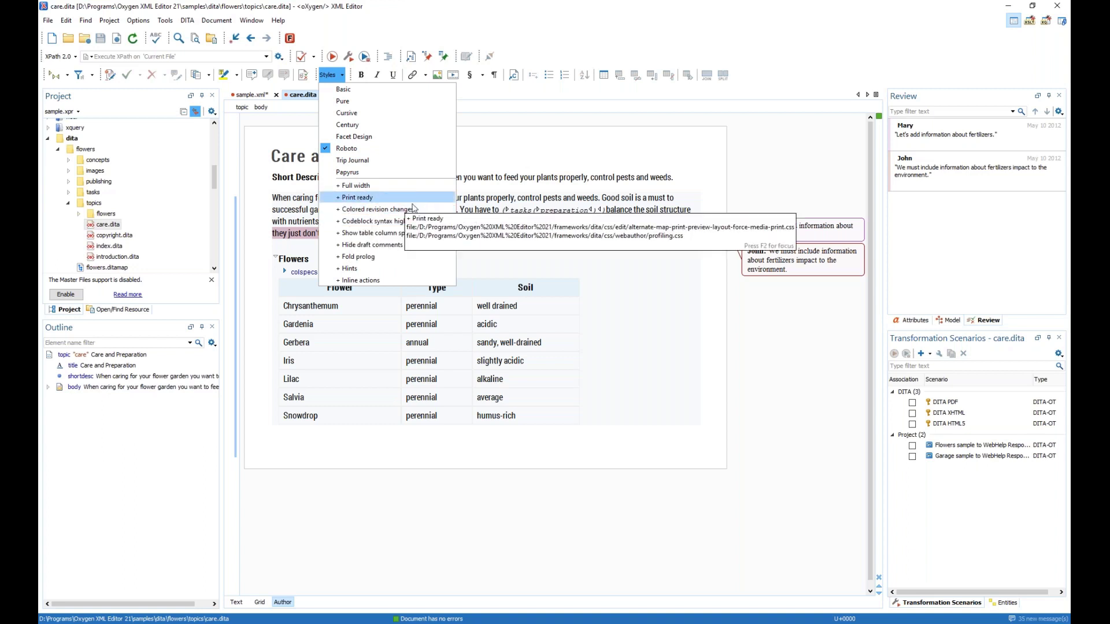
{"action": "left_click", "coordinate": [352, 269]}
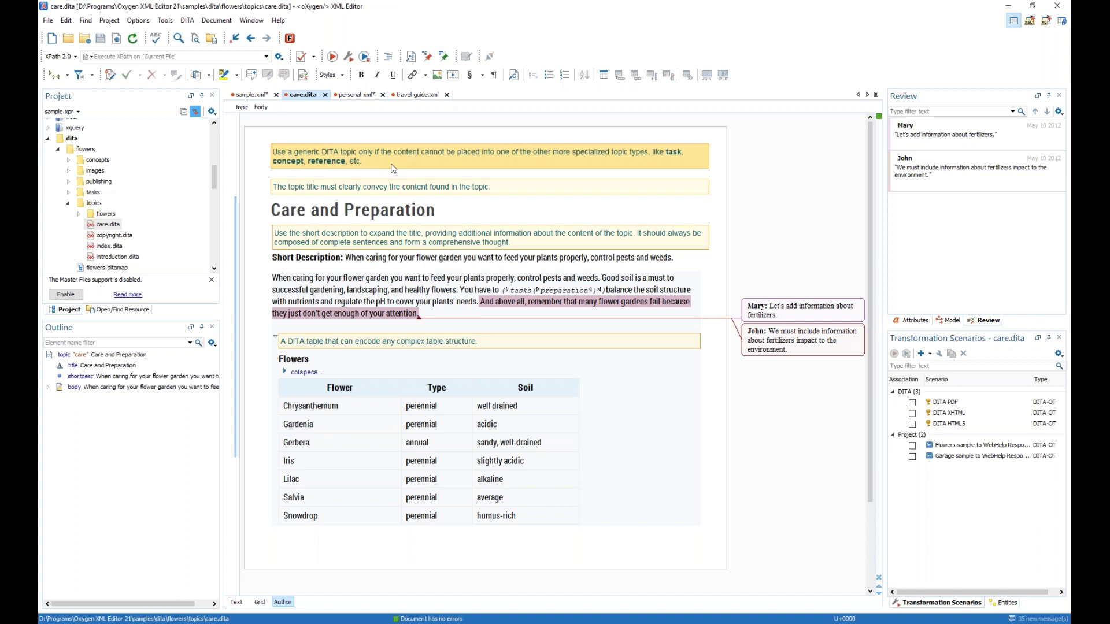
{"action": "left_click", "coordinate": [331, 75]}
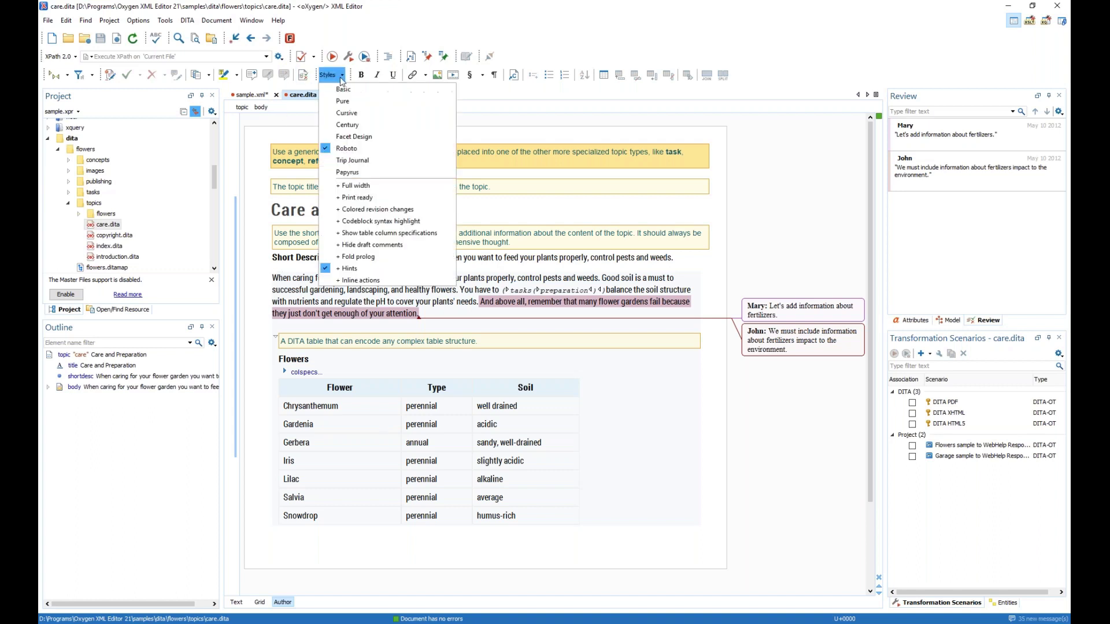
{"action": "left_click", "coordinate": [361, 280]}
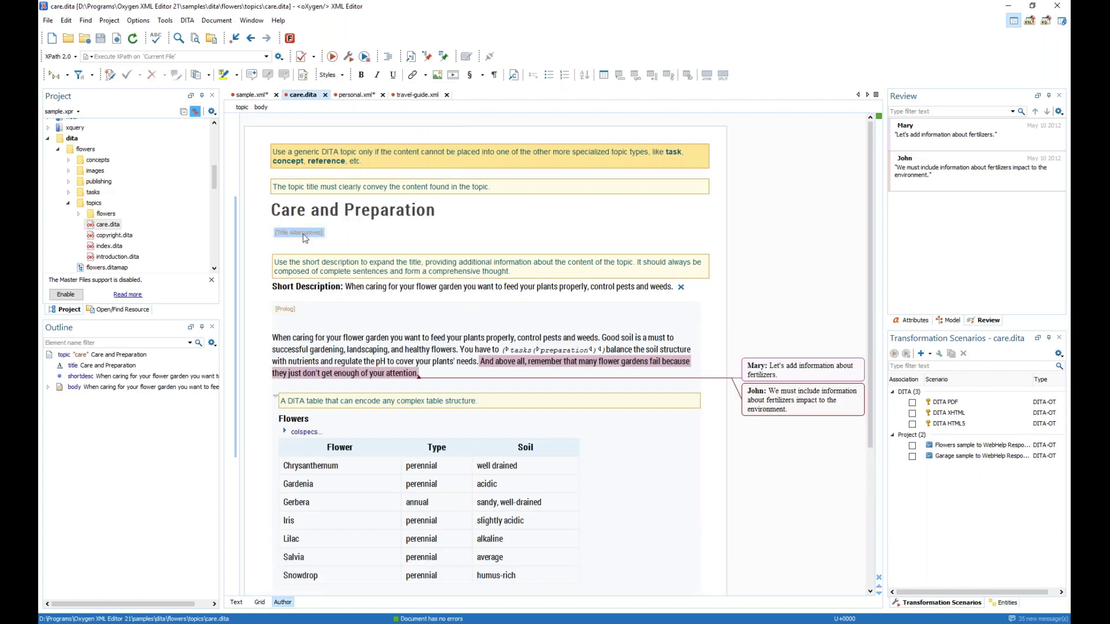
Insert a prolog section into care.dita through its inline action and remove it again.
{"action": "left_click", "coordinate": [286, 310]}
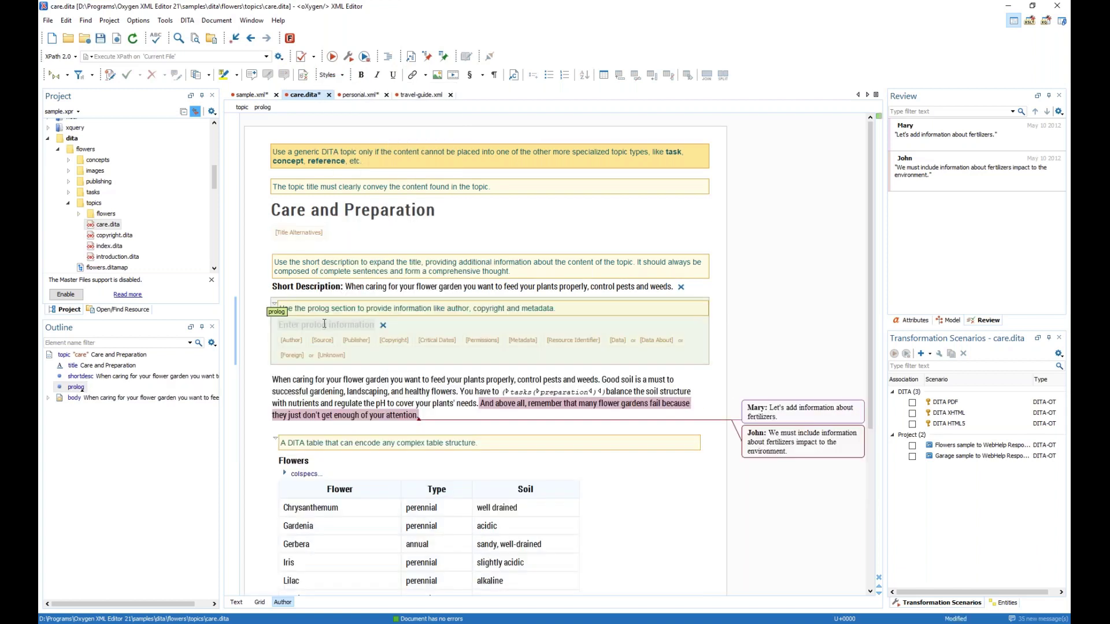
{"action": "left_click", "coordinate": [382, 327]}
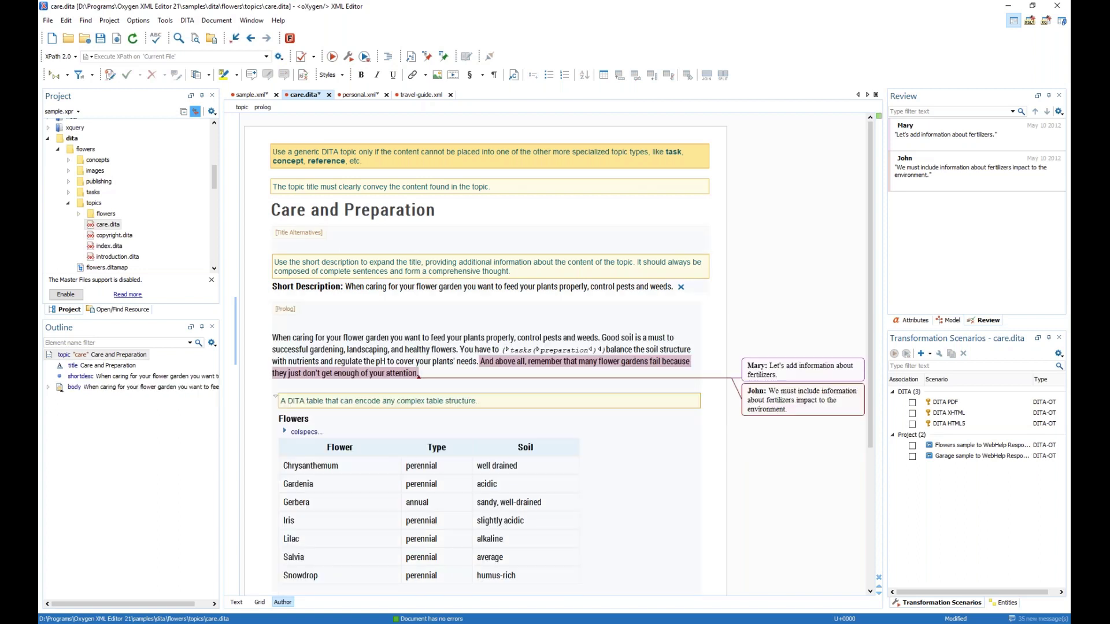
Turn off the Inline actions and Hints style layers for care.dita.
{"action": "left_click", "coordinate": [328, 74]}
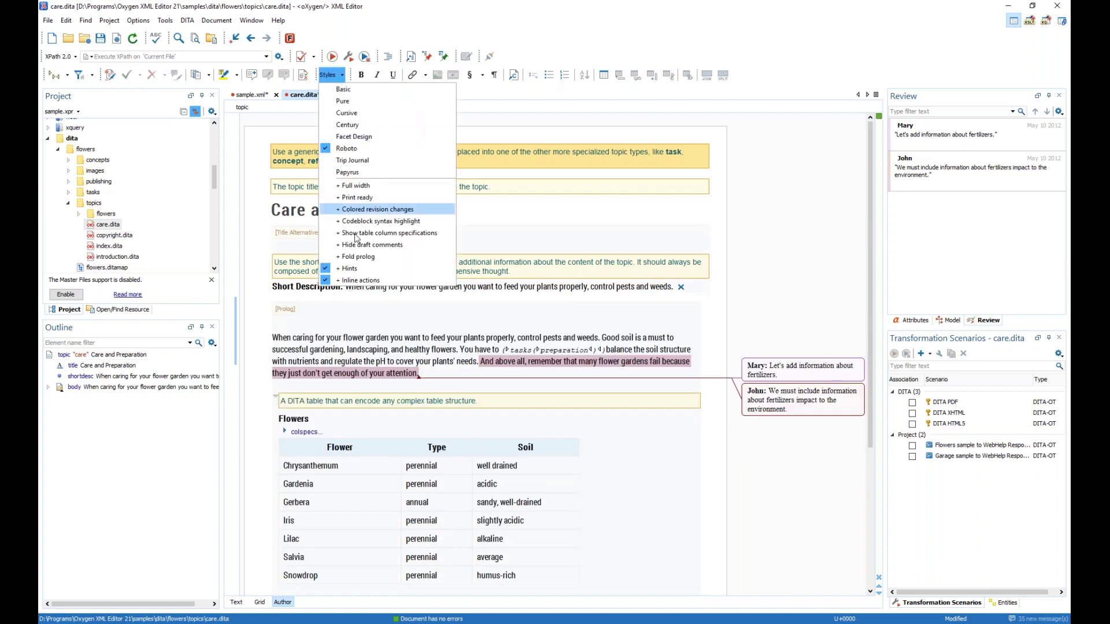
{"action": "left_click", "coordinate": [360, 281]}
{"action": "left_click", "coordinate": [329, 74]}
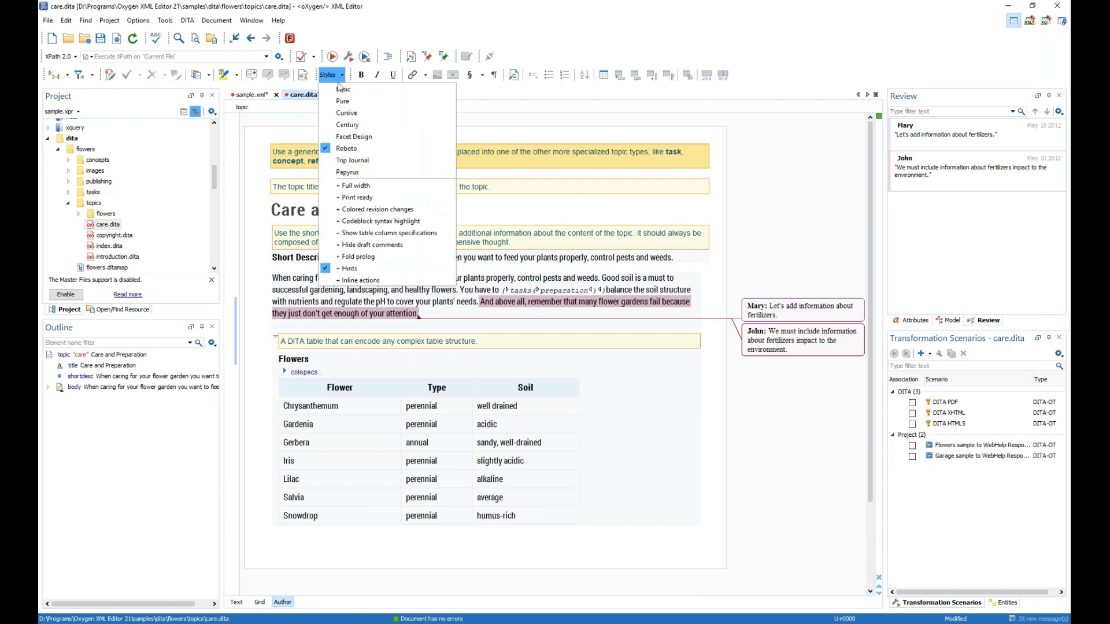
{"action": "left_click", "coordinate": [384, 268]}
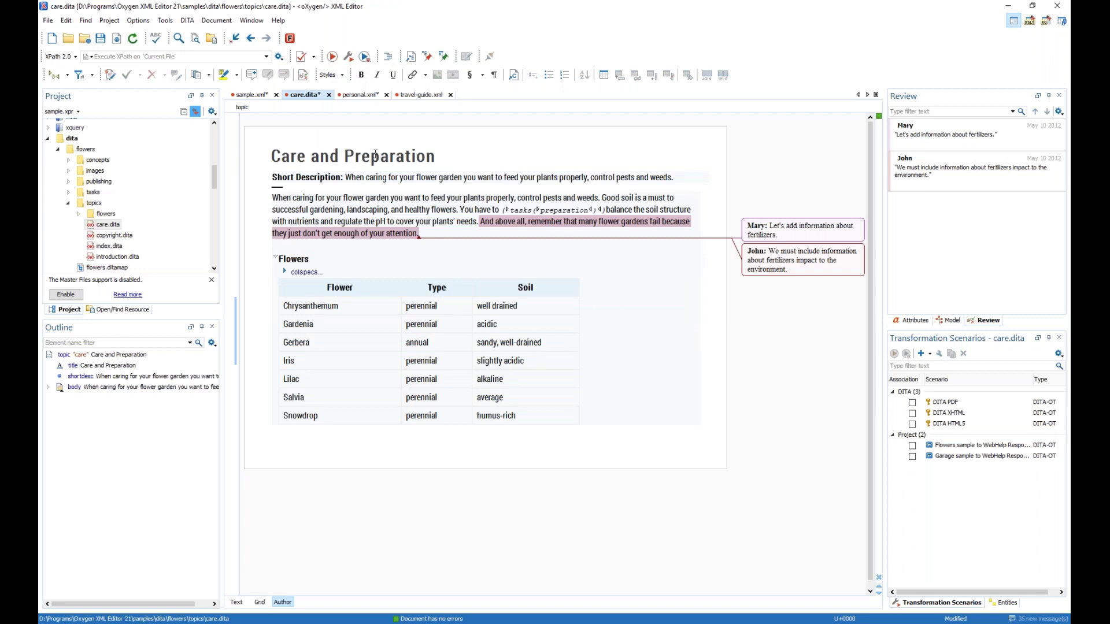
Hide the Documentation toolbar in the Editor perspective through the toolbar configuration.
{"action": "right_click", "coordinate": [564, 36]}
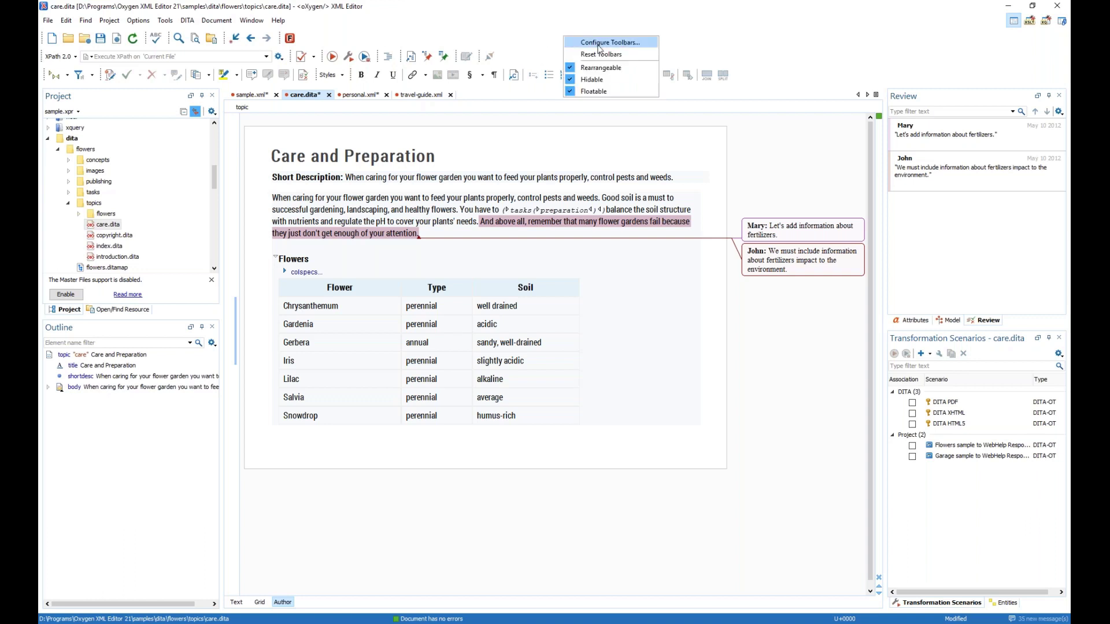
{"action": "right_click", "coordinate": [513, 32]}
{"action": "right_click", "coordinate": [512, 33]}
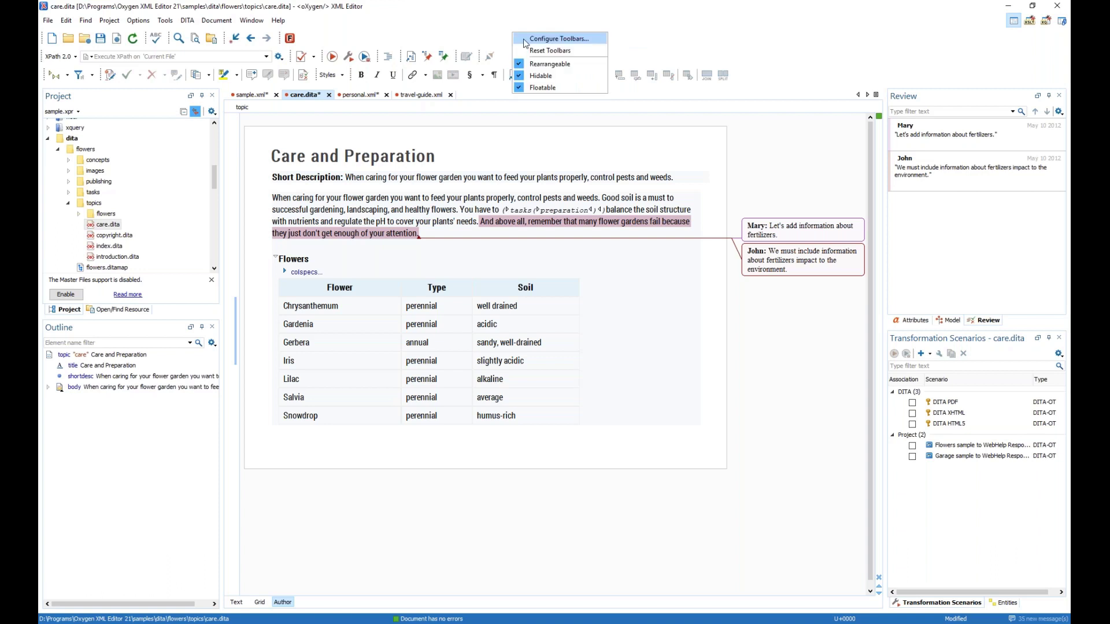
{"action": "left_click", "coordinate": [555, 39]}
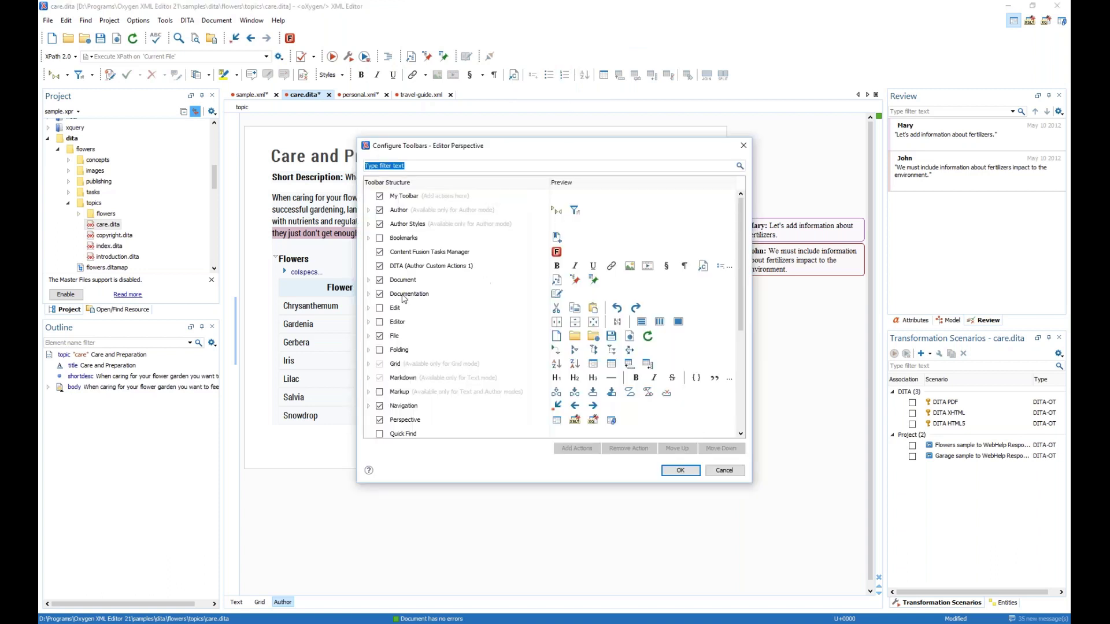
{"action": "left_click", "coordinate": [368, 295]}
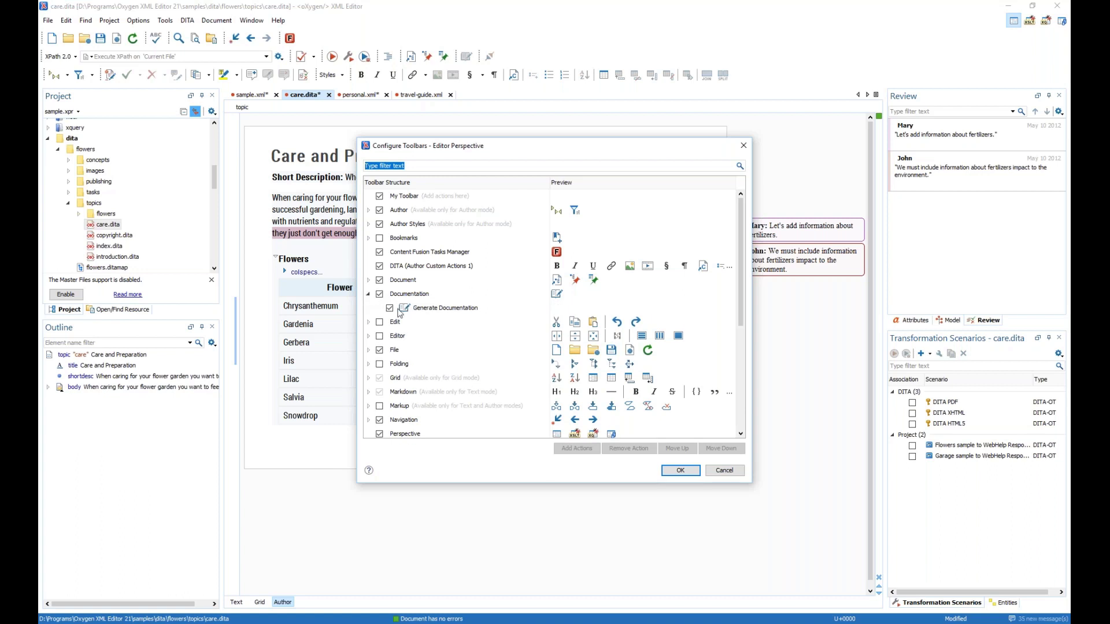
{"action": "left_click", "coordinate": [379, 294]}
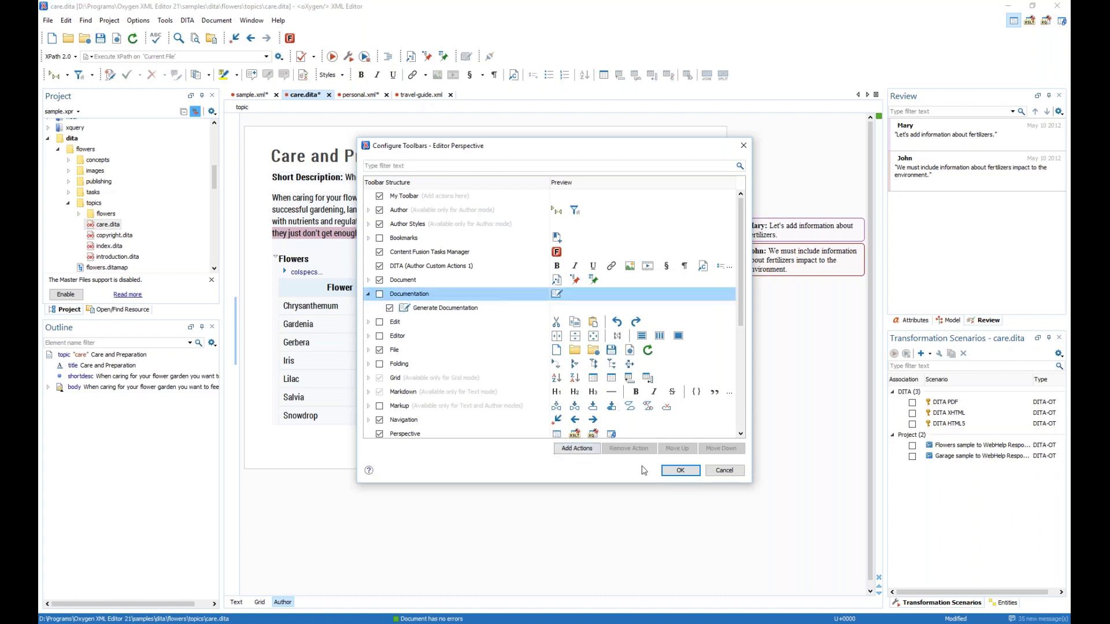
{"action": "left_click", "coordinate": [681, 470]}
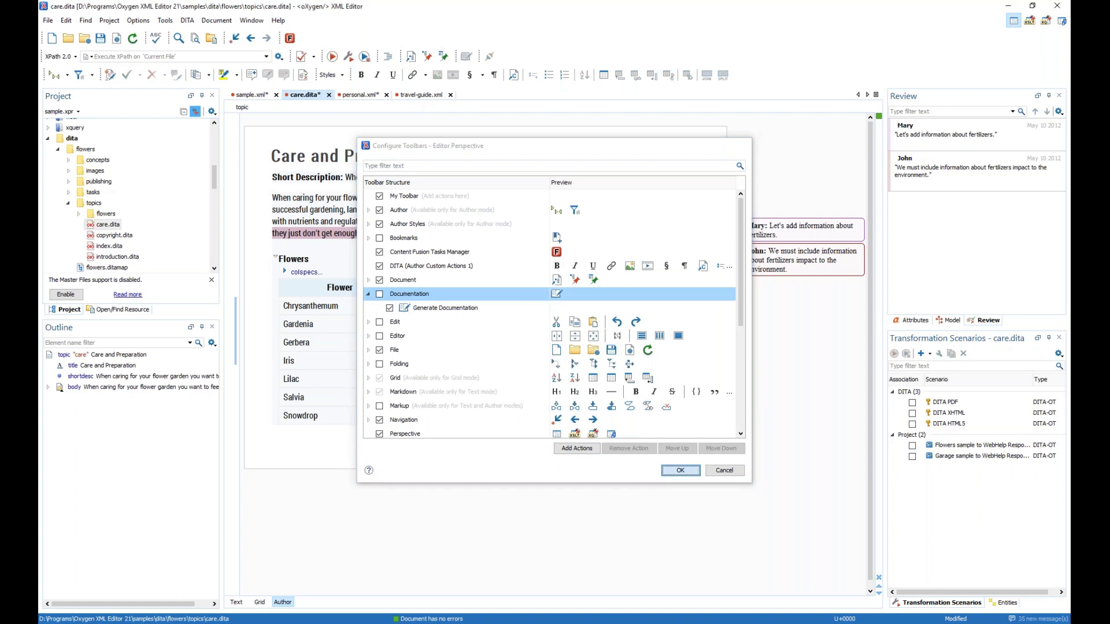
Enable the Symbols toolbar in the Editor perspective through the toolbar configuration.
{"action": "right_click", "coordinate": [502, 53]}
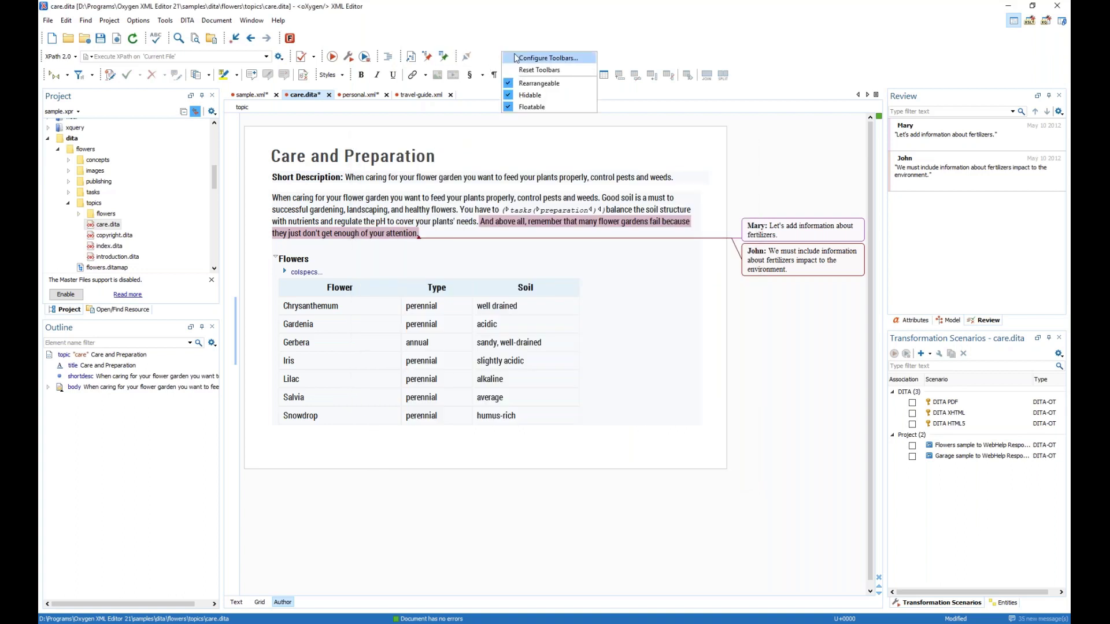
{"action": "left_click", "coordinate": [516, 58]}
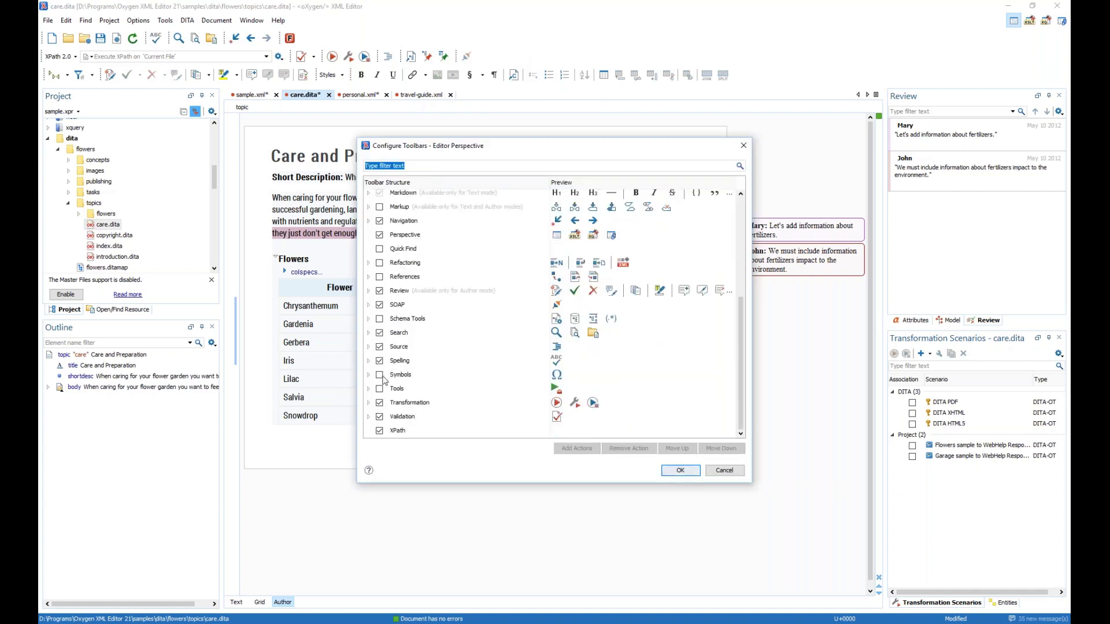
{"action": "left_click", "coordinate": [369, 376]}
{"action": "left_click", "coordinate": [380, 376]}
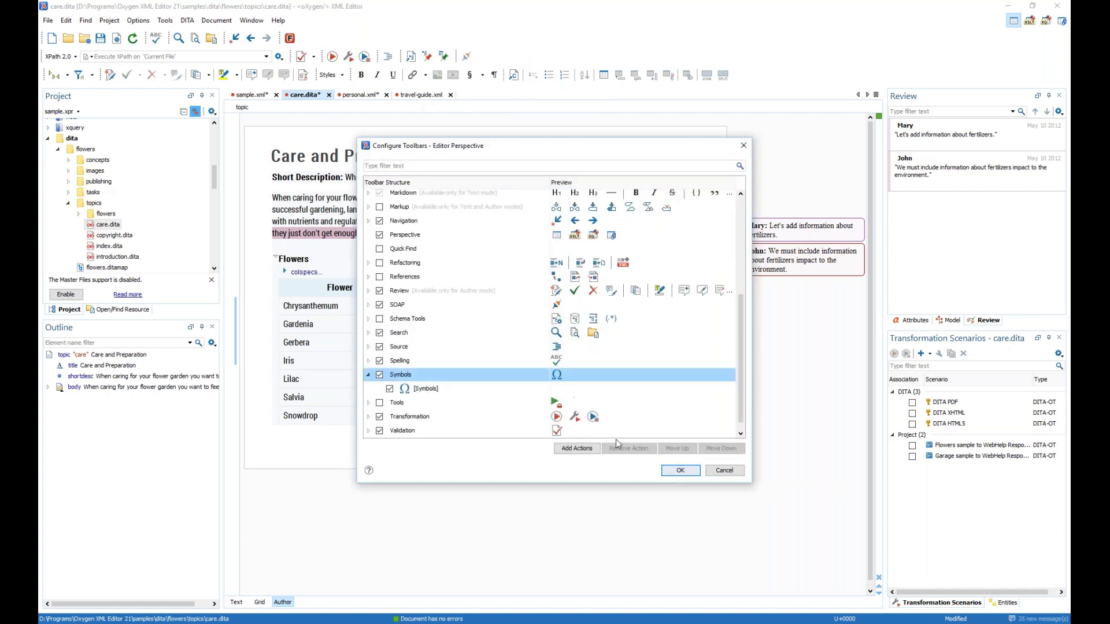
{"action": "left_click", "coordinate": [681, 470]}
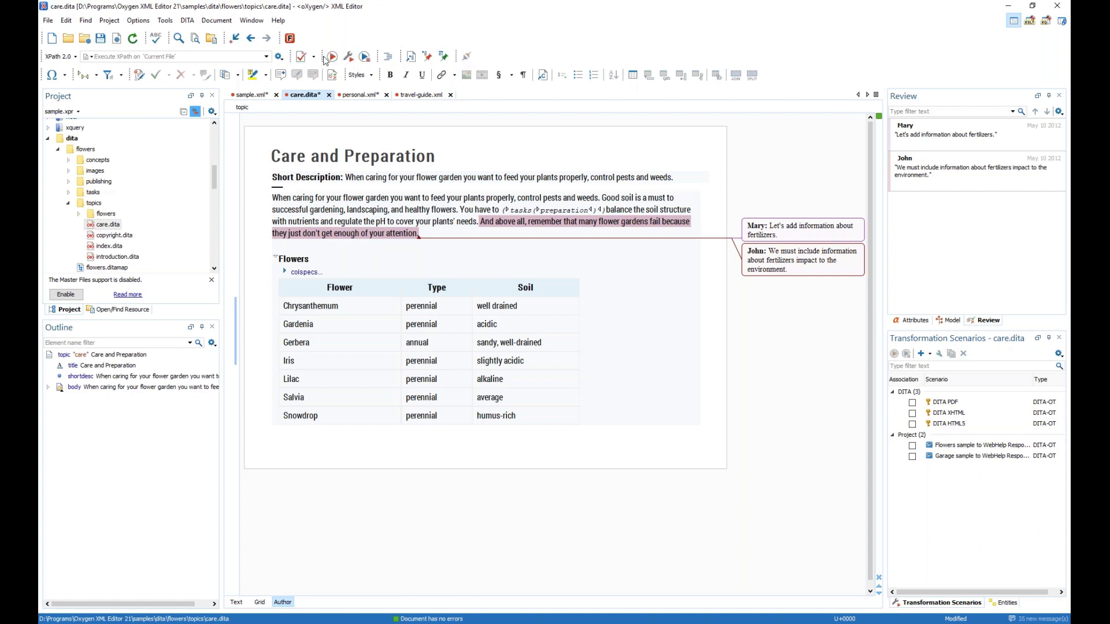
Move the Transformation toolbar to the end of its row and make the Project view taller by lowering its border with the Outline.
{"action": "left_click_drag", "start_coordinate": [322, 59], "coordinate": [431, 55]}
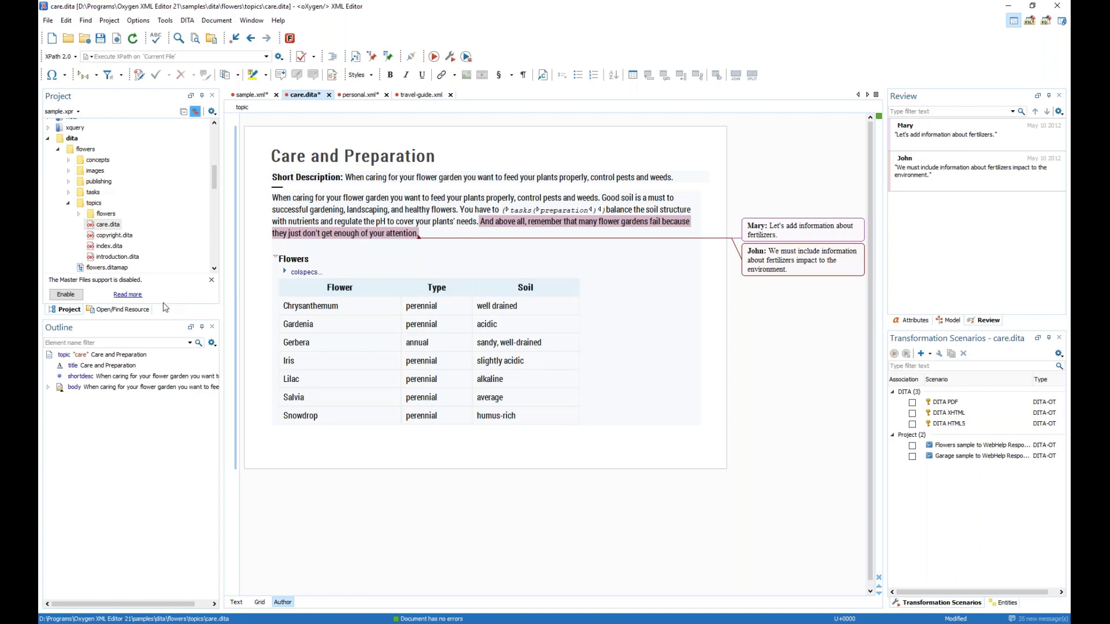
{"action": "left_click_drag", "start_coordinate": [148, 319], "coordinate": [150, 428]}
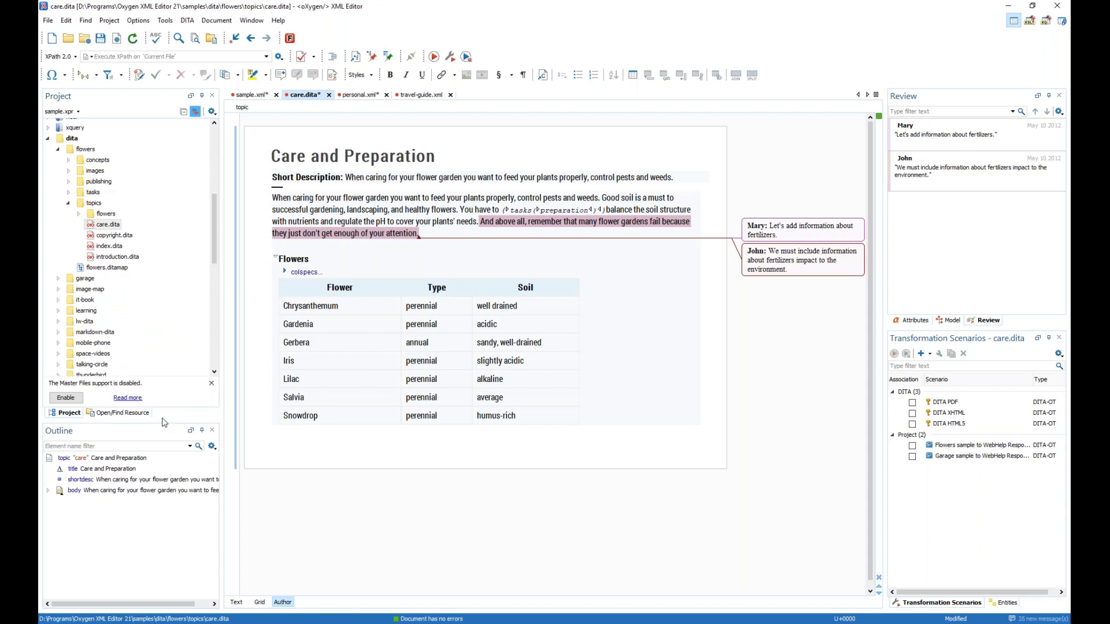
{"action": "left_click_drag", "start_coordinate": [162, 421], "coordinate": [164, 407]}
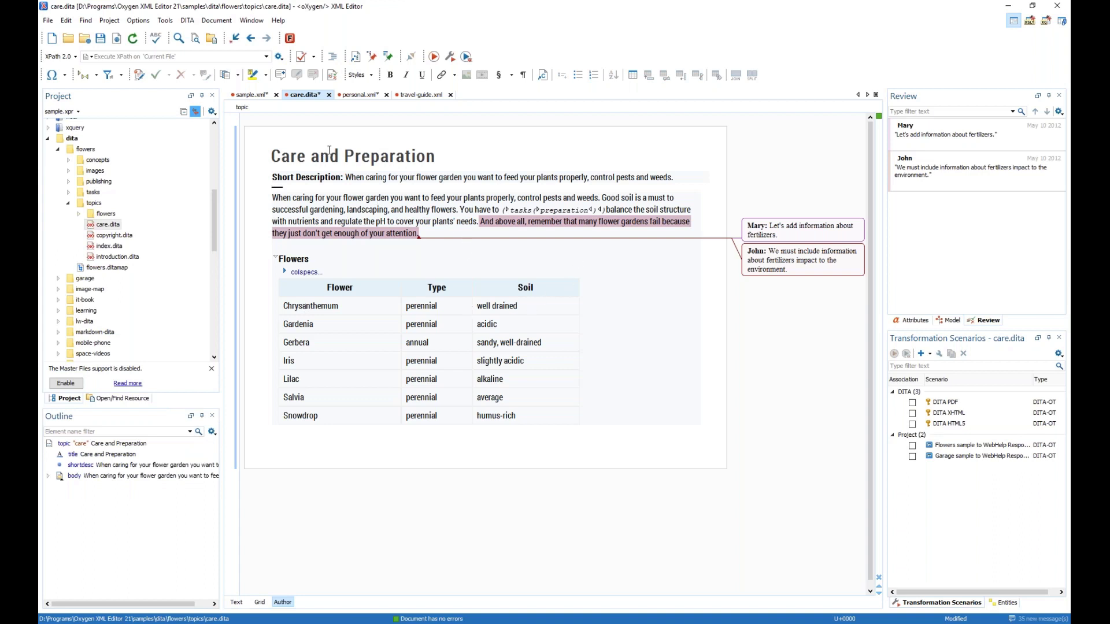
Open the Preferences from the Menu Shortcut Keys page and view the Global options page.
{"action": "left_click", "coordinate": [139, 21]}
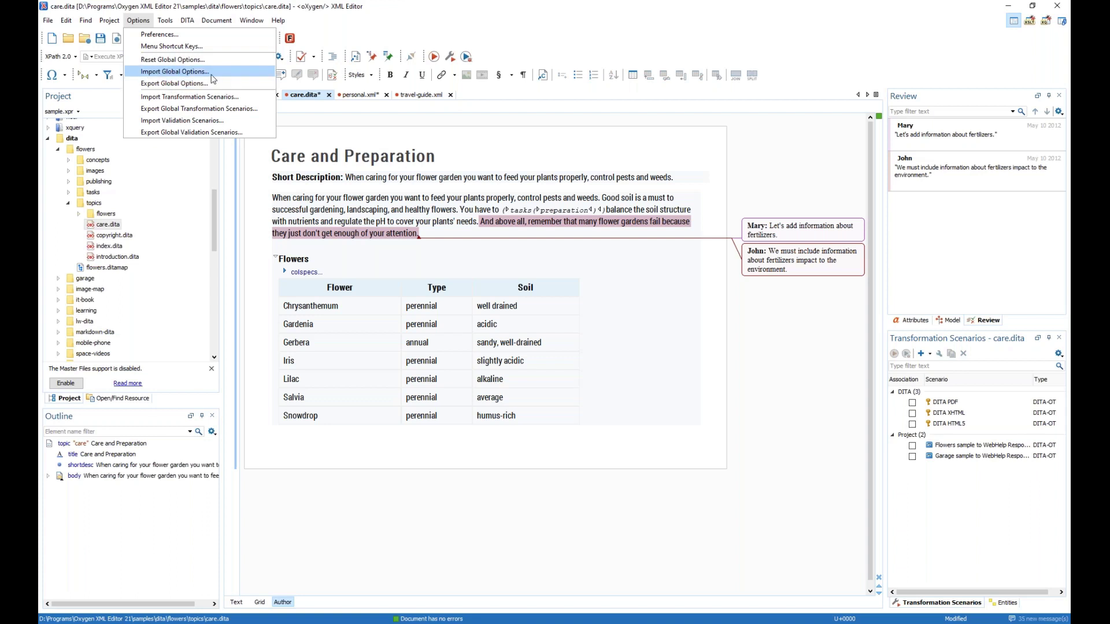
{"action": "left_click", "coordinate": [180, 38]}
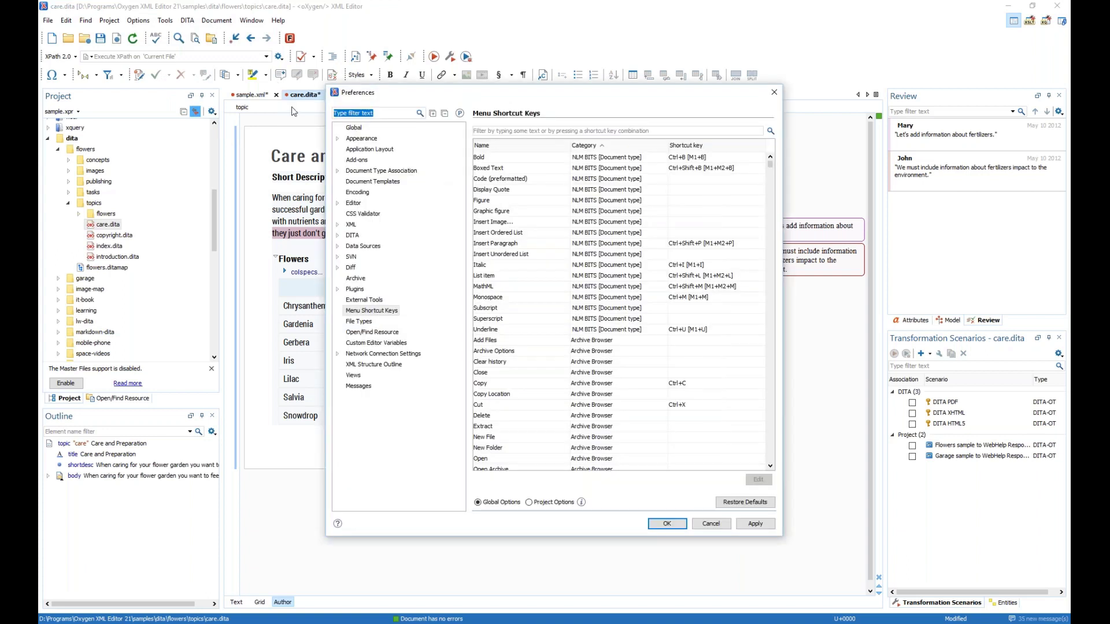
{"action": "left_click", "coordinate": [354, 128]}
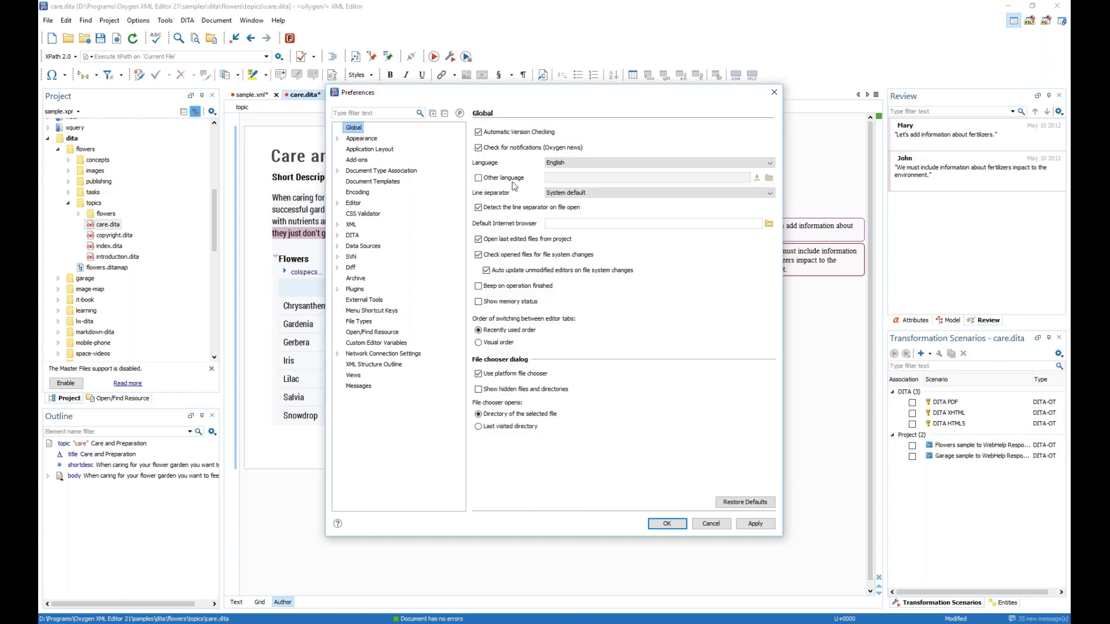
Preview the Graphite theme in the Appearance preferences and set the theme back to Light.
{"action": "left_click", "coordinate": [356, 140]}
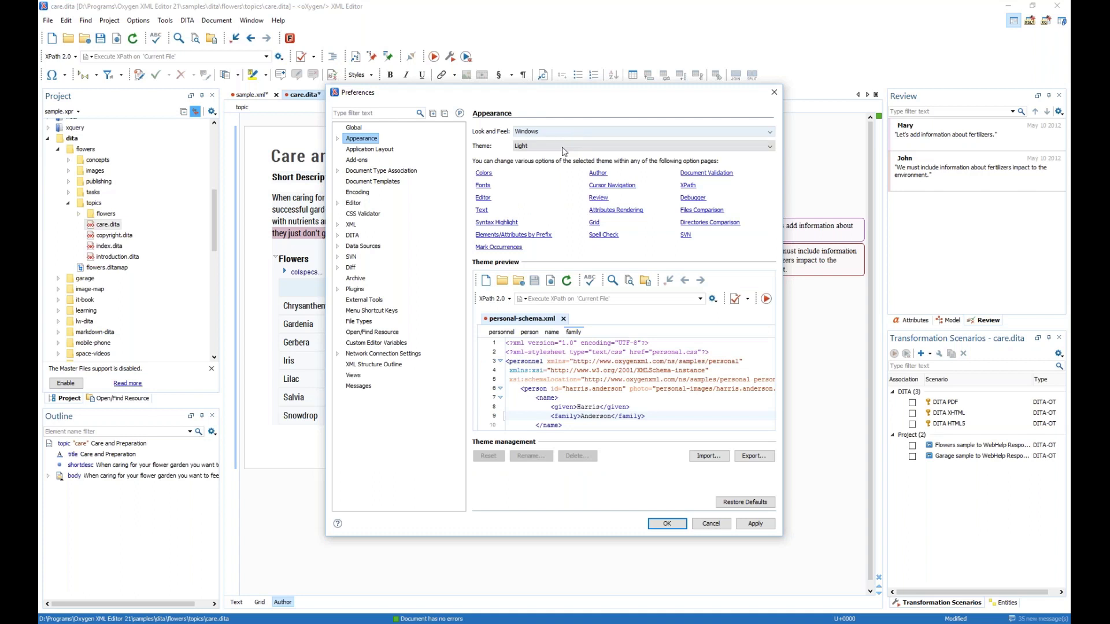
{"action": "left_click", "coordinate": [573, 147]}
{"action": "left_click", "coordinate": [559, 165]}
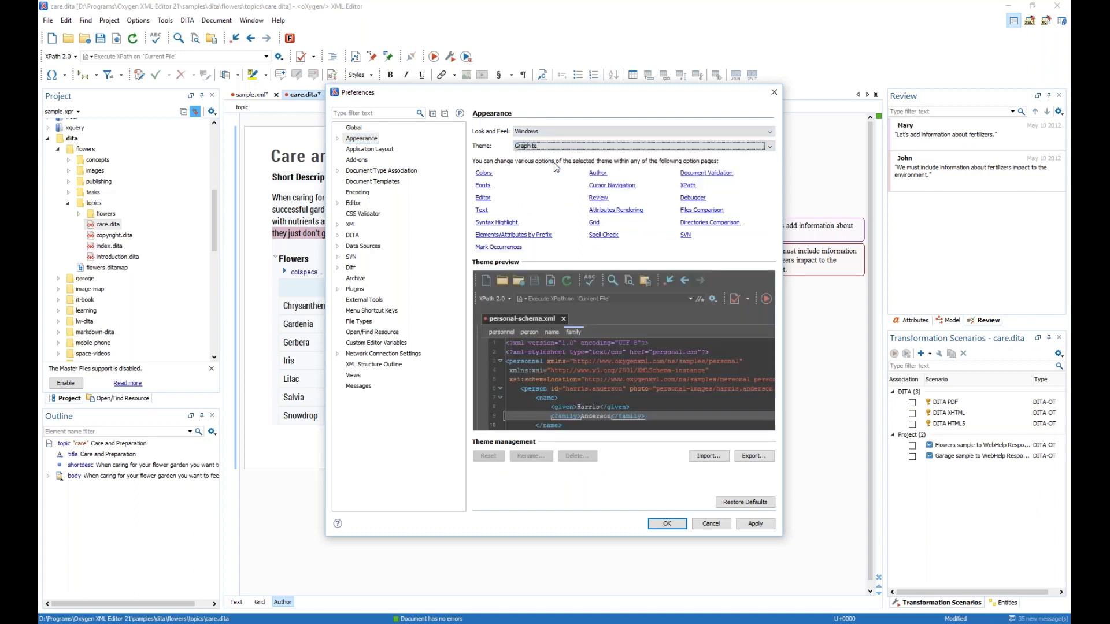
{"action": "left_click", "coordinate": [560, 147]}
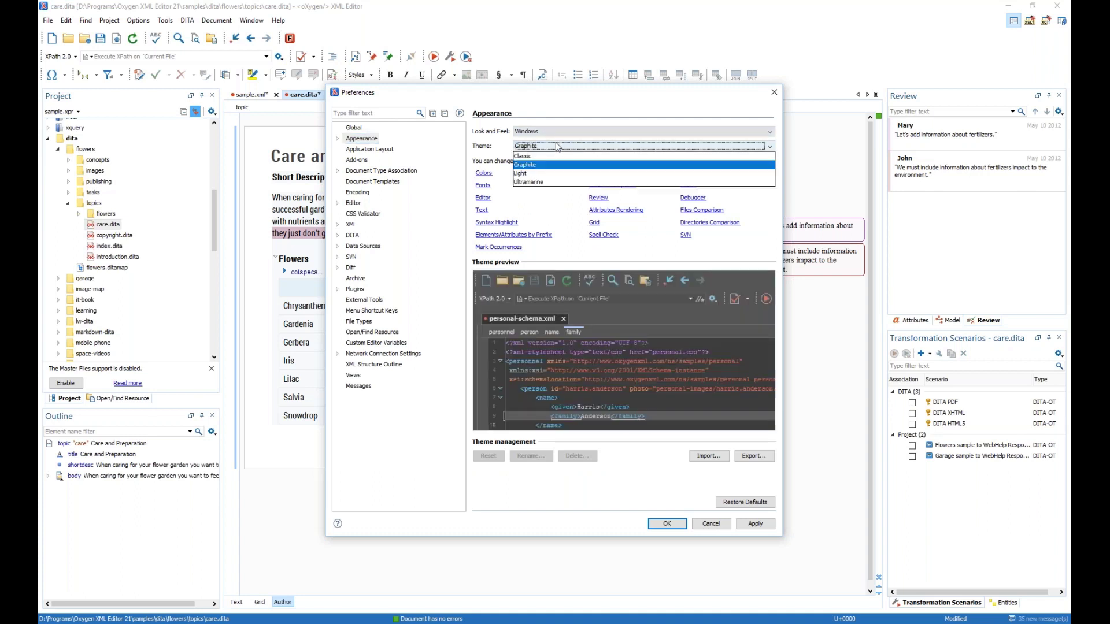
{"action": "left_click", "coordinate": [551, 180]}
Filter the preferences by "font" and view the Appearance / Fonts page.
{"action": "left_click", "coordinate": [373, 115]}
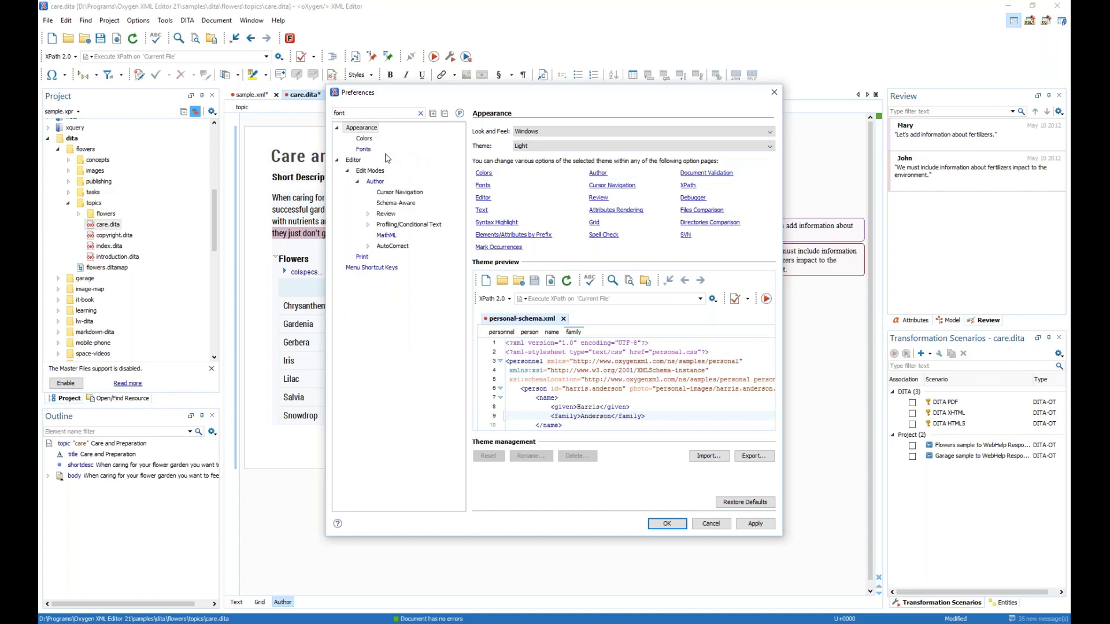
{"action": "left_click", "coordinate": [365, 150]}
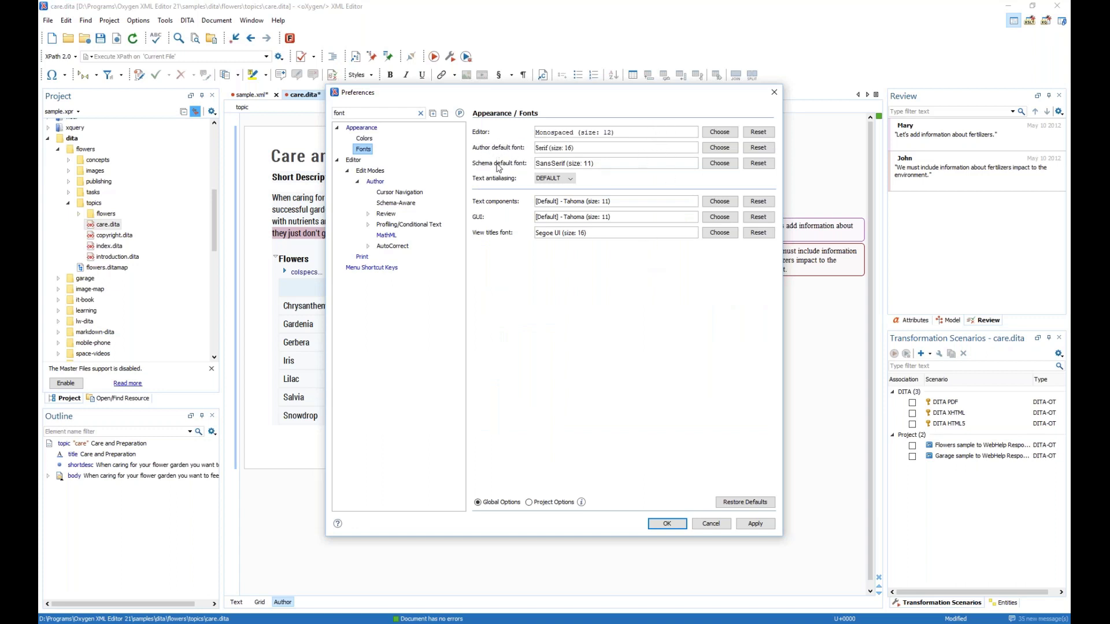
Filter the preferences by "save", turn on automatic document saving on the Save page, check its interval choices, and turn it off again.
{"action": "left_click_drag", "start_coordinate": [365, 113], "coordinate": [327, 115]}
{"action": "type", "text": "save"}
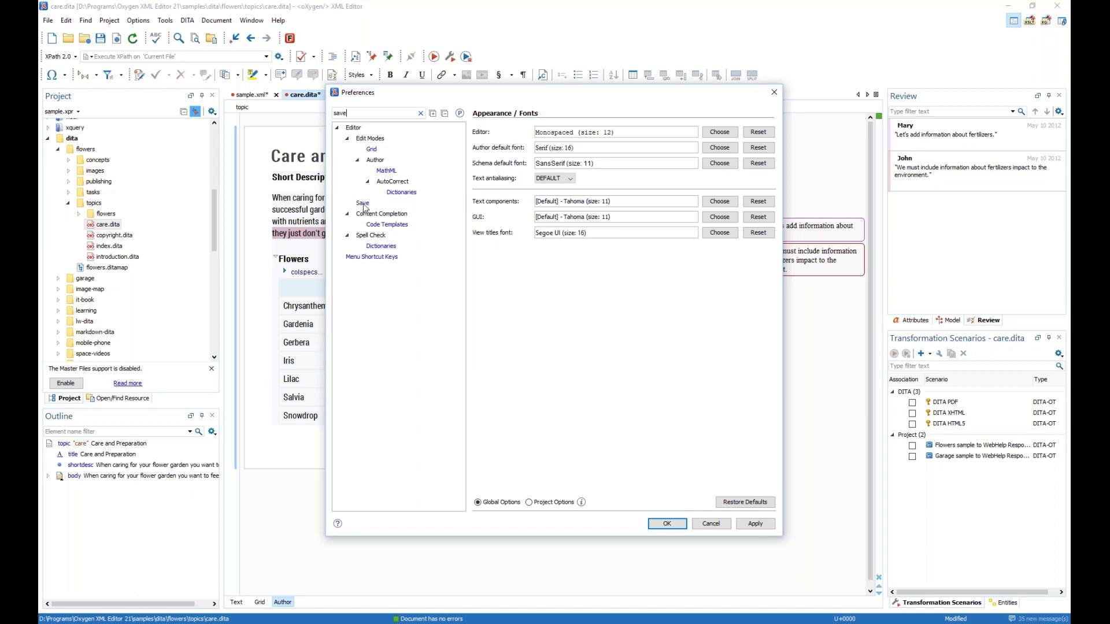
{"action": "left_click", "coordinate": [362, 204]}
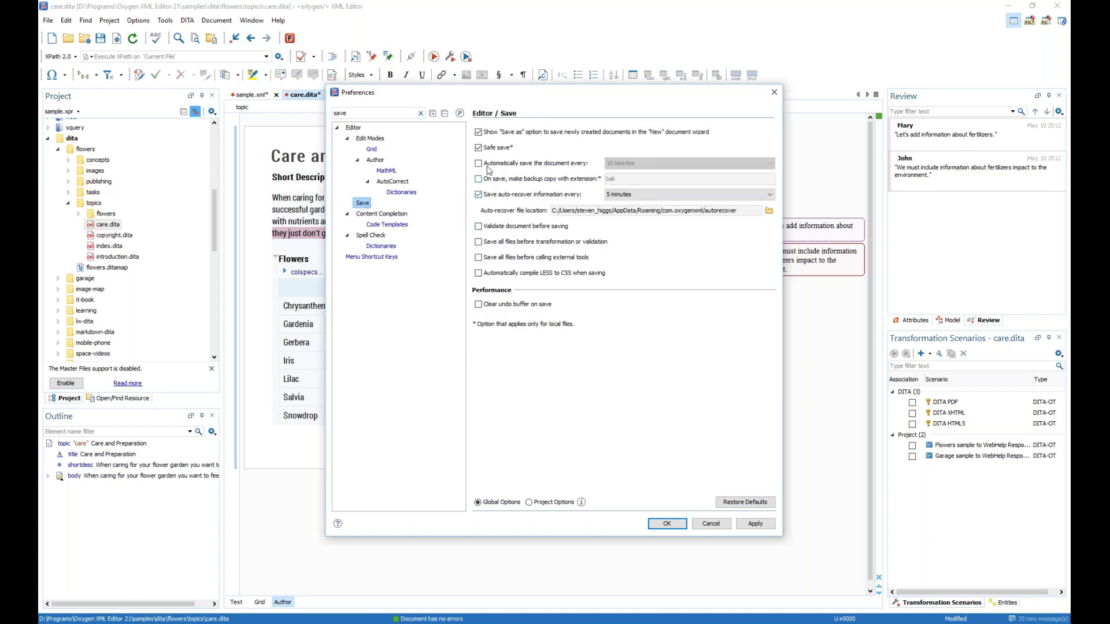
{"action": "left_click", "coordinate": [478, 163]}
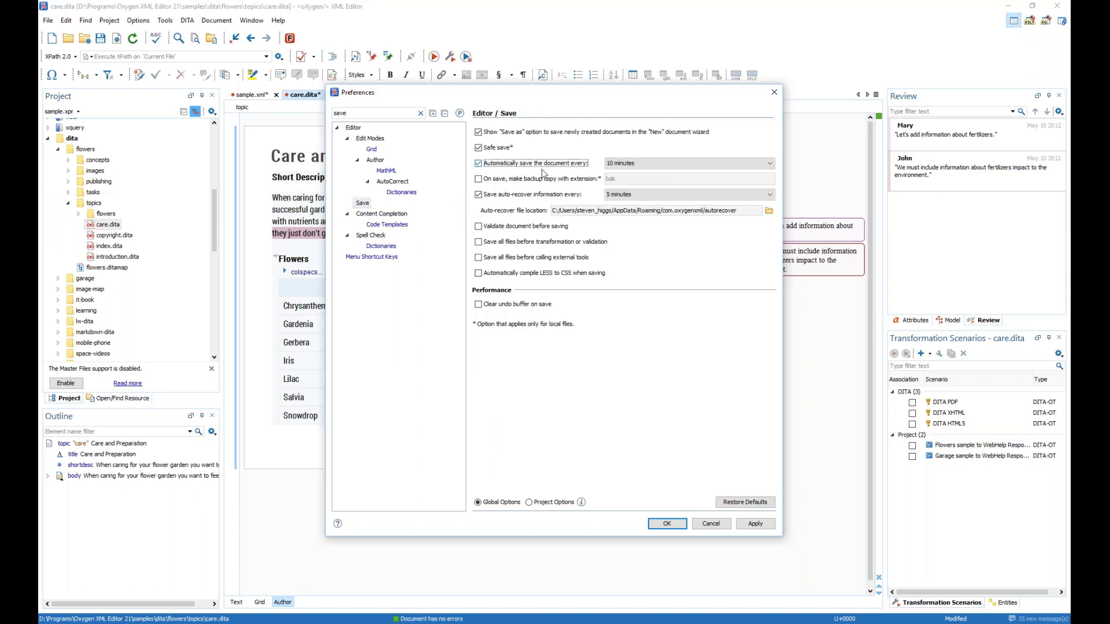
{"action": "left_click", "coordinate": [666, 165]}
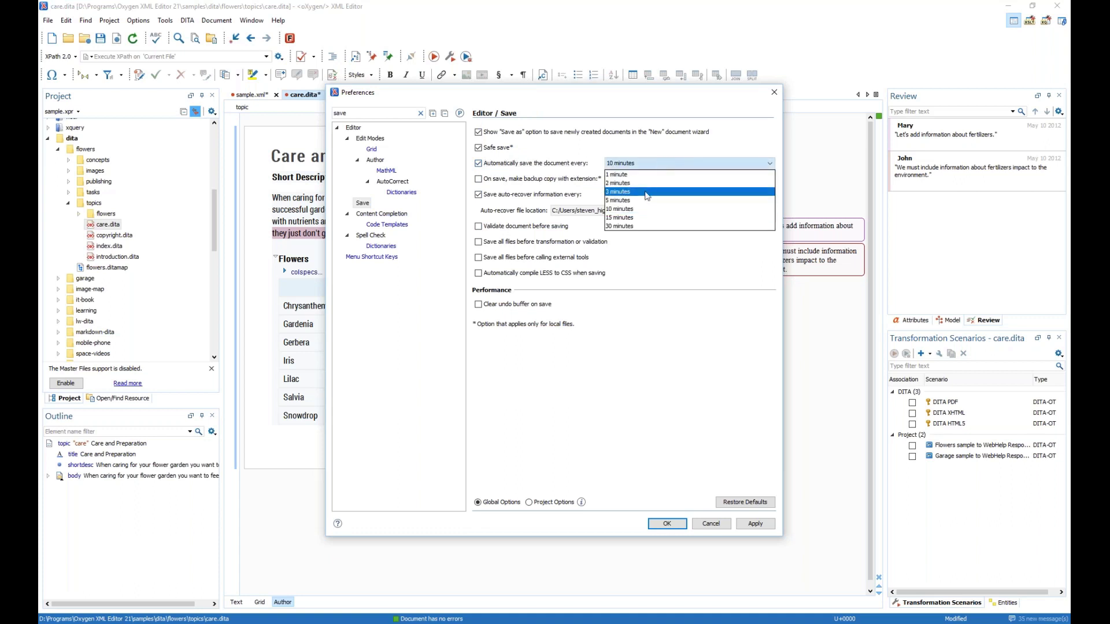
{"action": "left_click", "coordinate": [479, 164]}
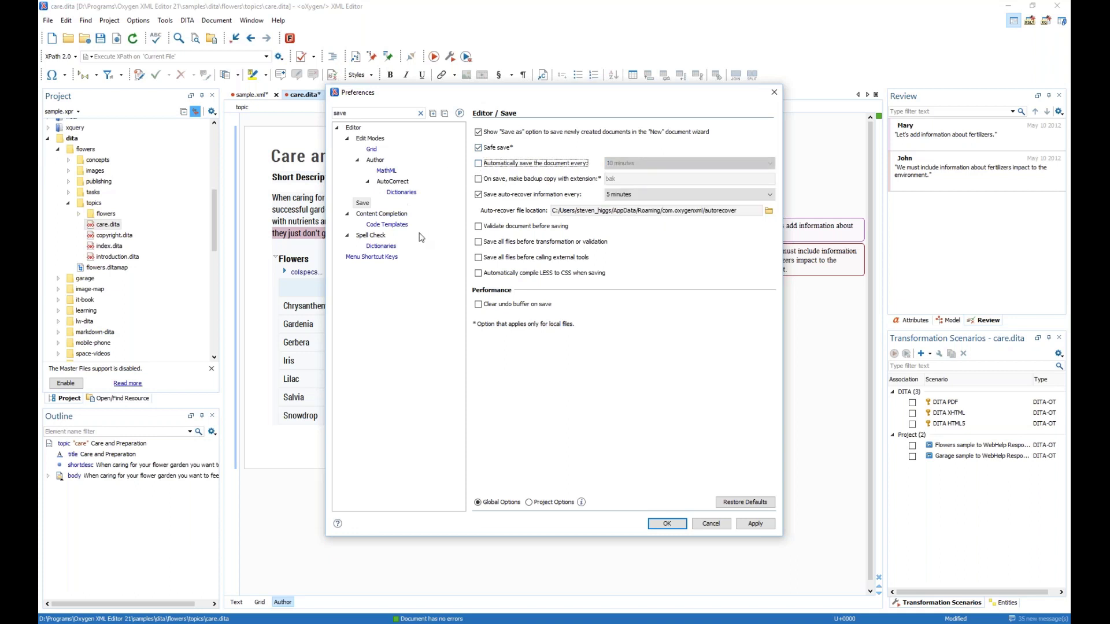
Turn on automatic spell checking in the Spell Check preferences, clear the preferences filter, and switch the page to Project Options.
{"action": "left_click", "coordinate": [369, 237]}
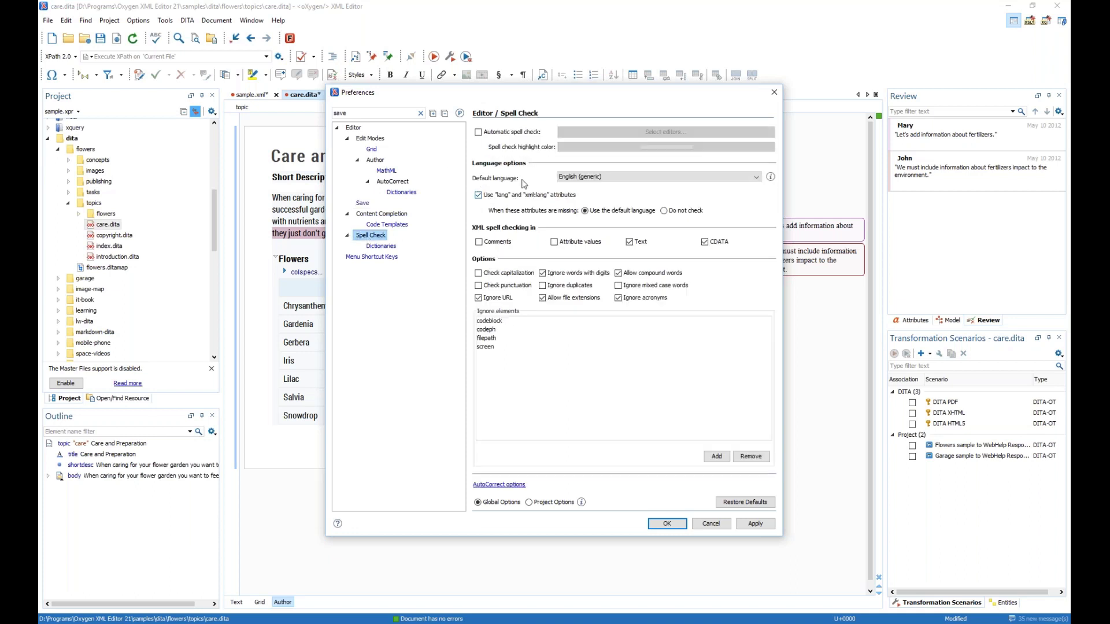
{"action": "left_click", "coordinate": [479, 133]}
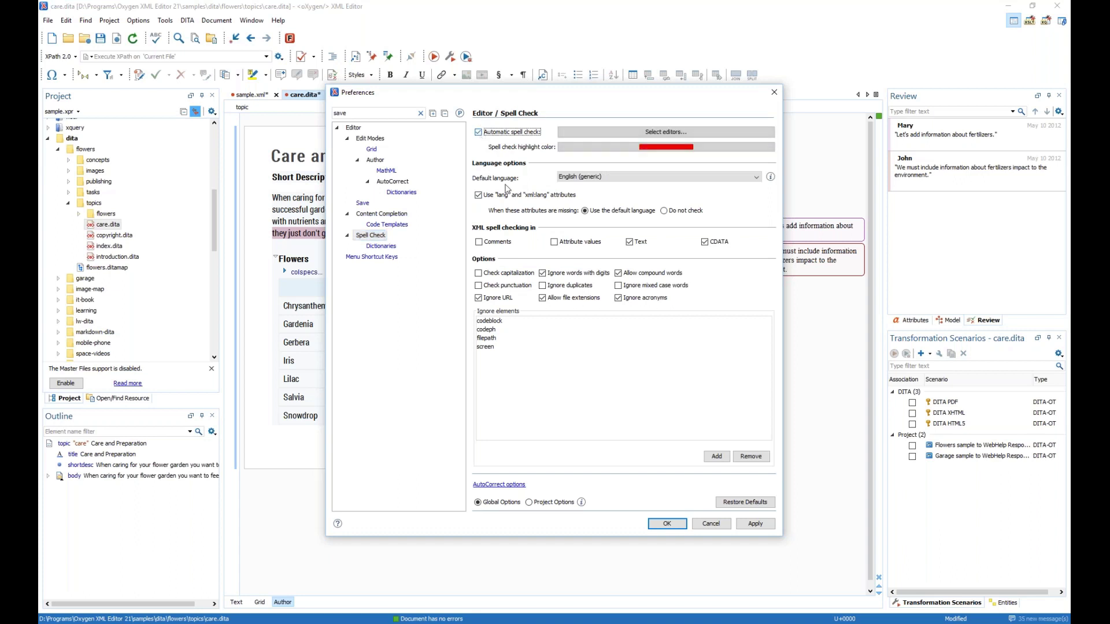
{"action": "left_click", "coordinate": [420, 113]}
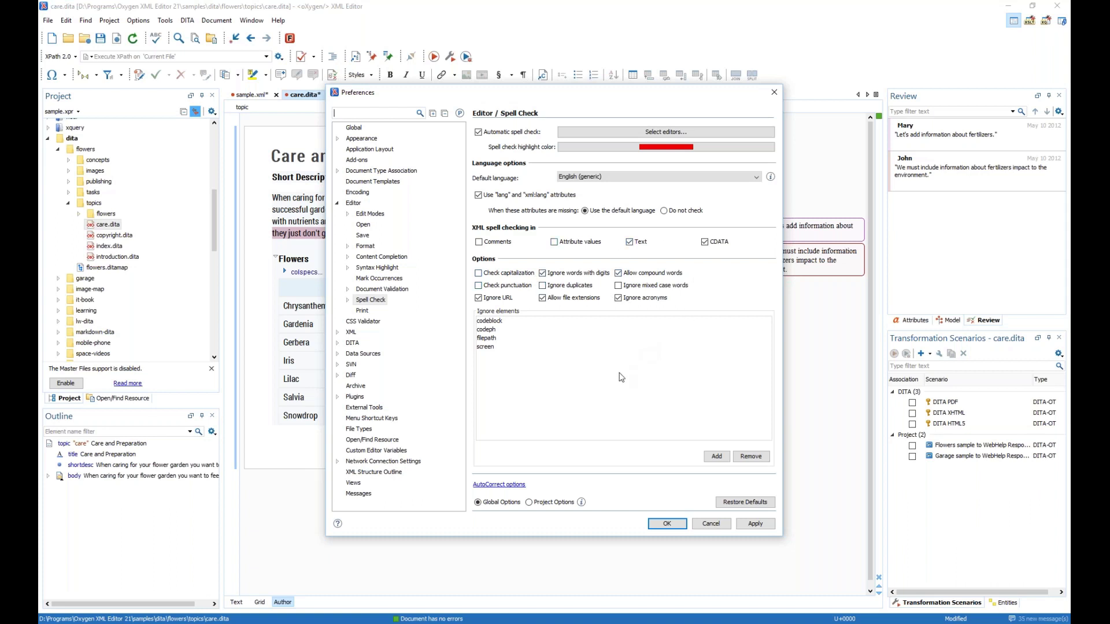
{"action": "left_click", "coordinate": [347, 301]}
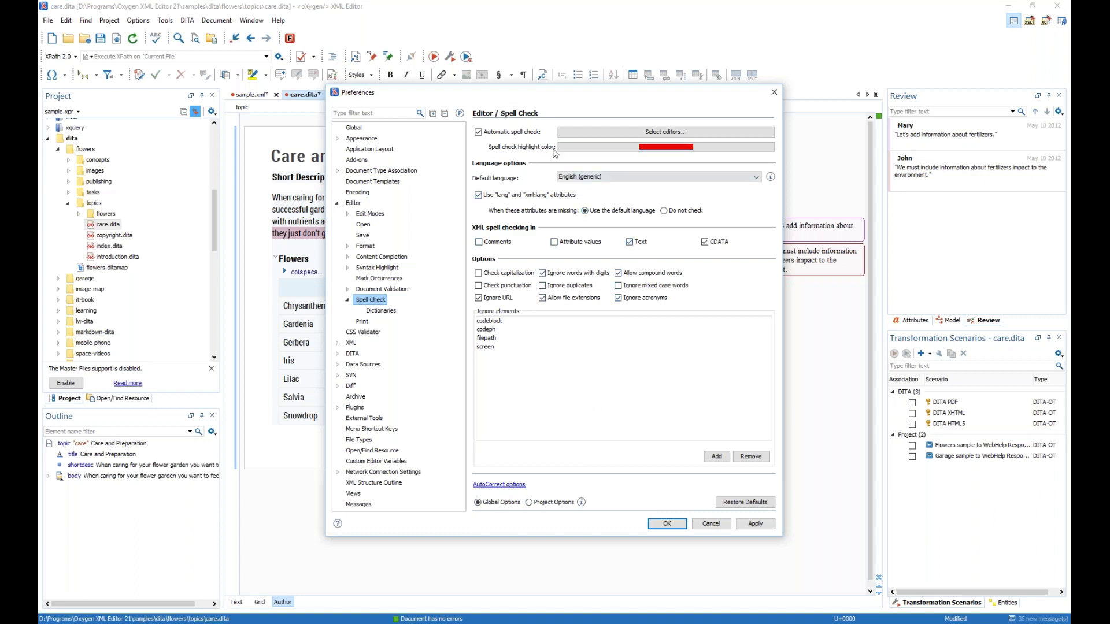
{"action": "left_click", "coordinate": [530, 503]}
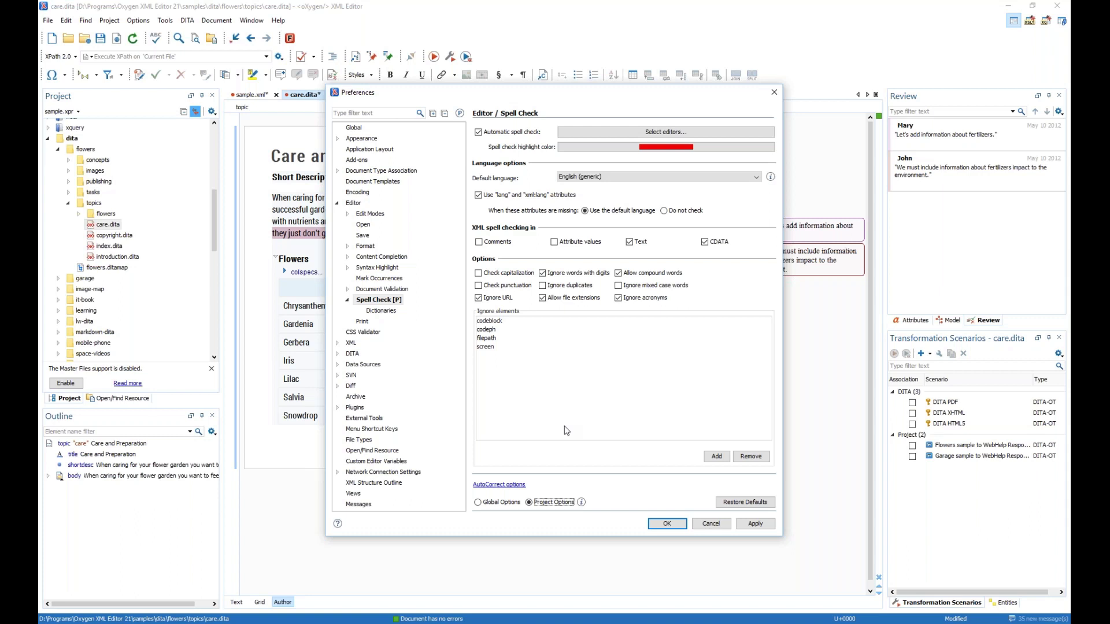
List only the preference pages stored at project level, restore the full page list, and close the Preferences without applying changes.
{"action": "left_click", "coordinate": [460, 114]}
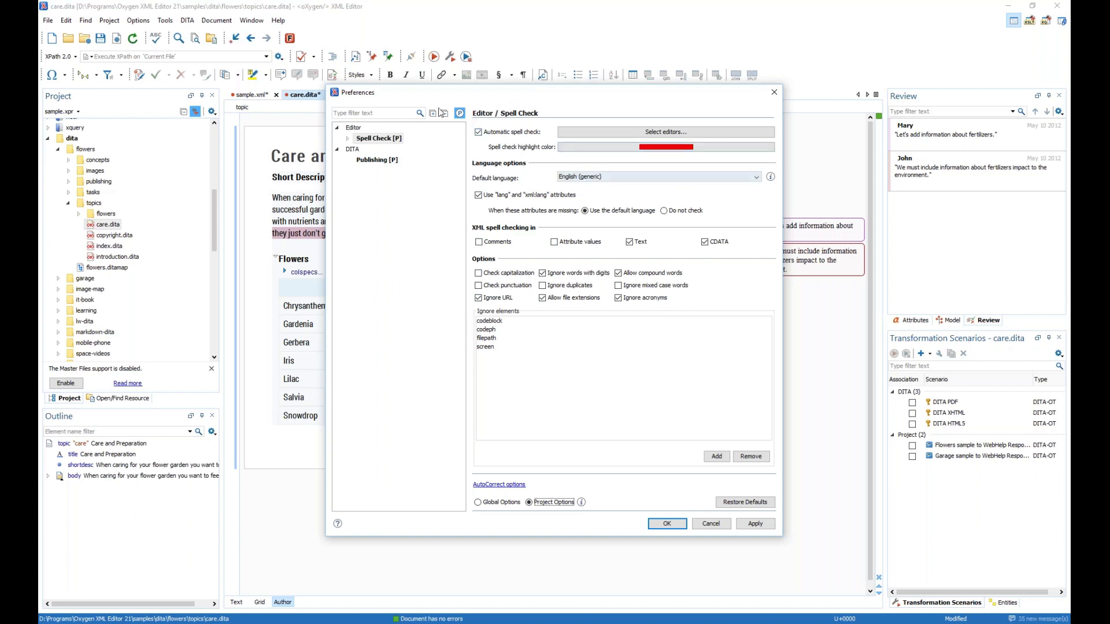
{"action": "left_click", "coordinate": [460, 113]}
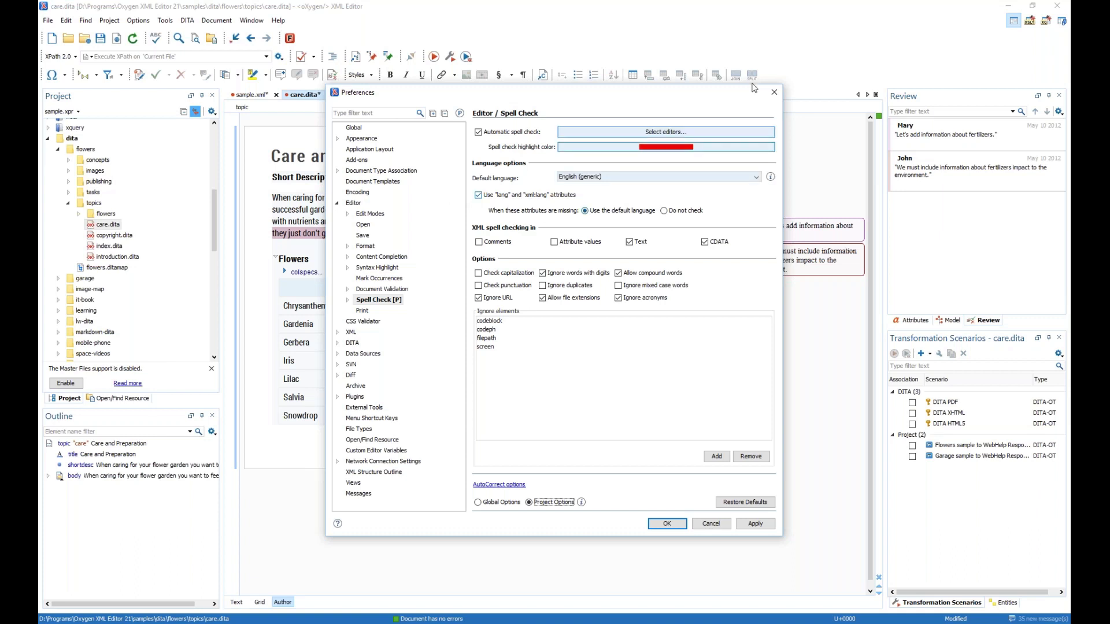
{"action": "left_click", "coordinate": [774, 97]}
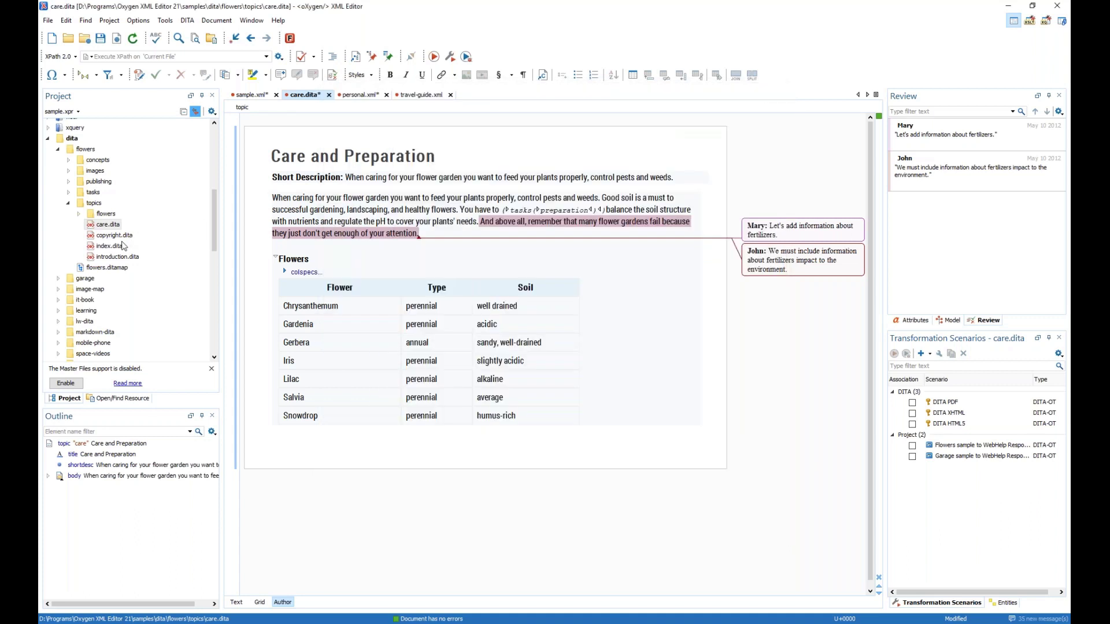
Collapse the expanded css, relaxng, dita, docbook and form-controls folders in the sample project tree.
{"action": "scroll", "coordinate": [125, 247], "scroll_direction": "up", "scroll_amount": 10}
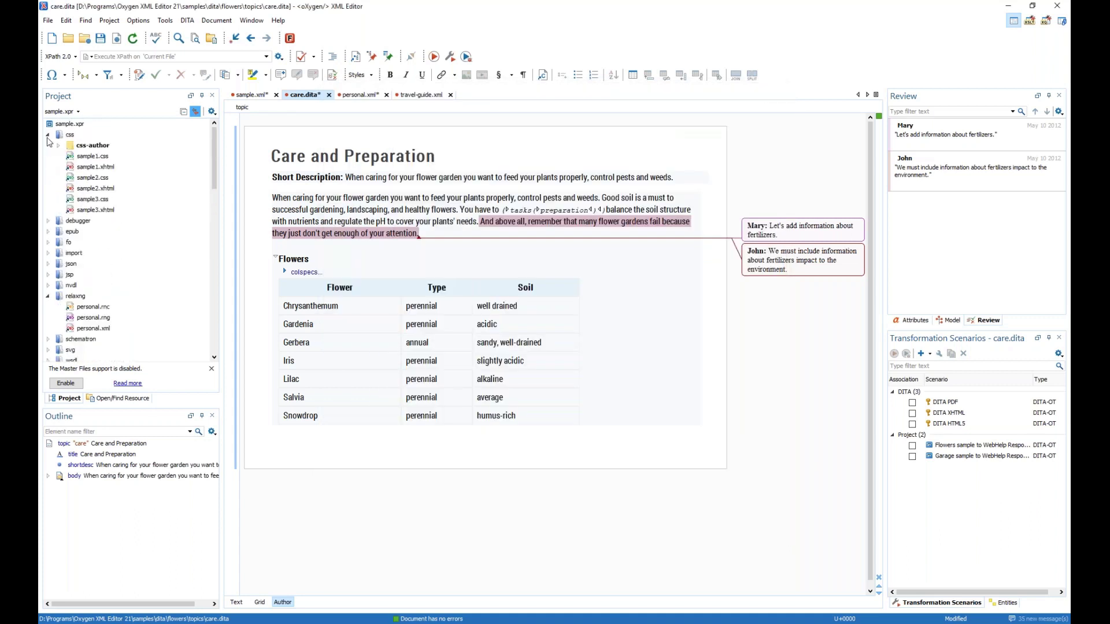
{"action": "left_click", "coordinate": [48, 135]}
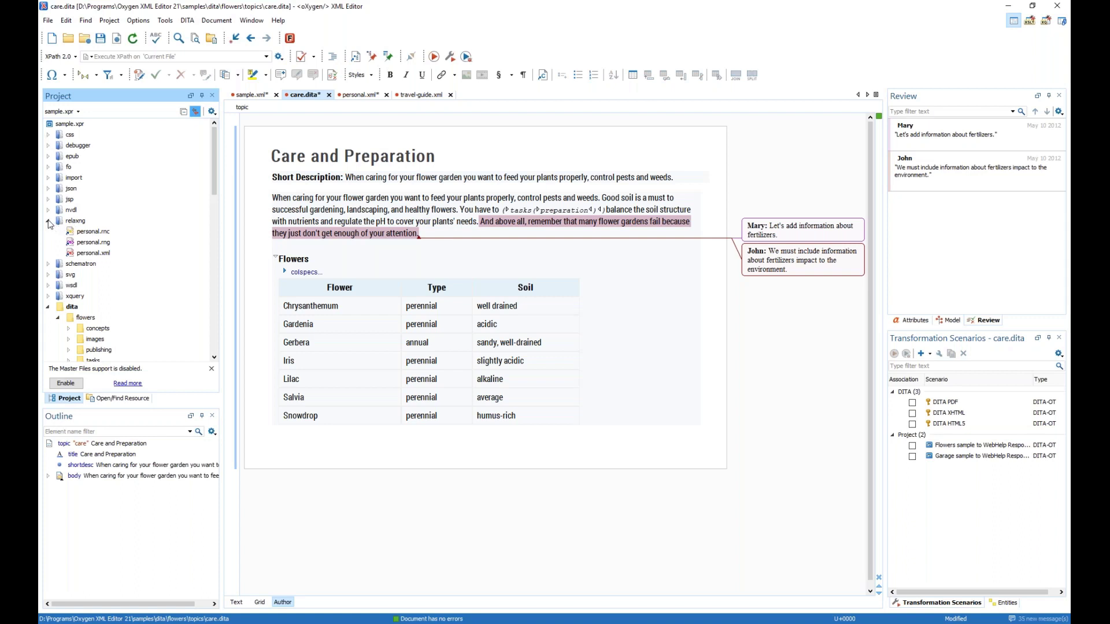
{"action": "left_click", "coordinate": [48, 220]}
{"action": "left_click", "coordinate": [48, 275]}
{"action": "left_click", "coordinate": [48, 286]}
{"action": "left_click", "coordinate": [48, 296]}
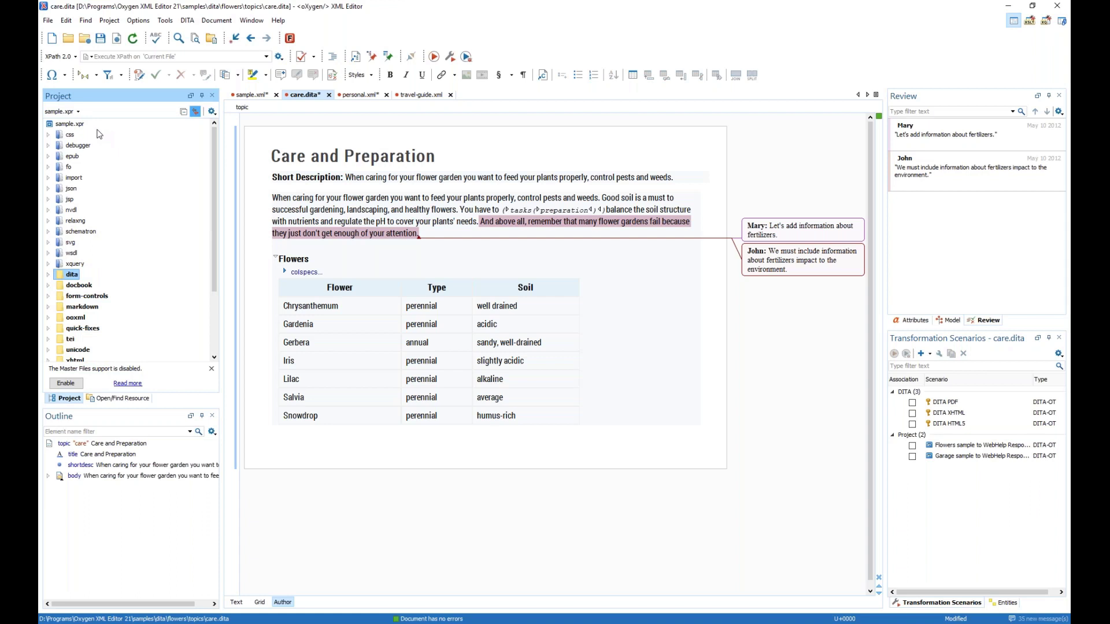
Open the talking-circle.xpr project from the Talking Circle folder inside Gettting Started, saving all three modified documents.
{"action": "left_click", "coordinate": [109, 21]}
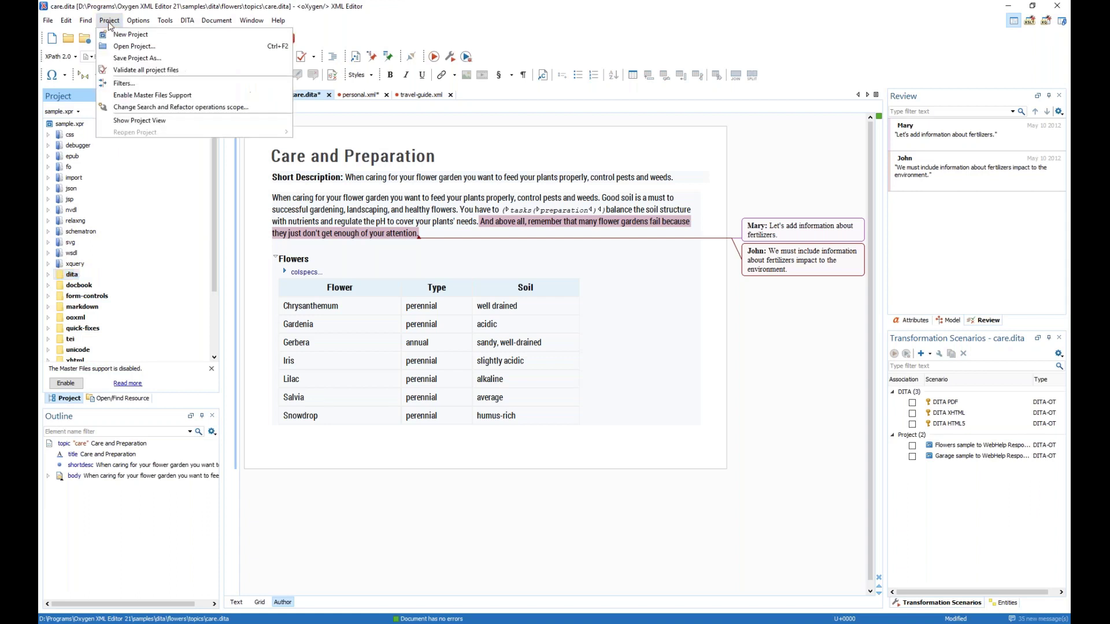
{"action": "left_click", "coordinate": [77, 112]}
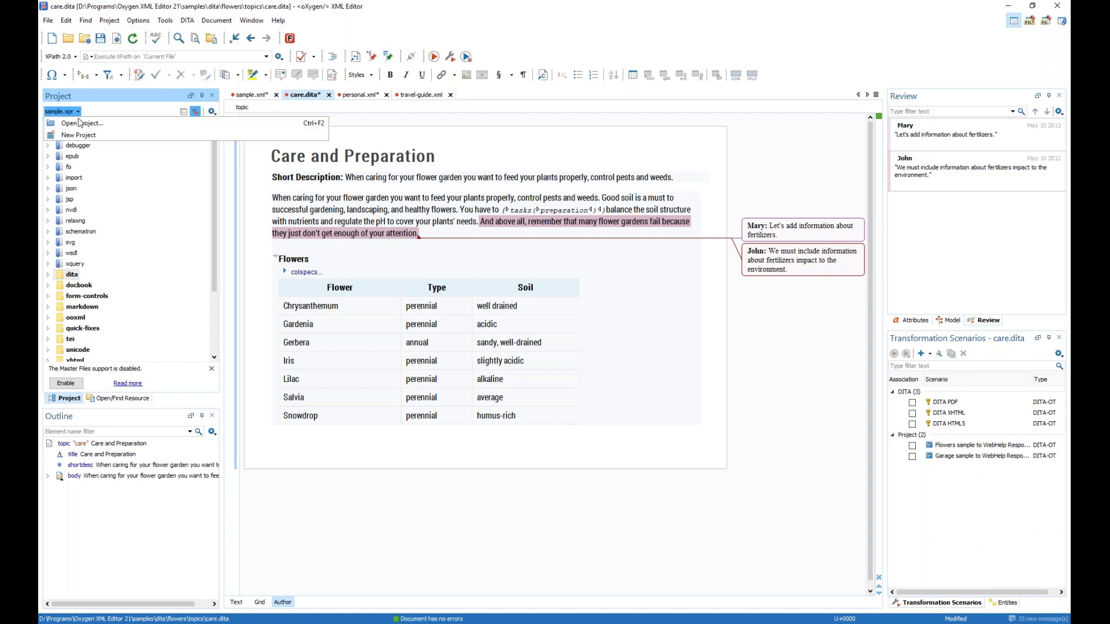
{"action": "left_click", "coordinate": [80, 123]}
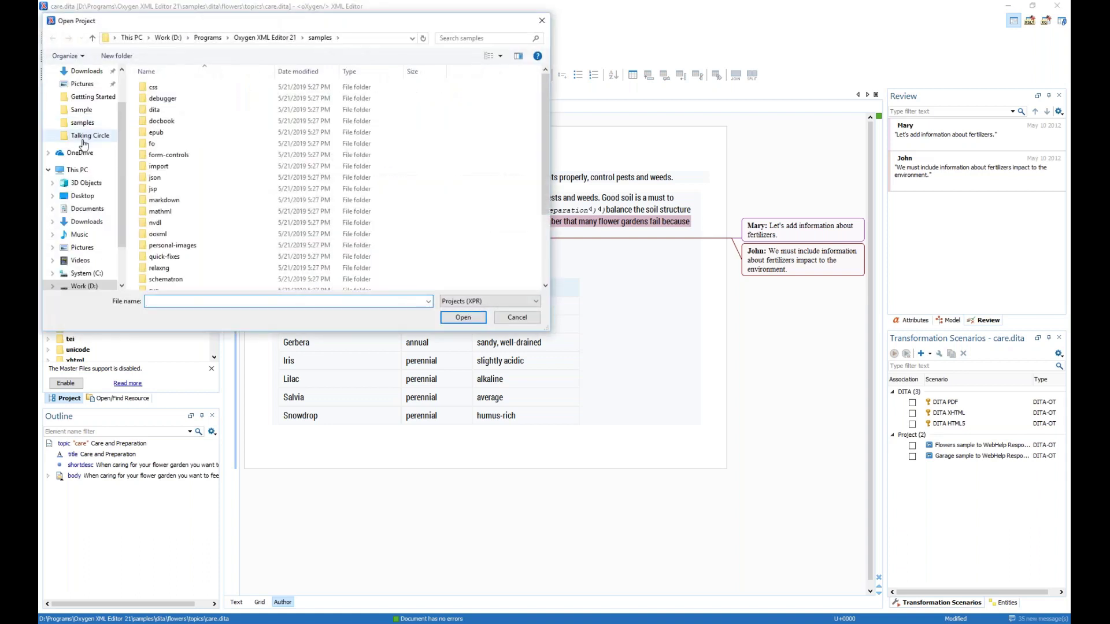
{"action": "left_click", "coordinate": [91, 96]}
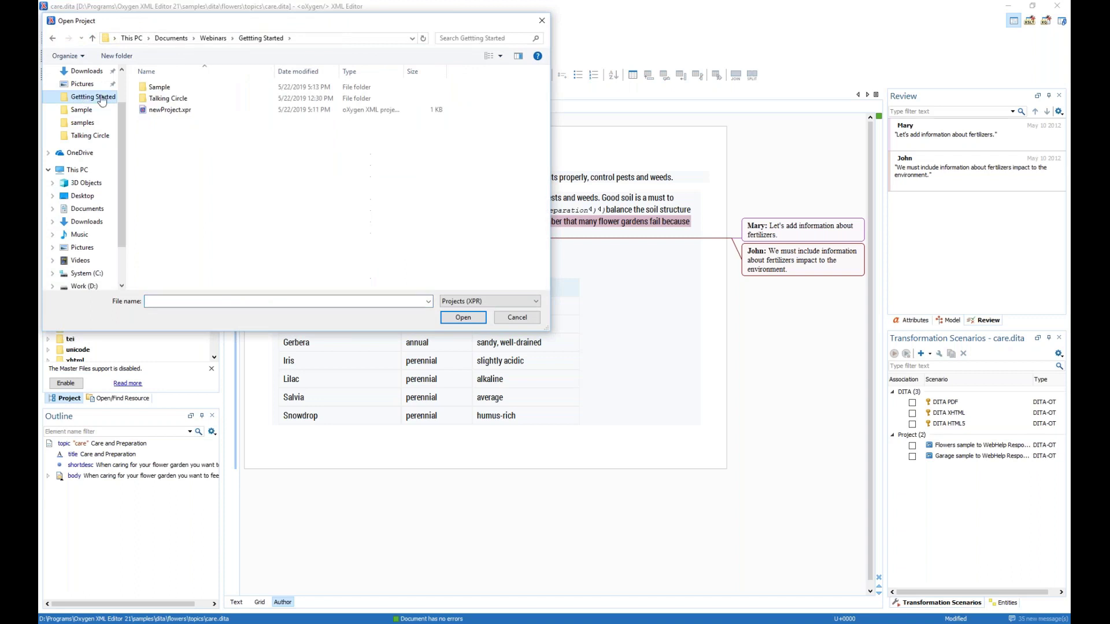
{"action": "double_click", "coordinate": [181, 99]}
{"action": "double_click", "coordinate": [162, 178]}
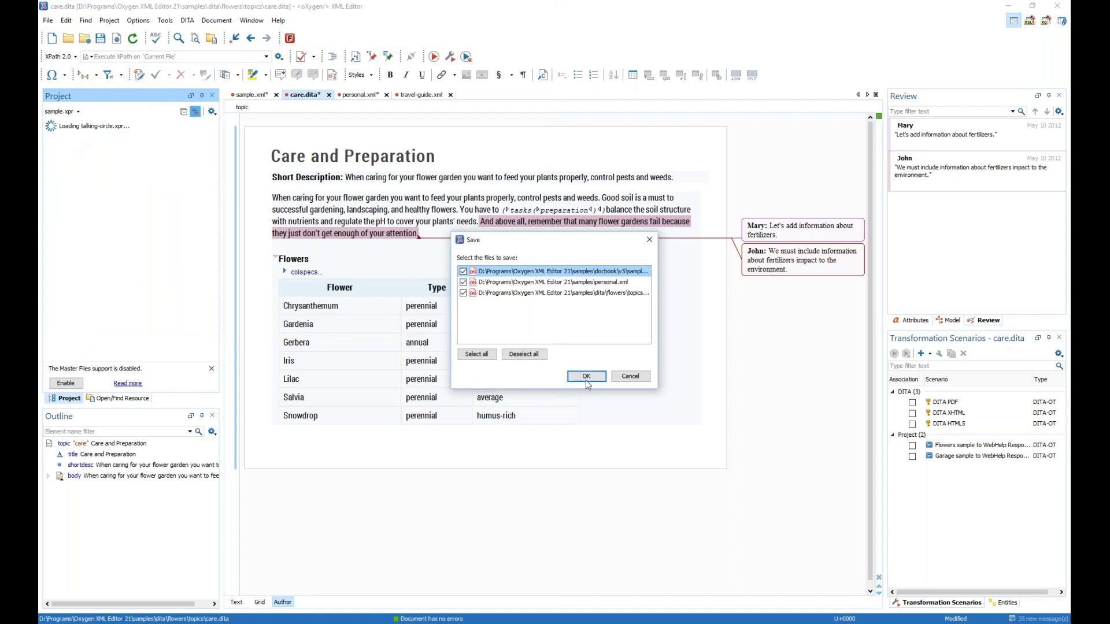
{"action": "left_click", "coordinate": [585, 378]}
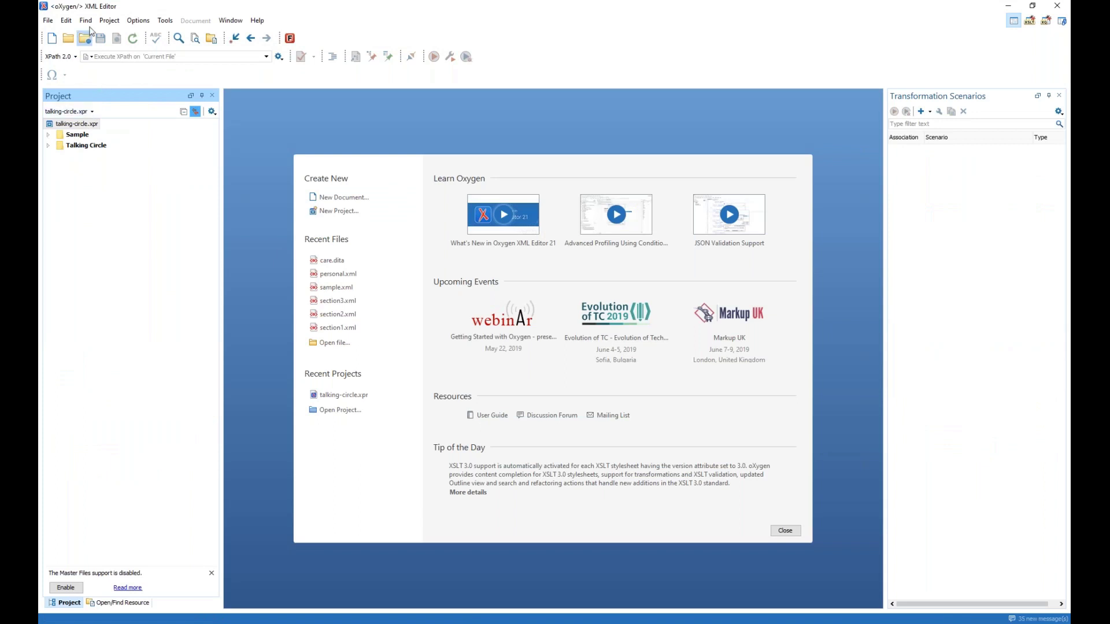
Create a new project named newProject.xpr in the Gettting Started folder, replacing the existing file, and expand its root folder.
{"action": "left_click", "coordinate": [109, 22]}
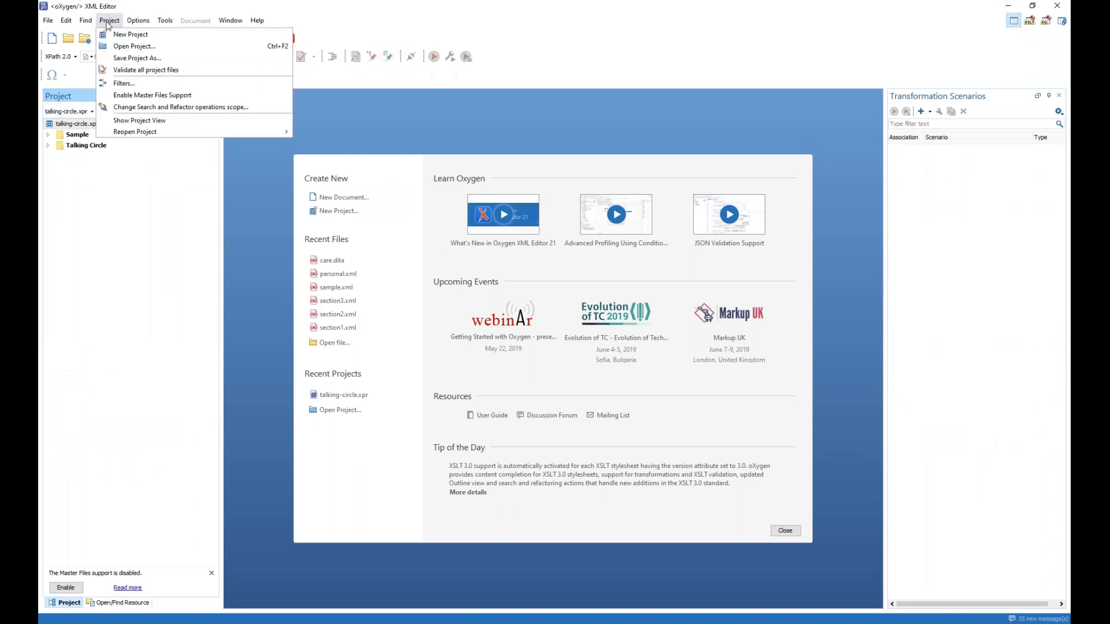
{"action": "left_click", "coordinate": [90, 112]}
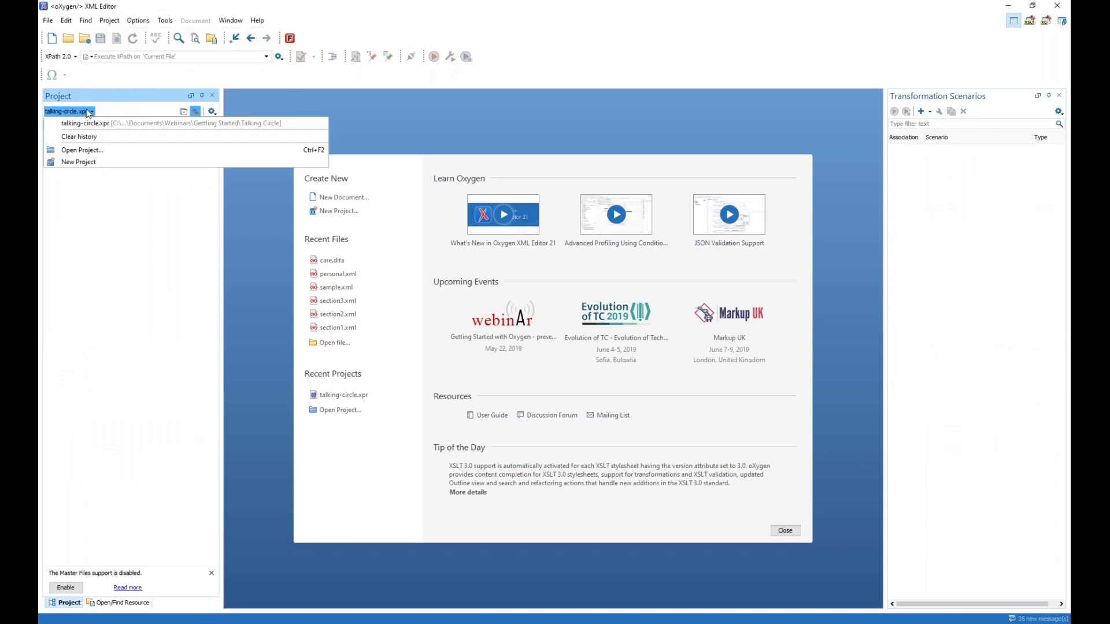
{"action": "left_click", "coordinate": [87, 163]}
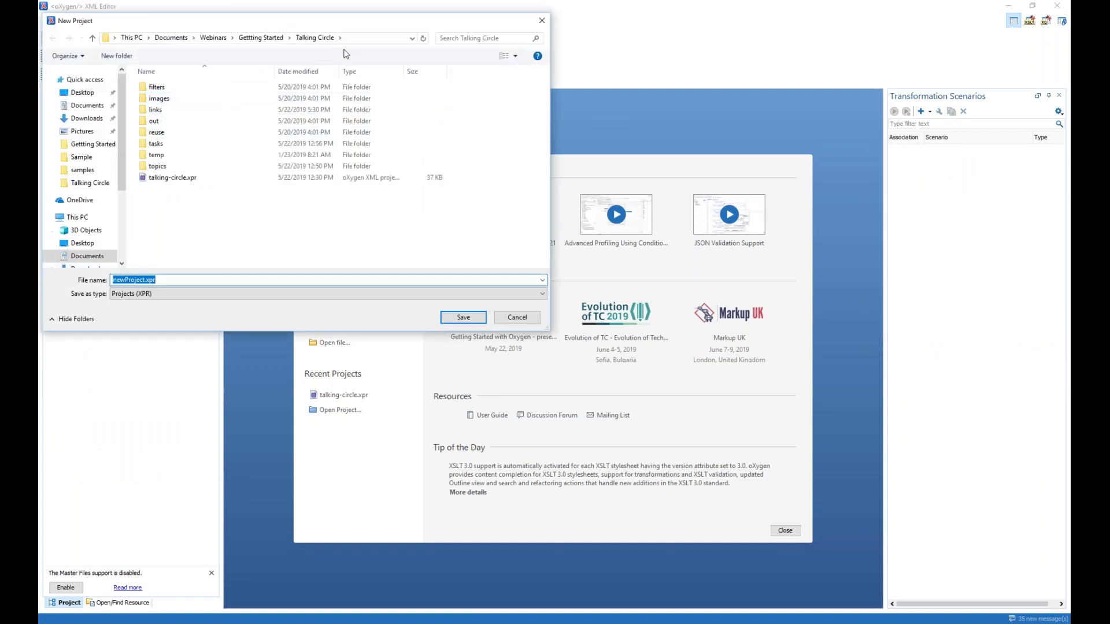
{"action": "left_click", "coordinate": [274, 39]}
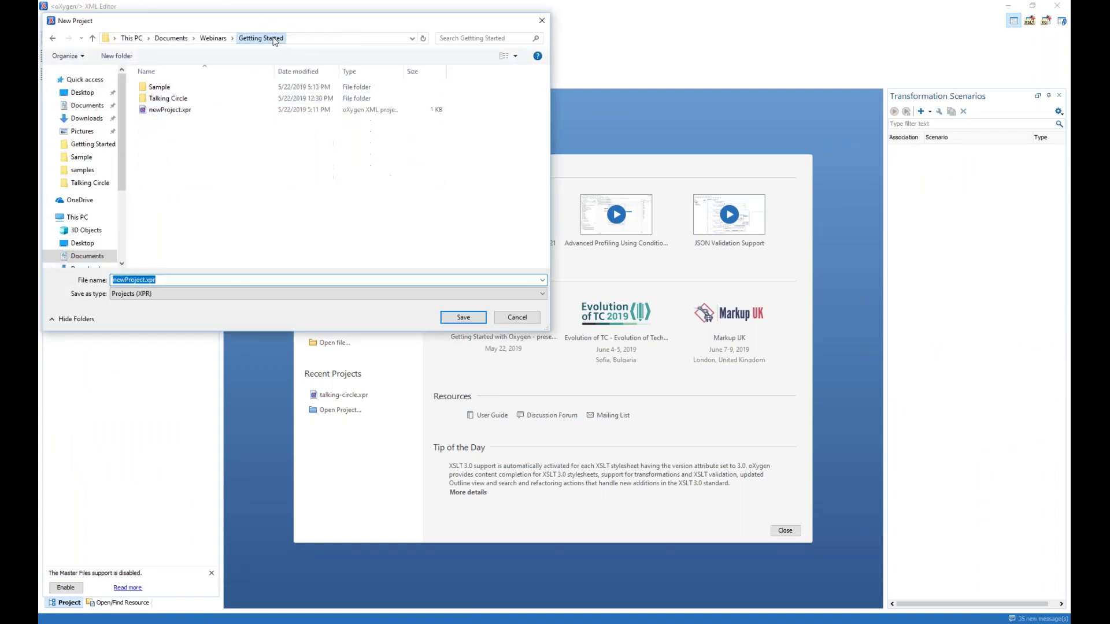
{"action": "double_click", "coordinate": [174, 98]}
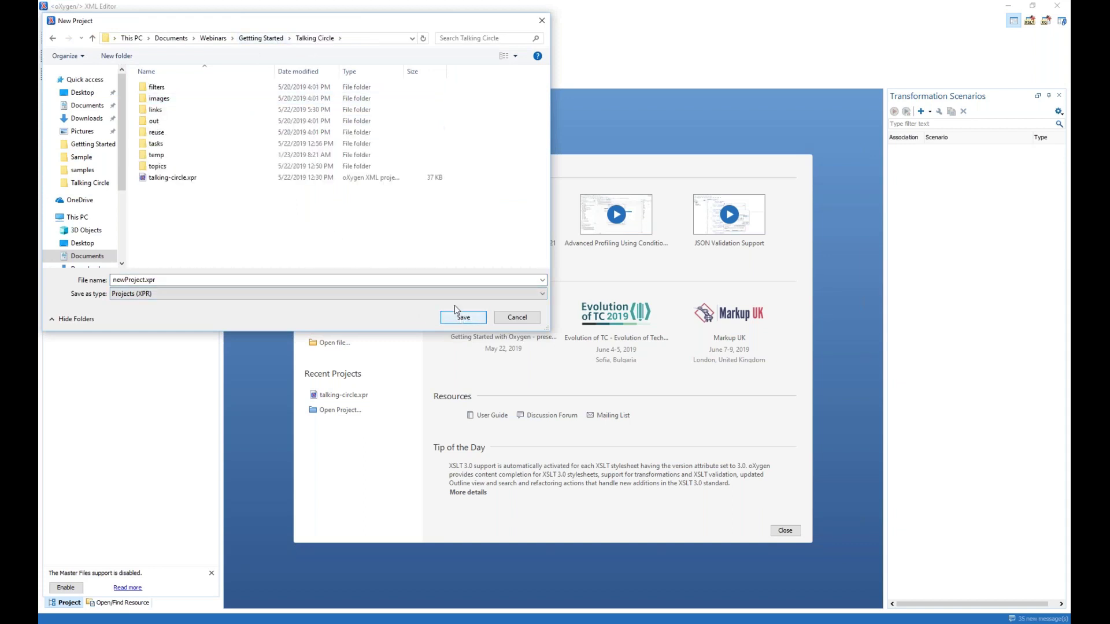
{"action": "left_click", "coordinate": [261, 38]}
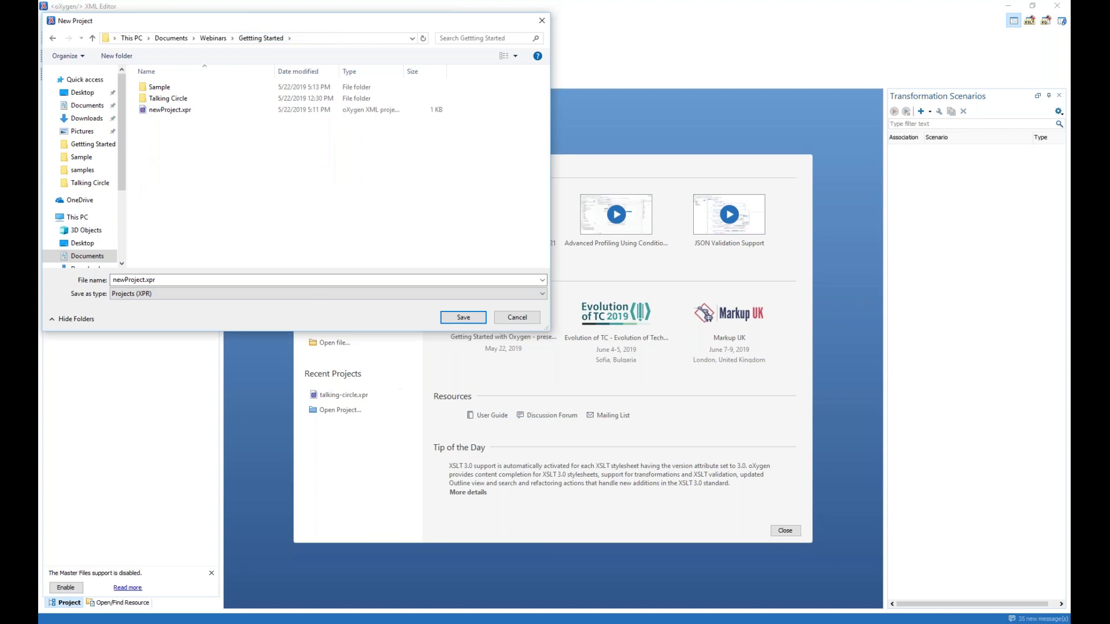
{"action": "left_click", "coordinate": [457, 319]}
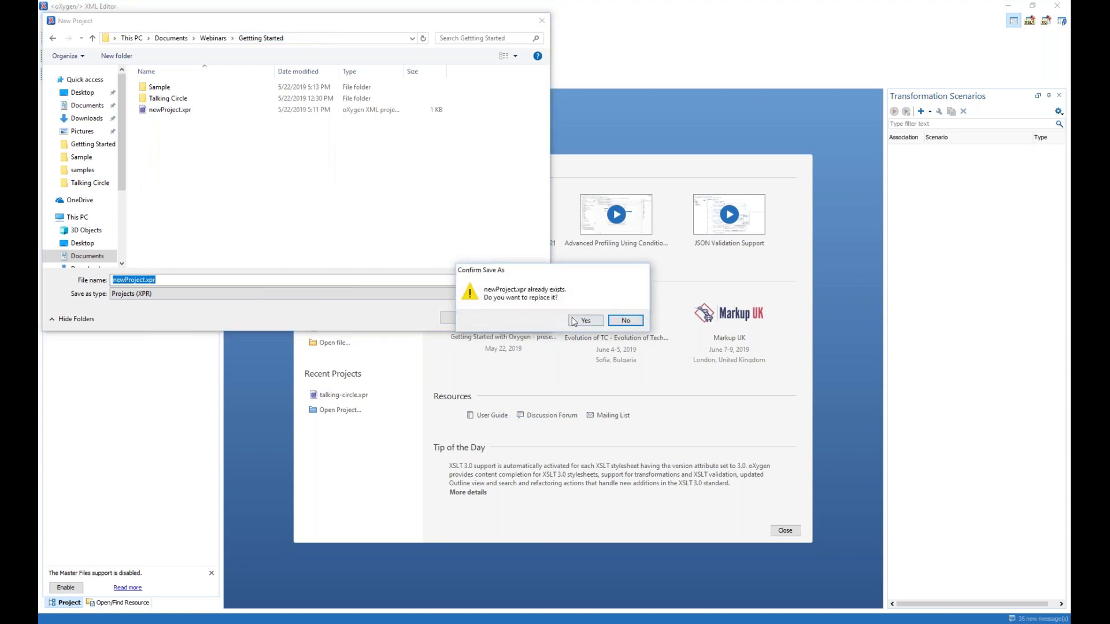
{"action": "left_click", "coordinate": [586, 320]}
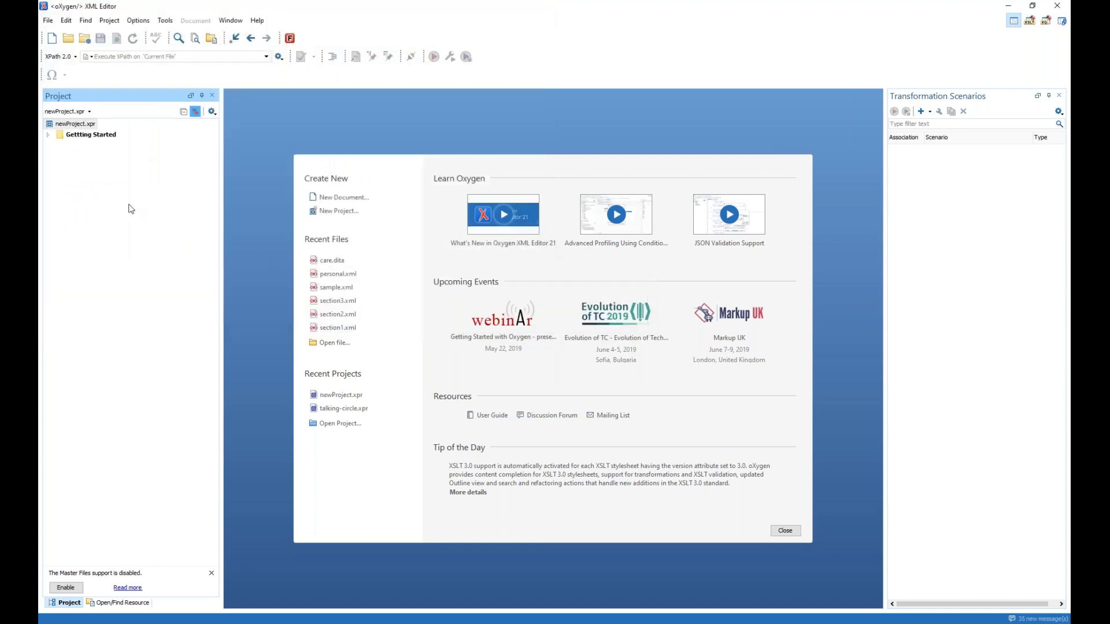
{"action": "left_click", "coordinate": [48, 137]}
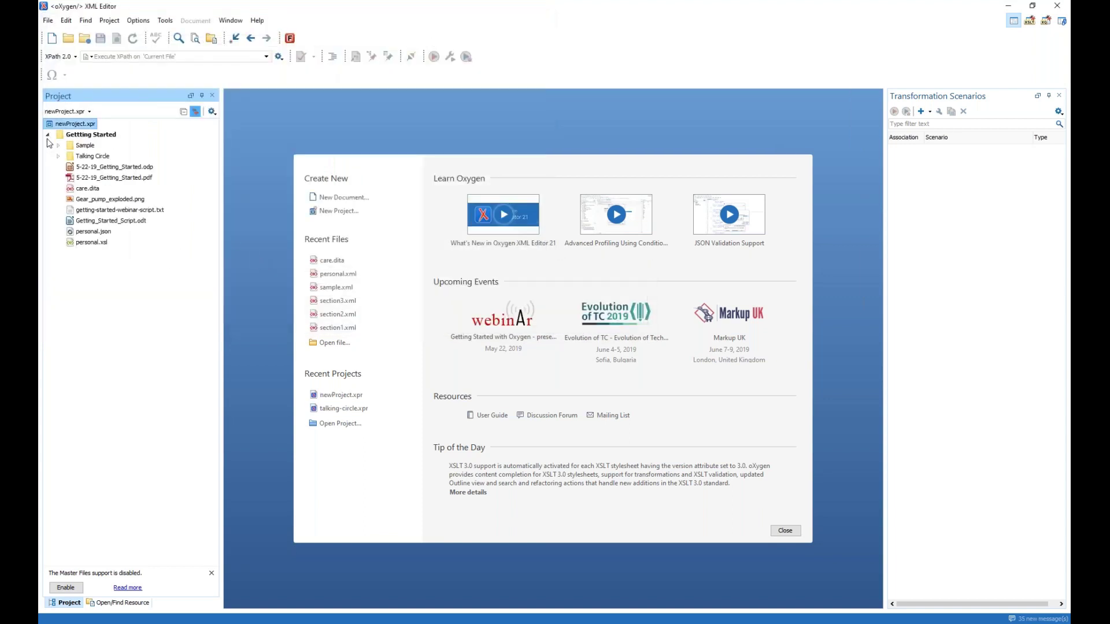
Expand the Sample and Talking Circle folders in the project tree and review the actions available for Sample.
{"action": "left_click", "coordinate": [57, 146]}
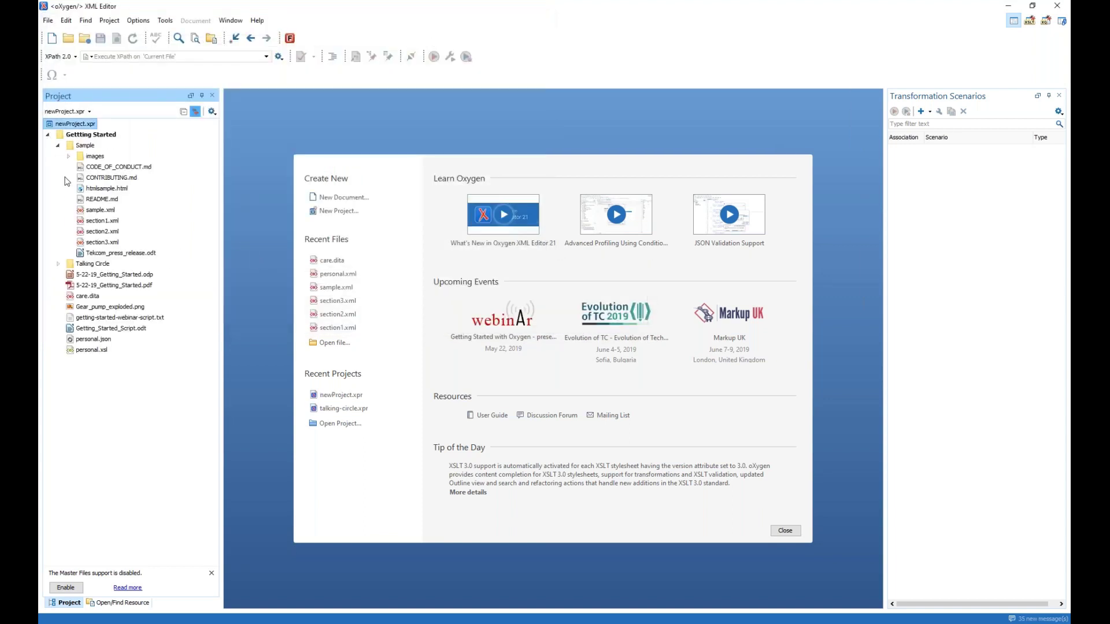
{"action": "left_click", "coordinate": [57, 264]}
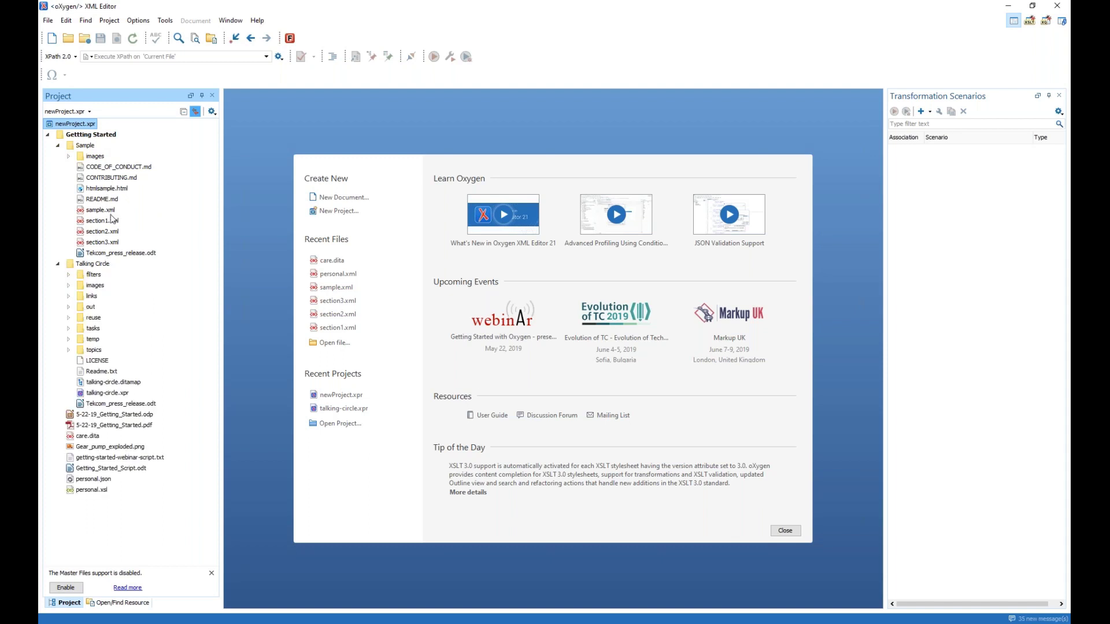
{"action": "left_click", "coordinate": [58, 146]}
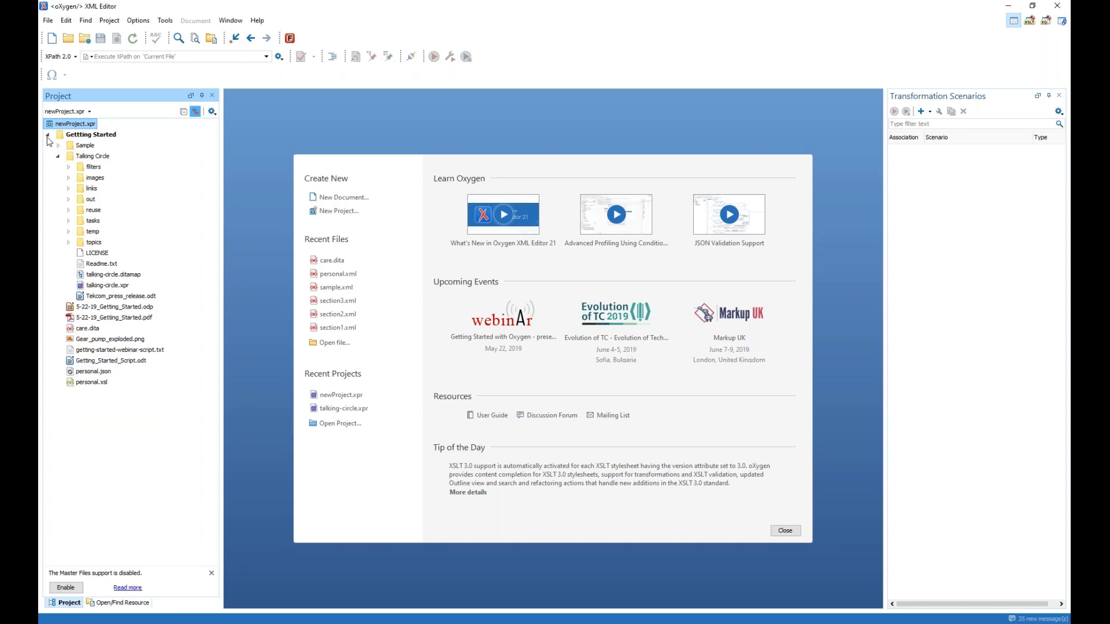
{"action": "left_click", "coordinate": [59, 146]}
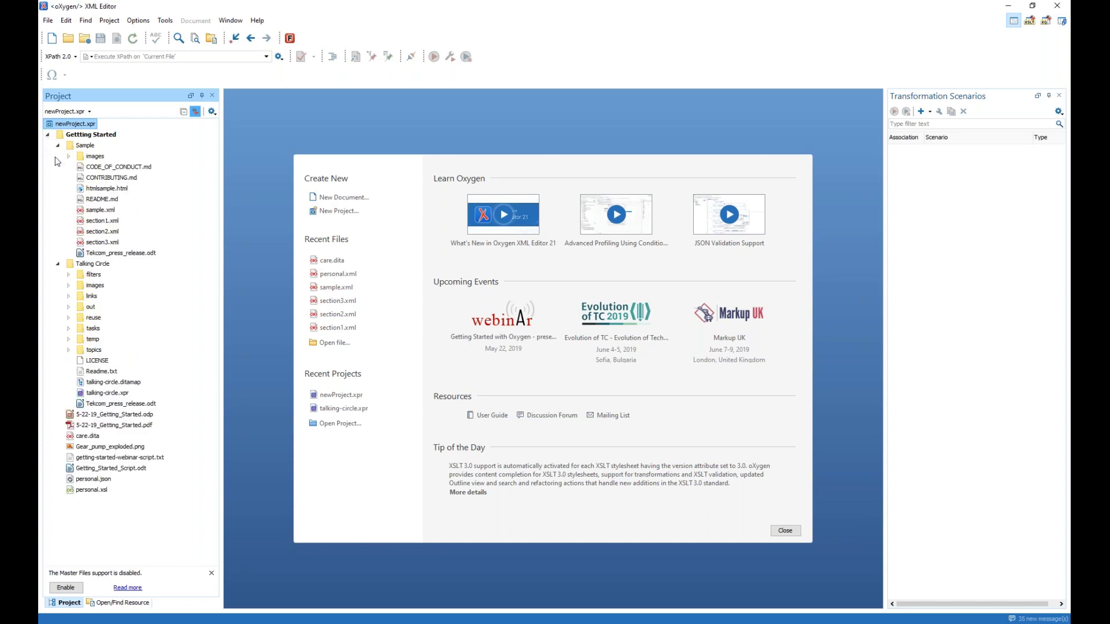
{"action": "right_click", "coordinate": [81, 145]}
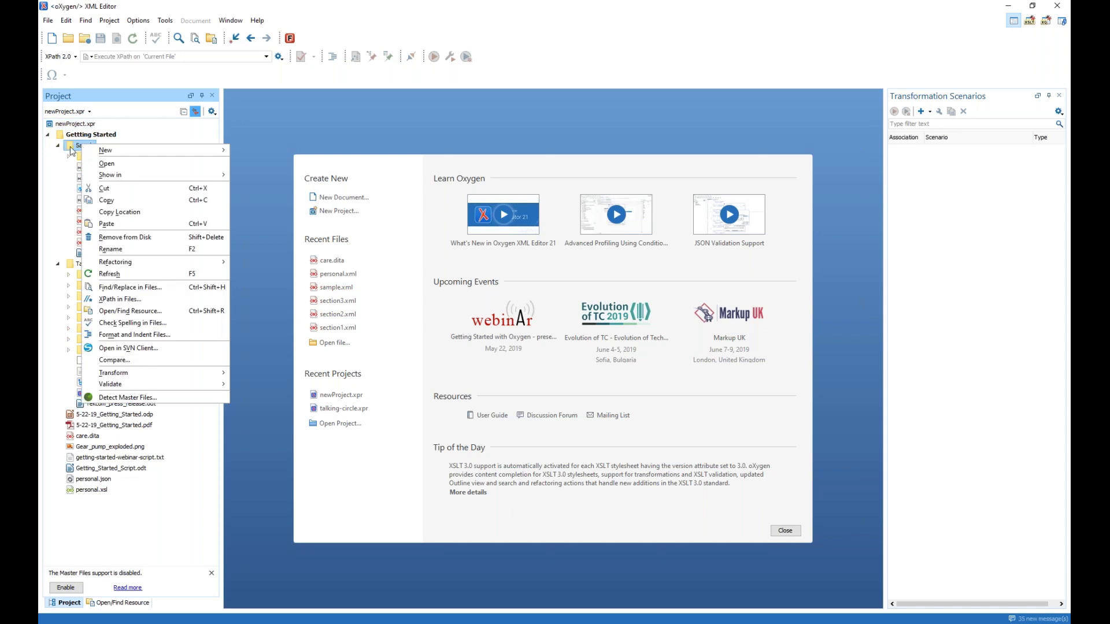
{"action": "mouse_move", "coordinate": [82, 148]}
{"action": "left_click", "coordinate": [59, 244]}
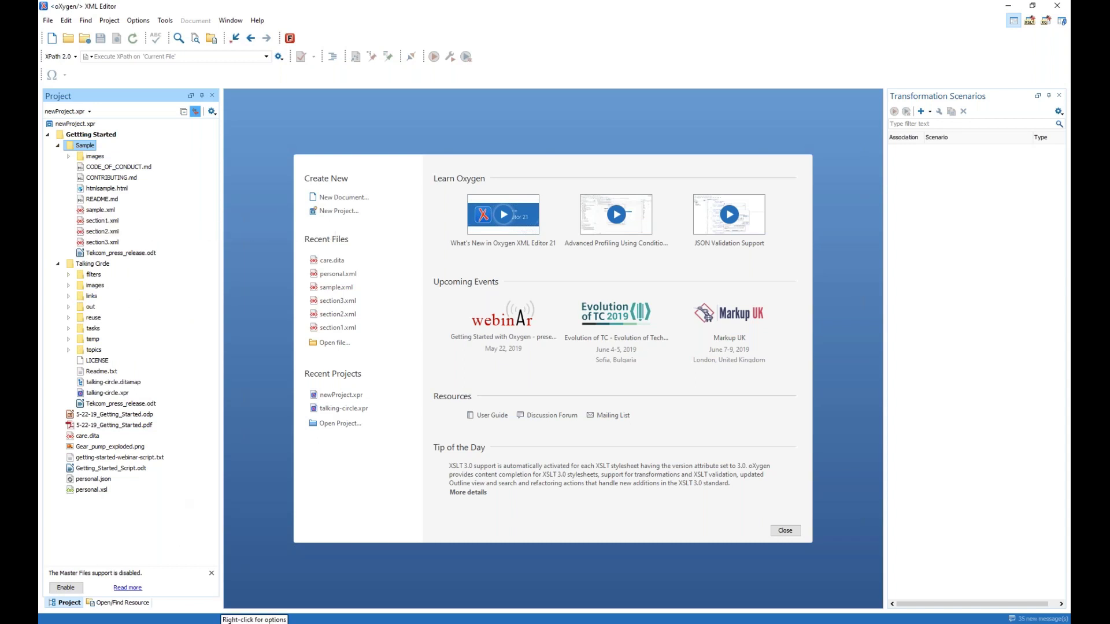
Switch to the Gettting Started folder in File Explorer and open care.dita from it in the XML editor.
{"action": "mouse_move", "coordinate": [231, 622]}
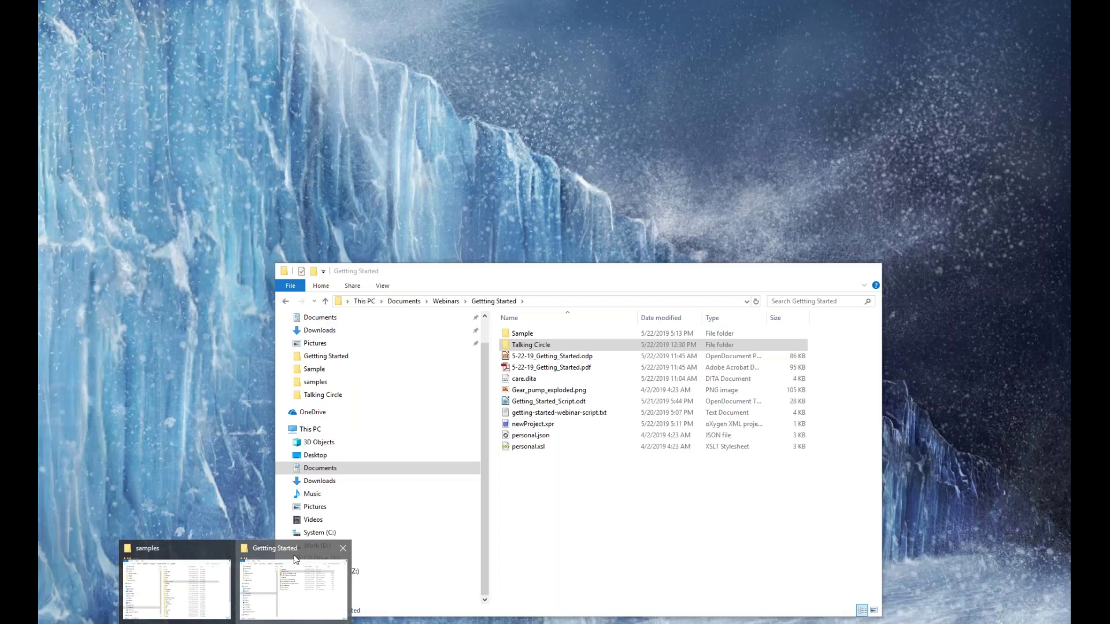
{"action": "left_click", "coordinate": [294, 584]}
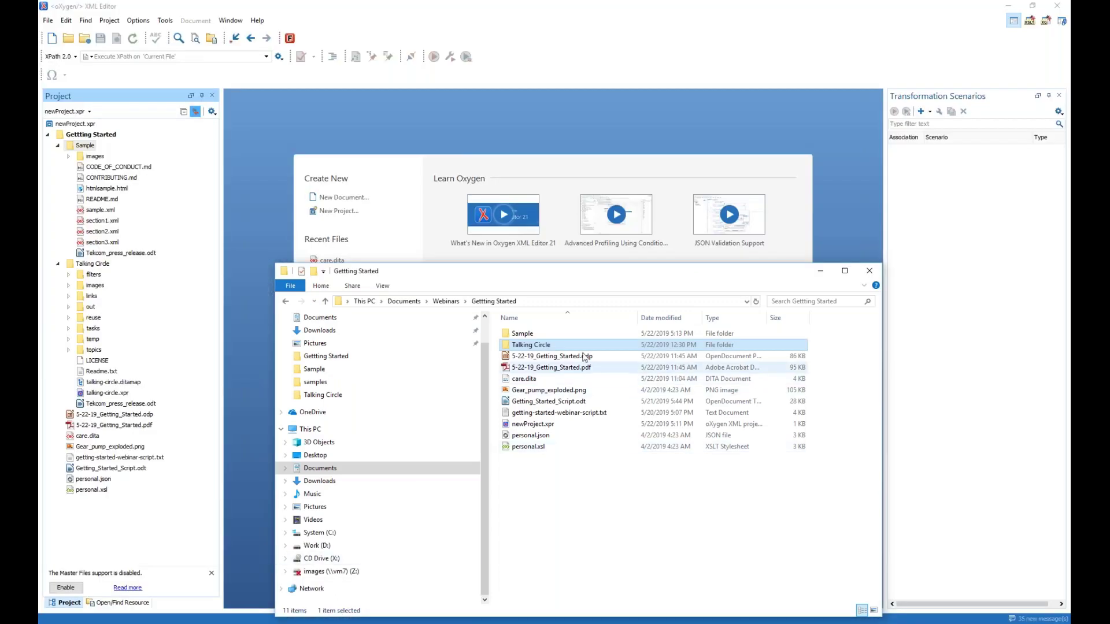
{"action": "left_click", "coordinate": [525, 381]}
{"action": "left_click_drag", "start_coordinate": [526, 381], "coordinate": [497, 214]}
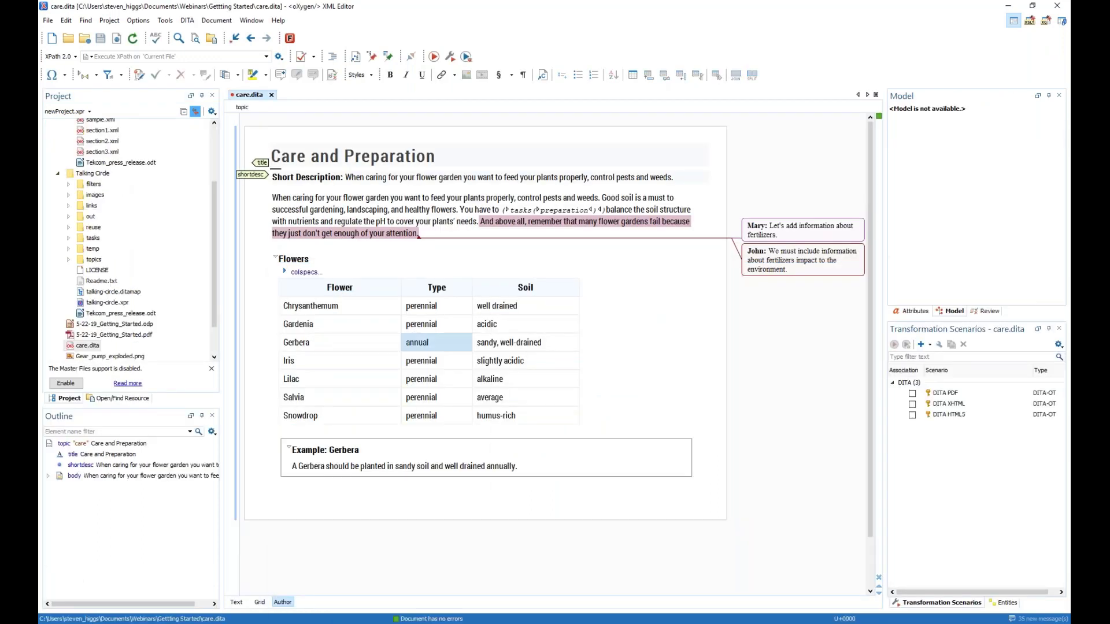
Examine the file templates for new documents, including XML Document, and leave without creating a file.
{"action": "scroll", "coordinate": [124, 234], "scroll_direction": "up", "scroll_amount": 3}
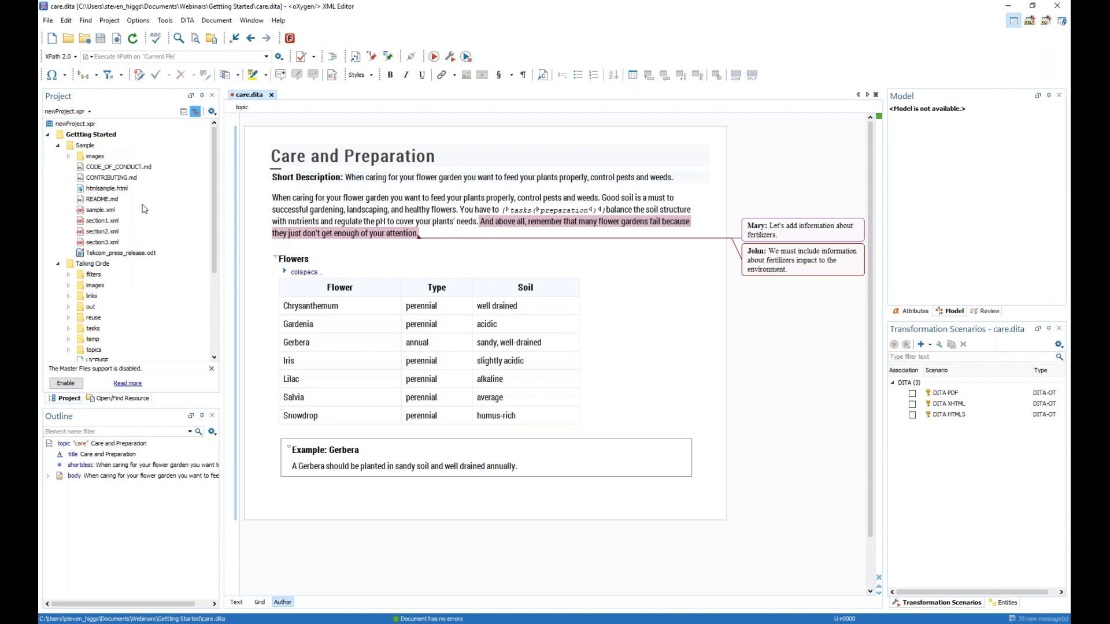
{"action": "left_click", "coordinate": [49, 22]}
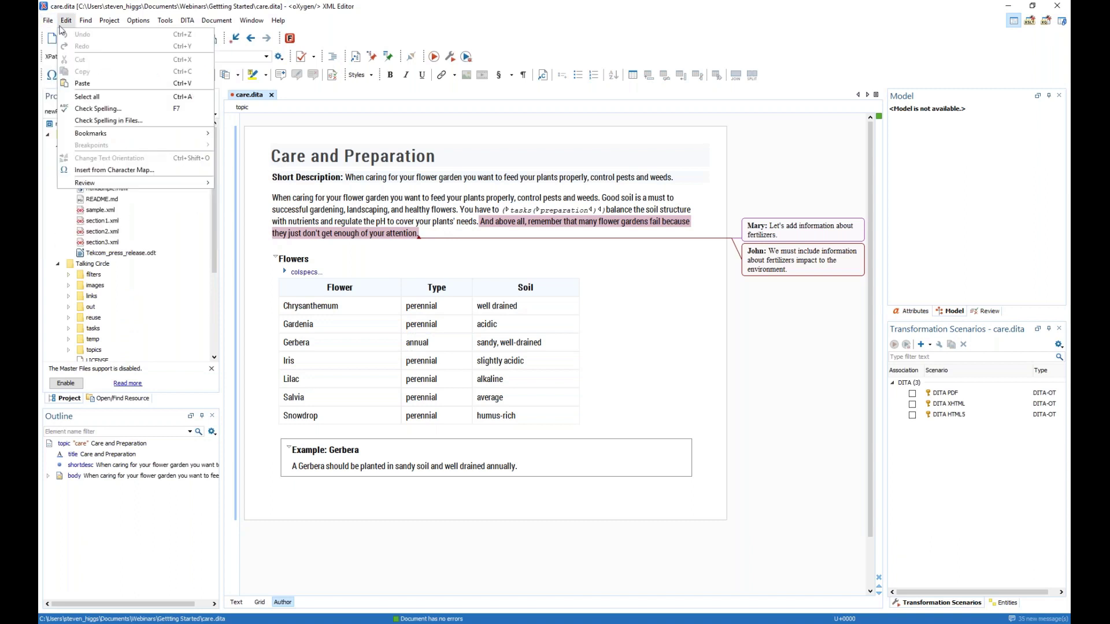
{"action": "left_click", "coordinate": [55, 38]}
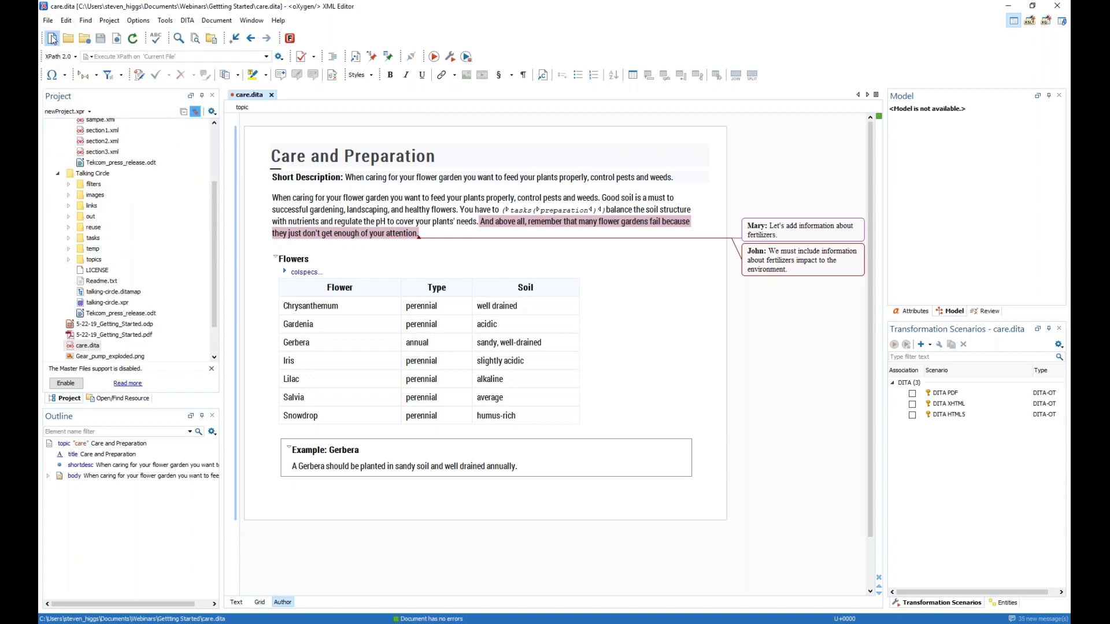
{"action": "left_click", "coordinate": [52, 40]}
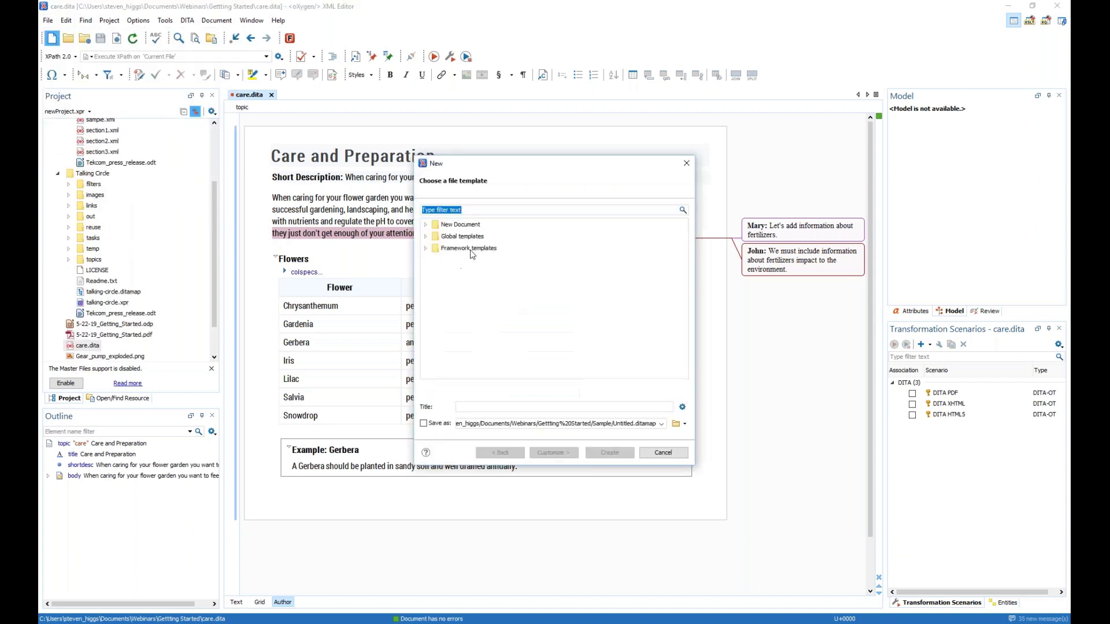
{"action": "left_click", "coordinate": [425, 225]}
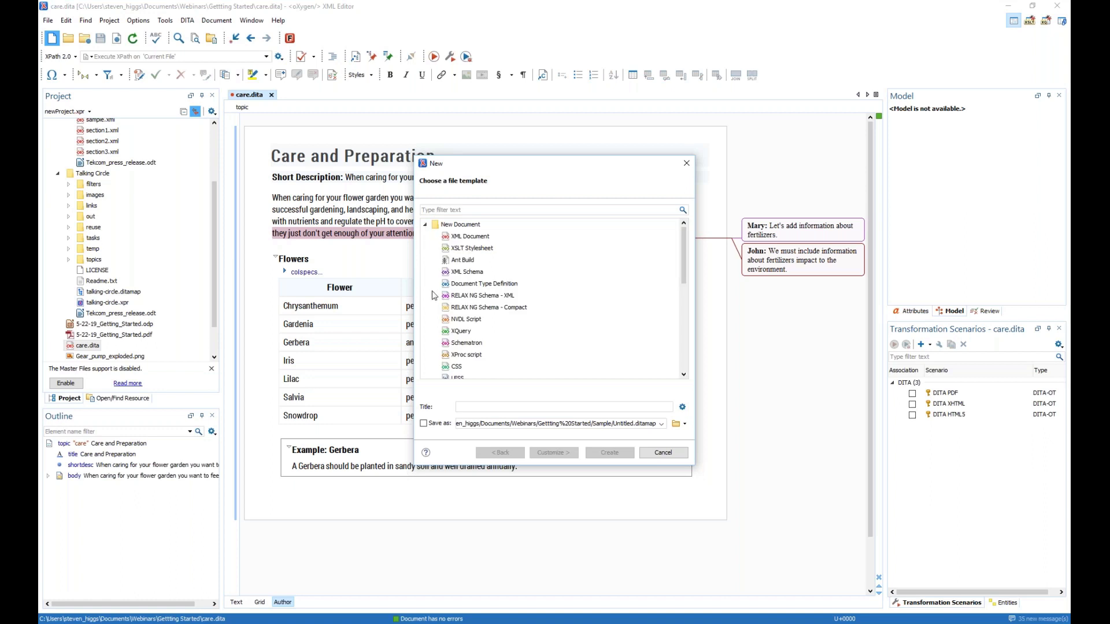
{"action": "left_click", "coordinate": [471, 248]}
{"action": "left_click", "coordinate": [470, 237]}
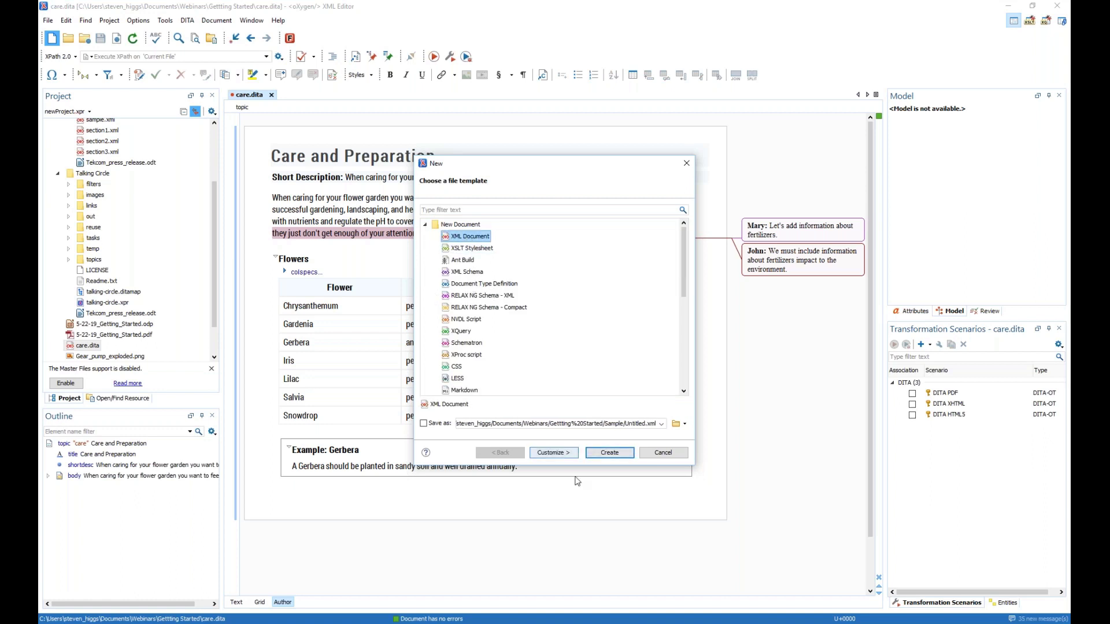
{"action": "left_click", "coordinate": [552, 452]}
{"action": "left_click", "coordinate": [655, 450]}
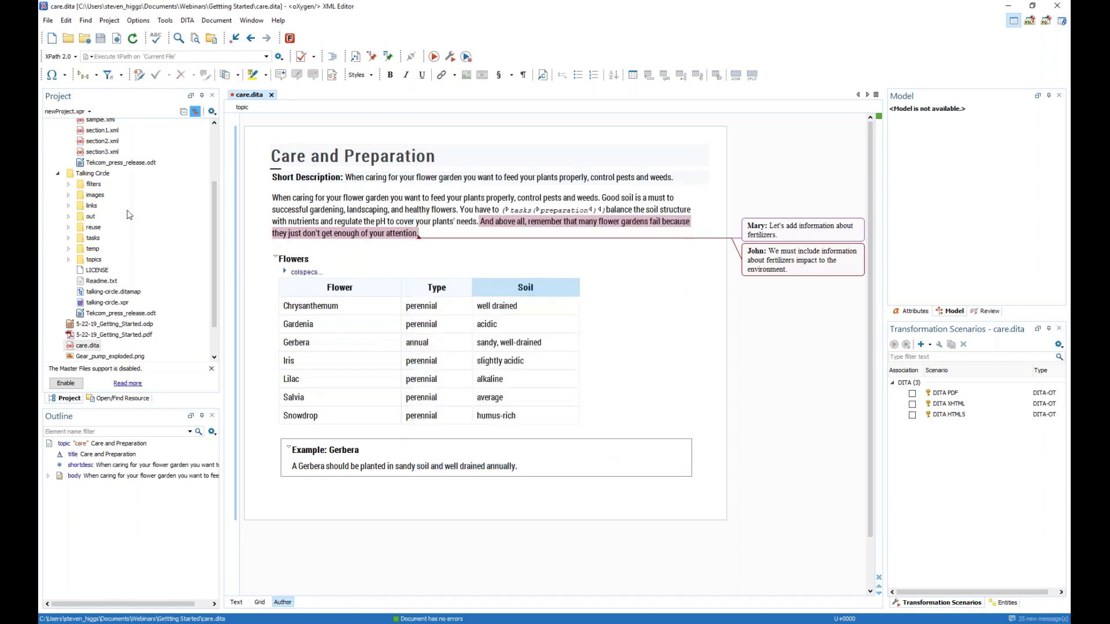
Create a new XSLT Stylesheet file inside the project's Sample folder, keeping the default file name.
{"action": "scroll", "coordinate": [129, 215], "scroll_direction": "up", "scroll_amount": 3}
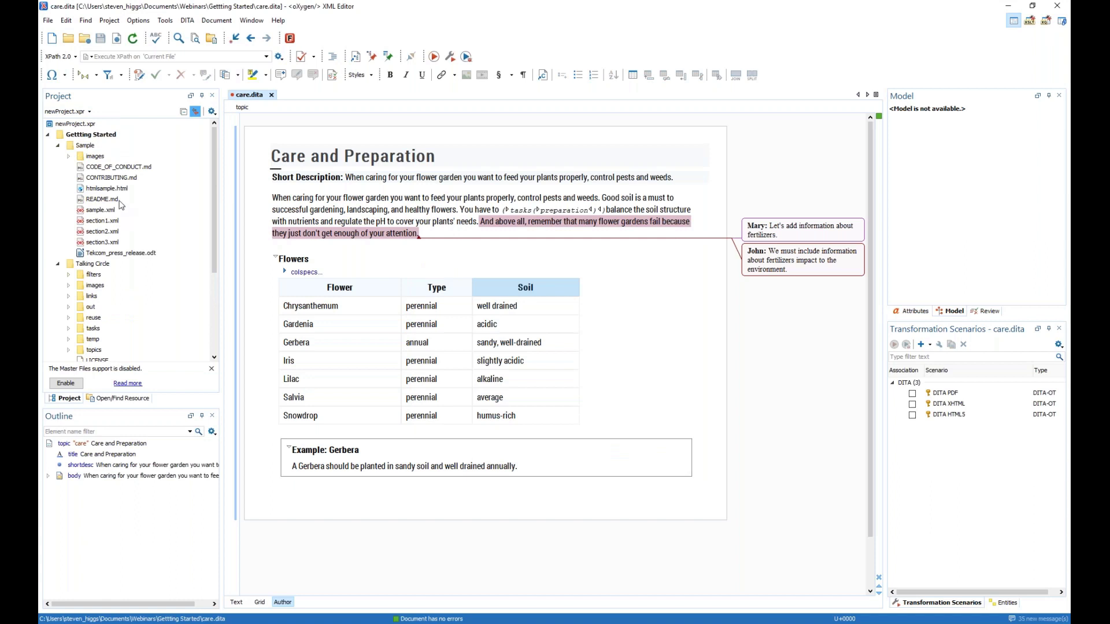
{"action": "left_click", "coordinate": [81, 147]}
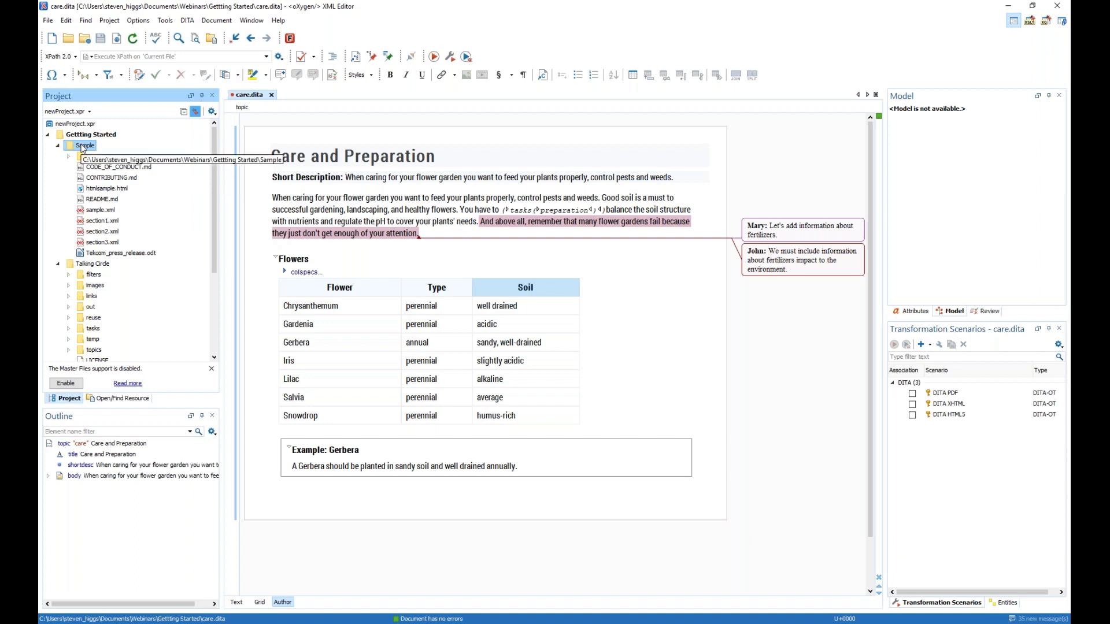
{"action": "right_click", "coordinate": [81, 149]}
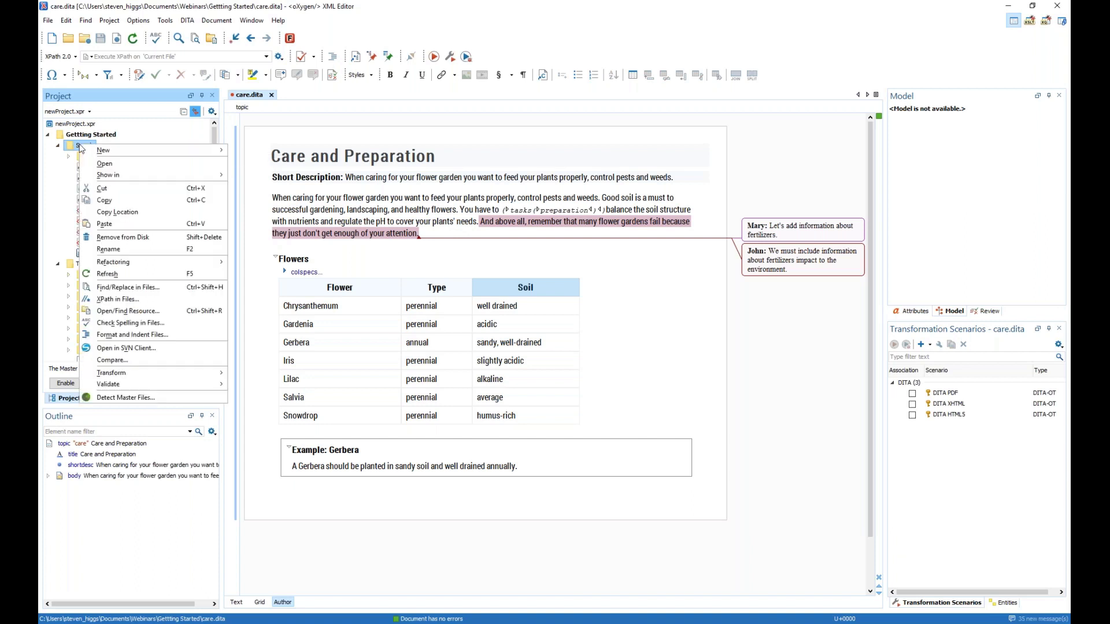
{"action": "mouse_move", "coordinate": [104, 153]}
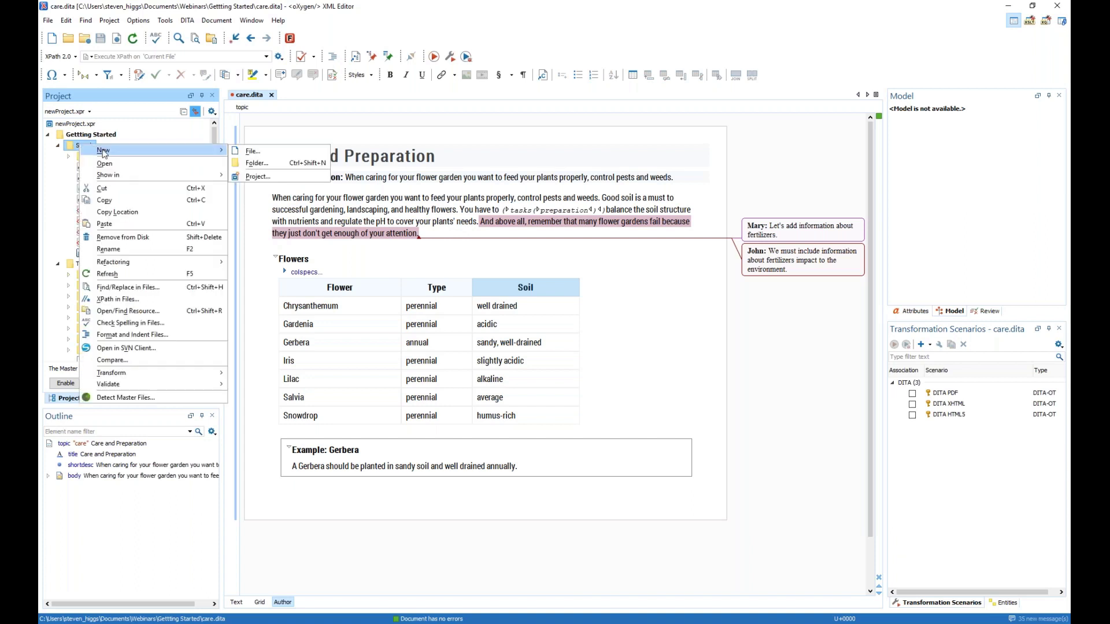
{"action": "left_click", "coordinate": [278, 155]}
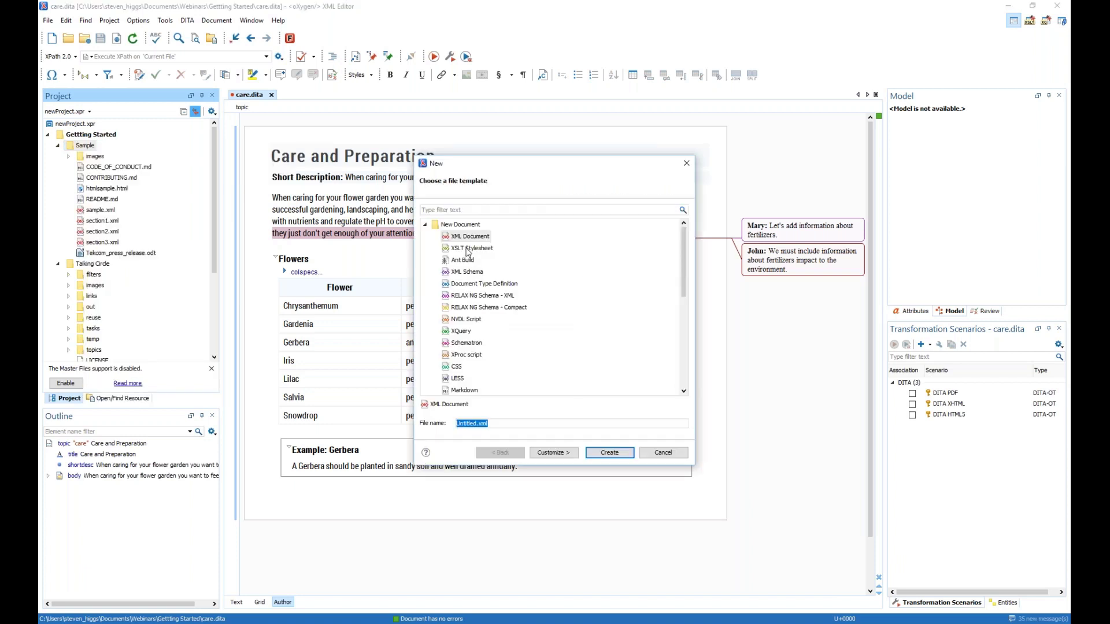
{"action": "left_click", "coordinate": [468, 250]}
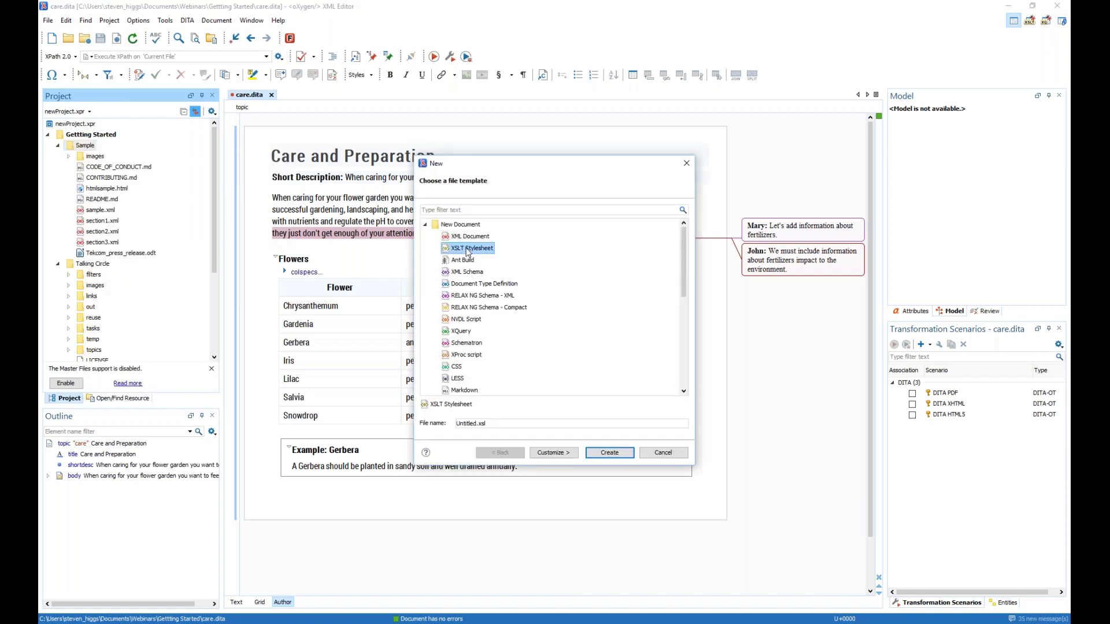
{"action": "double_click", "coordinate": [468, 250]}
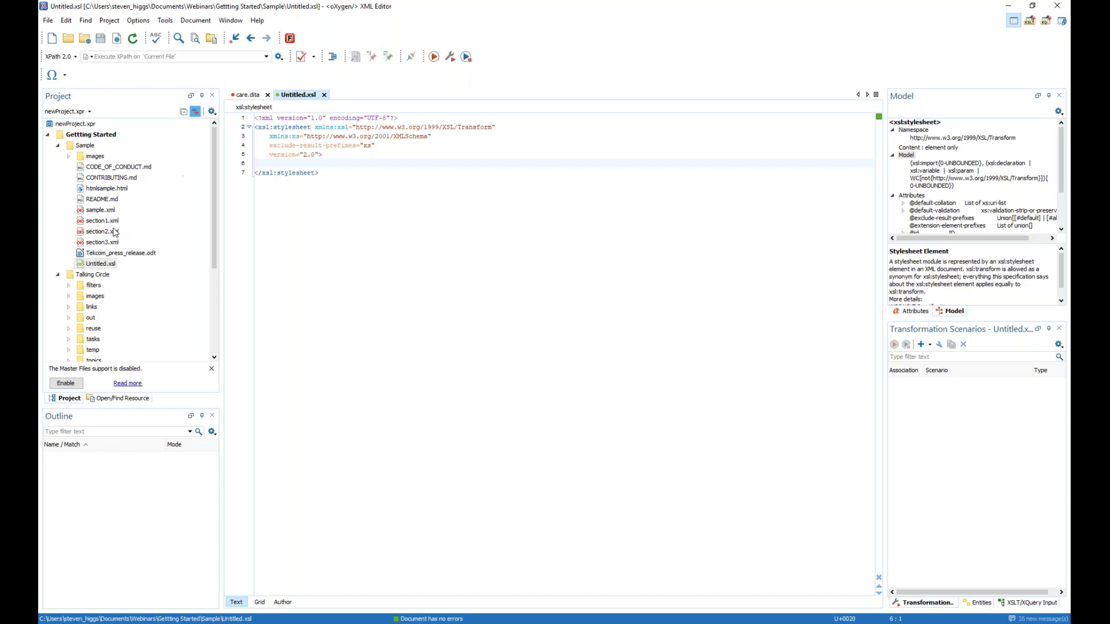
{"action": "left_click", "coordinate": [105, 213]}
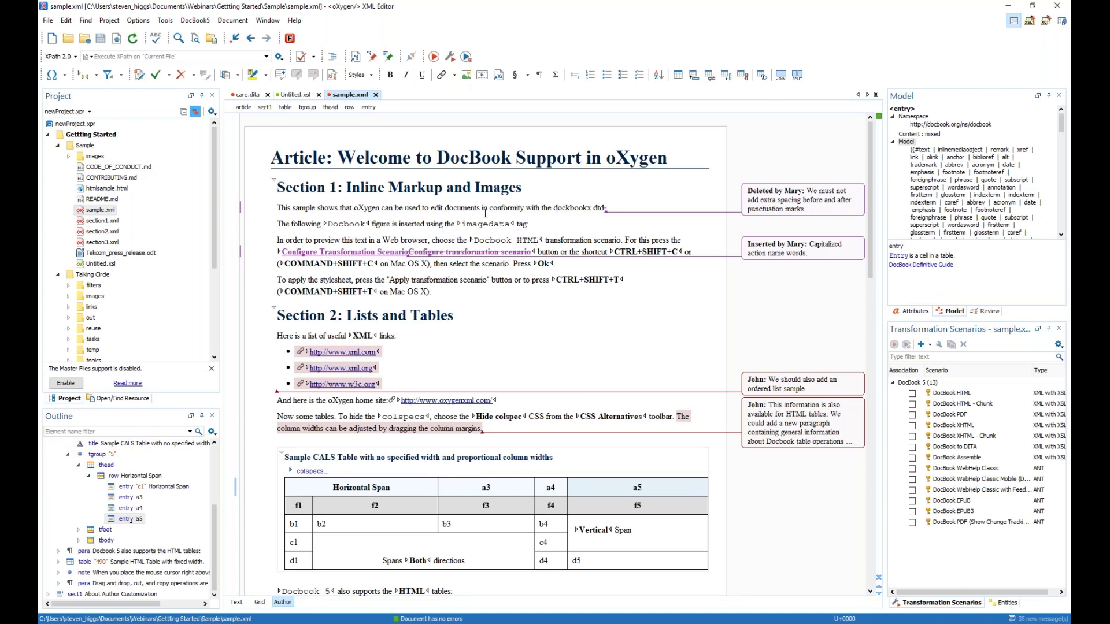
{"action": "left_click", "coordinate": [412, 352]}
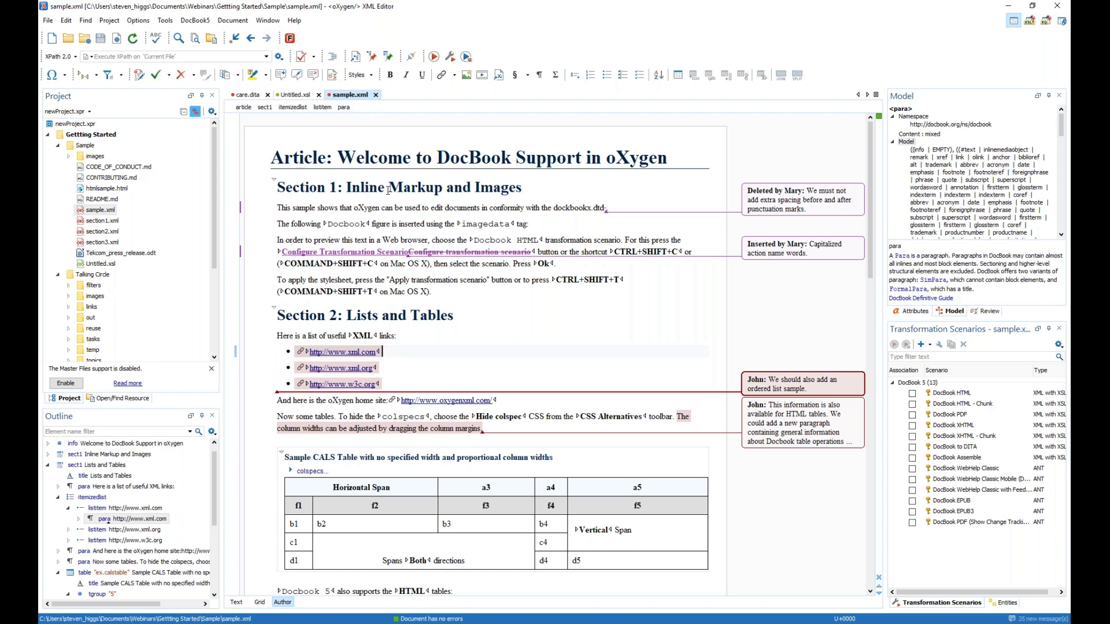
Examine the profiling attributes and the element actions available for the listitem and para elements at the cursor.
{"action": "left_click", "coordinate": [322, 107]}
{"action": "right_click", "coordinate": [323, 109]}
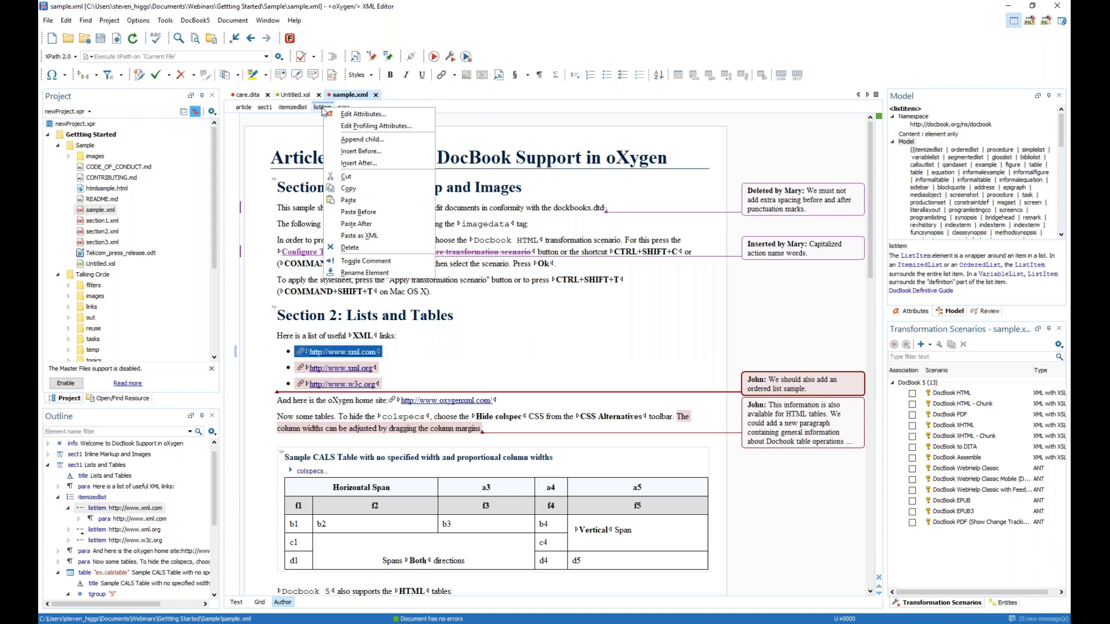
{"action": "left_click", "coordinate": [366, 127]}
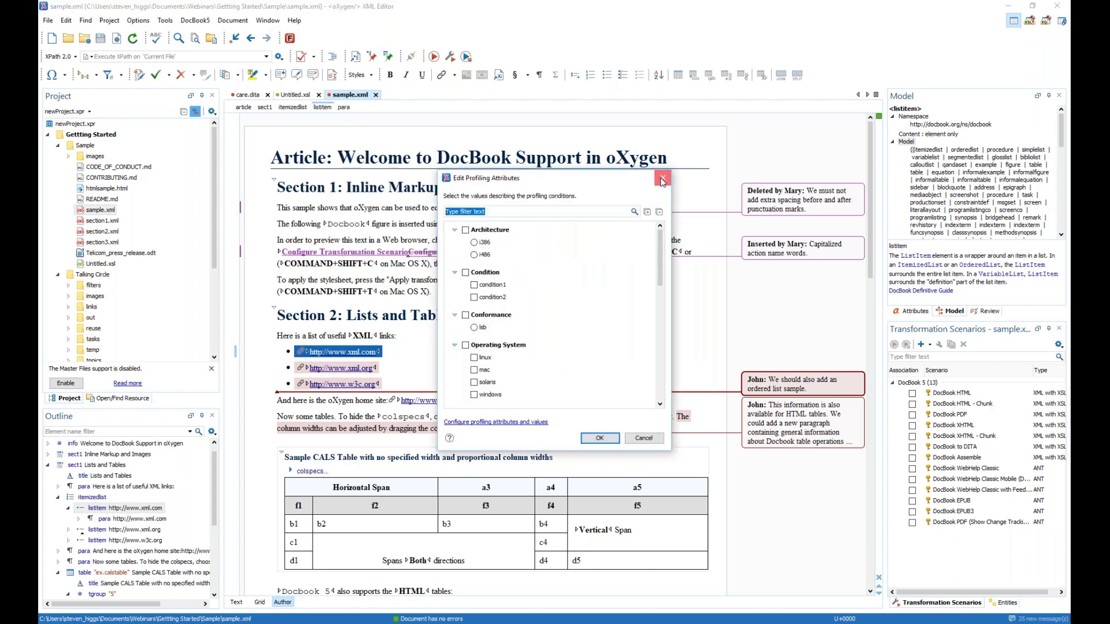
{"action": "left_click", "coordinate": [663, 180]}
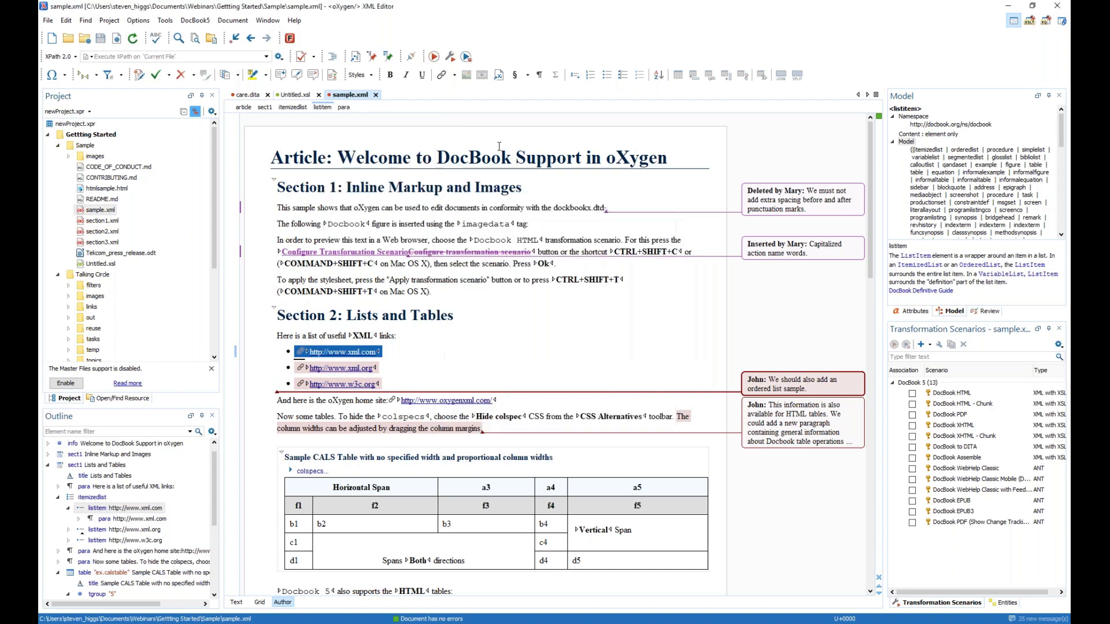
{"action": "right_click", "coordinate": [351, 100]}
{"action": "right_click", "coordinate": [346, 108]}
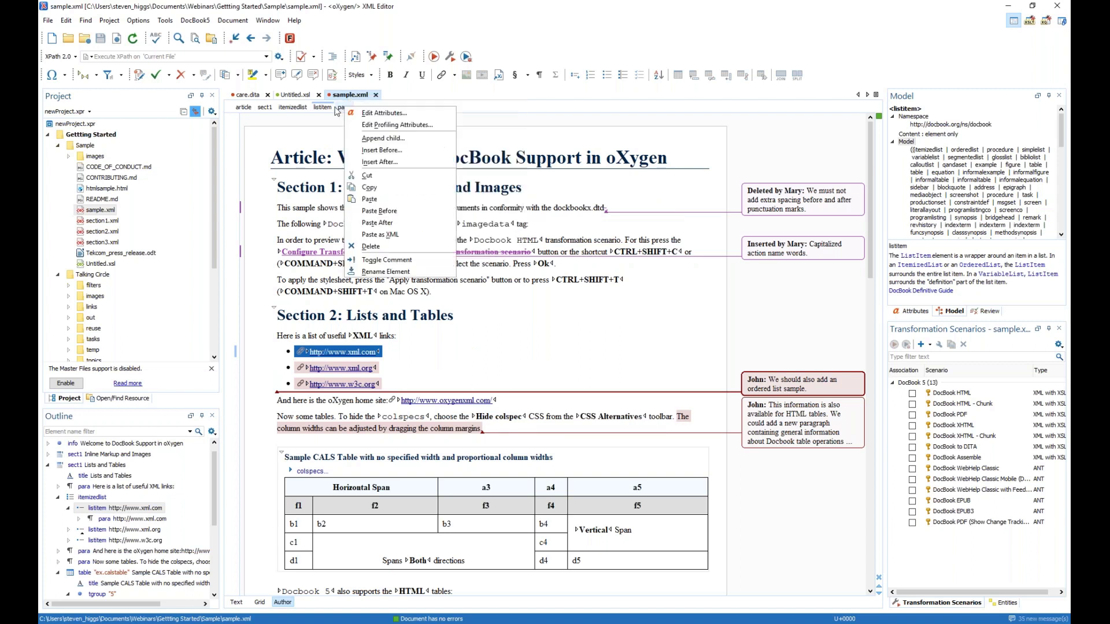
{"action": "right_click", "coordinate": [322, 108]}
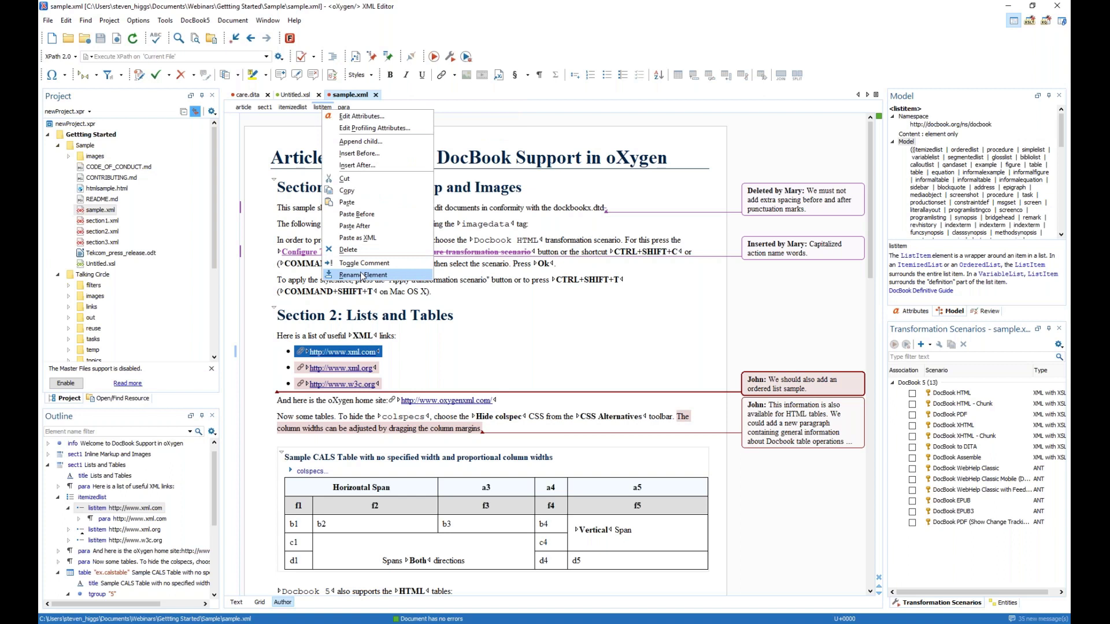
{"action": "left_click", "coordinate": [462, 209]}
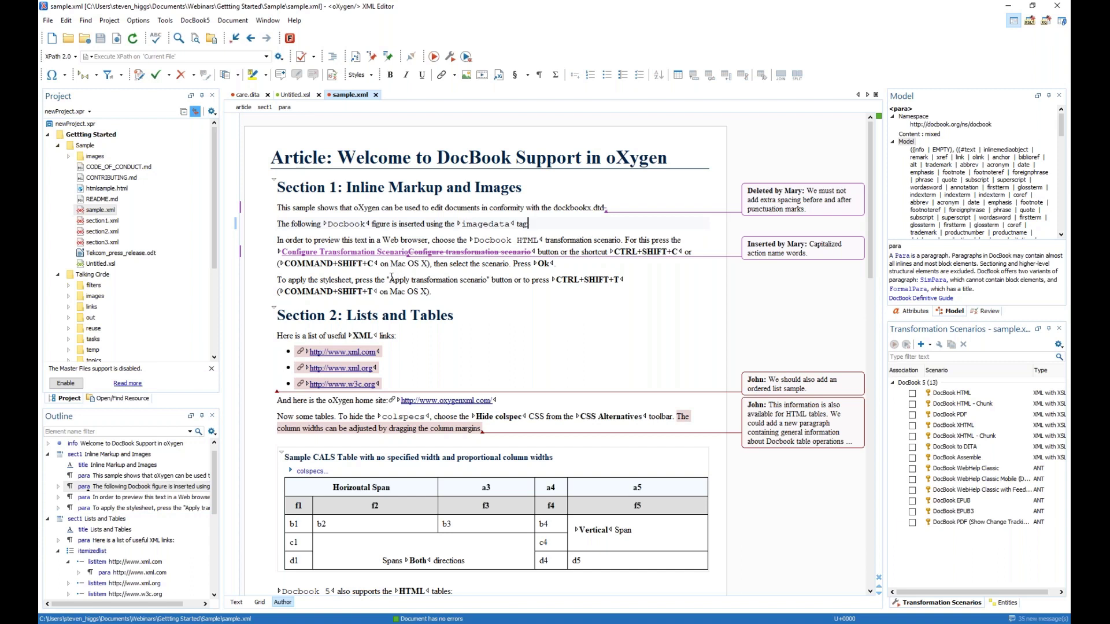
Insert a new para element after the last paragraph of Section 1 in sample.xml.
{"action": "left_click", "coordinate": [493, 305]}
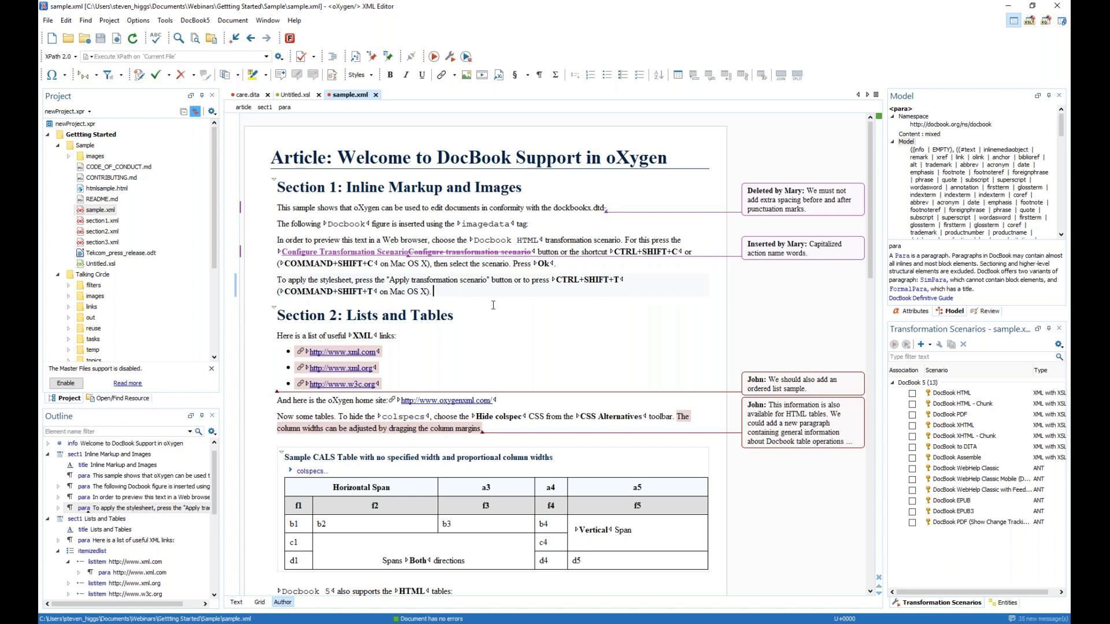
{"action": "key", "text": "Return"}
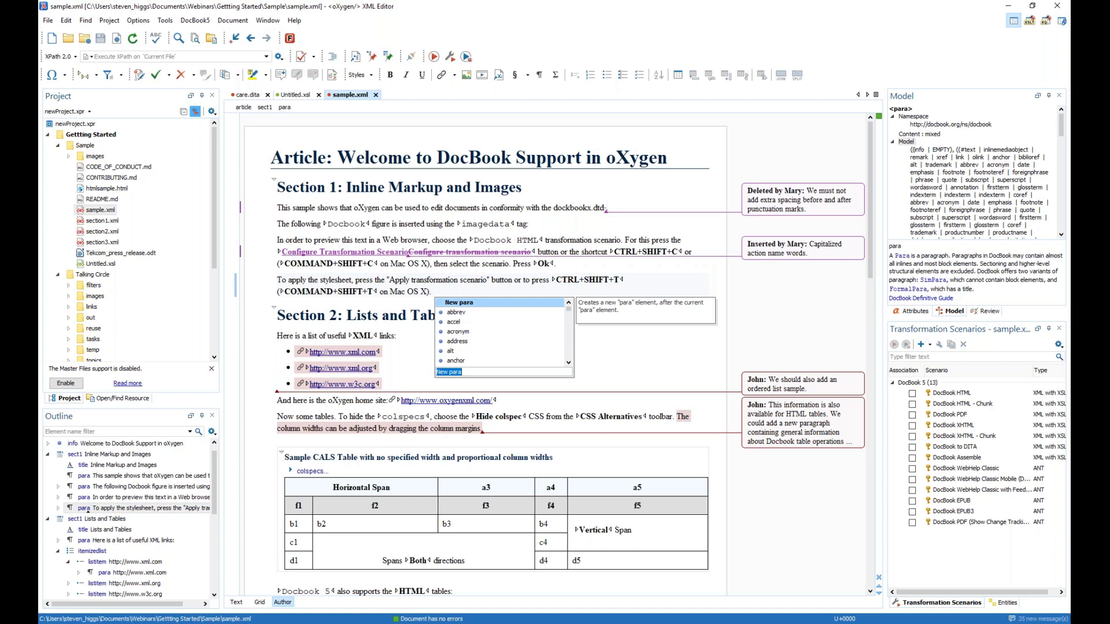
{"action": "left_click", "coordinate": [489, 304]}
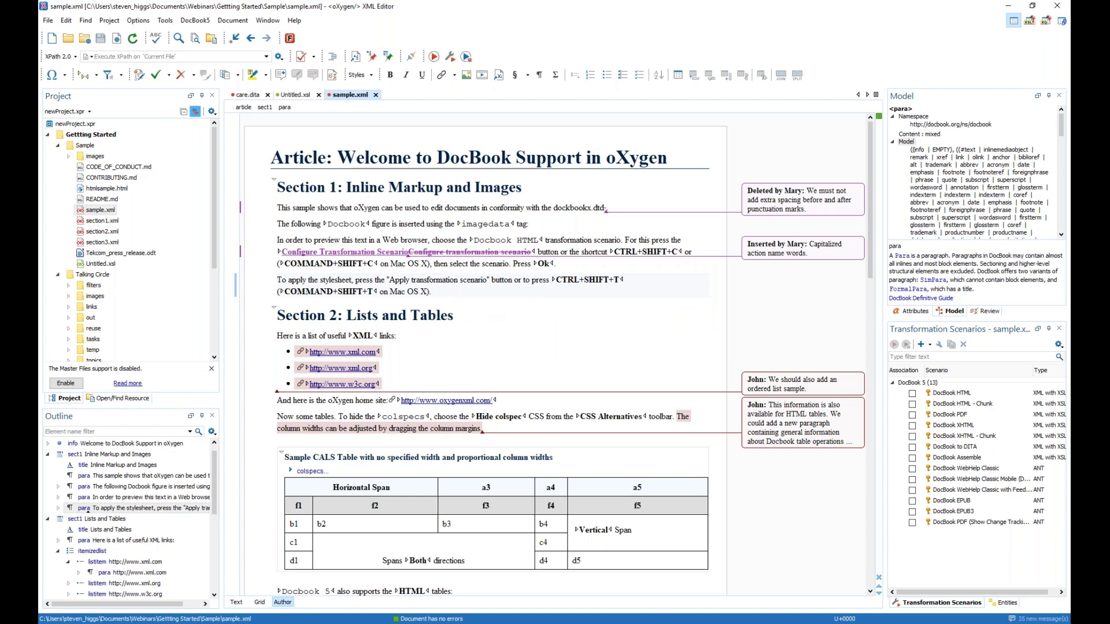
{"action": "key", "text": "Return"}
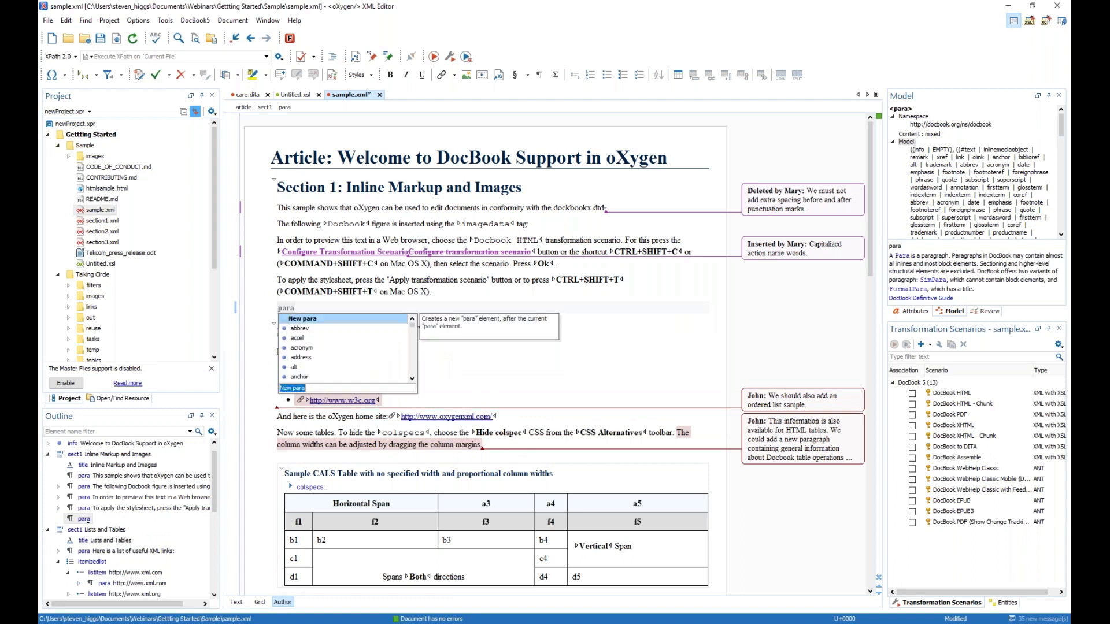
Insert an emphasis element containing the text "test" in the new paragraph at the end of Section 1.
{"action": "type", "text": "emp"}
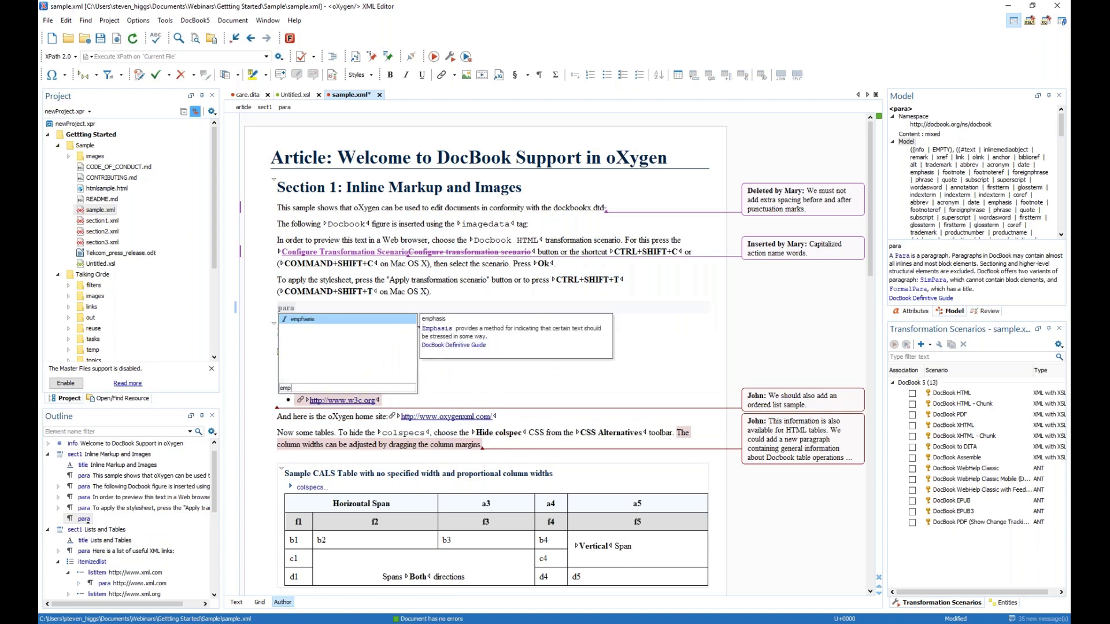
{"action": "type", "text": "h"}
{"action": "key", "text": "Return"}
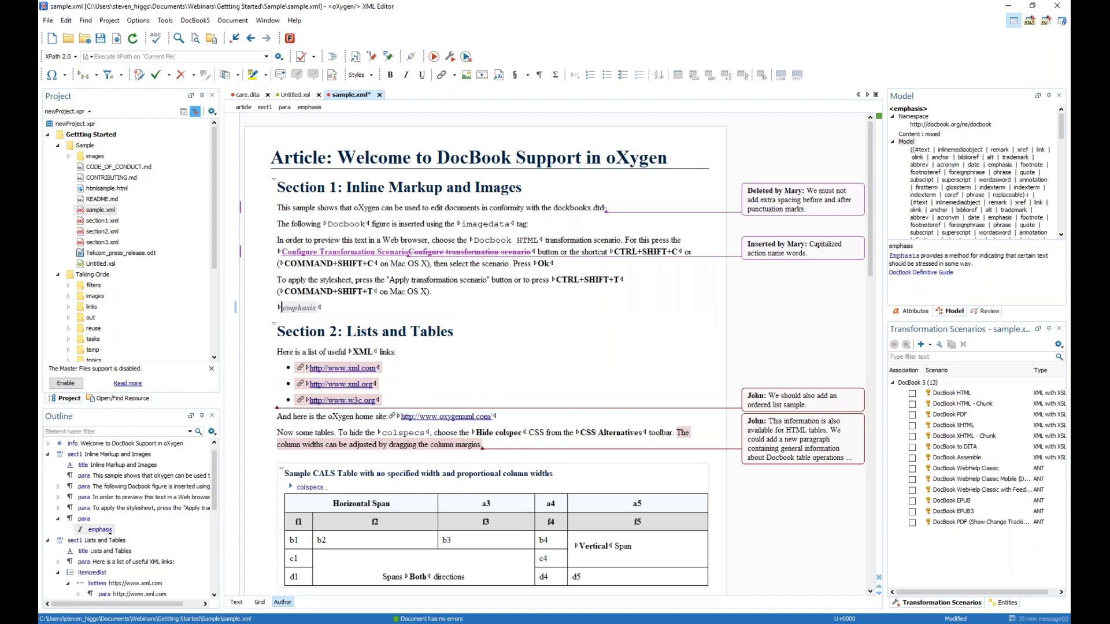
{"action": "type", "text": "test"}
Examine which elements can surround the word "test" in Section 1 without applying any.
{"action": "double_click", "coordinate": [294, 309]}
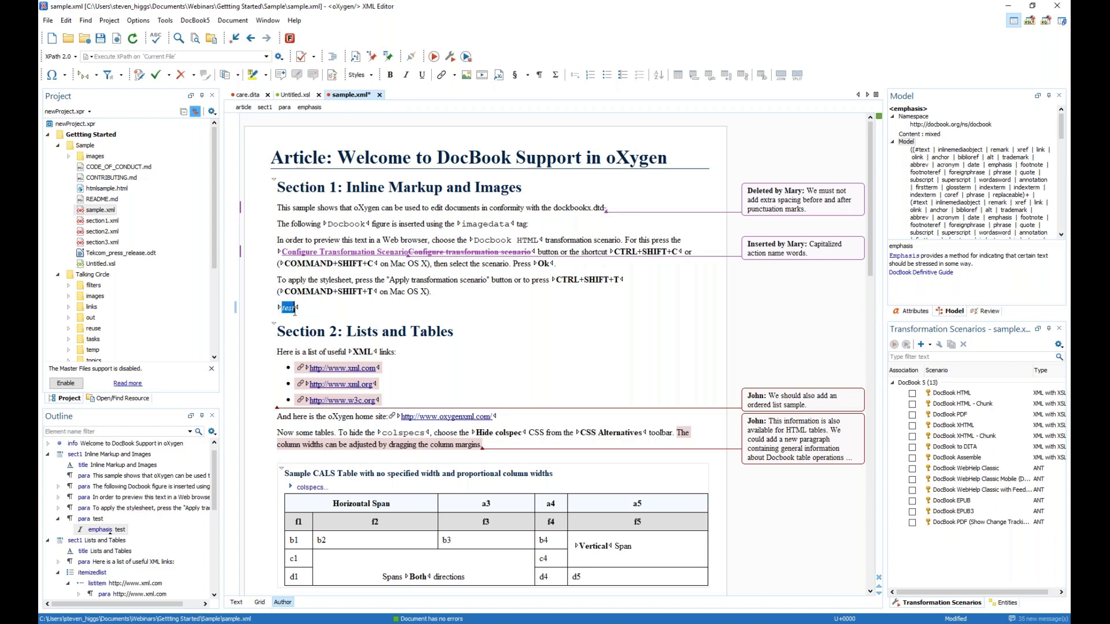
{"action": "key", "text": "ctrl+e"}
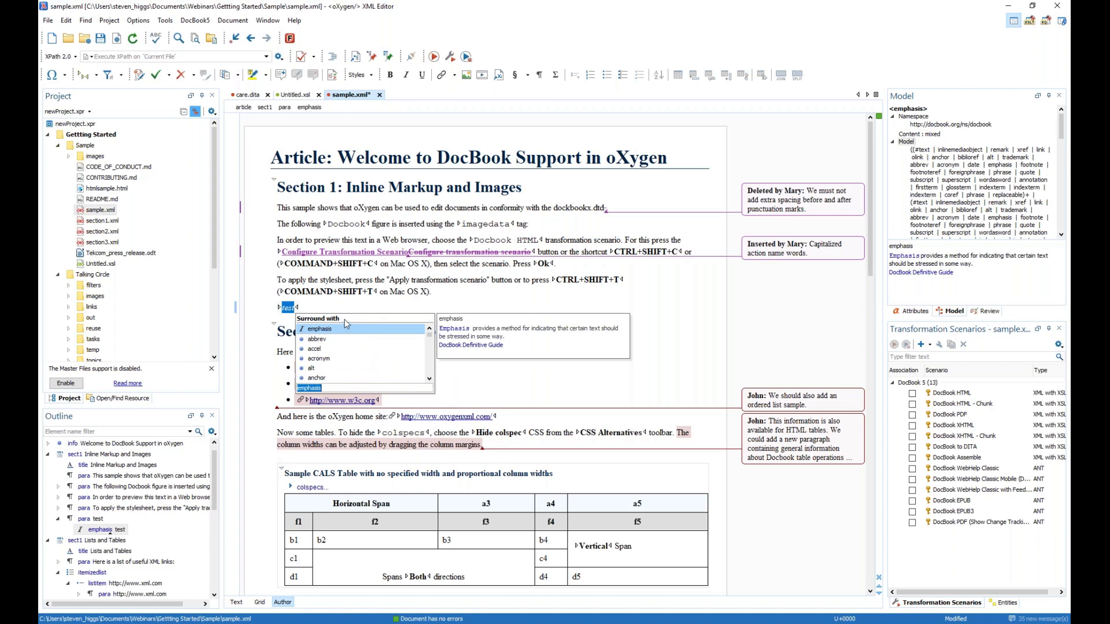
{"action": "key", "text": "Down"}
{"action": "key", "text": "Down"}
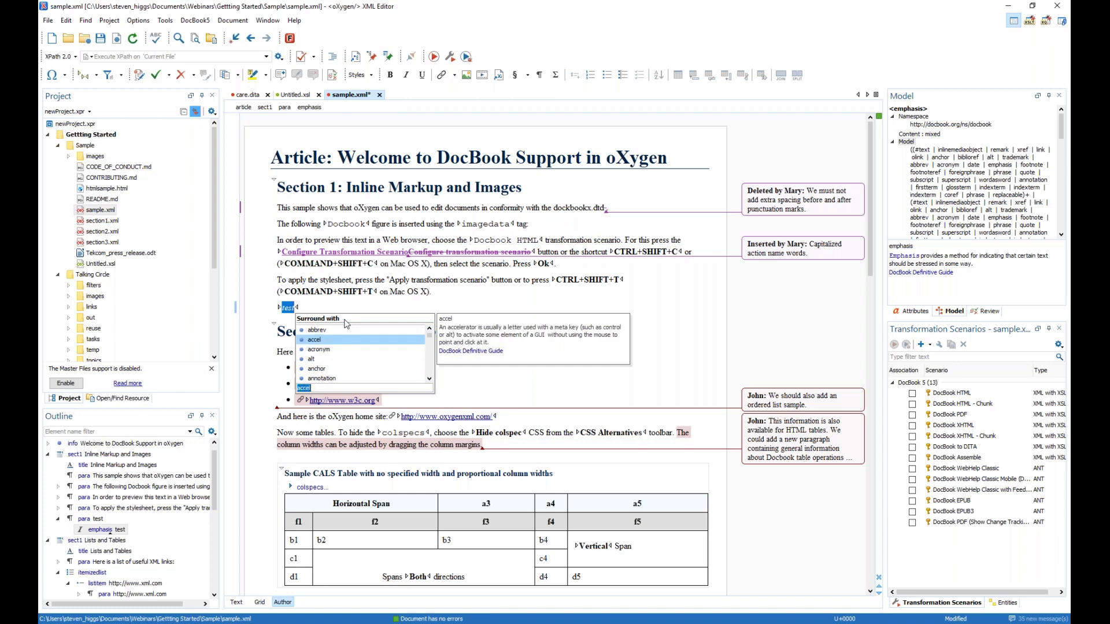
{"action": "left_click", "coordinate": [319, 307]}
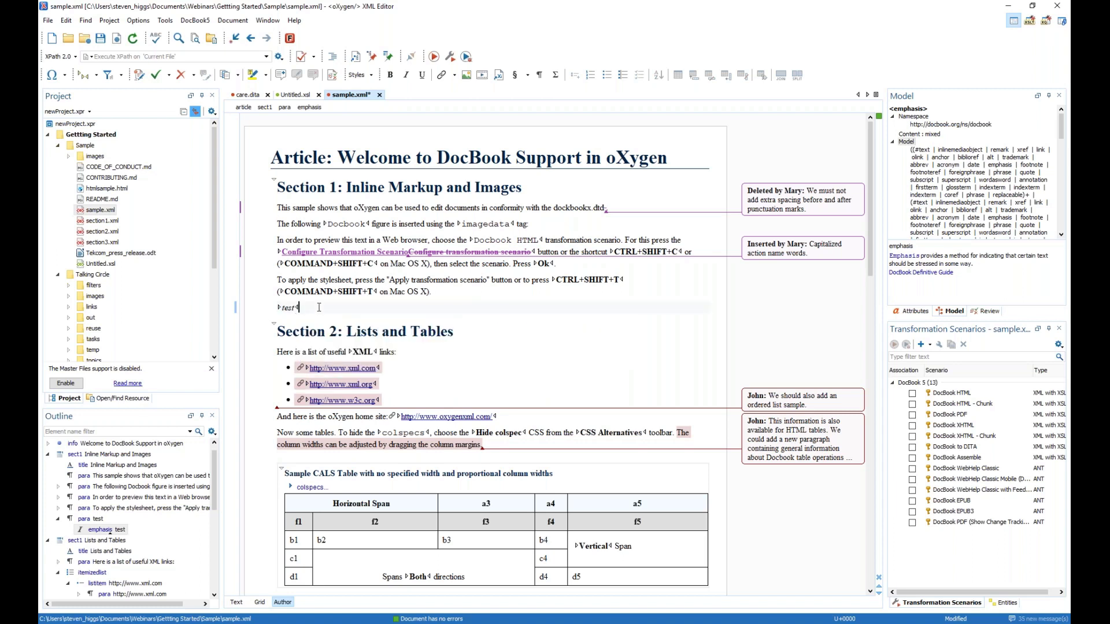
{"action": "key", "text": "Right"}
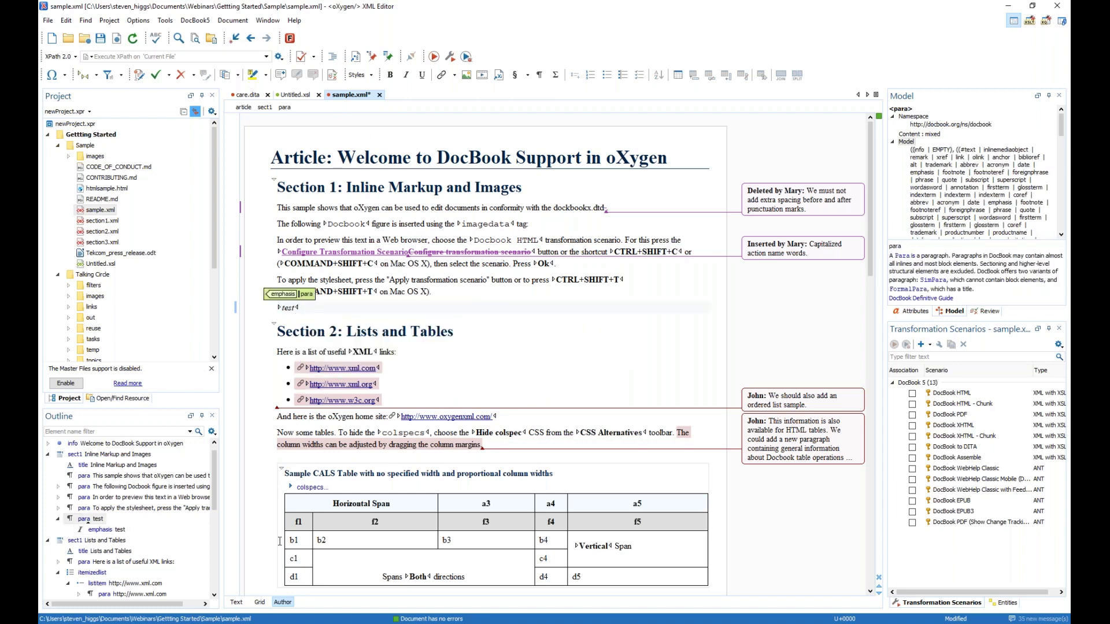
Switch sample.xml to Text mode and insert an annotation element on a new line after the closing info tag.
{"action": "left_click", "coordinate": [235, 604]}
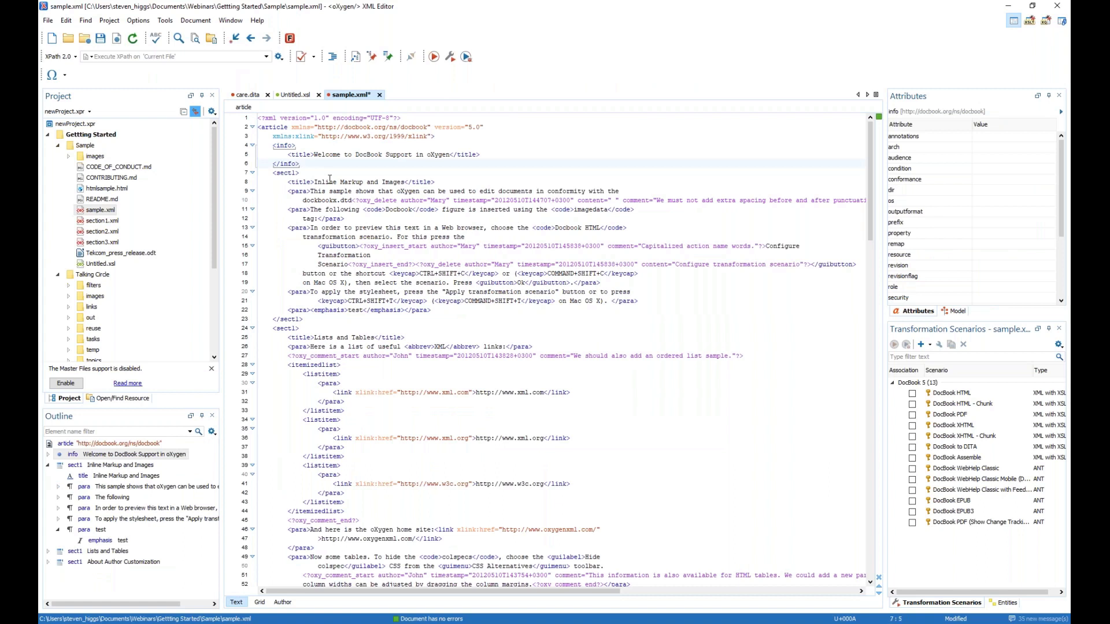
{"action": "key", "text": "Return"}
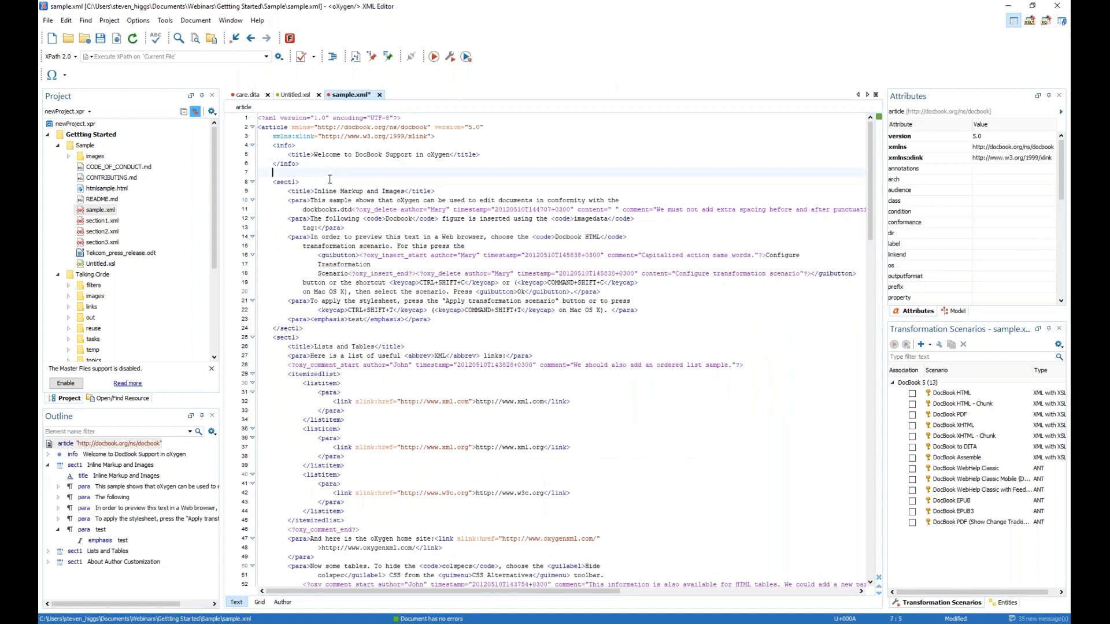
{"action": "type", "text": "<"}
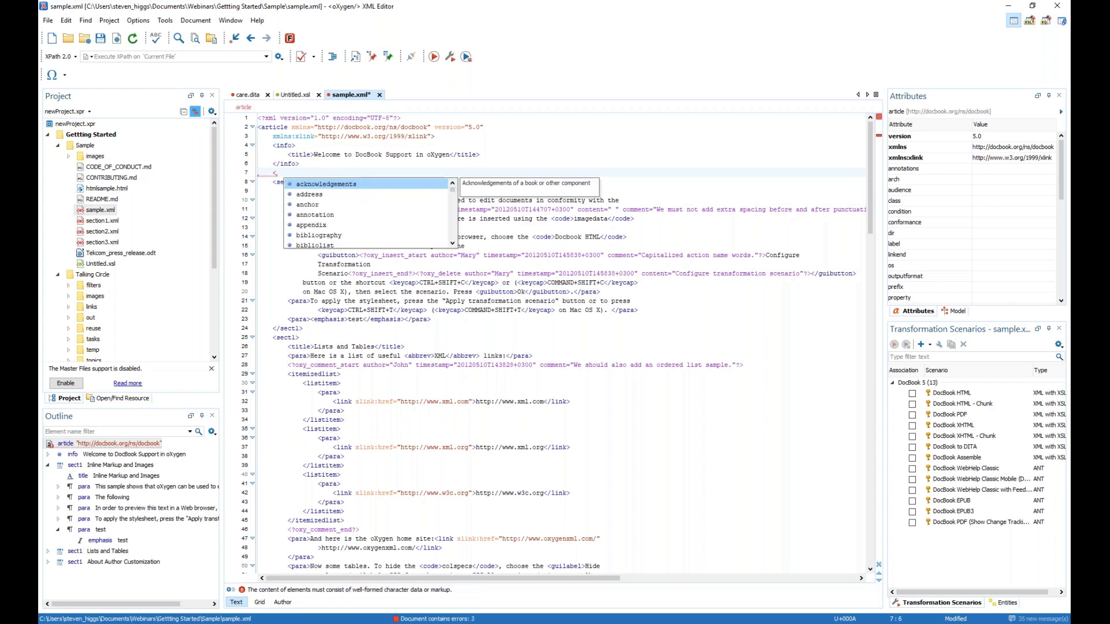
{"action": "key", "text": "Down"}
{"action": "key", "text": "Down"}
{"action": "key", "text": "Down"}
{"action": "key", "text": "Up"}
{"action": "key", "text": "Up"}
{"action": "key", "text": "Up"}
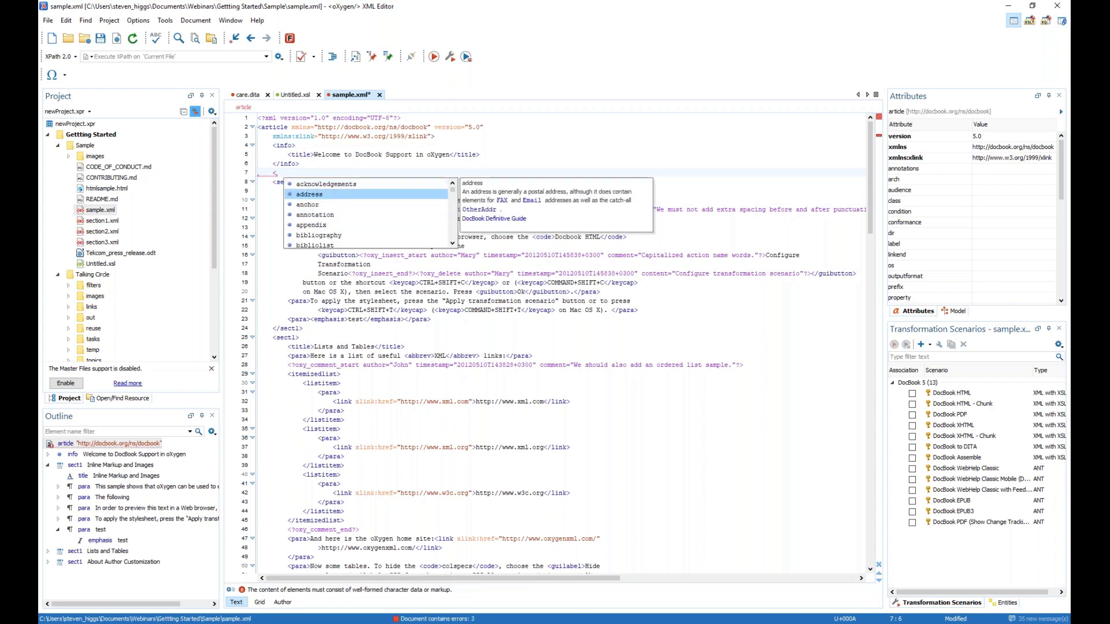
{"action": "key", "text": "Down"}
{"action": "key", "text": "Down"}
{"action": "key", "text": "Up"}
{"action": "key", "text": "Up"}
{"action": "key", "text": "Up"}
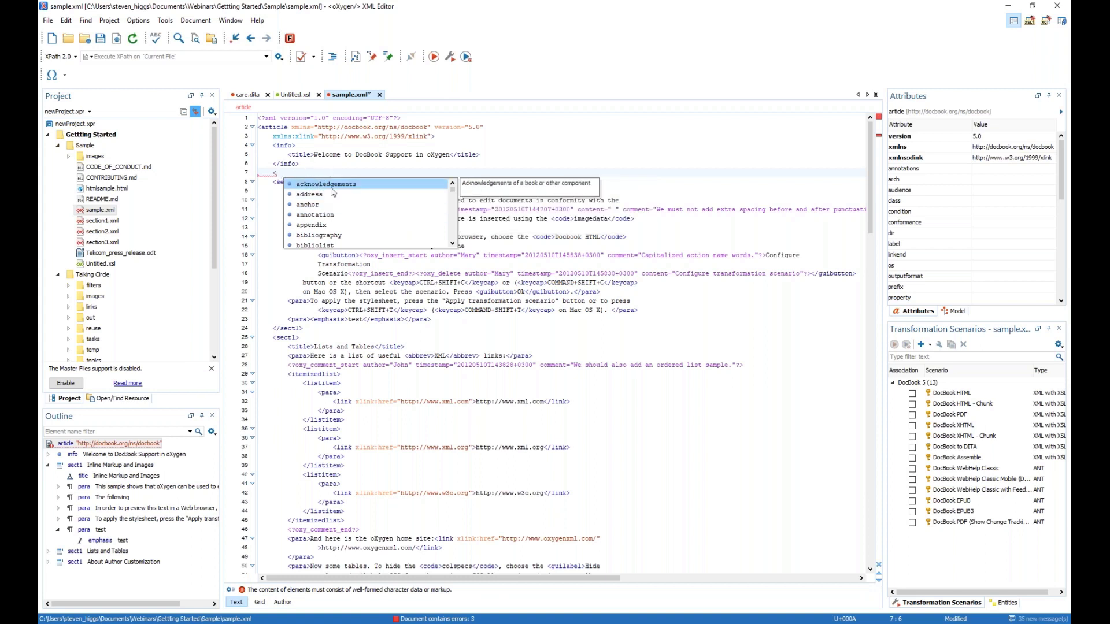
{"action": "key", "text": "Down"}
{"action": "key", "text": "Down"}
{"action": "key", "text": "Down"}
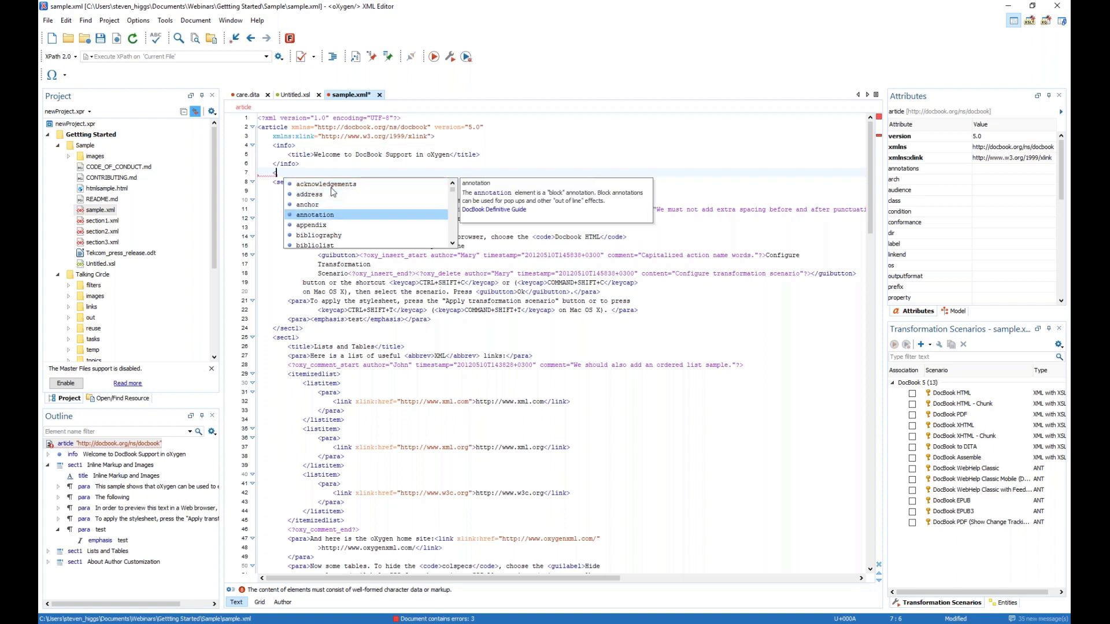
{"action": "key", "text": "Return"}
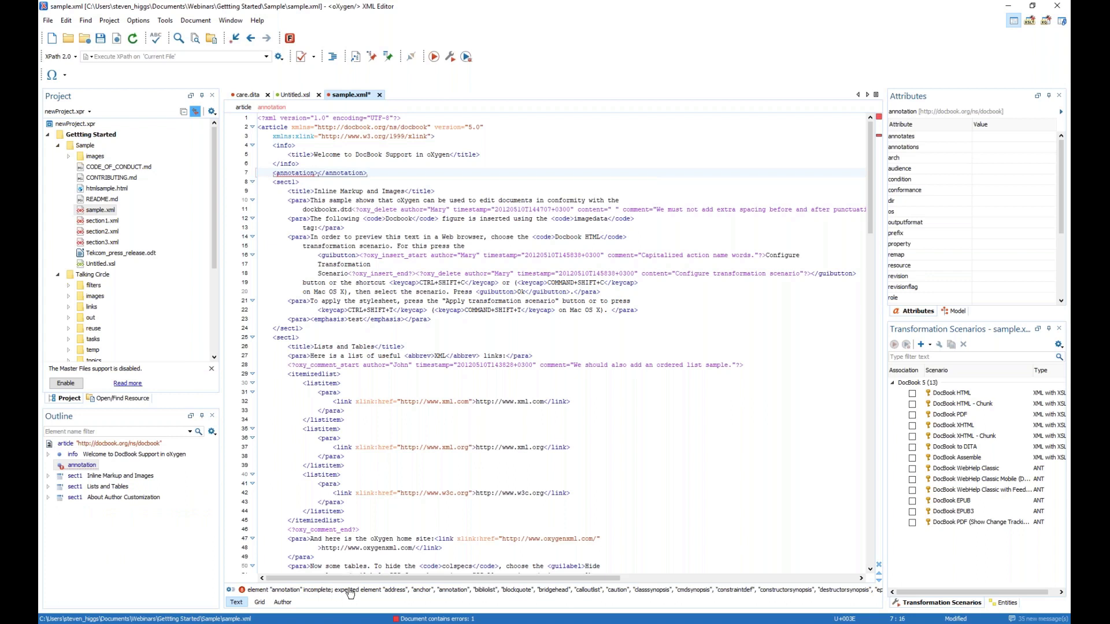
Insert an address element inside the annotation element, keeping both on the same line.
{"action": "key", "text": "Right"}
{"action": "mouse_move", "coordinate": [331, 226]}
{"action": "key", "text": "Return"}
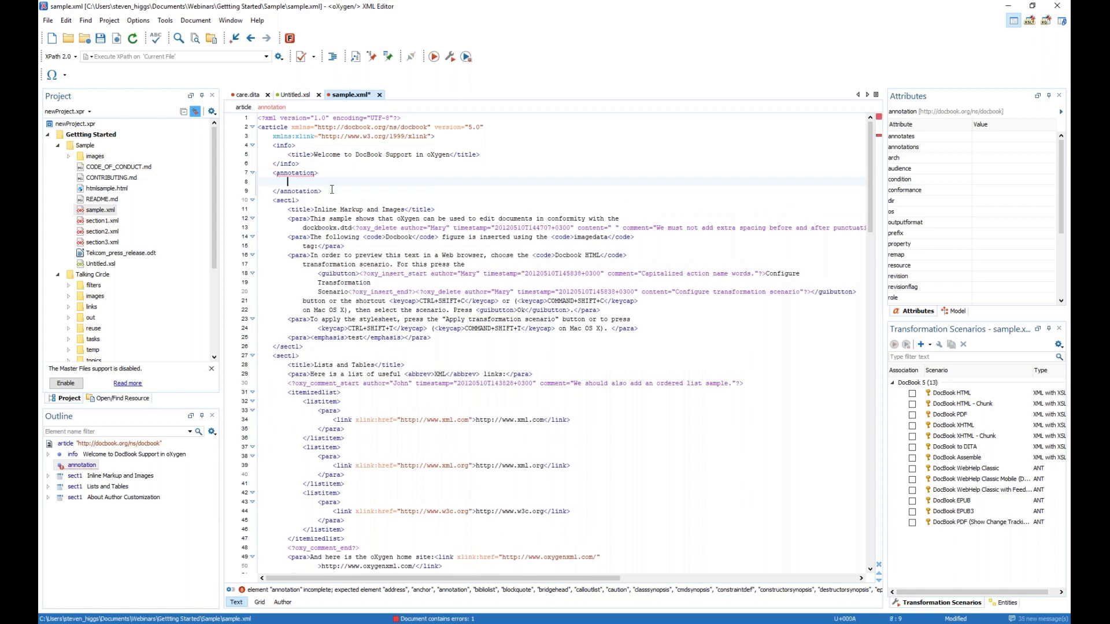
{"action": "key", "text": "ctrl+z"}
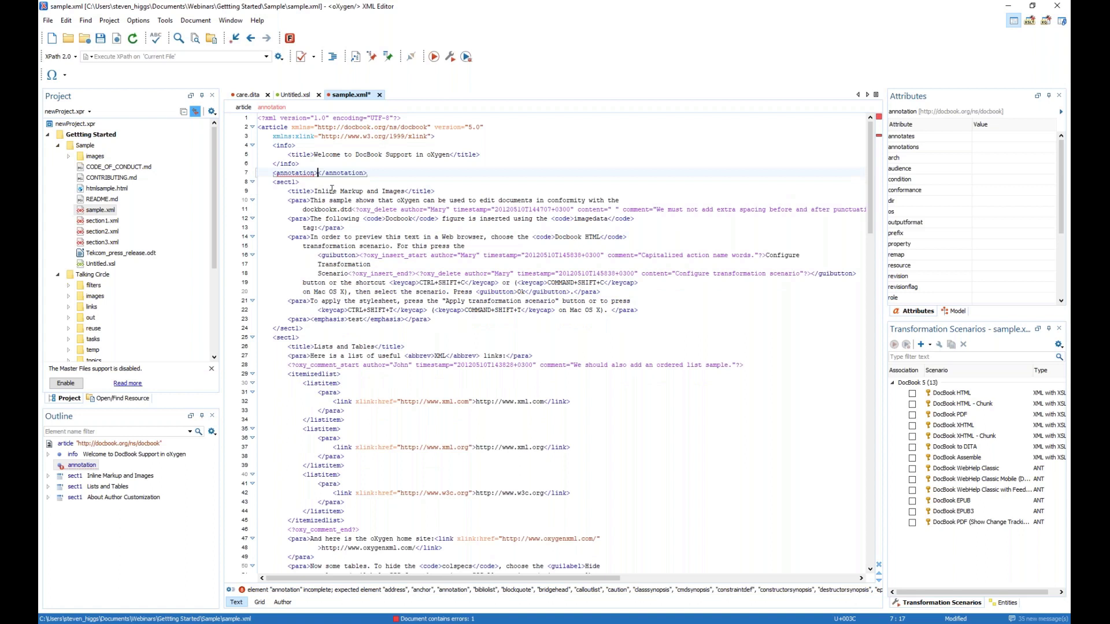
{"action": "type", "text": "<"}
{"action": "key", "text": "Down"}
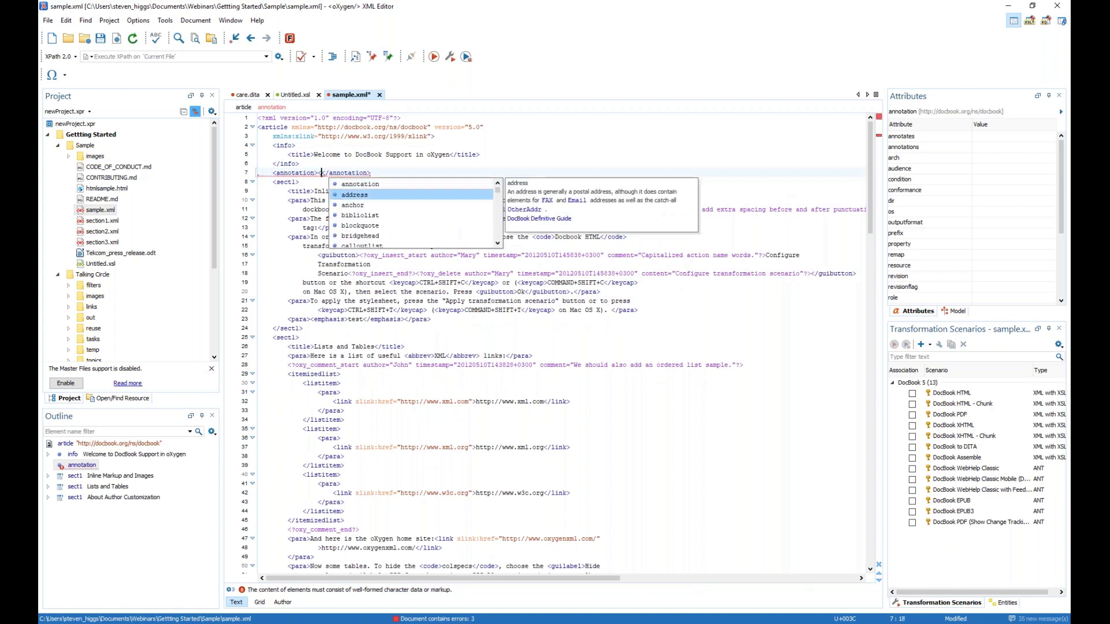
{"action": "key", "text": "Return"}
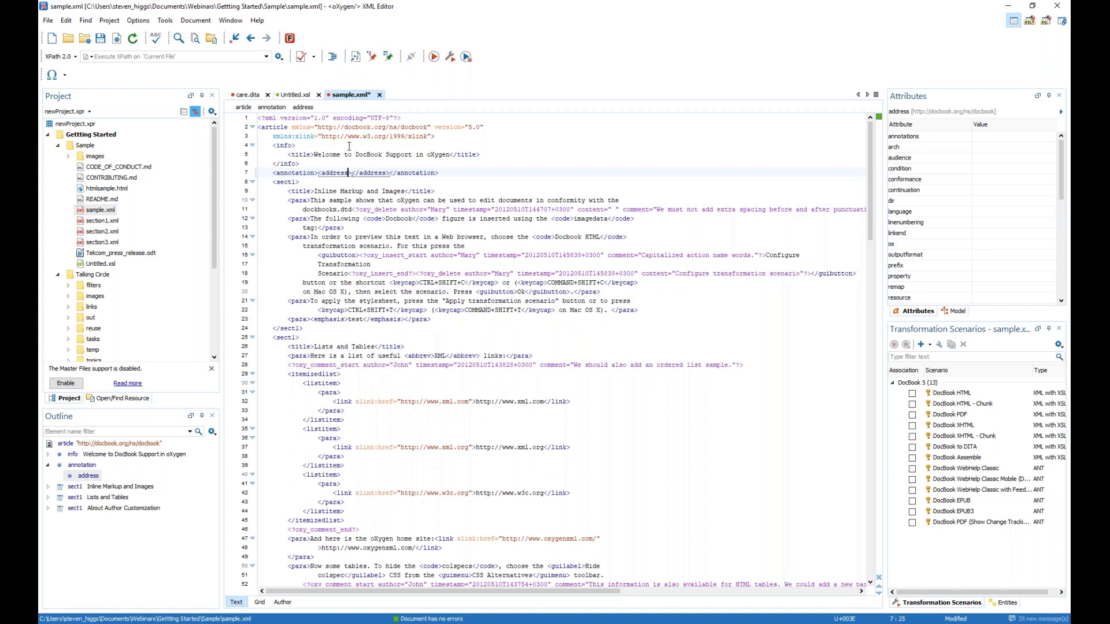
Insert the conc code template on the empty line 6 of Untitled.xsl and undo the insertion.
{"action": "left_click", "coordinate": [292, 98]}
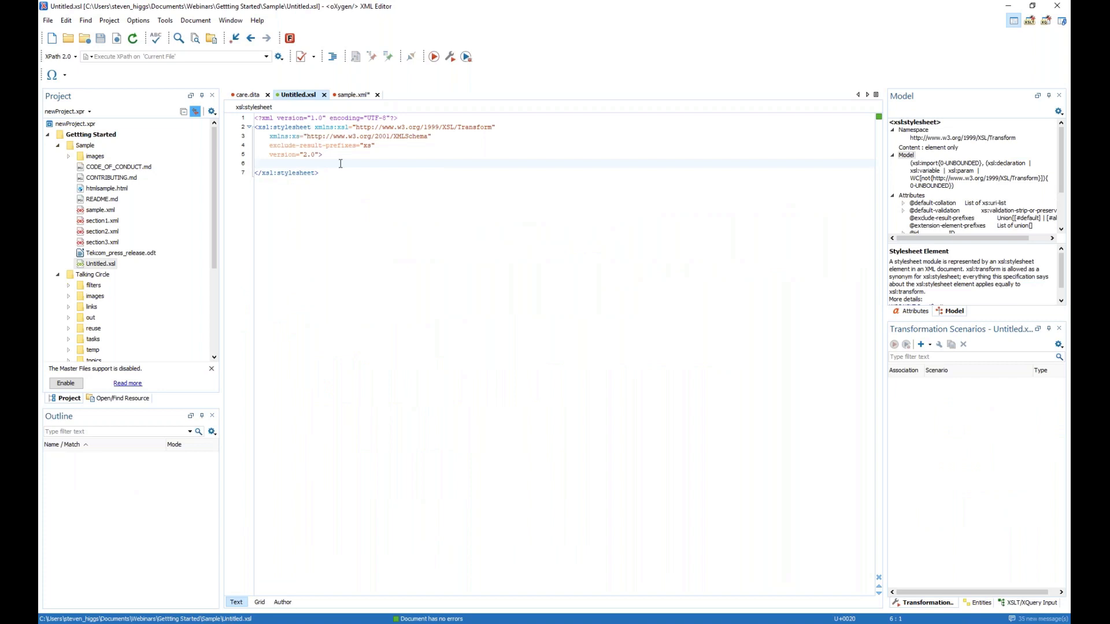
{"action": "key", "text": "ctrl+shift+space"}
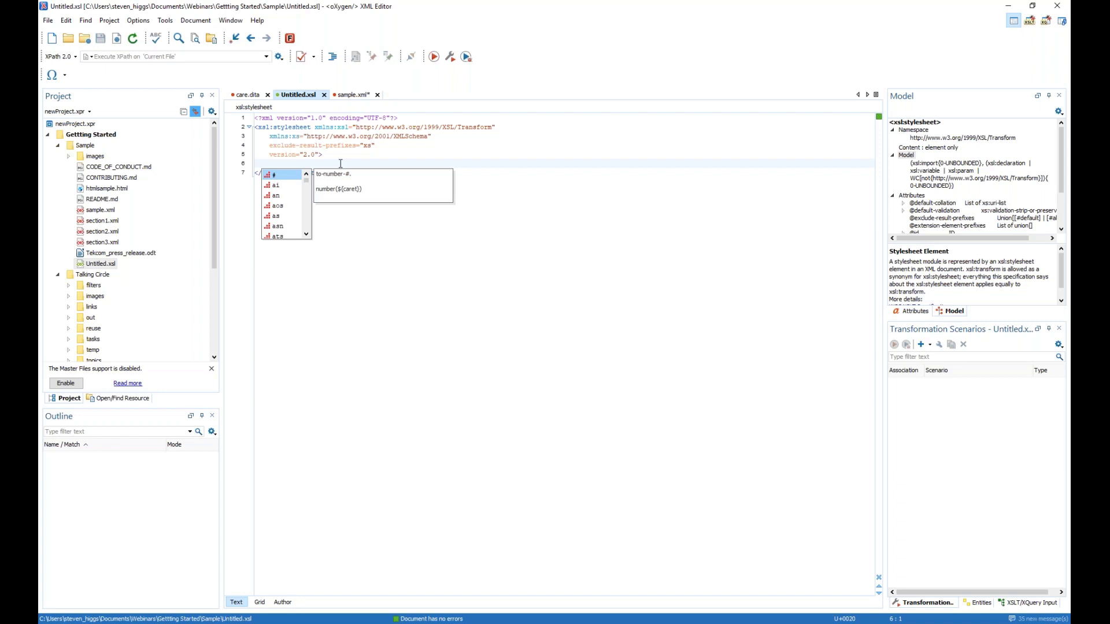
{"action": "key", "text": "Down"}
{"action": "key", "text": "Down"}
{"action": "key", "text": "Down"}
{"action": "key", "text": "Down"}
{"action": "key", "text": "Down"}
{"action": "key", "text": "Down"}
{"action": "key", "text": "Down"}
{"action": "key", "text": "Down"}
{"action": "key", "text": "Down"}
{"action": "key", "text": "Down"}
{"action": "key", "text": "Down"}
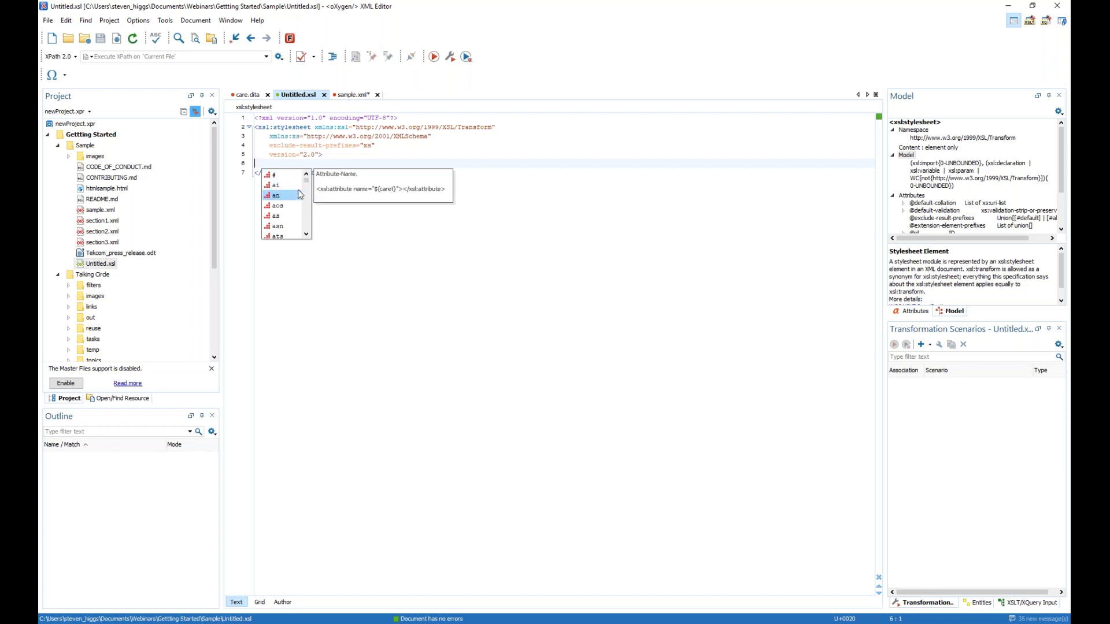
{"action": "key", "text": "Down"}
{"action": "key", "text": "Down"}
{"action": "key", "text": "Down"}
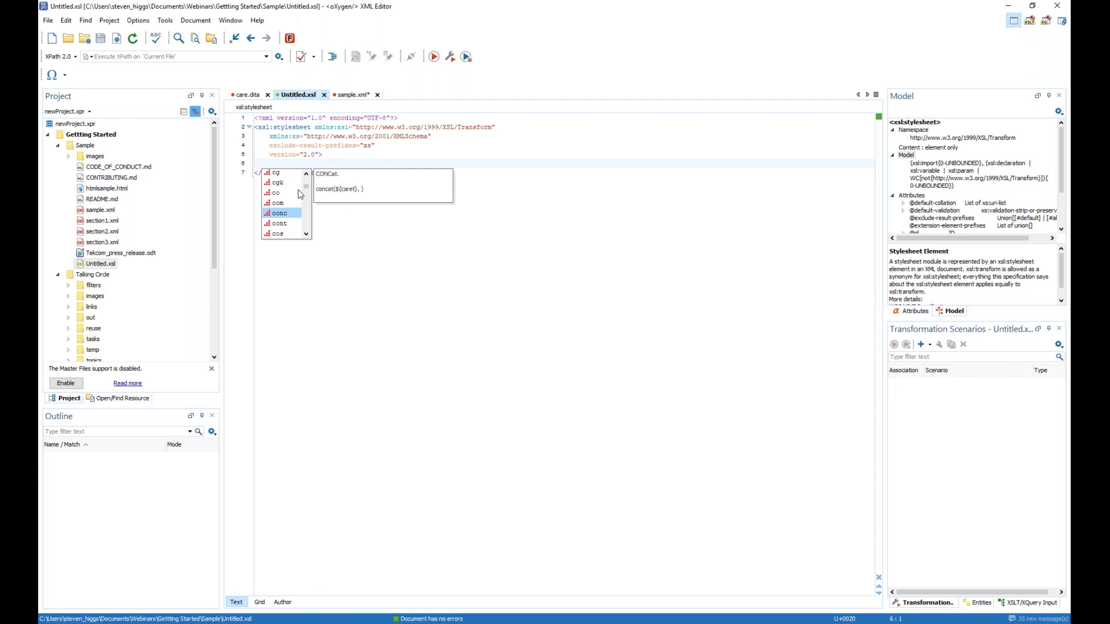
{"action": "key", "text": "Return"}
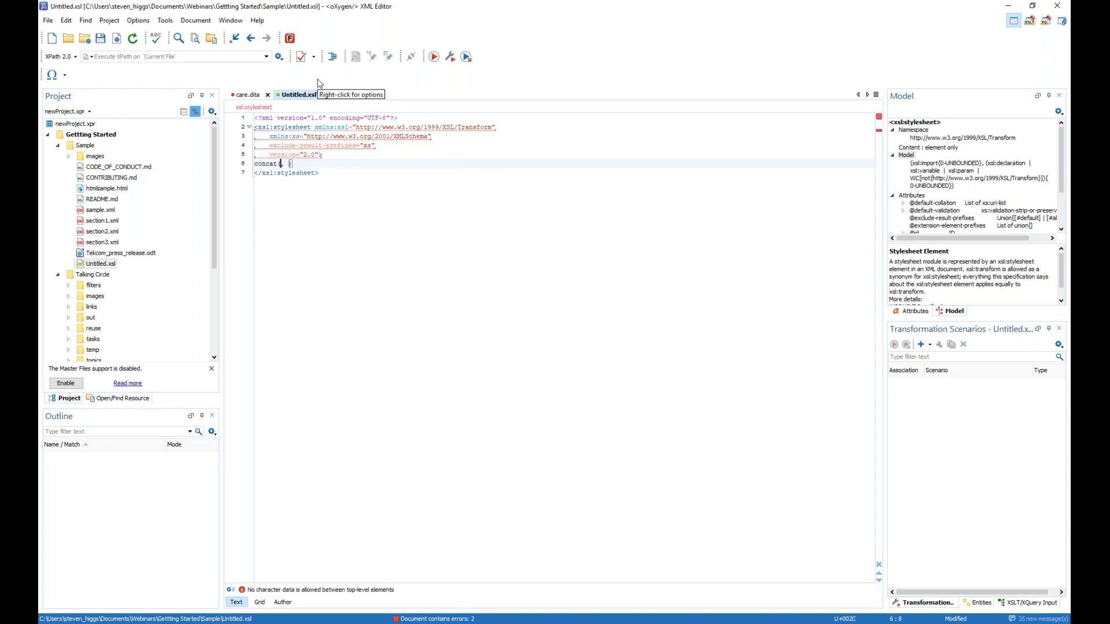
{"action": "key", "text": "ctrl+z"}
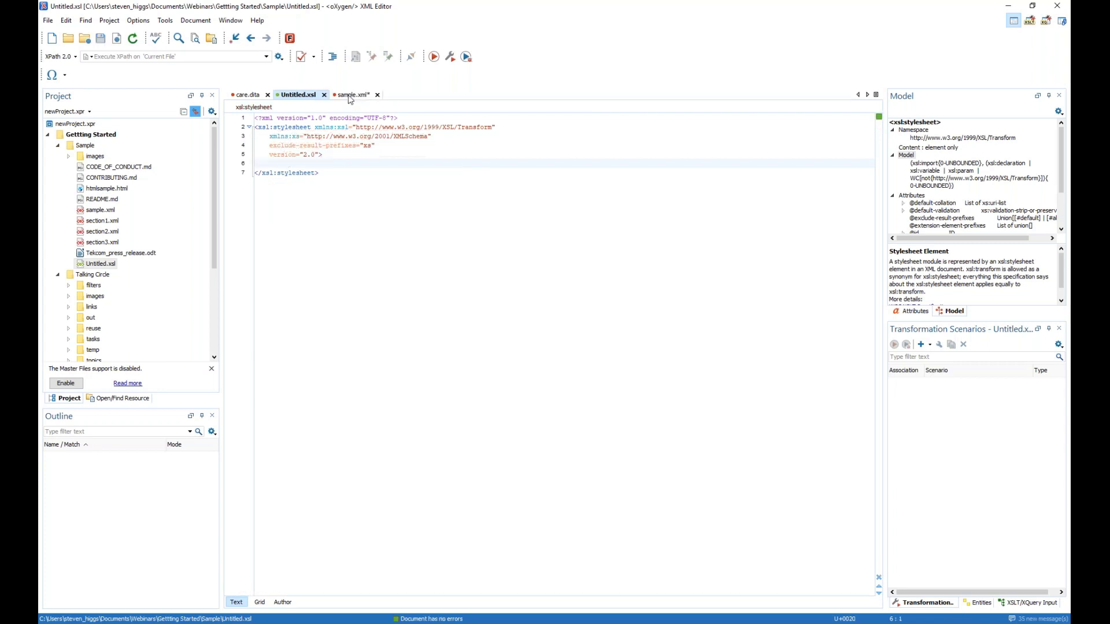
Examine the content completion proposals for the first sect1 start tag in sample.xml, and return the document to Author mode.
{"action": "left_click", "coordinate": [348, 96]}
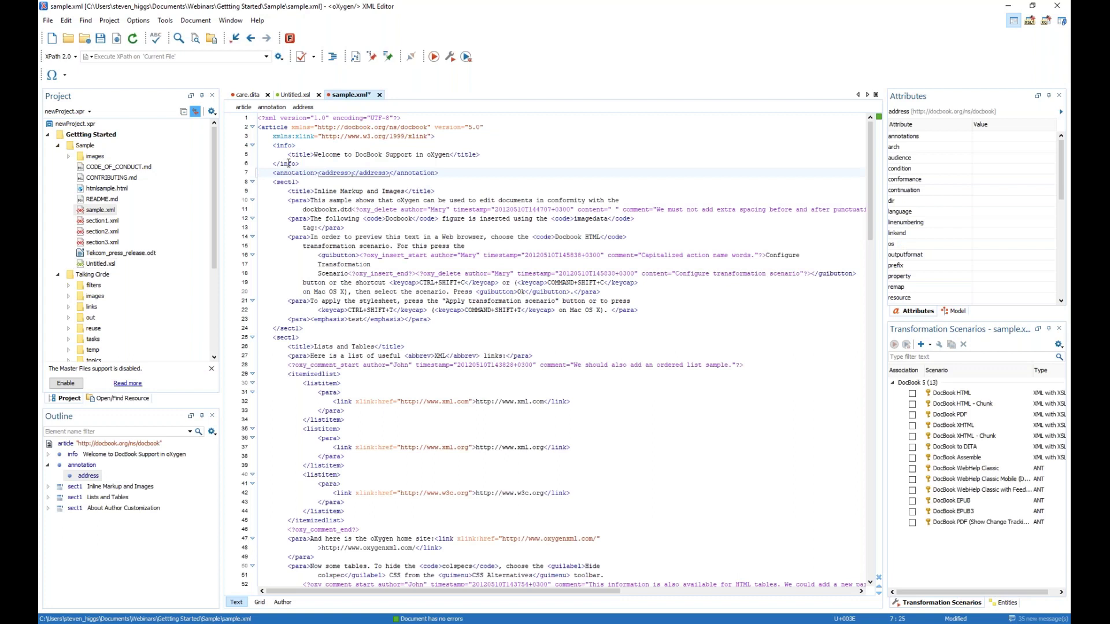
{"action": "left_click", "coordinate": [281, 183]}
{"action": "double_click", "coordinate": [281, 183]}
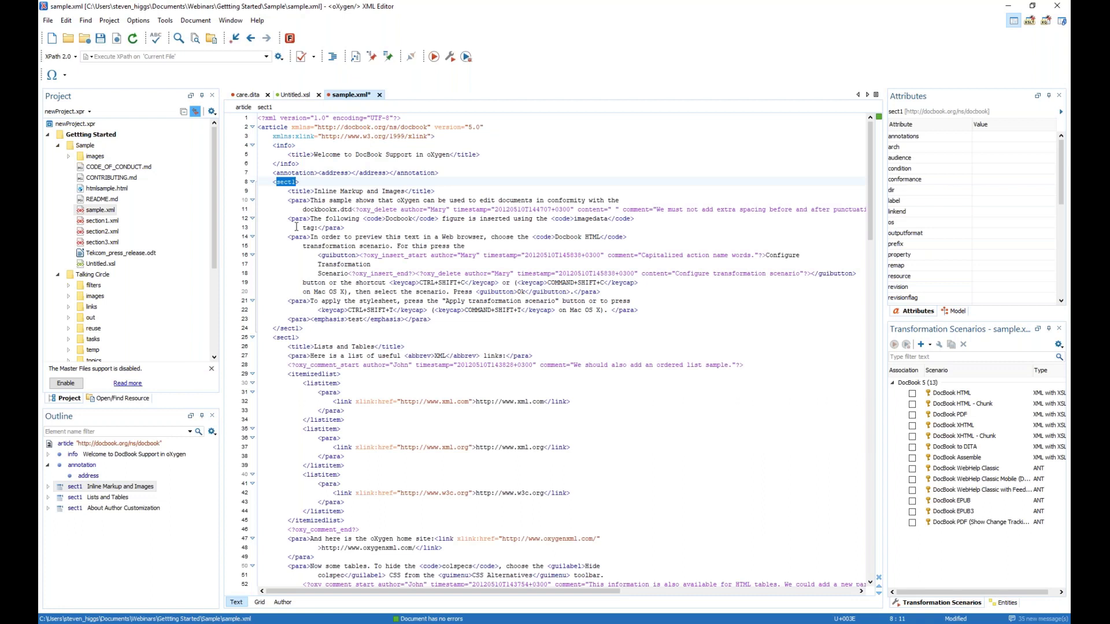
{"action": "key", "text": "ctrl+space"}
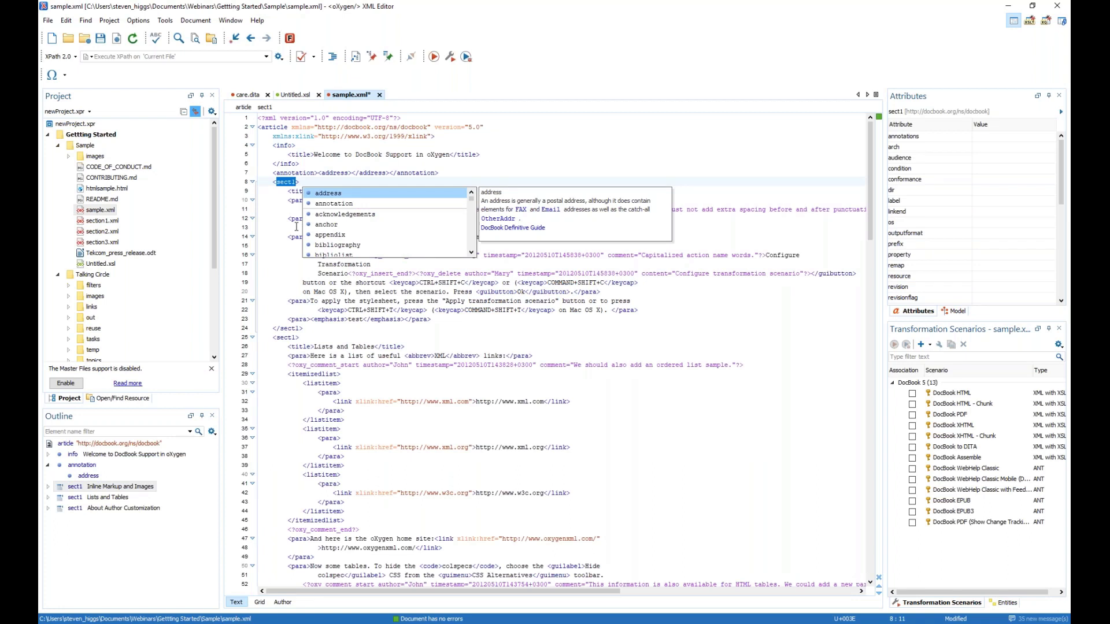
{"action": "key", "text": "Down"}
{"action": "key", "text": "Down"}
{"action": "key", "text": "Down"}
{"action": "key", "text": "Up"}
{"action": "key", "text": "Up"}
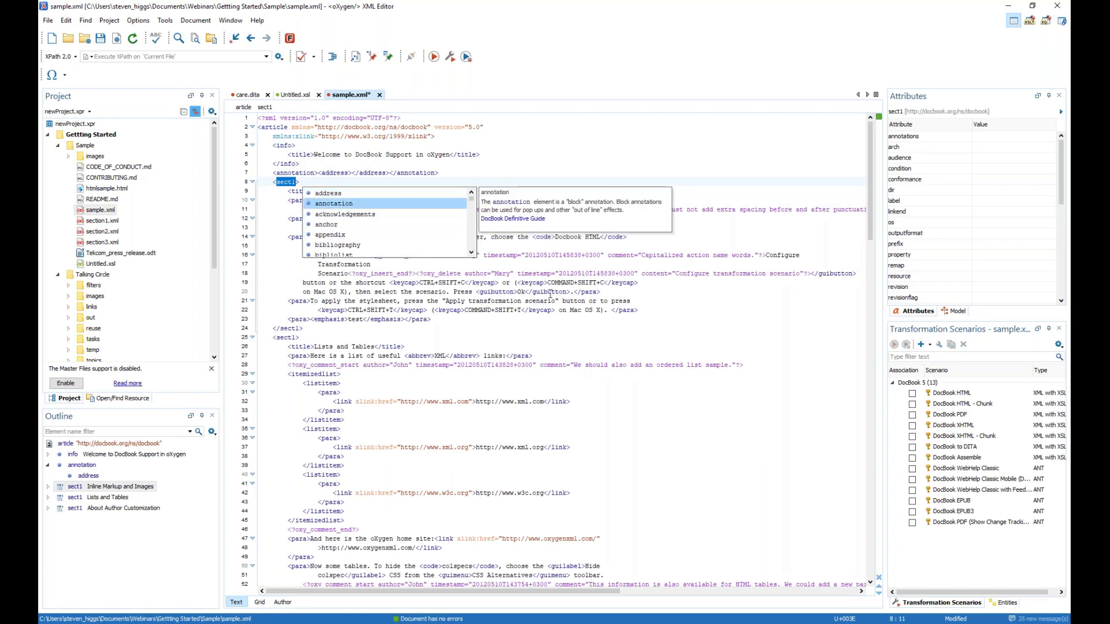
{"action": "left_click", "coordinate": [282, 603]}
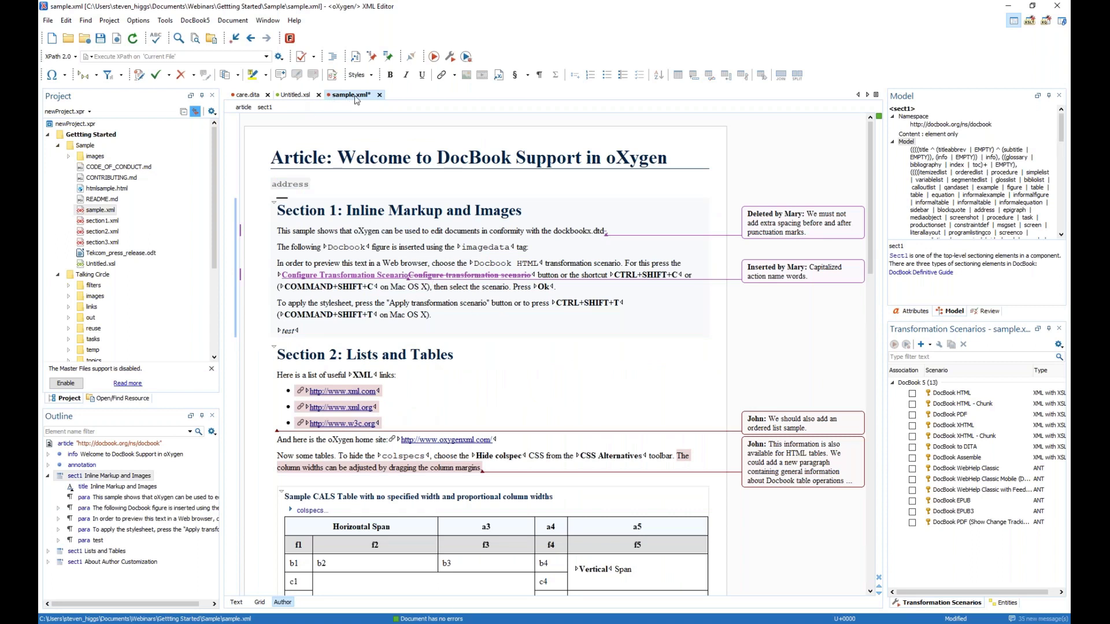
In care.dita, insert a second title element after the paragraph in the Gerbera example.
{"action": "left_click", "coordinate": [247, 95]}
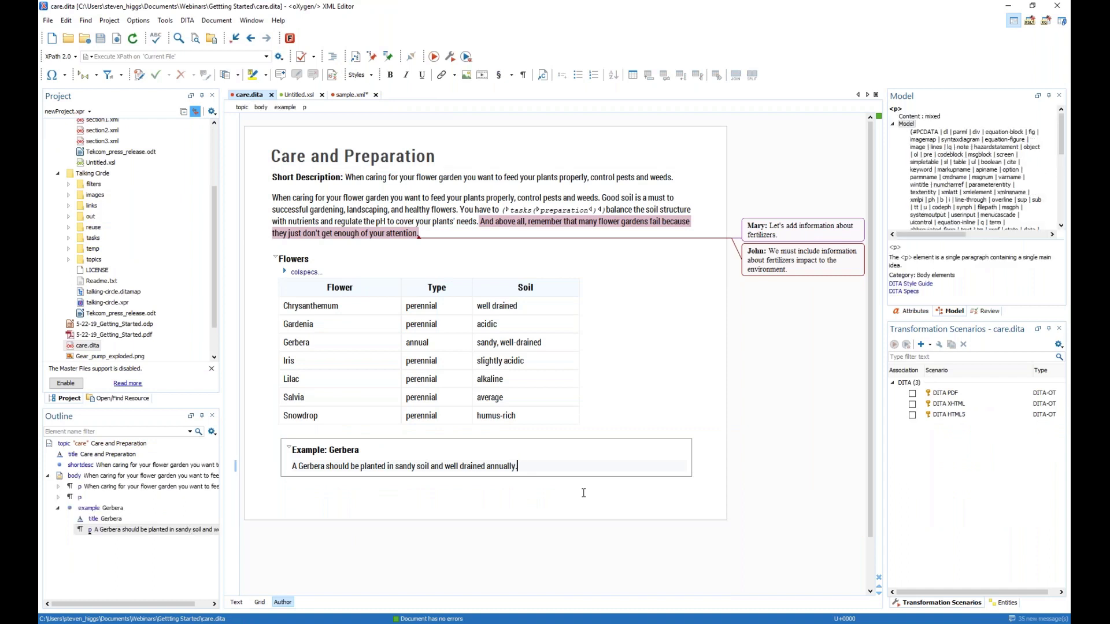
{"action": "key", "text": "Return"}
{"action": "type", "text": "title"}
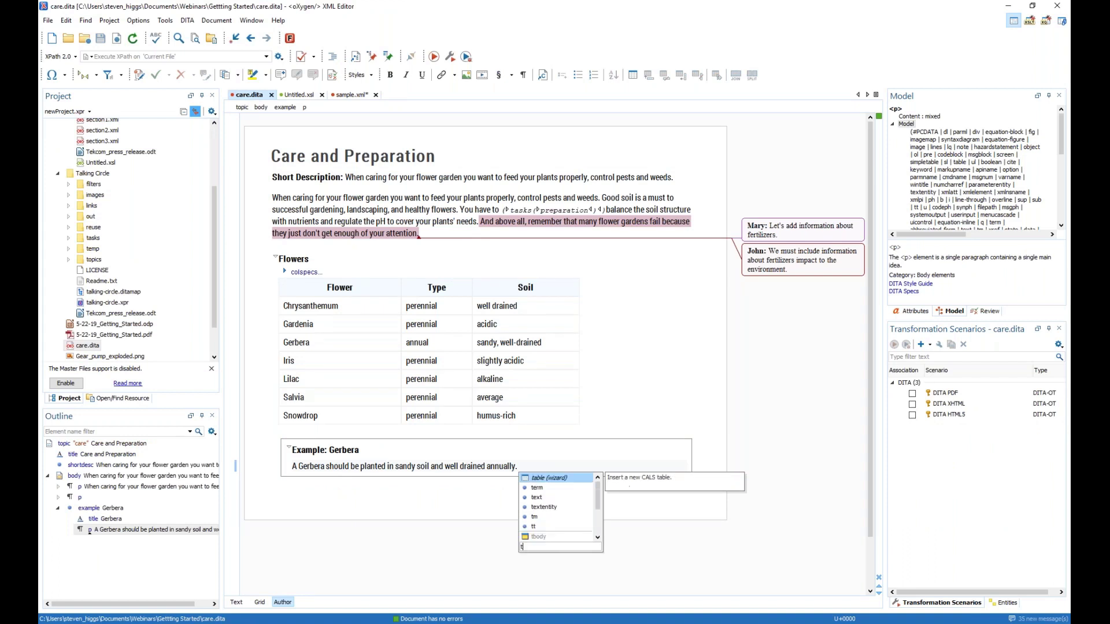
{"action": "key", "text": "Return"}
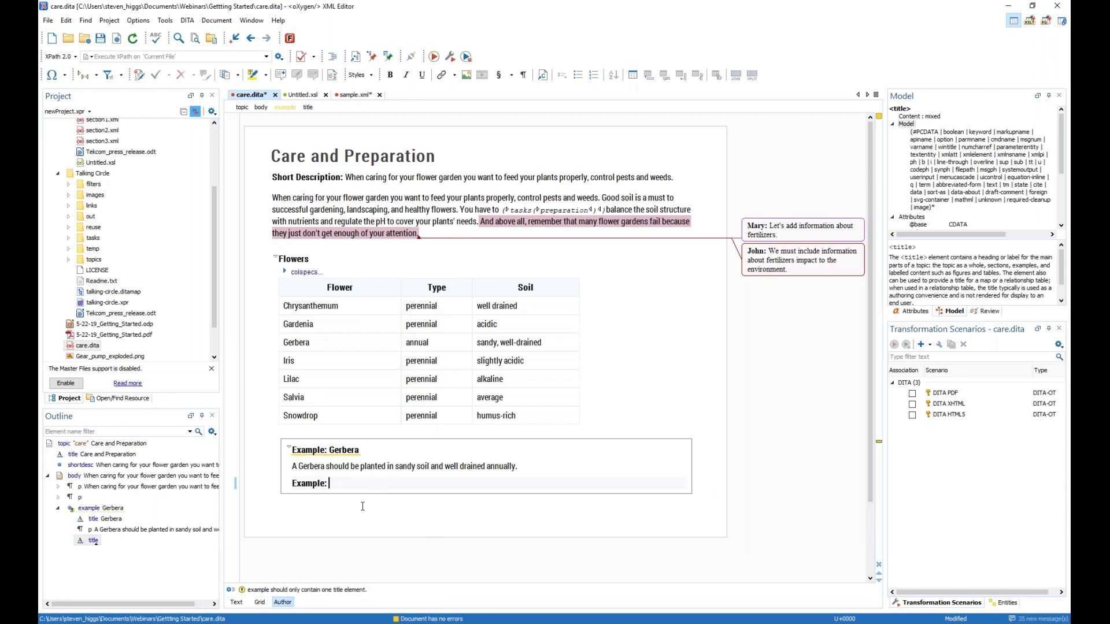
Apply the "Delete other title elements" quick fix from the Gerbera title of the example.
{"action": "left_click", "coordinate": [325, 451]}
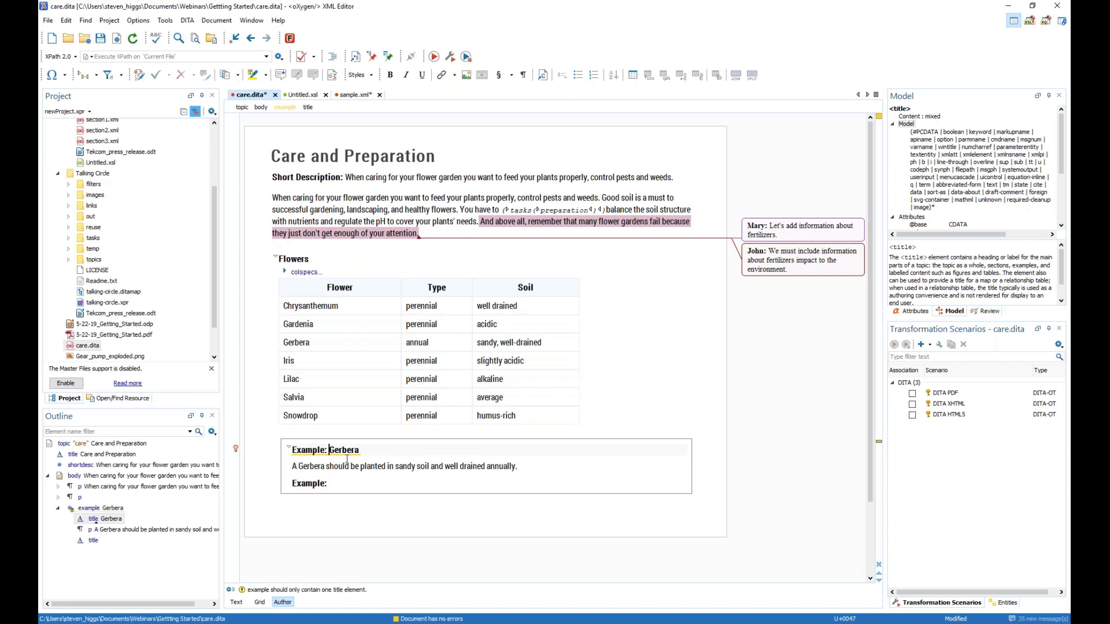
{"action": "left_click", "coordinate": [236, 449]}
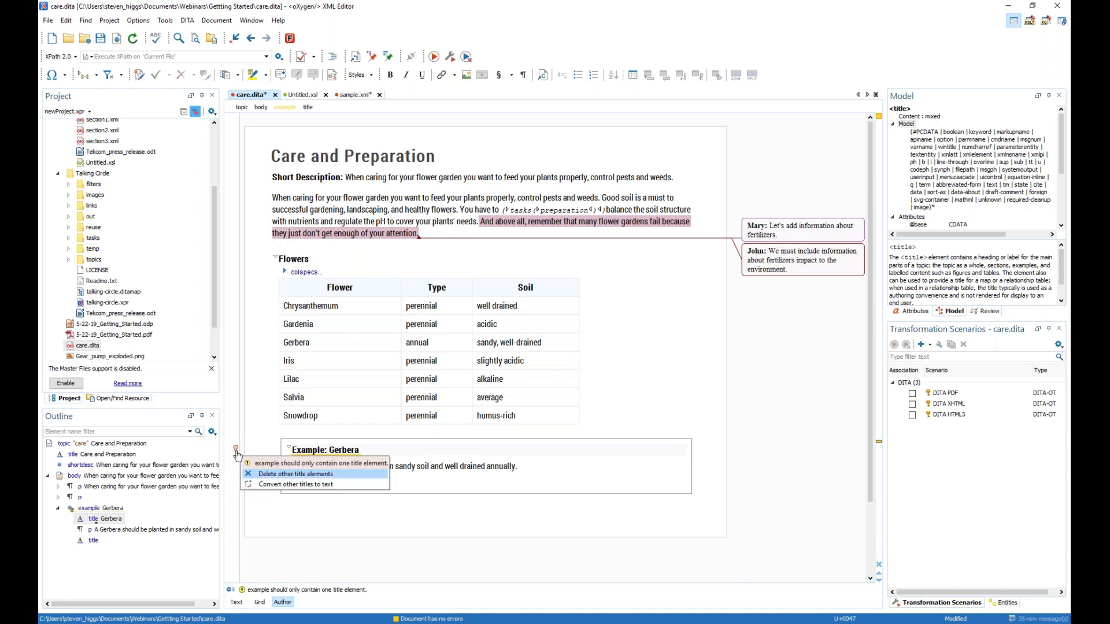
{"action": "left_click", "coordinate": [279, 474]}
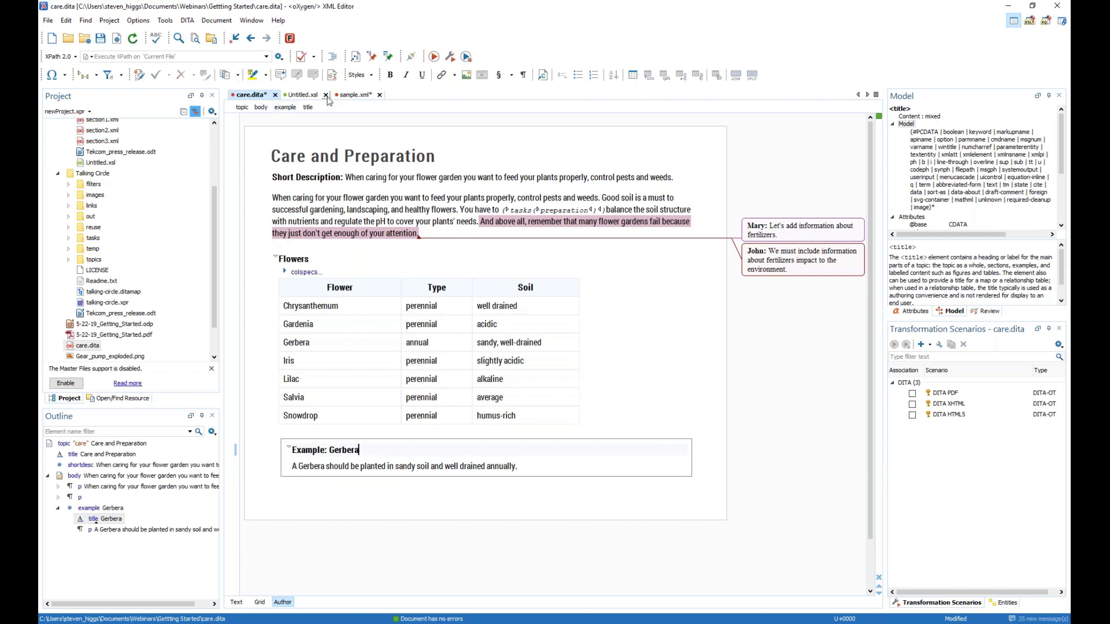
In sample.xml, examine the contextual actions for the word Images in the Section 1 title, including the Insert and Refactoring options.
{"action": "left_click", "coordinate": [350, 95]}
{"action": "double_click", "coordinate": [496, 210]}
{"action": "right_click", "coordinate": [489, 207]}
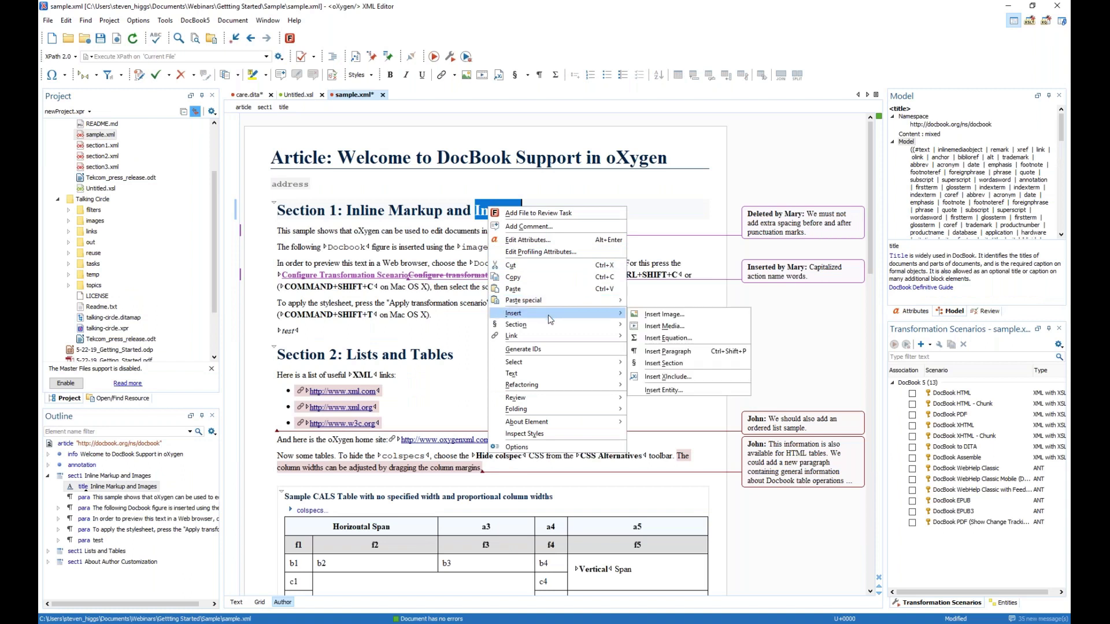
{"action": "mouse_move", "coordinate": [569, 373]}
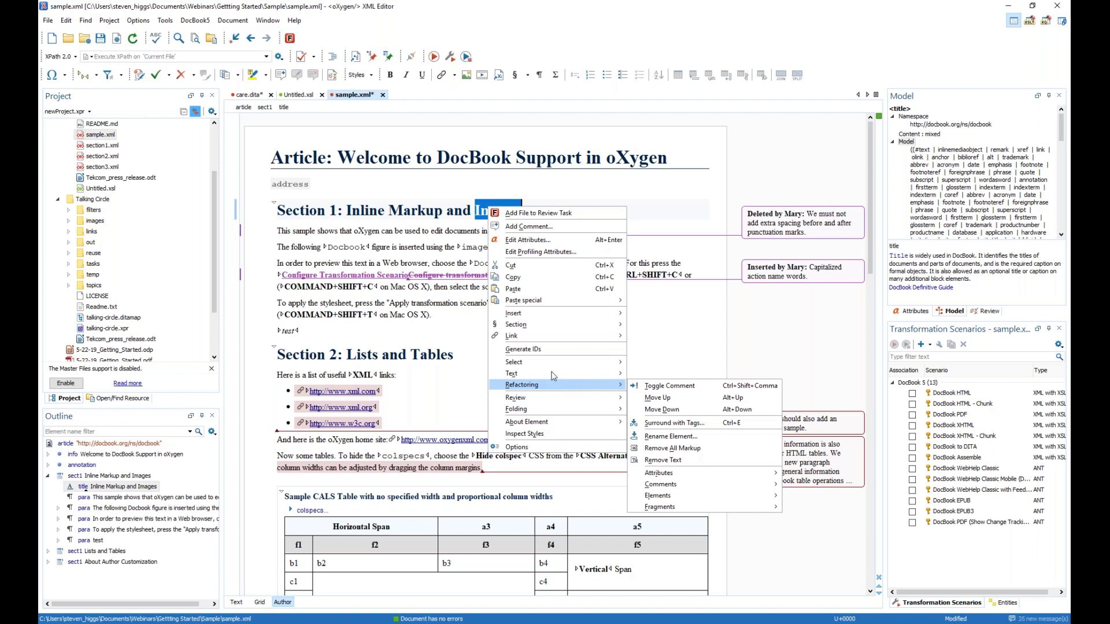
{"action": "left_click", "coordinate": [433, 306]}
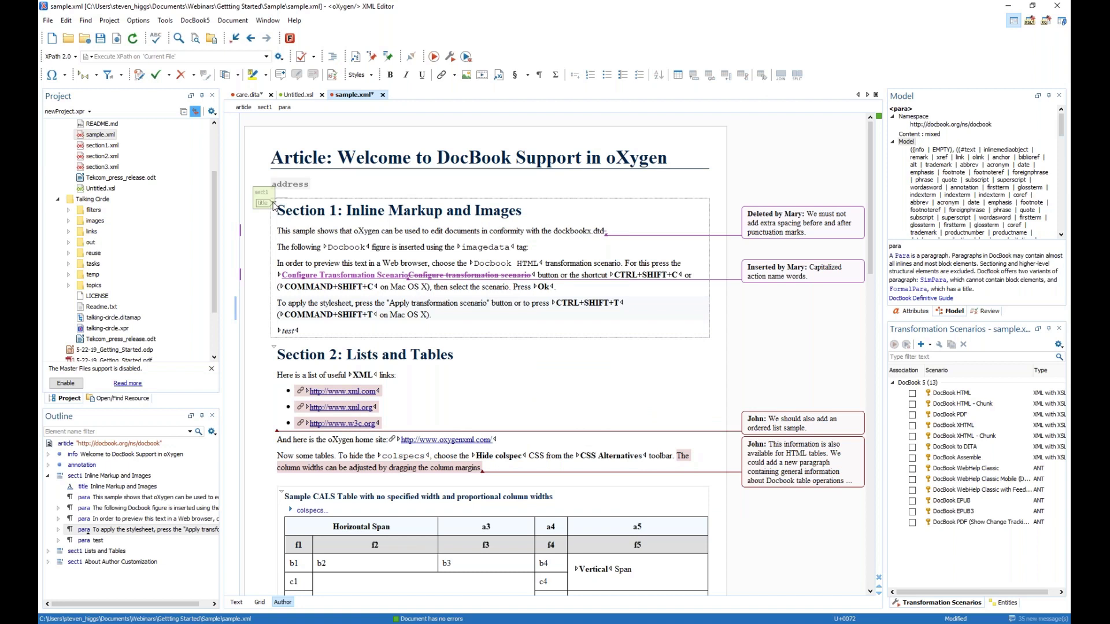
Collapse and re-expand Section 1 of sample.xml, and view the folding actions available for it.
{"action": "left_click", "coordinate": [274, 205]}
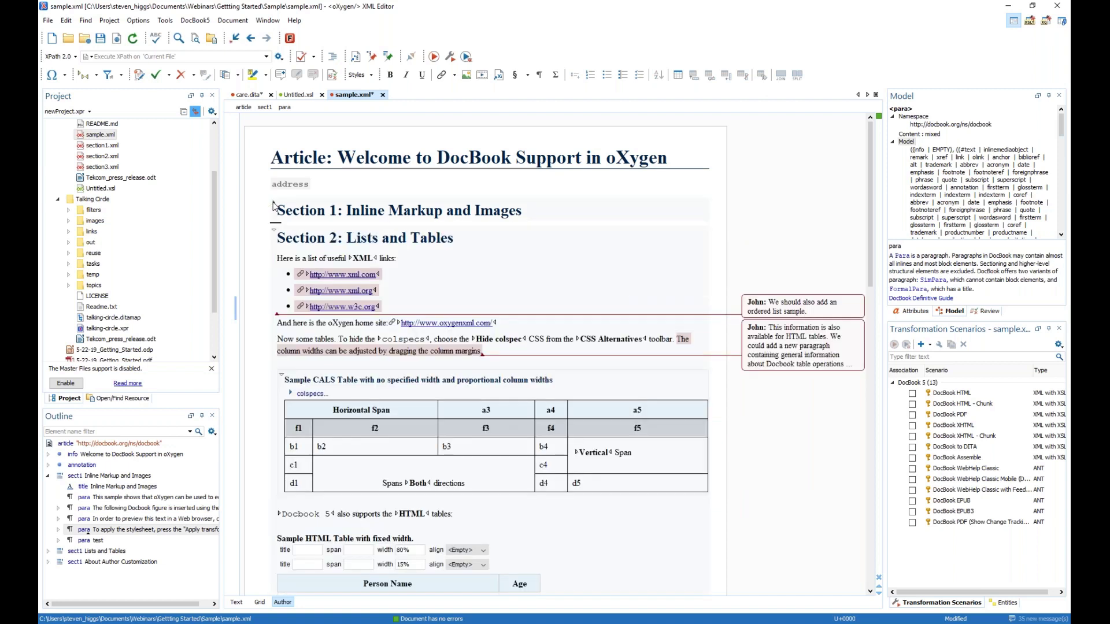
{"action": "left_click", "coordinate": [274, 206]}
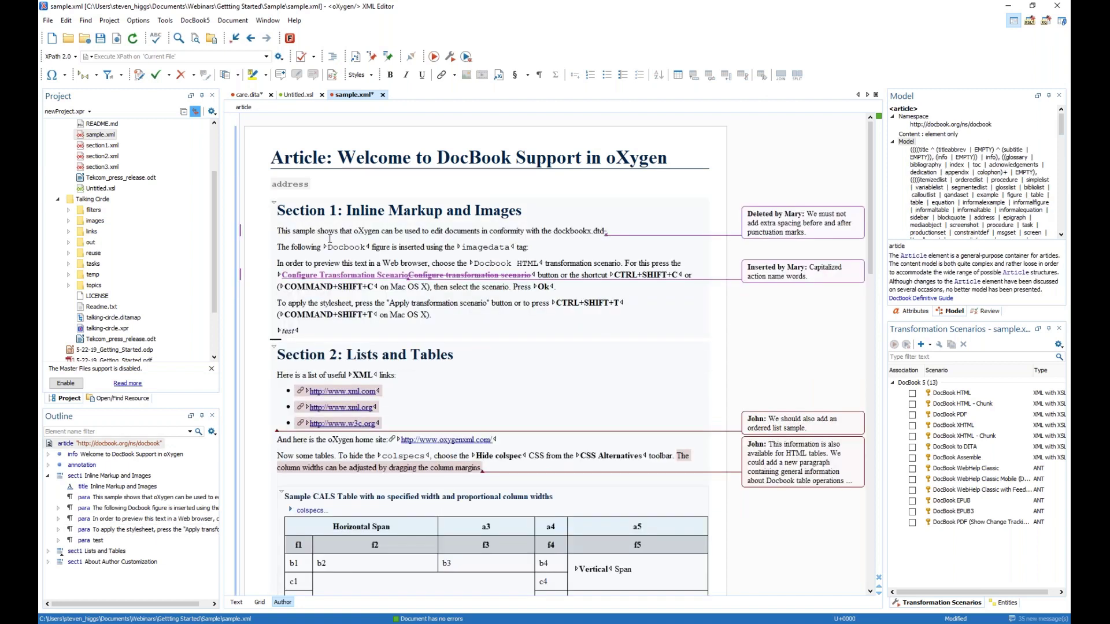
{"action": "right_click", "coordinate": [274, 204]}
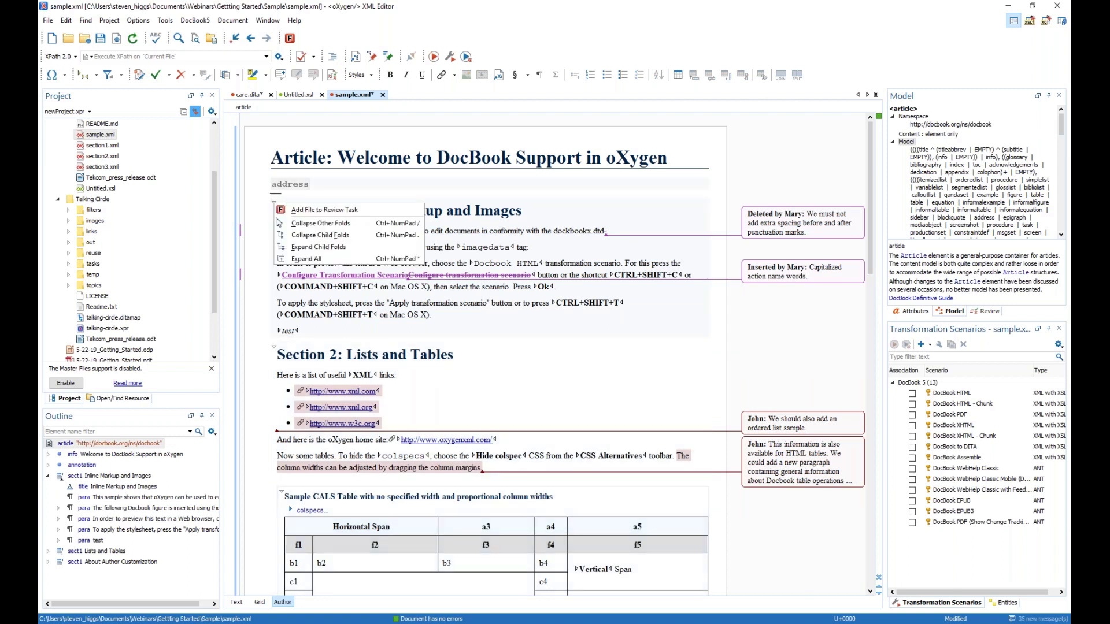
{"action": "left_click", "coordinate": [486, 231]}
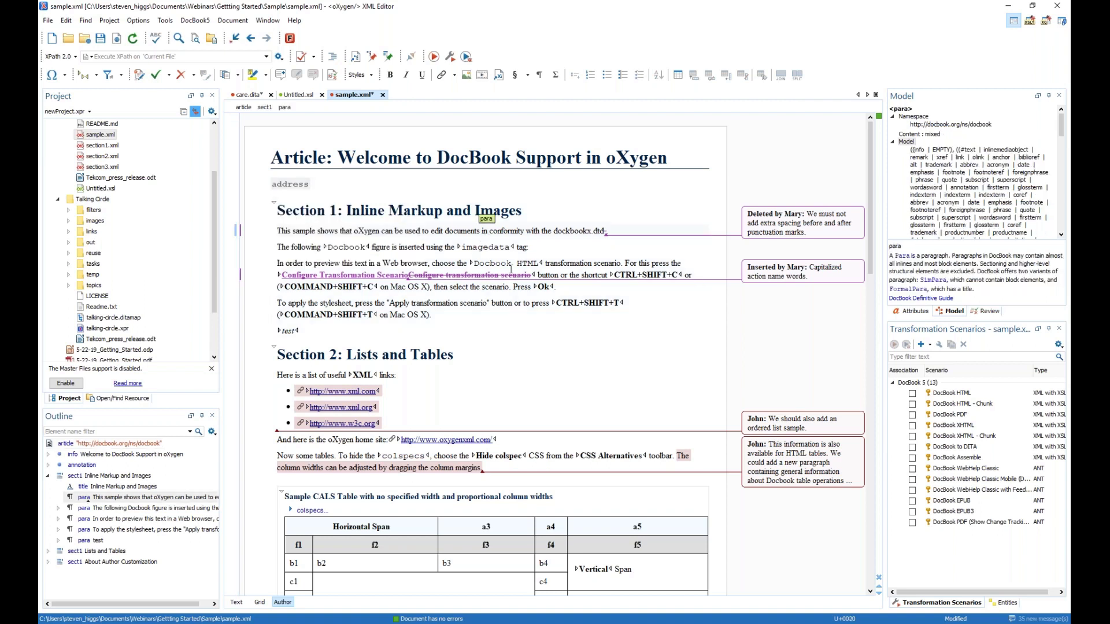
Add a bookmark beside the Section 1 title in sample.xml and another beside the first body paragraph in care.dita.
{"action": "left_click", "coordinate": [234, 211]}
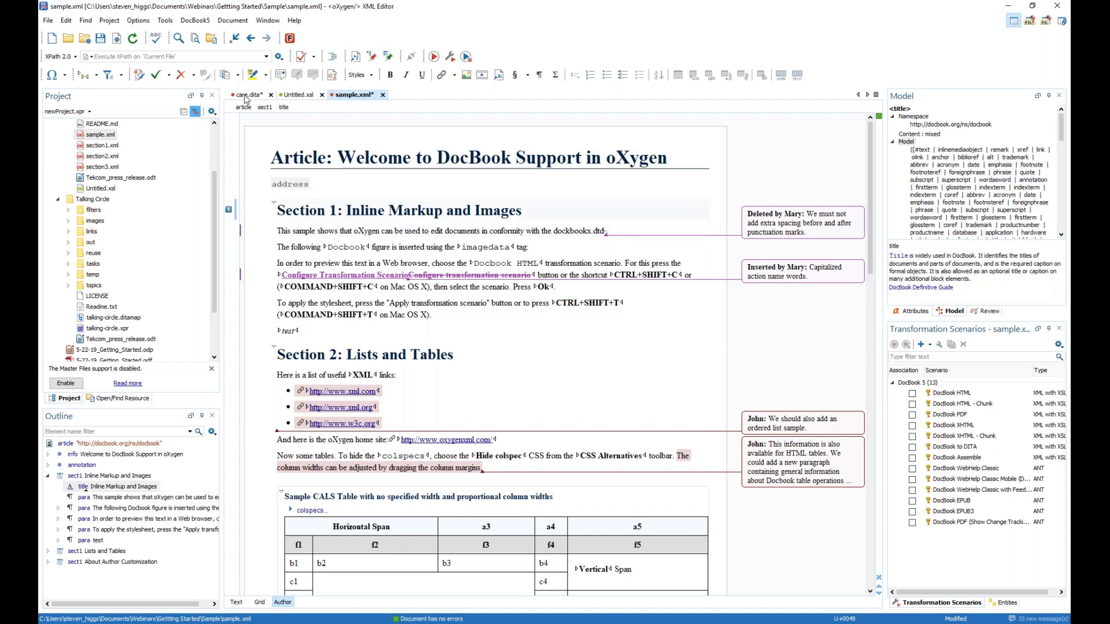
{"action": "left_click", "coordinate": [251, 94]}
{"action": "left_click", "coordinate": [232, 191]}
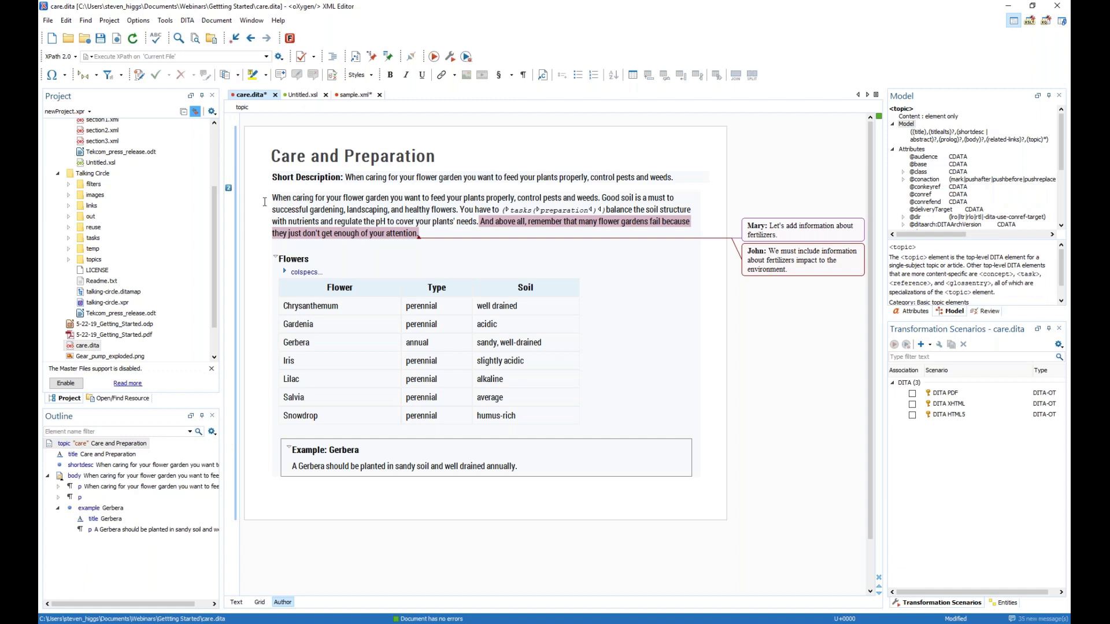
Switch between the bookmarked documents, finishing at the Section 1 title in sample.xml.
{"action": "key", "text": "ctrl+Tab"}
{"action": "key", "text": "ctrl+Tab"}
{"action": "key", "text": "ctrl+Tab"}
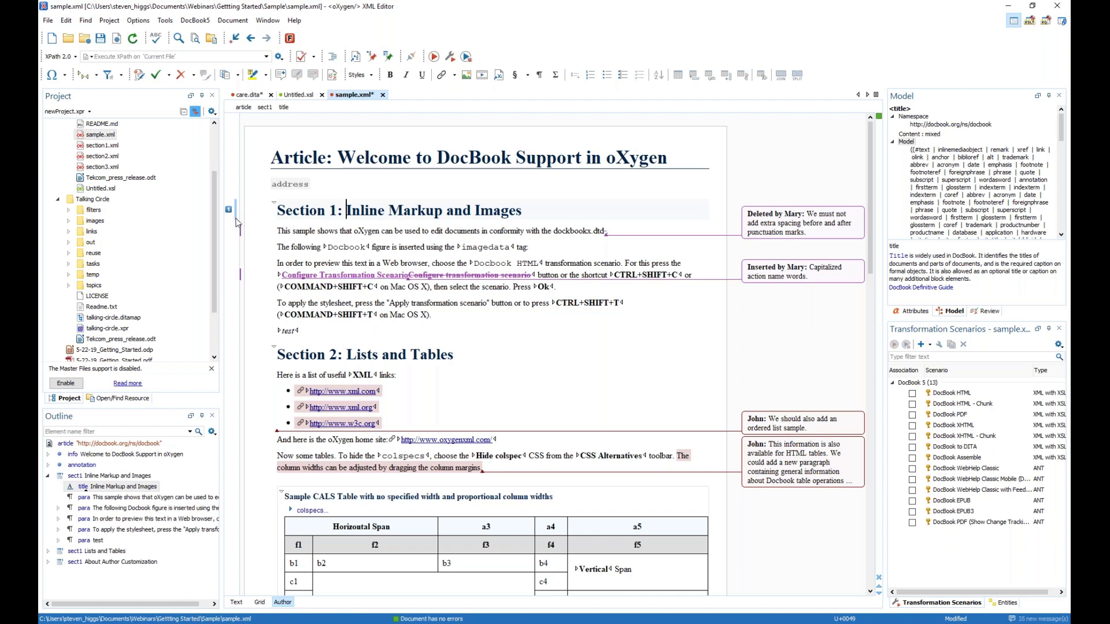
Place the insertion point in Section 2 between the sample CALS table and the paragraph introducing HTML tables.
{"action": "scroll", "coordinate": [348, 315], "scroll_direction": "down", "scroll_amount": 4}
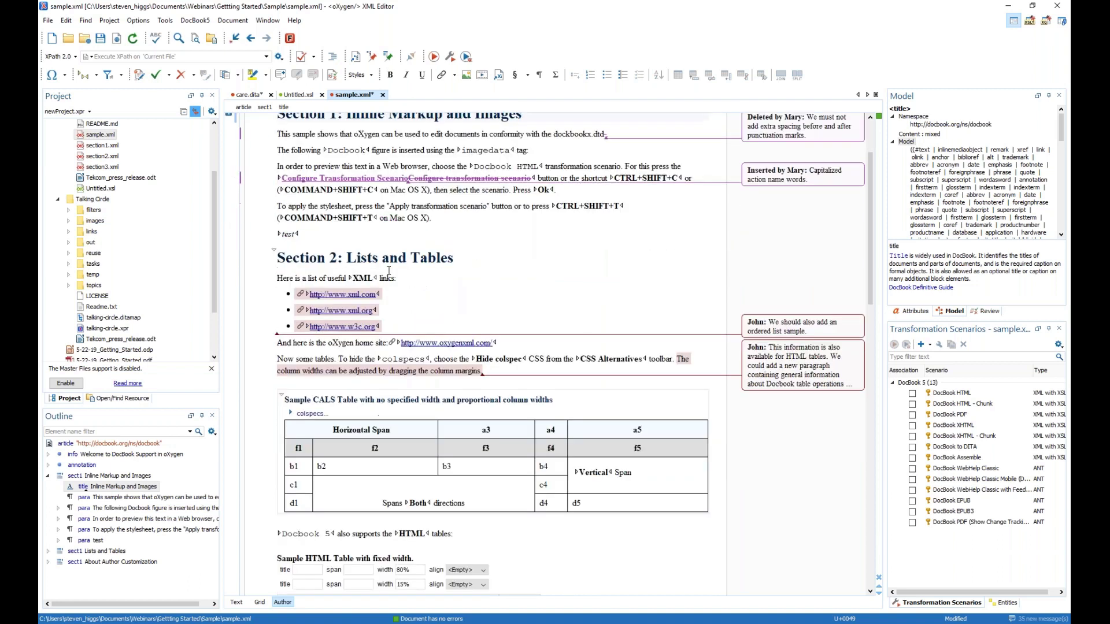
{"action": "scroll", "coordinate": [360, 344], "scroll_direction": "down", "scroll_amount": 1}
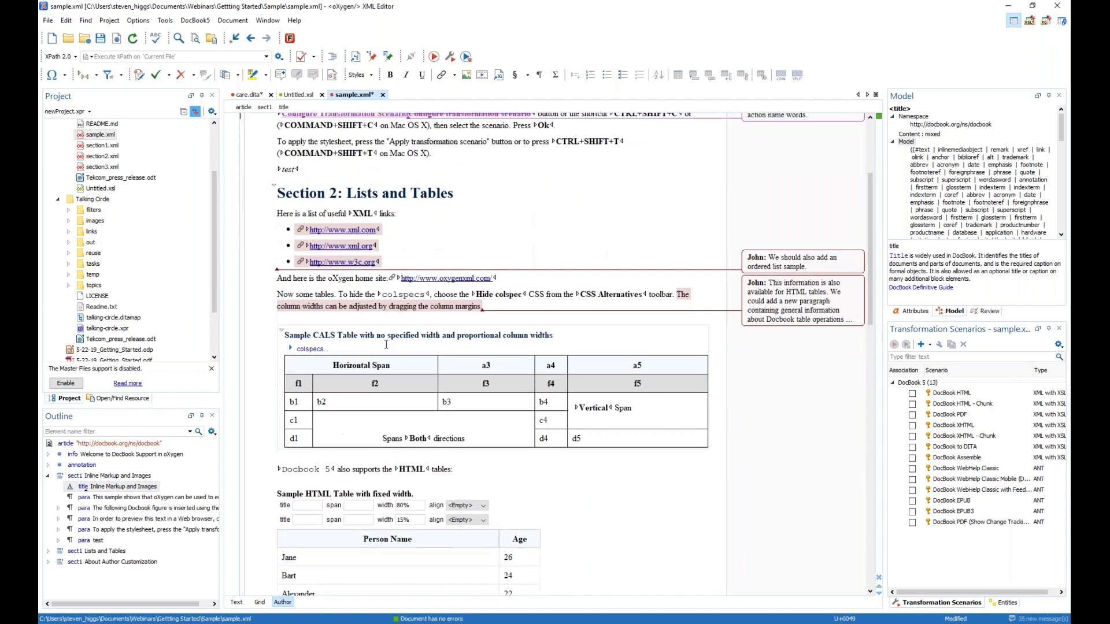
{"action": "left_click", "coordinate": [386, 347]}
{"action": "left_click", "coordinate": [347, 337]}
{"action": "scroll", "coordinate": [325, 379], "scroll_direction": "down", "scroll_amount": 1}
{"action": "left_click", "coordinate": [324, 380]}
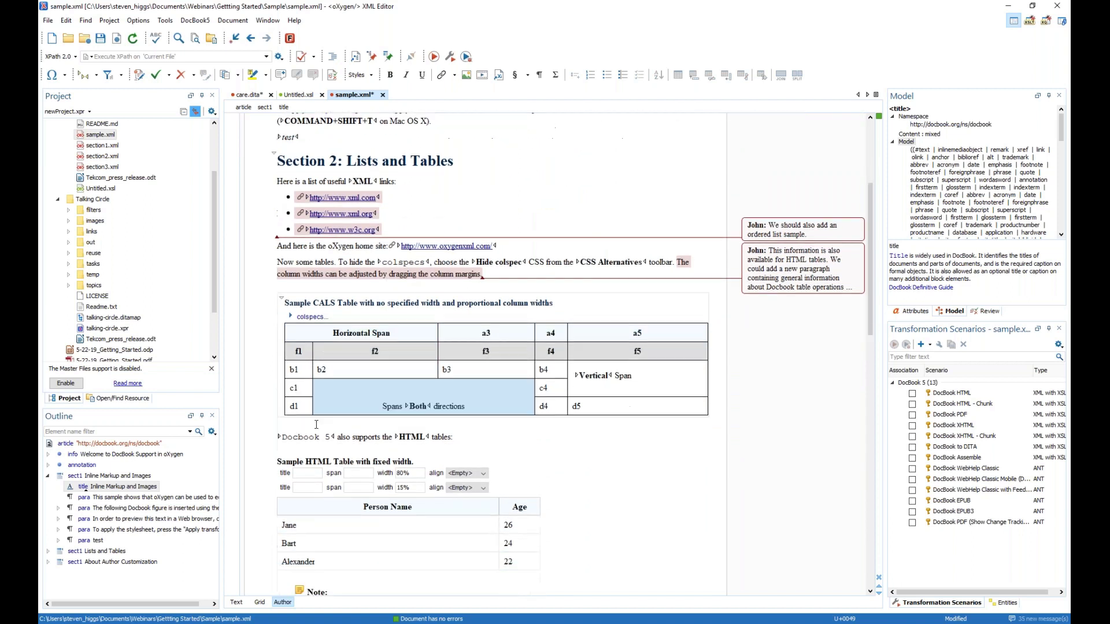
{"action": "left_click", "coordinate": [380, 438]}
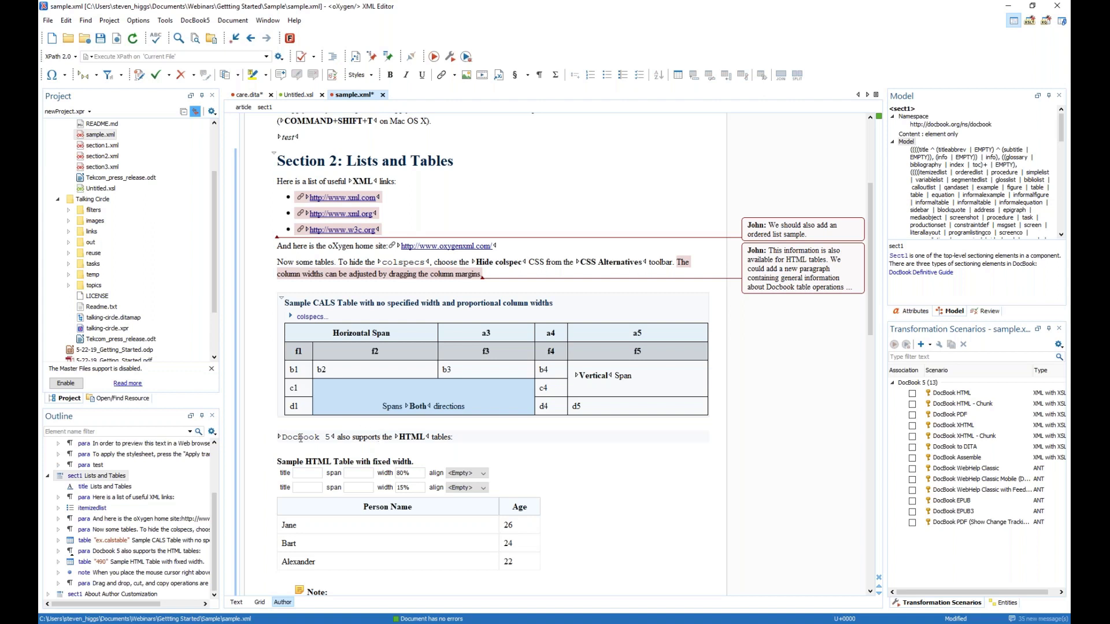
View the Insert Table options for this location and dismiss them without inserting a table.
{"action": "right_click", "coordinate": [290, 423]}
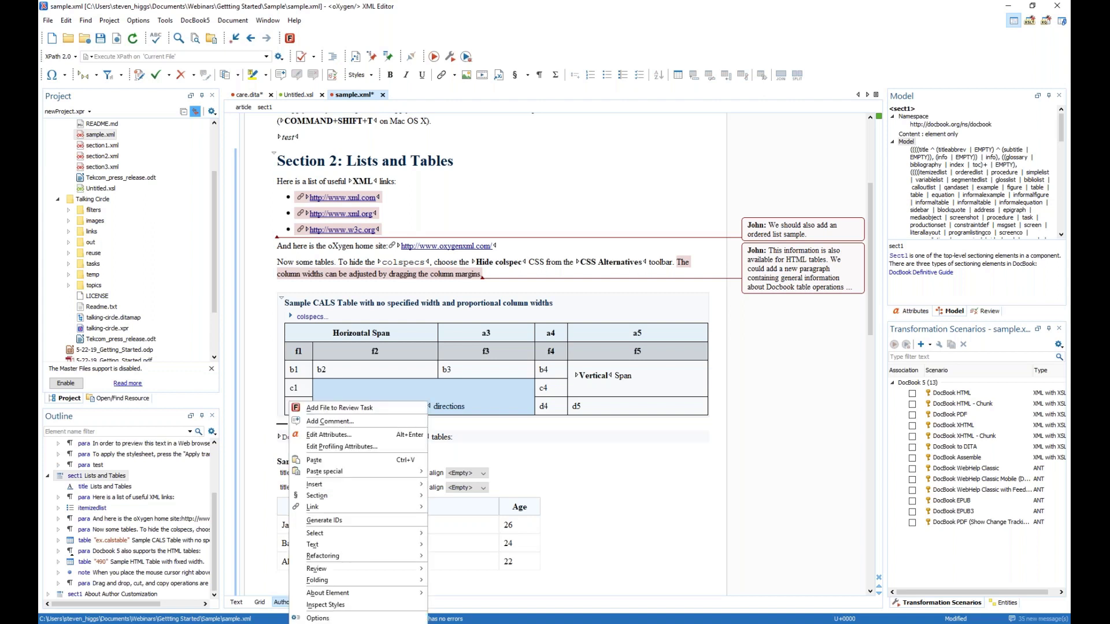
{"action": "mouse_move", "coordinate": [367, 489]}
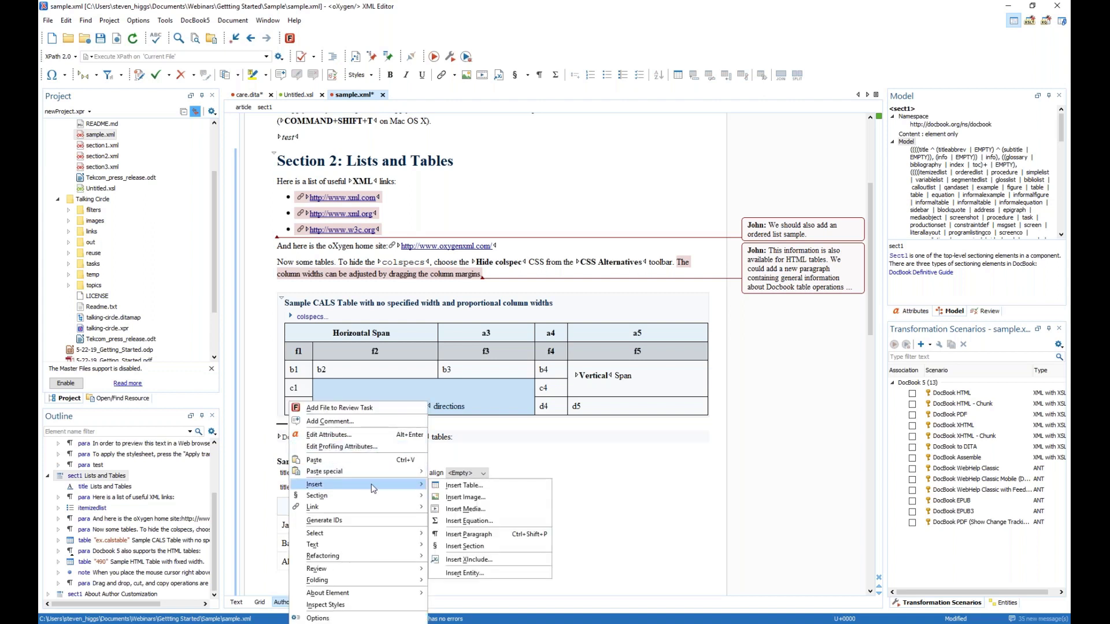
{"action": "left_click", "coordinate": [466, 491]}
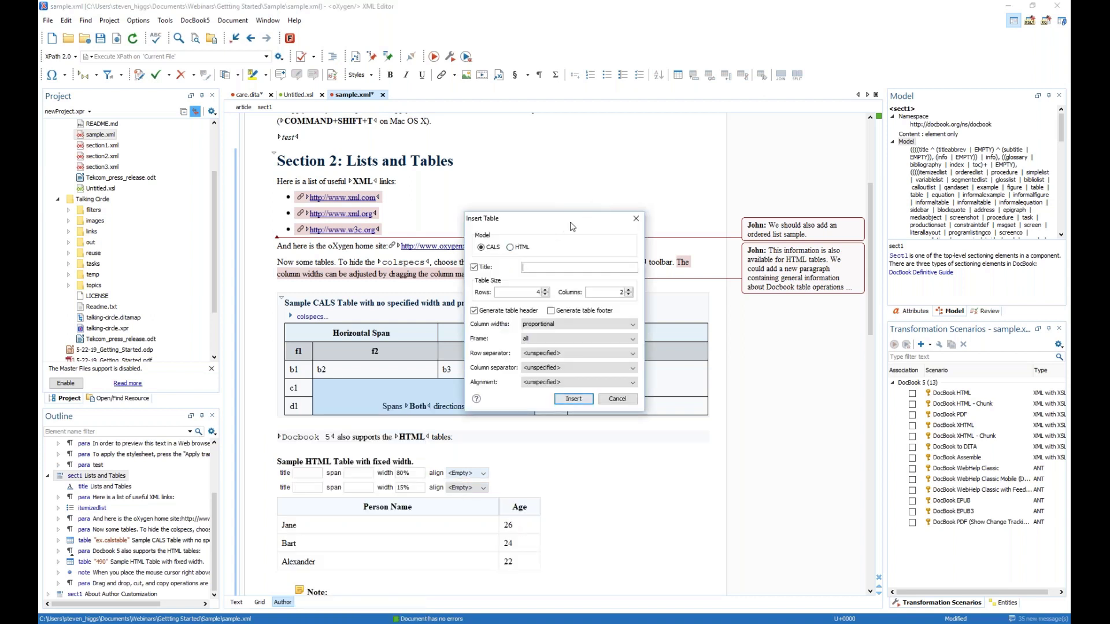
{"action": "left_click", "coordinate": [636, 220]}
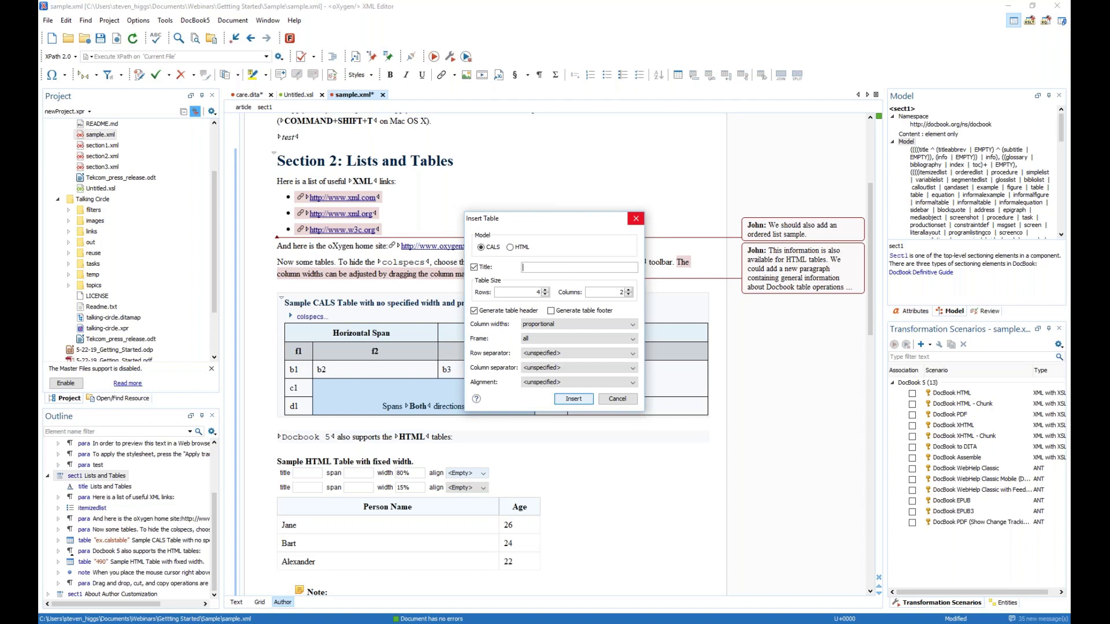
{"action": "left_click", "coordinate": [678, 76]}
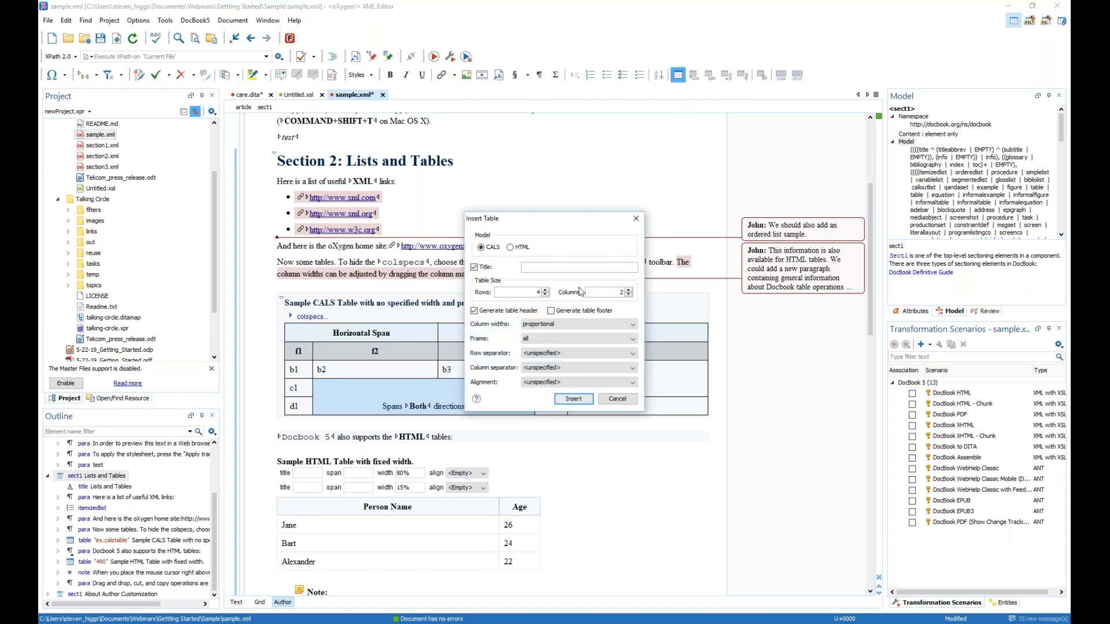
{"action": "left_click", "coordinate": [636, 221]}
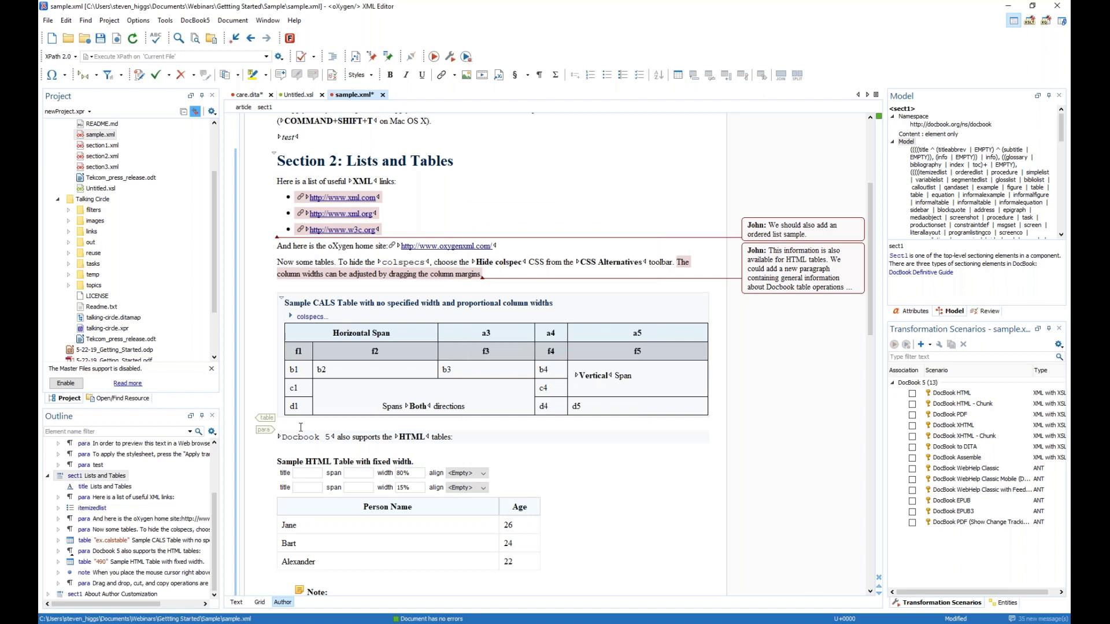
Insert a CALS table titled Test with 4 rows, 2 columns and a header, using the table wizard from content completion.
{"action": "key", "text": "Return"}
{"action": "type", "text": "table"}
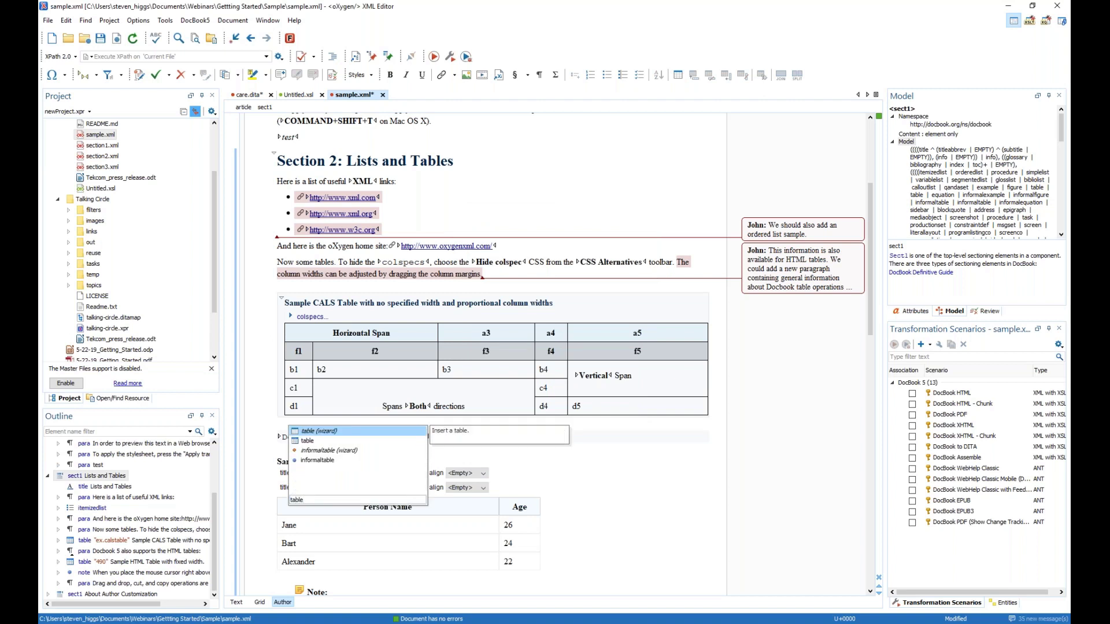
{"action": "key", "text": "Return"}
{"action": "type", "text": "Test"}
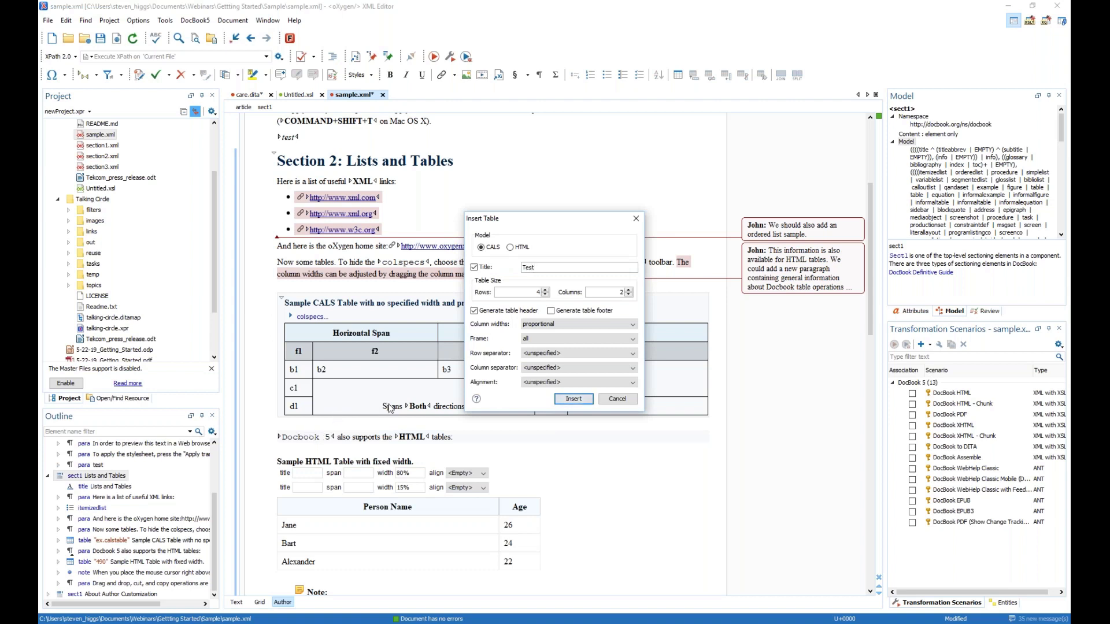
{"action": "left_click", "coordinate": [573, 400]}
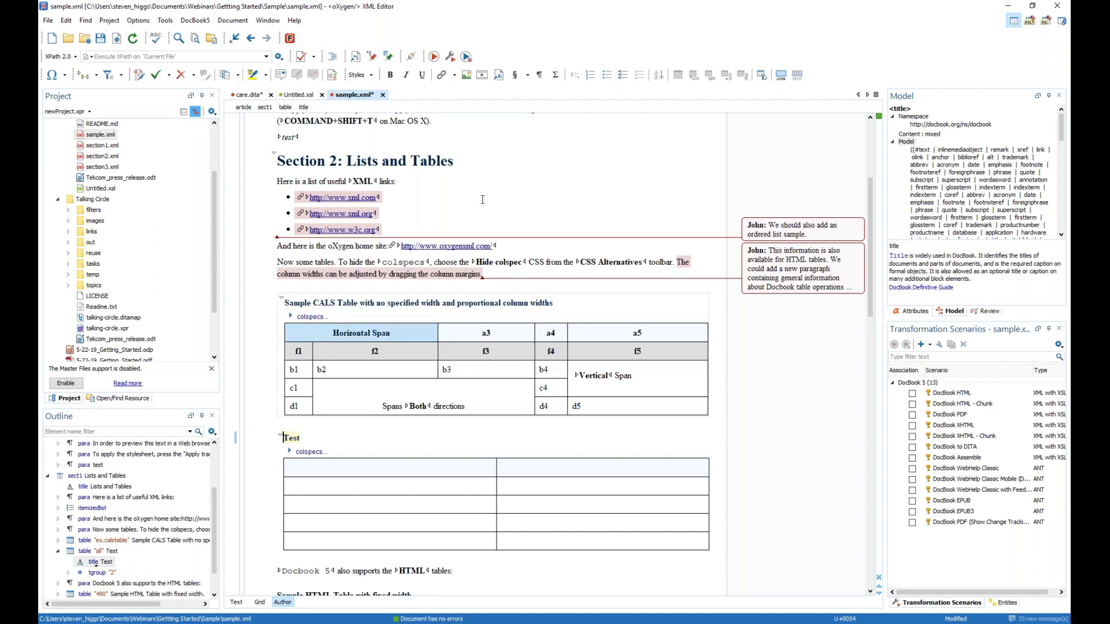
Insert the image Gear_pump_exploded.png from the Gettting Started folder between the sample CALS table and the Test table.
{"action": "scroll", "coordinate": [483, 200], "scroll_direction": "up", "scroll_amount": 1}
{"action": "scroll", "coordinate": [313, 370], "scroll_direction": "down", "scroll_amount": 5}
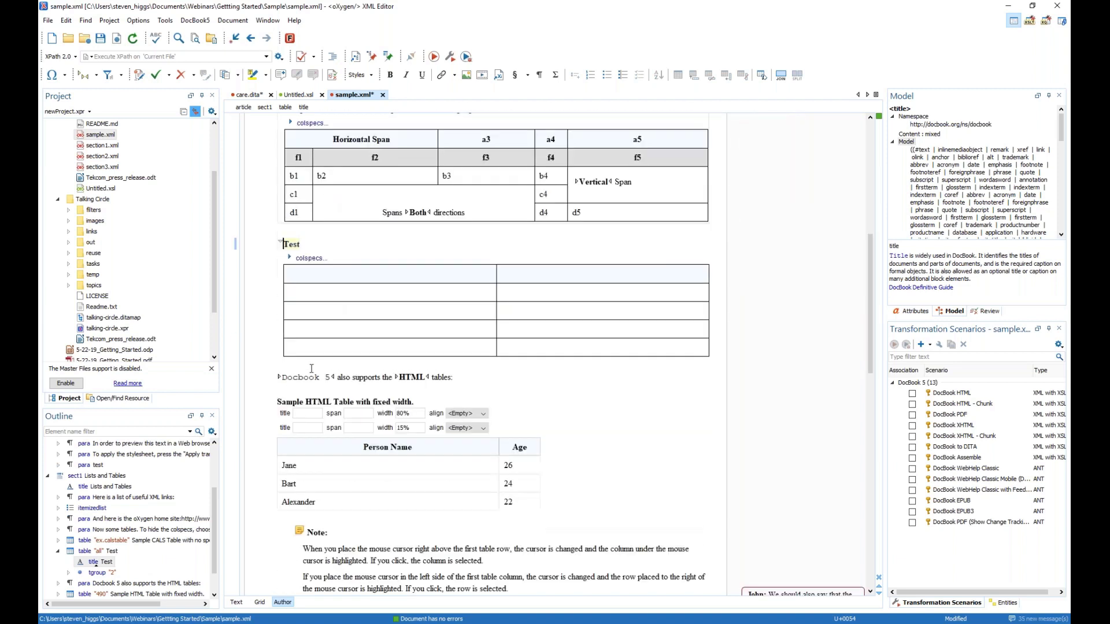
{"action": "left_click", "coordinate": [395, 360]}
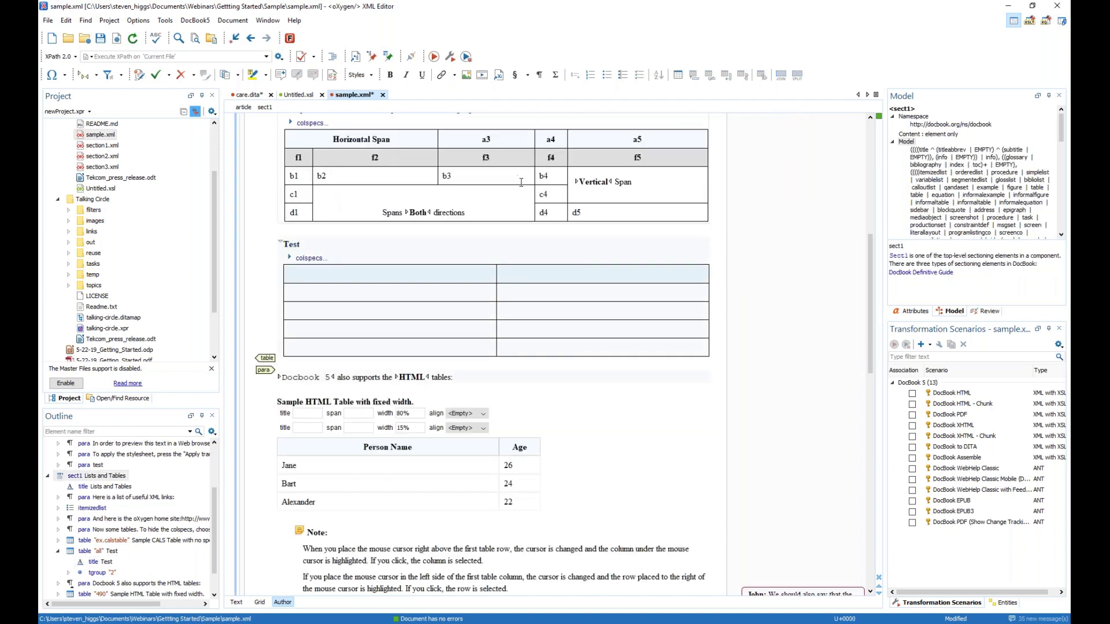
{"action": "left_click", "coordinate": [480, 231]}
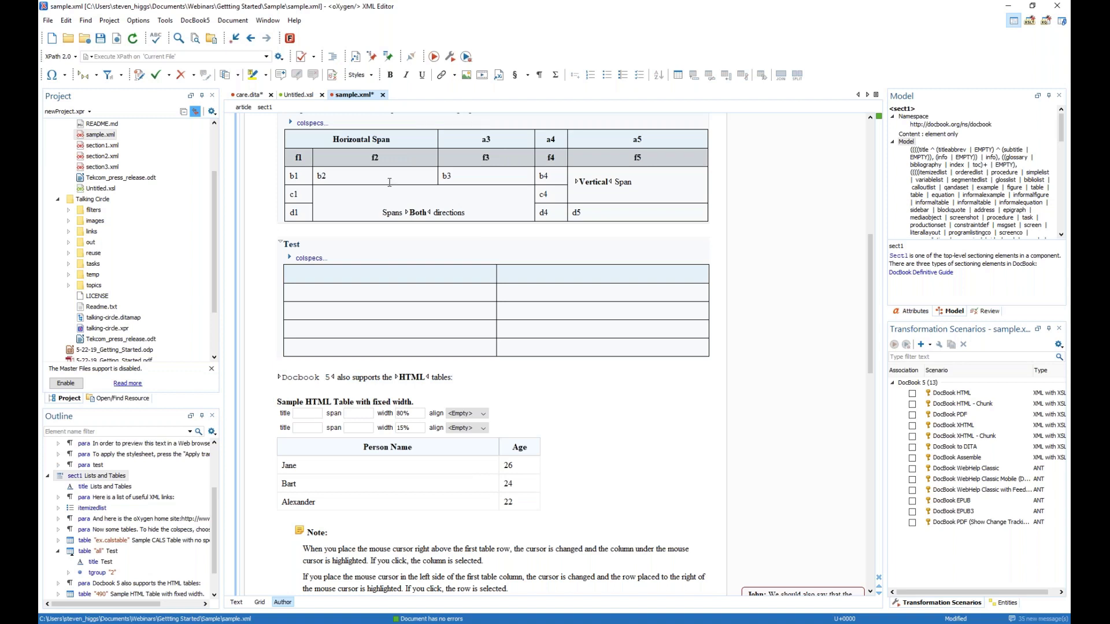
{"action": "left_click", "coordinate": [466, 76]}
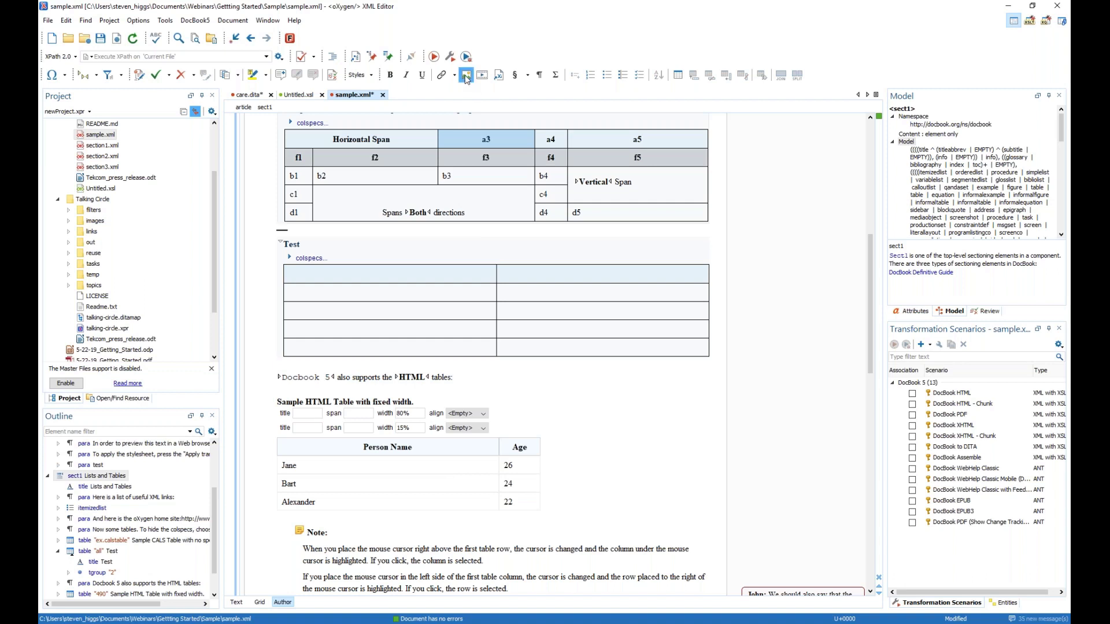
{"action": "left_click", "coordinate": [657, 302]}
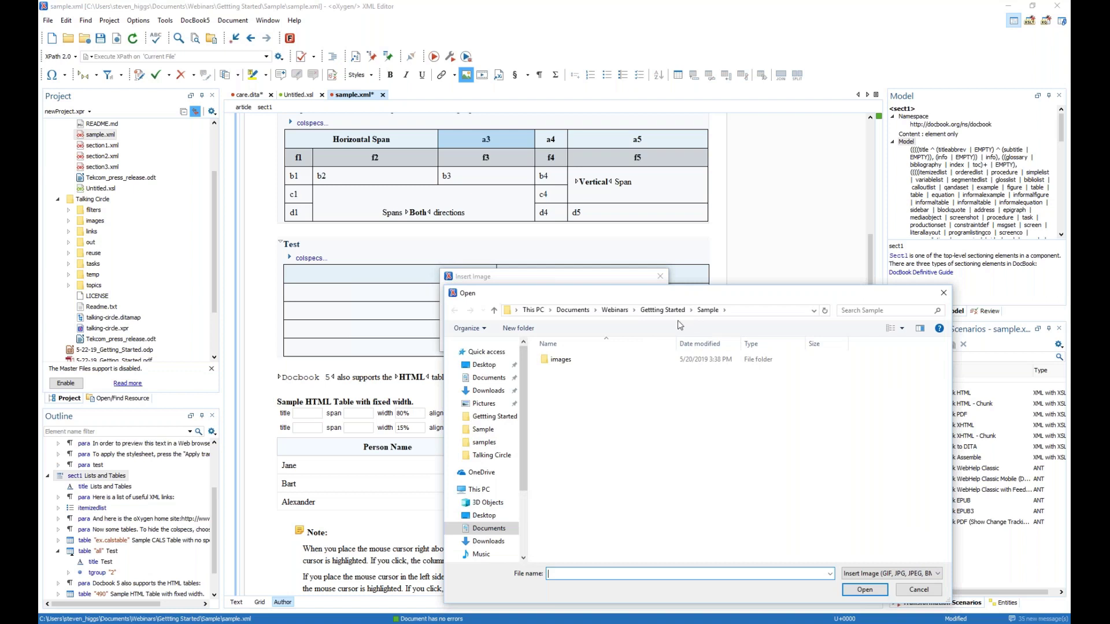
{"action": "double_click", "coordinate": [561, 359]}
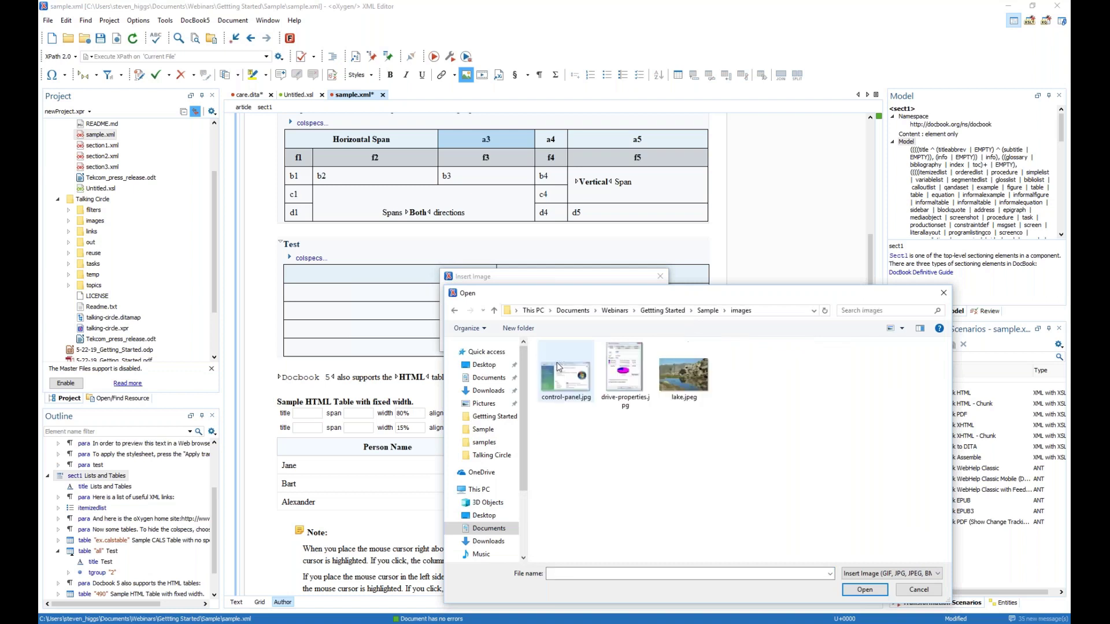
{"action": "left_click", "coordinate": [708, 311]}
{"action": "left_click", "coordinate": [680, 315]}
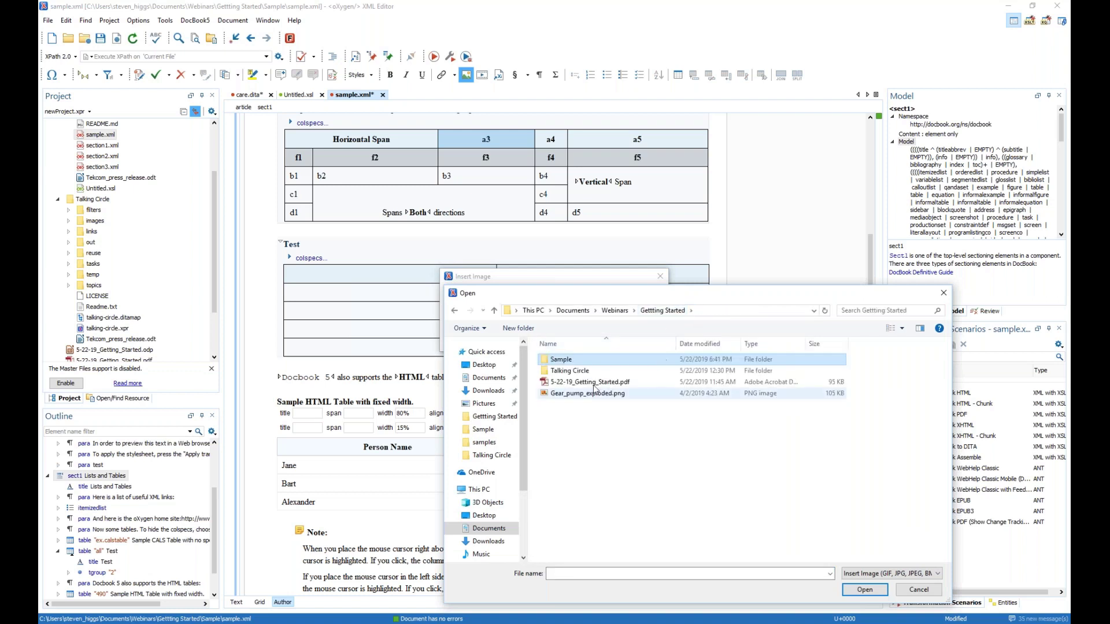
{"action": "double_click", "coordinate": [584, 392]}
{"action": "left_click", "coordinate": [597, 339]}
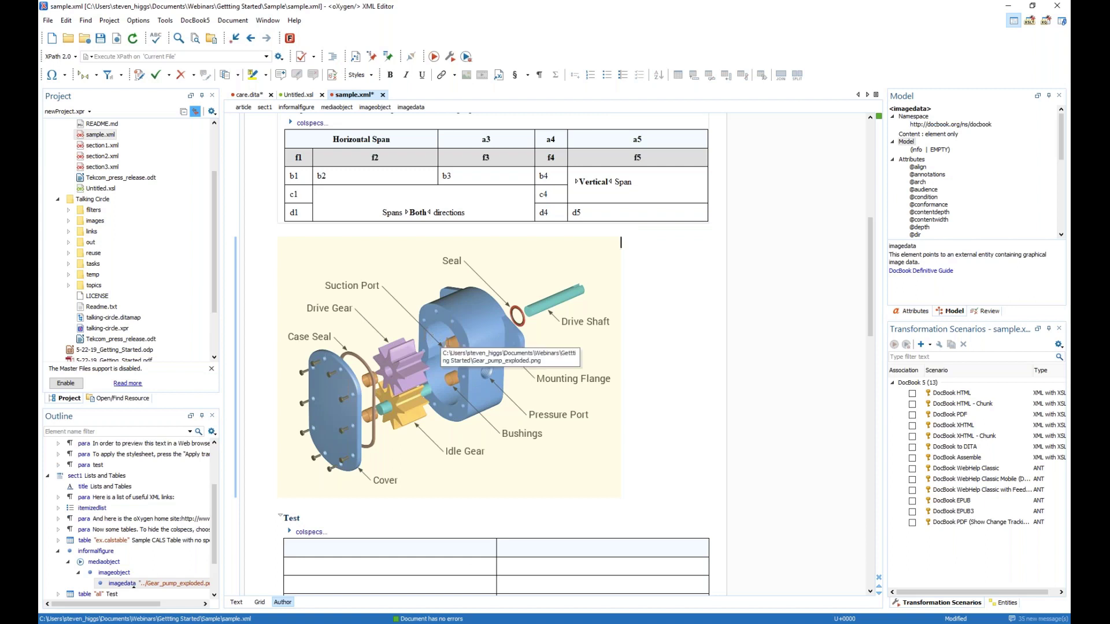
In the Image Map Editor for the gear pump image, add a rectangular area covering the blue cover part.
{"action": "right_click", "coordinate": [419, 329]}
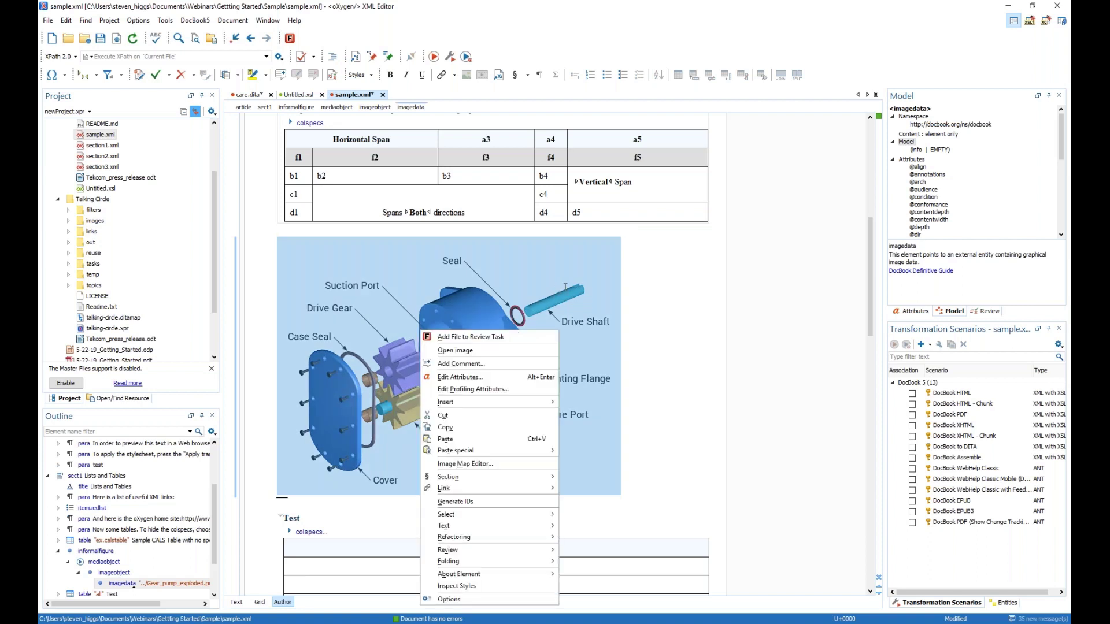
{"action": "left_click", "coordinate": [666, 309]}
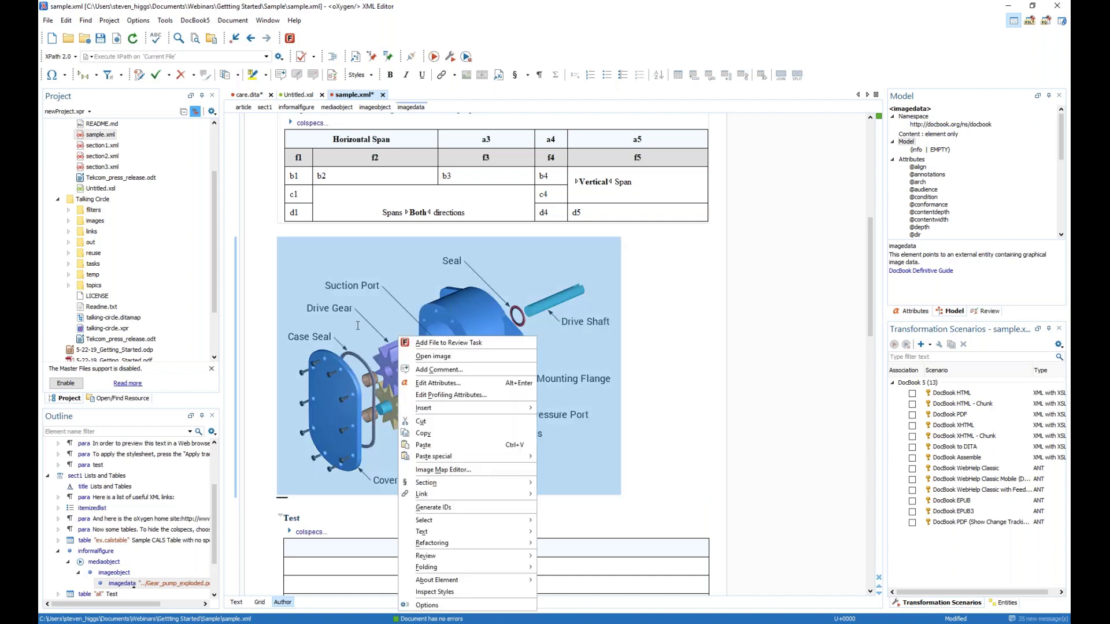
{"action": "left_click", "coordinate": [455, 470]}
{"action": "left_click", "coordinate": [290, 158]}
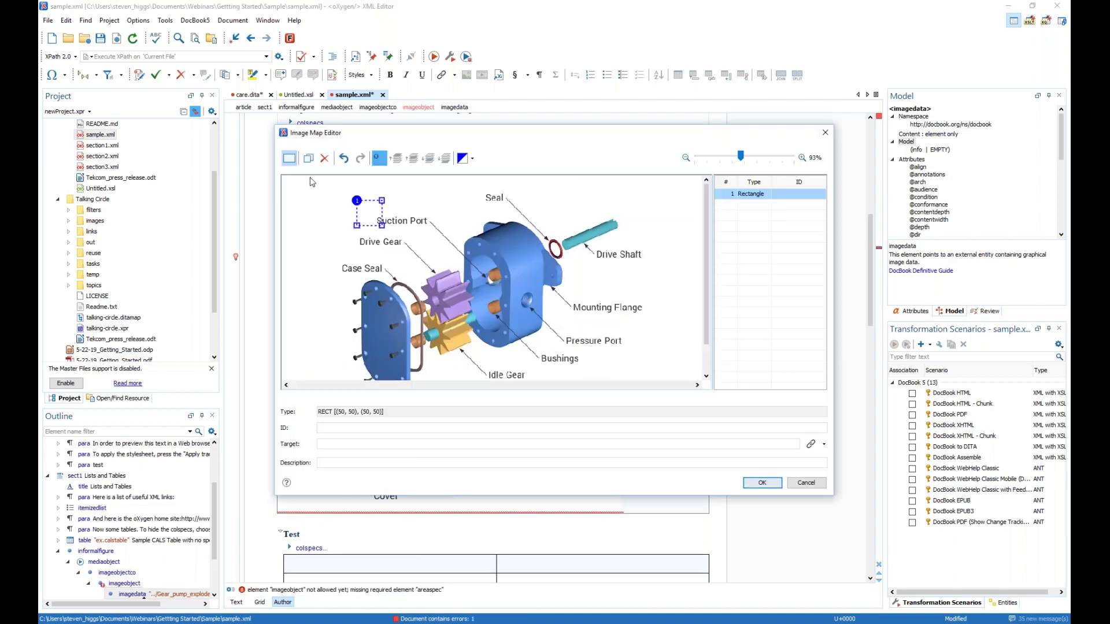
{"action": "left_click_drag", "start_coordinate": [368, 214], "coordinate": [413, 362]}
{"action": "scroll", "coordinate": [445, 289], "scroll_direction": "down", "scroll_amount": 1}
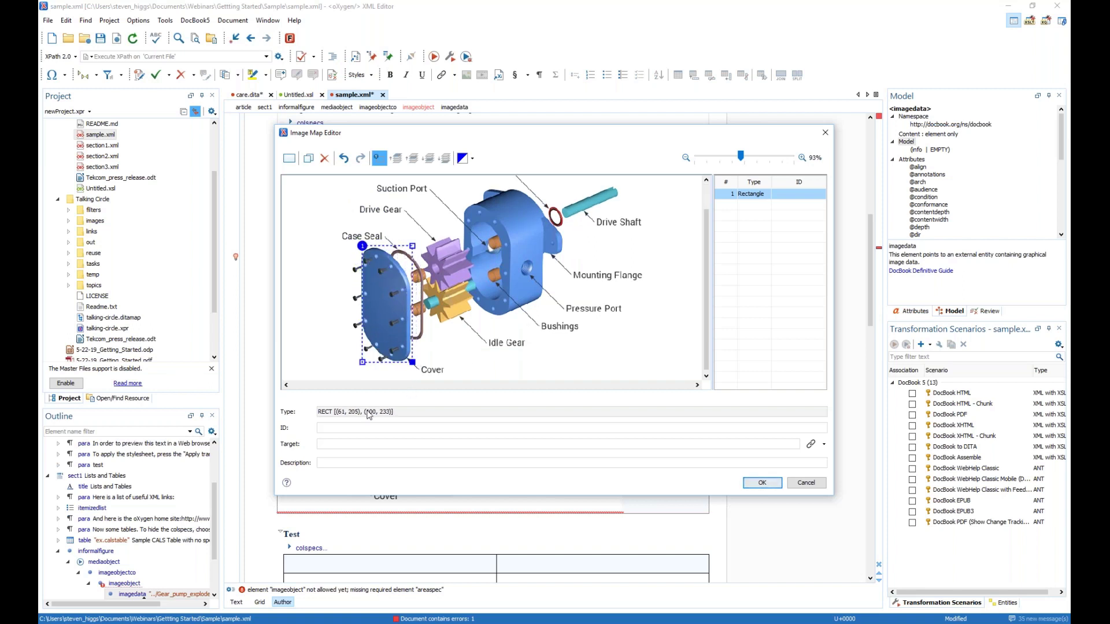
Give the cover area the ID 1 and the description Test, view its link target types, and discard the image map.
{"action": "left_click", "coordinate": [354, 427]}
{"action": "type", "text": "1"}
{"action": "left_click", "coordinate": [823, 447]}
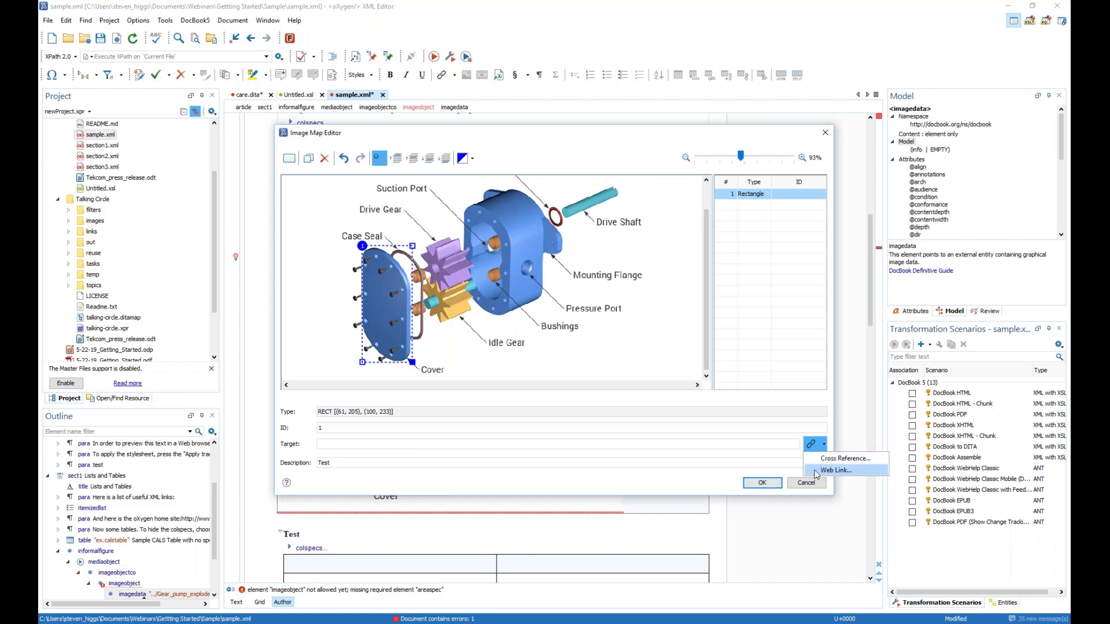
{"action": "left_click", "coordinate": [821, 138]}
{"action": "left_click", "coordinate": [821, 138]}
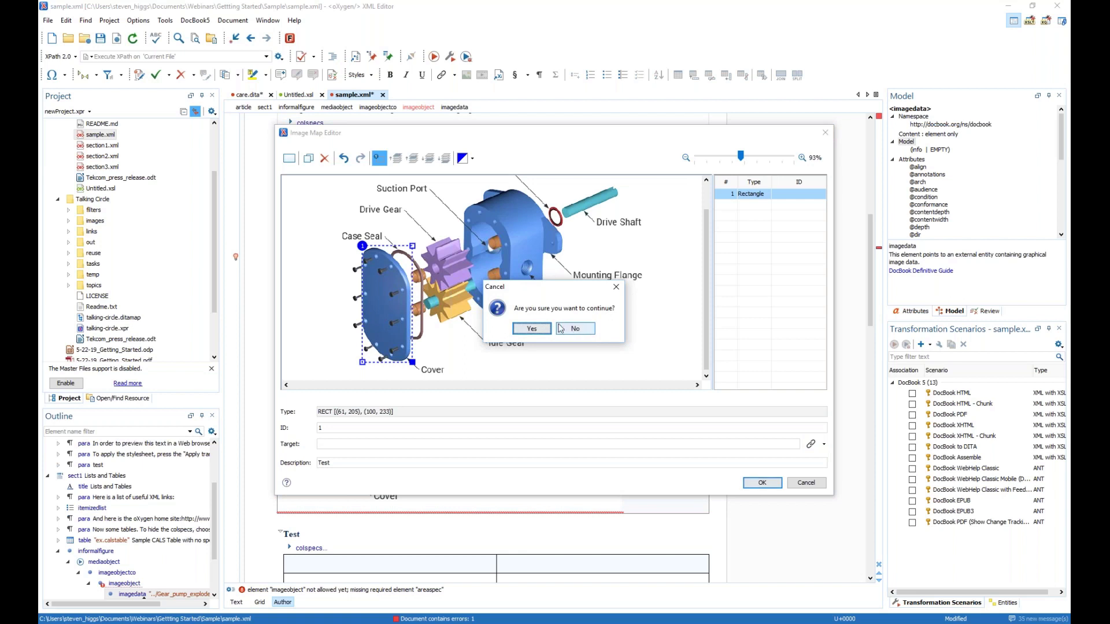
{"action": "left_click", "coordinate": [537, 330]}
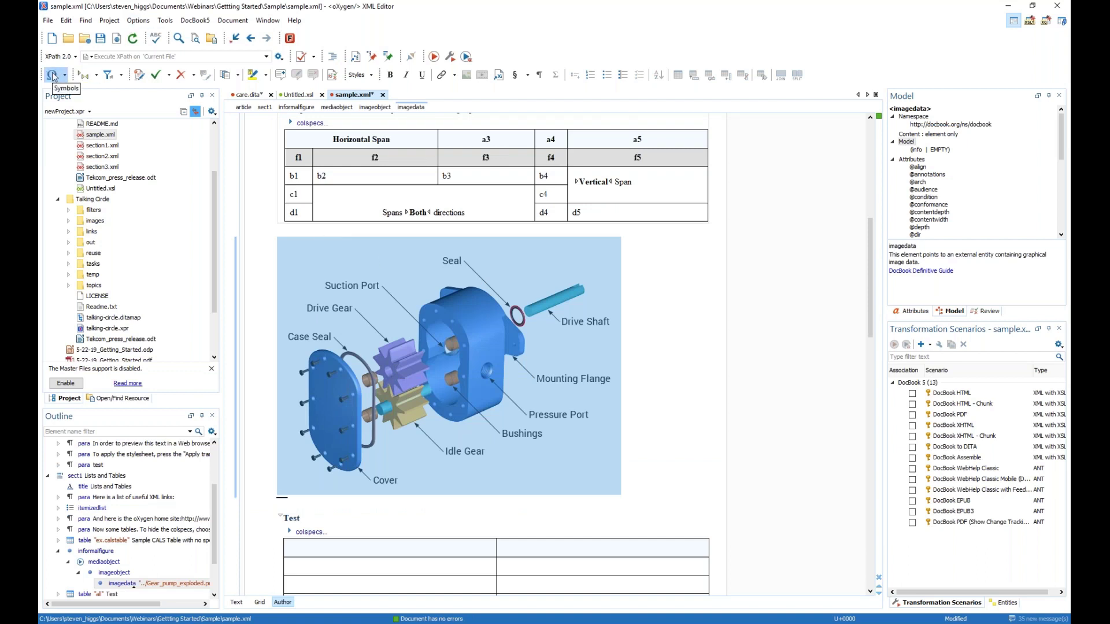
Open the Character Map for the spot between the sample CALS table and the gear pump image and search by description for alpha.
{"action": "left_click", "coordinate": [346, 232]}
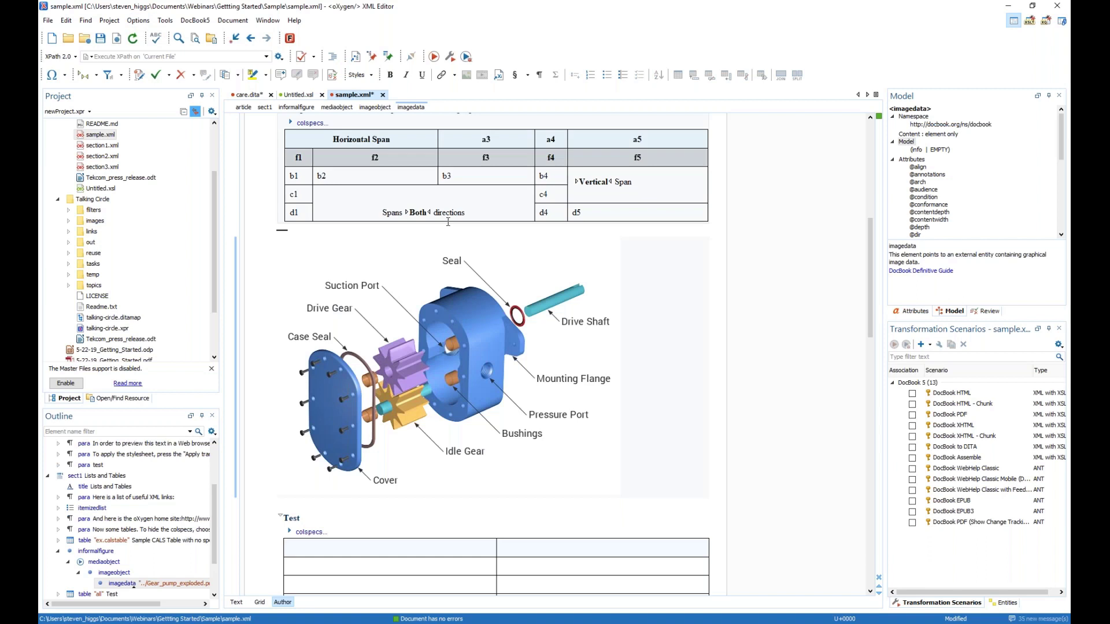
{"action": "left_click", "coordinate": [55, 78]}
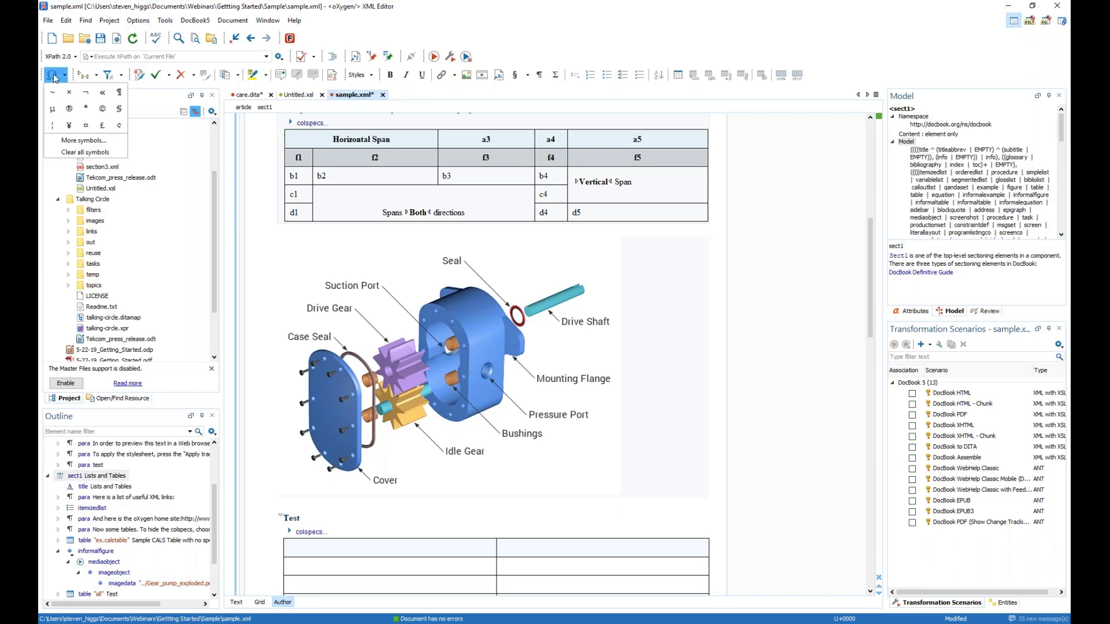
{"action": "left_click", "coordinate": [85, 141]}
{"action": "left_click_drag", "start_coordinate": [540, 175], "coordinate": [612, 100]}
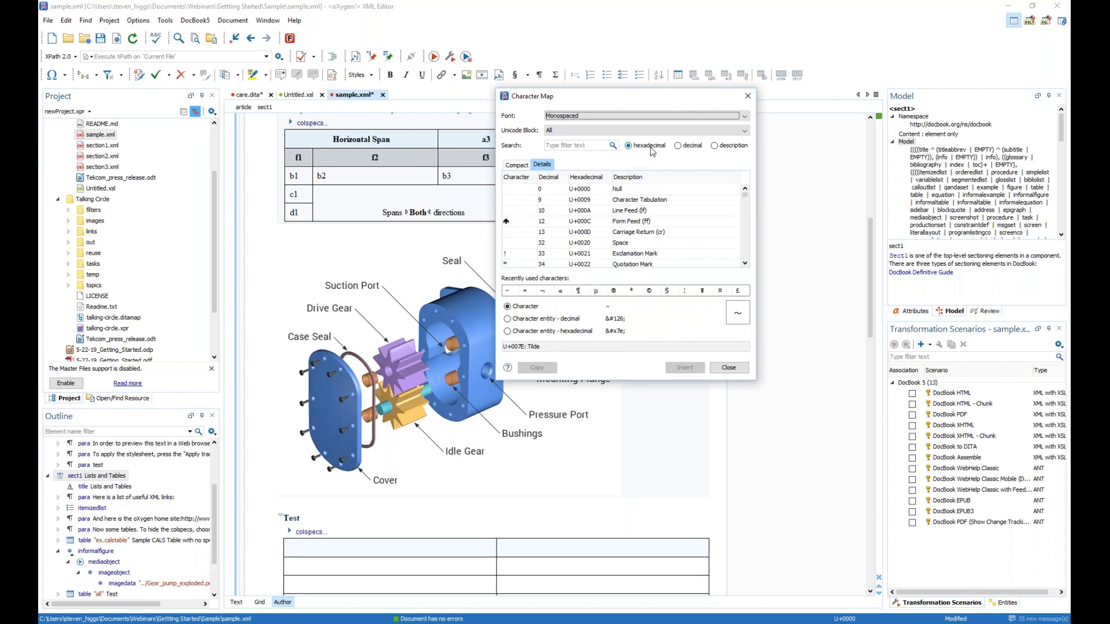
{"action": "left_click", "coordinate": [680, 147]}
{"action": "left_click", "coordinate": [715, 146]}
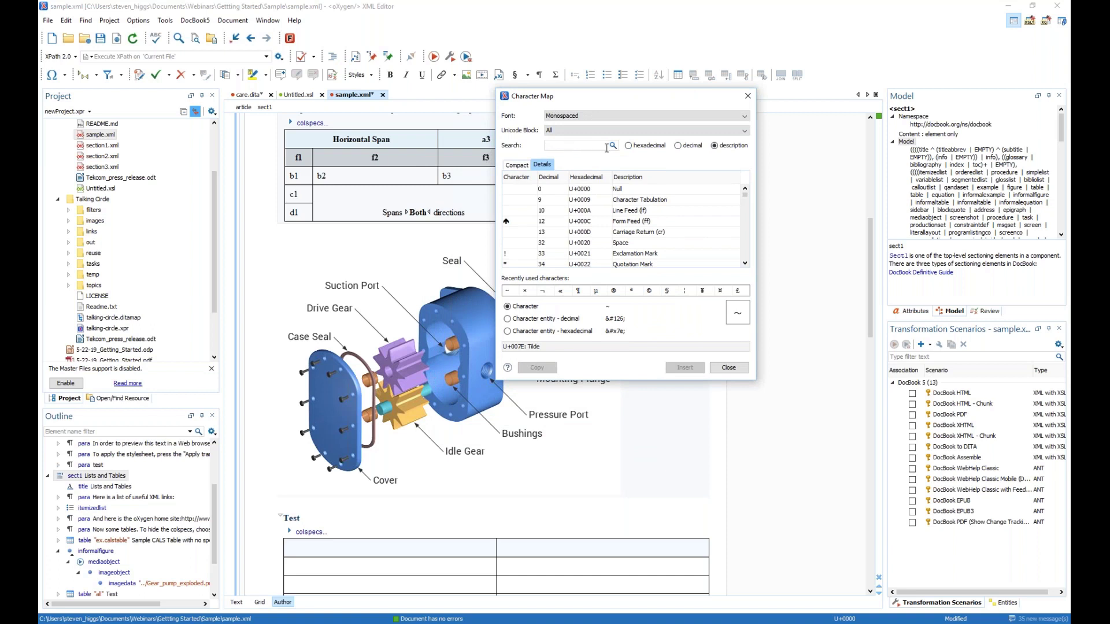
{"action": "left_click", "coordinate": [642, 147]}
{"action": "left_click", "coordinate": [678, 146]}
{"action": "left_click", "coordinate": [715, 146]}
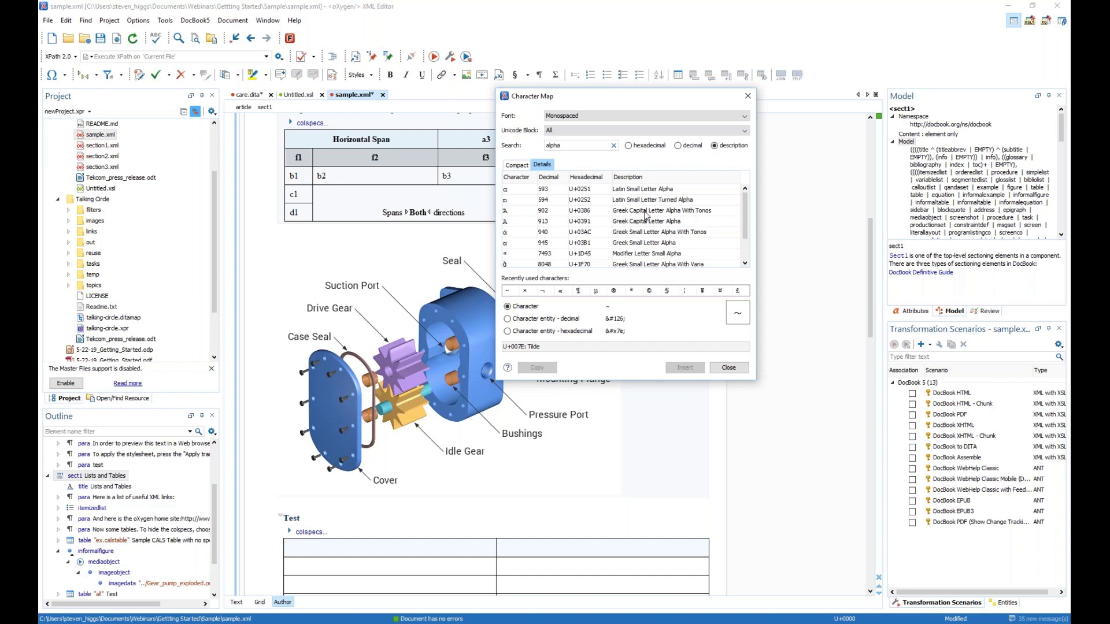
Insert the character Greek Capital Letter Alpha With Tonos above the gear pump image and close the Character Map.
{"action": "left_click", "coordinate": [644, 213]}
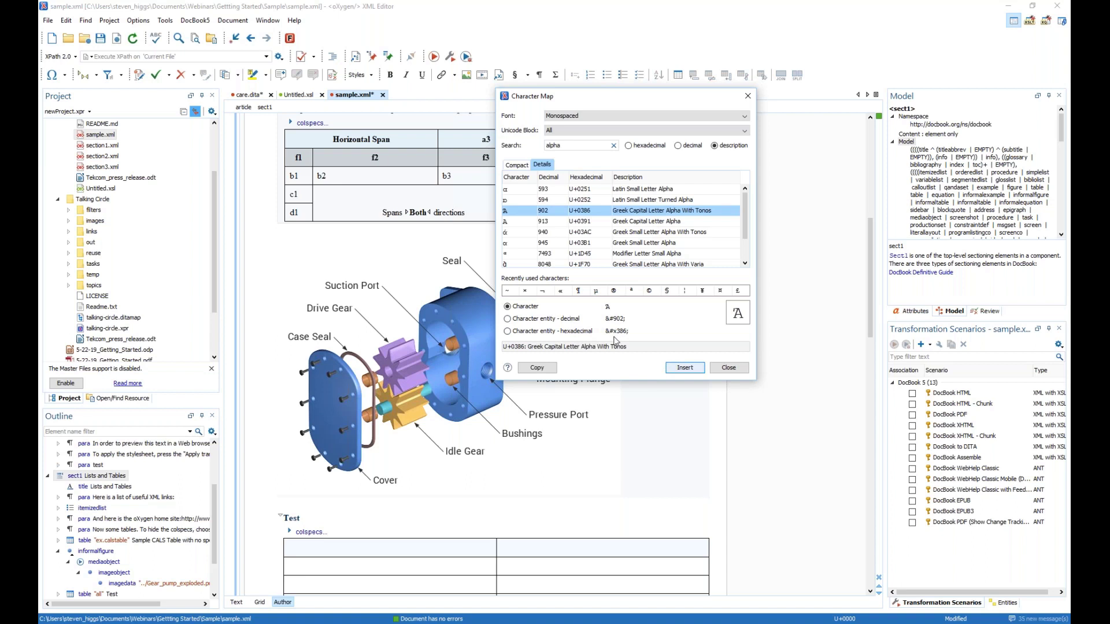
{"action": "left_click", "coordinate": [684, 369]}
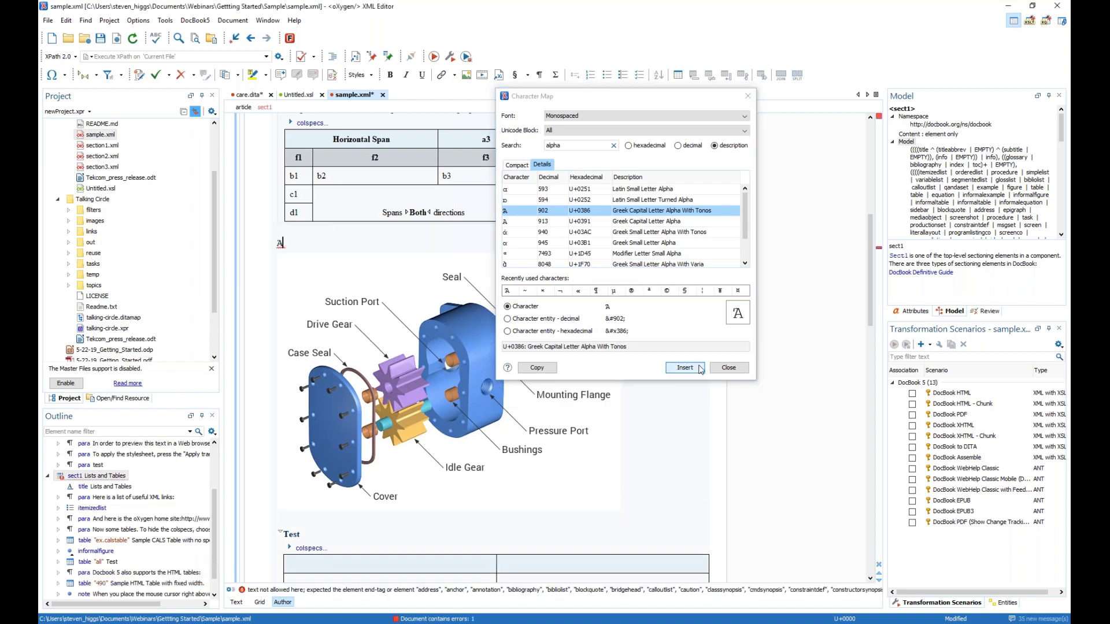
{"action": "left_click", "coordinate": [728, 368]}
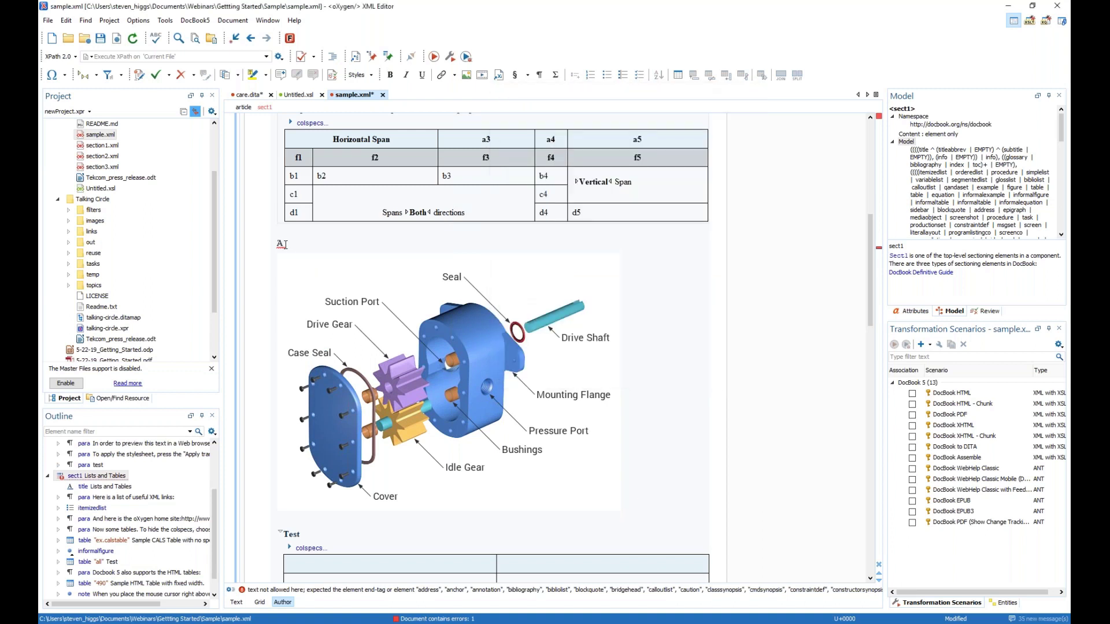
Surround the inserted alpha character with a para element using content completion.
{"action": "double_click", "coordinate": [283, 244]}
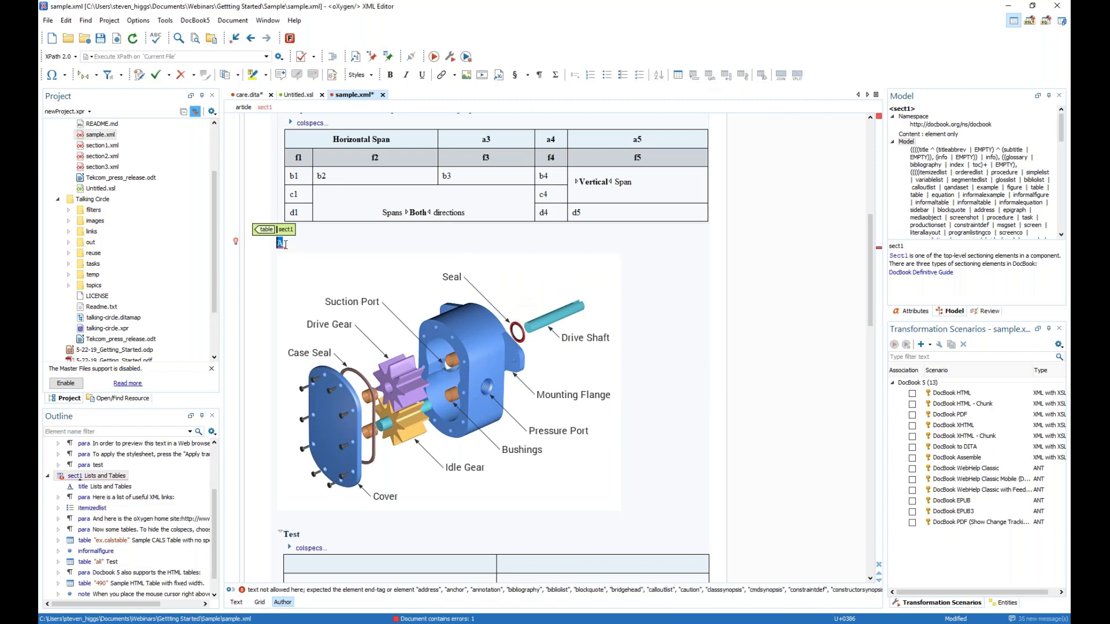
{"action": "key", "text": "ctrl+space"}
{"action": "key", "text": "Down"}
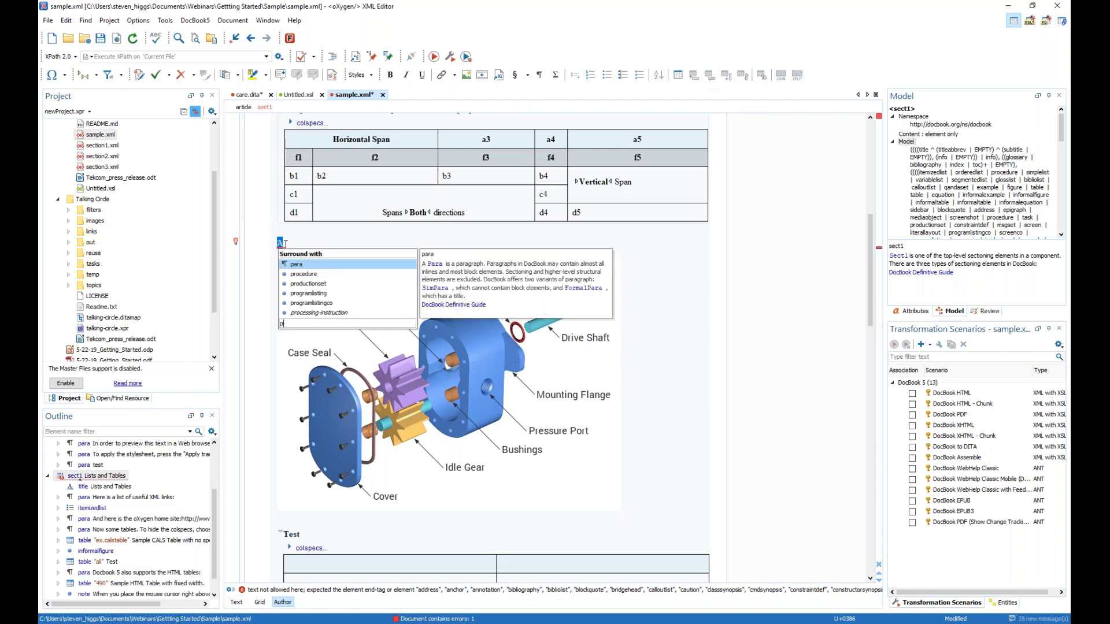
{"action": "key", "text": "Escape"}
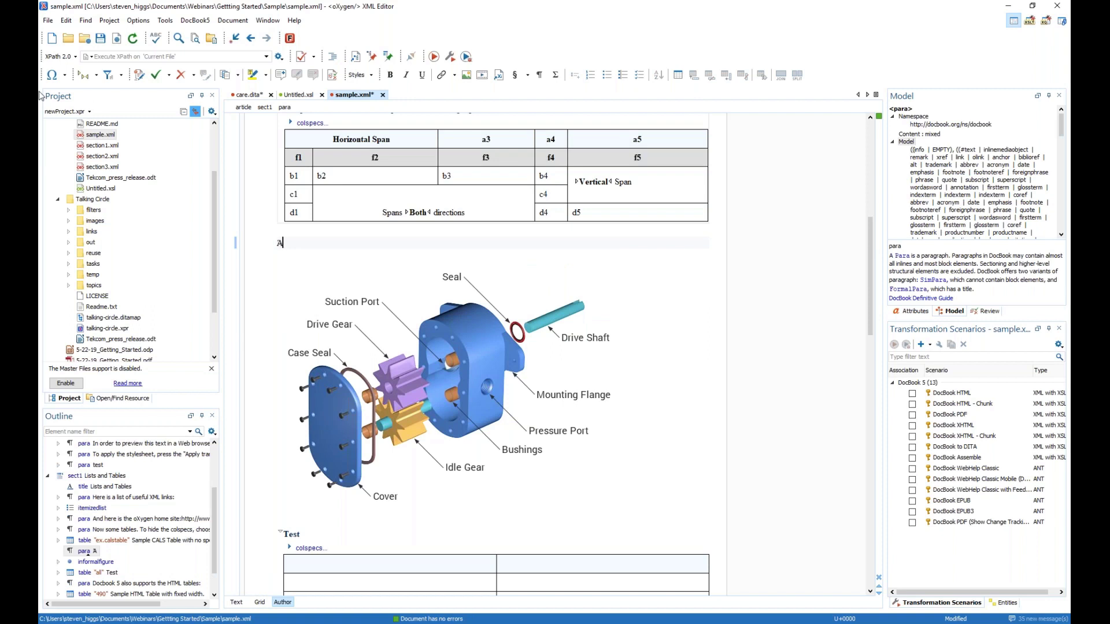
View the recently used symbols and dismiss them without inserting another character.
{"action": "left_click", "coordinate": [53, 78]}
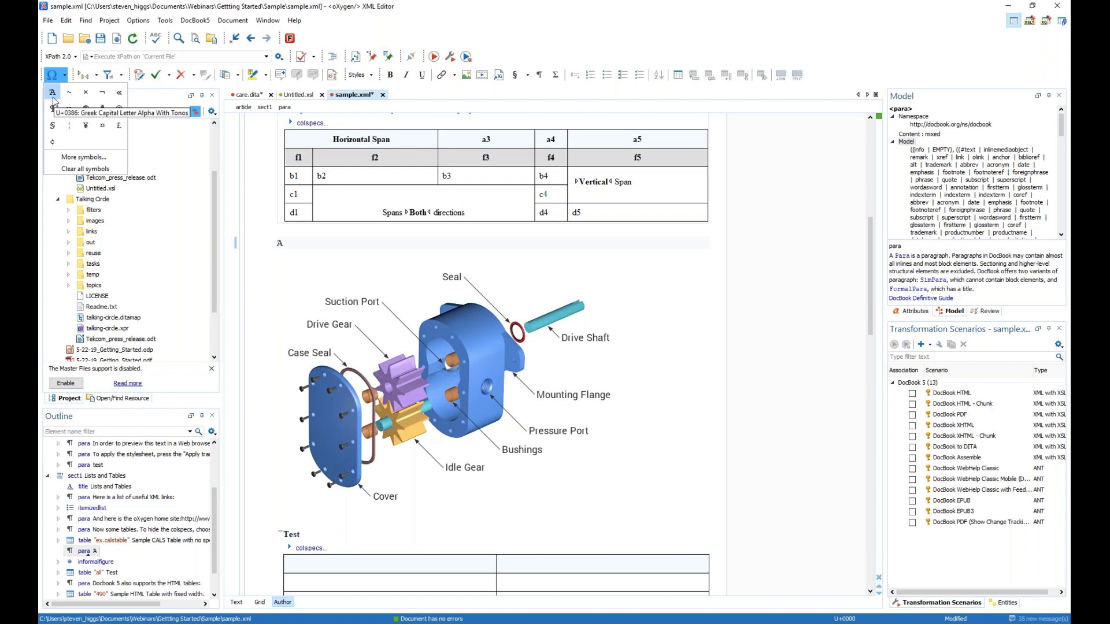
{"action": "left_click", "coordinate": [397, 251]}
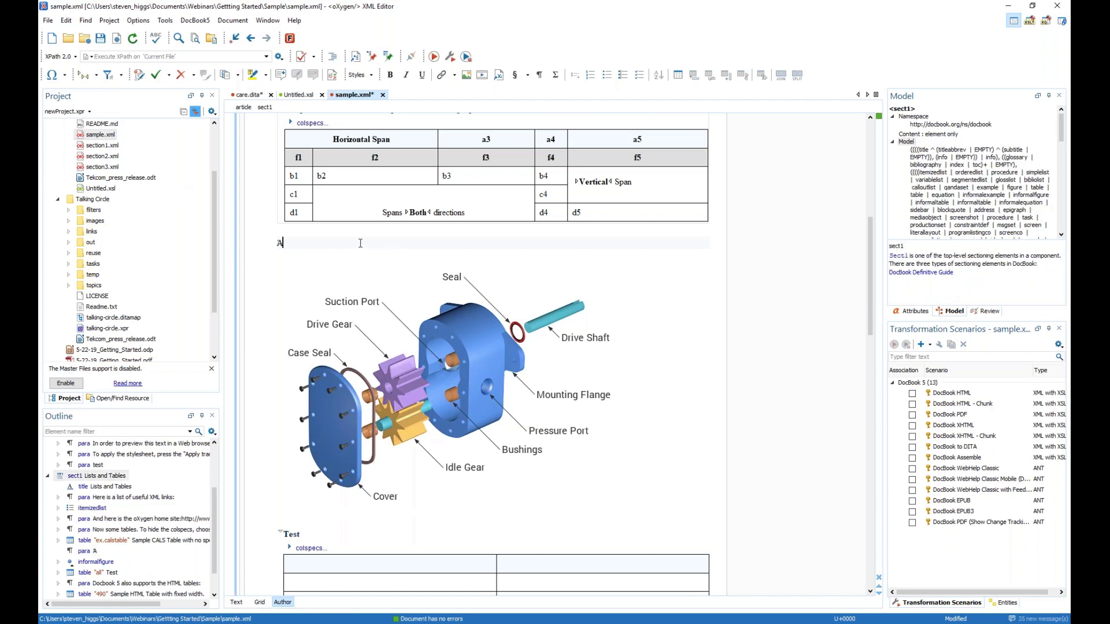
{"action": "left_click", "coordinate": [360, 243]}
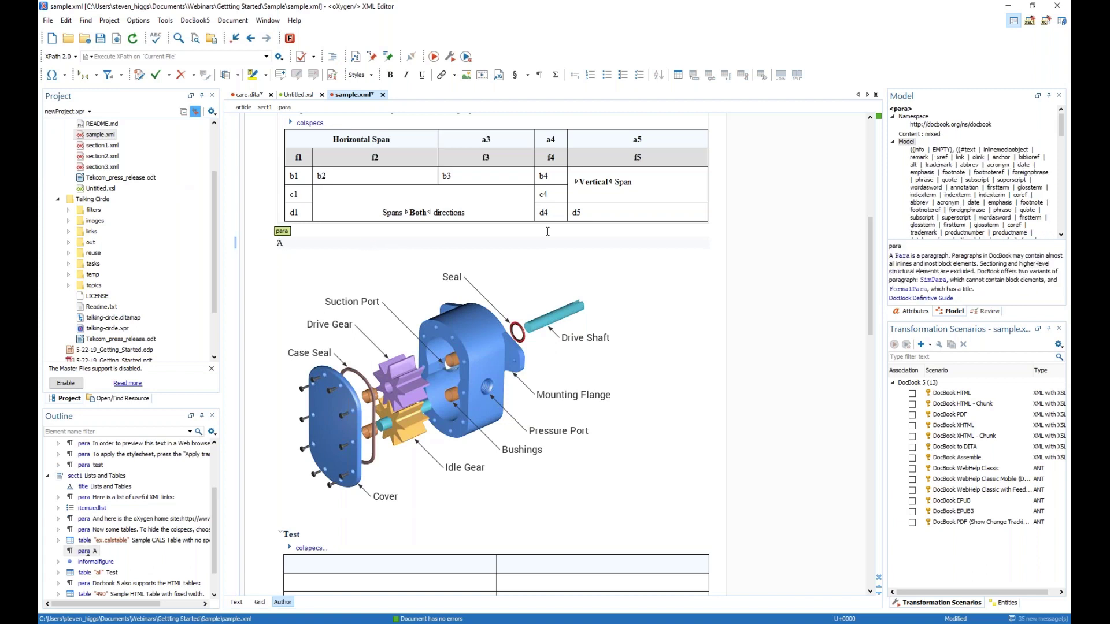
Save sample.xml, transform it with the DocBook HTML scenario, and return to the XML editor from the browser output.
{"action": "scroll", "coordinate": [497, 212], "scroll_direction": "up", "scroll_amount": 10}
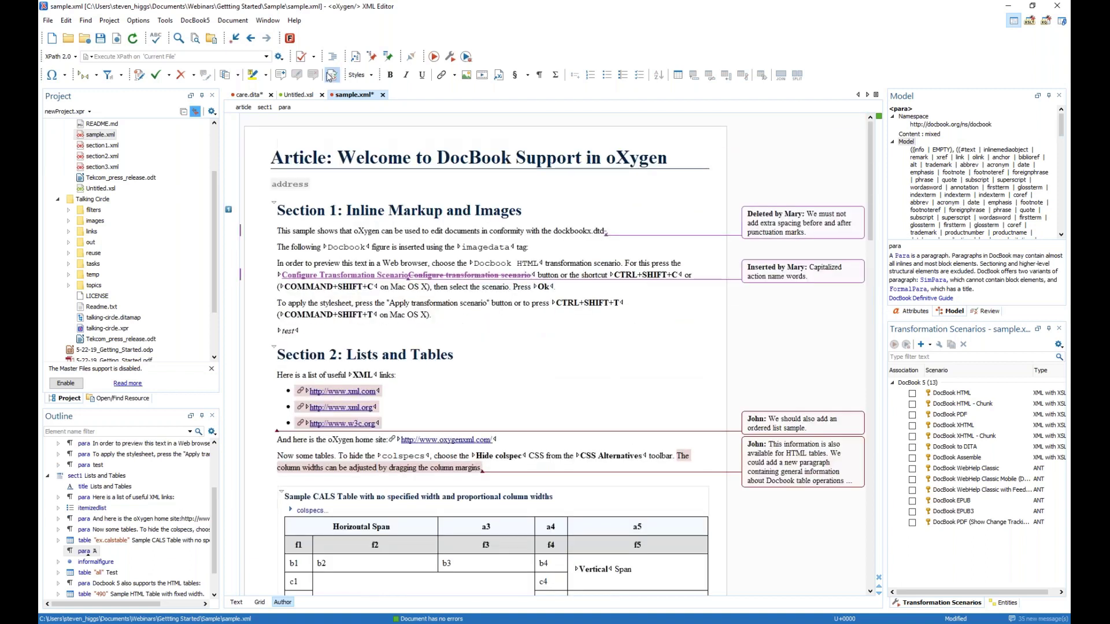
{"action": "key", "text": "ctrl+s"}
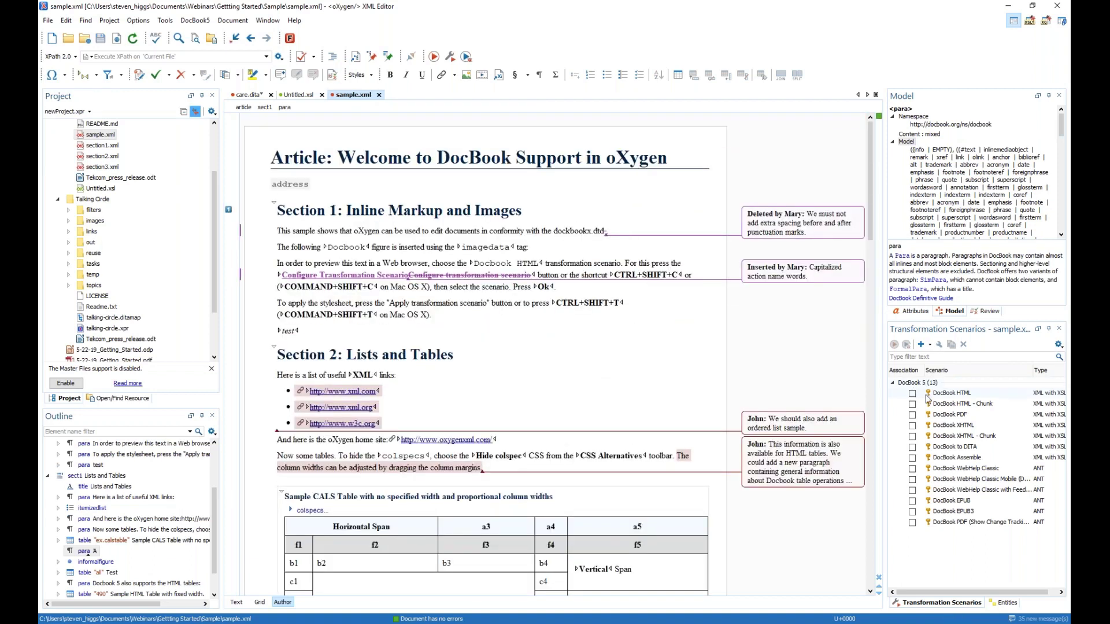
{"action": "left_click", "coordinate": [913, 394]}
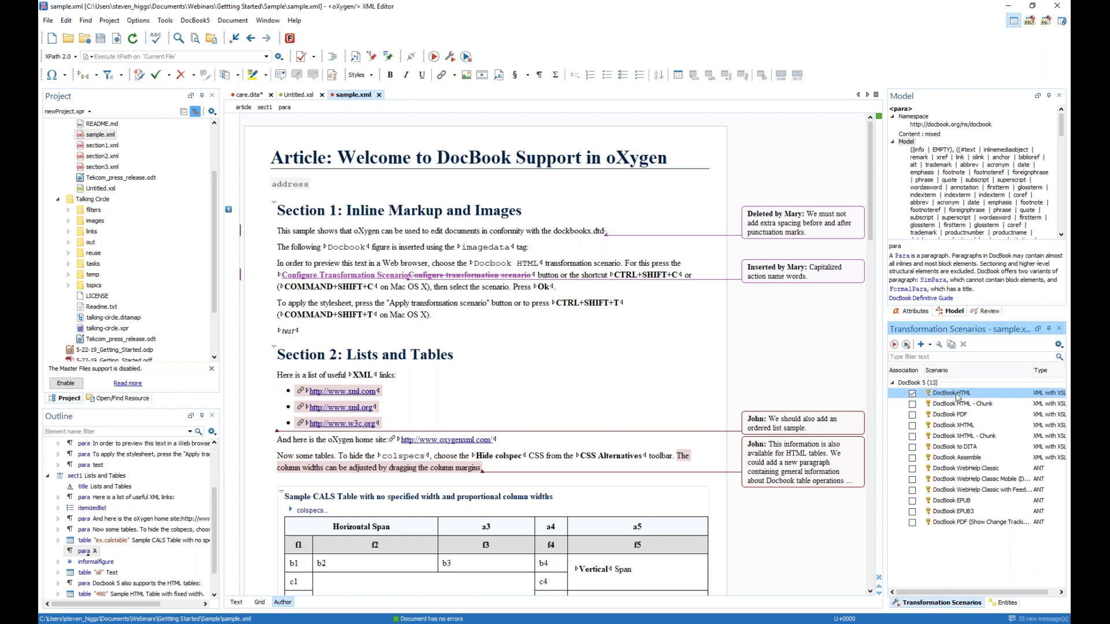
{"action": "key", "text": "ctrl+shift+t"}
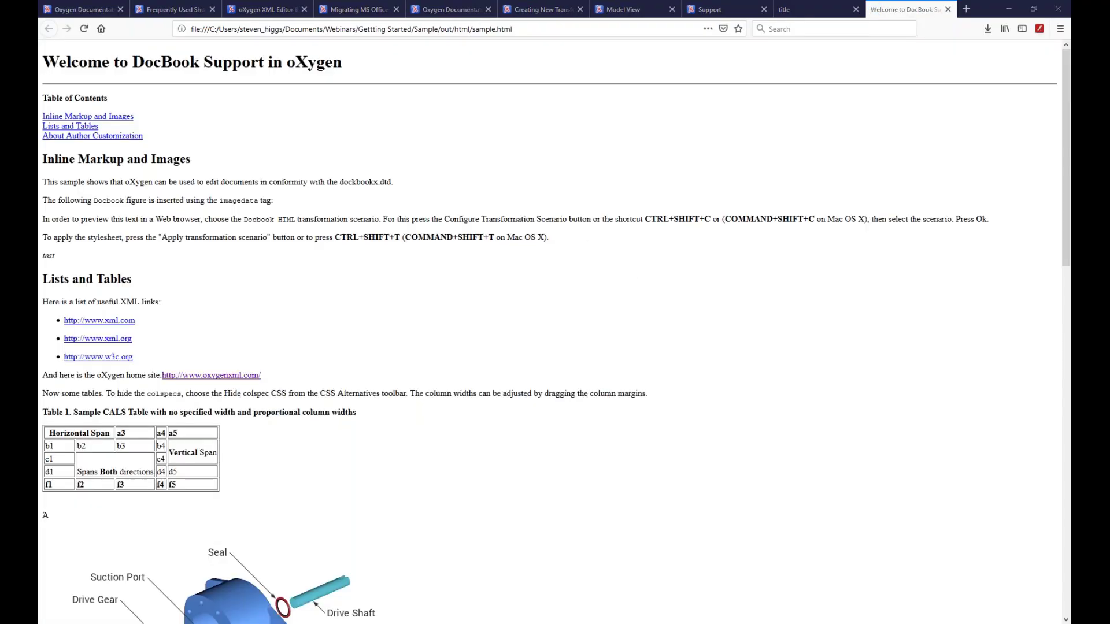
{"action": "key", "text": "alt+Tab"}
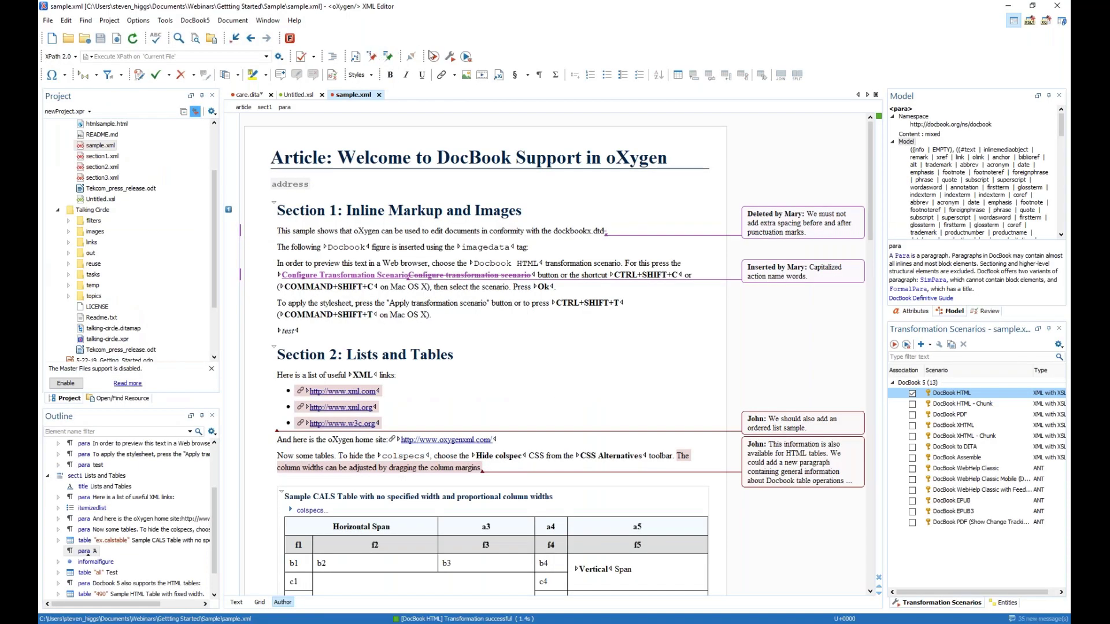
Rerun the associated DocBook HTML scenario on sample.xml from the transformation configuration dialog and return to the XML editor.
{"action": "left_click", "coordinate": [451, 57]}
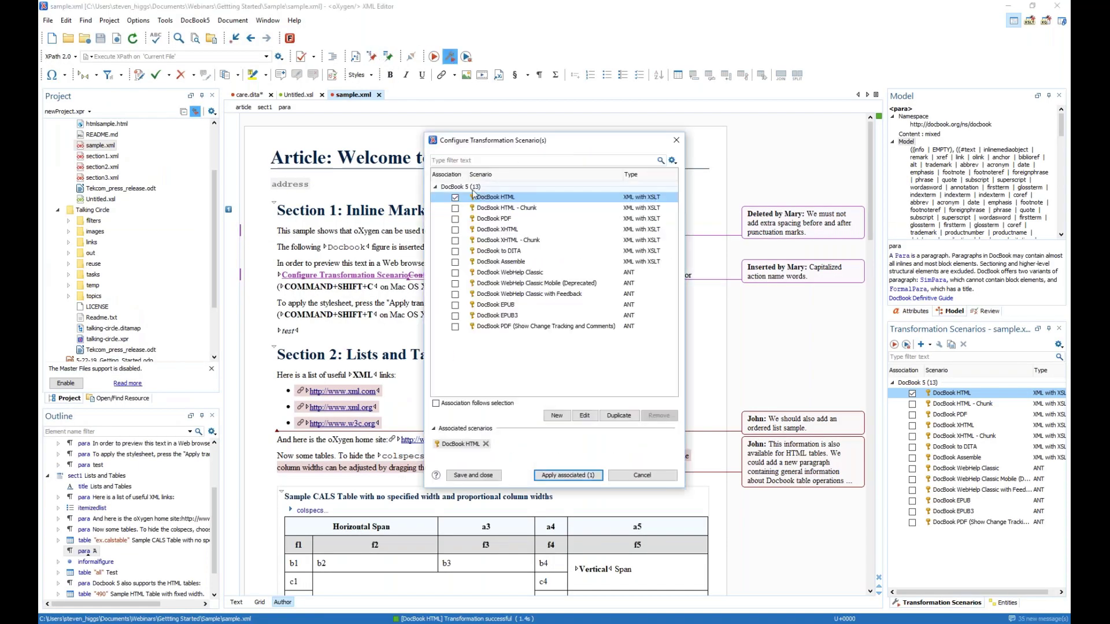
{"action": "left_click", "coordinate": [564, 477]}
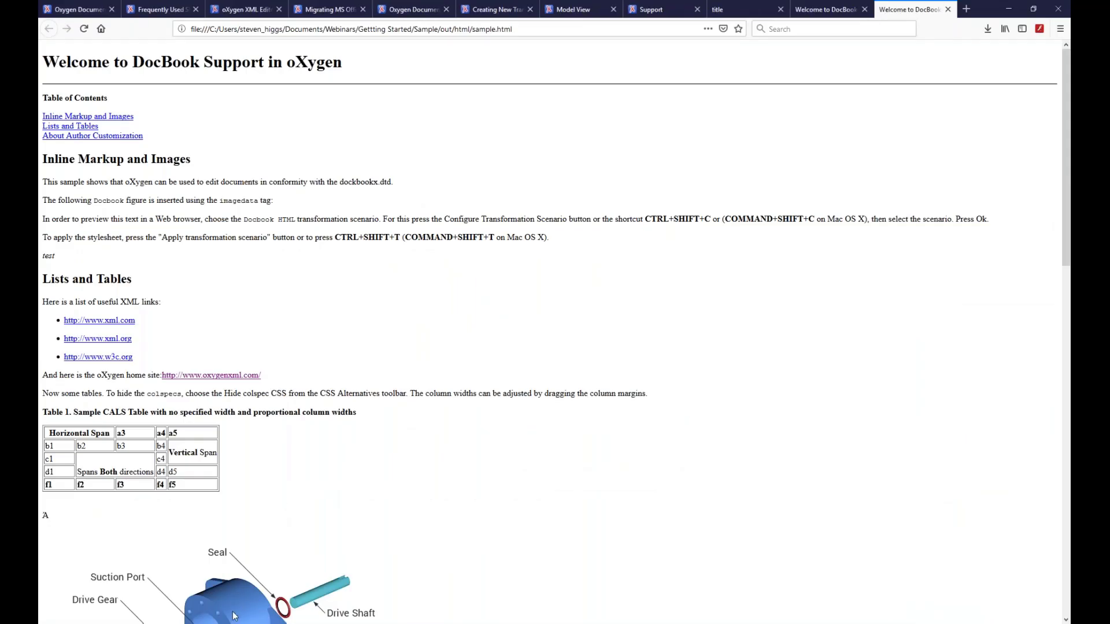
{"action": "key", "text": "alt+Tab"}
Batch-transform sample.xml, section1.xml, section2.xml and section3.xml with the DocBook HTML scenario, and return from the browser to the XML editor.
{"action": "scroll", "coordinate": [94, 178], "scroll_direction": "up", "scroll_amount": 1}
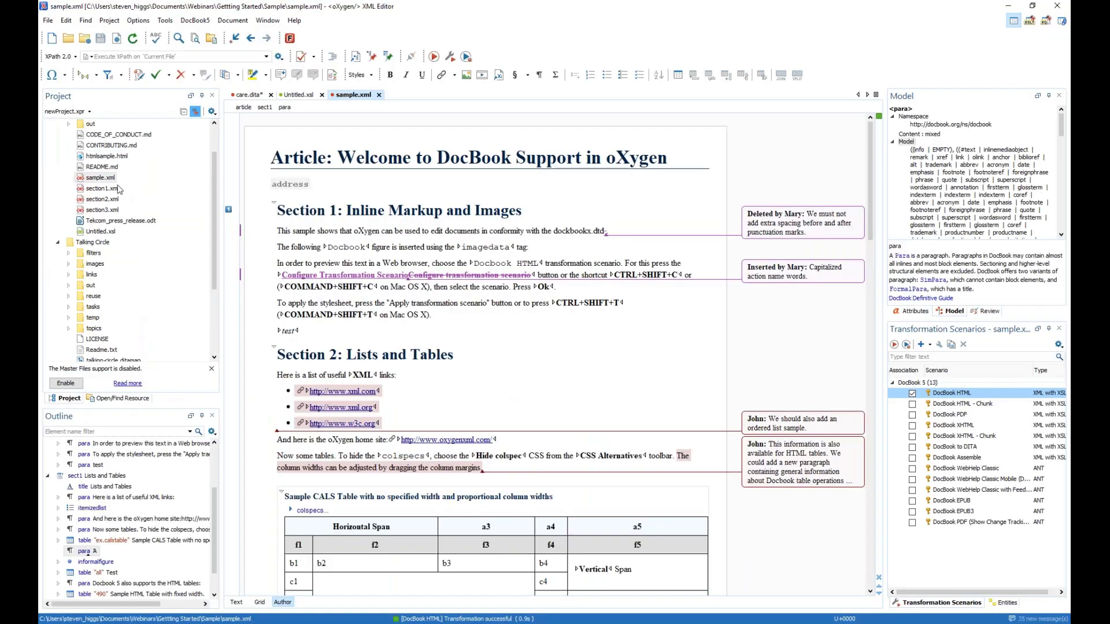
{"action": "left_click", "coordinate": [94, 179]}
{"action": "left_click", "coordinate": [99, 210], "text": "shift"}
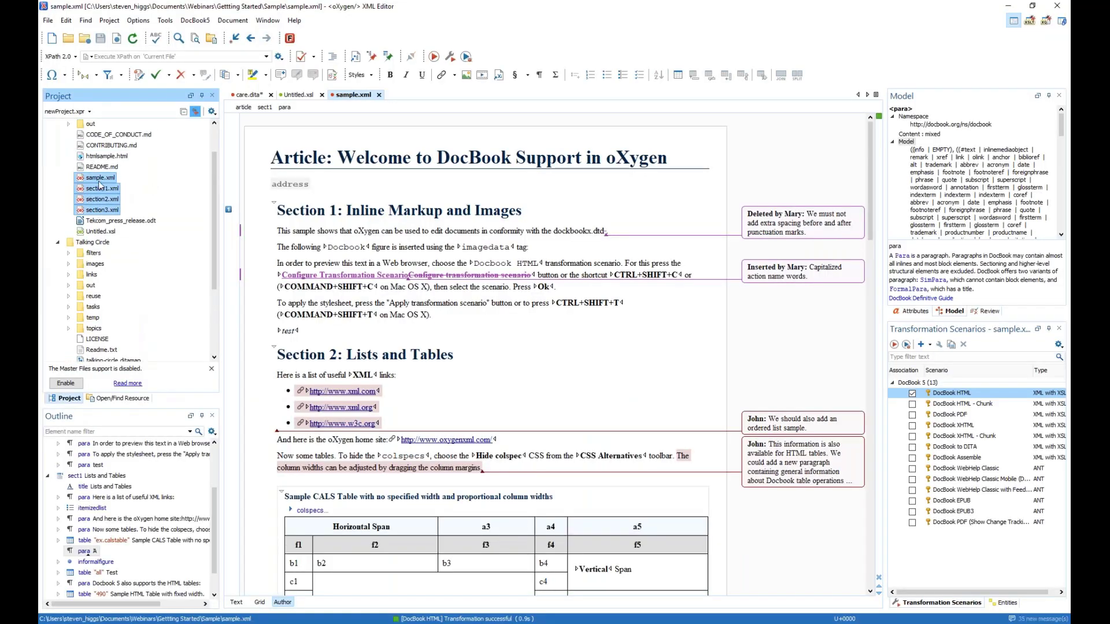
{"action": "scroll", "coordinate": [116, 183], "scroll_direction": "up", "scroll_amount": 1}
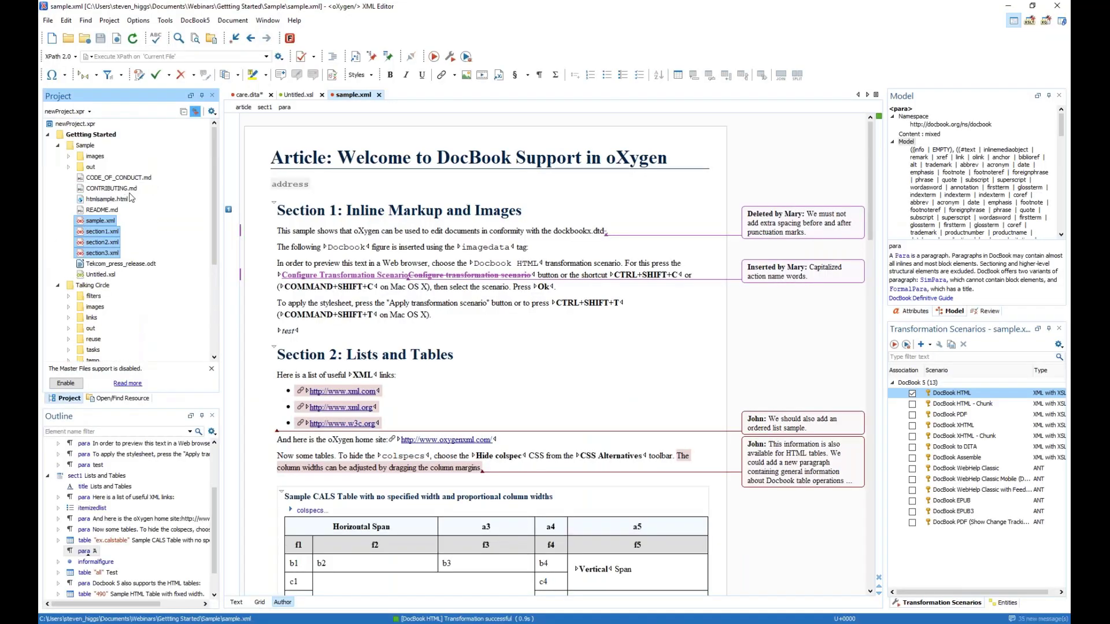
{"action": "right_click", "coordinate": [93, 222]}
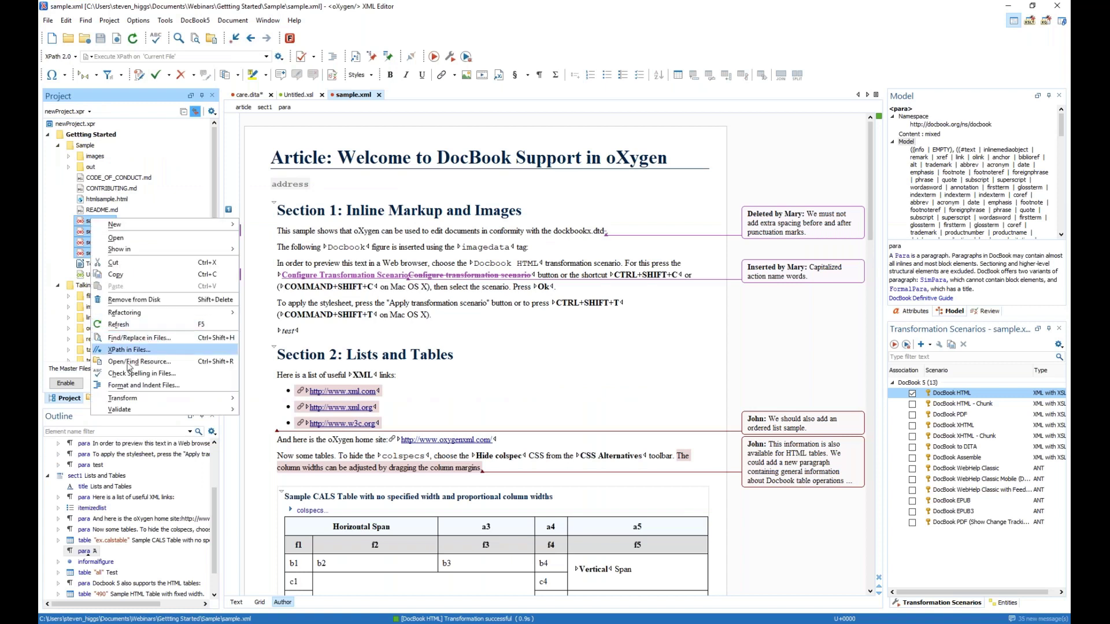
{"action": "mouse_move", "coordinate": [144, 403]}
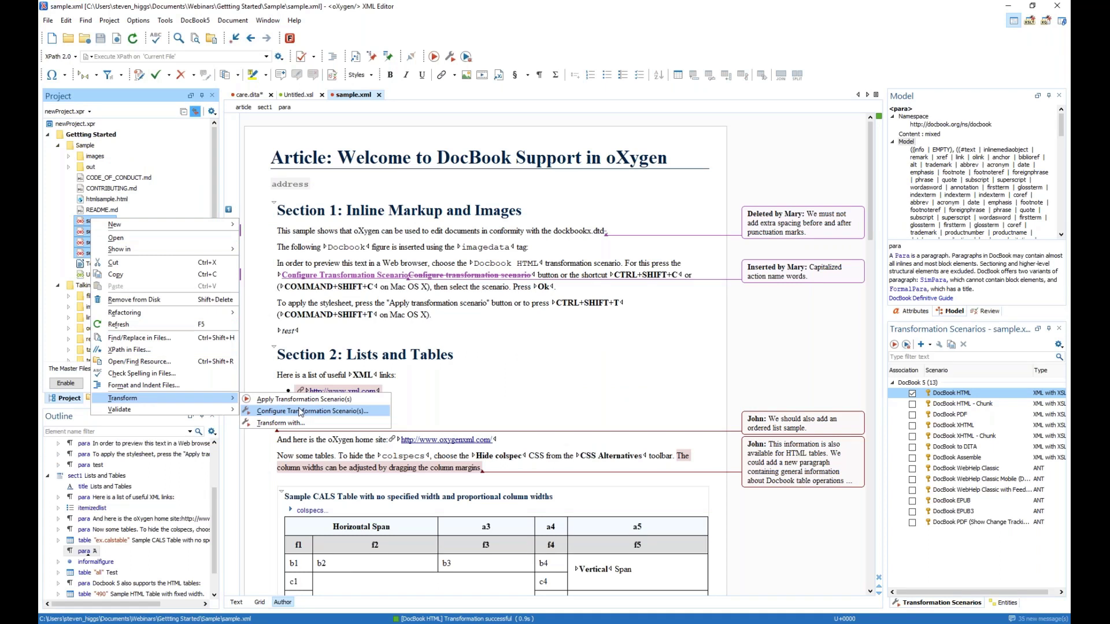
{"action": "left_click", "coordinate": [300, 411]}
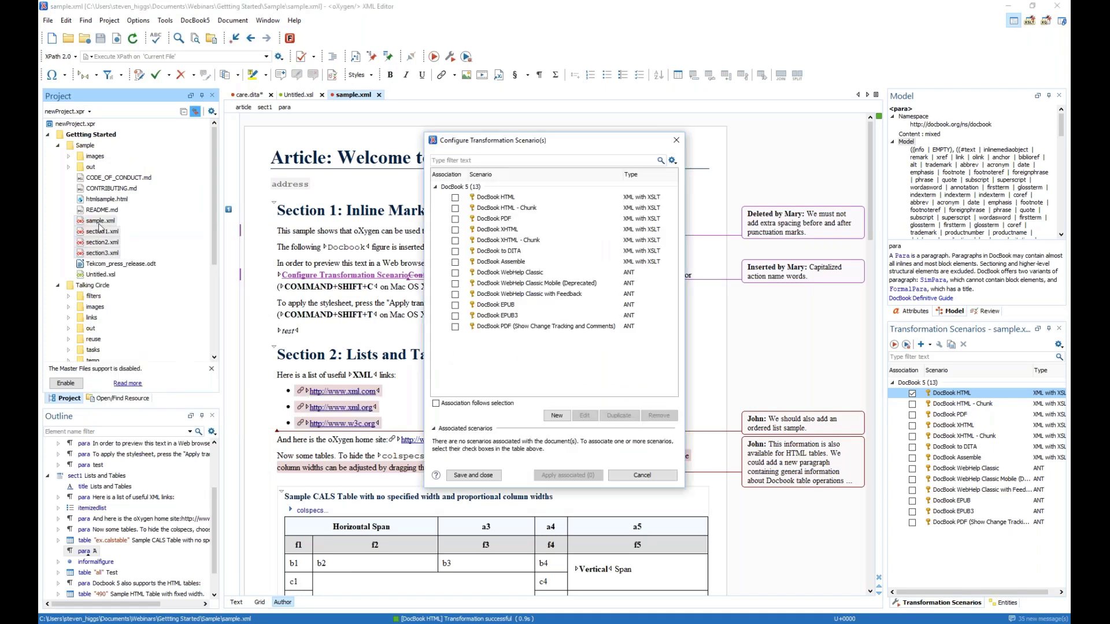
{"action": "left_click", "coordinate": [455, 197]}
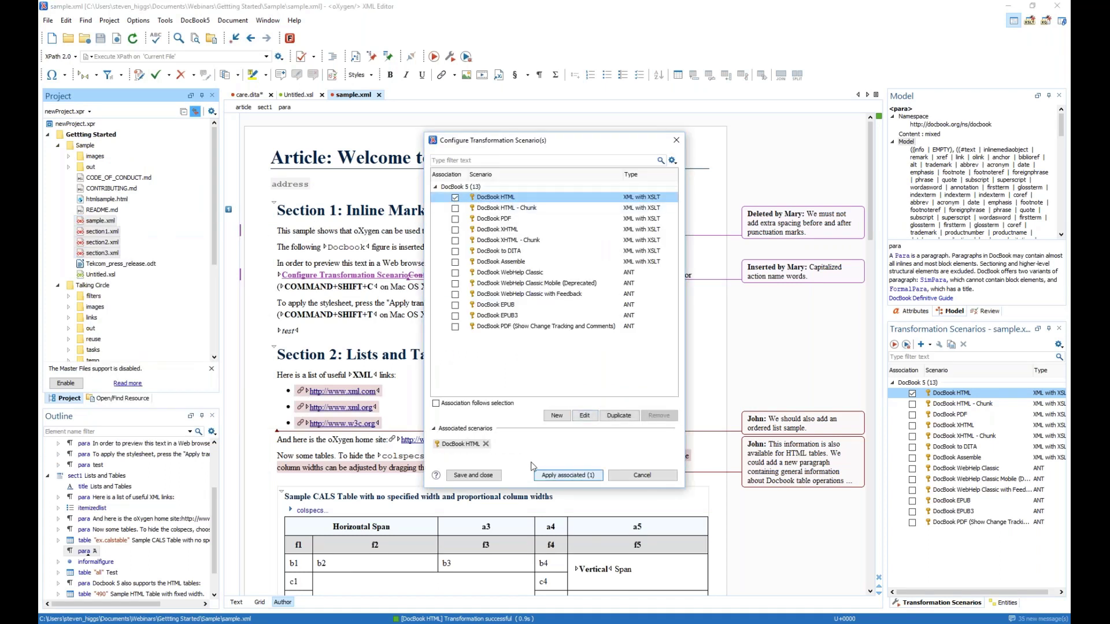
{"action": "left_click", "coordinate": [564, 475]}
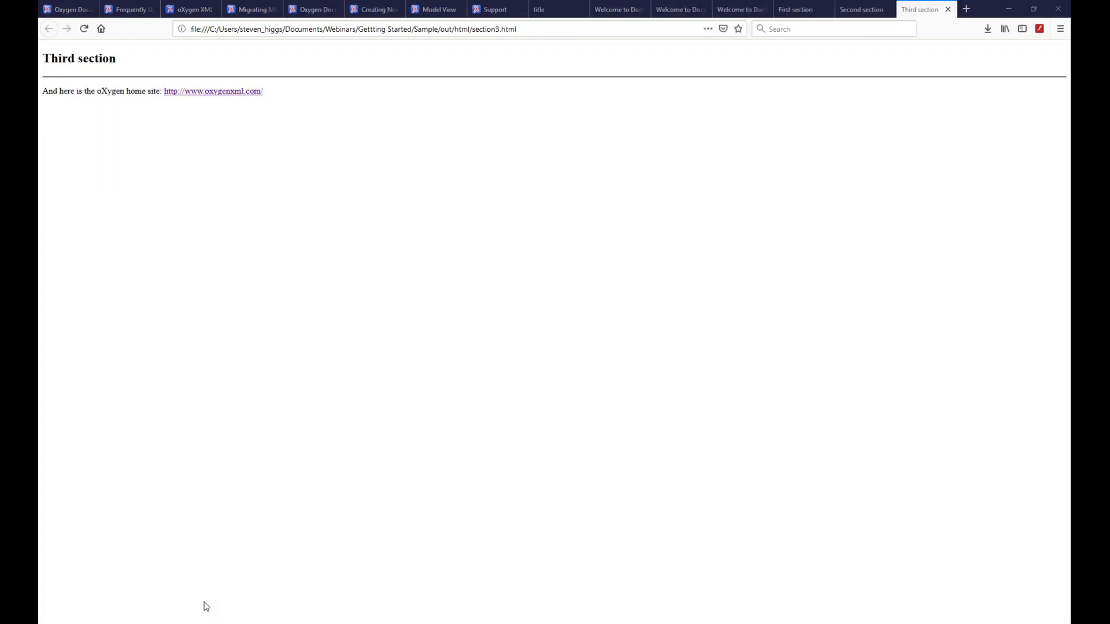
{"action": "key", "text": "alt+Tab"}
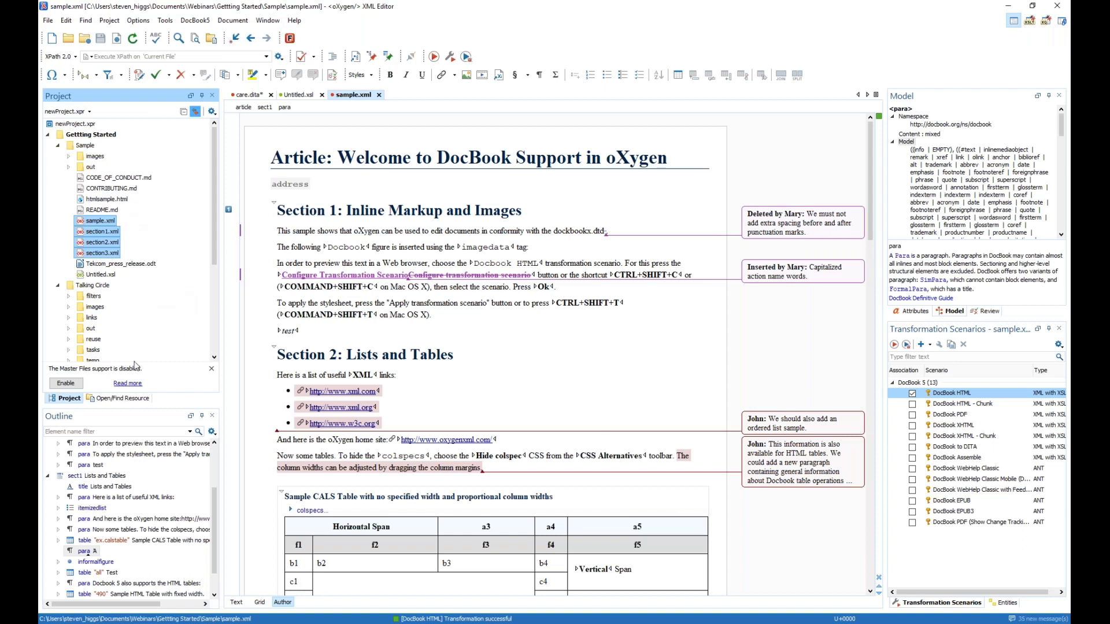
Search the project resources by file path for *dita in Open/Find Resource.
{"action": "left_click", "coordinate": [127, 399]}
{"action": "left_click", "coordinate": [70, 113]}
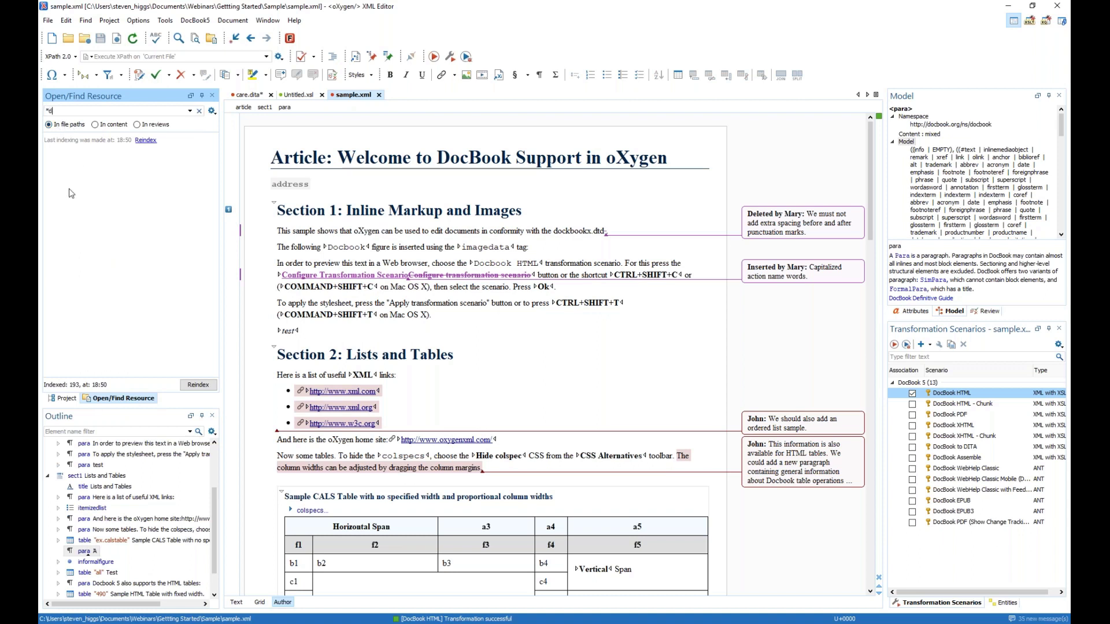
{"action": "type", "text": "ita"}
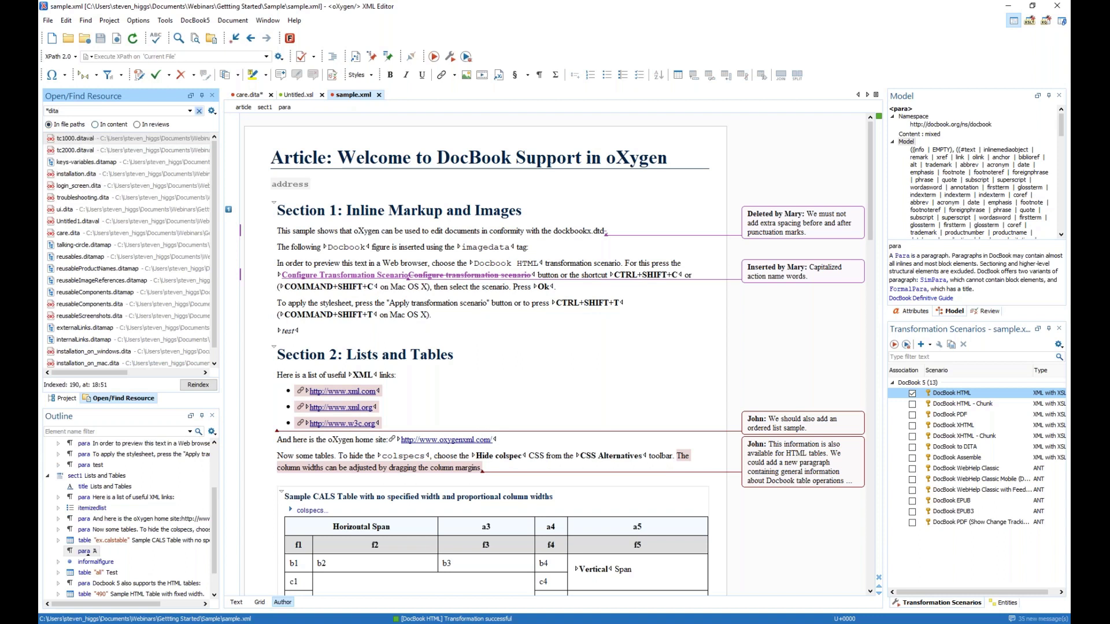
Search the project resources by content for DocBook, and switch the cleared resource search to reviews.
{"action": "left_click", "coordinate": [199, 110]}
{"action": "left_click", "coordinate": [104, 128]}
{"action": "left_click", "coordinate": [92, 113]}
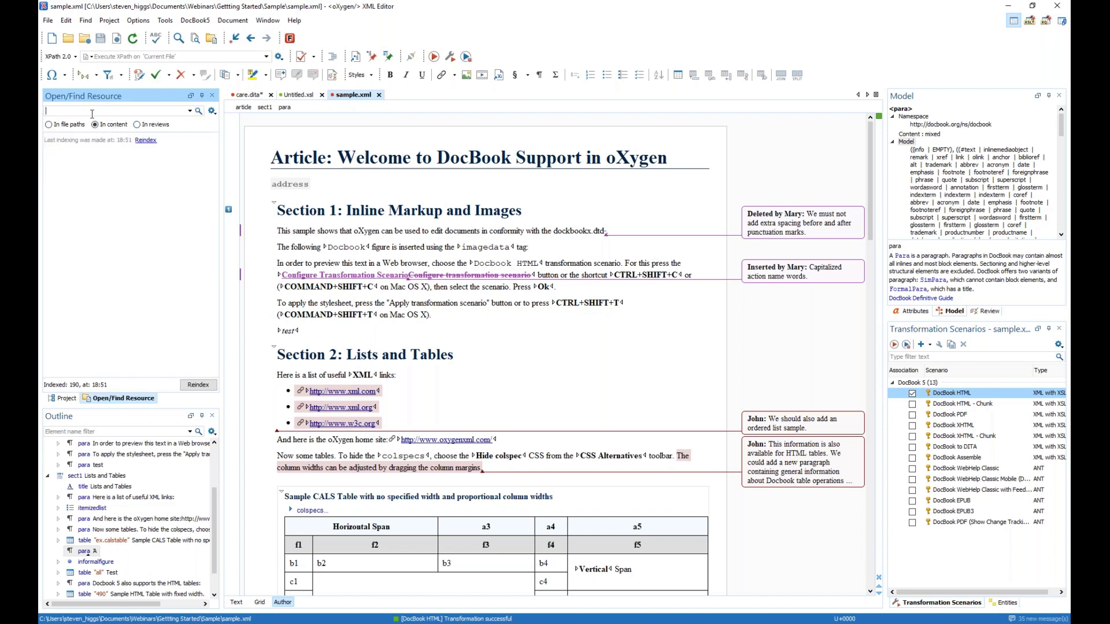
{"action": "type", "text": "DocBook"}
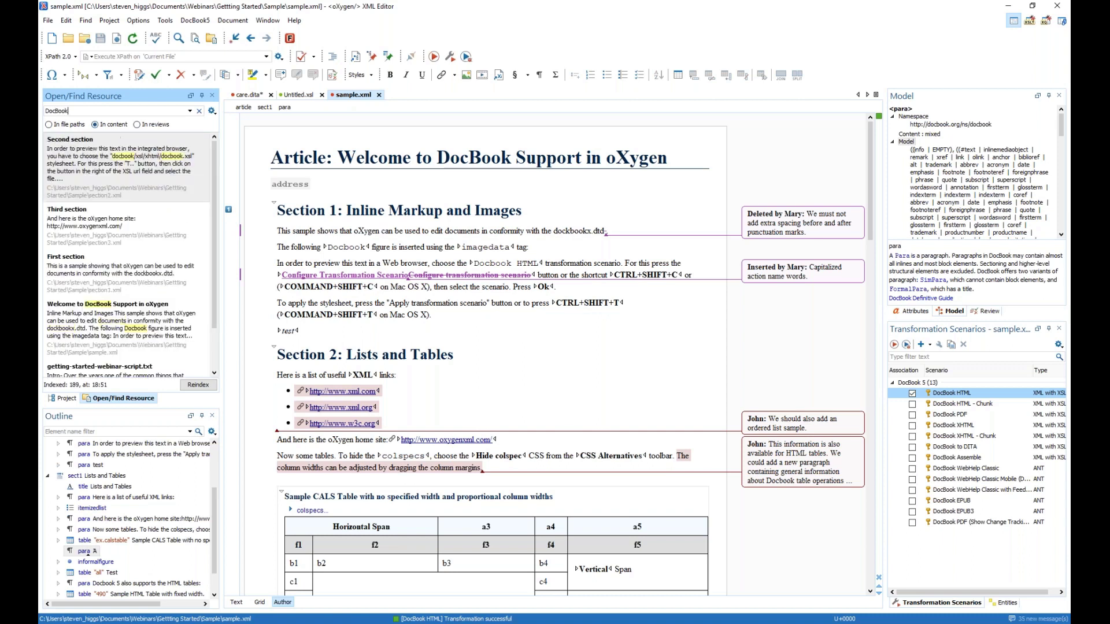
{"action": "left_click", "coordinate": [200, 111]}
{"action": "left_click", "coordinate": [140, 125]}
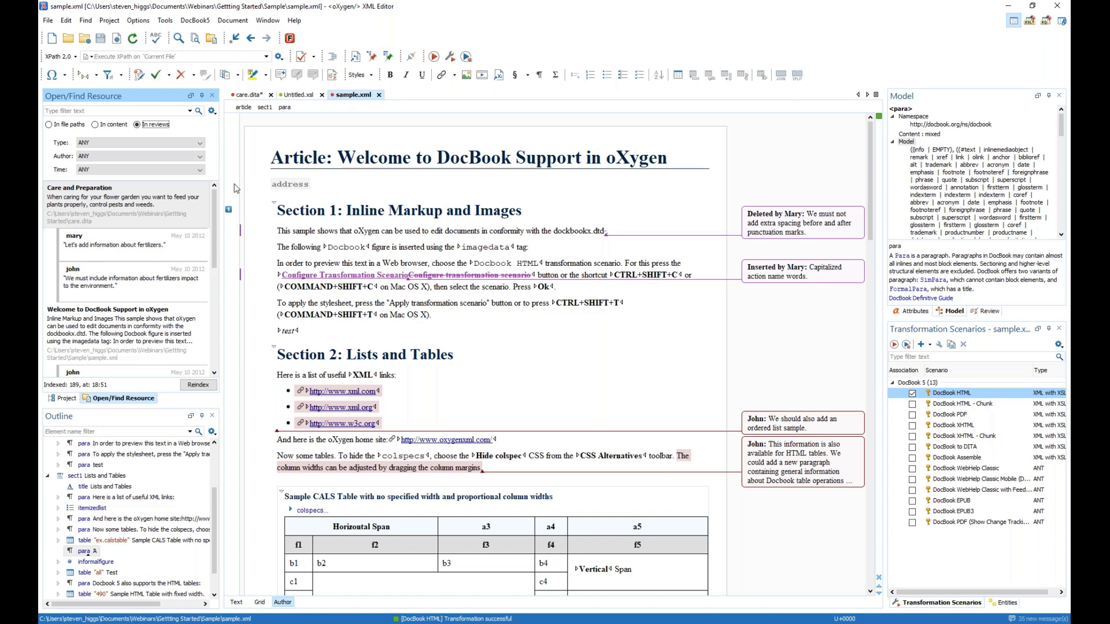
Step through the occurrences of oxygen in sample.xml with Quick Find, and close the search.
{"action": "left_click", "coordinate": [85, 22]}
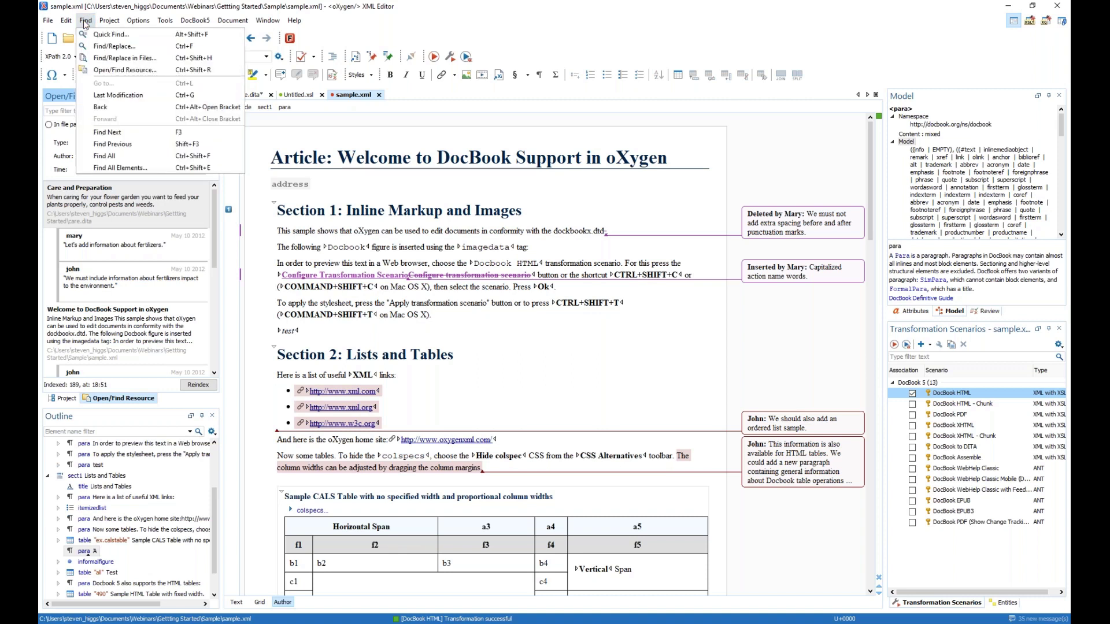
{"action": "left_click", "coordinate": [112, 35]}
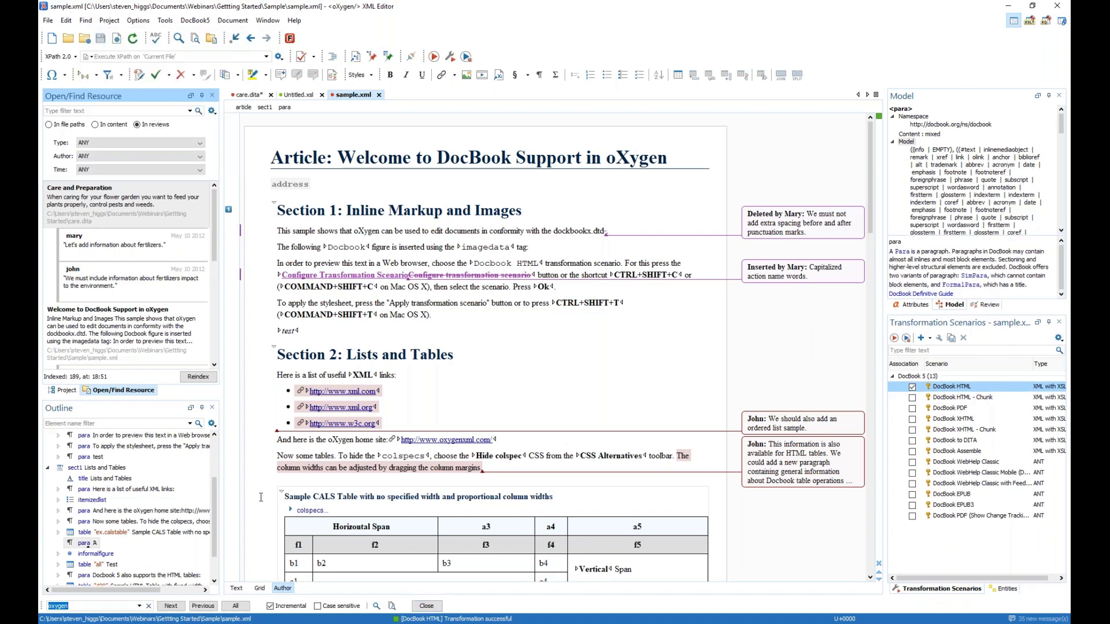
{"action": "left_click", "coordinate": [171, 606]}
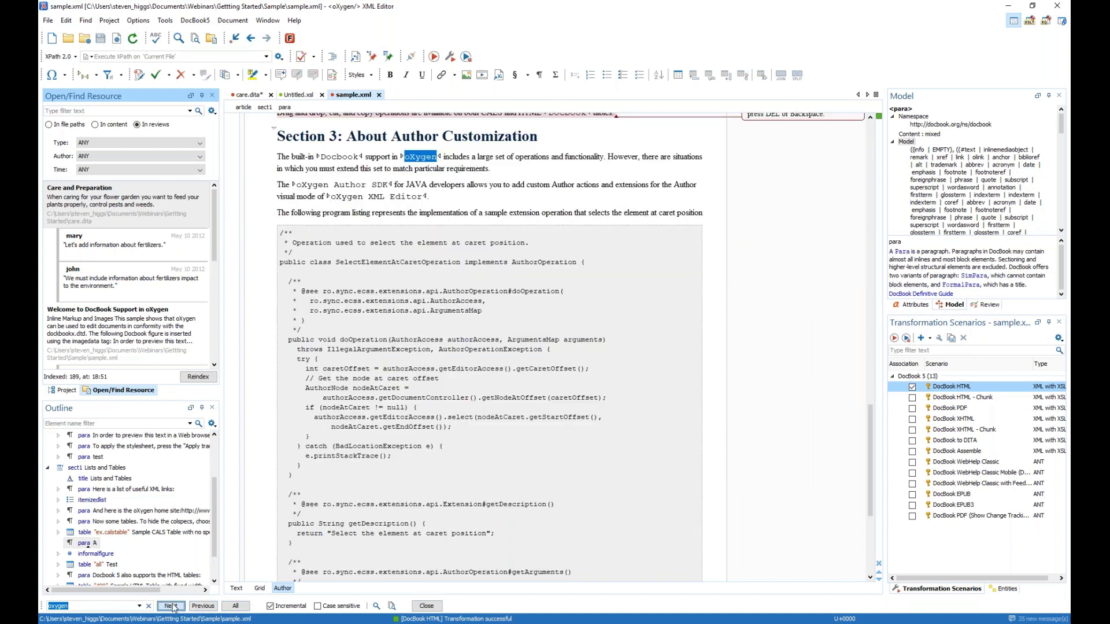
{"action": "left_click", "coordinate": [171, 607]}
{"action": "left_click", "coordinate": [171, 607]}
{"action": "left_click", "coordinate": [171, 606]}
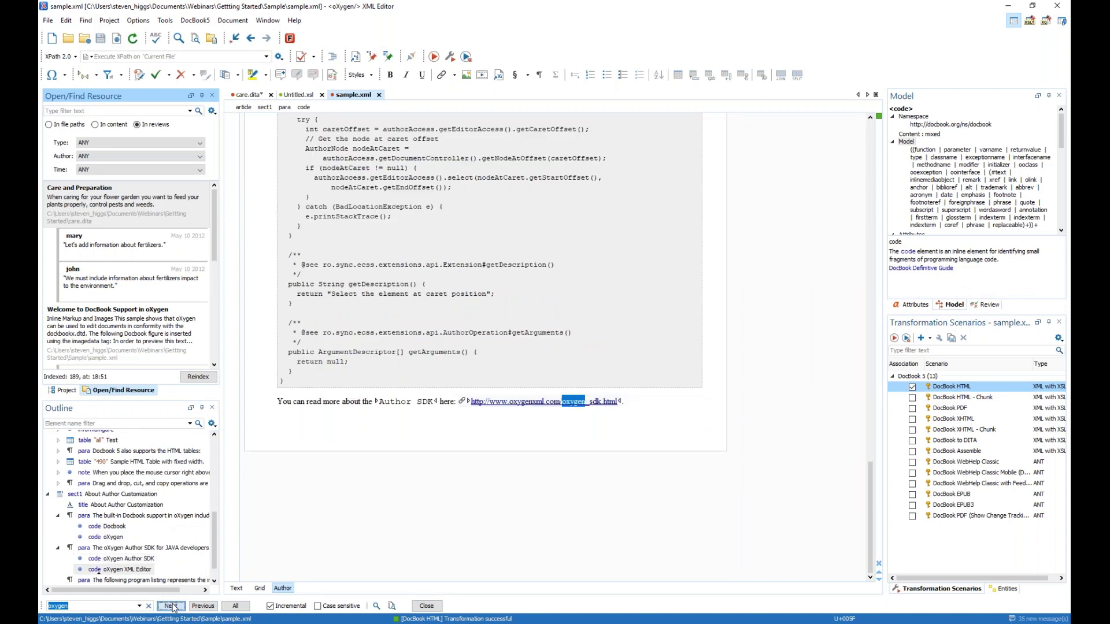
{"action": "left_click", "coordinate": [171, 607]}
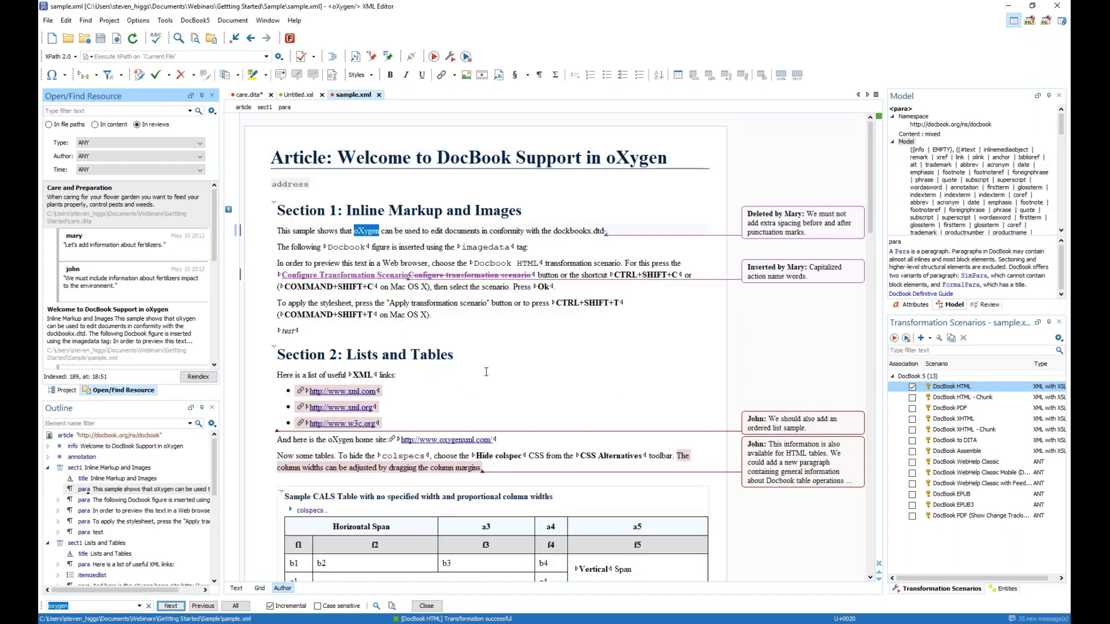
{"action": "left_click", "coordinate": [421, 605]}
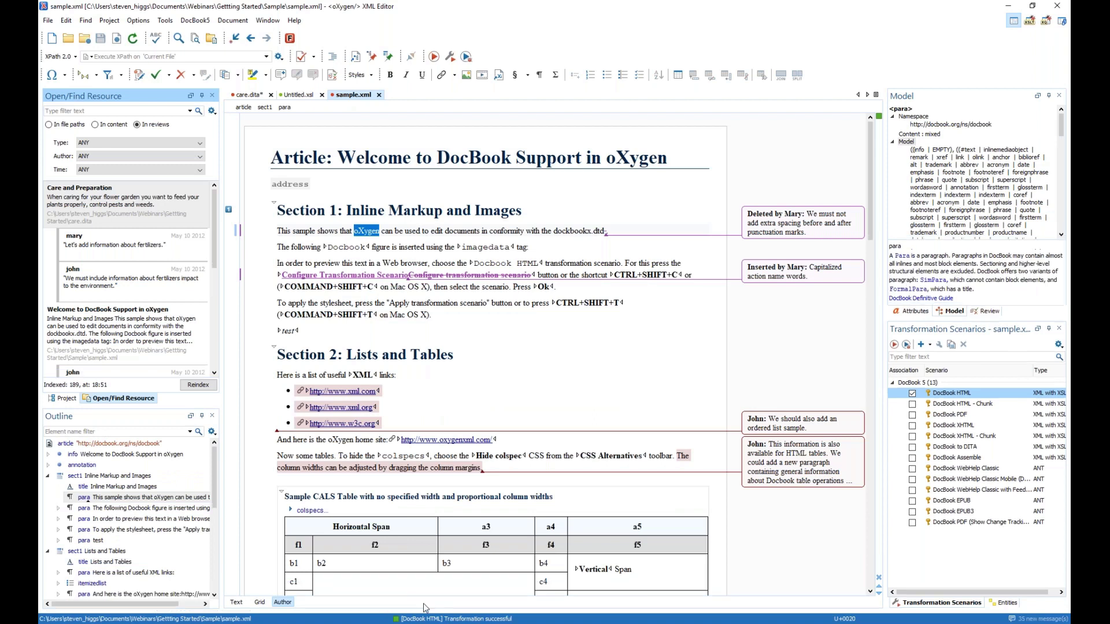
Find the next occurrence of oxygen in sample.xml with Find/Replace, and close the dialog.
{"action": "left_click", "coordinate": [85, 21]}
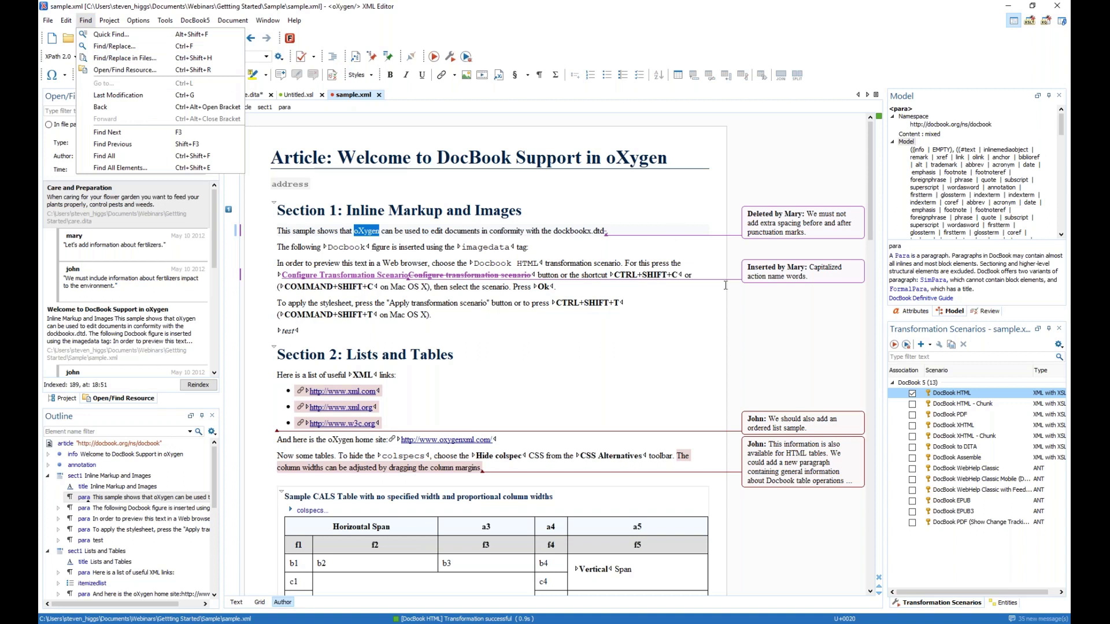
{"action": "key", "text": "Right"}
{"action": "key", "text": "Right"}
{"action": "left_click", "coordinate": [744, 338]}
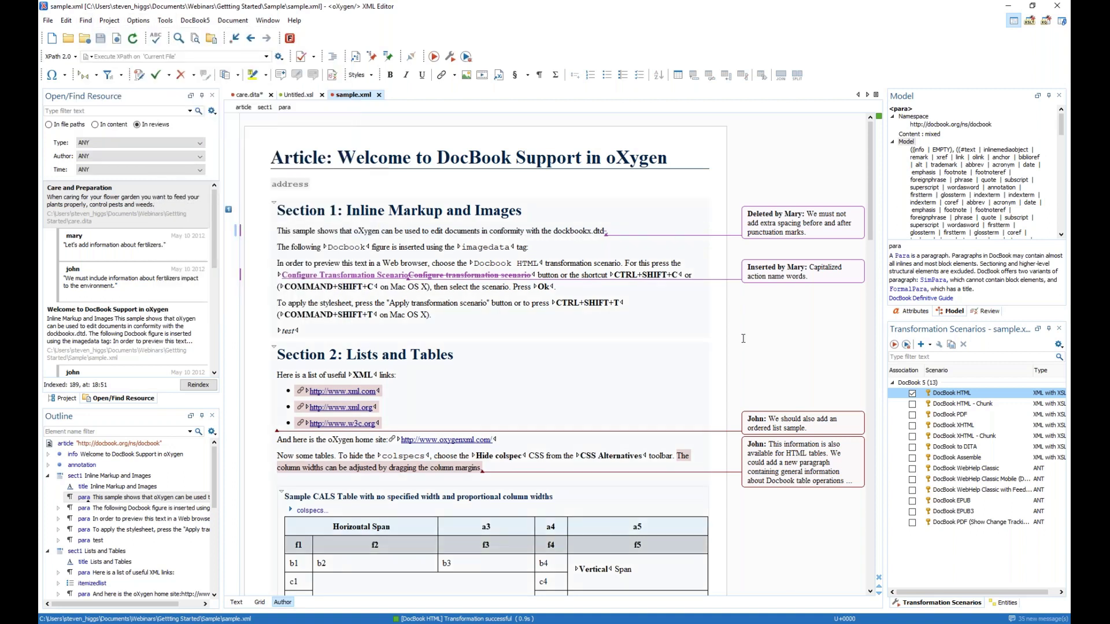
{"action": "key", "text": "ctrl+f"}
{"action": "left_click_drag", "start_coordinate": [877, 183], "coordinate": [812, 172]}
{"action": "left_click", "coordinate": [910, 185]}
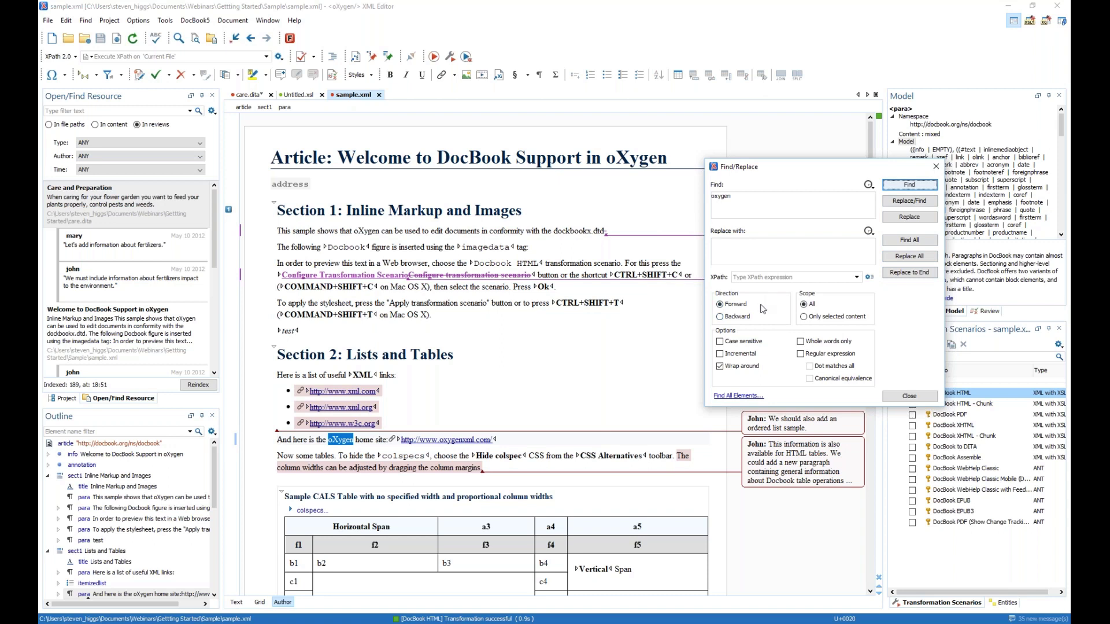
{"action": "left_click", "coordinate": [935, 167]}
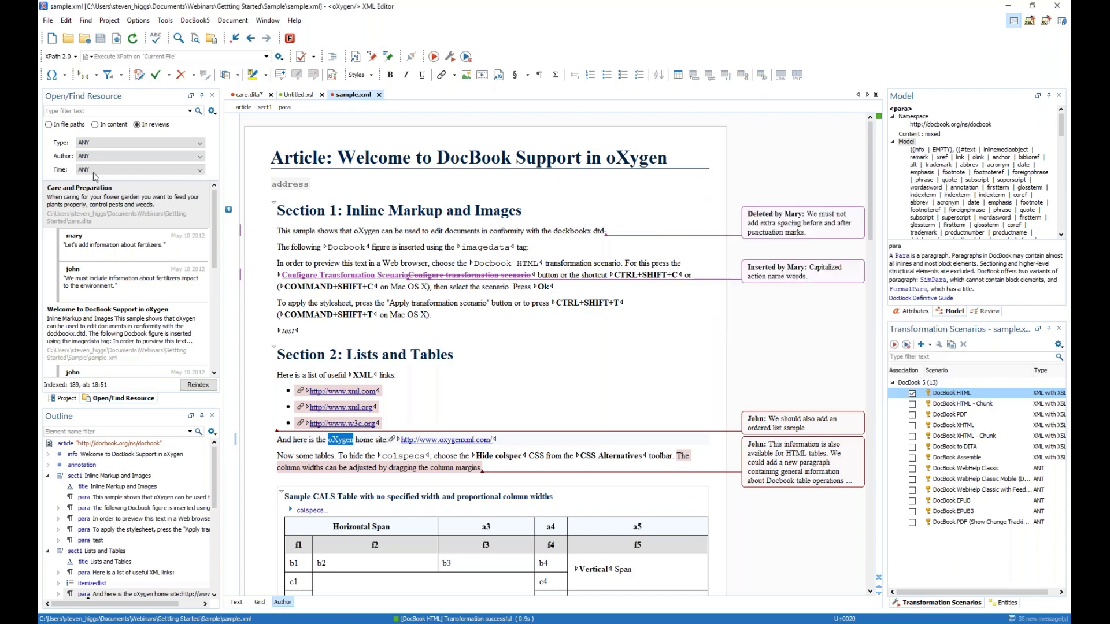
Select sample.xml, section1.xml, section2.xml and section3.xml in the project and open Find/Replace in Files for them.
{"action": "left_click", "coordinate": [66, 398]}
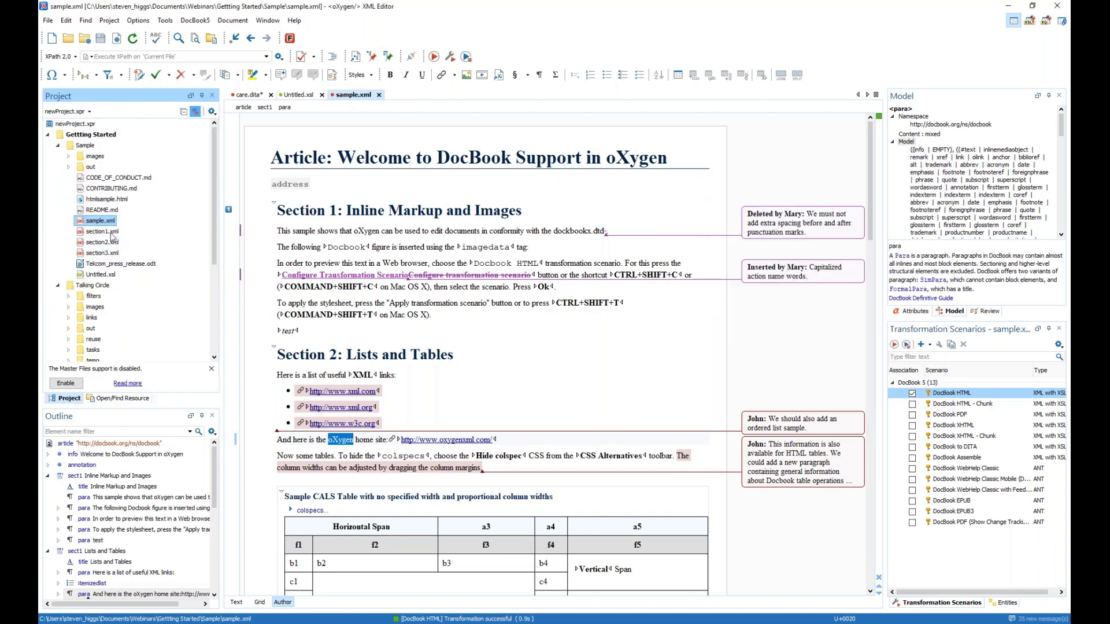
{"action": "left_click", "coordinate": [98, 244], "text": "shift"}
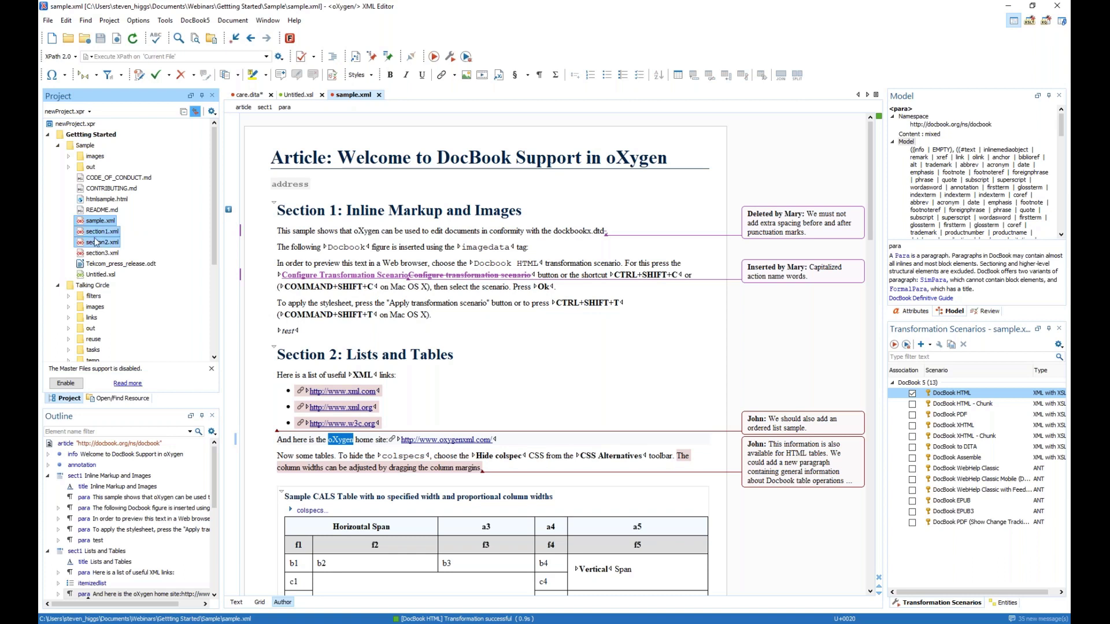
{"action": "left_click", "coordinate": [96, 254], "text": "shift"}
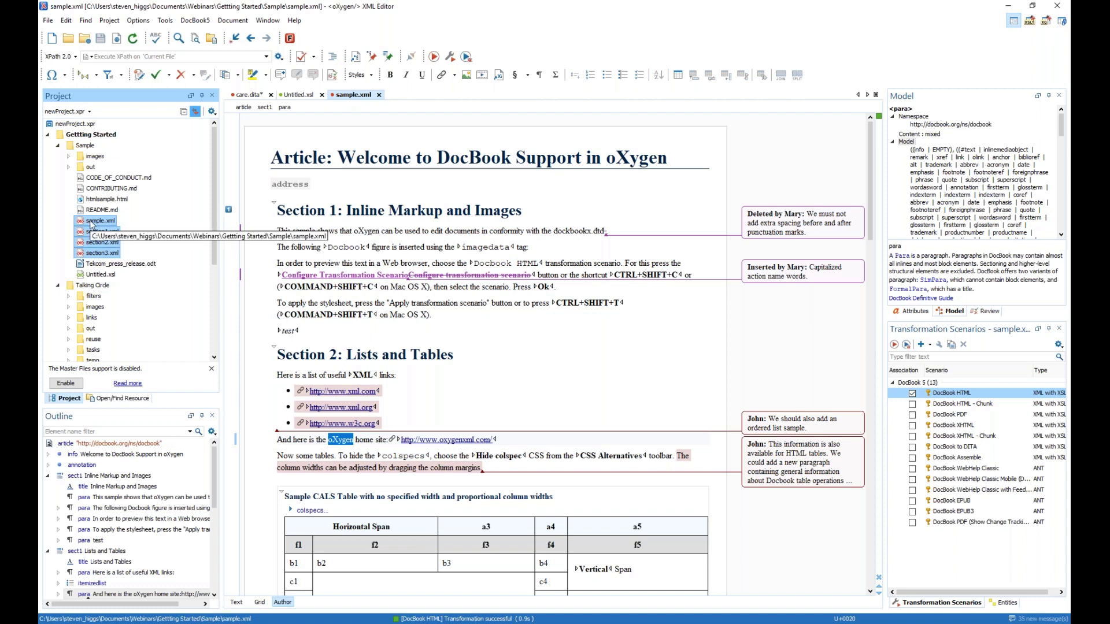
{"action": "left_click", "coordinate": [80, 147]}
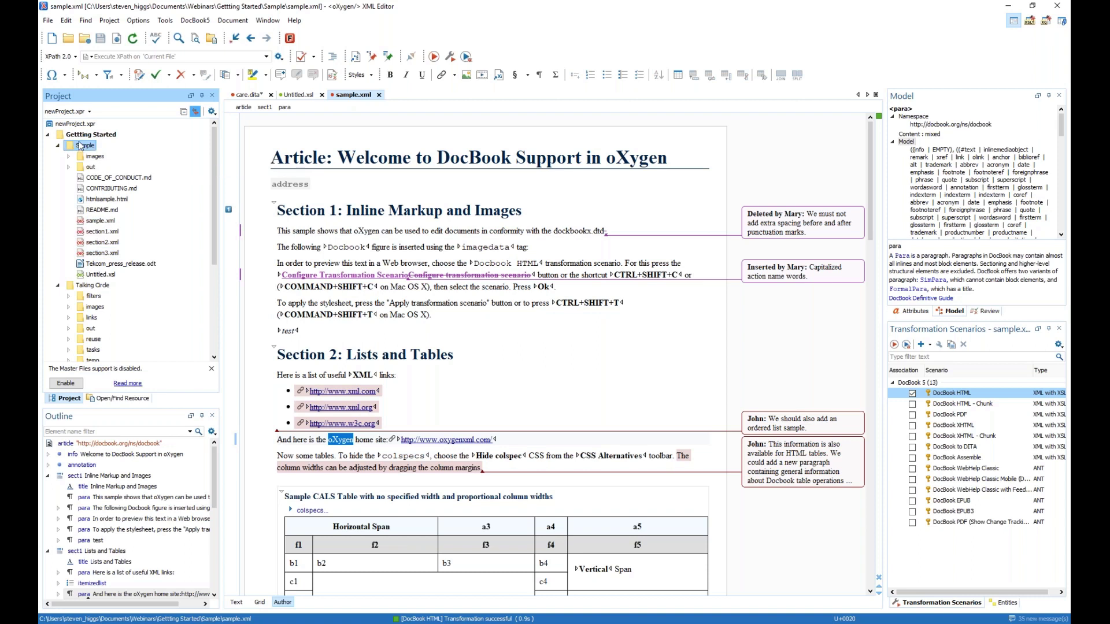
{"action": "left_click", "coordinate": [77, 125]}
{"action": "left_click", "coordinate": [102, 222]}
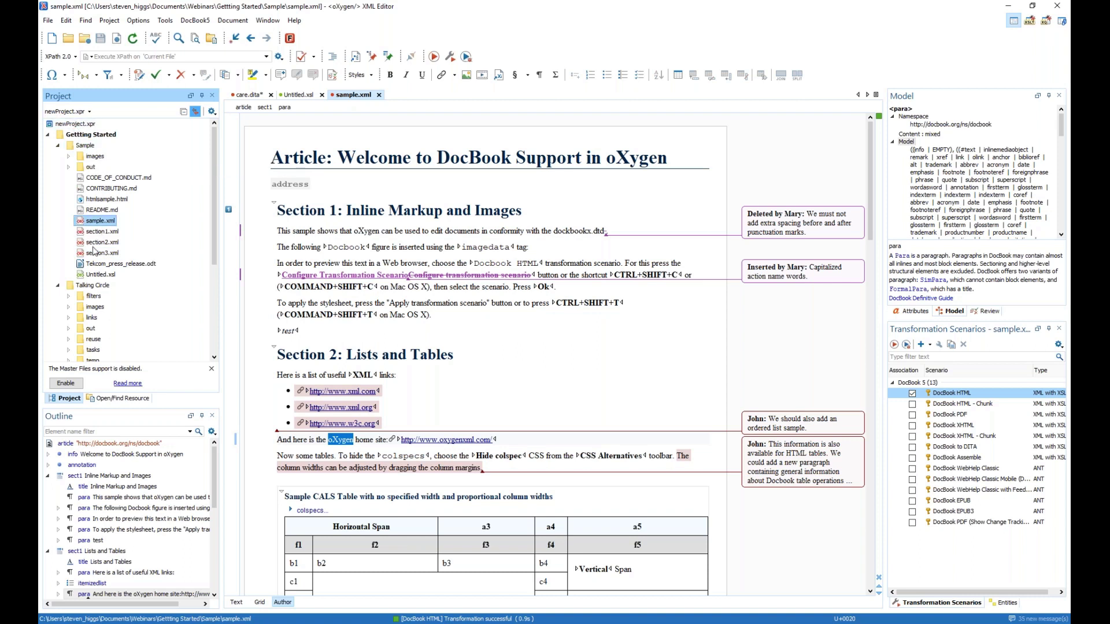
{"action": "left_click", "coordinate": [94, 251], "text": "shift"}
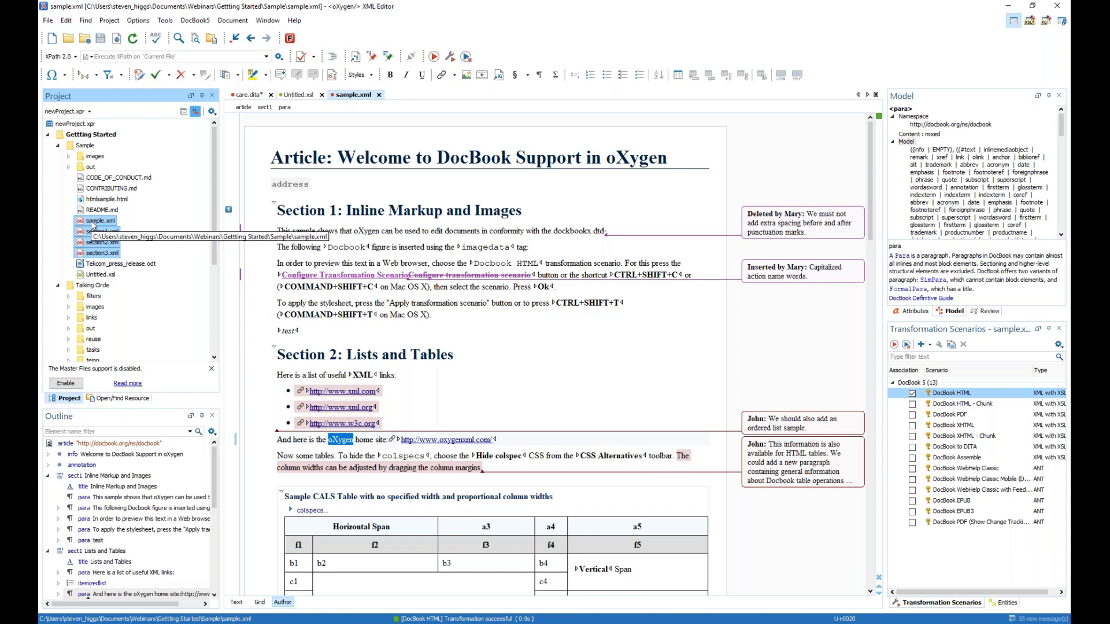
{"action": "right_click", "coordinate": [92, 224]}
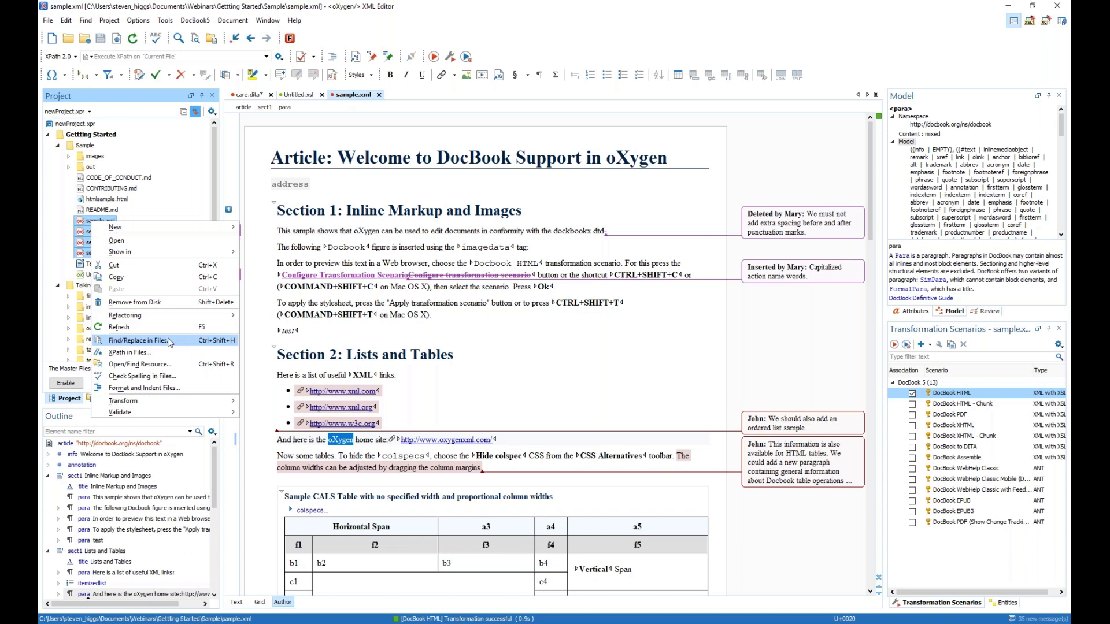
{"action": "left_click", "coordinate": [138, 340]}
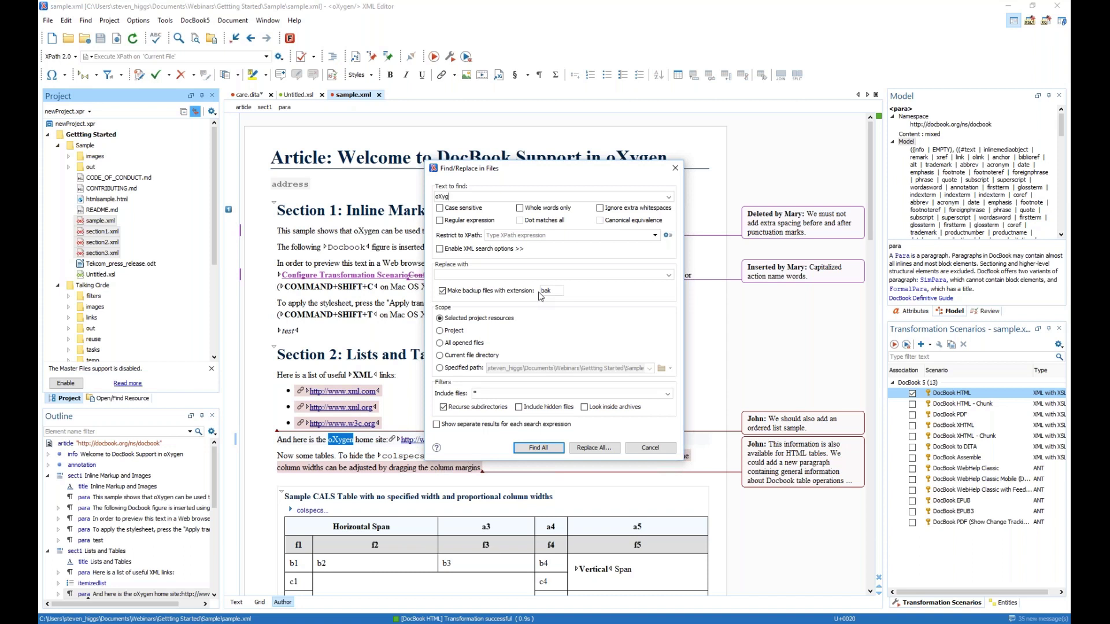
Find all case-sensitive matches of oXygen in the selected project resources, with Oxygen entered as the replacement text.
{"action": "left_click", "coordinate": [439, 210]}
{"action": "left_click", "coordinate": [441, 250]}
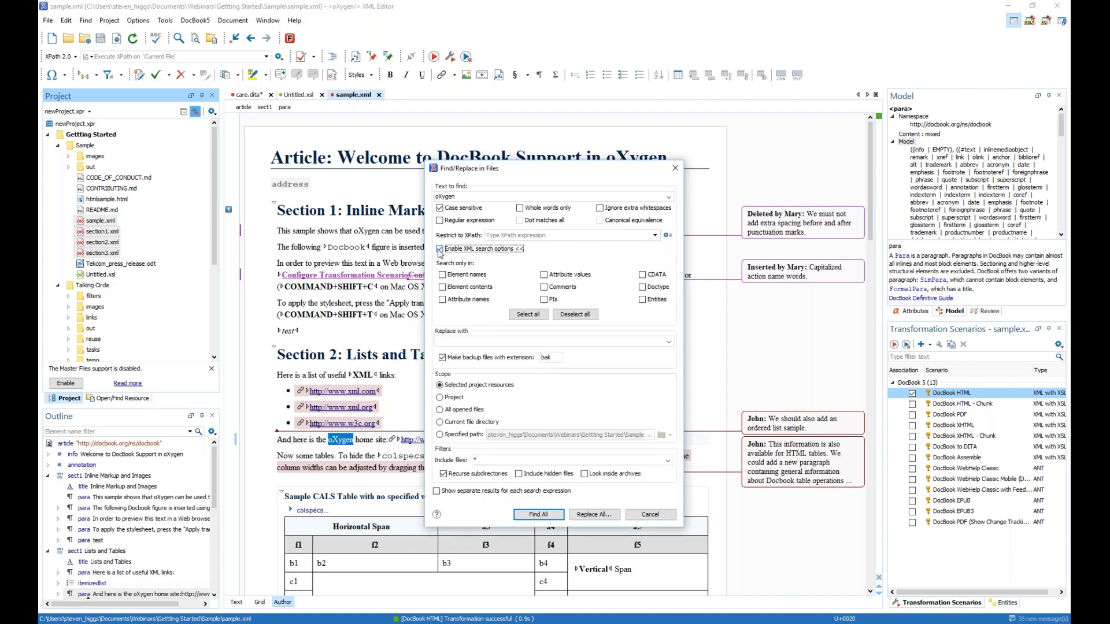
{"action": "left_click", "coordinate": [440, 250]}
{"action": "left_click", "coordinate": [514, 234]}
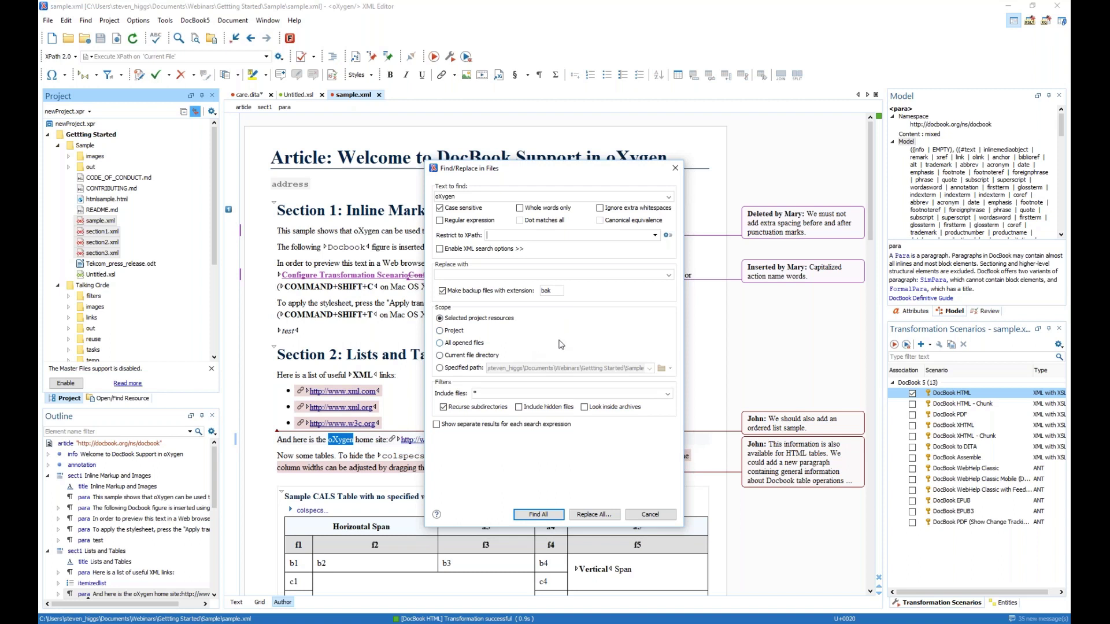
{"action": "left_click", "coordinate": [483, 275]}
{"action": "left_click", "coordinate": [542, 514]}
{"action": "left_click", "coordinate": [530, 330]}
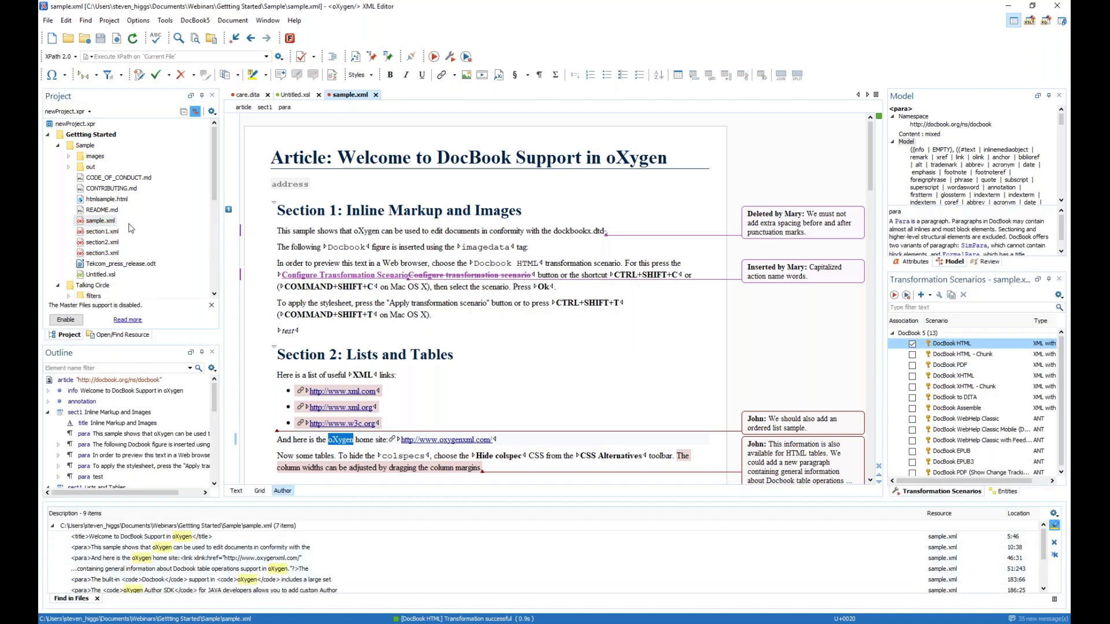
Reselect sample.xml through section3.xml in the project and reopen Find/Replace in Files for them.
{"action": "left_click", "coordinate": [105, 220]}
{"action": "left_click", "coordinate": [104, 253]}
{"action": "right_click", "coordinate": [104, 254]}
{"action": "left_click", "coordinate": [101, 221], "text": "shift"}
{"action": "right_click", "coordinate": [101, 222]}
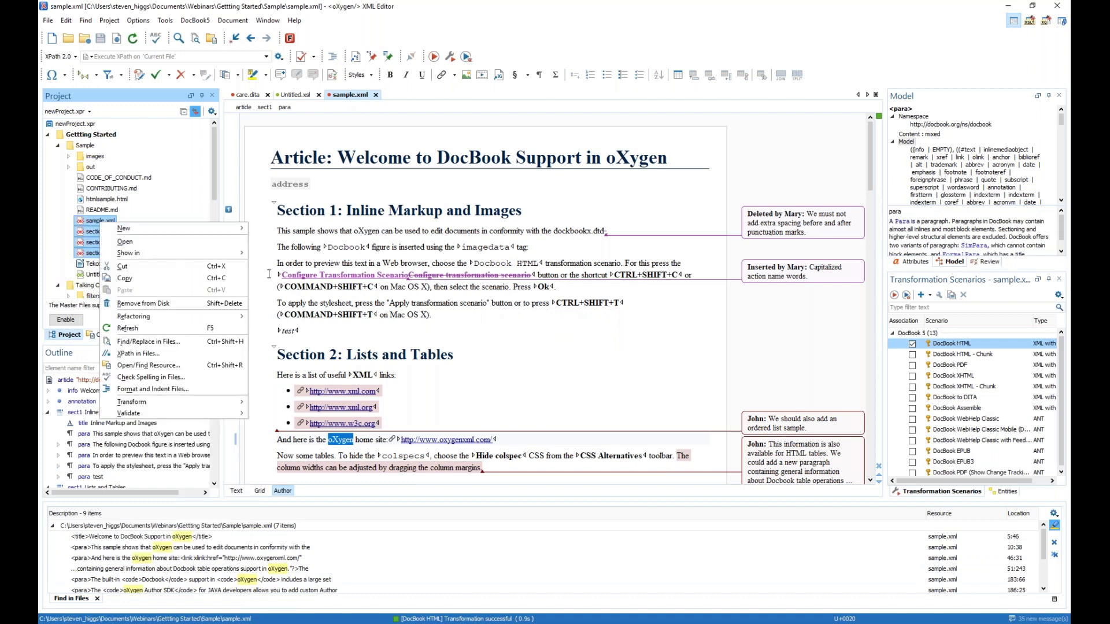
{"action": "left_click", "coordinate": [173, 342]}
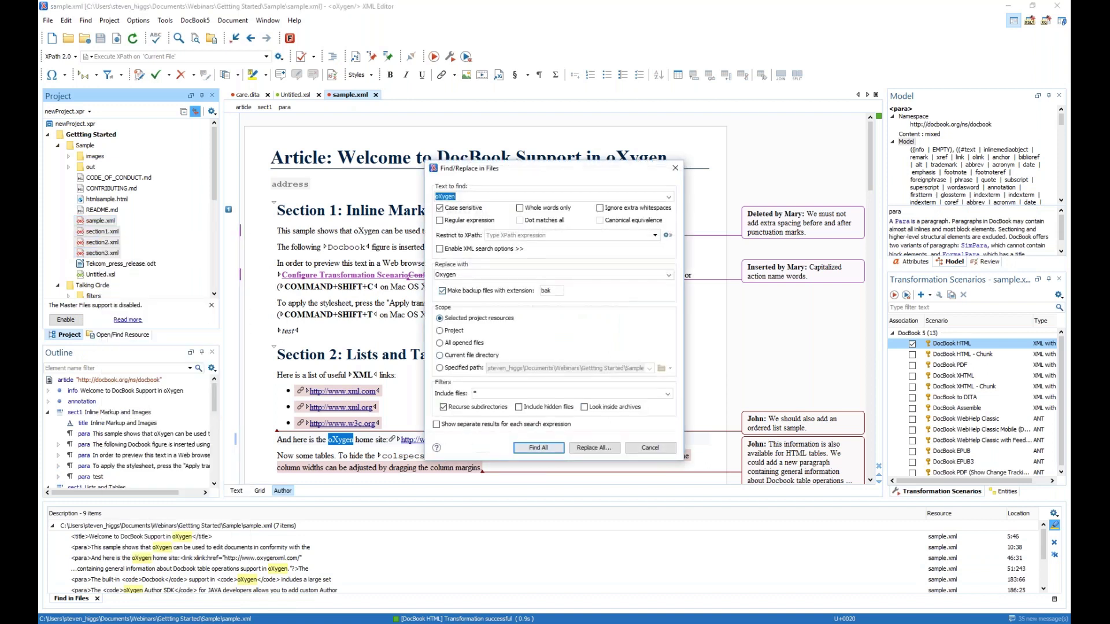
Replace all oXygen matches with Oxygen in the selected files, previewing each file's changes before applying them with .bak backups.
{"action": "left_click", "coordinate": [589, 449]}
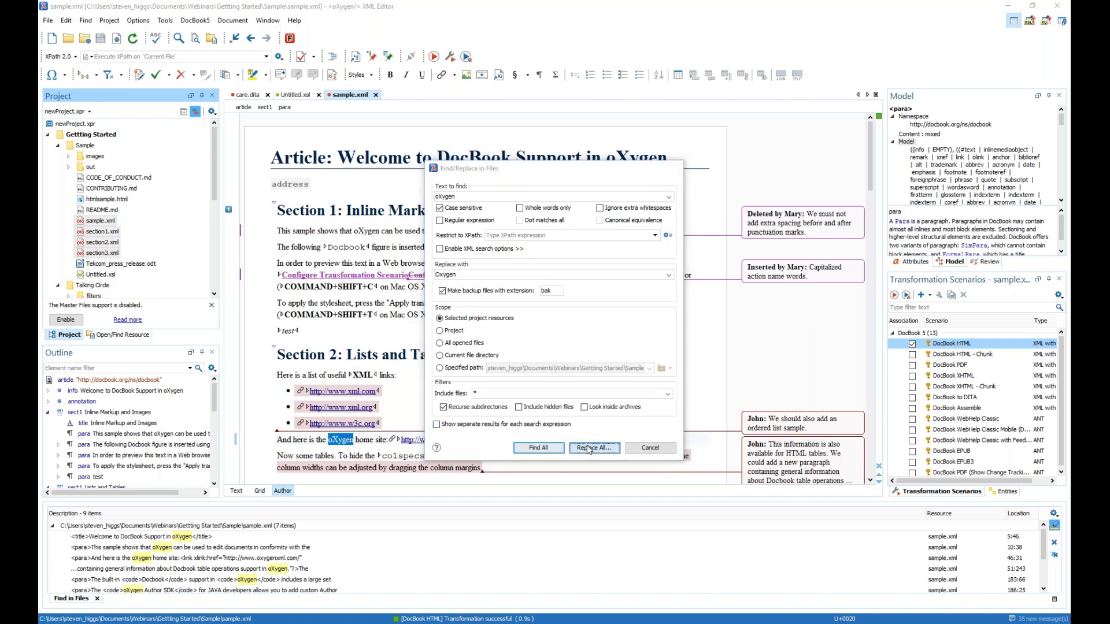
{"action": "left_click", "coordinate": [509, 329]}
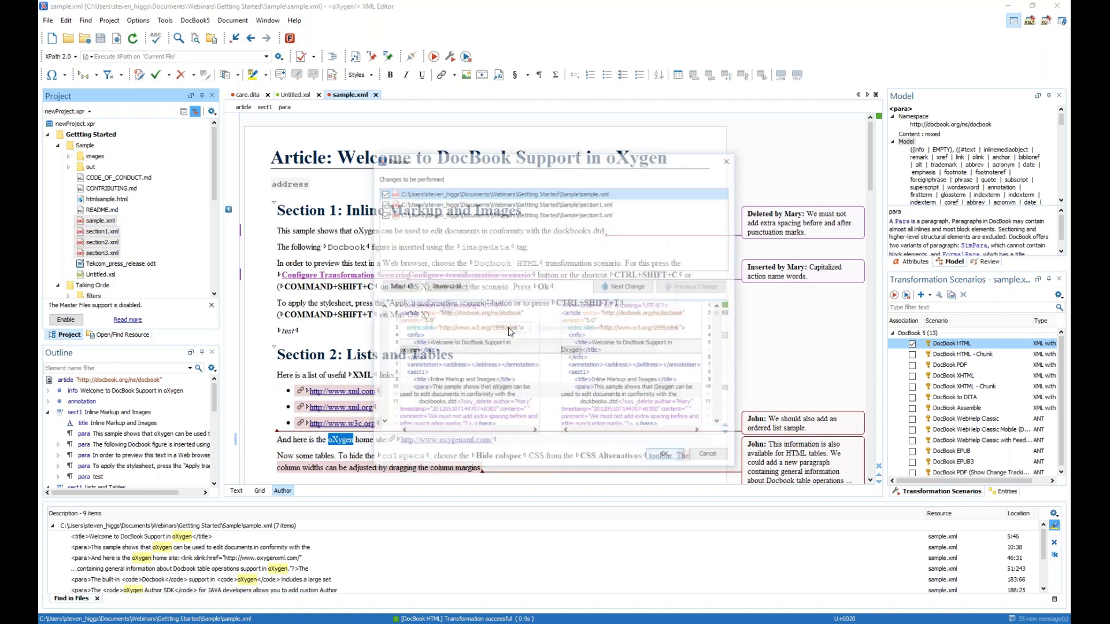
{"action": "scroll", "coordinate": [506, 388], "scroll_direction": "down", "scroll_amount": 5}
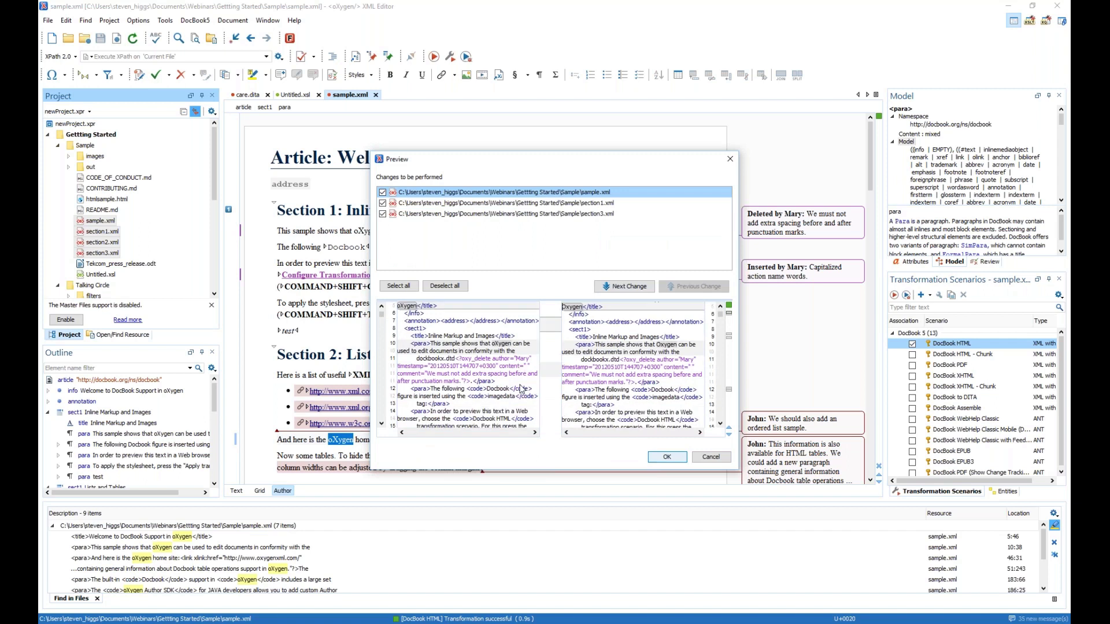
{"action": "scroll", "coordinate": [506, 387], "scroll_direction": "up", "scroll_amount": 5}
{"action": "left_click", "coordinate": [501, 203]}
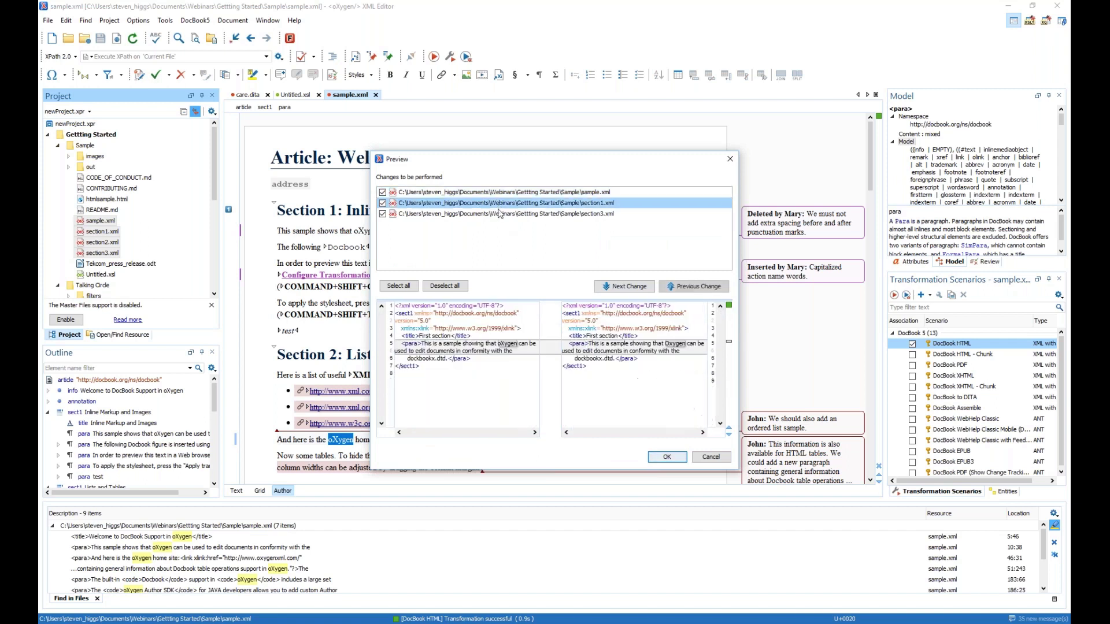
{"action": "left_click", "coordinate": [510, 215]}
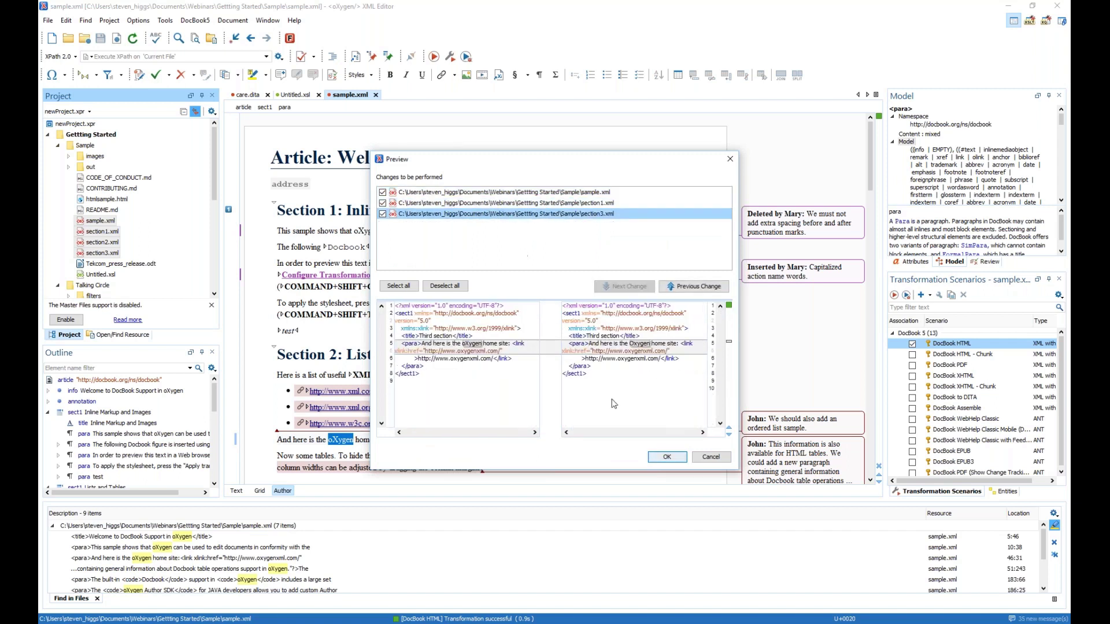
{"action": "left_click", "coordinate": [665, 459]}
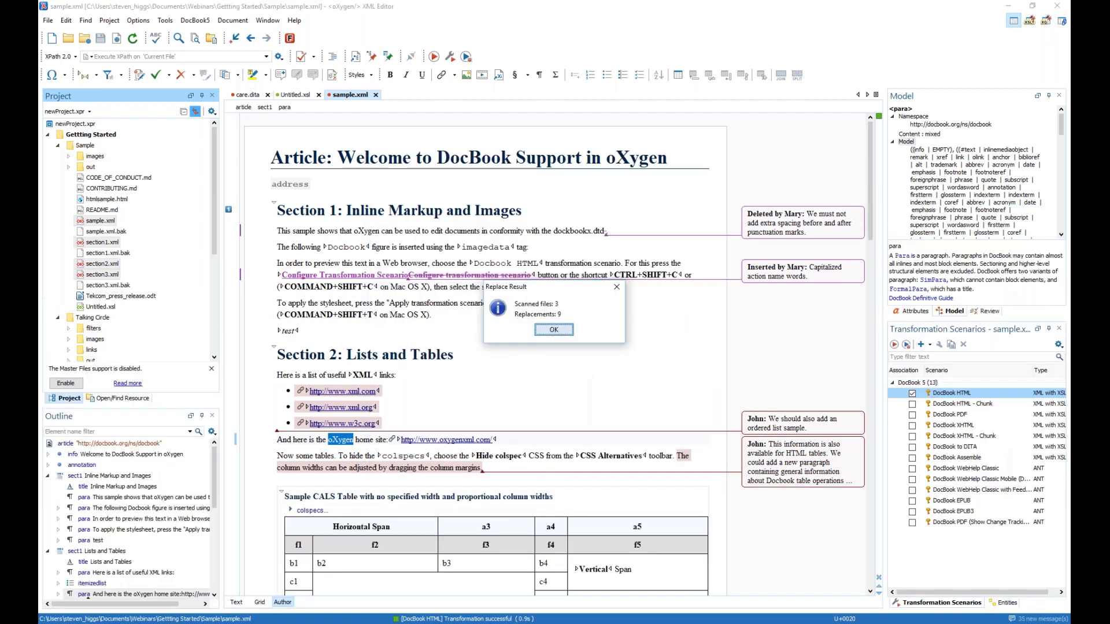
{"action": "left_click", "coordinate": [554, 330]}
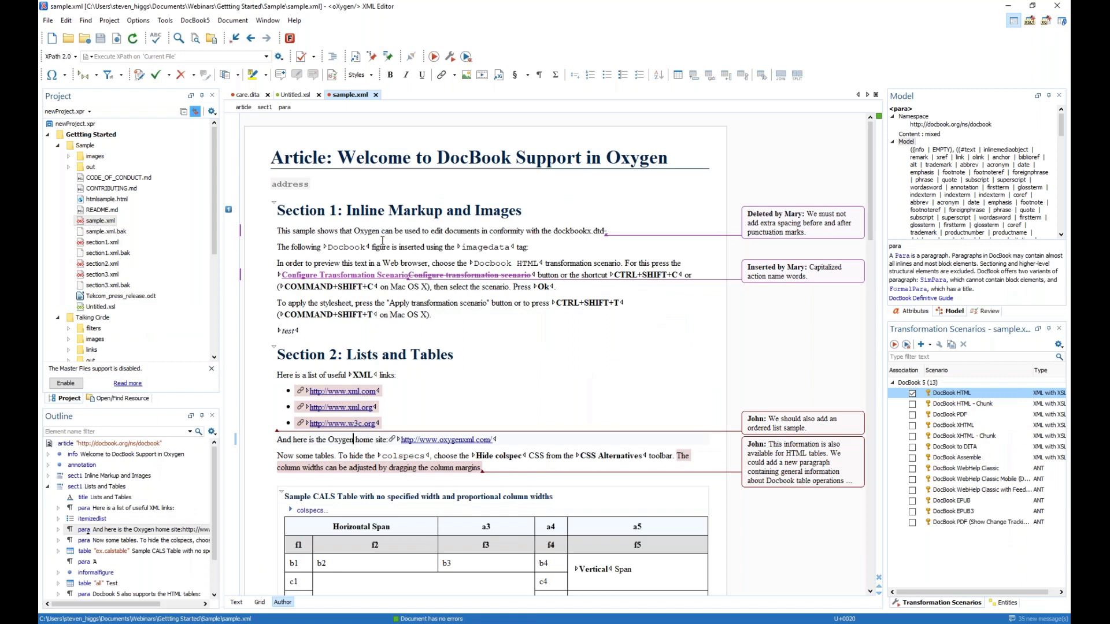
Locate the backup files sample.xml.bak, section1.xml.bak and section3.xml.bak in the project's Sample folder.
{"action": "left_click", "coordinate": [111, 232]}
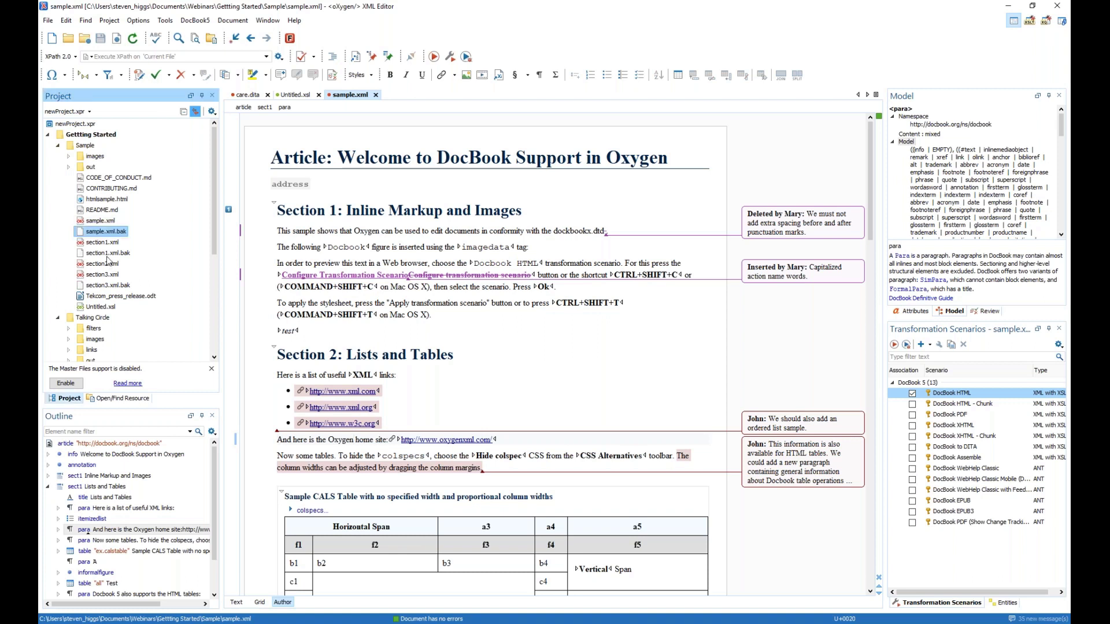
{"action": "left_click", "coordinate": [109, 253], "text": "ctrl"}
{"action": "left_click", "coordinate": [103, 276], "text": "ctrl"}
{"action": "left_click", "coordinate": [104, 286]}
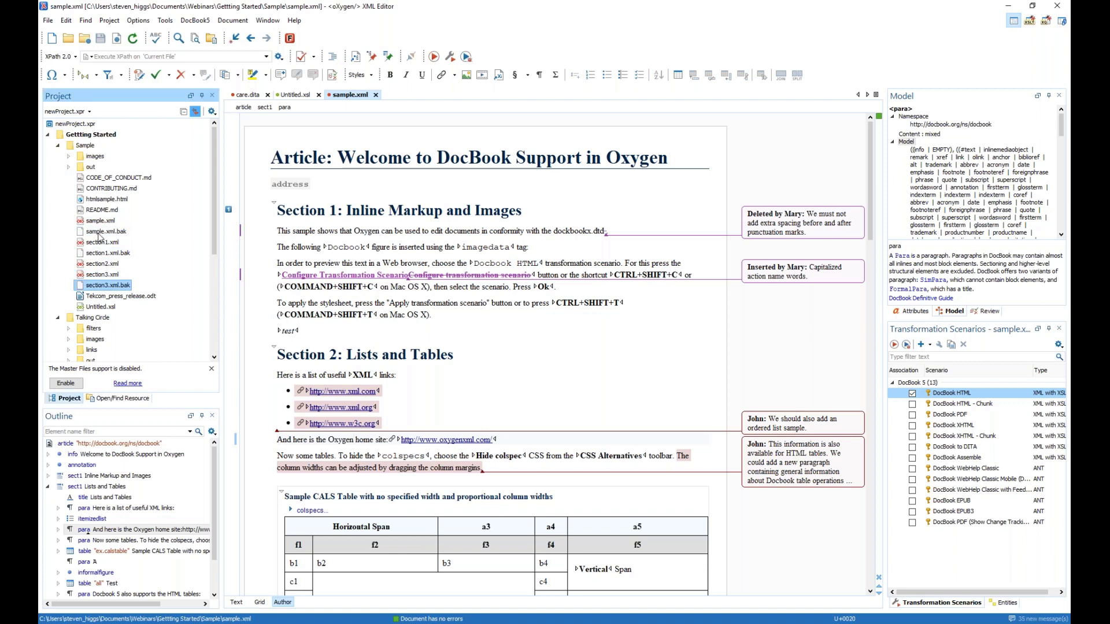
Remove the backup files sample.xml.bak, section1.xml.bak and section3.xml.bak from disk in the project's Sample folder.
{"action": "left_click", "coordinate": [101, 233]}
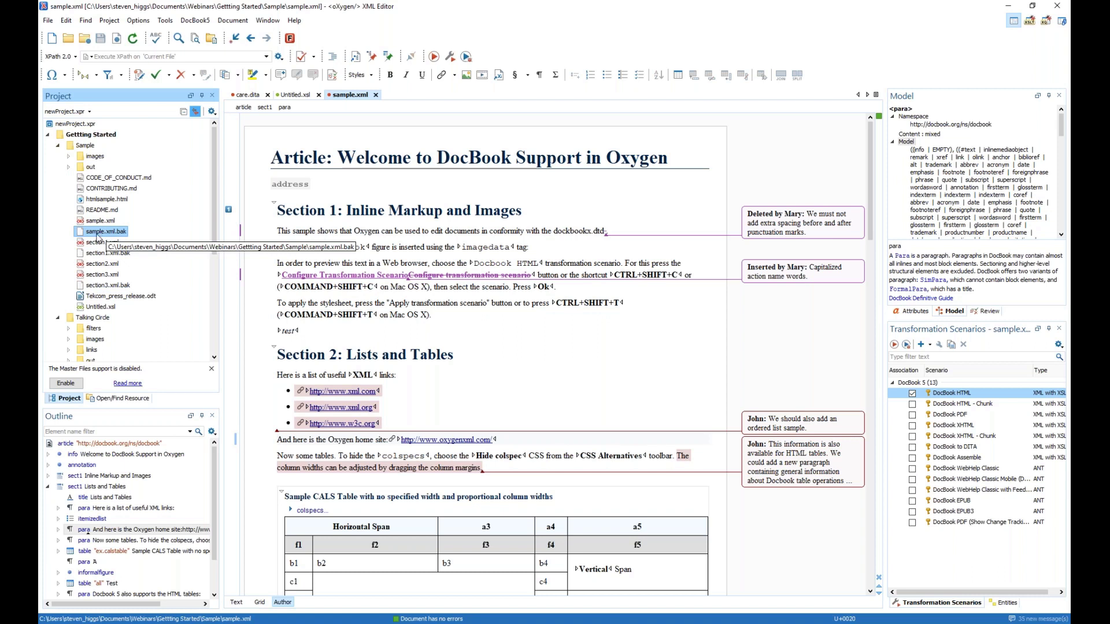
{"action": "key", "text": "F2"}
{"action": "left_click", "coordinate": [104, 253]}
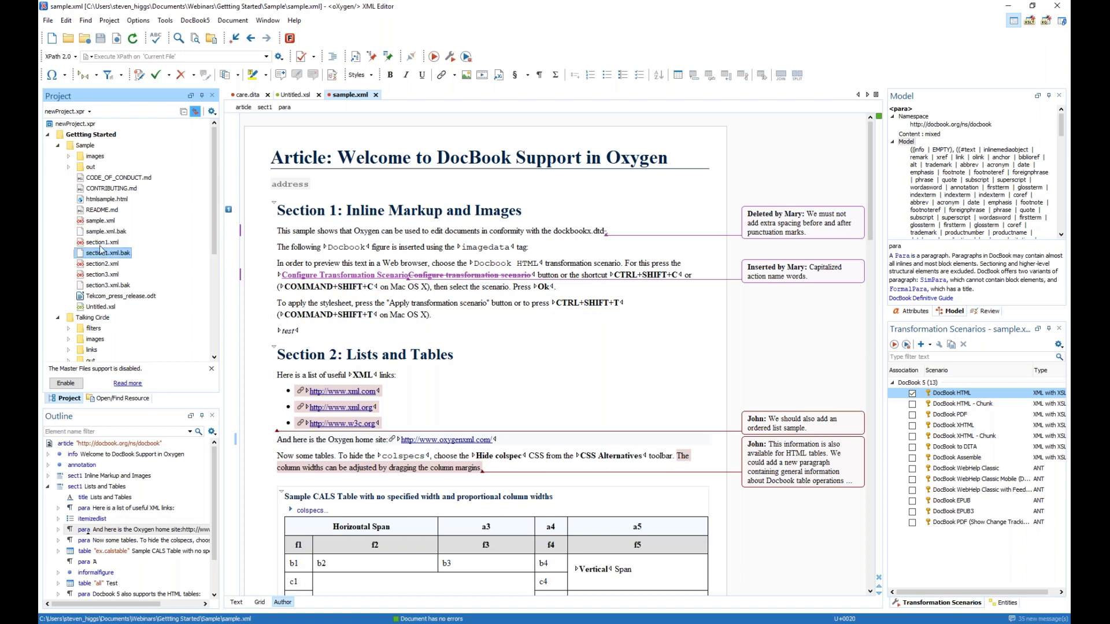
{"action": "left_click", "coordinate": [96, 232], "text": "ctrl"}
{"action": "left_click", "coordinate": [97, 289], "text": "ctrl"}
{"action": "right_click", "coordinate": [97, 290]}
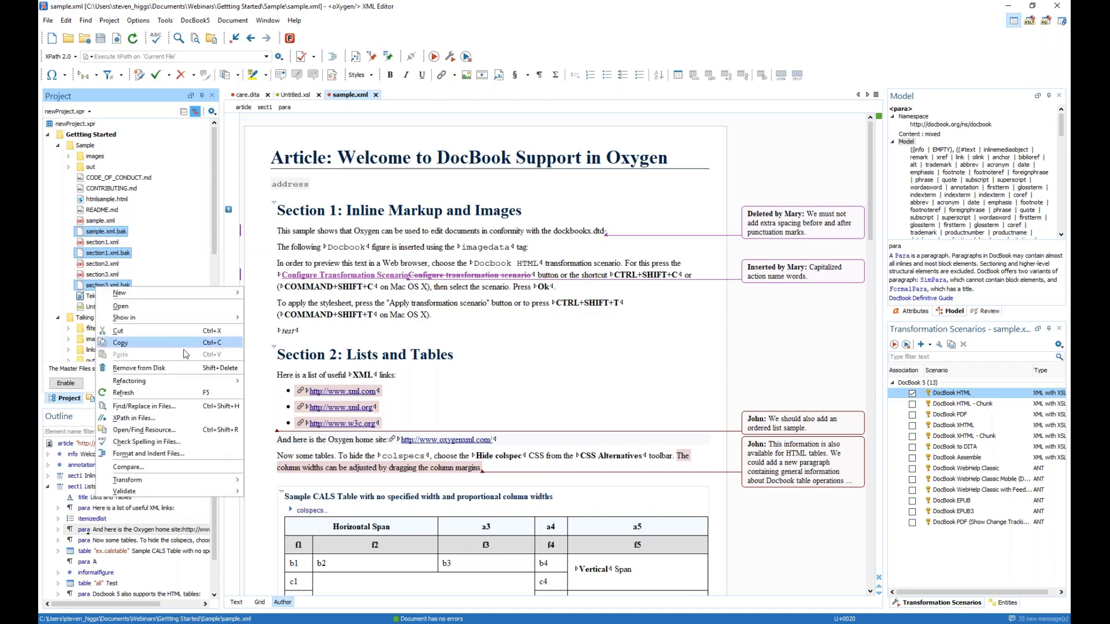
{"action": "left_click", "coordinate": [154, 368]}
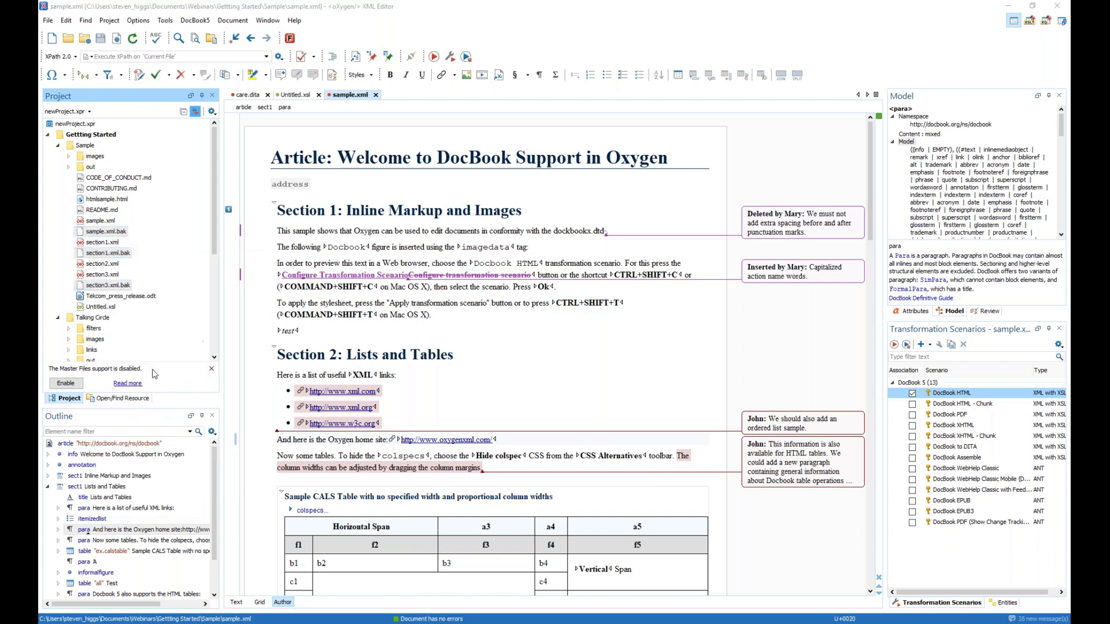
Run Check Spelling in Files with the scope set to all opened files, then dismiss the spelling results.
{"action": "left_click", "coordinate": [92, 220]}
{"action": "left_click", "coordinate": [106, 254], "text": "shift"}
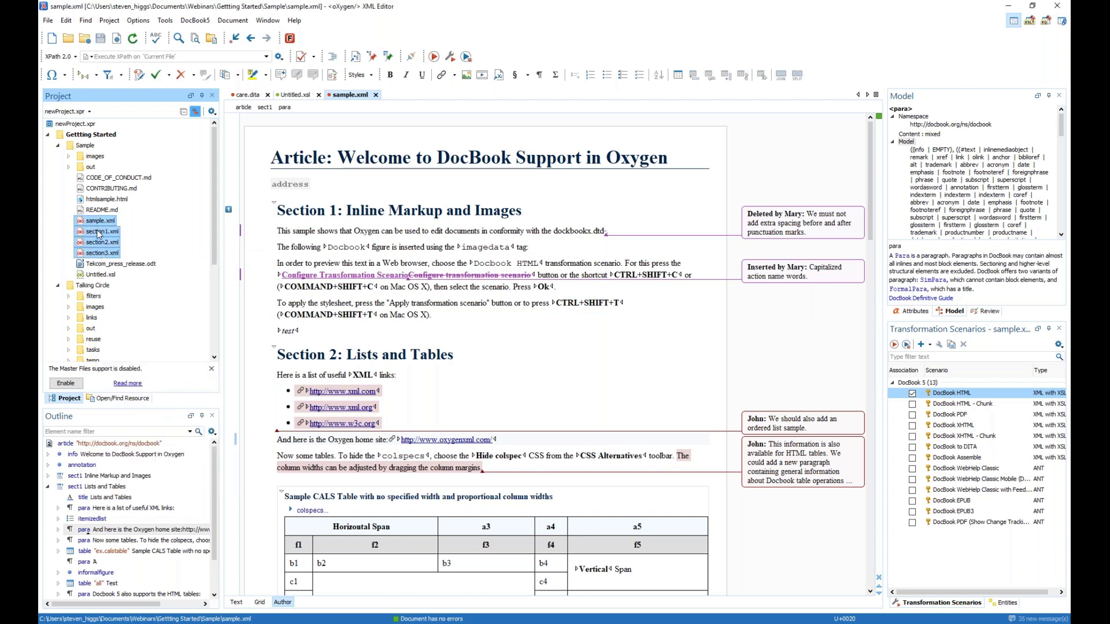
{"action": "right_click", "coordinate": [98, 234]}
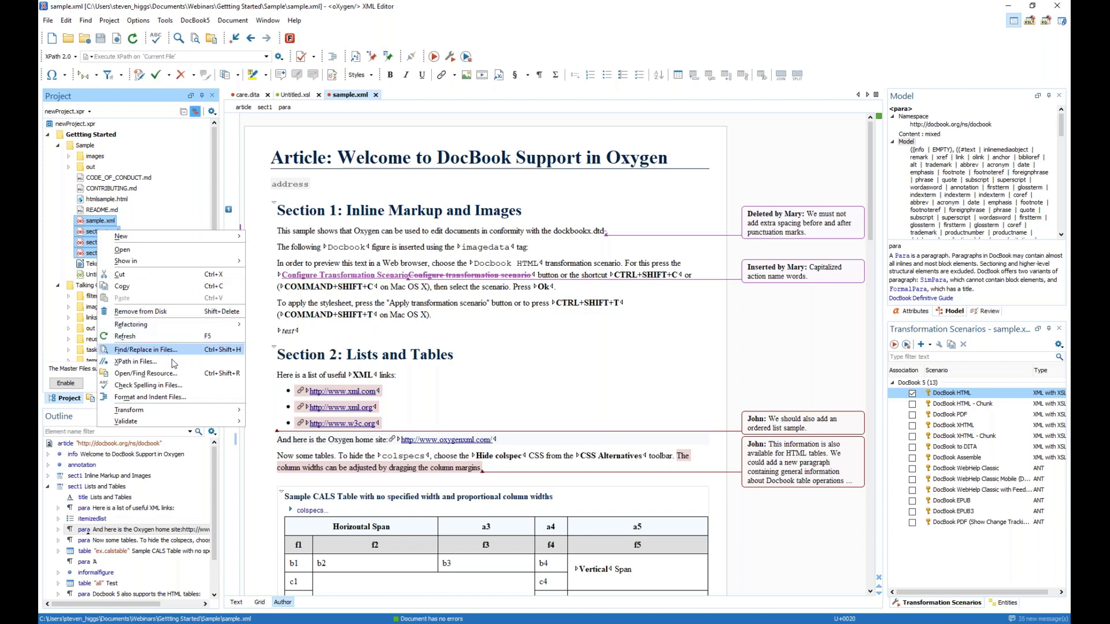
{"action": "left_click", "coordinate": [148, 385]}
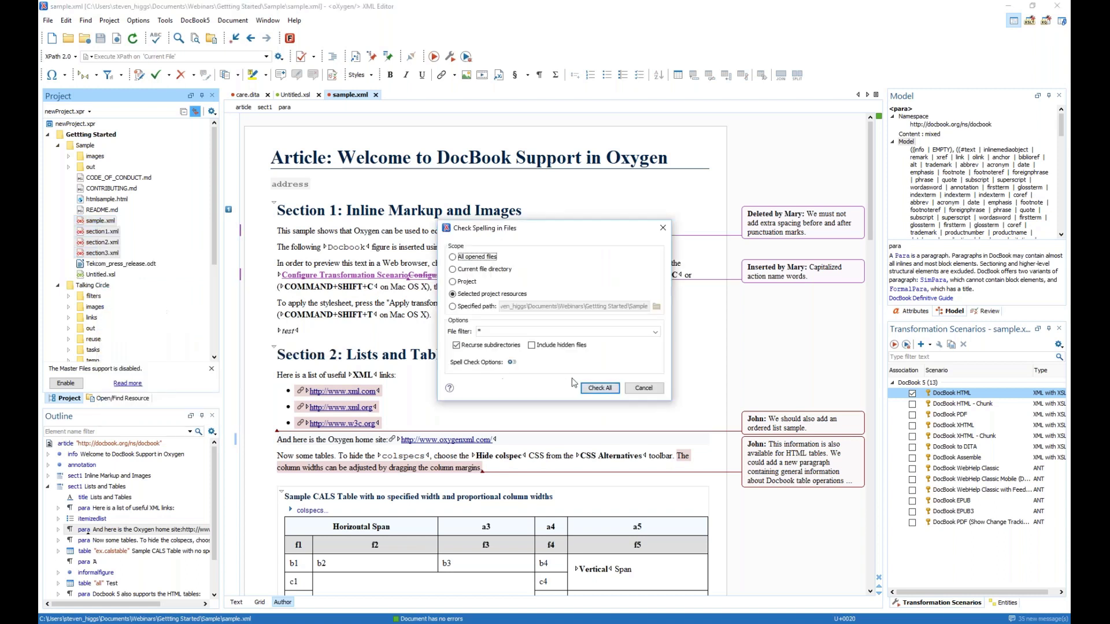
{"action": "left_click", "coordinate": [457, 258]}
{"action": "left_click", "coordinate": [597, 388]}
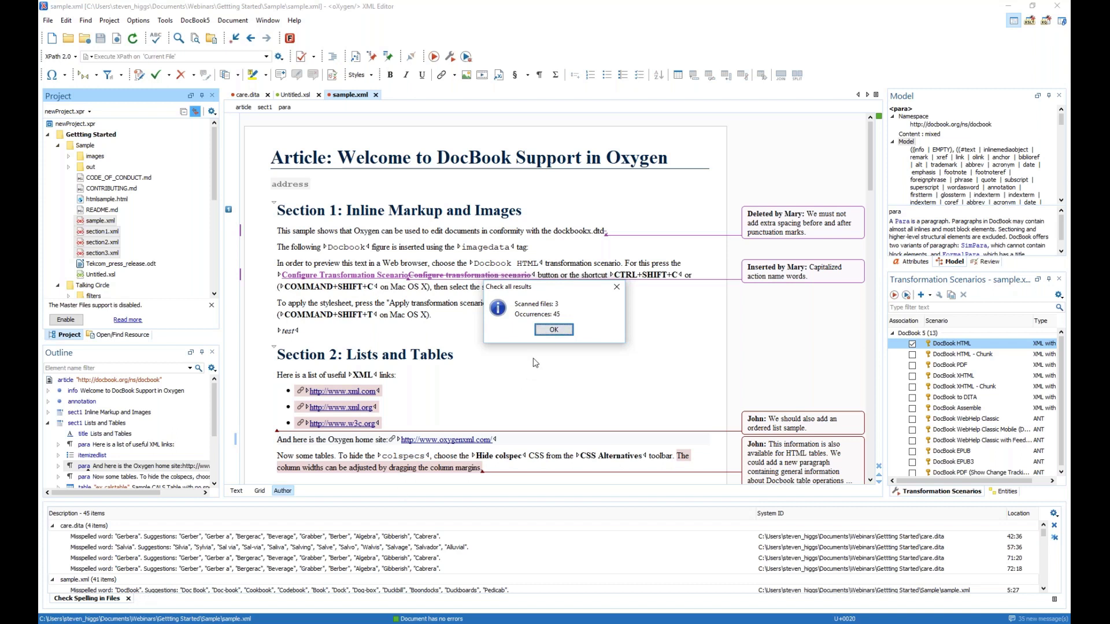
{"action": "left_click", "coordinate": [553, 330]}
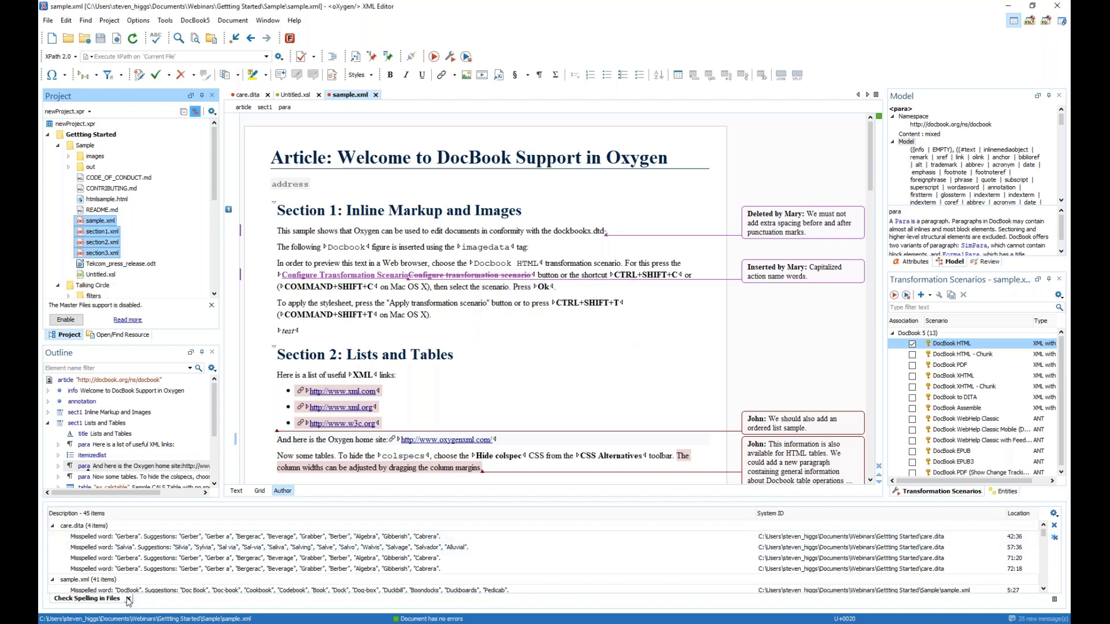
{"action": "left_click", "coordinate": [128, 600]}
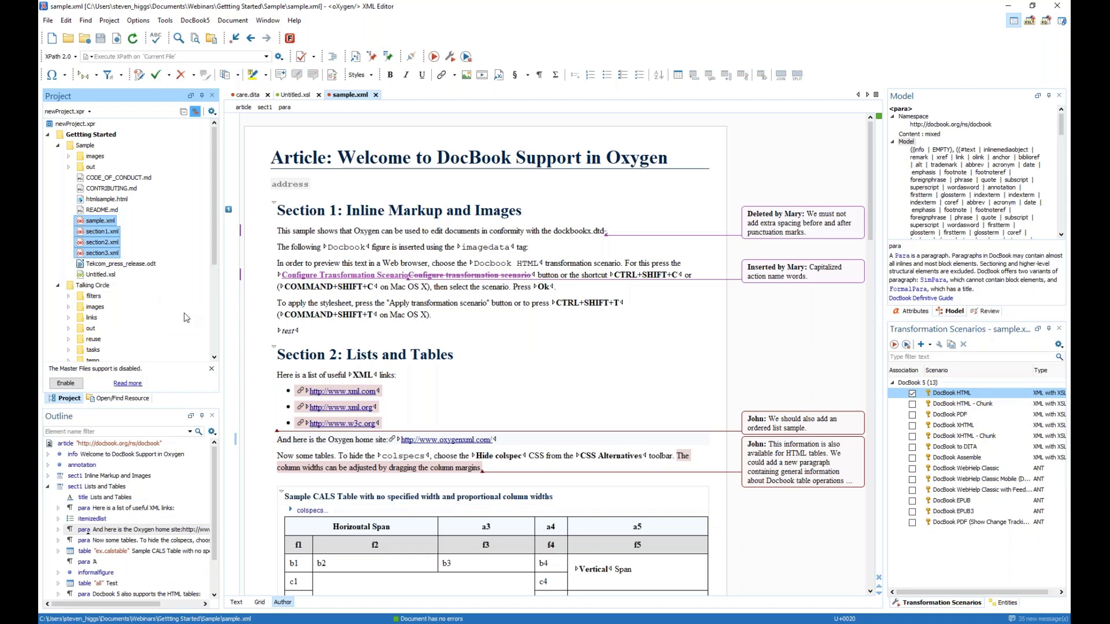
Open talking-circle.ditamap from the Talking Circle folder in the DITA Maps Manager and expand its Installation and Application UI topics.
{"action": "left_click", "coordinate": [57, 146]}
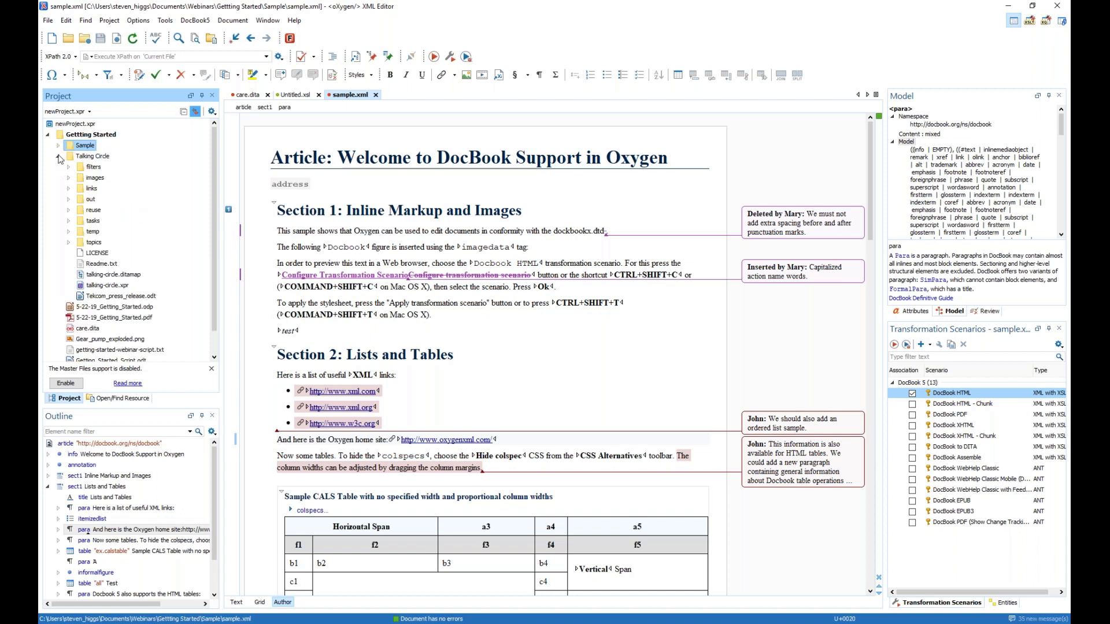
{"action": "double_click", "coordinate": [105, 276]}
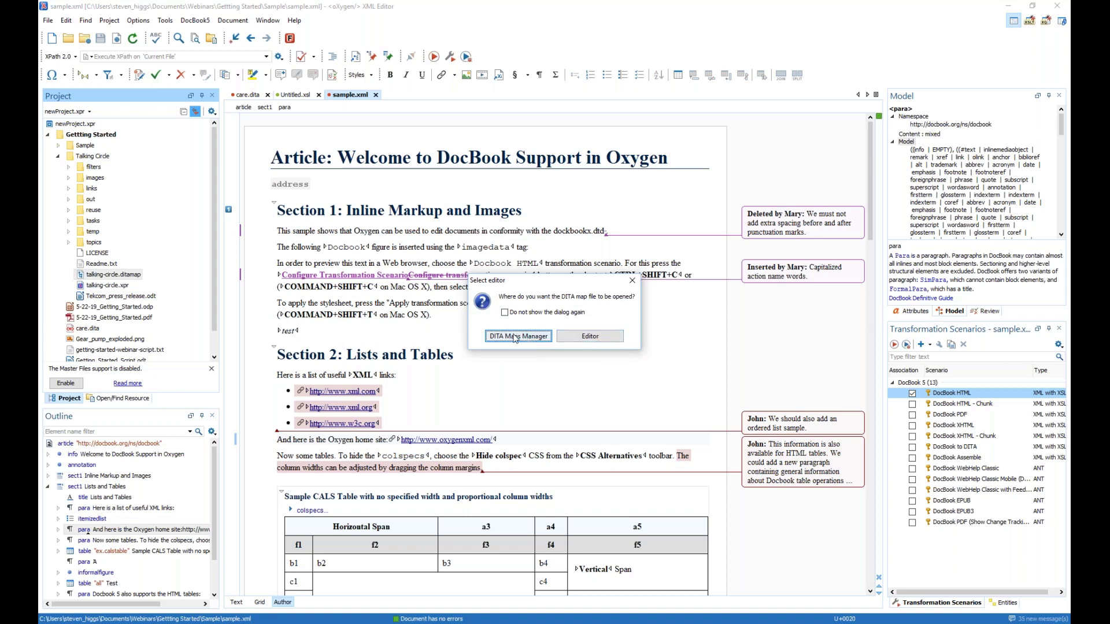
{"action": "left_click", "coordinate": [519, 336]}
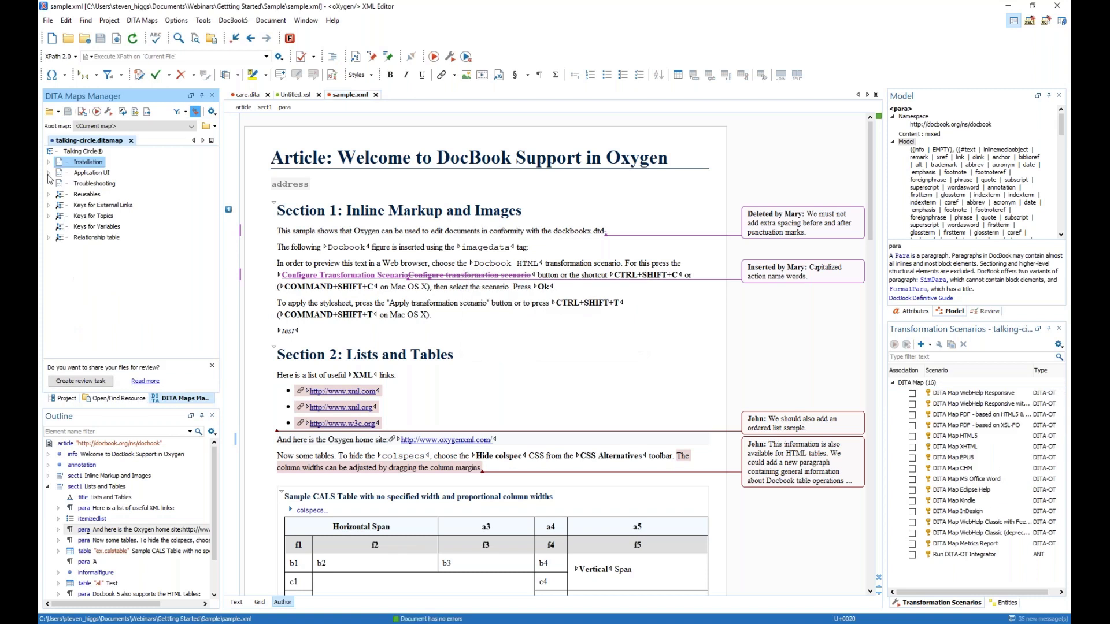
{"action": "left_click", "coordinate": [48, 163]}
{"action": "left_click", "coordinate": [50, 196]}
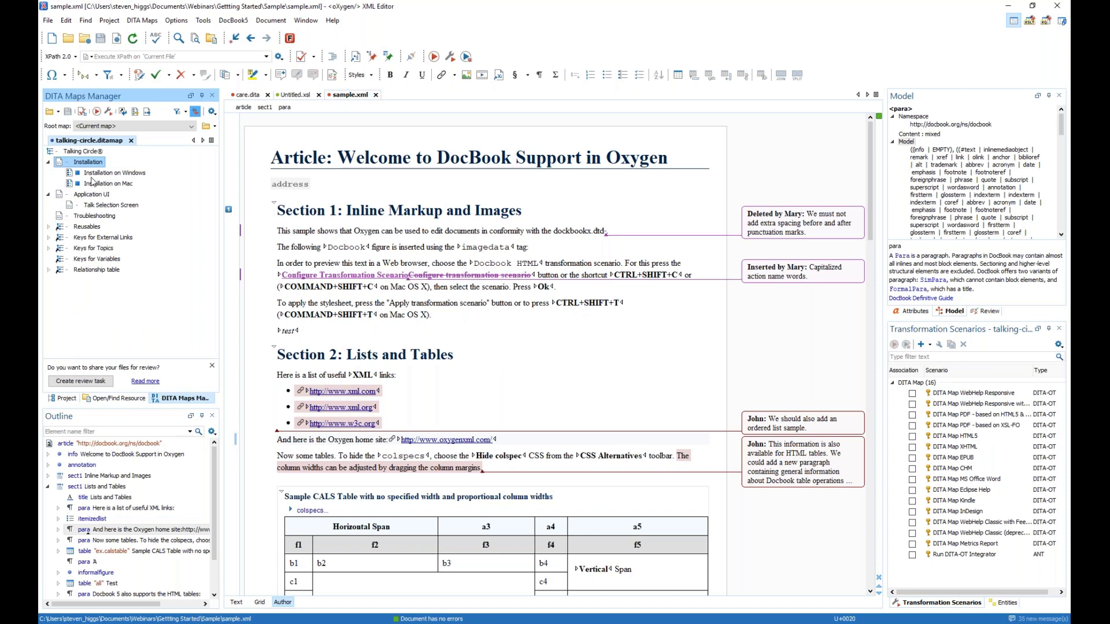
Open the Talking Circle map's source in the editor and look at the options for opening other DITA maps.
{"action": "right_click", "coordinate": [80, 153]}
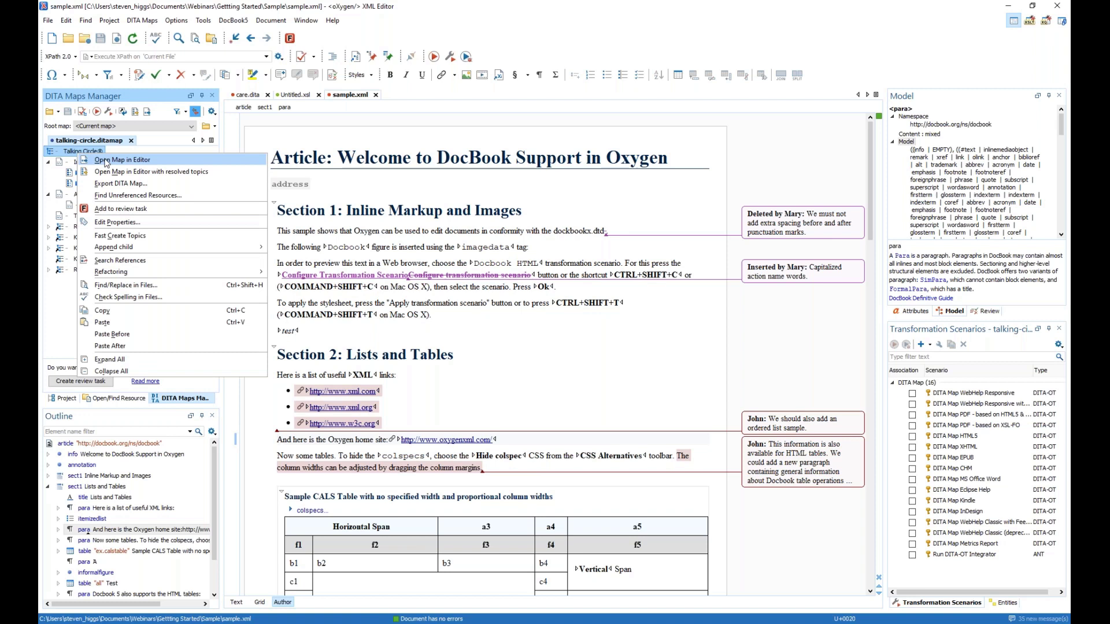
{"action": "left_click", "coordinate": [105, 162]}
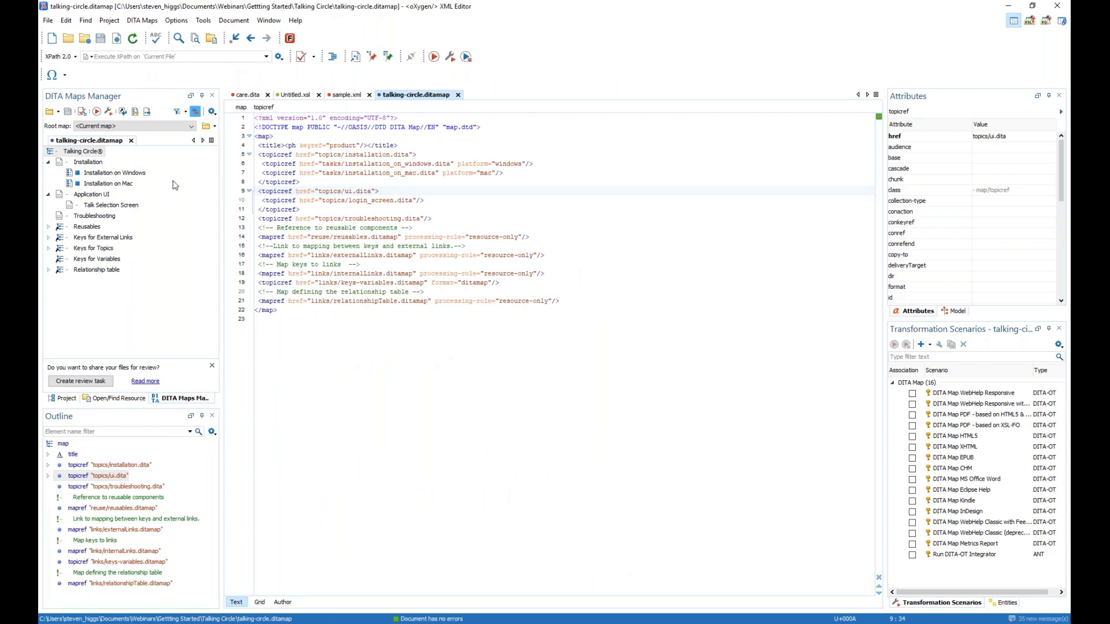
{"action": "left_click", "coordinate": [58, 112]}
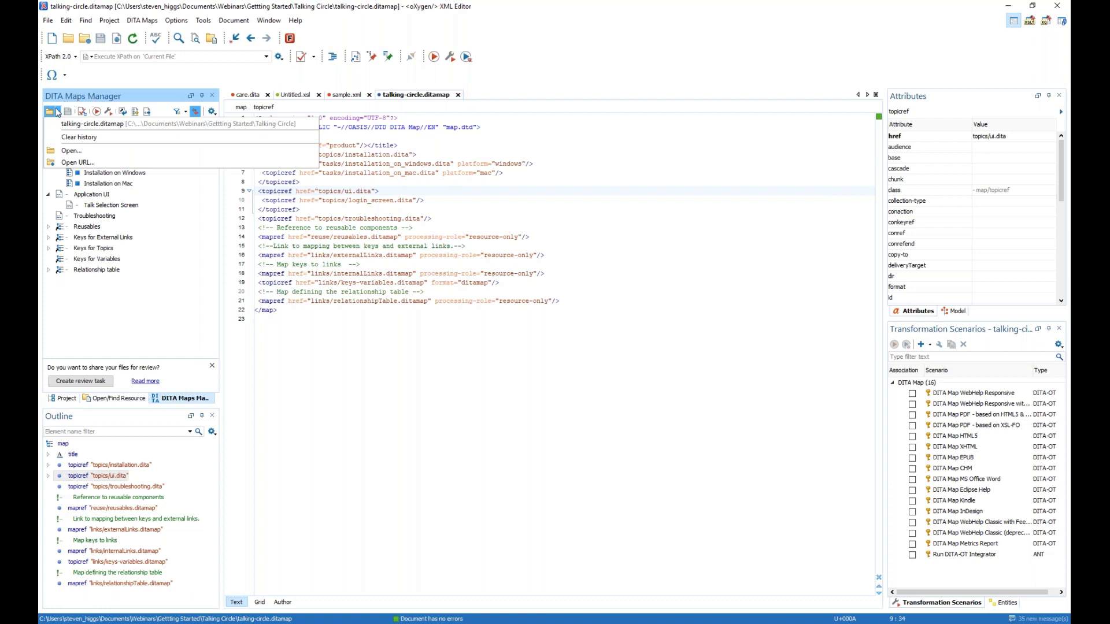
{"action": "left_click", "coordinate": [122, 189]}
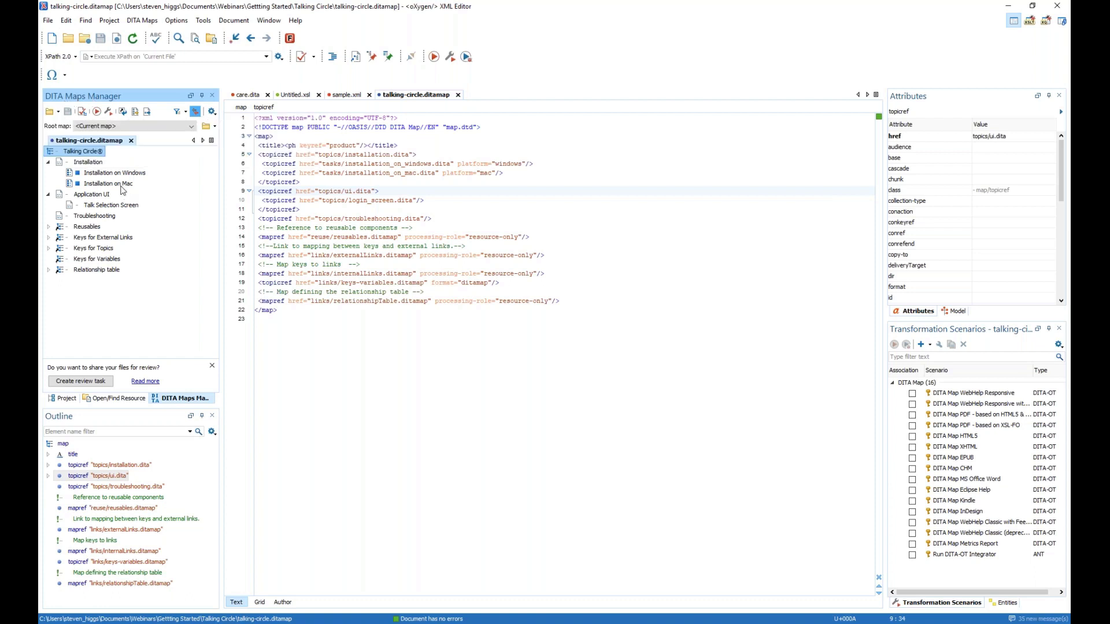
Create a new DITA map from the Bookmap framework template and open it in the DITA Maps Manager.
{"action": "left_click", "coordinate": [51, 39]}
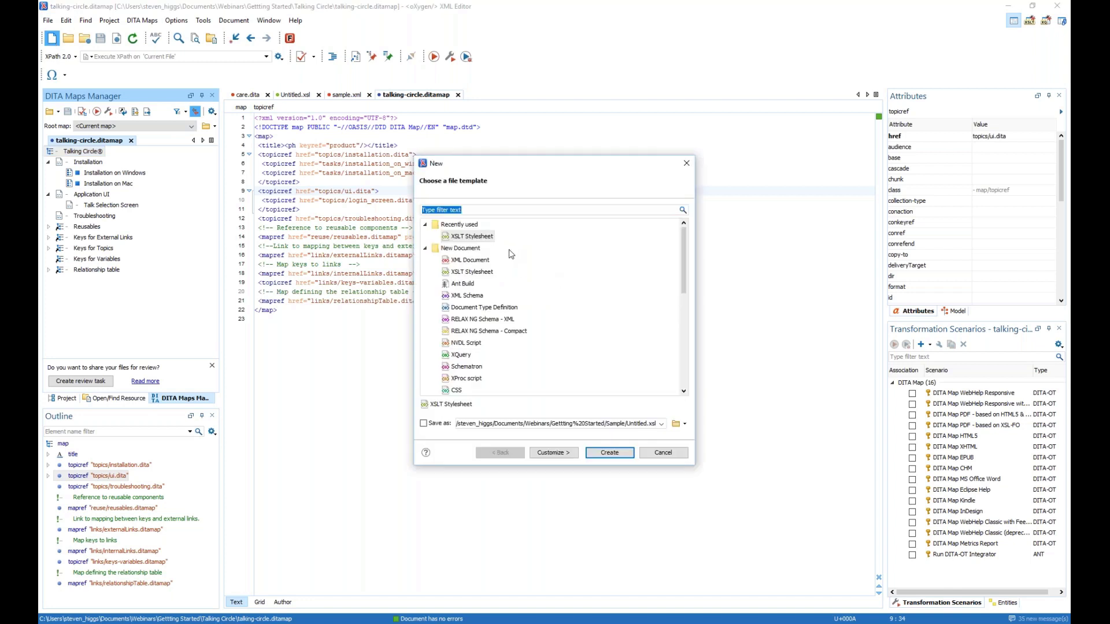
{"action": "scroll", "coordinate": [469, 312], "scroll_direction": "down", "scroll_amount": 10}
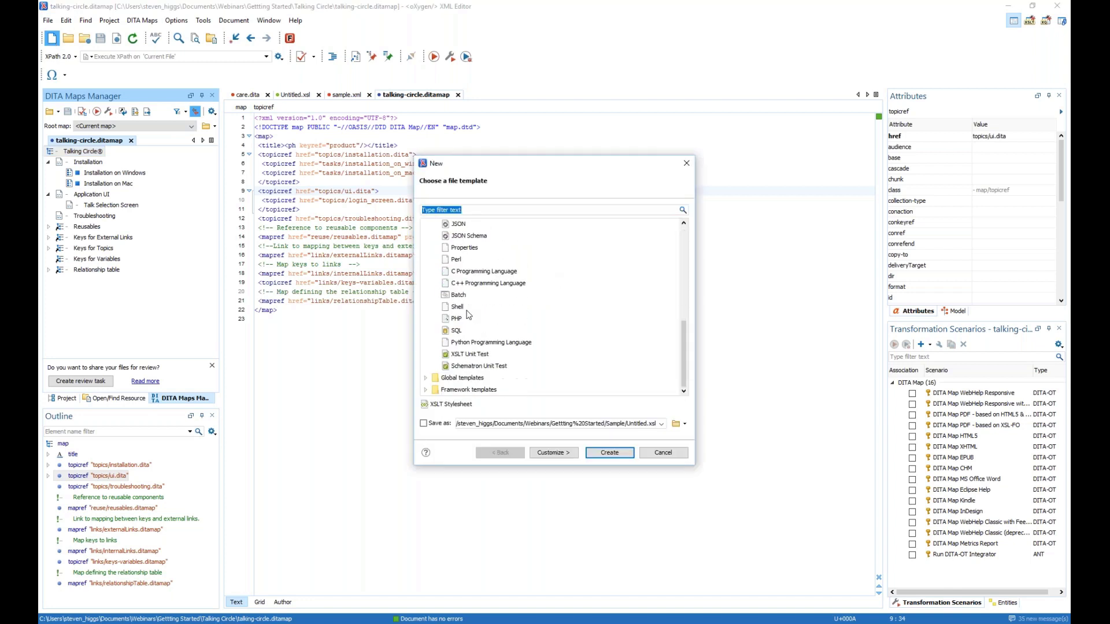
{"action": "left_click", "coordinate": [427, 391]}
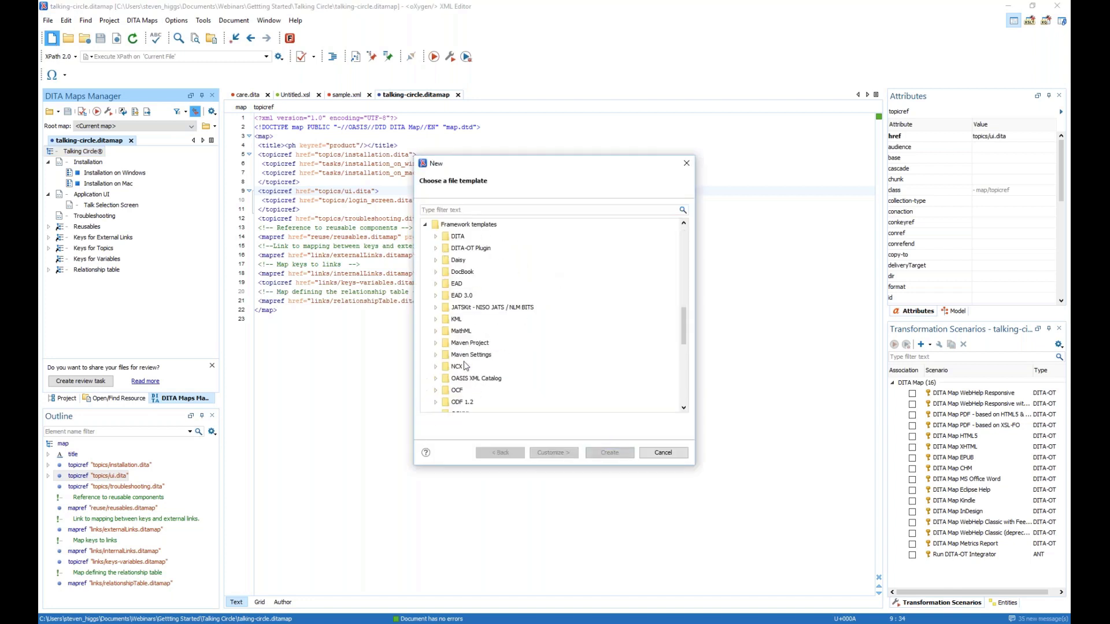
{"action": "left_click", "coordinate": [435, 237]}
{"action": "left_click", "coordinate": [445, 248]}
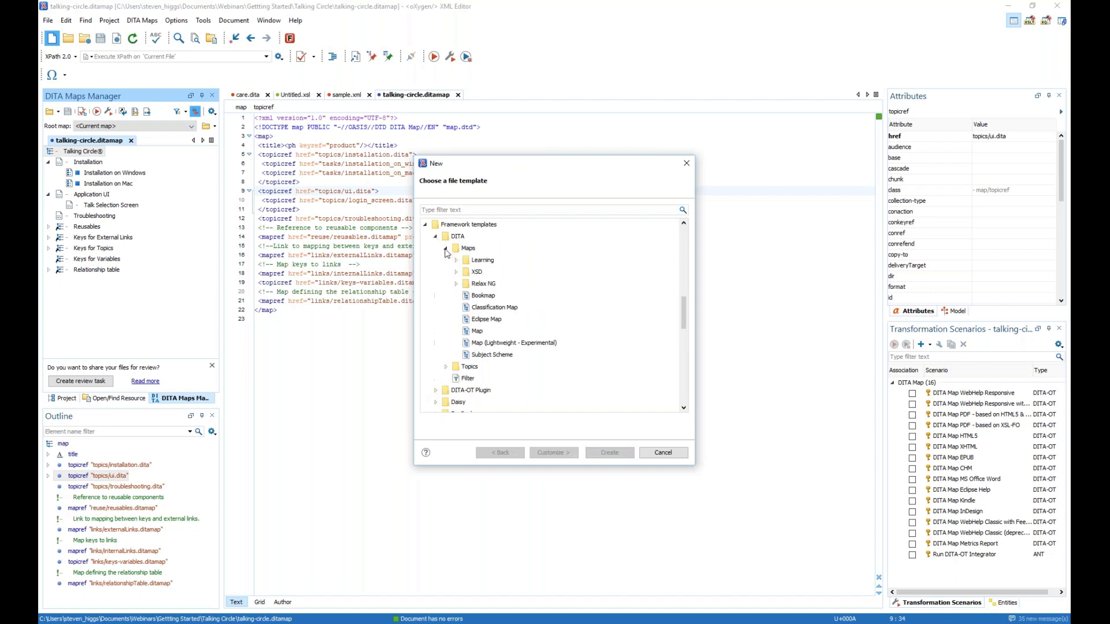
{"action": "double_click", "coordinate": [483, 295]}
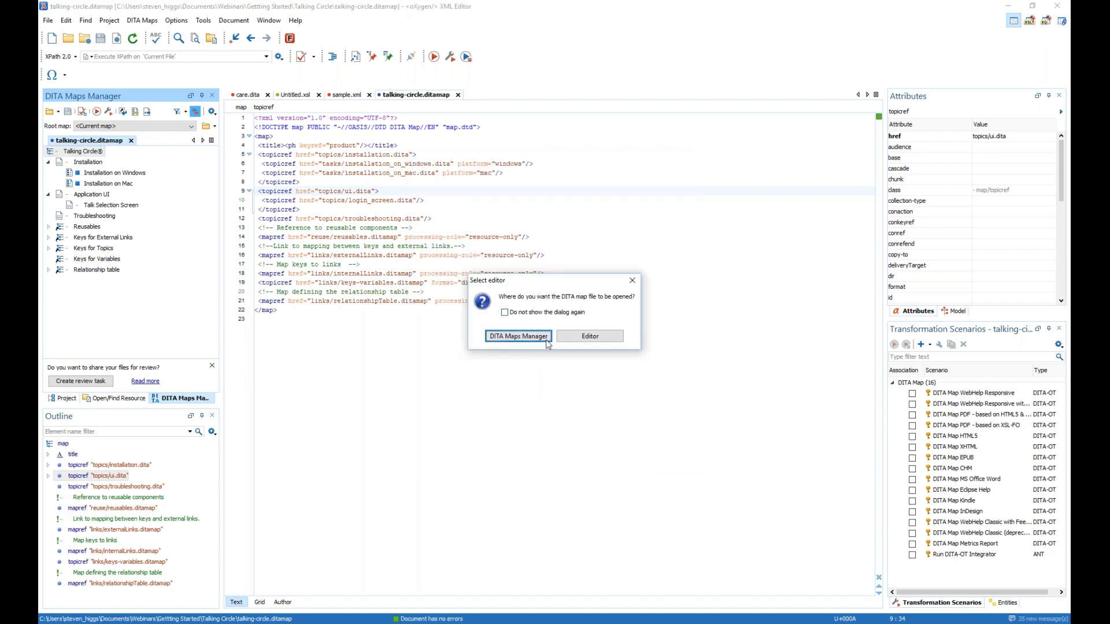
{"action": "left_click", "coordinate": [519, 336]}
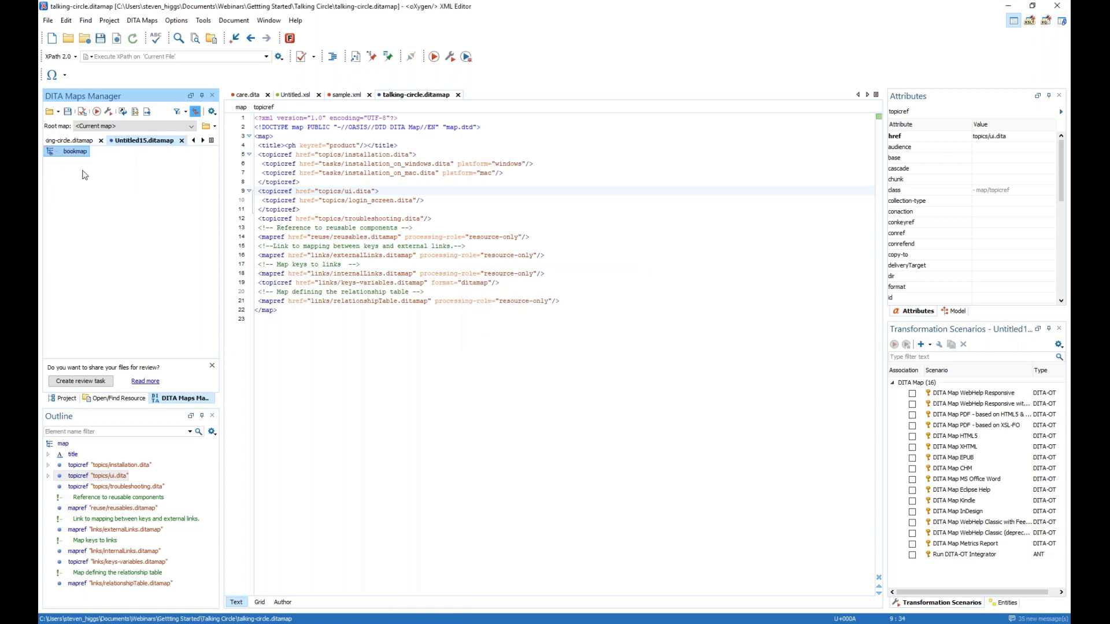
Append a new child topic to the bookmap using the DITA Topic template, titled Test and saved as test.dita.
{"action": "right_click", "coordinate": [69, 151]}
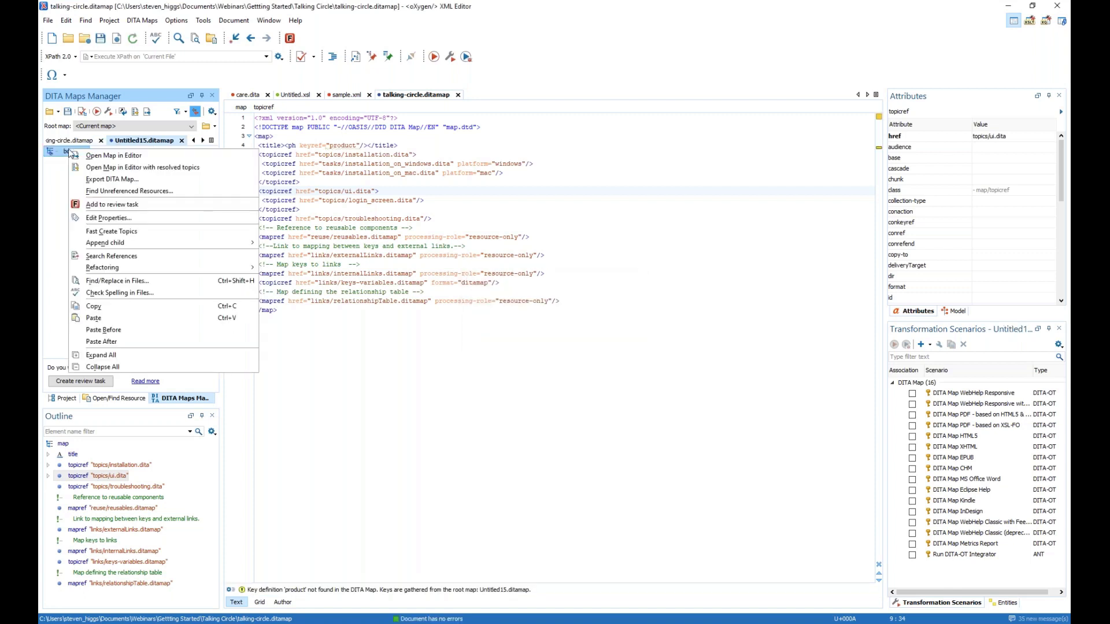
{"action": "mouse_move", "coordinate": [132, 243]}
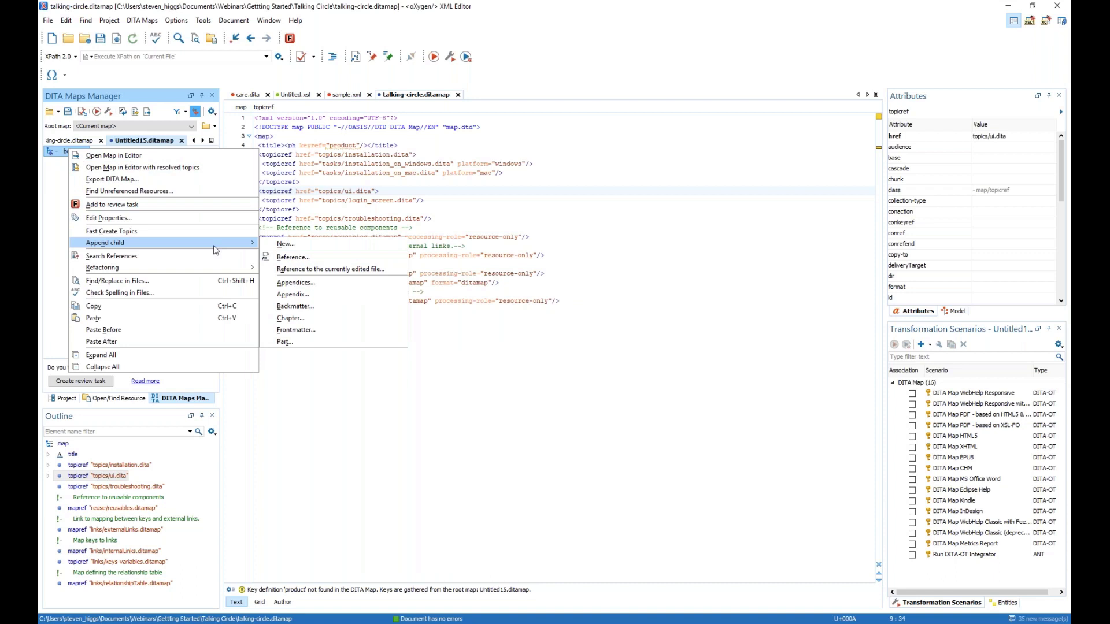
{"action": "left_click", "coordinate": [292, 248]}
{"action": "scroll", "coordinate": [487, 360], "scroll_direction": "down", "scroll_amount": 3}
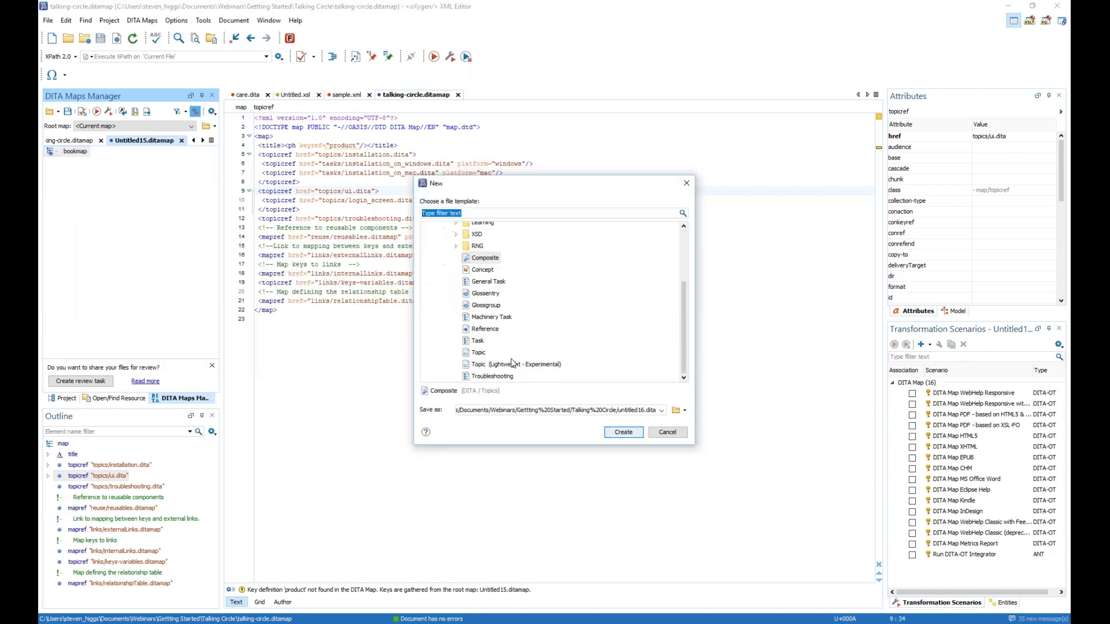
{"action": "left_click", "coordinate": [479, 353]}
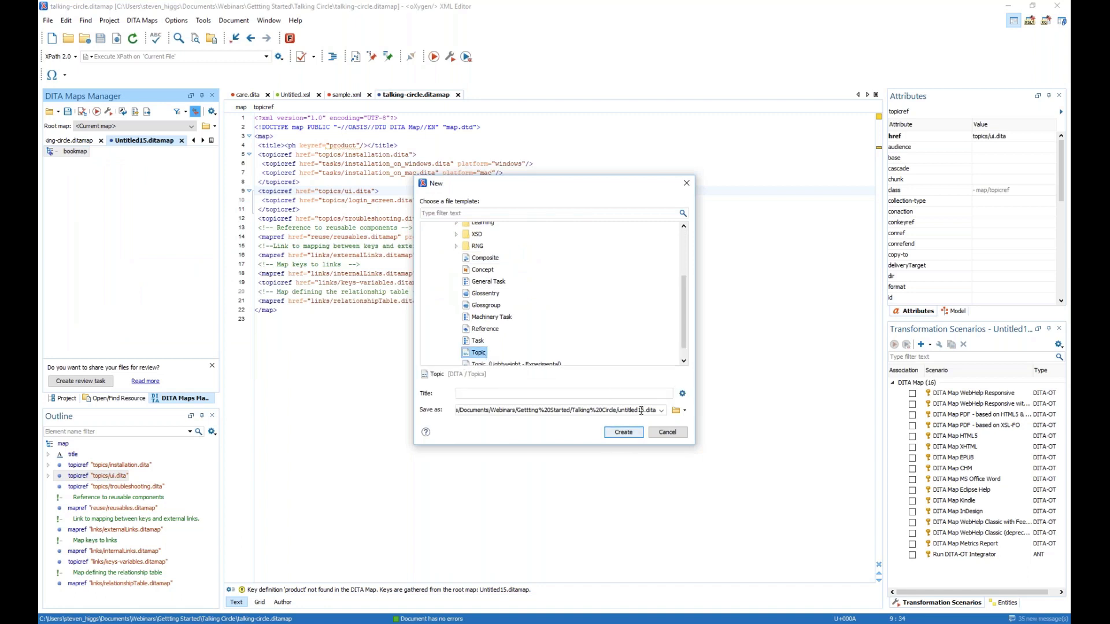
{"action": "left_click", "coordinate": [555, 394]}
{"action": "type", "text": "Test"}
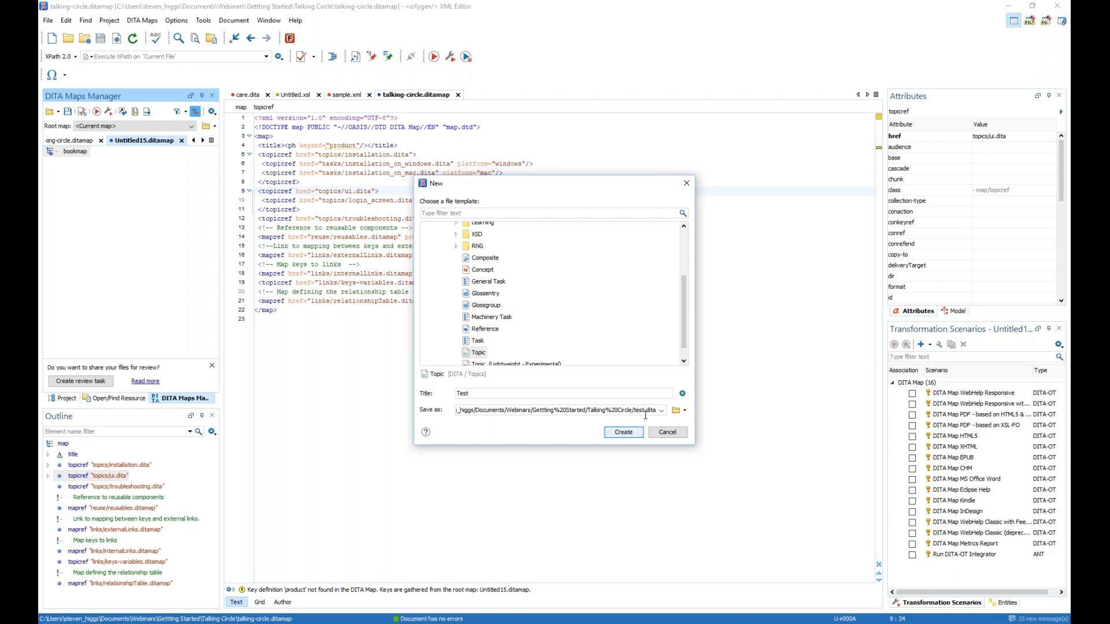
{"action": "double_click", "coordinate": [638, 410]}
{"action": "left_click", "coordinate": [624, 432]}
{"action": "left_click", "coordinate": [624, 432]}
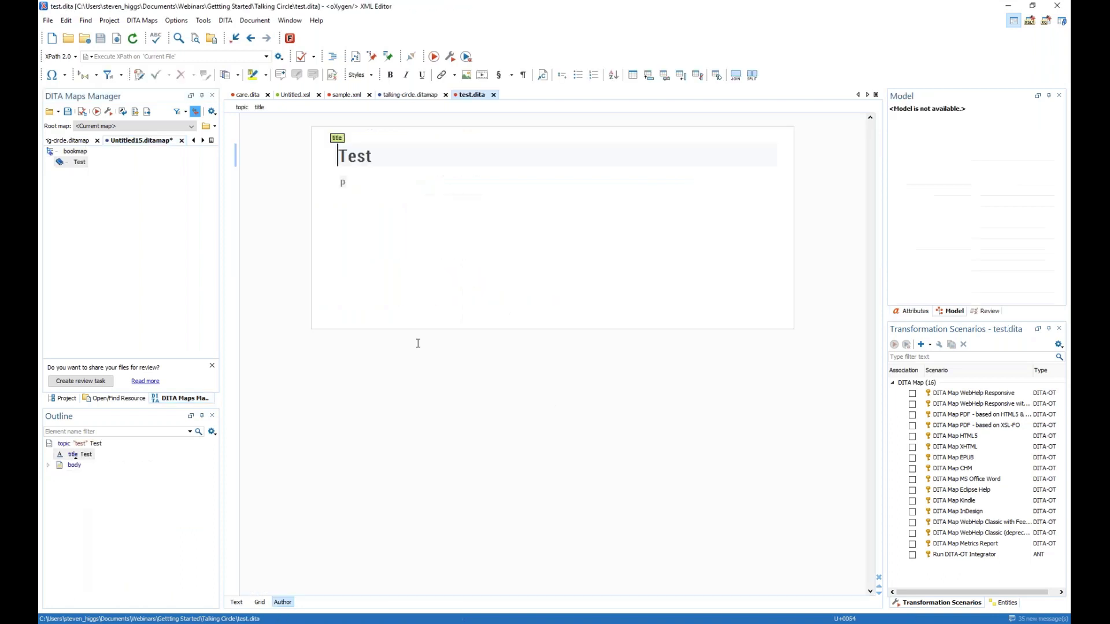
{"action": "right_click", "coordinate": [76, 166]}
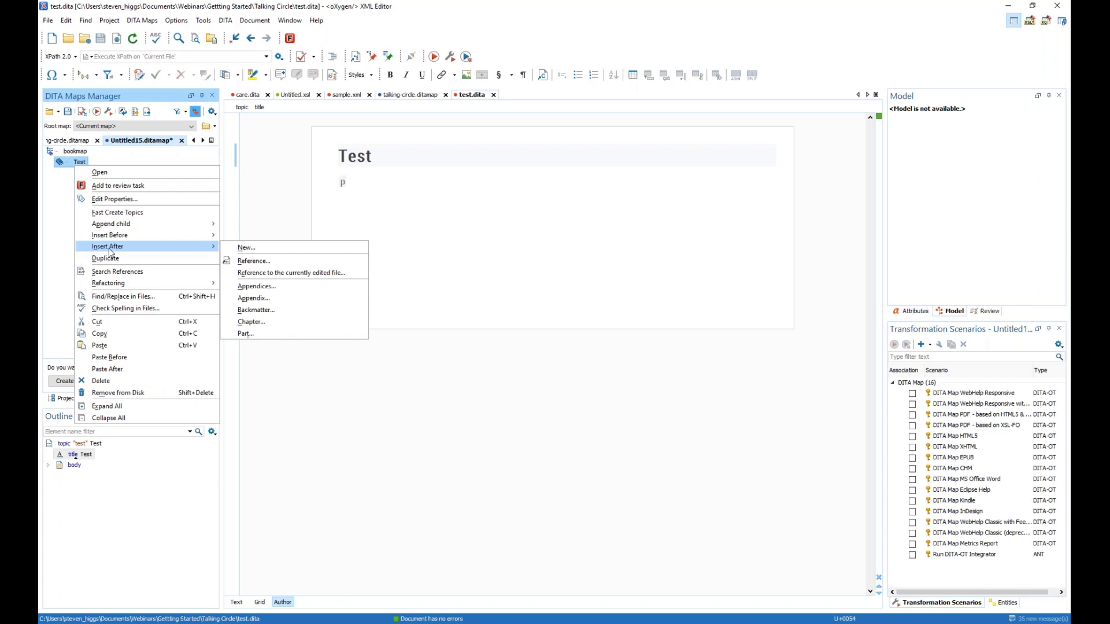
{"action": "left_click", "coordinate": [462, 217]}
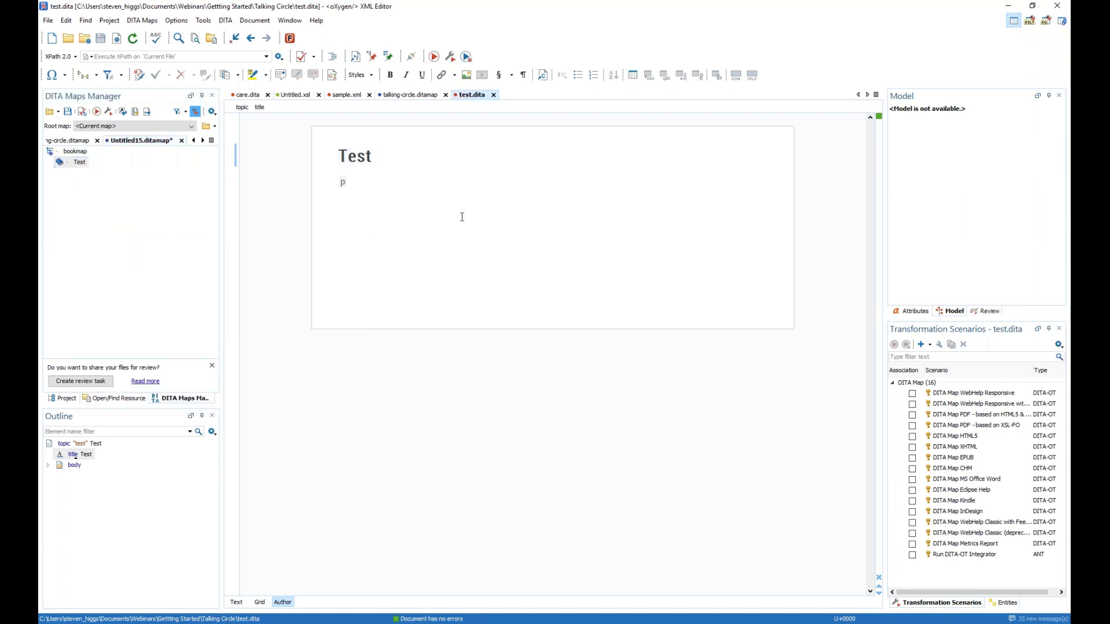
Create a separate untitled DITA document from the recently used Topic template.
{"action": "left_click", "coordinate": [52, 39]}
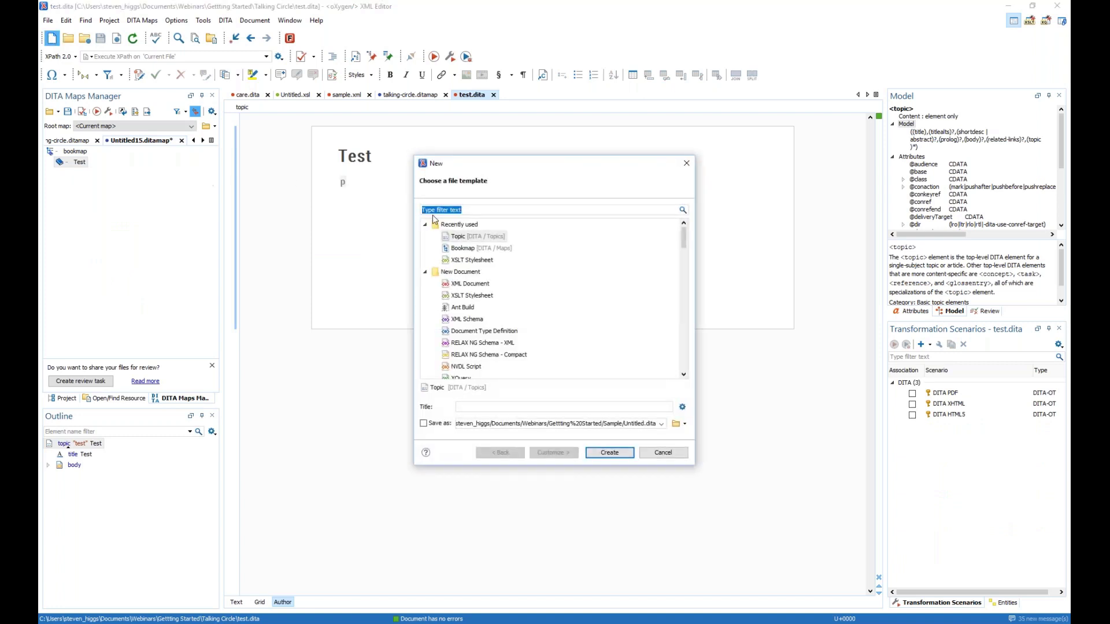
{"action": "left_click", "coordinate": [481, 239]}
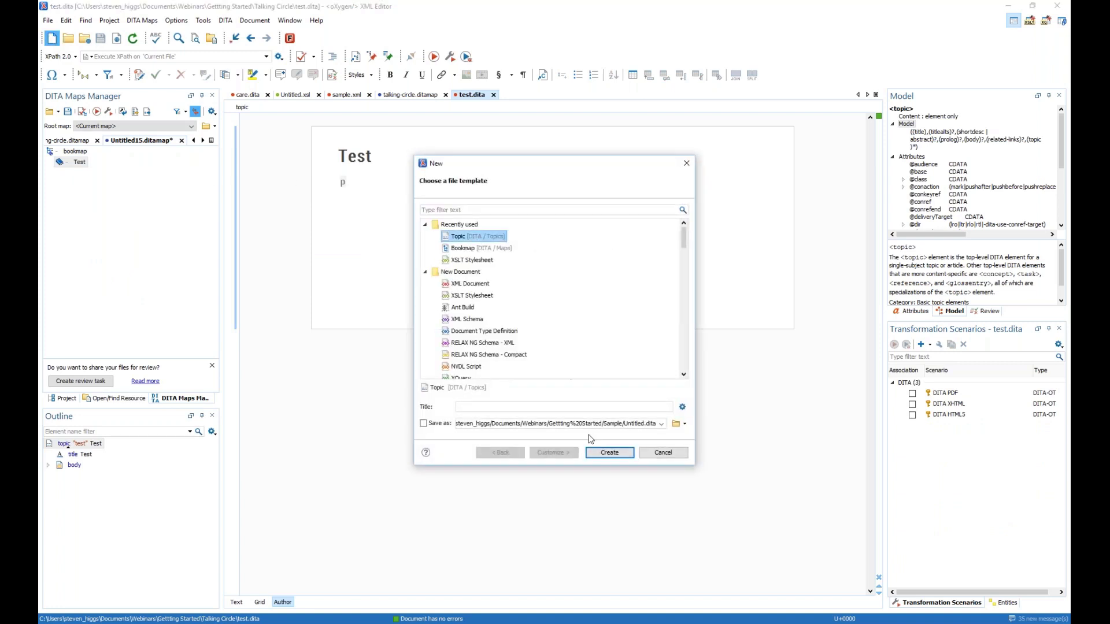
{"action": "left_click", "coordinate": [606, 452]}
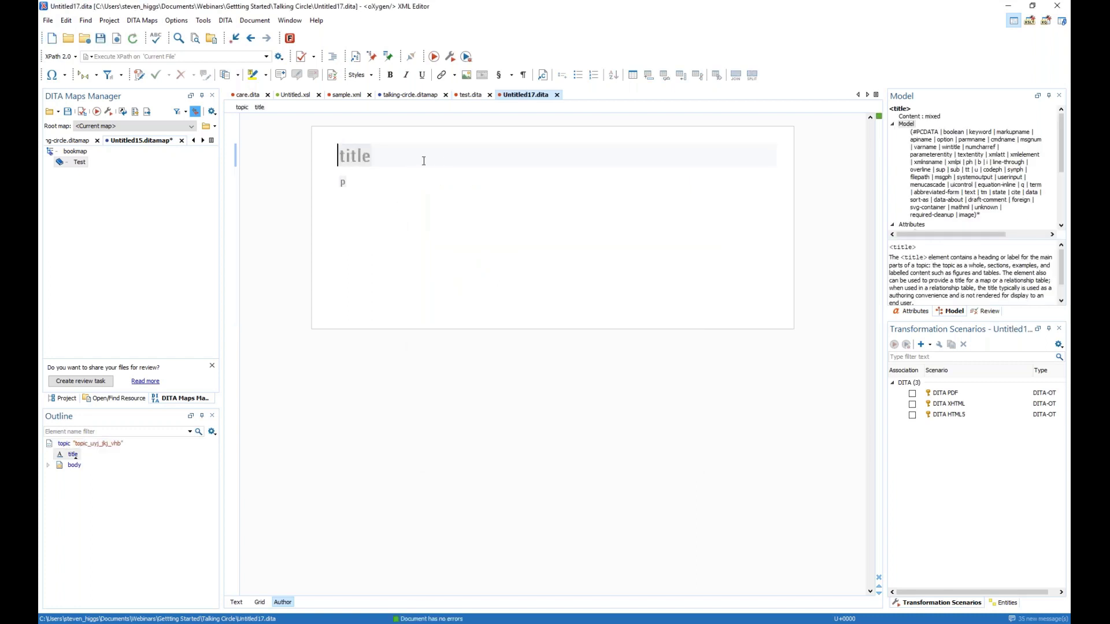
Title the untitled document Test 2 and insert a chapter reference to it after the Test topic in the bookmap.
{"action": "type", "text": "Test 2"}
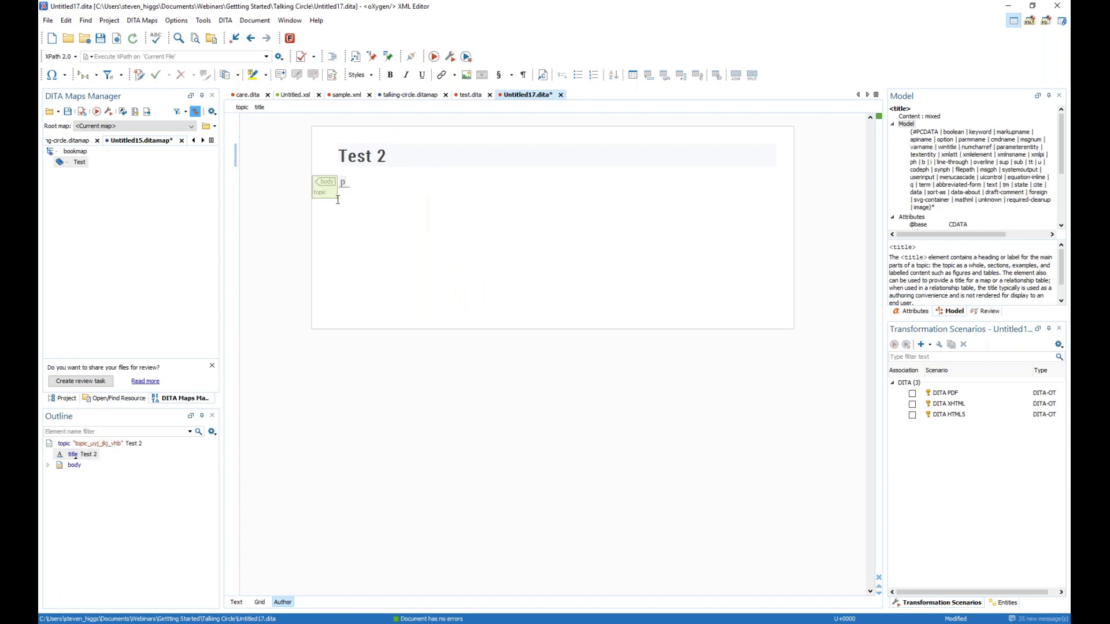
{"action": "right_click", "coordinate": [79, 165]}
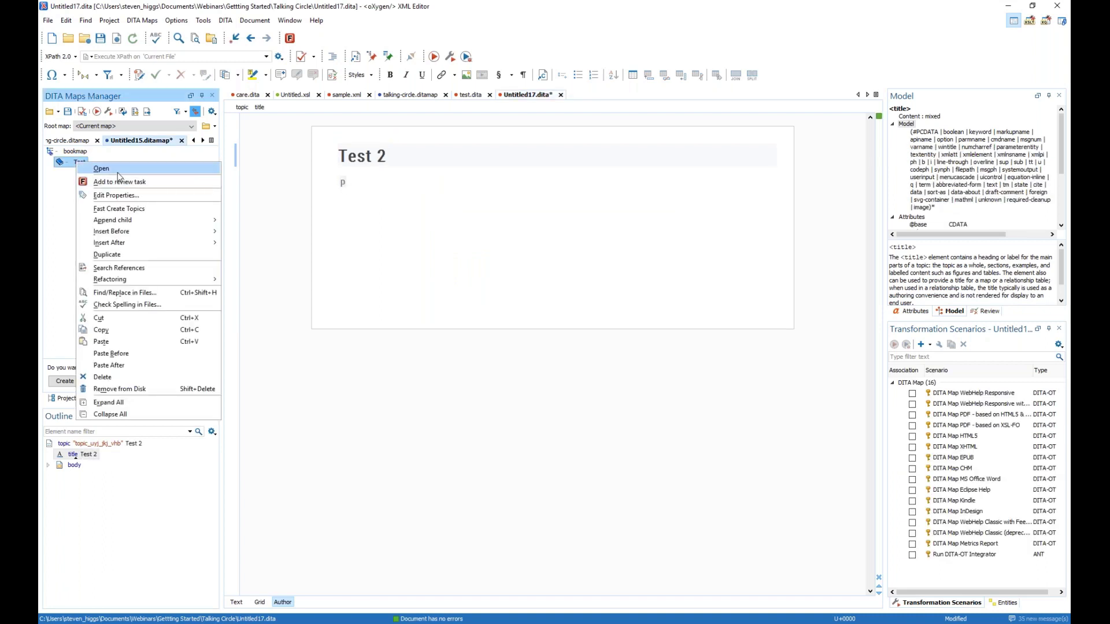
{"action": "mouse_move", "coordinate": [139, 242]}
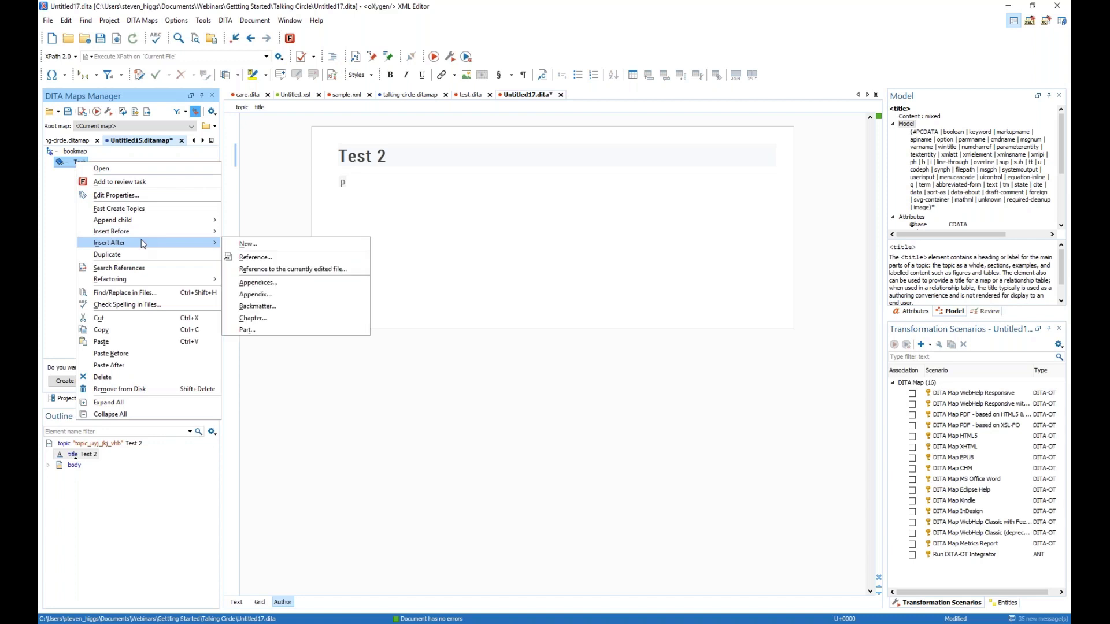
{"action": "left_click", "coordinate": [285, 271]}
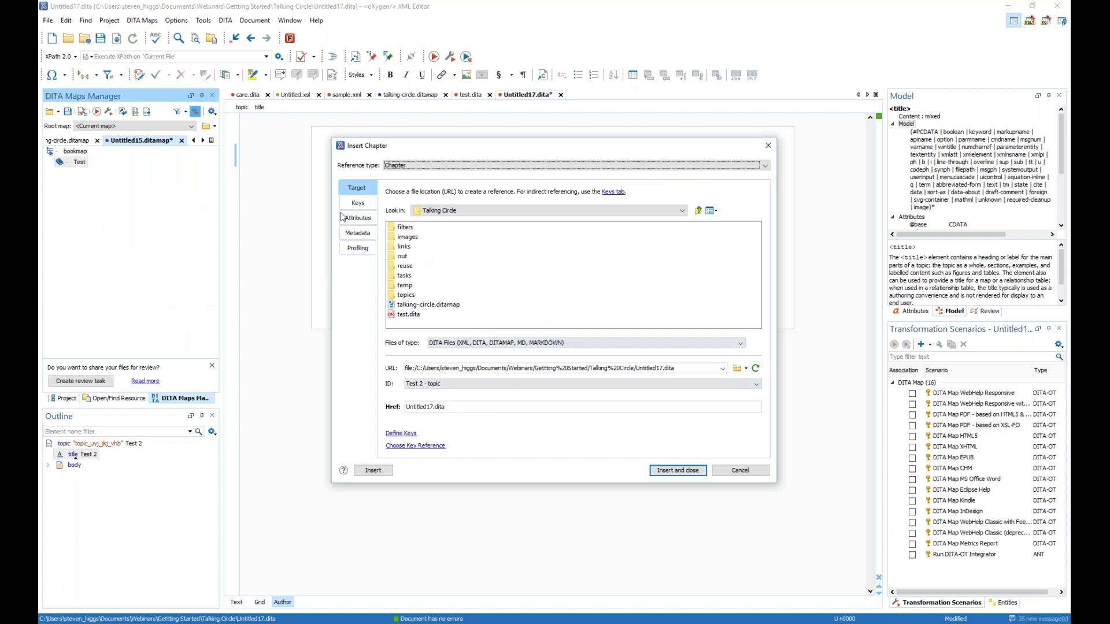
{"action": "left_click", "coordinate": [360, 203]}
{"action": "left_click", "coordinate": [356, 217]}
{"action": "left_click", "coordinate": [358, 188]}
{"action": "left_click", "coordinate": [677, 471]}
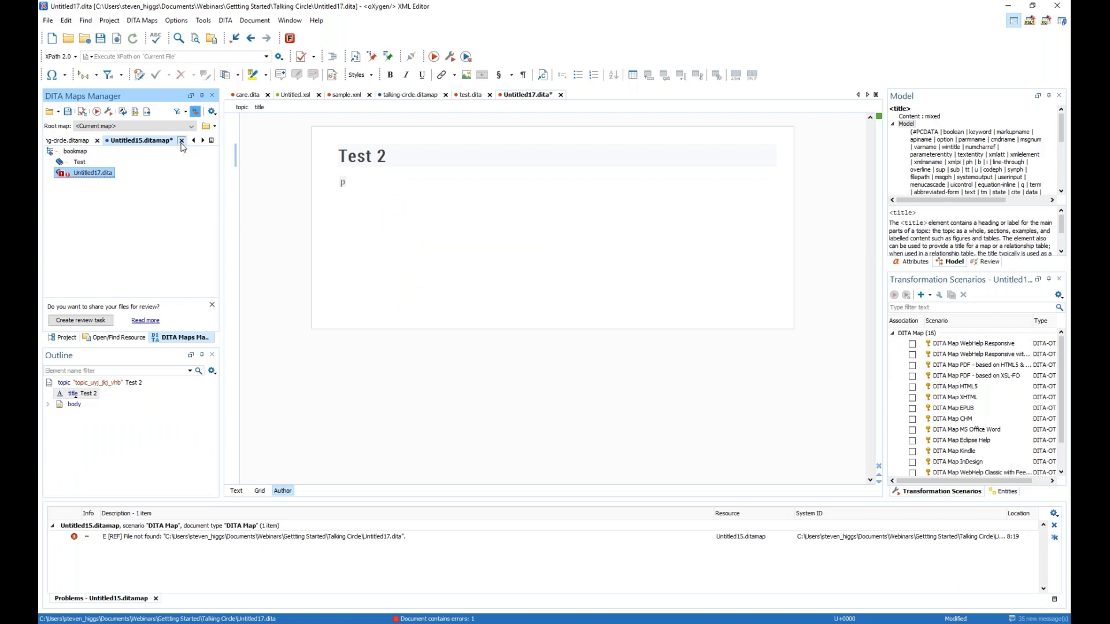
{"action": "left_click", "coordinate": [181, 141]}
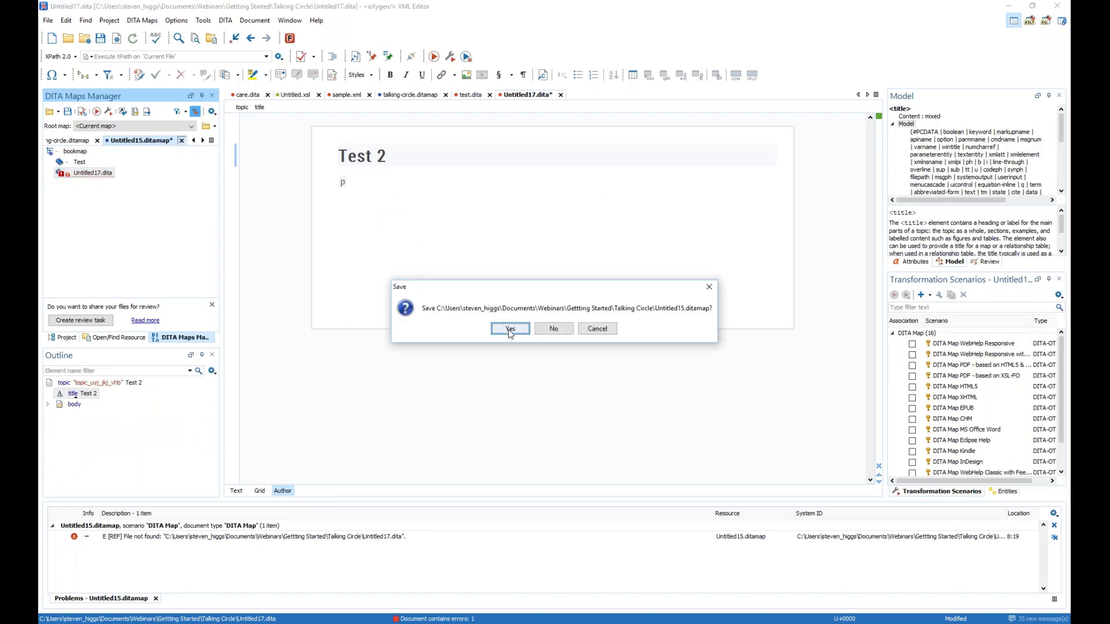
{"action": "left_click", "coordinate": [510, 329]}
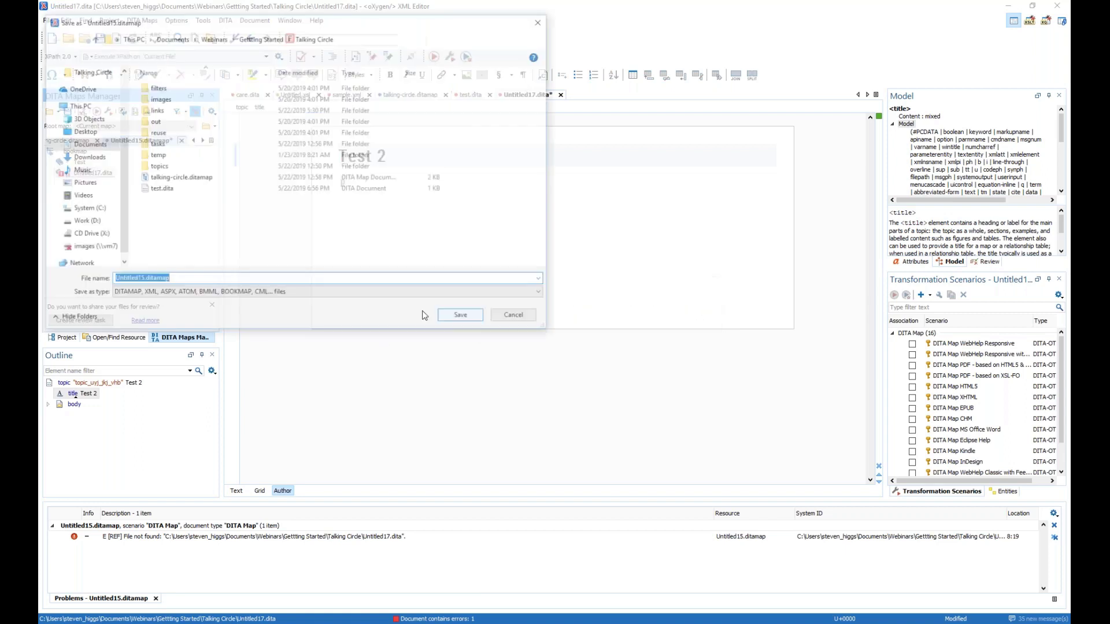
{"action": "left_click", "coordinate": [517, 317]}
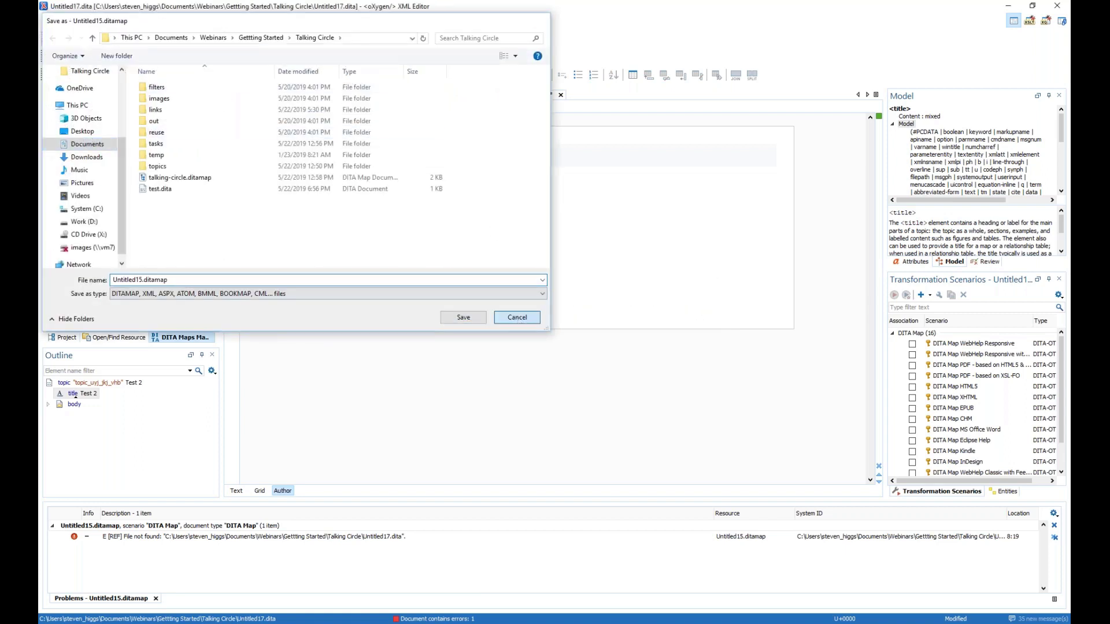
In the Talking Circle map, fast-create an Installation topic as first child, with nested topics Installation on Windows and Installation on Mac.
{"action": "left_click", "coordinate": [72, 142]}
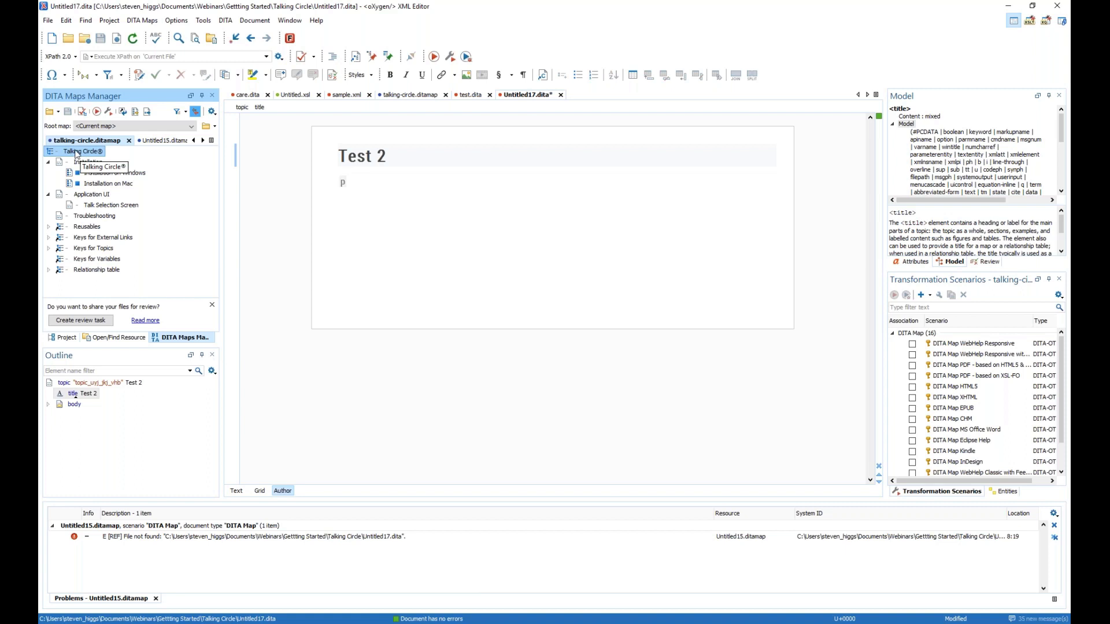
{"action": "left_click", "coordinate": [48, 162]}
{"action": "left_click", "coordinate": [49, 162]}
{"action": "left_click", "coordinate": [49, 163]}
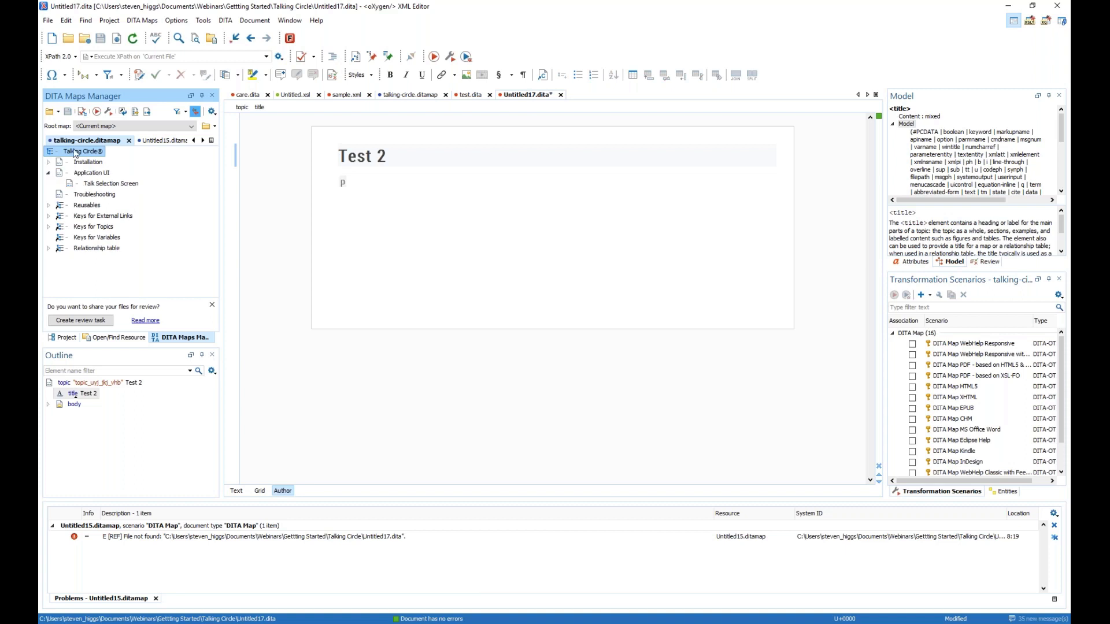
{"action": "right_click", "coordinate": [74, 153]}
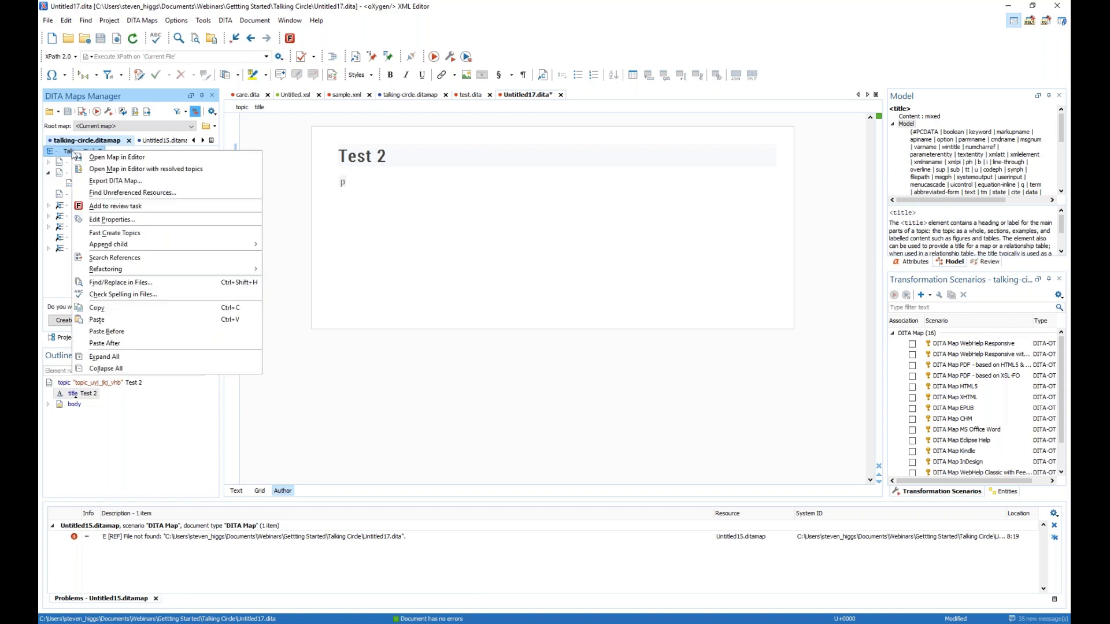
{"action": "left_click", "coordinate": [153, 237]}
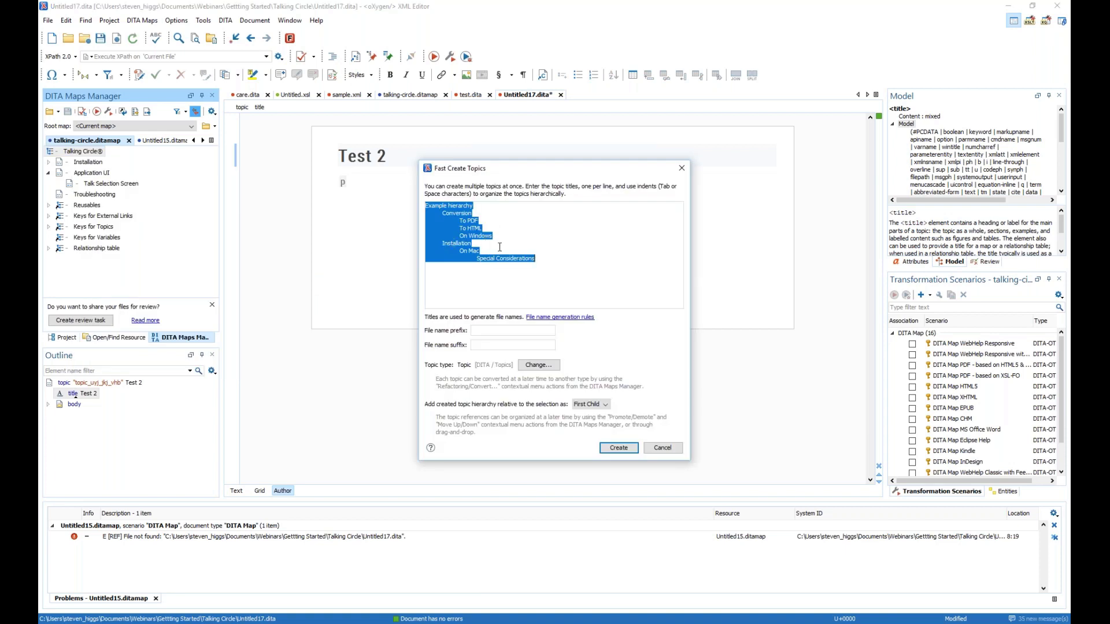
{"action": "type", "text": "Installation on Mac"}
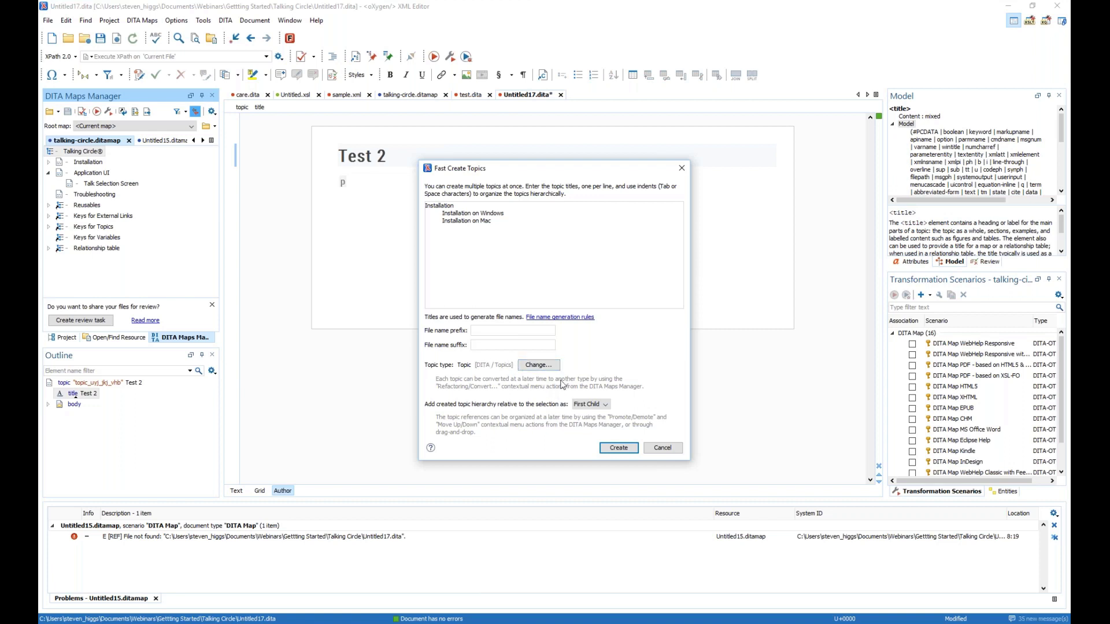
{"action": "left_click", "coordinate": [619, 448]}
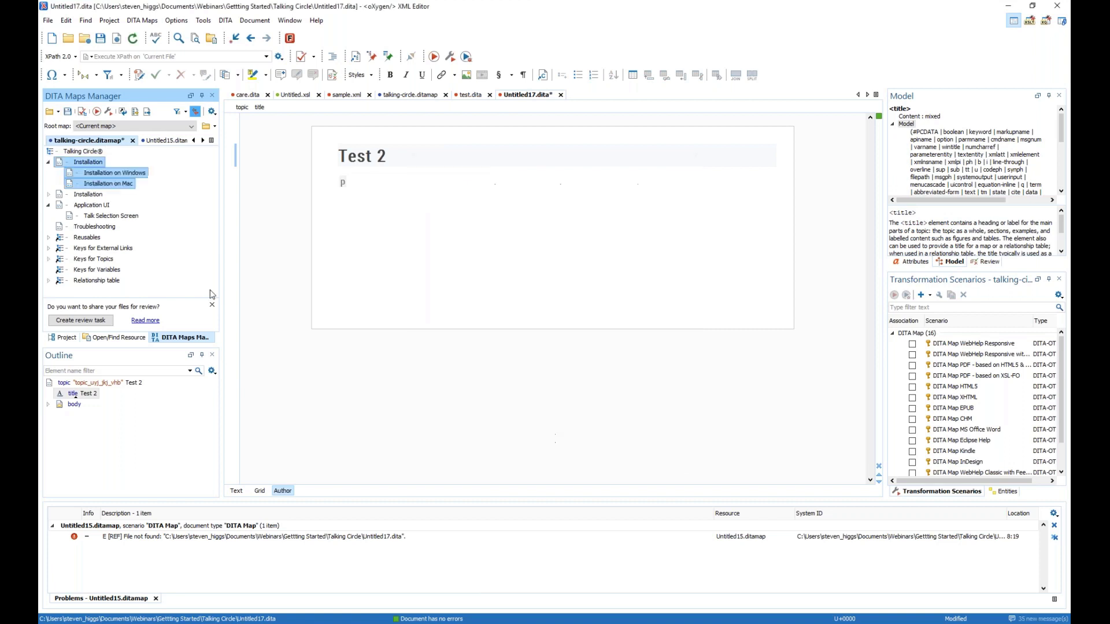
Examine the newly created installation topics in the map and the installation references in the Talking Circle map's source.
{"action": "left_click", "coordinate": [101, 176]}
{"action": "left_click", "coordinate": [108, 185]}
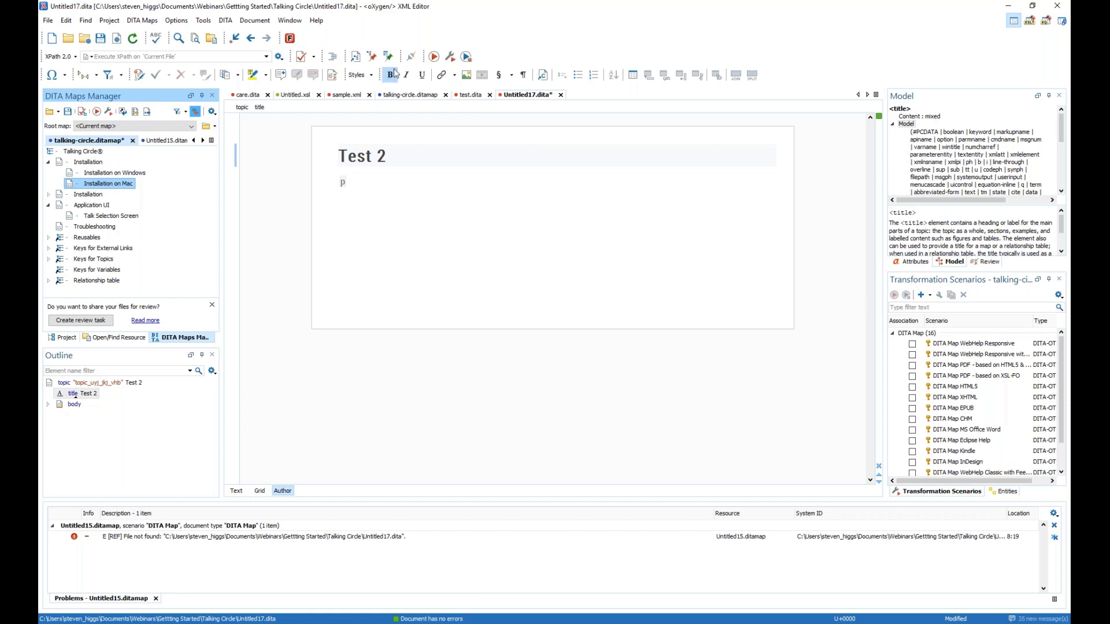
{"action": "left_click", "coordinate": [407, 94]}
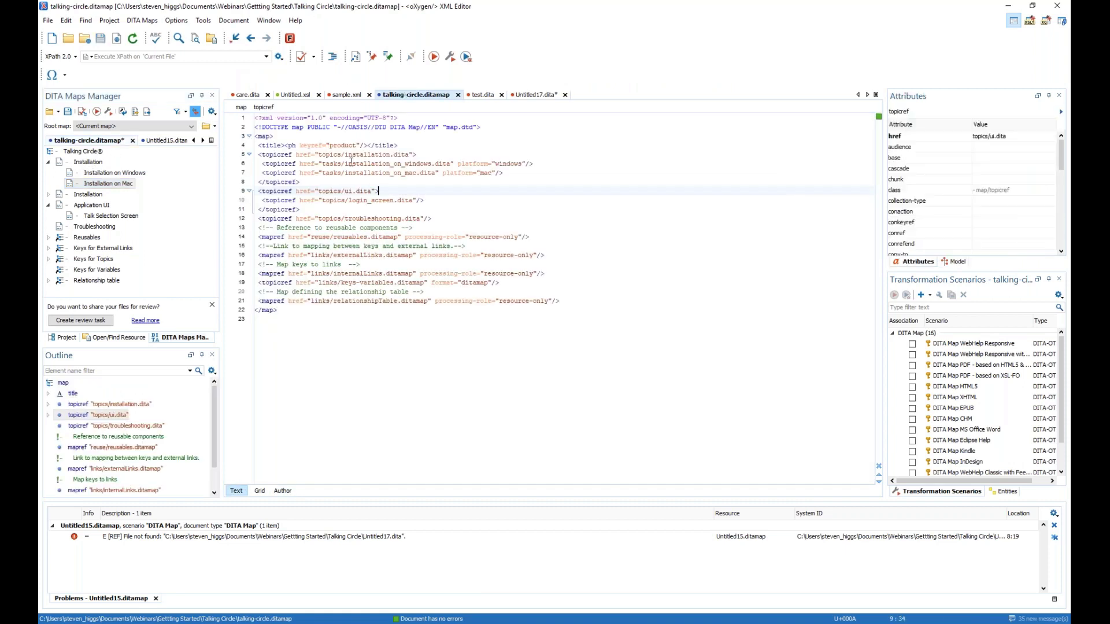
{"action": "left_click", "coordinate": [357, 164]}
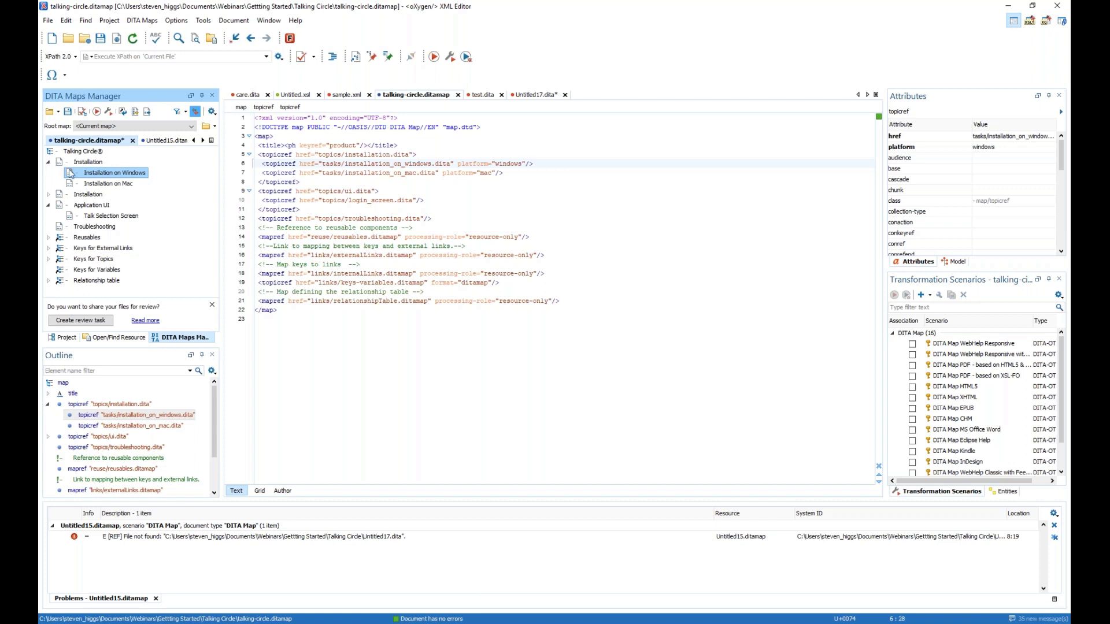
Convert the new Installation on Windows topic to a task, saving modified files and previewing the change, and open the converted document.
{"action": "left_click", "coordinate": [100, 183], "text": "shift"}
{"action": "right_click", "coordinate": [100, 178]}
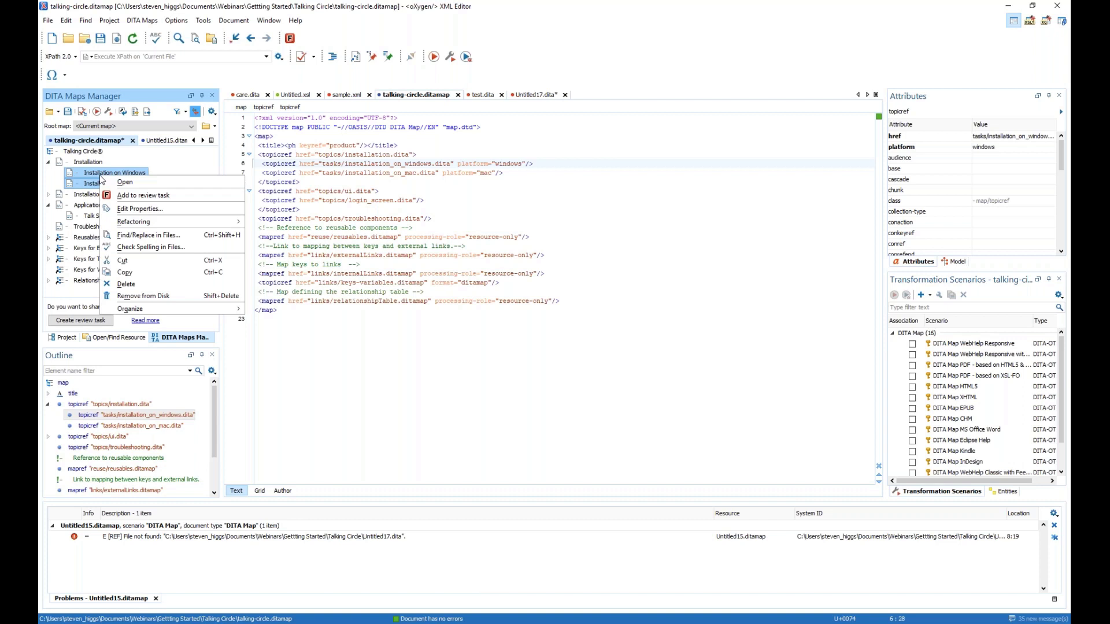
{"action": "left_click", "coordinate": [92, 175]}
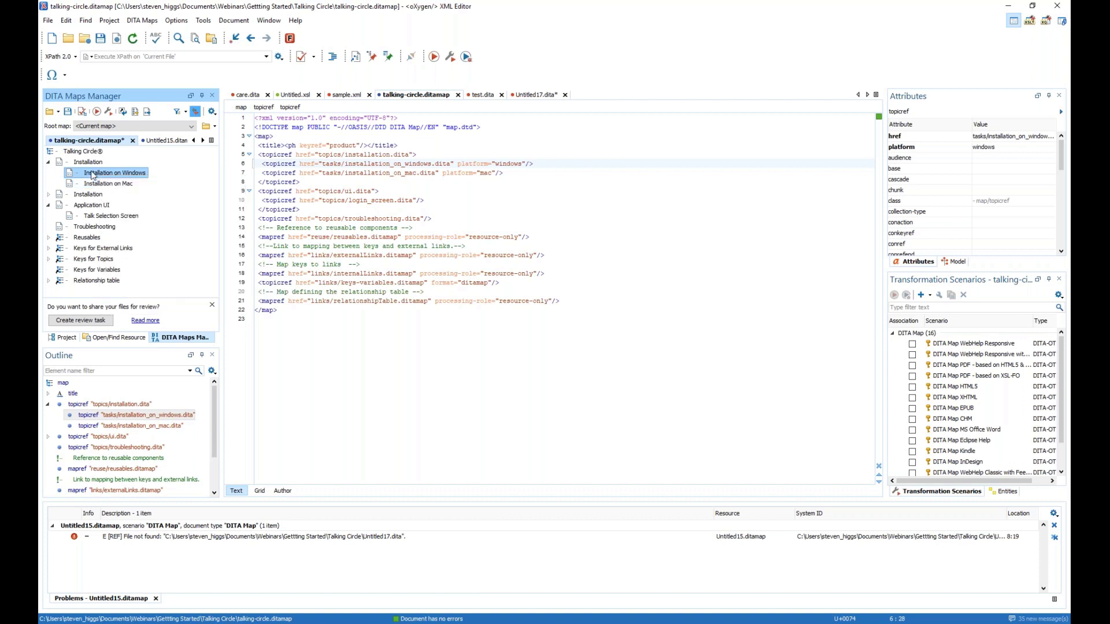
{"action": "right_click", "coordinate": [92, 174]}
{"action": "mouse_move", "coordinate": [168, 285]}
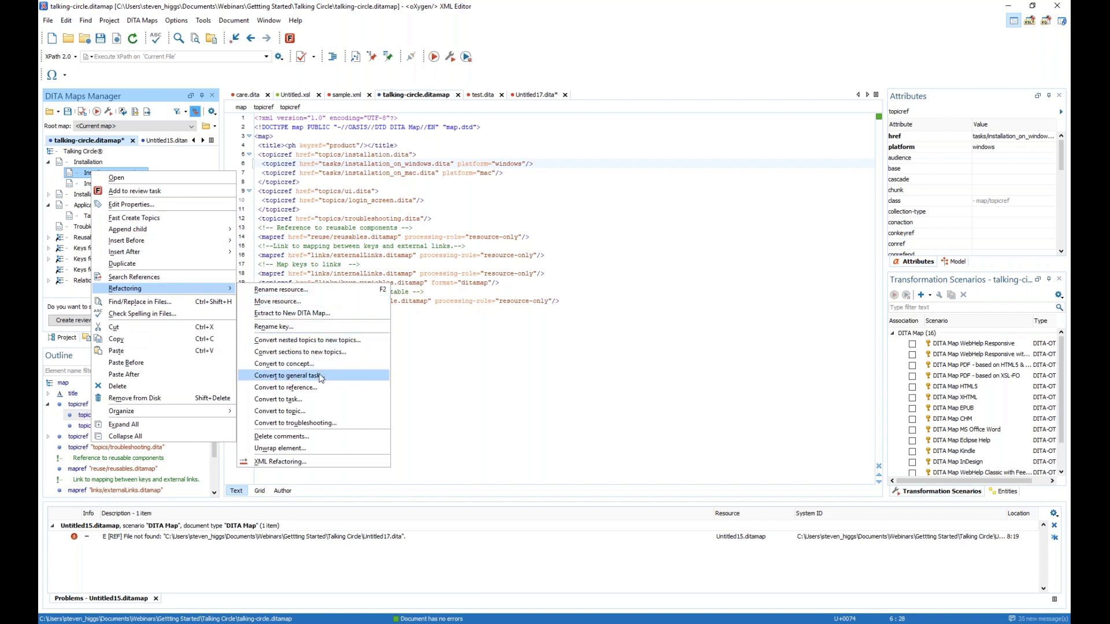
{"action": "left_click", "coordinate": [300, 399]}
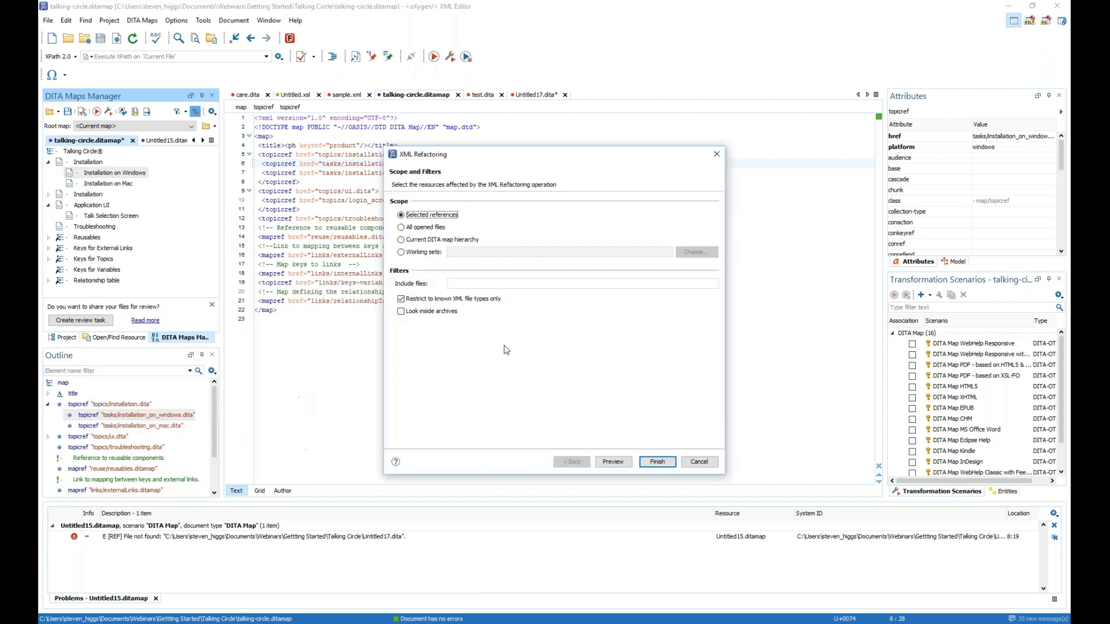
{"action": "left_click", "coordinate": [610, 463]}
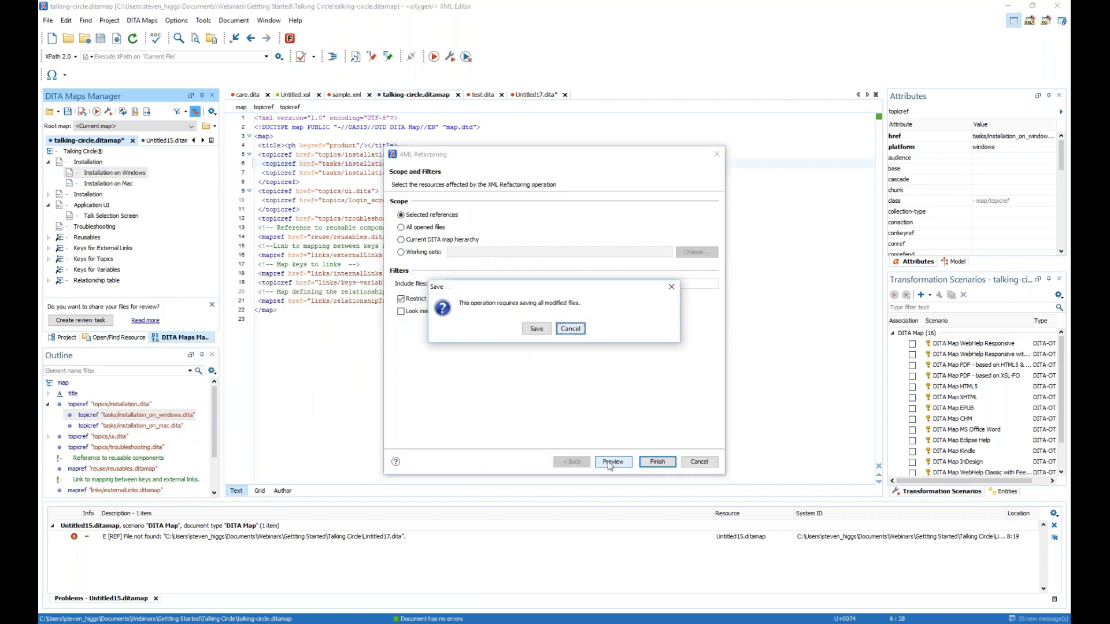
{"action": "left_click", "coordinate": [541, 331]}
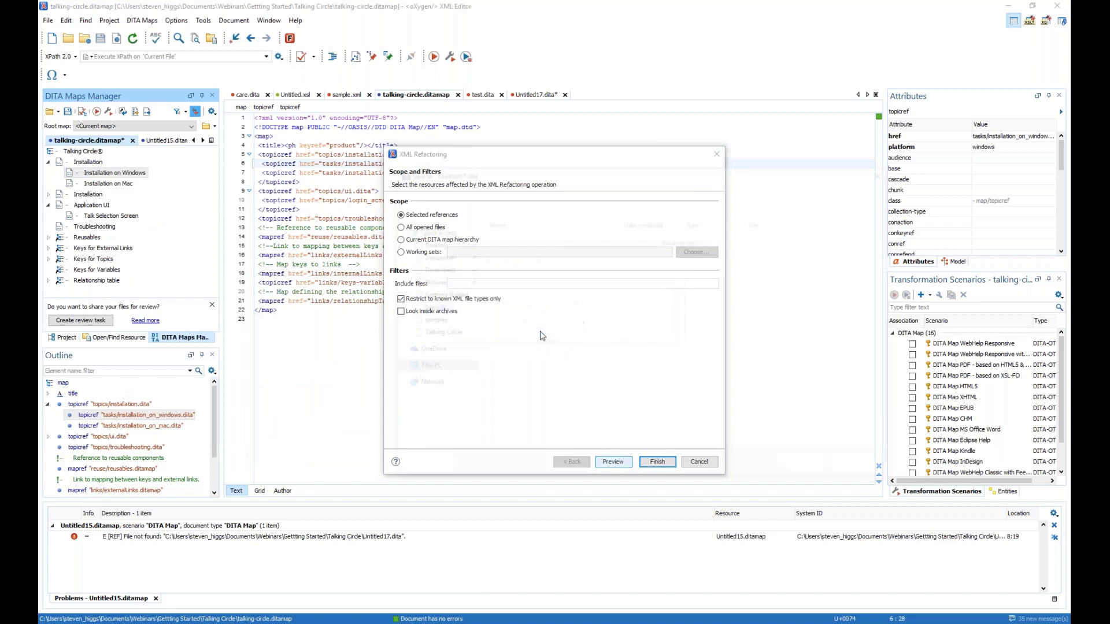
{"action": "left_click", "coordinate": [809, 468]}
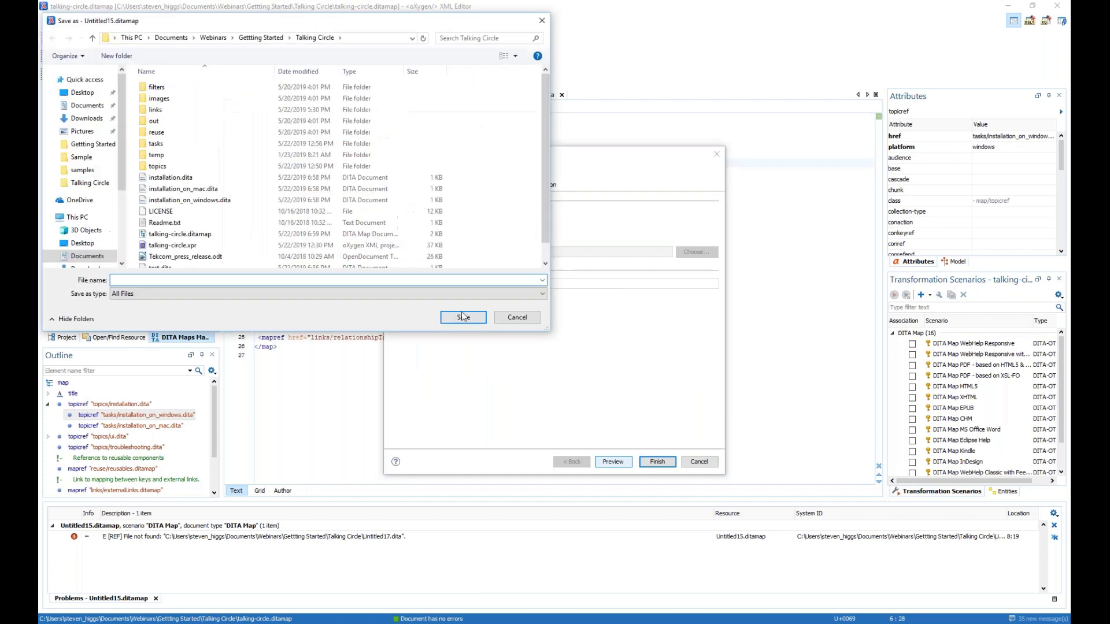
{"action": "left_click", "coordinate": [463, 317]}
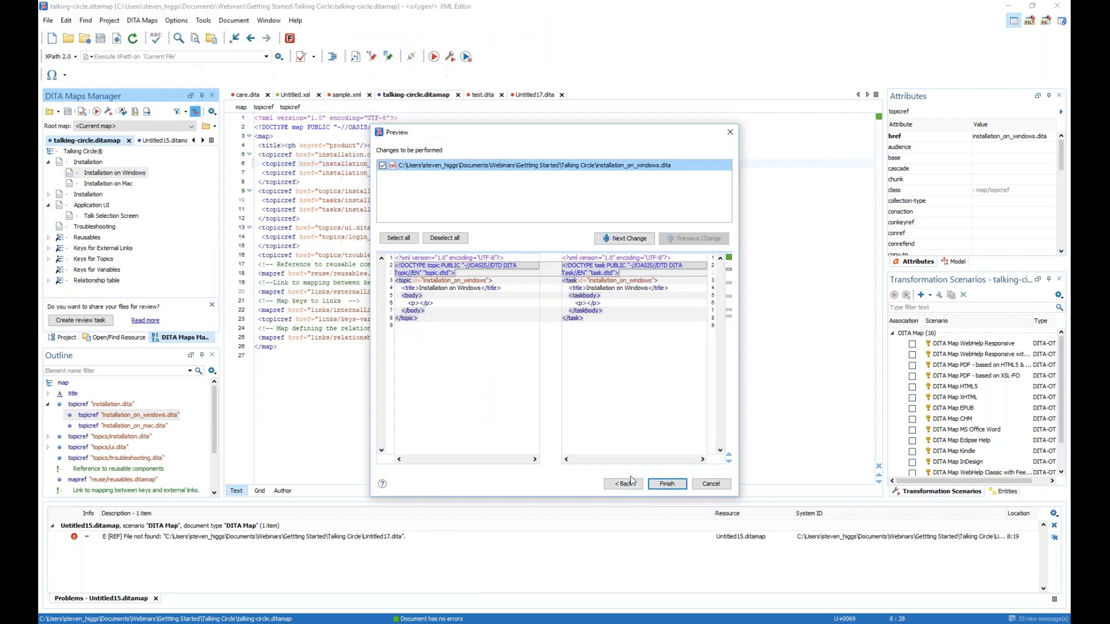
{"action": "left_click", "coordinate": [664, 479]}
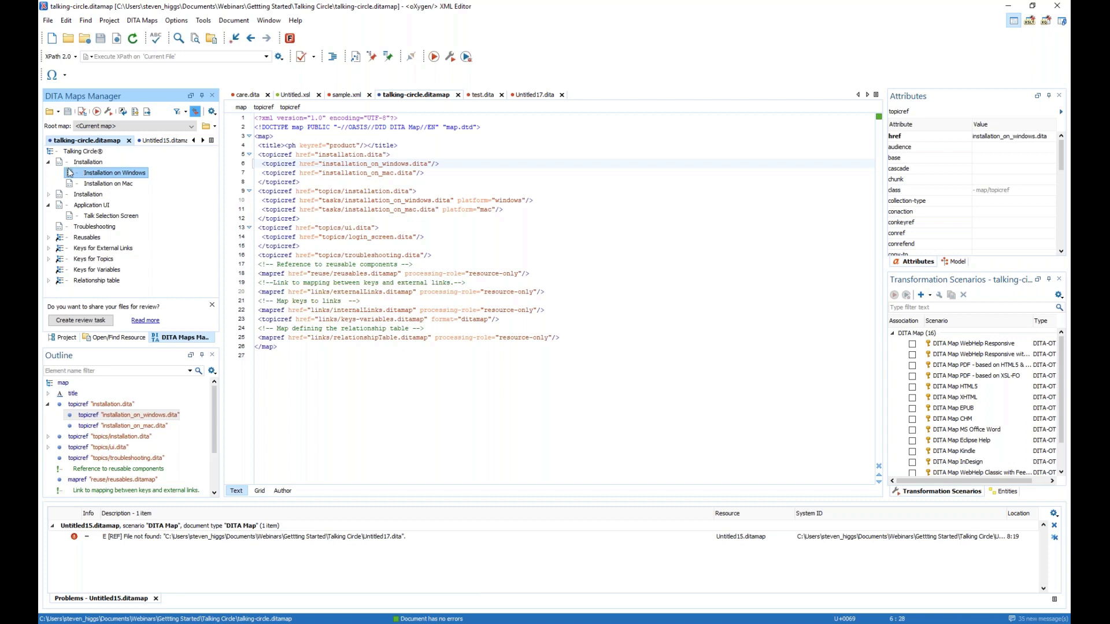
{"action": "double_click", "coordinate": [89, 176]}
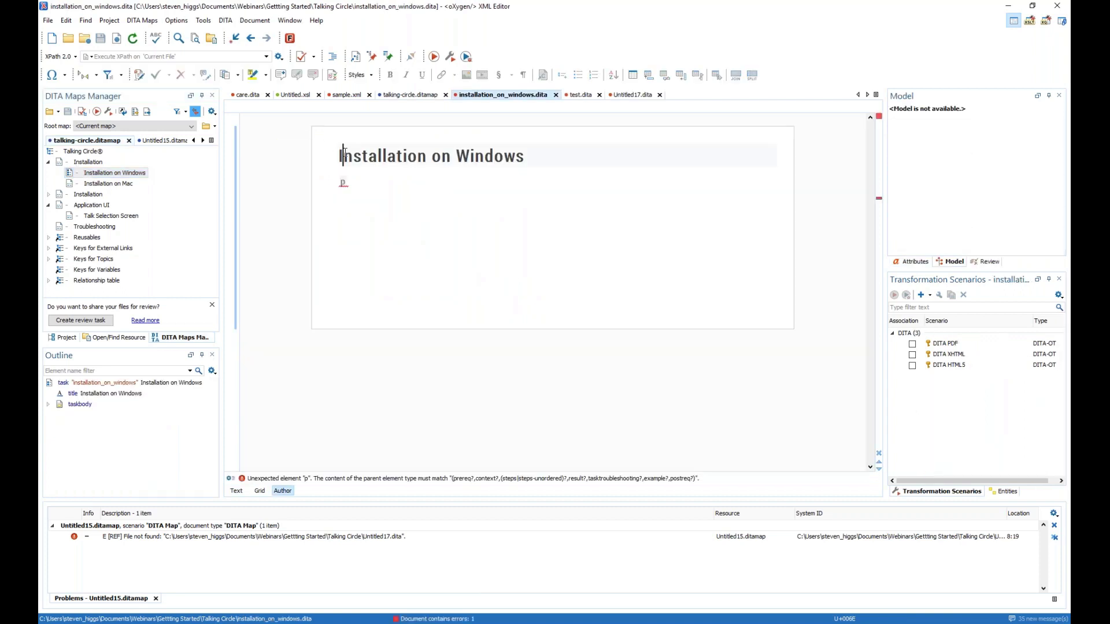
{"action": "key", "text": "ctrl+a"}
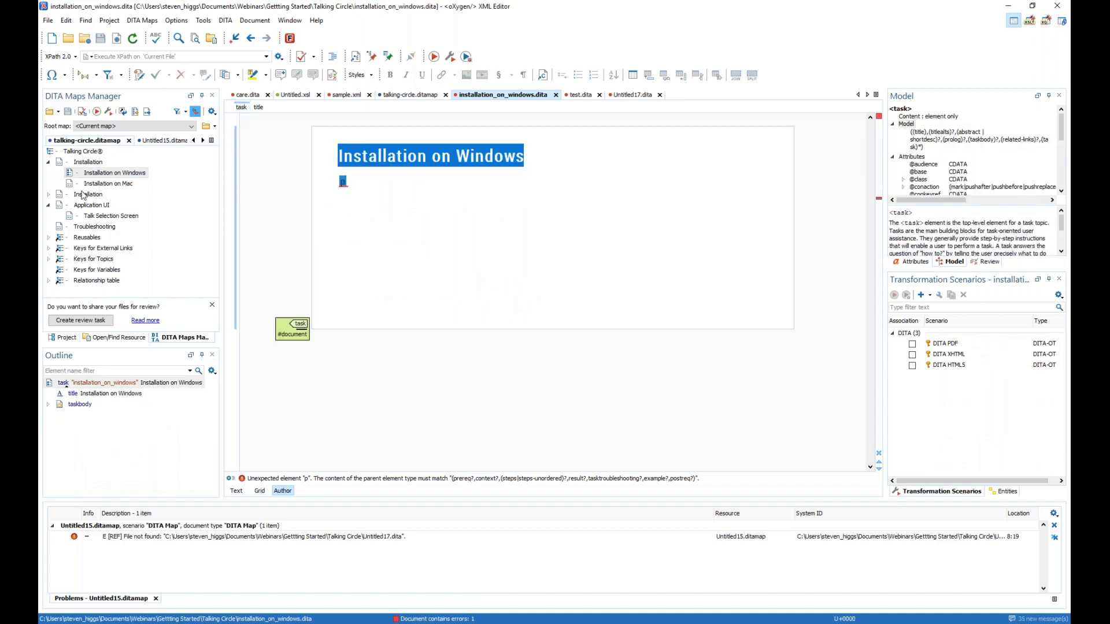
Convert the existing Installation on Mac task under the original Installation branch to a topic, saving modified files, and open it.
{"action": "left_click", "coordinate": [50, 195]}
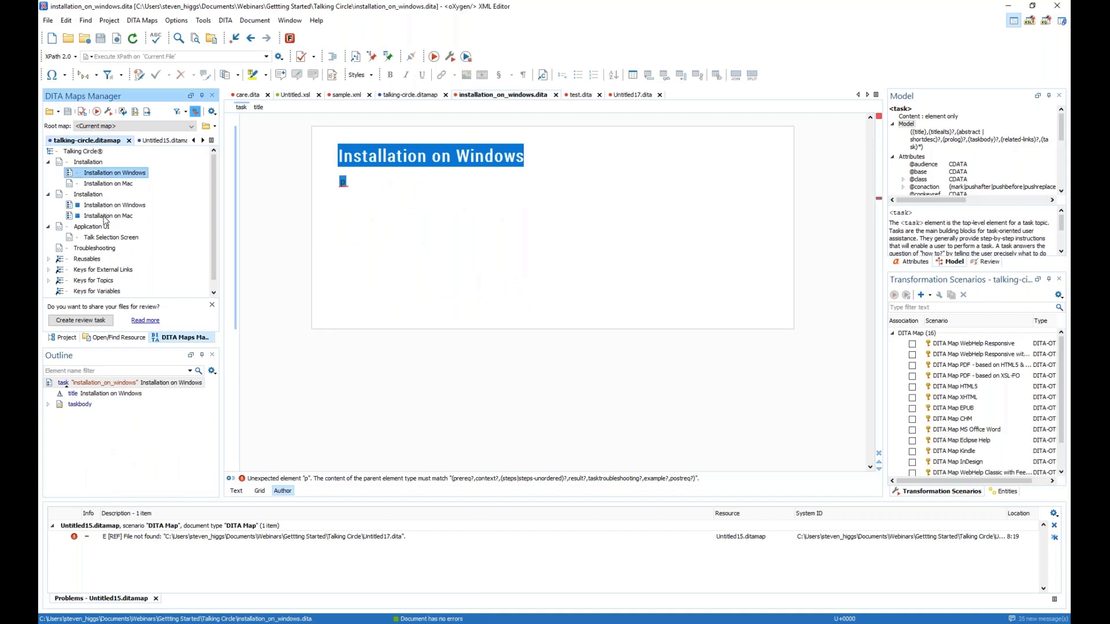
{"action": "mouse_move", "coordinate": [105, 217]}
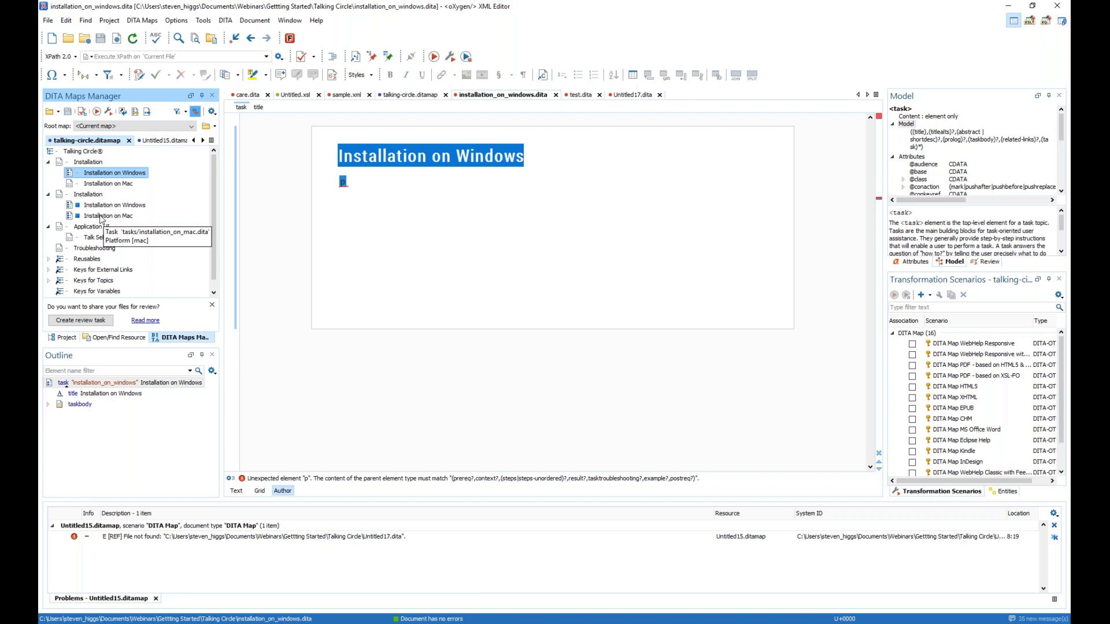
{"action": "right_click", "coordinate": [101, 218]}
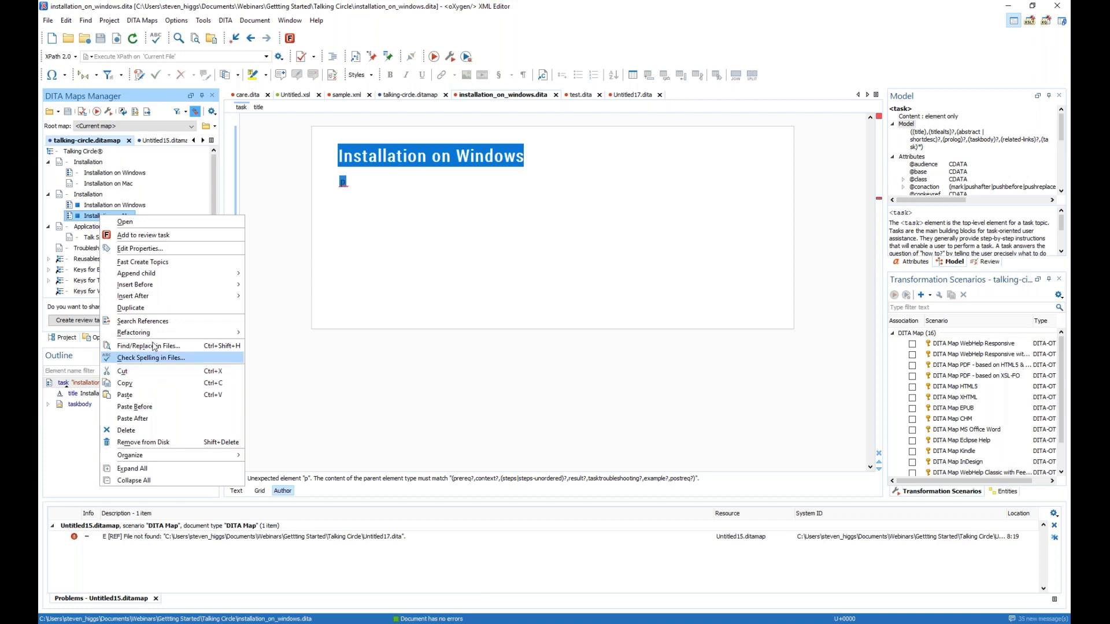
{"action": "mouse_move", "coordinate": [155, 333]}
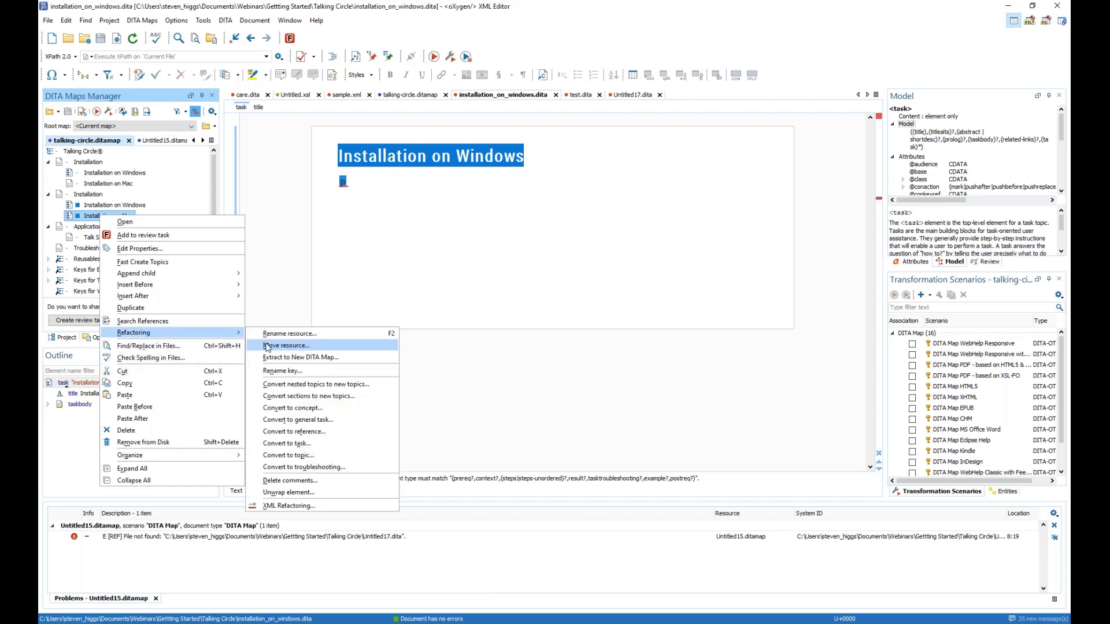
{"action": "left_click", "coordinate": [321, 456]}
{"action": "left_click", "coordinate": [658, 461]}
{"action": "left_click", "coordinate": [536, 329]}
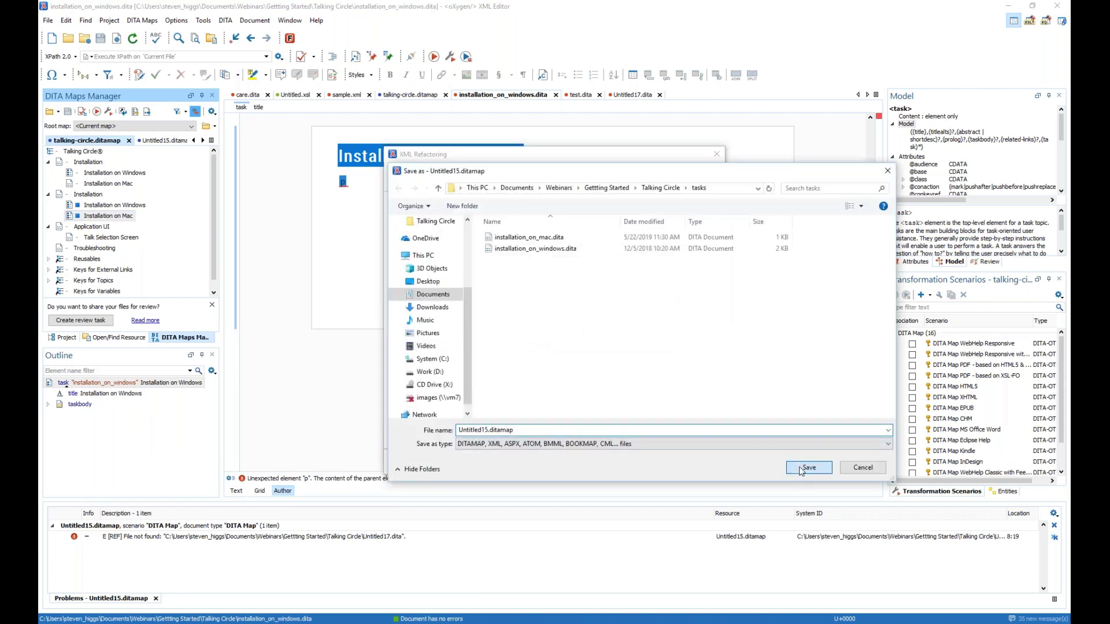
{"action": "left_click", "coordinate": [808, 468]}
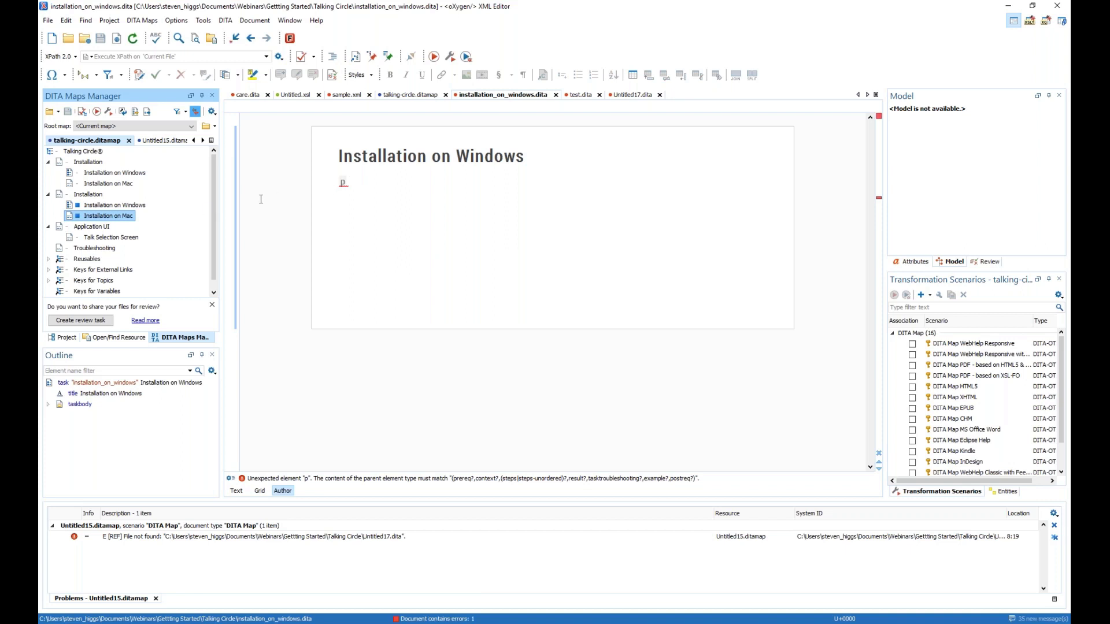
{"action": "double_click", "coordinate": [112, 218]}
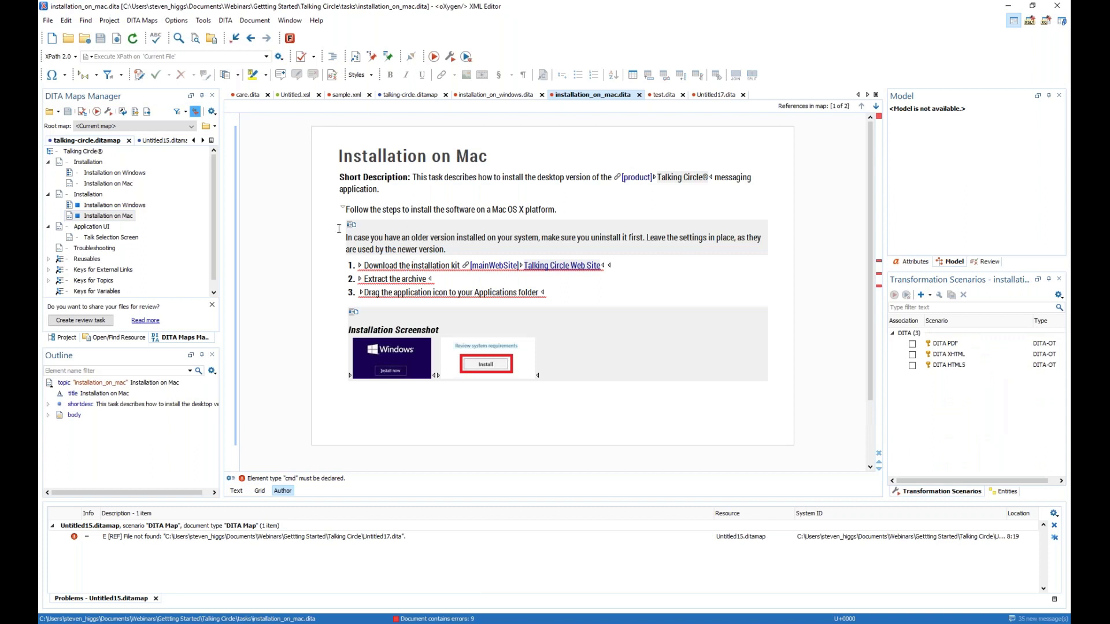
Show full tags in the converted Installation on Mac topic and remove the section element wrapped around its introductory paragraphs.
{"action": "left_click", "coordinate": [373, 211]}
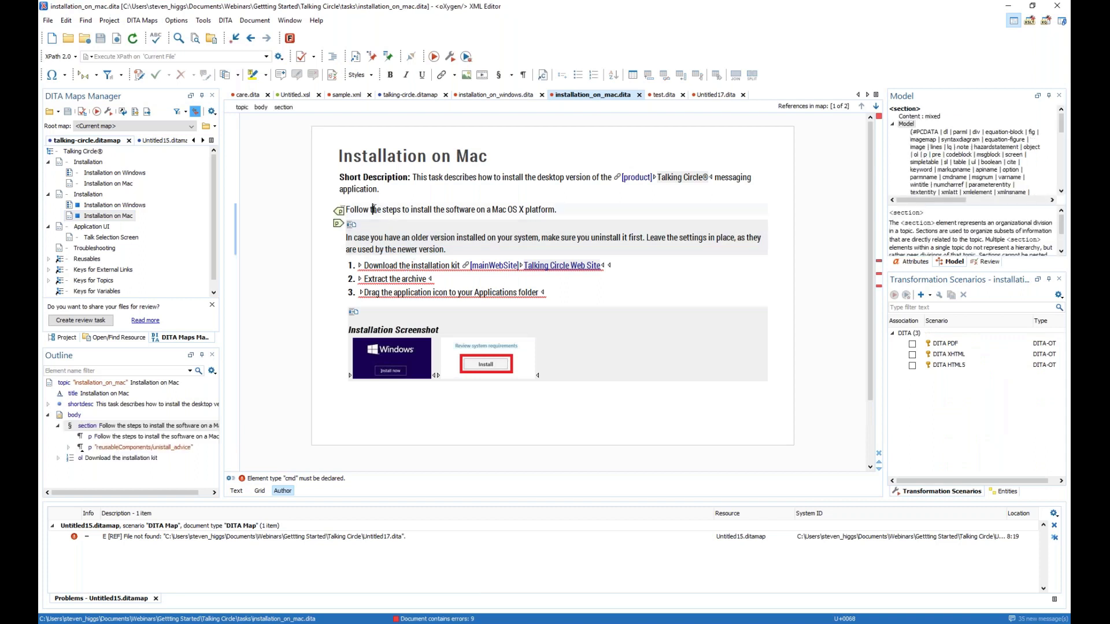
{"action": "left_click", "coordinate": [96, 75]}
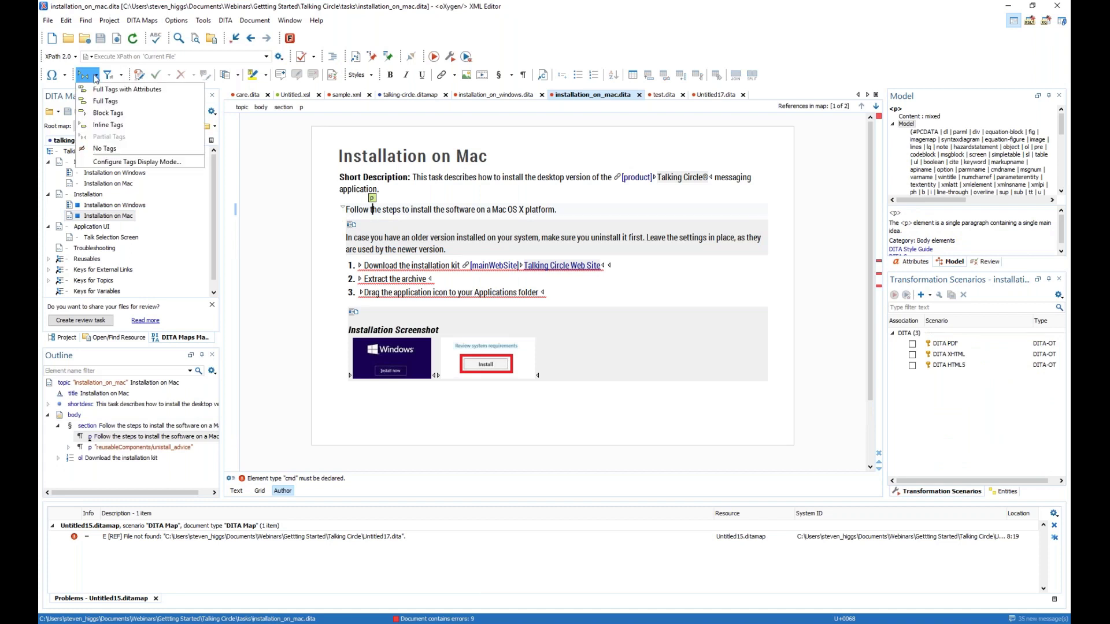
{"action": "left_click", "coordinate": [106, 102]}
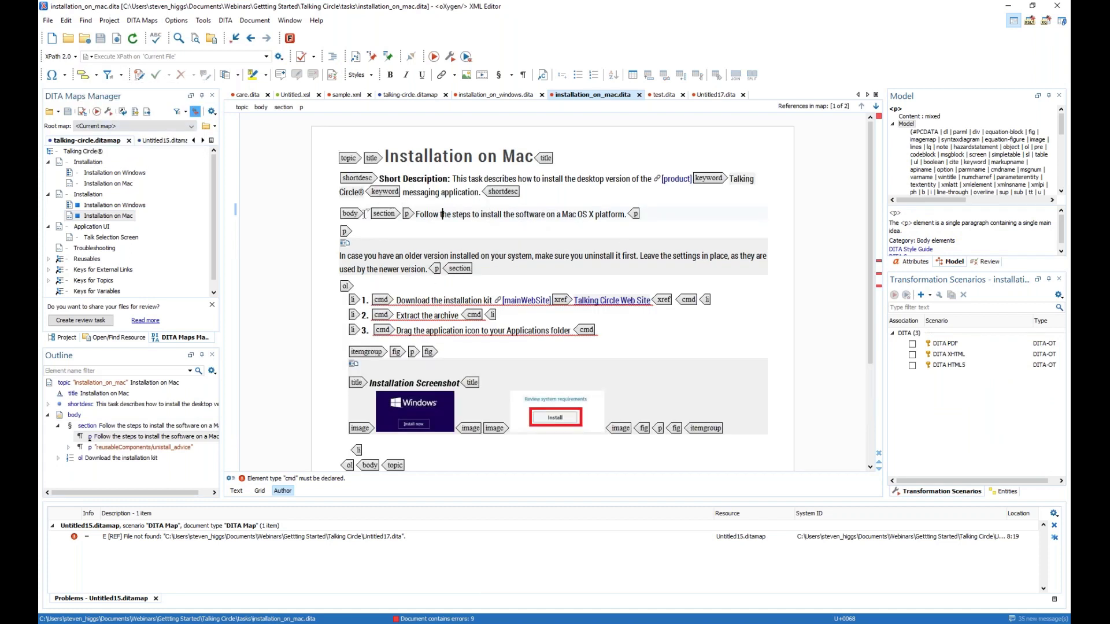
{"action": "left_click", "coordinate": [389, 243]}
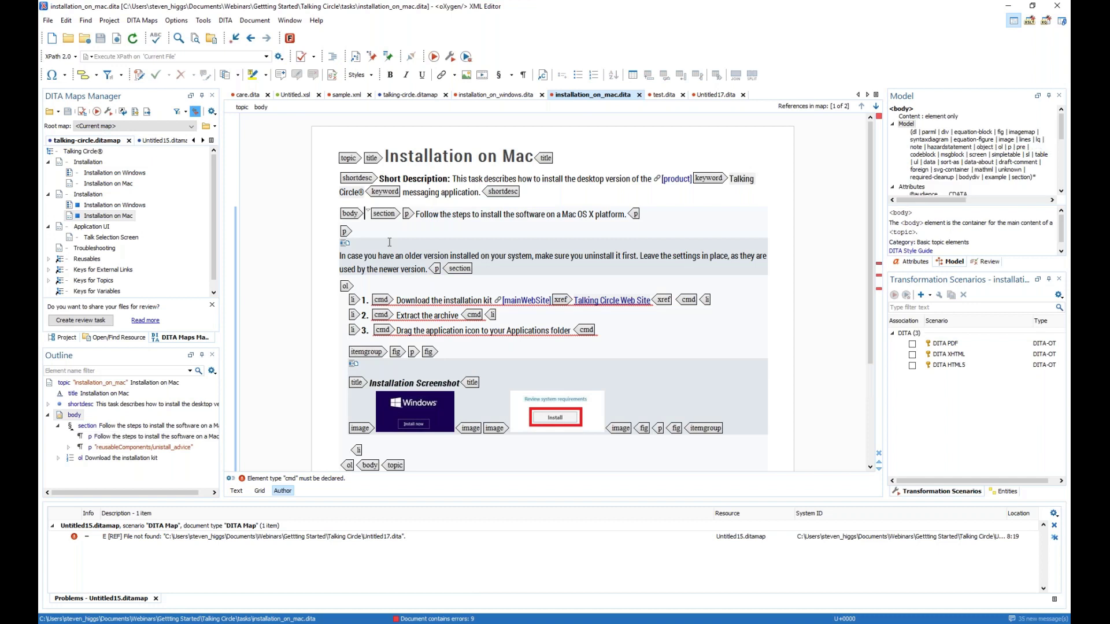
{"action": "key", "text": "Delete"}
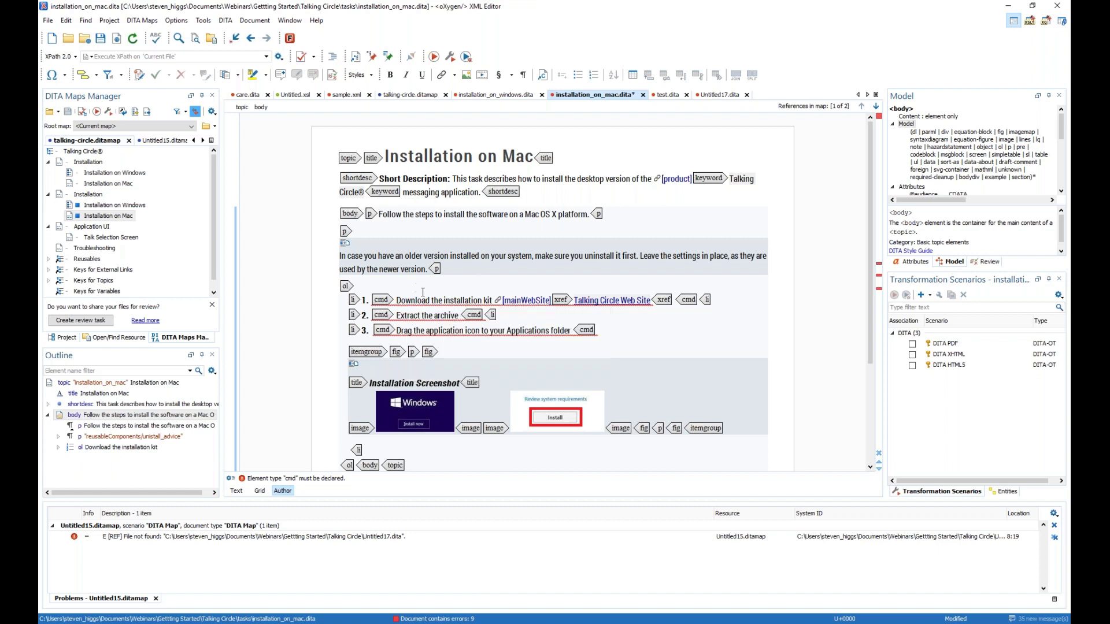
Unwrap all cmd elements in the Installation on Mac topic after previewing the changes, and return the display to partial tags.
{"action": "right_click", "coordinate": [103, 219]}
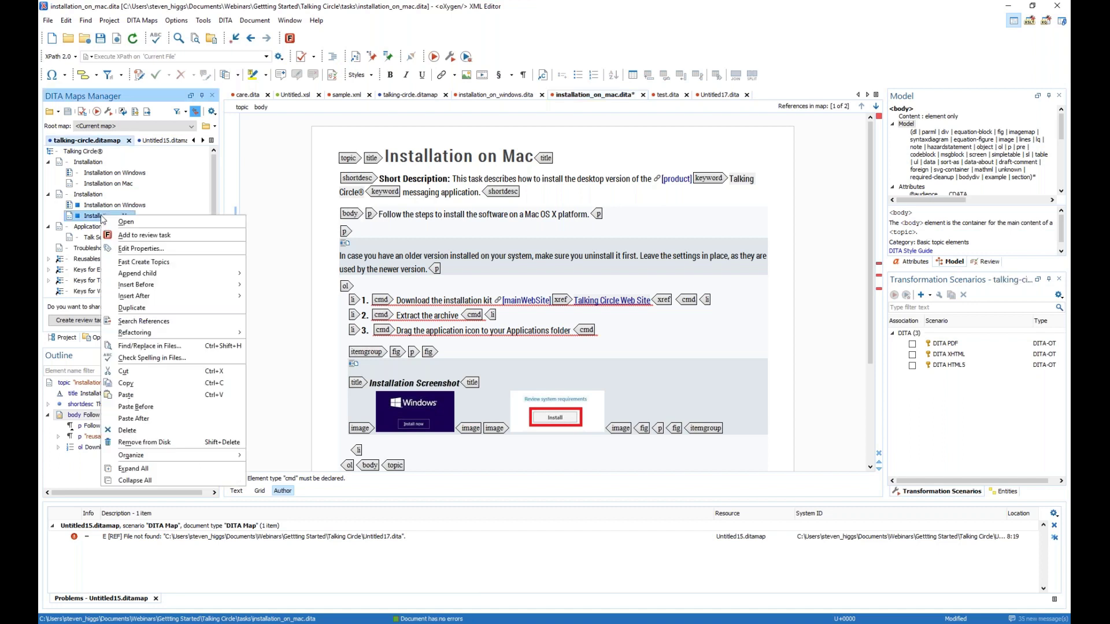
{"action": "left_click", "coordinate": [649, 158]}
{"action": "right_click", "coordinate": [649, 158]}
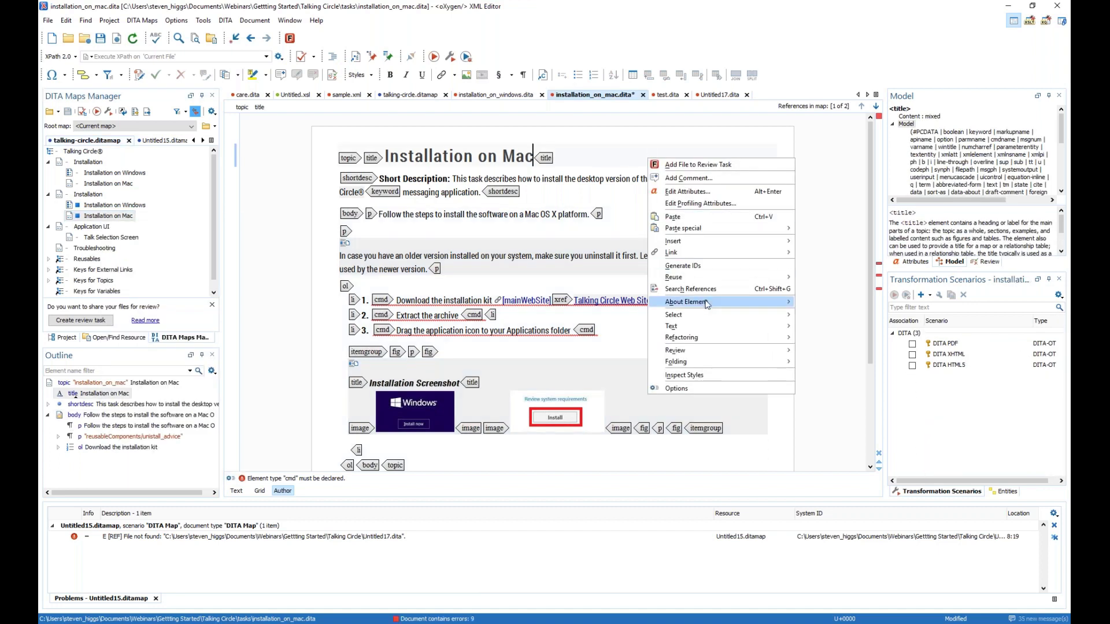
{"action": "mouse_move", "coordinate": [712, 342]}
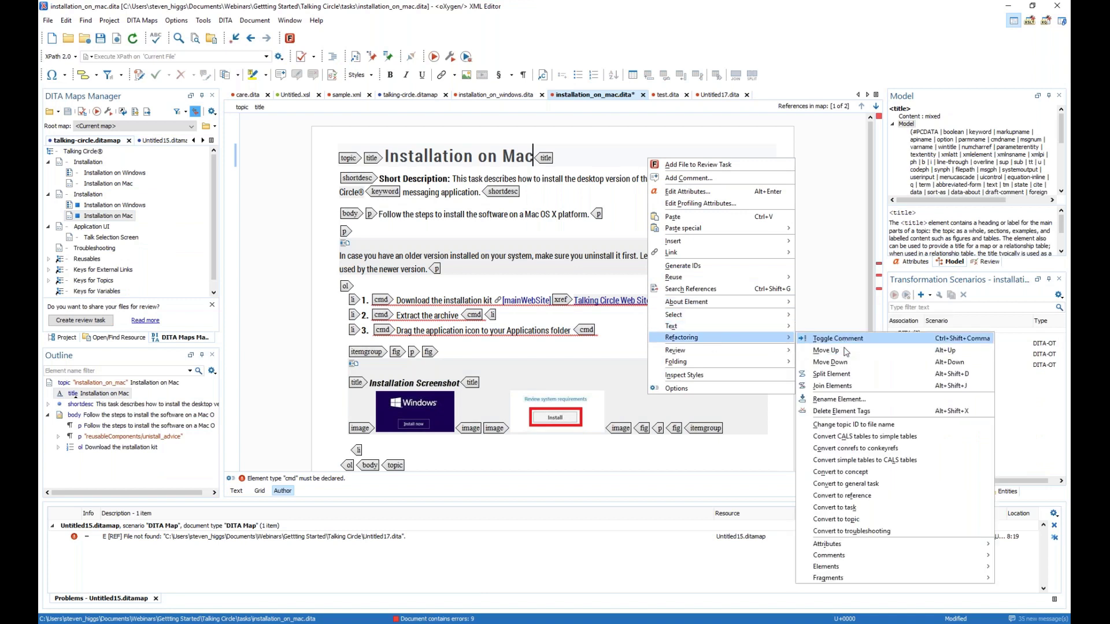
{"action": "mouse_move", "coordinate": [861, 562]}
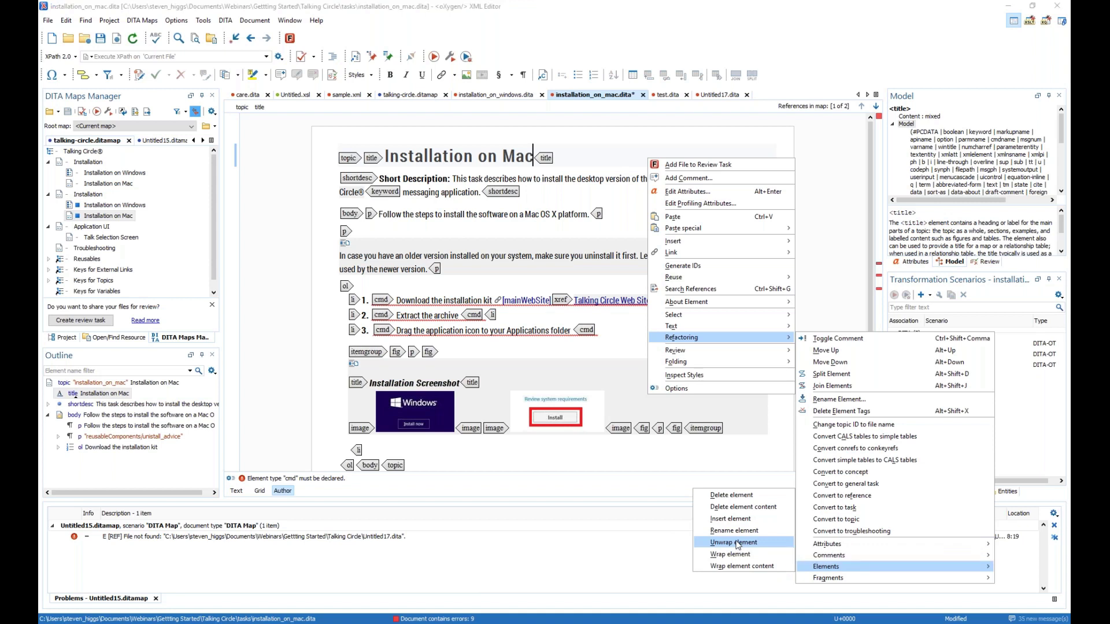
{"action": "left_click", "coordinate": [738, 544]}
{"action": "type", "text": "cmd"}
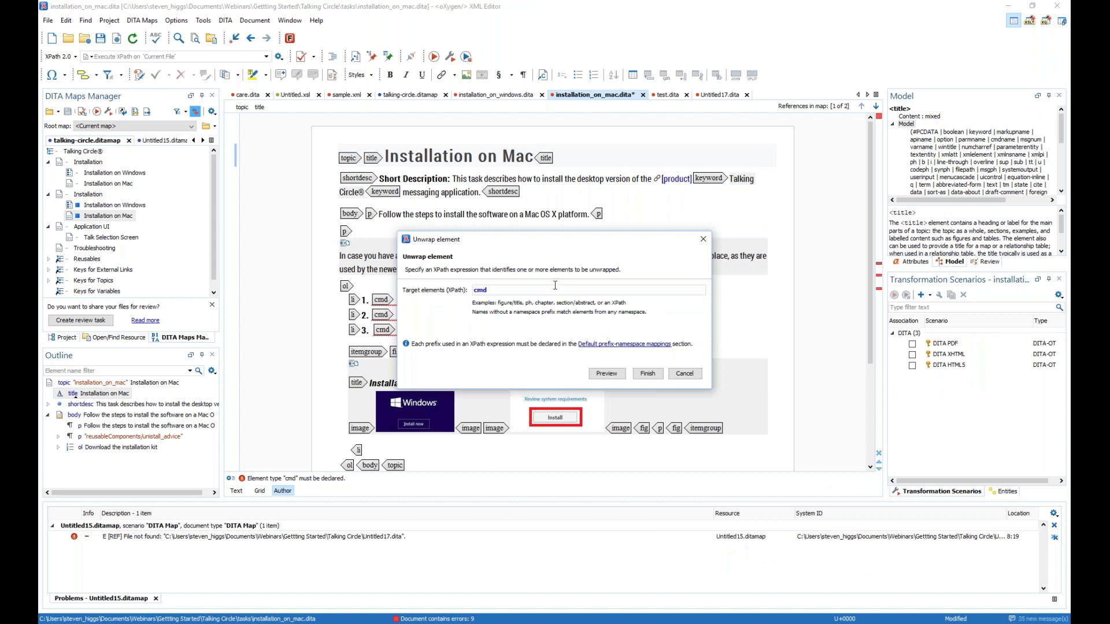
{"action": "left_click", "coordinate": [607, 373]}
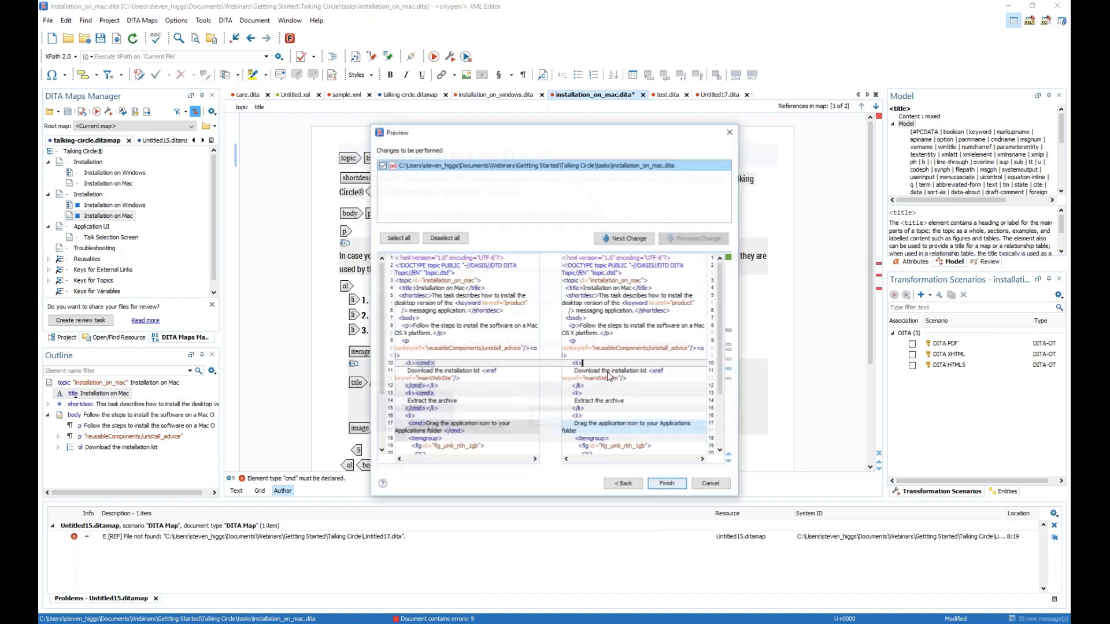
{"action": "scroll", "coordinate": [567, 287], "scroll_direction": "down", "scroll_amount": 2}
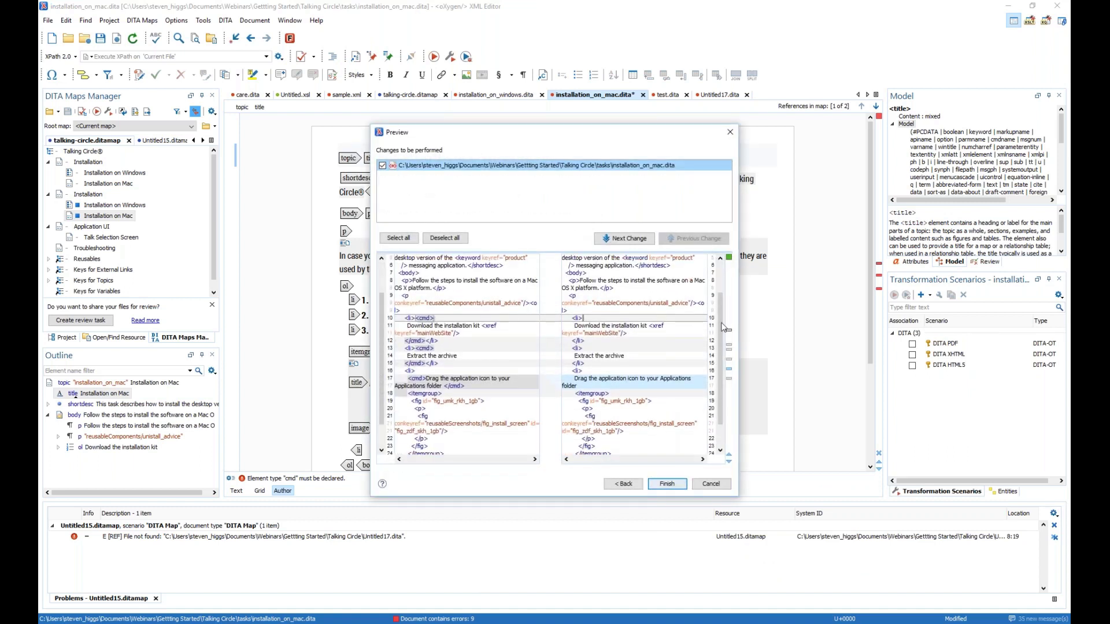
{"action": "left_click", "coordinate": [670, 485]}
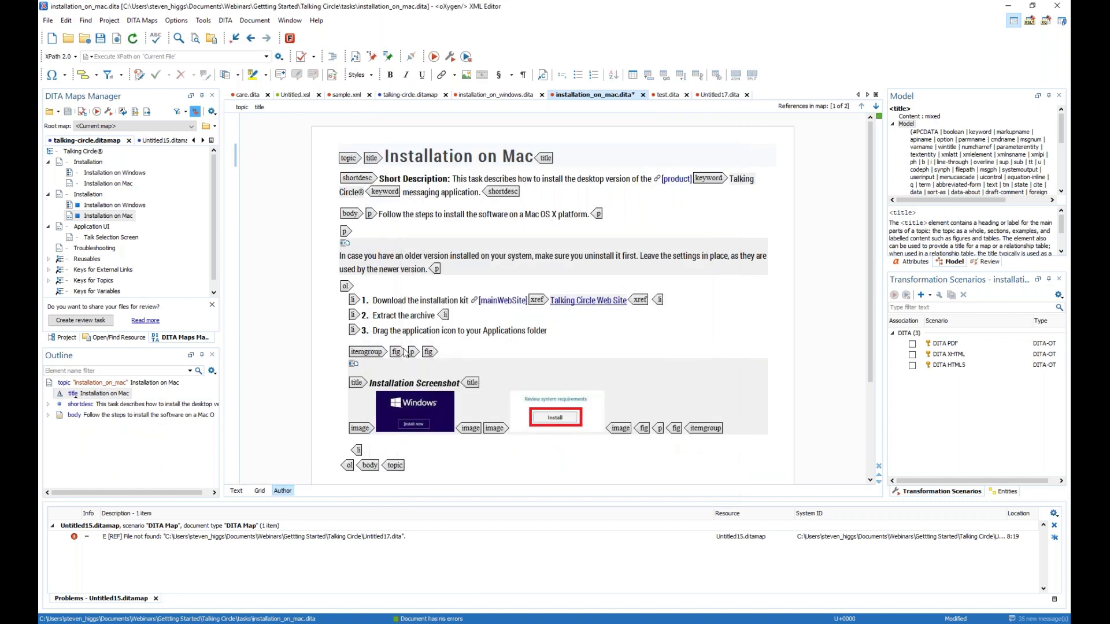
{"action": "left_click", "coordinate": [96, 76]}
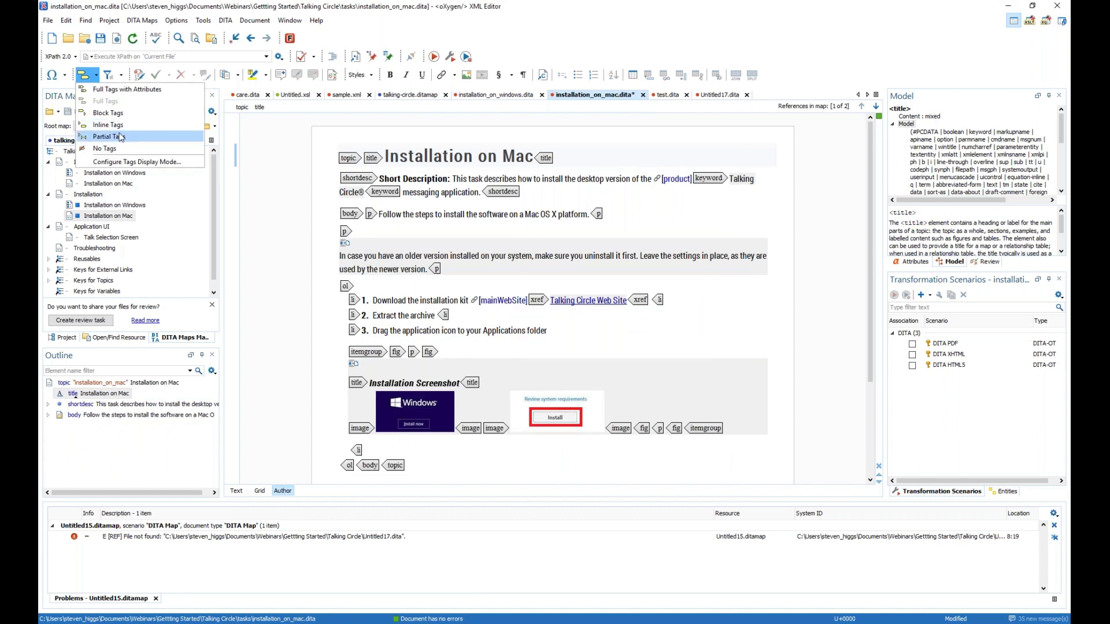
{"action": "left_click", "coordinate": [105, 149]}
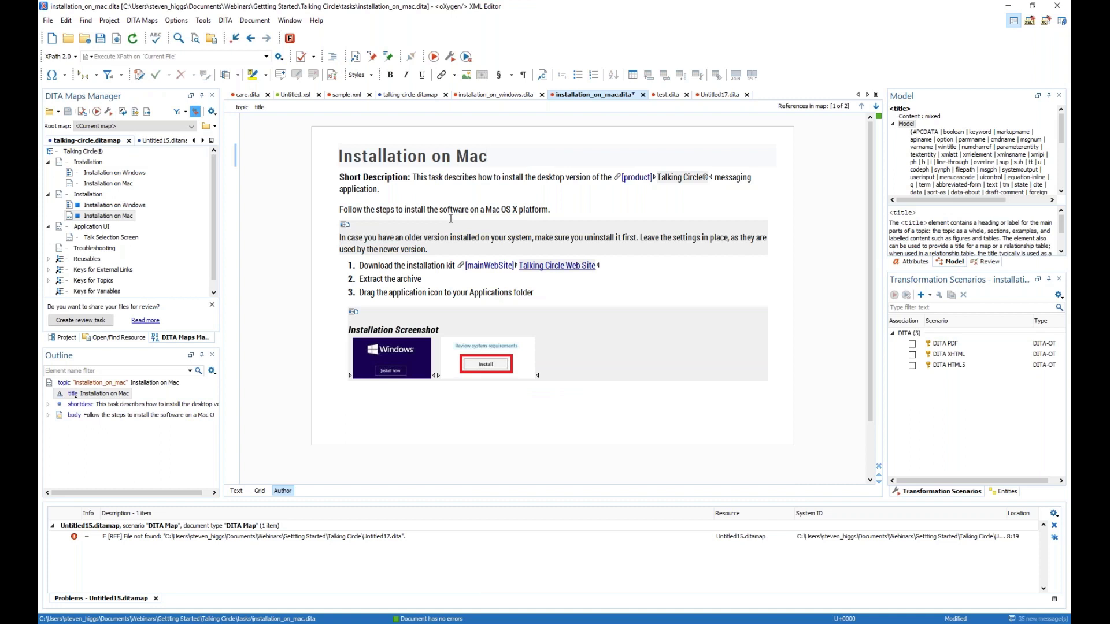
Duplicate the converted Installation on Mac topic as installation_on_linux.dita and change the copy's title to Installation on Linux.
{"action": "left_click", "coordinate": [96, 219]}
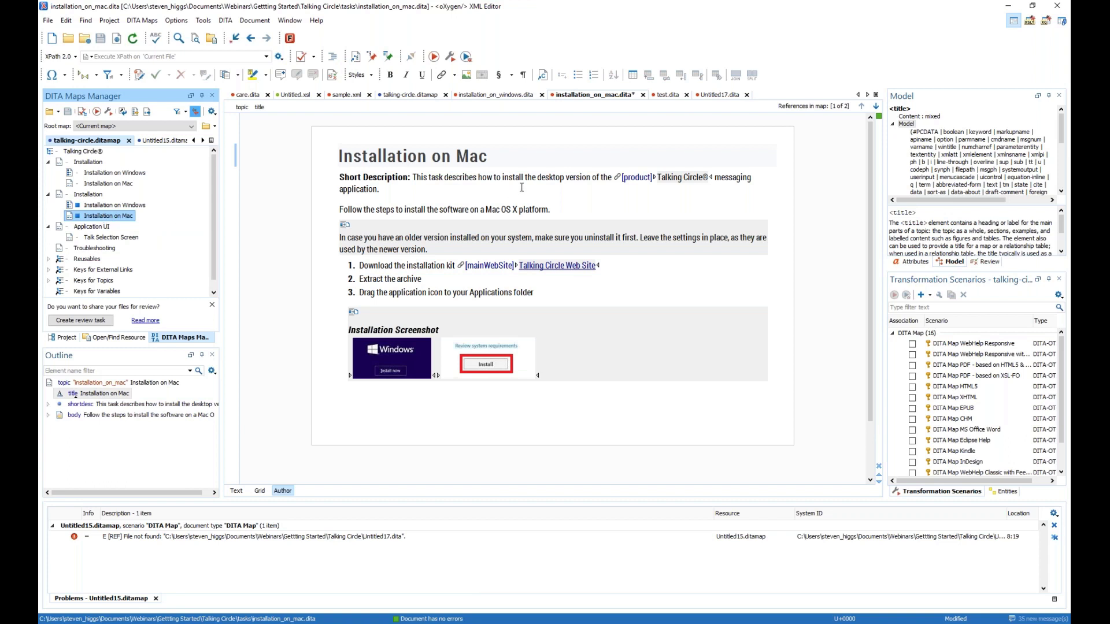
{"action": "right_click", "coordinate": [99, 219]}
{"action": "mouse_move", "coordinate": [134, 300]}
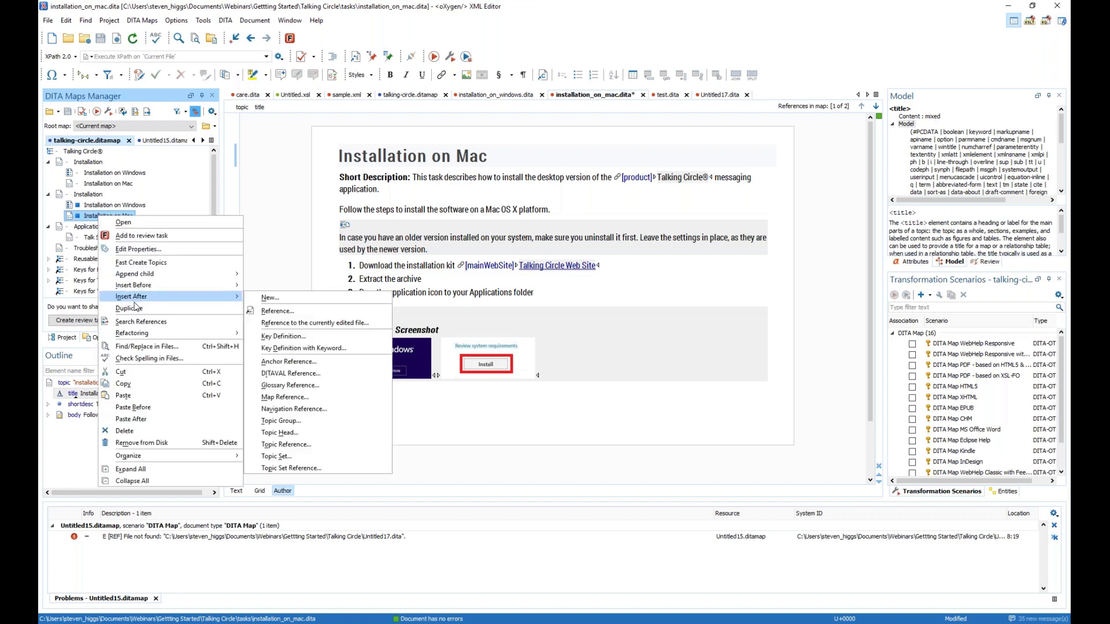
{"action": "left_click", "coordinate": [138, 310]}
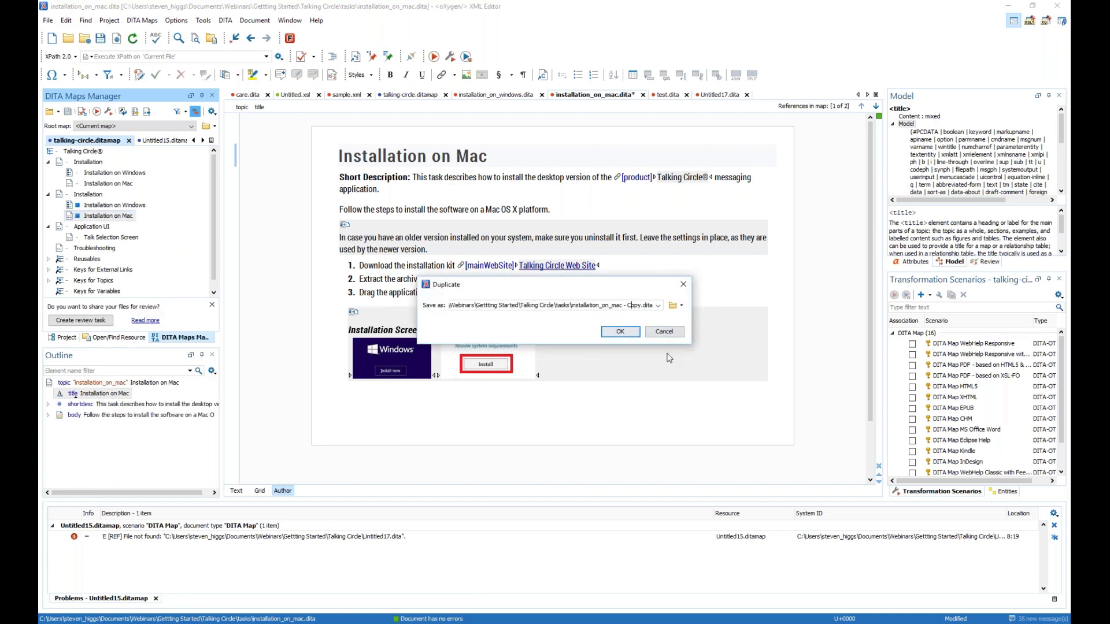
{"action": "key", "text": "BackSpace"}
{"action": "key", "text": "BackSpace"}
{"action": "key", "text": "BackSpace"}
{"action": "key", "text": "BackSpace"}
{"action": "key", "text": "BackSpace"}
{"action": "key", "text": "BackSpace"}
{"action": "key", "text": "BackSpace"}
{"action": "key", "text": "BackSpace"}
{"action": "key", "text": "BackSpace"}
{"action": "key", "text": "BackSpace"}
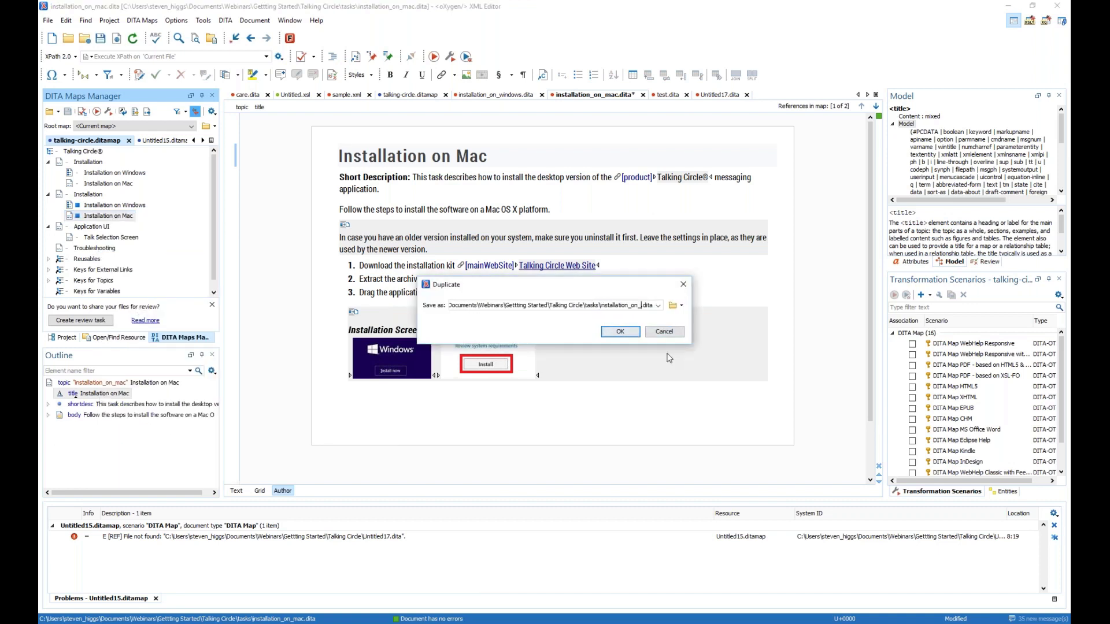
{"action": "type", "text": "linux"}
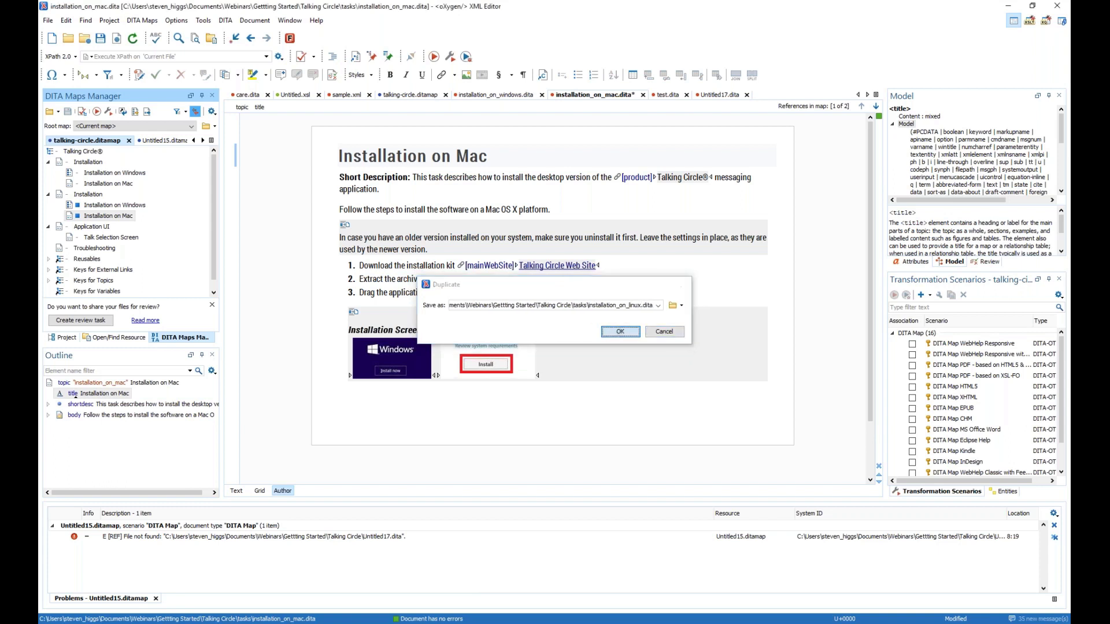
{"action": "key", "text": "Return"}
{"action": "double_click", "coordinate": [472, 156]}
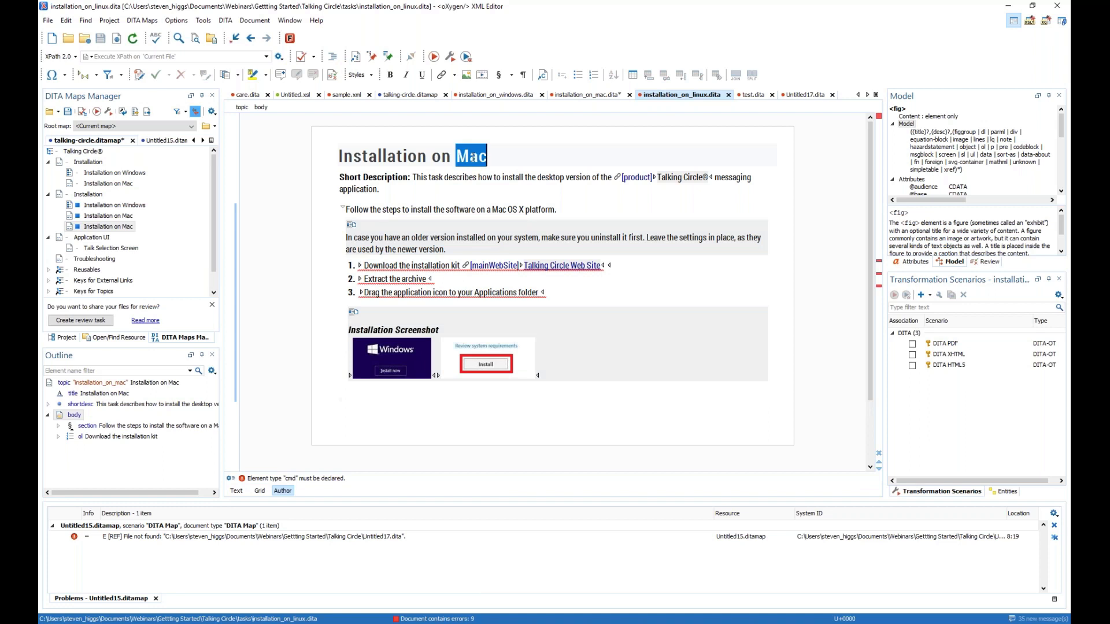
{"action": "type", "text": "Linux"}
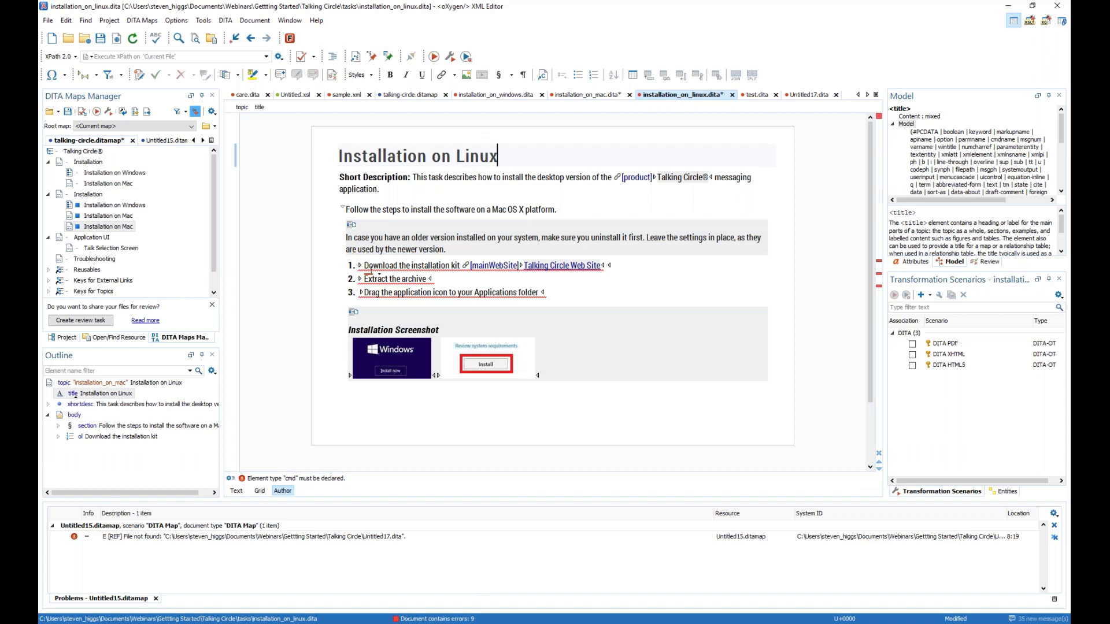
Check the validation errors in the Linux copy, save installation_on_mac.dita, and return to installation_on_linux.dita.
{"action": "mouse_move", "coordinate": [378, 270]}
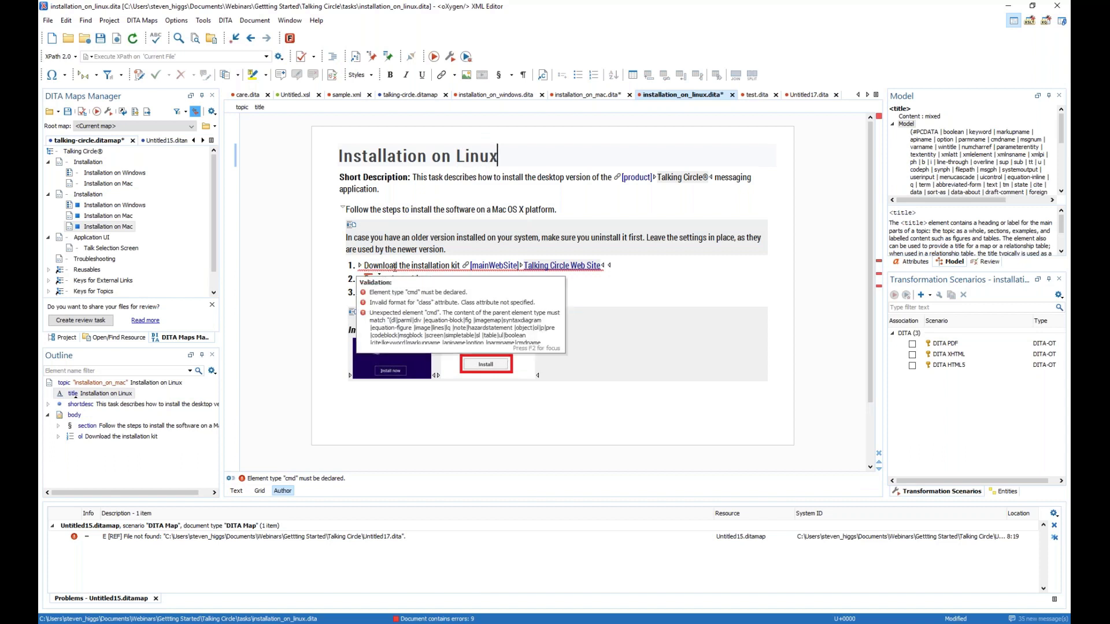
{"action": "left_click", "coordinate": [591, 95]}
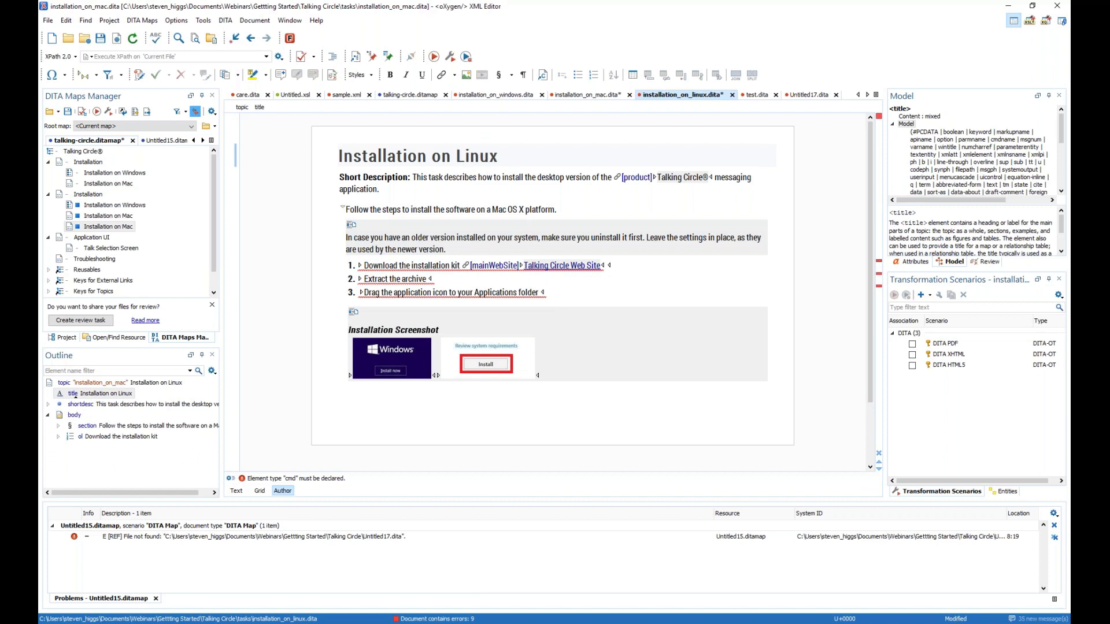
{"action": "left_click", "coordinate": [680, 95]}
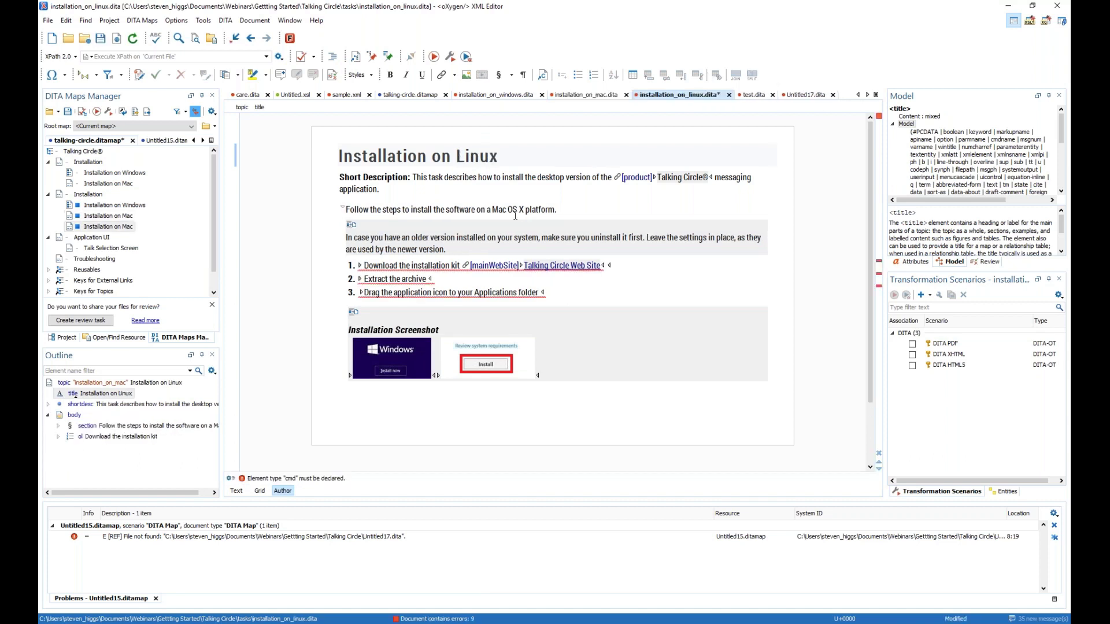
Close installation_on_linux.dita without saving its title change and reopen it from the map.
{"action": "left_click", "coordinate": [729, 95]}
{"action": "left_click", "coordinate": [550, 332]}
{"action": "double_click", "coordinate": [101, 227]}
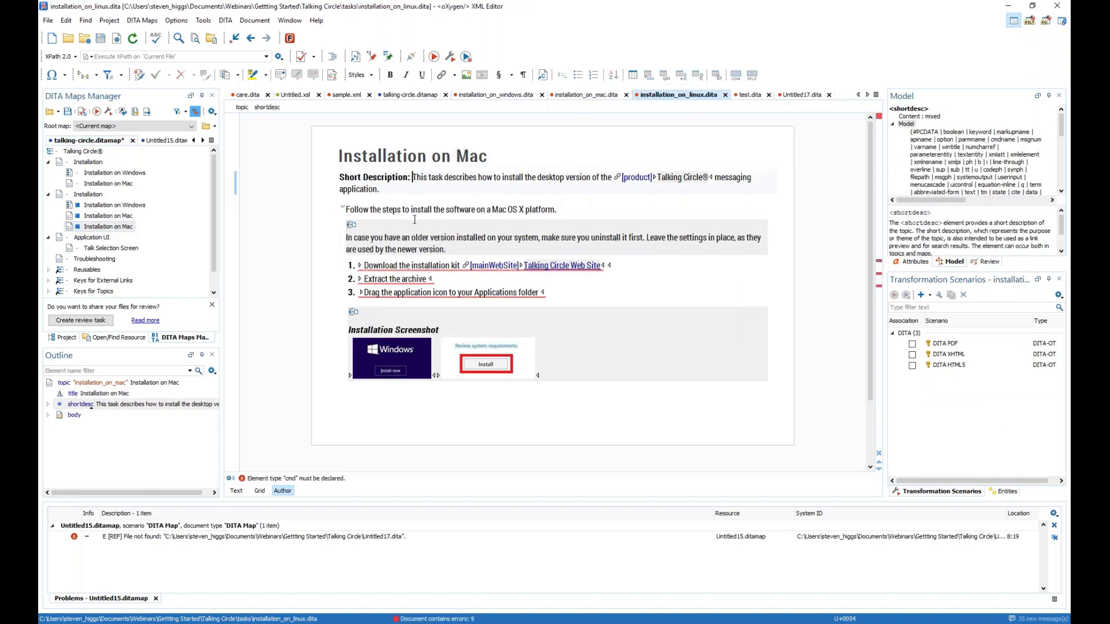
Remove the duplicated installation_on_linux.dita topic from the map and disk, and do not keep it open in the editor.
{"action": "left_click", "coordinate": [101, 217]}
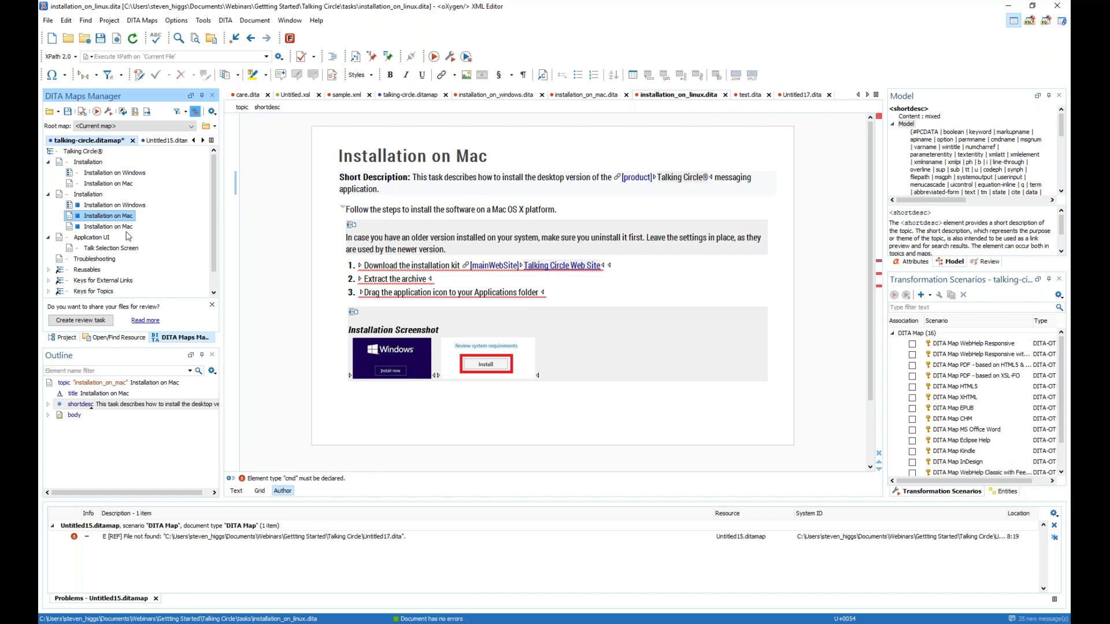
{"action": "left_click", "coordinate": [103, 228]}
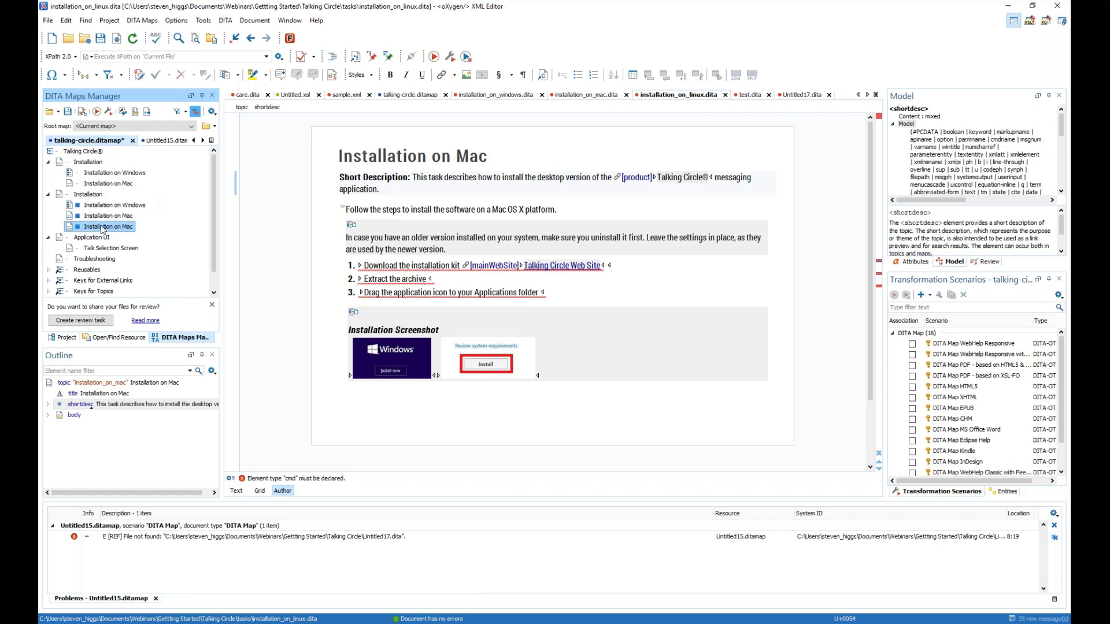
{"action": "right_click", "coordinate": [102, 230]}
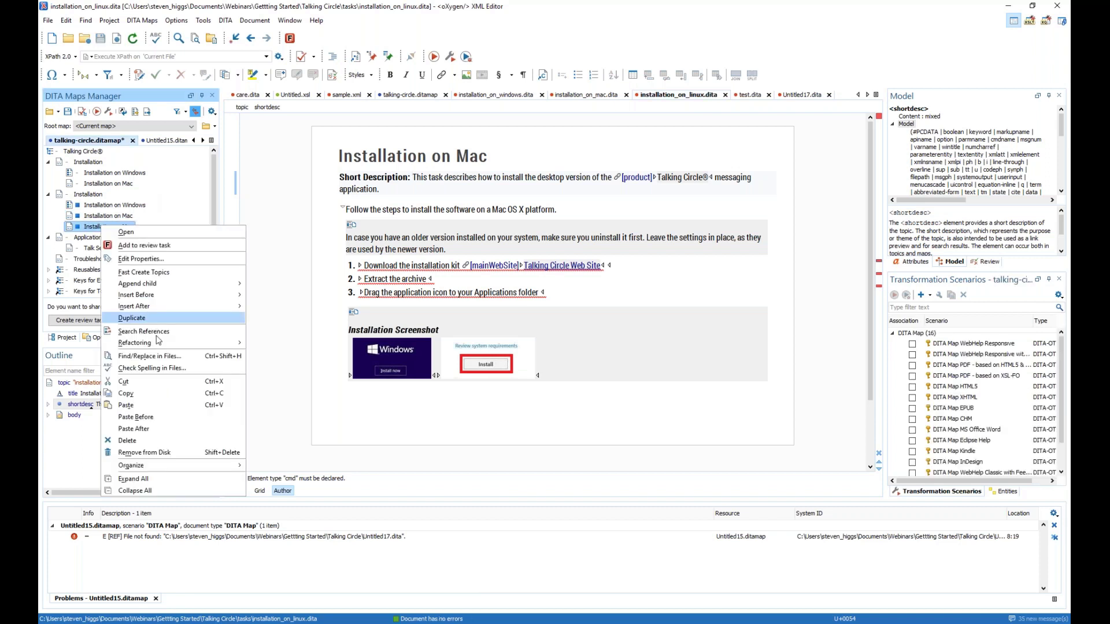
{"action": "left_click", "coordinate": [160, 453]}
{"action": "left_click", "coordinate": [580, 325]}
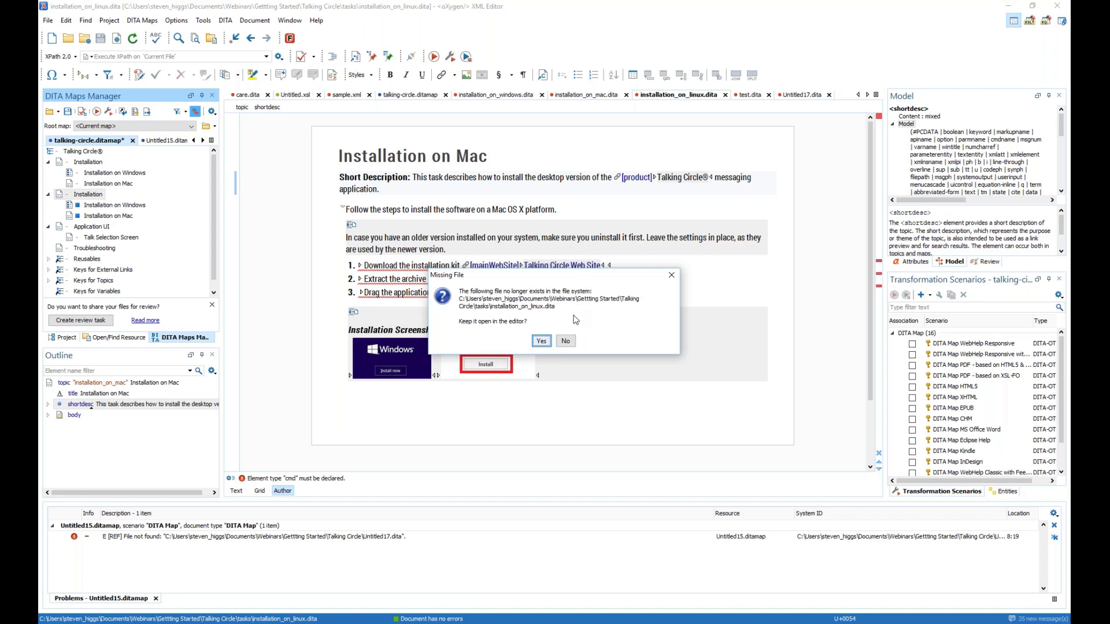
{"action": "left_click", "coordinate": [566, 341]}
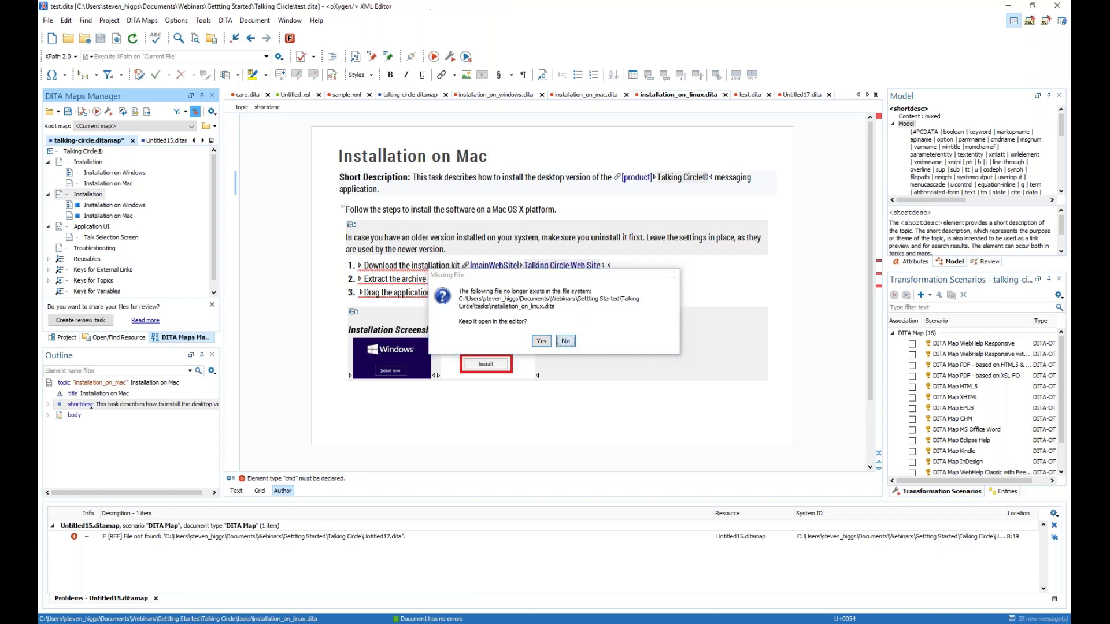
Duplicate the corrected, saved Installation on Mac topic as installation_on_linux.dita.
{"action": "right_click", "coordinate": [95, 217]}
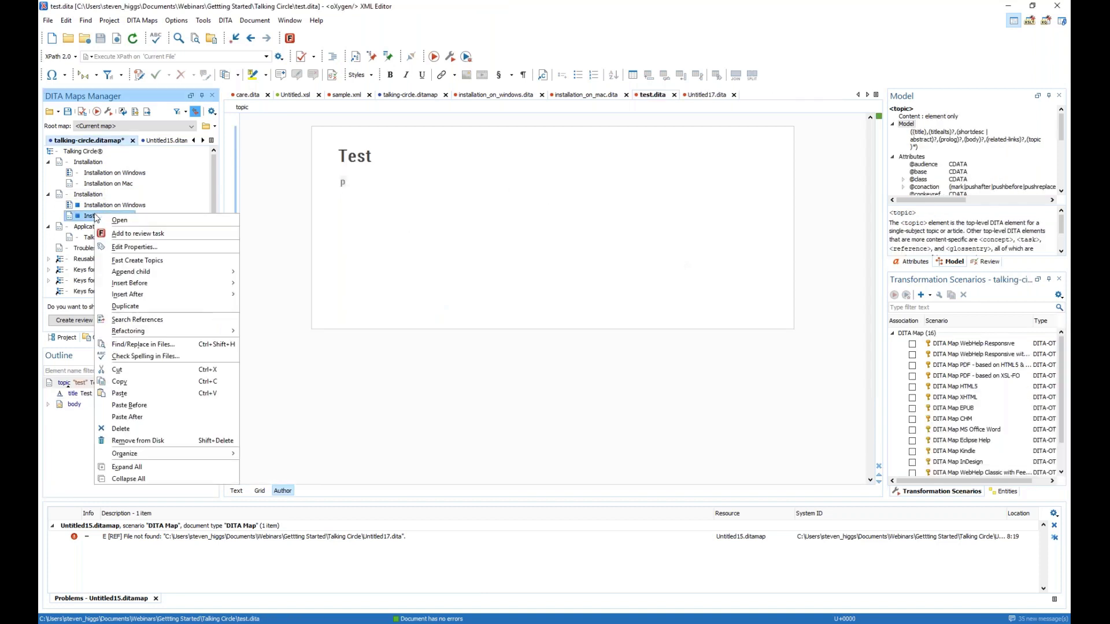
{"action": "left_click", "coordinate": [148, 306]}
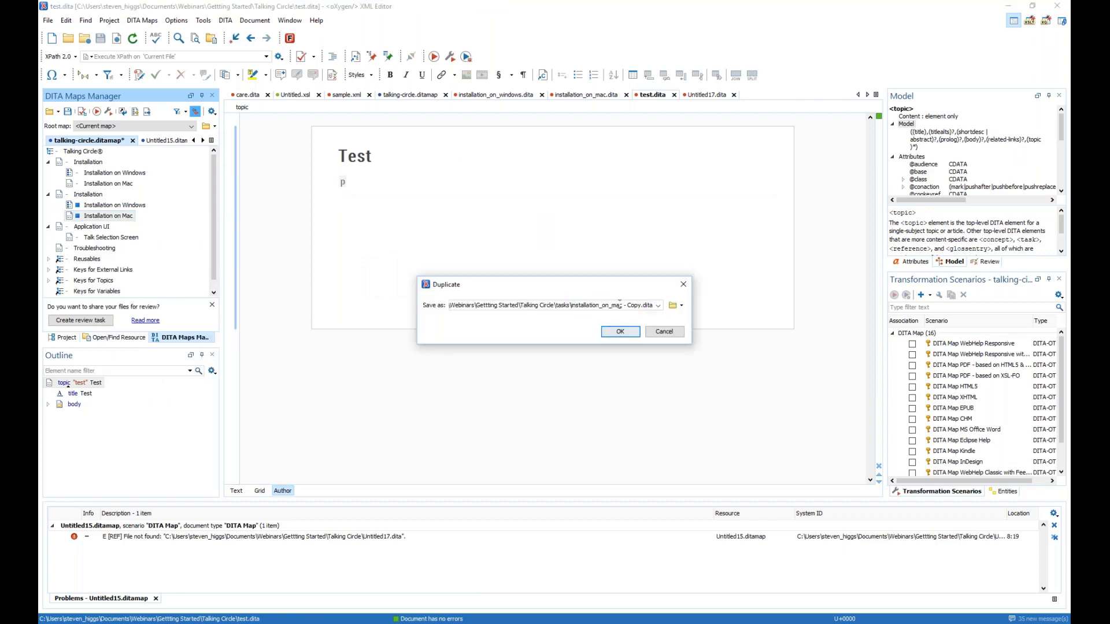
{"action": "key", "text": "Left"}
{"action": "key", "text": "Left"}
{"action": "key", "text": "Left"}
{"action": "key", "text": "Left"}
{"action": "key", "text": "Left"}
{"action": "key", "text": "Left"}
{"action": "key", "text": "Left"}
{"action": "key", "text": "BackSpace"}
{"action": "key", "text": "BackSpace"}
{"action": "key", "text": "BackSpace"}
{"action": "key", "text": "BackSpace"}
{"action": "key", "text": "BackSpace"}
{"action": "key", "text": "BackSpace"}
{"action": "key", "text": "BackSpace"}
{"action": "key", "text": "BackSpace"}
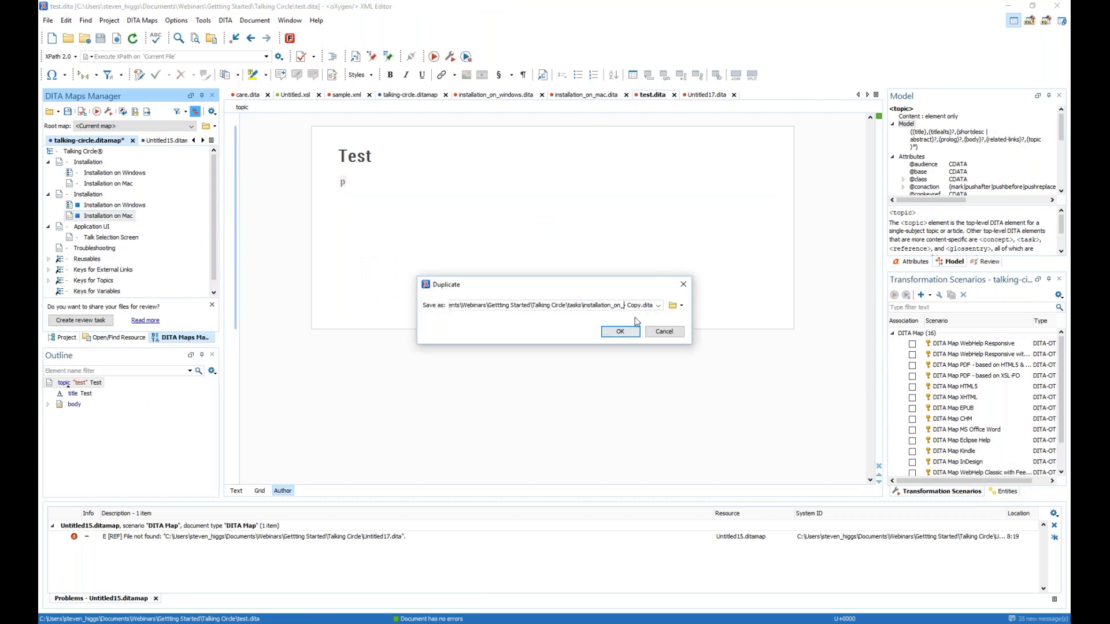
{"action": "type", "text": "linux"}
{"action": "key", "text": "Delete"}
{"action": "key", "text": "Delete"}
{"action": "left_click", "coordinate": [620, 332]}
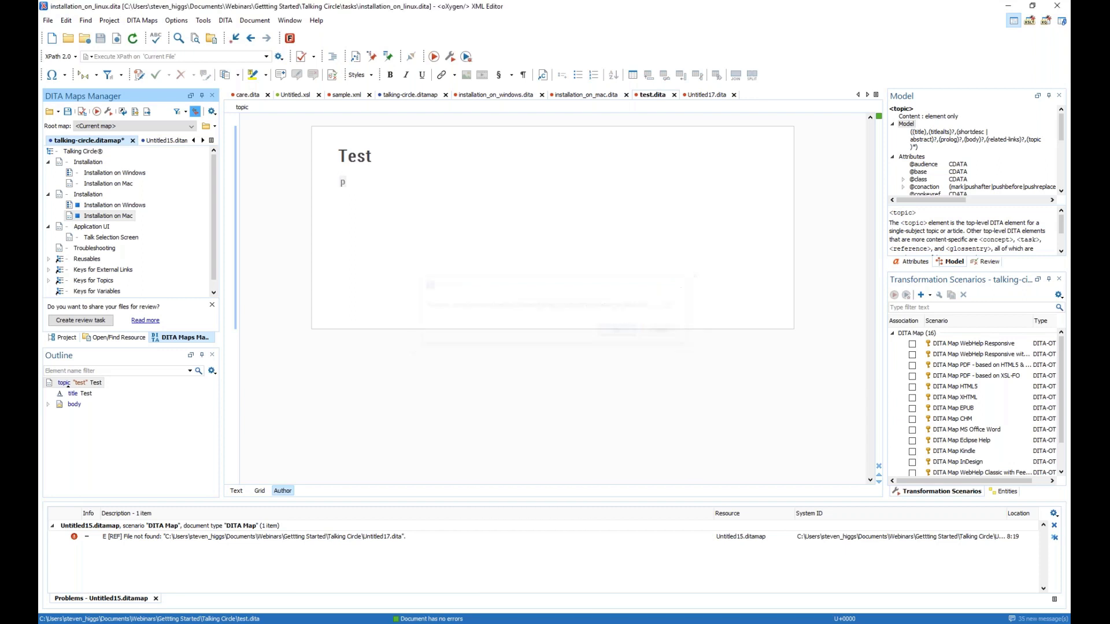
Change the duplicated topic's title to "Installation on Linux" and save installation_on_linux.dita.
{"action": "double_click", "coordinate": [471, 155]}
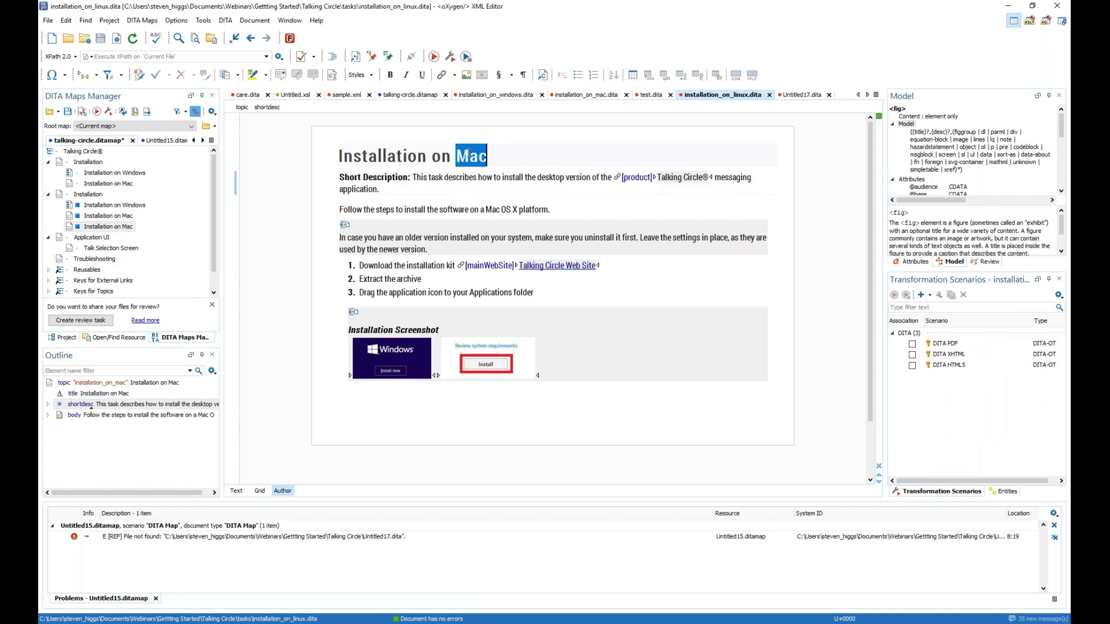
{"action": "type", "text": "Linux"}
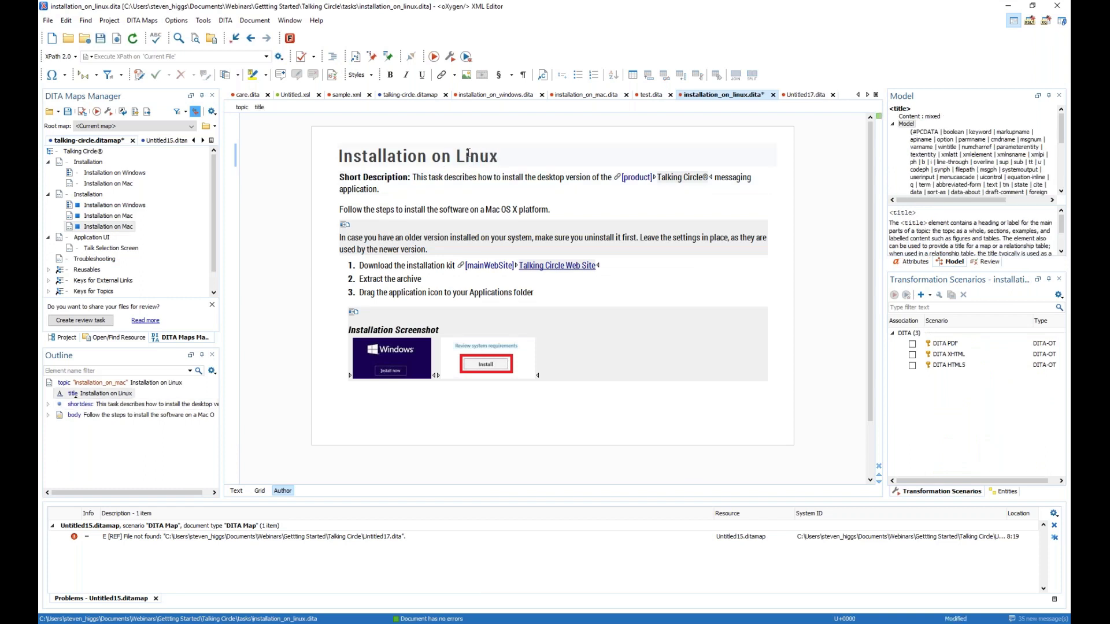
{"action": "key", "text": "ctrl+s"}
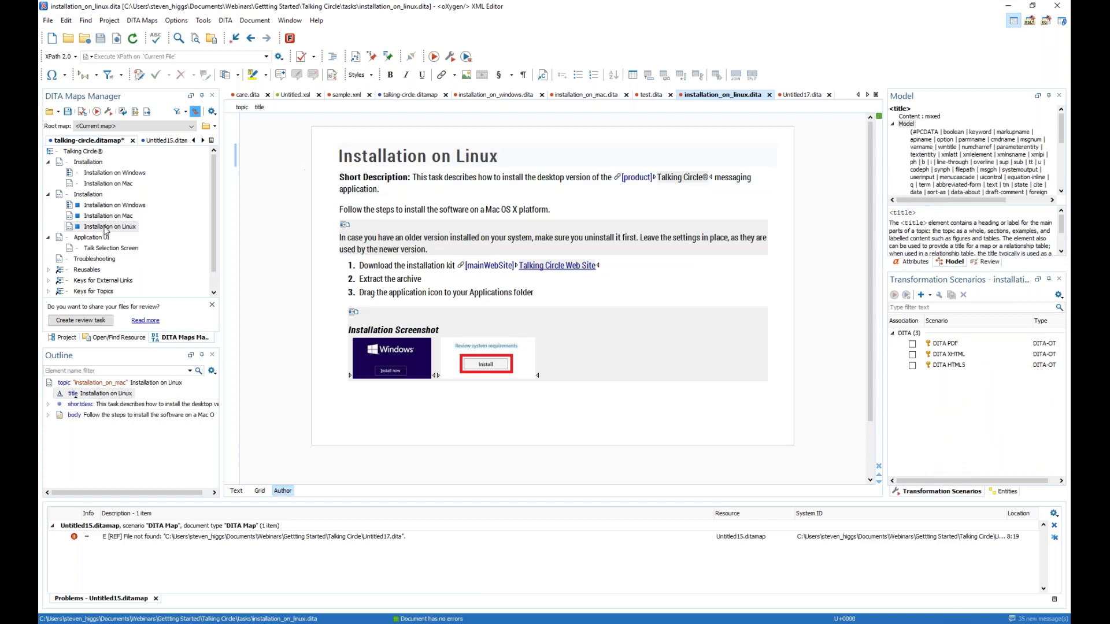
Show the profiling attributes of the topics in the talking-circle map.
{"action": "left_click", "coordinate": [105, 228]}
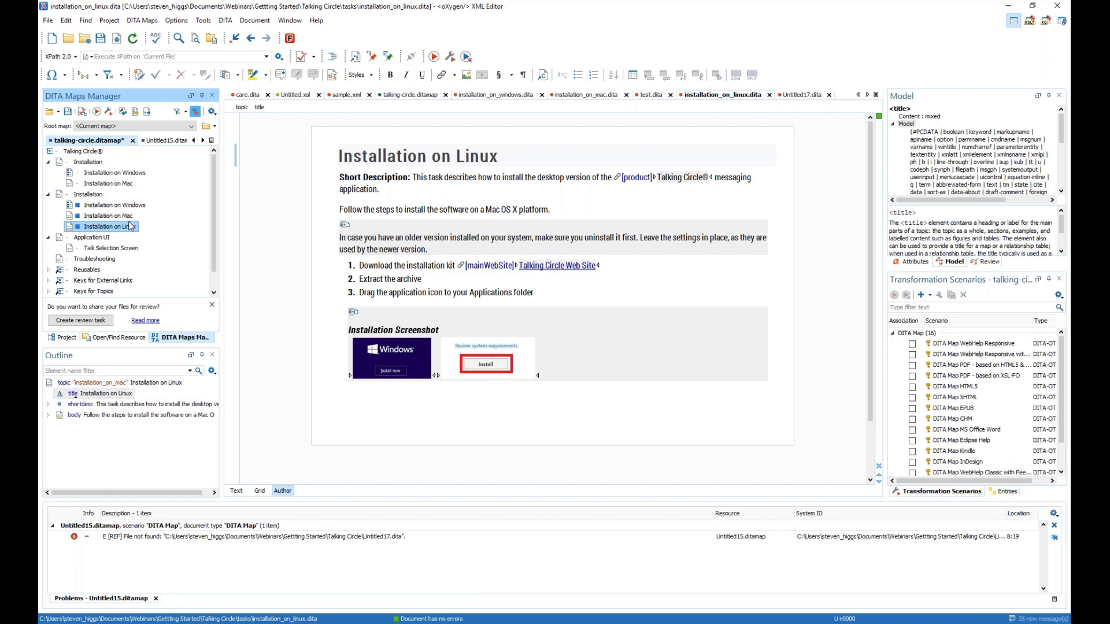
{"action": "mouse_move", "coordinate": [131, 226]}
{"action": "left_click", "coordinate": [185, 112]}
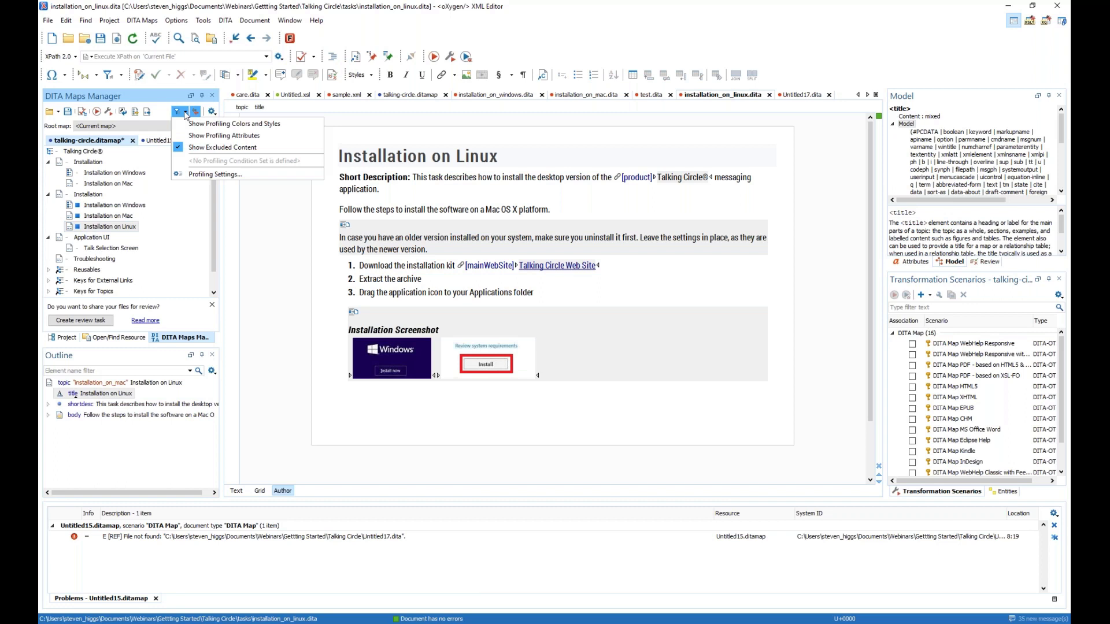
{"action": "left_click", "coordinate": [210, 137]}
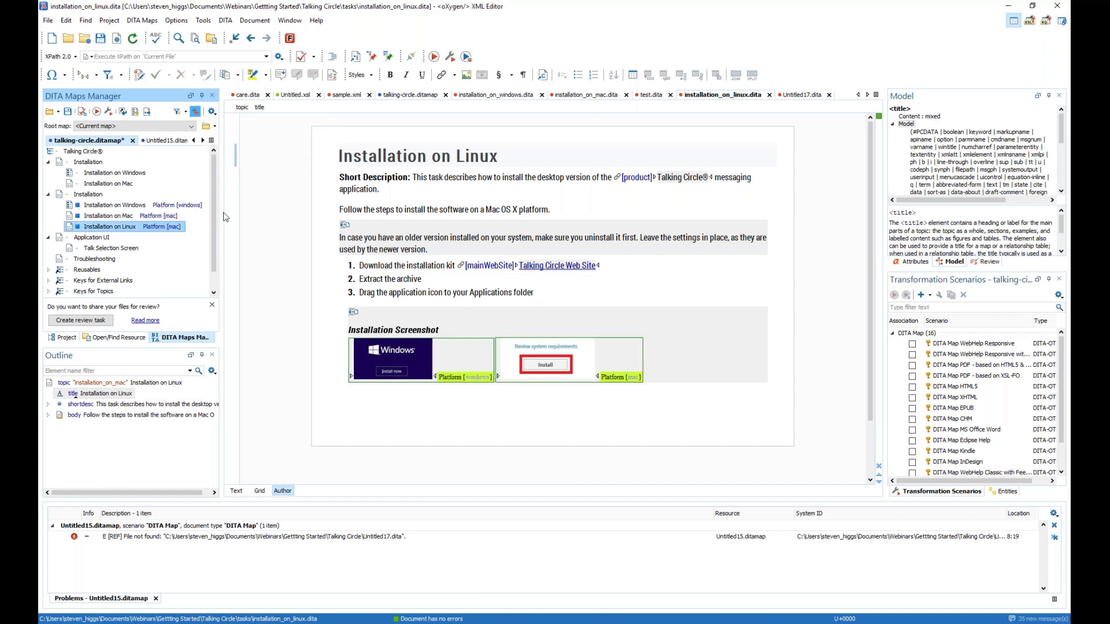
Set the platform profiling attribute of the Installation on Linux topic reference to linux instead of mac.
{"action": "right_click", "coordinate": [173, 230]}
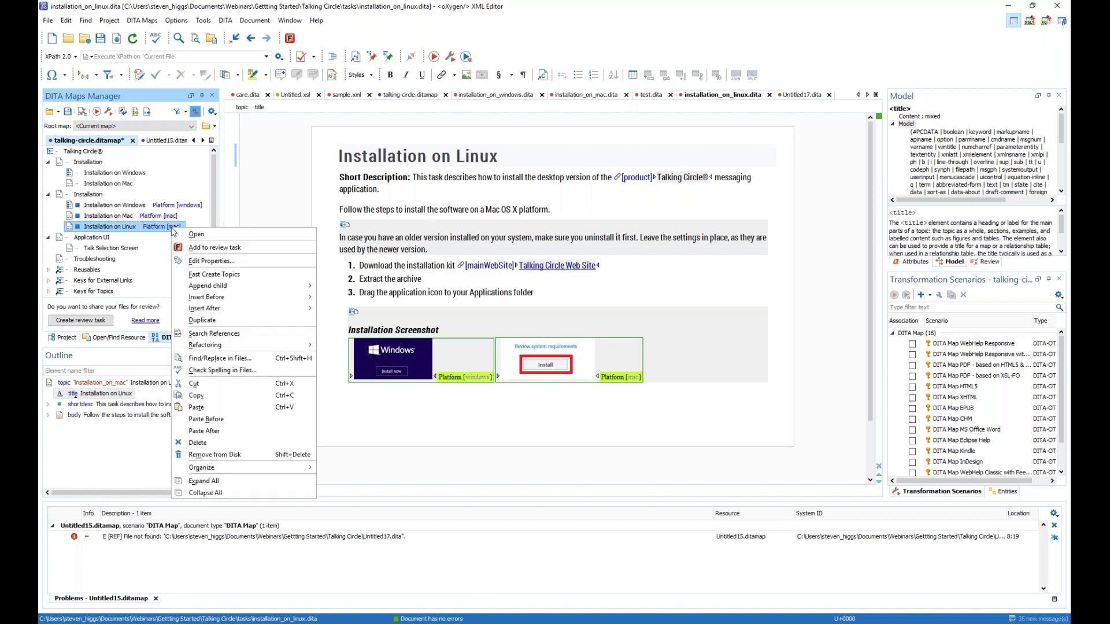
{"action": "left_click", "coordinate": [214, 263]}
{"action": "left_click", "coordinate": [416, 296]}
{"action": "left_click", "coordinate": [415, 284]}
{"action": "left_click", "coordinate": [705, 470]}
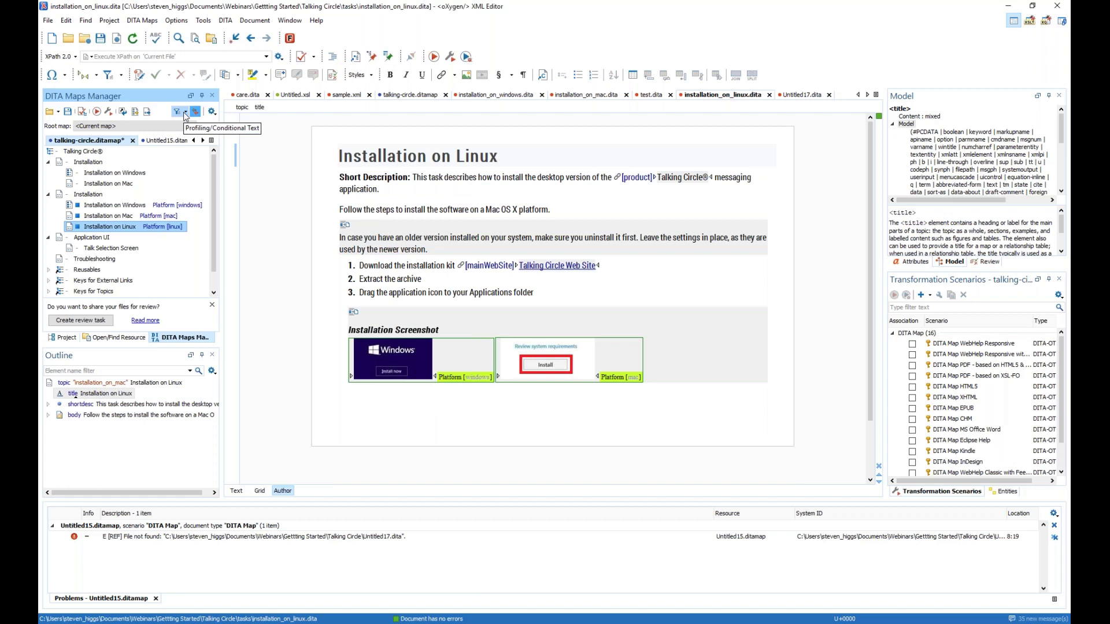
Create a DITA profiling condition set named Windows that includes content for the windows platform.
{"action": "left_click", "coordinate": [185, 113]}
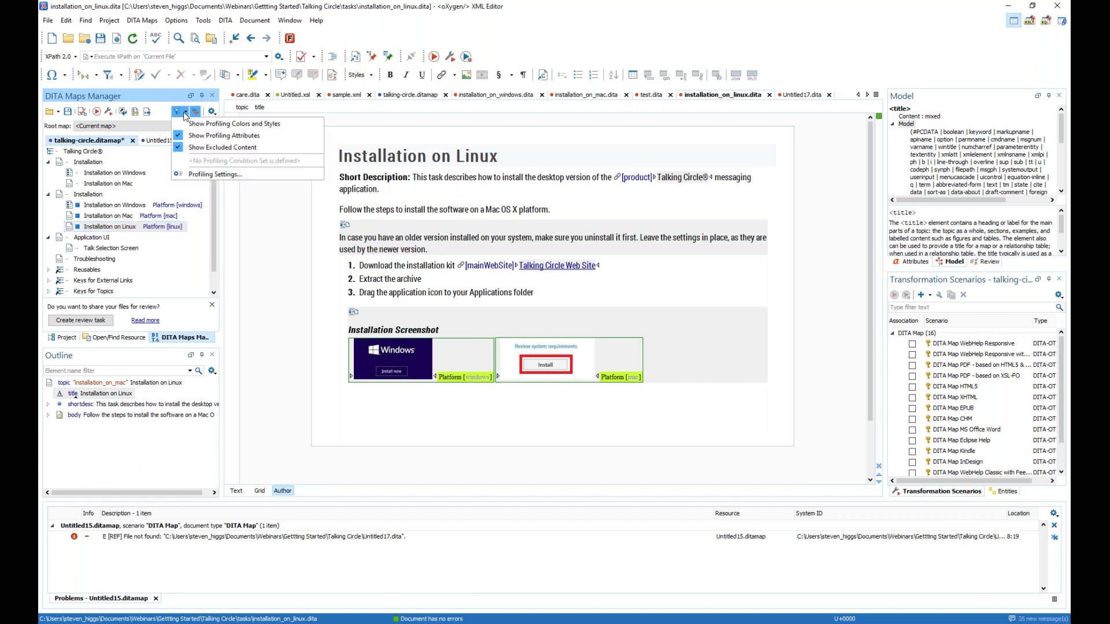
{"action": "left_click", "coordinate": [215, 174]}
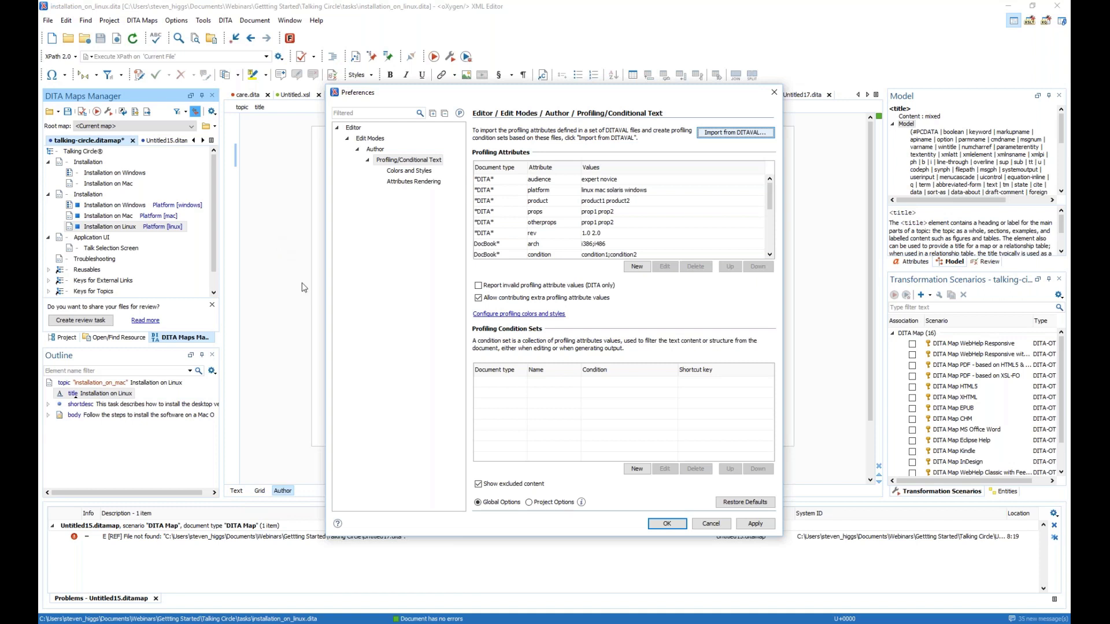
{"action": "left_click", "coordinate": [638, 471]}
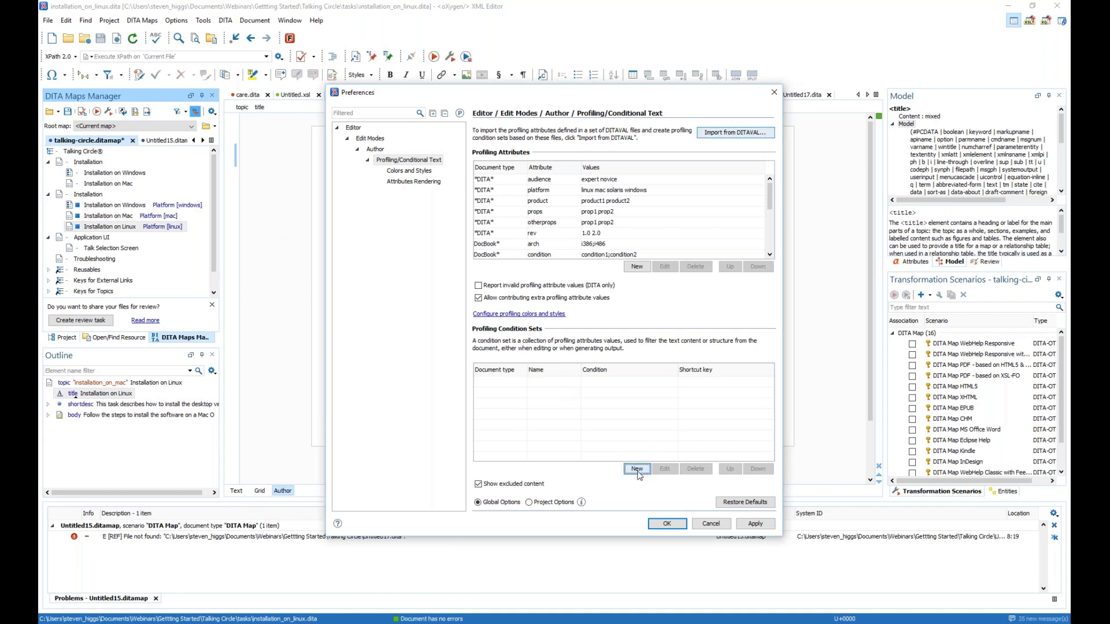
{"action": "type", "text": "Window"}
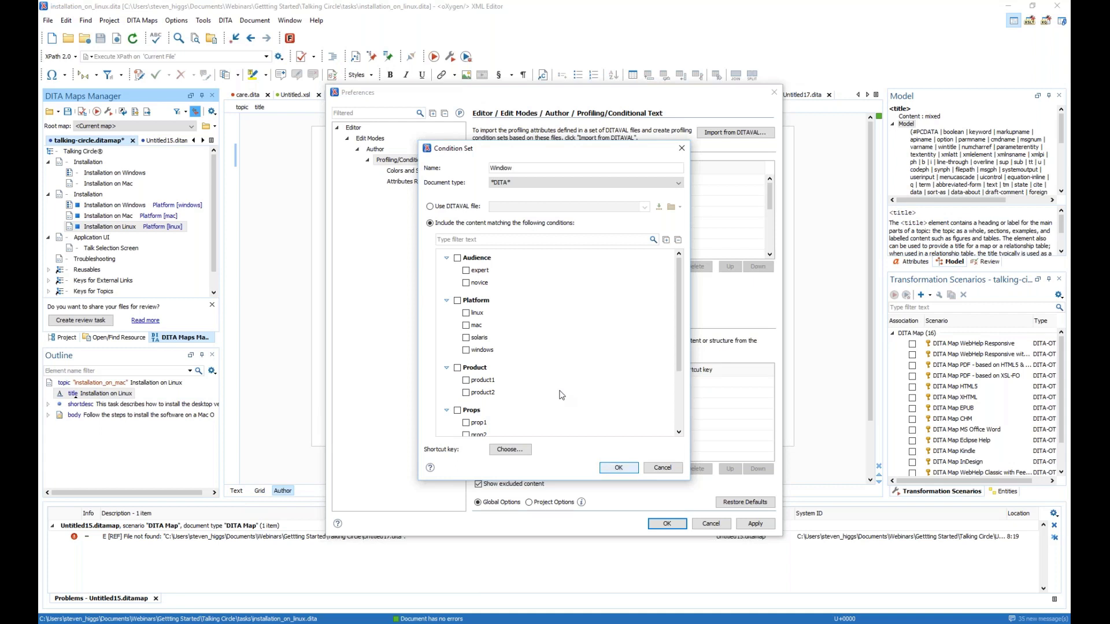
{"action": "key", "text": "BackSpace"}
{"action": "key", "text": "BackSpace"}
{"action": "type", "text": "ows"}
{"action": "left_click", "coordinate": [468, 354]}
{"action": "left_click", "coordinate": [618, 468]}
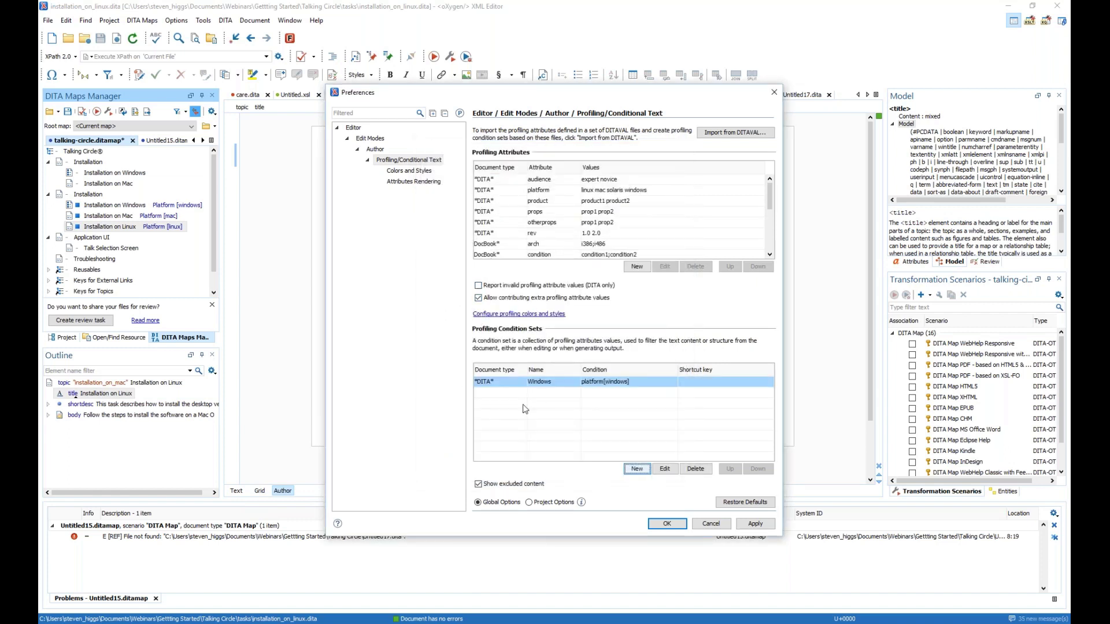
Add a condition set named Mac for the mac platform and save the profiling settings.
{"action": "left_click", "coordinate": [637, 470]}
{"action": "type", "text": "Mac"}
{"action": "left_click", "coordinate": [466, 325]}
{"action": "left_click", "coordinate": [618, 467]}
{"action": "left_click", "coordinate": [668, 525]}
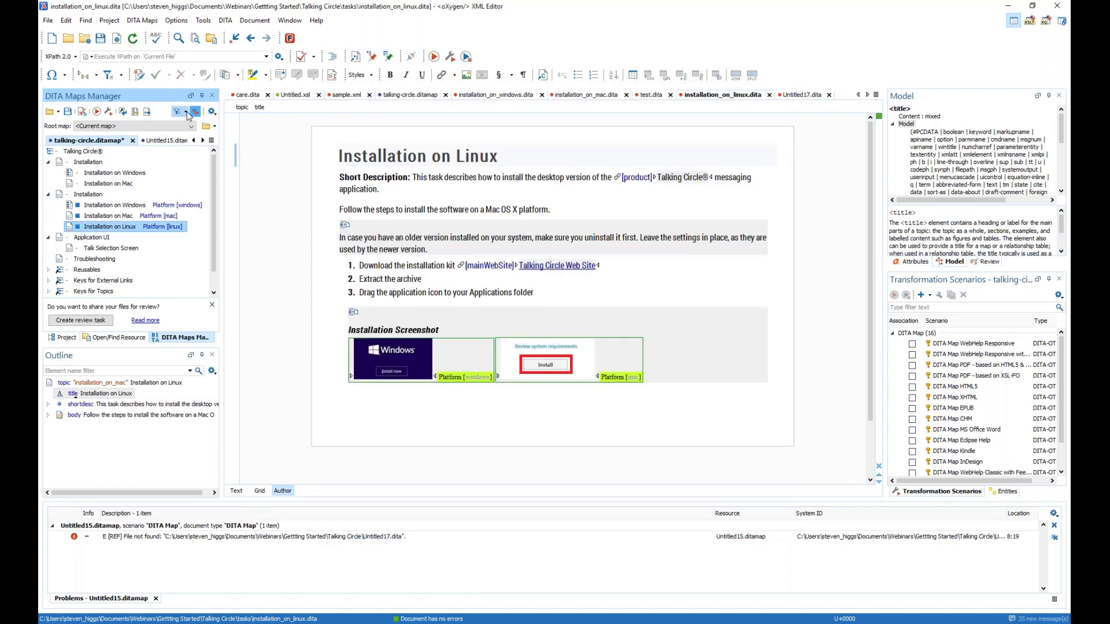
Preview the map filtered by the Windows condition set and switch the filter off again.
{"action": "left_click", "coordinate": [186, 114]}
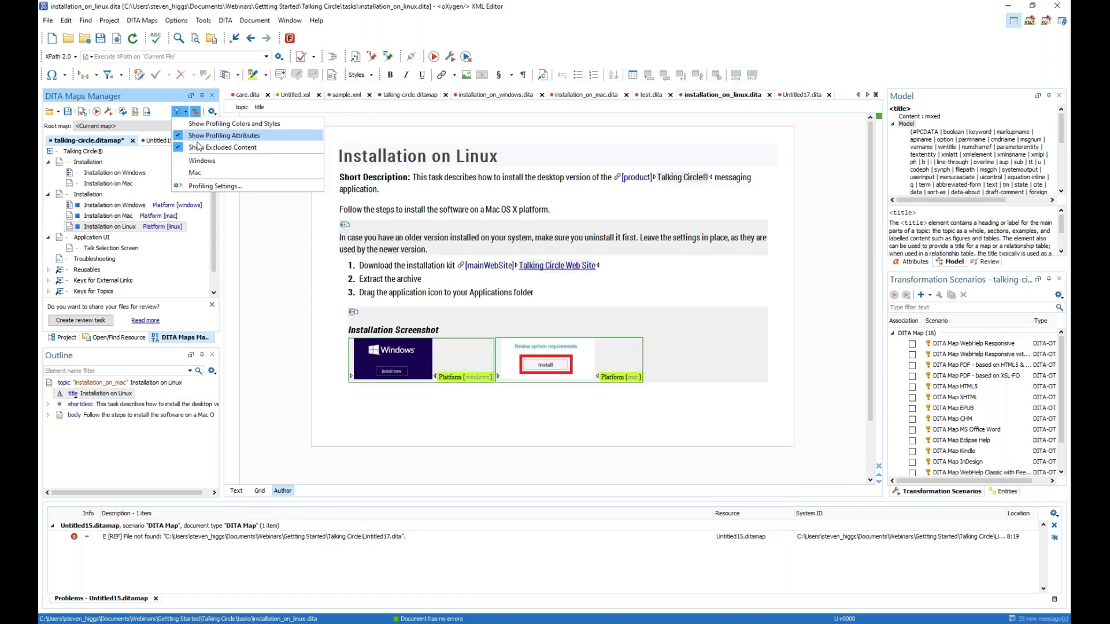
{"action": "left_click", "coordinate": [212, 165]}
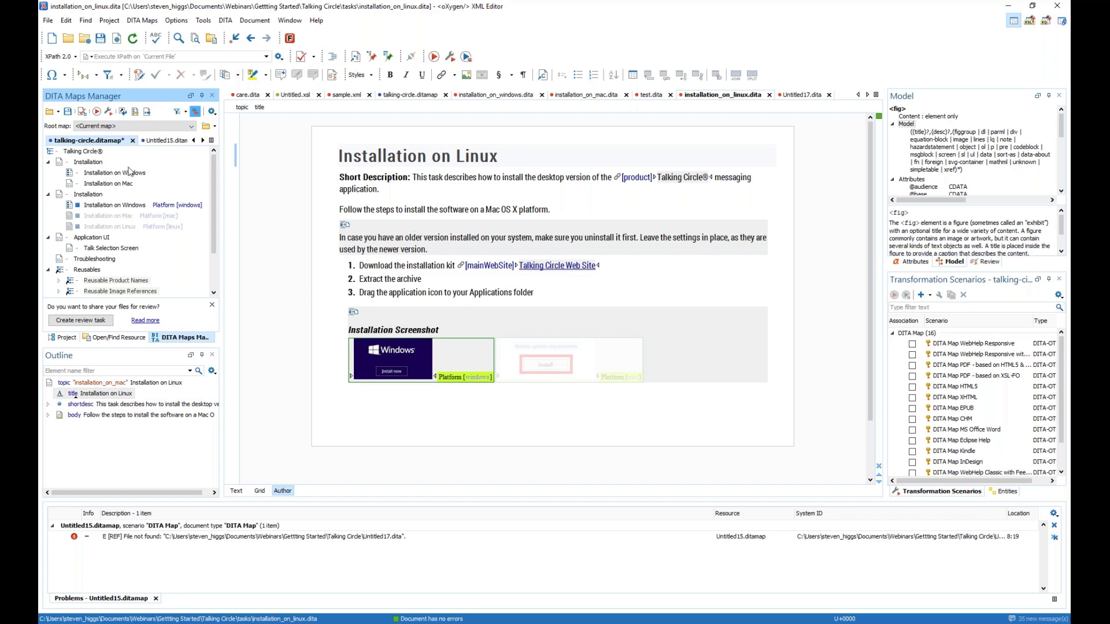
{"action": "left_click", "coordinate": [184, 112]}
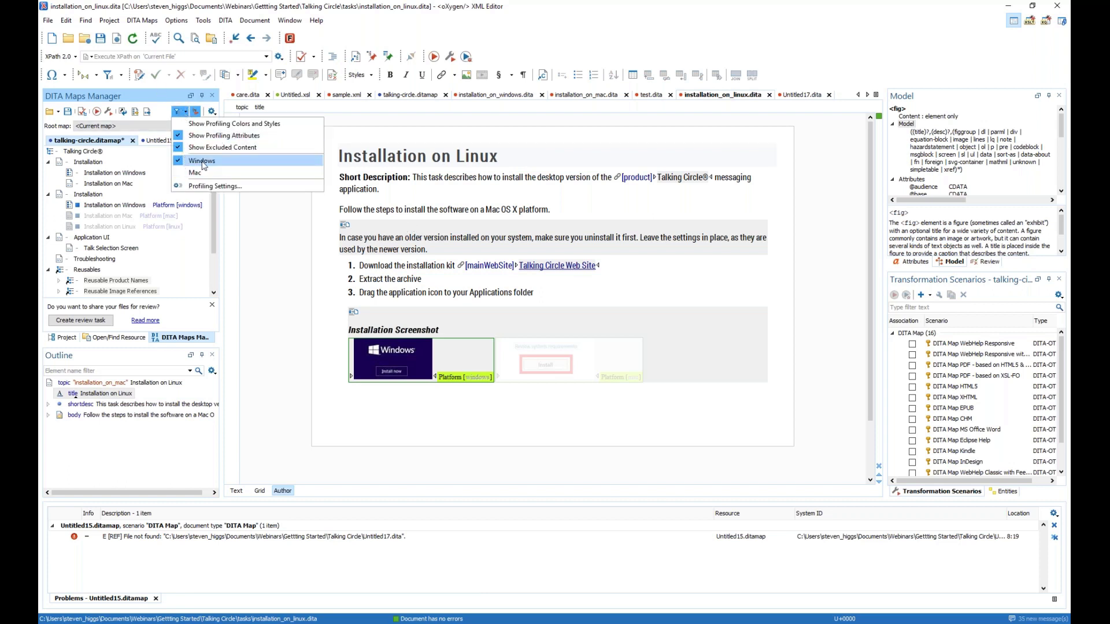
{"action": "left_click", "coordinate": [201, 162]}
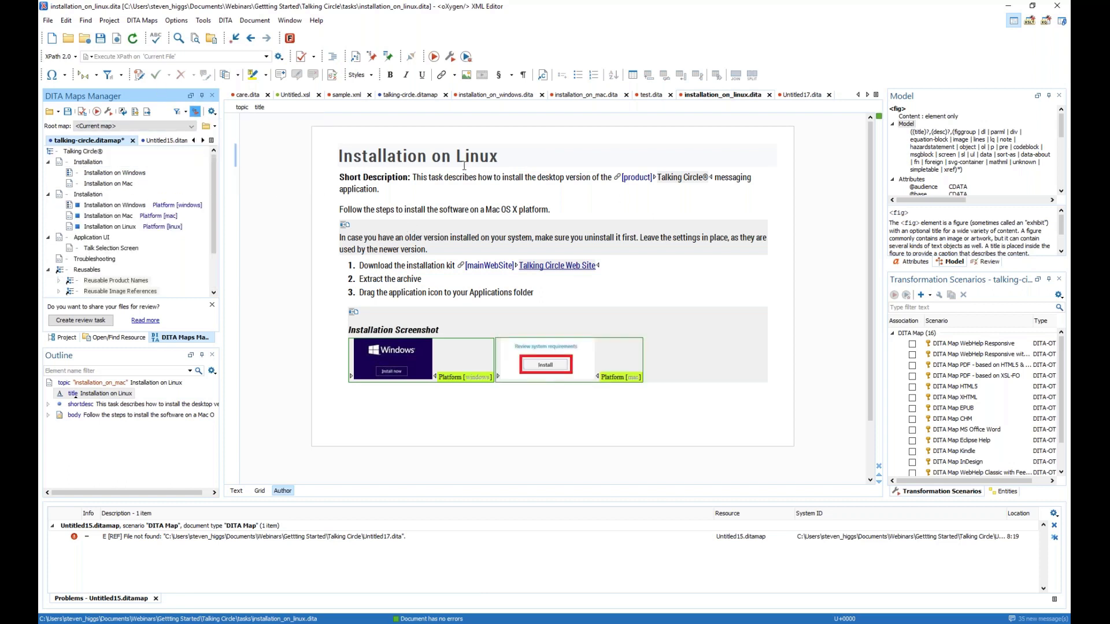
Delete the reused paragraph about uninstalling an older version from the Linux topic.
{"action": "left_click", "coordinate": [425, 233]}
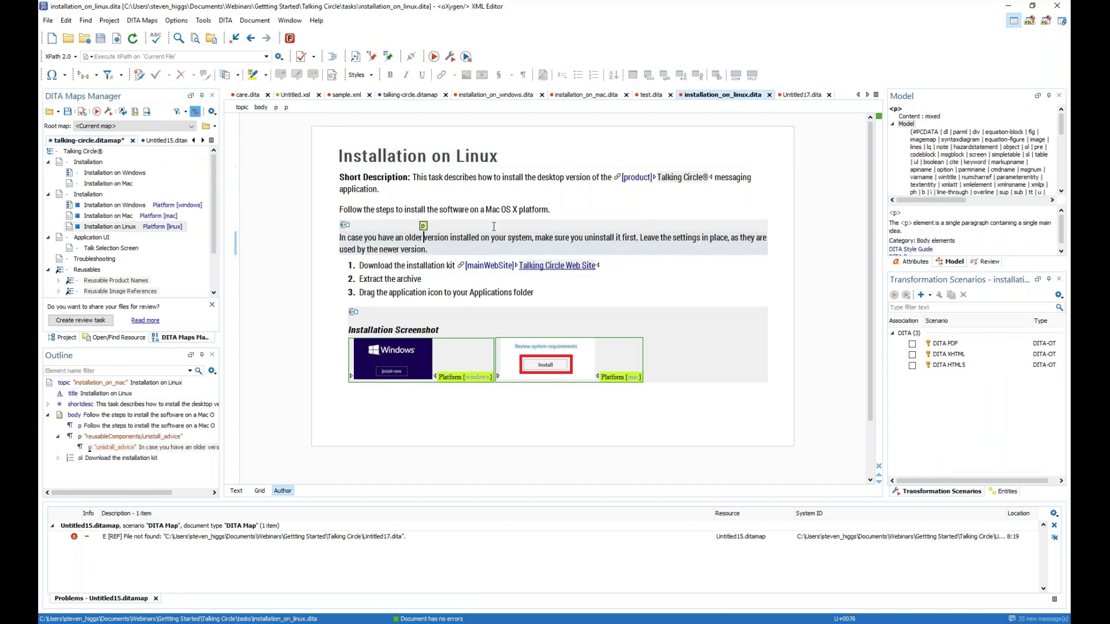
{"action": "left_click", "coordinate": [275, 107]}
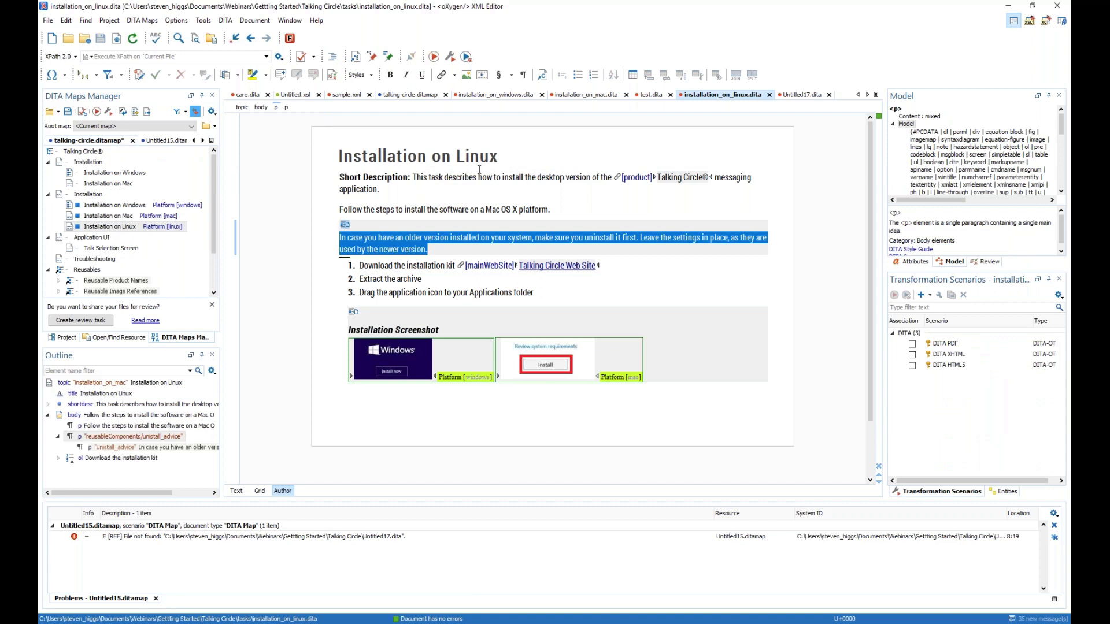
{"action": "key", "text": "Delete"}
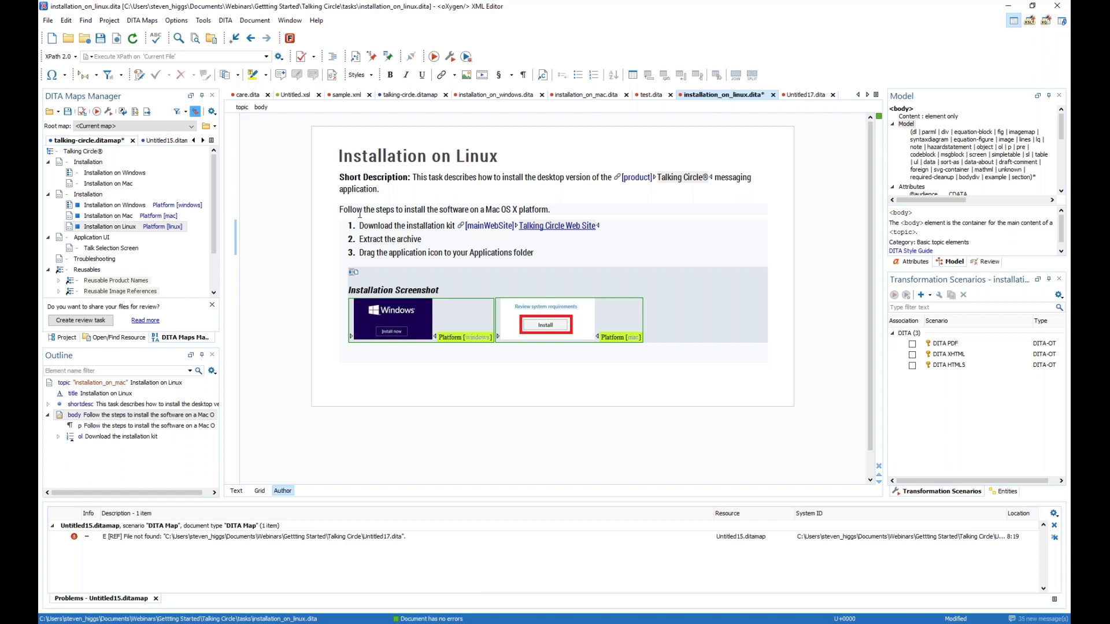
Insert the unistall_advice paragraph from reusableComponents.dita as reused content referenced by file location, above the numbered steps.
{"action": "left_click", "coordinate": [544, 76]}
{"action": "left_click", "coordinate": [680, 167]}
{"action": "left_click", "coordinate": [536, 214]}
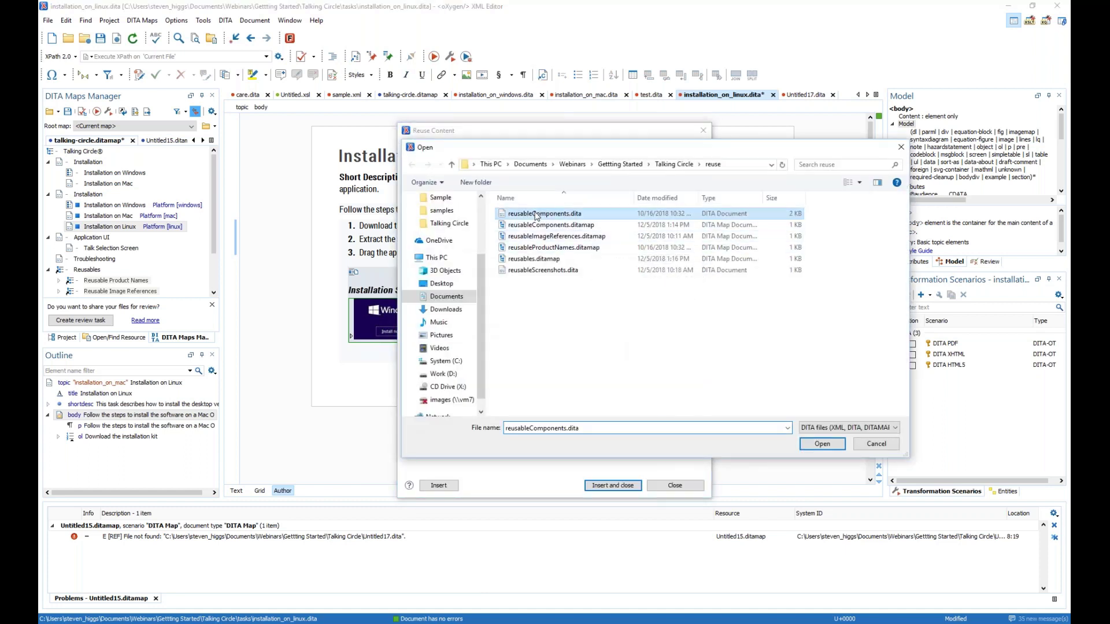
{"action": "double_click", "coordinate": [537, 214]}
{"action": "left_click", "coordinate": [557, 264]}
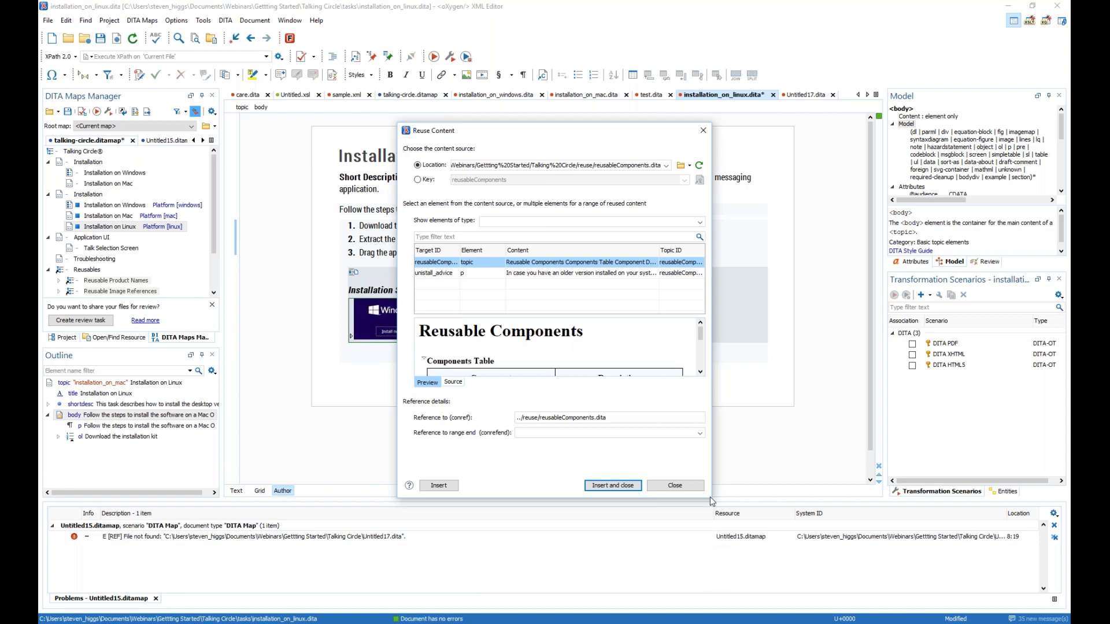
{"action": "scroll", "coordinate": [531, 344], "scroll_direction": "down", "scroll_amount": 1}
{"action": "scroll", "coordinate": [532, 345], "scroll_direction": "up", "scroll_amount": 1}
{"action": "scroll", "coordinate": [532, 345], "scroll_direction": "down", "scroll_amount": 1}
{"action": "scroll", "coordinate": [531, 344], "scroll_direction": "up", "scroll_amount": 1}
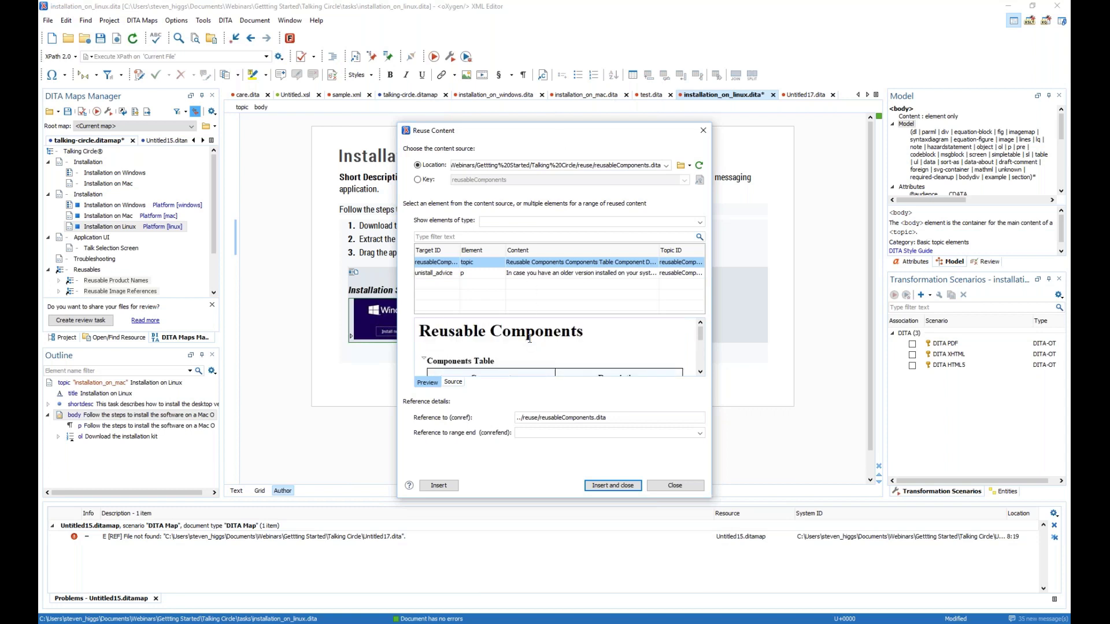
{"action": "left_click", "coordinate": [454, 272]}
{"action": "left_click", "coordinate": [612, 485]}
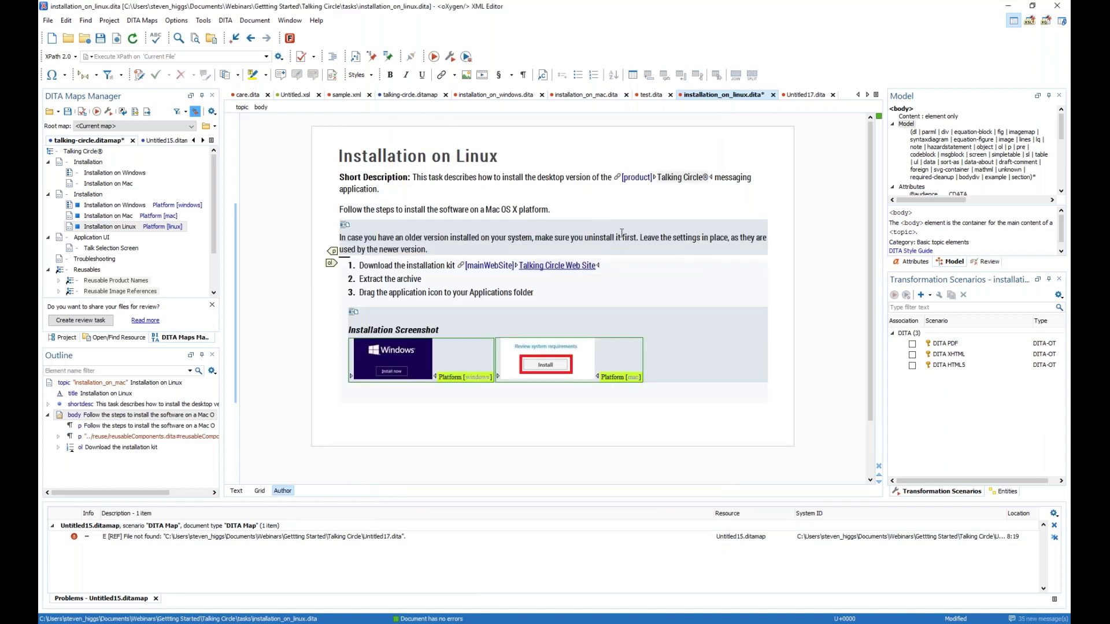
Close the validation results, display the DITA Reusable Components view, and look through its keys and components.
{"action": "left_click", "coordinate": [155, 599]}
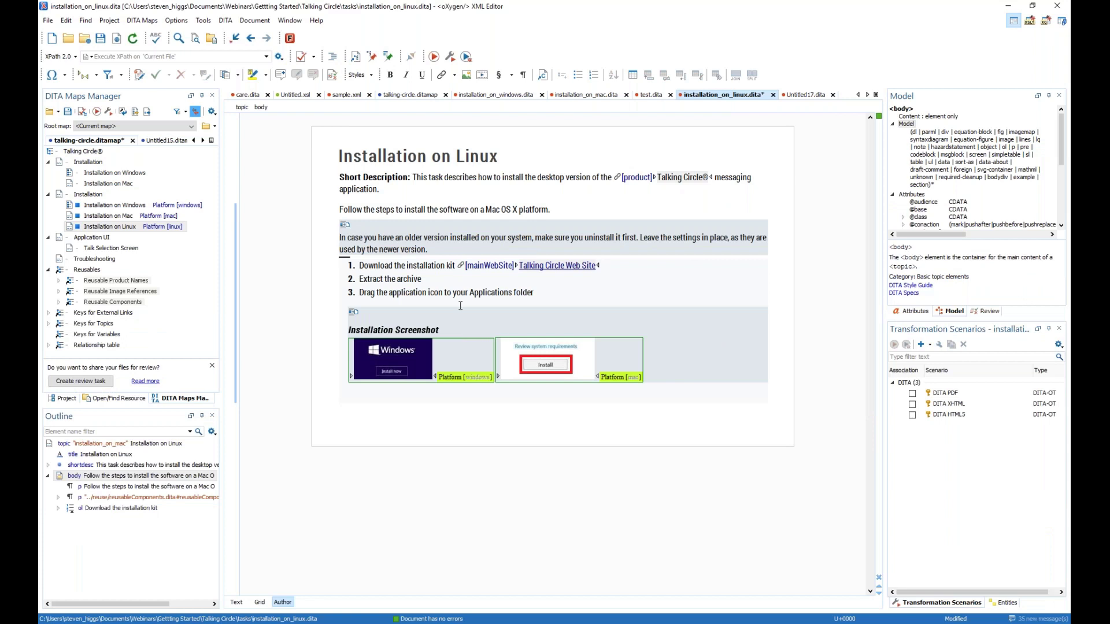
{"action": "left_click", "coordinate": [288, 22]}
{"action": "mouse_move", "coordinate": [307, 46]}
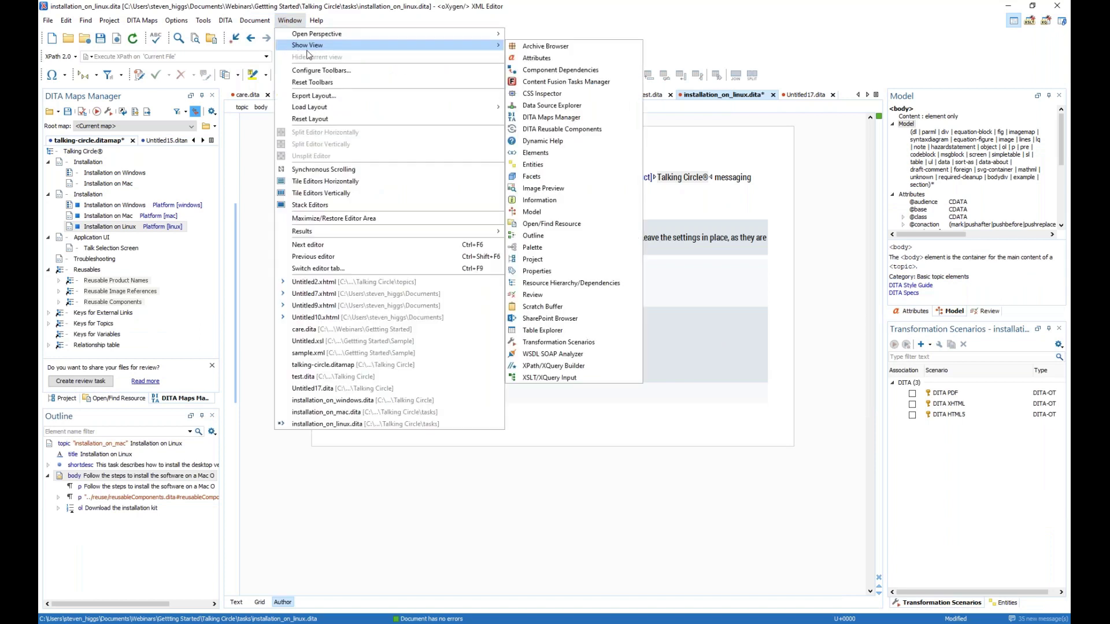
{"action": "left_click", "coordinate": [577, 130]}
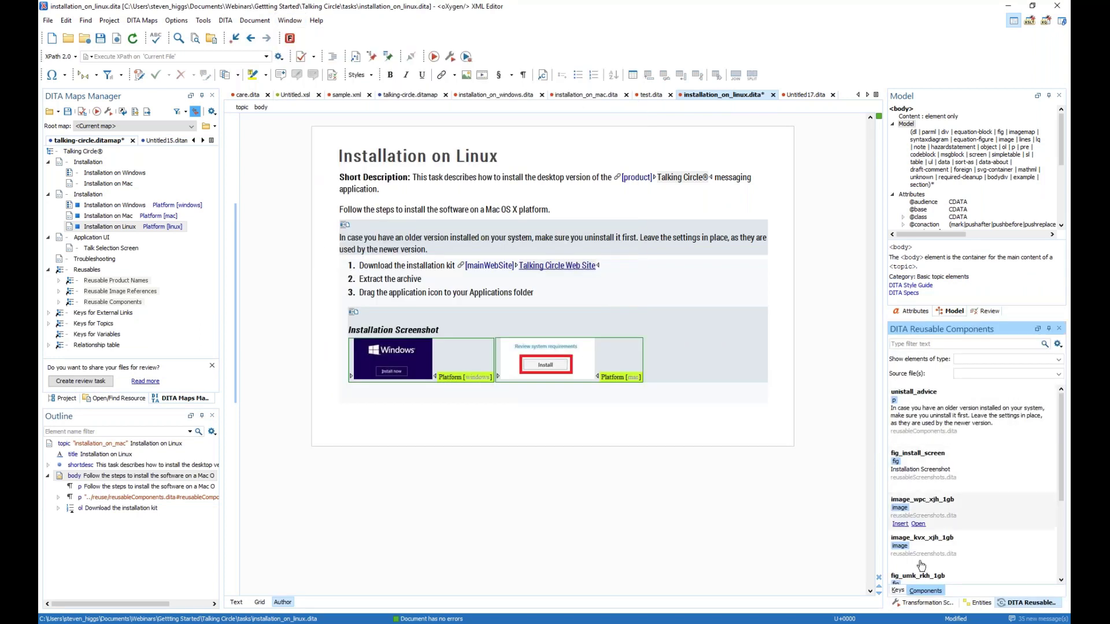
{"action": "left_click", "coordinate": [898, 591]}
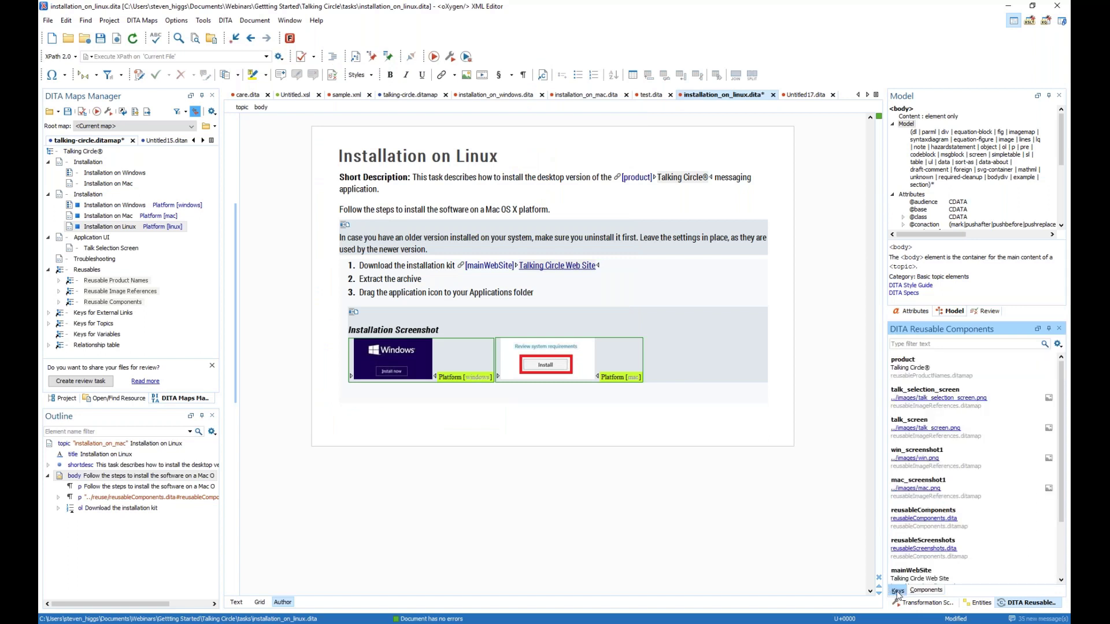
{"action": "left_click", "coordinate": [925, 591]}
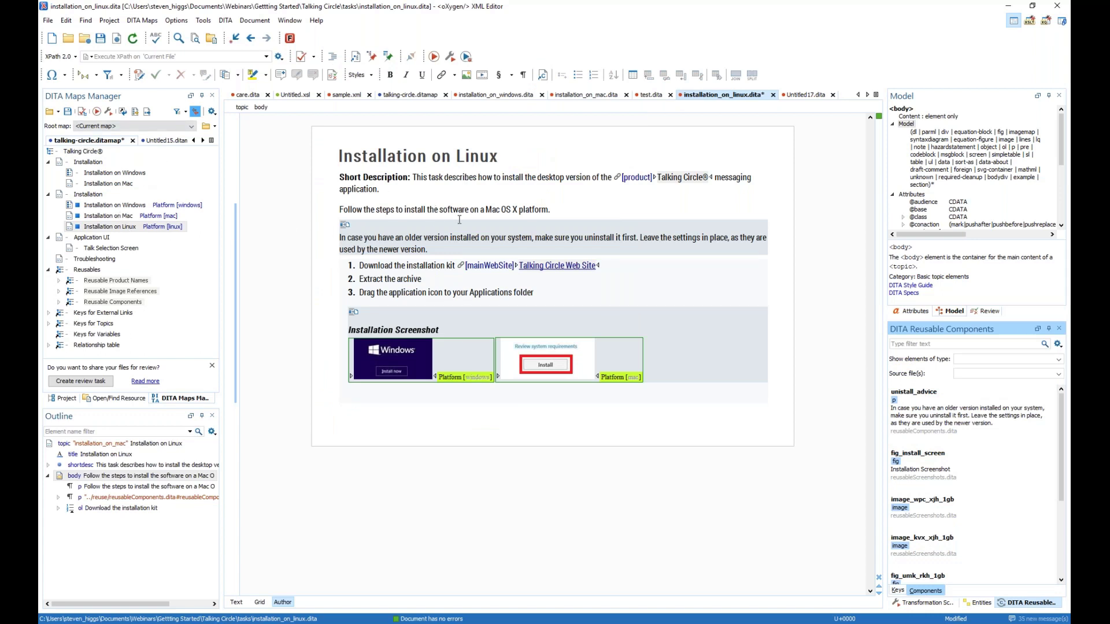
Remove the whole reused uninstall advice paragraph above the numbered list of the Linux topic.
{"action": "left_click", "coordinate": [442, 232]}
{"action": "left_click", "coordinate": [277, 107]}
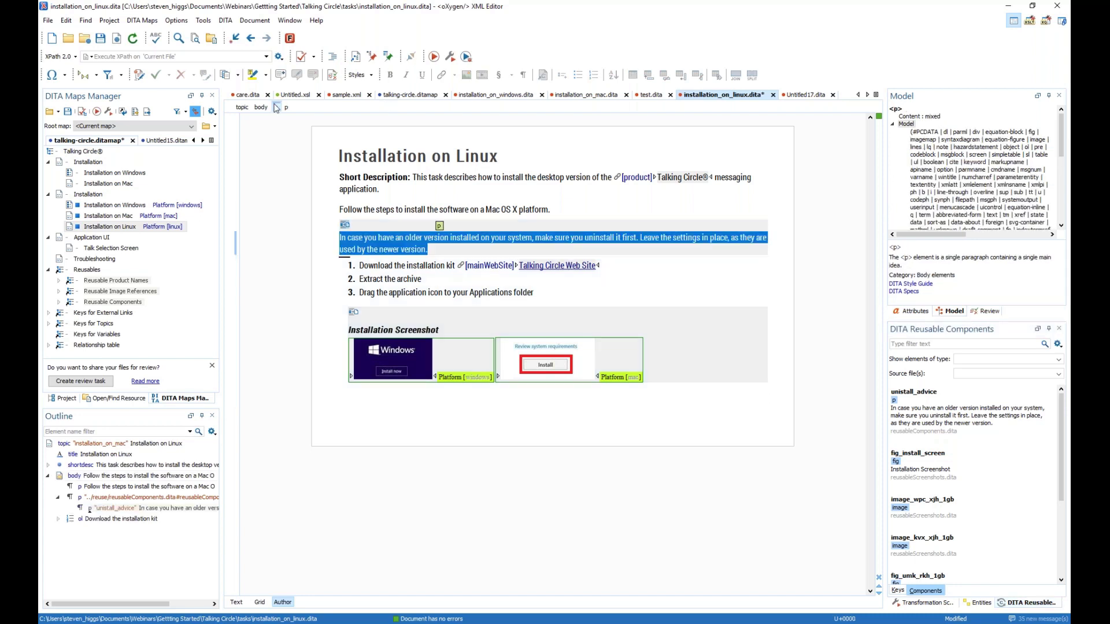
{"action": "key", "text": "Delete"}
Insert the unistall_advice component from the reusable components list above the Linux topic's numbered steps.
{"action": "mouse_move", "coordinate": [997, 442]}
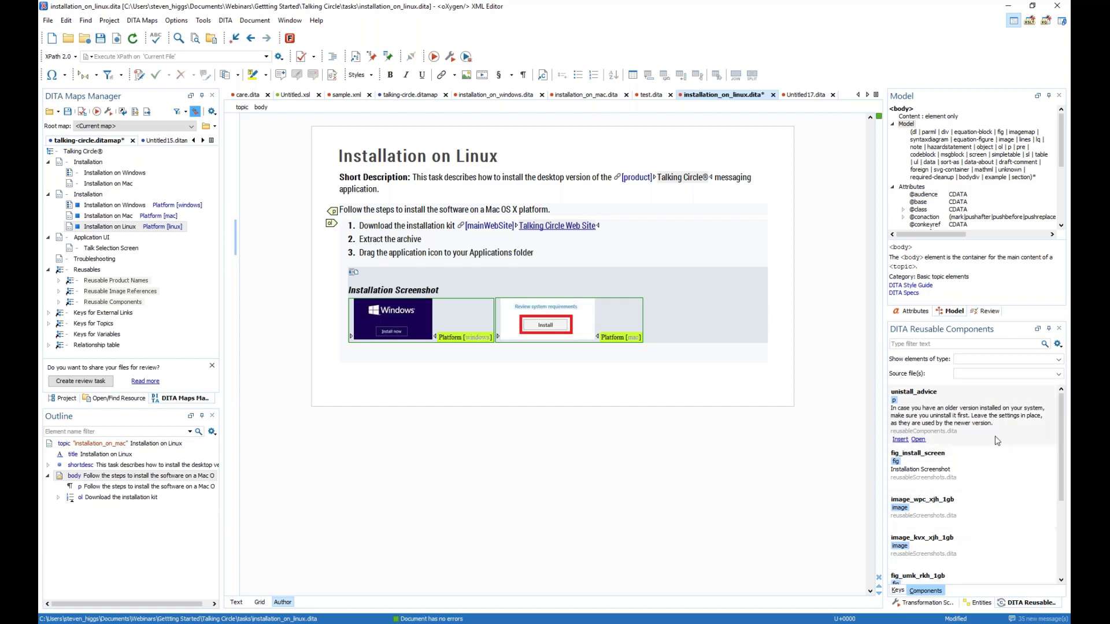
{"action": "scroll", "coordinate": [956, 439], "scroll_direction": "down", "scroll_amount": 5}
{"action": "scroll", "coordinate": [957, 452], "scroll_direction": "up", "scroll_amount": 5}
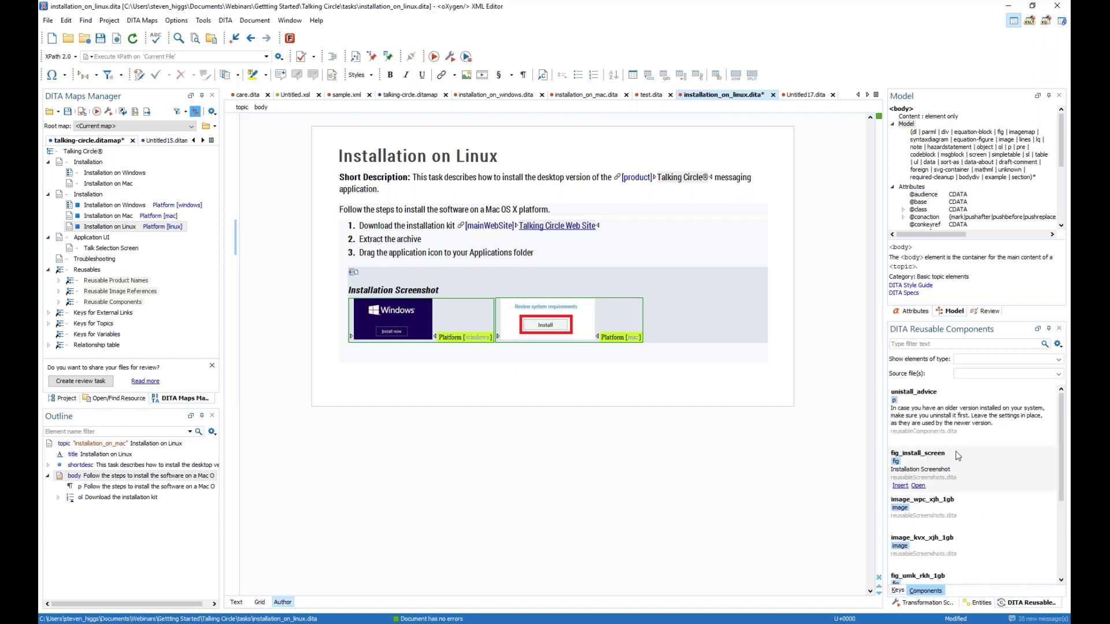
{"action": "left_click", "coordinate": [918, 416]}
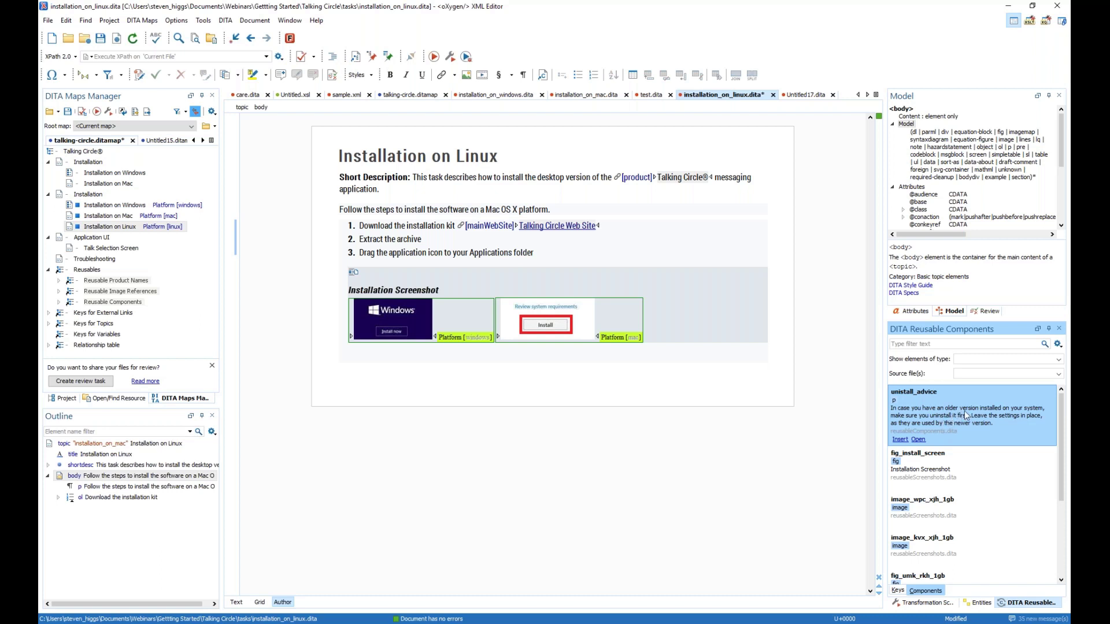
{"action": "double_click", "coordinate": [949, 418]}
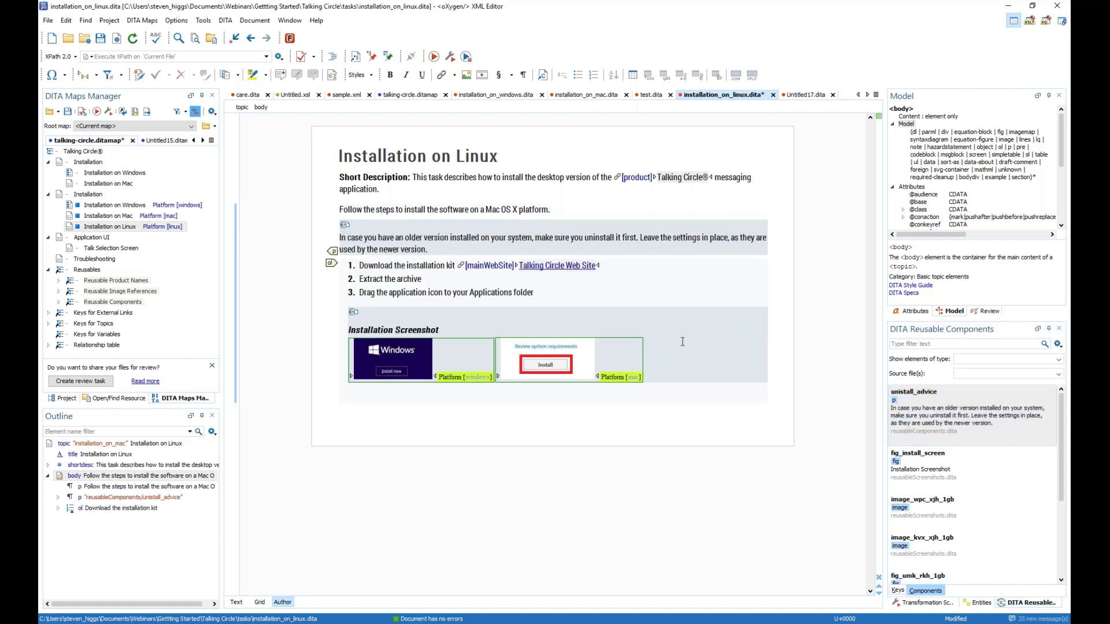
Review the reusable components and the Reuse Content dialog, and close the dialog without inserting anything.
{"action": "mouse_move", "coordinate": [937, 400]}
{"action": "mouse_move", "coordinate": [939, 431]}
{"action": "left_click", "coordinate": [542, 76]}
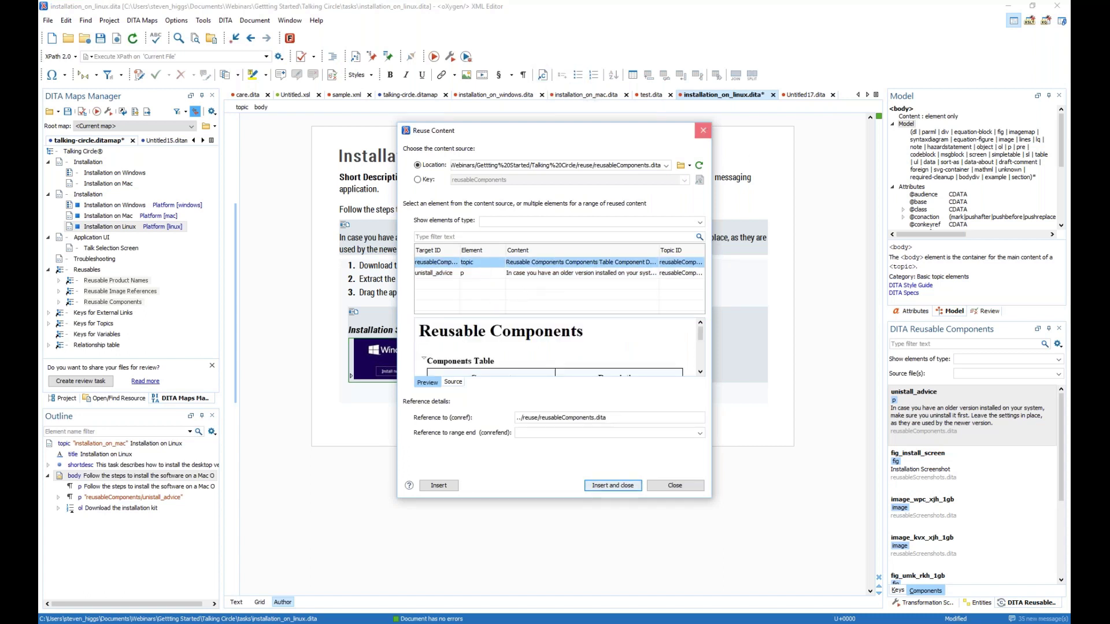
{"action": "left_click", "coordinate": [703, 130]}
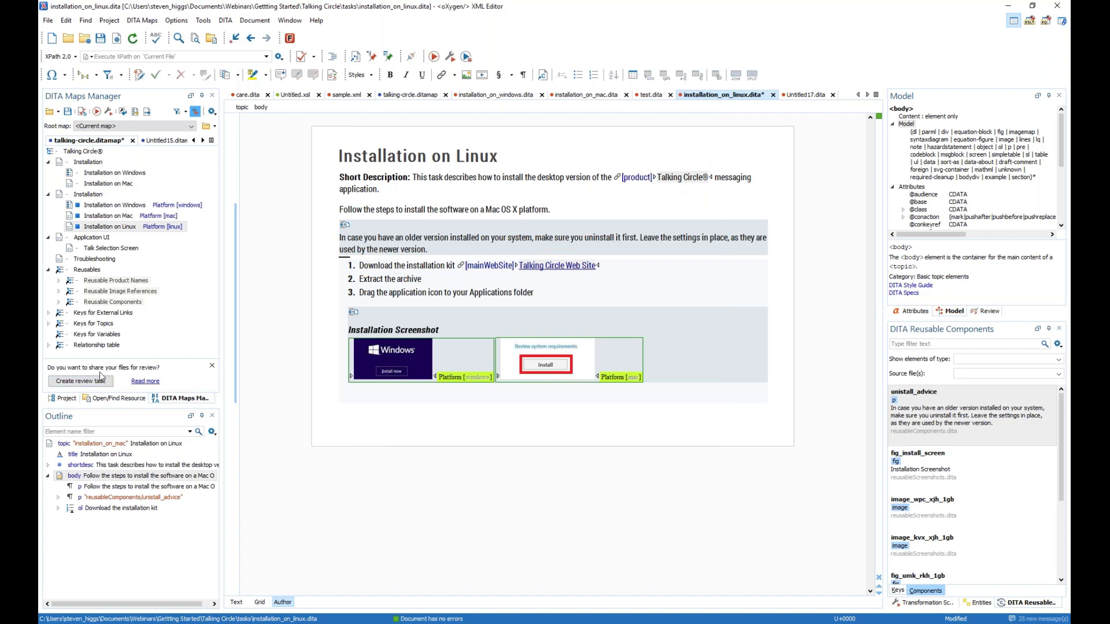
Show the project's file tree and enable Master Files support without automatic detection.
{"action": "left_click", "coordinate": [63, 399]}
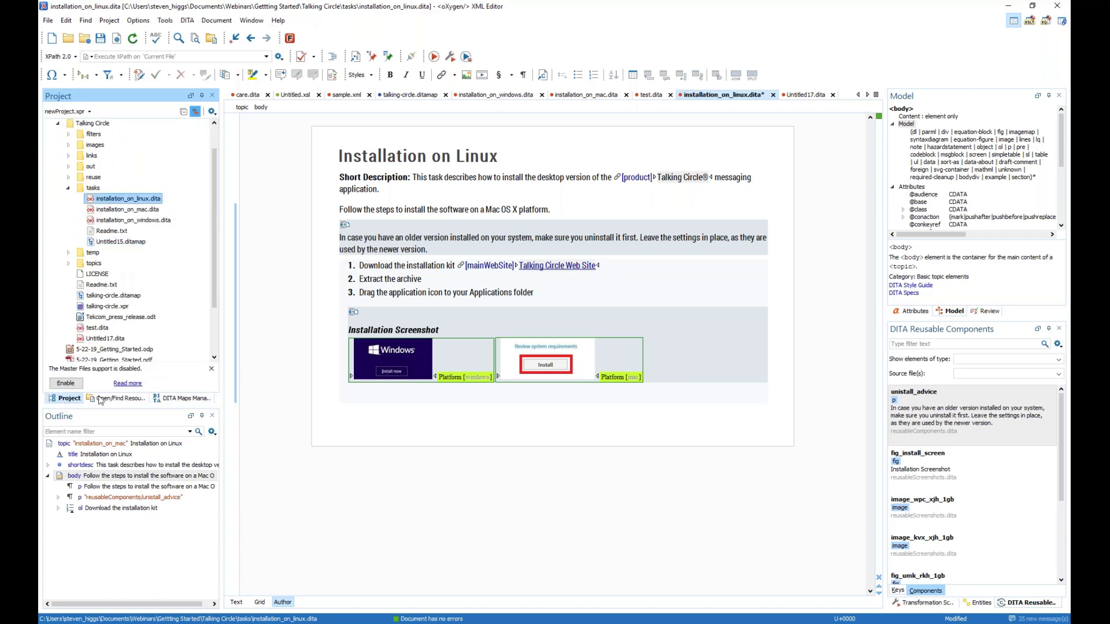
{"action": "scroll", "coordinate": [95, 200], "scroll_direction": "up", "scroll_amount": 2}
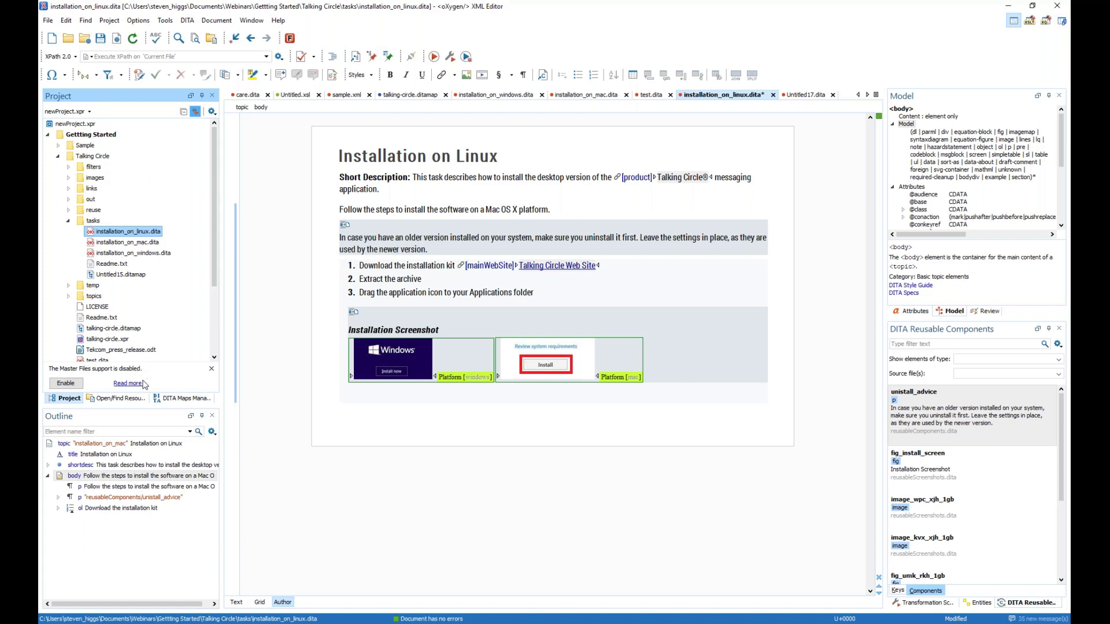
{"action": "left_click", "coordinate": [64, 384]}
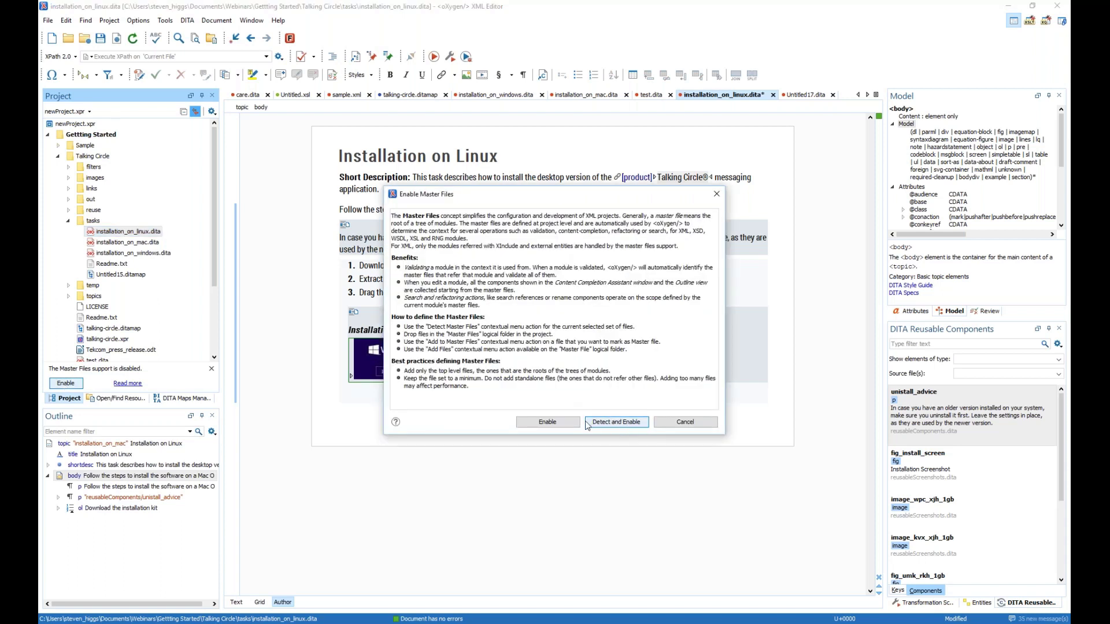
{"action": "left_click", "coordinate": [557, 424]}
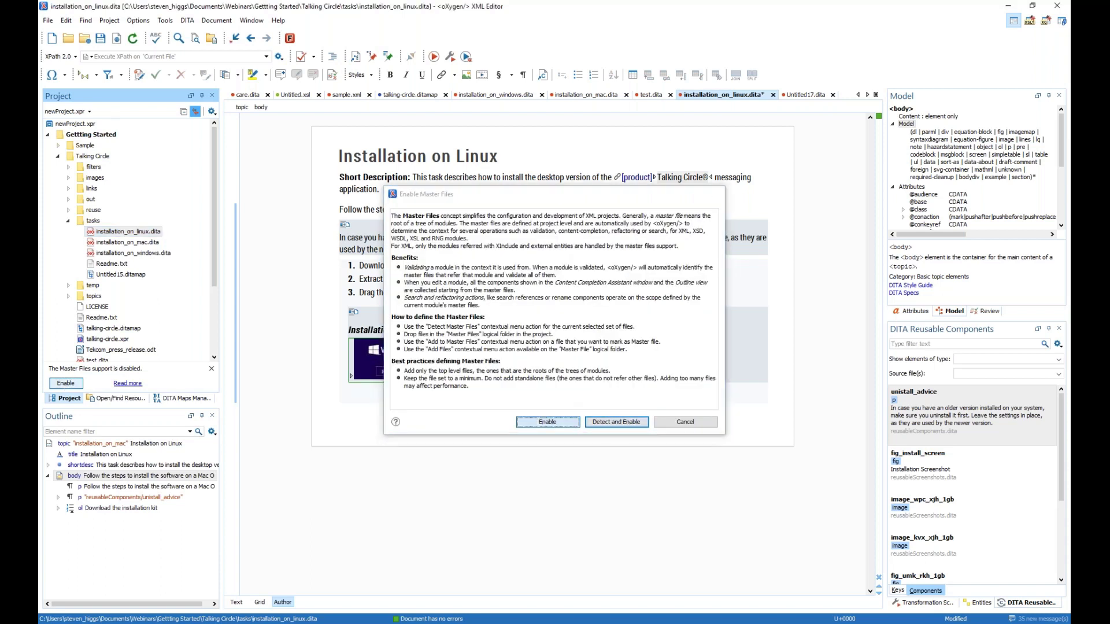
Add talking-circle.ditamap from the Talking Circle folder to the project's Master Files.
{"action": "scroll", "coordinate": [116, 249], "scroll_direction": "down", "scroll_amount": 2}
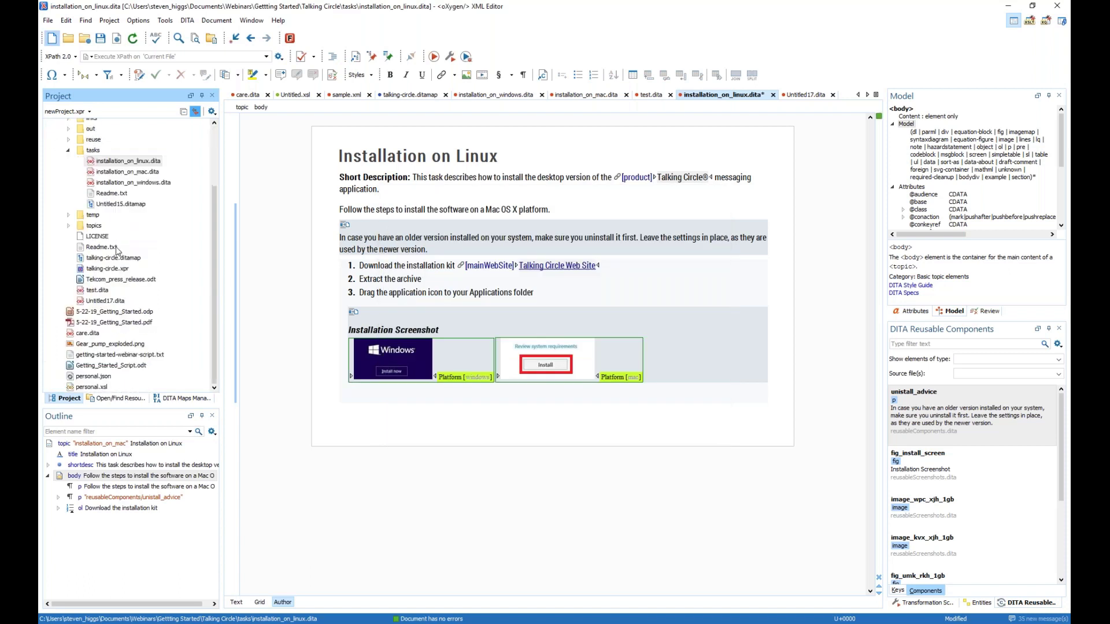
{"action": "left_click", "coordinate": [122, 288]}
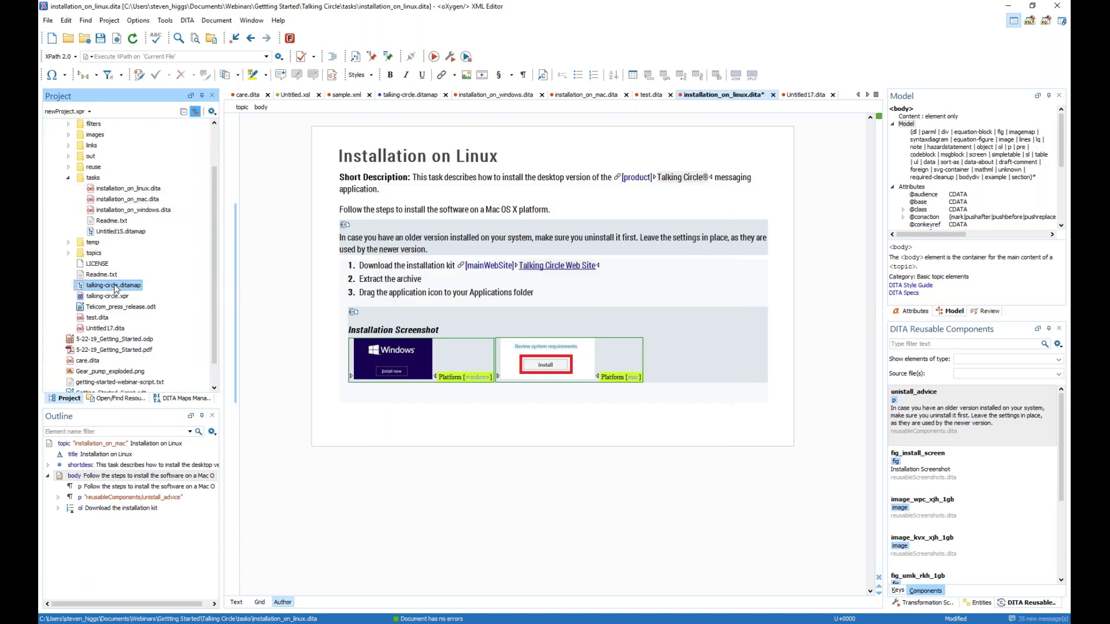
{"action": "scroll", "coordinate": [125, 245], "scroll_direction": "up", "scroll_amount": 2}
{"action": "left_click_drag", "start_coordinate": [129, 342], "coordinate": [74, 142]}
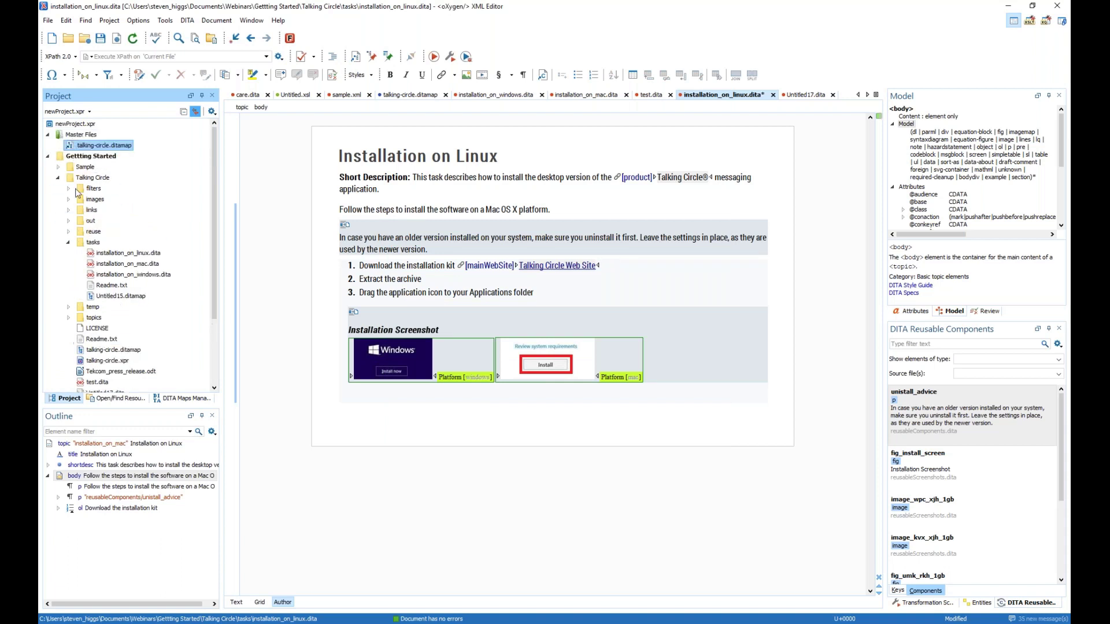
{"action": "left_click", "coordinate": [93, 153]}
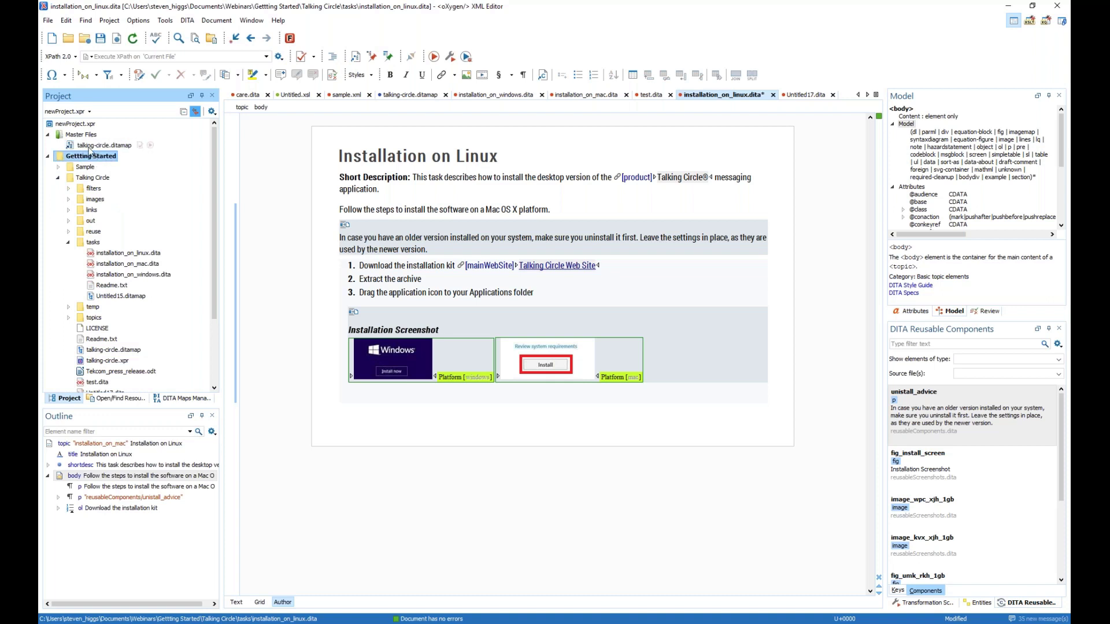
{"action": "left_click", "coordinate": [87, 146]}
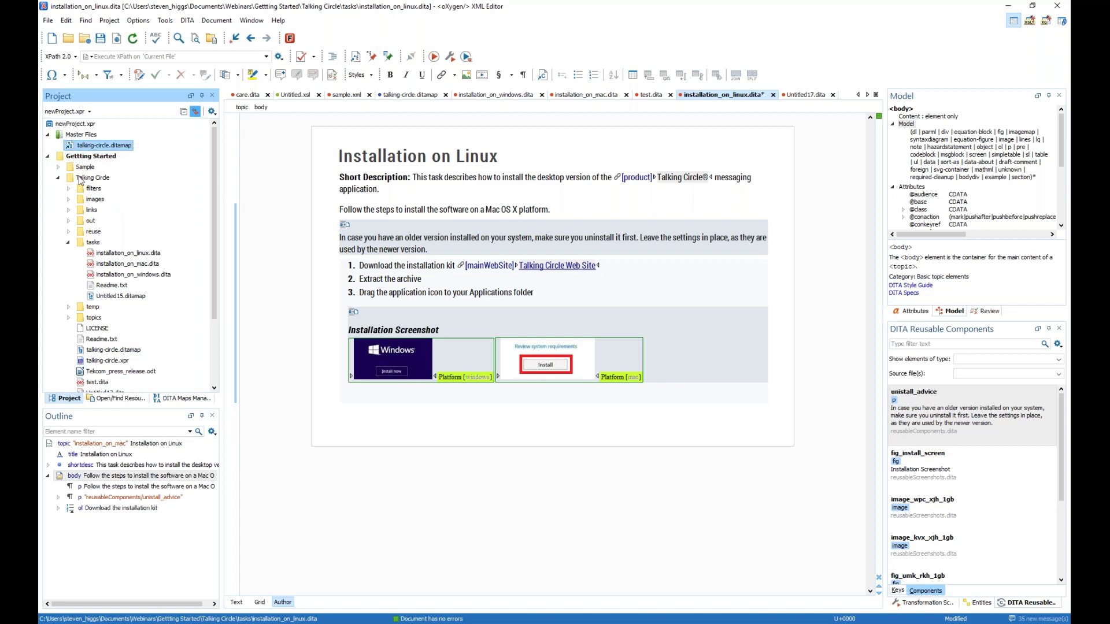
Rename installation_on_linux.dita in the tasks folder to installation_on_linux1.dita, saving the open topic's pending changes.
{"action": "right_click", "coordinate": [117, 256]}
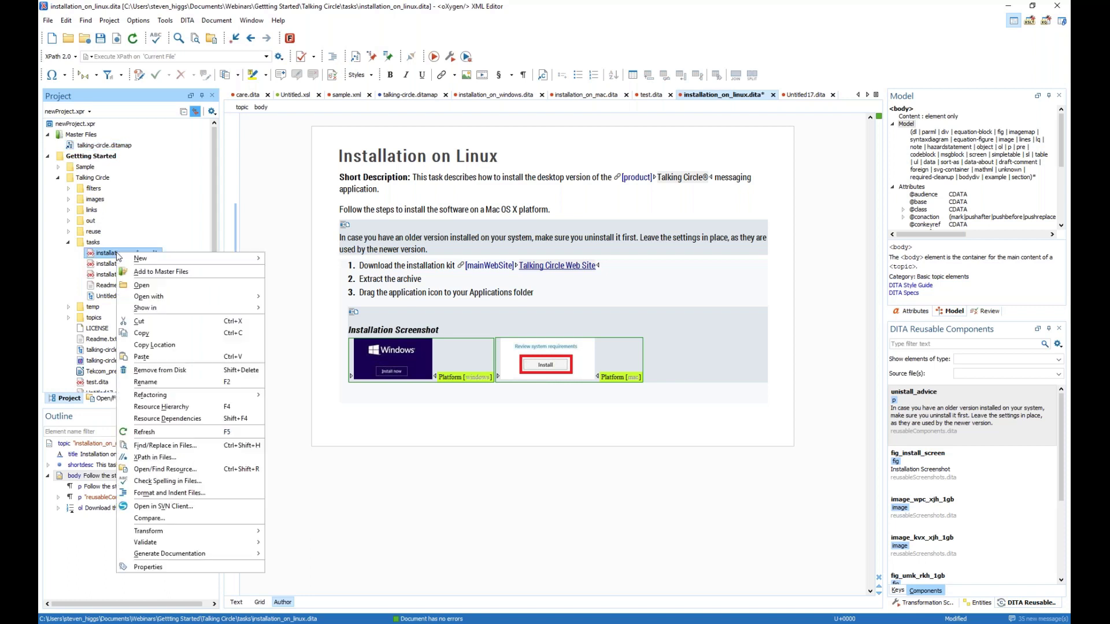
{"action": "left_click", "coordinate": [167, 382]}
{"action": "key", "text": "Return"}
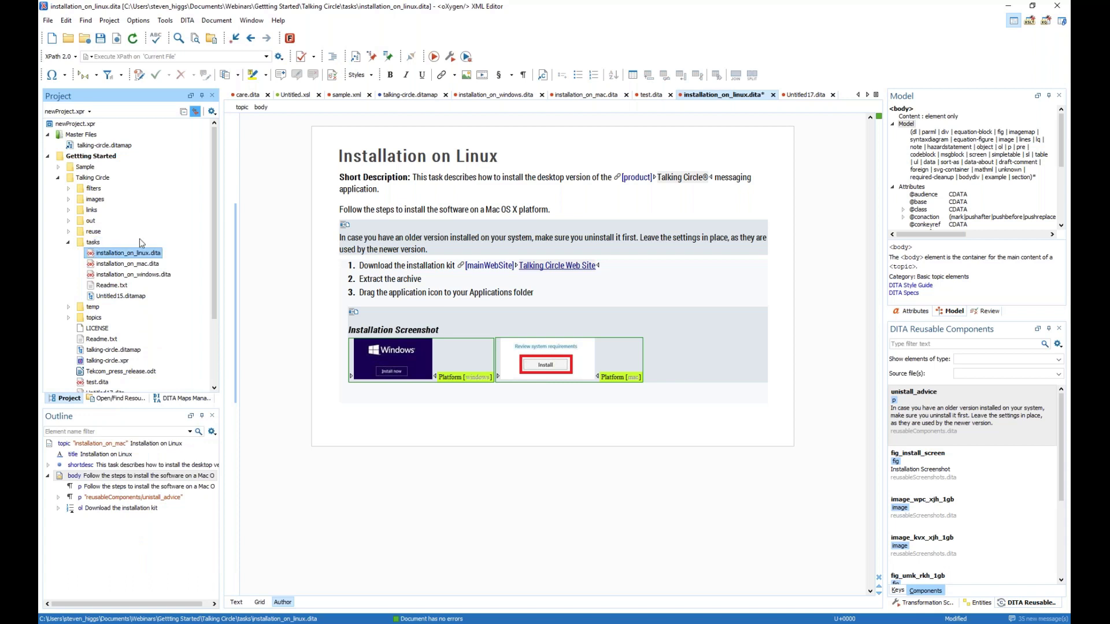
{"action": "right_click", "coordinate": [132, 256]}
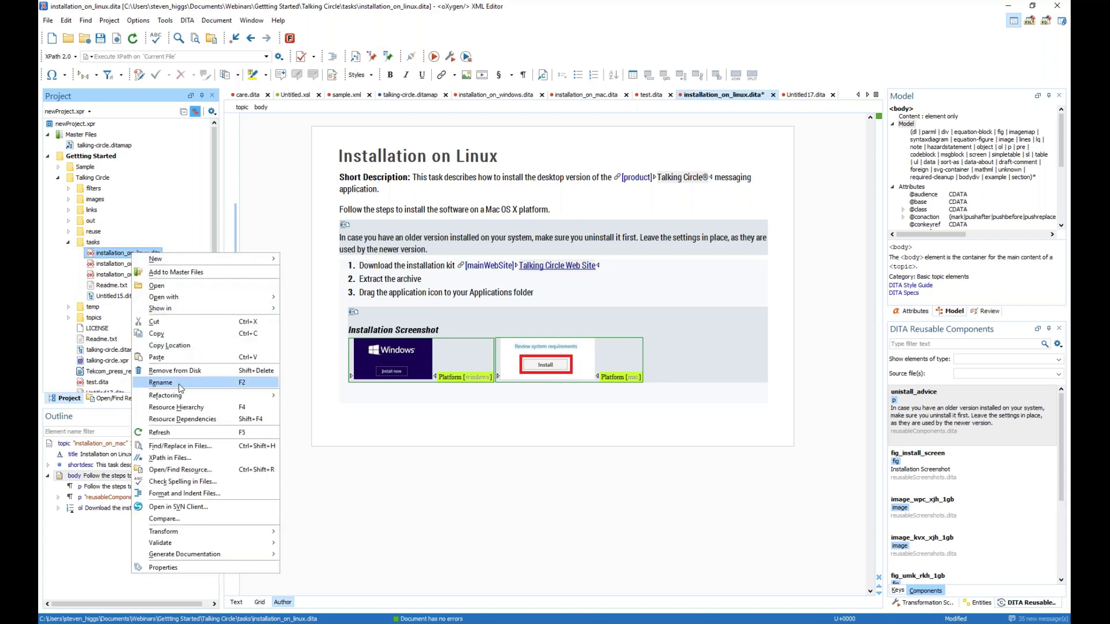
{"action": "left_click", "coordinate": [161, 383]}
{"action": "left_click", "coordinate": [147, 253]}
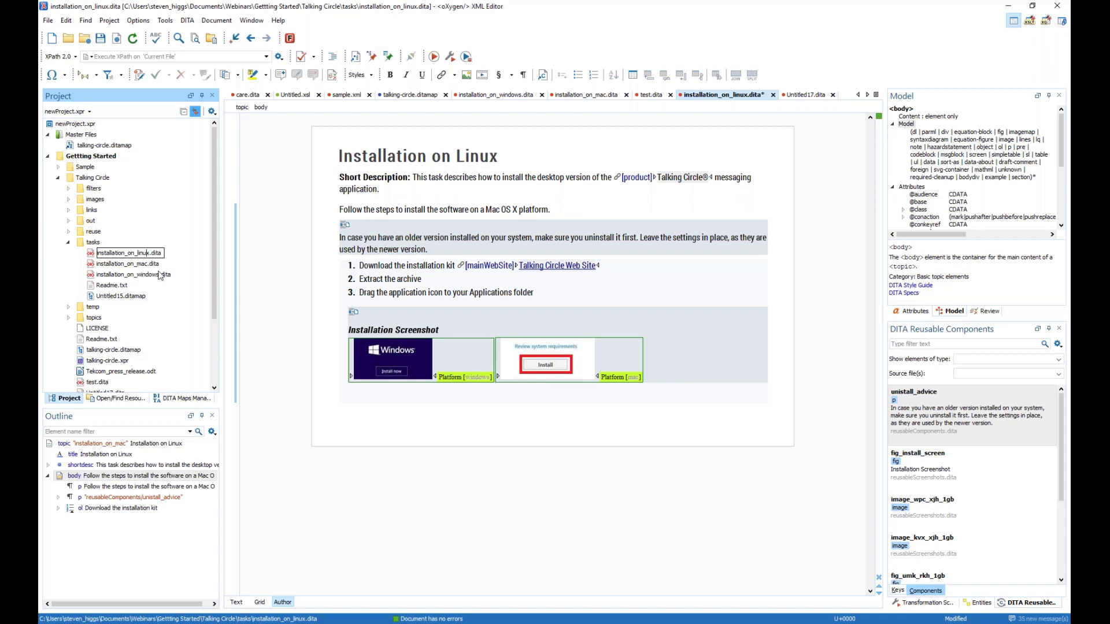
{"action": "type", "text": "1"}
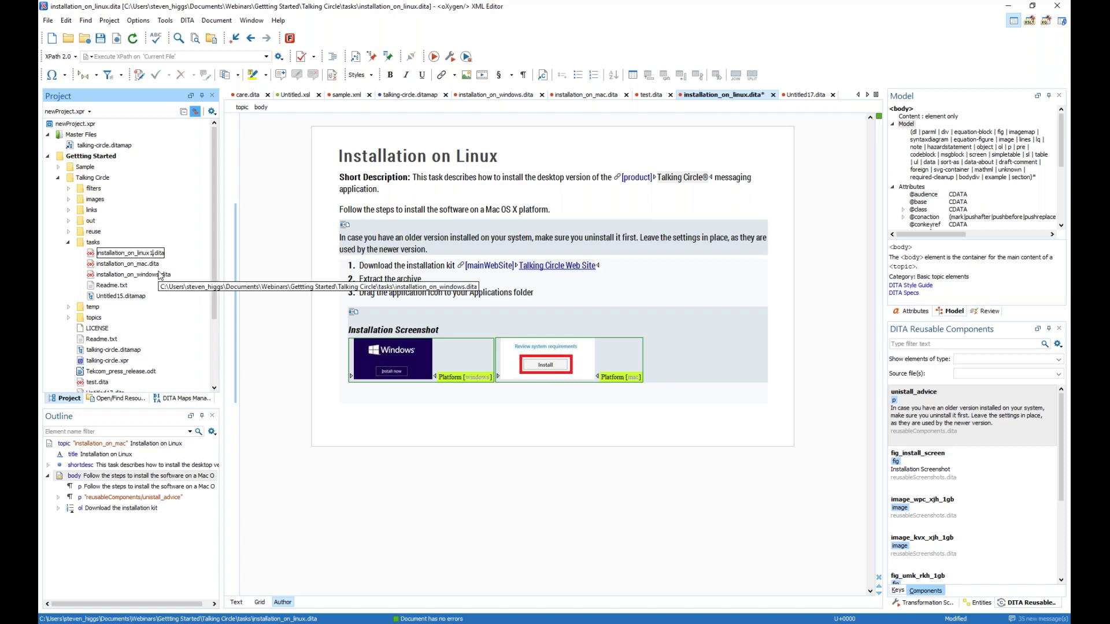
{"action": "key", "text": "BackSpace"}
{"action": "key", "text": "Return"}
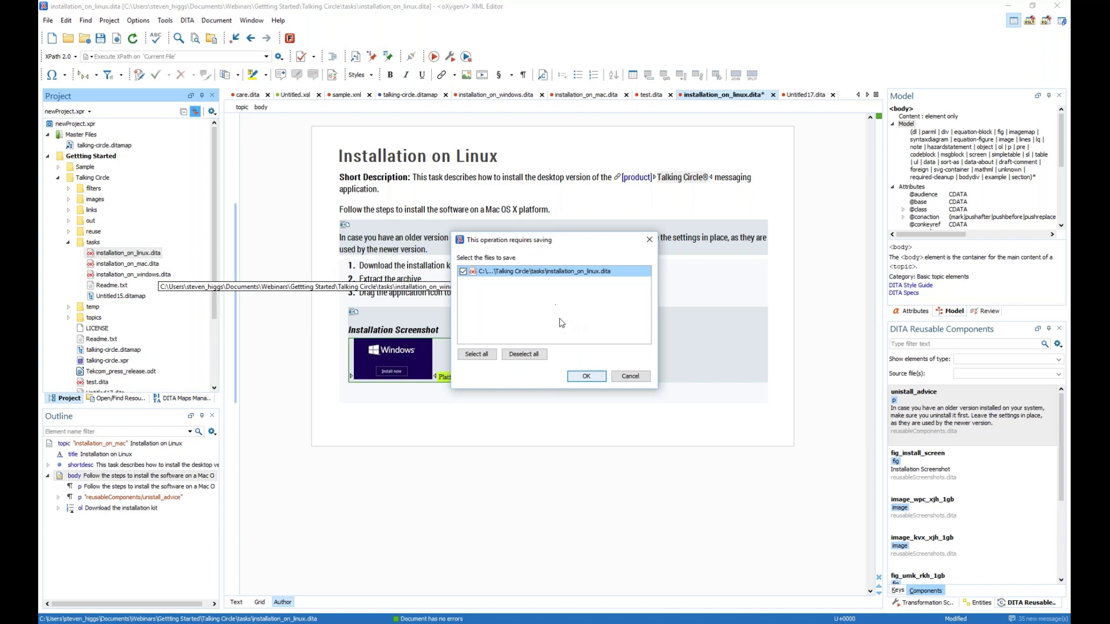
{"action": "left_click", "coordinate": [587, 376]}
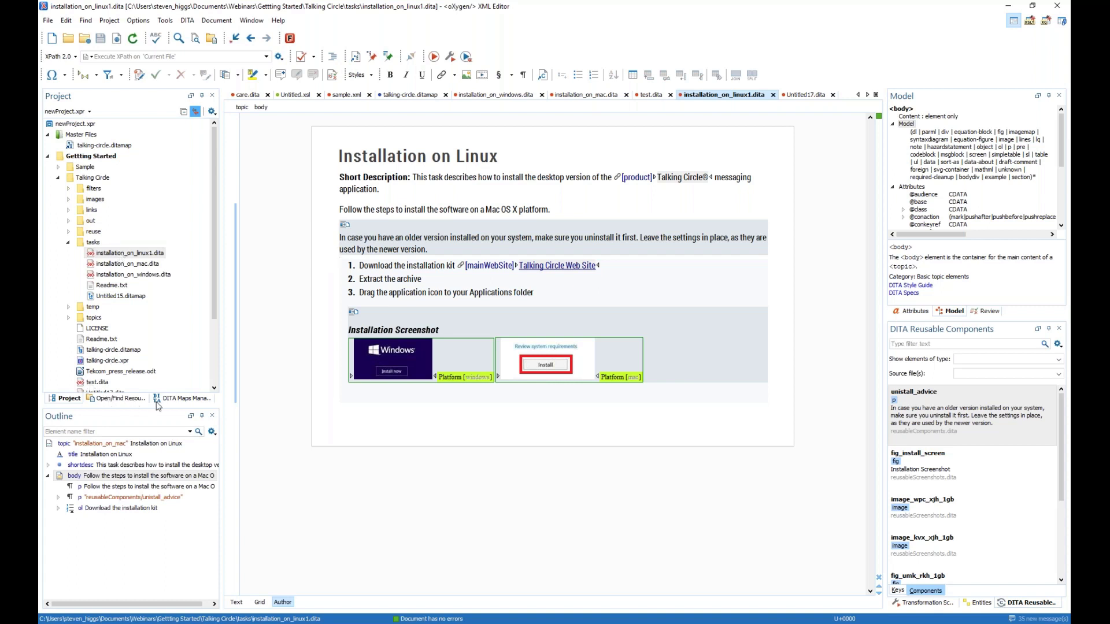
Check the renamed Linux topic's reference and its refactoring options in the talking-circle.ditamap structure.
{"action": "left_click", "coordinate": [182, 398]}
{"action": "right_click", "coordinate": [106, 231]}
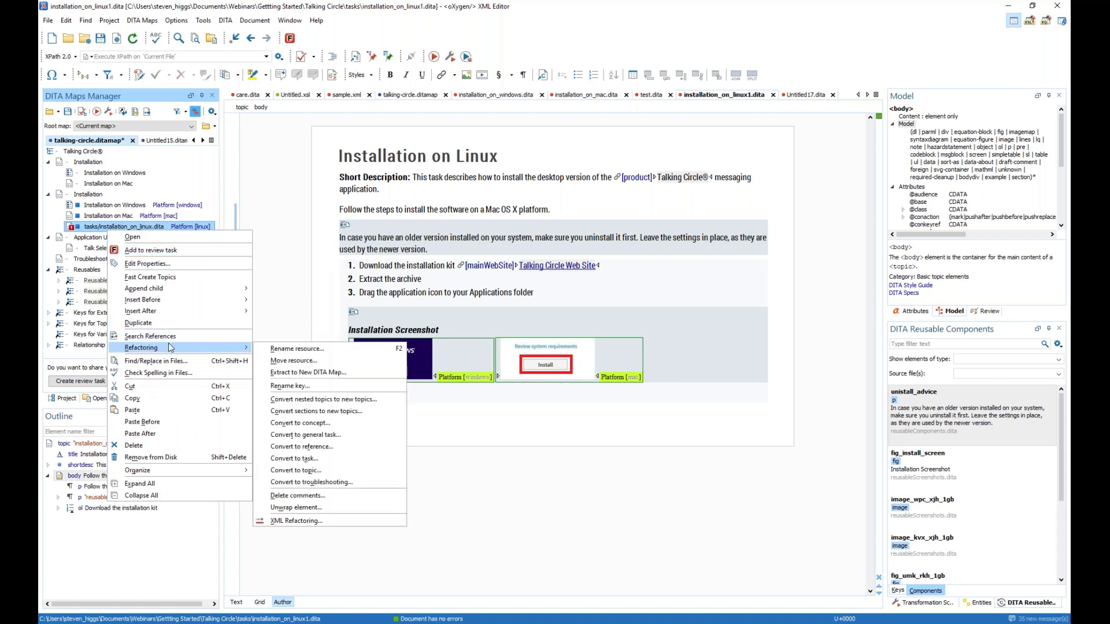
{"action": "left_click", "coordinate": [112, 231]}
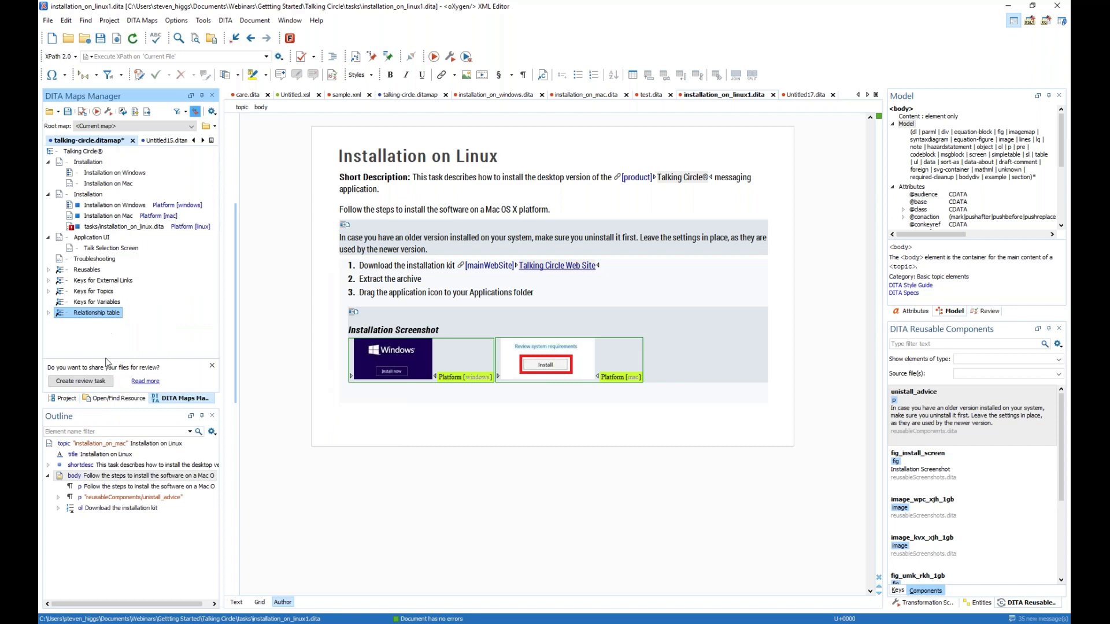
{"action": "left_click", "coordinate": [110, 339]}
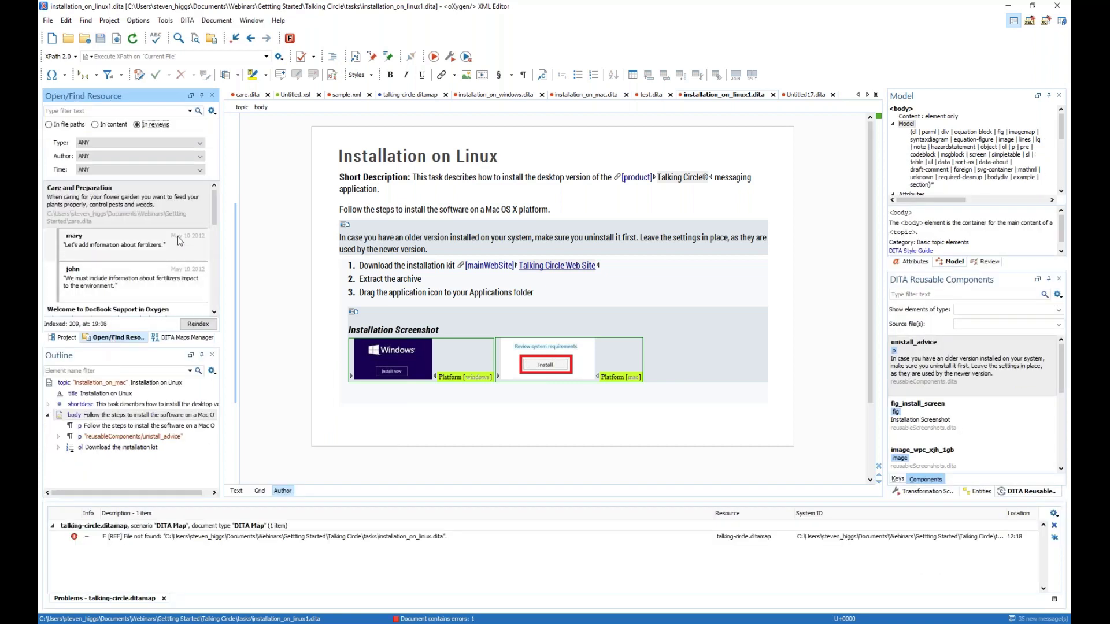
Move installation_on_mac.dita from the tasks folder to the topics folder through refactoring, with references updated in the master files scope.
{"action": "left_click", "coordinate": [67, 338]}
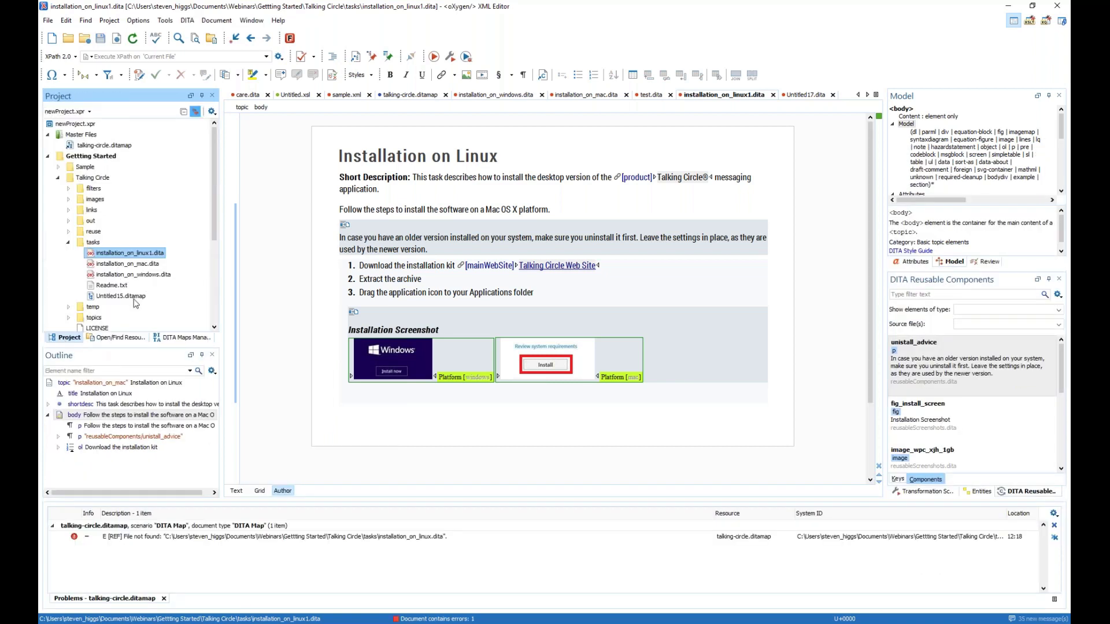
{"action": "scroll", "coordinate": [135, 303], "scroll_direction": "down", "scroll_amount": 4}
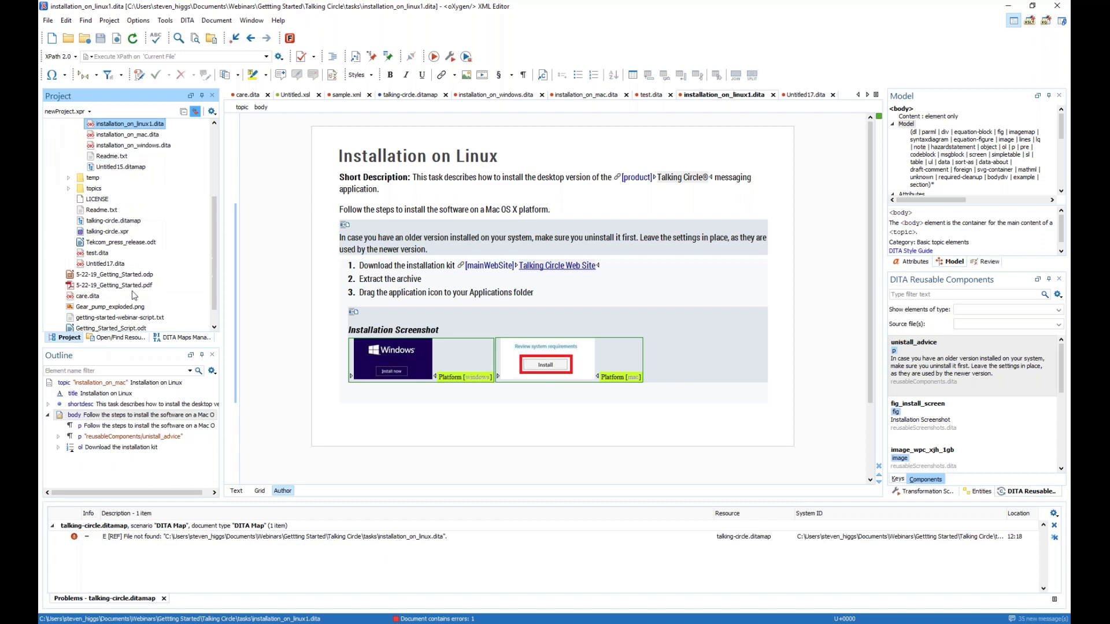
{"action": "right_click", "coordinate": [97, 265]}
{"action": "left_click", "coordinate": [108, 207]}
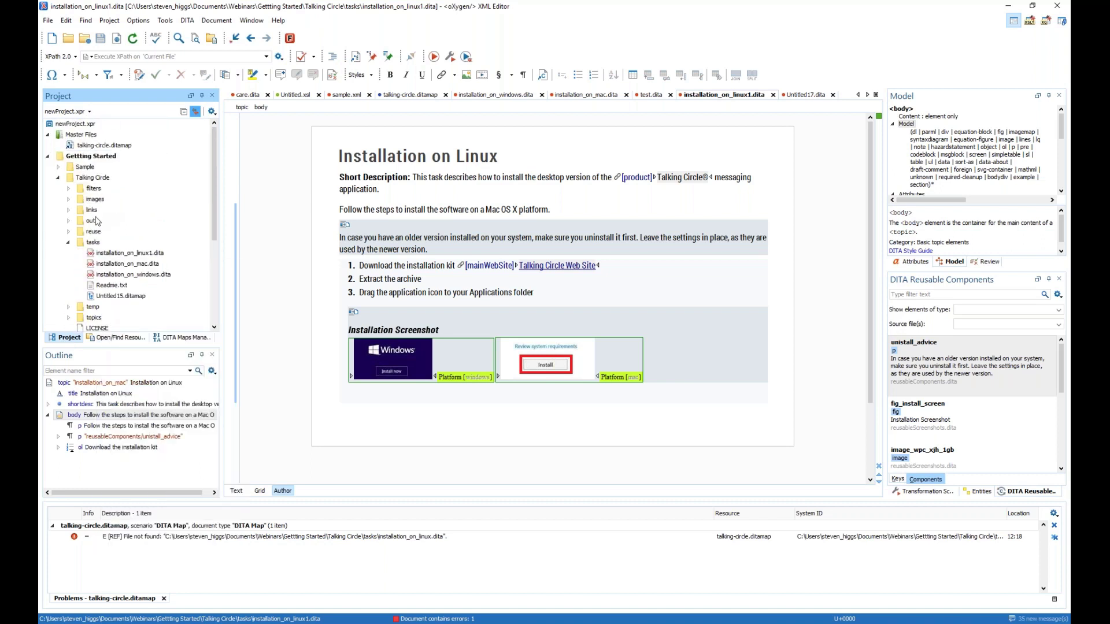
{"action": "right_click", "coordinate": [108, 264]}
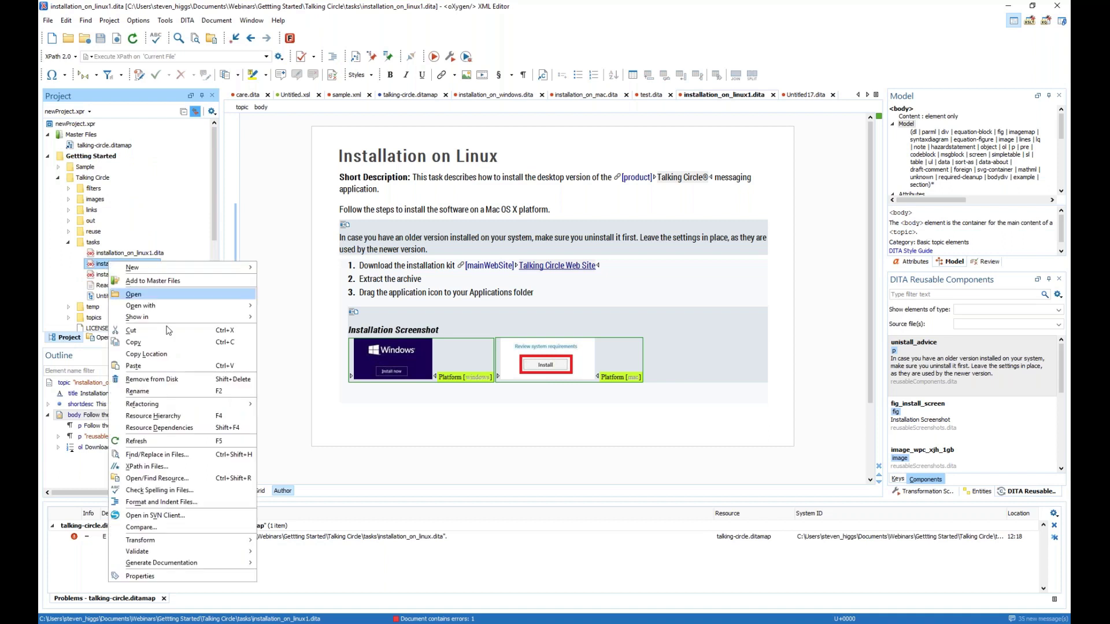
{"action": "mouse_move", "coordinate": [191, 410]}
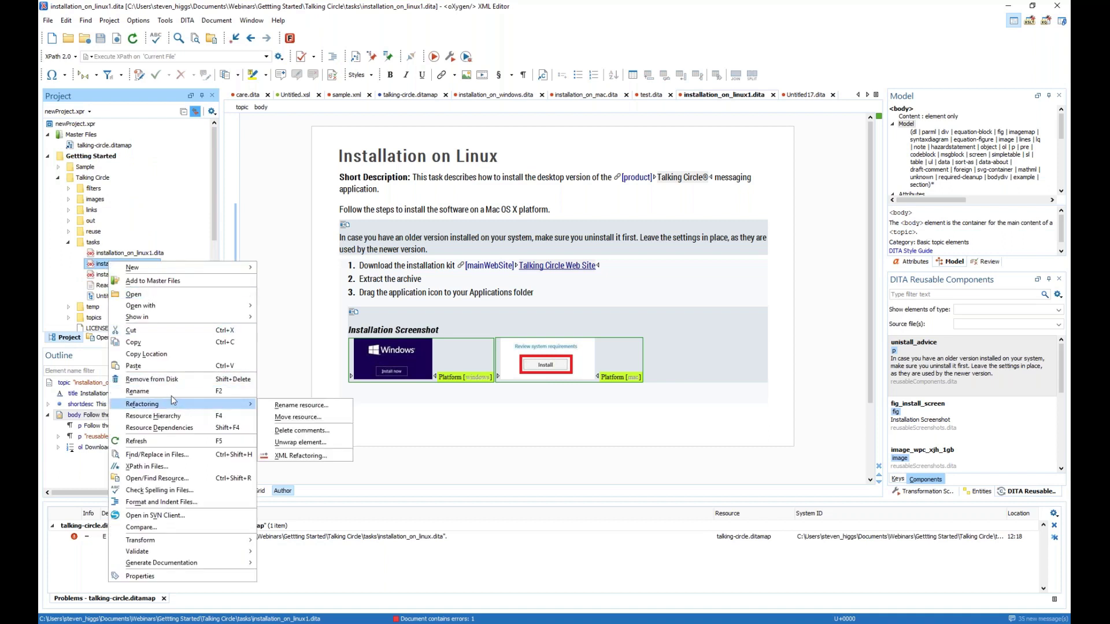
{"action": "left_click", "coordinate": [309, 425]}
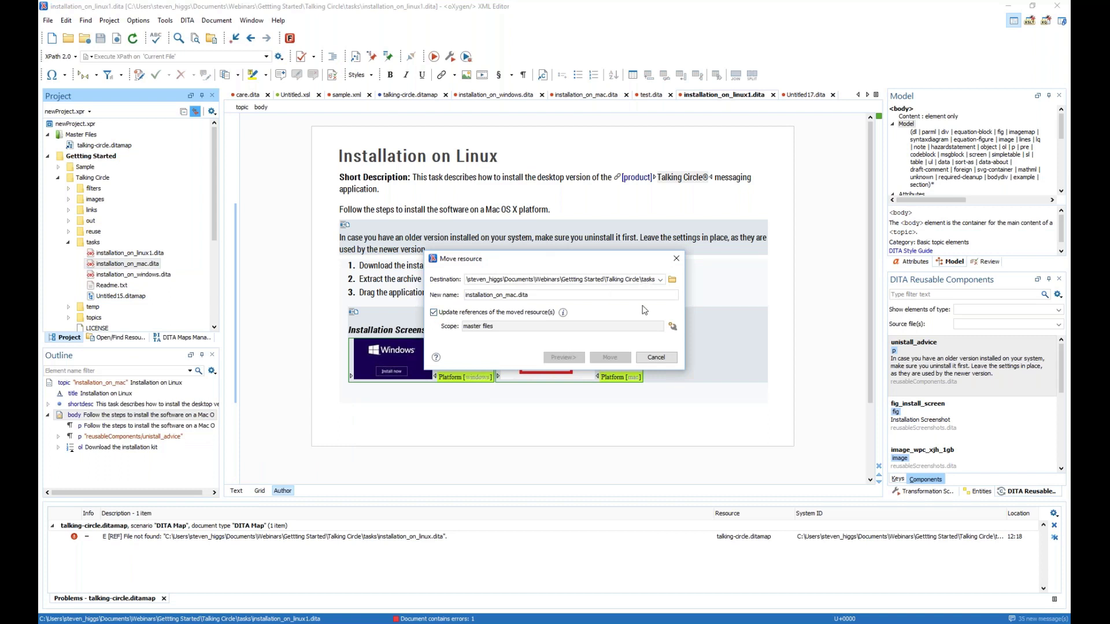
{"action": "key", "text": "BackSpace"}
{"action": "key", "text": "BackSpace"}
{"action": "key", "text": "BackSpace"}
{"action": "key", "text": "BackSpace"}
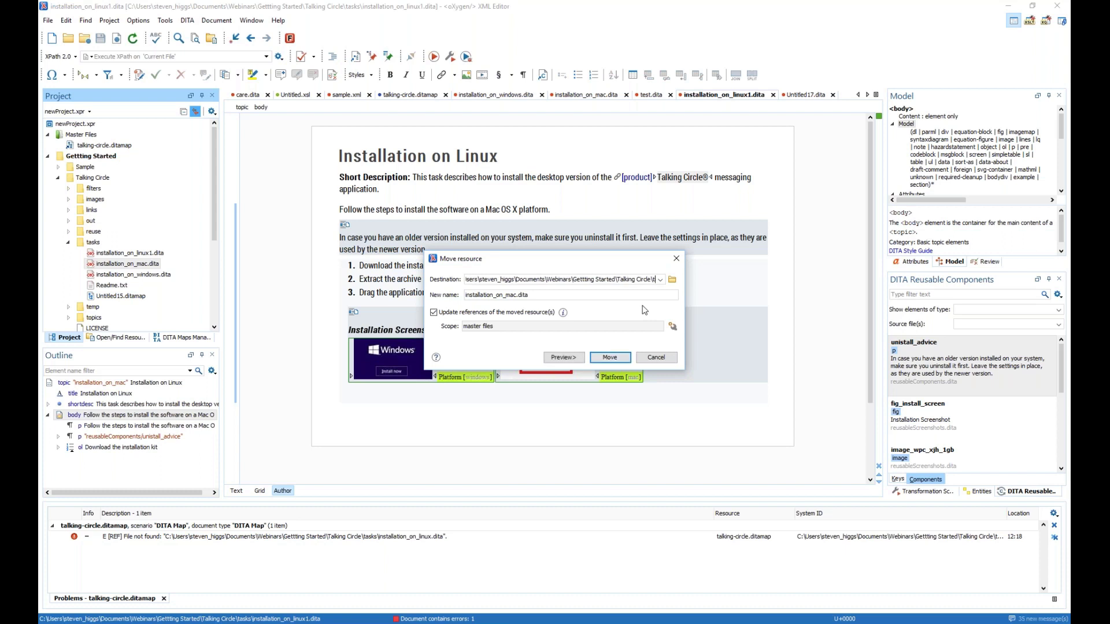
{"action": "type", "text": "topics"}
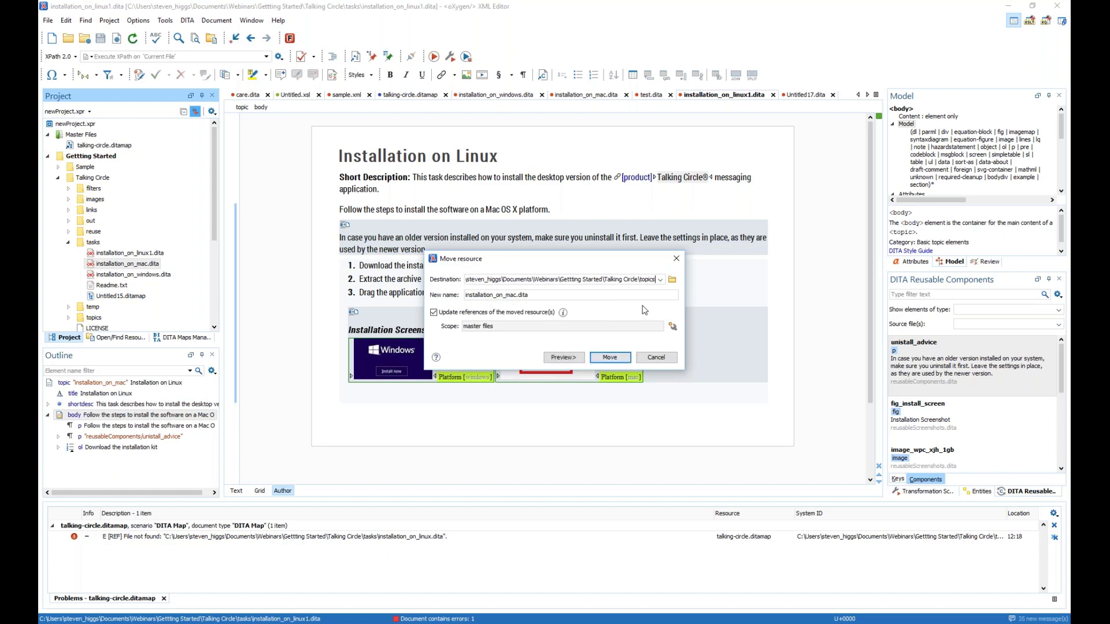
{"action": "left_click", "coordinate": [612, 357]}
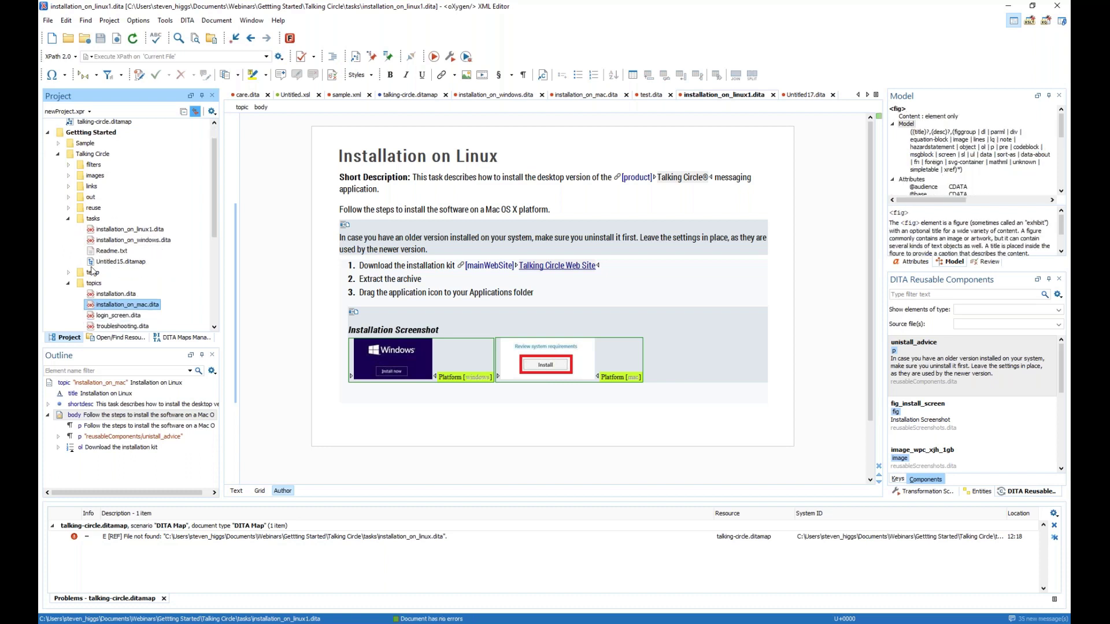
Set up moving installation_on_windows.dita from the tasks folder to the topics folder, updating references in the master files scope, and preview the changes.
{"action": "right_click", "coordinate": [118, 241]}
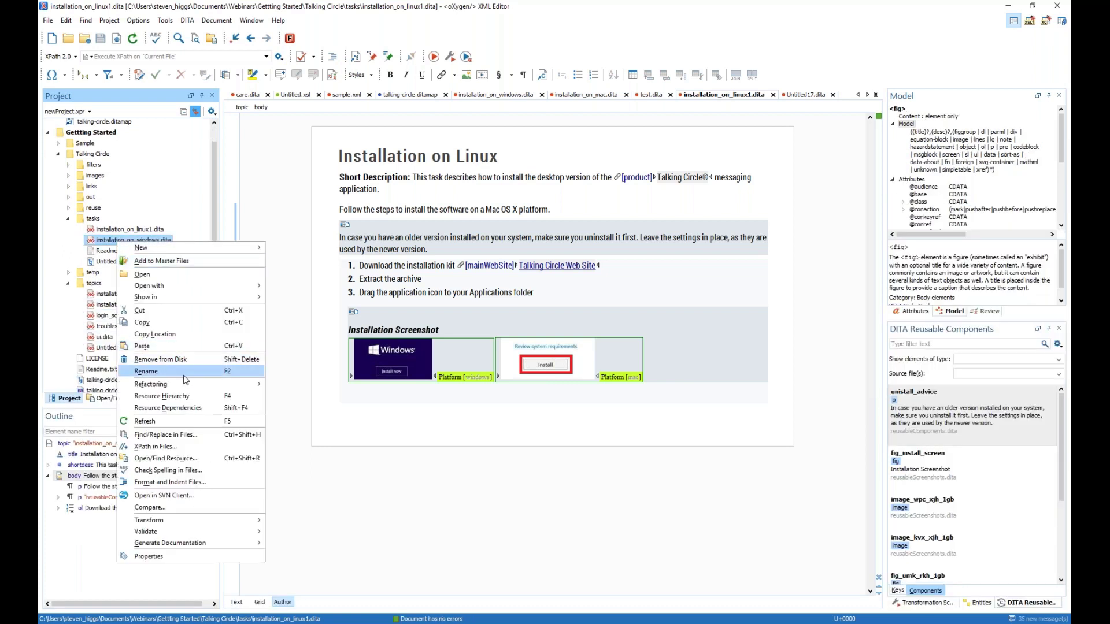
{"action": "mouse_move", "coordinate": [187, 383]}
{"action": "left_click", "coordinate": [306, 397]}
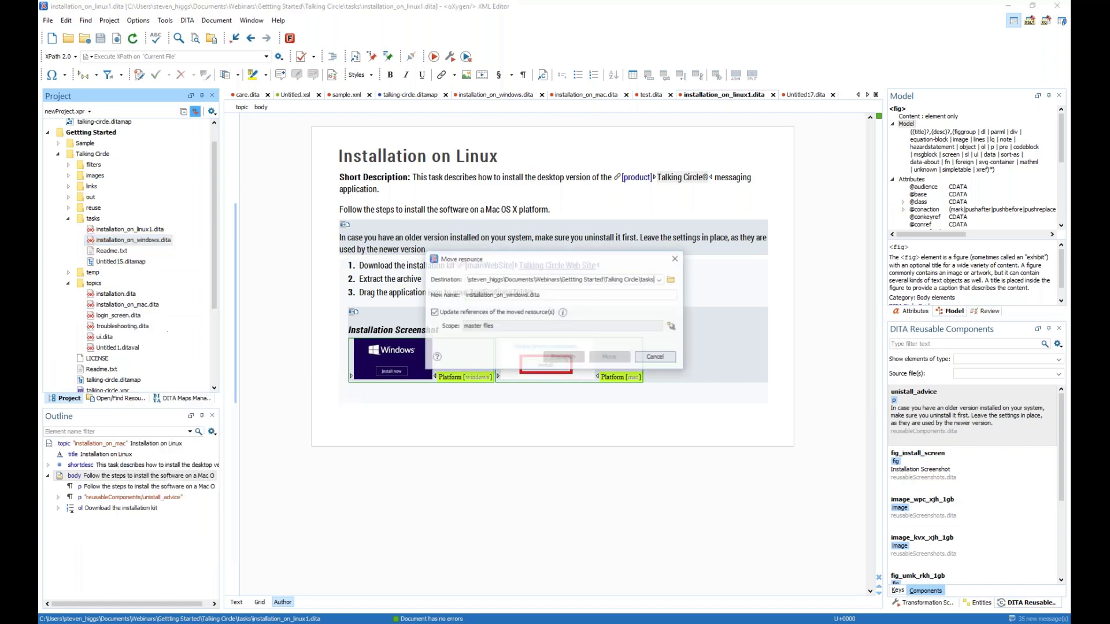
{"action": "key", "text": "BackSpace"}
{"action": "key", "text": "BackSpace"}
{"action": "key", "text": "BackSpace"}
{"action": "key", "text": "BackSpace"}
{"action": "key", "text": "BackSpace"}
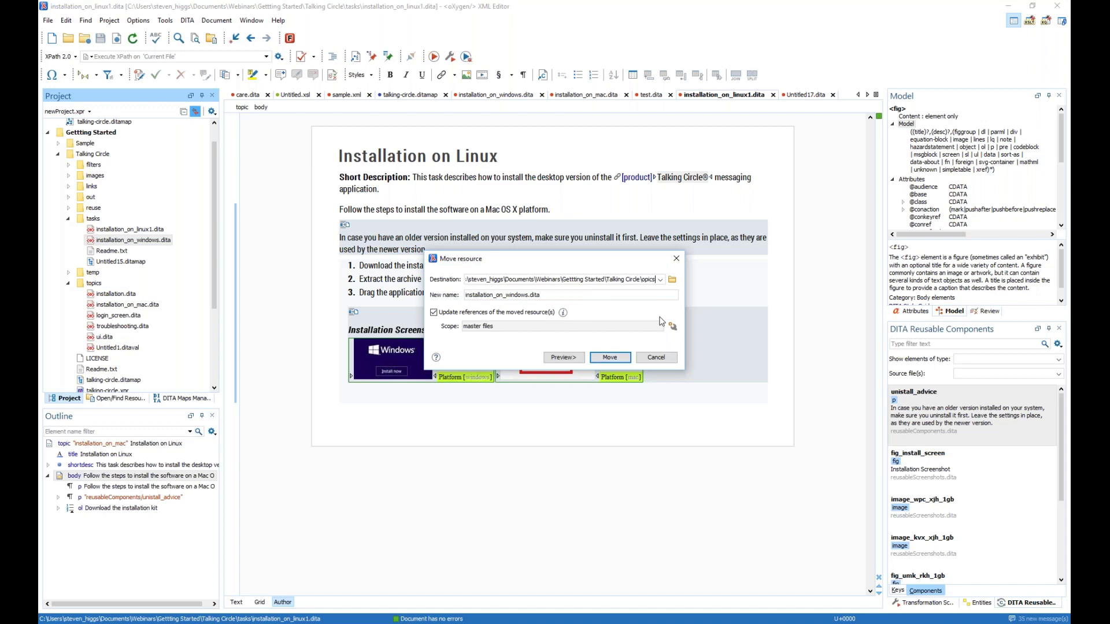
{"action": "type", "text": "topics"}
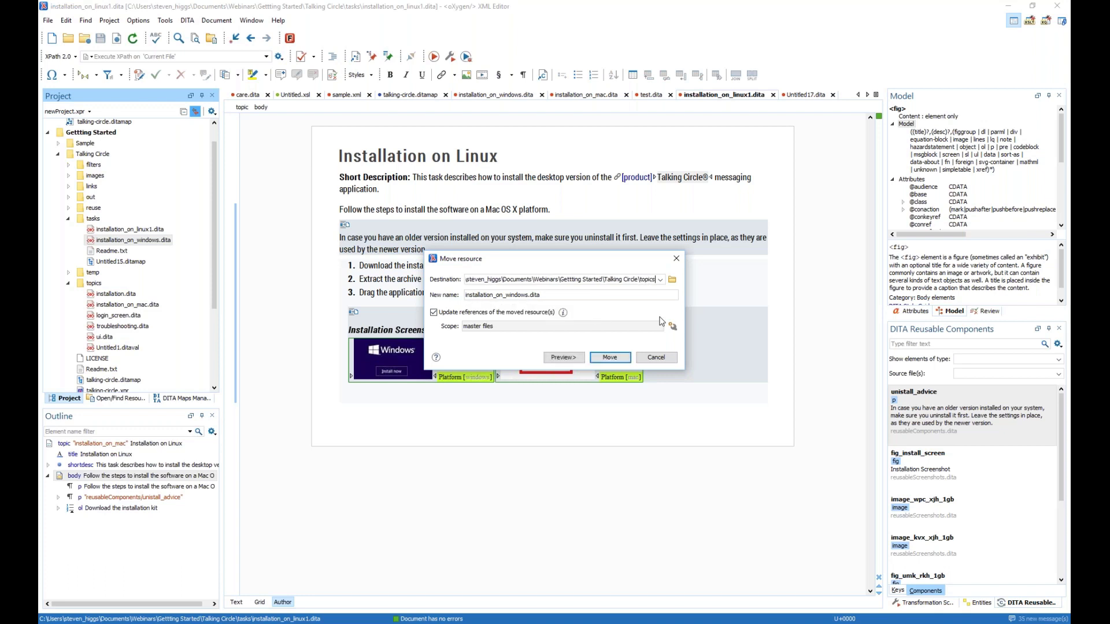
{"action": "left_click", "coordinate": [610, 357]}
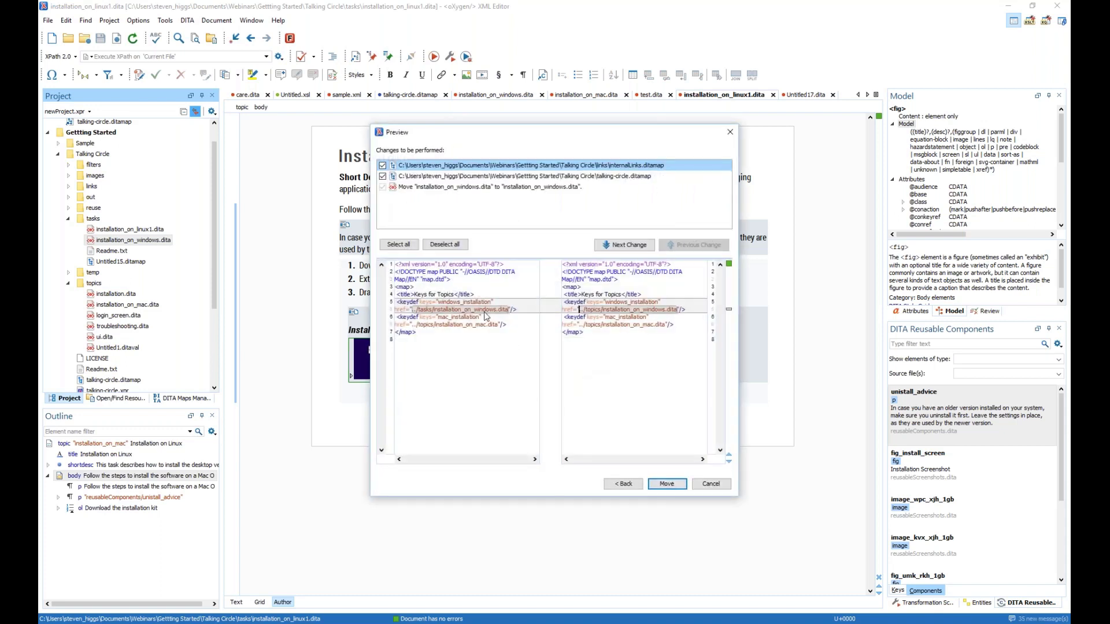
Review the pending changes to internalLinks.ditamap and talking-circle.ditamap, and carry out the move of installation_on_windows.dita.
{"action": "left_click", "coordinate": [440, 178]}
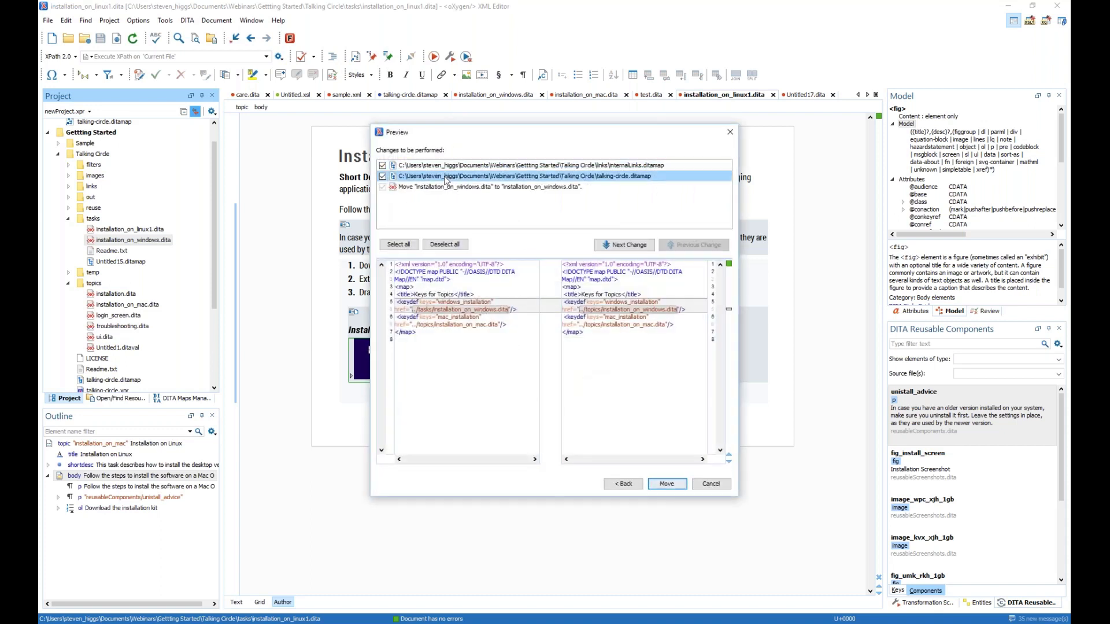
{"action": "left_click", "coordinate": [475, 187]}
{"action": "left_click", "coordinate": [479, 176]}
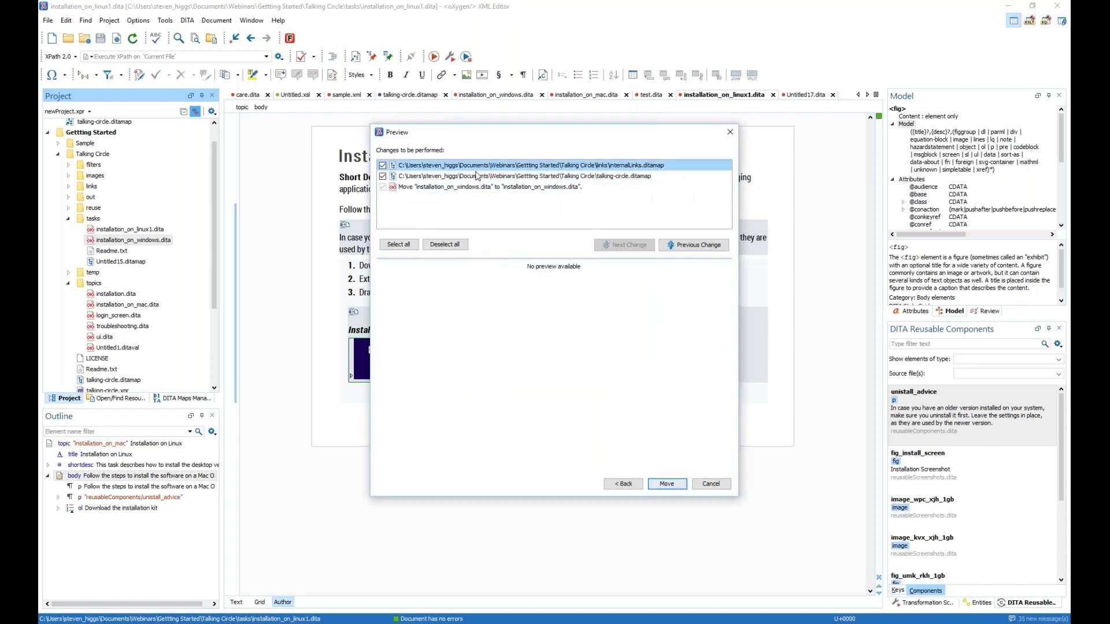
{"action": "left_click", "coordinate": [486, 167]}
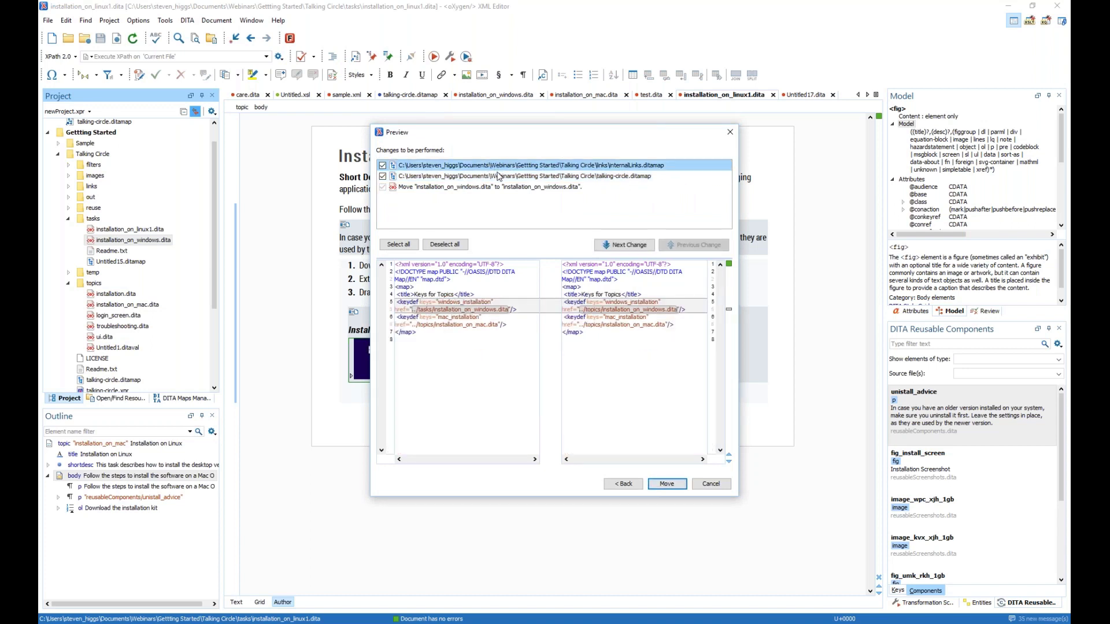
{"action": "left_click", "coordinate": [498, 176]}
{"action": "left_click", "coordinate": [495, 187]}
{"action": "left_click", "coordinate": [666, 486]}
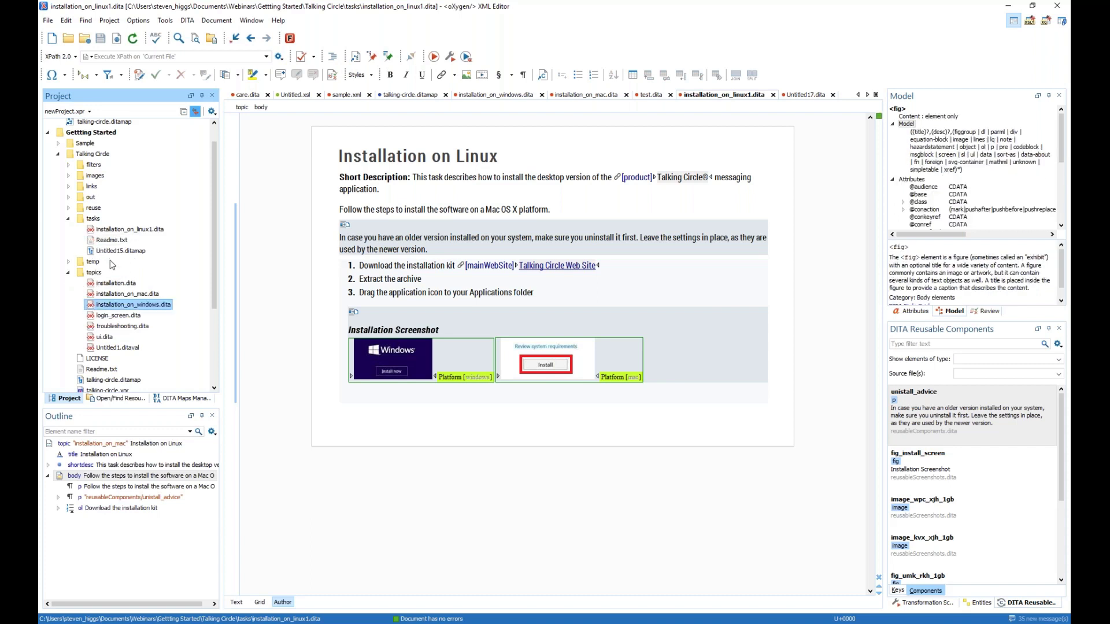
Open the XML Refactoring tool and view the parameters of the Add/Change attribute operation, returning to the operations list.
{"action": "left_click", "coordinate": [115, 399]}
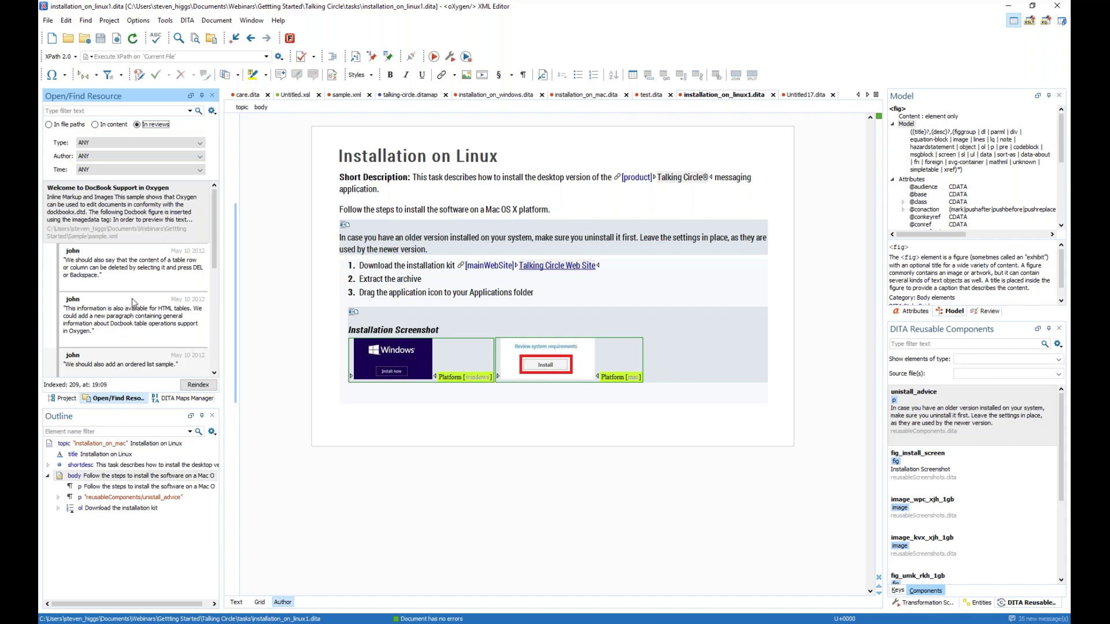
{"action": "left_click", "coordinate": [165, 21]}
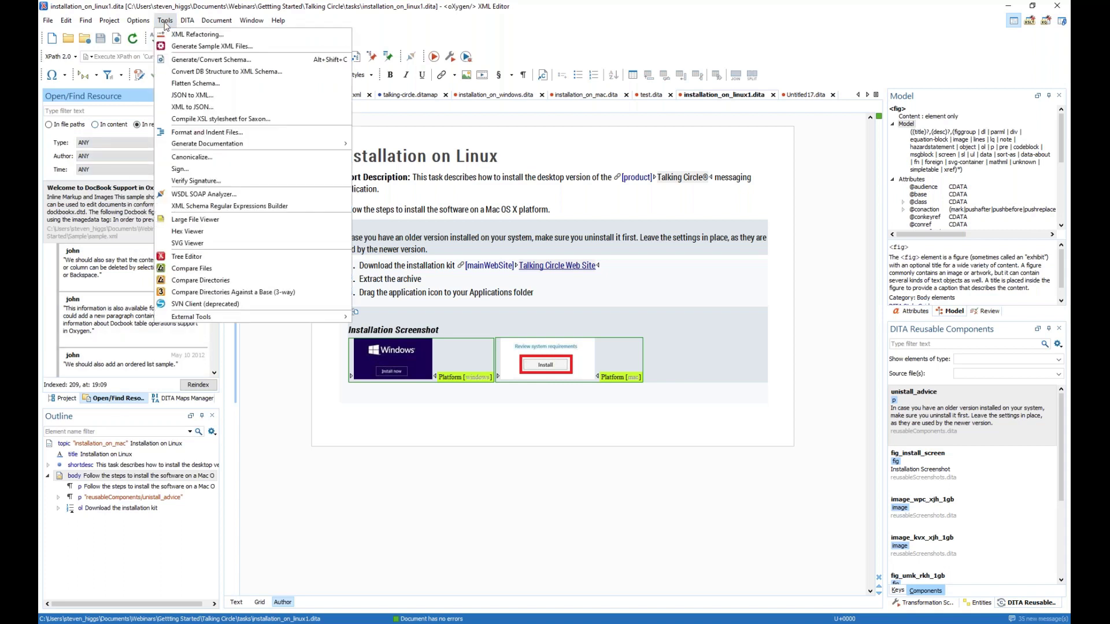
{"action": "left_click", "coordinate": [203, 38]}
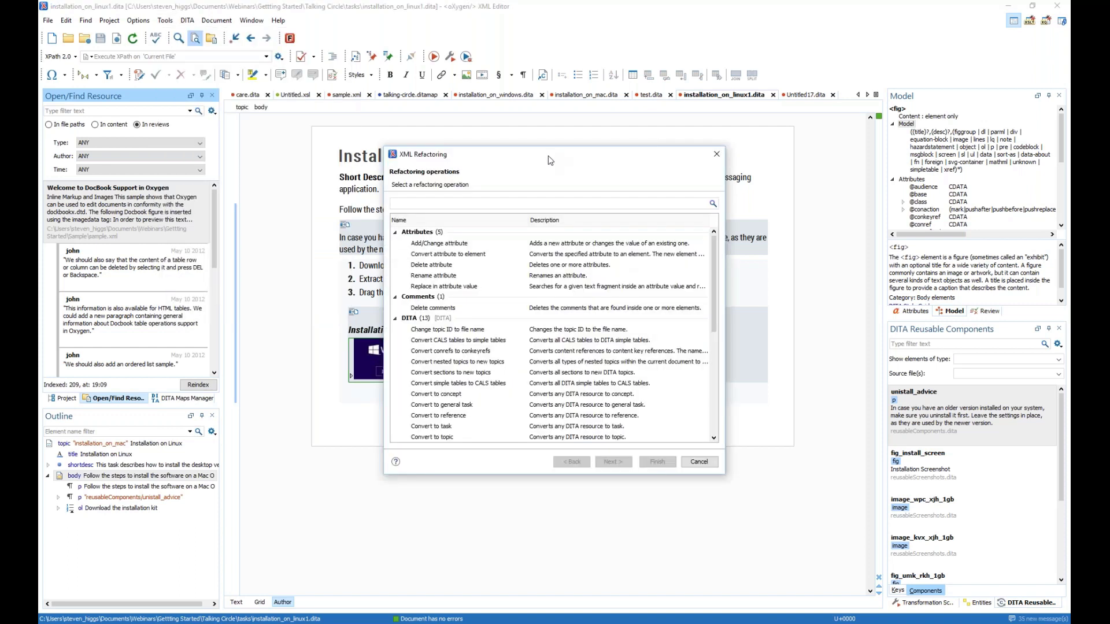
{"action": "left_click_drag", "start_coordinate": [547, 155], "coordinate": [539, 133]}
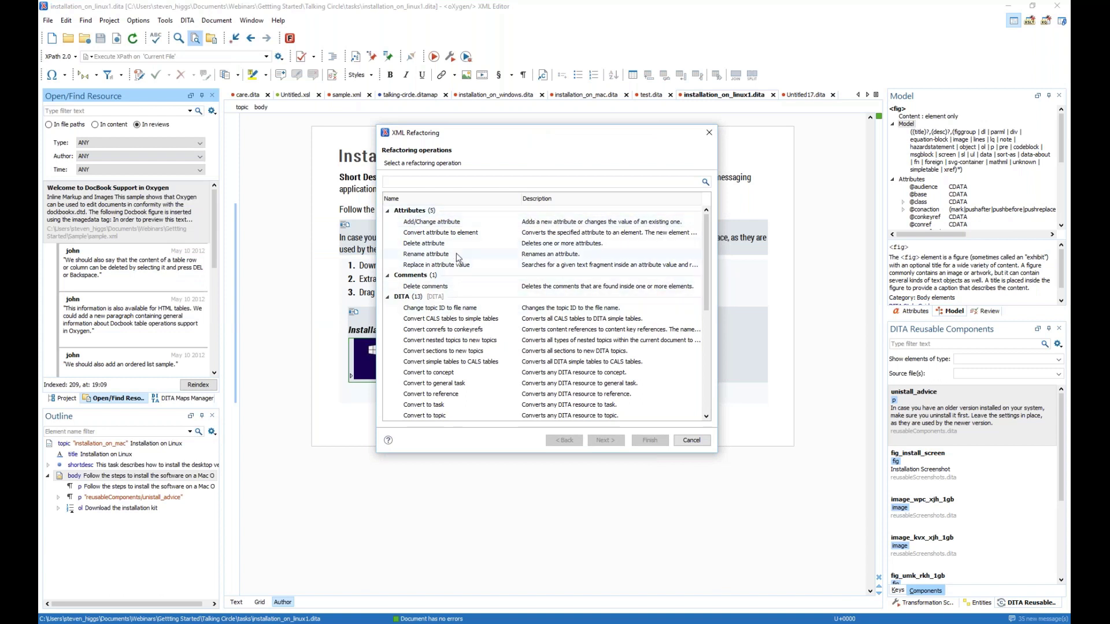
{"action": "left_click", "coordinate": [446, 224]}
{"action": "left_click", "coordinate": [608, 442]}
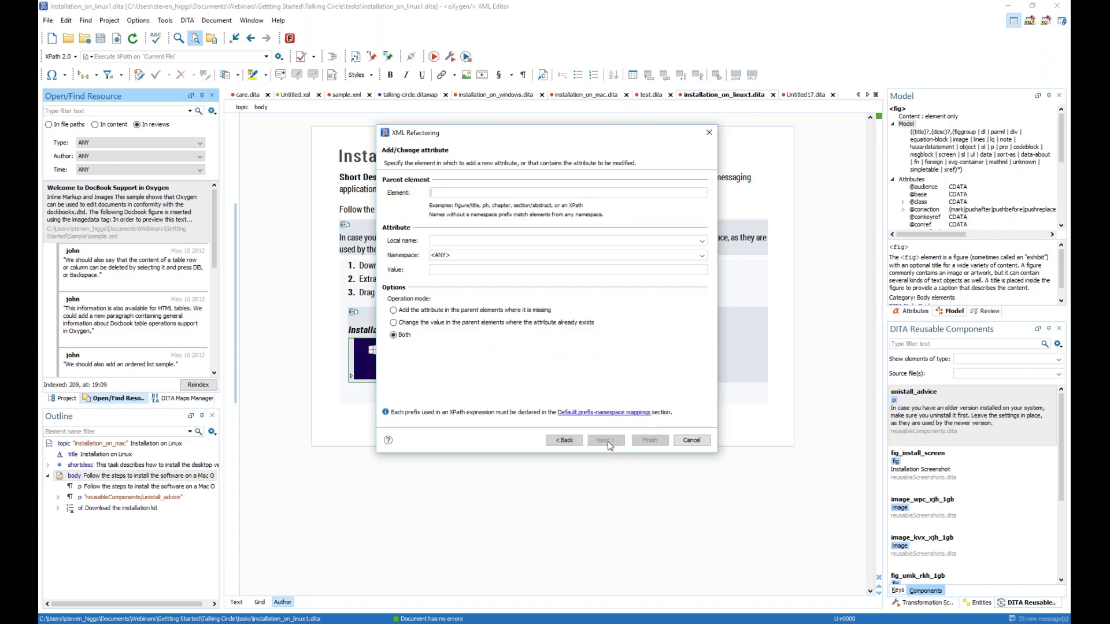
{"action": "left_click", "coordinate": [565, 441]}
Choose the Delete attribute refactoring operation and specify the id attribute of title elements.
{"action": "left_click", "coordinate": [454, 244]}
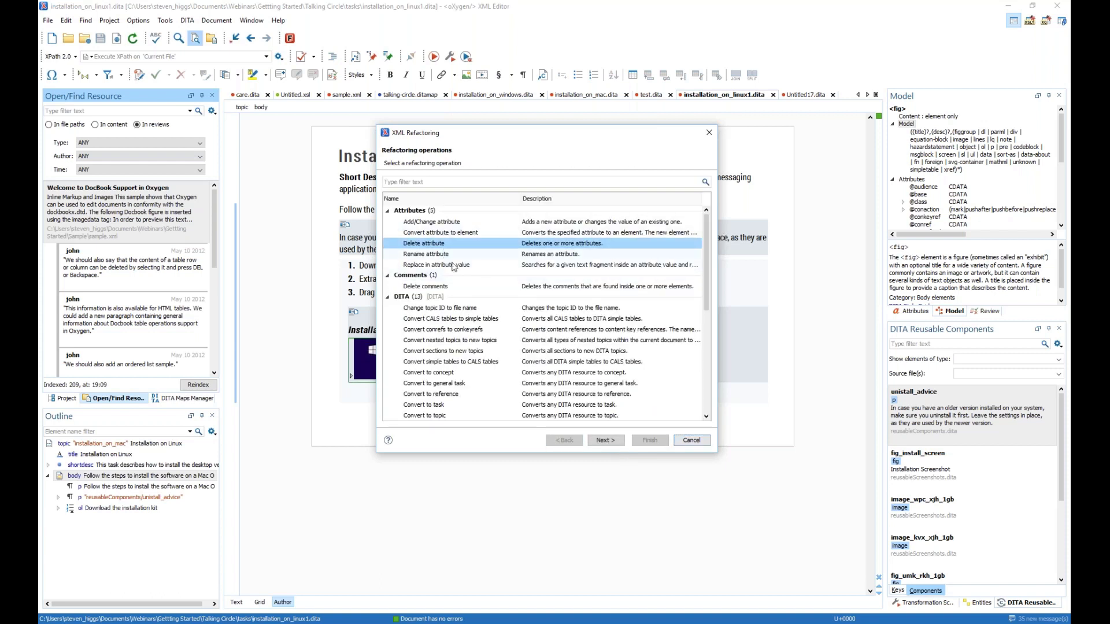
{"action": "left_click", "coordinate": [606, 441]}
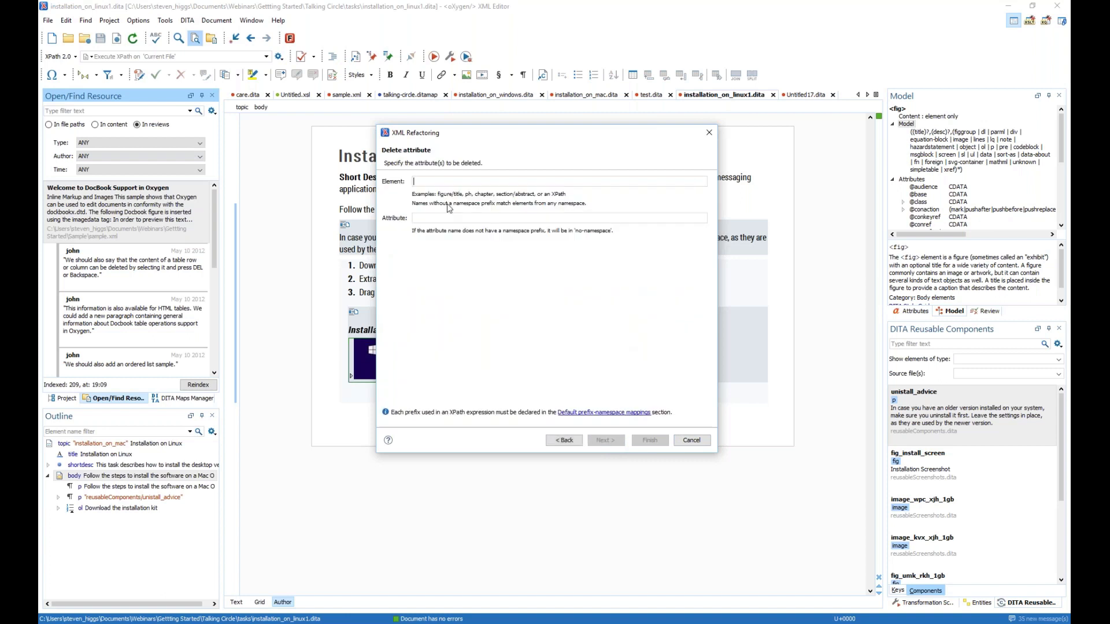
{"action": "type", "text": "id"}
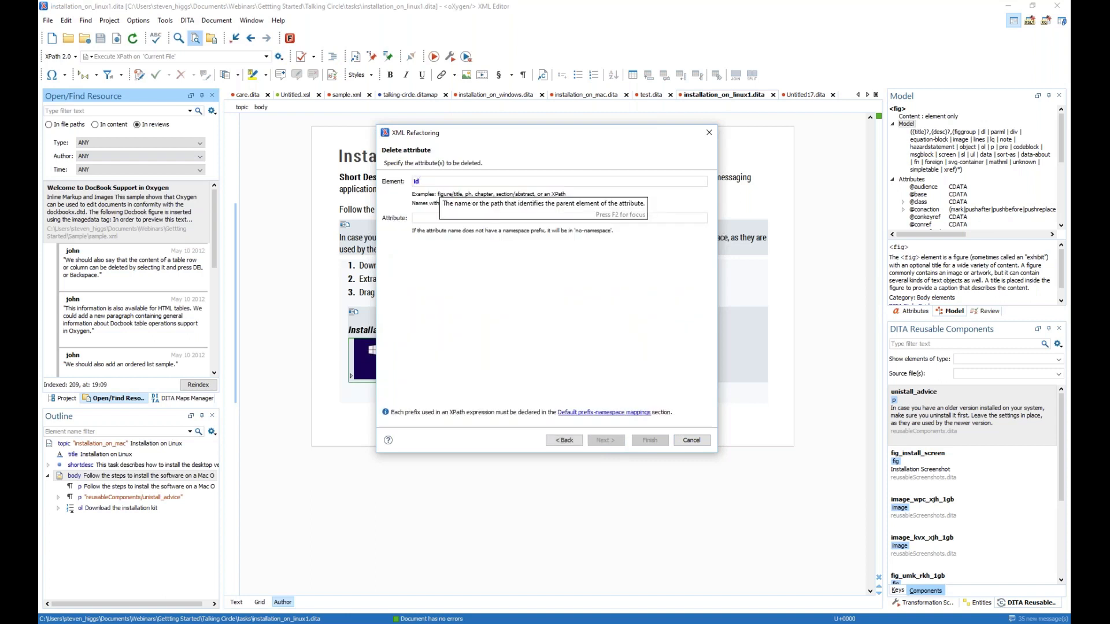
{"action": "type", "text": "title"}
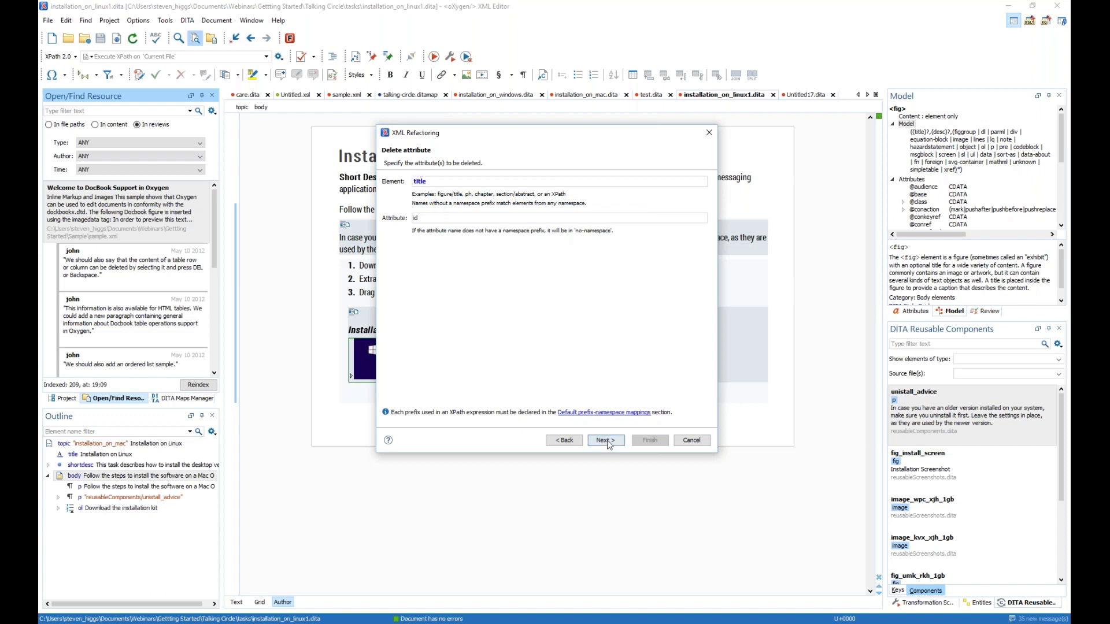
Check the scope and filter options of the Delete attribute refactoring for the title element, and cancel the operation.
{"action": "left_click", "coordinate": [606, 441]}
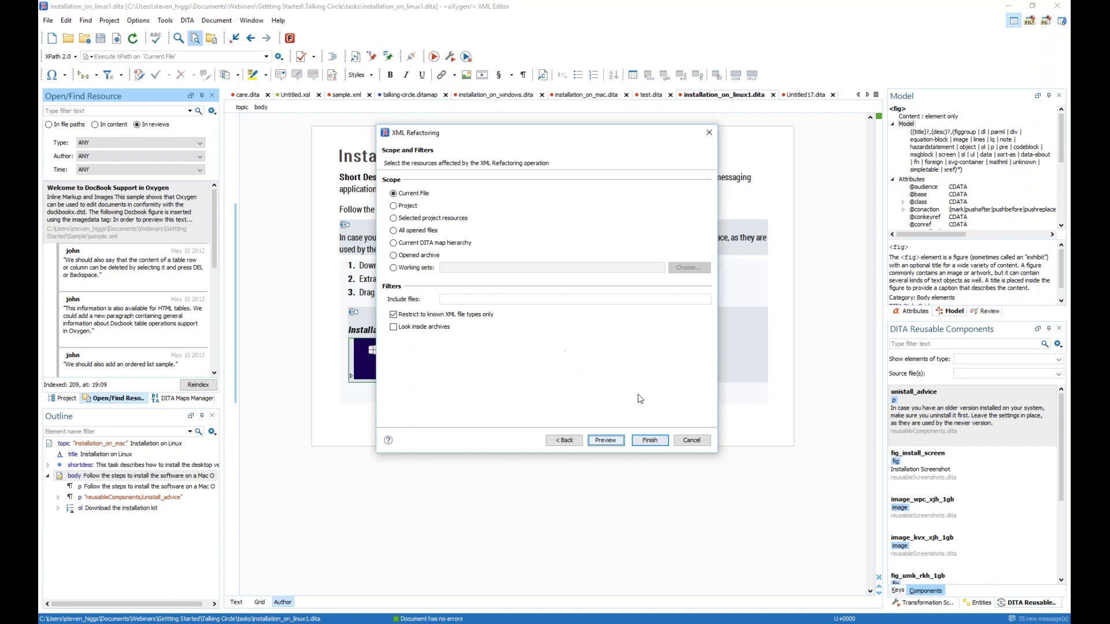
{"action": "left_click", "coordinate": [688, 440]}
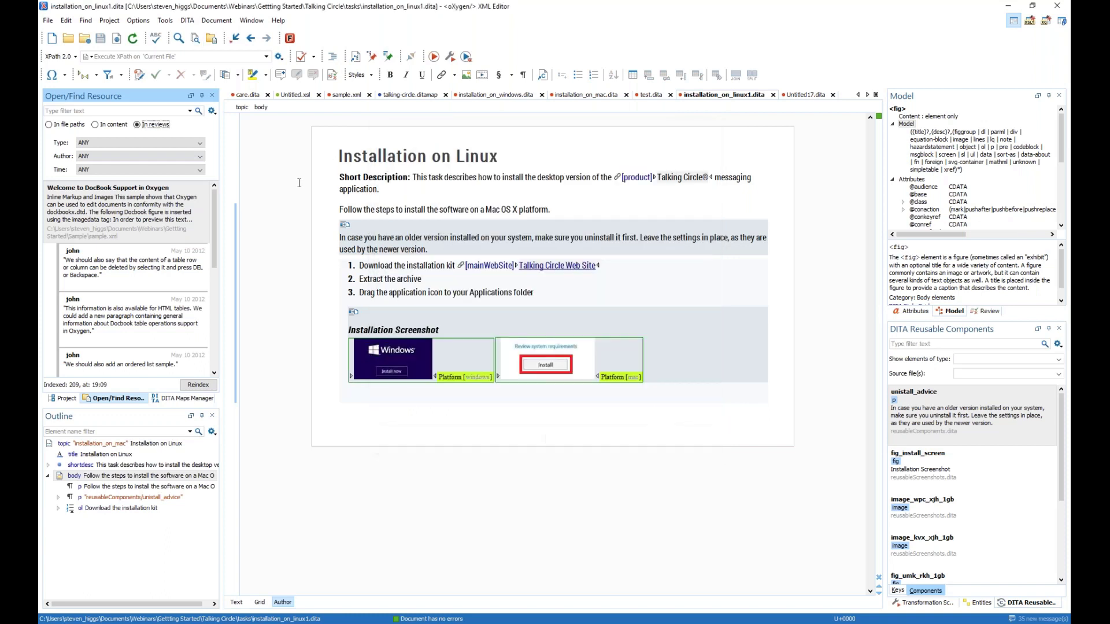
Bring up the project files and convert personal.json to personal.xml with the JSON to XML tool, opening the result in the editor.
{"action": "left_click", "coordinate": [172, 400]}
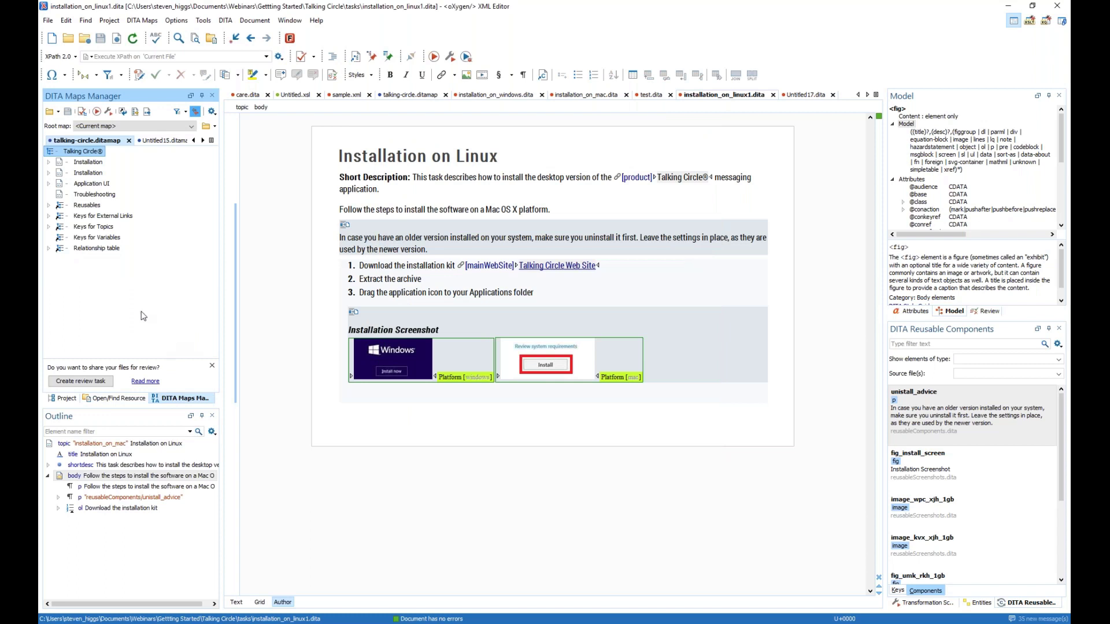
{"action": "left_click", "coordinate": [66, 399]}
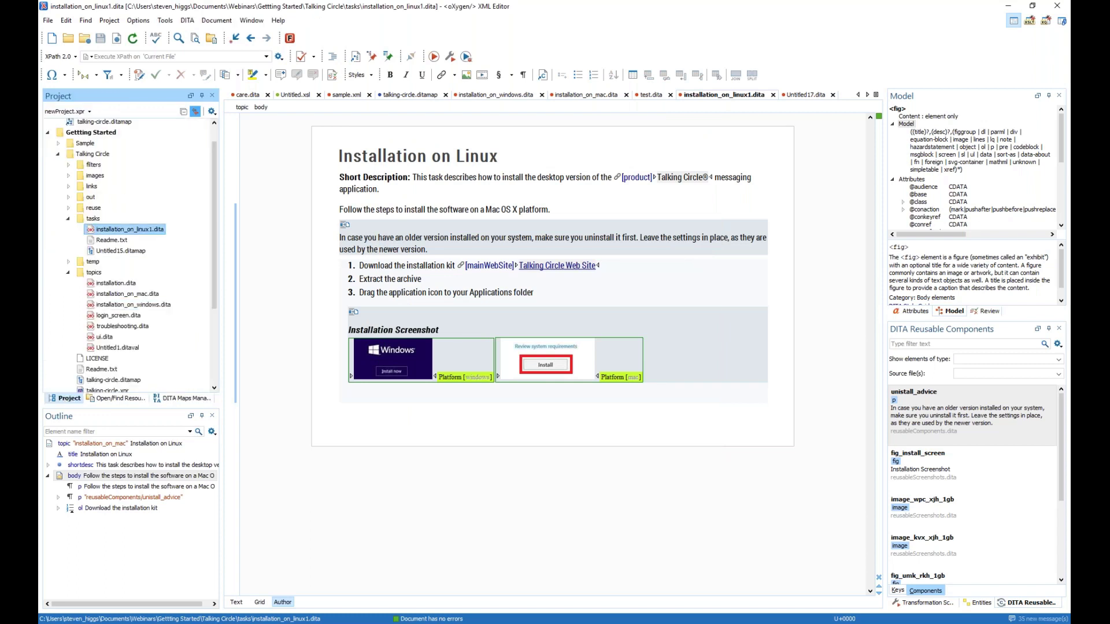
{"action": "left_click", "coordinate": [165, 20]}
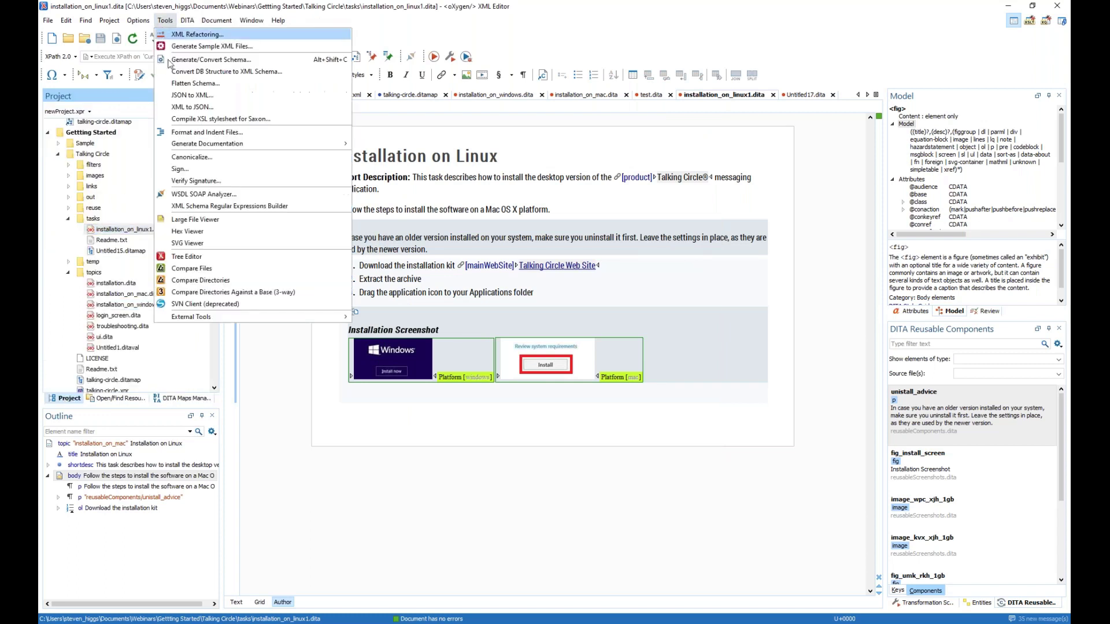
{"action": "left_click", "coordinate": [213, 96]}
{"action": "left_click", "coordinate": [658, 295]}
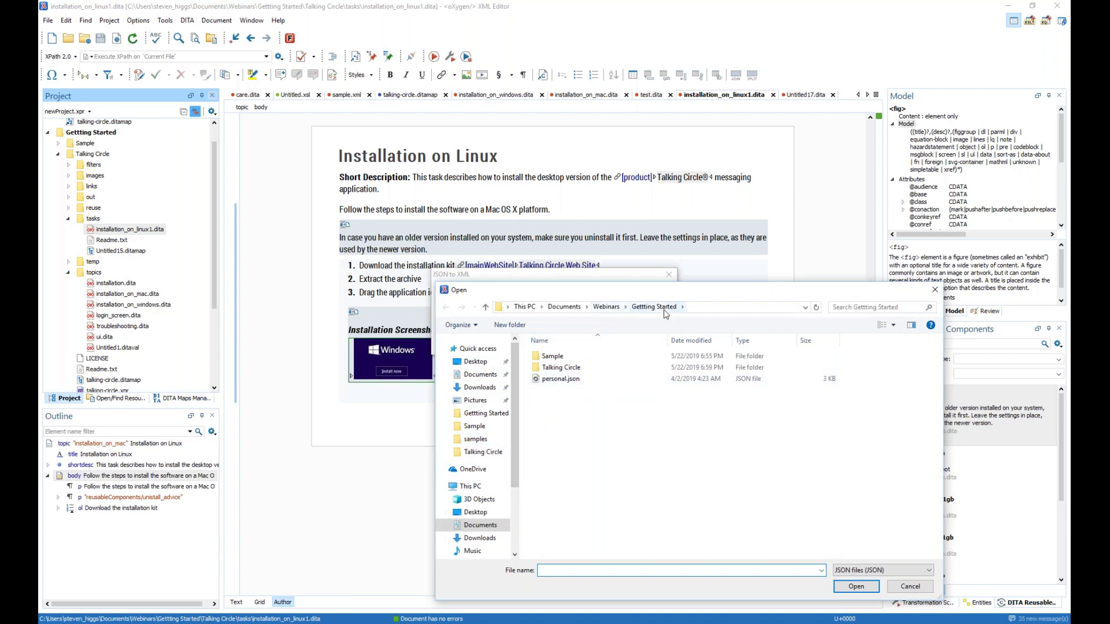
{"action": "double_click", "coordinate": [561, 379]}
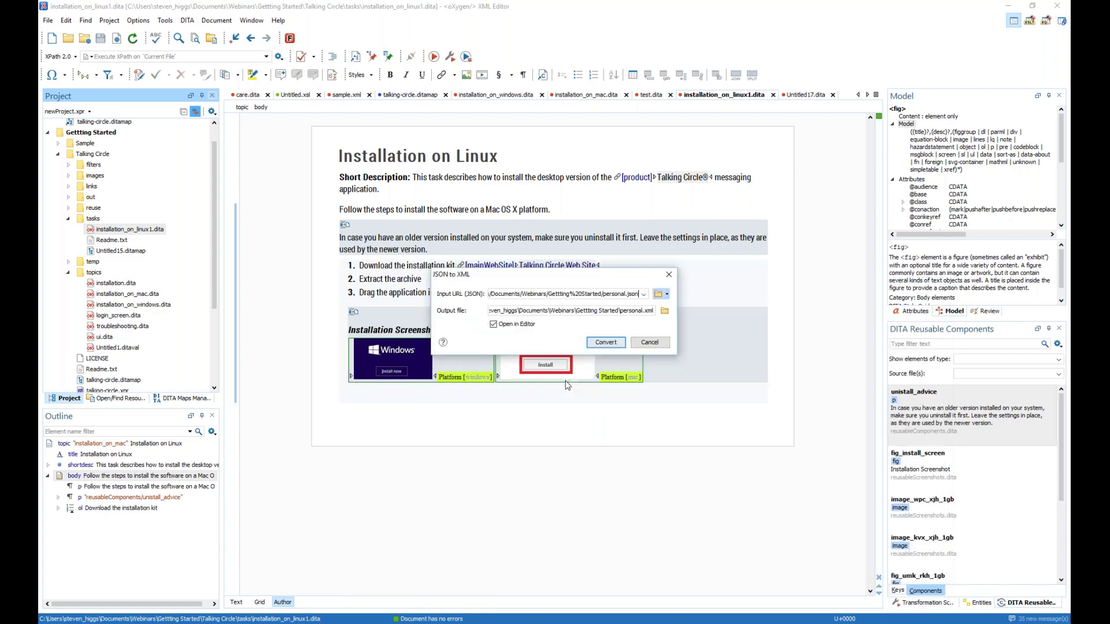
{"action": "left_click", "coordinate": [606, 342]}
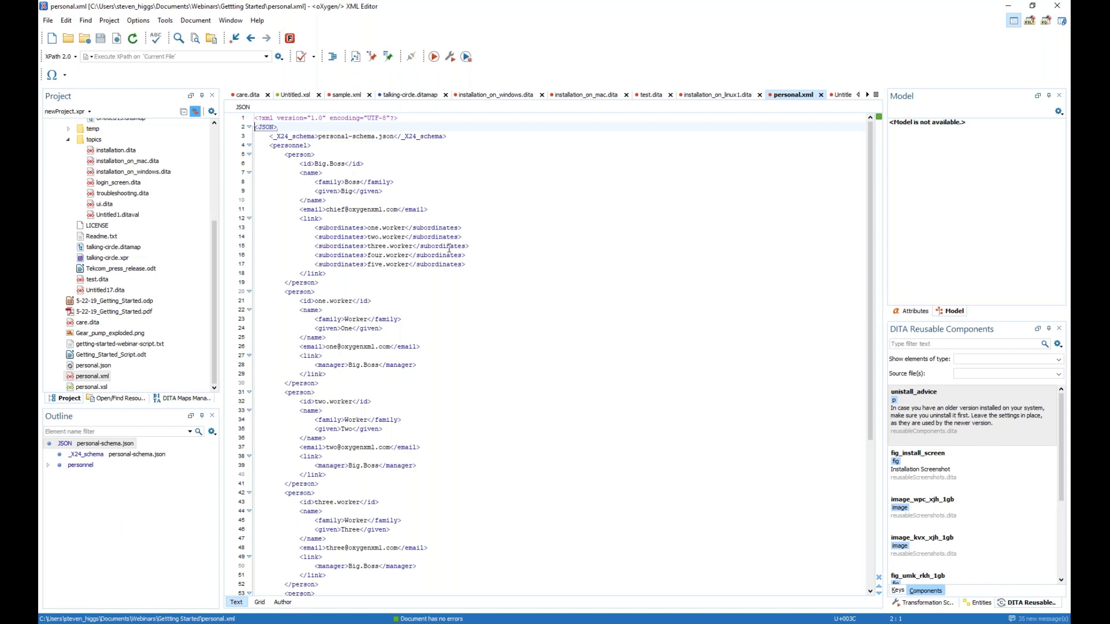
Compare installation_on_mac.dita with installation_on_windows.dita from the project's topics folder, and close the comparison.
{"action": "left_click", "coordinate": [165, 21]}
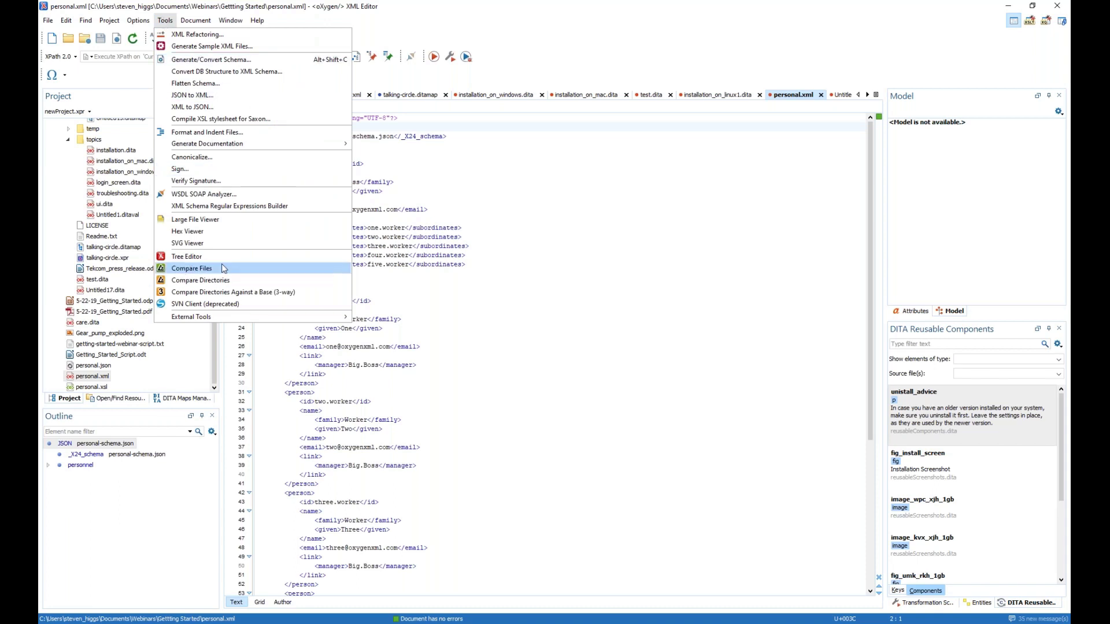
{"action": "left_click", "coordinate": [592, 327]}
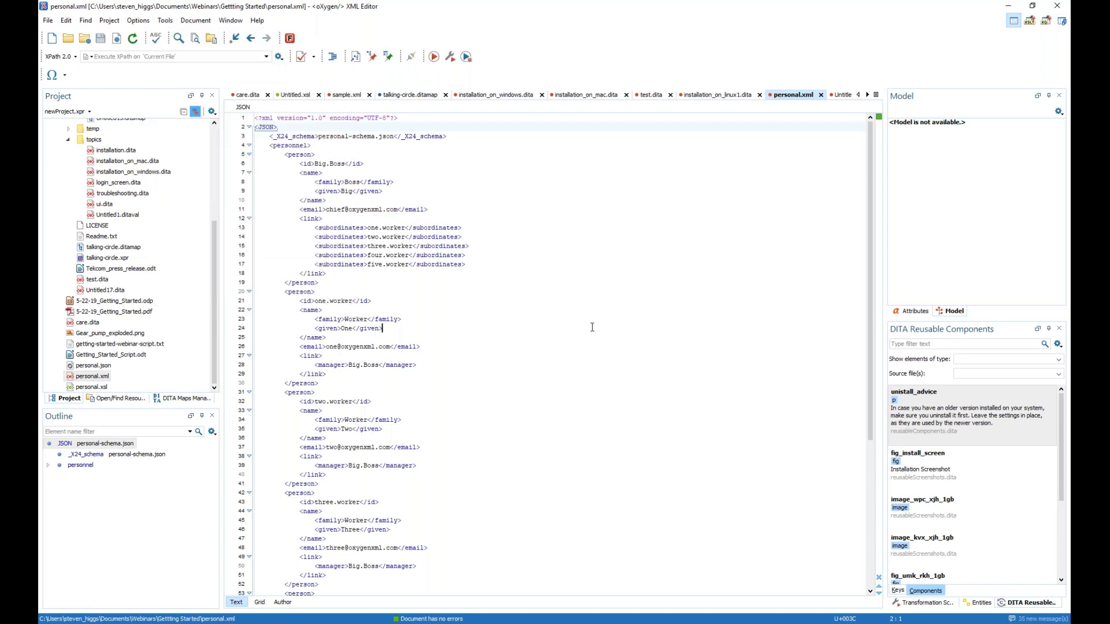
{"action": "left_click", "coordinate": [125, 162]}
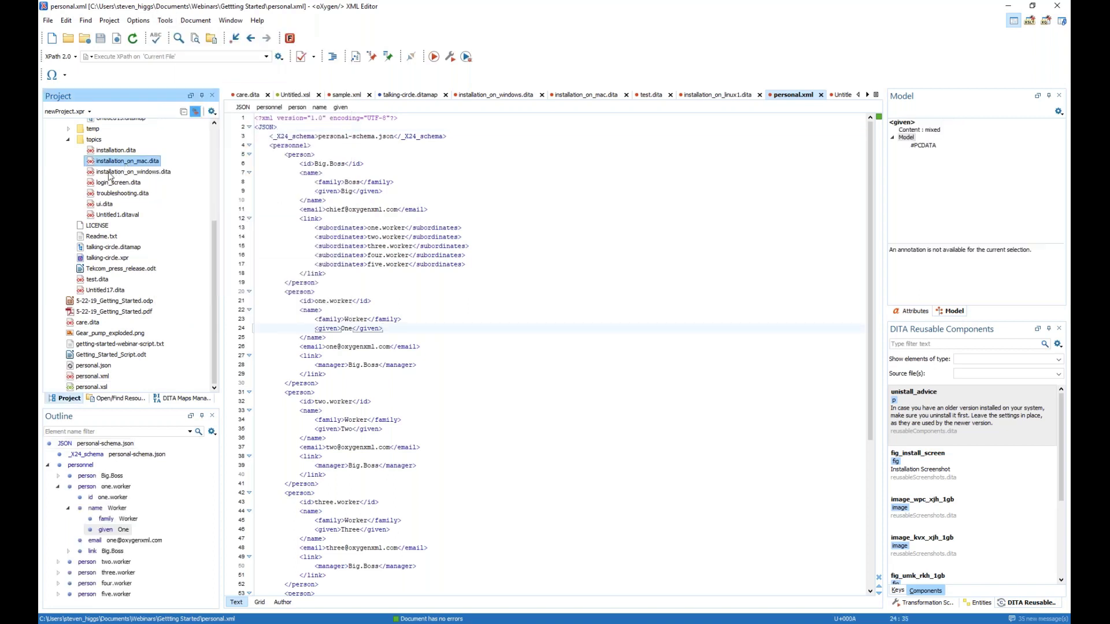
{"action": "left_click", "coordinate": [111, 173], "text": "ctrl"}
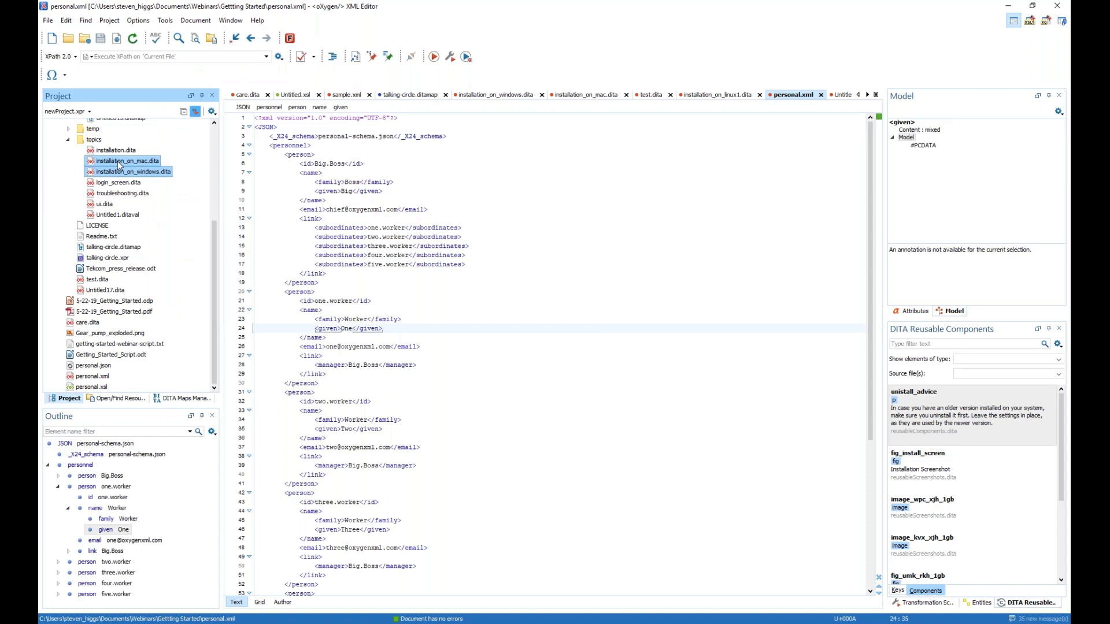
{"action": "scroll", "coordinate": [120, 174], "scroll_direction": "up", "scroll_amount": 2}
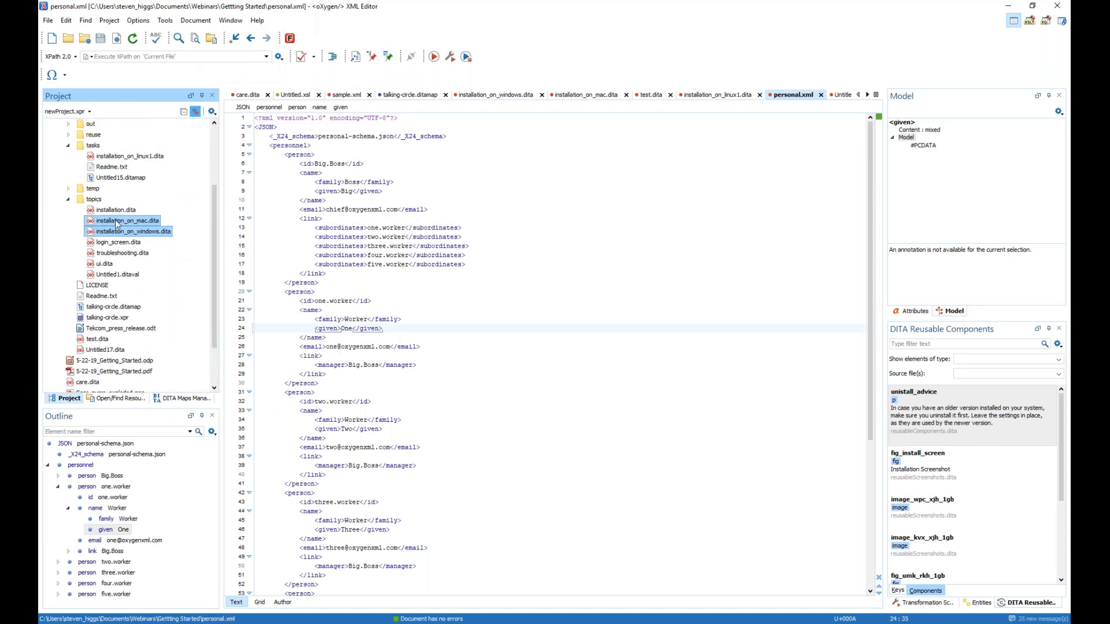
{"action": "right_click", "coordinate": [117, 224]}
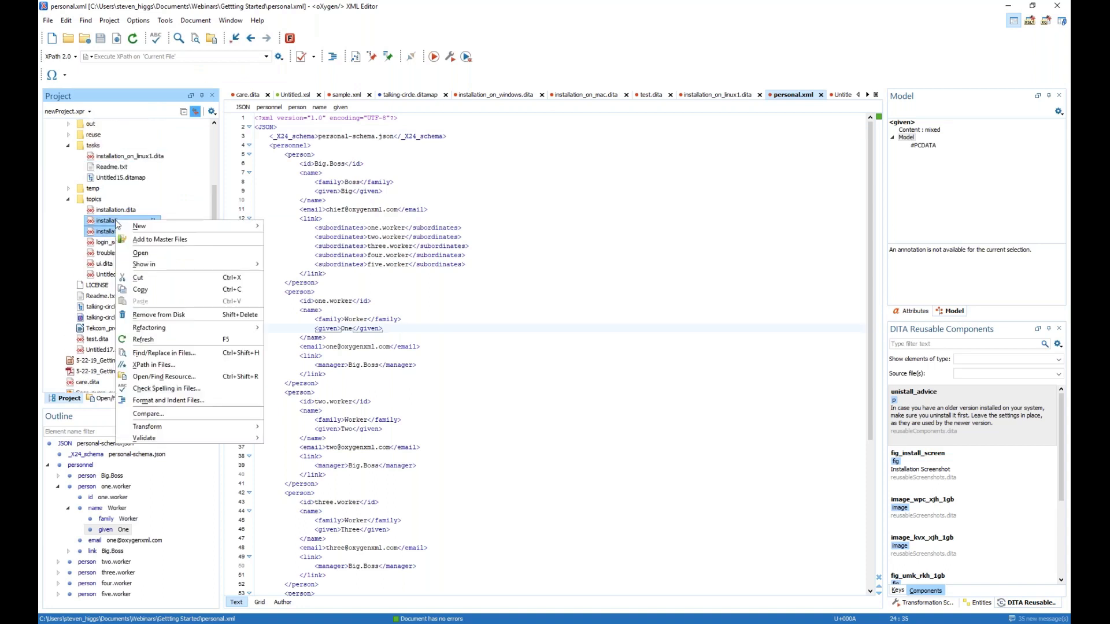
{"action": "left_click", "coordinate": [165, 415]}
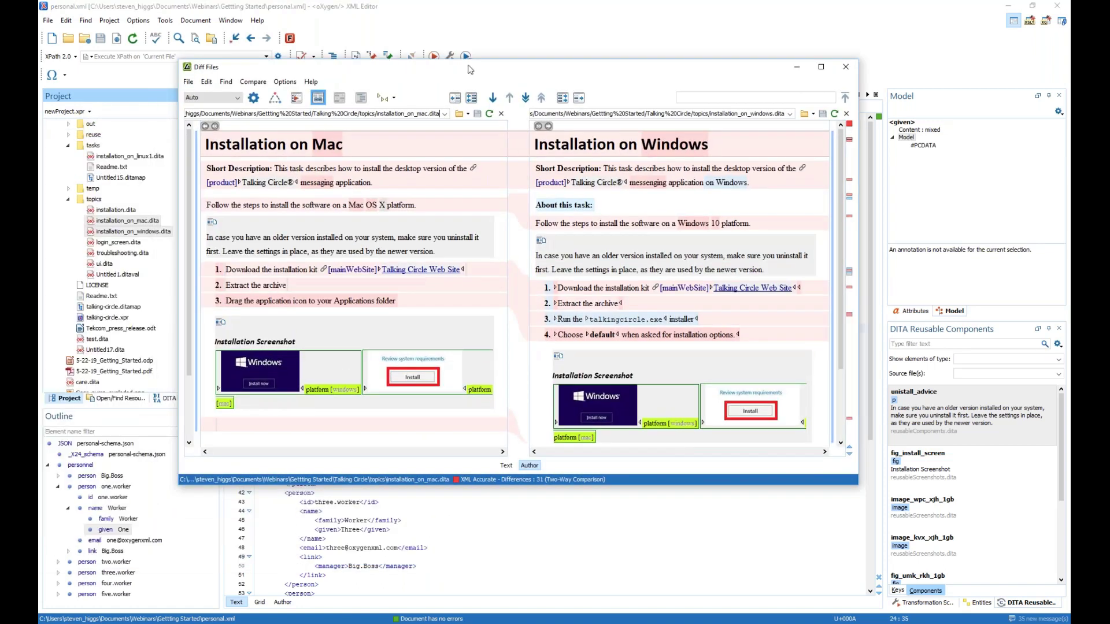
{"action": "left_click_drag", "start_coordinate": [523, 74], "coordinate": [517, 48]}
{"action": "left_click", "coordinate": [840, 43]}
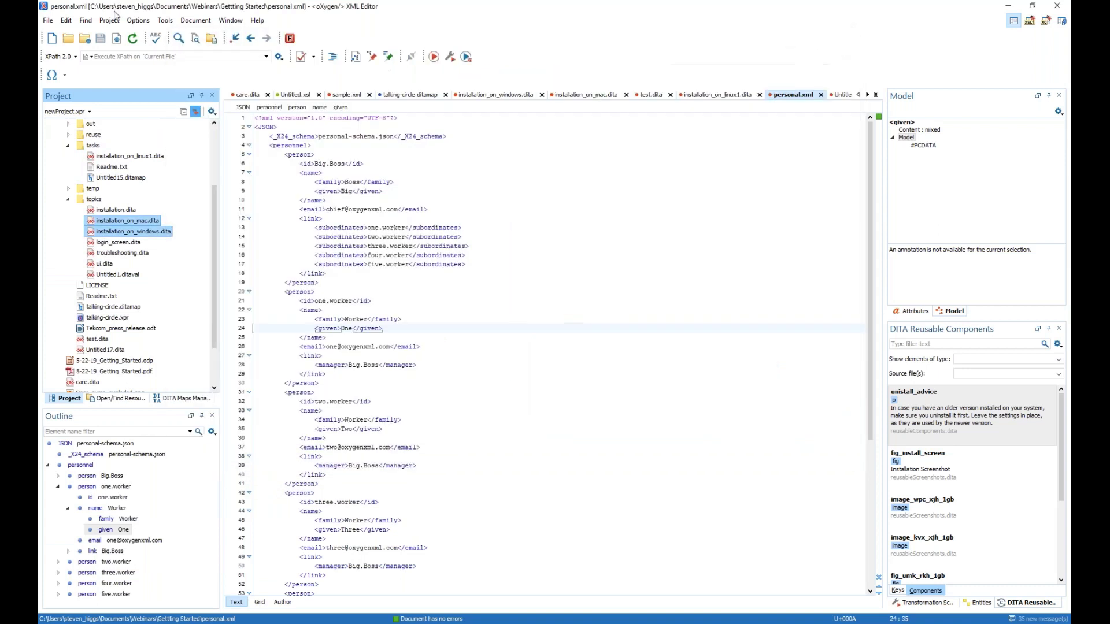
Start an empty file comparison and load login_screen.dita from the Talking Circle topics folder as the first file.
{"action": "left_click", "coordinate": [165, 20]}
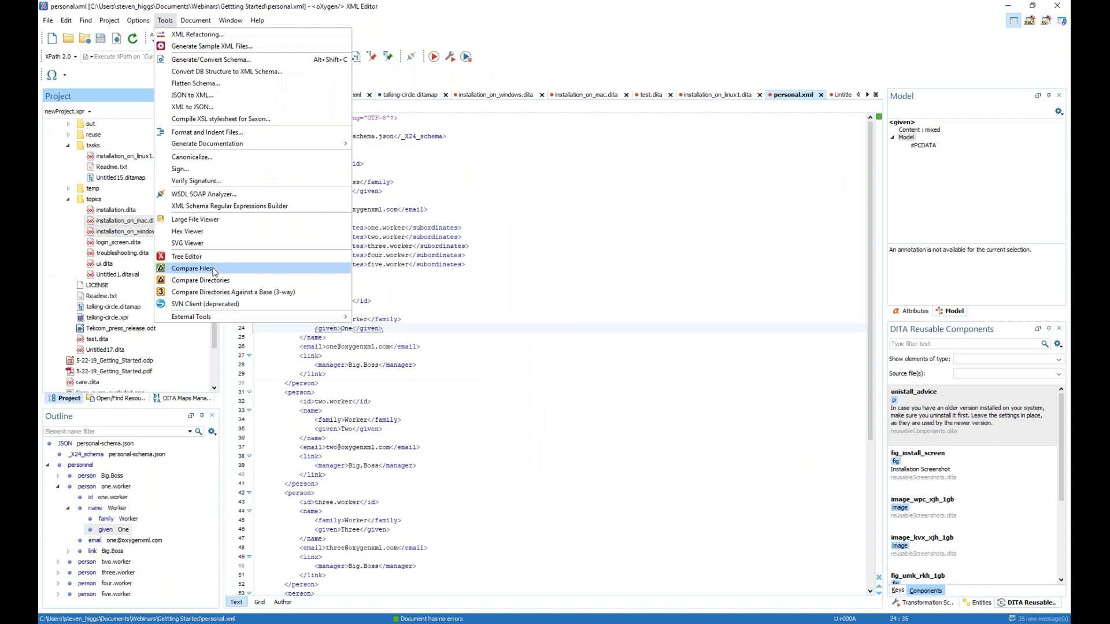
{"action": "left_click", "coordinate": [193, 269]}
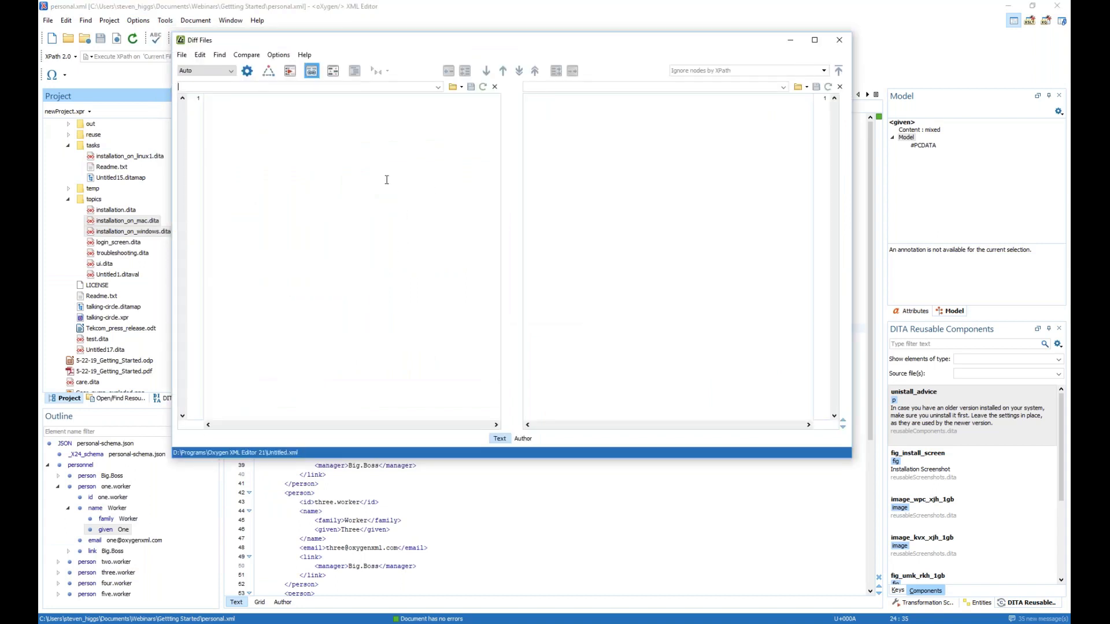
{"action": "left_click", "coordinate": [455, 86]}
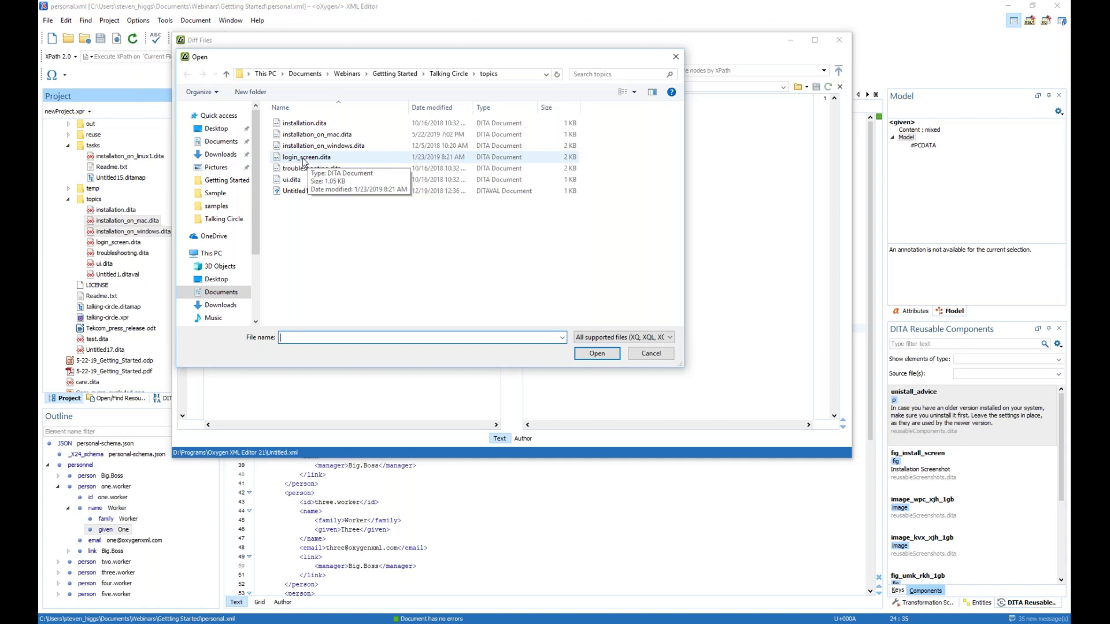
{"action": "double_click", "coordinate": [302, 158]}
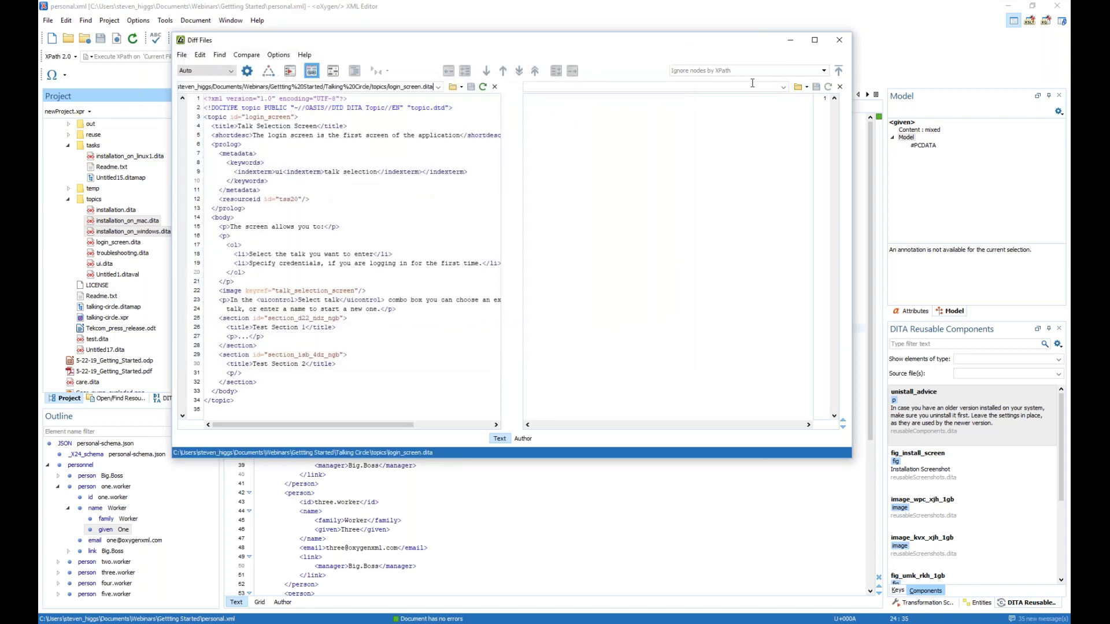
Compare it with login_screen.dita from samples/dita/talking-circle/topics as the second file, and close the comparison.
{"action": "left_click", "coordinate": [797, 88]}
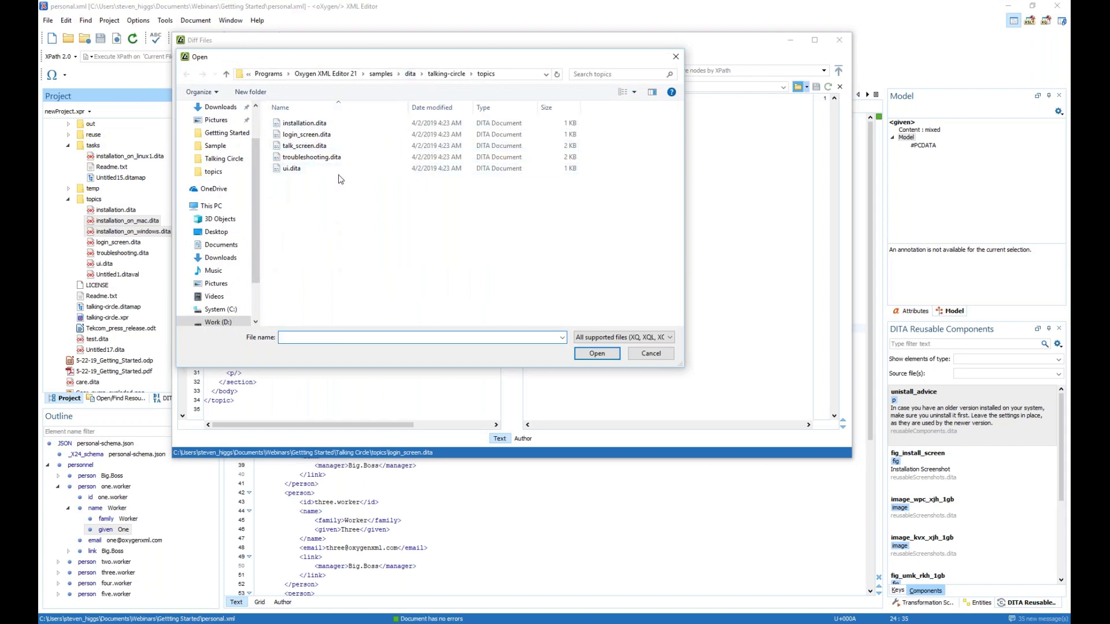
{"action": "left_click", "coordinate": [381, 74]}
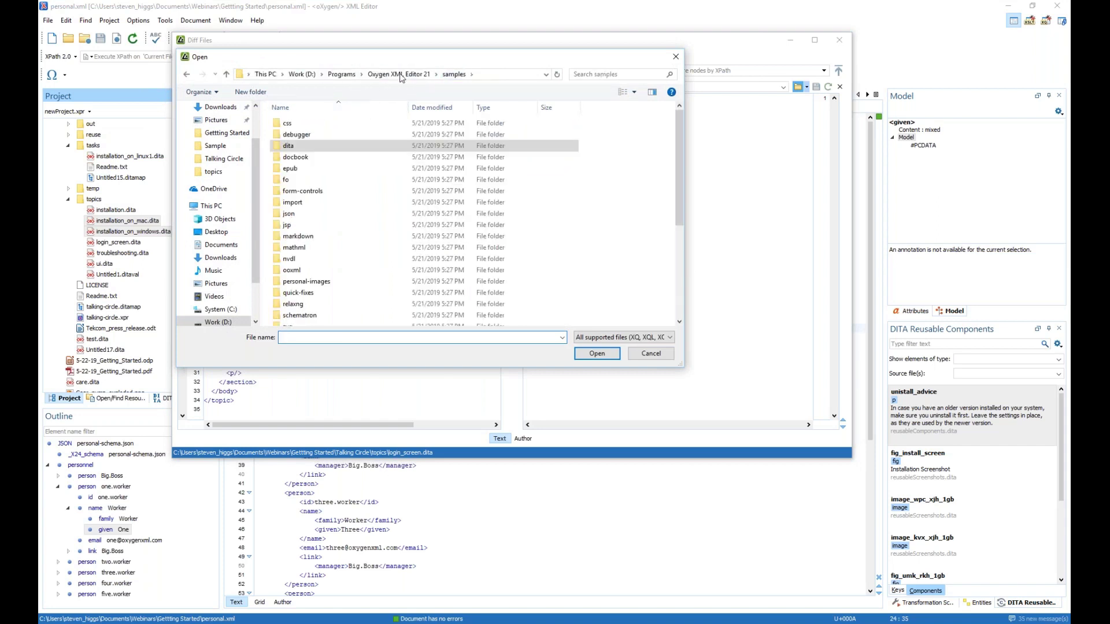
{"action": "double_click", "coordinate": [306, 146]}
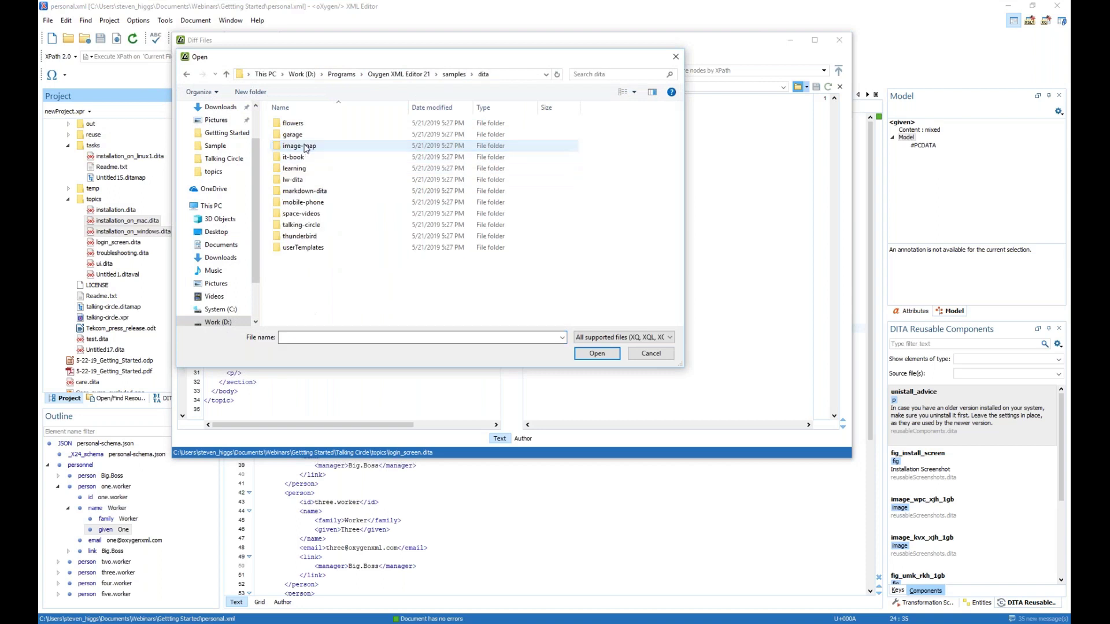
{"action": "left_click", "coordinate": [310, 229]}
{"action": "double_click", "coordinate": [310, 228]}
{"action": "double_click", "coordinate": [299, 148]}
{"action": "double_click", "coordinate": [307, 135]}
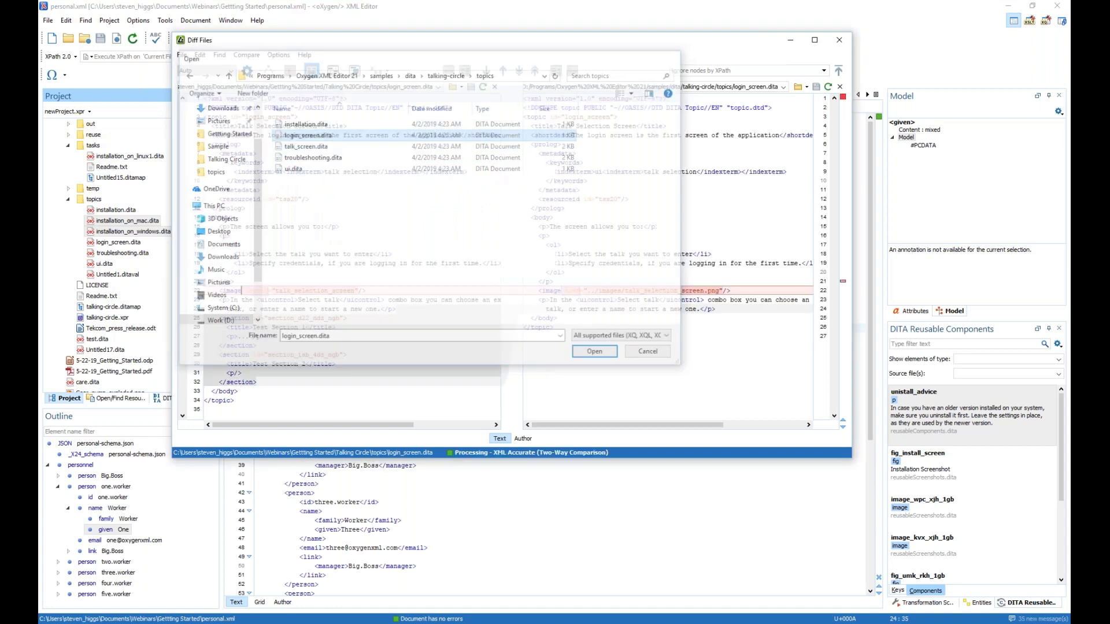
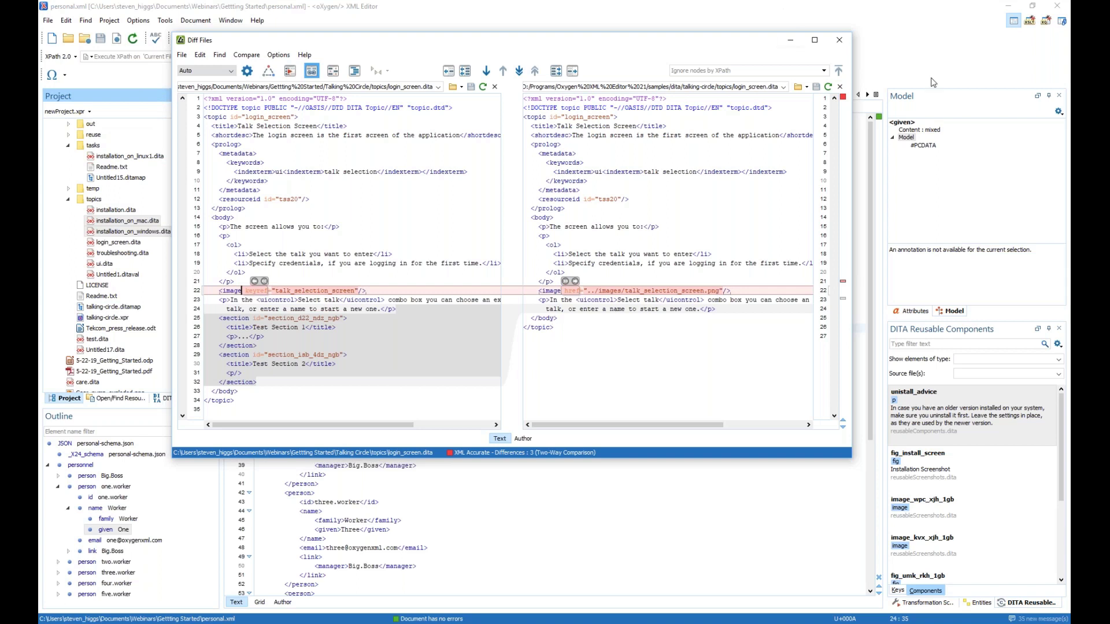
{"action": "left_click", "coordinate": [841, 48]}
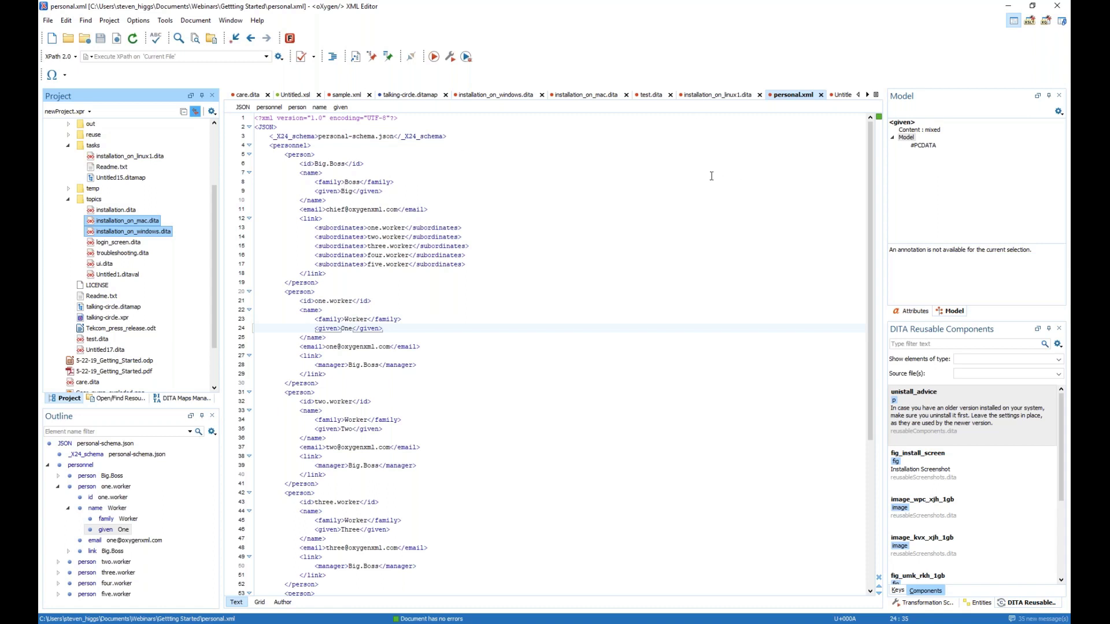
Import htmlsample.html from the Sample folder as XHTML5 and display the imported document in Author mode.
{"action": "left_click", "coordinate": [48, 21]}
{"action": "mouse_move", "coordinate": [79, 110]}
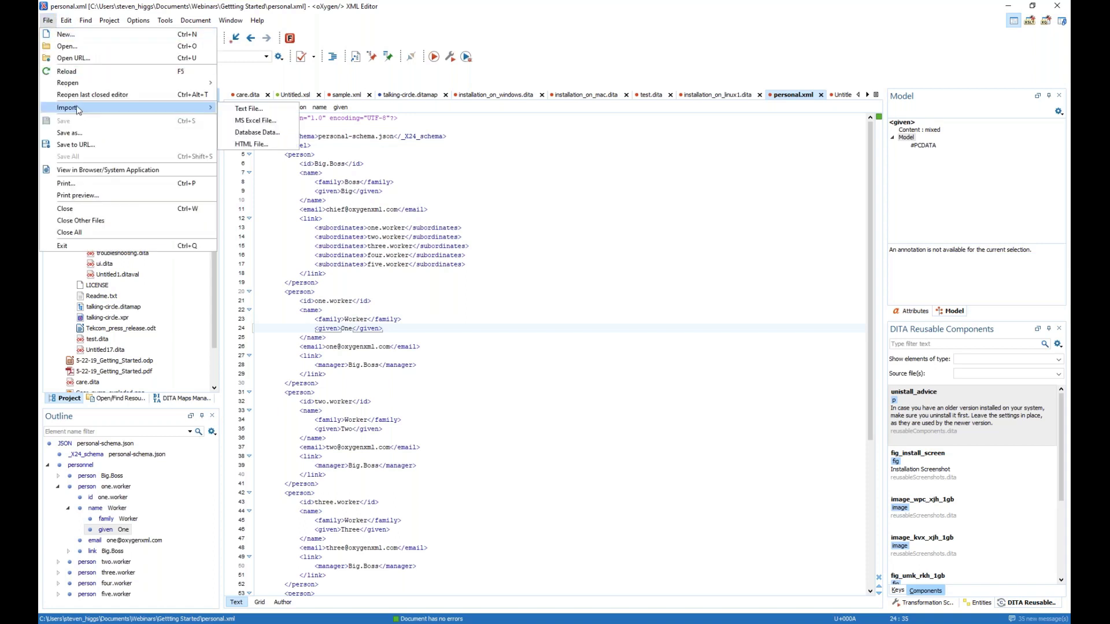
{"action": "left_click", "coordinate": [257, 146]}
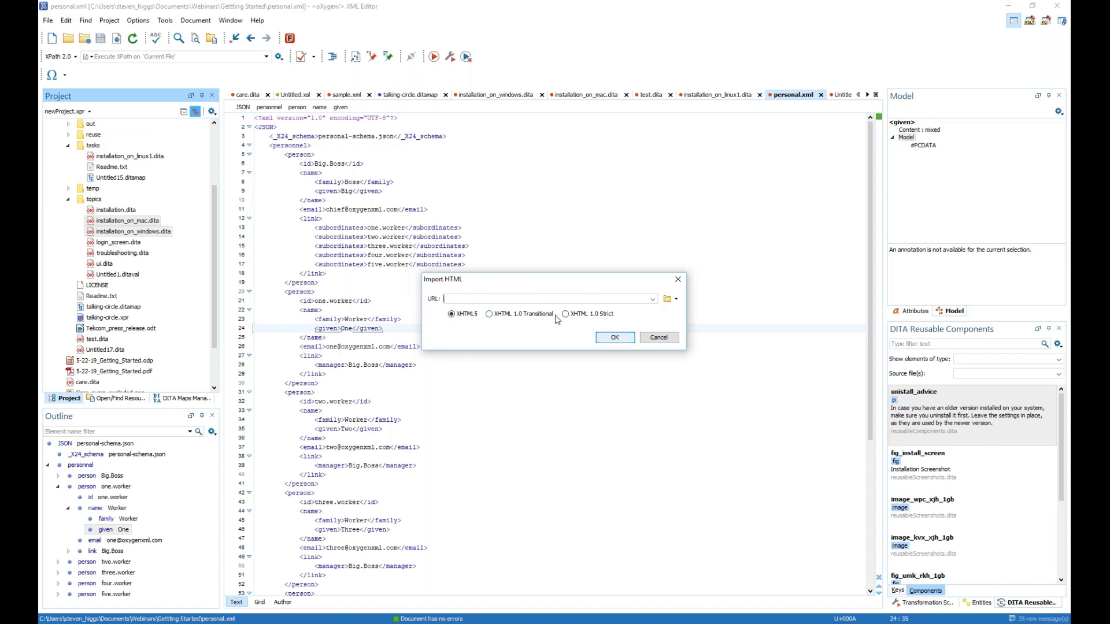
{"action": "left_click", "coordinate": [668, 300]}
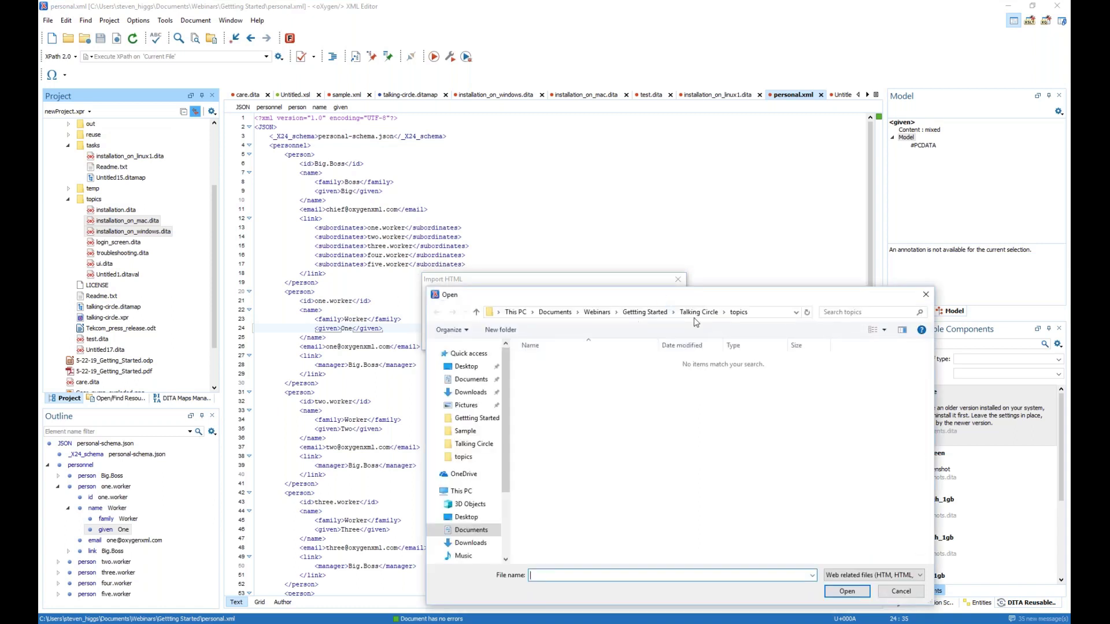
{"action": "left_click", "coordinate": [648, 315]}
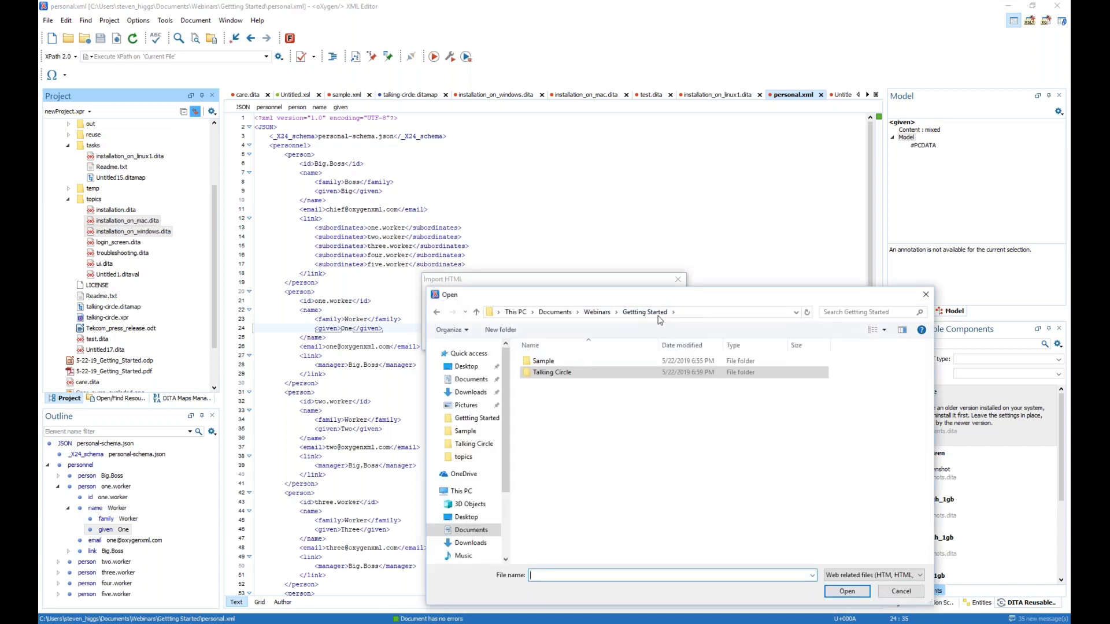
{"action": "double_click", "coordinate": [543, 361]}
{"action": "double_click", "coordinate": [550, 385]}
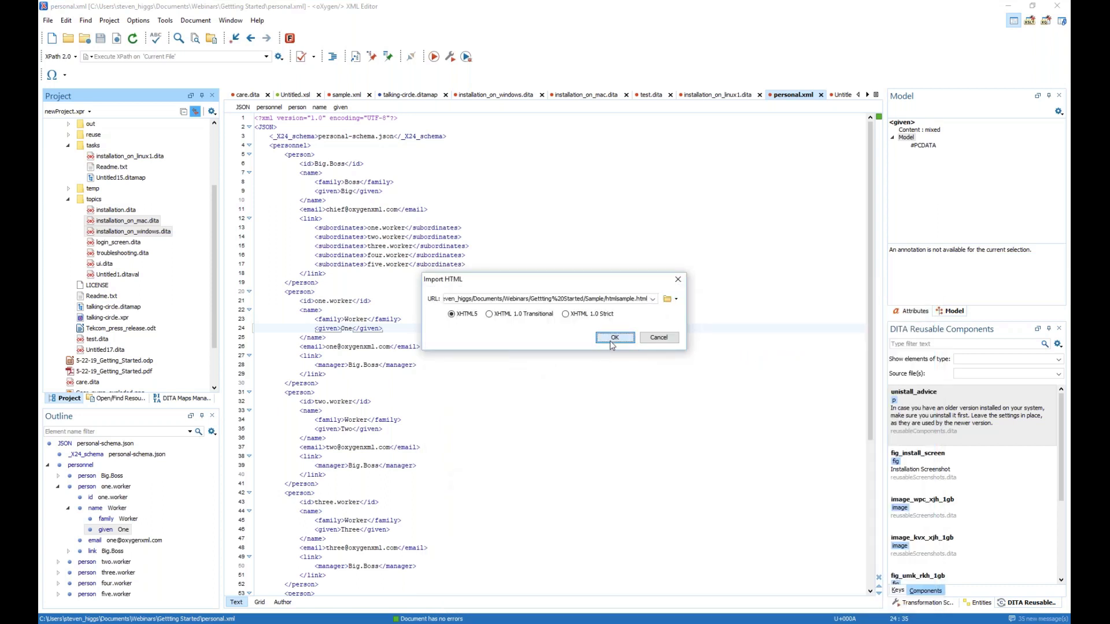
{"action": "left_click", "coordinate": [614, 338]}
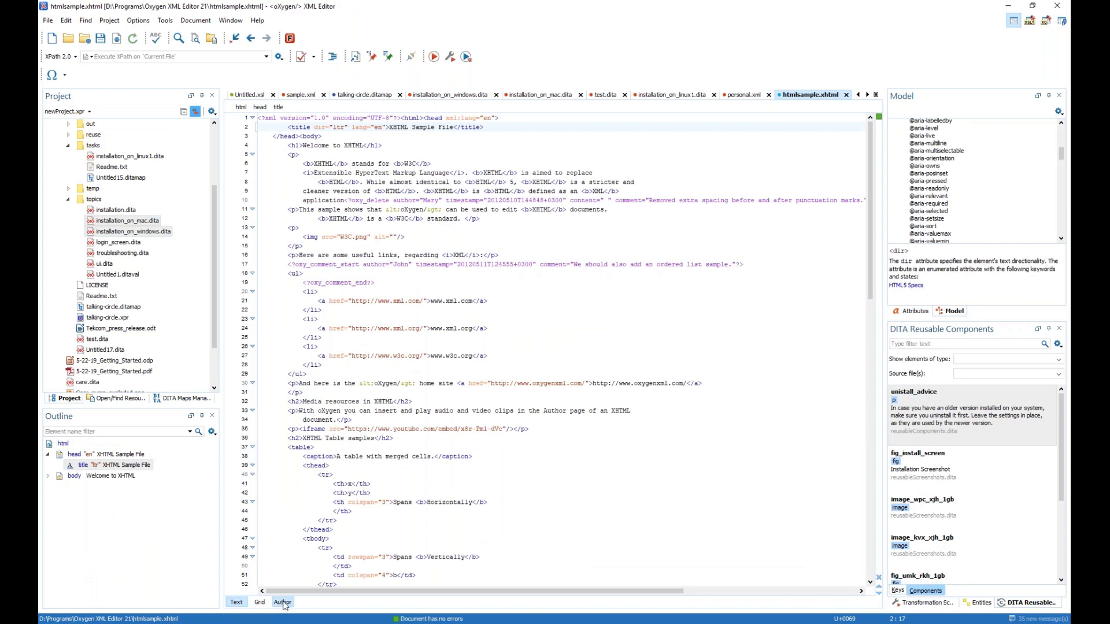
{"action": "left_click", "coordinate": [282, 603]}
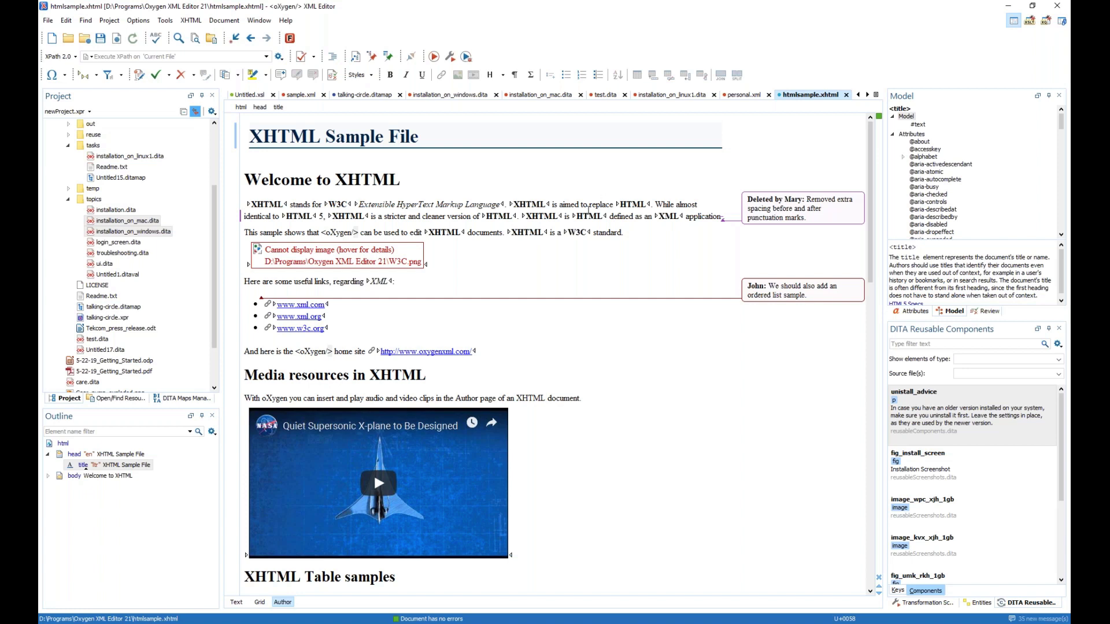
Copy the press release's heading, date and first paragraph from LibreOffice Writer into a new document based on the DITA Topic template.
{"action": "left_click", "coordinate": [116, 623]}
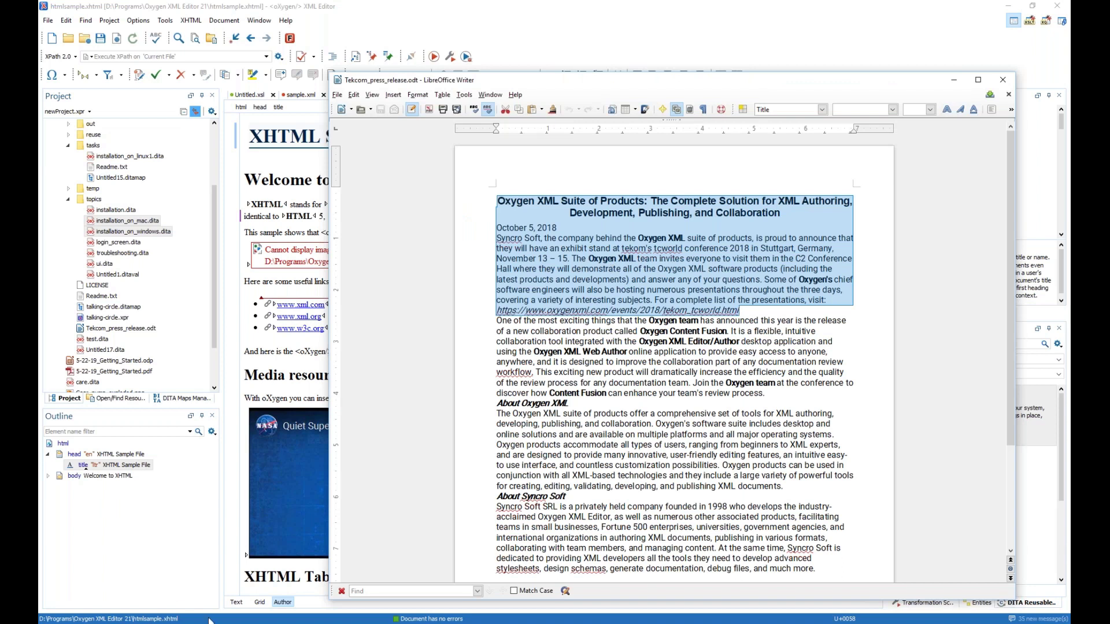
{"action": "left_click", "coordinate": [301, 282]}
{"action": "left_click", "coordinate": [48, 21]}
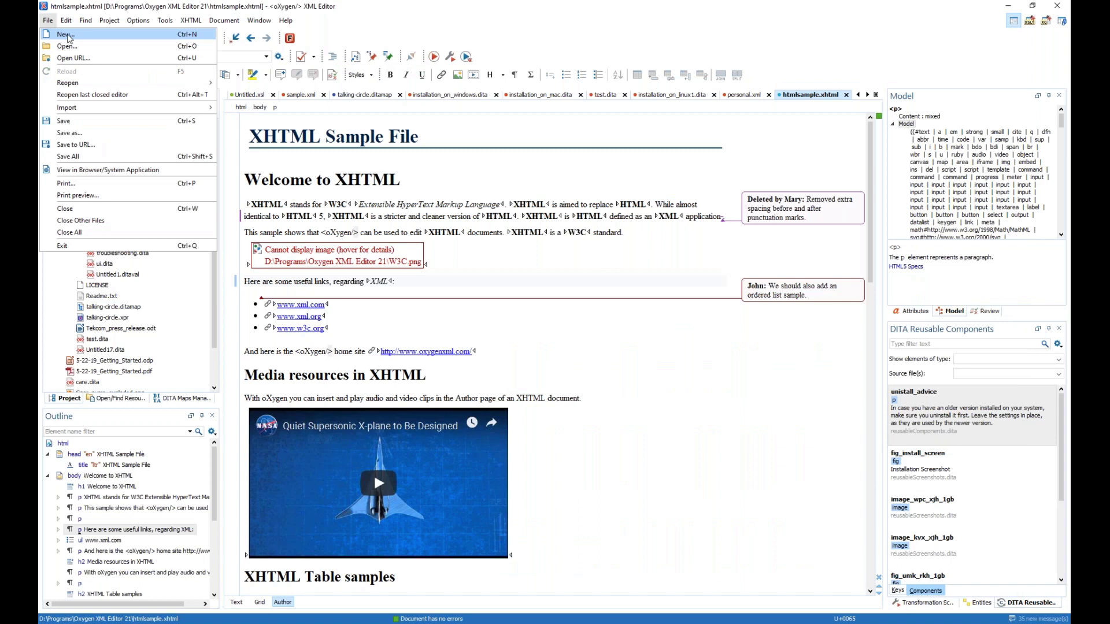
{"action": "left_click", "coordinate": [68, 37]}
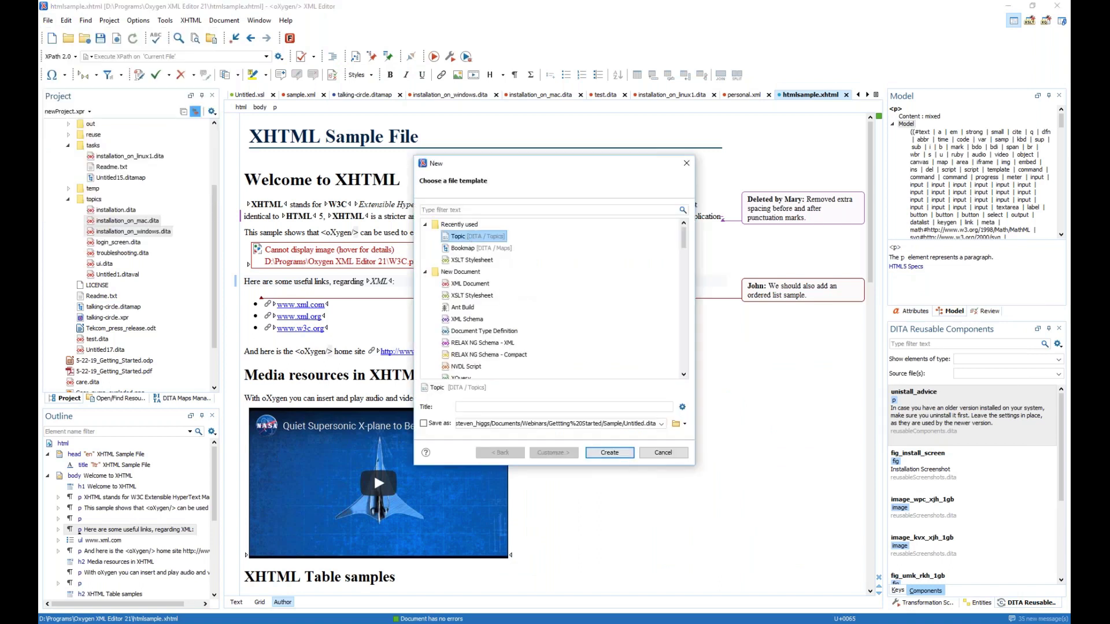
{"action": "double_click", "coordinate": [542, 305]}
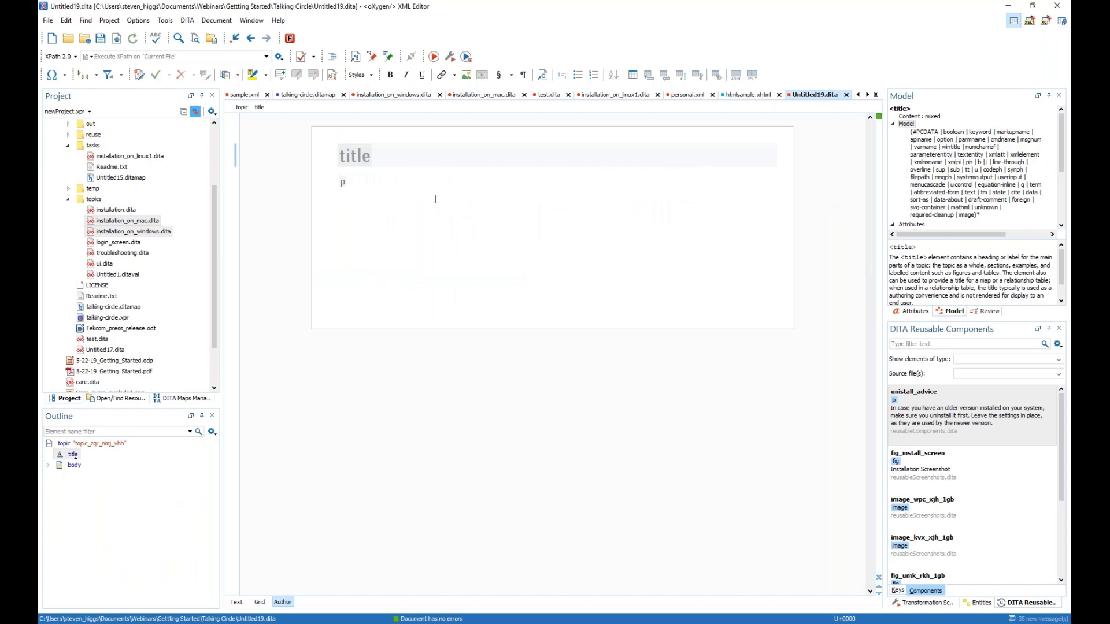
{"action": "type", "text": "Oxygen XML Suite of Products: The Complete Solution for XML Authoring, Development, Publishing, and Collaboration October 5, 2018 Syncro Soft, the company behind the Oxygen XML suite of products, is proud to announce that they will have an exhibit stand at tekom's tcworld conference 2018 in Stuttgart, Germany, November 13 – 15. The Oxygen XML team invites everyone to visit them in the C2 Conference Hall where they will demonstrate all of the Oxygen XML software products (including the latest products and developments) and answer any of your questions. Some of Oxygen's chief software engineers will also be hosting numerous presentations throughout the three days, covering a variety of interesting subjects. For a complete list of the presentations, visit: https://www.oxygenxml.com/events/2018/tekom_tcworld.html"}
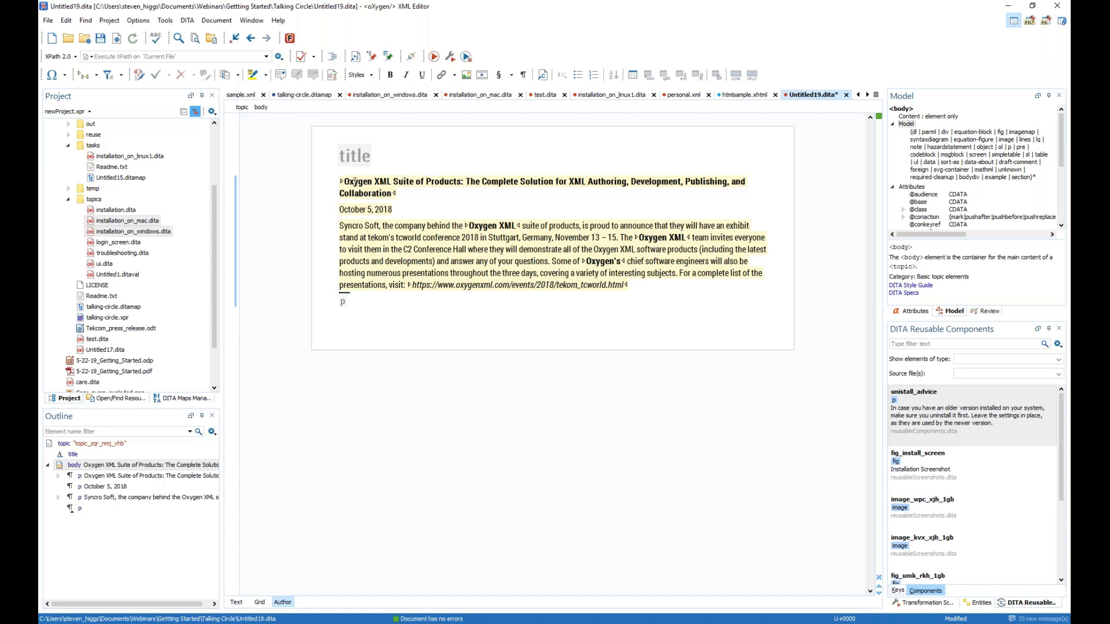
Move the pasted heading text into the topic's title element and delete the leftover empty bold paragraph.
{"action": "left_click_drag", "start_coordinate": [345, 181], "coordinate": [393, 195]}
{"action": "key", "text": "ctrl+x"}
{"action": "left_click", "coordinate": [340, 155]}
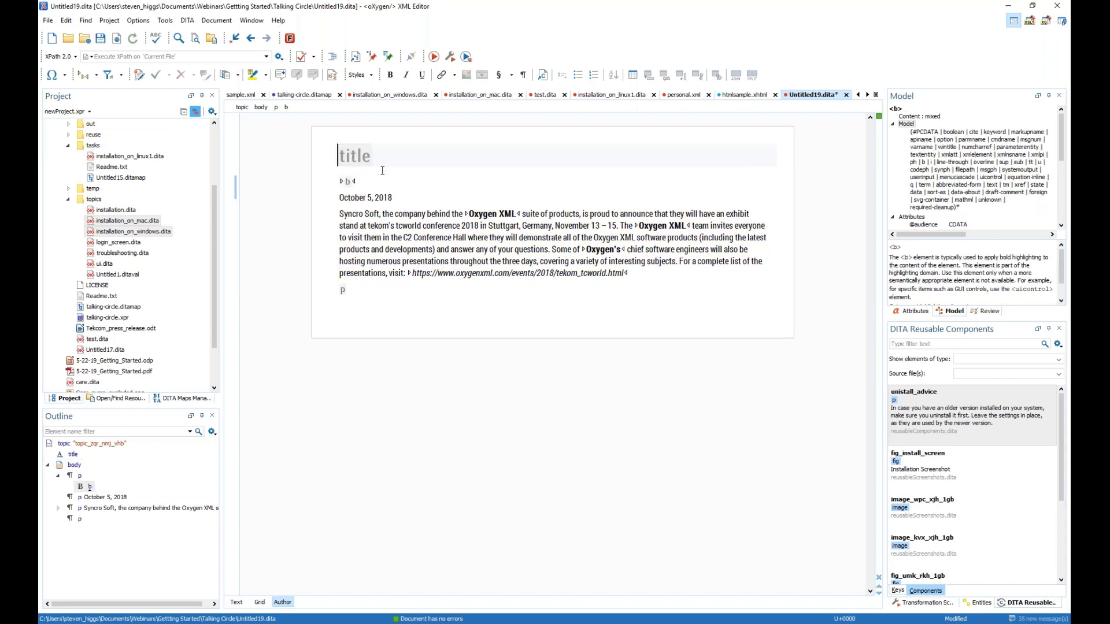
{"action": "key", "text": "ctrl+v"}
{"action": "left_click", "coordinate": [340, 227]}
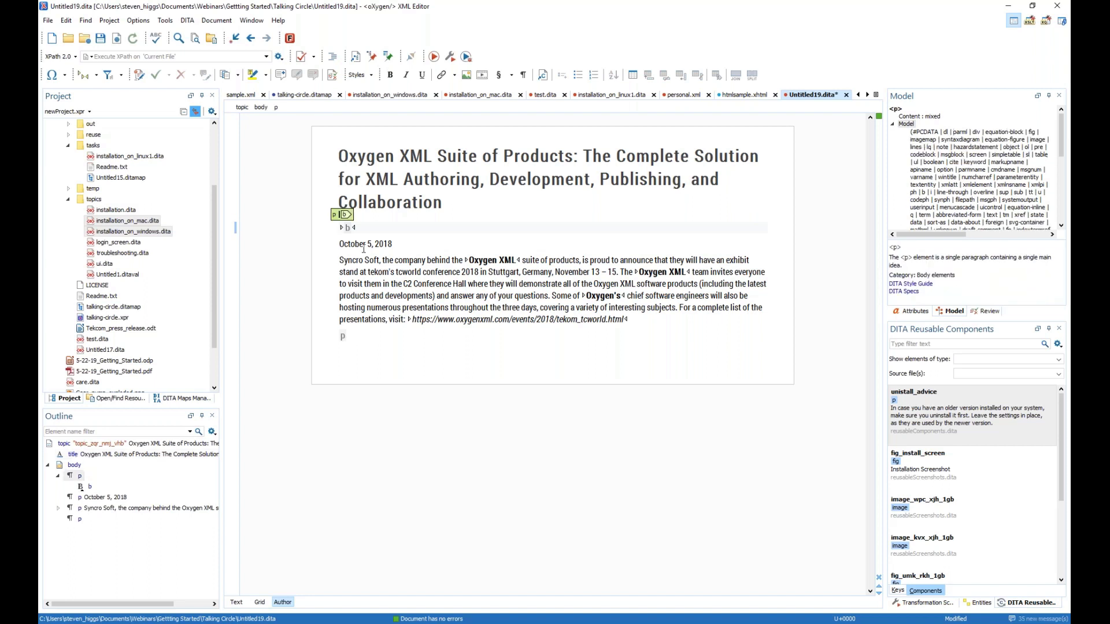
{"action": "key", "text": "BackSpace"}
{"action": "key", "text": "BackSpace"}
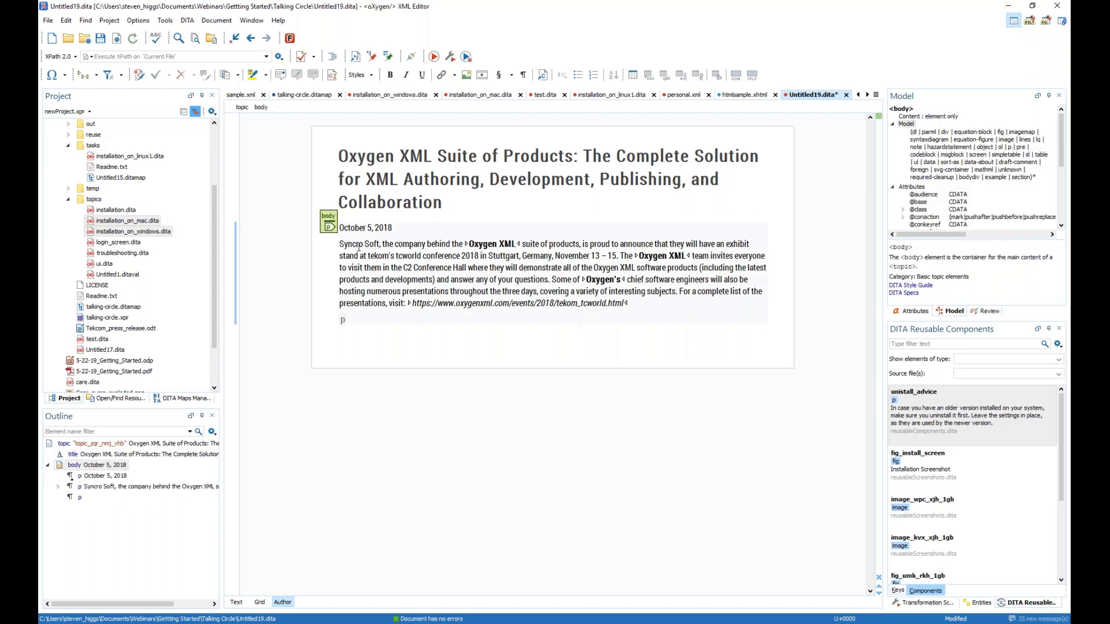
{"action": "left_click", "coordinate": [479, 244]}
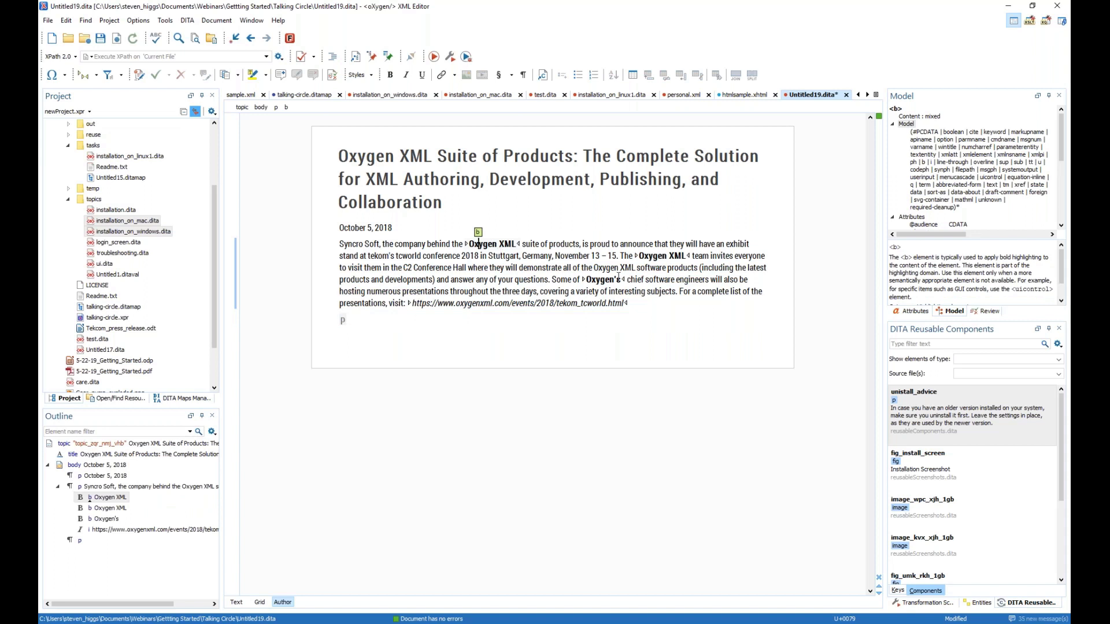
{"action": "left_click", "coordinate": [487, 303]}
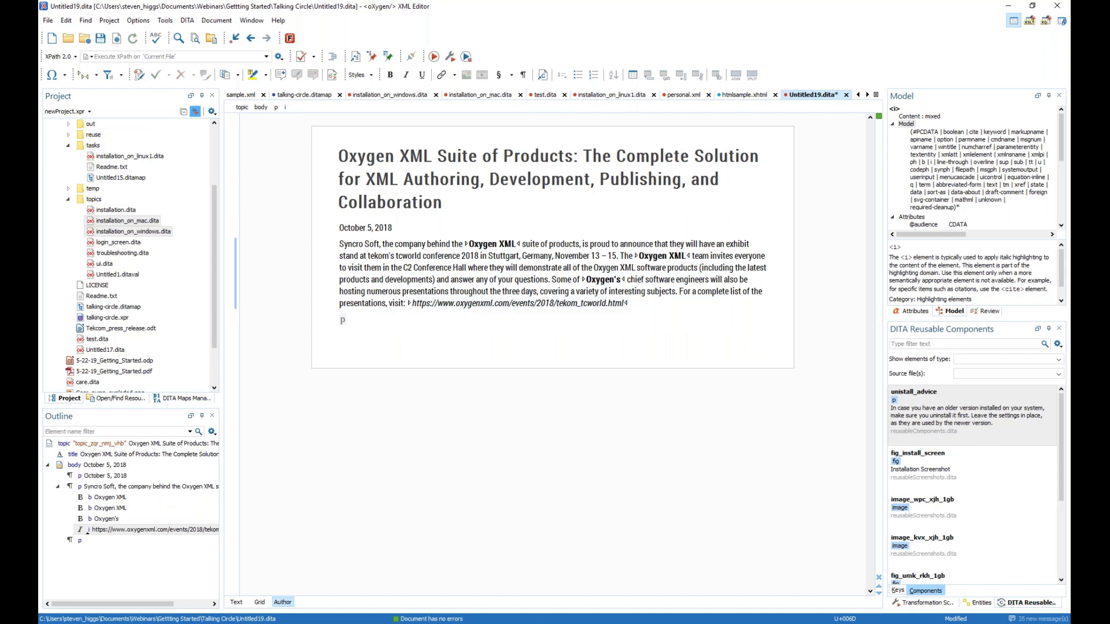
Switch to the web browser and review the methods in the guide "Migrating MS Office Documents to DITA".
{"action": "key", "text": "alt+Tab"}
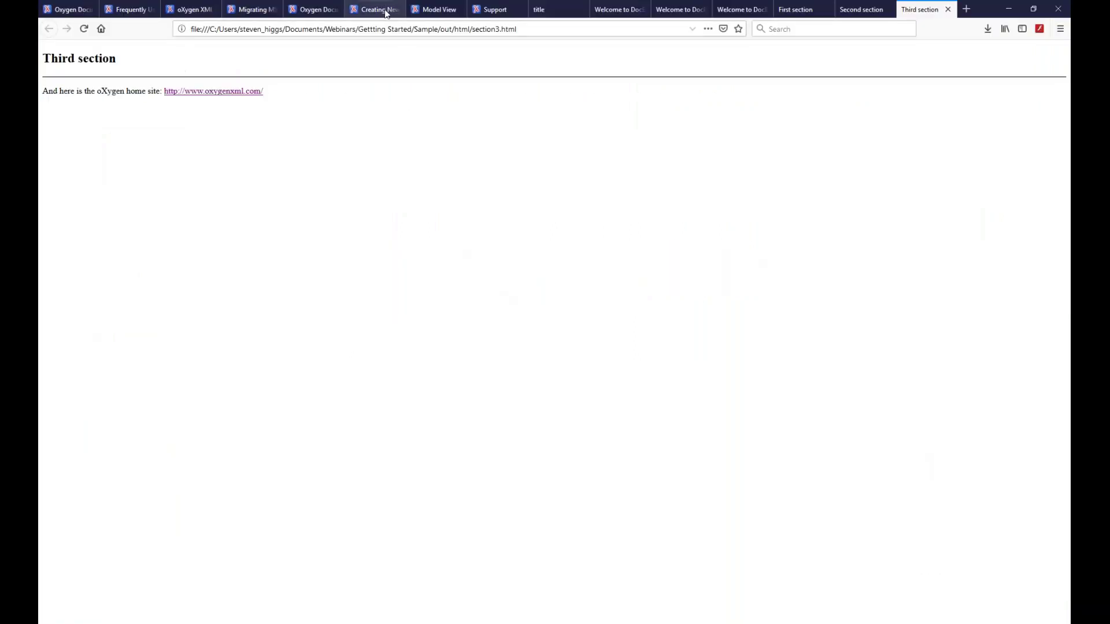
{"action": "left_click", "coordinate": [197, 10]}
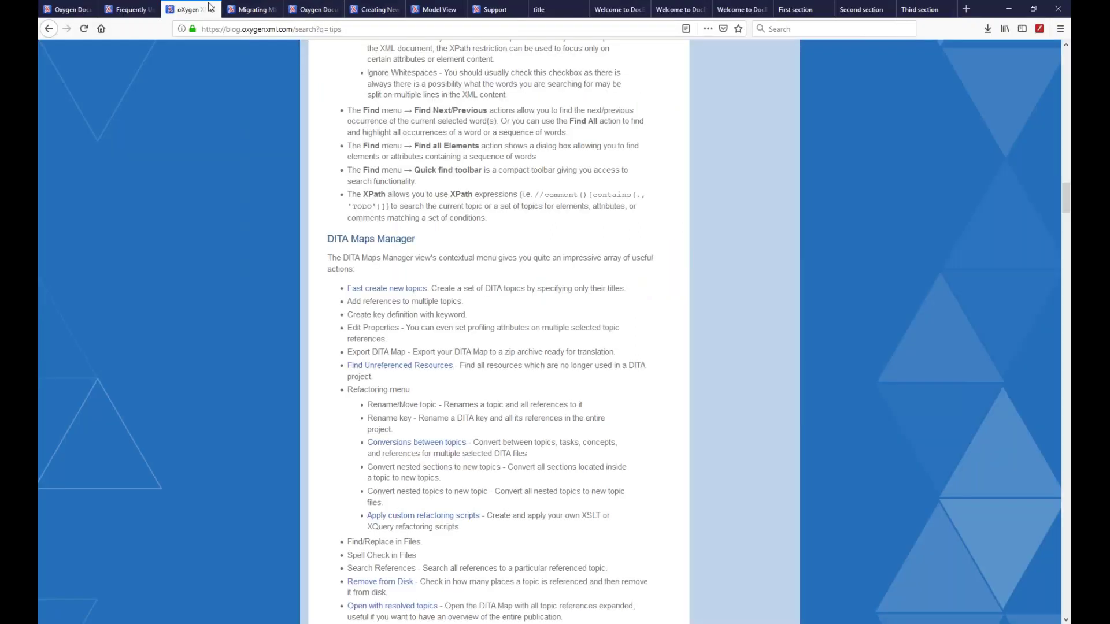
{"action": "left_click", "coordinate": [250, 9]}
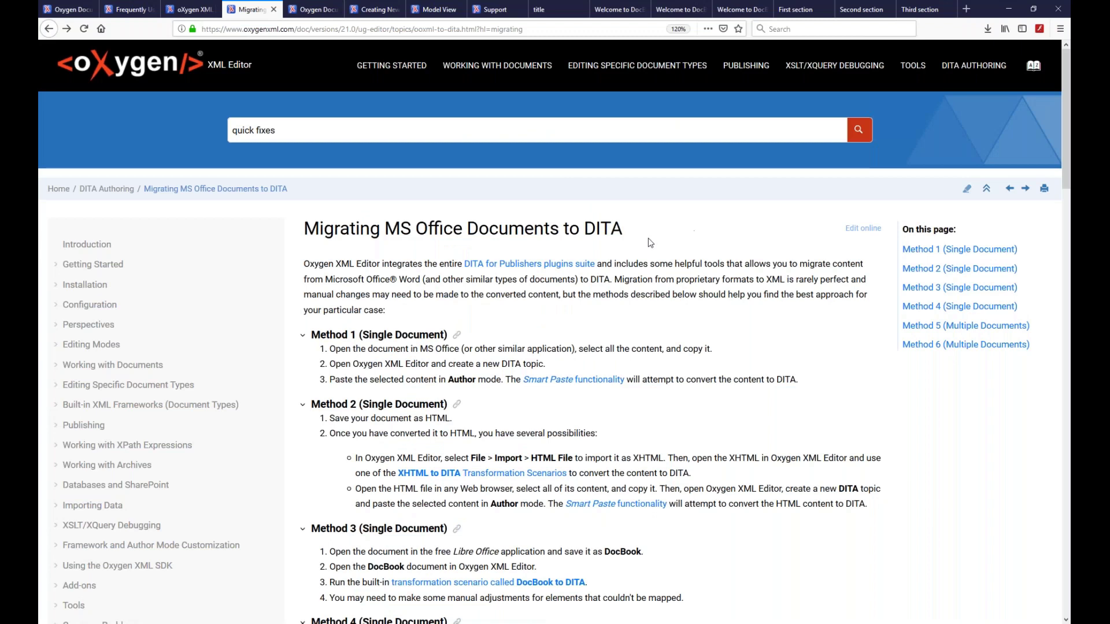
{"action": "scroll", "coordinate": [662, 249], "scroll_direction": "down", "scroll_amount": 2}
{"action": "scroll", "coordinate": [662, 261], "scroll_direction": "up", "scroll_amount": 2}
{"action": "scroll", "coordinate": [433, 293], "scroll_direction": "down", "scroll_amount": 5}
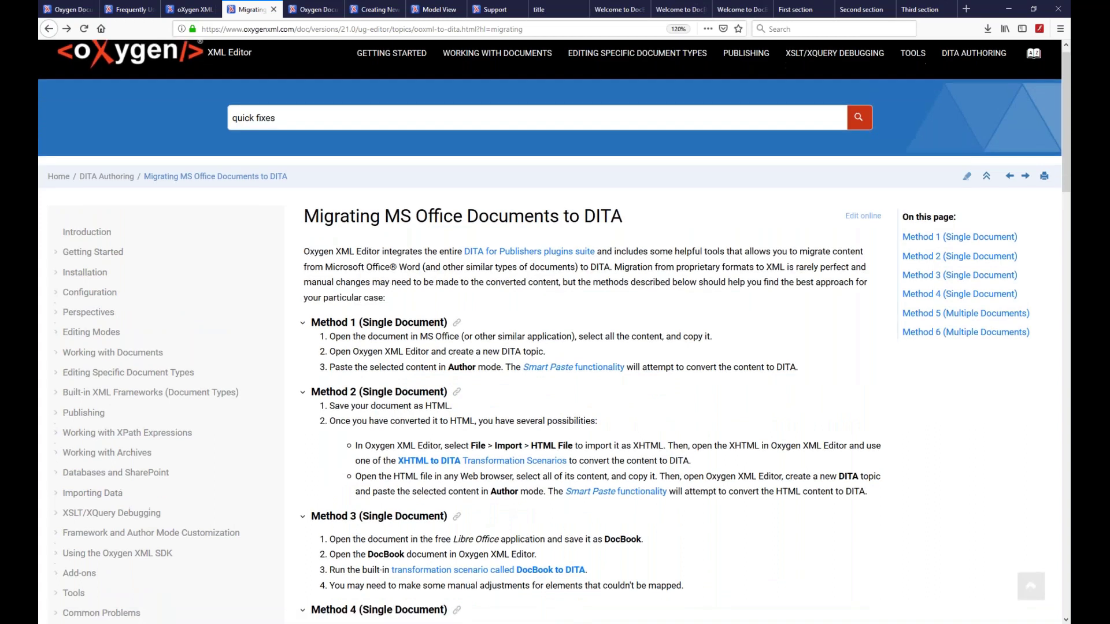
{"action": "scroll", "coordinate": [623, 233], "scroll_direction": "up", "scroll_amount": 5}
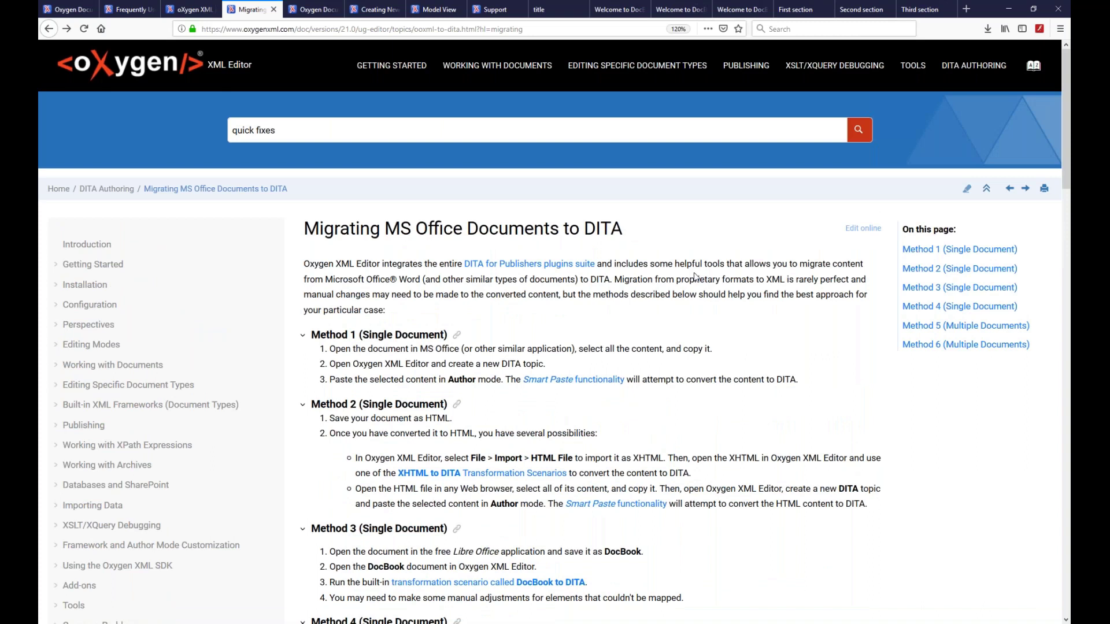
{"action": "scroll", "coordinate": [402, 232], "scroll_direction": "down", "scroll_amount": 2}
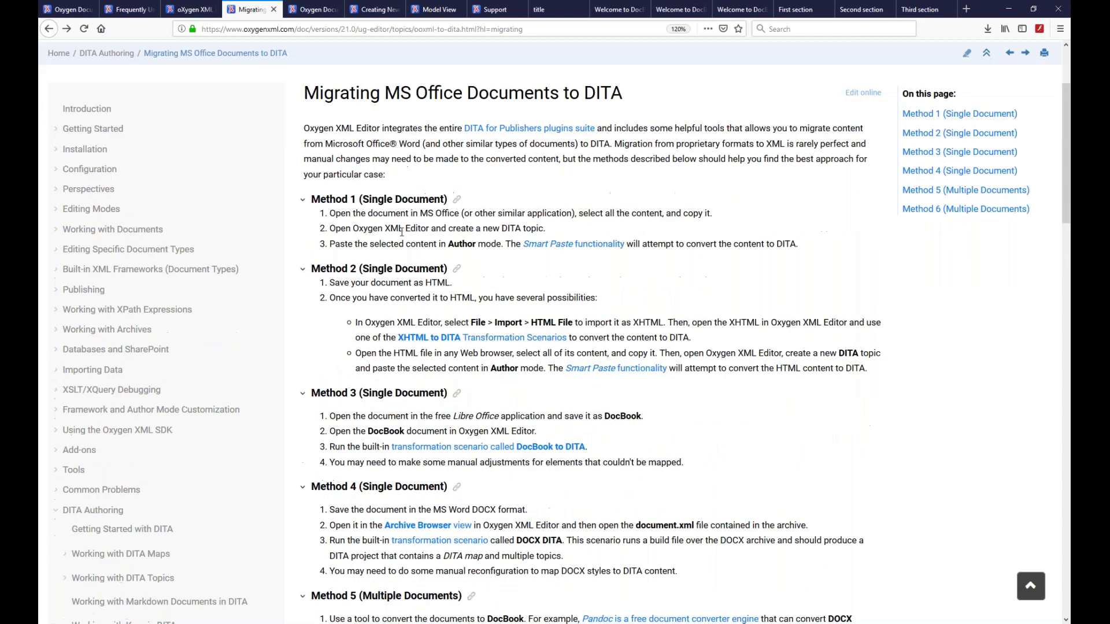
{"action": "scroll", "coordinate": [402, 232], "scroll_direction": "down", "scroll_amount": 1}
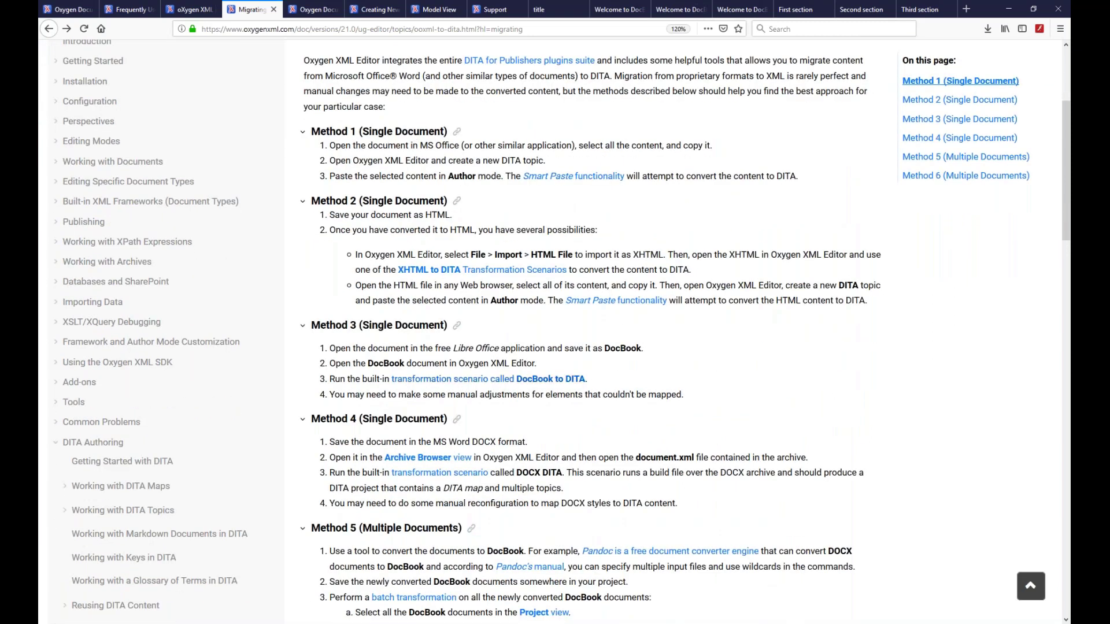
{"action": "scroll", "coordinate": [428, 379], "scroll_direction": "down", "scroll_amount": 3}
{"action": "scroll", "coordinate": [487, 283], "scroll_direction": "up", "scroll_amount": 5}
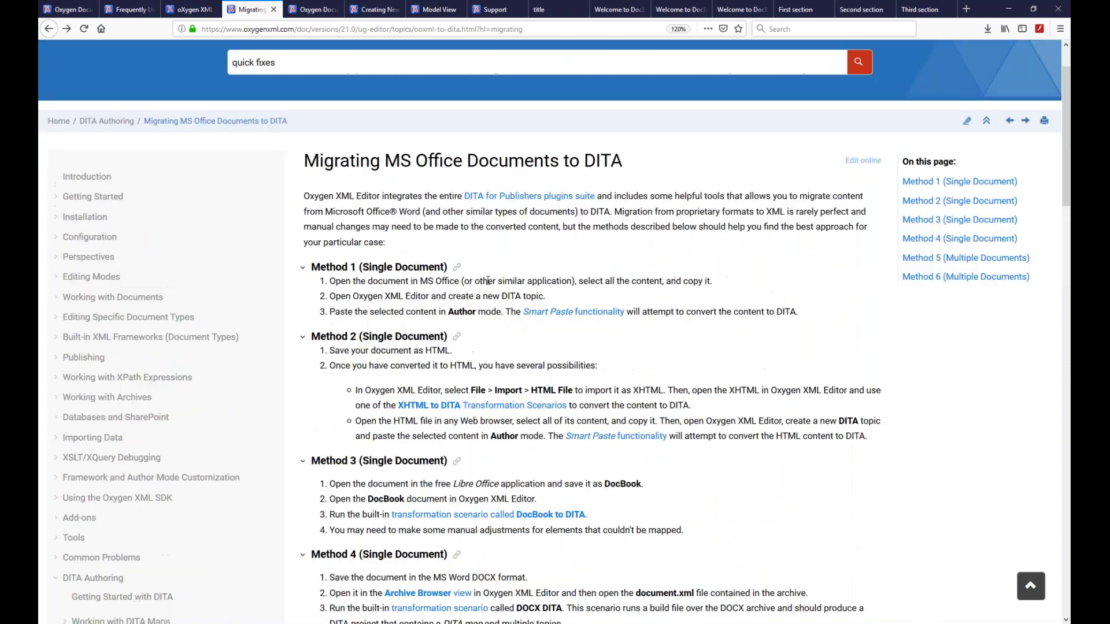
{"action": "scroll", "coordinate": [429, 277], "scroll_direction": "down", "scroll_amount": 2}
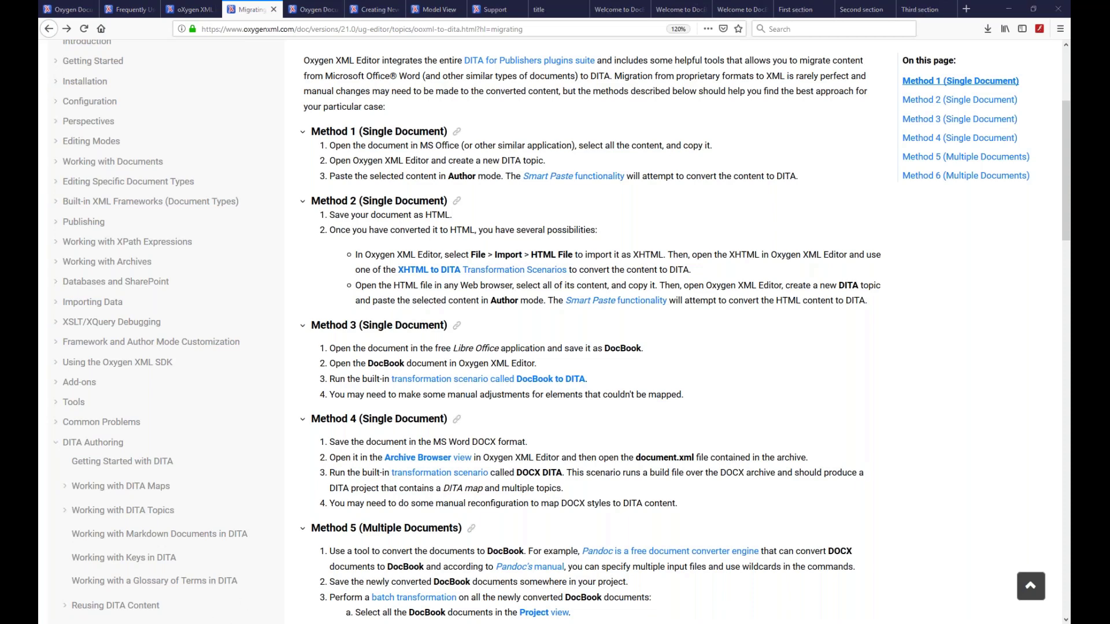
Return to htmlsample.xhtml in Oxygen XML Editor and transform it with the XHTML to DITA topic scenario.
{"action": "key", "text": "alt+Tab"}
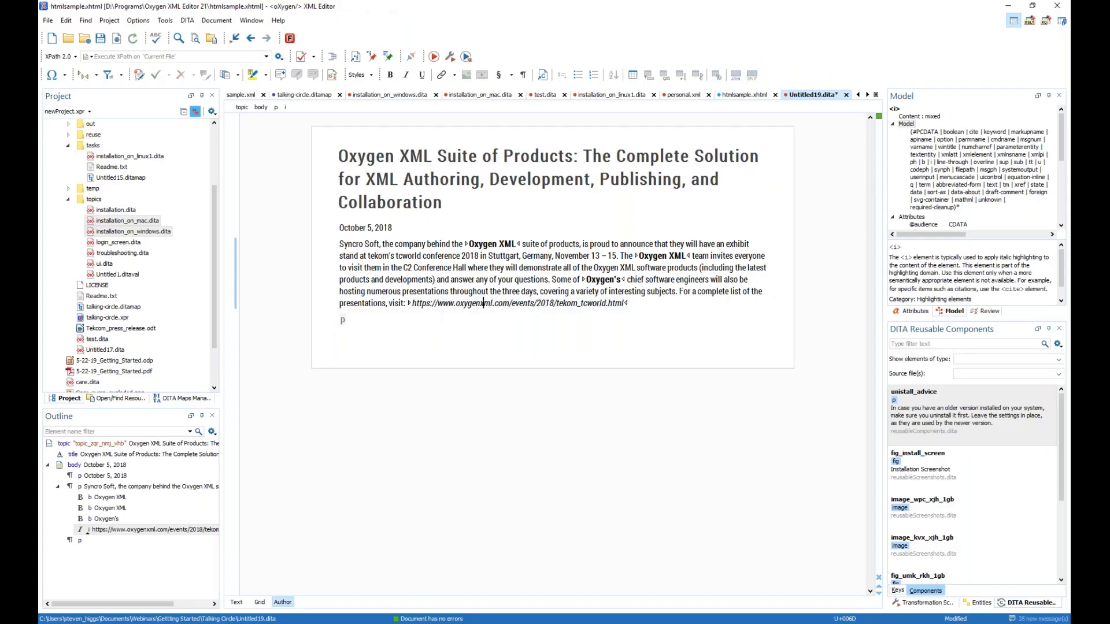
{"action": "key", "text": "ctrl+shift+Tab"}
{"action": "left_click", "coordinate": [401, 137]}
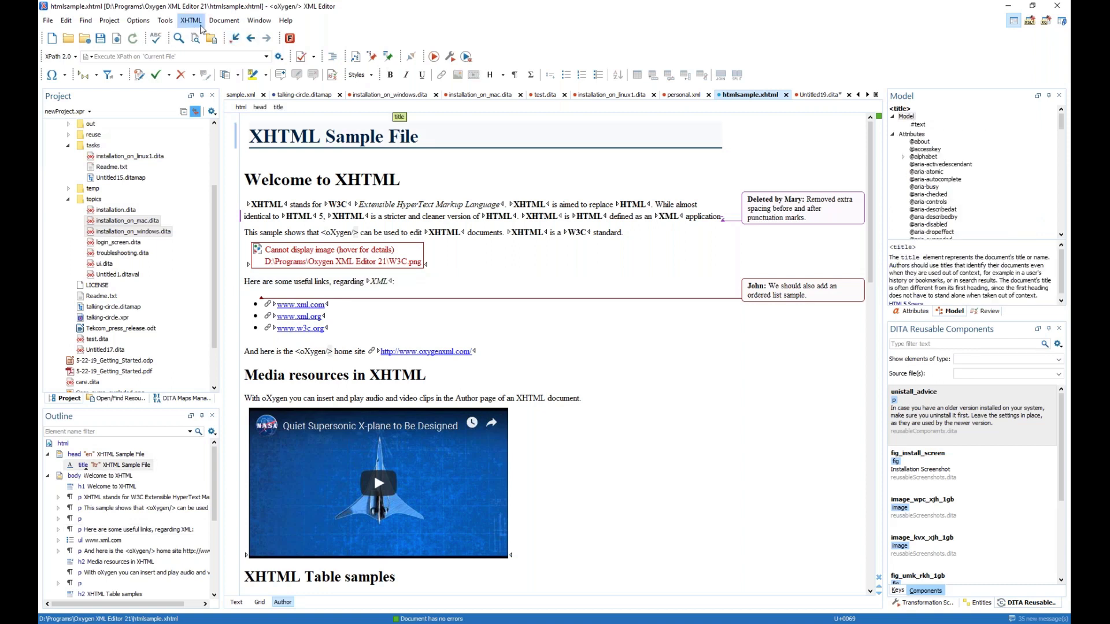
{"action": "left_click", "coordinate": [450, 56]}
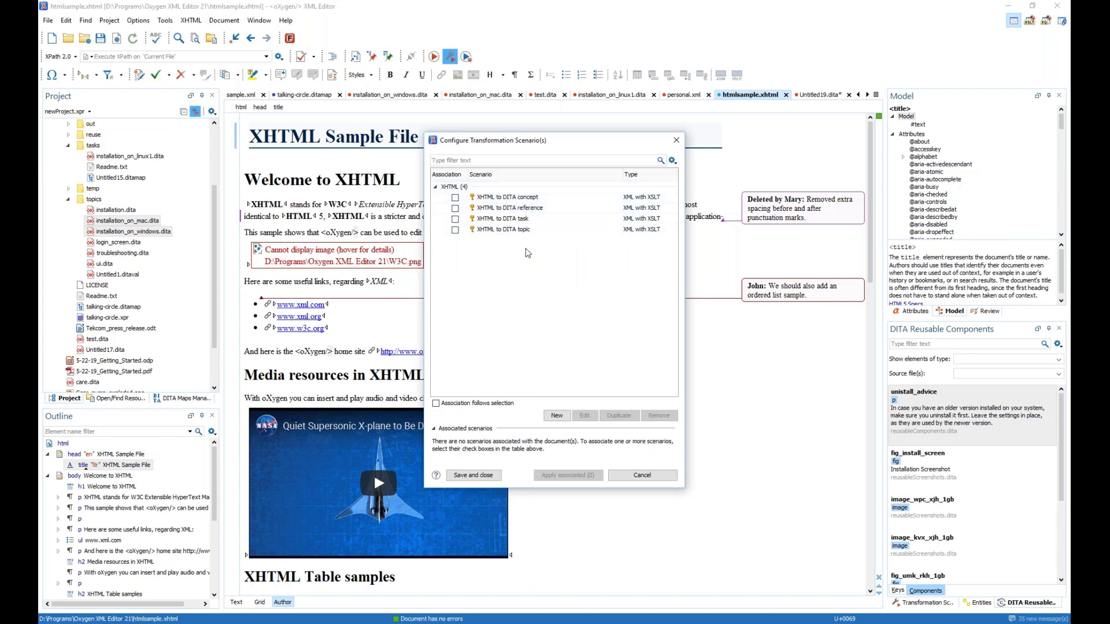
{"action": "left_click", "coordinate": [478, 231]}
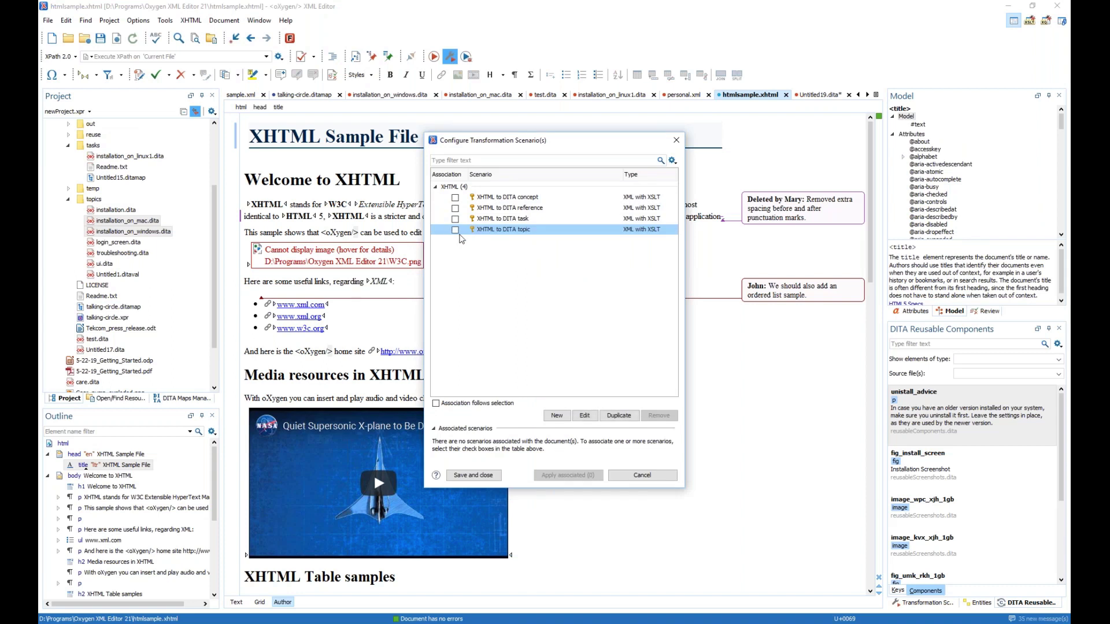
{"action": "left_click", "coordinate": [455, 230]}
{"action": "left_click", "coordinate": [575, 480]}
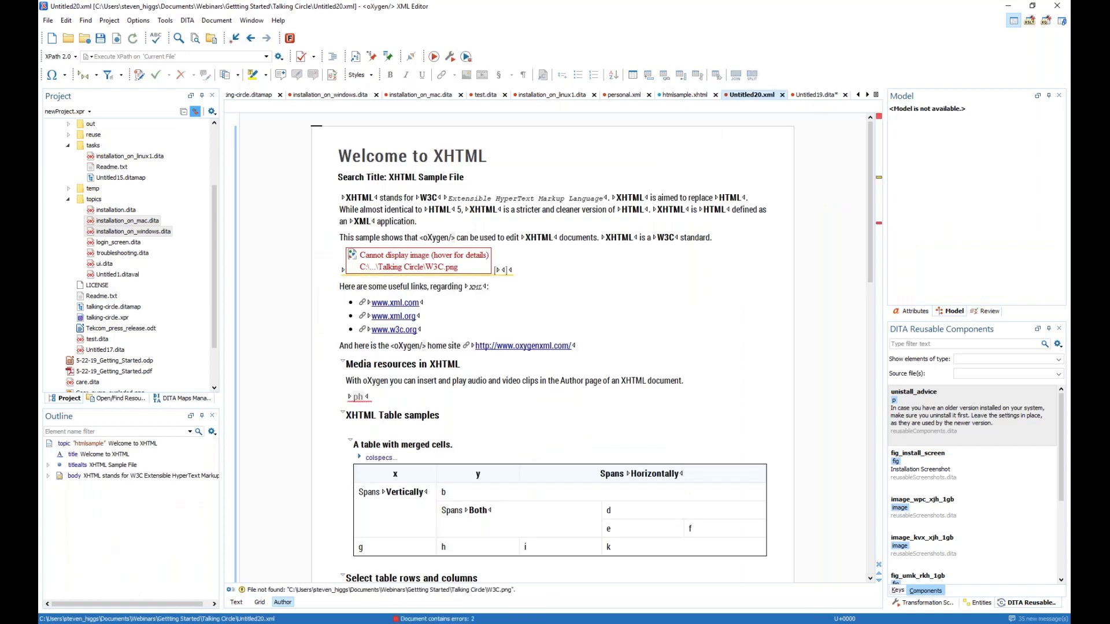
Collapse the project's Talking Circle folder and open sample.xml from the Sample folder.
{"action": "scroll", "coordinate": [578, 289], "scroll_direction": "down", "scroll_amount": 6}
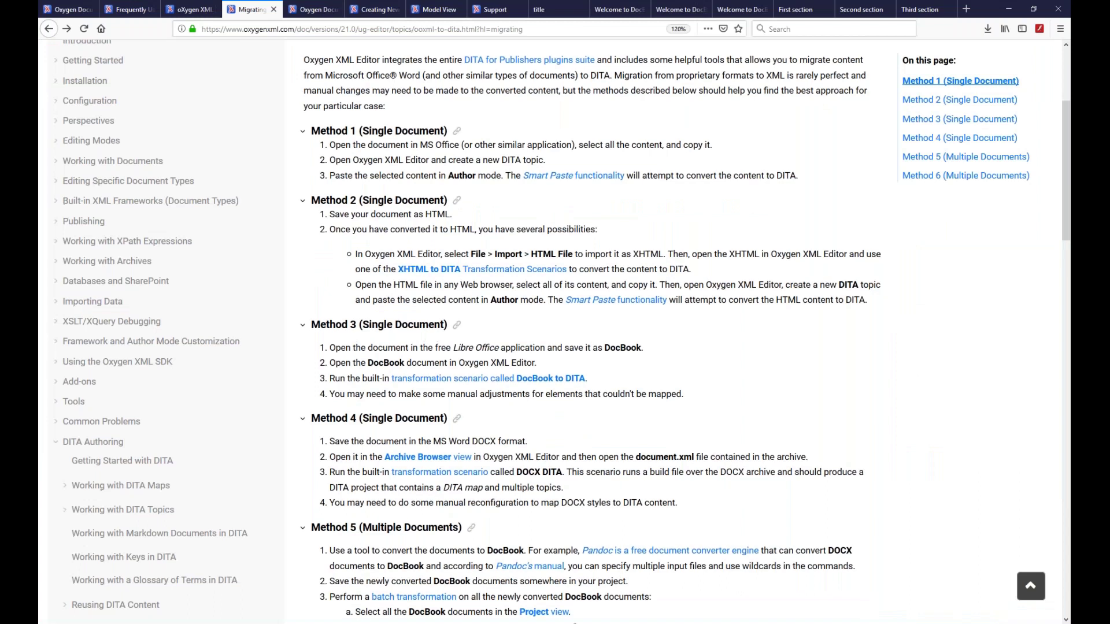
{"action": "scroll", "coordinate": [454, 318], "scroll_direction": "up", "scroll_amount": 3}
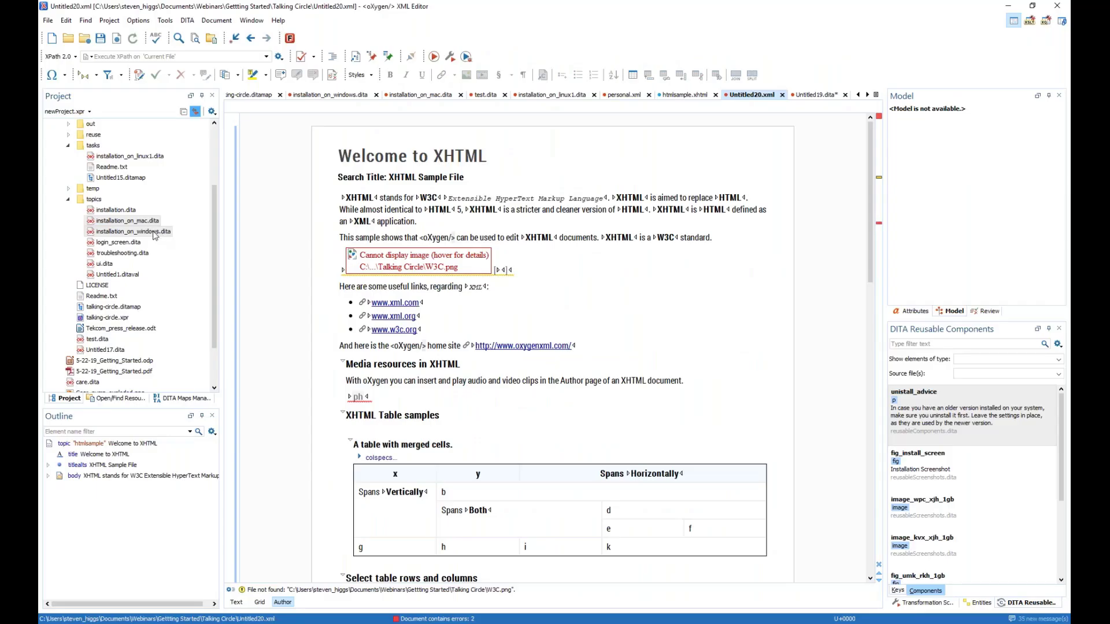
{"action": "scroll", "coordinate": [155, 235], "scroll_direction": "down", "scroll_amount": 2}
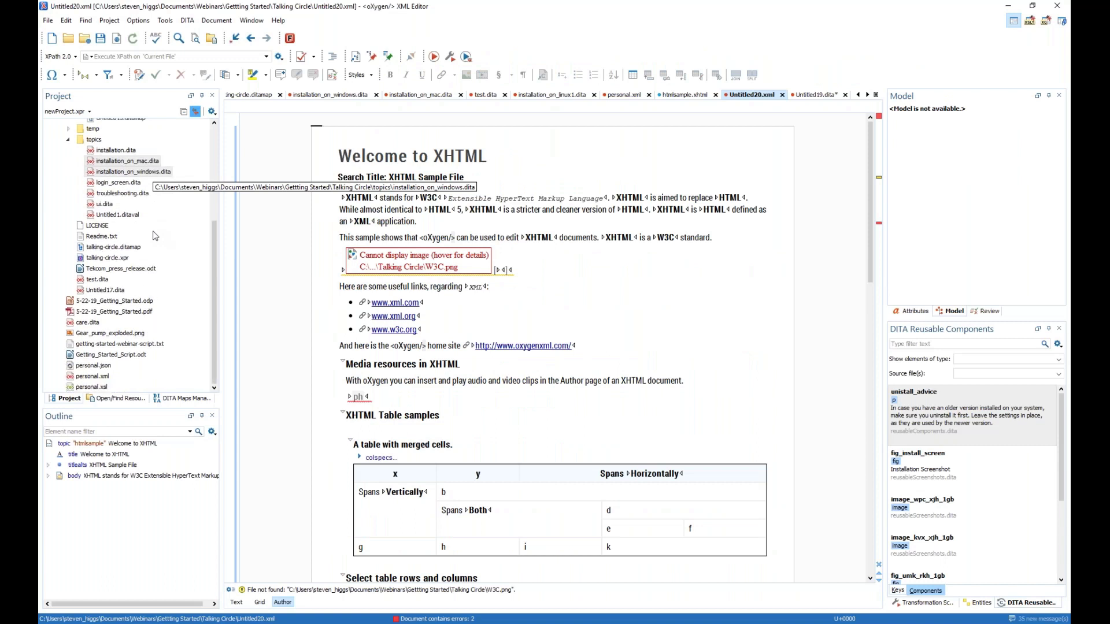
{"action": "scroll", "coordinate": [155, 235], "scroll_direction": "up", "scroll_amount": 5}
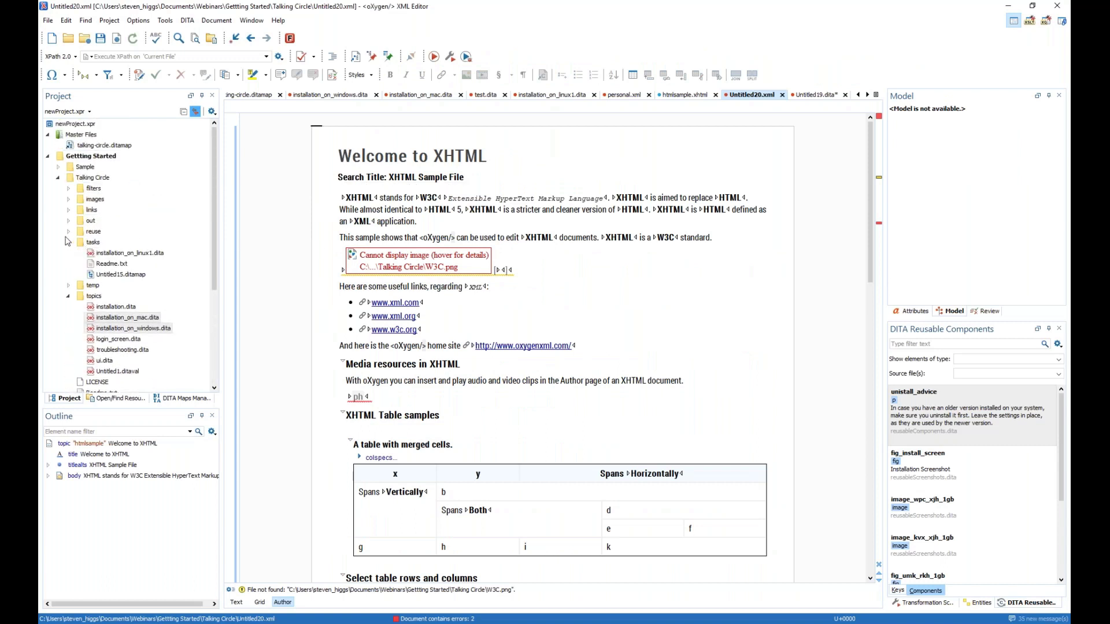
{"action": "left_click", "coordinate": [58, 177]}
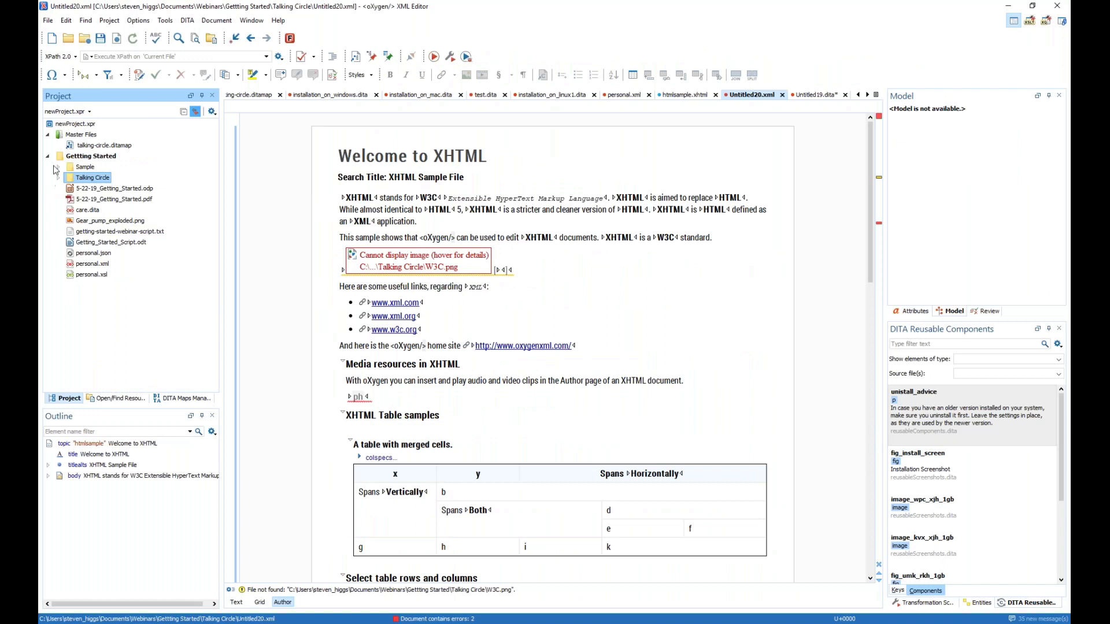
{"action": "left_click", "coordinate": [57, 167]}
{"action": "left_click", "coordinate": [98, 242]}
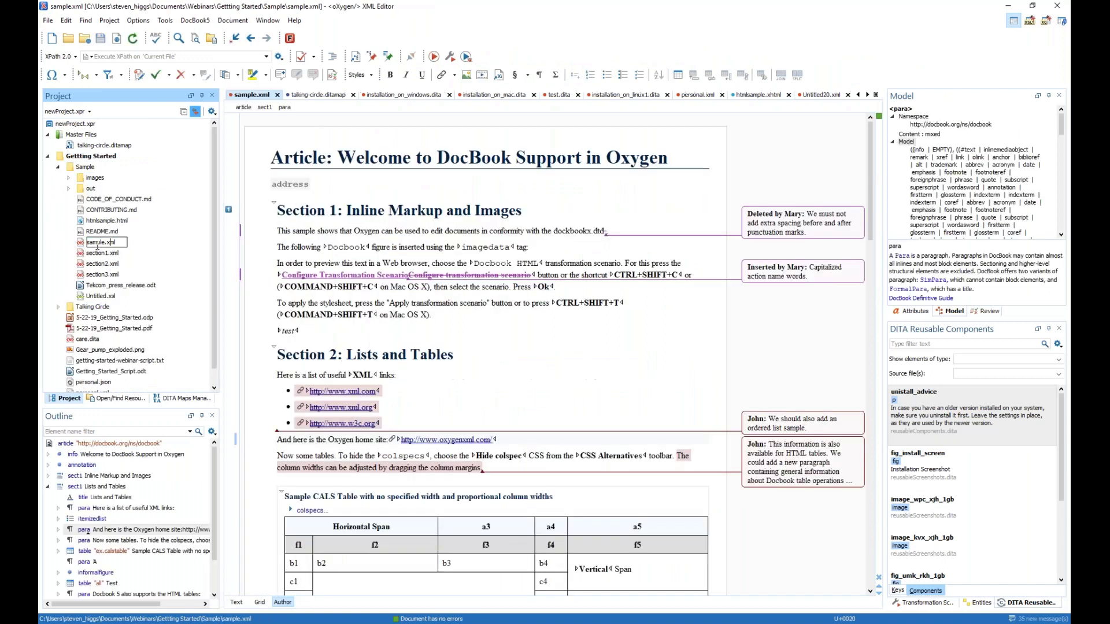
Batch transform sample.xml, section1.xml, section2.xml and section3.xml with only the DocBook to DITA scenario instead of DocBook HTML.
{"action": "left_click", "coordinate": [81, 244]}
{"action": "left_click", "coordinate": [101, 274], "text": "shift"}
{"action": "right_click", "coordinate": [101, 247]}
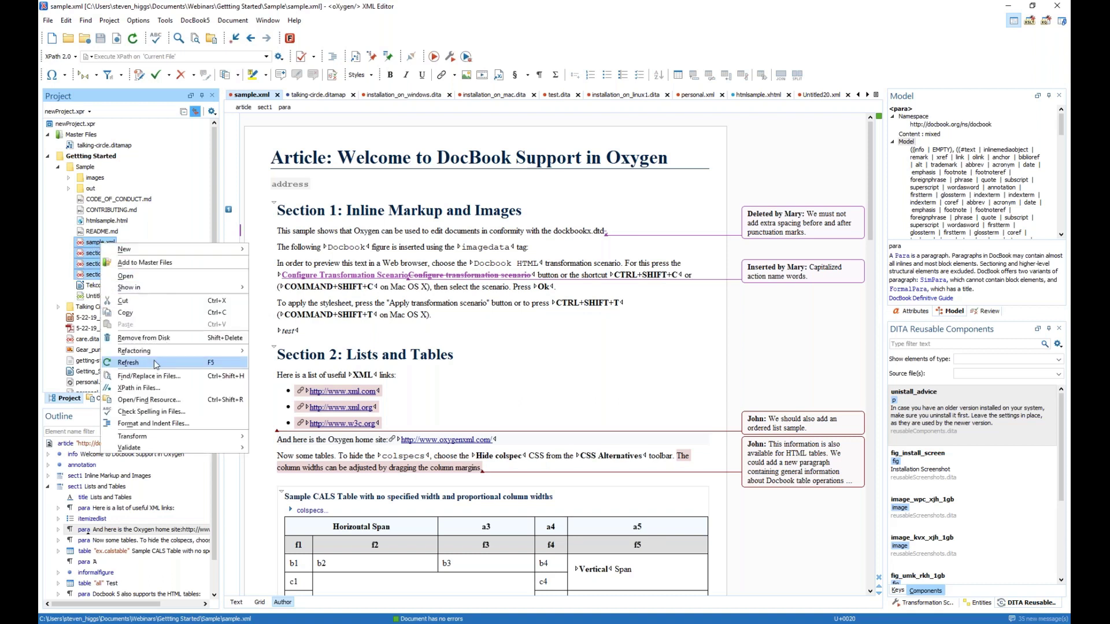
{"action": "mouse_move", "coordinate": [175, 436]}
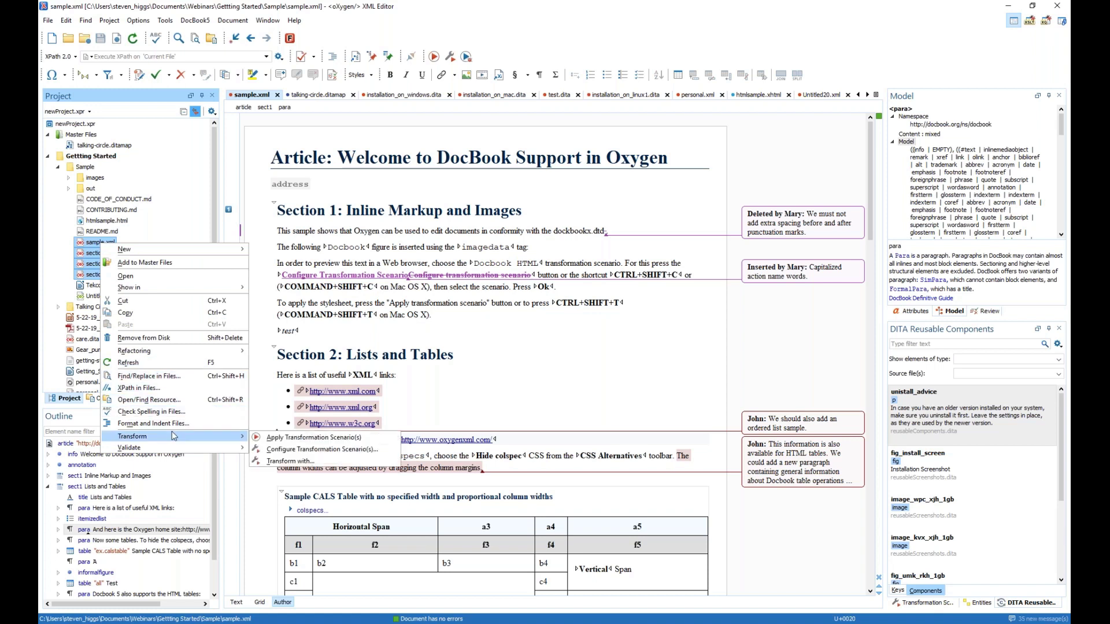
{"action": "left_click", "coordinate": [295, 449]}
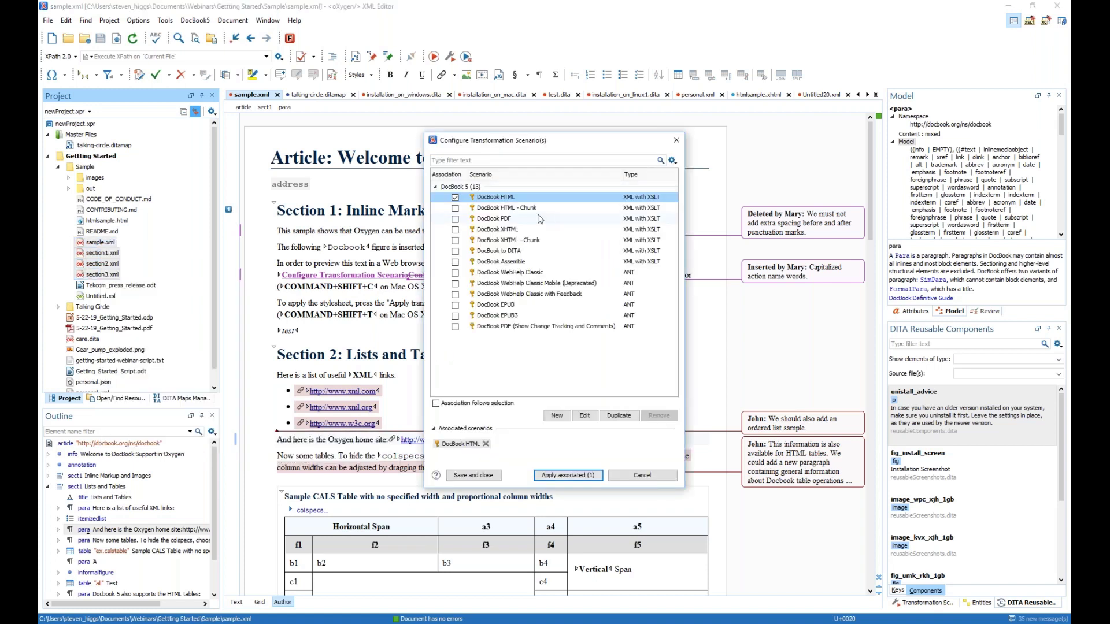
{"action": "left_click", "coordinate": [455, 198]}
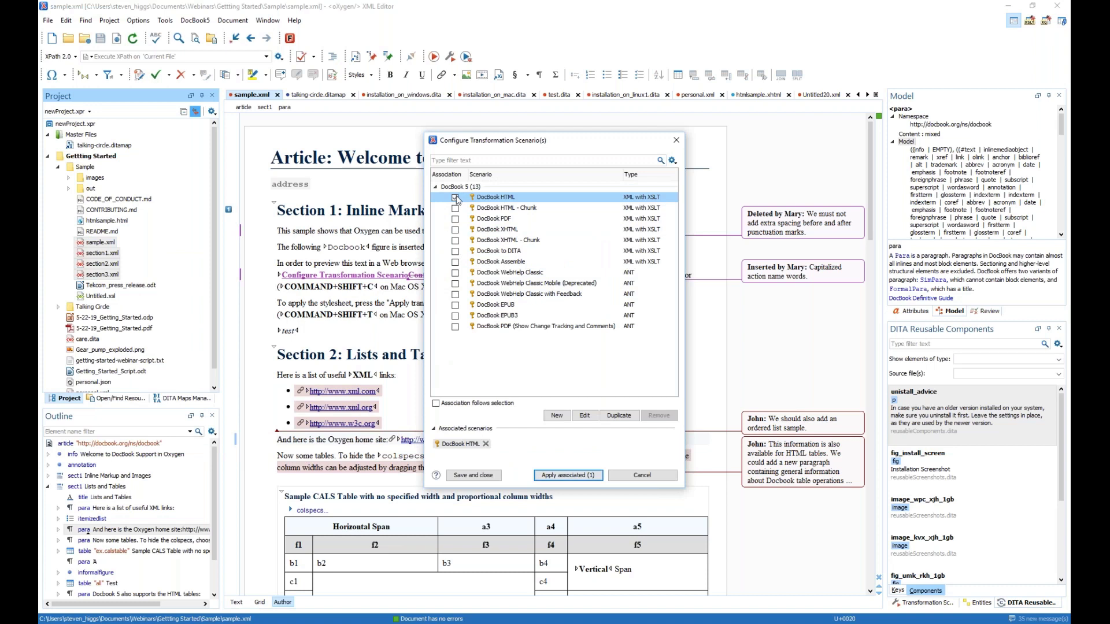
{"action": "left_click", "coordinate": [455, 252]}
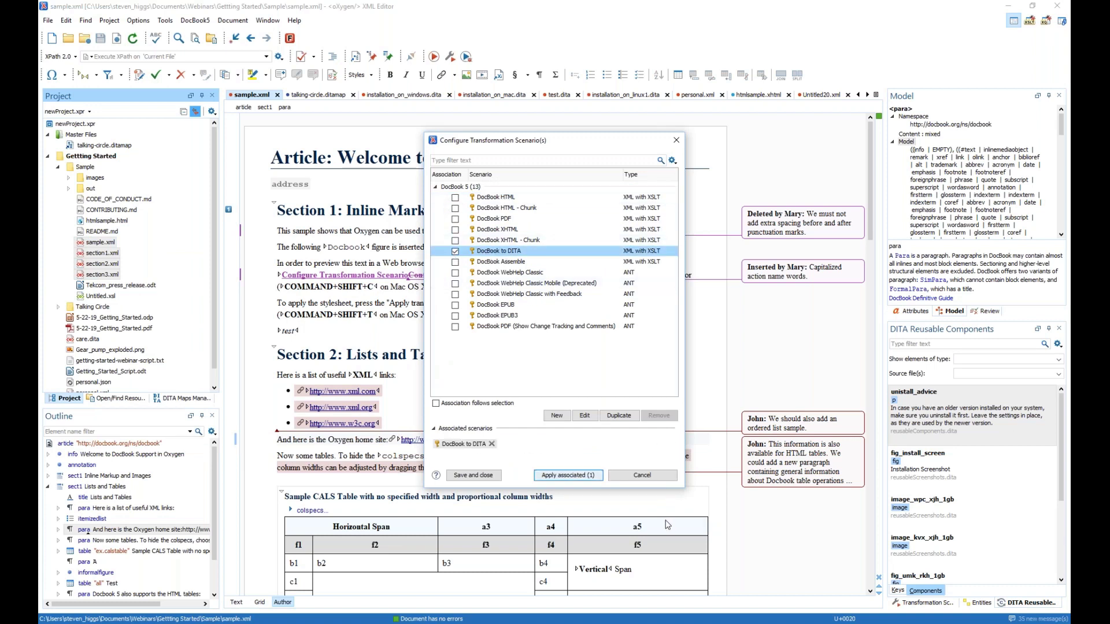
{"action": "left_click", "coordinate": [568, 476]}
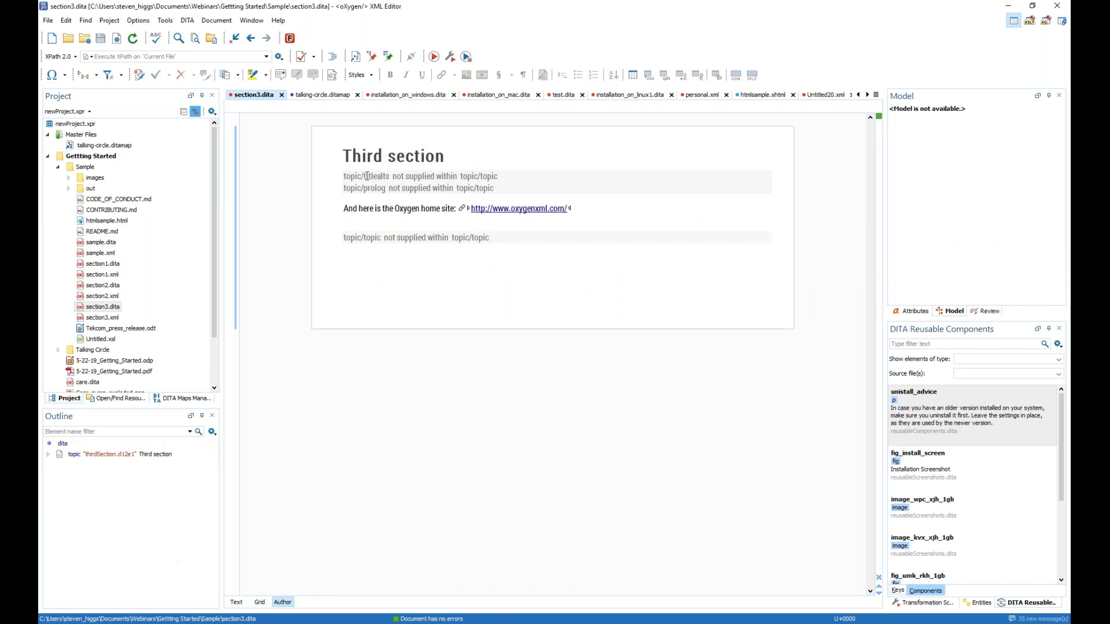
Check the comment nodes in section3.dita, and start XML Refactoring on sample.dita, section1.dita, section2.dita and section3.dita in the Sample folder.
{"action": "left_click", "coordinate": [363, 176]}
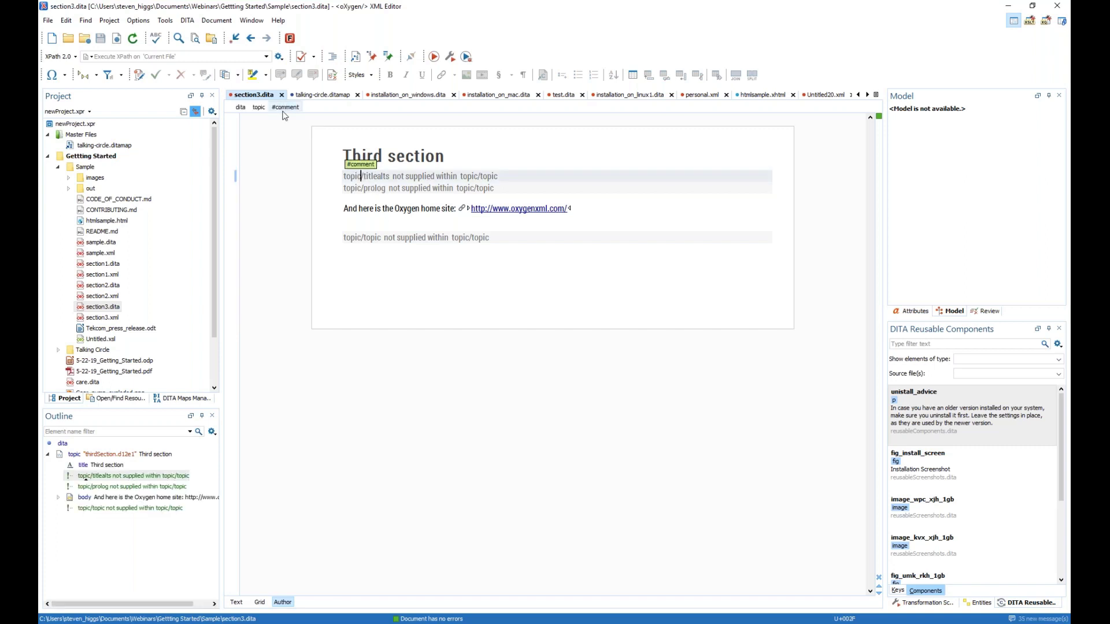
{"action": "left_click", "coordinate": [285, 107]}
{"action": "left_click", "coordinate": [377, 177]}
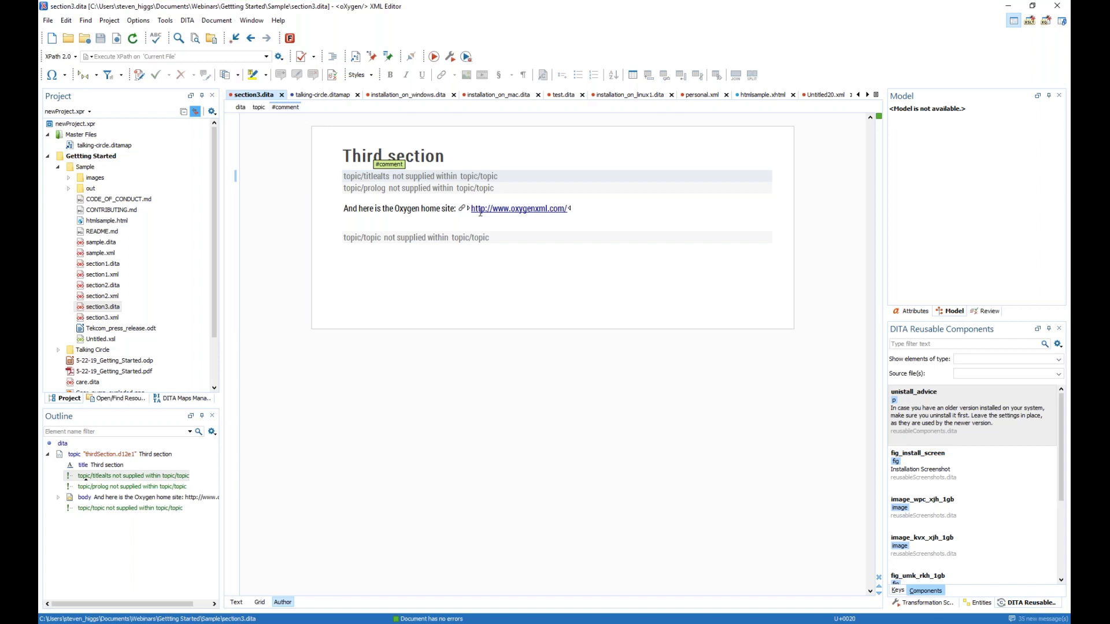
{"action": "left_click", "coordinate": [105, 243]}
{"action": "left_click", "coordinate": [105, 265], "text": "ctrl"}
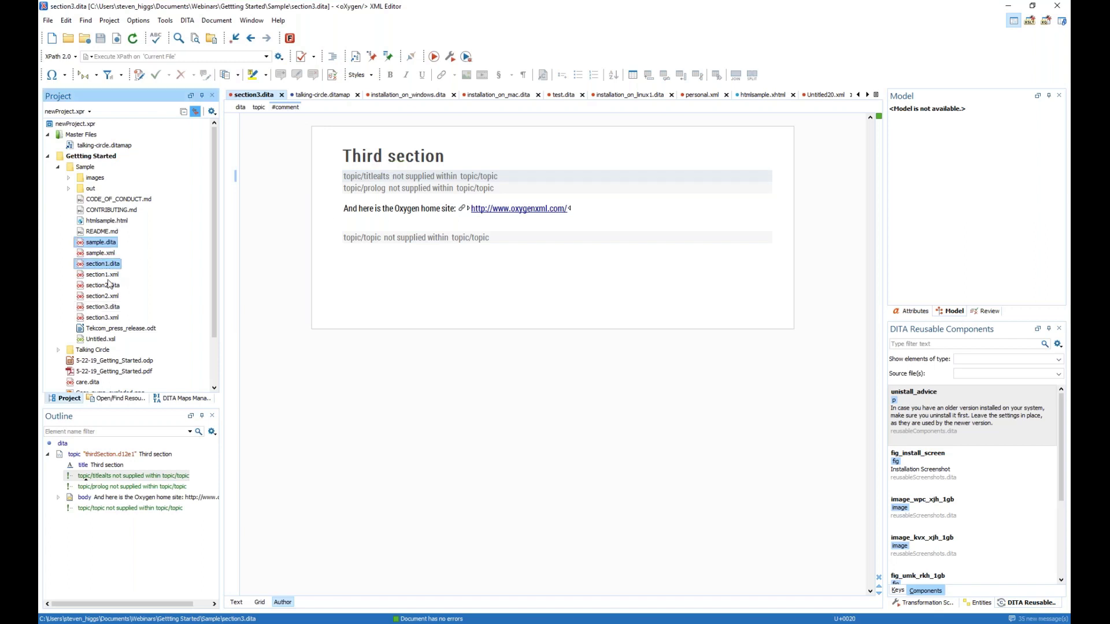
{"action": "right_click", "coordinate": [104, 286], "text": "ctrl"}
{"action": "left_click", "coordinate": [86, 307], "text": "ctrl"}
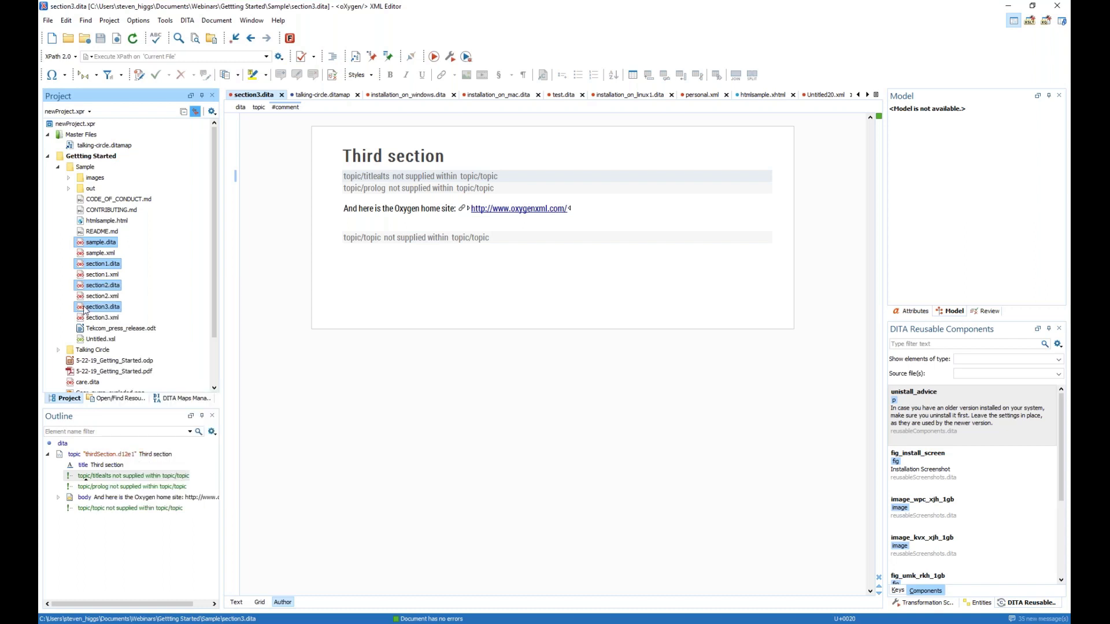
{"action": "right_click", "coordinate": [99, 246]}
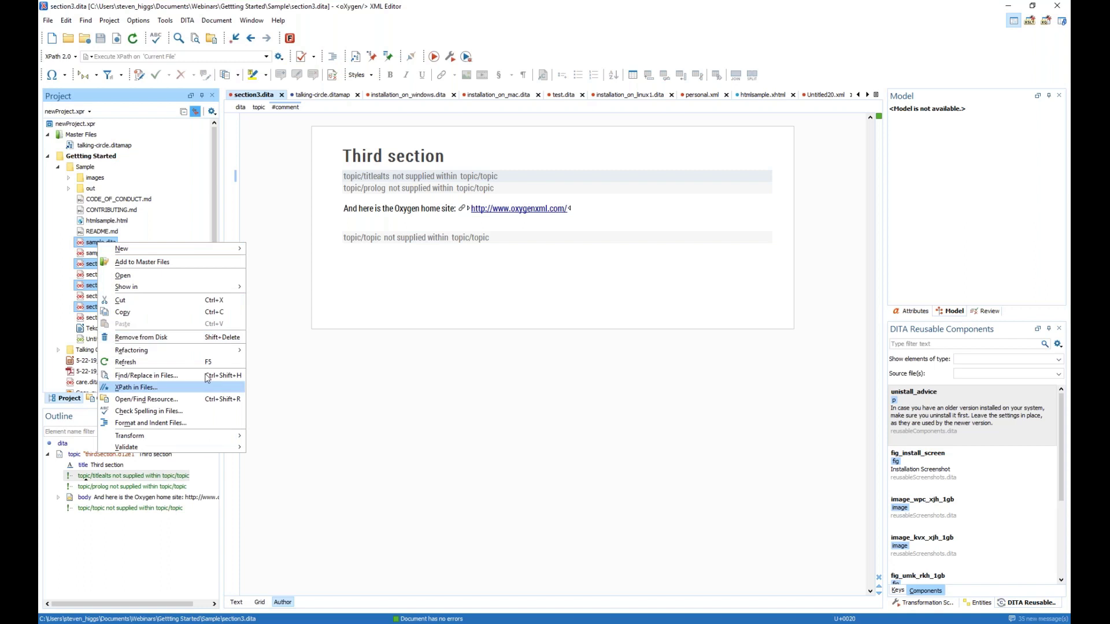
{"action": "mouse_move", "coordinate": [197, 354]}
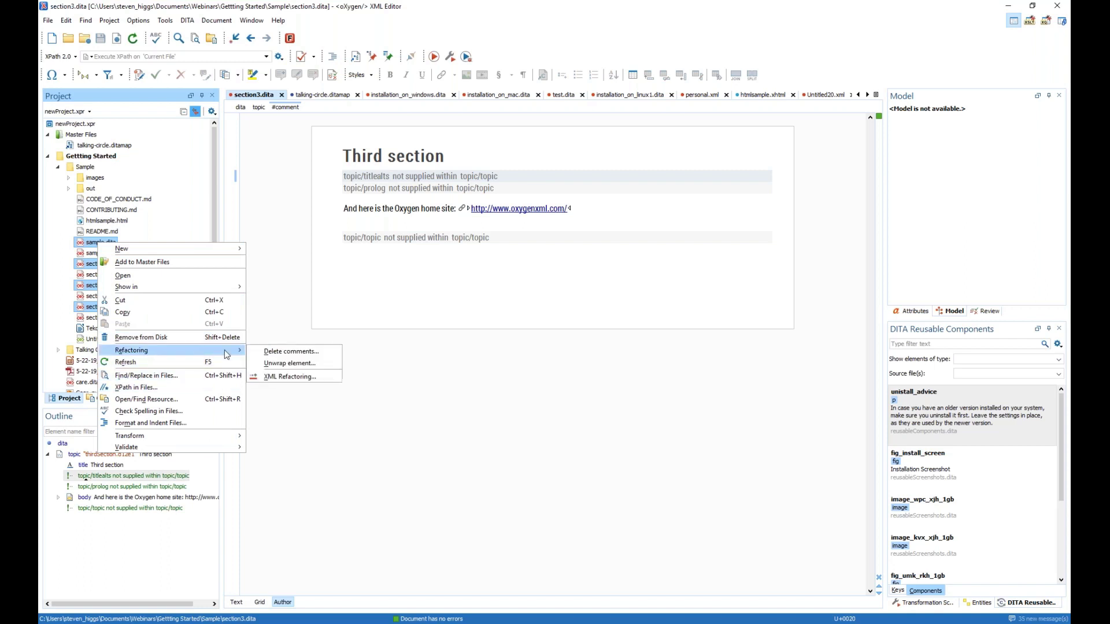
{"action": "left_click", "coordinate": [297, 379]}
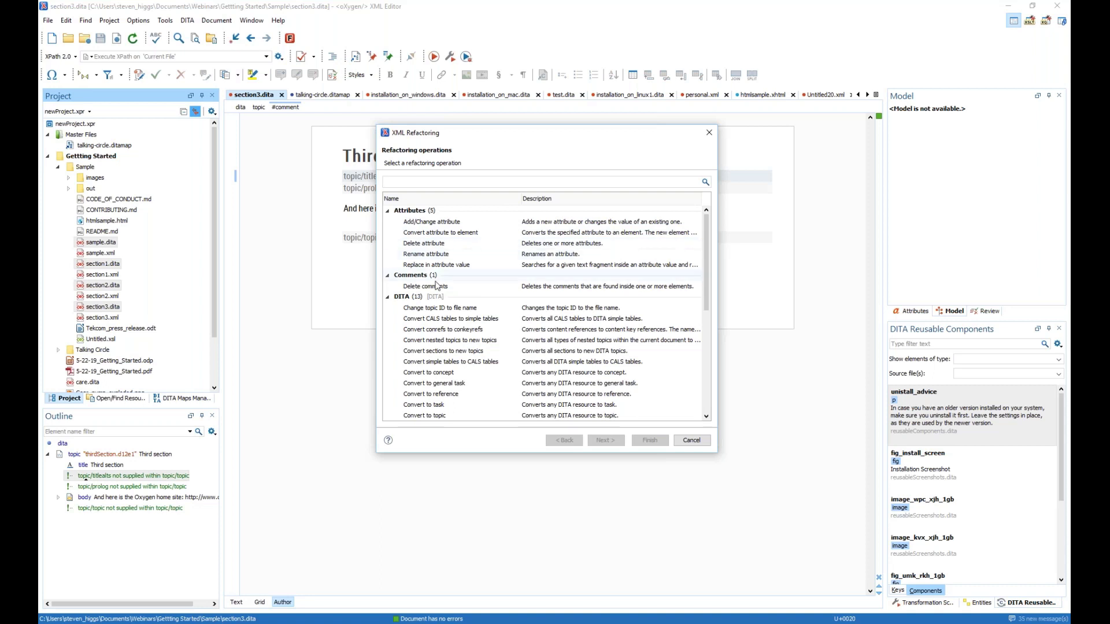
Set up the Delete comments operation for the topic element and preview its changes, saving all modified files, including Untitled19.dita.
{"action": "left_click", "coordinate": [544, 288]}
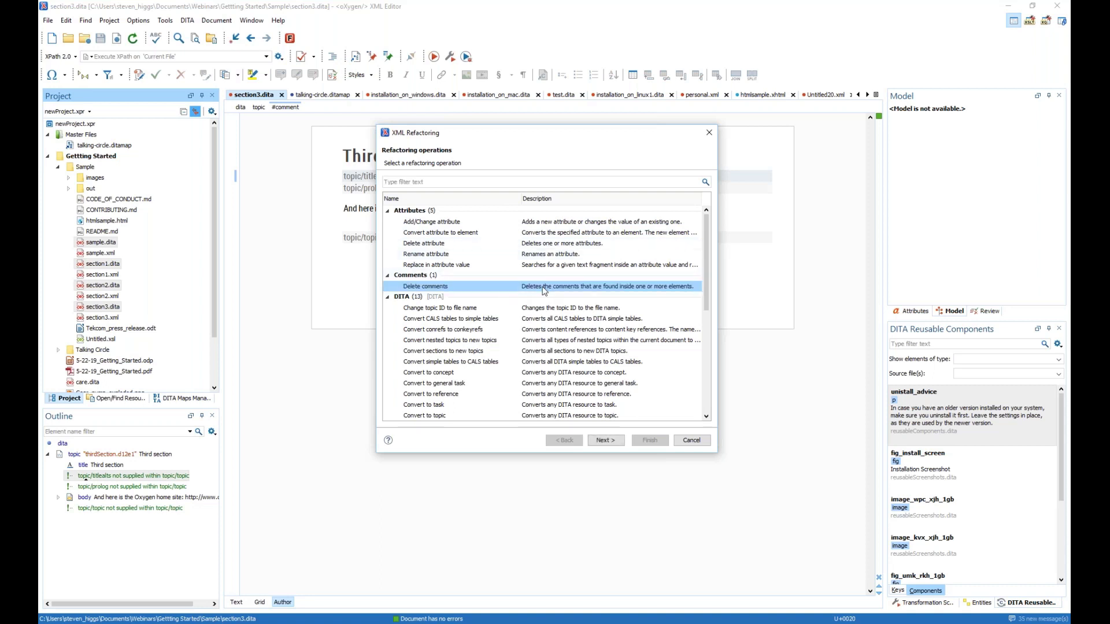
{"action": "left_click", "coordinate": [593, 440]}
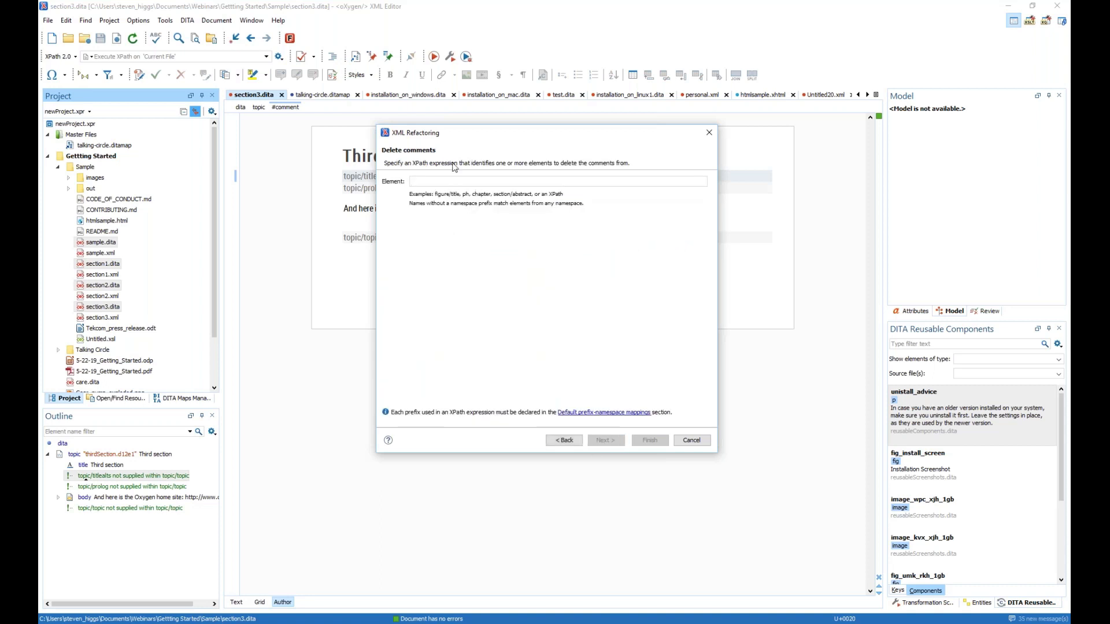
{"action": "type", "text": "topic"}
{"action": "left_click", "coordinate": [605, 441]}
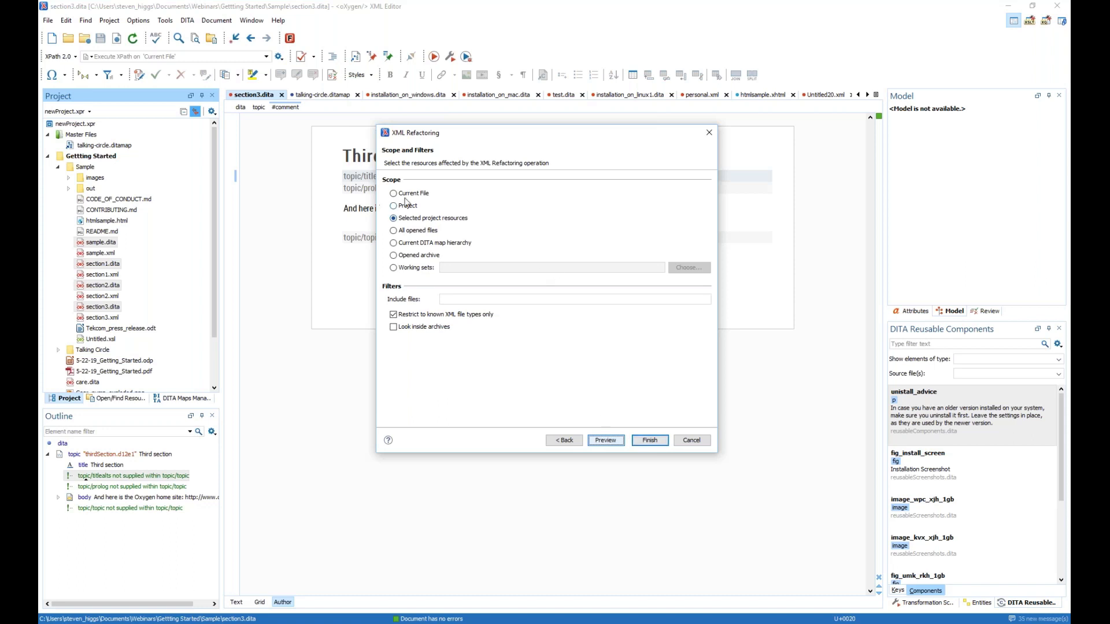
{"action": "left_click", "coordinate": [614, 442]}
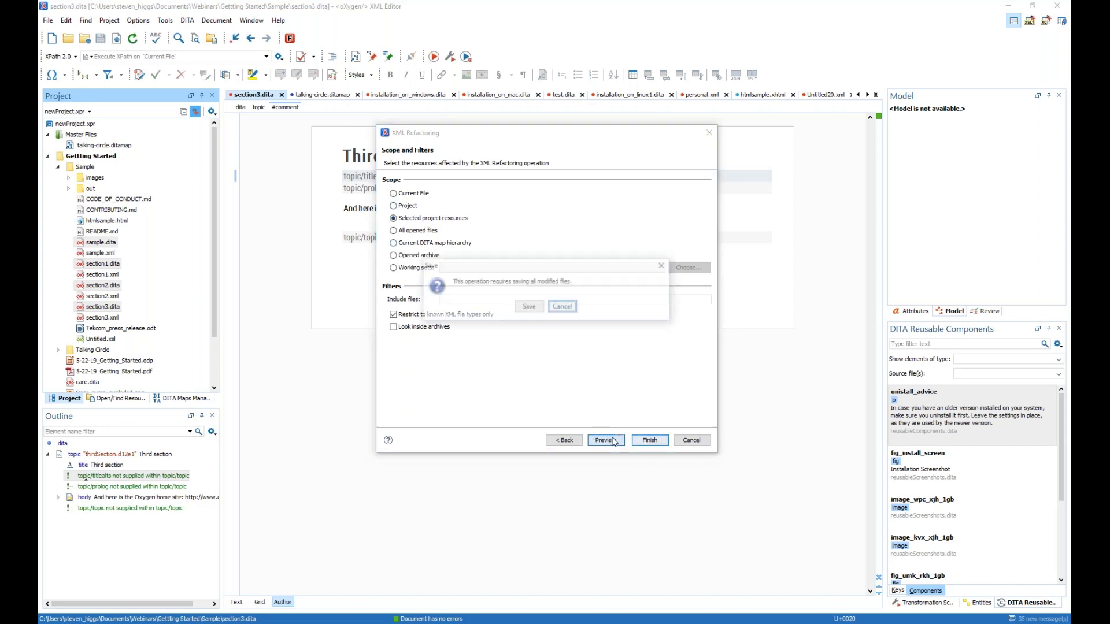
{"action": "left_click", "coordinate": [543, 302]}
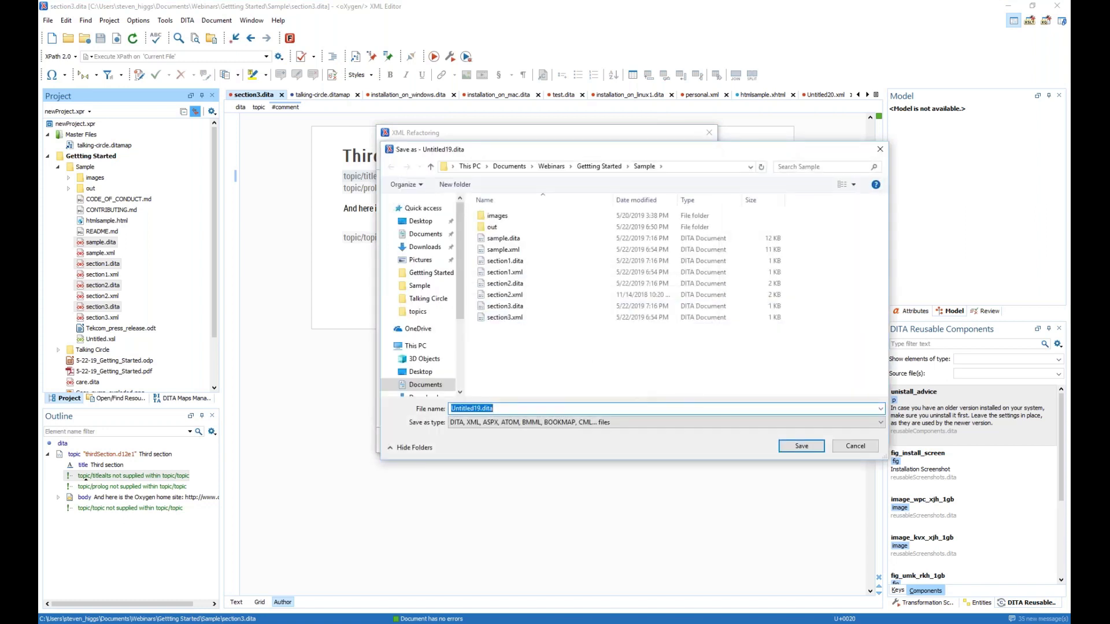
{"action": "left_click", "coordinate": [801, 445]}
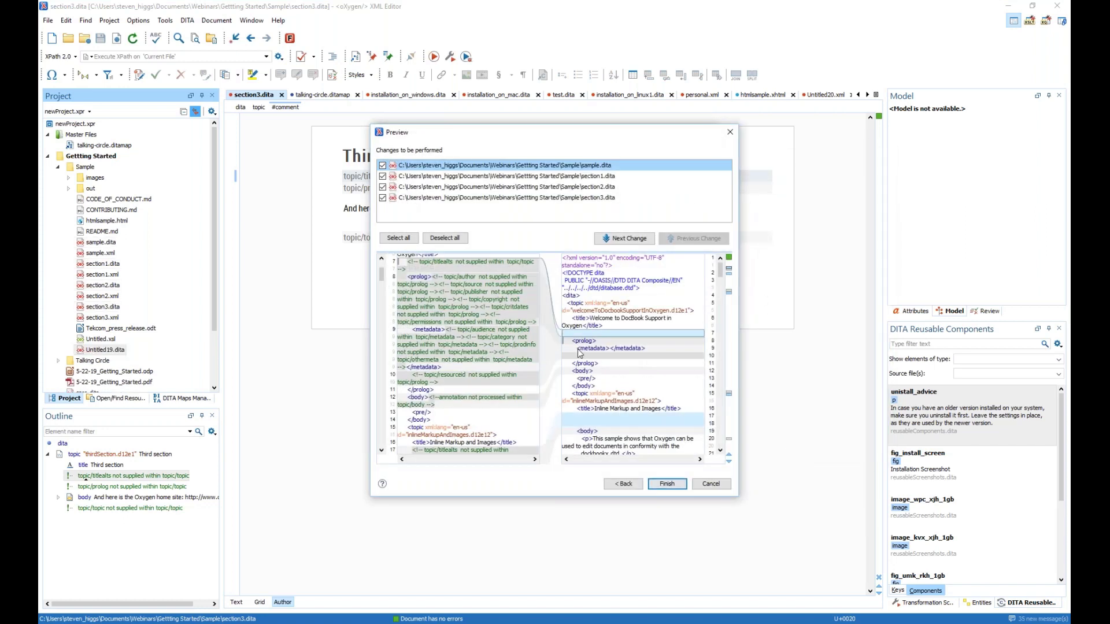
Review the previewed changes for section1.dita, section2.dita and section3.dita, and apply the comment deletion to all four files.
{"action": "left_click", "coordinate": [504, 177]}
{"action": "left_click", "coordinate": [503, 187]}
{"action": "left_click", "coordinate": [503, 197]}
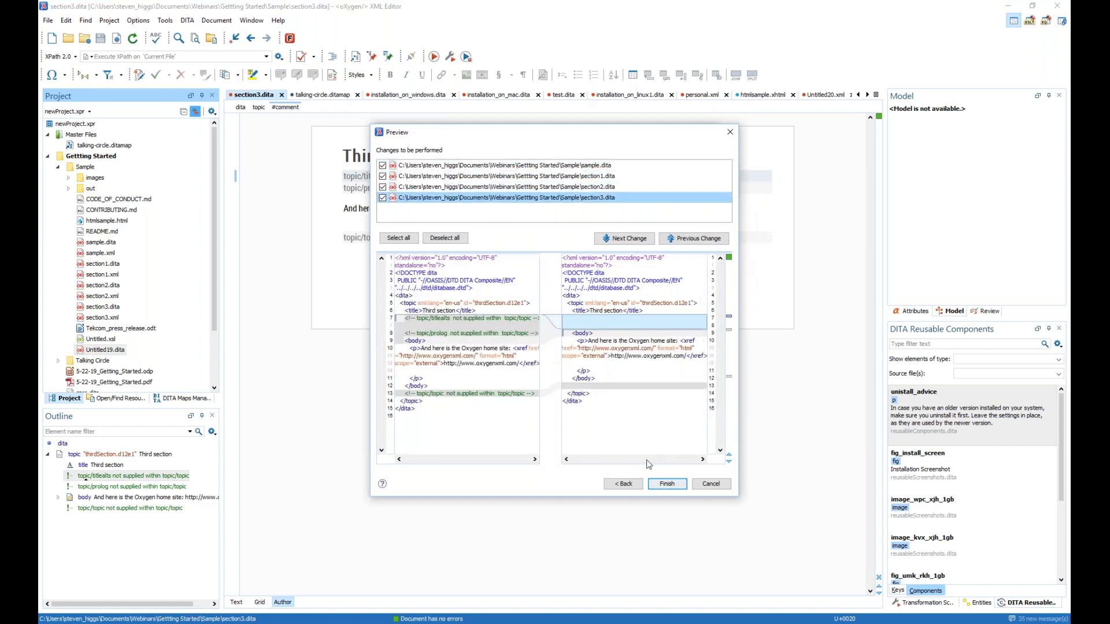
{"action": "left_click", "coordinate": [668, 484]}
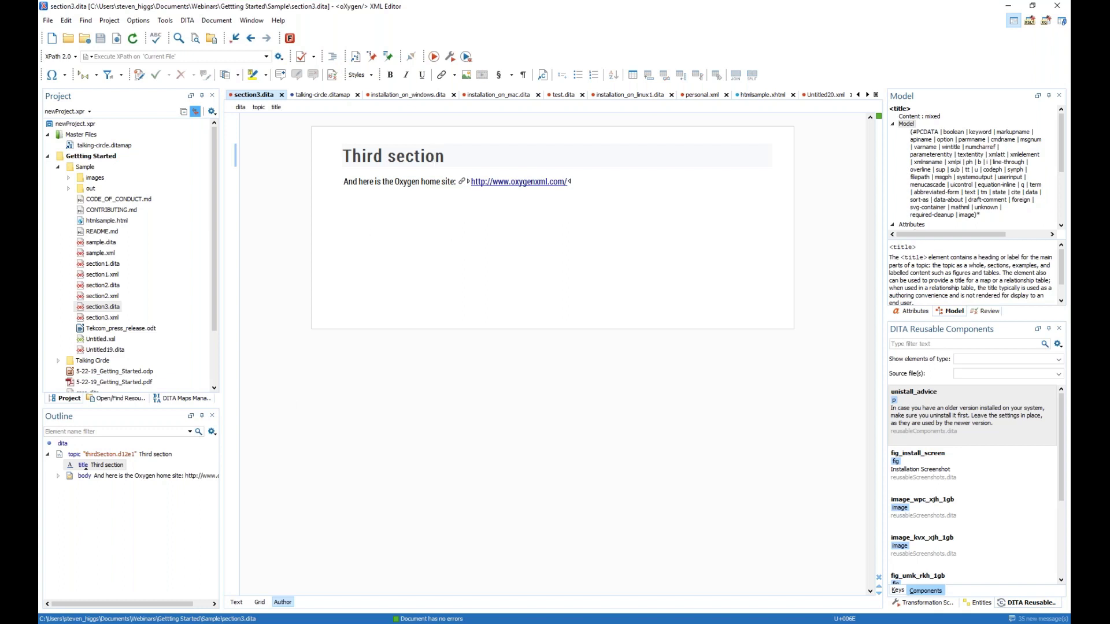
Switch to the web browser and read the Batch Converter Add-on page among the user guide's Add-ons topics.
{"action": "mouse_move", "coordinate": [175, 623]}
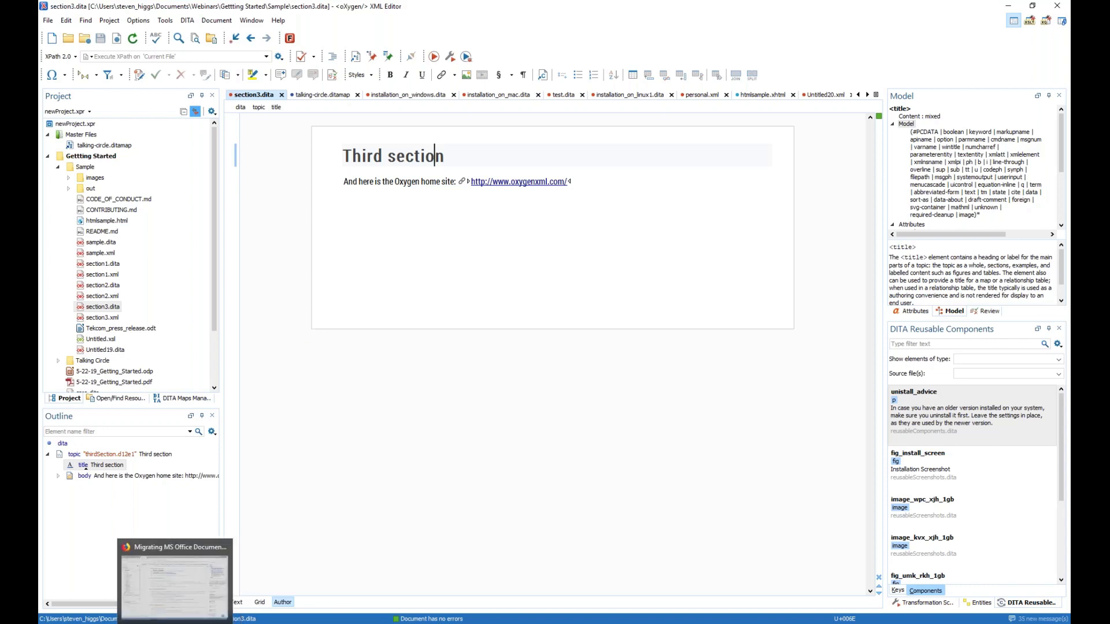
{"action": "left_click", "coordinate": [174, 623]}
{"action": "scroll", "coordinate": [453, 186], "scroll_direction": "up", "scroll_amount": 10}
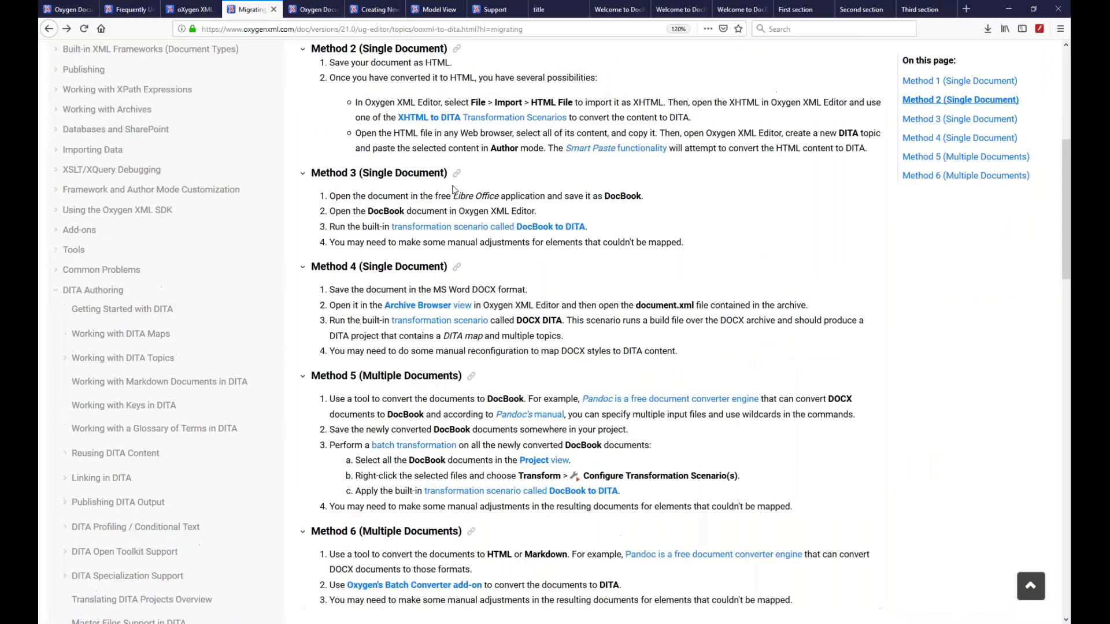
{"action": "scroll", "coordinate": [170, 265], "scroll_direction": "down", "scroll_amount": 6}
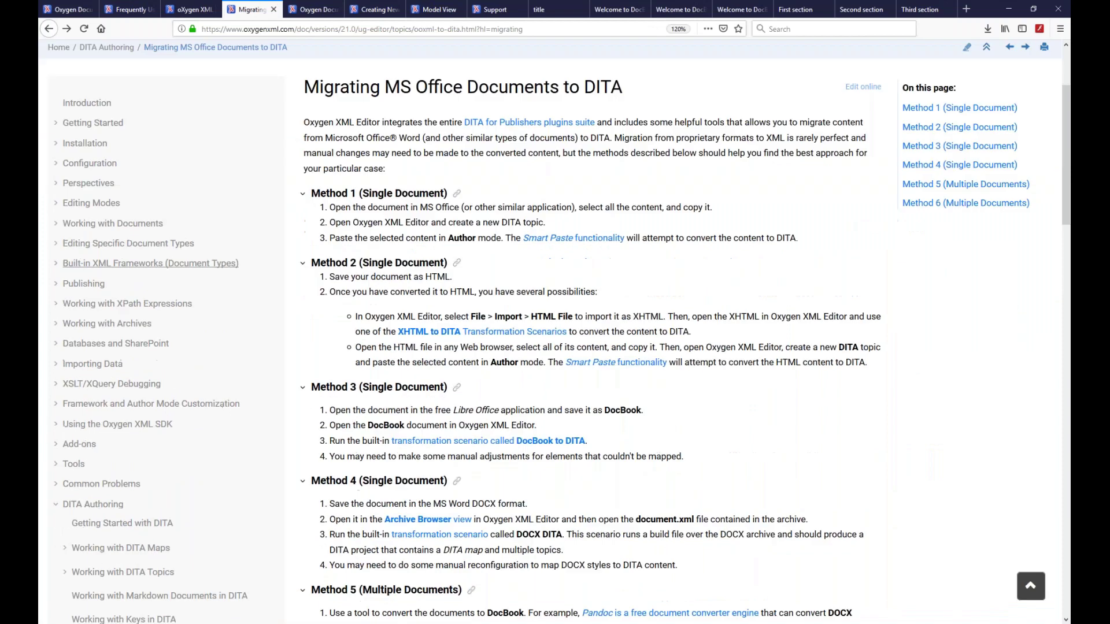
{"action": "left_click", "coordinate": [56, 249]}
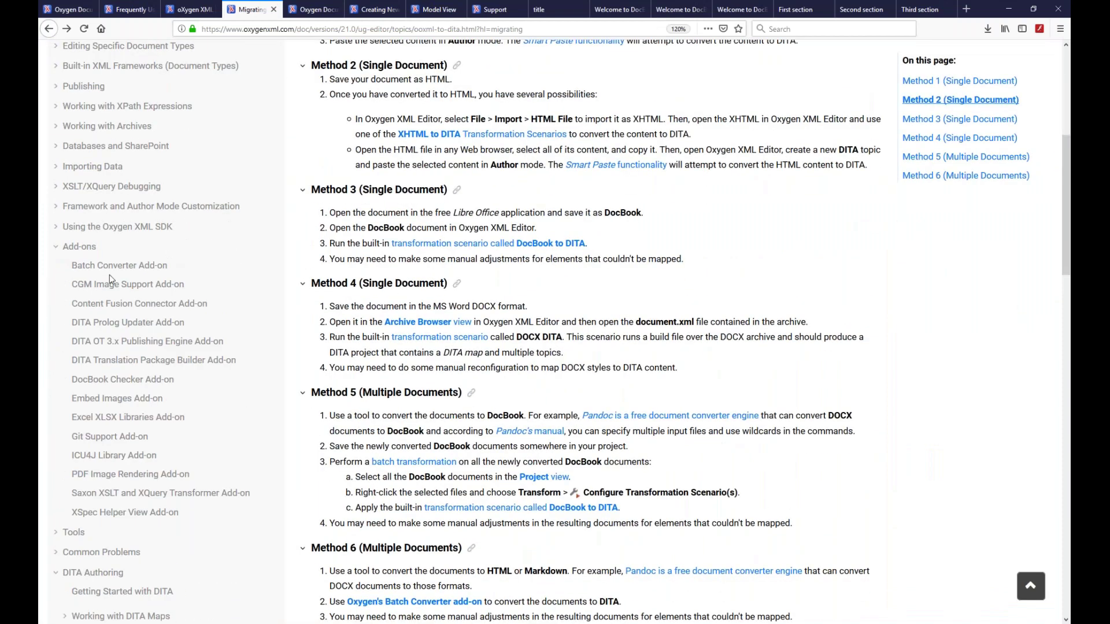
{"action": "left_click", "coordinate": [125, 269]}
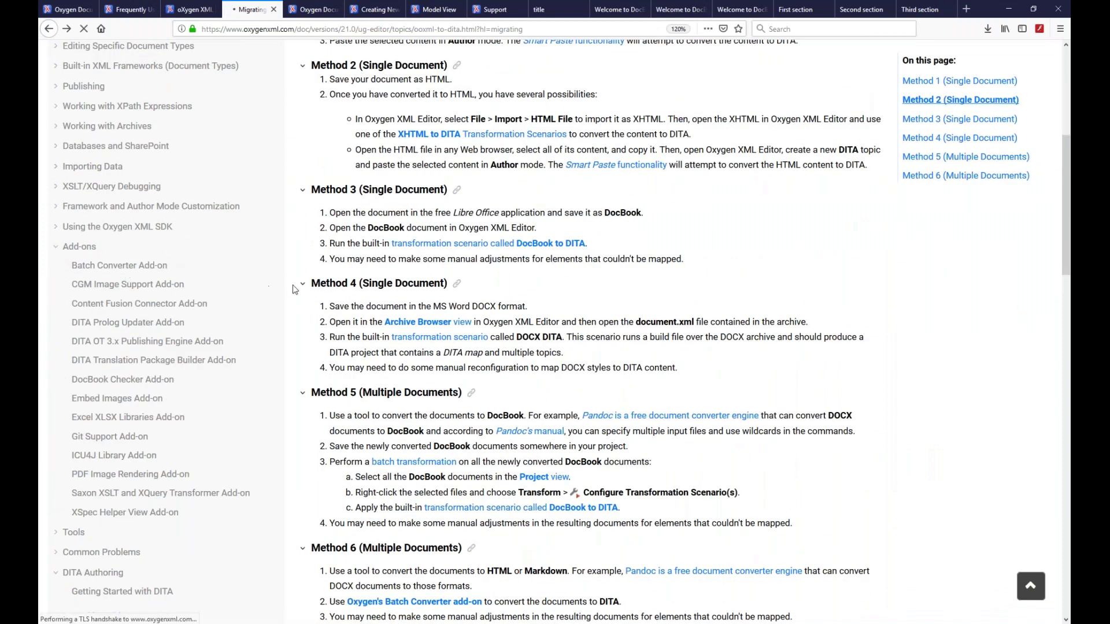
{"action": "scroll", "coordinate": [648, 301], "scroll_direction": "down", "scroll_amount": 2}
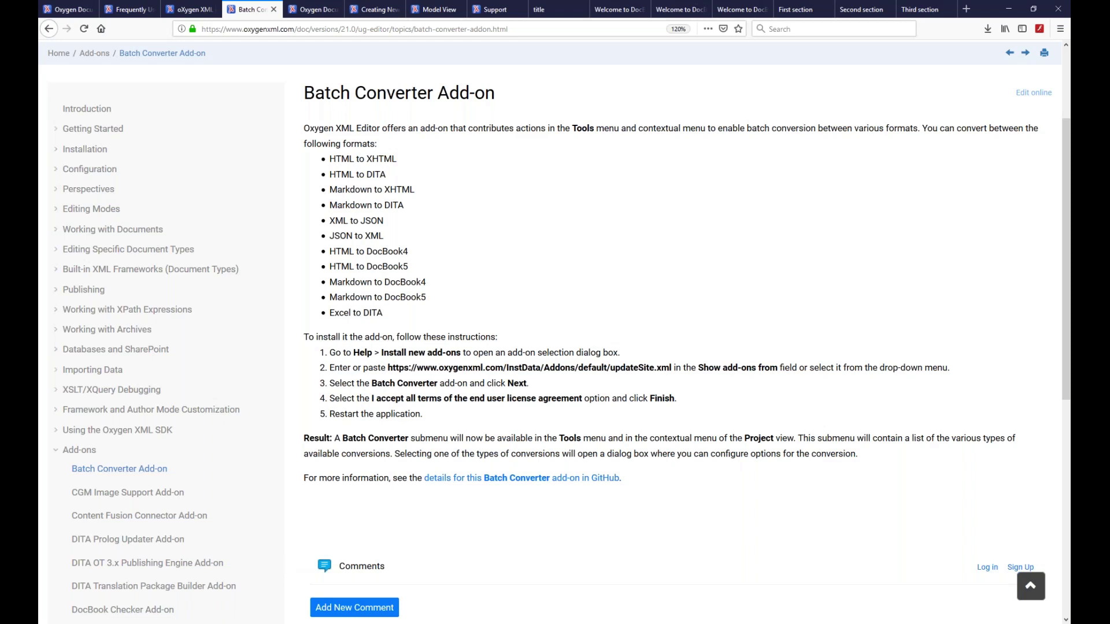
{"action": "key", "text": "alt+Tab"}
{"action": "left_click", "coordinate": [278, 20]}
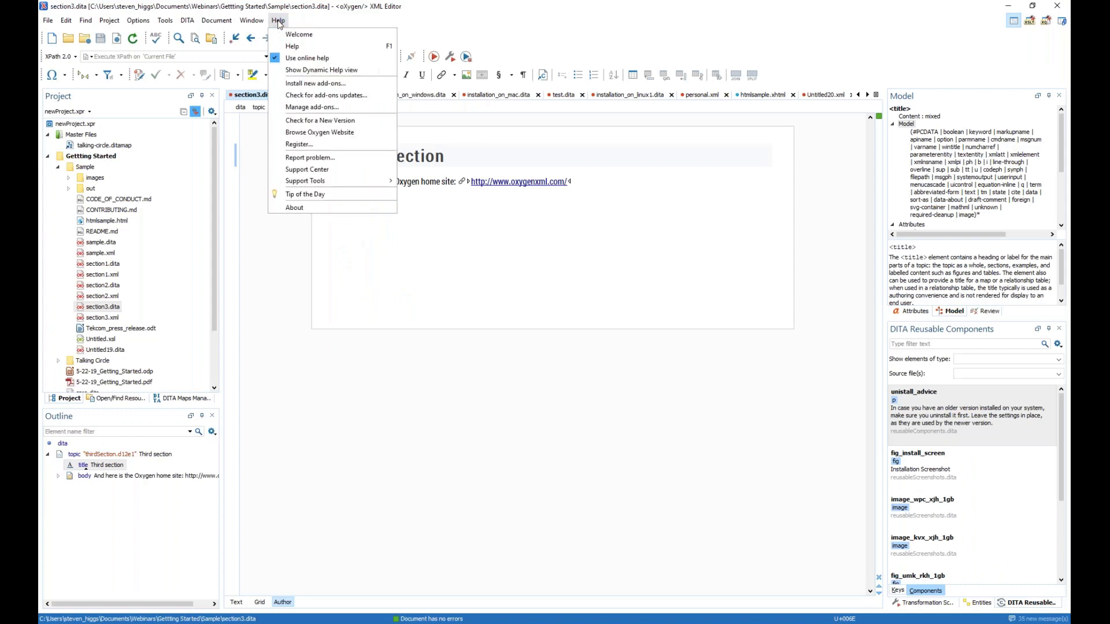
{"action": "left_click", "coordinate": [320, 84]}
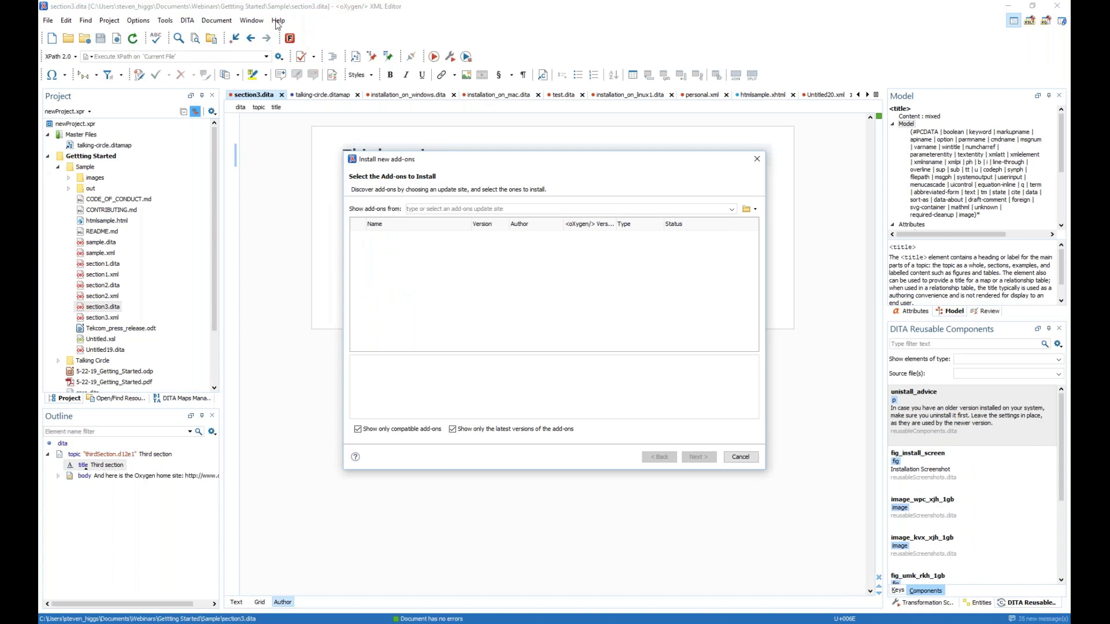
{"action": "left_click", "coordinate": [731, 209]}
{"action": "left_click", "coordinate": [595, 229]}
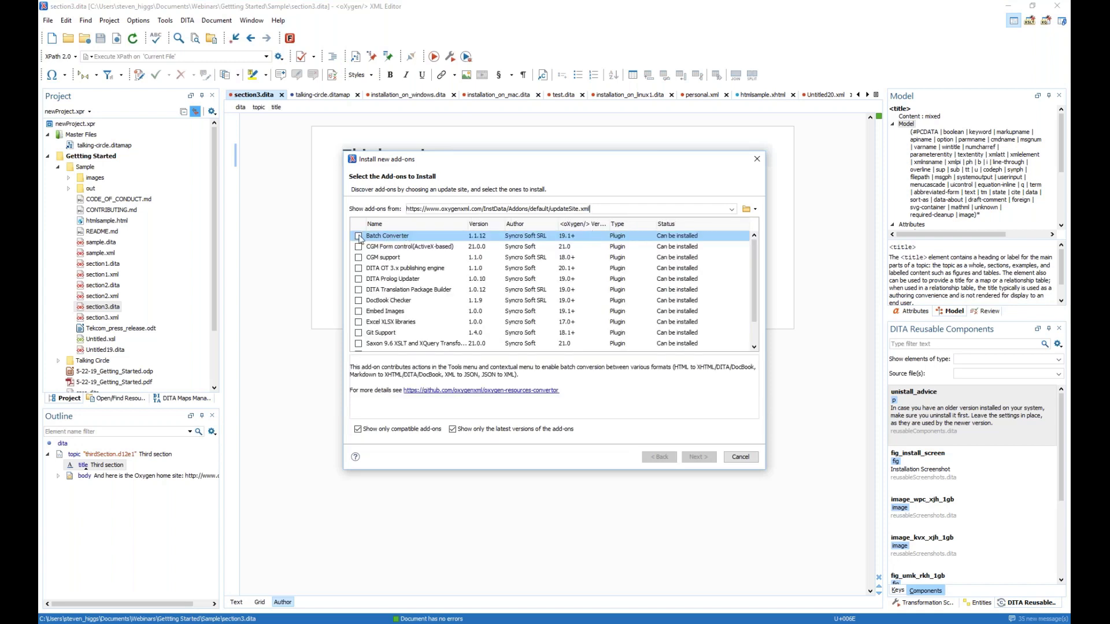
Install the Batch Converter add-on, accepting the end user license agreement, and acknowledge the required application restart.
{"action": "left_click", "coordinate": [358, 236]}
{"action": "left_click", "coordinate": [696, 459]}
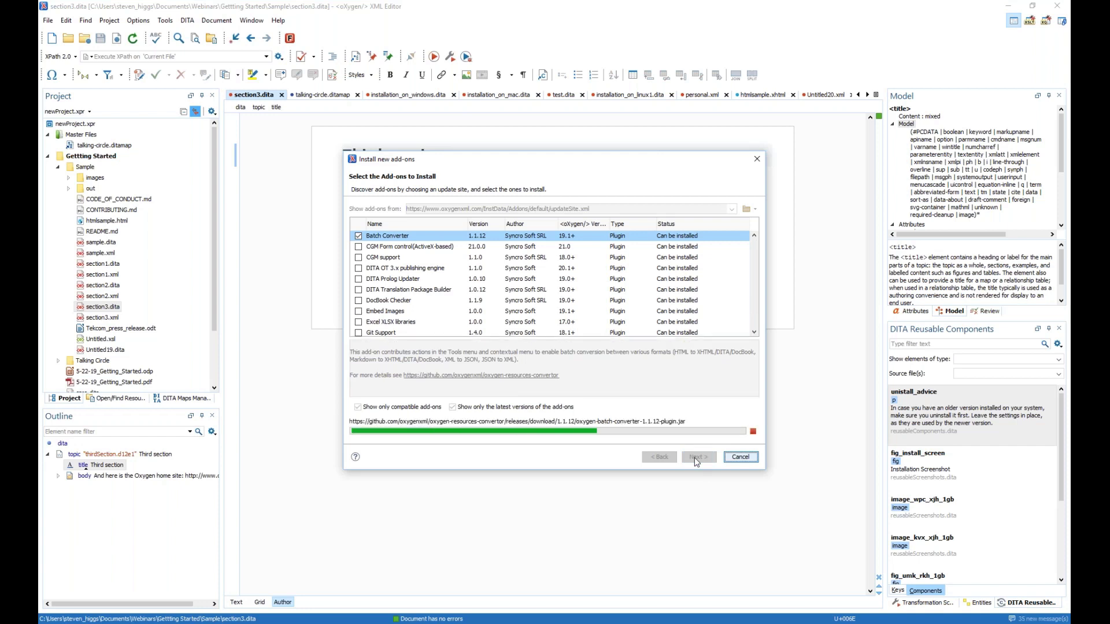
{"action": "left_click", "coordinate": [355, 432]}
{"action": "left_click", "coordinate": [697, 459]}
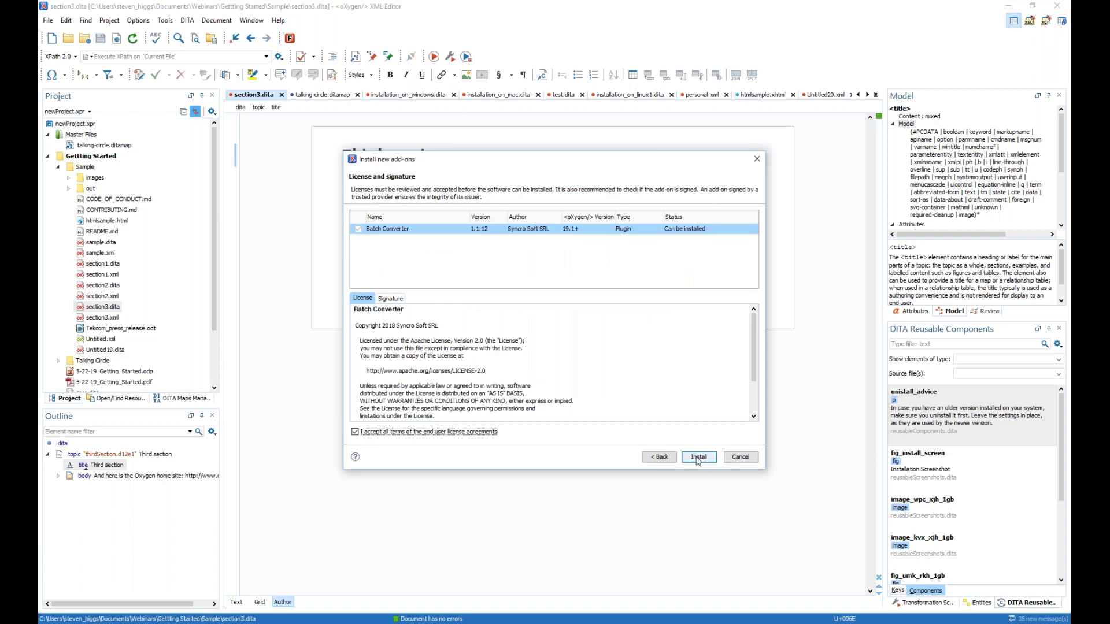
{"action": "left_click", "coordinate": [698, 458]}
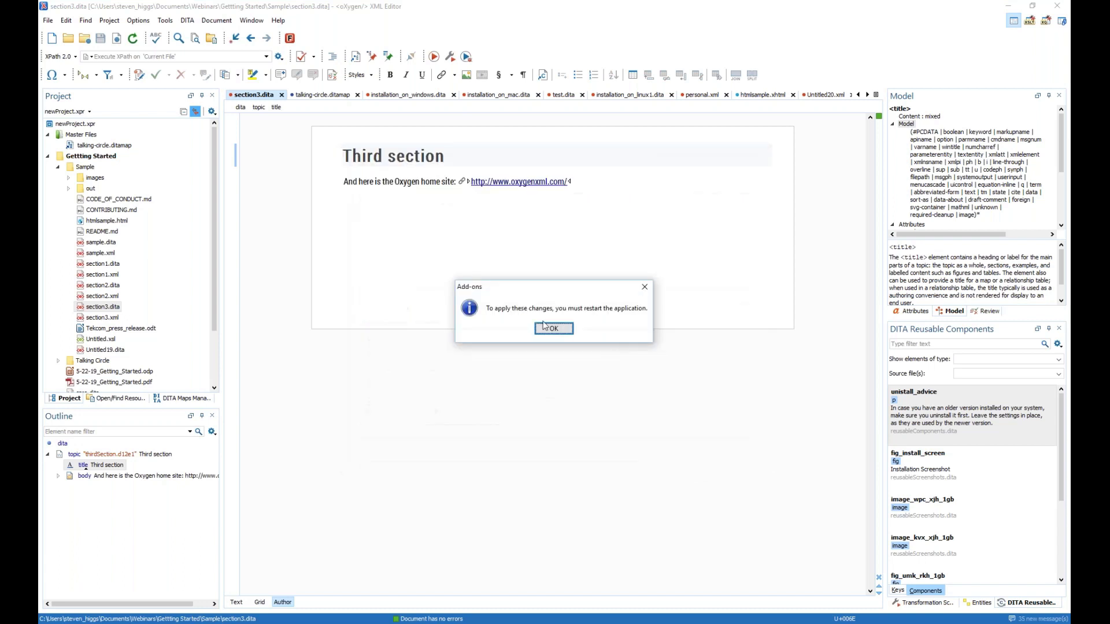
{"action": "left_click", "coordinate": [552, 329]}
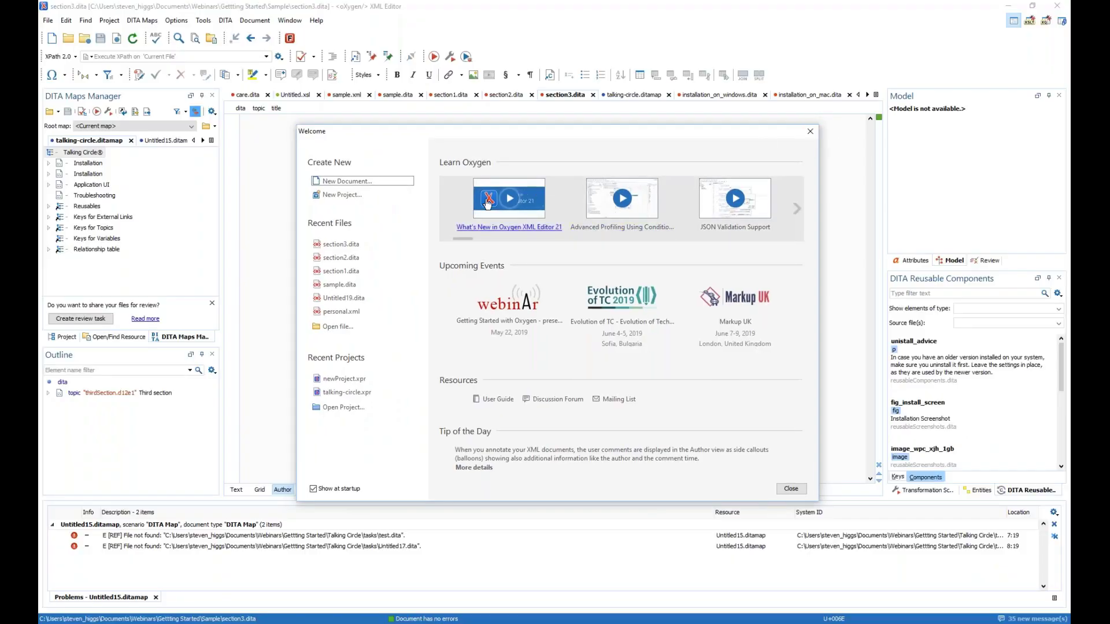
Dismiss the Welcome window of the restarted editor and bring the newProject.xpr file tree into view.
{"action": "left_click", "coordinate": [809, 132]}
{"action": "left_click", "coordinate": [65, 340]}
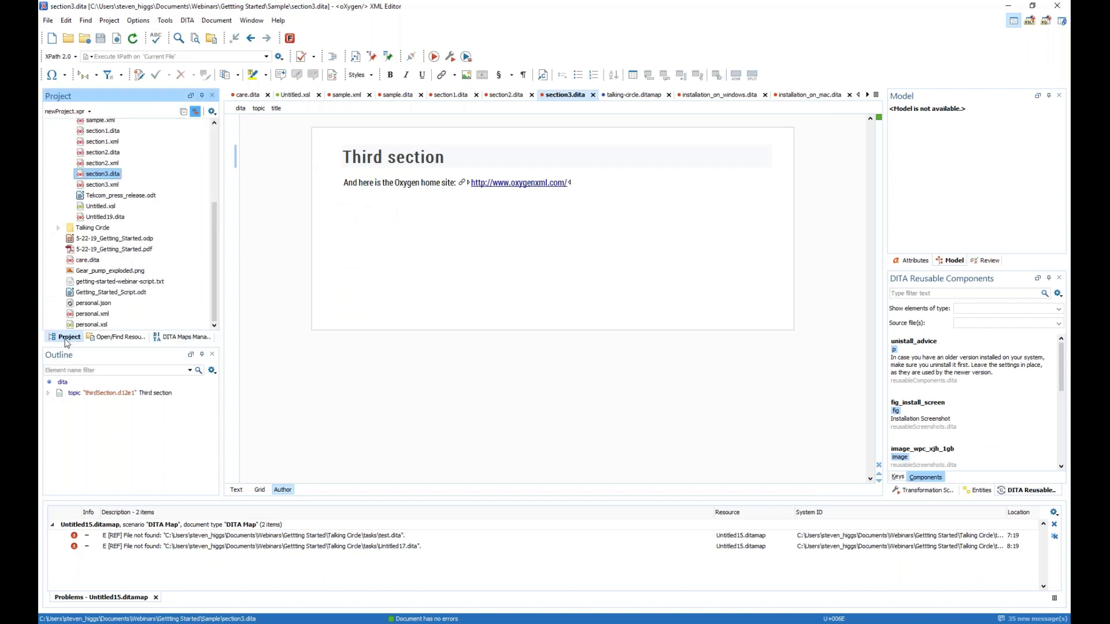
Close the Problems results and select CODE_OF_CONDUCT.md, CONTRIBUTING.md and README.md together in the project's Sample folder.
{"action": "left_click", "coordinate": [156, 598]}
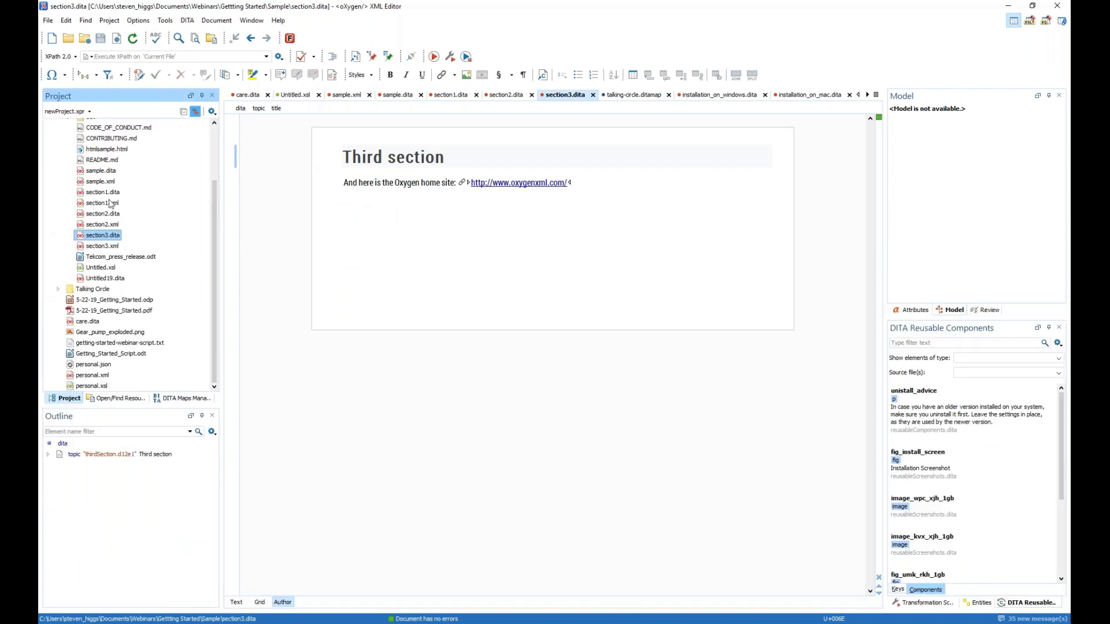
{"action": "scroll", "coordinate": [116, 204], "scroll_direction": "up", "scroll_amount": 2}
{"action": "left_click", "coordinate": [115, 200]}
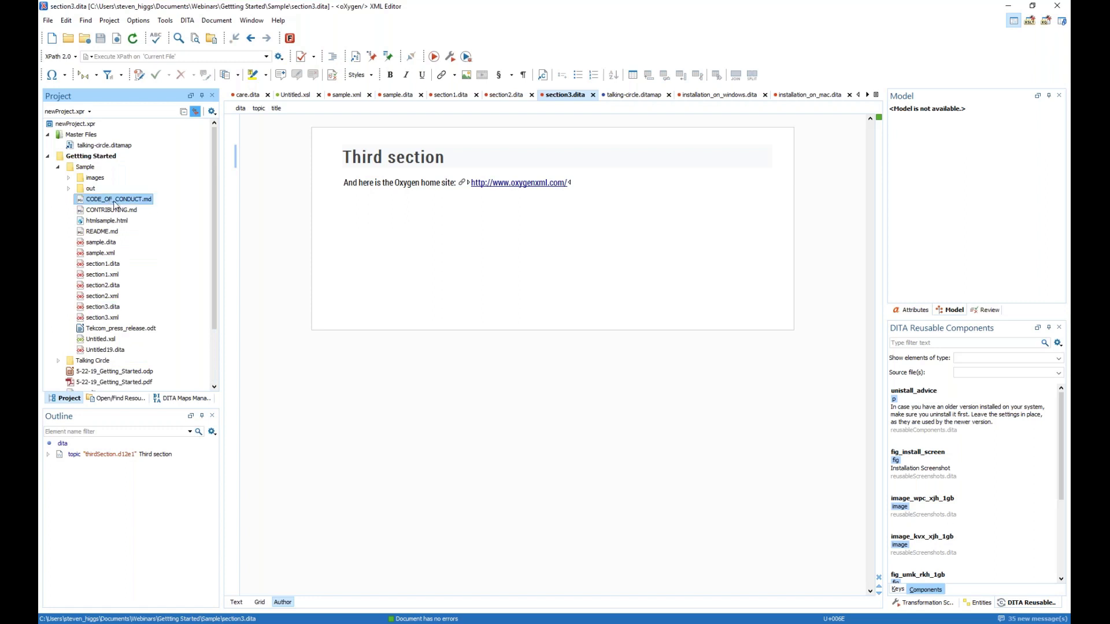
{"action": "left_click", "coordinate": [108, 212], "text": "ctrl"}
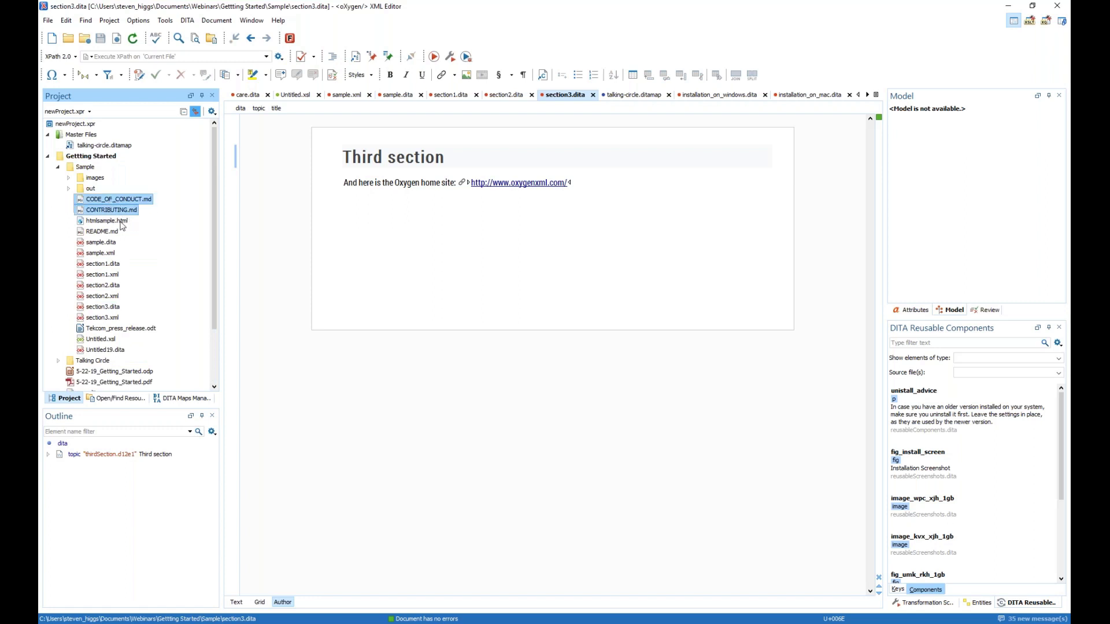
{"action": "left_click", "coordinate": [110, 232], "text": "ctrl"}
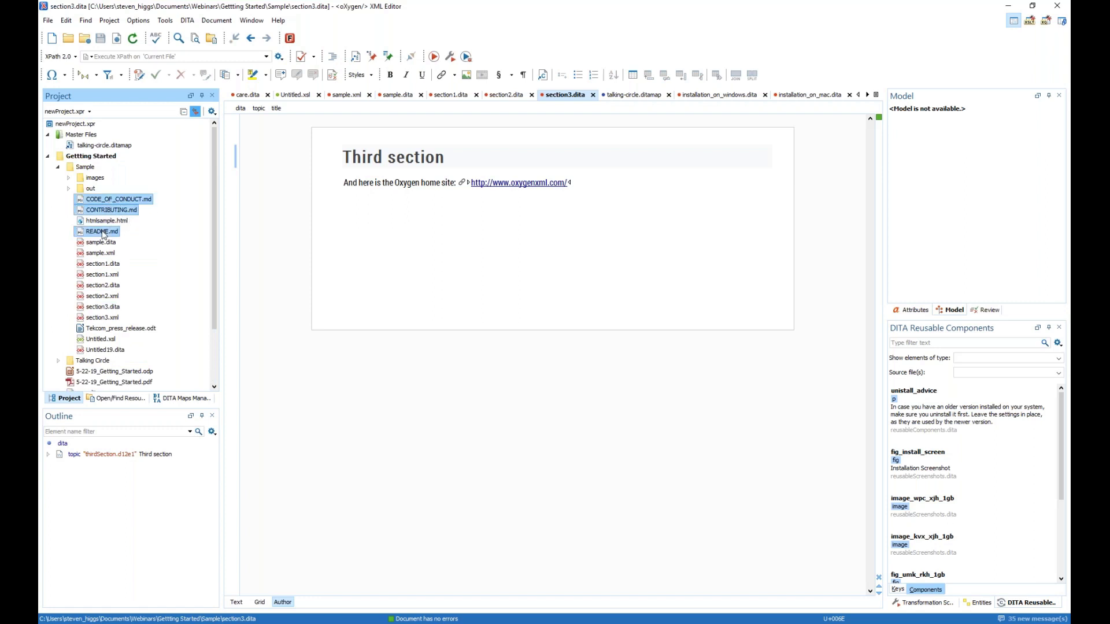
{"action": "right_click", "coordinate": [99, 200]}
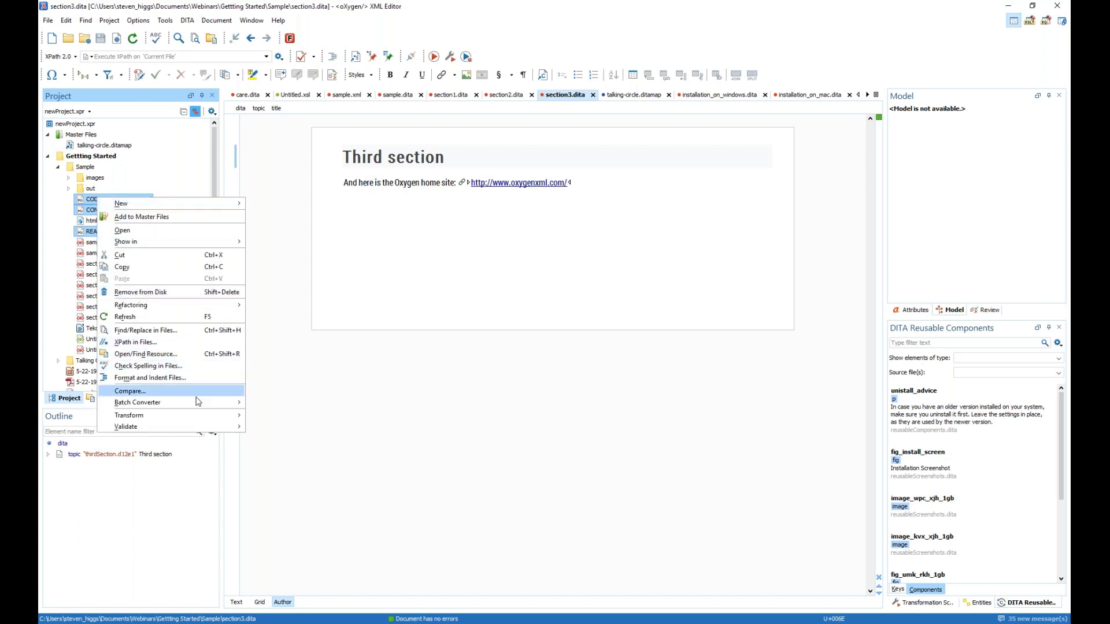
{"action": "mouse_move", "coordinate": [156, 405]}
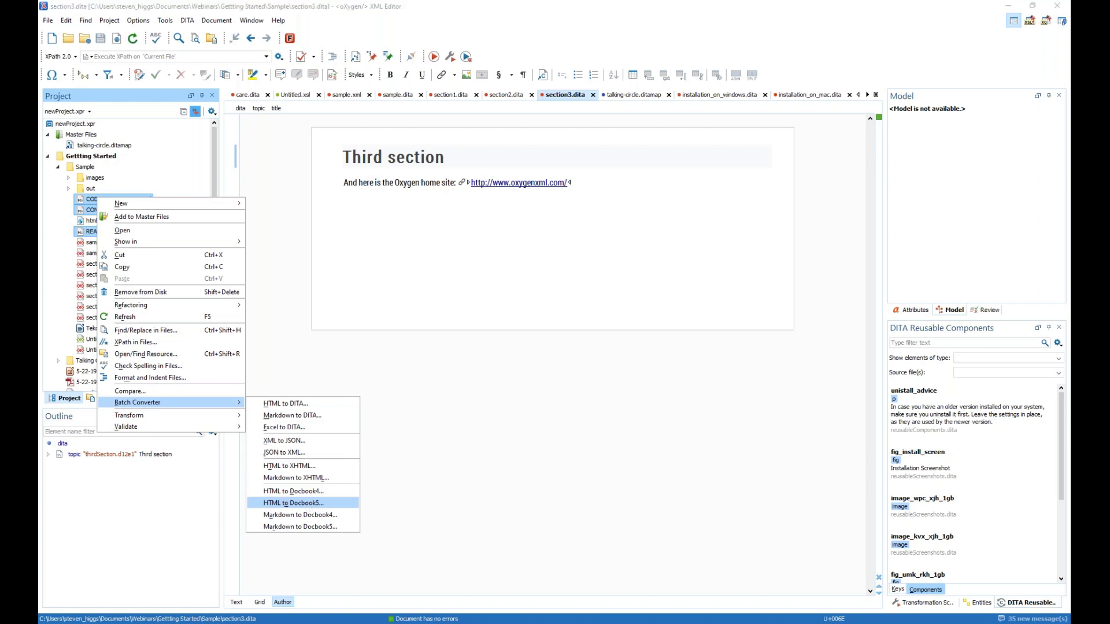
{"action": "left_click", "coordinate": [307, 504]}
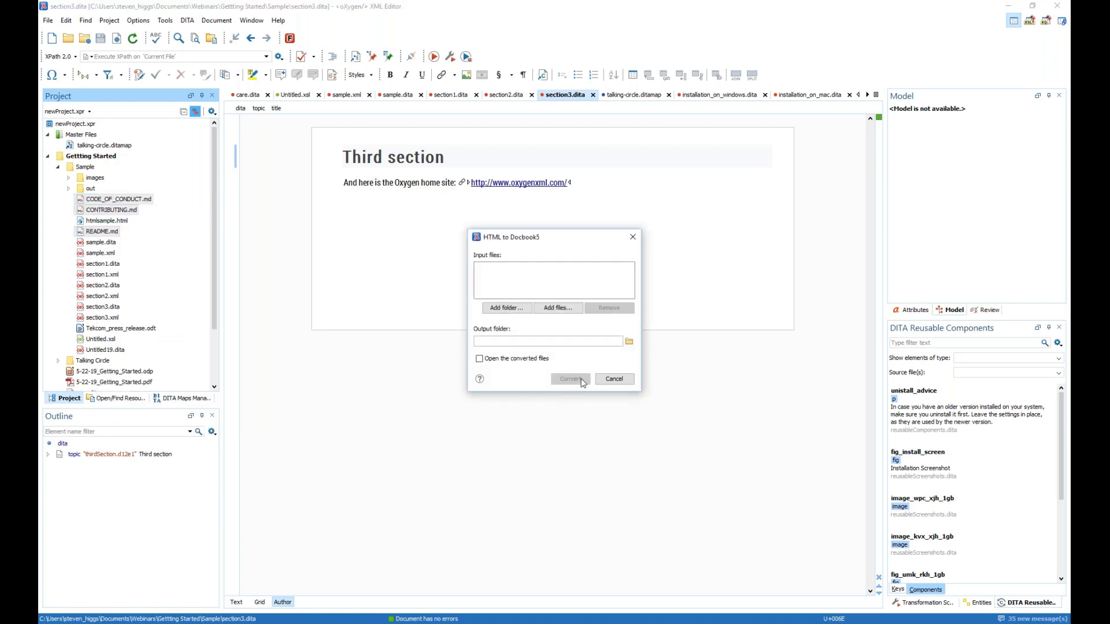
{"action": "left_click", "coordinate": [508, 308]}
{"action": "left_click", "coordinate": [632, 237]}
Convert the three selected Markdown files to Docbook5 with the Batch Converter, writing them to the Sample\output folder.
{"action": "right_click", "coordinate": [113, 199]}
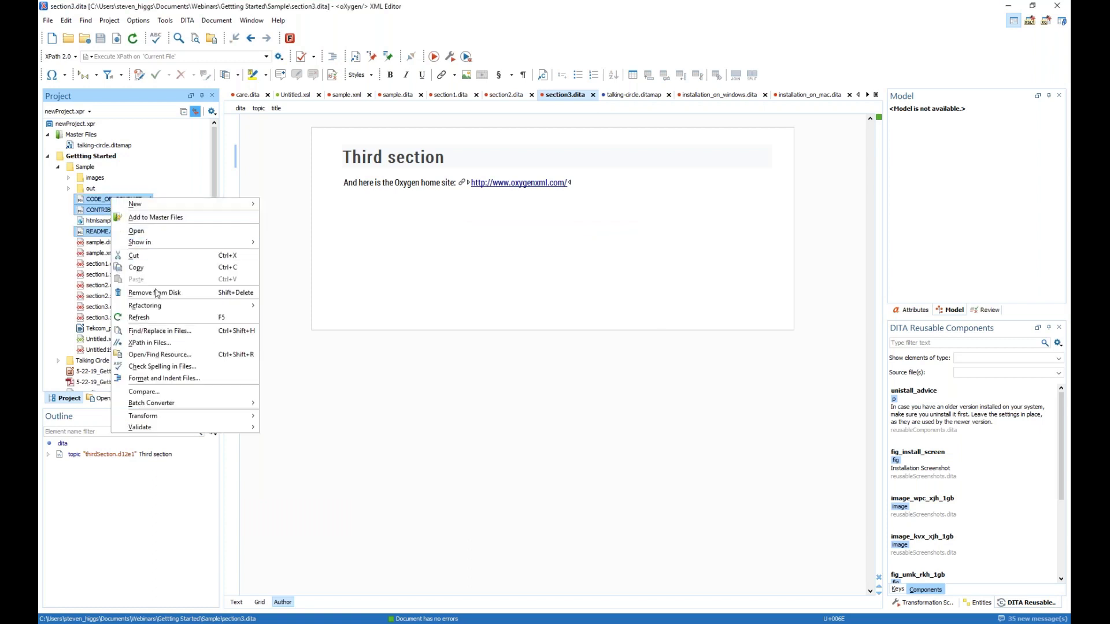
{"action": "mouse_move", "coordinate": [206, 404]}
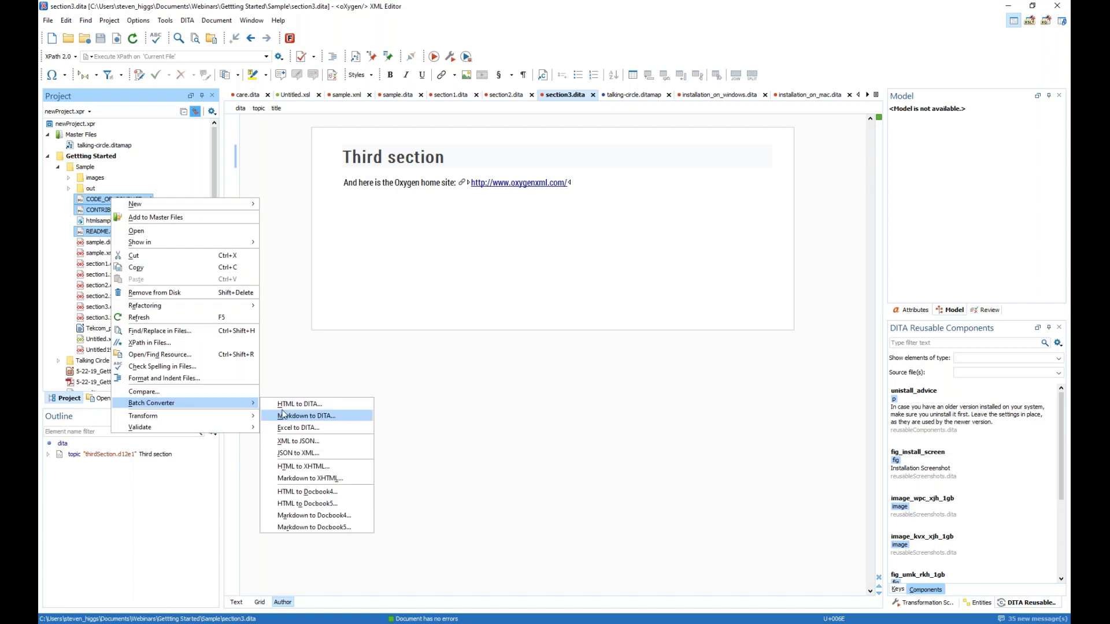
{"action": "left_click", "coordinate": [320, 528]}
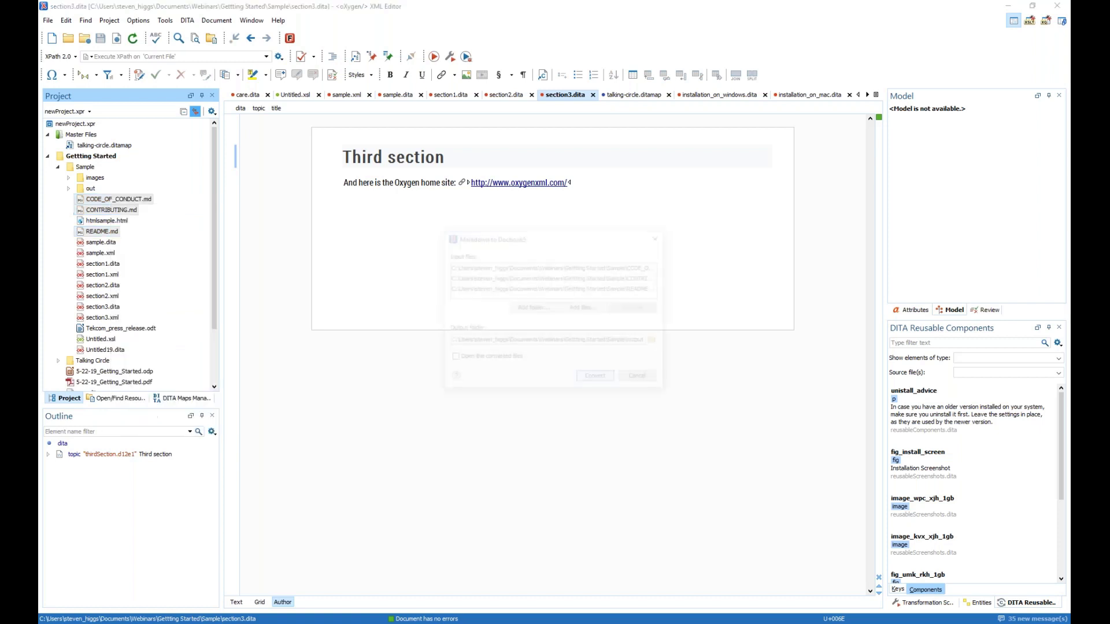
{"action": "left_click", "coordinate": [596, 378]}
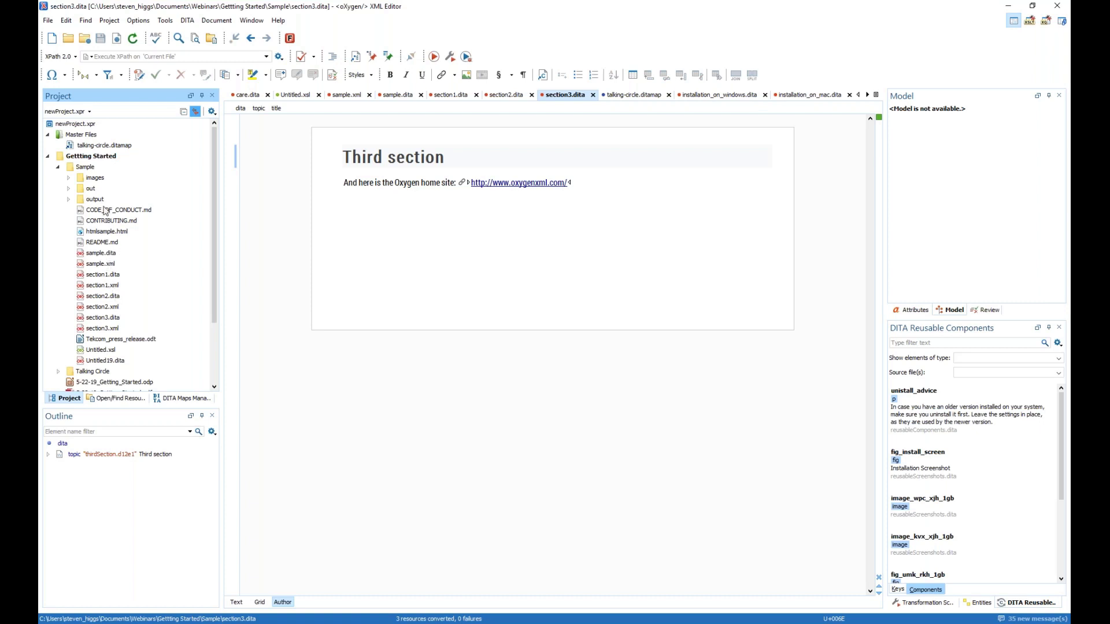
Review the Markdown to Docbook5 conversion settings for the three Markdown files, including the output folder, and cancel the dialog.
{"action": "scroll", "coordinate": [104, 211], "scroll_direction": "down", "scroll_amount": 1}
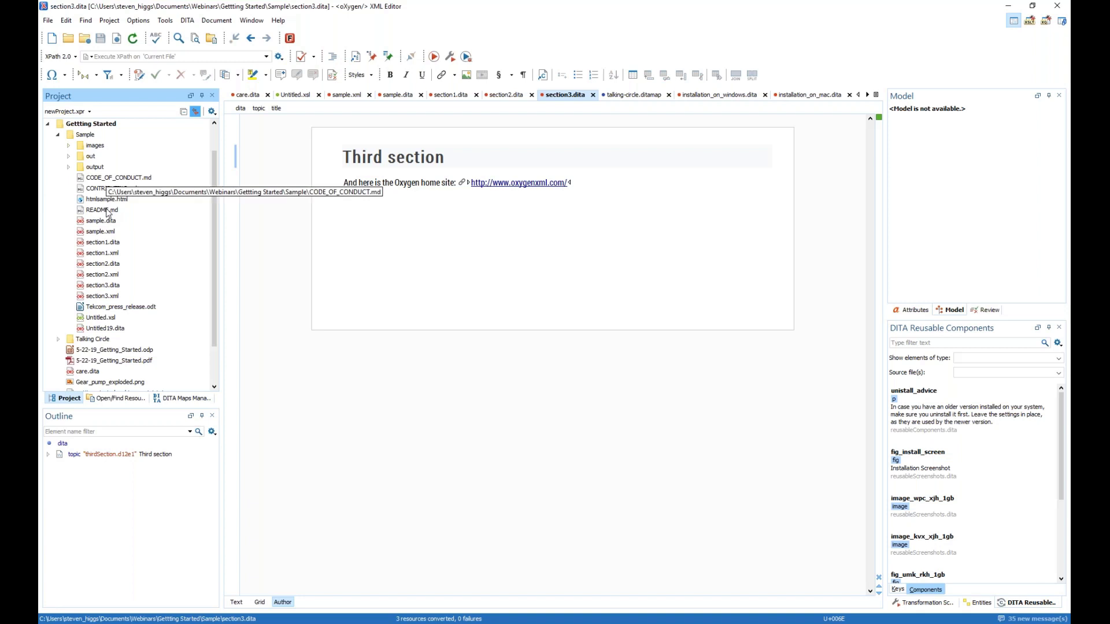
{"action": "left_click", "coordinate": [95, 179]}
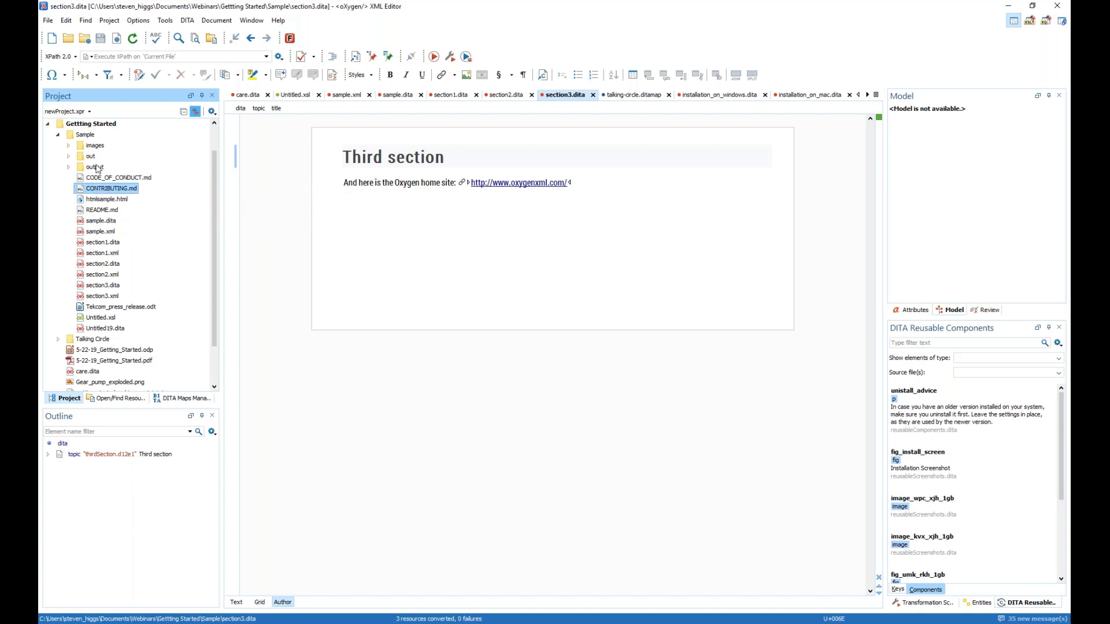
{"action": "left_click", "coordinate": [98, 190], "text": "ctrl"}
{"action": "left_click", "coordinate": [98, 211], "text": "ctrl"}
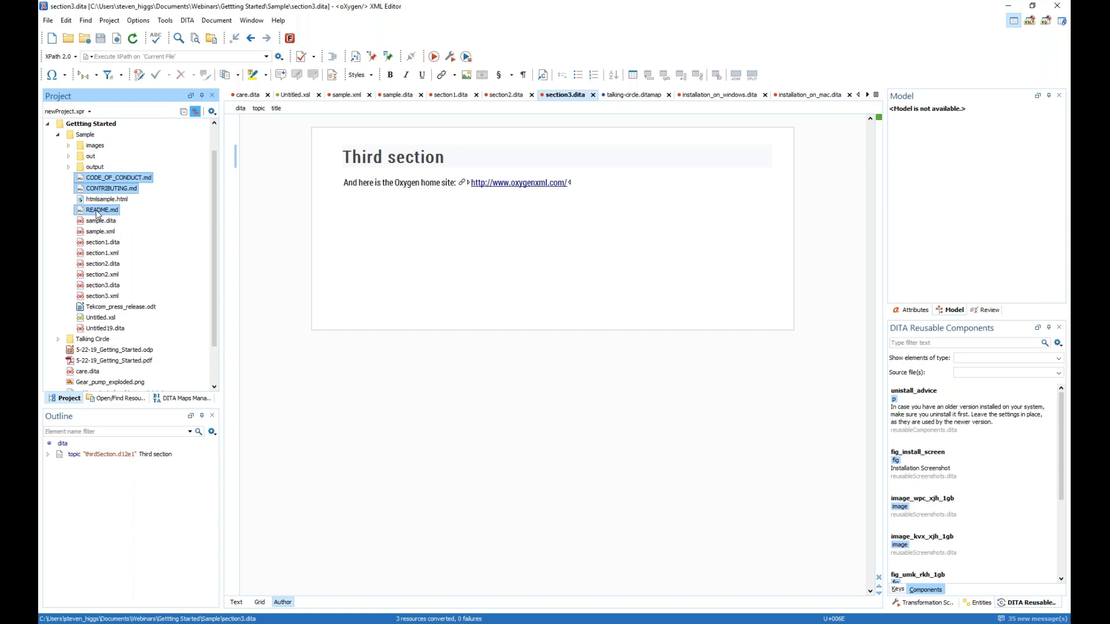
{"action": "right_click", "coordinate": [98, 213]}
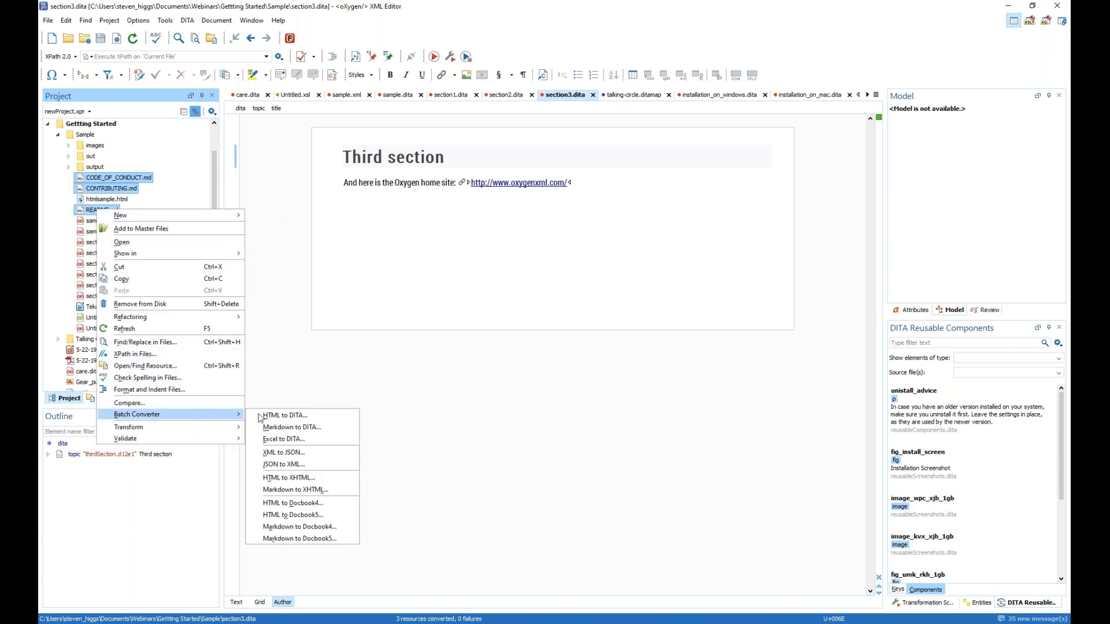
{"action": "left_click", "coordinate": [310, 538]}
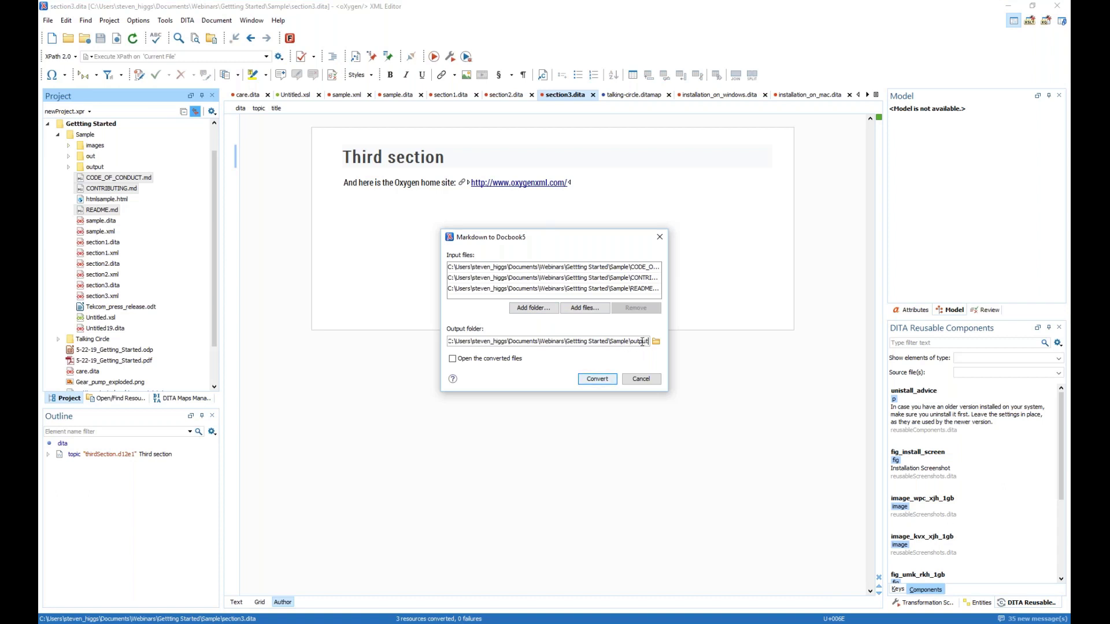
{"action": "left_click", "coordinate": [636, 378]}
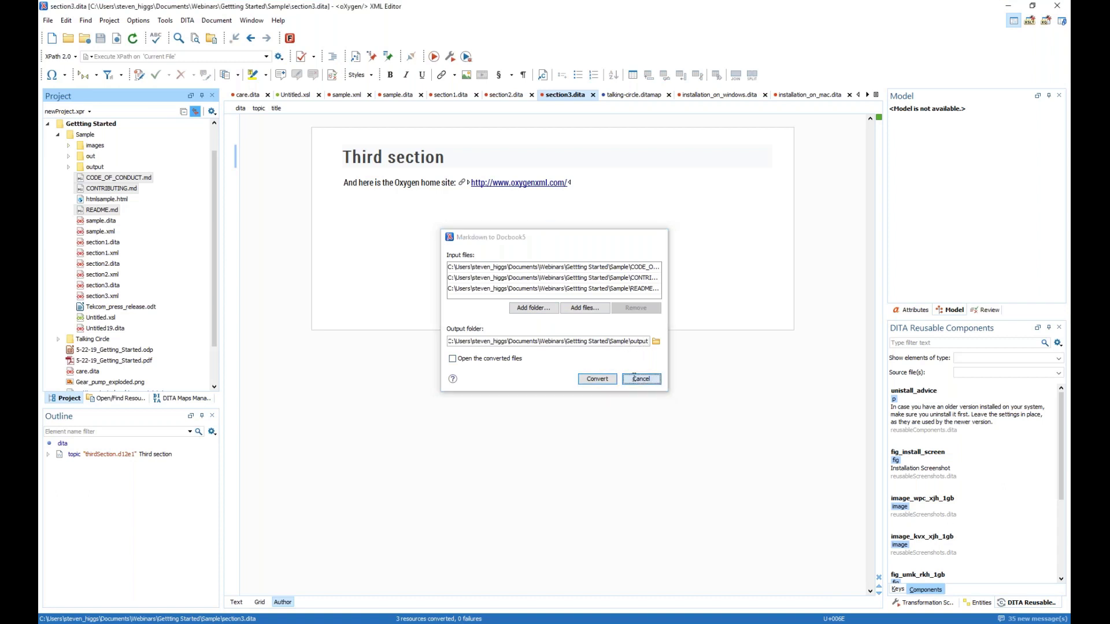
Open the converted CODE_OF_CONDUCT.xml, CONTRIBUTING.xml and README.xml from the output folder and examine their DocBook content.
{"action": "left_click", "coordinate": [68, 166]}
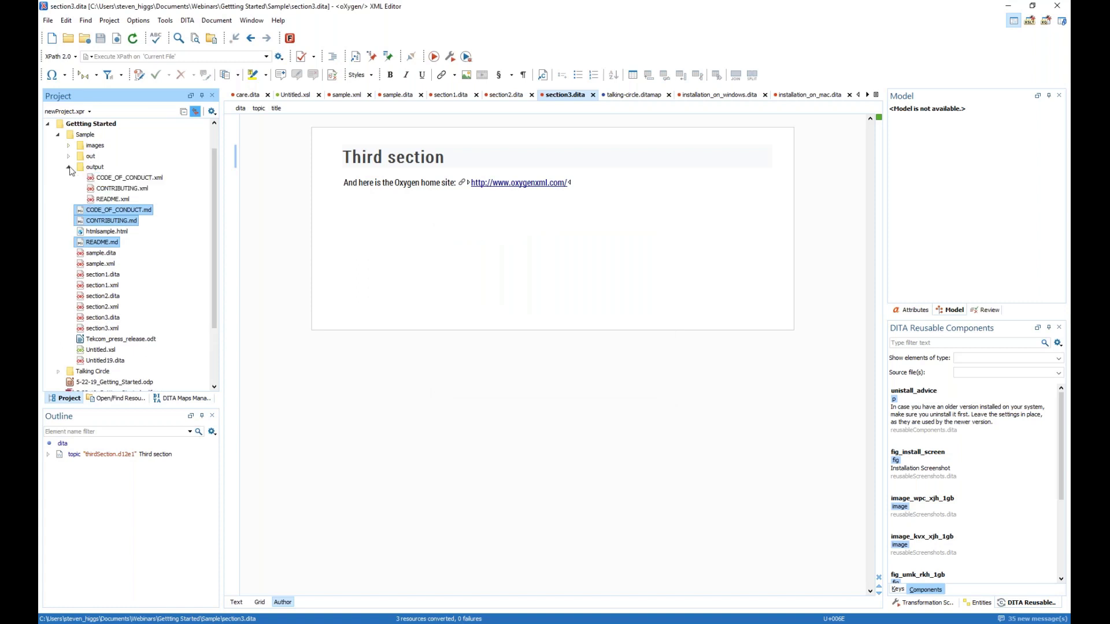
{"action": "double_click", "coordinate": [109, 178]}
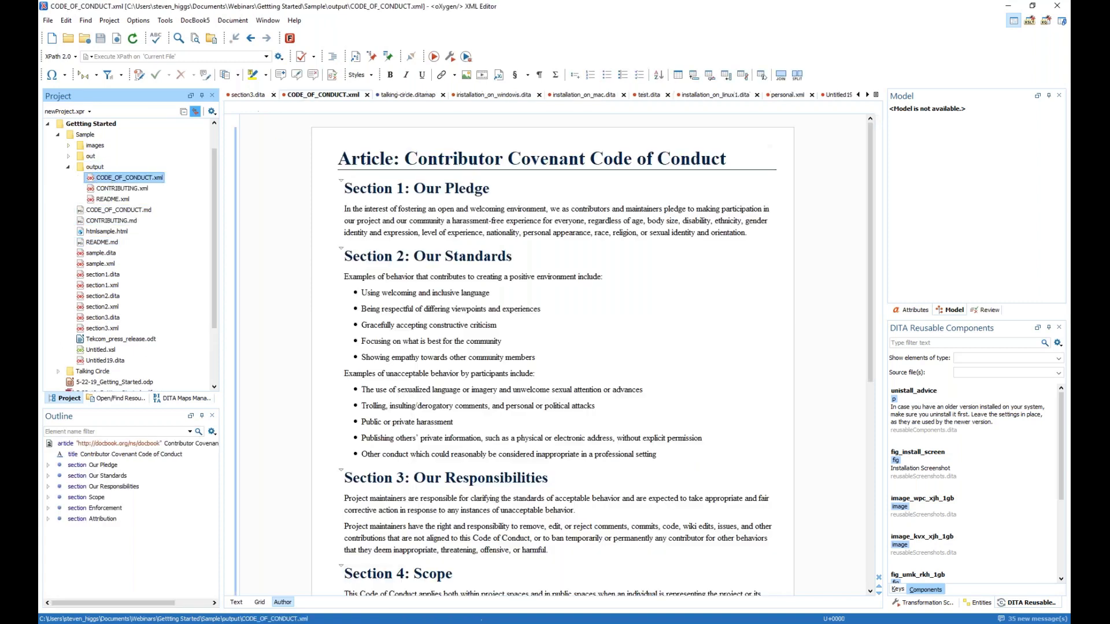
{"action": "double_click", "coordinate": [116, 189]}
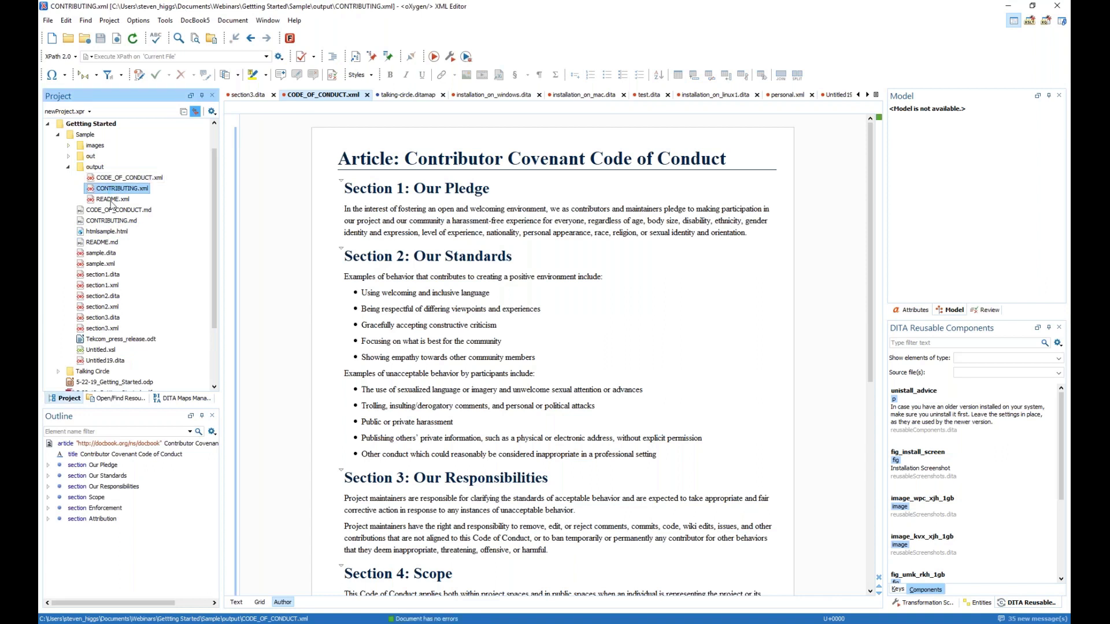
{"action": "left_click", "coordinate": [113, 199]}
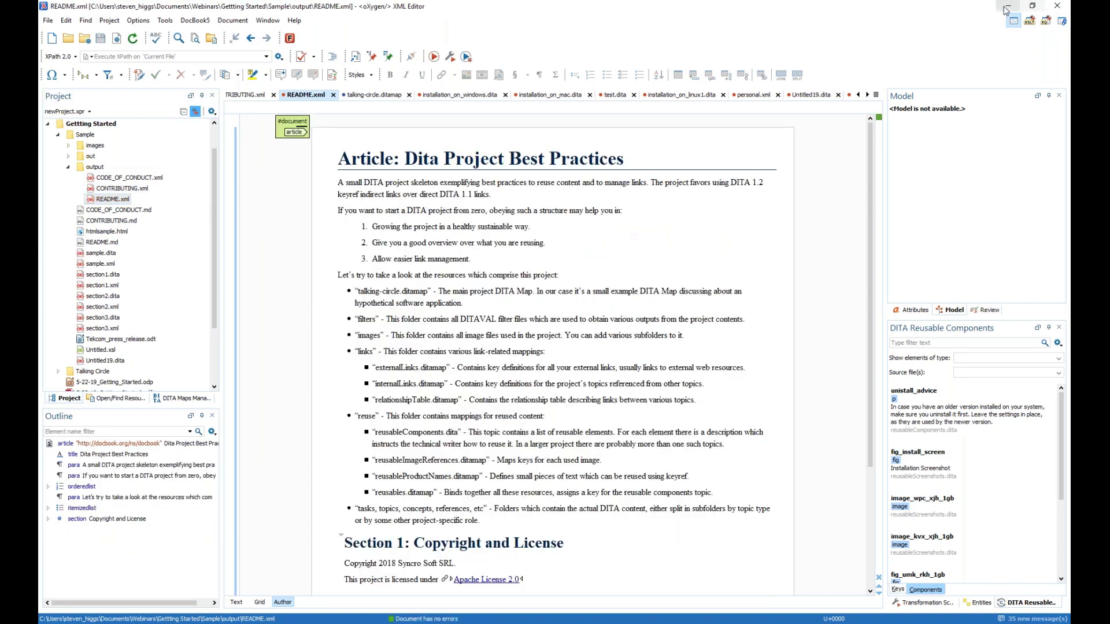
{"action": "left_click", "coordinate": [349, 239]}
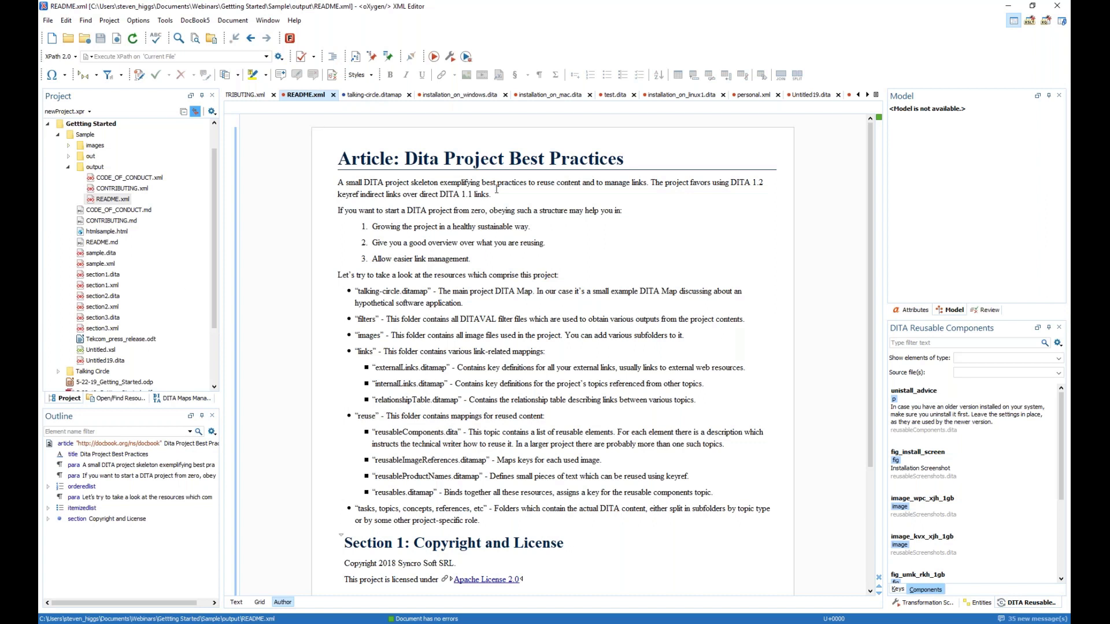
{"action": "left_click", "coordinate": [337, 138]}
Check for a new version of the editor and view the installed version and build in the About window.
{"action": "left_click", "coordinate": [296, 21]}
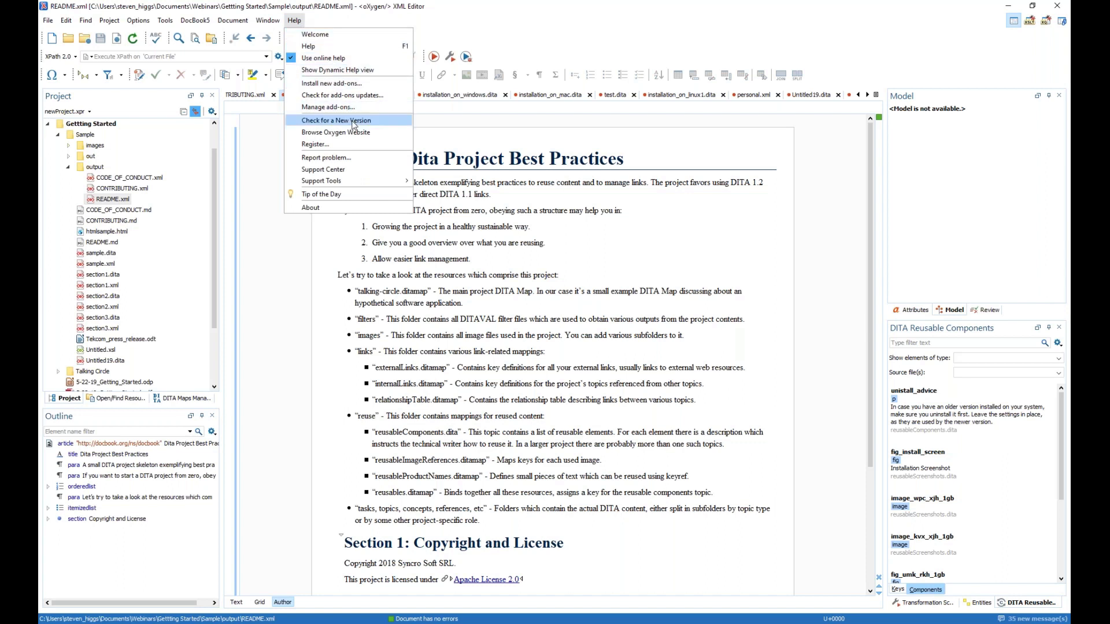
{"action": "left_click", "coordinate": [329, 121]}
{"action": "left_click", "coordinate": [628, 283]}
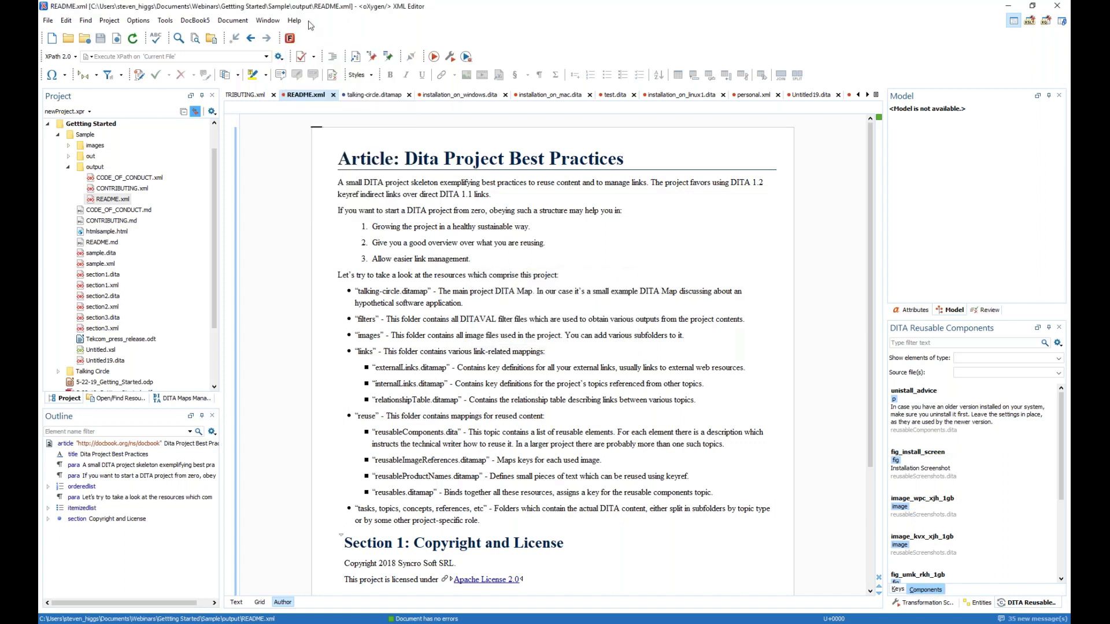
{"action": "left_click", "coordinate": [293, 19]}
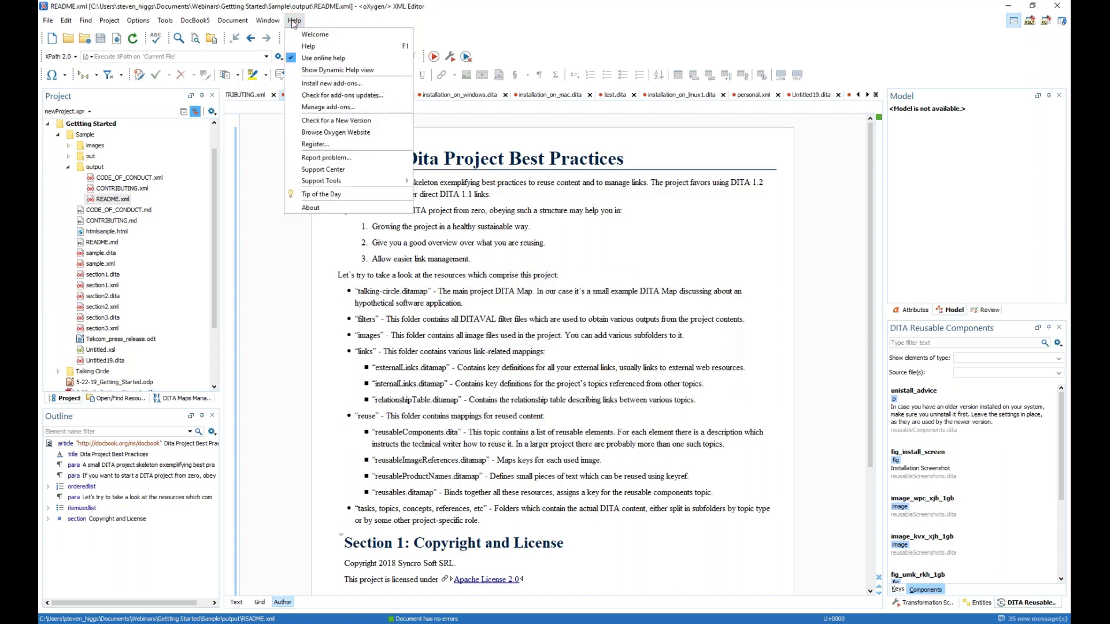
{"action": "left_click", "coordinate": [329, 208]}
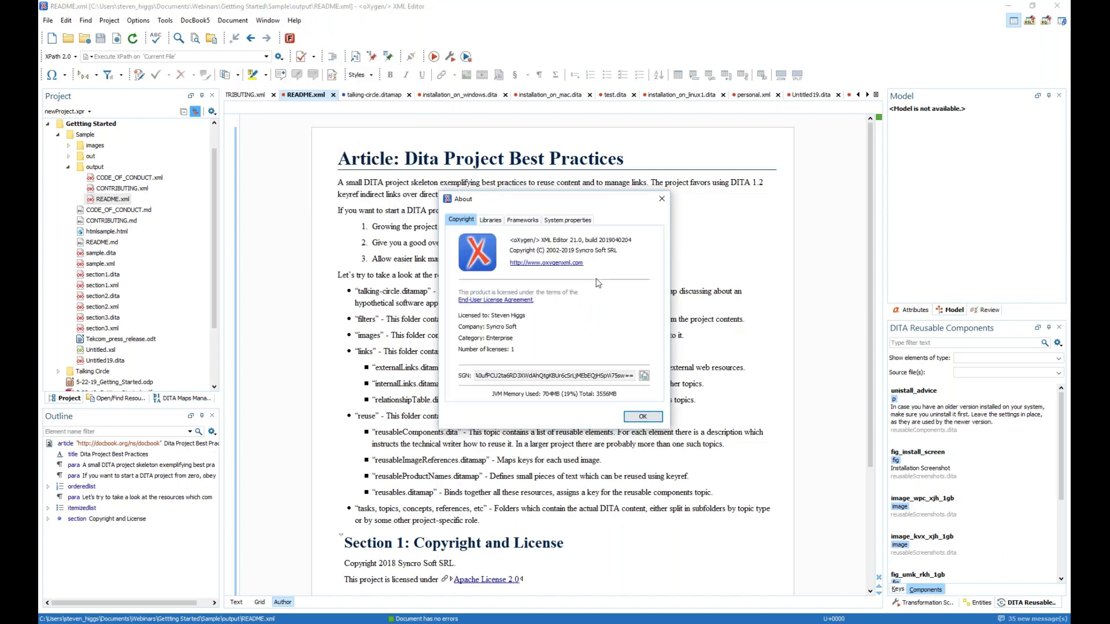
{"action": "left_click", "coordinate": [642, 416]}
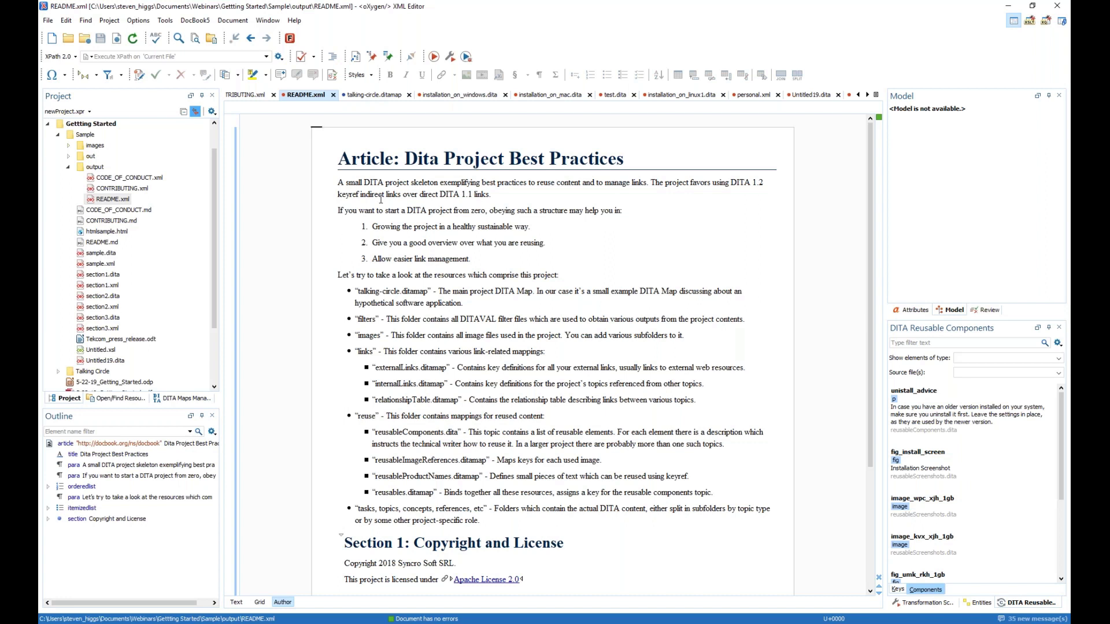
Filter the preferences for "validation", try switching automatic validation off and on in the Document Validation settings, and cancel the preferences.
{"action": "left_click", "coordinate": [139, 20]}
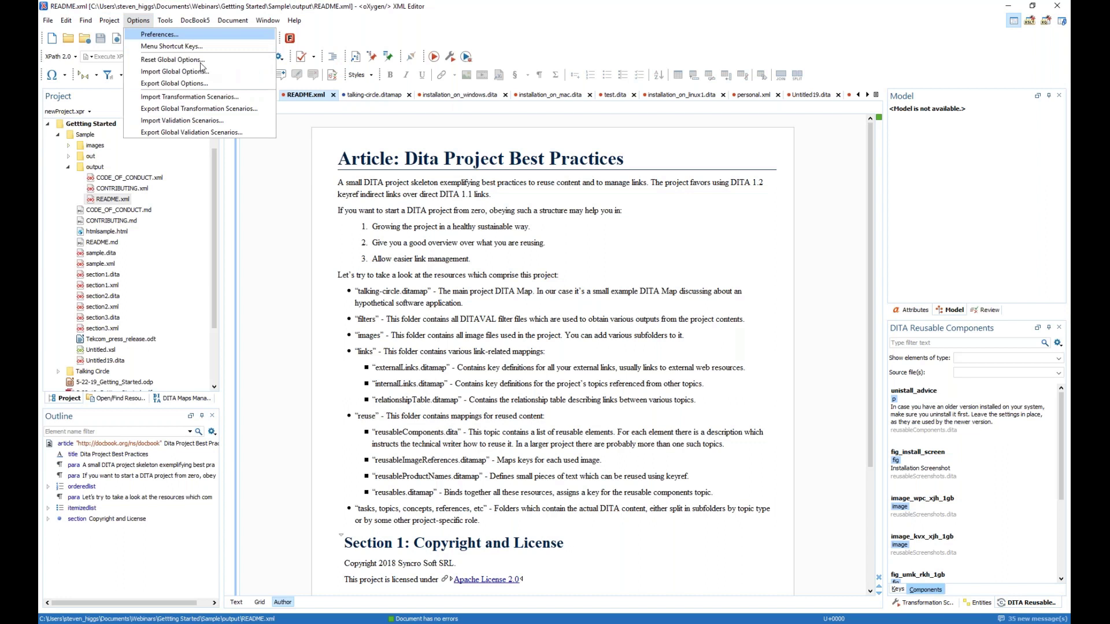
{"action": "key", "text": "Return"}
{"action": "type", "text": "validation"}
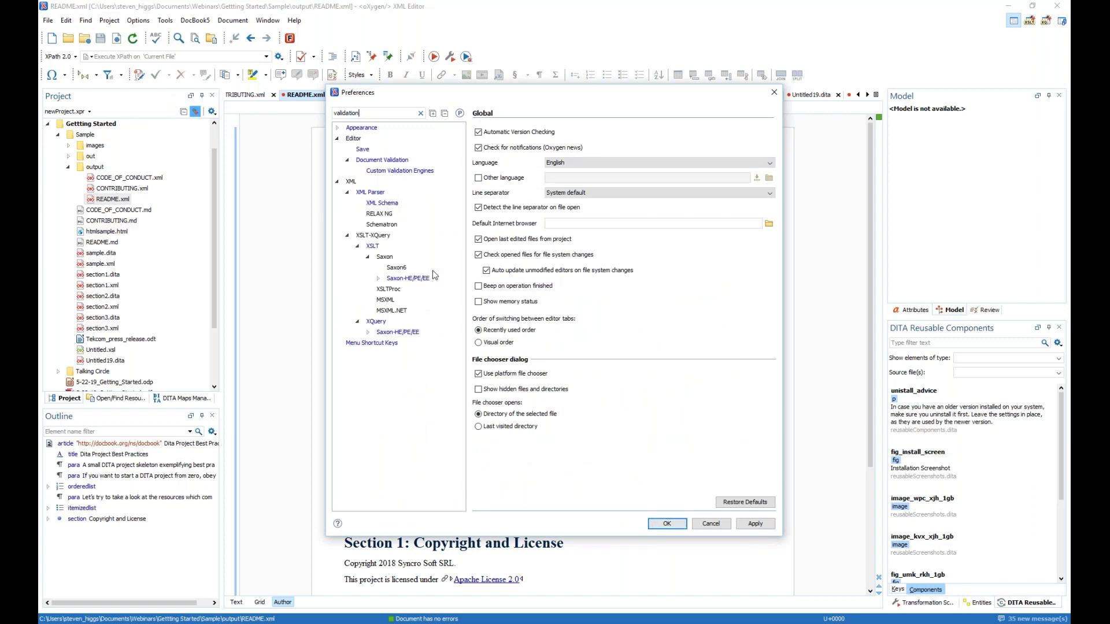
{"action": "left_click", "coordinate": [380, 162]}
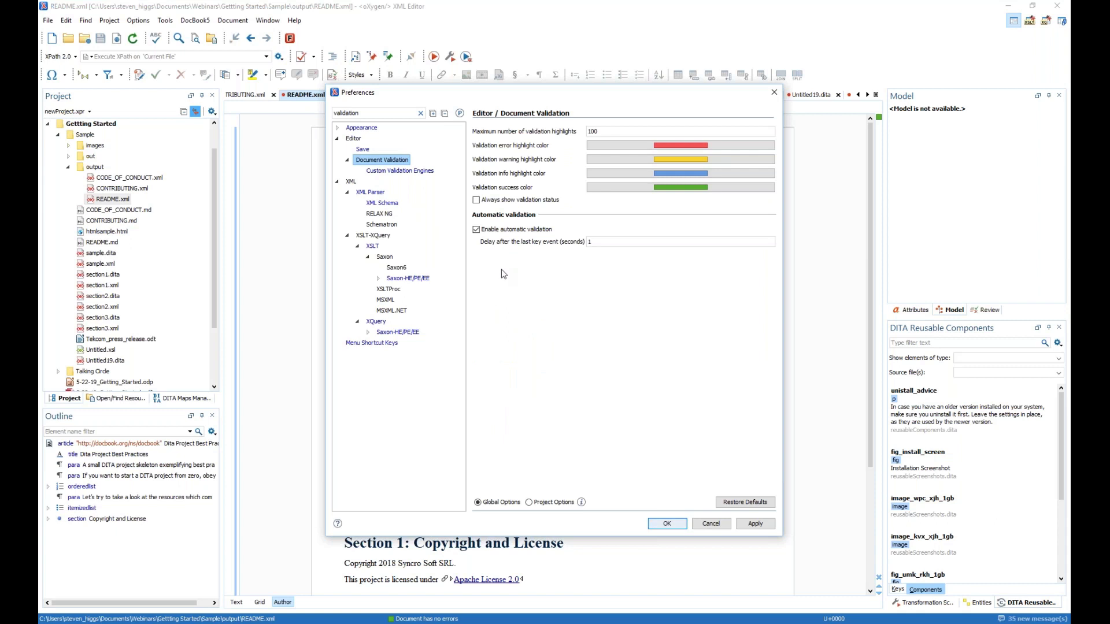
{"action": "left_click", "coordinate": [477, 230]}
{"action": "left_click", "coordinate": [477, 230]}
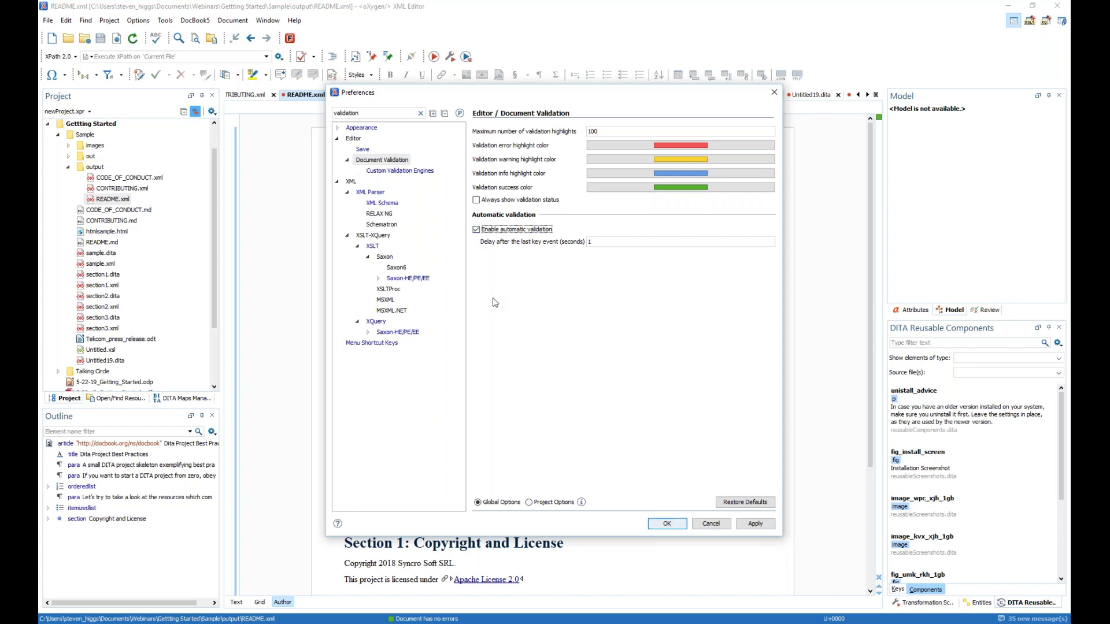
{"action": "left_click", "coordinate": [477, 230]}
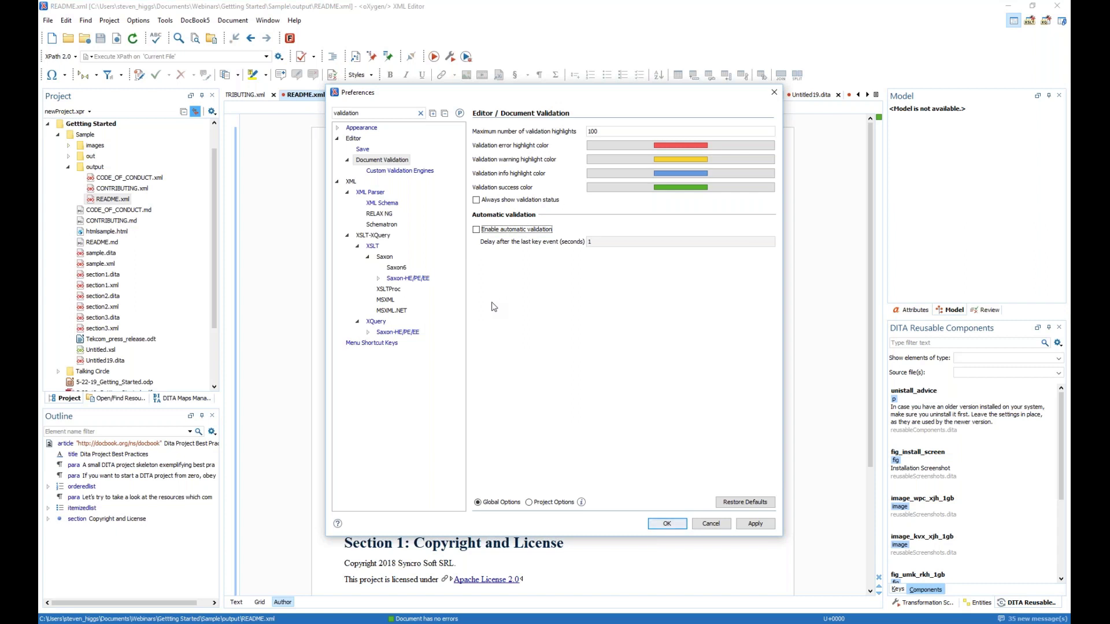
{"action": "left_click", "coordinate": [477, 230]}
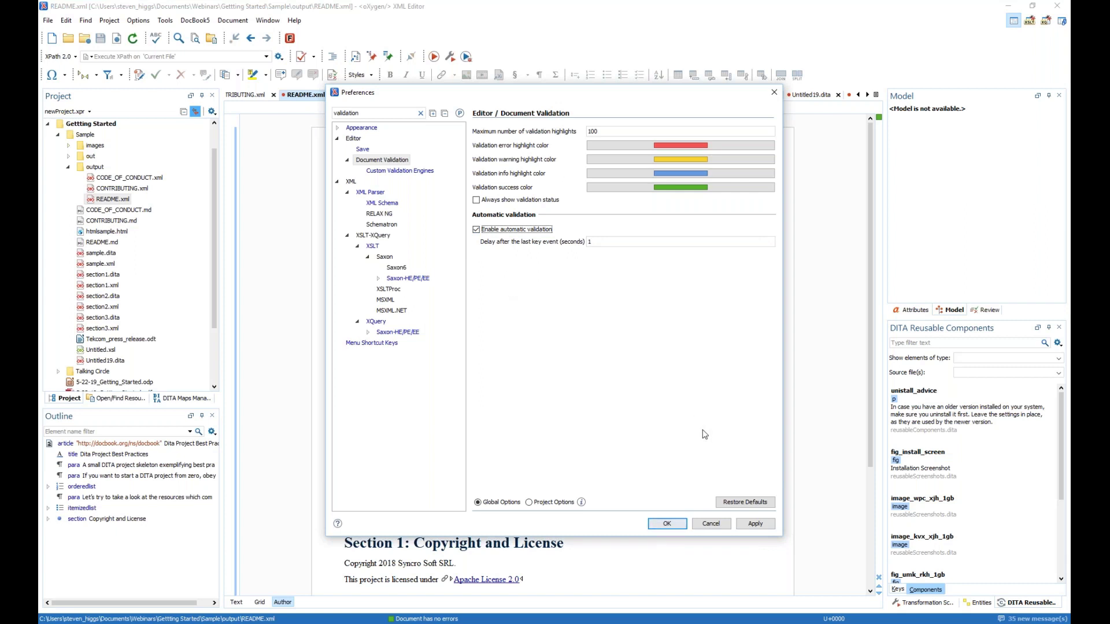
{"action": "left_click", "coordinate": [711, 524]}
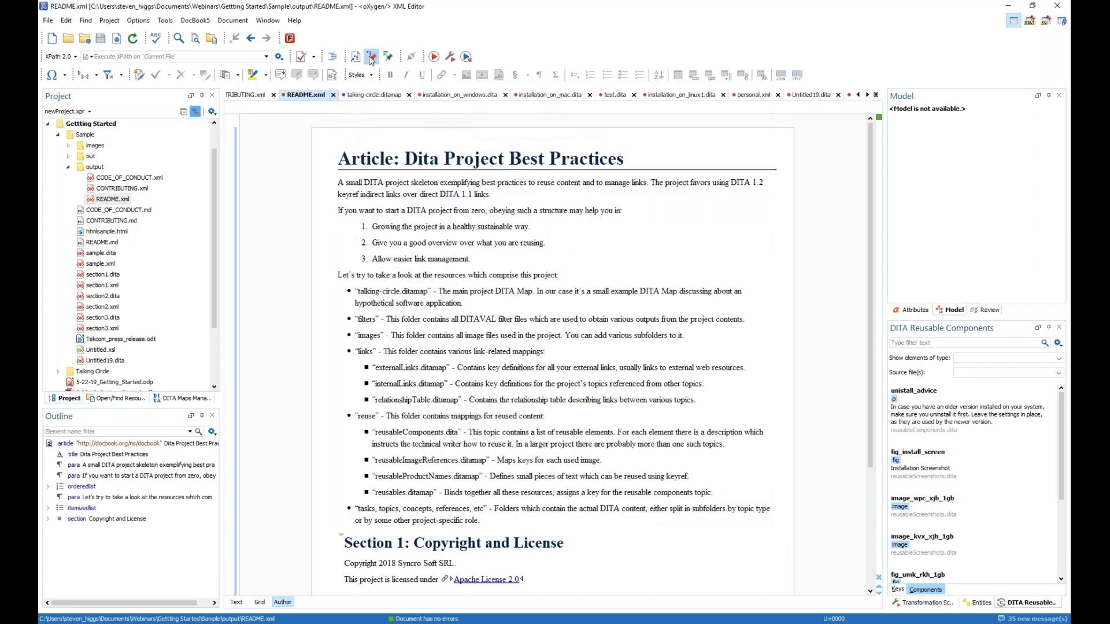
{"action": "left_click", "coordinate": [314, 58]}
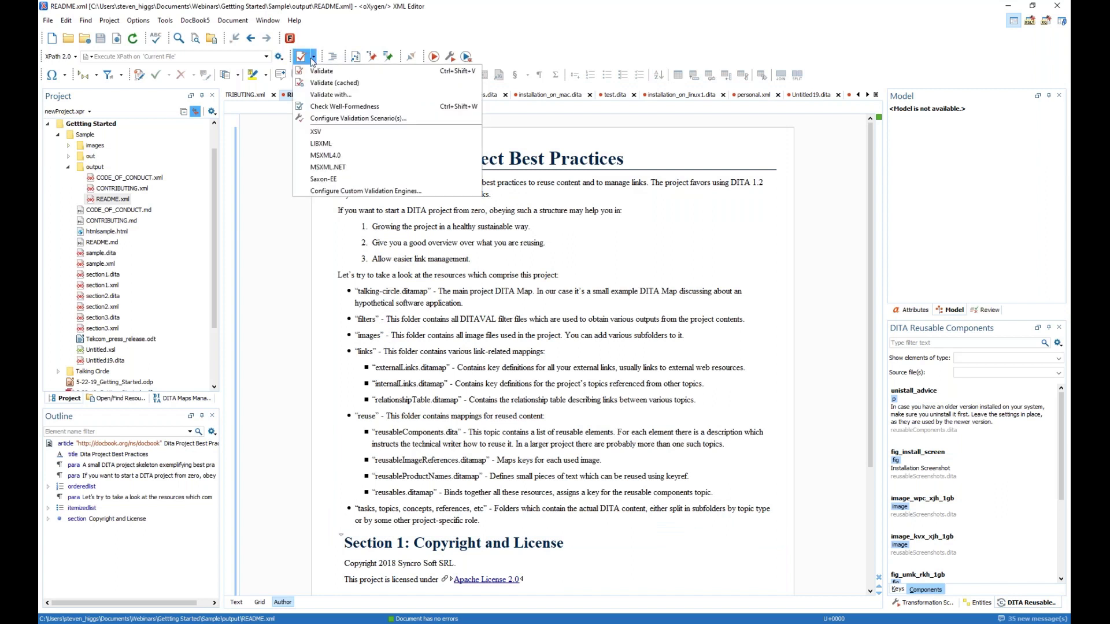
{"action": "left_click", "coordinate": [344, 119]}
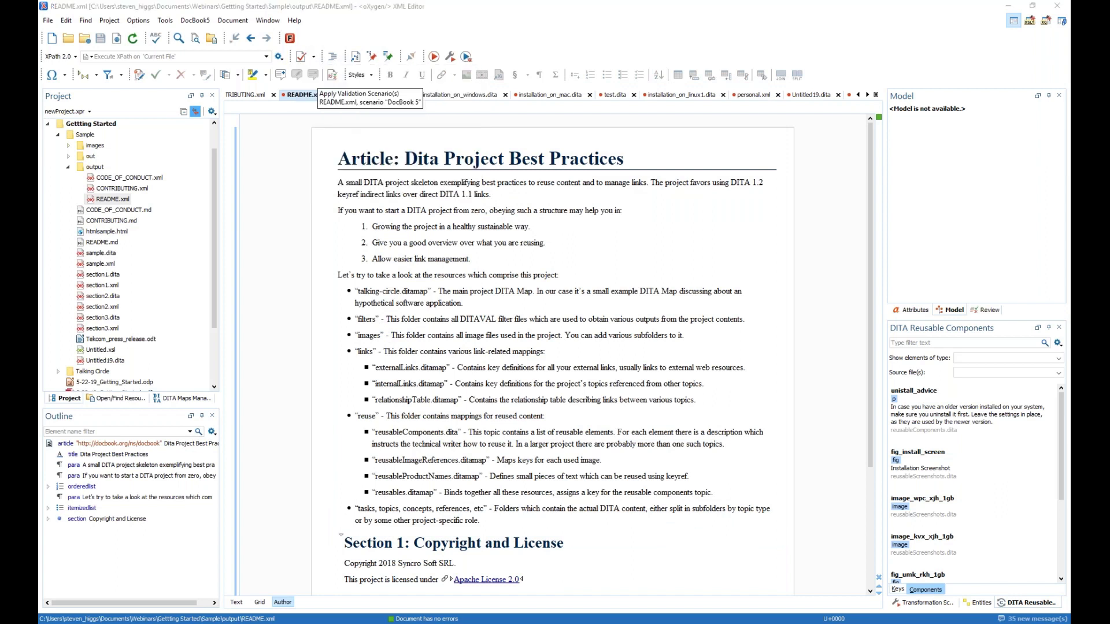
{"action": "left_click", "coordinate": [676, 139]}
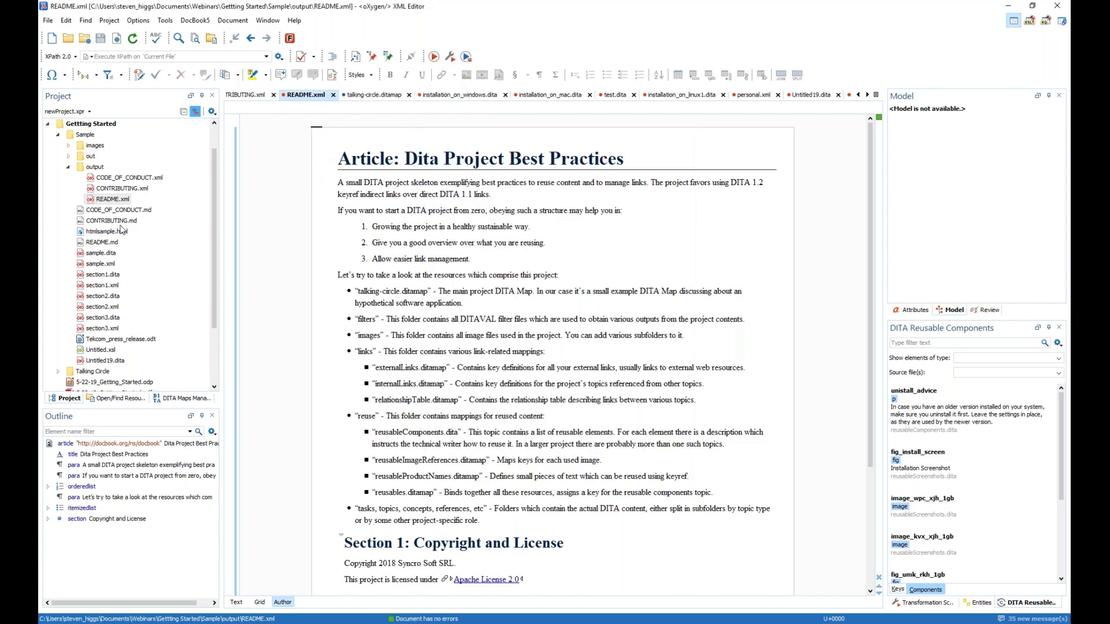
Open sample.xml from the project, try to edit its DocBook 5 validation scenario, and decline duplicating it.
{"action": "left_click", "coordinate": [98, 265]}
{"action": "double_click", "coordinate": [98, 265]}
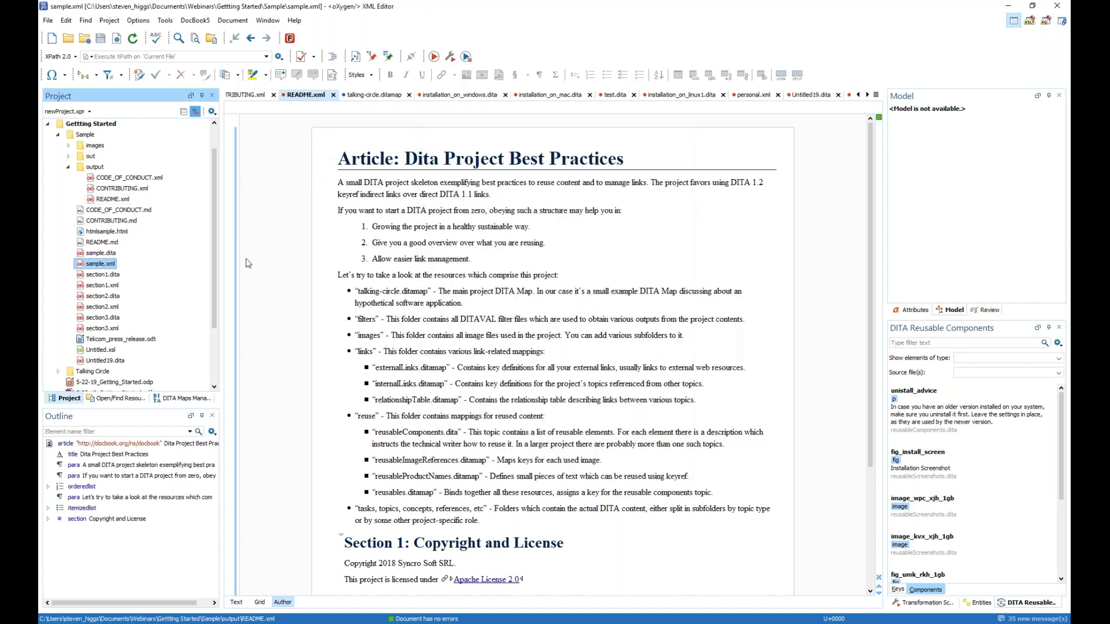
{"action": "left_click", "coordinate": [316, 57]}
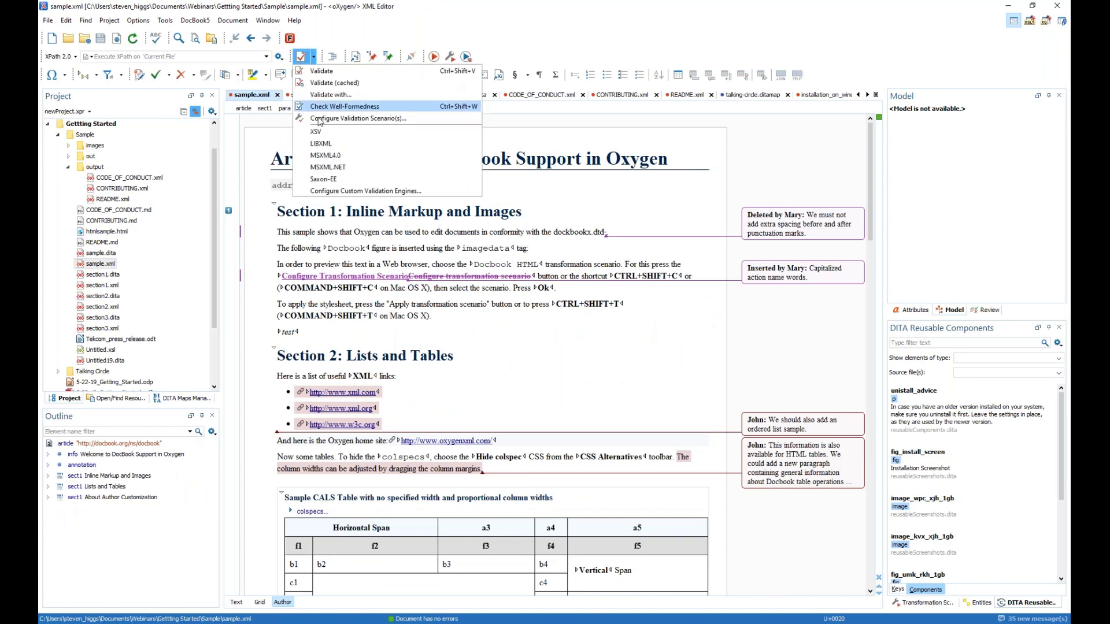
{"action": "left_click", "coordinate": [331, 120]}
{"action": "left_click", "coordinate": [498, 199]}
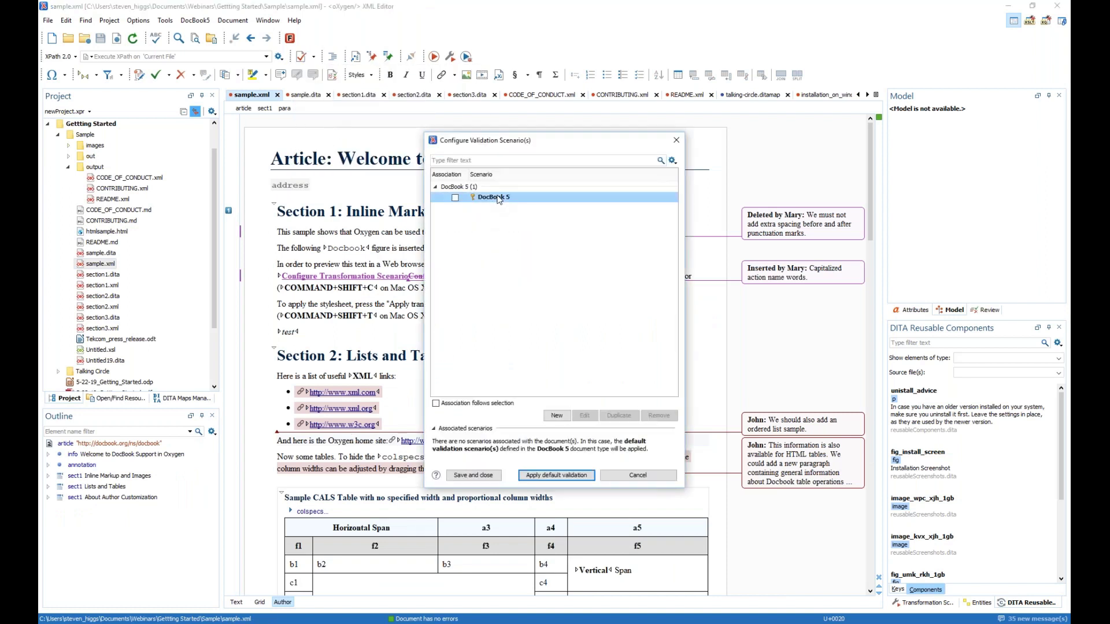
{"action": "double_click", "coordinate": [499, 198]}
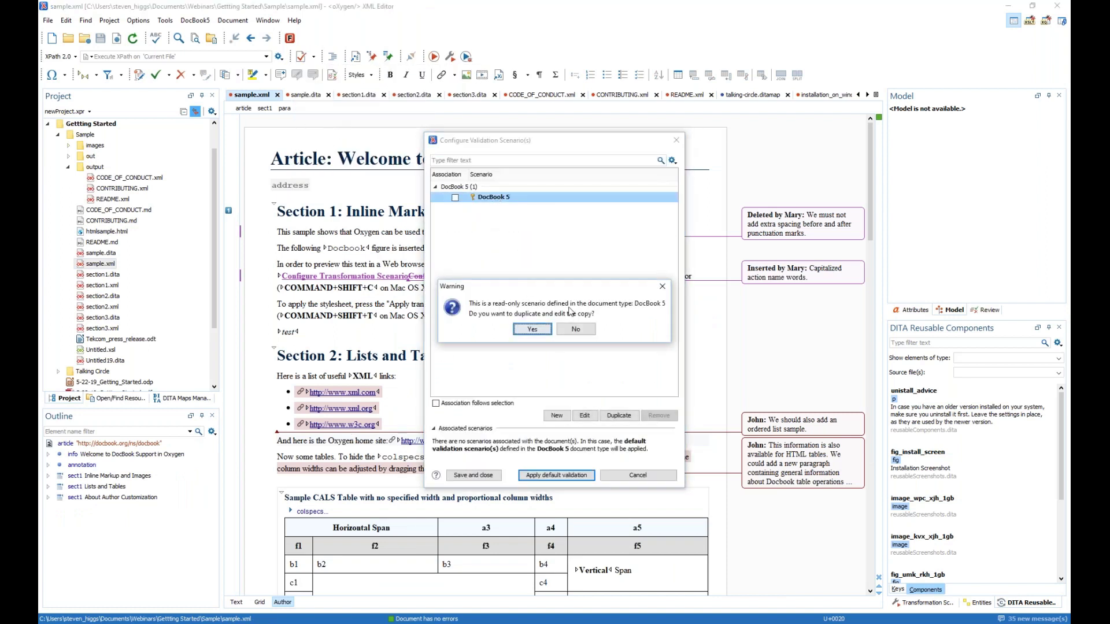
{"action": "left_click", "coordinate": [582, 328]}
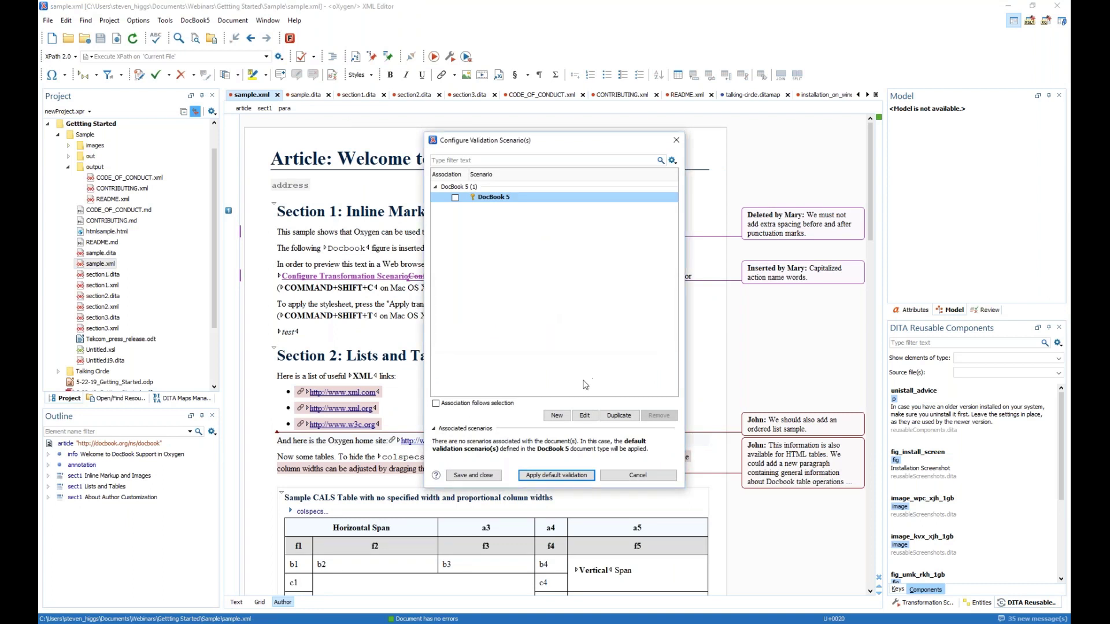
Start a new validation scenario and review its validation engine choices and custom schema settings, leaving the schema dialog without applying.
{"action": "left_click", "coordinate": [557, 415]}
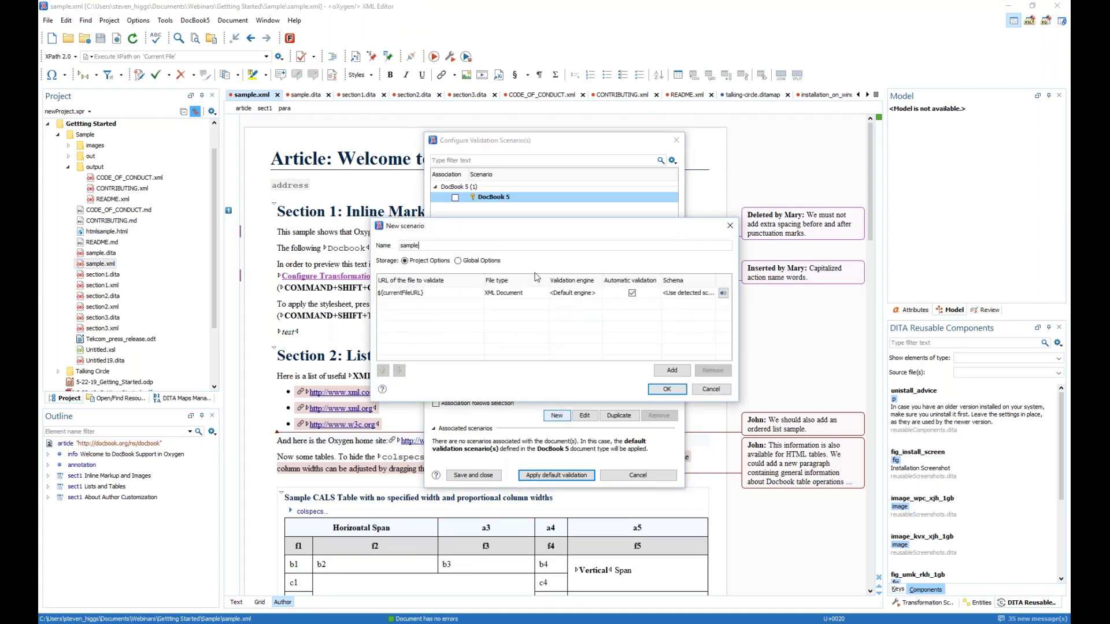
{"action": "left_click", "coordinate": [571, 298]}
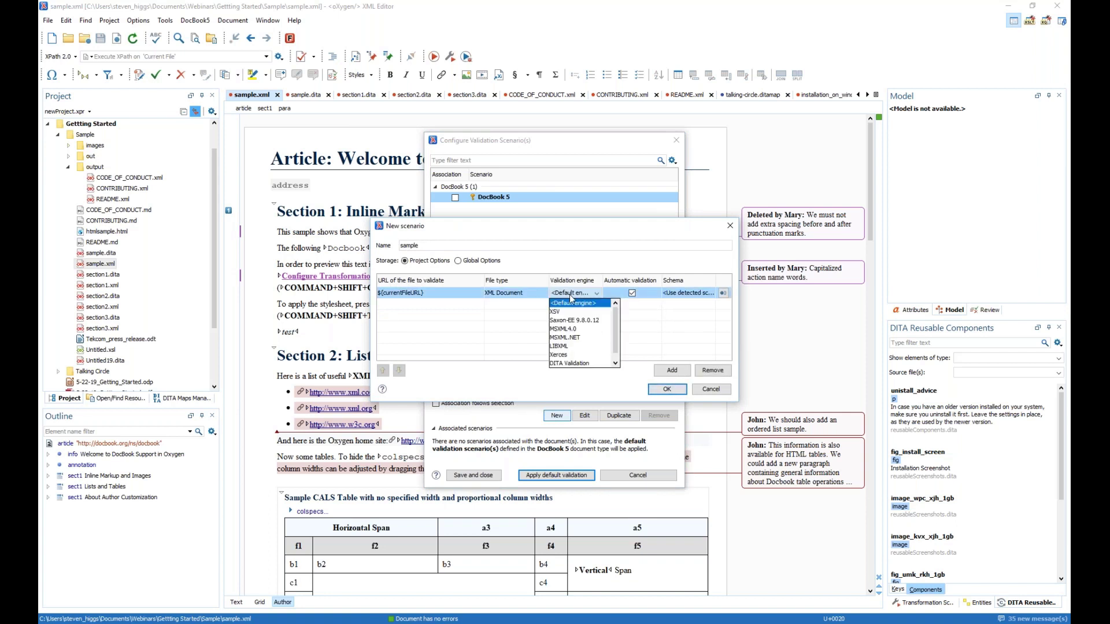
{"action": "left_click", "coordinate": [695, 296]}
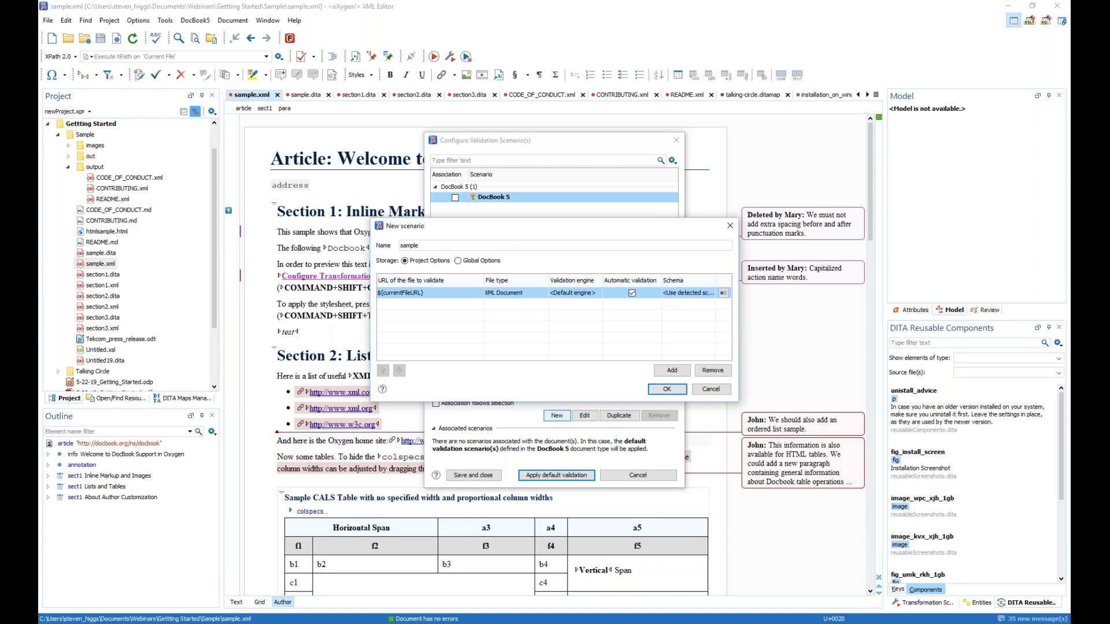
{"action": "left_click", "coordinate": [633, 294]}
{"action": "left_click", "coordinate": [724, 294]}
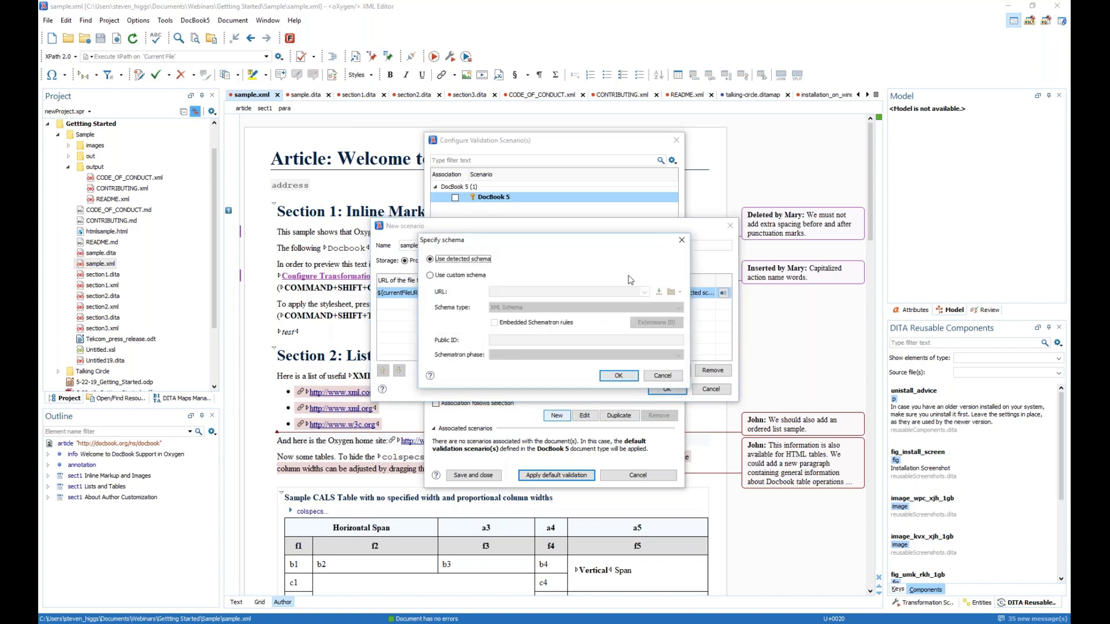
{"action": "left_click", "coordinate": [430, 276]}
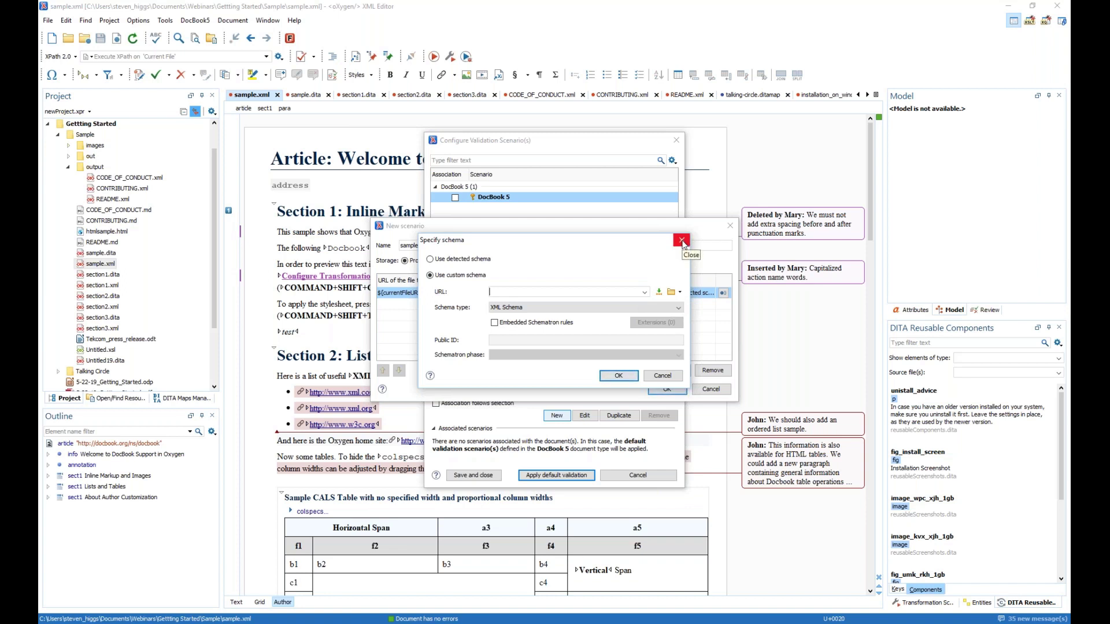
{"action": "left_click", "coordinate": [682, 241]}
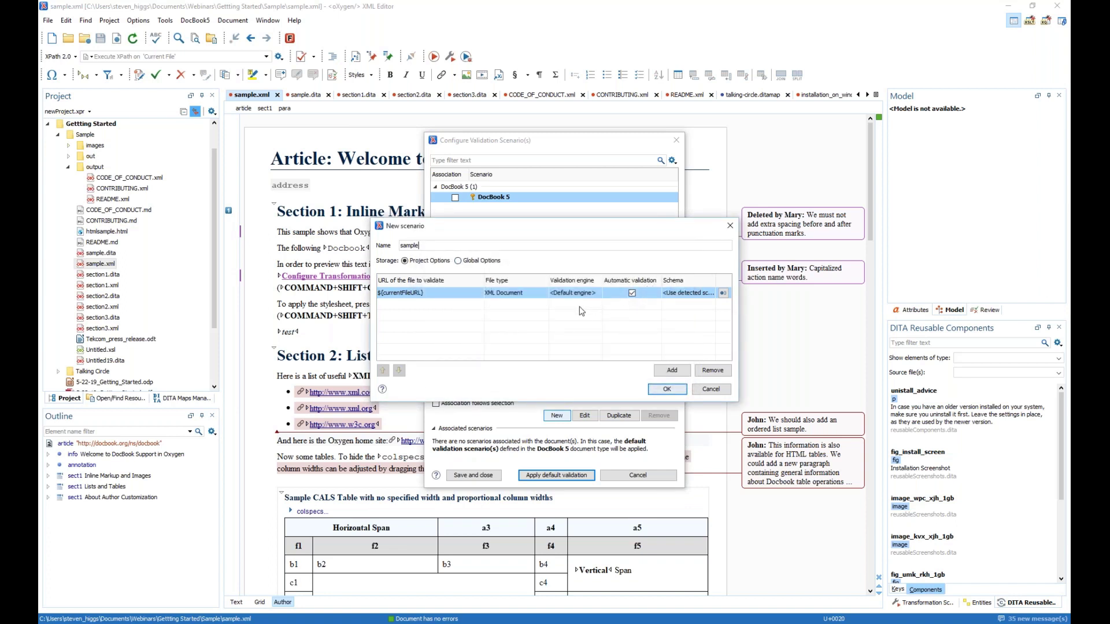
Try a second validation unit with automatic validation switched off and on, remove it, and cancel the scenario configuration.
{"action": "left_click", "coordinate": [660, 372]}
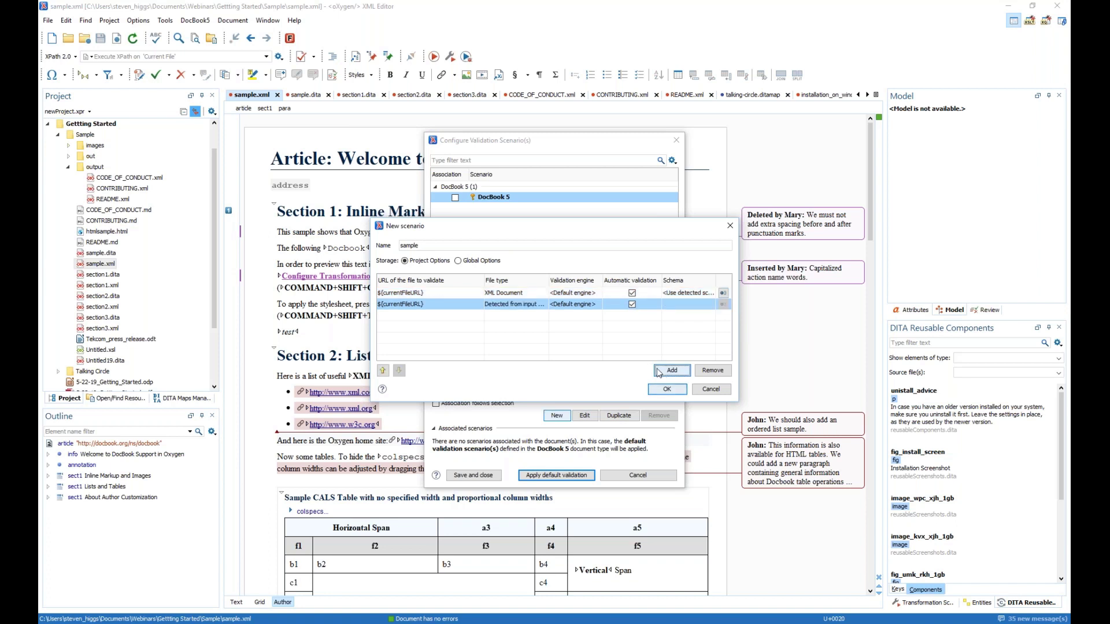
{"action": "left_click", "coordinate": [632, 305]}
{"action": "left_click", "coordinate": [565, 307]}
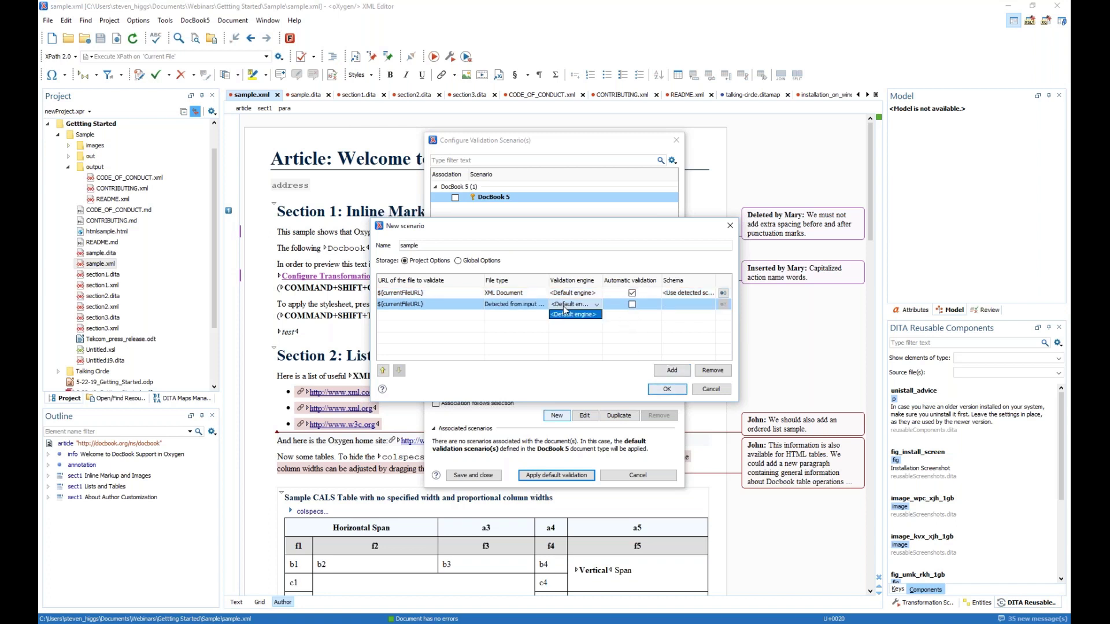
{"action": "left_click", "coordinate": [565, 311]}
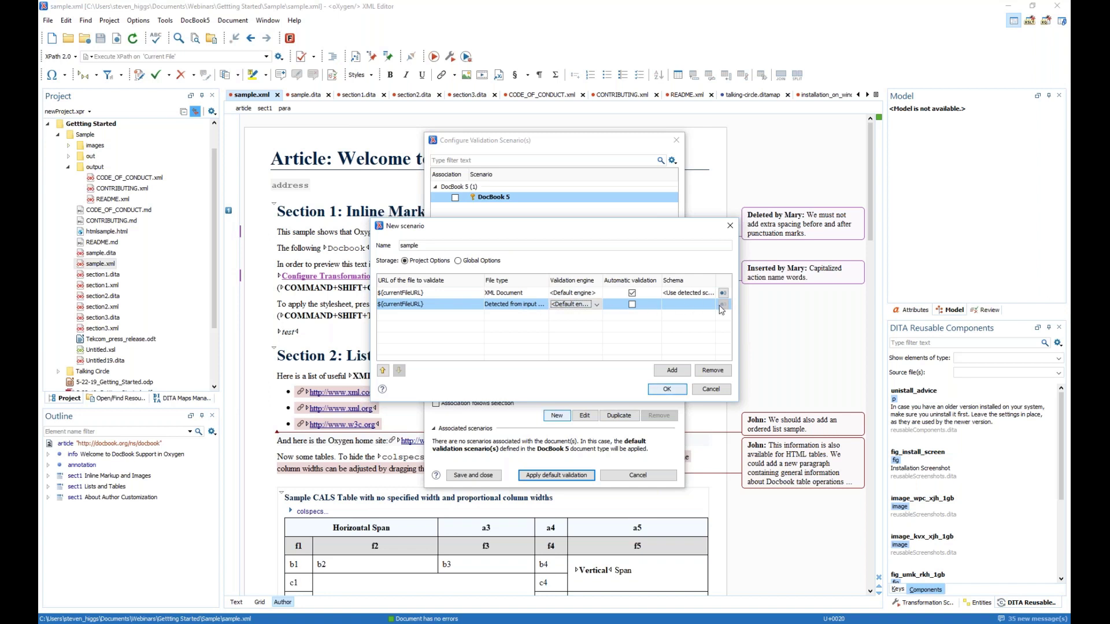
{"action": "left_click", "coordinate": [632, 306]}
{"action": "left_click", "coordinate": [577, 308]}
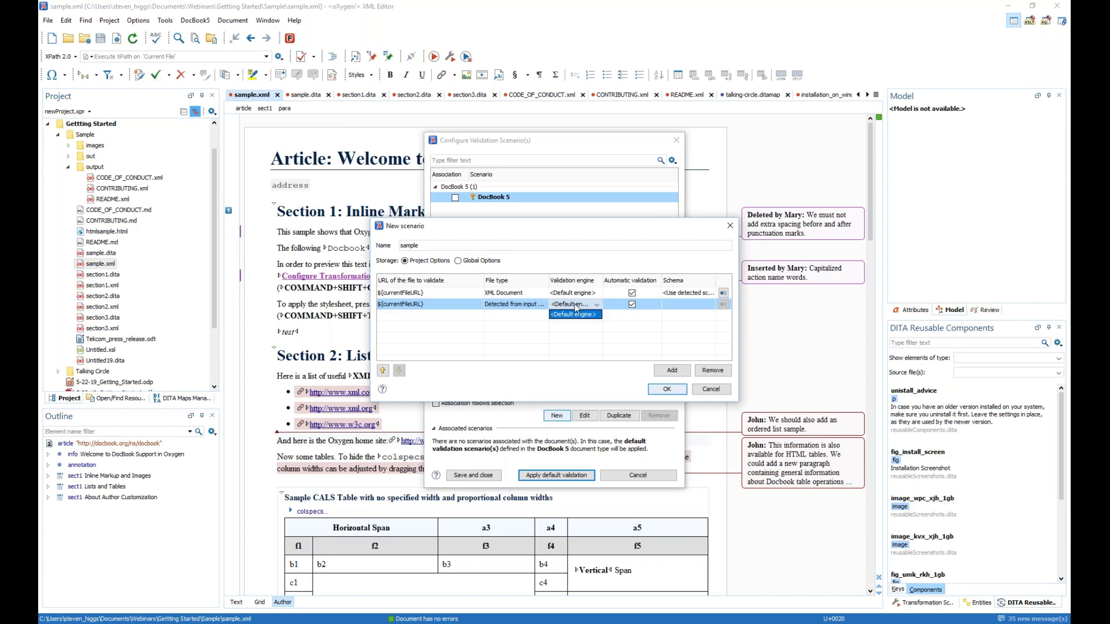
{"action": "left_click", "coordinate": [598, 307]}
{"action": "left_click", "coordinate": [573, 315]}
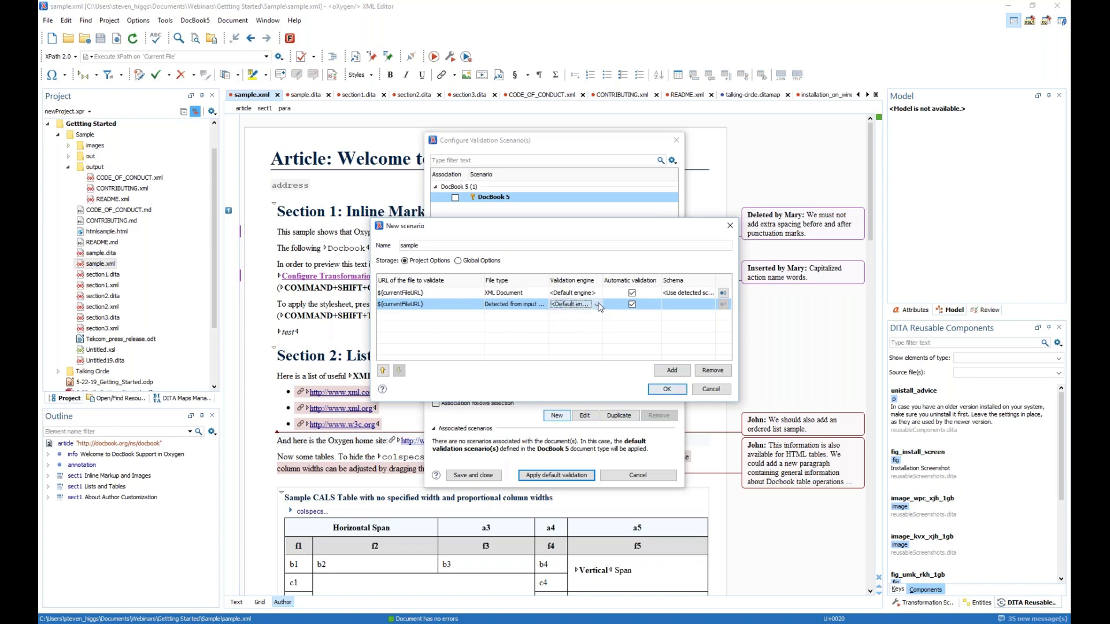
{"action": "left_click", "coordinate": [713, 370]}
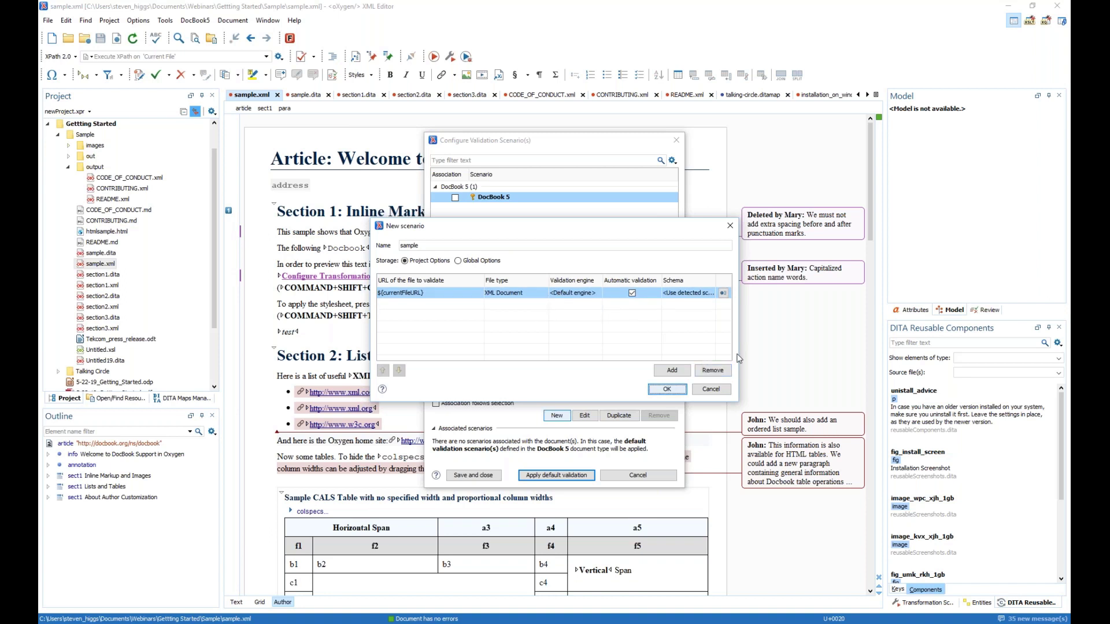
{"action": "left_click", "coordinate": [711, 389]}
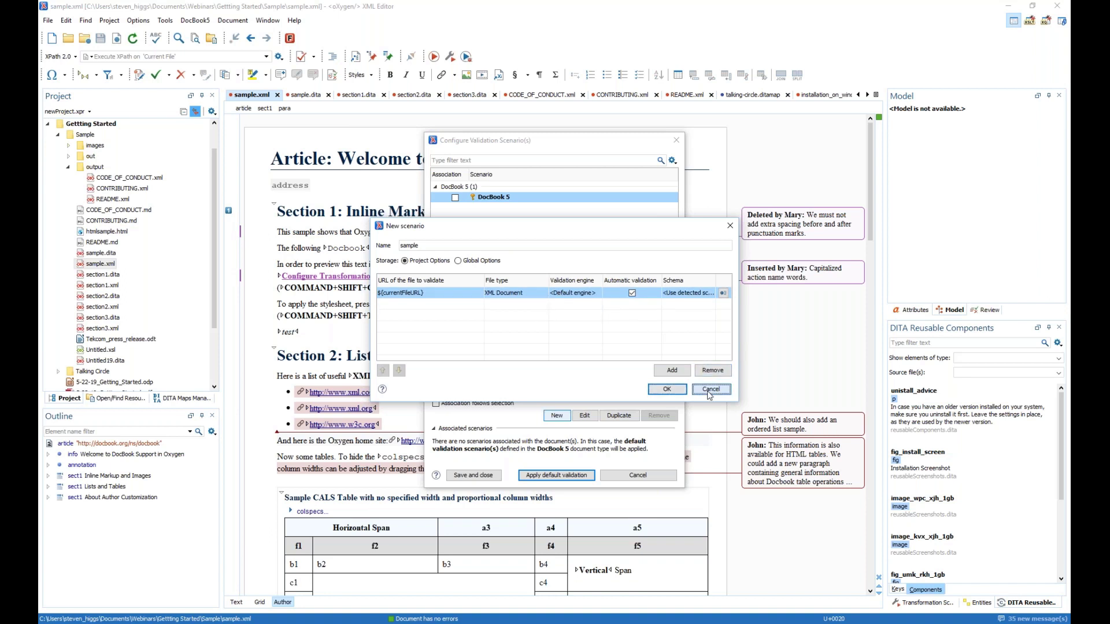
{"action": "left_click", "coordinate": [676, 140]}
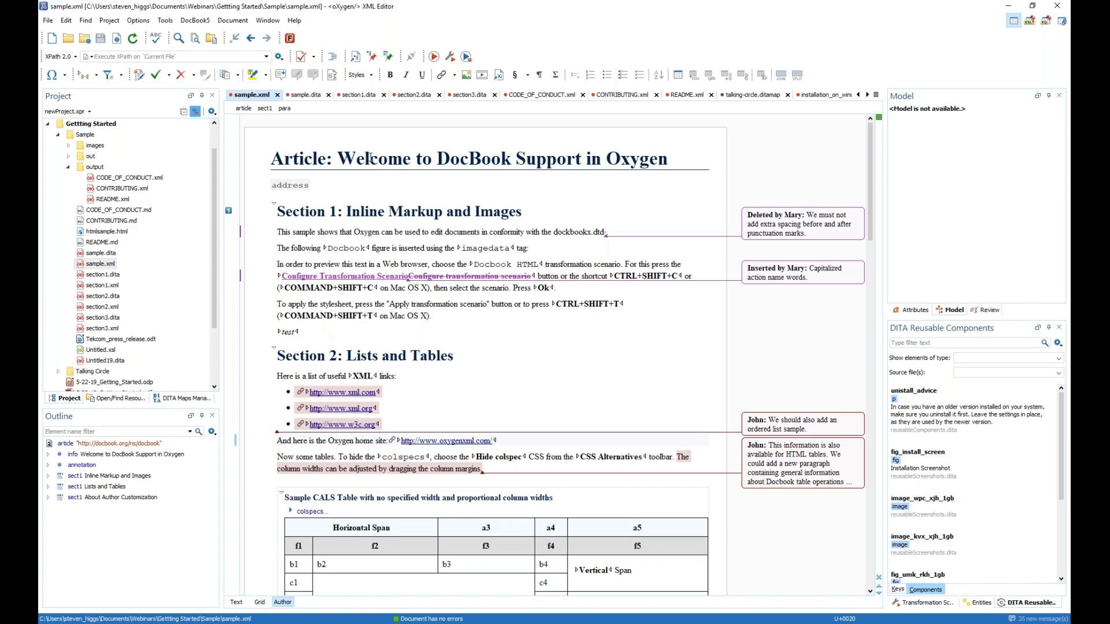
Filter the preferences for "save" and try automatically saving the document every 2 minutes in the editor's Save settings.
{"action": "left_click", "coordinate": [139, 21]}
{"action": "left_click", "coordinate": [155, 36]}
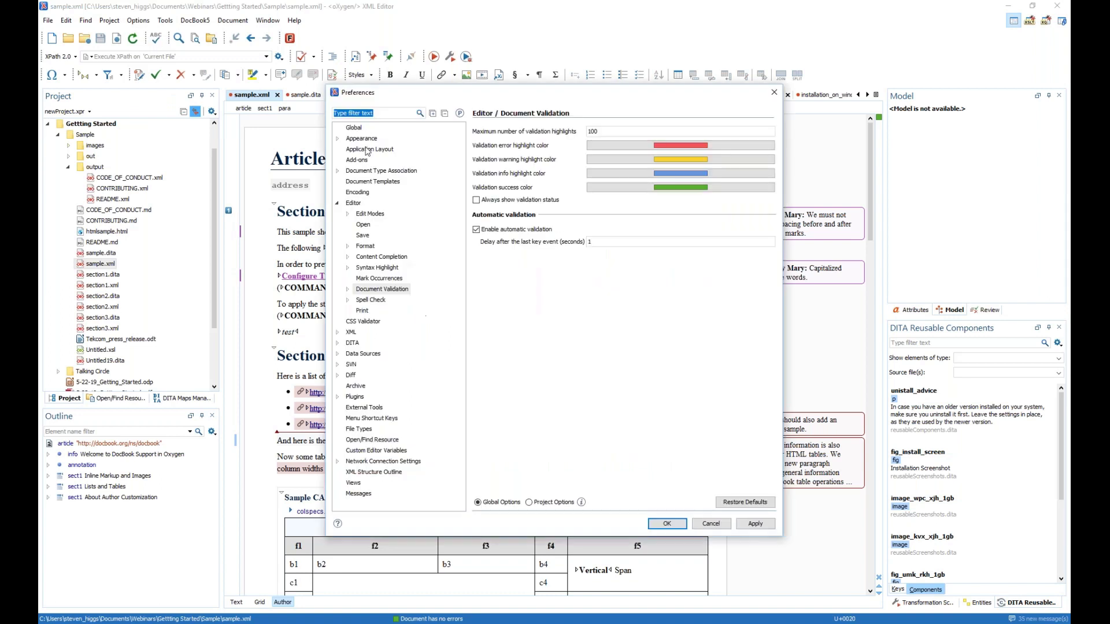
{"action": "type", "text": "save"}
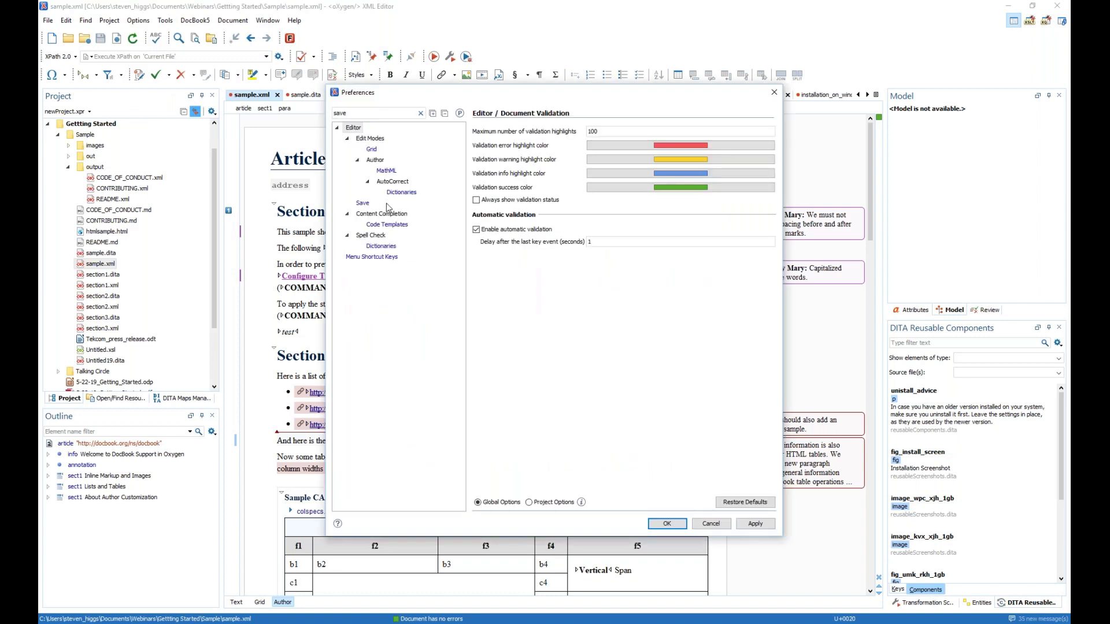
{"action": "left_click", "coordinate": [363, 203]}
{"action": "left_click", "coordinate": [479, 164]}
{"action": "left_click", "coordinate": [745, 162]}
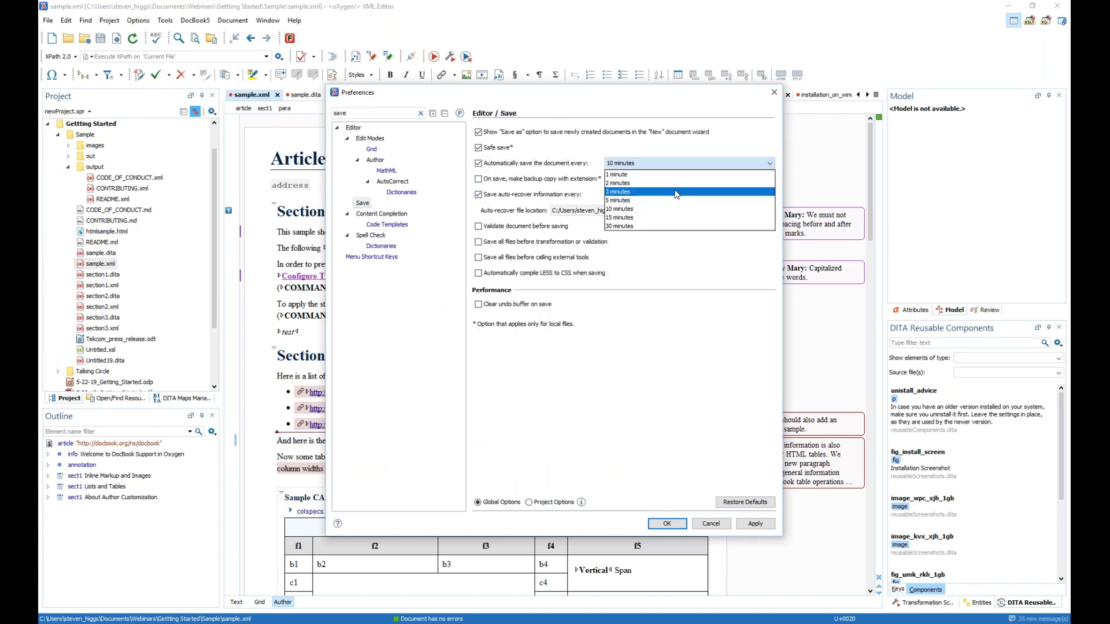
{"action": "left_click", "coordinate": [630, 182]}
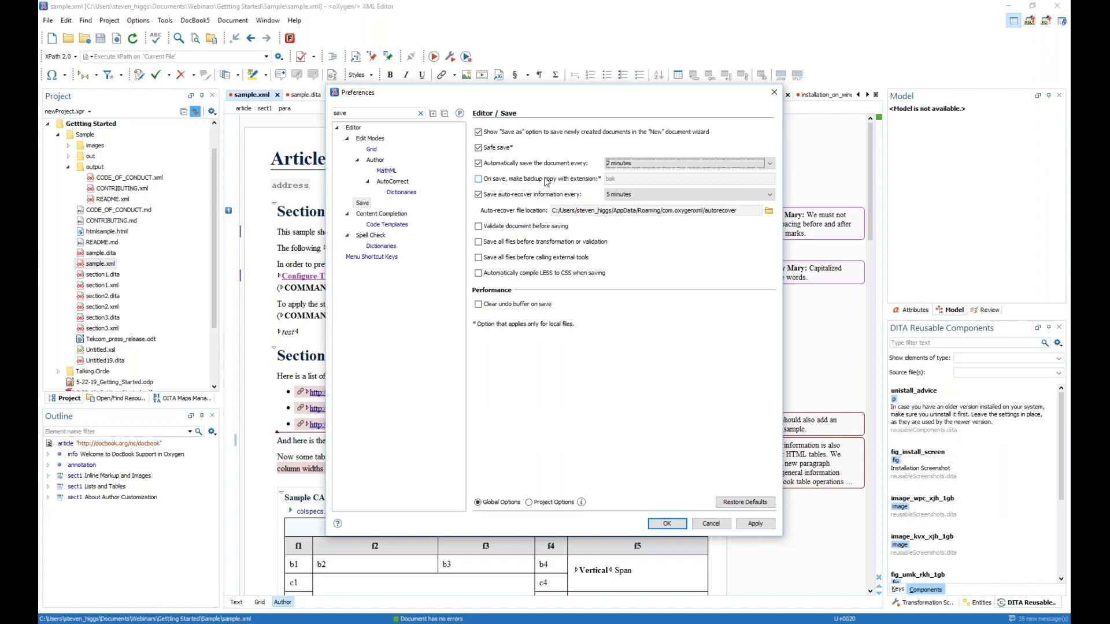
Try the backup copy and validate-before-saving options in the Save settings, and cancel the preferences.
{"action": "left_click", "coordinate": [479, 181]}
{"action": "left_click", "coordinate": [479, 179]}
{"action": "left_click", "coordinate": [478, 179]}
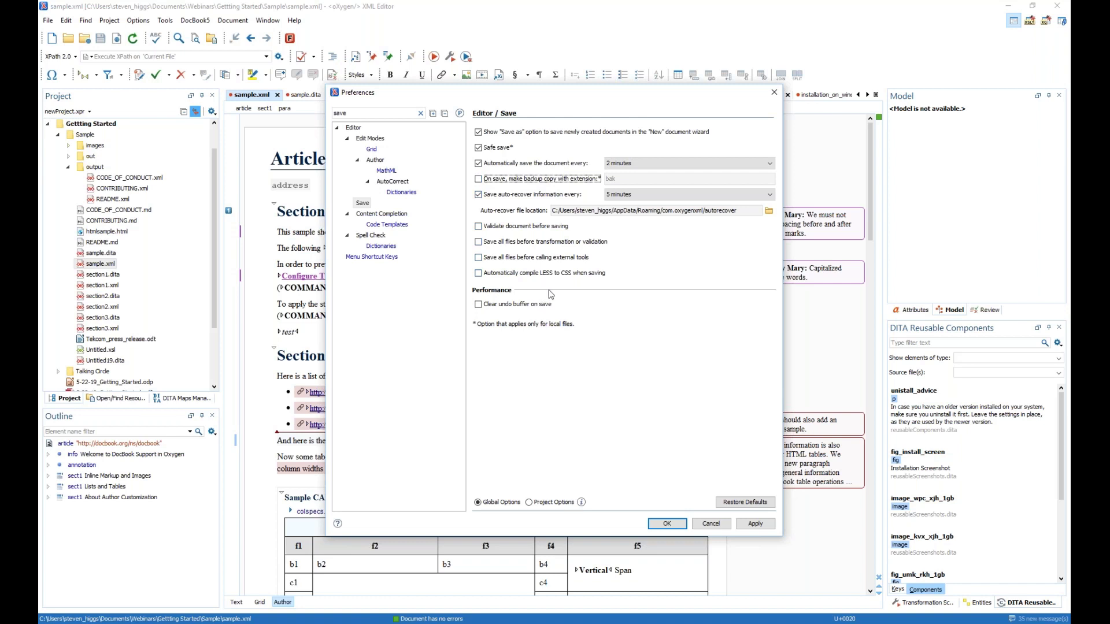
{"action": "left_click", "coordinate": [479, 226]}
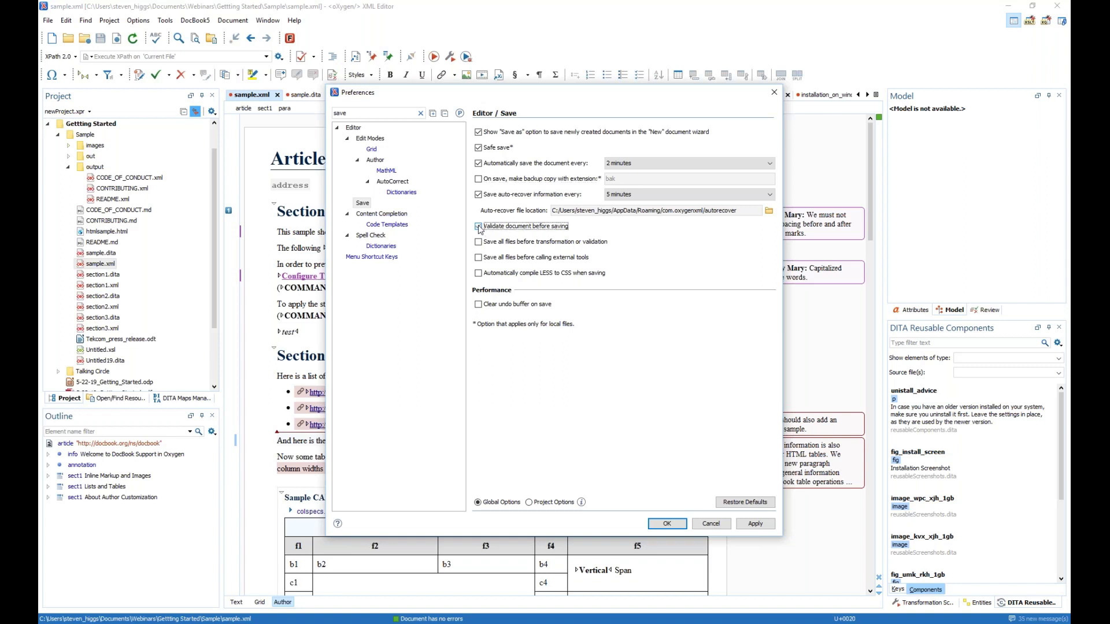
{"action": "left_click", "coordinate": [478, 226]}
{"action": "left_click", "coordinate": [710, 523]}
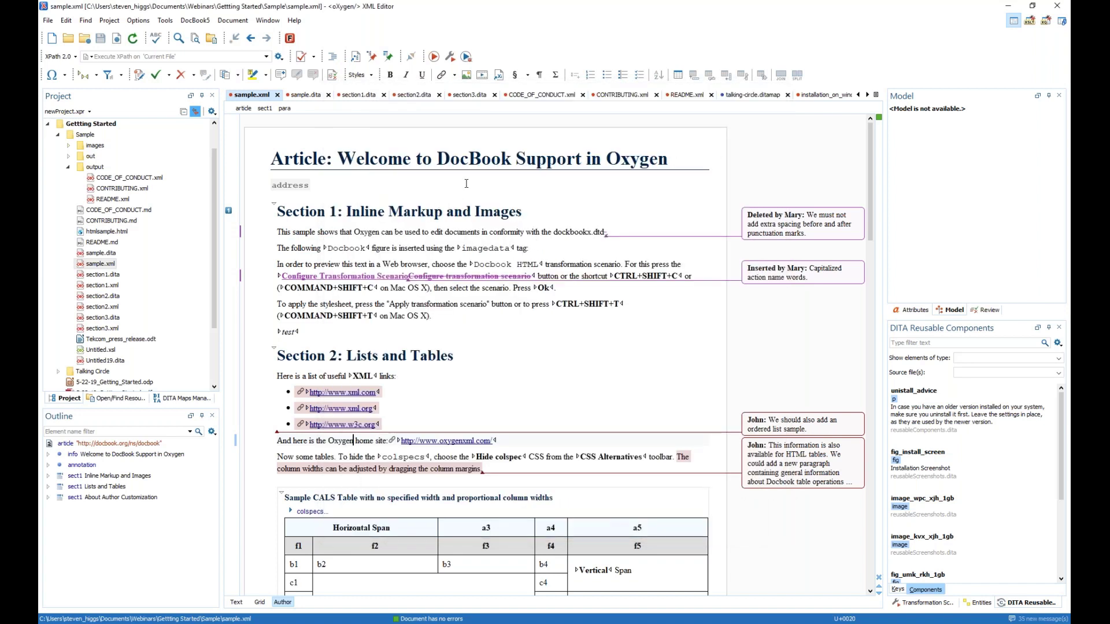
Set the audience attribute of the "Inline Markup and Images" section title to expert.
{"action": "left_click", "coordinate": [914, 311]}
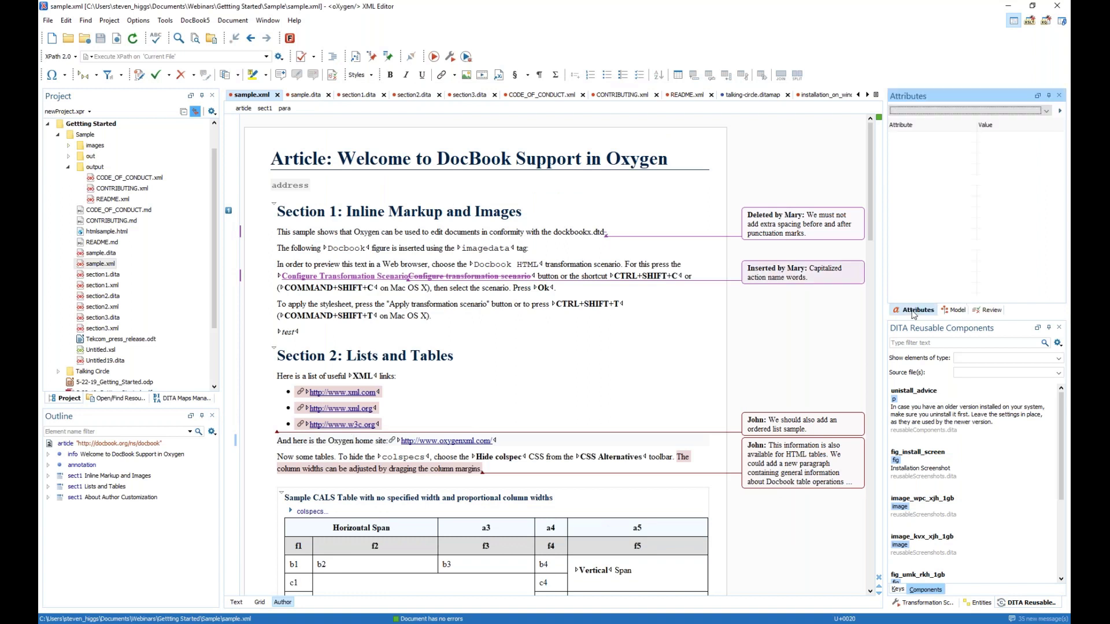
{"action": "left_click", "coordinate": [359, 212]}
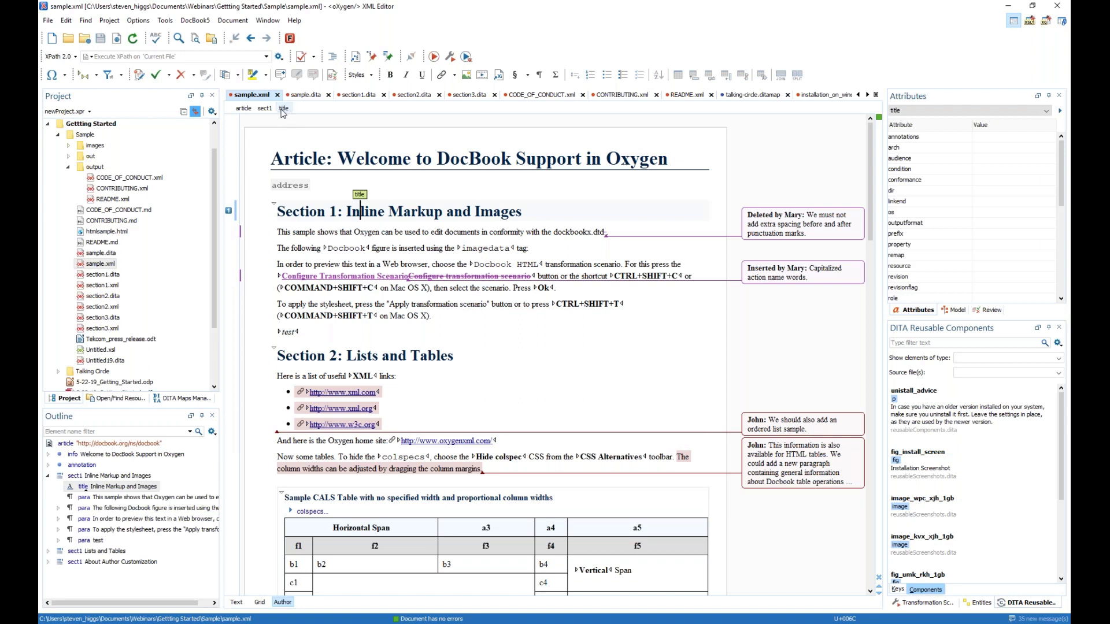
{"action": "left_click", "coordinate": [284, 110]}
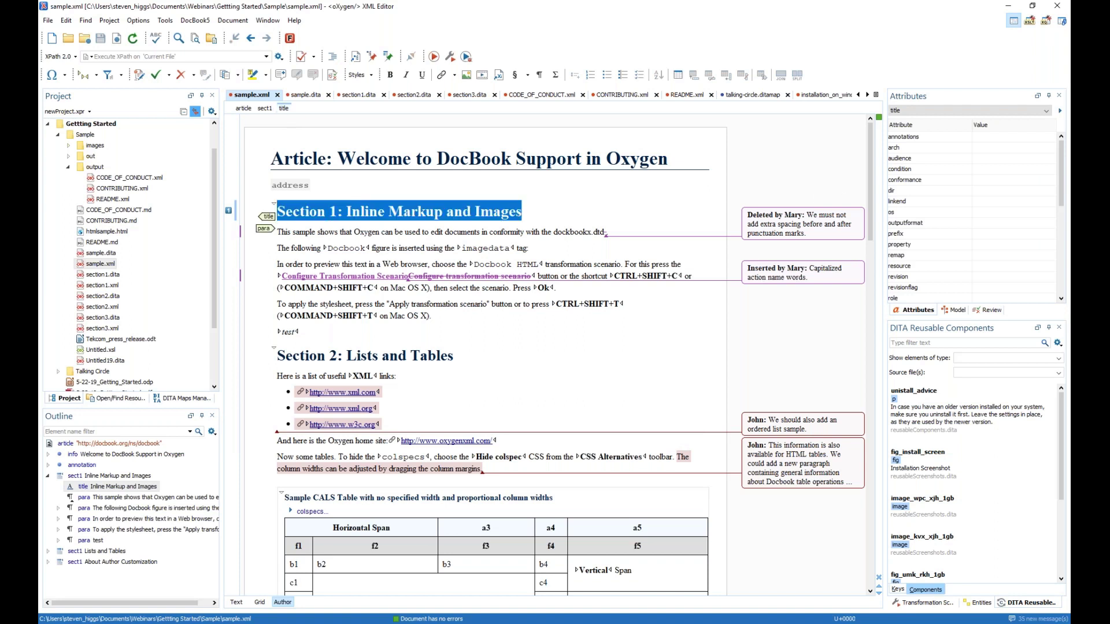
{"action": "left_click", "coordinate": [999, 159]}
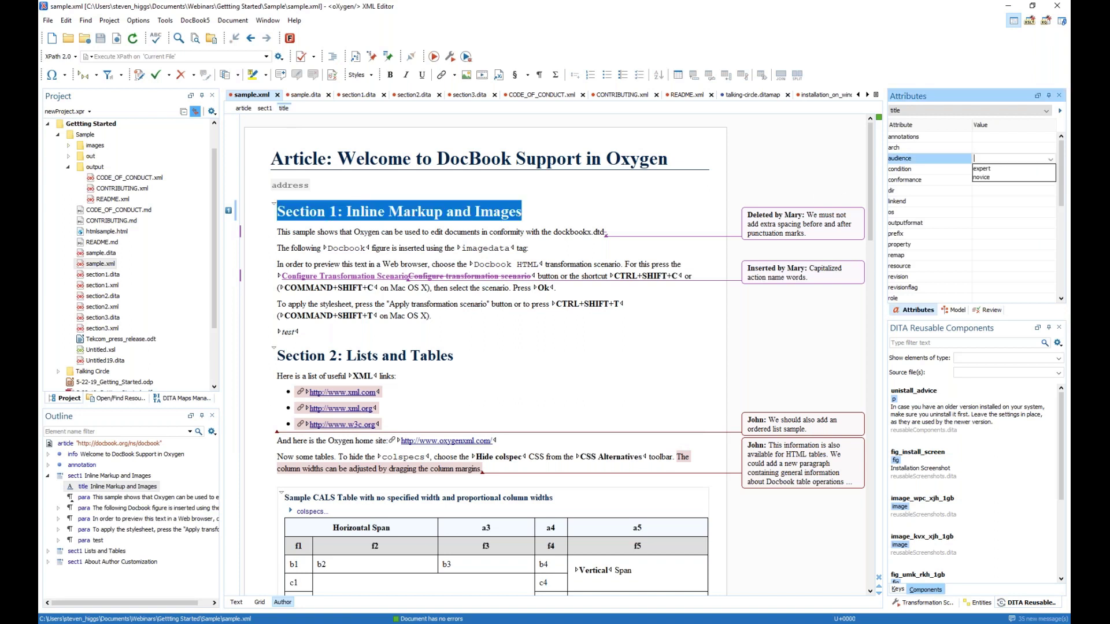
{"action": "left_click", "coordinate": [992, 171]}
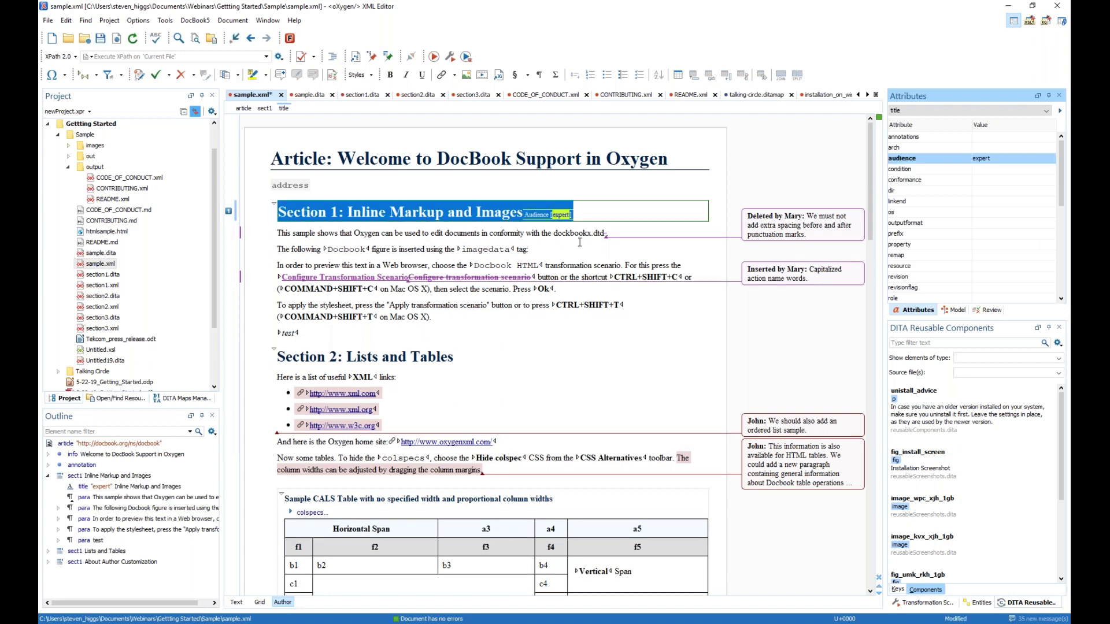
{"action": "left_click", "coordinate": [596, 235]}
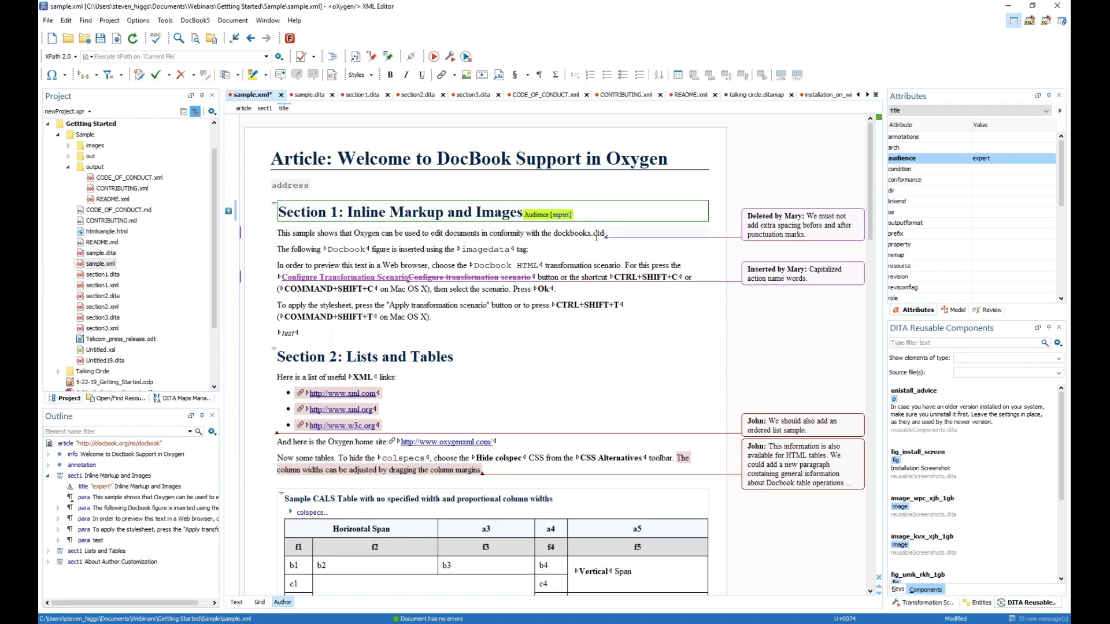
Examine the audience profiling choices of the Section 1 title against the first paragraph's attributes in sample.xml.
{"action": "left_click", "coordinate": [986, 159]}
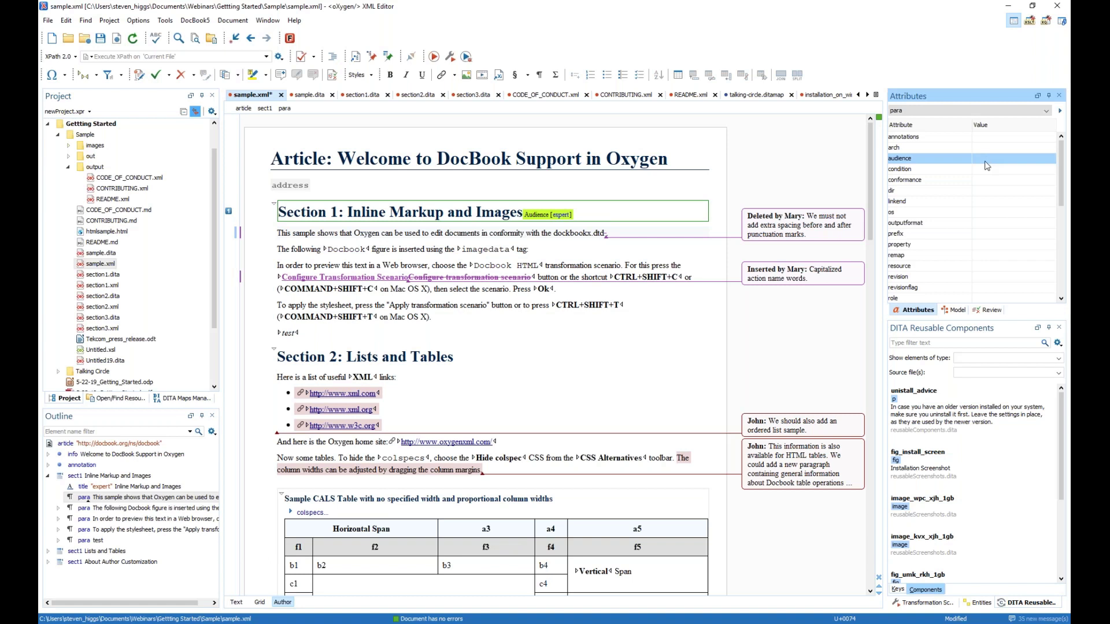
{"action": "left_click", "coordinate": [564, 217]}
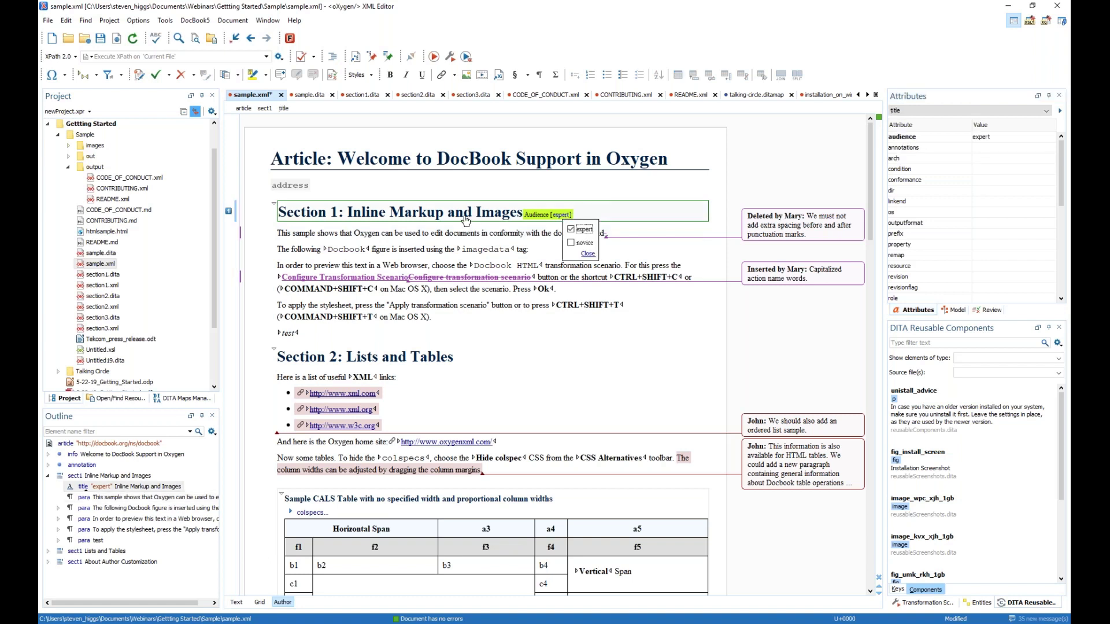
{"action": "left_click", "coordinate": [284, 109]}
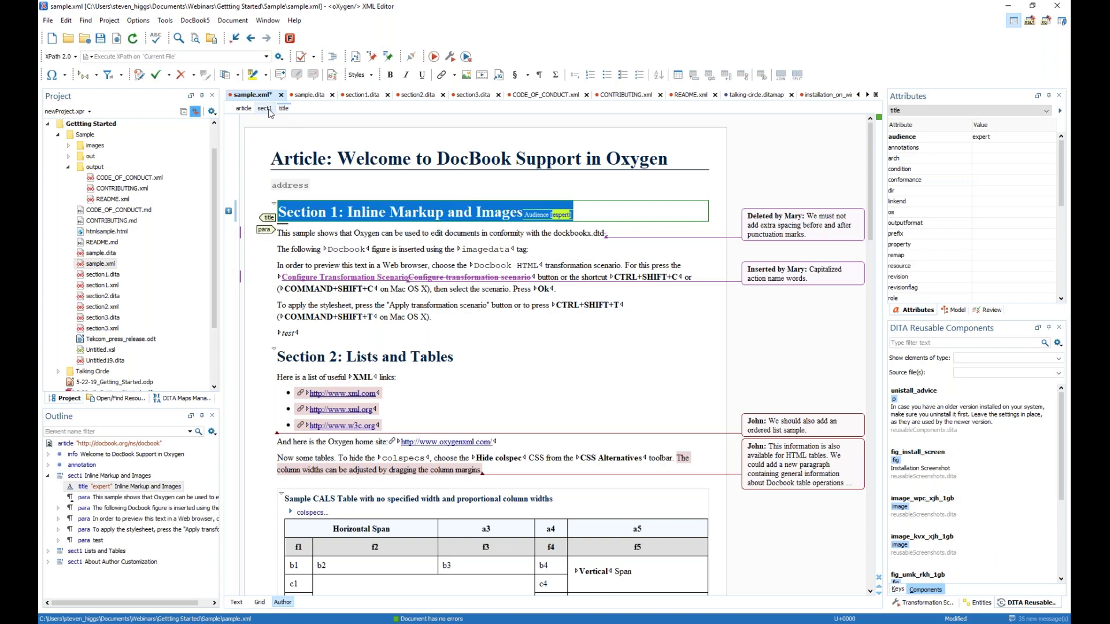
{"action": "left_click", "coordinate": [498, 234]}
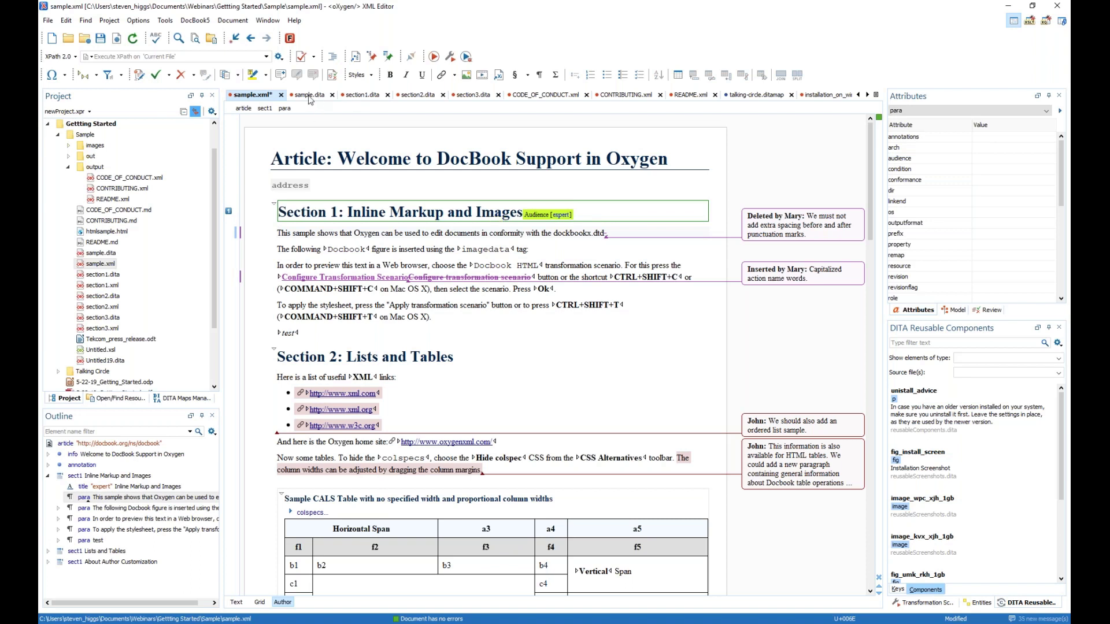
Bring care.dita to the front and set the id attribute of its "Care and Preparation" title to test.
{"action": "scroll", "coordinate": [309, 100], "scroll_direction": "up", "scroll_amount": 2}
{"action": "left_click", "coordinate": [248, 95]}
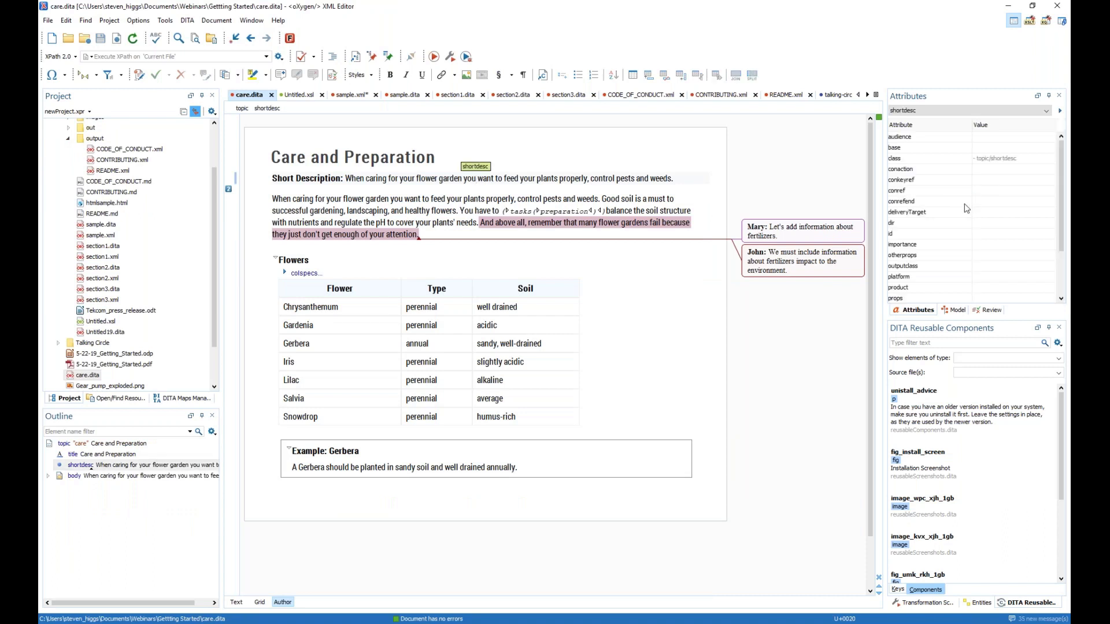
{"action": "left_click", "coordinate": [379, 158]}
{"action": "left_click", "coordinate": [369, 139]}
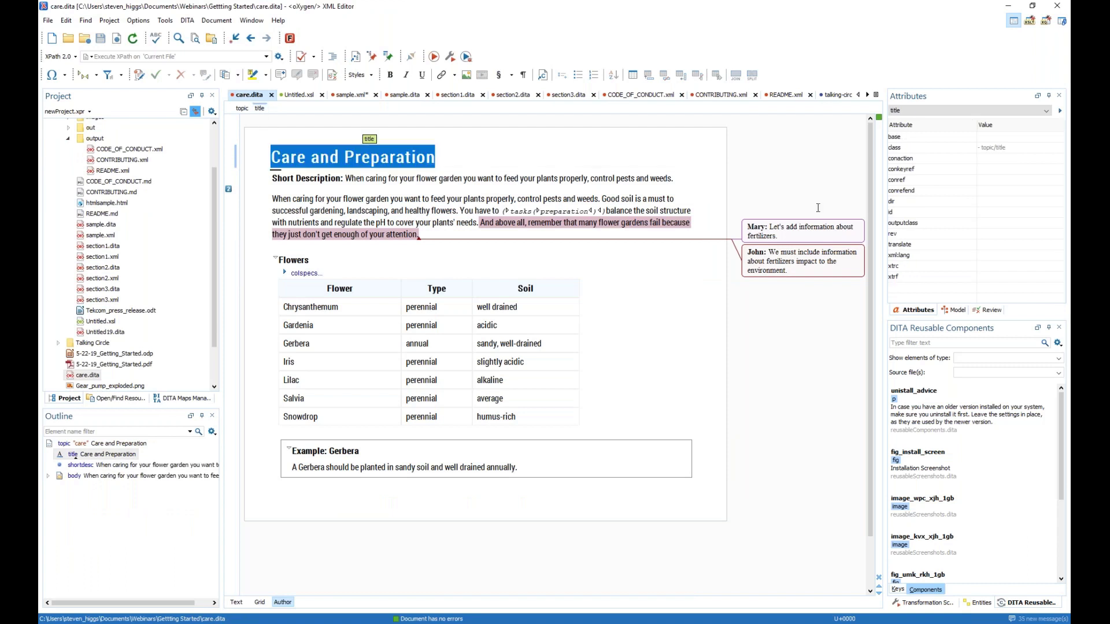
{"action": "left_click", "coordinate": [1006, 212]}
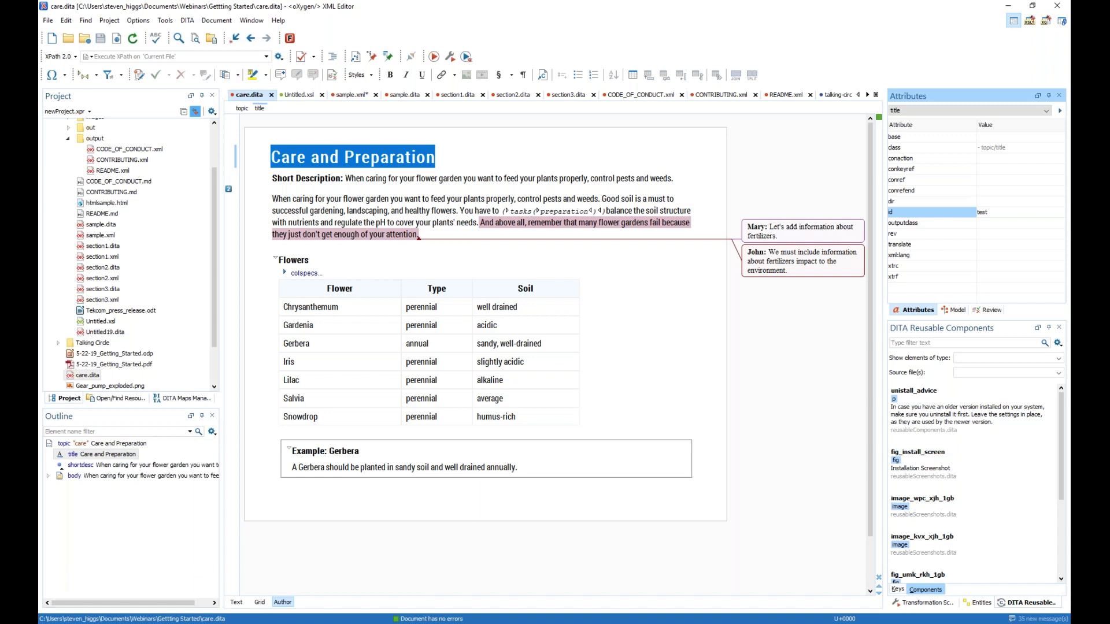
{"action": "key", "text": "Return"}
Try assigning the expert value of the Audience profiling attribute to the "Care and Preparation" title.
{"action": "left_click", "coordinate": [388, 154]}
{"action": "right_click", "coordinate": [388, 154]}
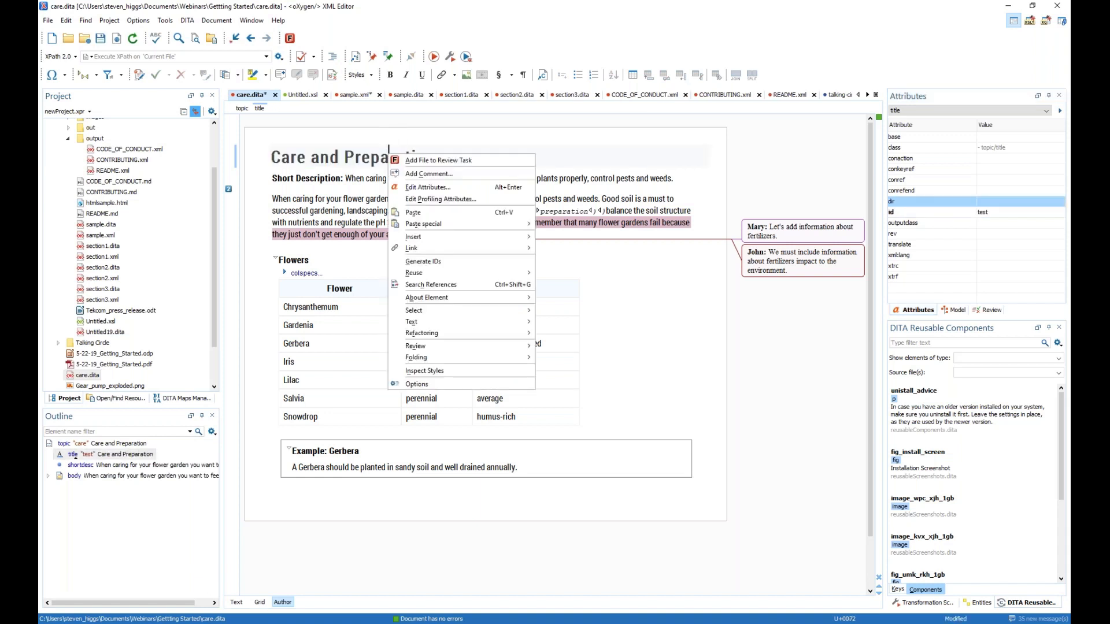
{"action": "left_click", "coordinate": [448, 200]}
{"action": "left_click", "coordinate": [474, 242]}
{"action": "left_click", "coordinate": [600, 439]}
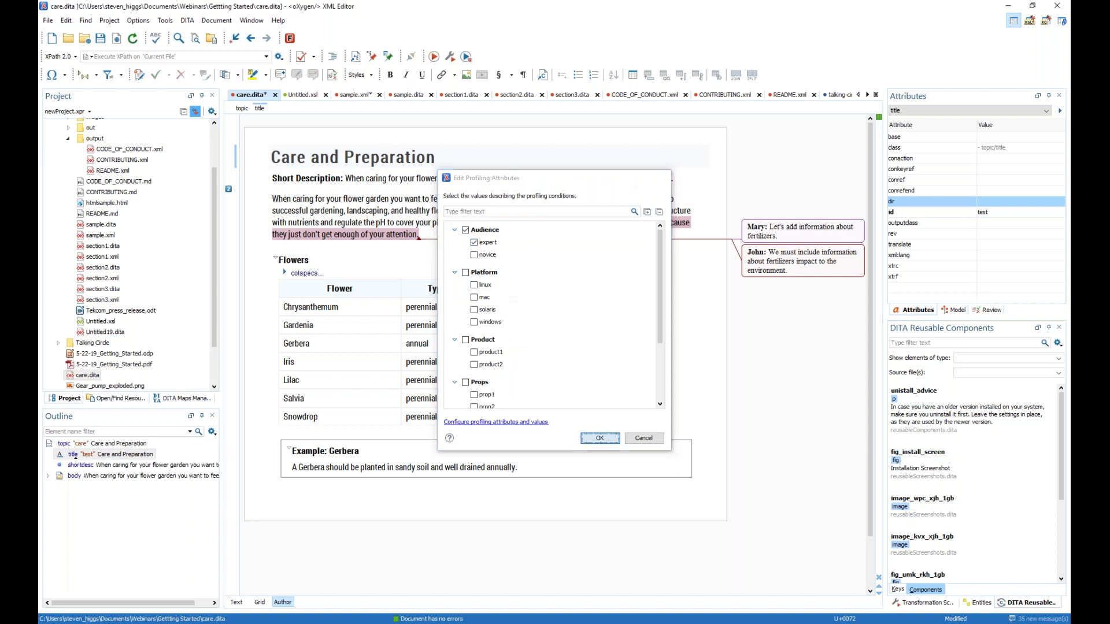
Clear the audience attribute from the "Care and Preparation" title and look over its remaining attributes.
{"action": "left_click", "coordinate": [996, 137]}
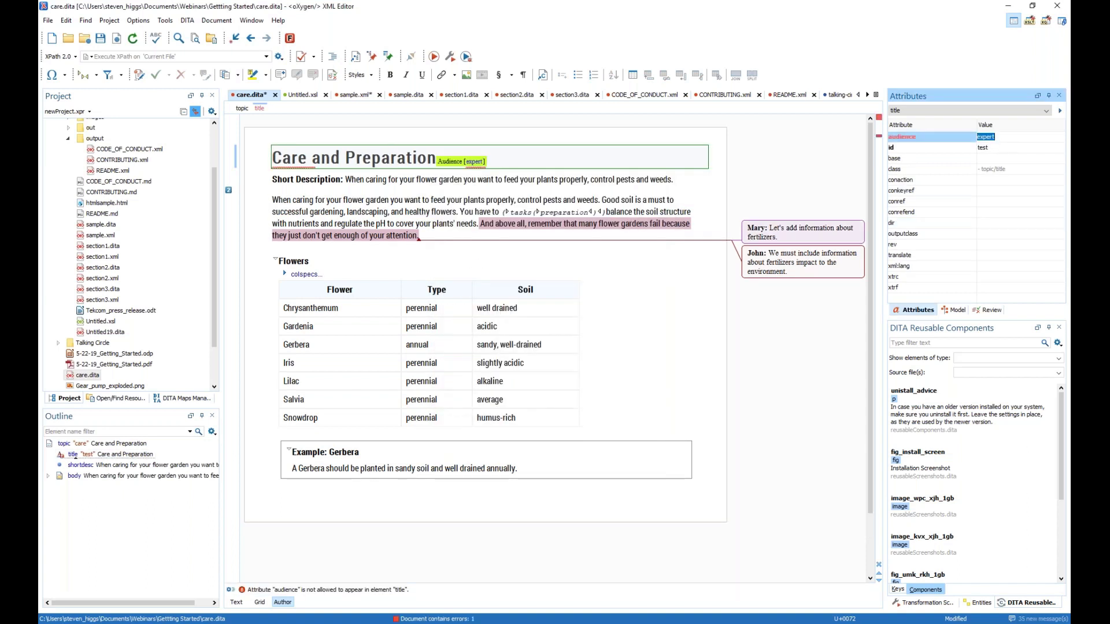
{"action": "key", "text": "BackSpace"}
{"action": "left_click", "coordinate": [994, 157]}
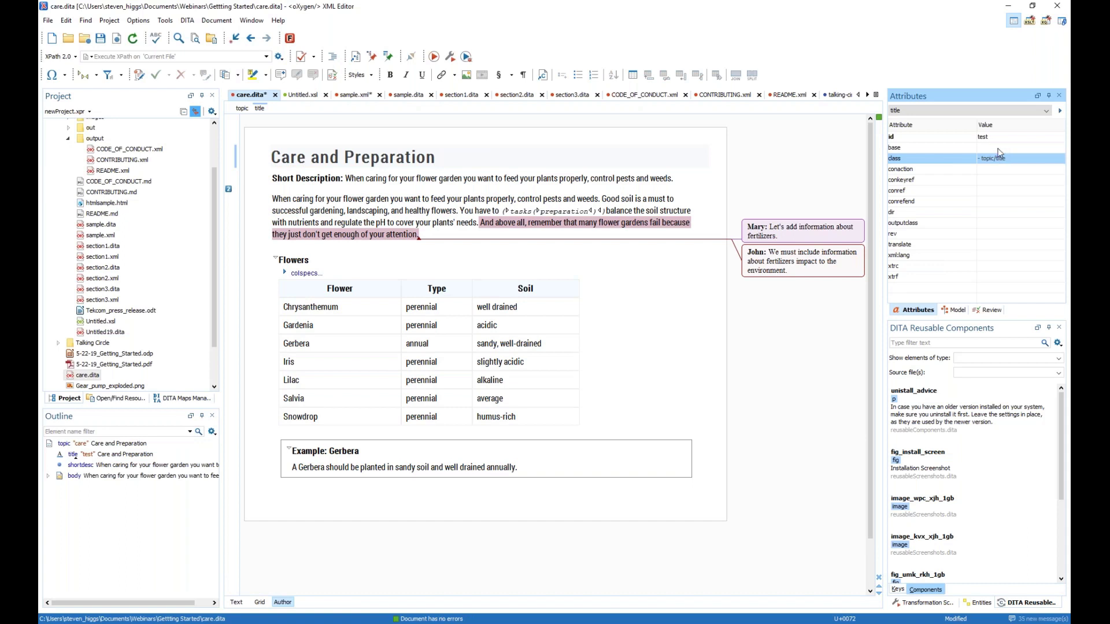
{"action": "left_click", "coordinate": [1001, 224]}
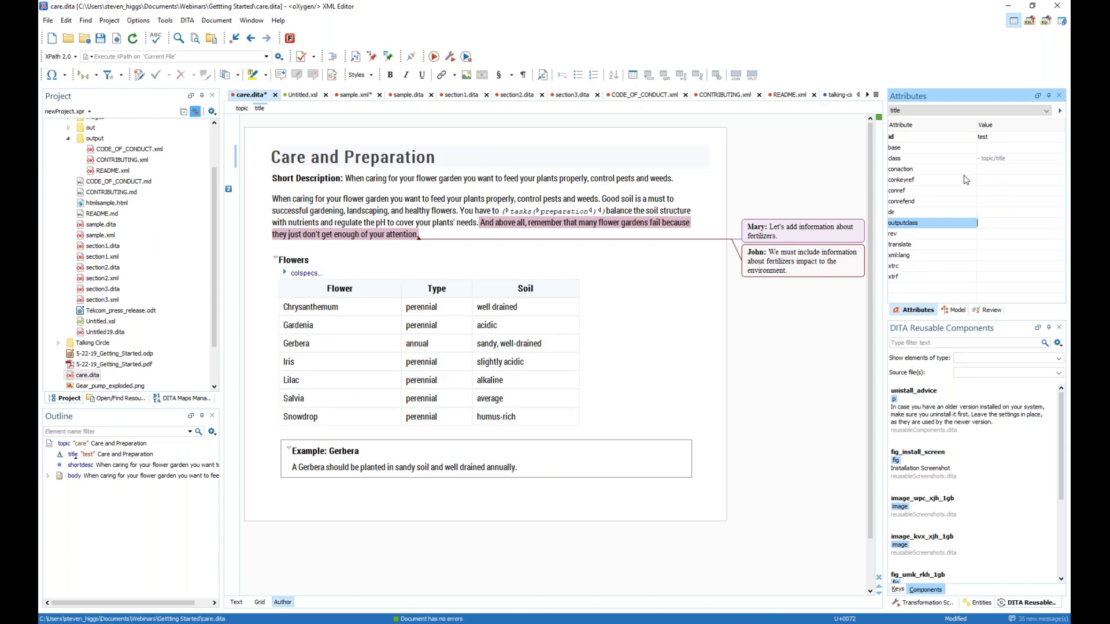
{"action": "left_click", "coordinate": [942, 149]}
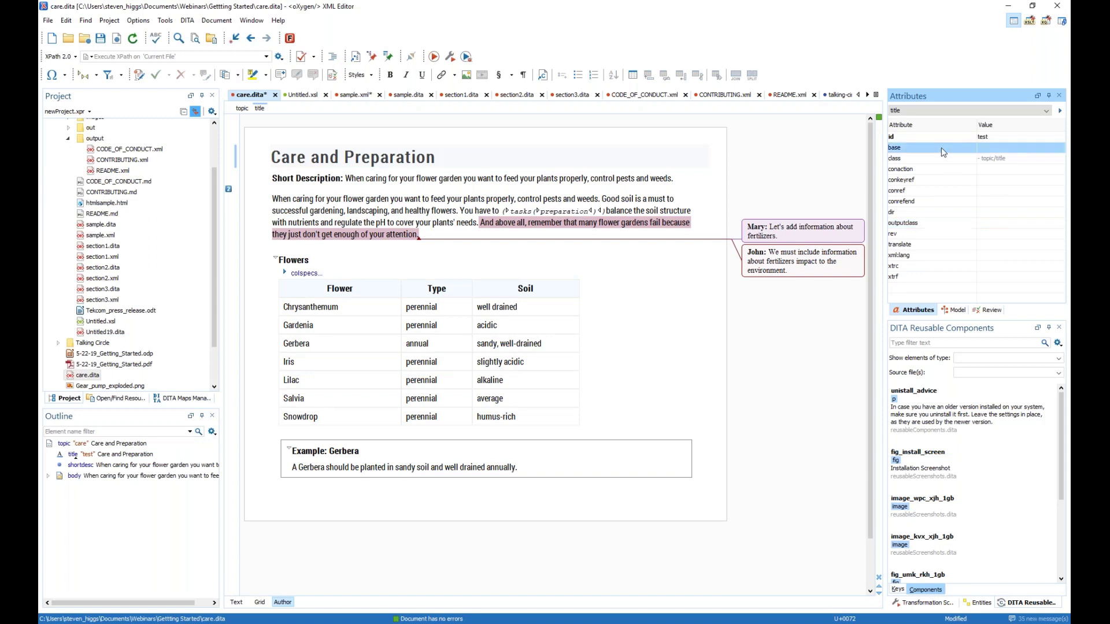
Try setting the os attribute to solaris on the XML abbreviation in Section 2 of sample.xml, using the in-place attributes editor.
{"action": "left_click", "coordinate": [355, 96]}
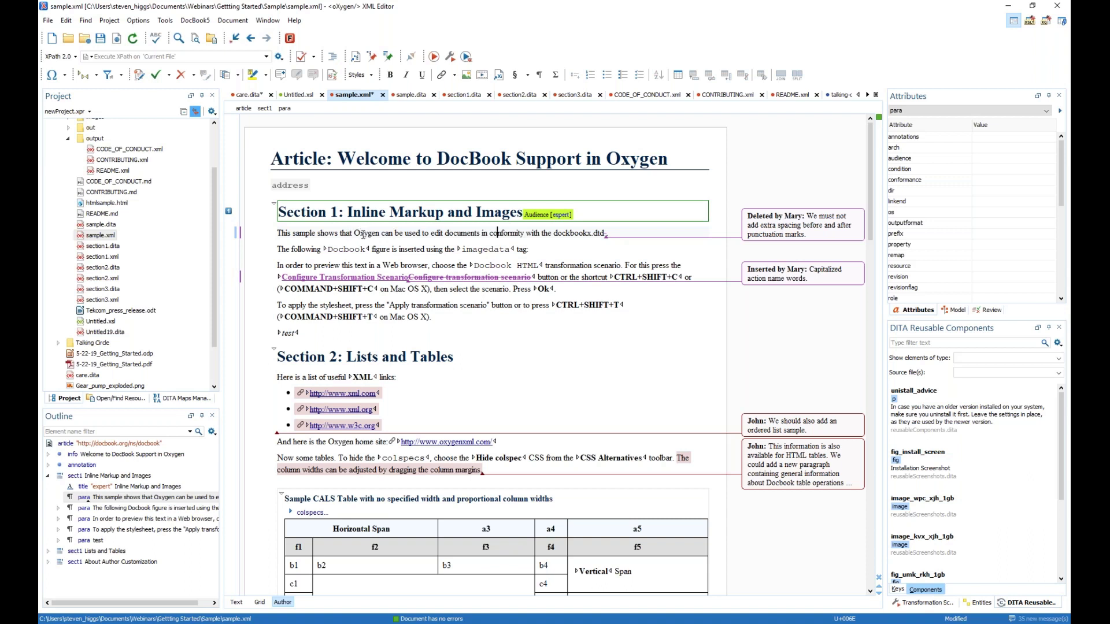
{"action": "double_click", "coordinate": [363, 377]}
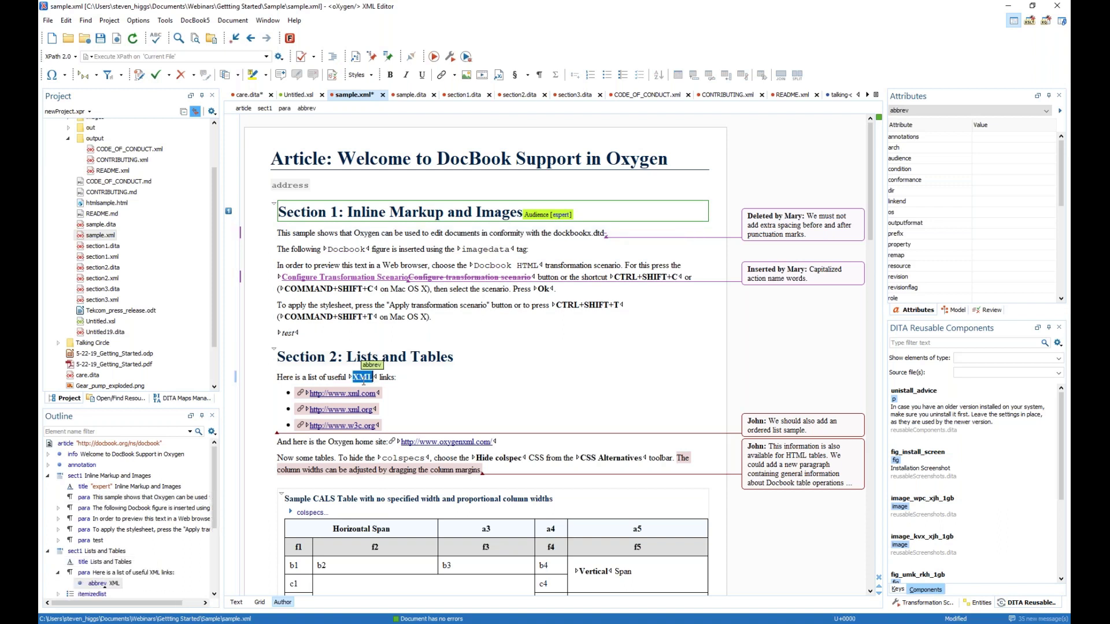
{"action": "key", "text": "alt+Return"}
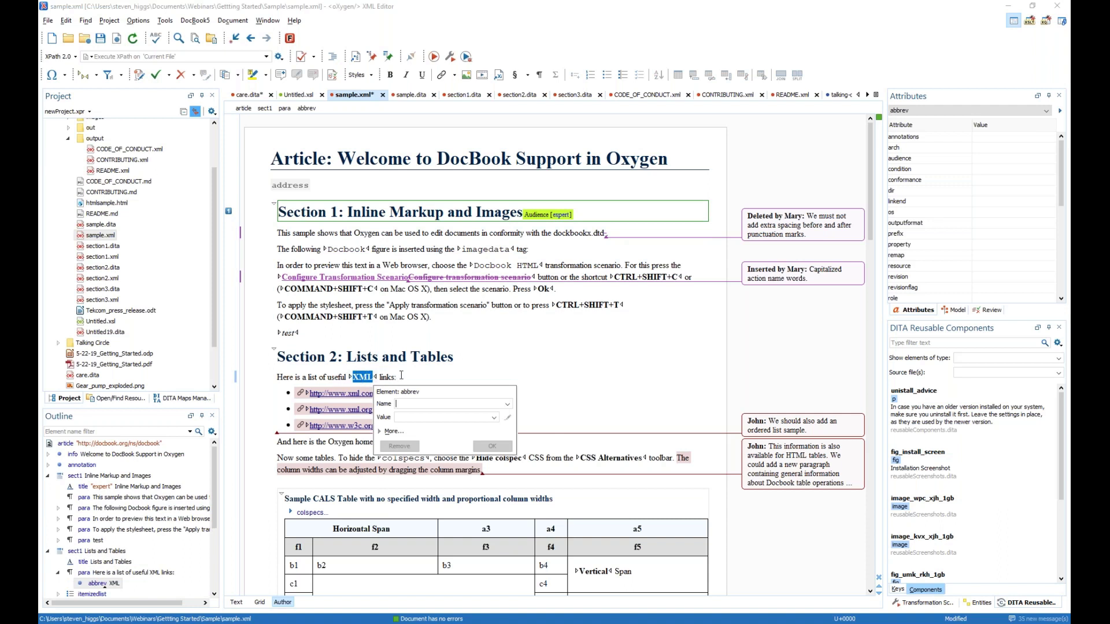
{"action": "left_click", "coordinate": [508, 405]}
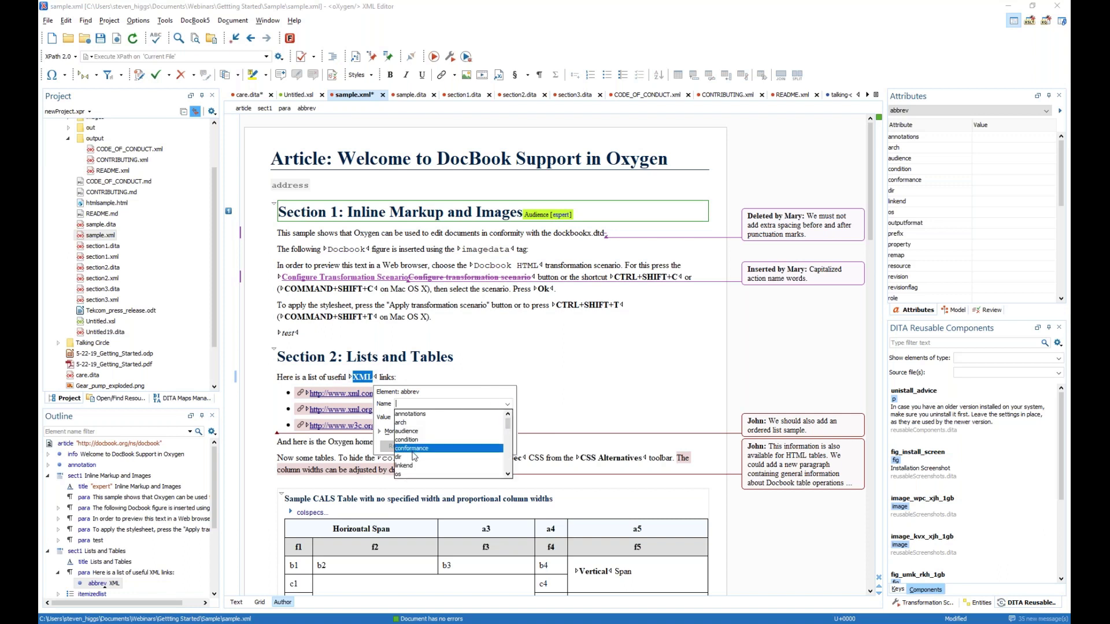
{"action": "left_click", "coordinate": [414, 475]}
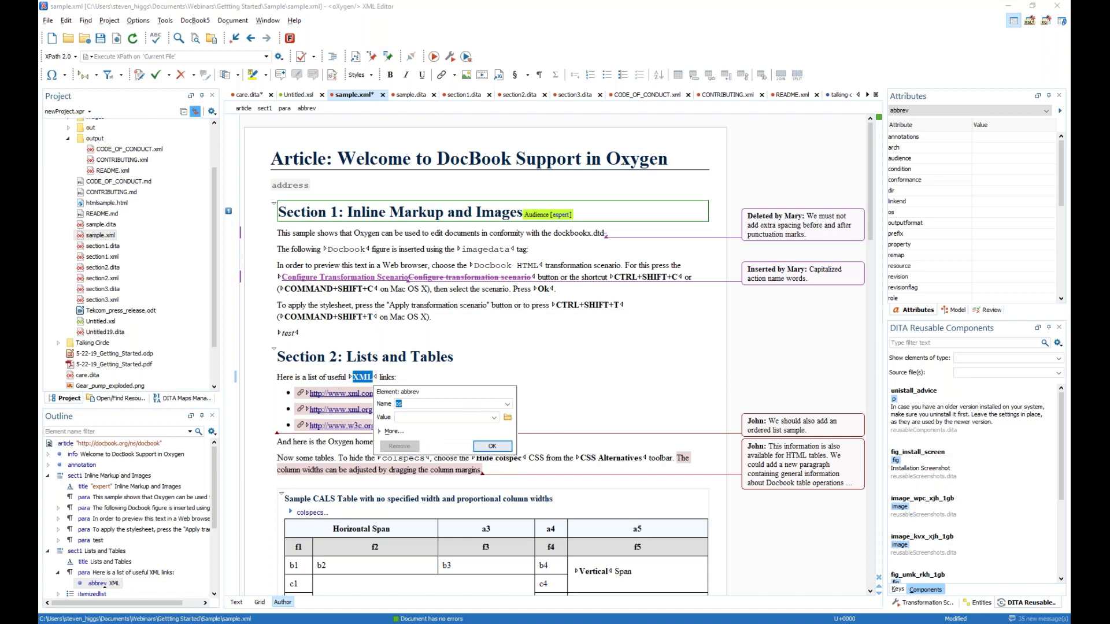
{"action": "left_click", "coordinate": [495, 417]}
{"action": "left_click", "coordinate": [403, 445]}
{"action": "left_click", "coordinate": [394, 431]}
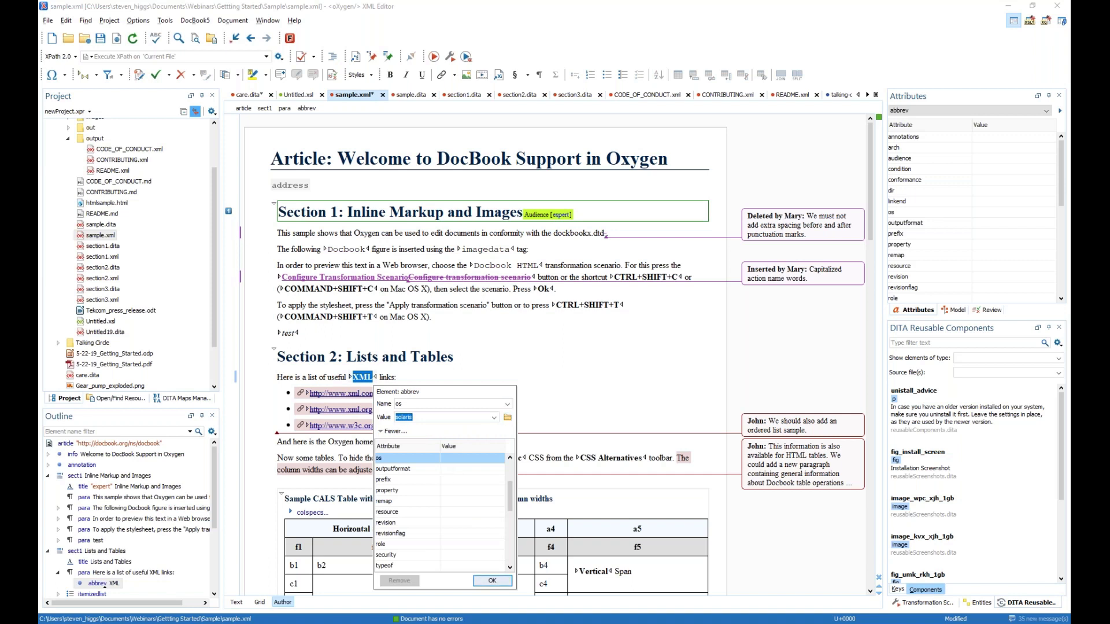
{"action": "left_click", "coordinate": [461, 372]}
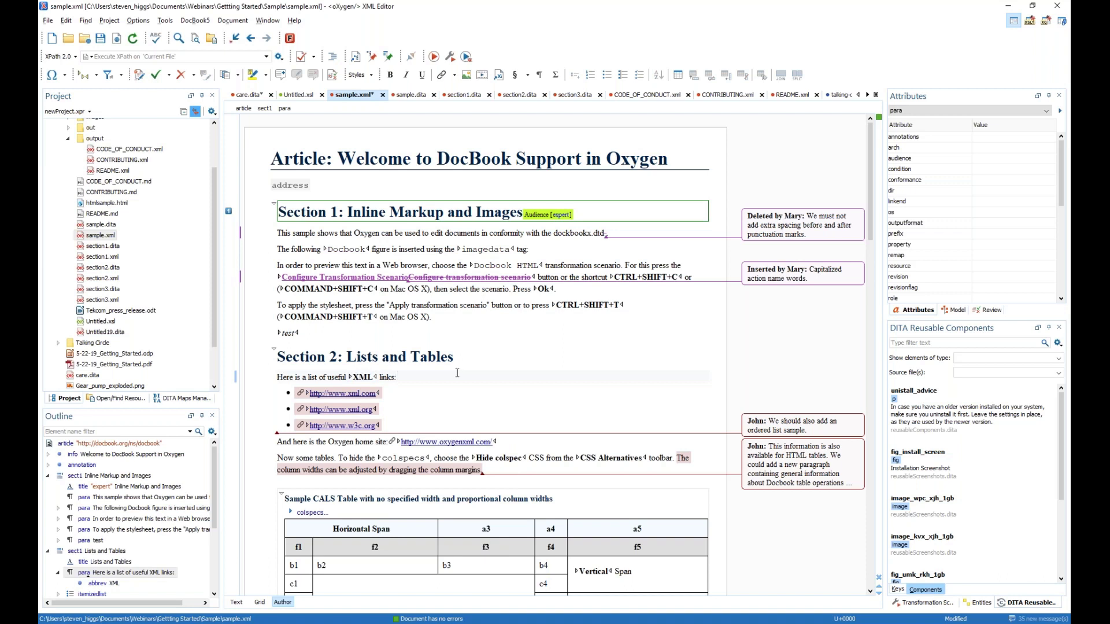
{"action": "left_click", "coordinate": [429, 357]}
{"action": "left_click", "coordinate": [410, 380]}
With care.dita in front, enable making a backup copy with extension bak on save in the editor's Save preferences.
{"action": "left_click", "coordinate": [245, 96]}
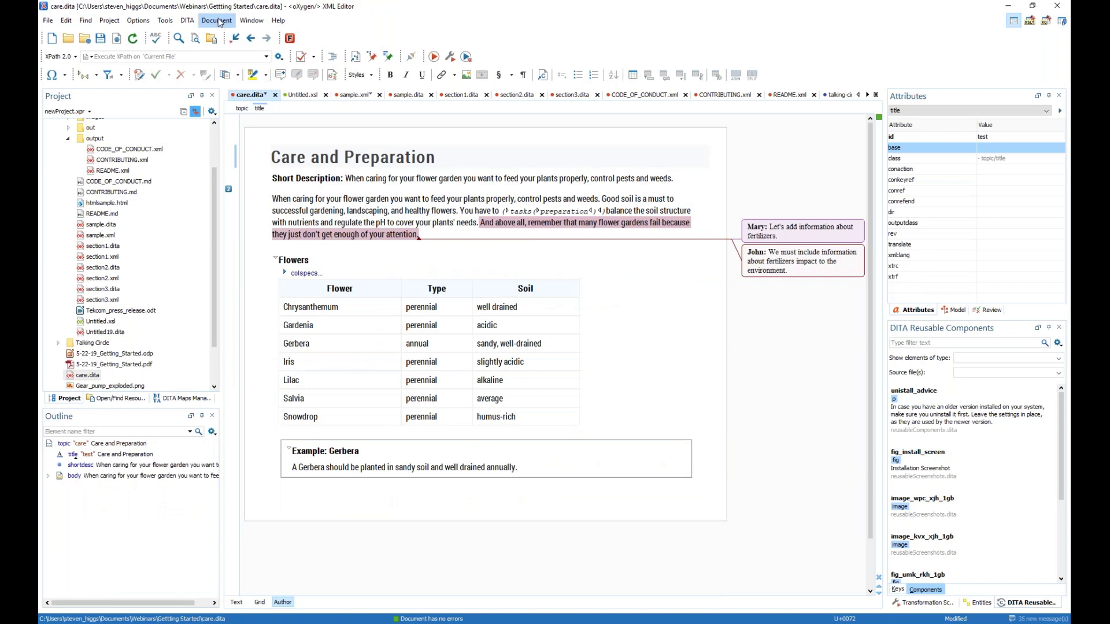
{"action": "left_click", "coordinate": [139, 22]}
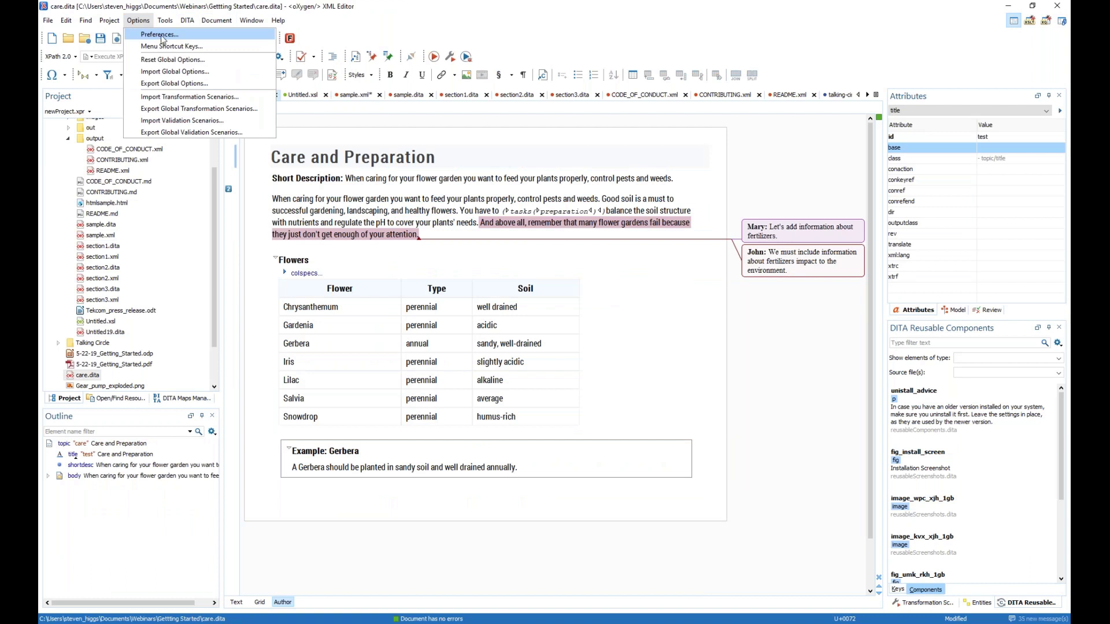
{"action": "left_click", "coordinate": [161, 36]}
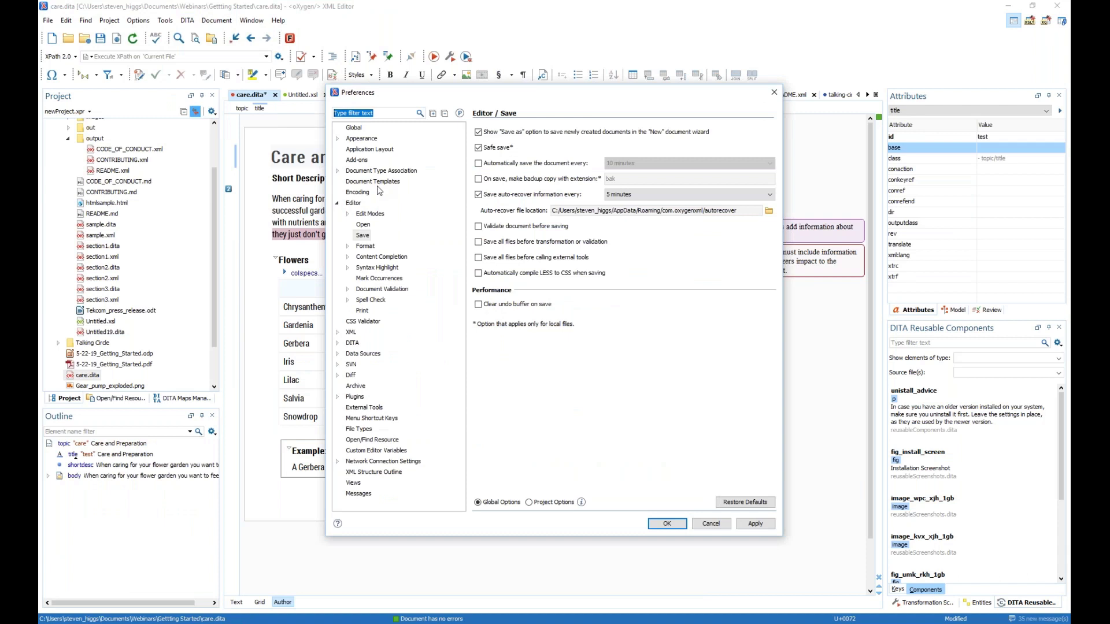
{"action": "left_click", "coordinate": [363, 237]}
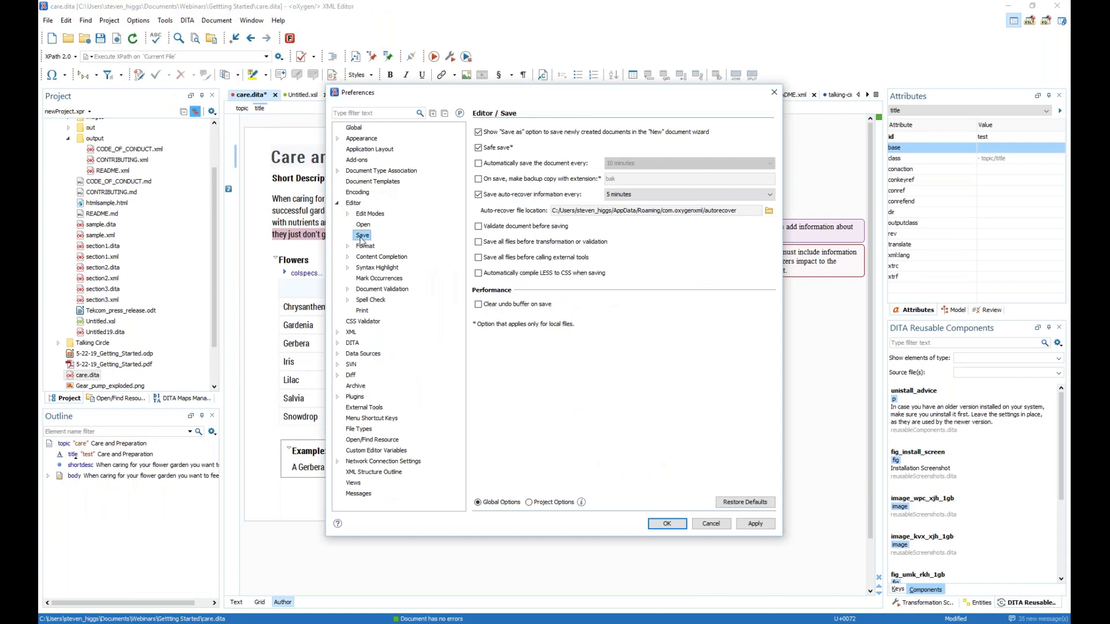
{"action": "left_click", "coordinate": [479, 179]}
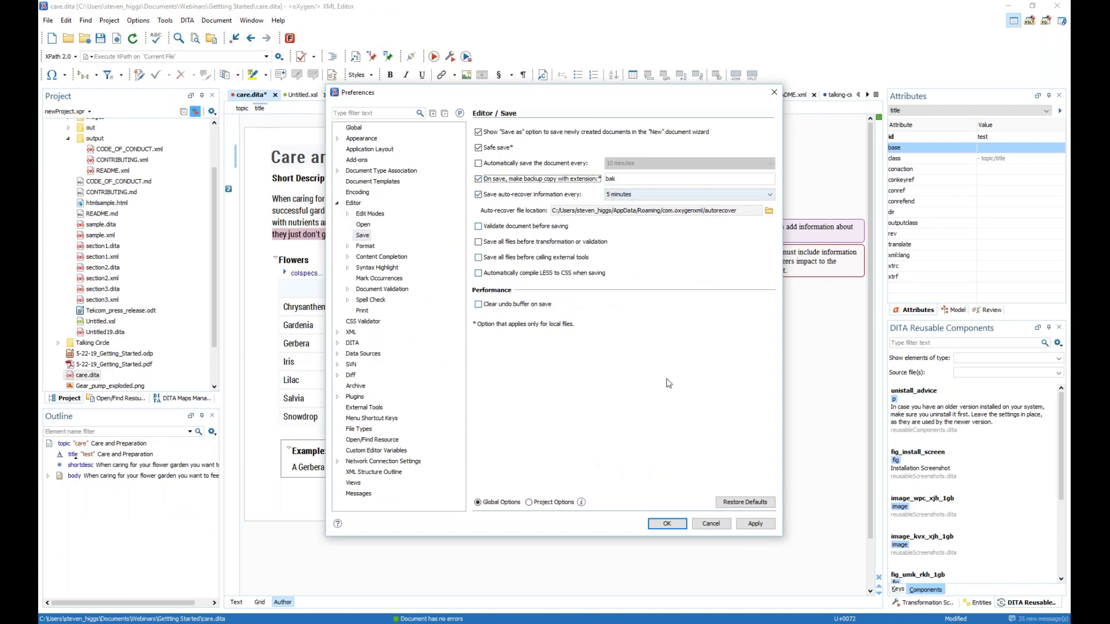
{"action": "left_click", "coordinate": [669, 527]}
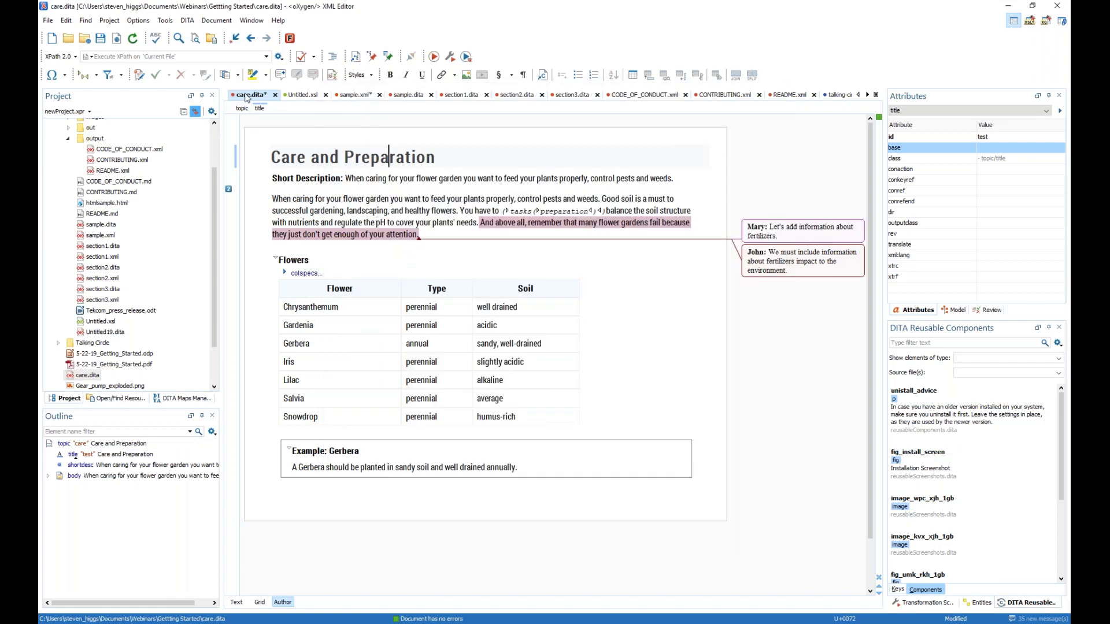
Save care.dita and look for its backup copy in the project tree.
{"action": "left_click", "coordinate": [100, 38]}
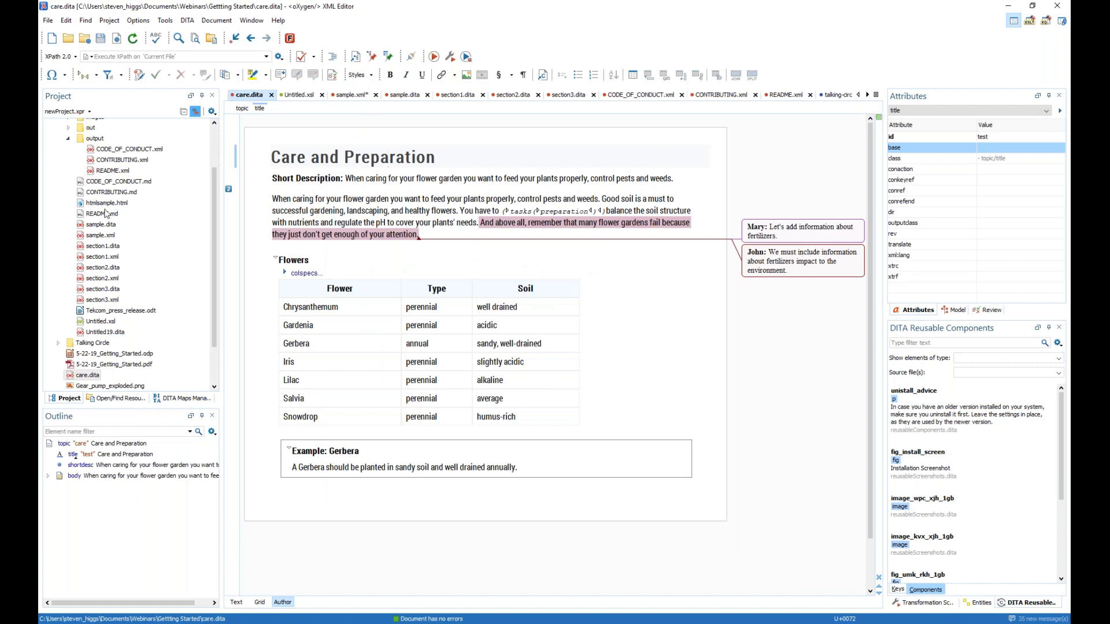
{"action": "scroll", "coordinate": [100, 217], "scroll_direction": "down", "scroll_amount": 2}
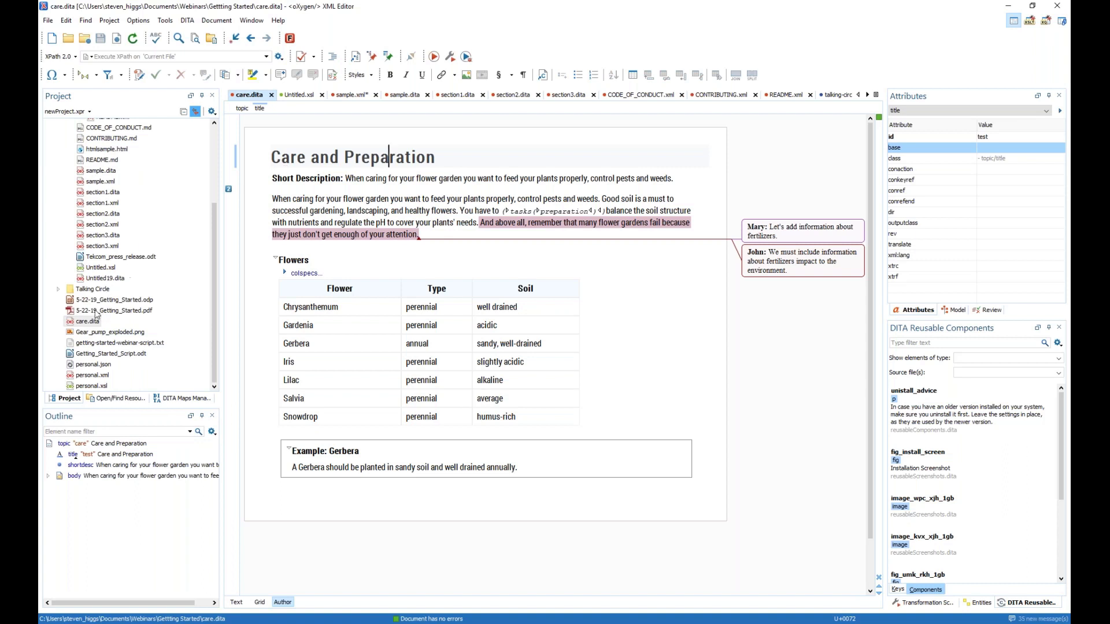
{"action": "scroll", "coordinate": [114, 279], "scroll_direction": "up", "scroll_amount": 1}
{"action": "scroll", "coordinate": [115, 280], "scroll_direction": "down", "scroll_amount": 1}
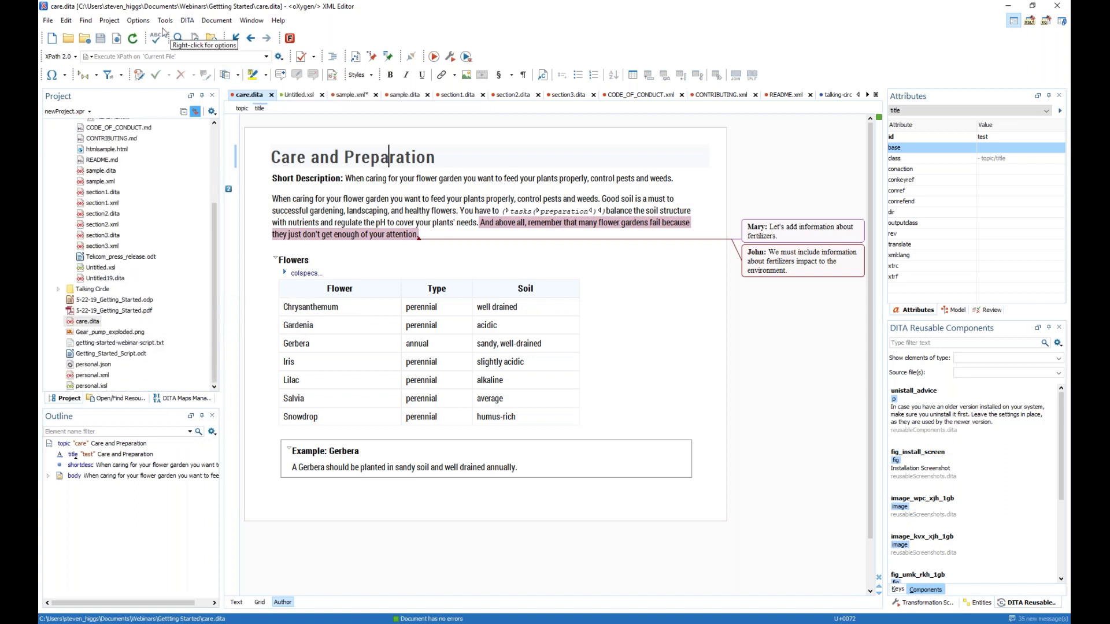
Recheck the backup copy option in the editor's Save preferences and close them.
{"action": "left_click", "coordinate": [138, 22]}
{"action": "left_click", "coordinate": [163, 38]}
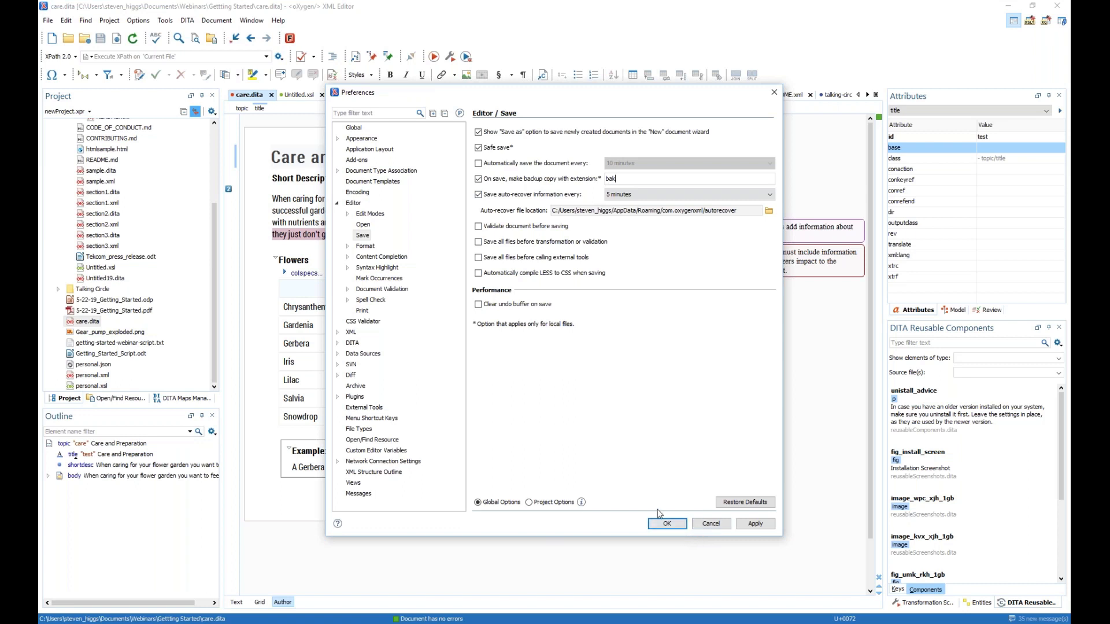
{"action": "left_click", "coordinate": [685, 527]}
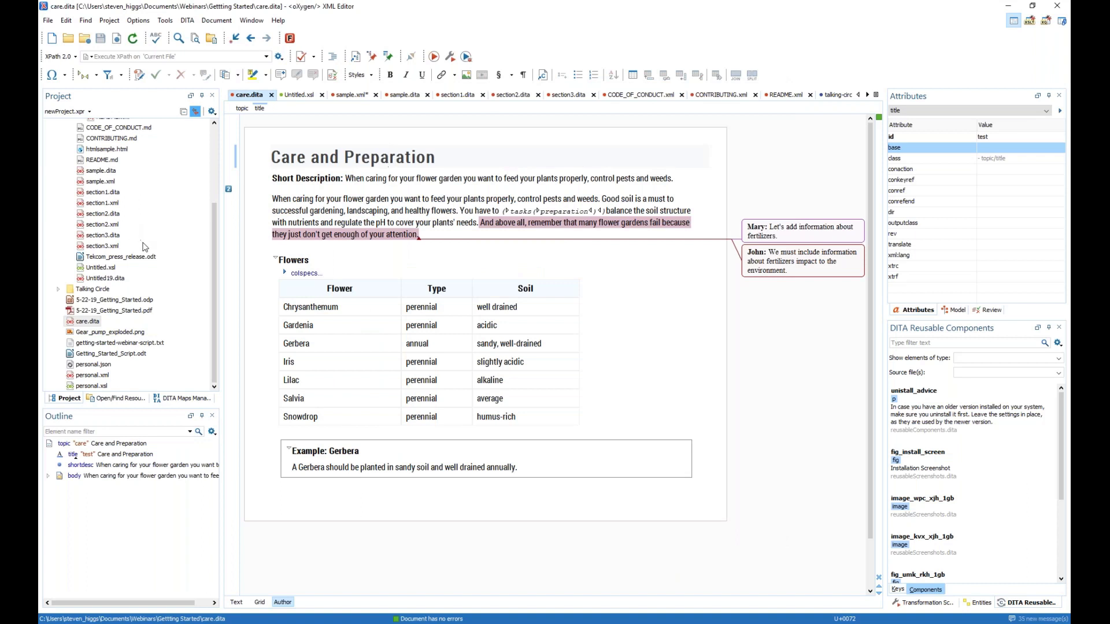
Look through the project tree for the backup file again and reload care.dita.
{"action": "scroll", "coordinate": [141, 245], "scroll_direction": "up", "scroll_amount": 3}
{"action": "scroll", "coordinate": [142, 249], "scroll_direction": "down", "scroll_amount": 1}
{"action": "scroll", "coordinate": [143, 249], "scroll_direction": "up", "scroll_amount": 5}
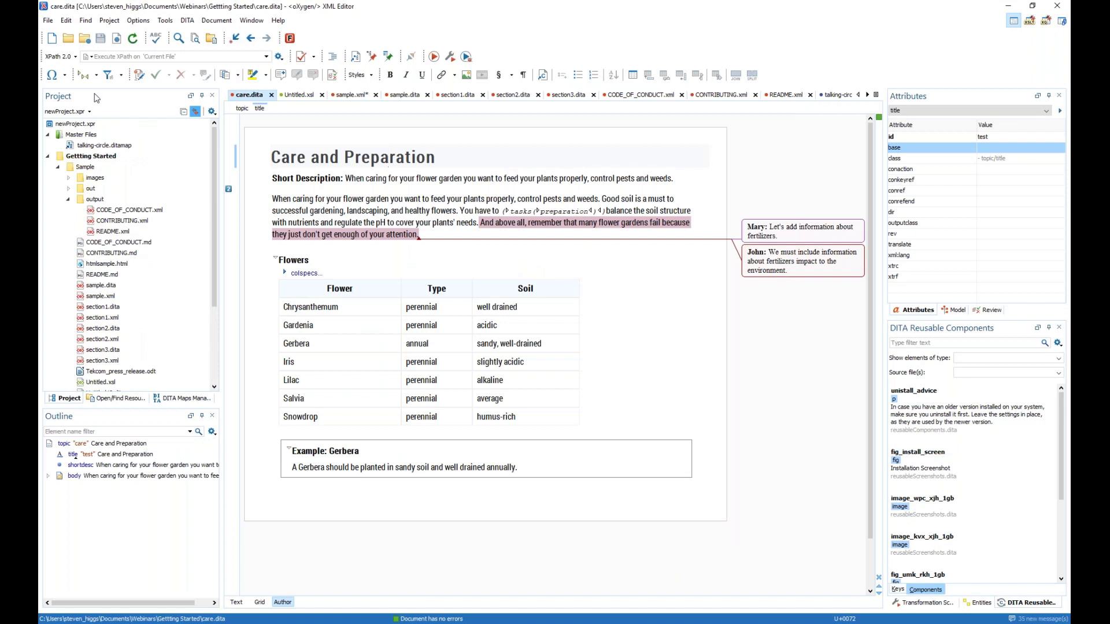
{"action": "left_click", "coordinate": [133, 38]}
Switch to the Gettting Started folder in File Explorer and open its Sample subfolder to check for backup files.
{"action": "mouse_move", "coordinate": [209, 623]}
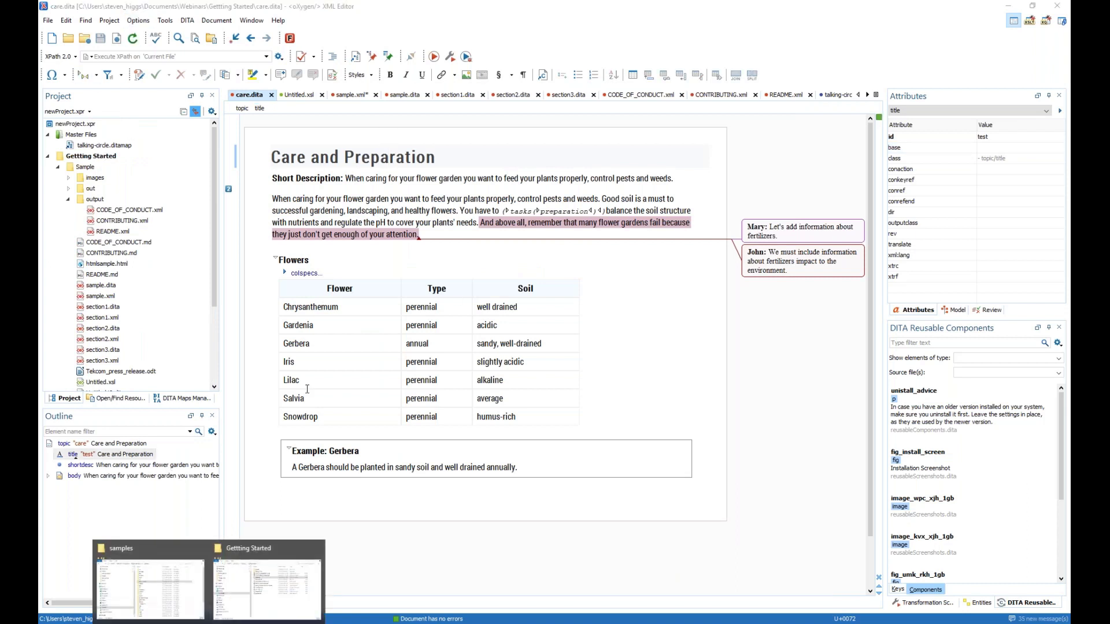
{"action": "left_click", "coordinate": [260, 557]}
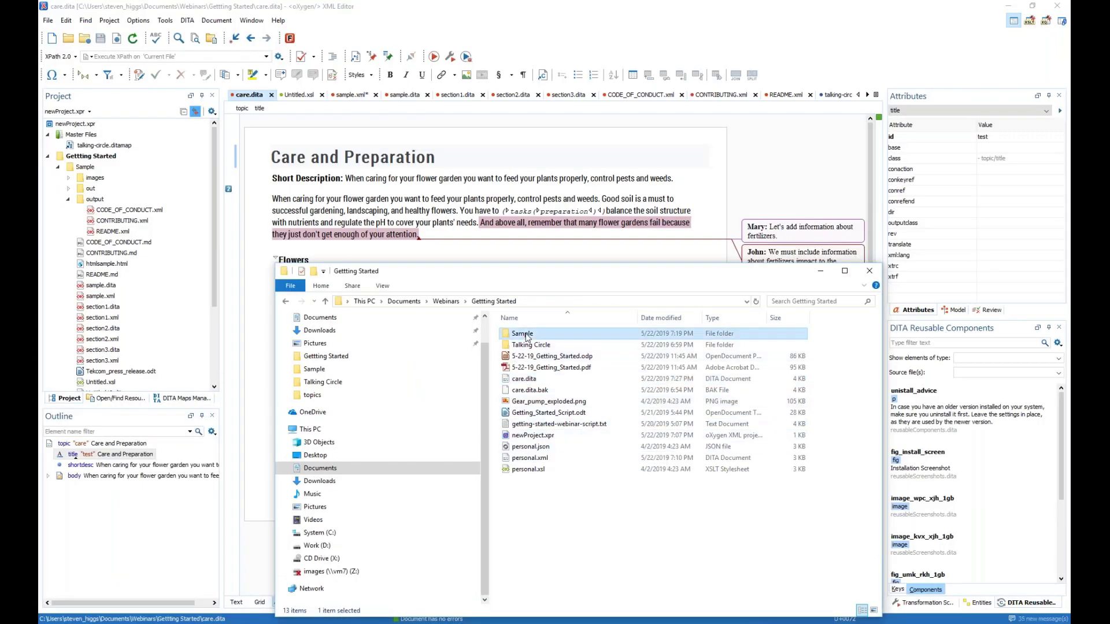
{"action": "double_click", "coordinate": [524, 333]}
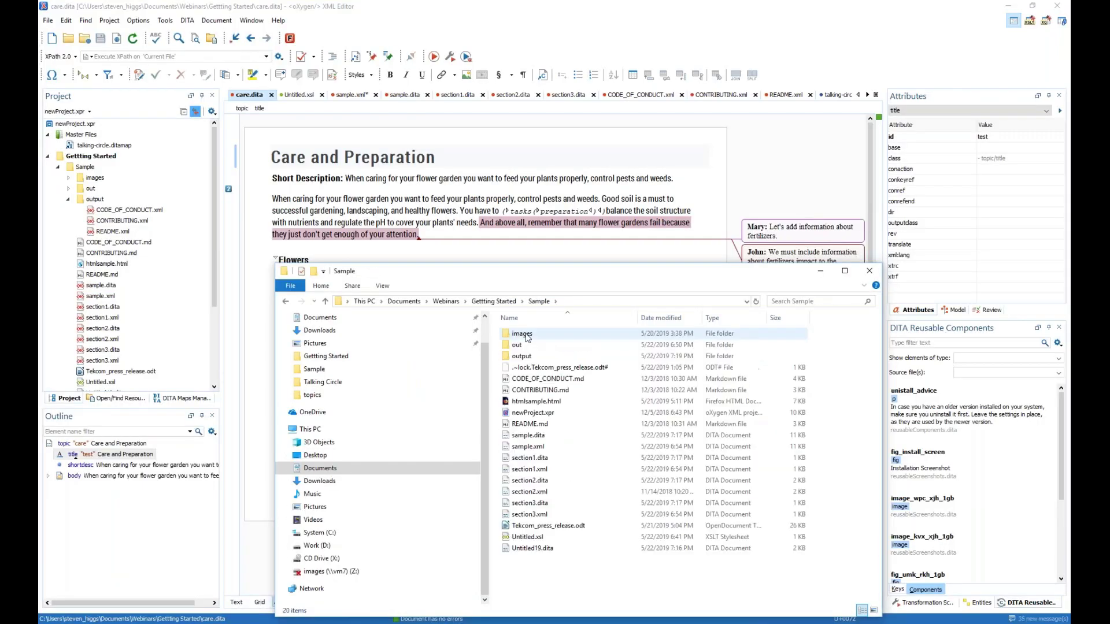
Return to the Gettting Started folder in File Explorer and select the care.dita.bak backup file.
{"action": "left_click", "coordinate": [493, 301]}
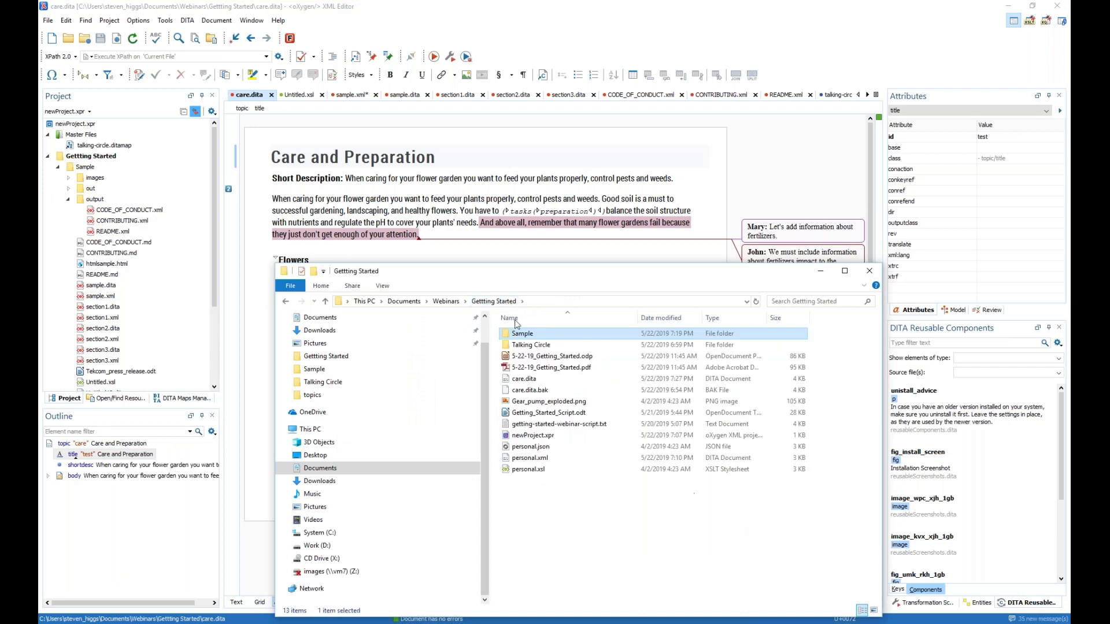
{"action": "left_click", "coordinate": [535, 391]}
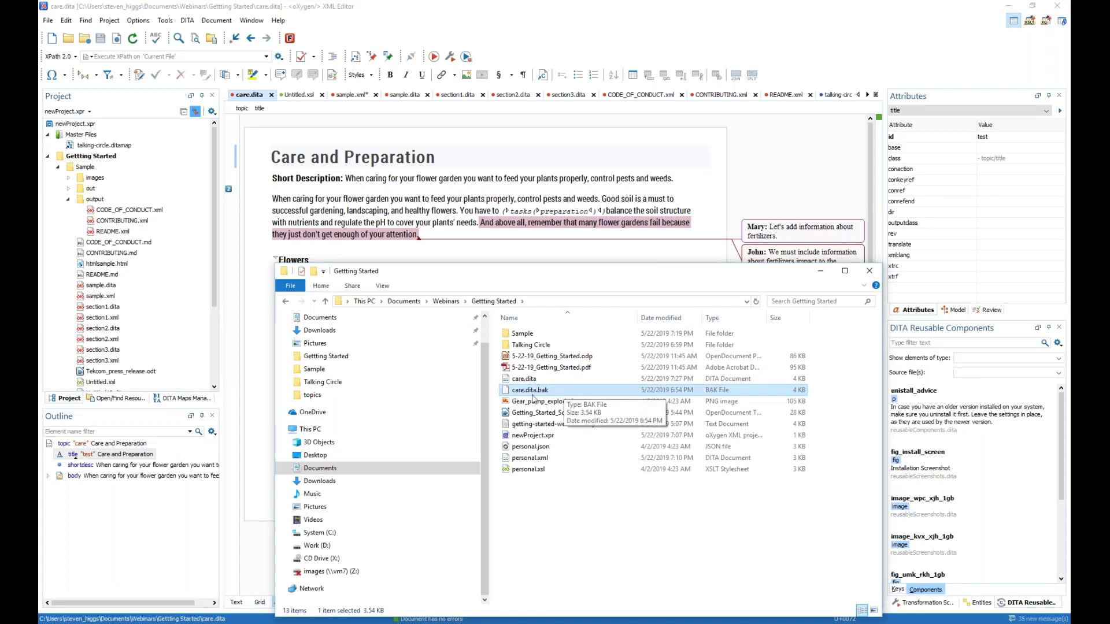
Append afaf to the Care and Preparation title in care.dita, save it, and check care.dita.bak in File Explorer.
{"action": "left_click", "coordinate": [247, 96]}
{"action": "type", "text": "afaf"}
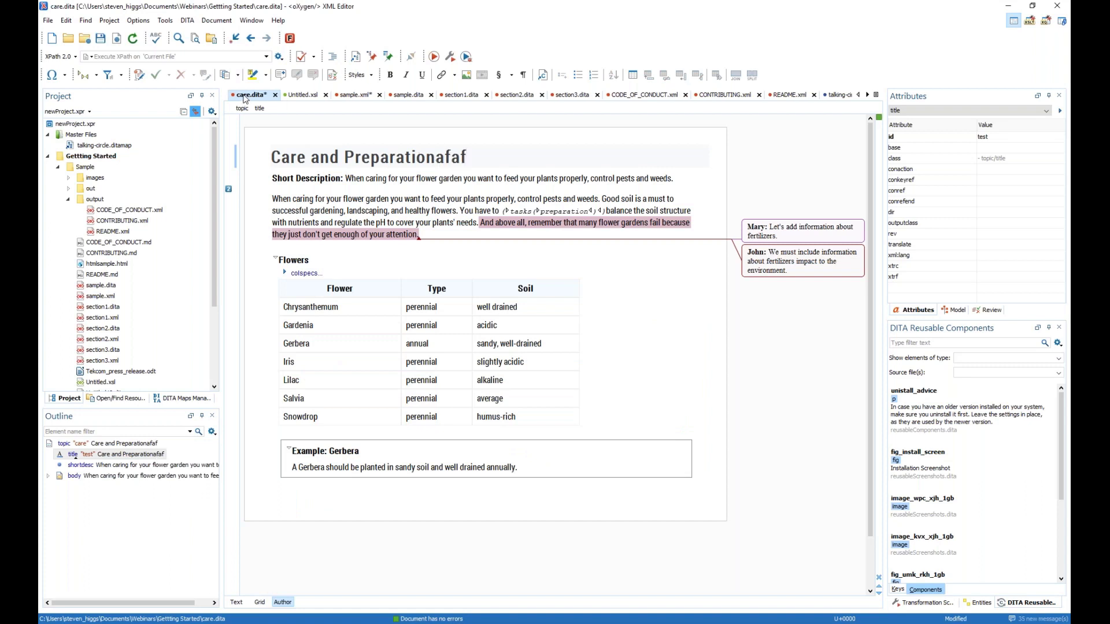
{"action": "key", "text": "ctrl+s"}
{"action": "mouse_move", "coordinate": [209, 621]}
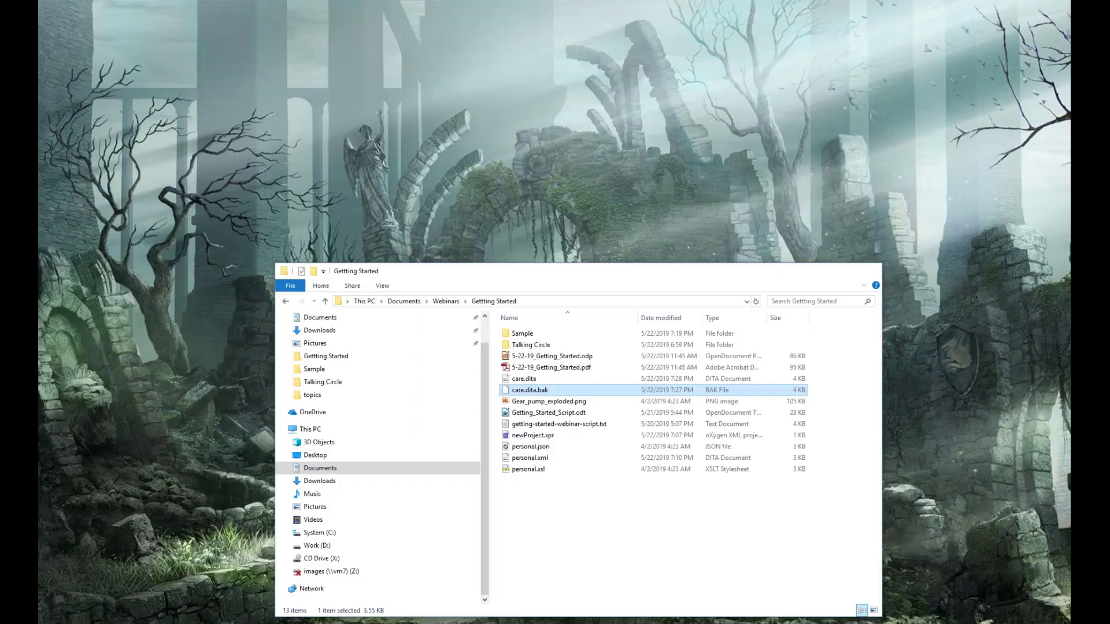
{"action": "left_click", "coordinate": [266, 584]}
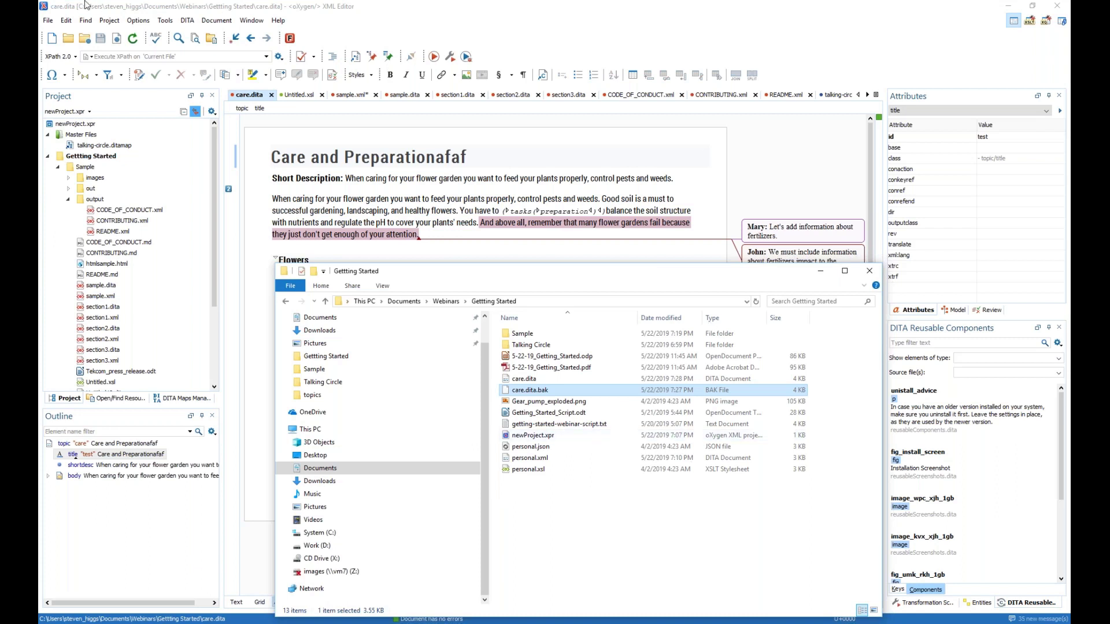
Return to care.dita, place the cursor in the Flowers table title and enable XPath update on cursor move.
{"action": "left_click", "coordinate": [502, 156]}
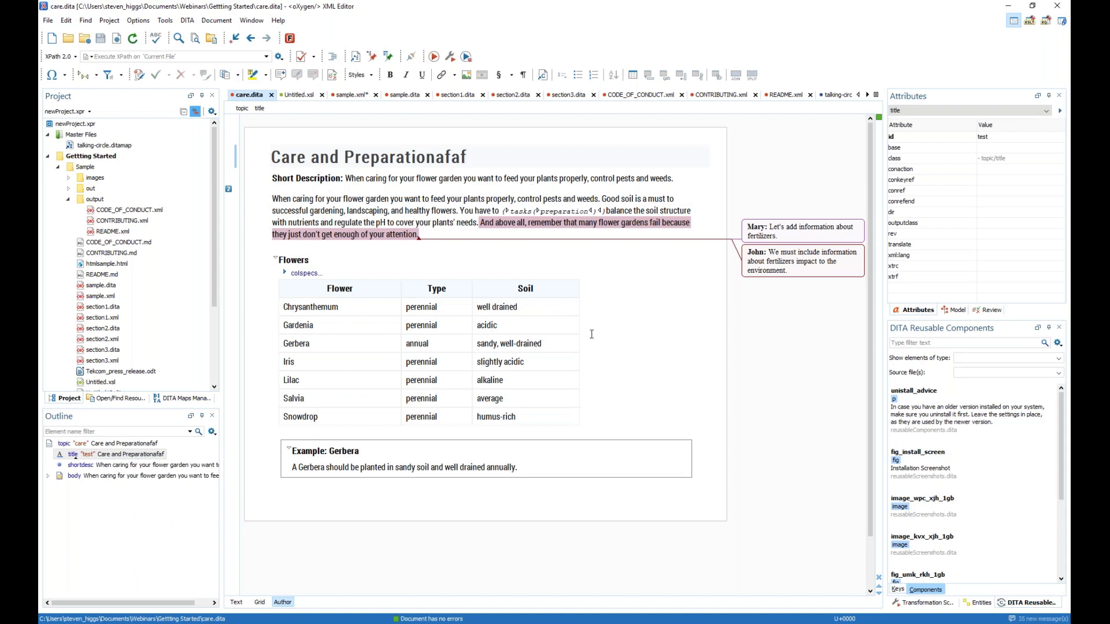
{"action": "left_click", "coordinate": [504, 321]}
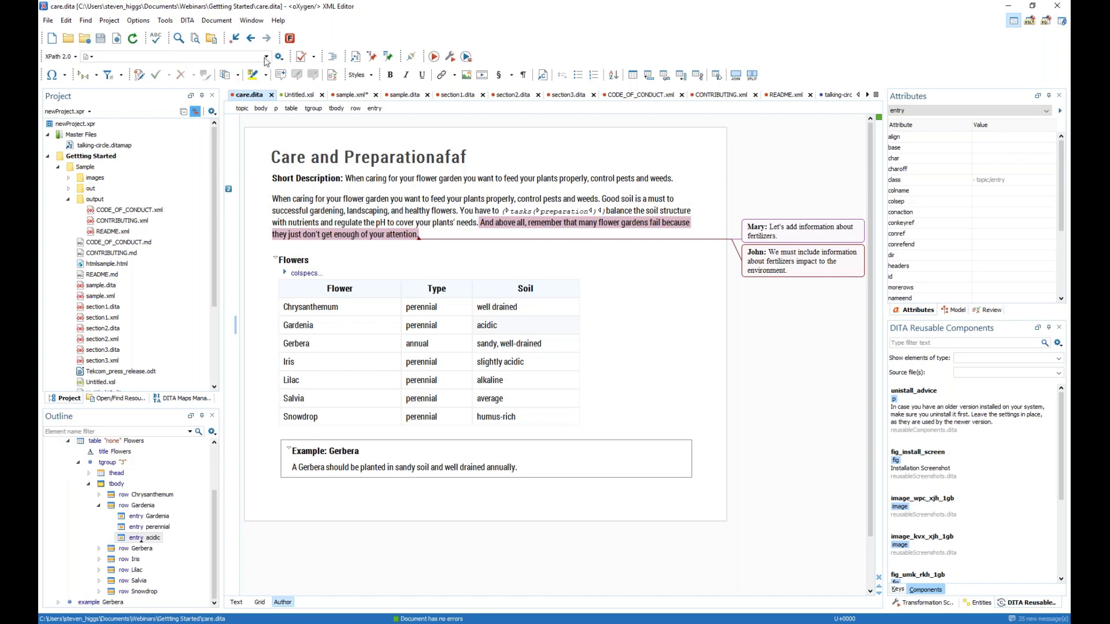
{"action": "left_click", "coordinate": [417, 257]}
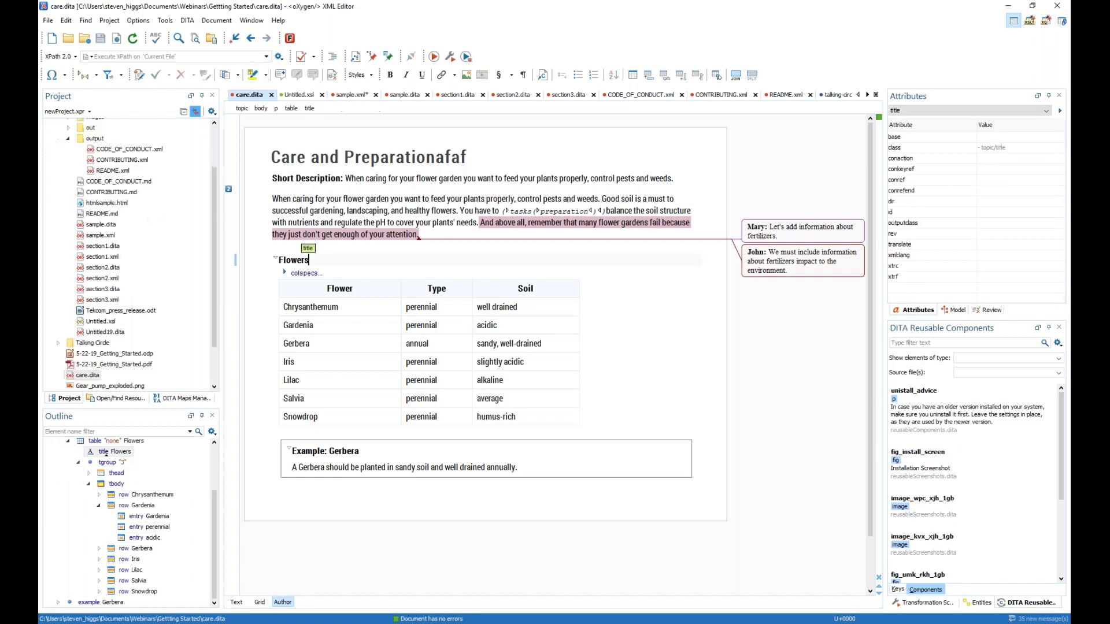
{"action": "left_click", "coordinate": [279, 57]}
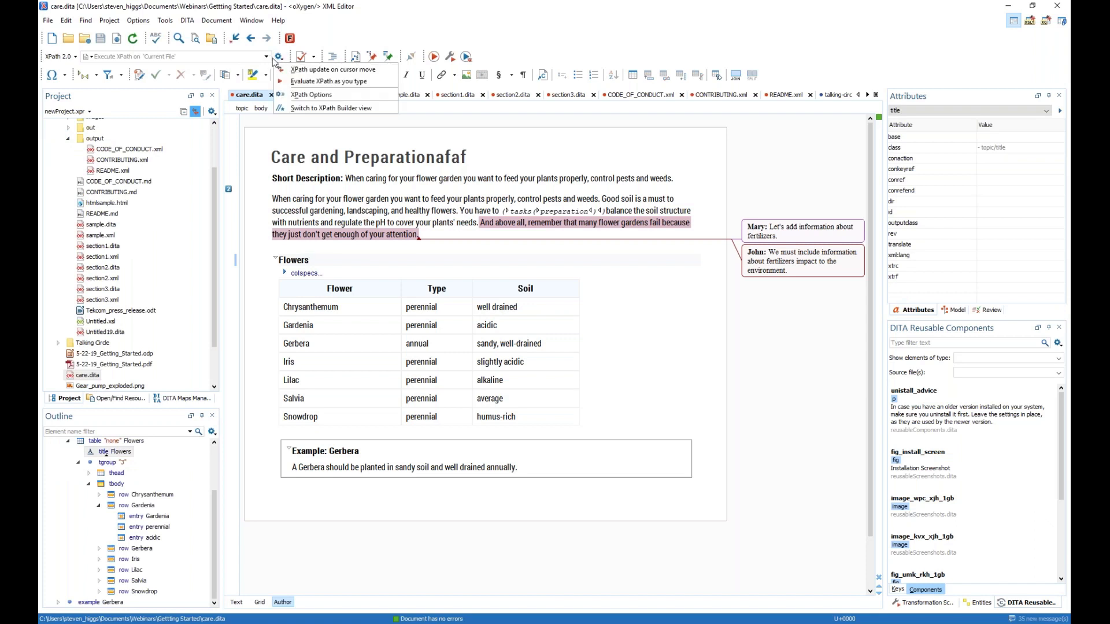
{"action": "left_click", "coordinate": [323, 70]}
Move the cursor through the Flowers table and Gerbera example in Author mode to examine each element's XPath.
{"action": "left_click", "coordinate": [515, 271]}
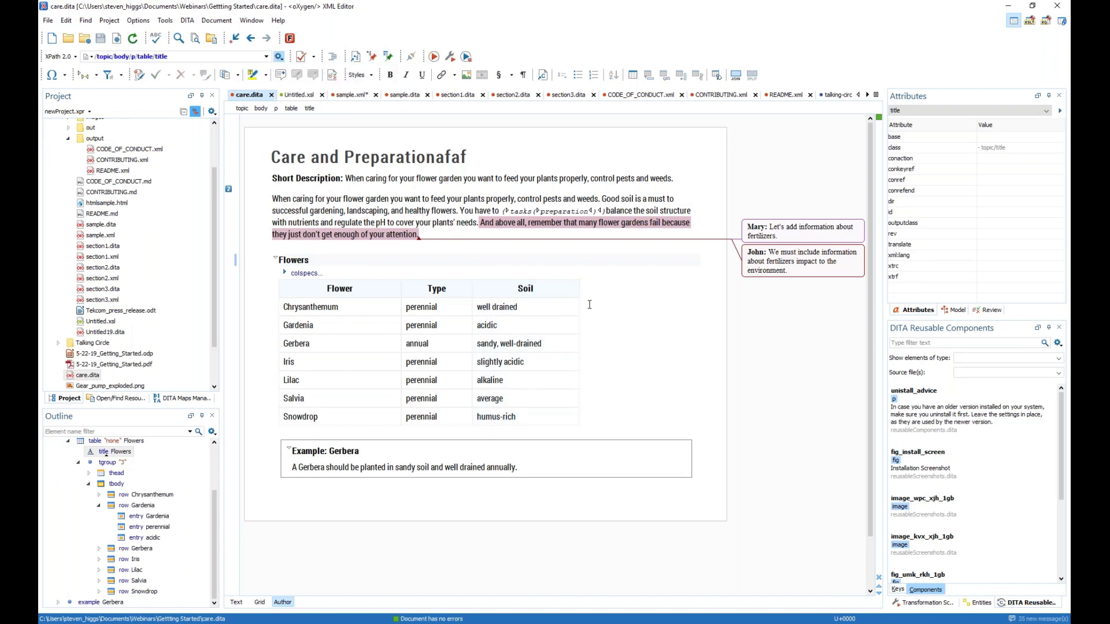
{"action": "left_click", "coordinate": [558, 398]}
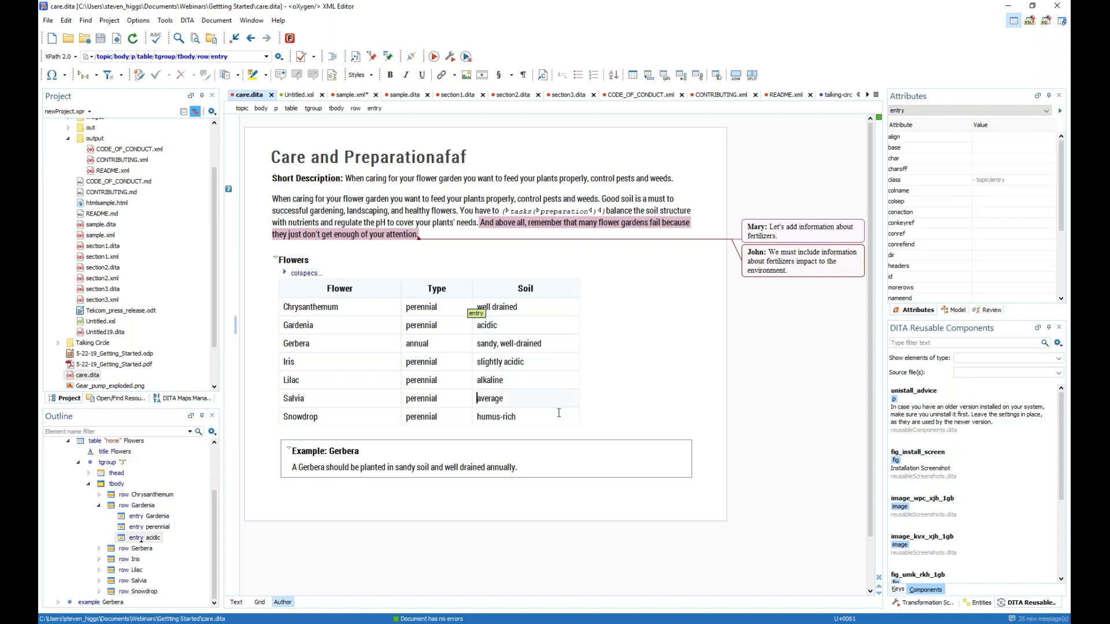
{"action": "left_click", "coordinate": [544, 449]}
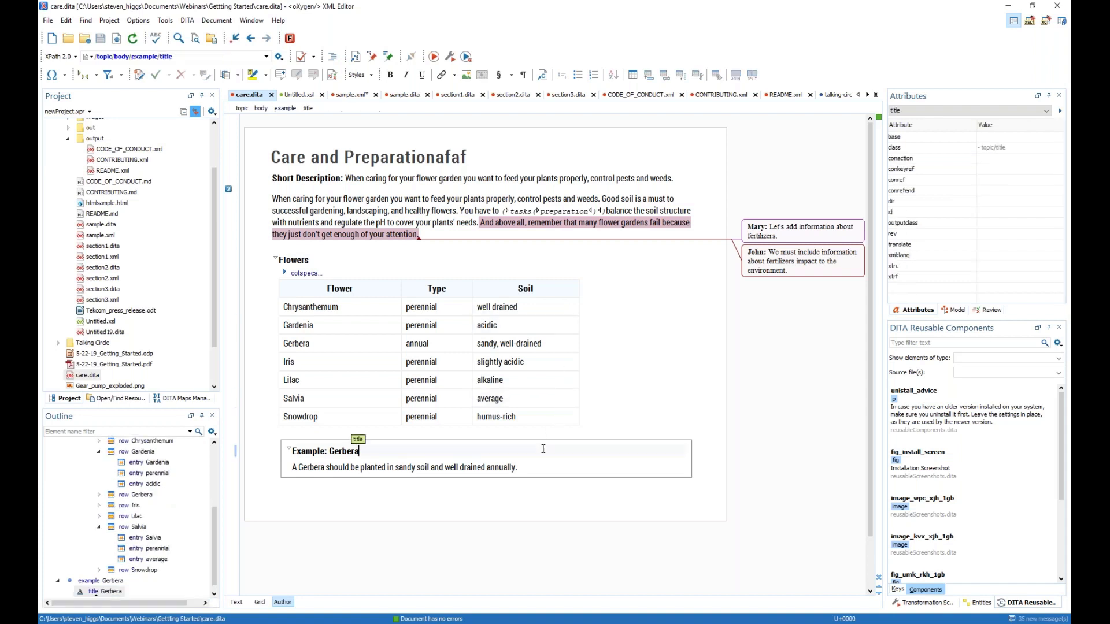
{"action": "key", "text": "Up"}
{"action": "key", "text": "Up"}
{"action": "key", "text": "Up"}
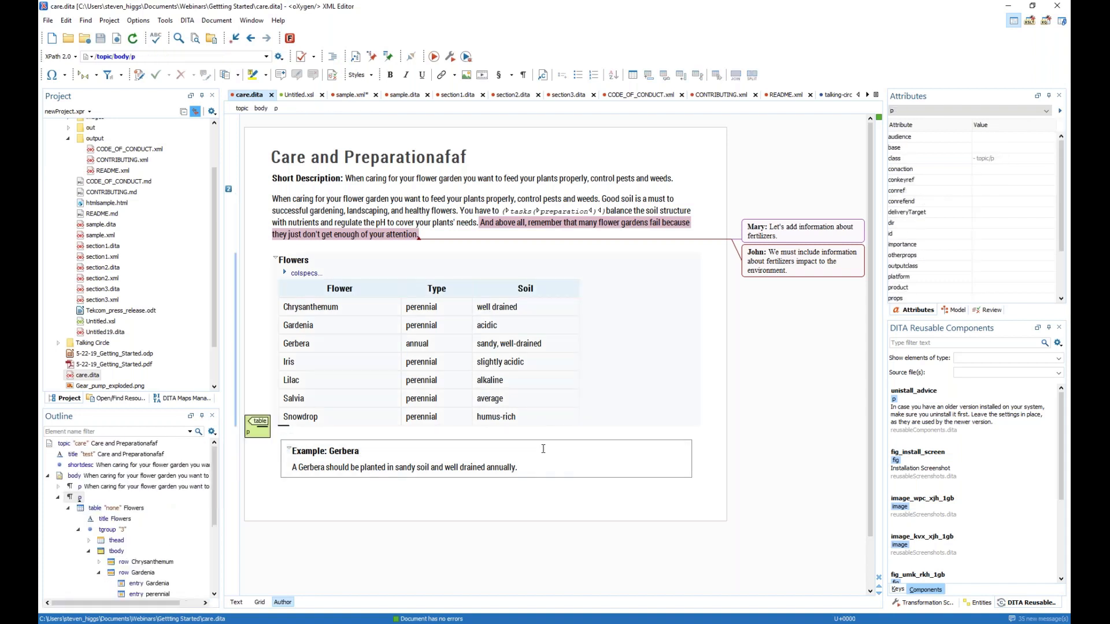
{"action": "key", "text": "Up"}
{"action": "key", "text": "Up"}
{"action": "key", "text": "Up"}
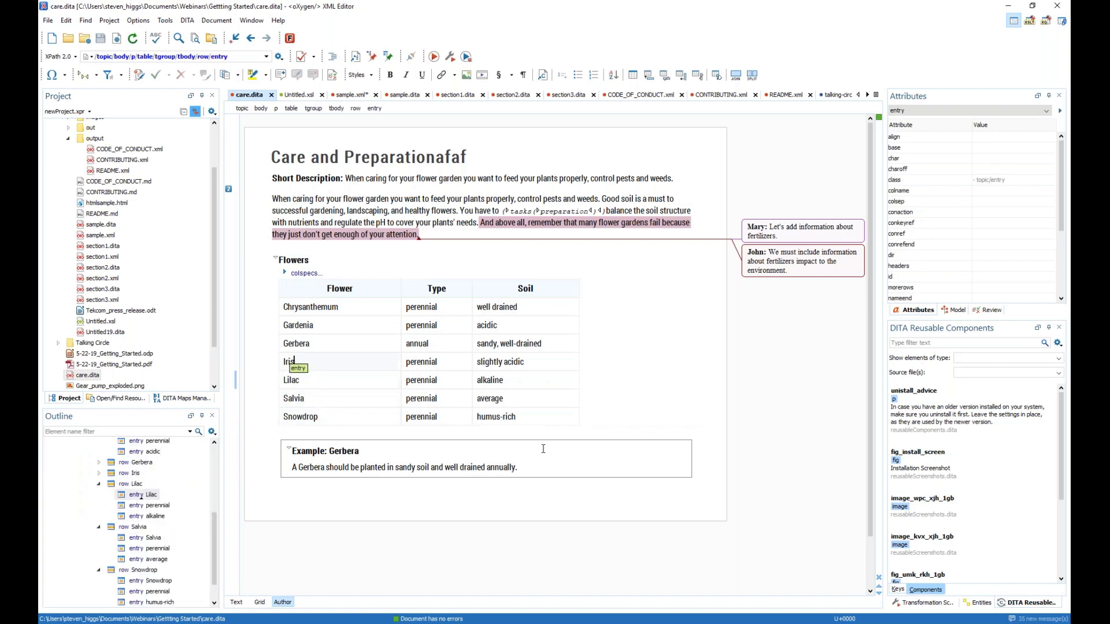
{"action": "key", "text": "Up"}
{"action": "key", "text": "Up"}
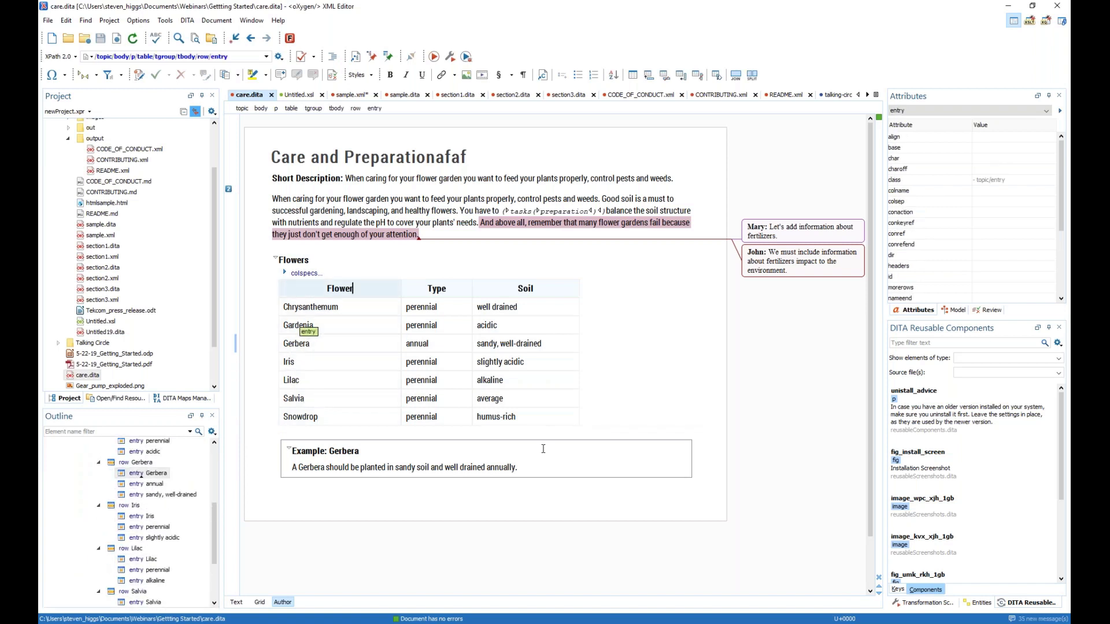
{"action": "key", "text": "Up"}
{"action": "key", "text": "Up"}
{"action": "key", "text": "Up"}
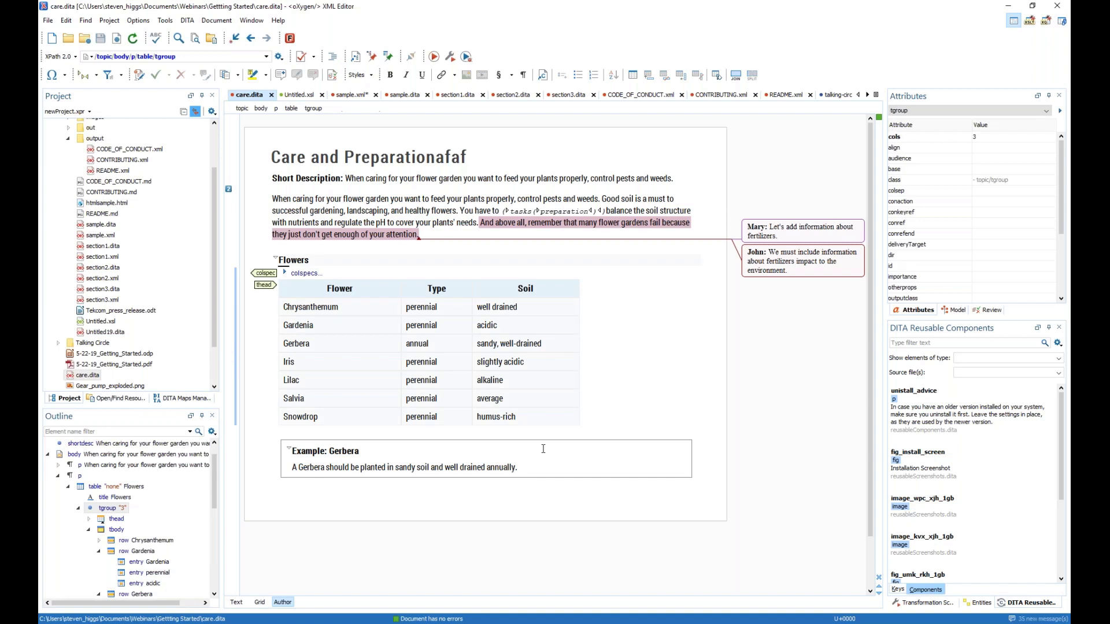
{"action": "key", "text": "Up"}
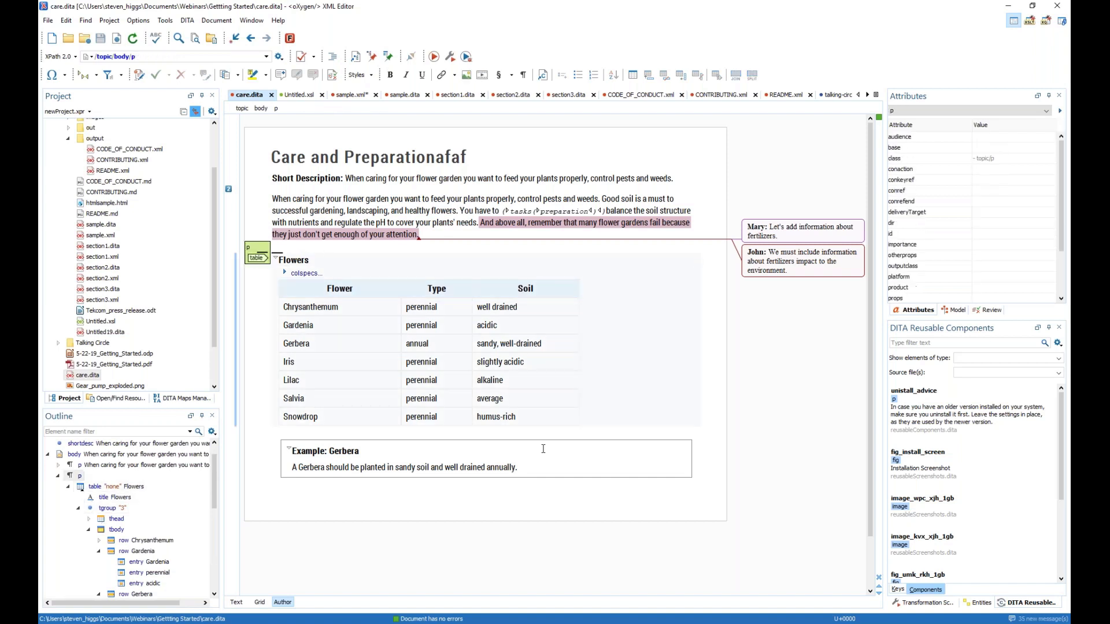
{"action": "key", "text": "Down"}
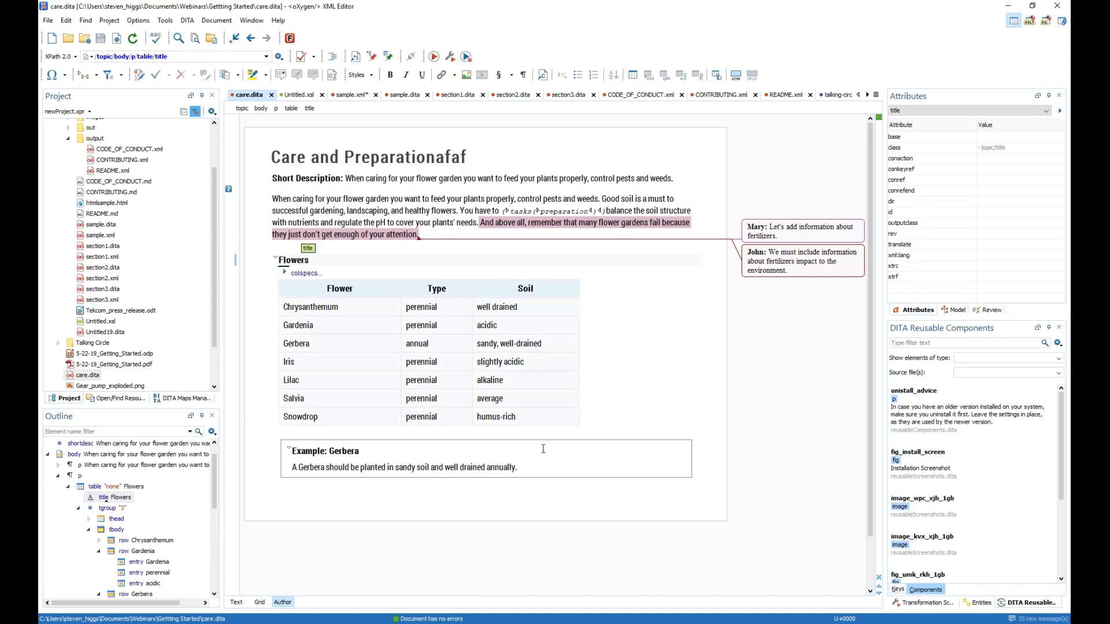
{"action": "key", "text": "Down"}
{"action": "key", "text": "Down"}
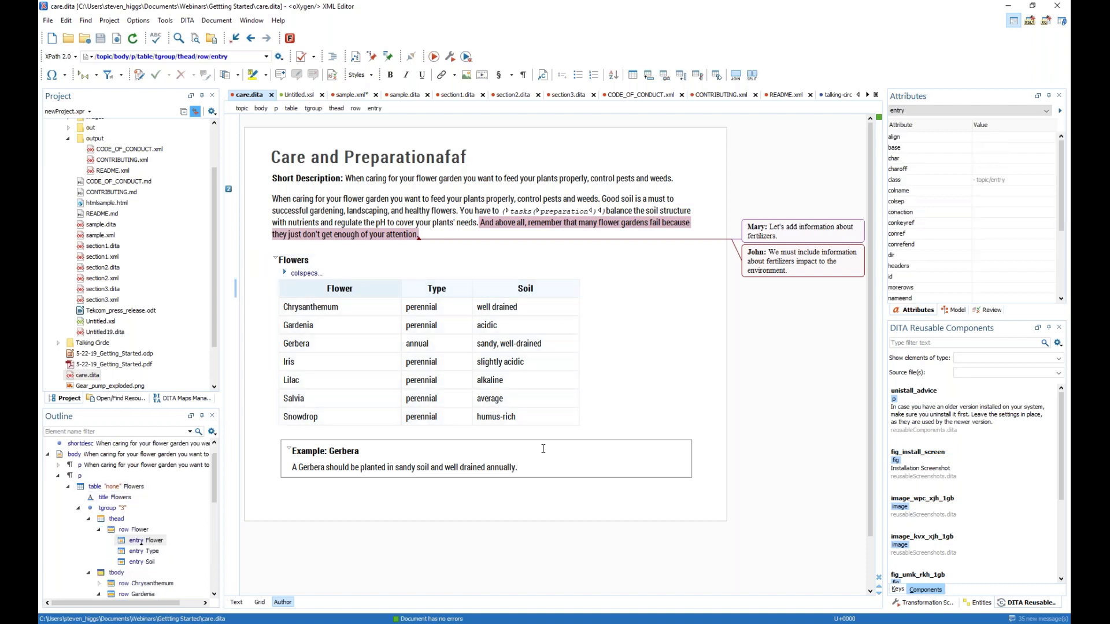
Check the context actions for the Flower header cell in Author mode and for its entry element in Text mode.
{"action": "right_click", "coordinate": [366, 288]}
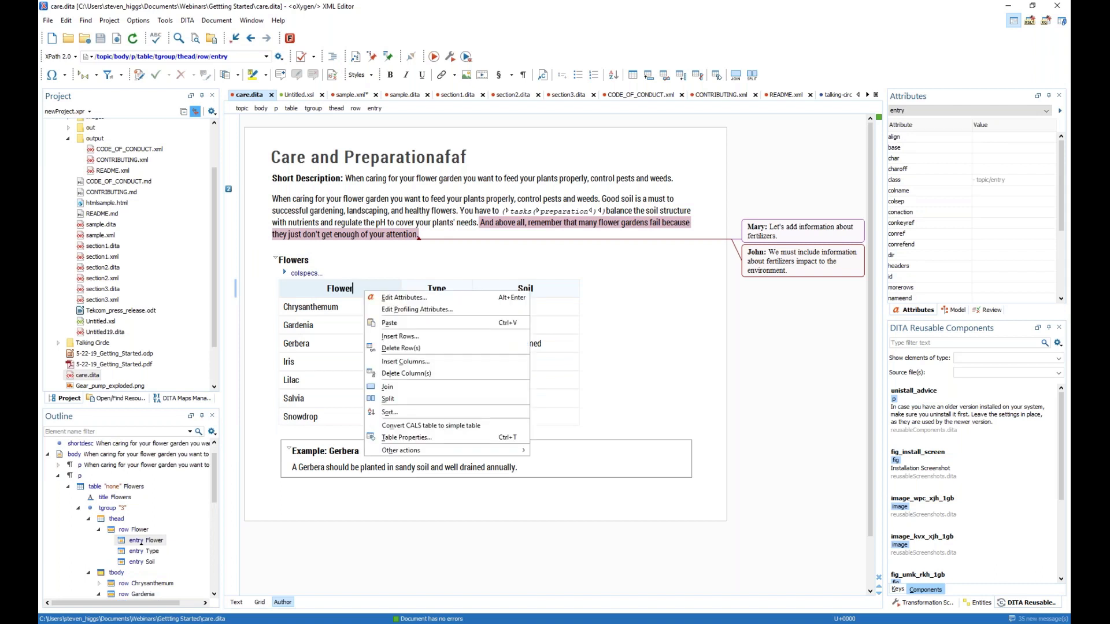
{"action": "left_click", "coordinate": [235, 603]}
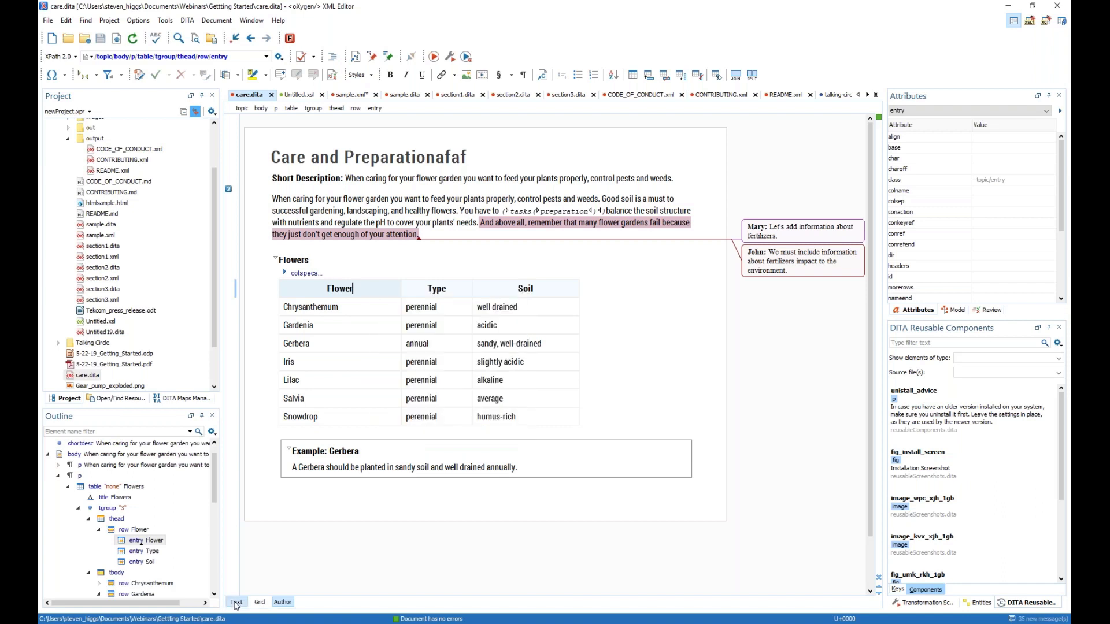
{"action": "key", "text": "shift+F10"}
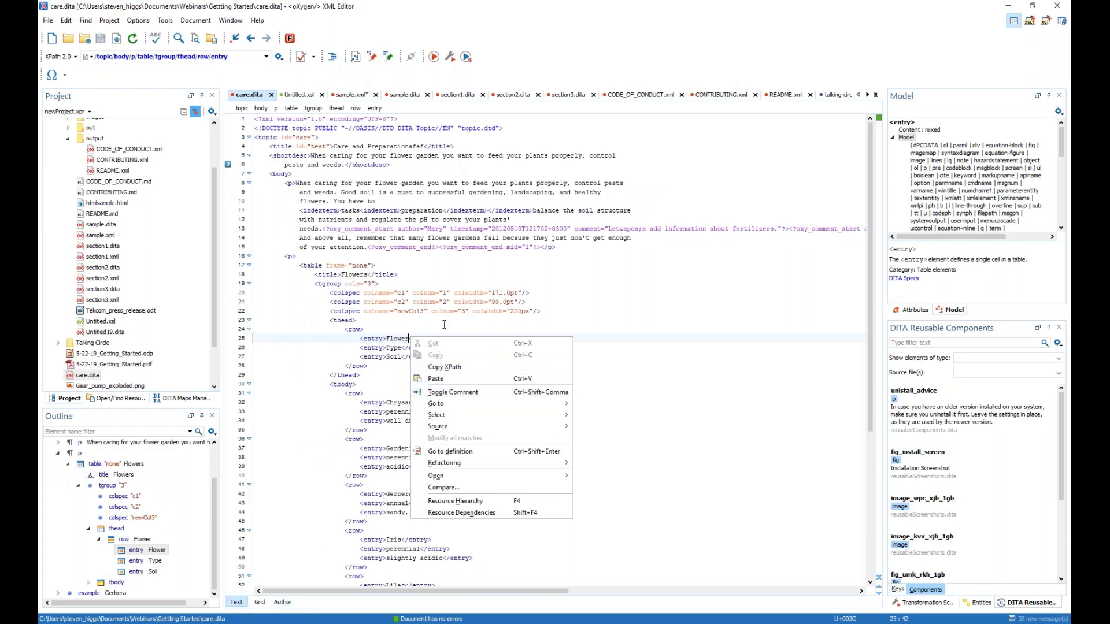
Move the cursor upward from the last colspec line to the first body paragraph in Text mode, examining each XPath.
{"action": "left_click", "coordinate": [545, 310]}
{"action": "left_click", "coordinate": [546, 310]}
{"action": "key", "text": "Up"}
{"action": "key", "text": "Up"}
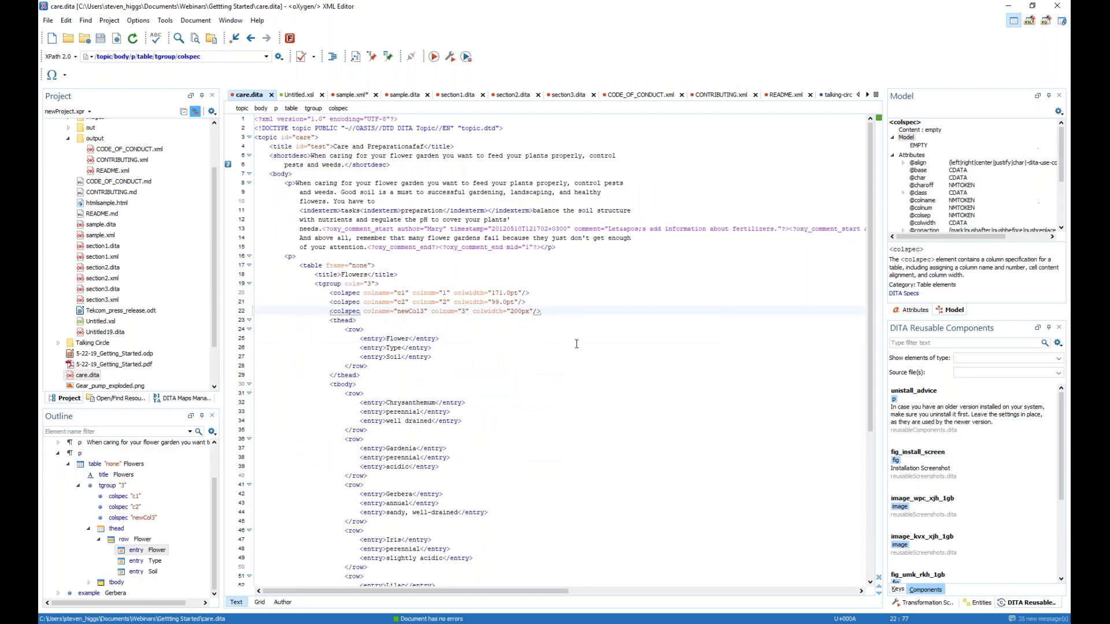
{"action": "key", "text": "Up"}
{"action": "key", "text": "Up"}
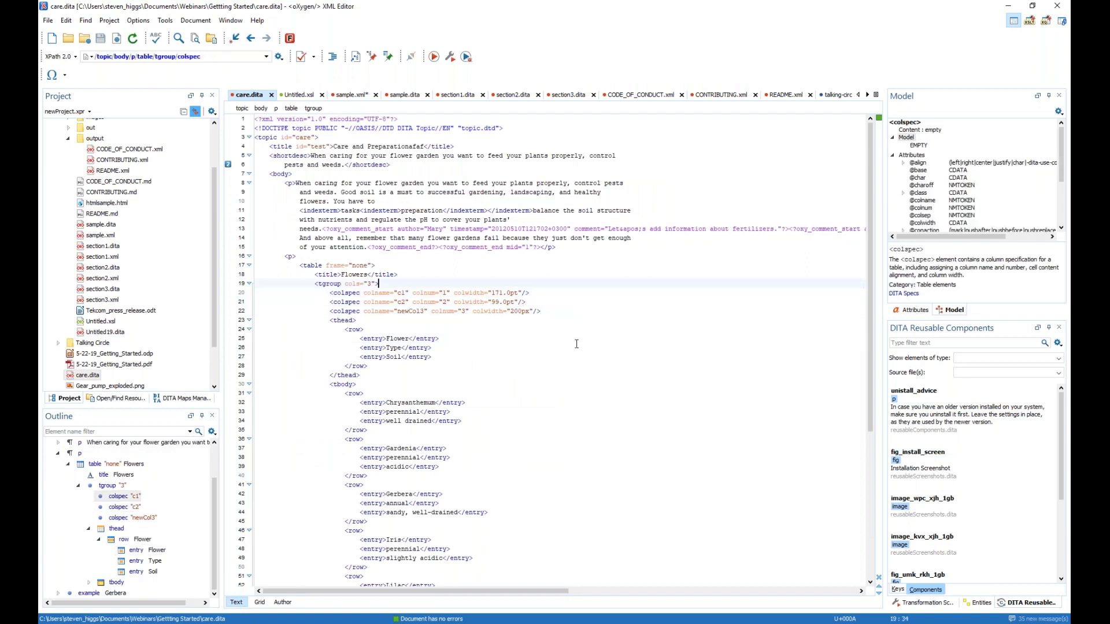
{"action": "key", "text": "Up"}
{"action": "key", "text": "Up"}
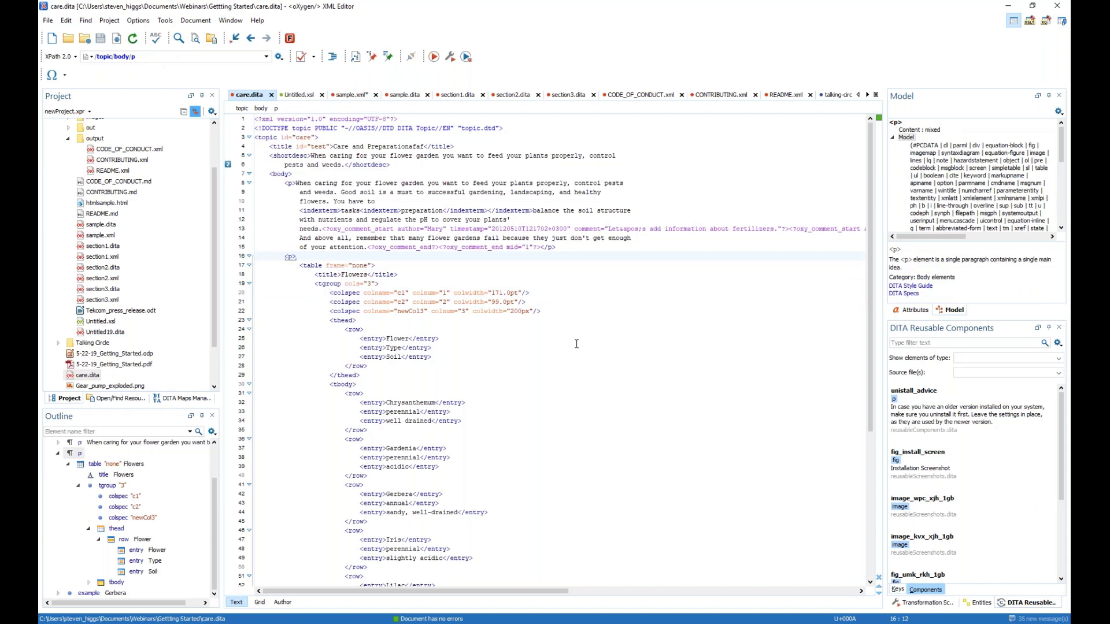
{"action": "key", "text": "Up"}
{"action": "key", "text": "Up"}
{"action": "key", "text": "Up"}
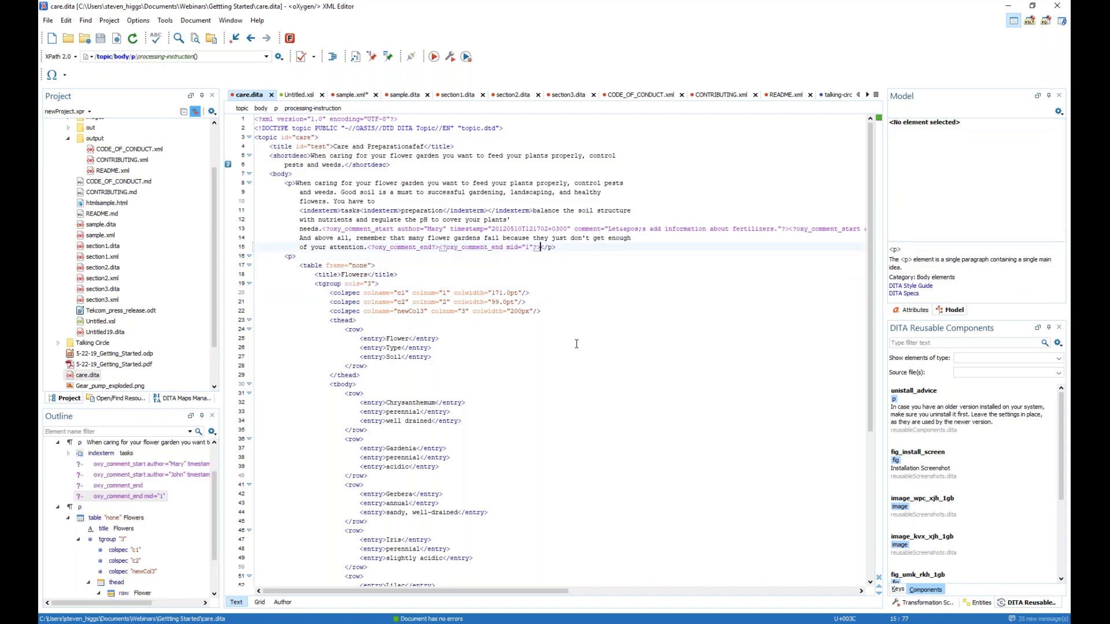
{"action": "key", "text": "Up"}
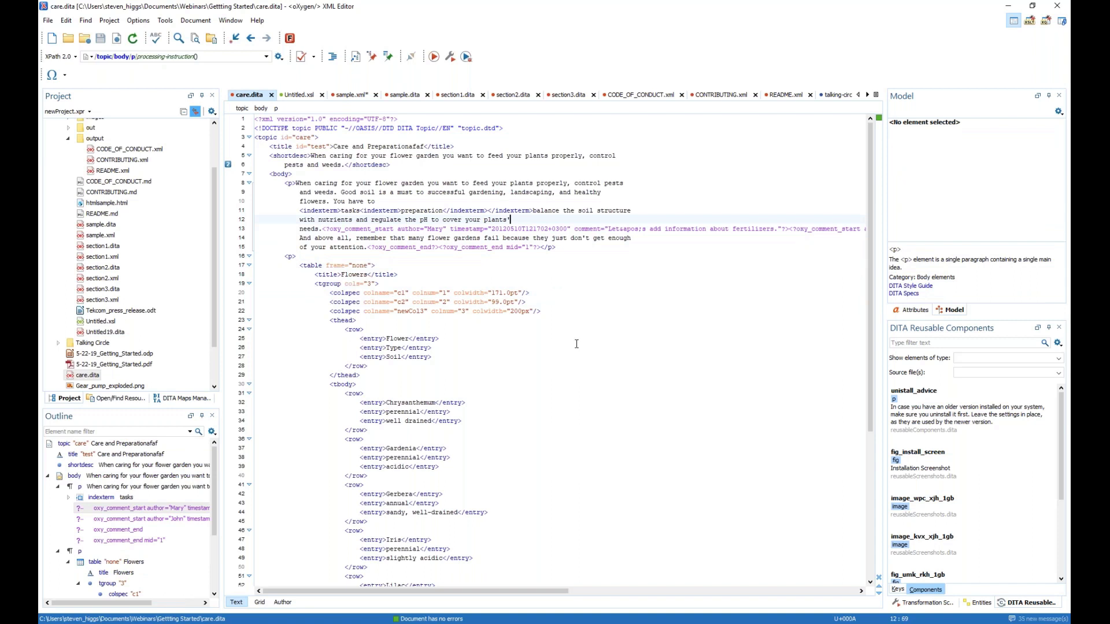
{"action": "key", "text": "Down"}
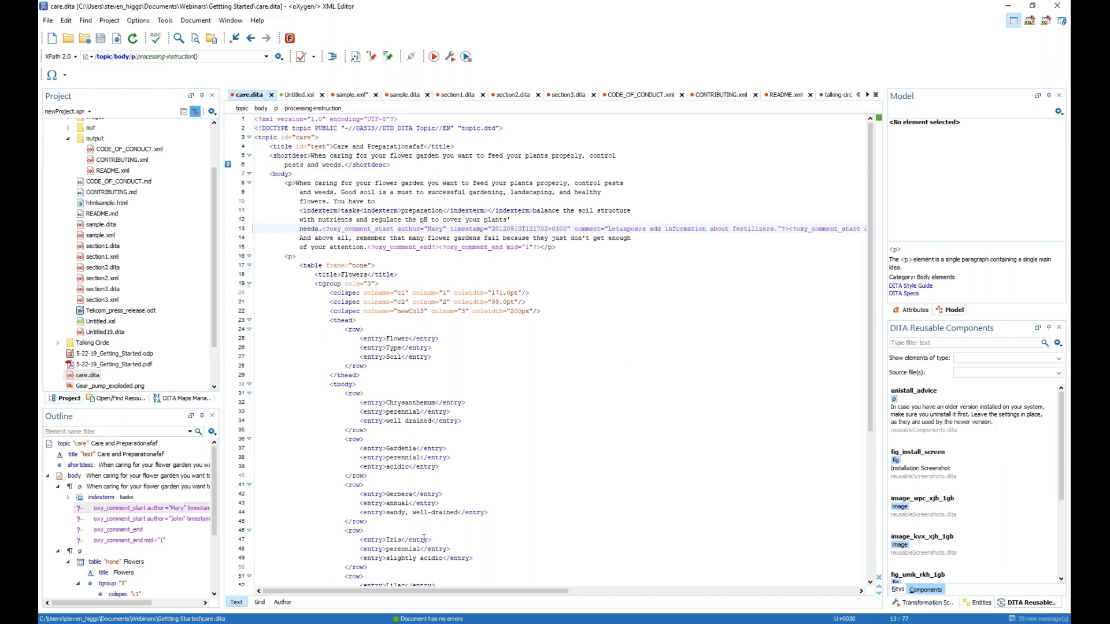
Compare Author mode with Text mode again and examine the XPaths from the topic root down to the first body paragraph.
{"action": "left_click", "coordinate": [283, 602]}
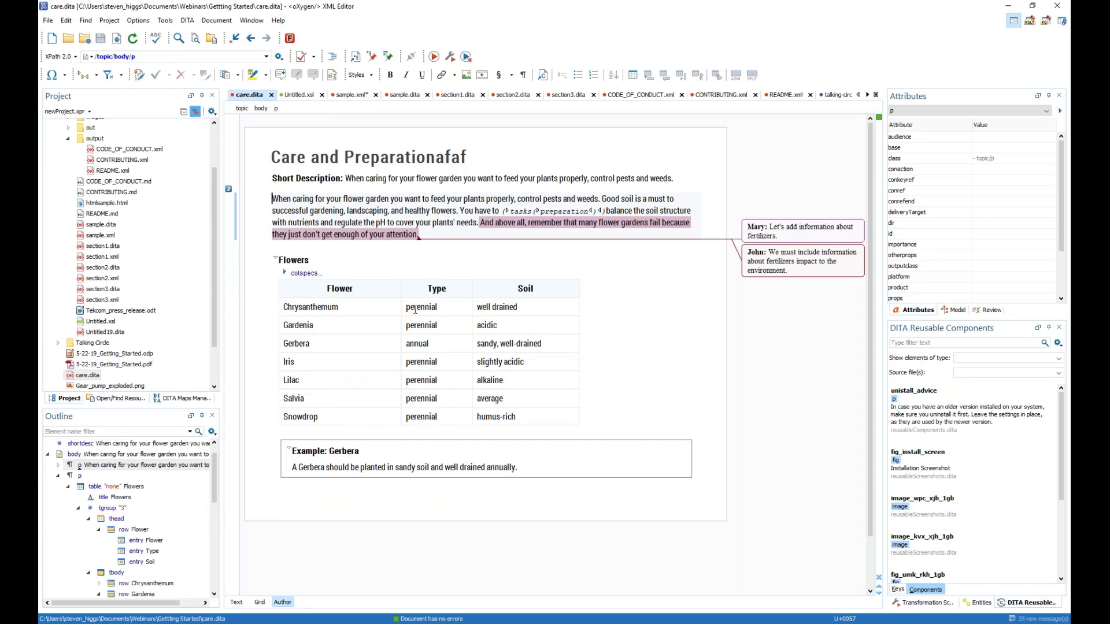
{"action": "left_click", "coordinate": [237, 603]}
{"action": "left_click", "coordinate": [359, 139]}
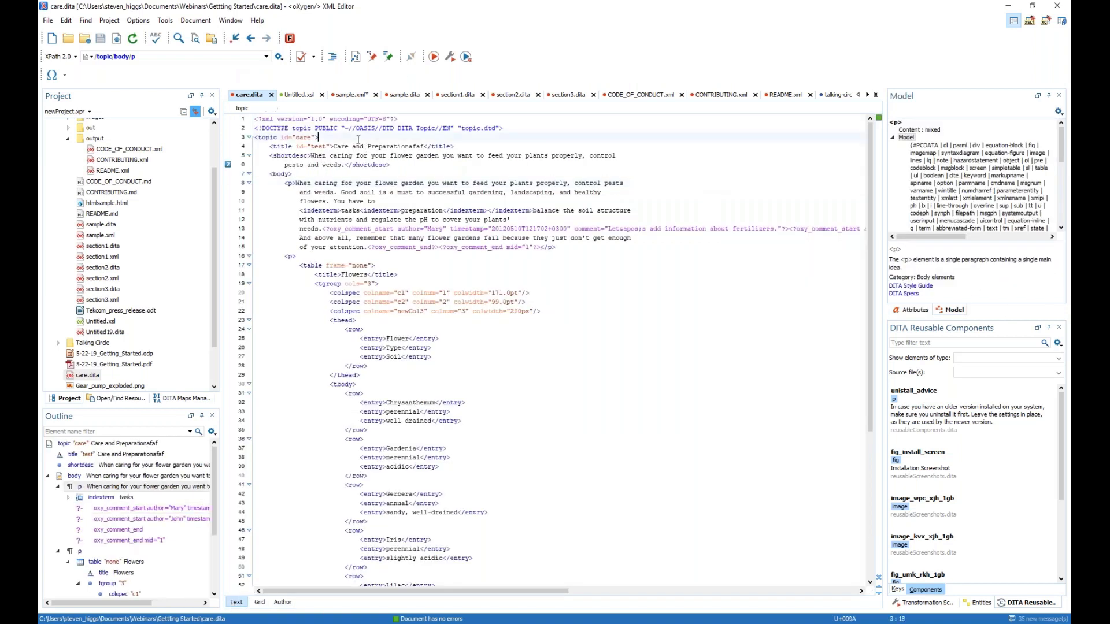
{"action": "key", "text": "Up"}
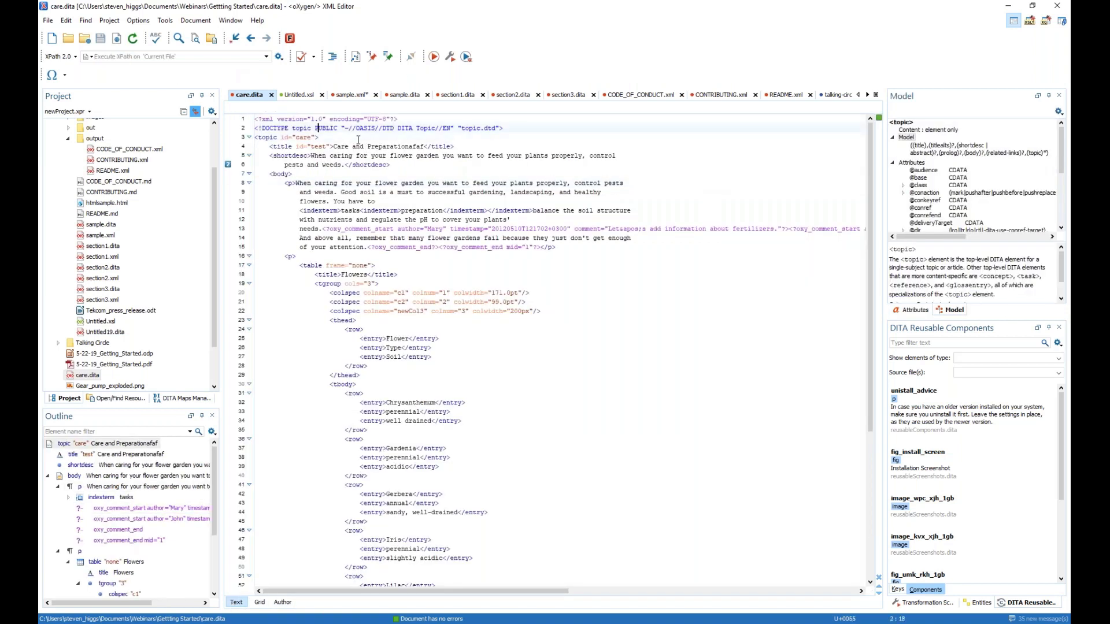
{"action": "key", "text": "Down"}
{"action": "key", "text": "Down"}
{"action": "key", "text": "Down"}
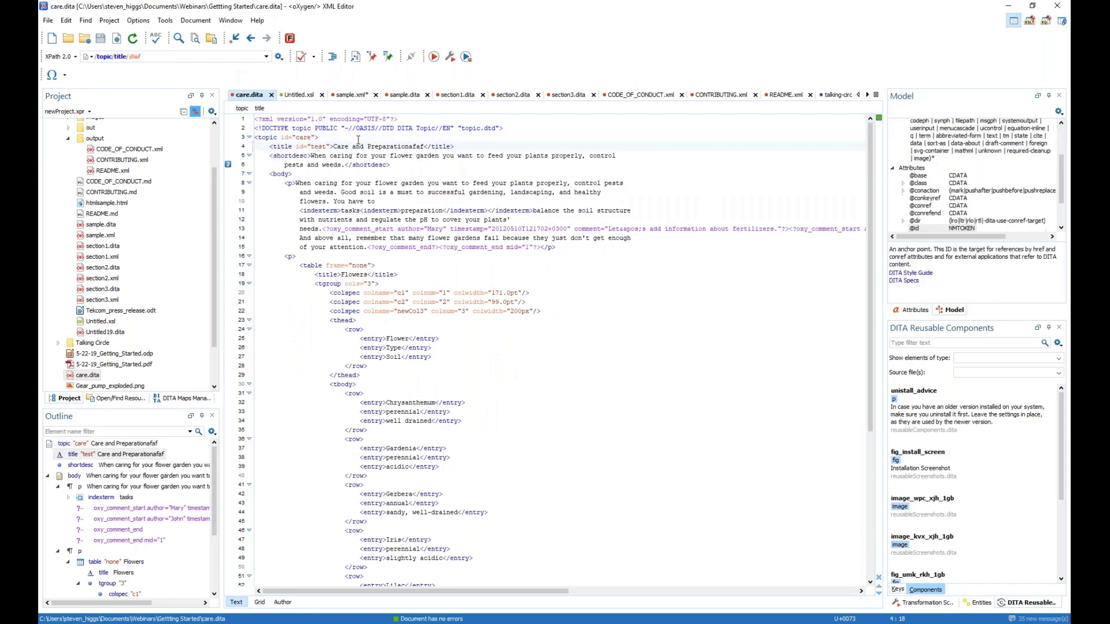
{"action": "key", "text": "Up"}
{"action": "key", "text": "Down"}
{"action": "key", "text": "Down"}
{"action": "key", "text": "Down"}
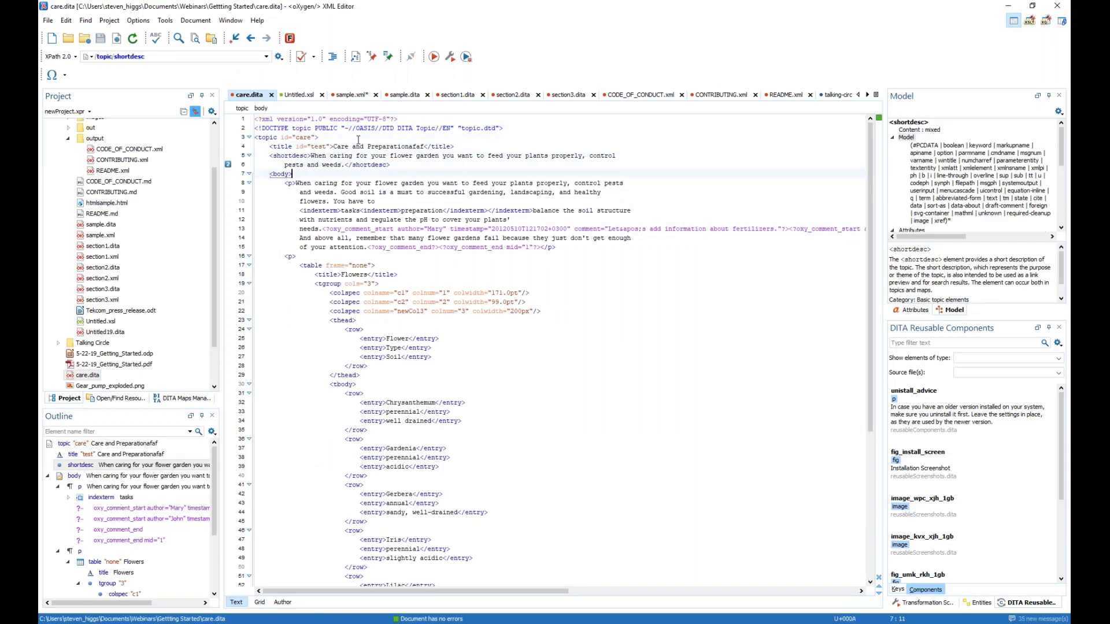
{"action": "key", "text": "Down"}
{"action": "key", "text": "Down"}
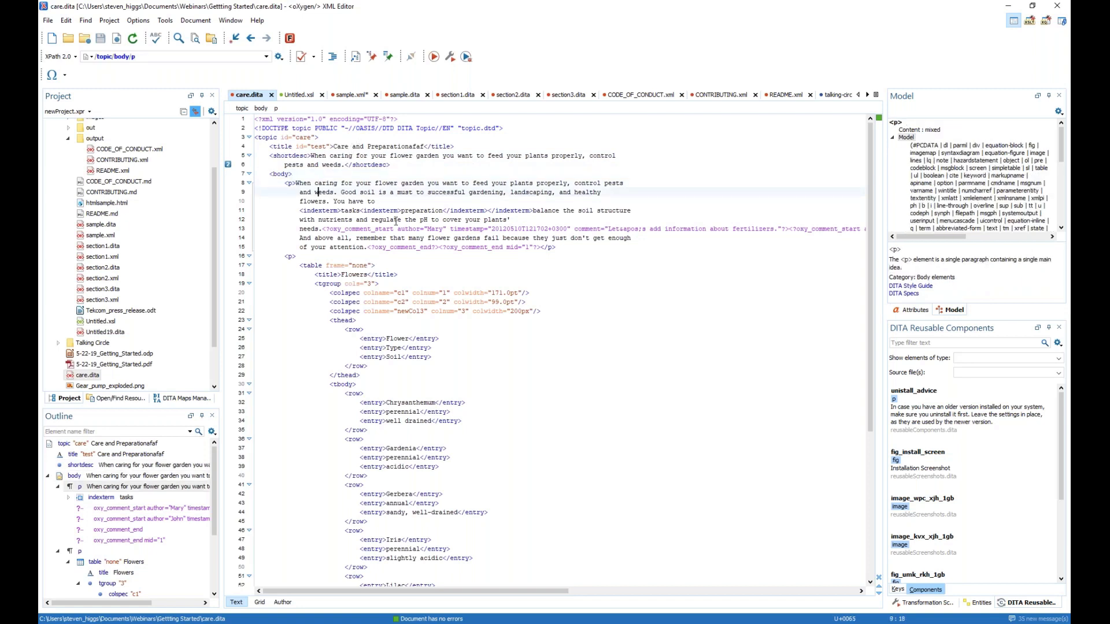
{"action": "scroll", "coordinate": [396, 222], "scroll_direction": "down", "scroll_amount": 8}
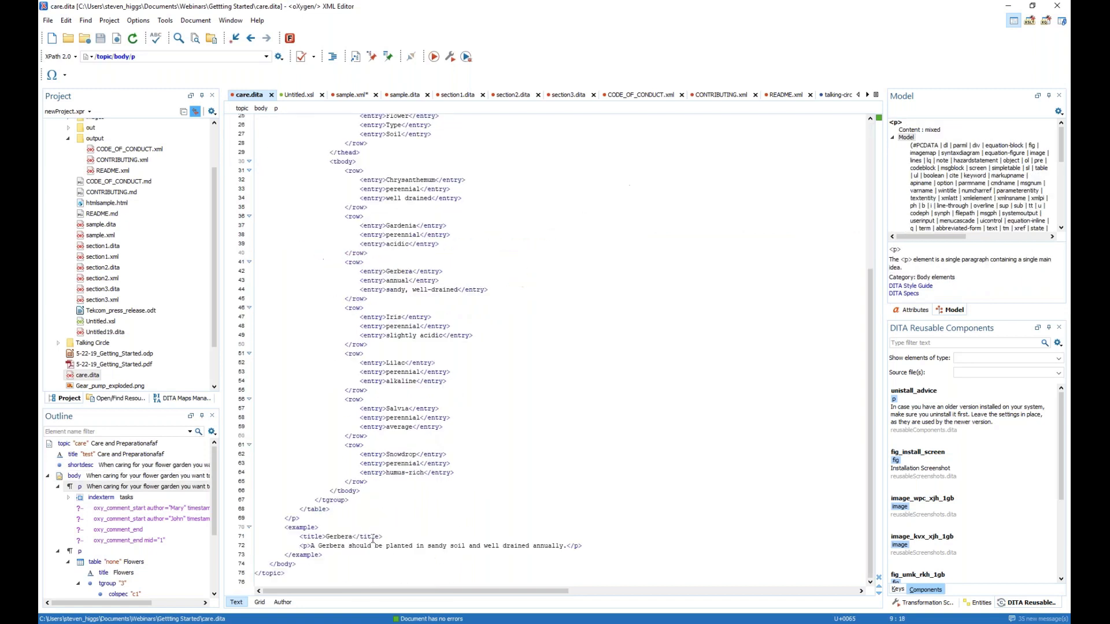
Move the cursor upward from the closing body and topic tags to the closing tbody tag, examining each element's XPath.
{"action": "left_click", "coordinate": [285, 564]}
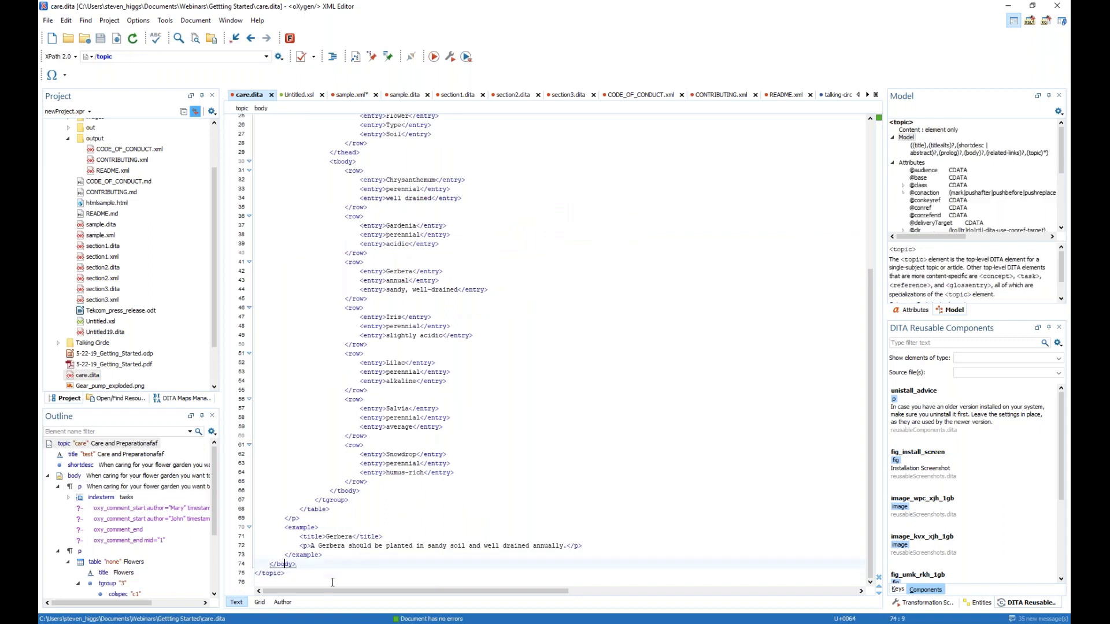
{"action": "left_click", "coordinate": [332, 583]}
{"action": "key", "text": "Up"}
{"action": "key", "text": "Up"}
{"action": "key", "text": "Up"}
{"action": "key", "text": "Up"}
{"action": "key", "text": "Up"}
{"action": "key", "text": "Up"}
{"action": "key", "text": "Up"}
{"action": "key", "text": "Up"}
{"action": "key", "text": "Up"}
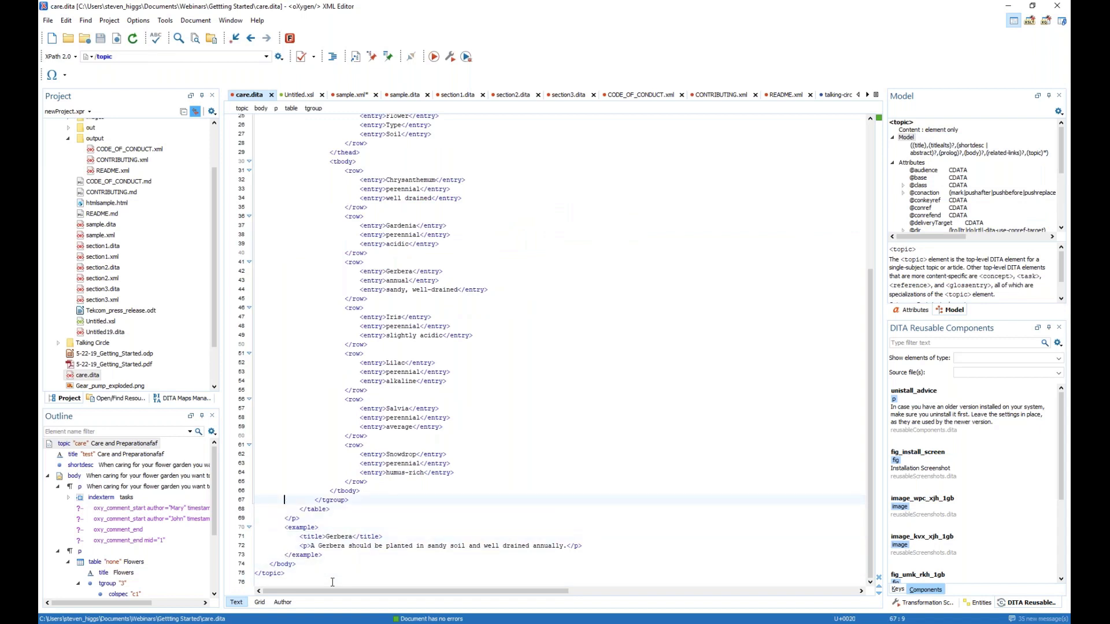
{"action": "key", "text": "Up"}
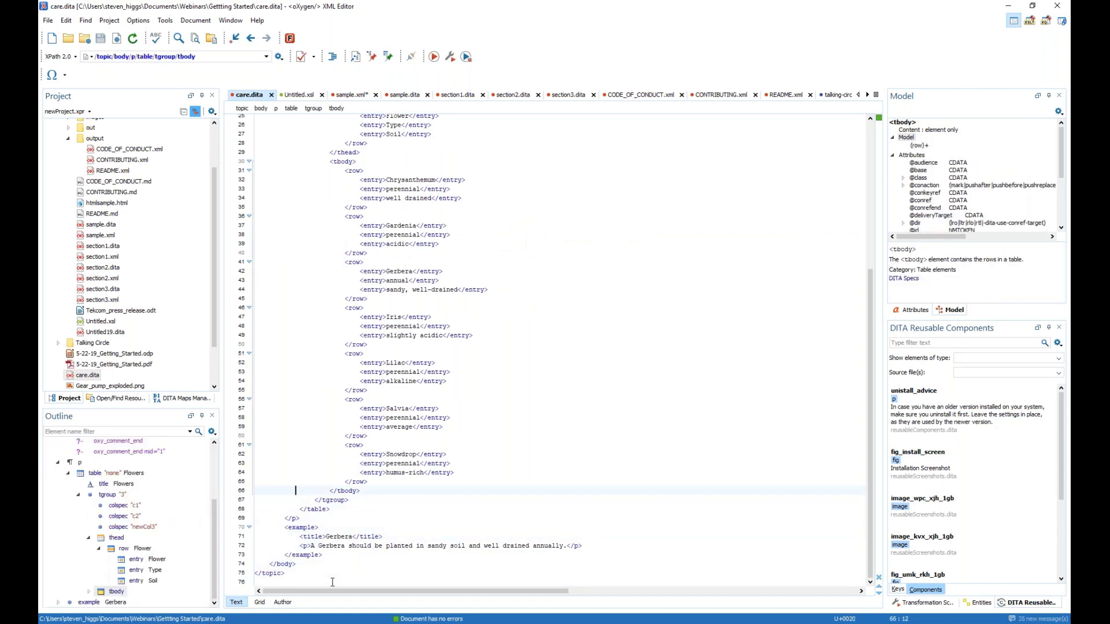
Move the cursor through the humus-rich and perennial entries of the Snowdrop row to examine their XPaths.
{"action": "key", "text": "Home"}
{"action": "key", "text": "Up"}
{"action": "key", "text": "Up"}
{"action": "key", "text": "Right"}
{"action": "key", "text": "Right"}
{"action": "key", "text": "Right"}
{"action": "key", "text": "Right"}
{"action": "key", "text": "Right"}
{"action": "key", "text": "Right"}
{"action": "key", "text": "Right"}
{"action": "key", "text": "Right"}
{"action": "key", "text": "Right"}
{"action": "key", "text": "Right"}
{"action": "key", "text": "Right"}
{"action": "key", "text": "Right"}
{"action": "key", "text": "Right"}
{"action": "key", "text": "Right"}
{"action": "key", "text": "Right"}
{"action": "key", "text": "Right"}
{"action": "key", "text": "Right"}
{"action": "key", "text": "Right"}
{"action": "key", "text": "Right"}
{"action": "key", "text": "Right"}
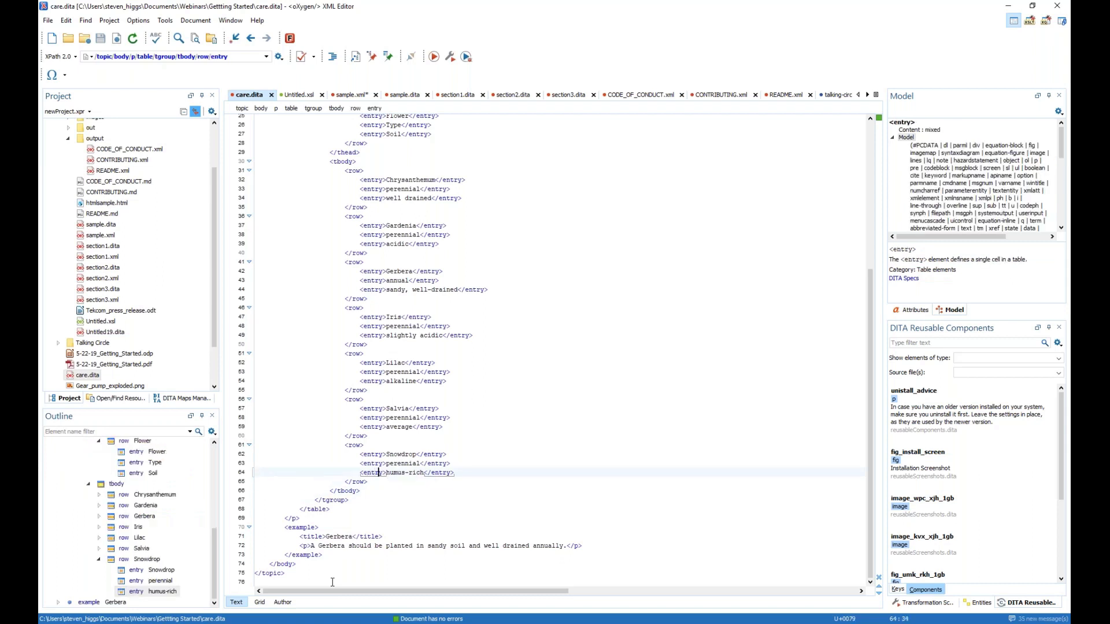
{"action": "key", "text": "Right"}
{"action": "key", "text": "Right"}
{"action": "key", "text": "Right"}
{"action": "key", "text": "Right"}
{"action": "key", "text": "Right"}
{"action": "key", "text": "Right"}
{"action": "key", "text": "Right"}
{"action": "key", "text": "Up"}
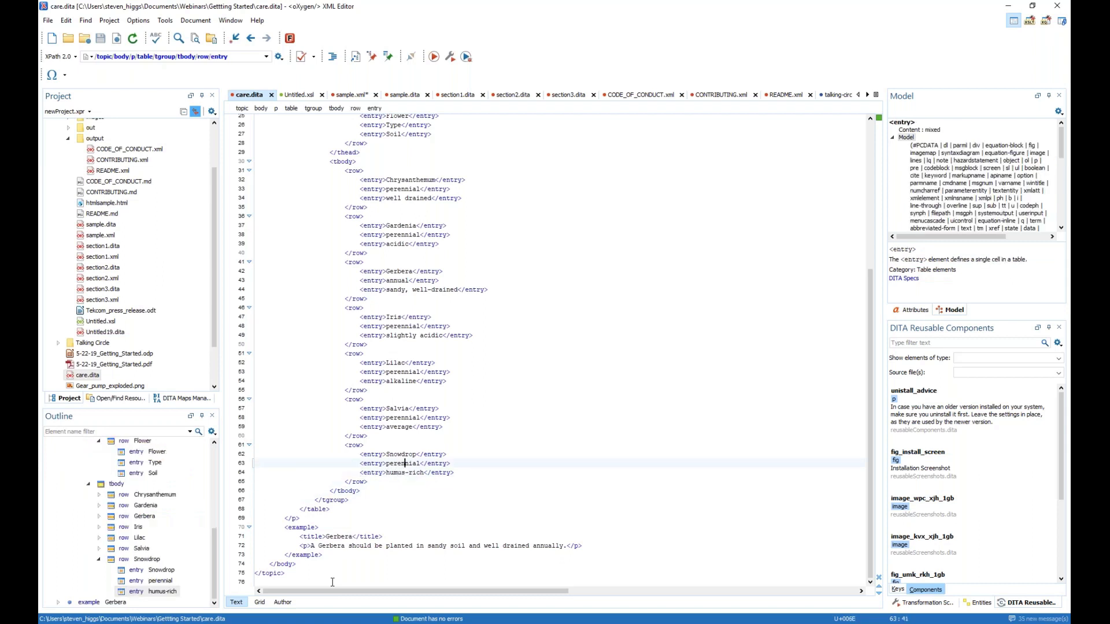
{"action": "key", "text": "Right"}
{"action": "key", "text": "Right"}
{"action": "key", "text": "Right"}
{"action": "key", "text": "Right"}
{"action": "key", "text": "Right"}
{"action": "key", "text": "Right"}
{"action": "key", "text": "Right"}
{"action": "key", "text": "Right"}
{"action": "key", "text": "Right"}
{"action": "key", "text": "Right"}
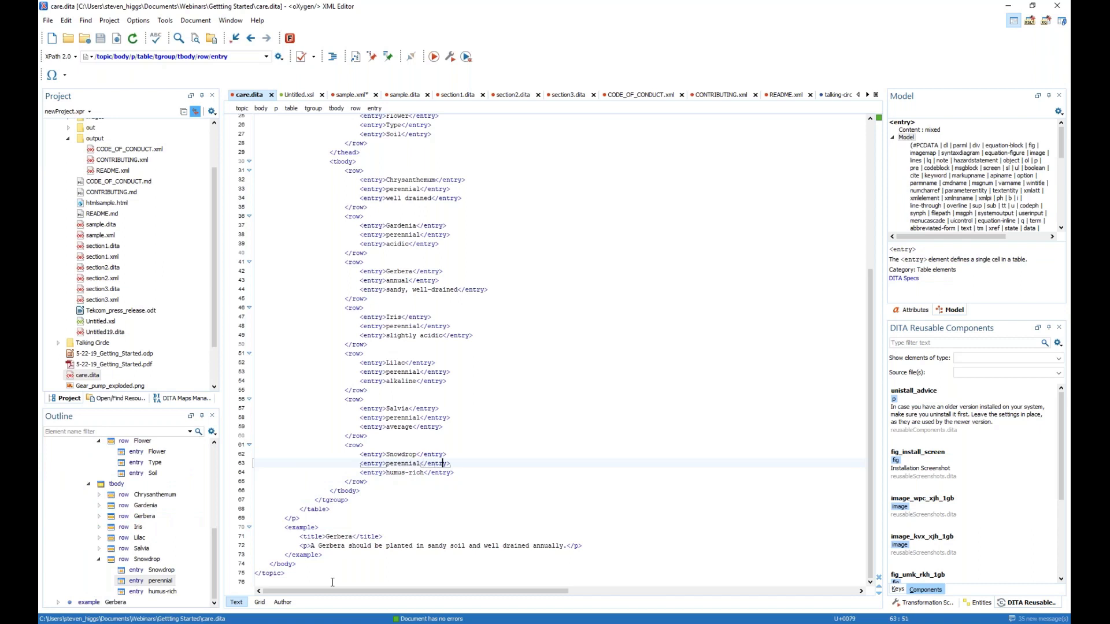
Move the cursor upward through the Snowdrop and Salvia rows to the Lilac entry, examining each row and entry XPath.
{"action": "key", "text": "Up"}
{"action": "key", "text": "Up"}
{"action": "key", "text": "Up"}
{"action": "key", "text": "Up"}
{"action": "key", "text": "Up"}
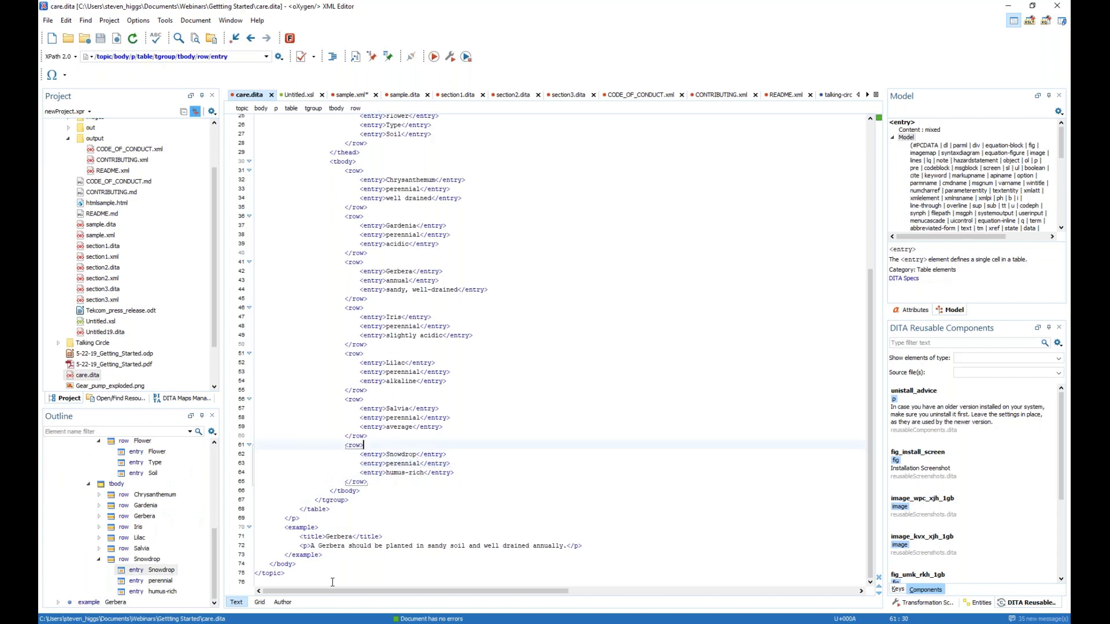
{"action": "key", "text": "Up"}
{"action": "key", "text": "Up"}
{"action": "key", "text": "Up"}
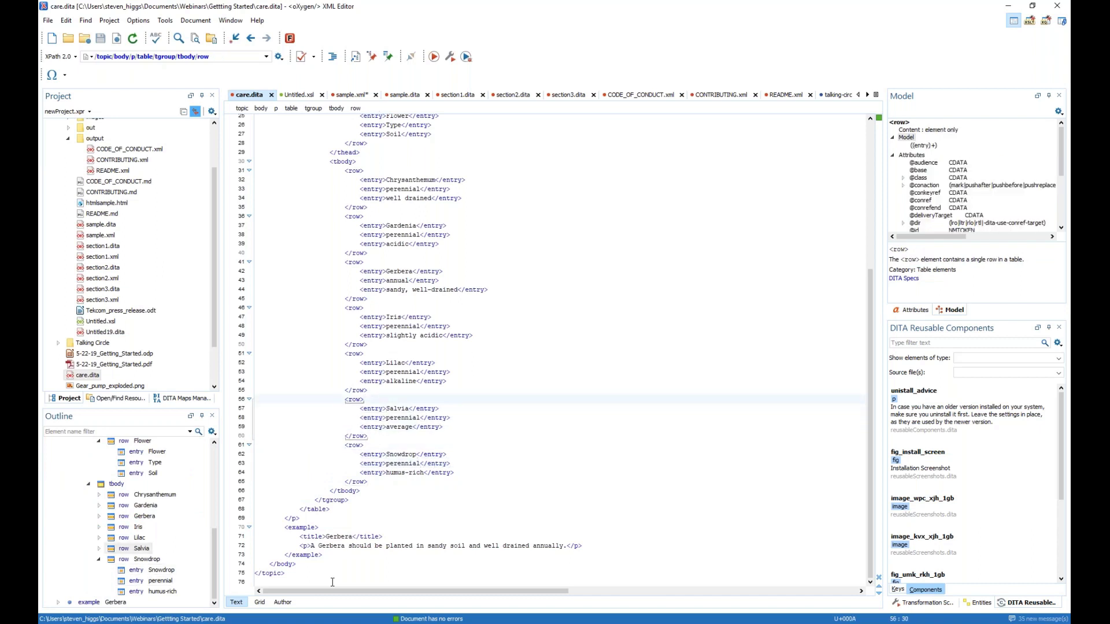
{"action": "key", "text": "Up"}
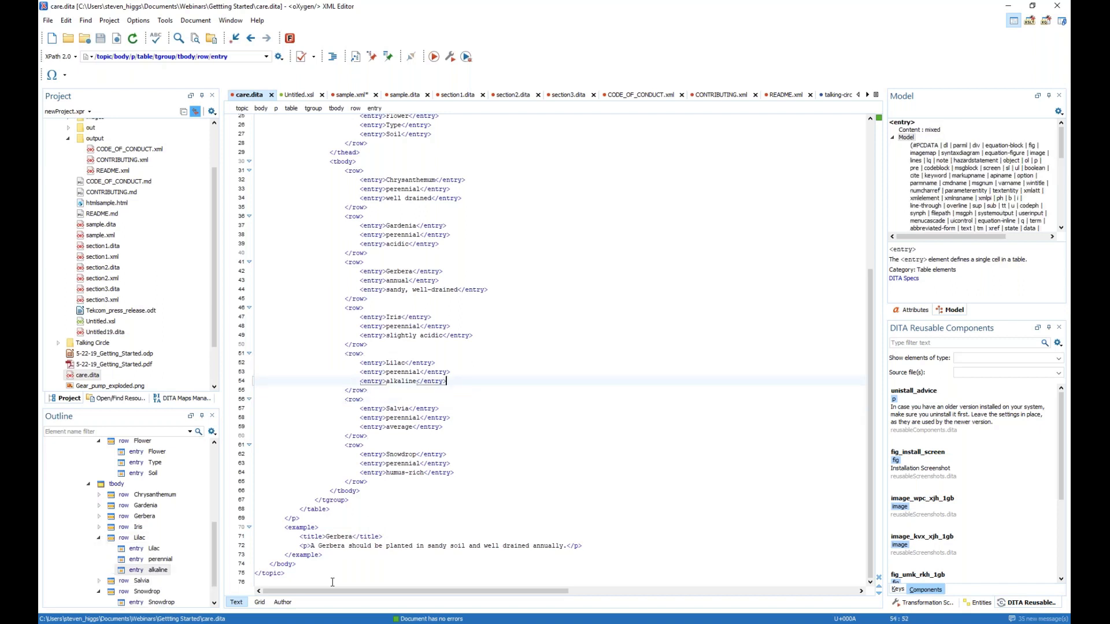
{"action": "key", "text": "Up"}
{"action": "key", "text": "Up"}
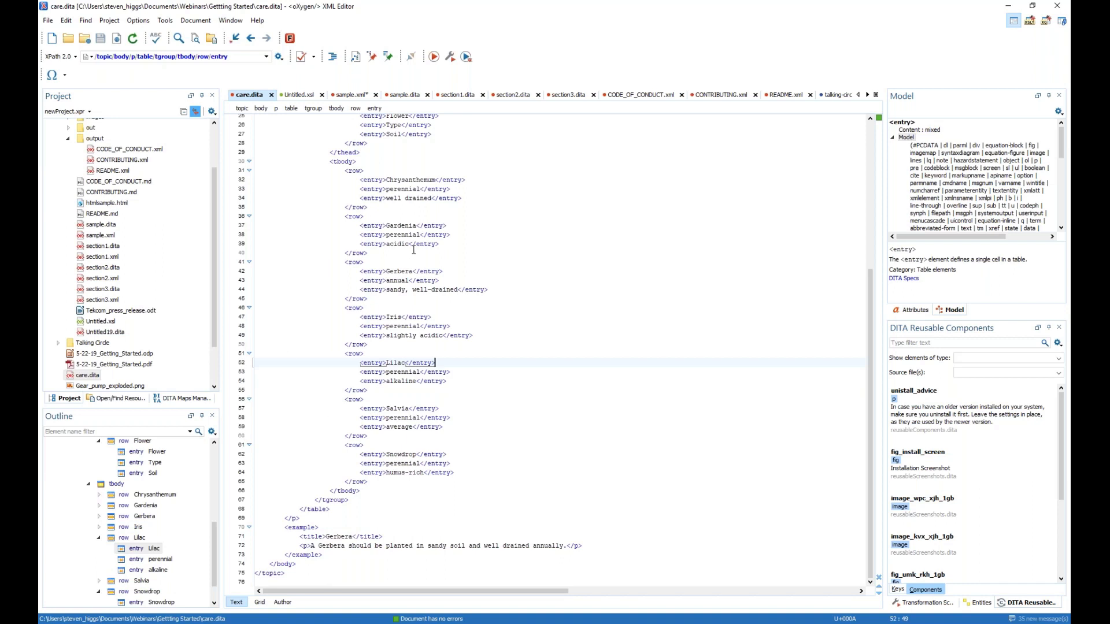
Try duplicating the Lilac entry element on a new line directly beneath it in Text mode.
{"action": "scroll", "coordinate": [414, 250], "scroll_direction": "up", "scroll_amount": 1}
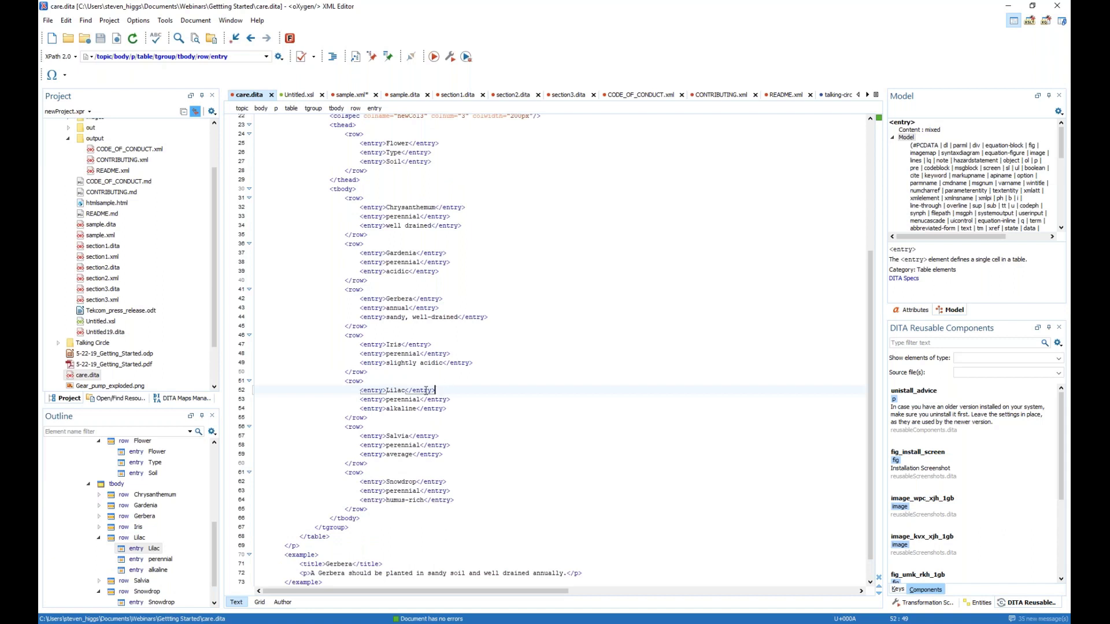
{"action": "mouse_move", "coordinate": [426, 390]}
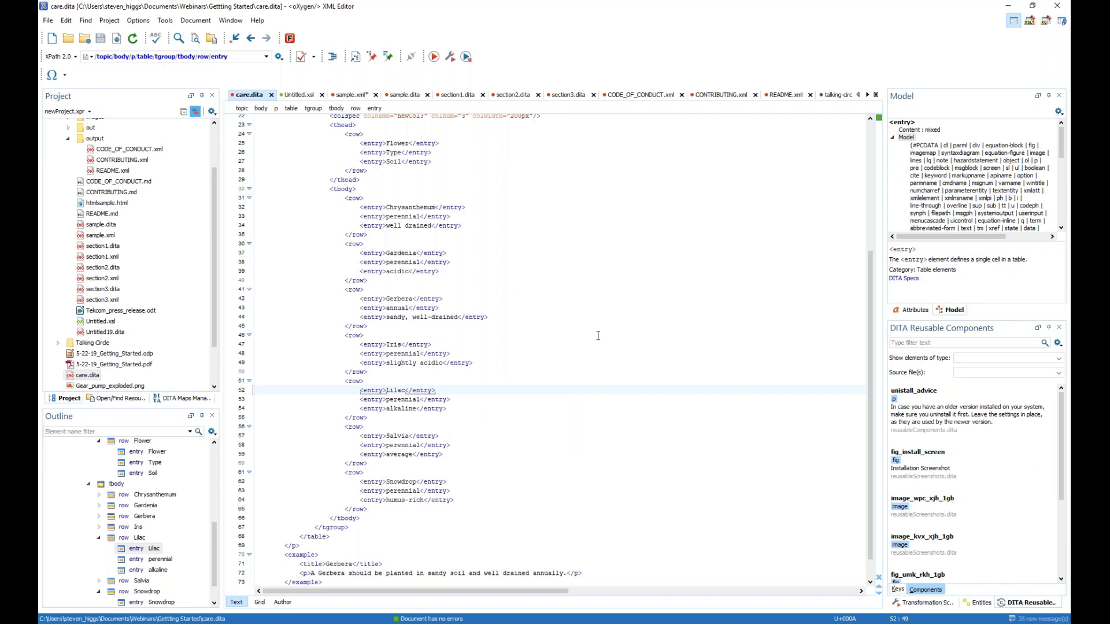
{"action": "triple_click", "coordinate": [423, 392]}
{"action": "key", "text": "ctrl+c"}
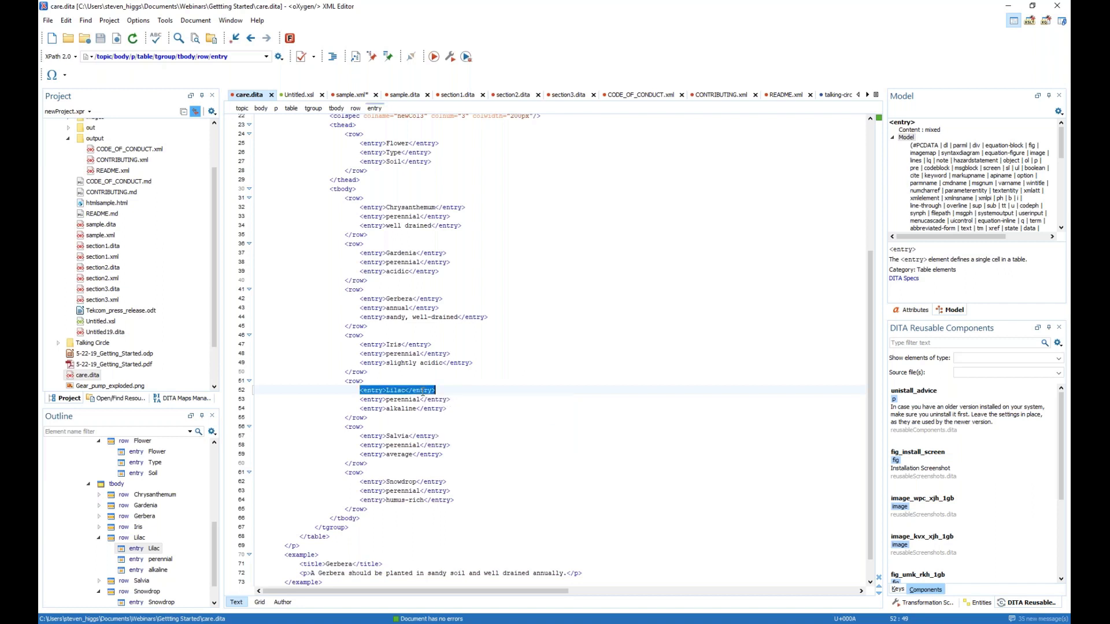
{"action": "left_click", "coordinate": [443, 394]}
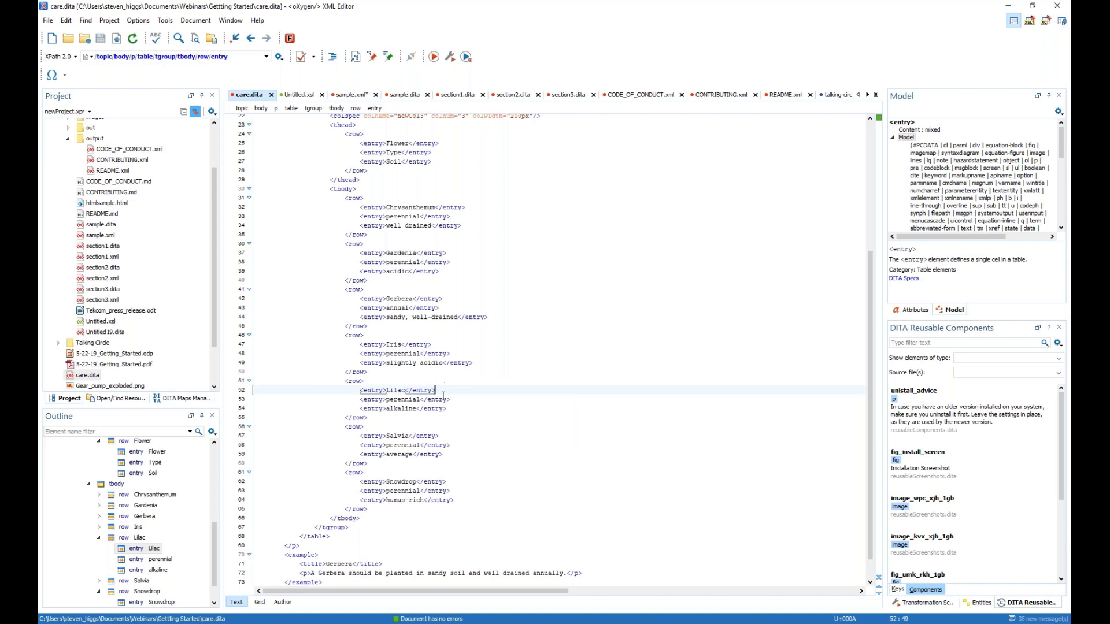
{"action": "key", "text": "Return"}
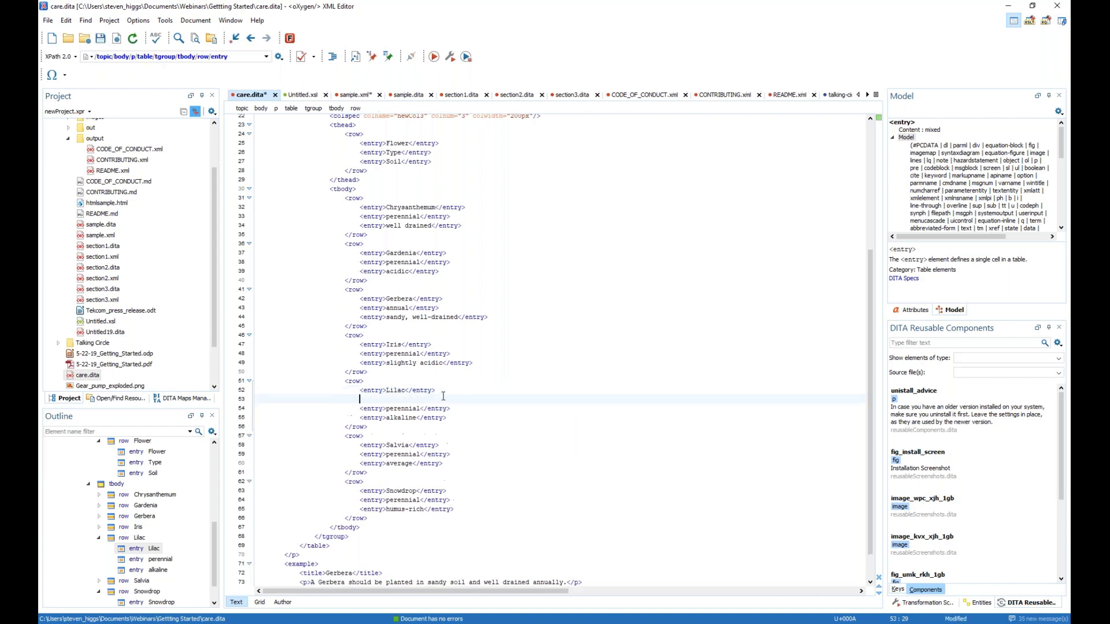
{"action": "key", "text": "ctrl+v"}
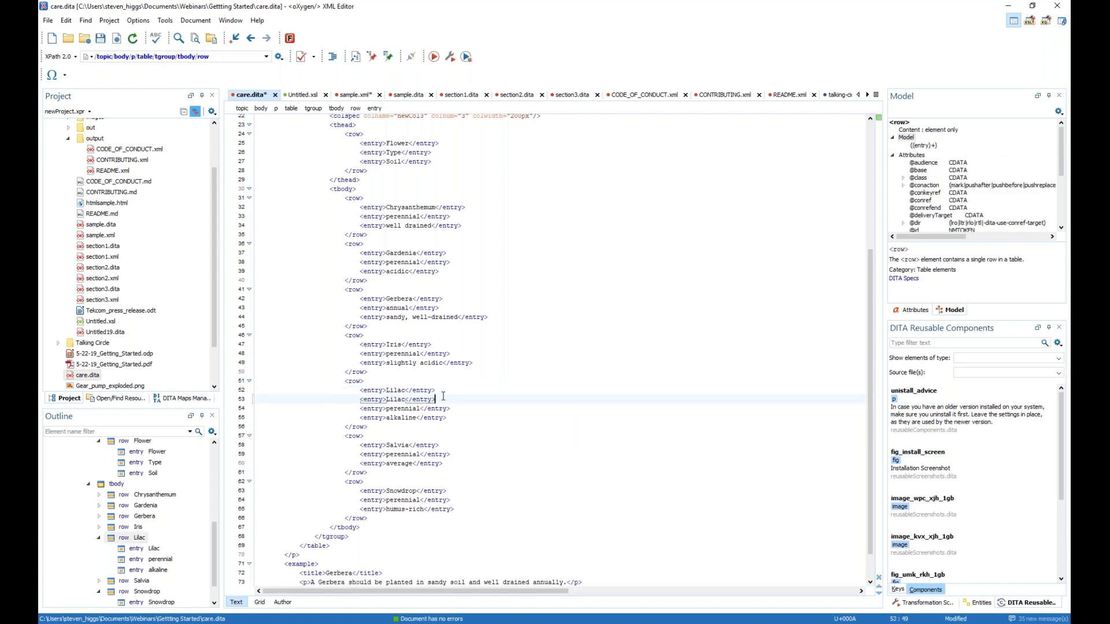
{"action": "key", "text": "ctrl+z"}
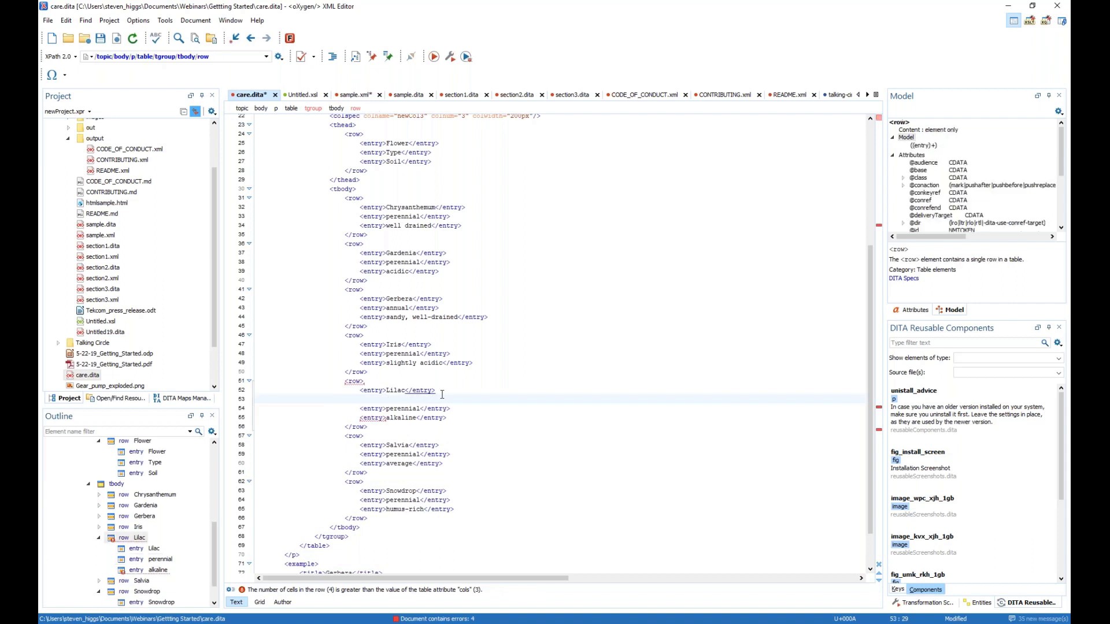
{"action": "key", "text": "ctrl+z"}
Select the whole parent row of the Lilac entry in Text mode.
{"action": "right_click", "coordinate": [366, 391]}
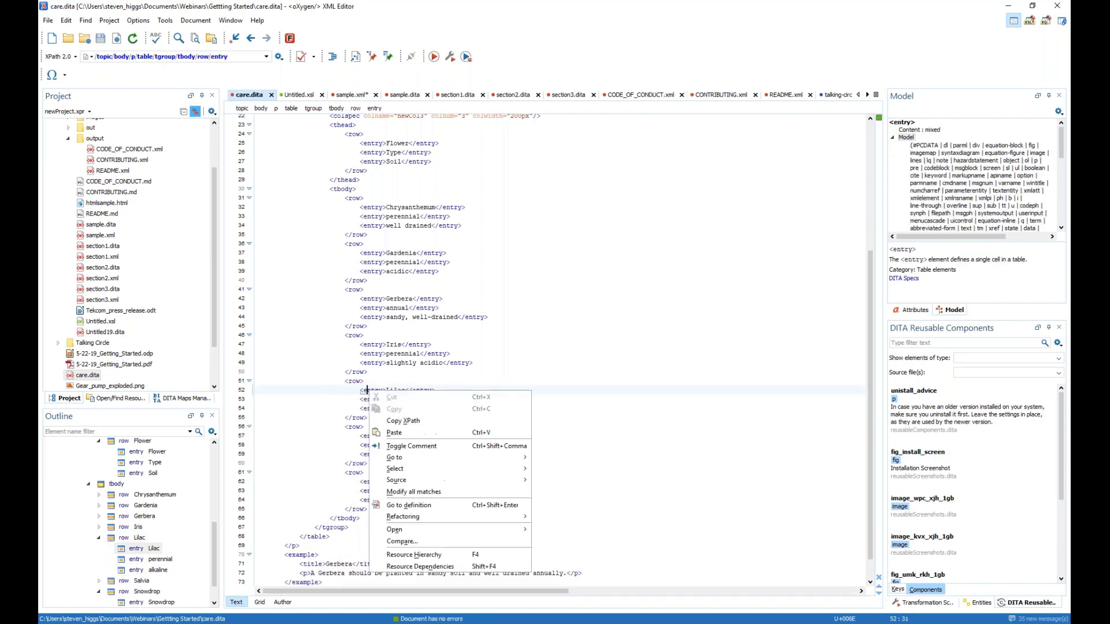
{"action": "mouse_move", "coordinate": [405, 470]}
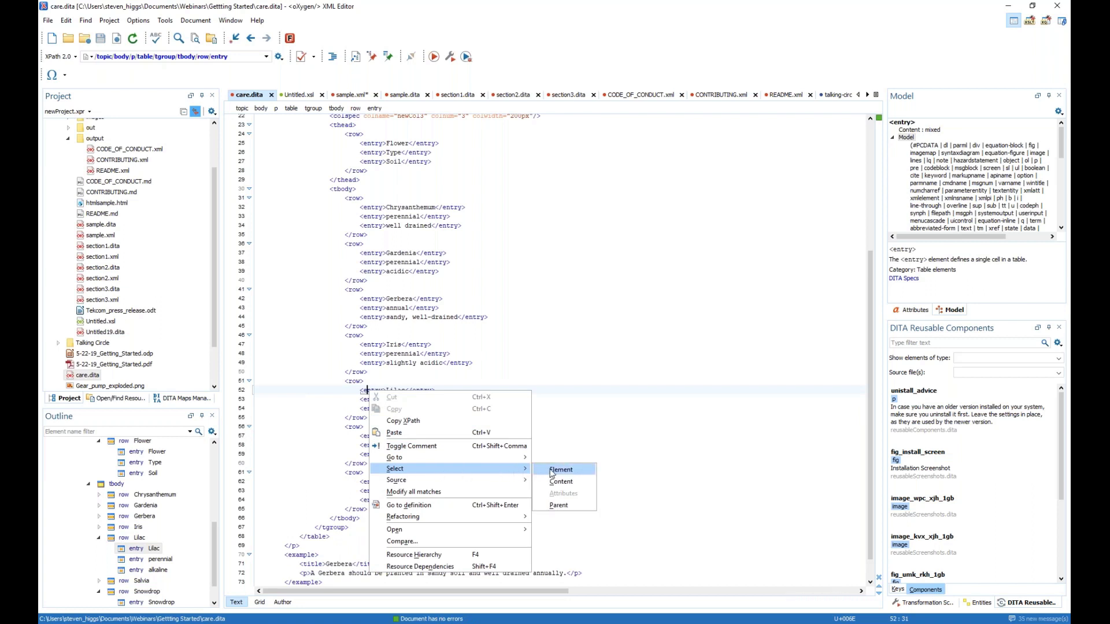
{"action": "left_click", "coordinate": [559, 506]}
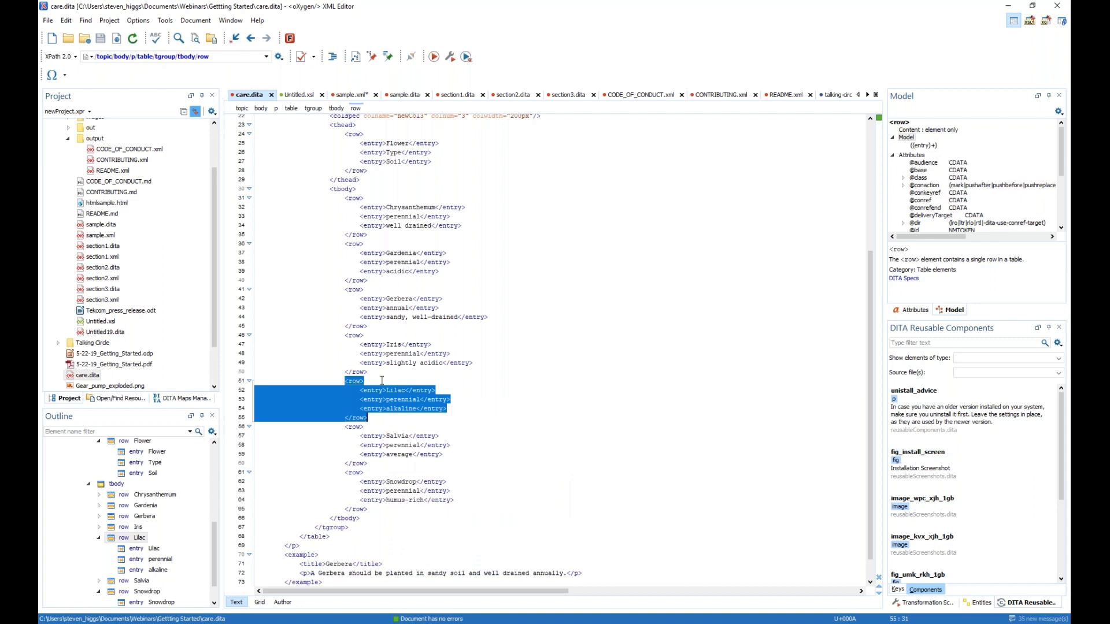
Try copying the Flowers table's tbody element in Author mode and pasting it between the table and the Gerbera example.
{"action": "left_click", "coordinate": [283, 602]}
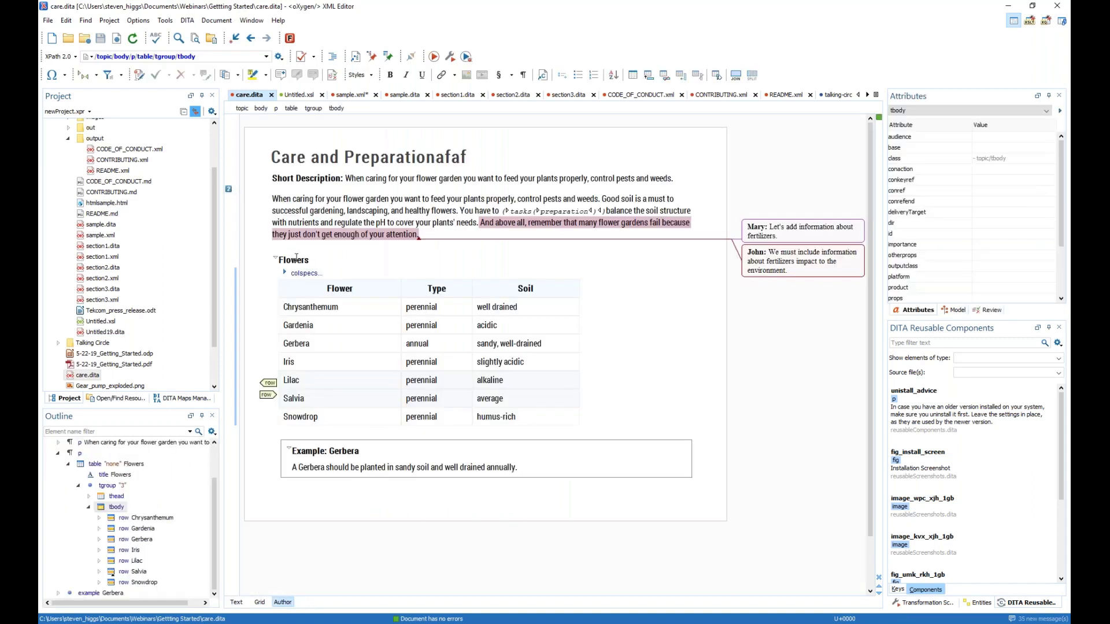
{"action": "left_click", "coordinate": [337, 109]}
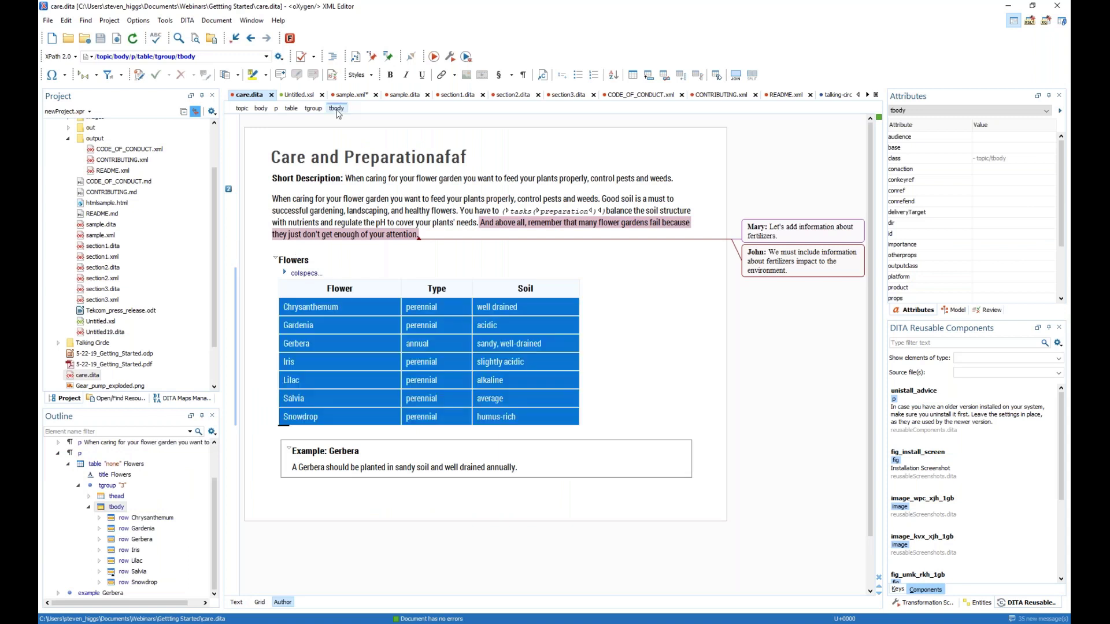
{"action": "right_click", "coordinate": [336, 109]}
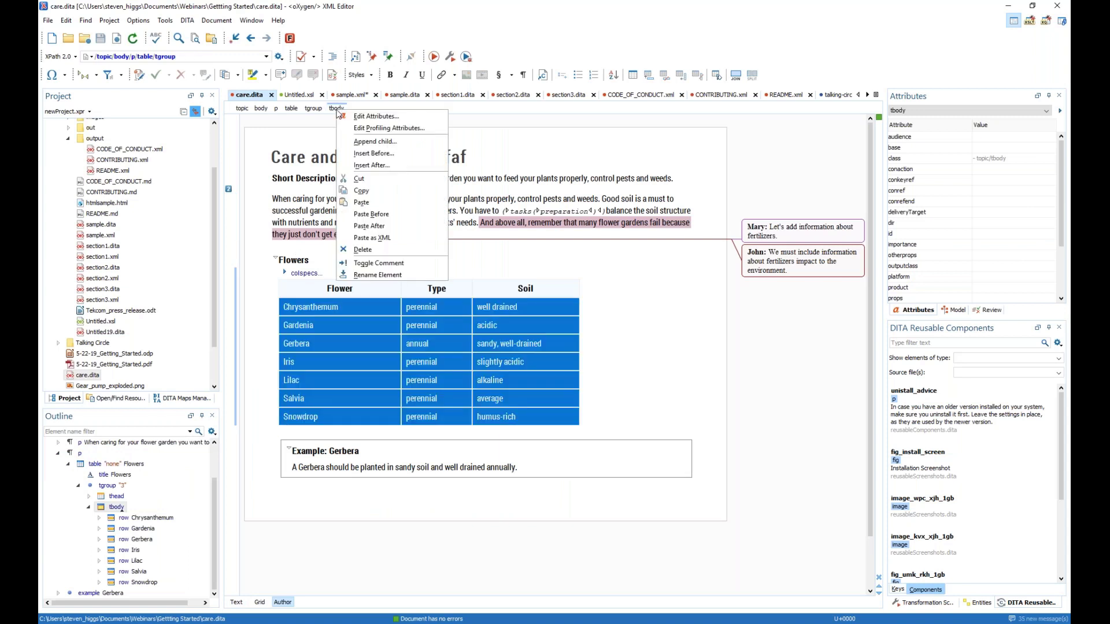
{"action": "left_click", "coordinate": [361, 191]}
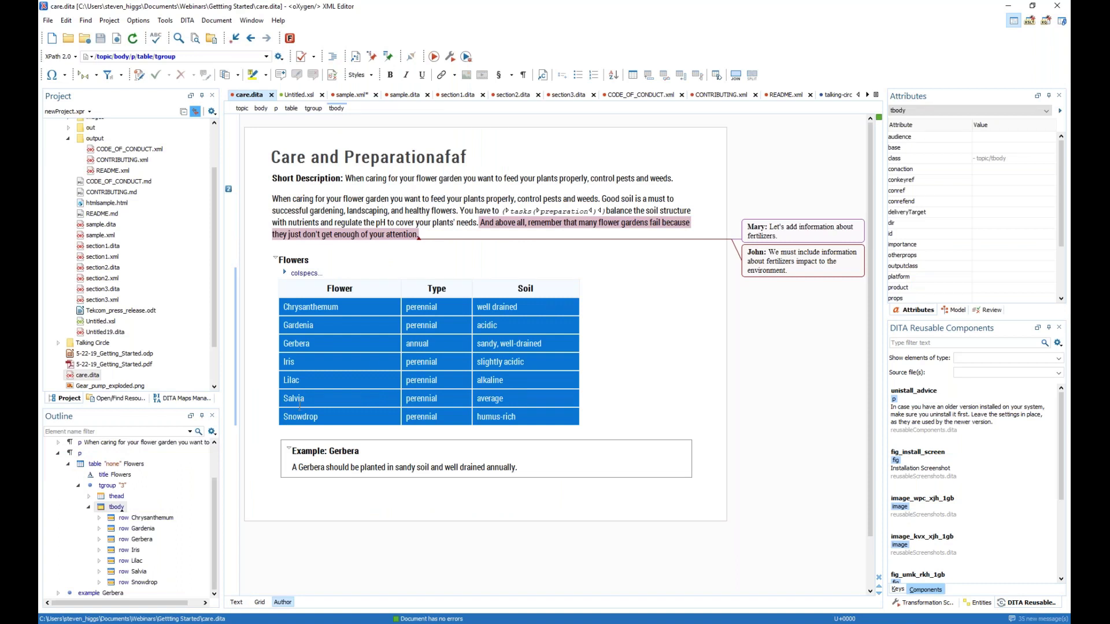
{"action": "left_click", "coordinate": [276, 435]}
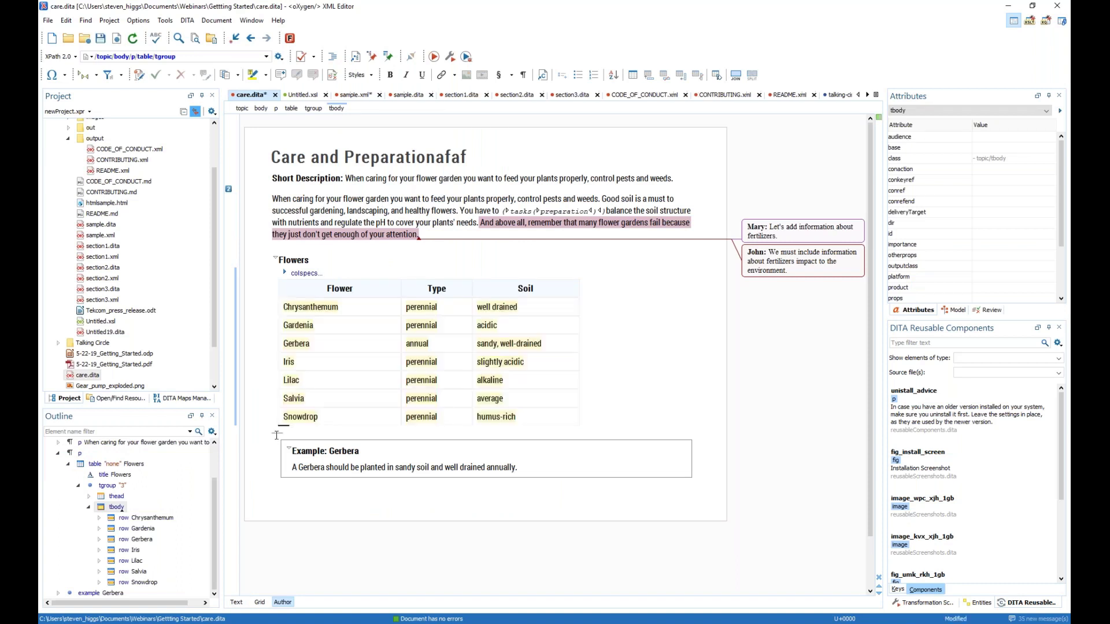
{"action": "key", "text": "ctrl+v"}
{"action": "left_click", "coordinate": [318, 435]}
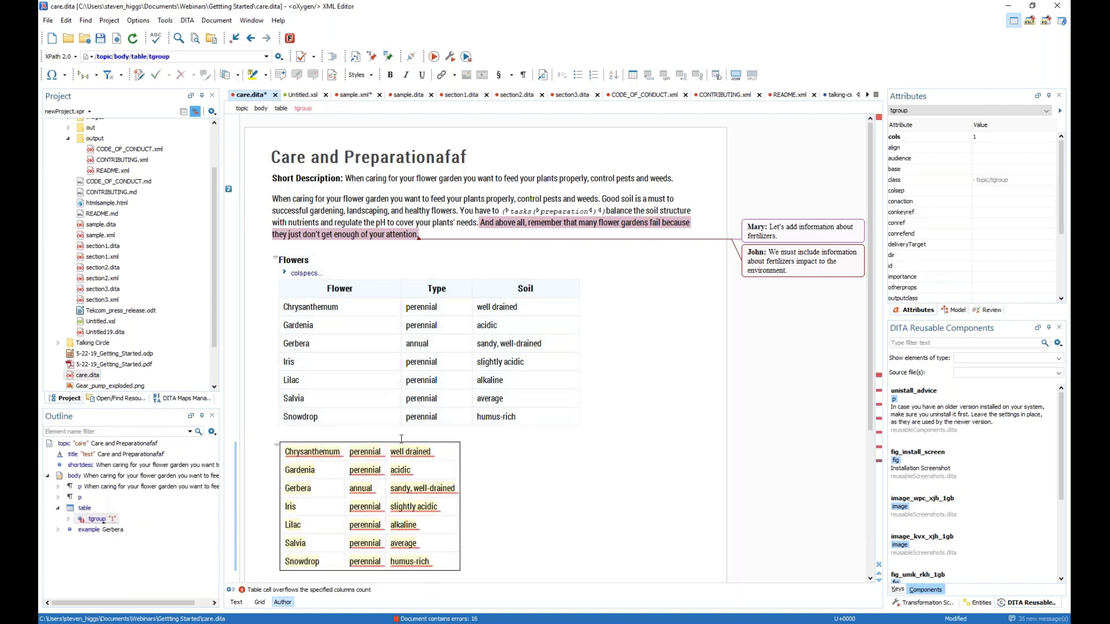
{"action": "key", "text": "ctrl+z"}
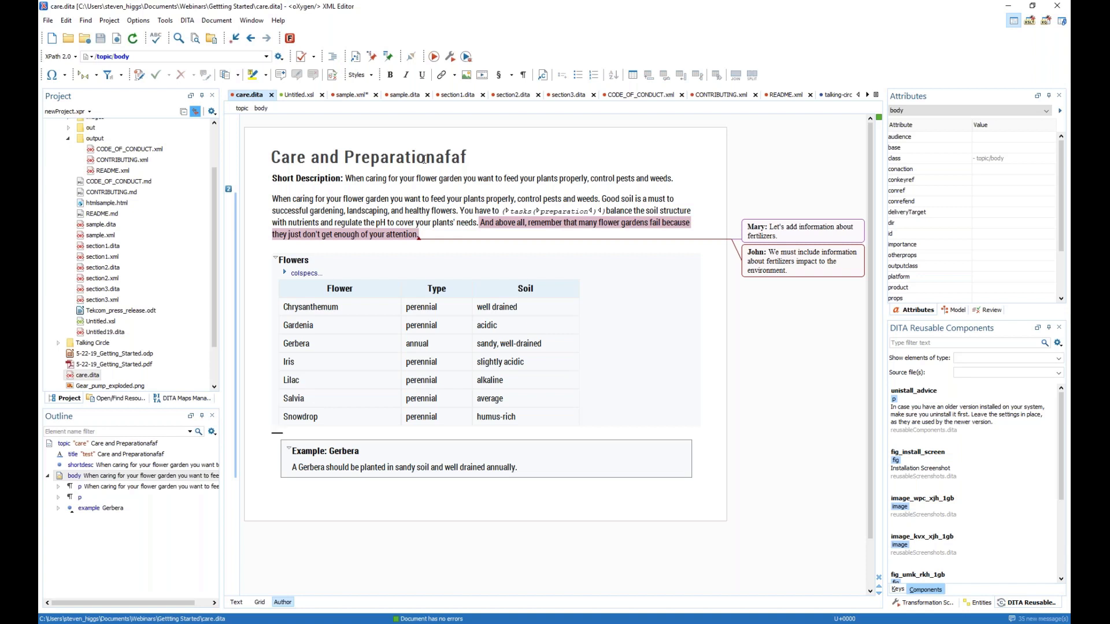
Generate an ID for the body element and compare the document in Text and Author modes.
{"action": "left_click", "coordinate": [187, 22]}
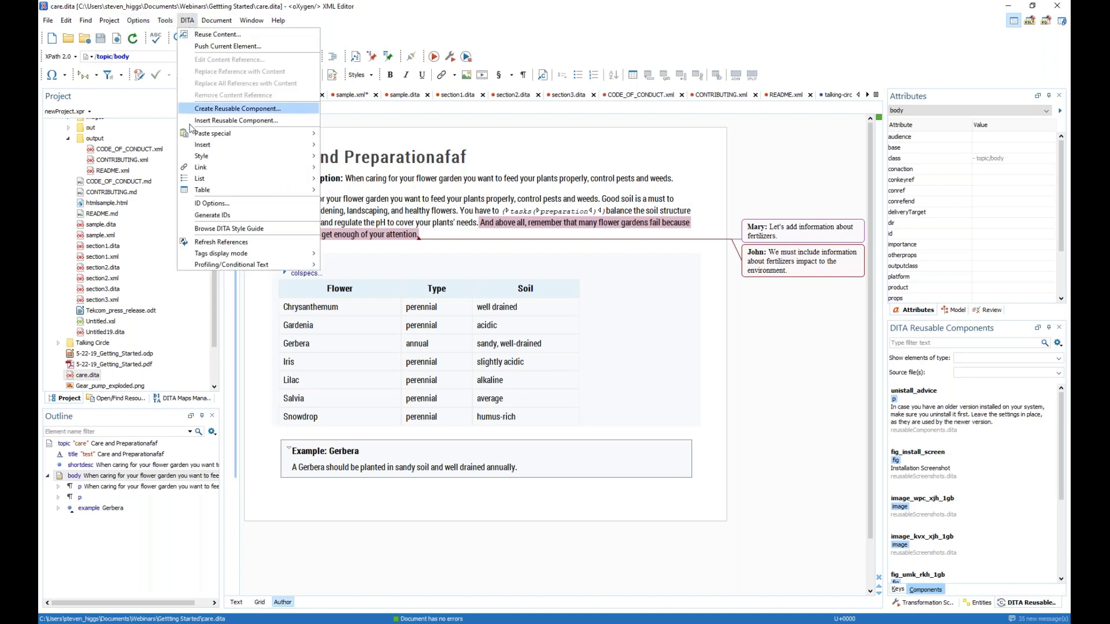
{"action": "left_click", "coordinate": [246, 215]}
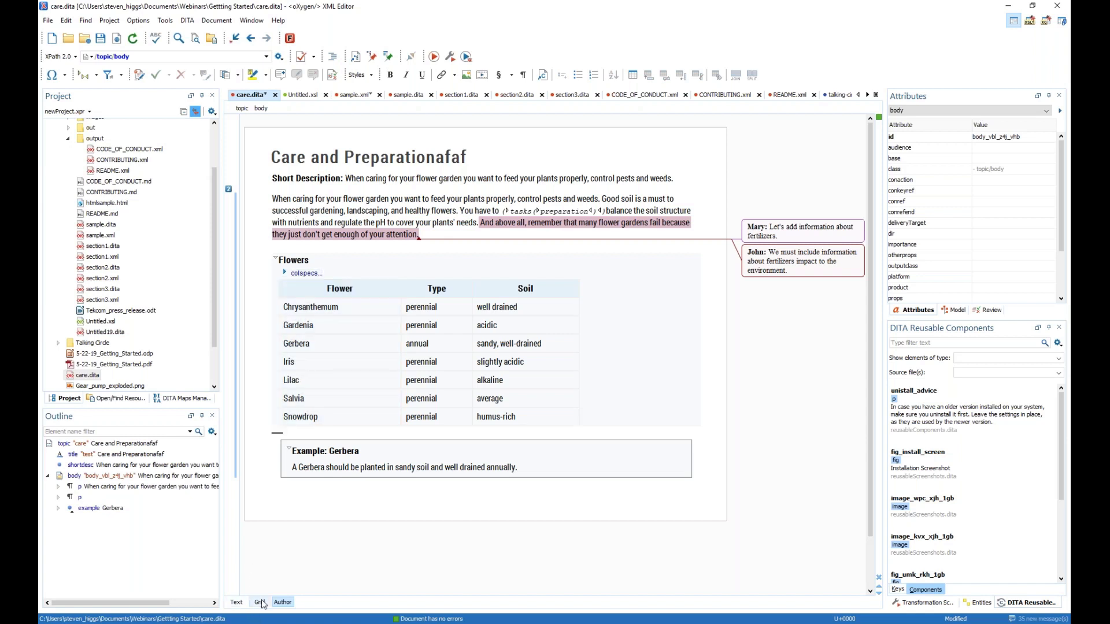
{"action": "left_click", "coordinate": [236, 603]}
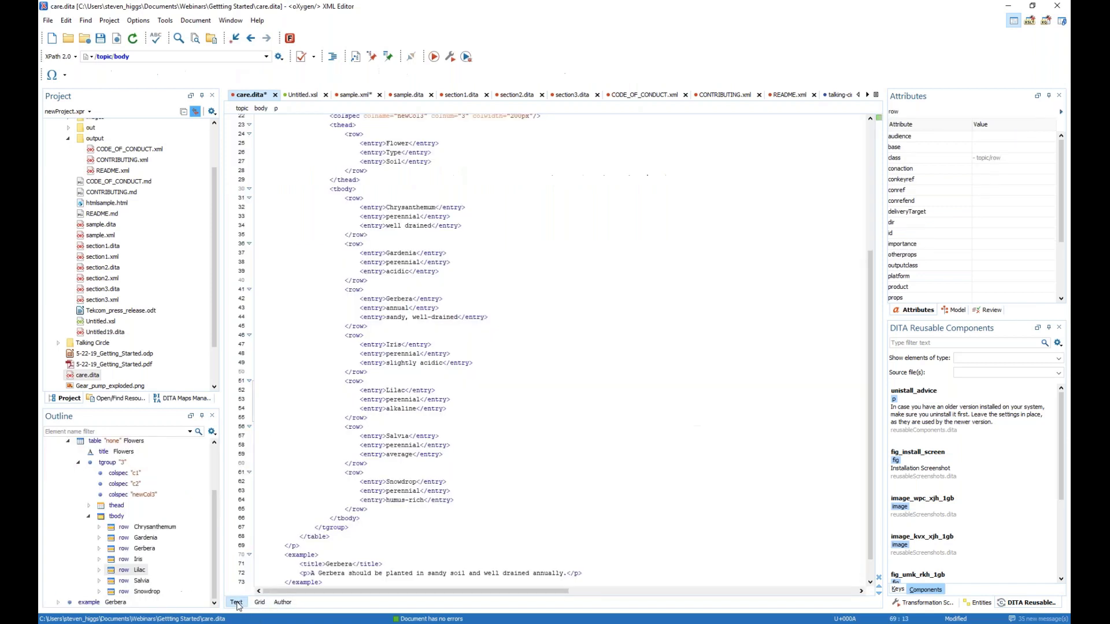
{"action": "scroll", "coordinate": [329, 477], "scroll_direction": "up", "scroll_amount": 10}
{"action": "left_click", "coordinate": [282, 603]}
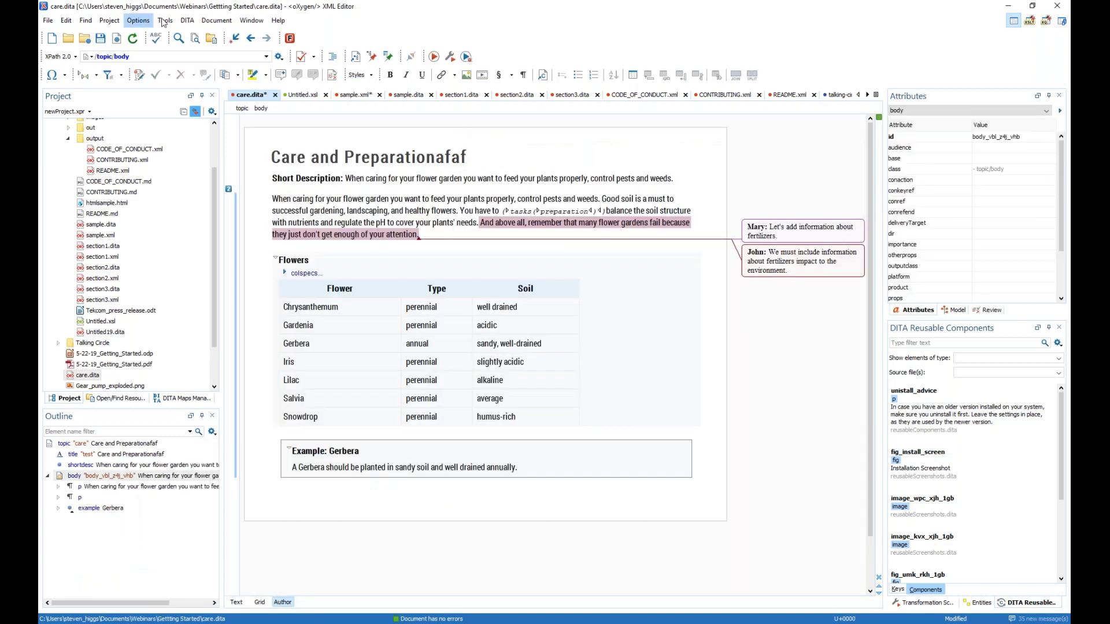
Review the DITA ID Options, including adding an element and the setting that removes IDs when copying, and discard any changes.
{"action": "left_click", "coordinate": [186, 20]}
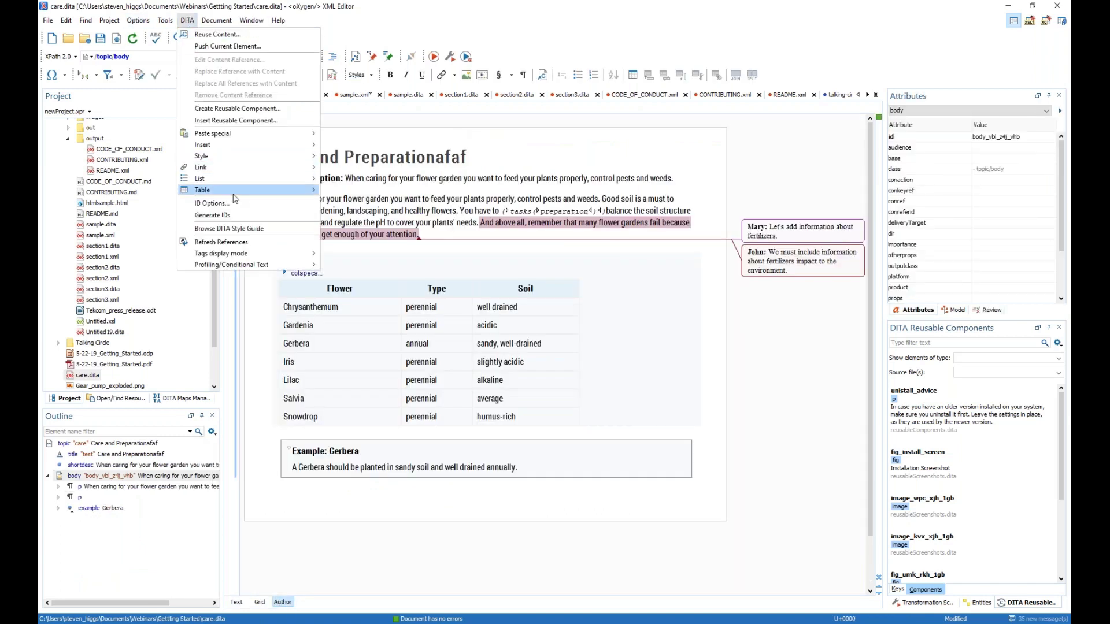
{"action": "left_click", "coordinate": [224, 207]}
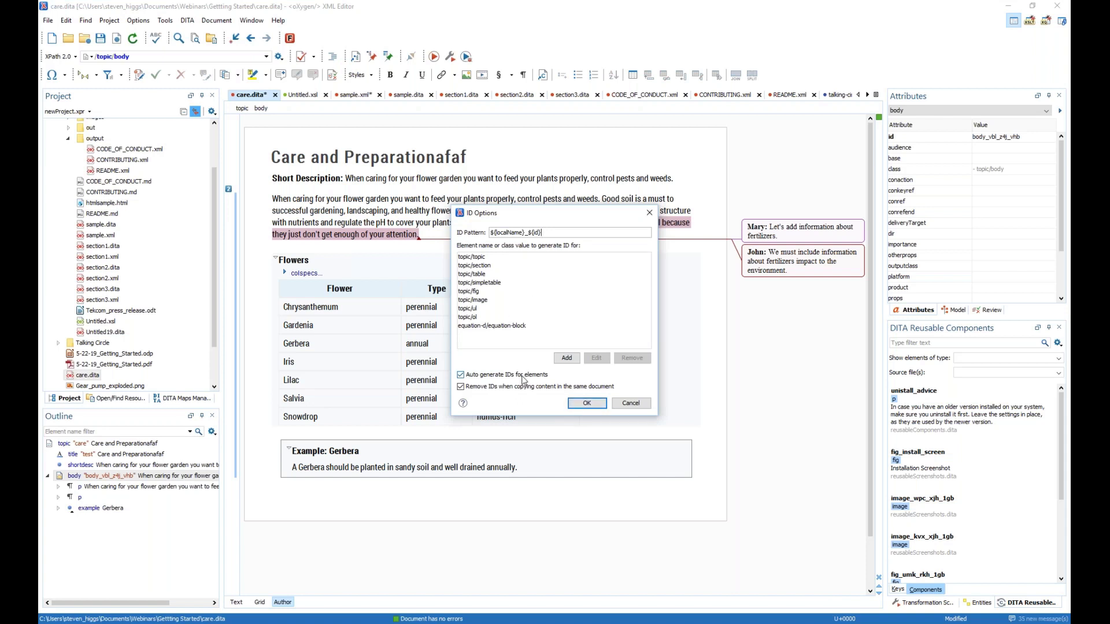
{"action": "left_click", "coordinate": [487, 275]}
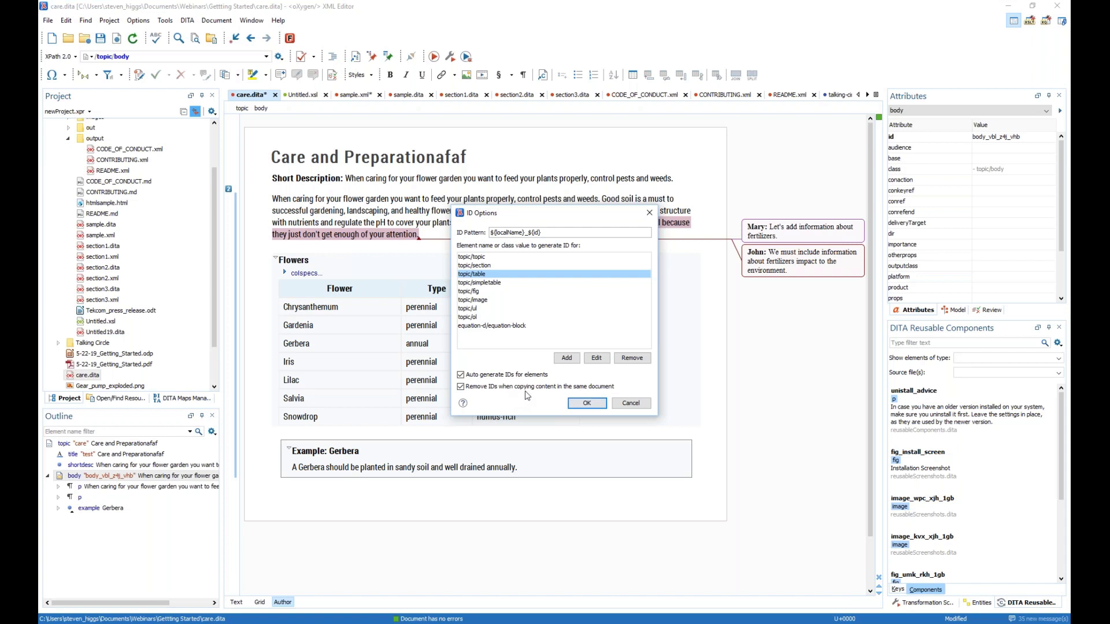
{"action": "left_click", "coordinate": [566, 358]}
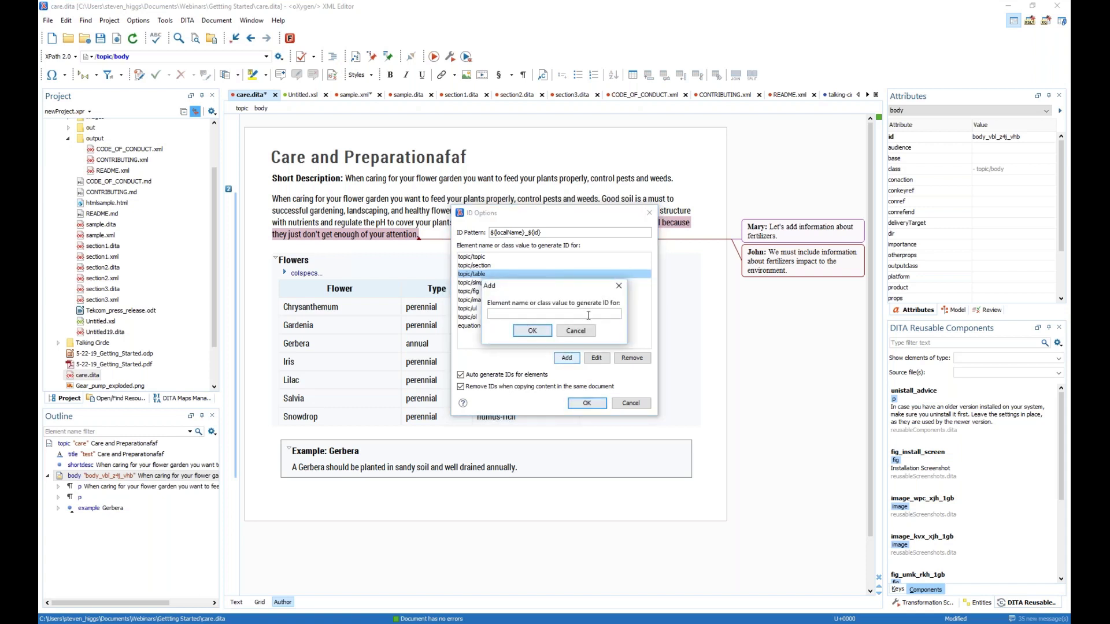
{"action": "left_click", "coordinate": [576, 330]}
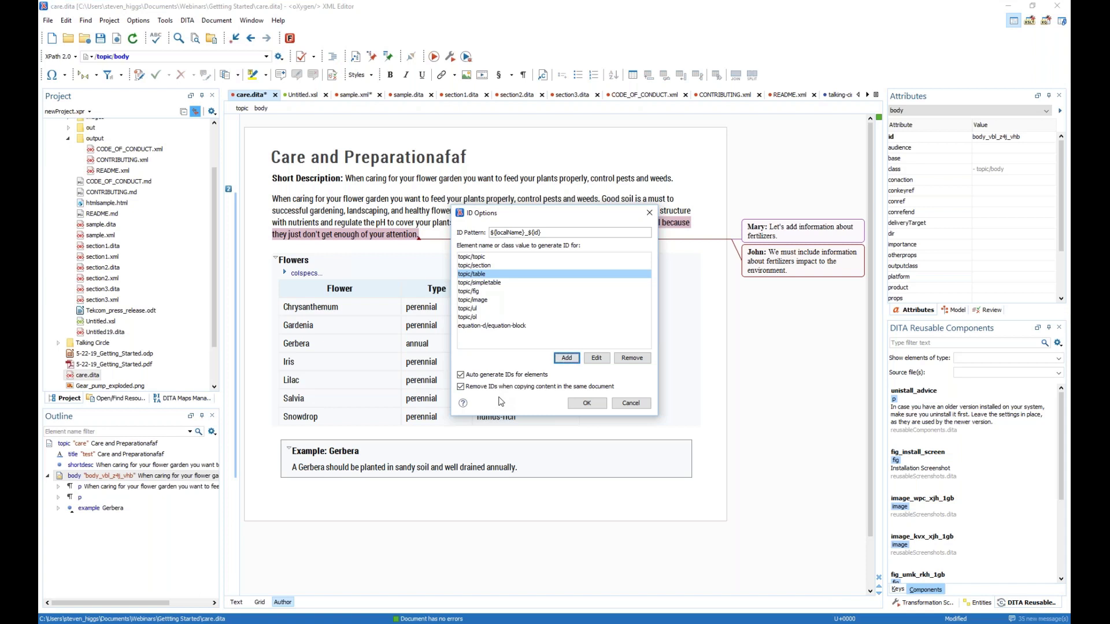
{"action": "left_click", "coordinate": [461, 387]}
{"action": "left_click", "coordinate": [461, 387]}
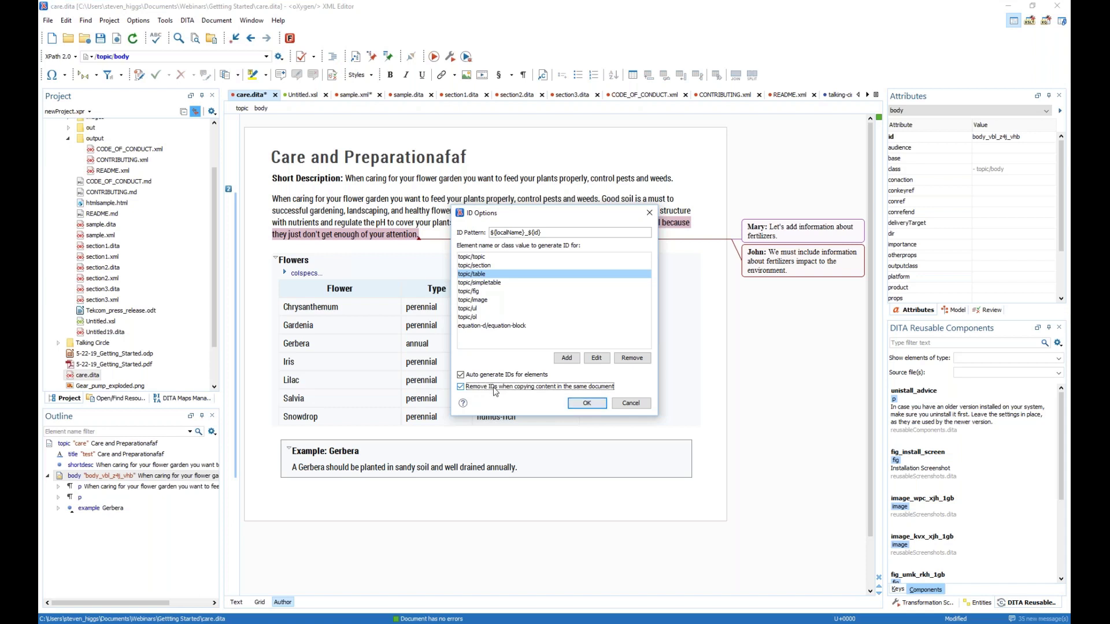
{"action": "left_click", "coordinate": [631, 403]}
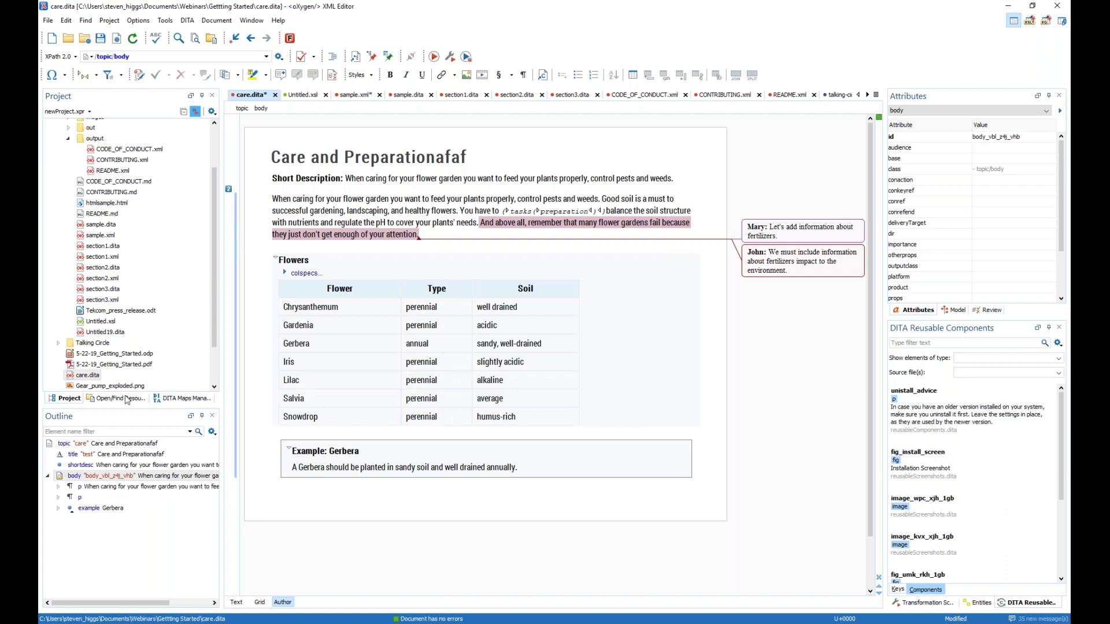
Open the Talk Selection Screen topic under Application UI in the talking-circle.ditamap map and display it in Author mode.
{"action": "left_click", "coordinate": [174, 399]}
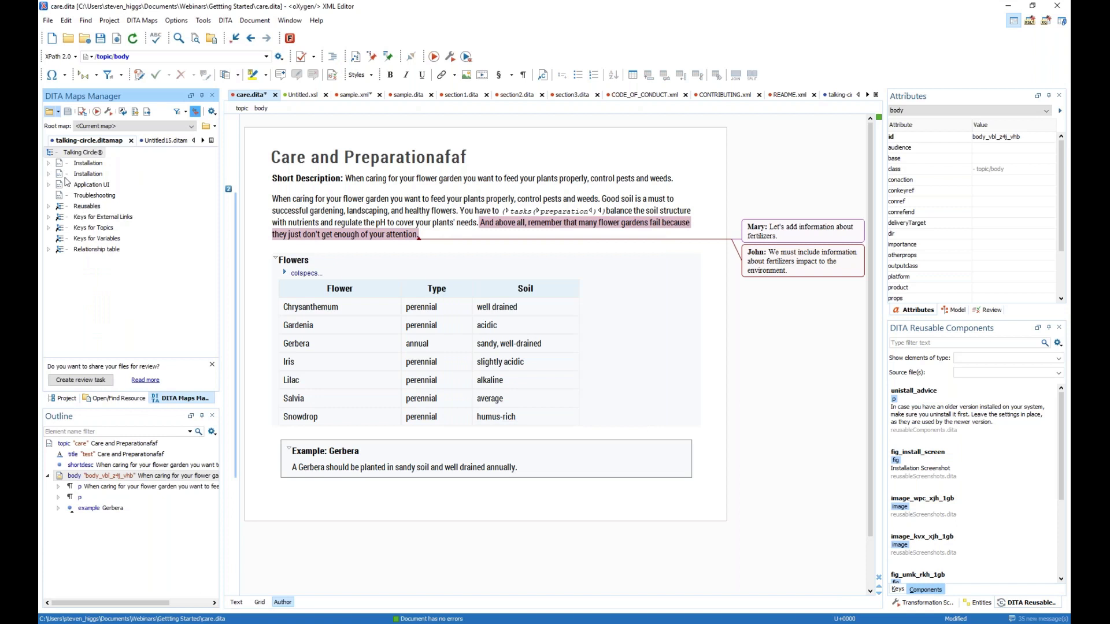
{"action": "left_click", "coordinate": [49, 185]}
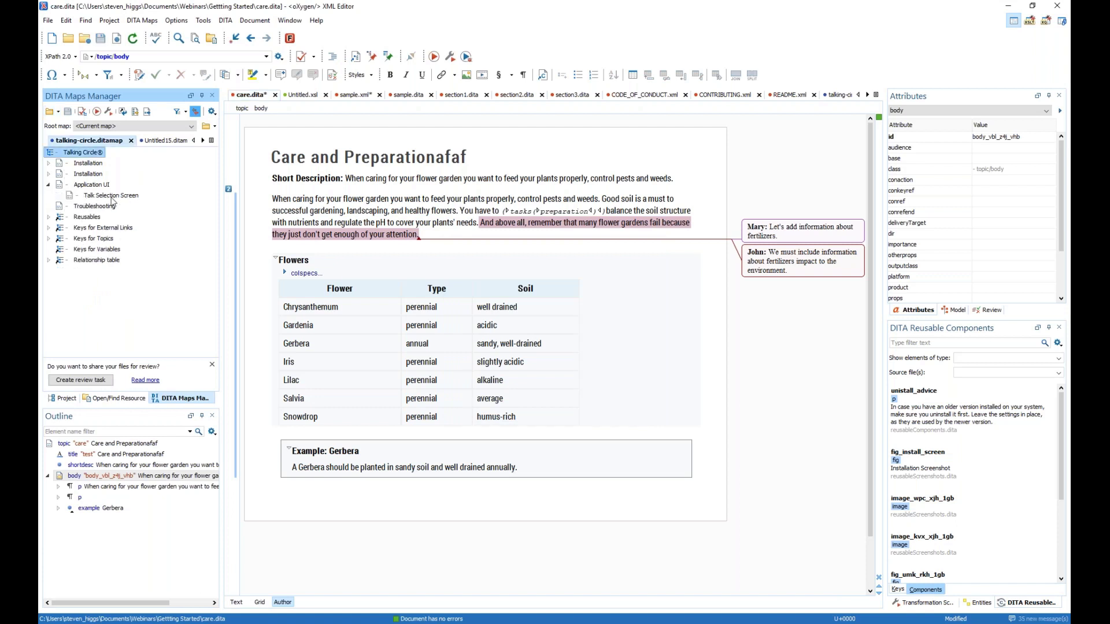
{"action": "left_click", "coordinate": [111, 196]}
{"action": "double_click", "coordinate": [111, 197]}
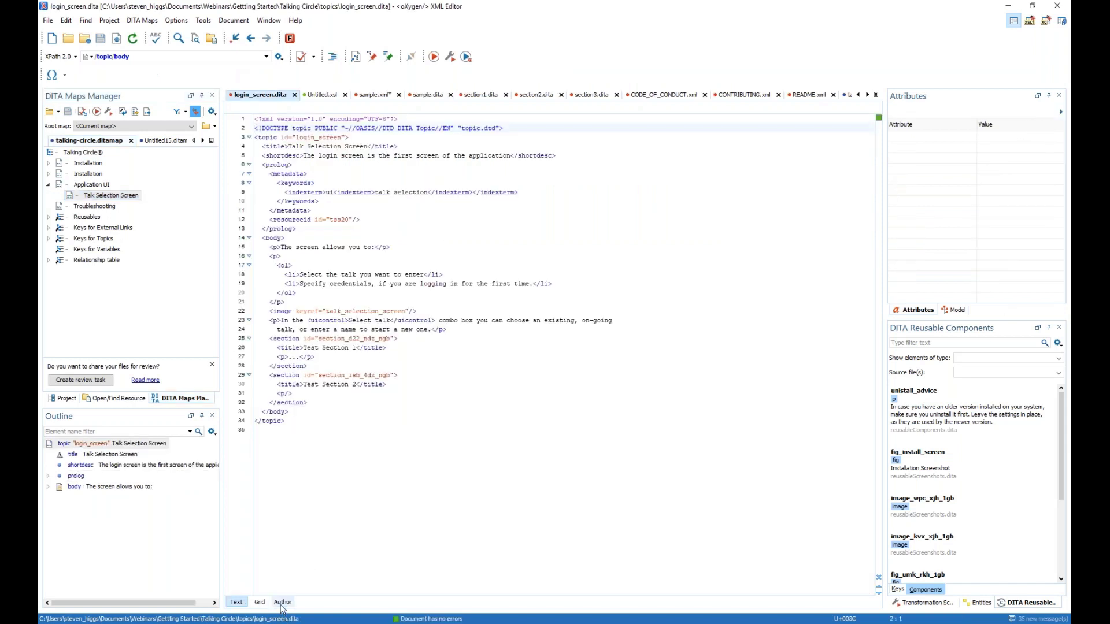
{"action": "left_click", "coordinate": [283, 603]}
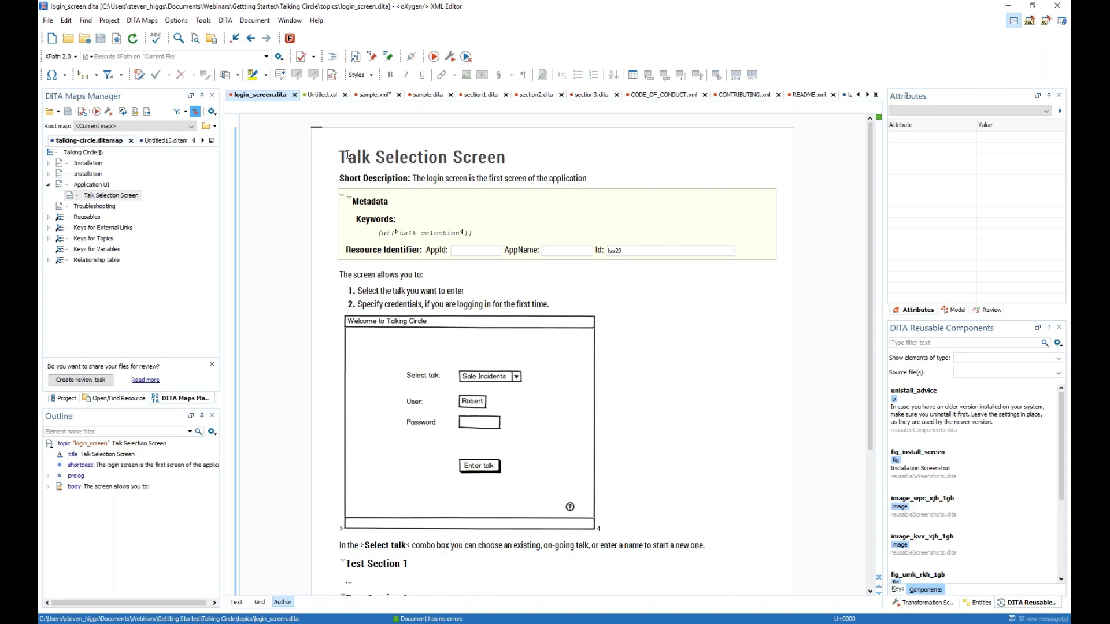
{"action": "left_click", "coordinate": [347, 155]}
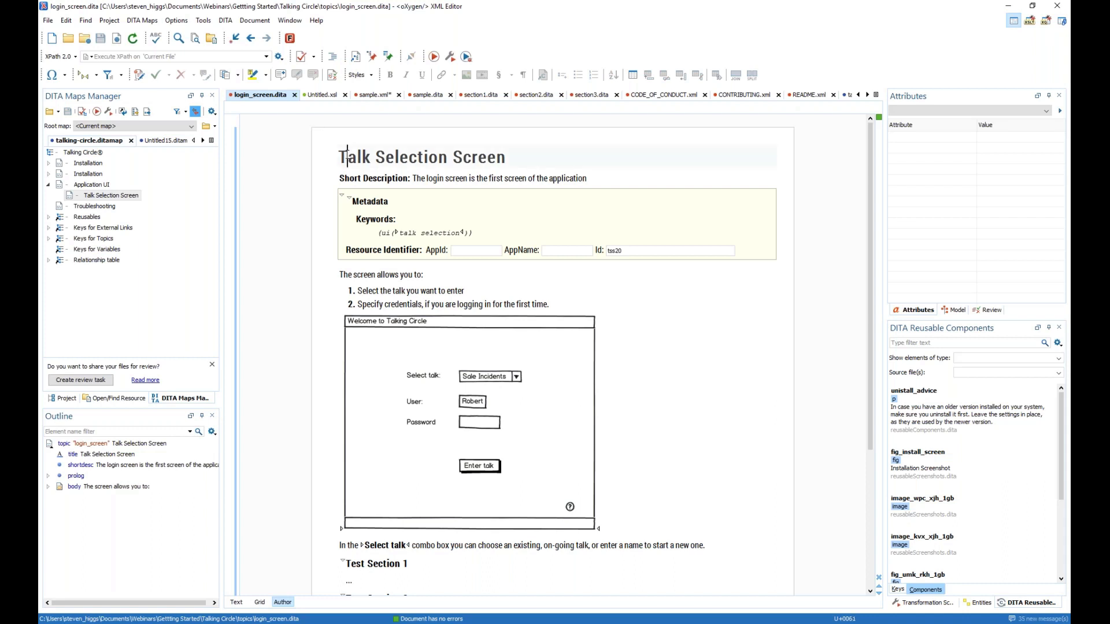
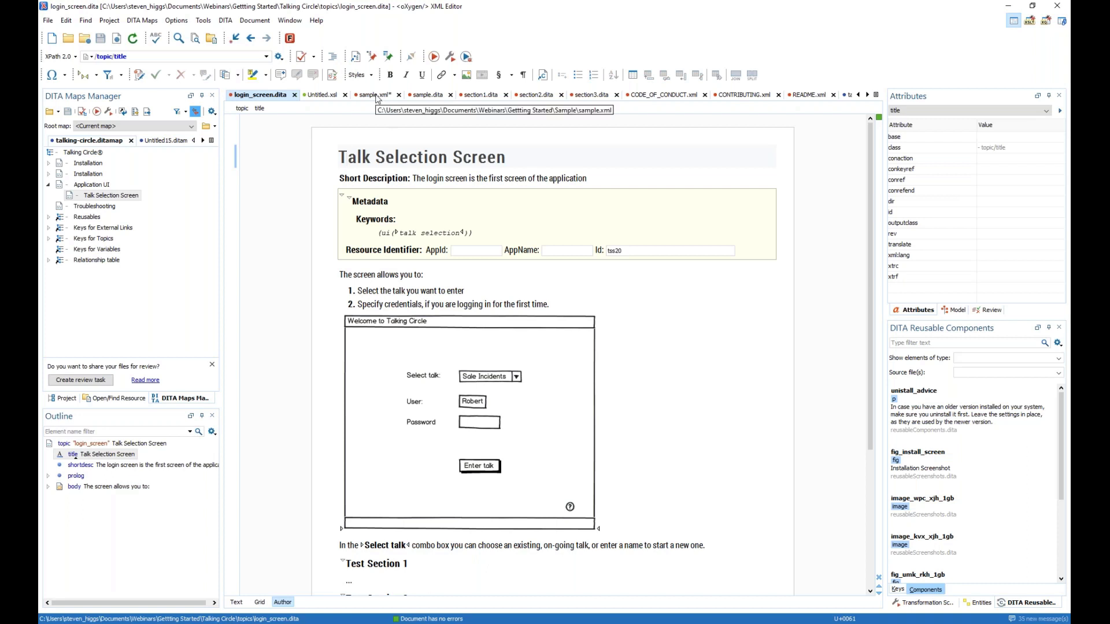
Bring up section3.dita and expand both Installation branches of the talking-circle map.
{"action": "left_click", "coordinate": [376, 95]}
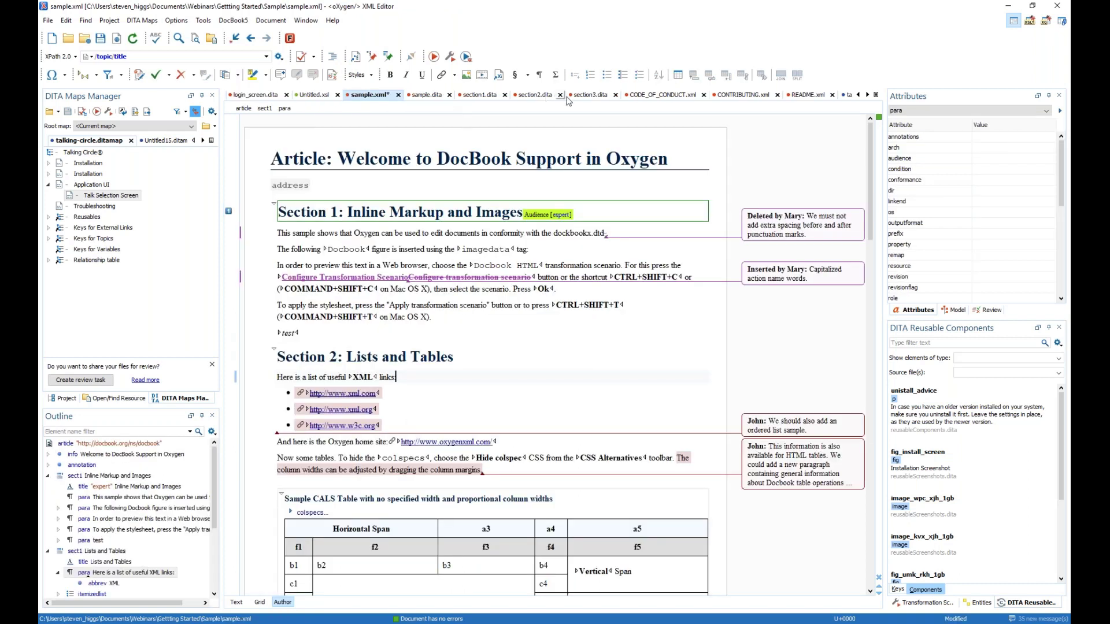
{"action": "left_click", "coordinate": [583, 96]}
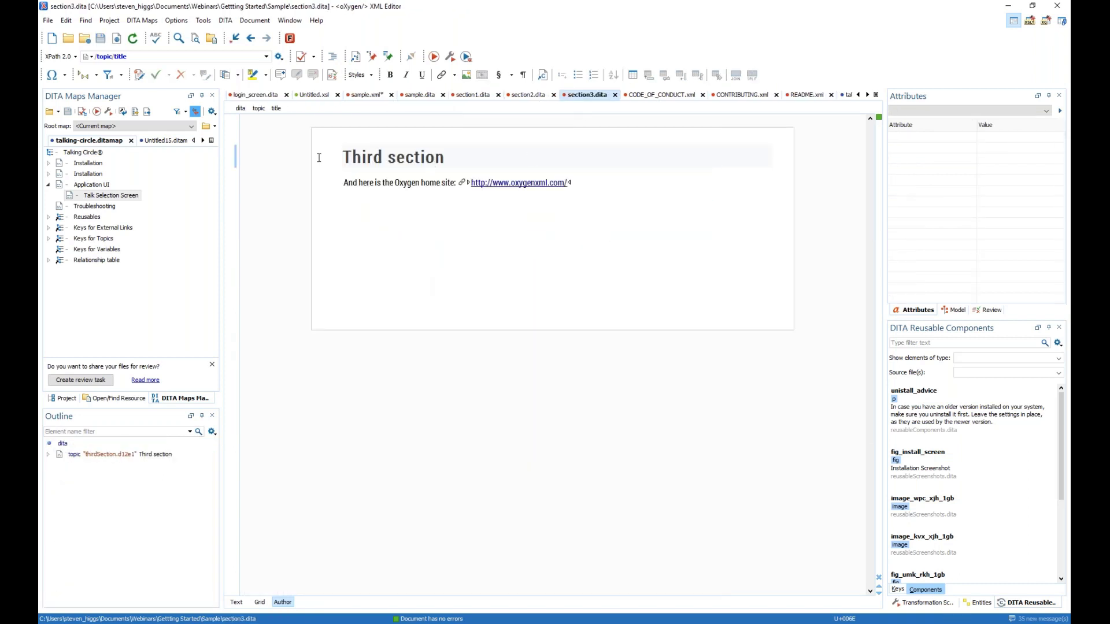
{"action": "left_click", "coordinate": [48, 163]}
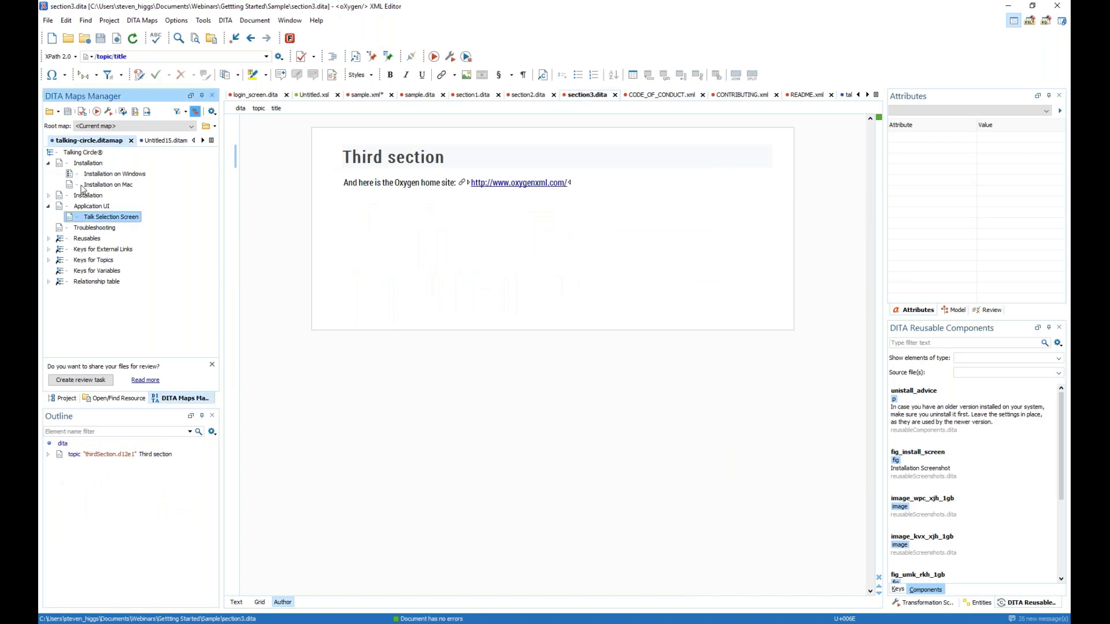
{"action": "left_click", "coordinate": [48, 195]}
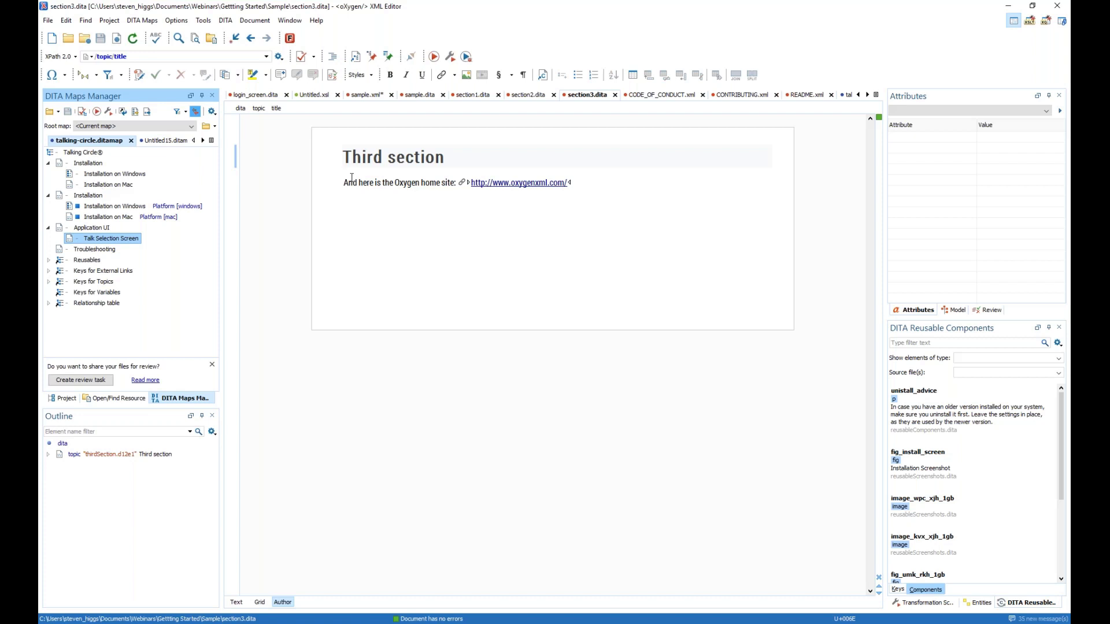
Write the default class value "- topic/title" explicitly into the Third section title of section3.dita and show the markup in Text mode.
{"action": "left_click", "coordinate": [381, 162]}
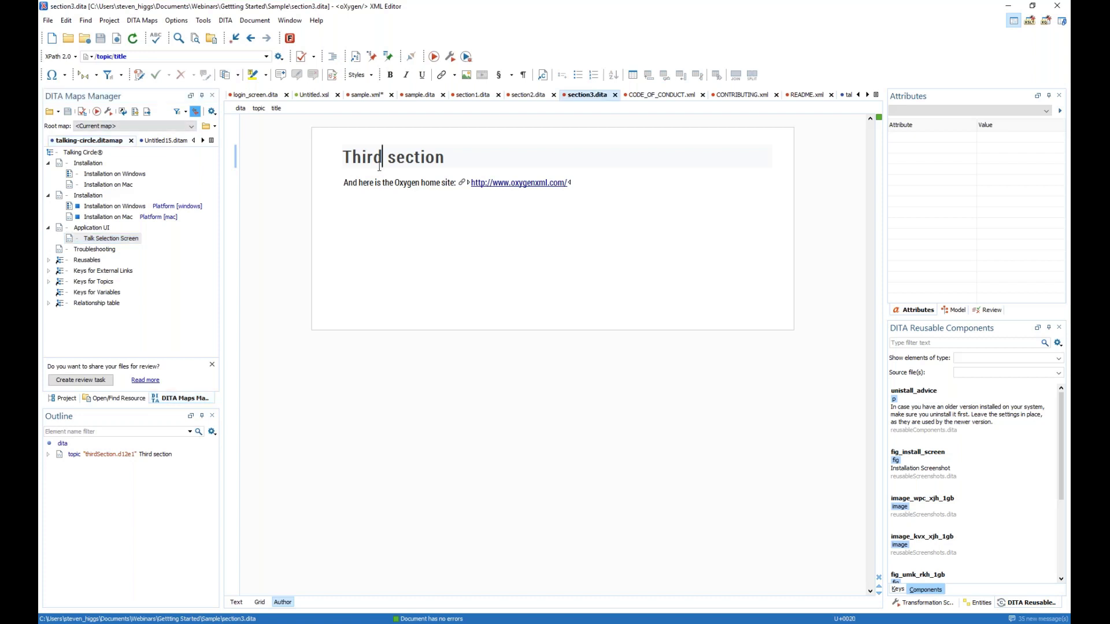
{"action": "left_click", "coordinate": [1006, 149]}
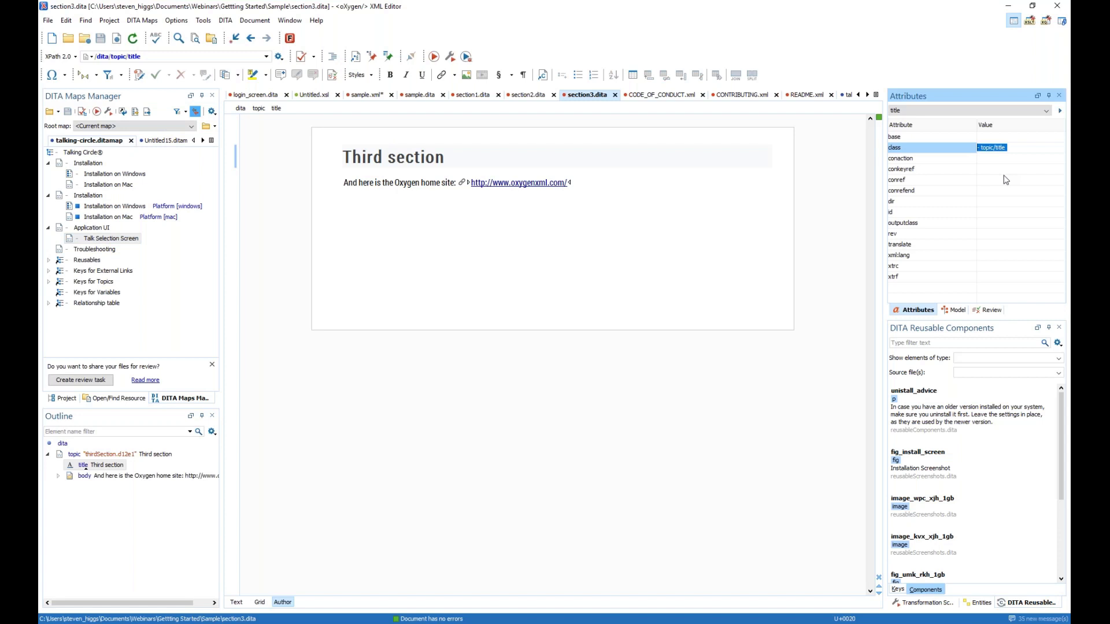
{"action": "left_click", "coordinate": [235, 603]}
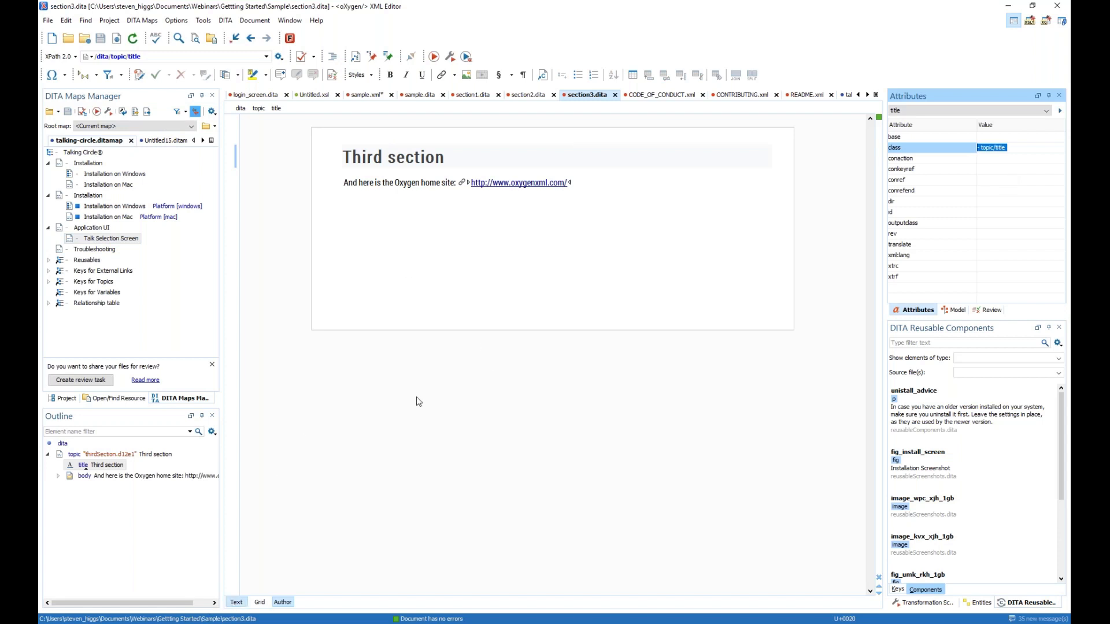
{"action": "left_click", "coordinate": [1007, 137]}
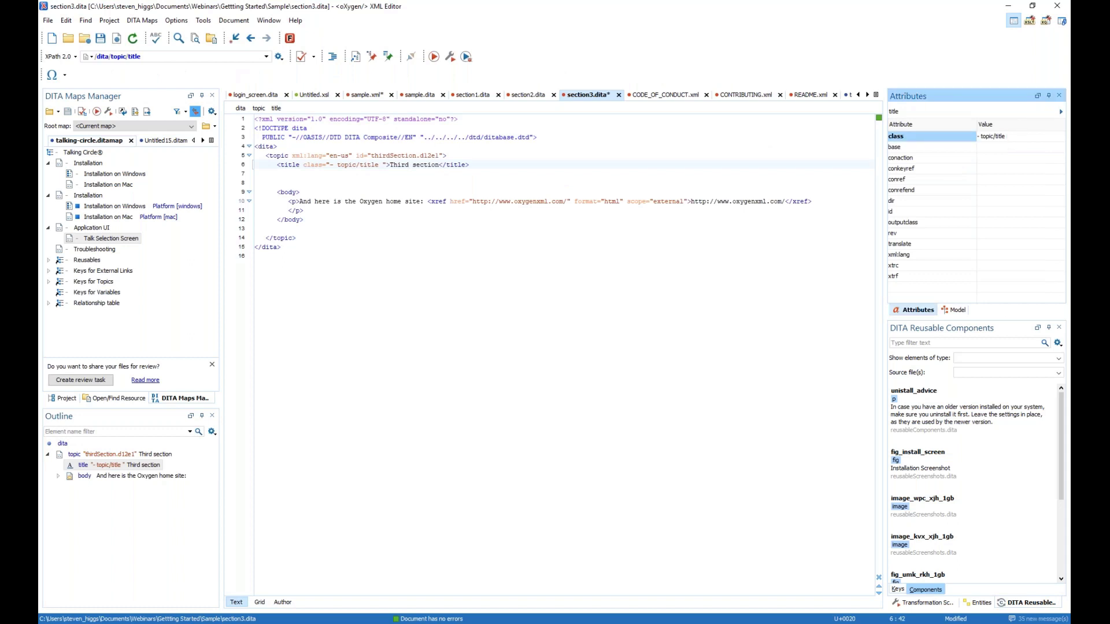
{"action": "triple_click", "coordinate": [995, 137]}
Try writing the default class value "- topic/body" explicitly into the body element in Text mode.
{"action": "left_click", "coordinate": [286, 194]}
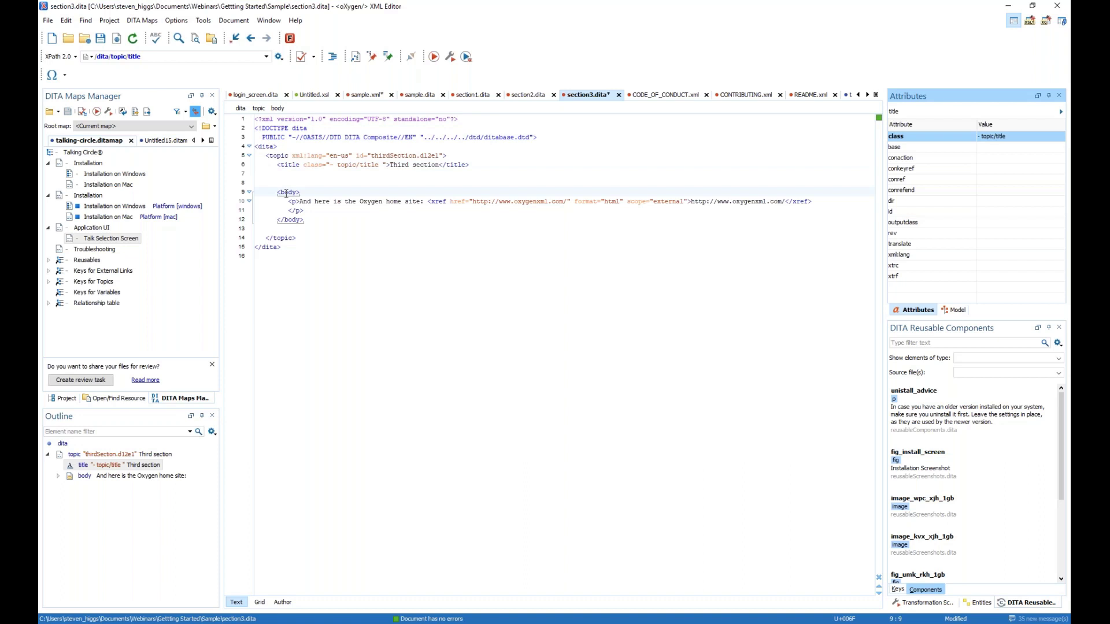
{"action": "double_click", "coordinate": [286, 194]}
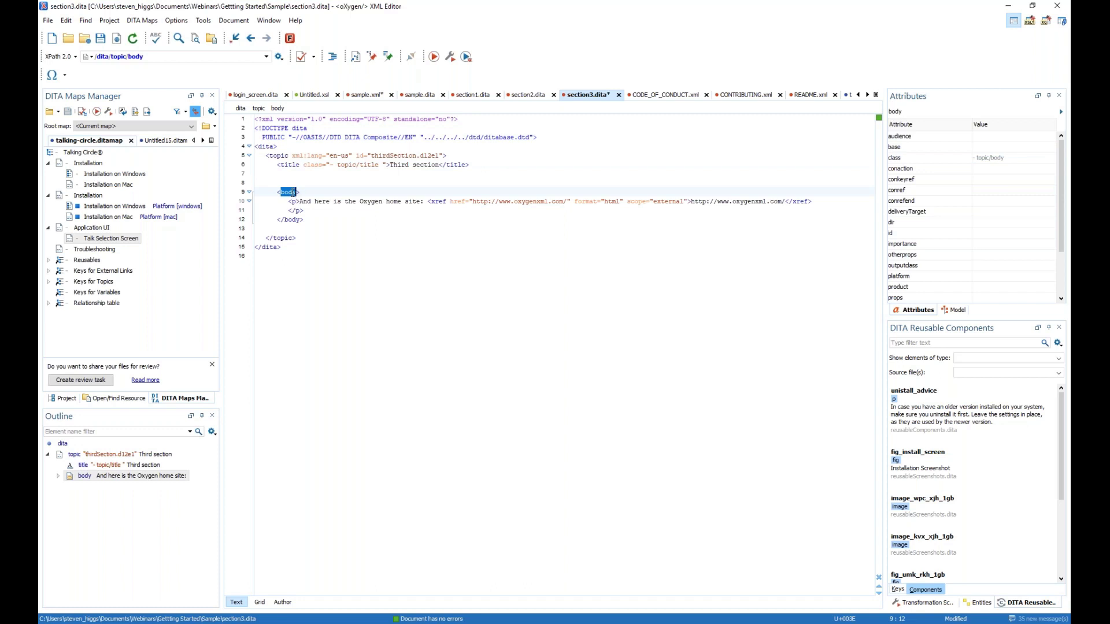
{"action": "mouse_move", "coordinate": [292, 194]}
{"action": "left_click", "coordinate": [1001, 157]}
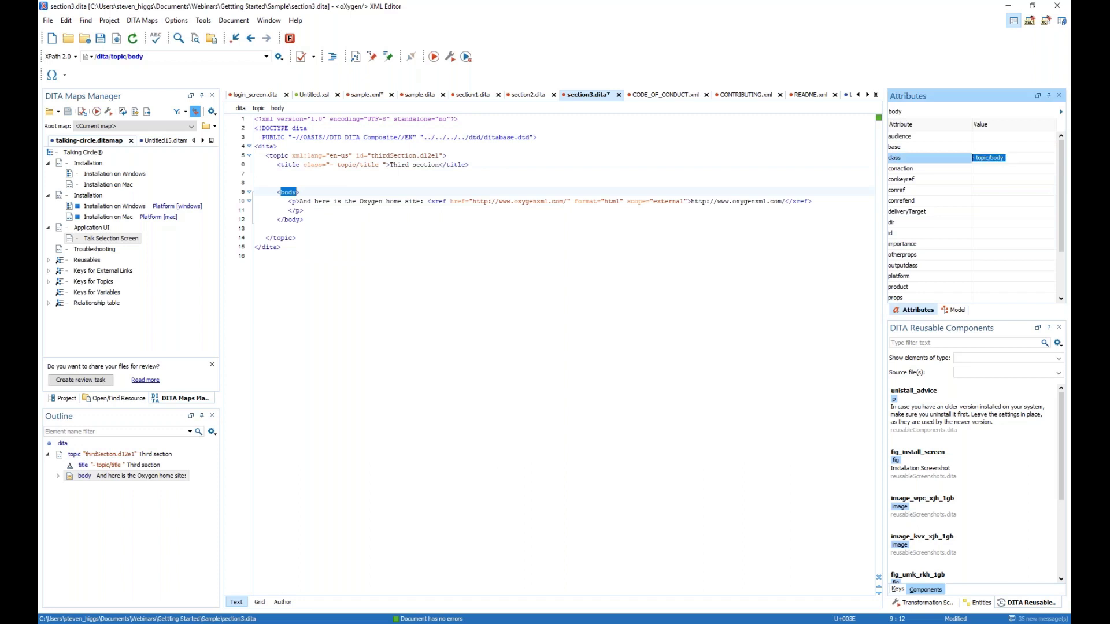
{"action": "left_click", "coordinate": [1017, 158]}
{"action": "key", "text": "Return"}
{"action": "left_click", "coordinate": [793, 220]}
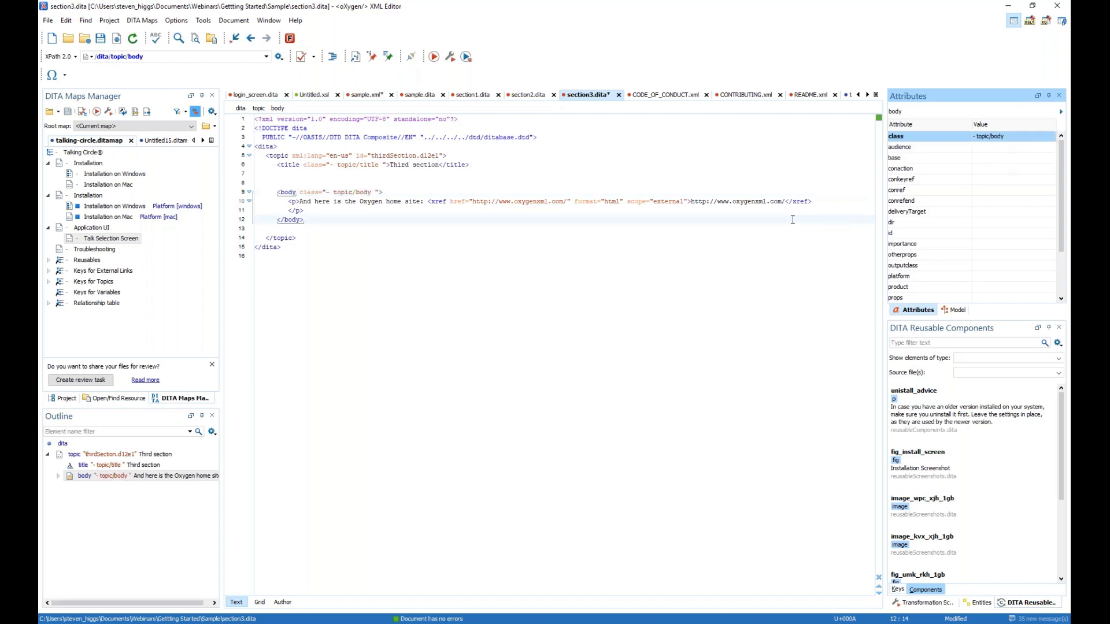
Undo the addition of the class attribute to the body element.
{"action": "left_click", "coordinate": [292, 192]}
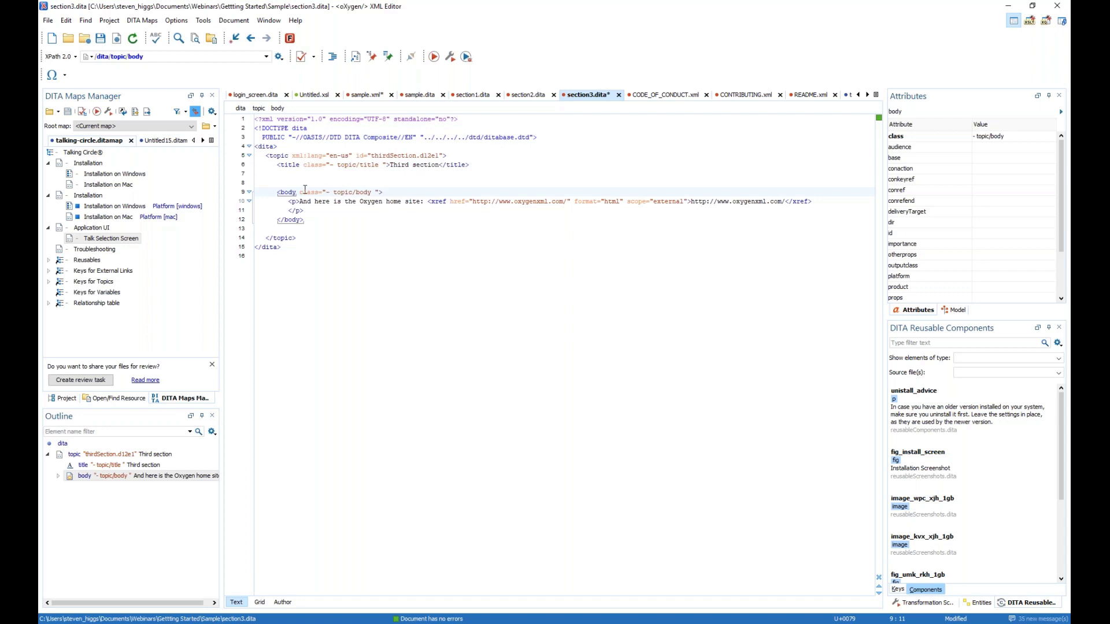
{"action": "left_click", "coordinate": [307, 192]}
{"action": "key", "text": "ctrl+z"}
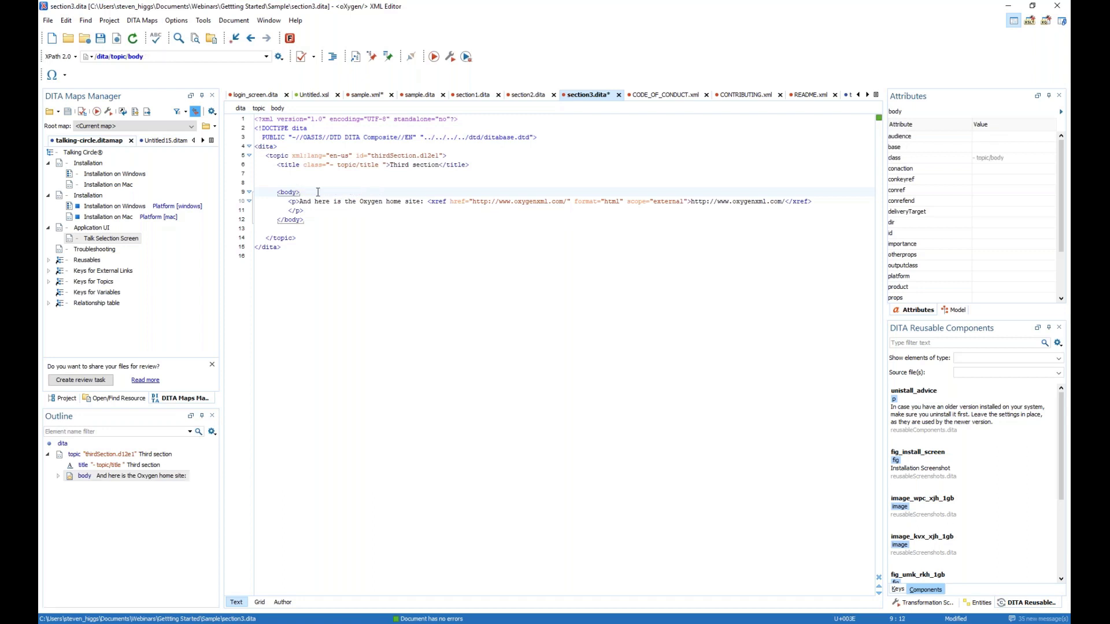
Add the class attribute with its default value "- topic/body" to the body element again.
{"action": "left_click", "coordinate": [1006, 160]}
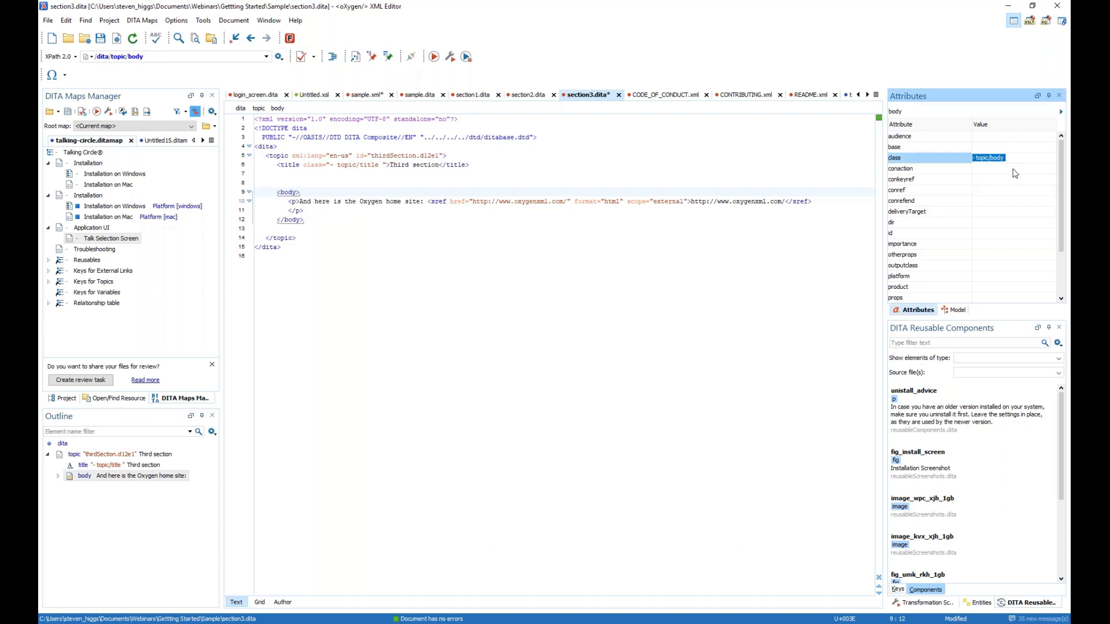
{"action": "key", "text": "Return"}
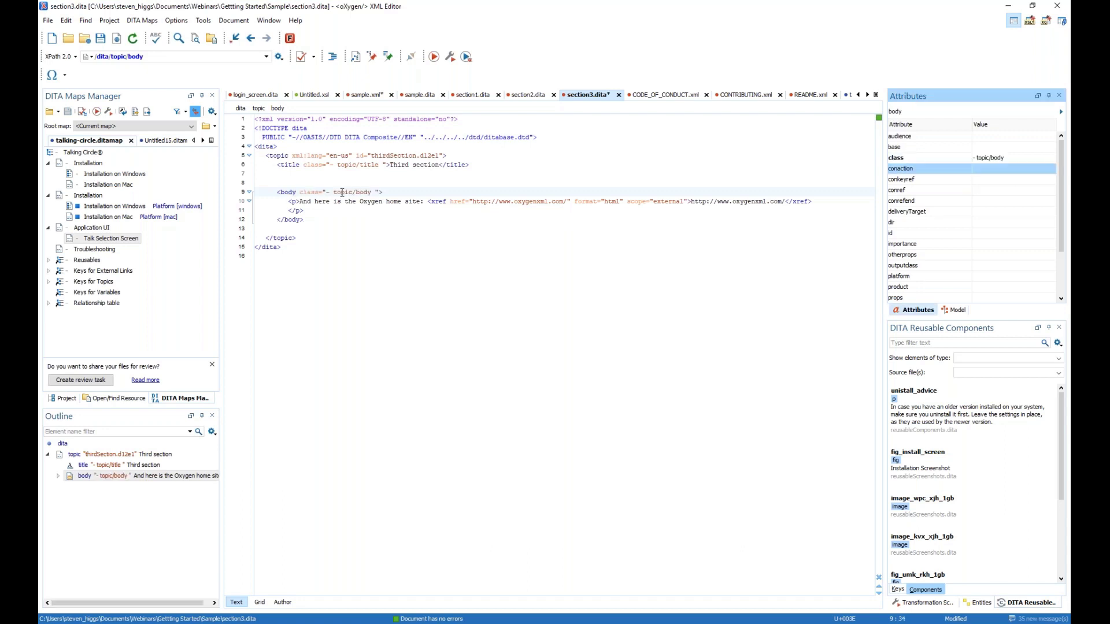
{"action": "left_click", "coordinate": [388, 192]}
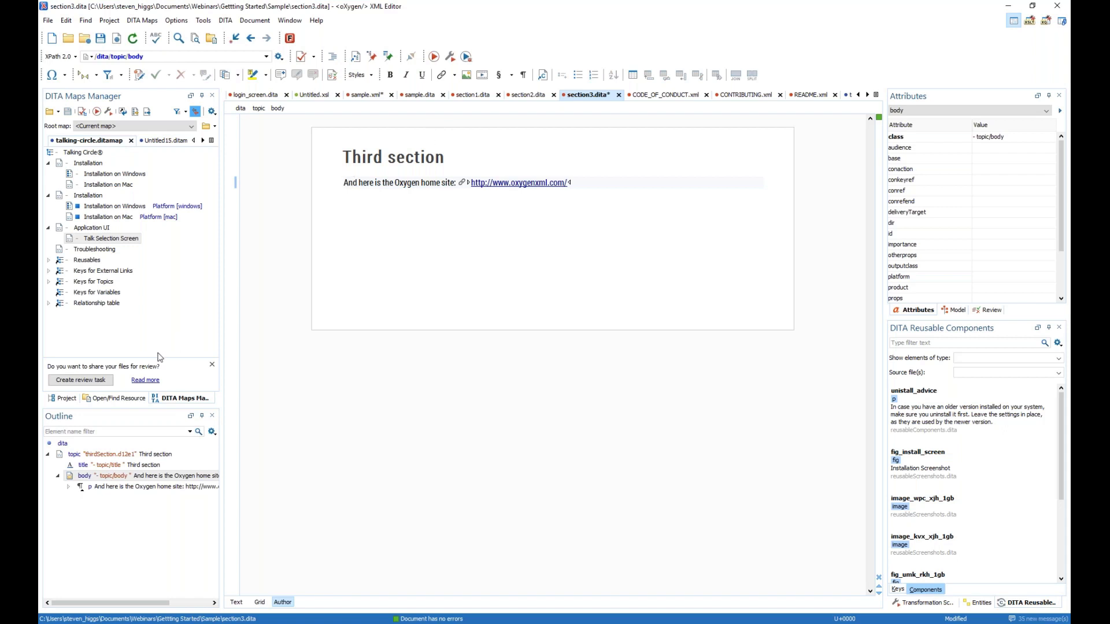
Open content.xml from the project's 5-22-19_Getting_Started.odp archive and display it in Author mode.
{"action": "left_click", "coordinate": [65, 398]}
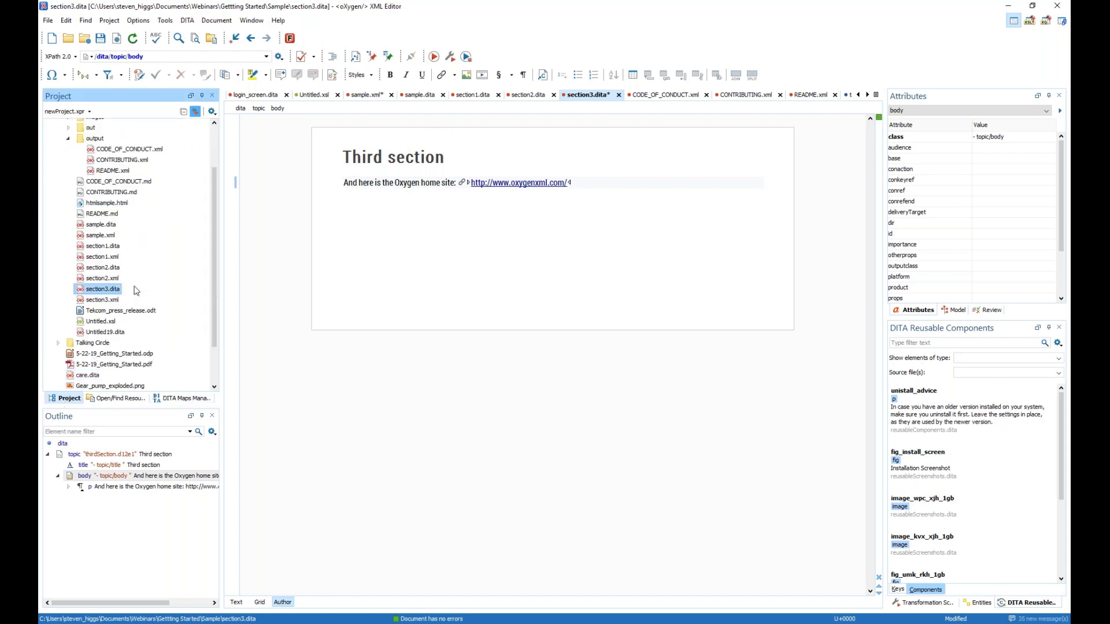
{"action": "scroll", "coordinate": [136, 291], "scroll_direction": "down", "scroll_amount": 2}
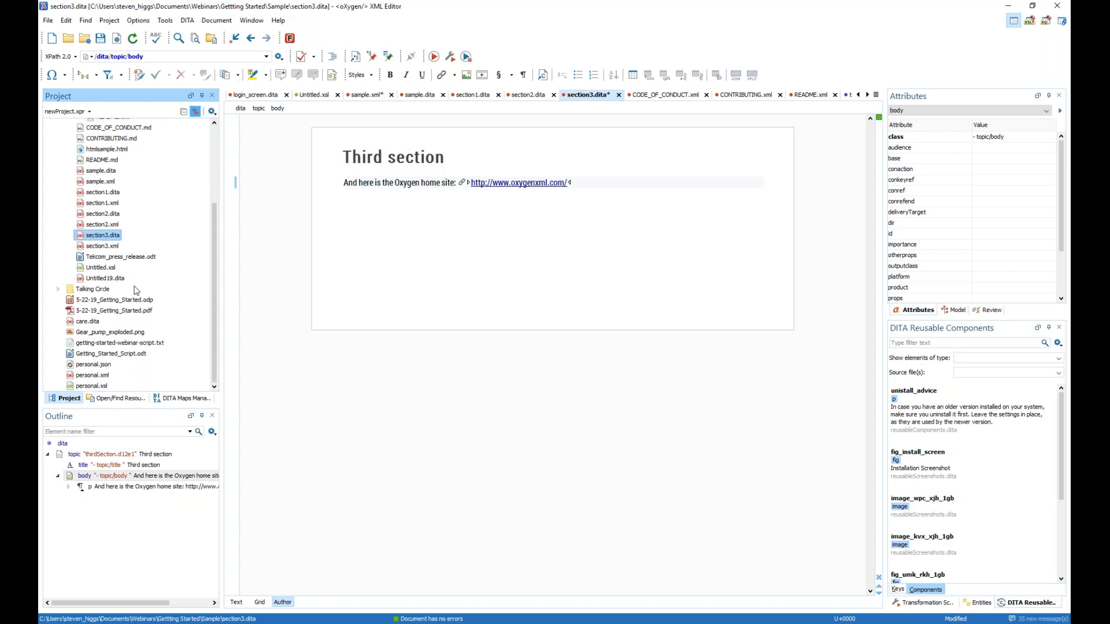
{"action": "double_click", "coordinate": [109, 301]}
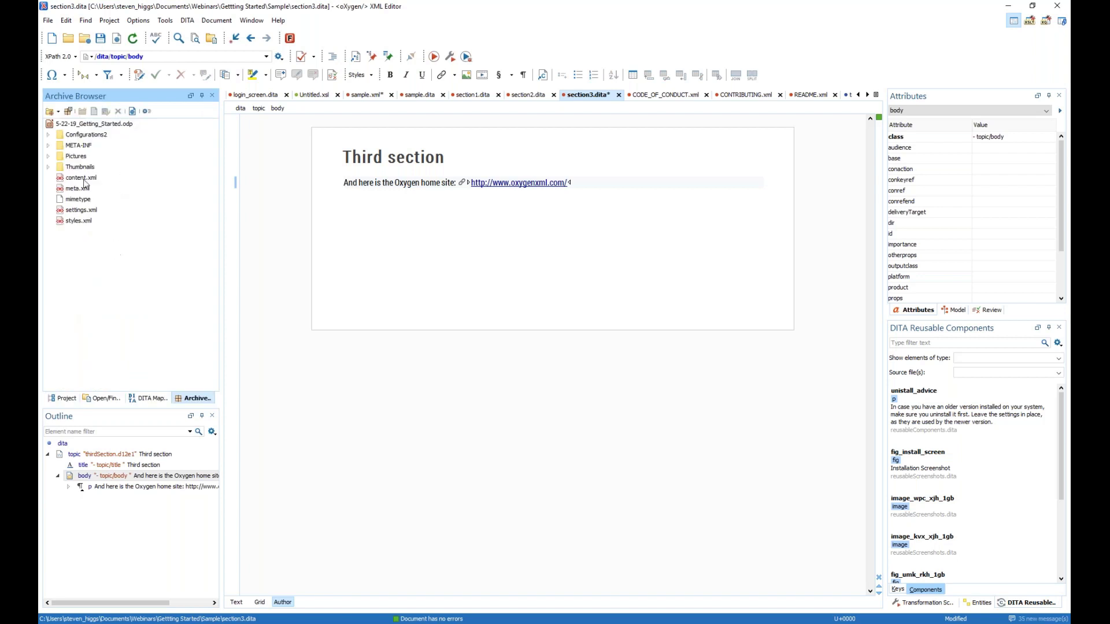
{"action": "left_click", "coordinate": [49, 168]}
{"action": "left_click", "coordinate": [49, 169]}
{"action": "double_click", "coordinate": [72, 178]}
{"action": "left_click", "coordinate": [528, 364]}
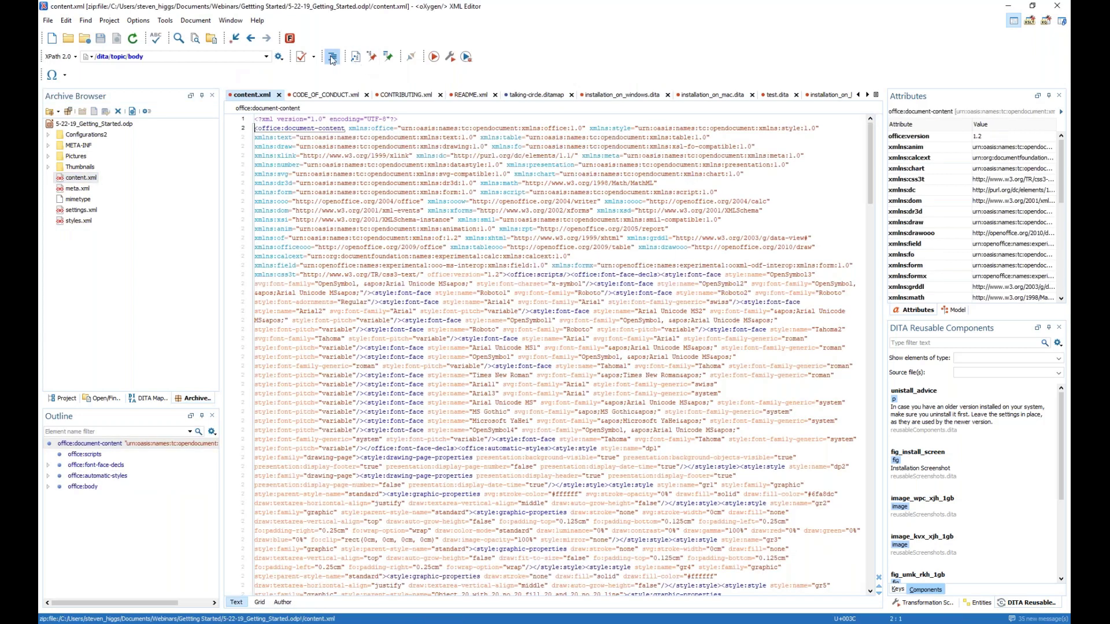
{"action": "left_click", "coordinate": [283, 602]}
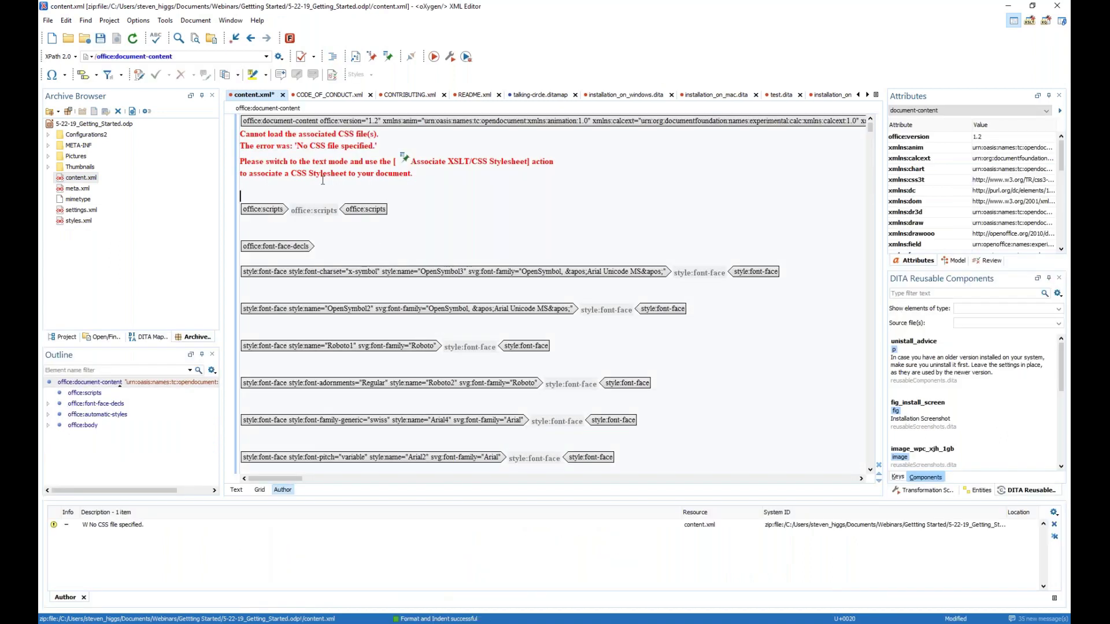
Close the content.xml document and the Archive Browser view showing the 5-22-19_Getting_Started.odp archive.
{"action": "left_click", "coordinate": [283, 95]}
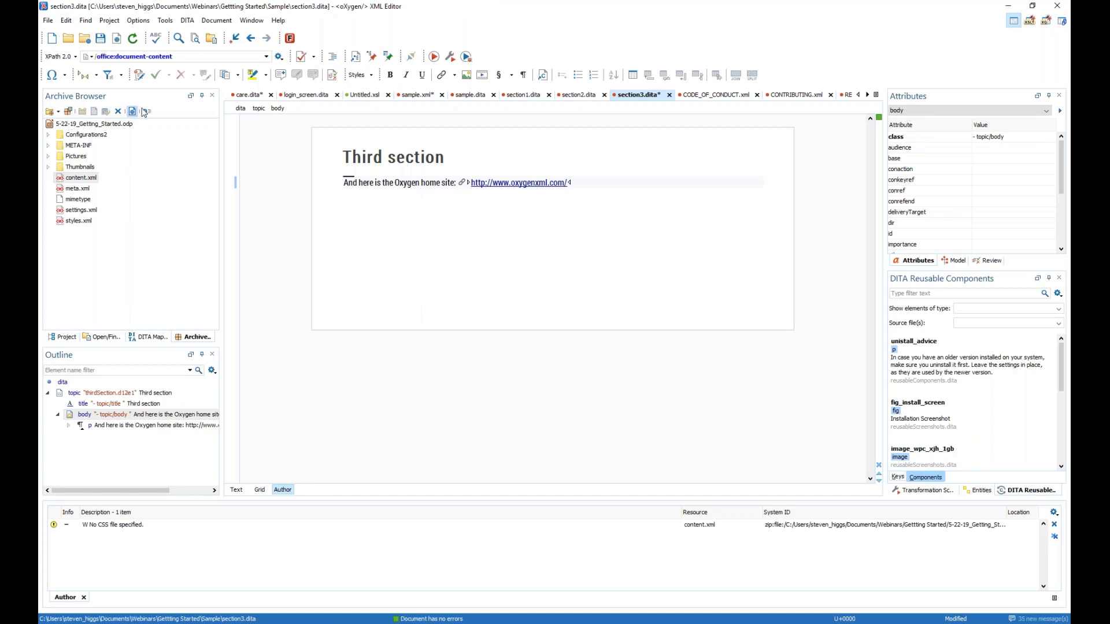
{"action": "left_click", "coordinate": [48, 167]}
{"action": "left_click", "coordinate": [48, 167]}
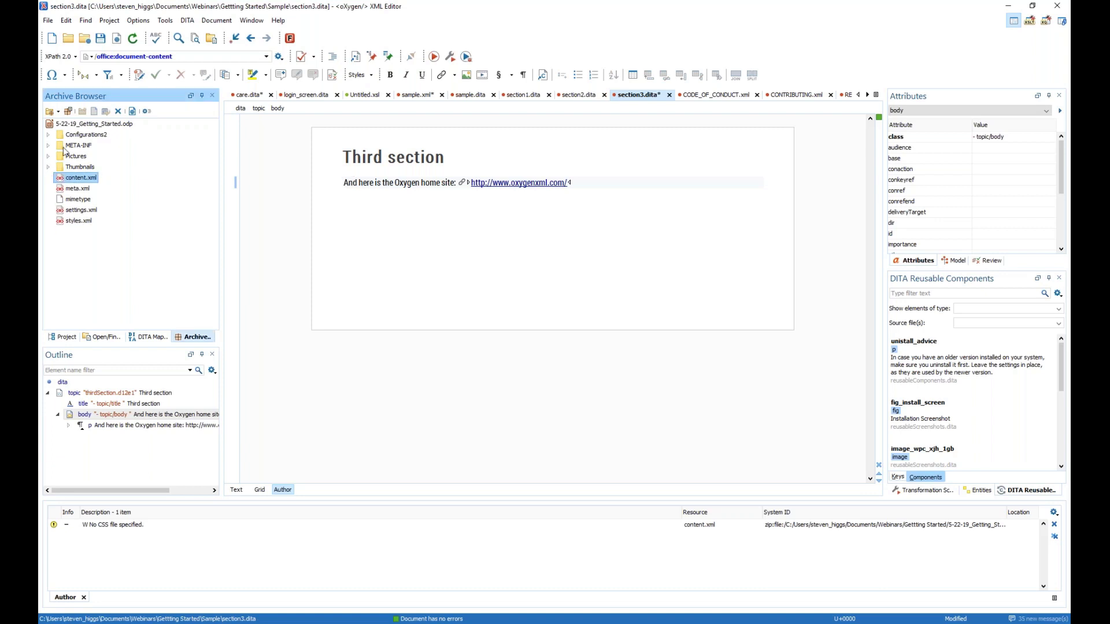
{"action": "left_click", "coordinate": [212, 97]}
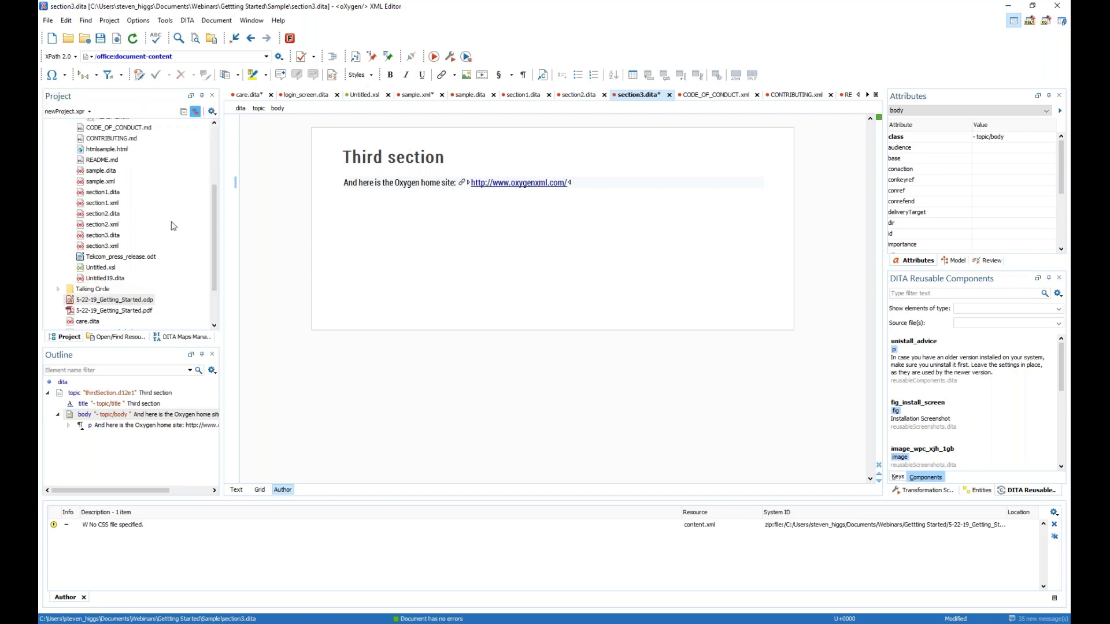
Collapse the output folder under Sample in the project tree.
{"action": "left_click", "coordinate": [65, 341]}
{"action": "scroll", "coordinate": [138, 263], "scroll_direction": "up", "scroll_amount": 4}
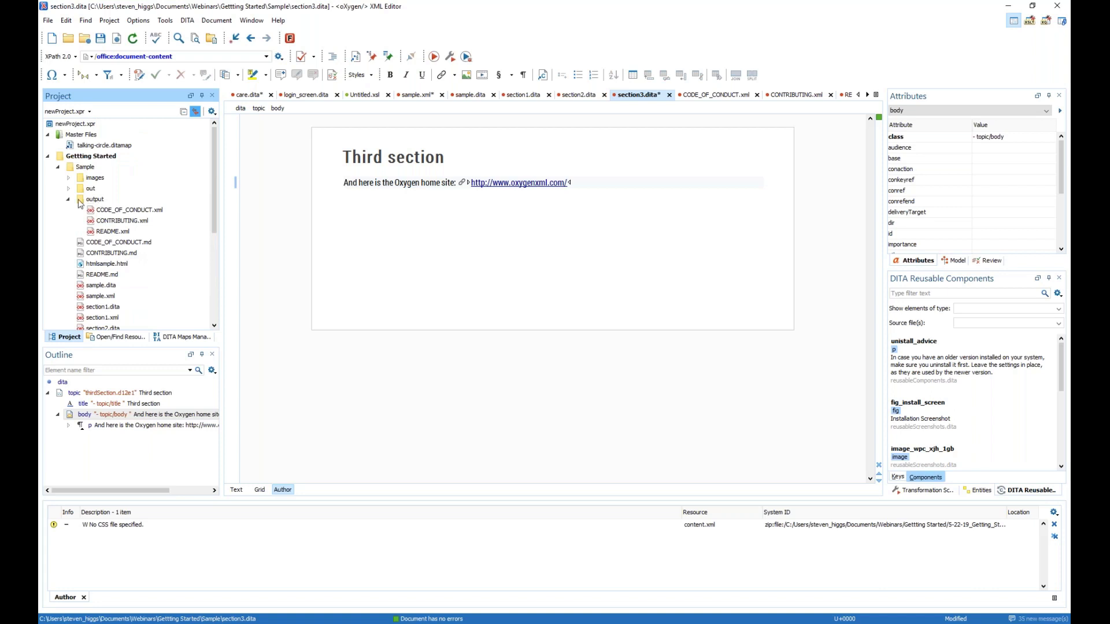
{"action": "left_click", "coordinate": [69, 199]}
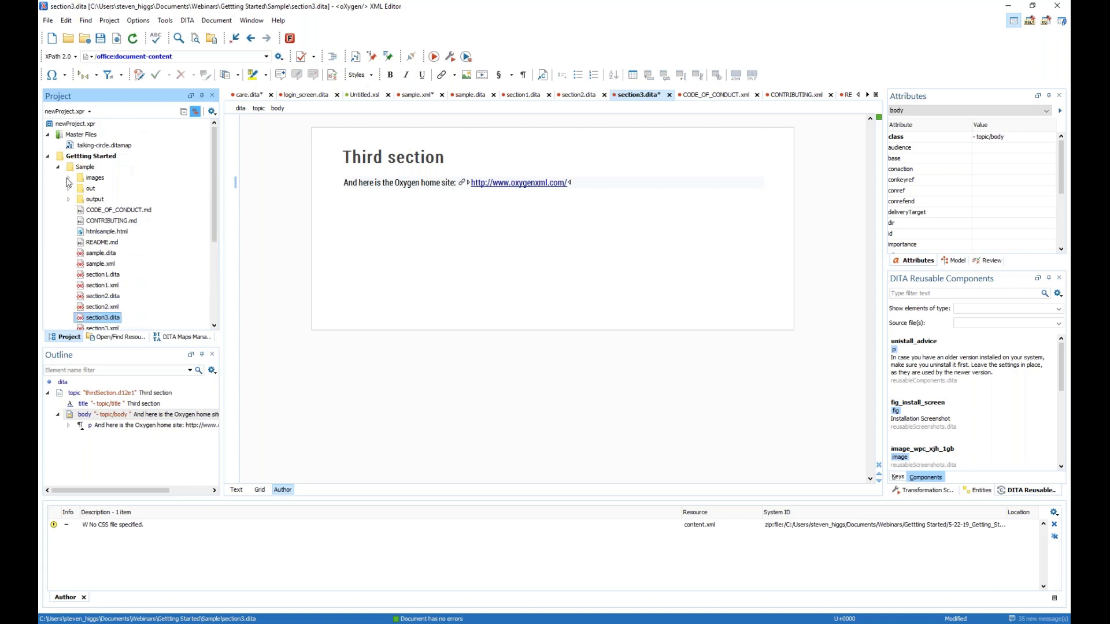
Open the sample.xpr project from D:\Programs\Oxygen XML Editor 21\samples, saving all listed modified files.
{"action": "left_click", "coordinate": [90, 112]}
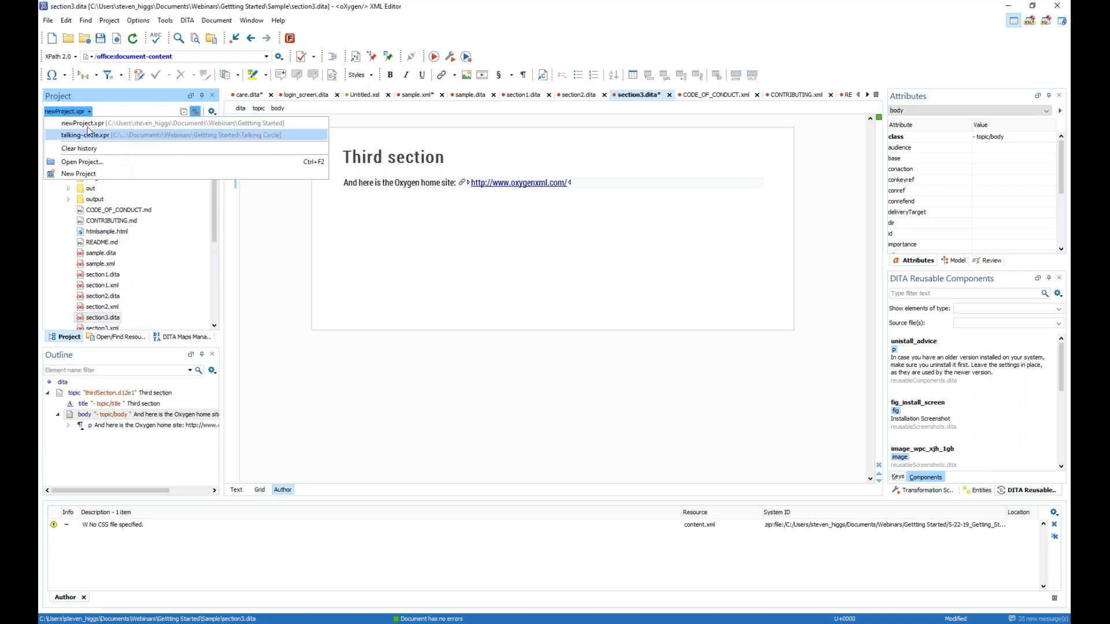
{"action": "left_click", "coordinate": [84, 163]}
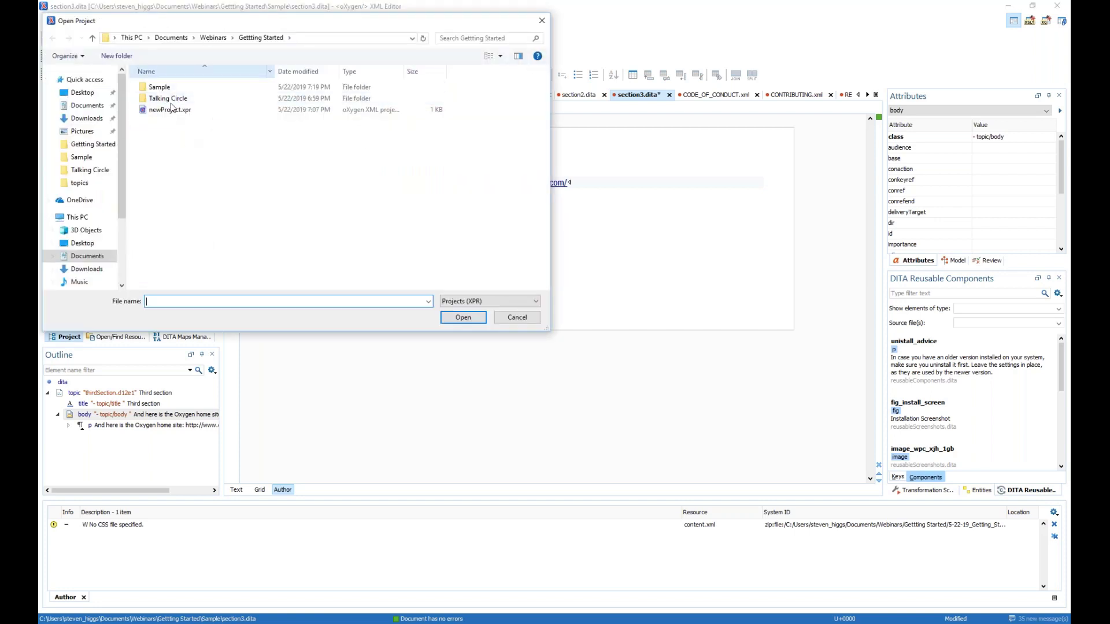
{"action": "scroll", "coordinate": [86, 248], "scroll_direction": "down", "scroll_amount": 3}
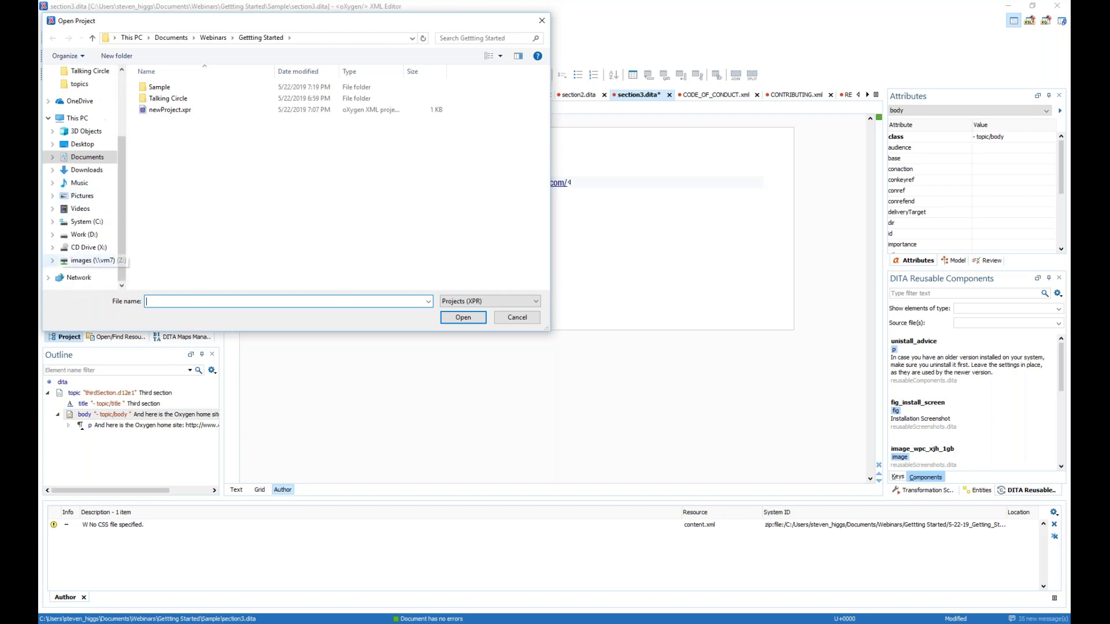
{"action": "left_click", "coordinate": [89, 237]}
{"action": "left_click", "coordinate": [175, 135]}
{"action": "double_click", "coordinate": [175, 135]}
{"action": "double_click", "coordinate": [179, 122]}
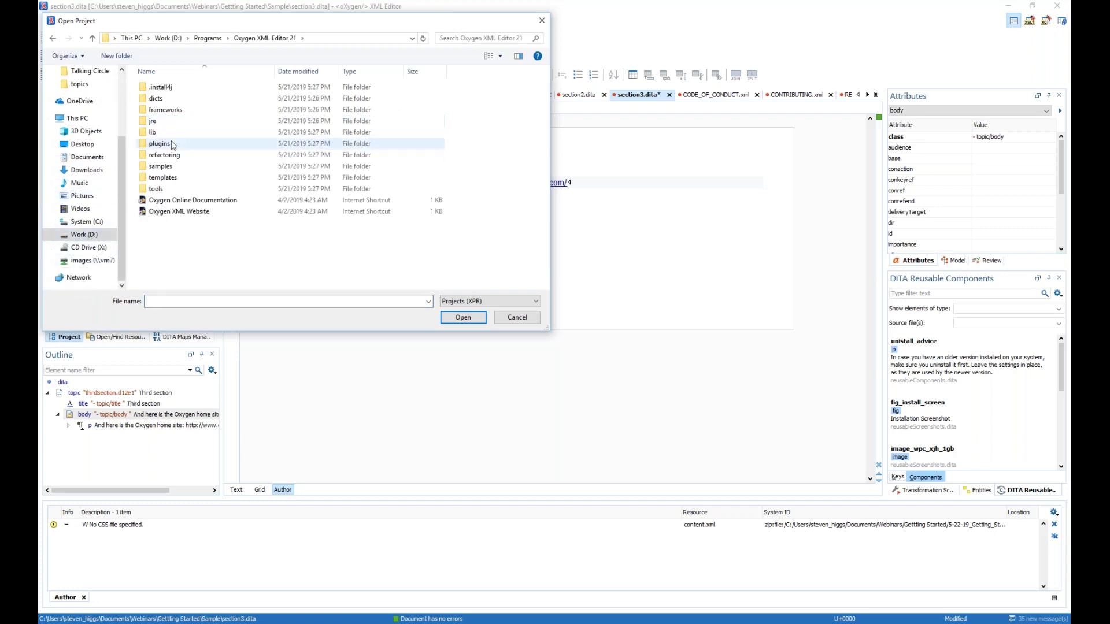
{"action": "double_click", "coordinate": [168, 163]}
{"action": "scroll", "coordinate": [167, 174], "scroll_direction": "down", "scroll_amount": 5}
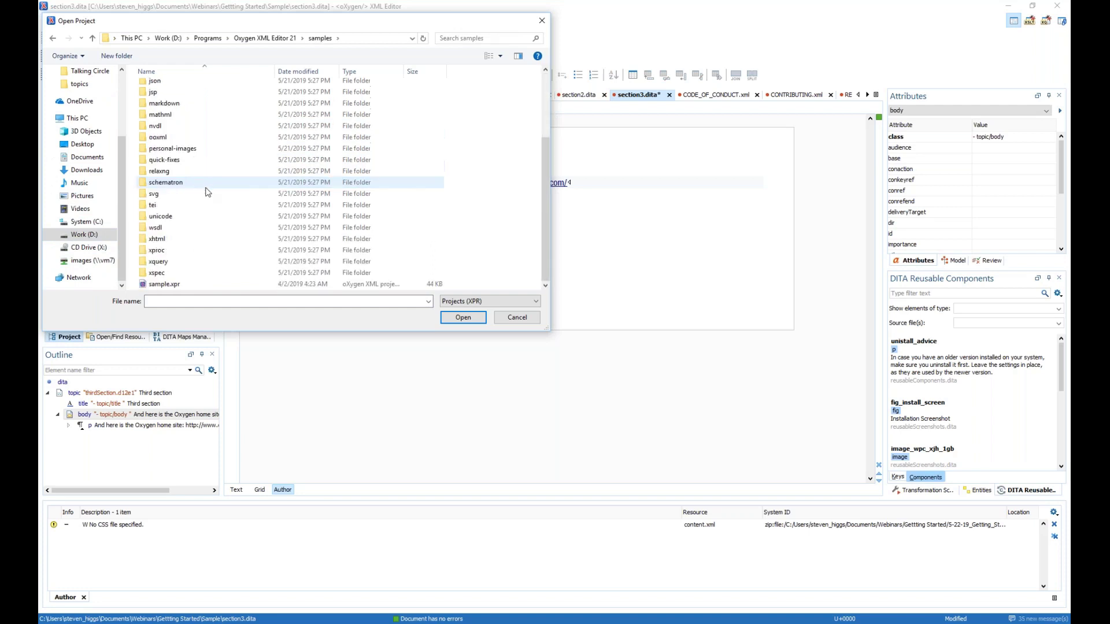
{"action": "double_click", "coordinate": [163, 284]}
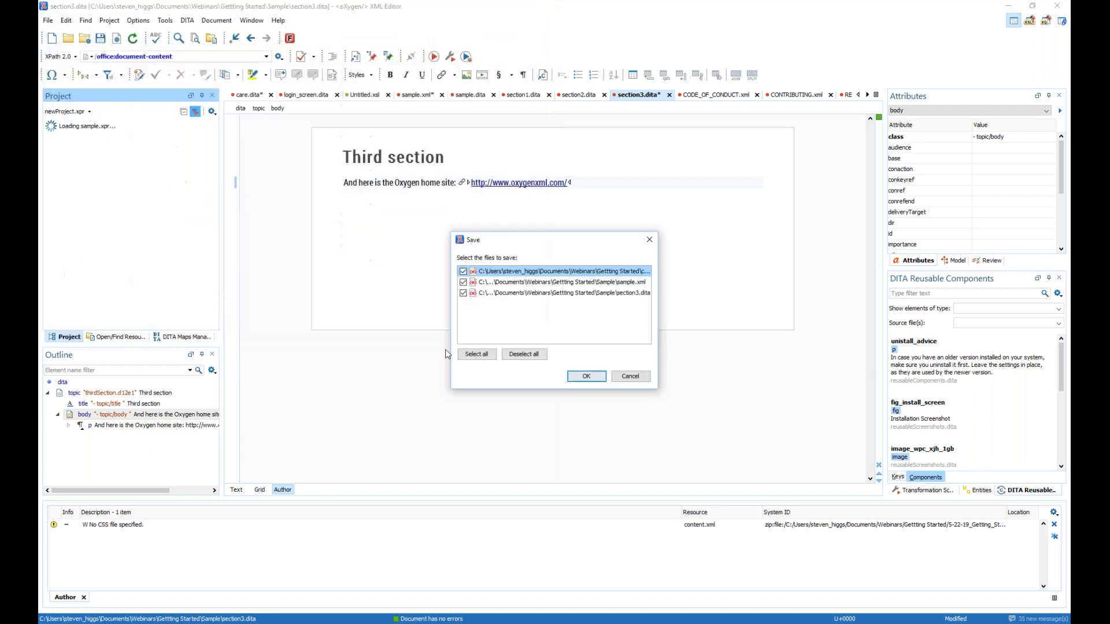
{"action": "left_click", "coordinate": [587, 377]}
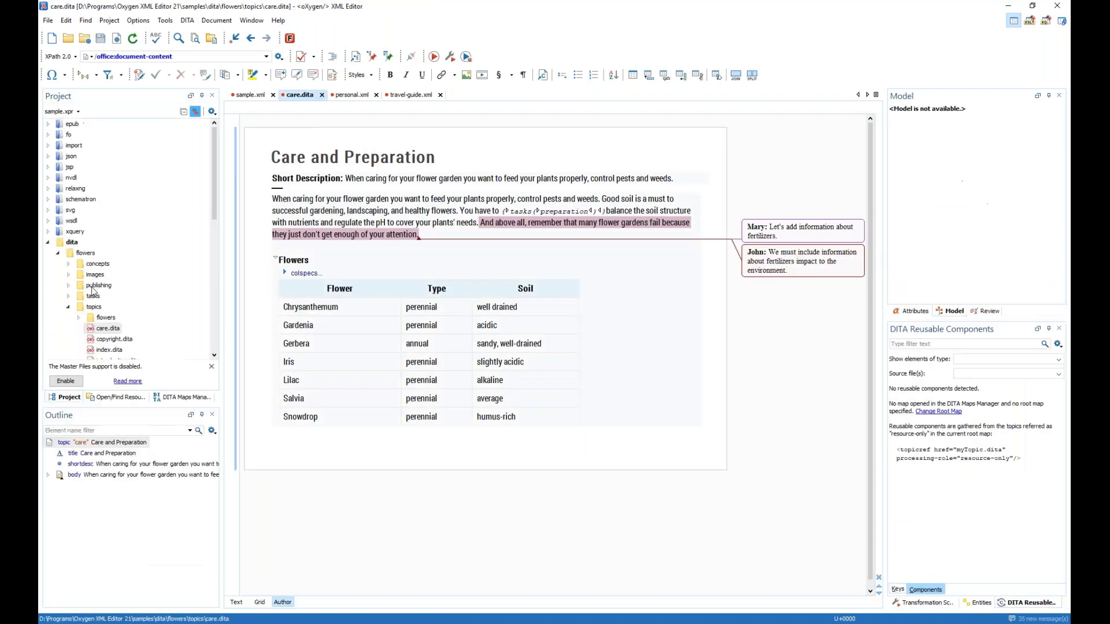
Open Conversion of units.docx from the project's ooxml folder as an archive.
{"action": "scroll", "coordinate": [97, 276], "scroll_direction": "down", "scroll_amount": 10}
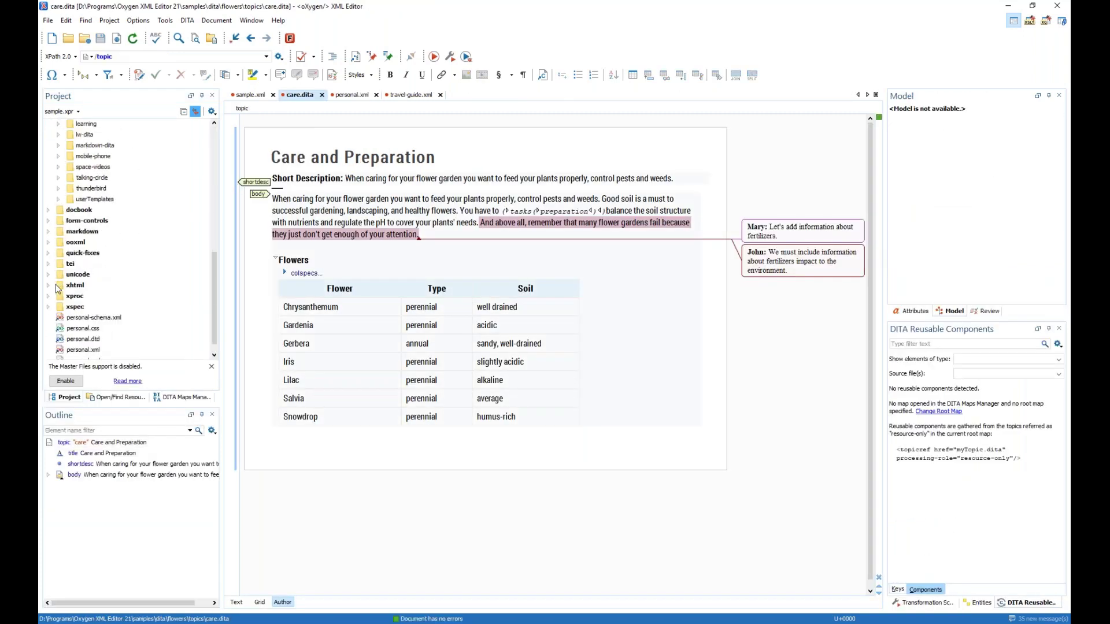
{"action": "left_click", "coordinate": [48, 243]}
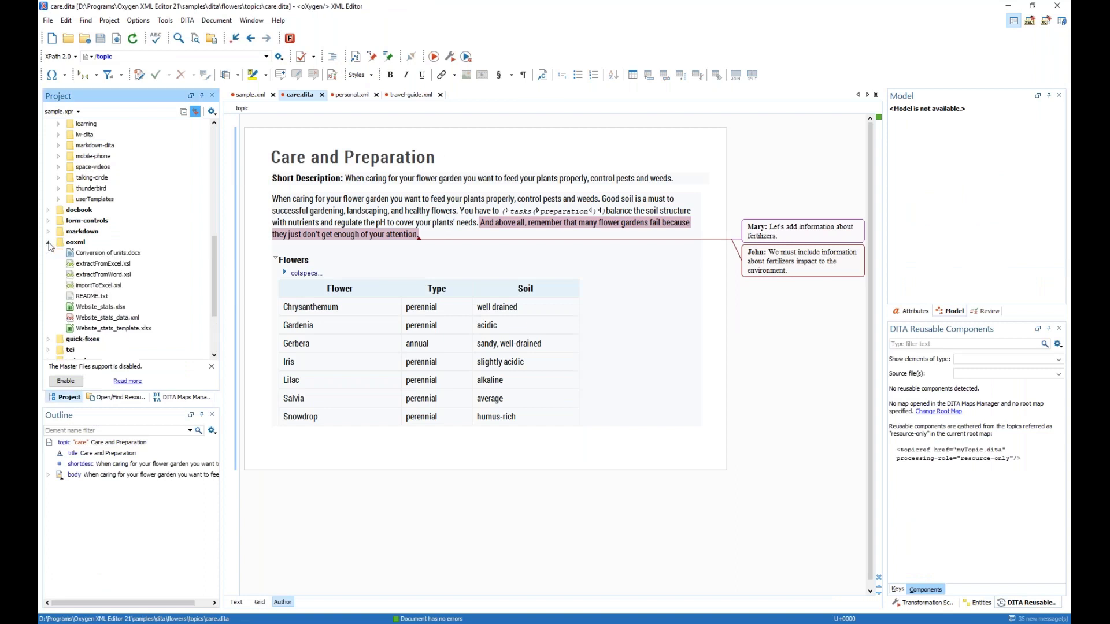
{"action": "double_click", "coordinate": [93, 254]}
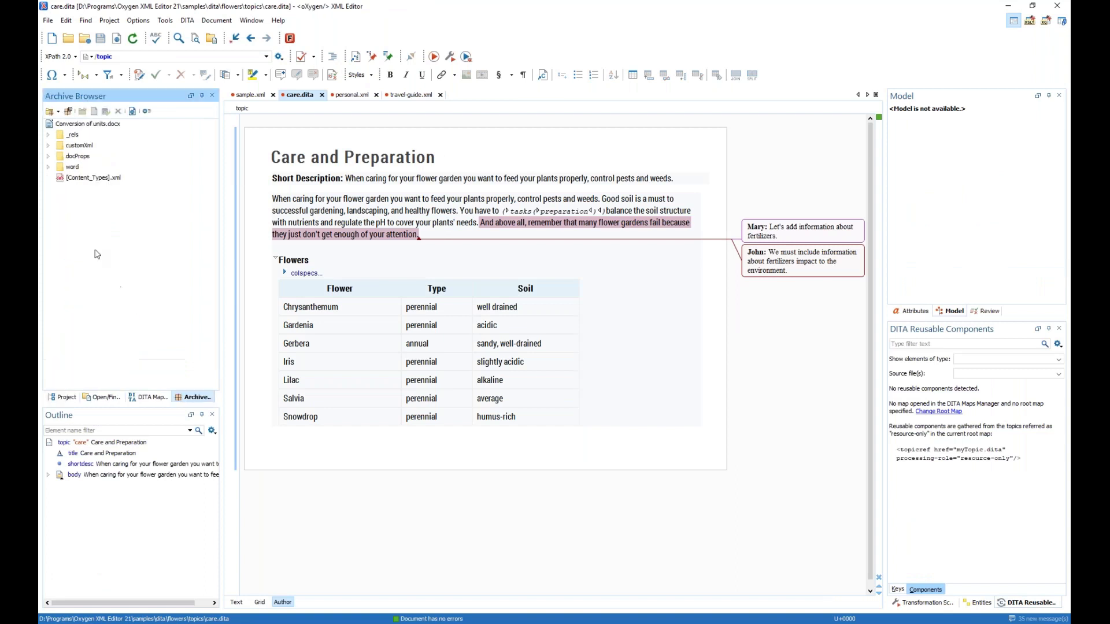
Open document.xml from the archive's word folder, letting it be formatted and indented, and display it in Author mode.
{"action": "left_click", "coordinate": [48, 167]}
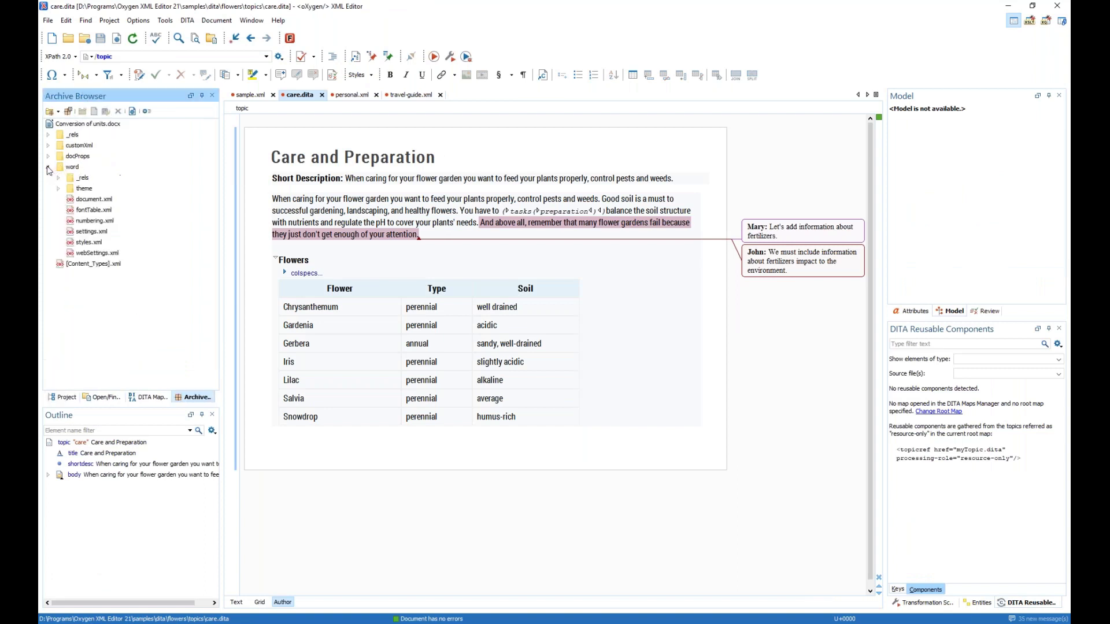
{"action": "left_click", "coordinate": [92, 198]}
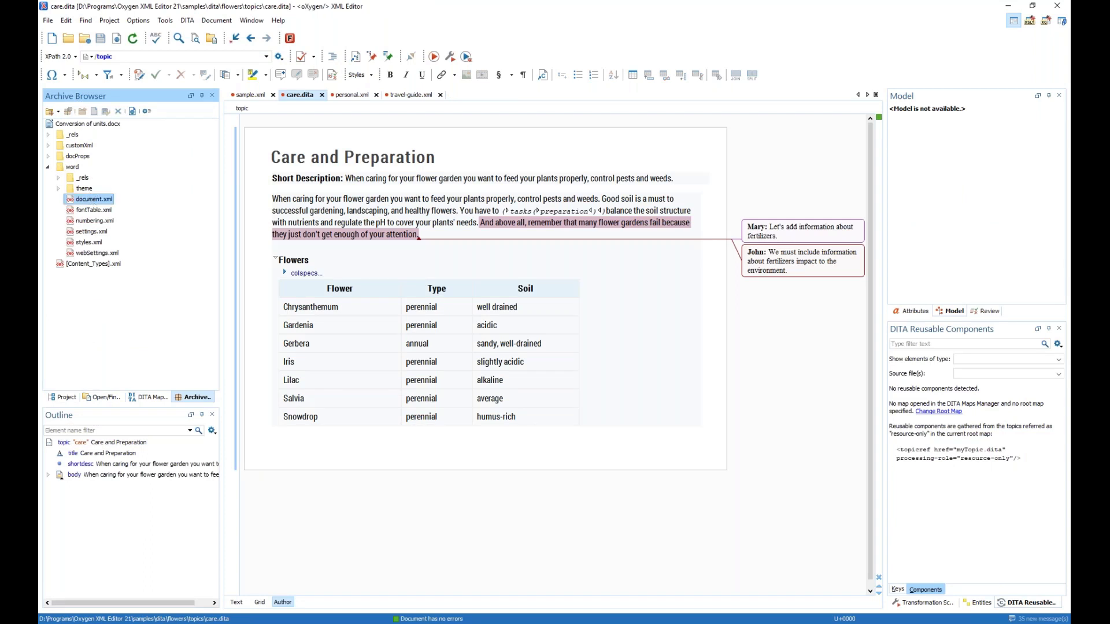
{"action": "key", "text": "Return"}
{"action": "key", "text": "Return"}
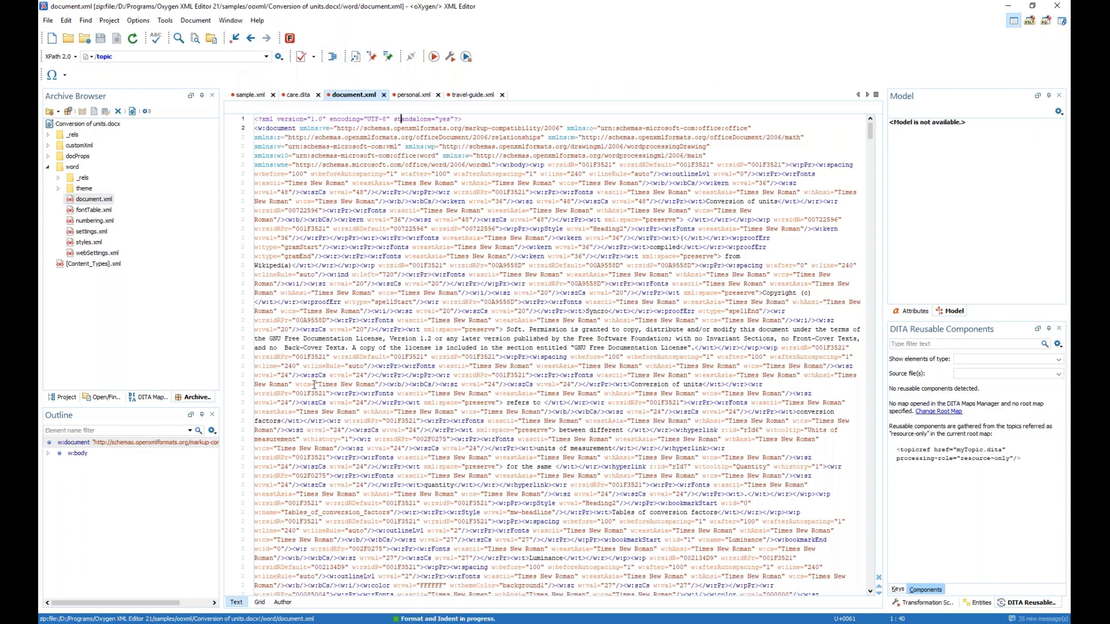
{"action": "left_click", "coordinate": [283, 603]}
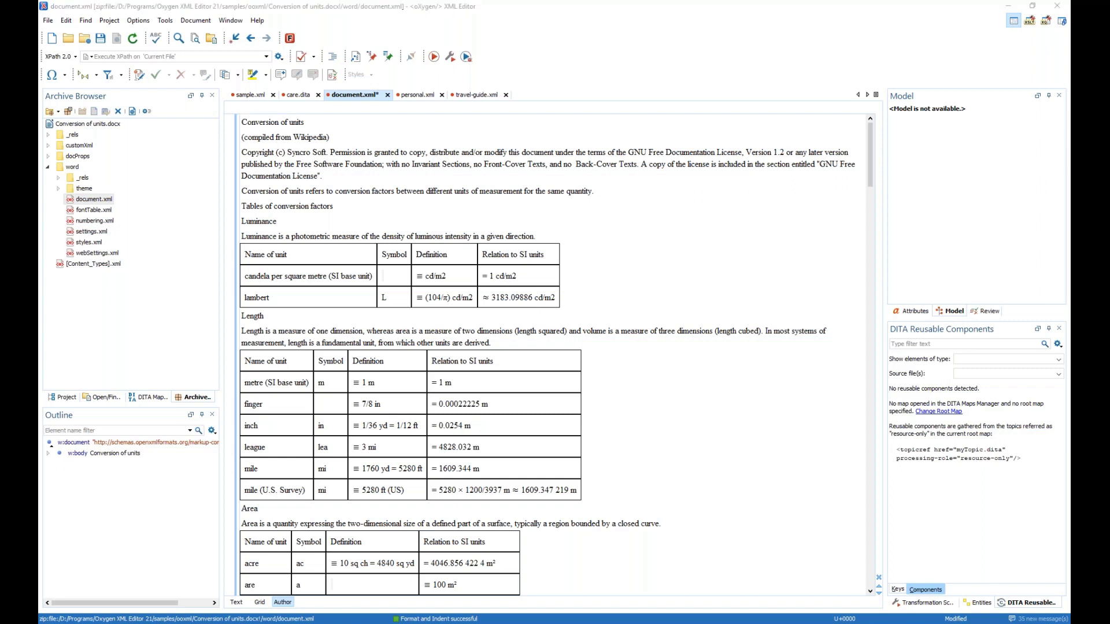
Switch to the web browser and review the methods for migrating MS Office documents to DITA in the user guide.
{"action": "scroll", "coordinate": [130, 335], "scroll_direction": "down", "scroll_amount": 10}
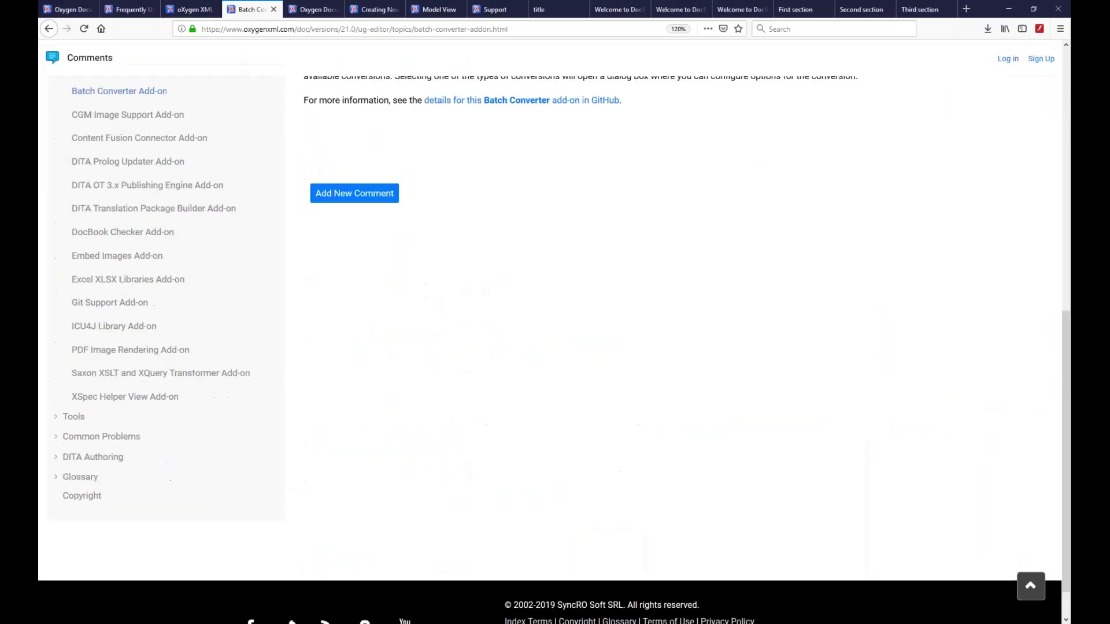
{"action": "scroll", "coordinate": [131, 334], "scroll_direction": "up", "scroll_amount": 10}
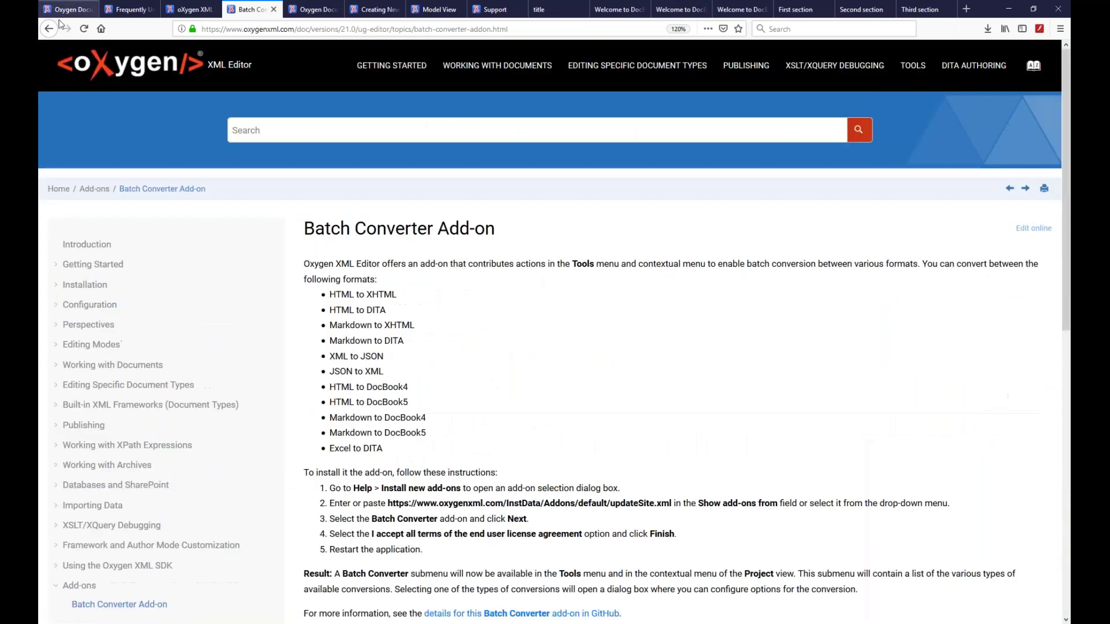
{"action": "left_click", "coordinate": [49, 29]}
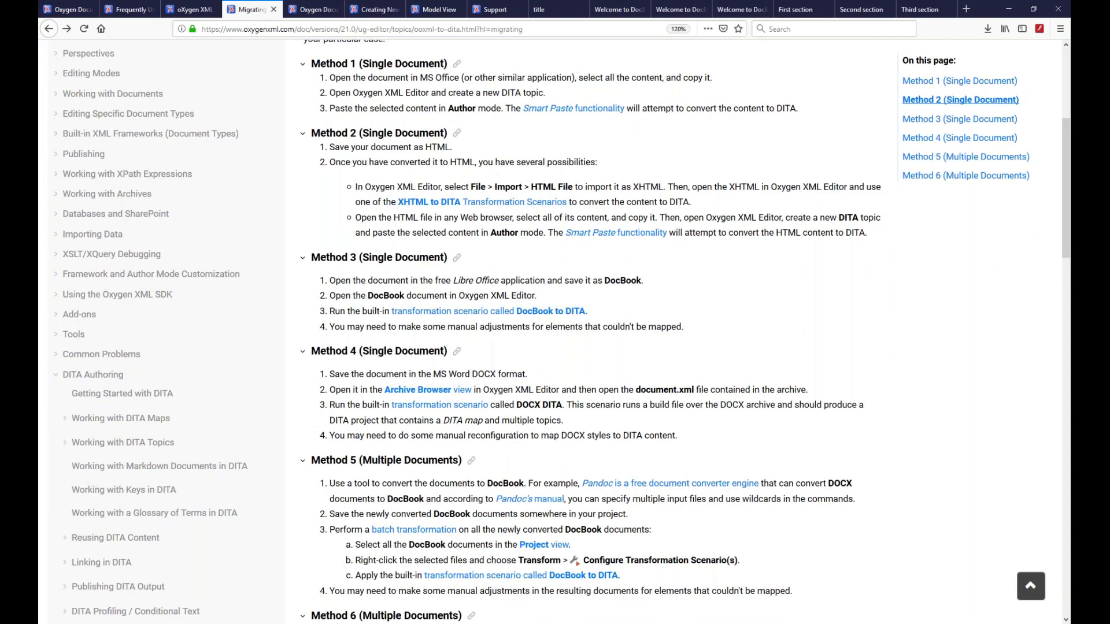
{"action": "scroll", "coordinate": [502, 296], "scroll_direction": "down", "scroll_amount": 3}
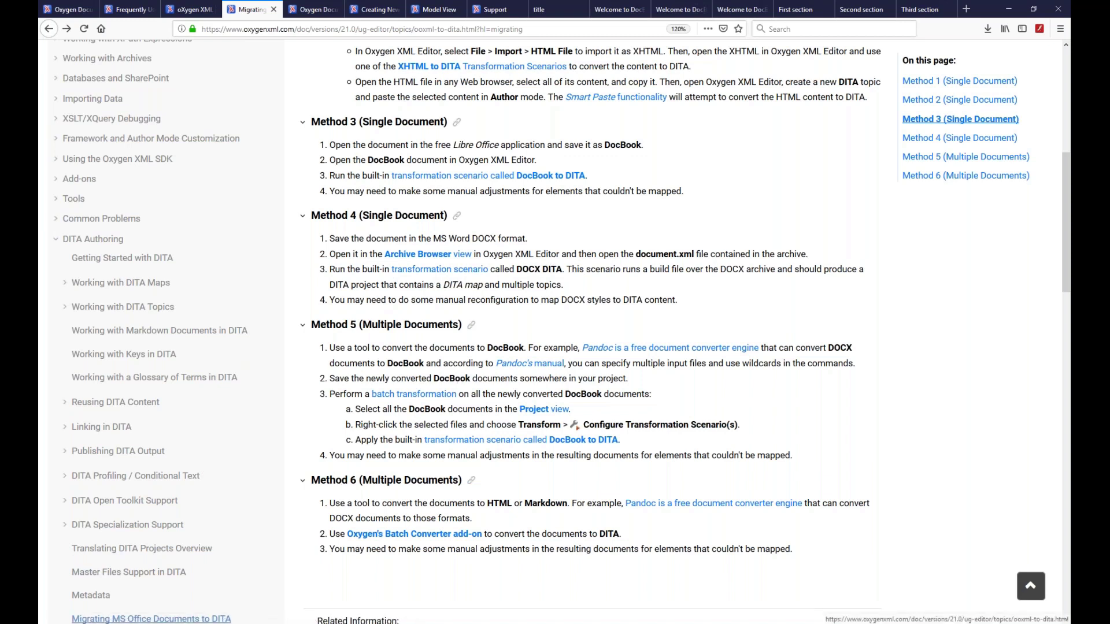
Switch back to Oxygen XML Editor and open the transformation scenario configuration for Conversion of units.docx in the project.
{"action": "key", "text": "alt+Tab"}
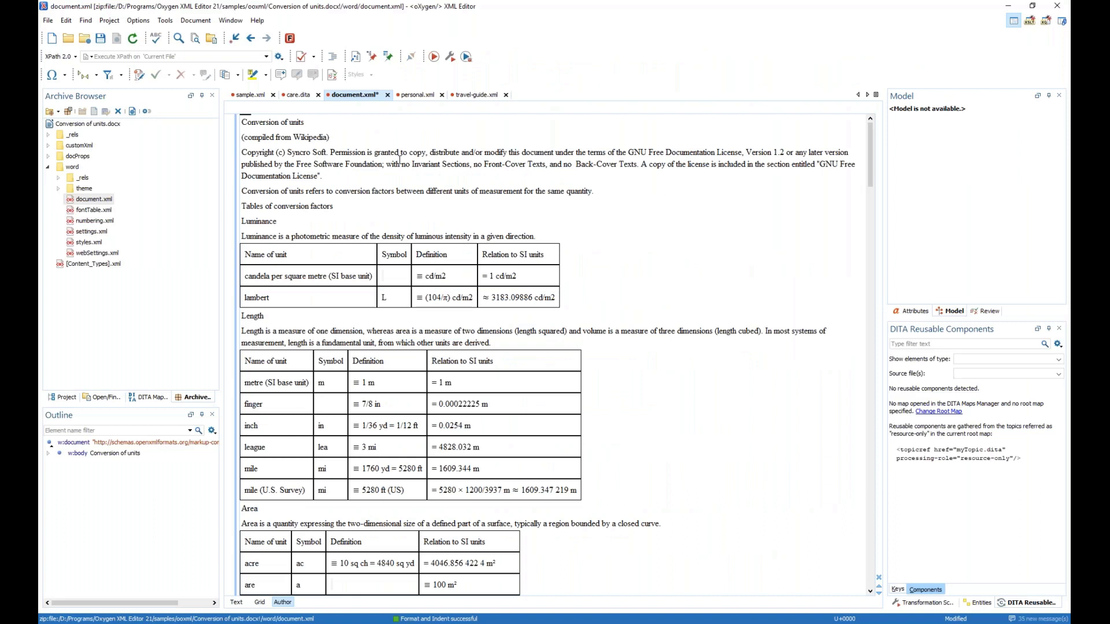
{"action": "right_click", "coordinate": [72, 126]}
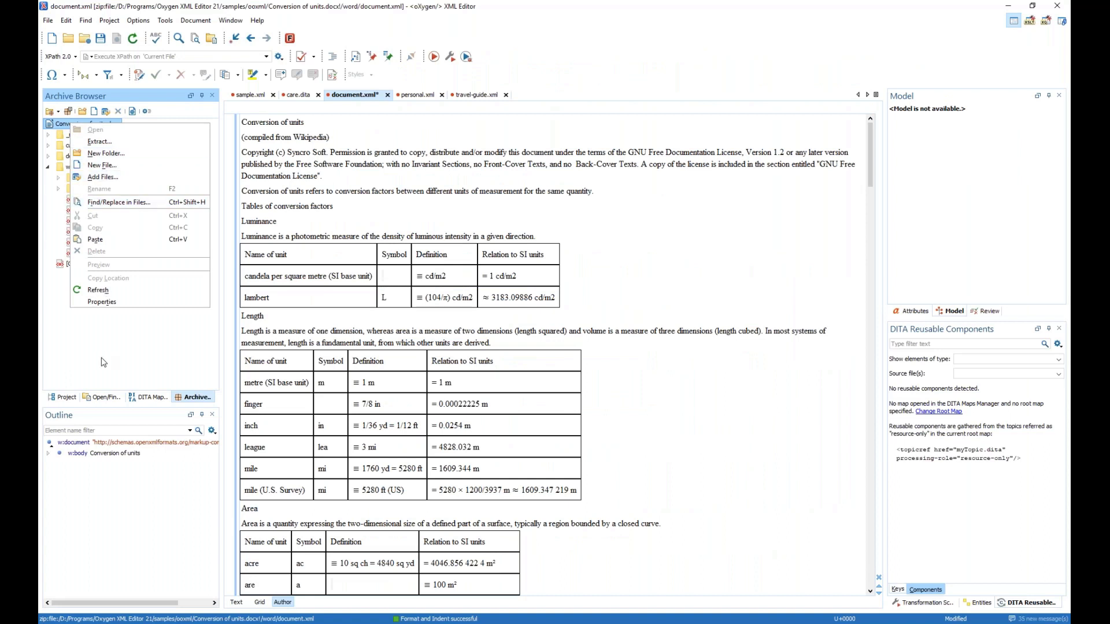
{"action": "left_click", "coordinate": [99, 336]}
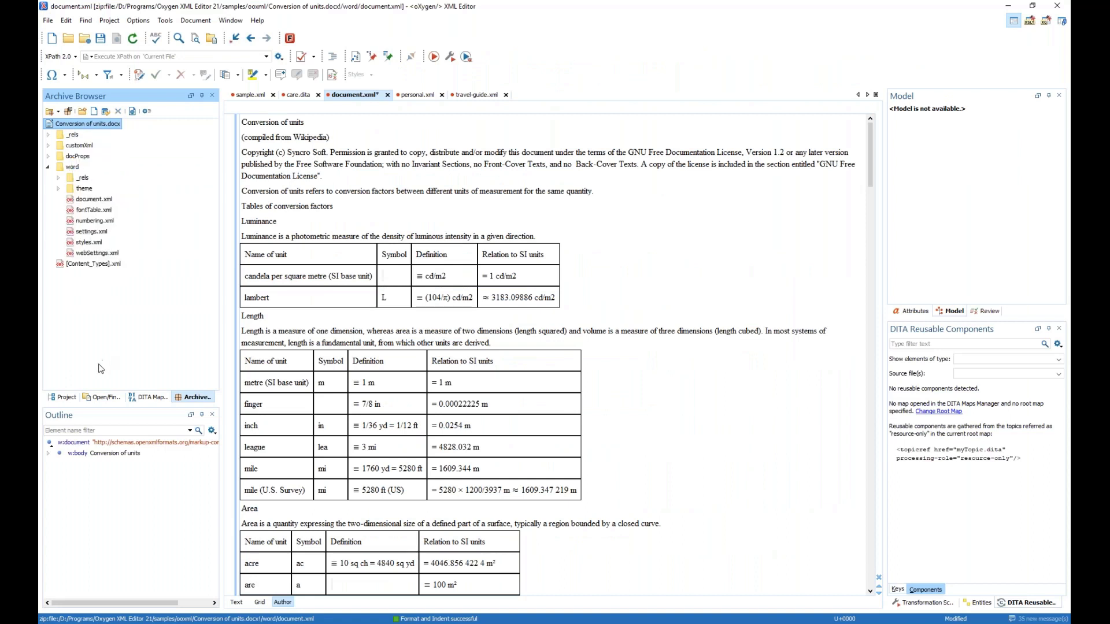
{"action": "left_click", "coordinate": [65, 397]}
{"action": "left_click", "coordinate": [76, 255]}
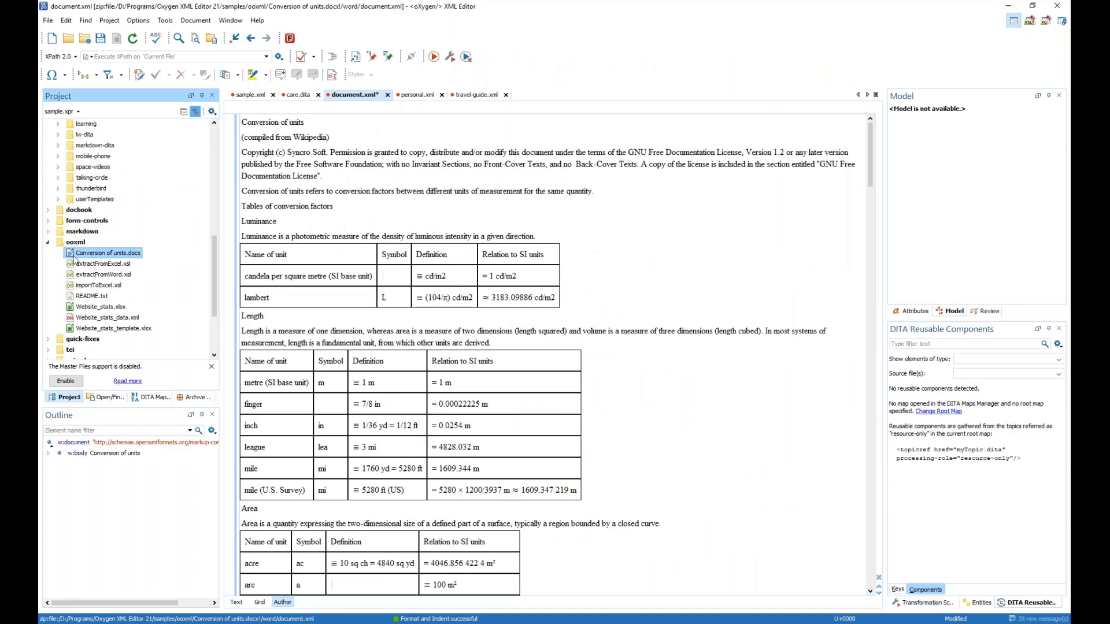
{"action": "right_click", "coordinate": [89, 255]}
{"action": "mouse_move", "coordinate": [154, 502]}
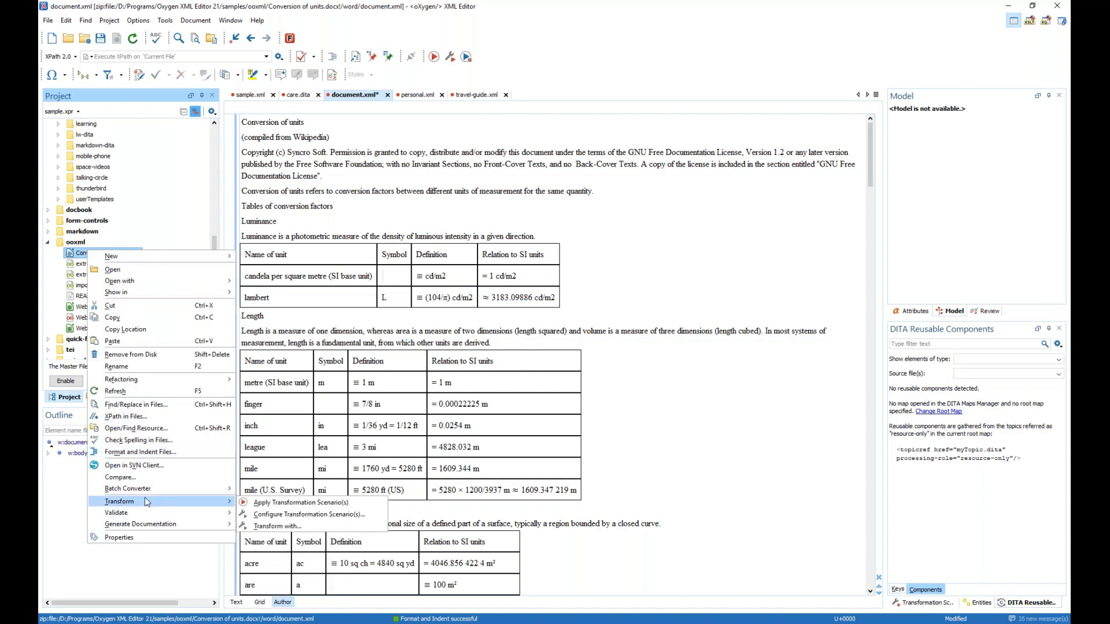
{"action": "left_click", "coordinate": [279, 515]}
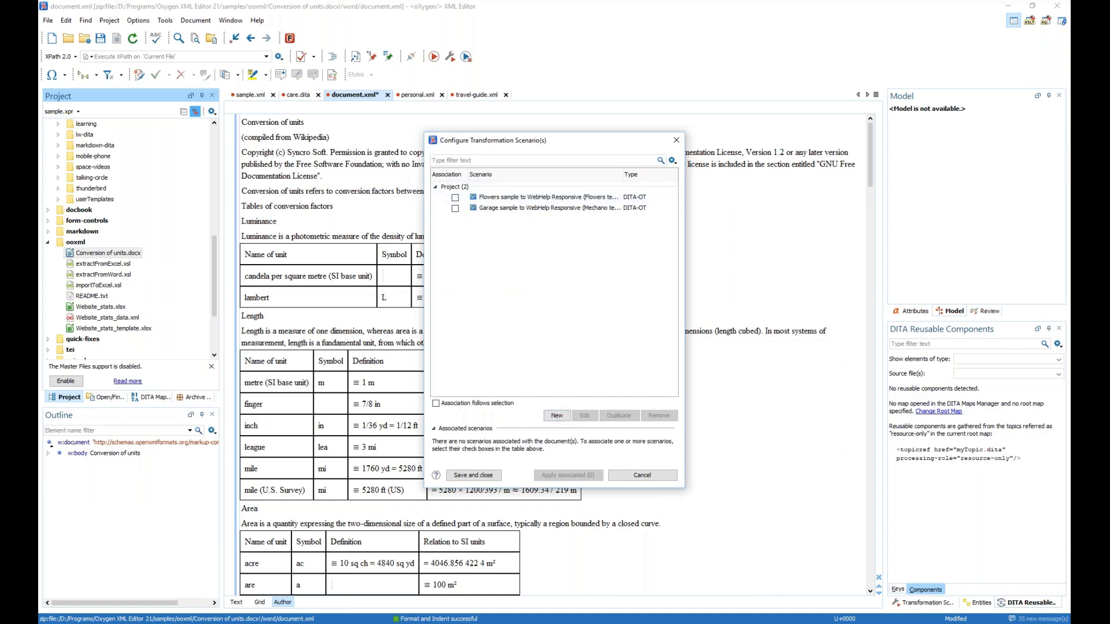
Show all transformation scenarios in the configuration dialog and look through the list.
{"action": "left_click", "coordinate": [673, 161]}
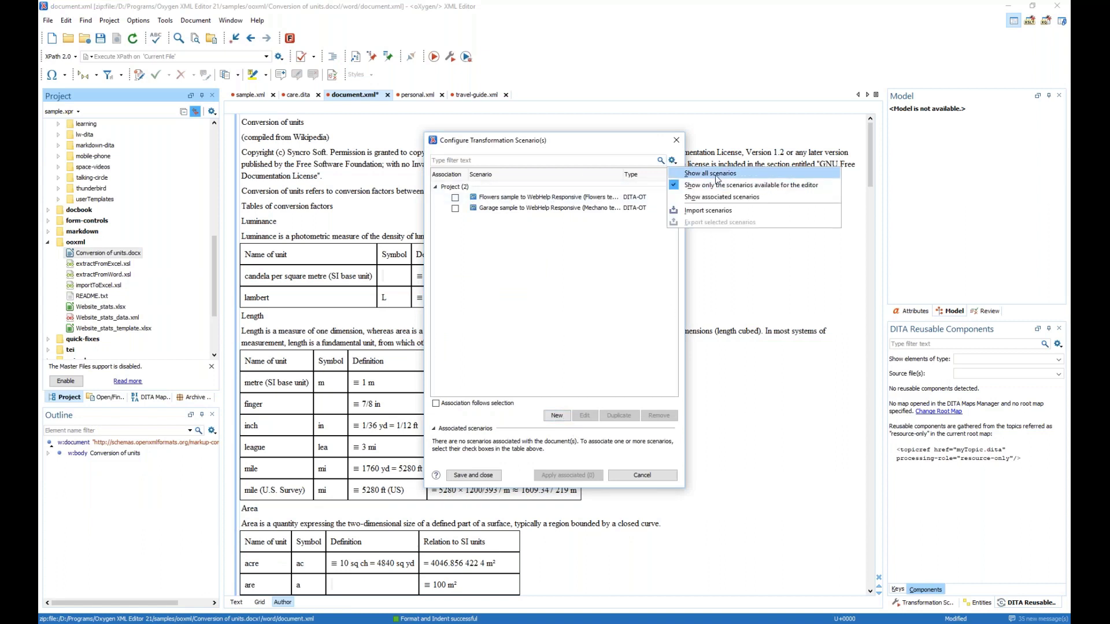
{"action": "left_click", "coordinate": [716, 179]}
{"action": "scroll", "coordinate": [531, 273], "scroll_direction": "down", "scroll_amount": 4}
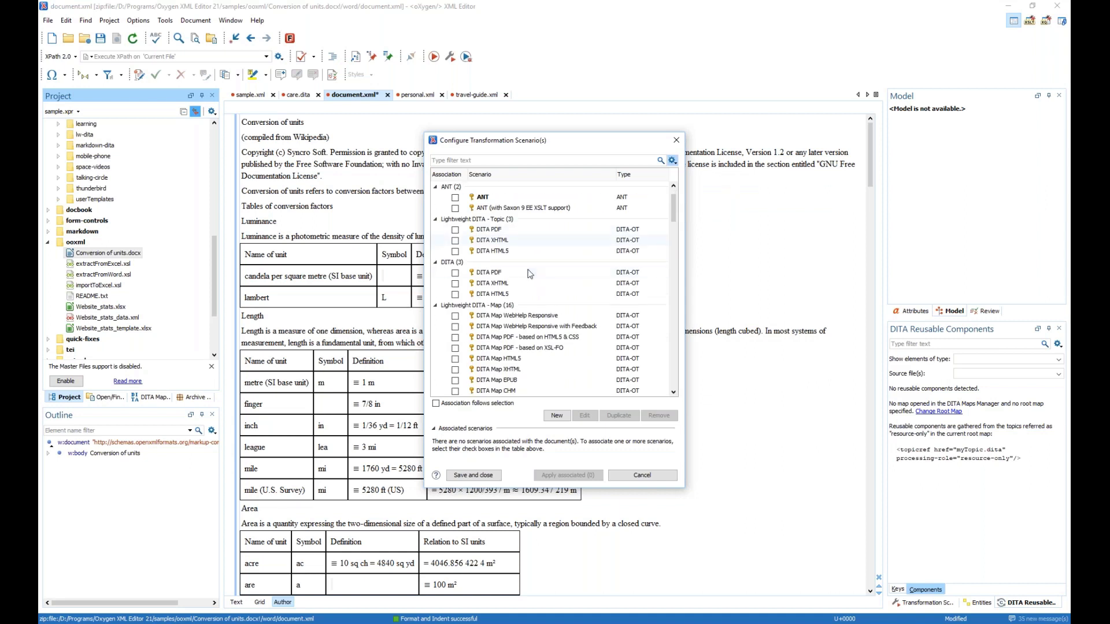
{"action": "scroll", "coordinate": [531, 273], "scroll_direction": "down", "scroll_amount": 15}
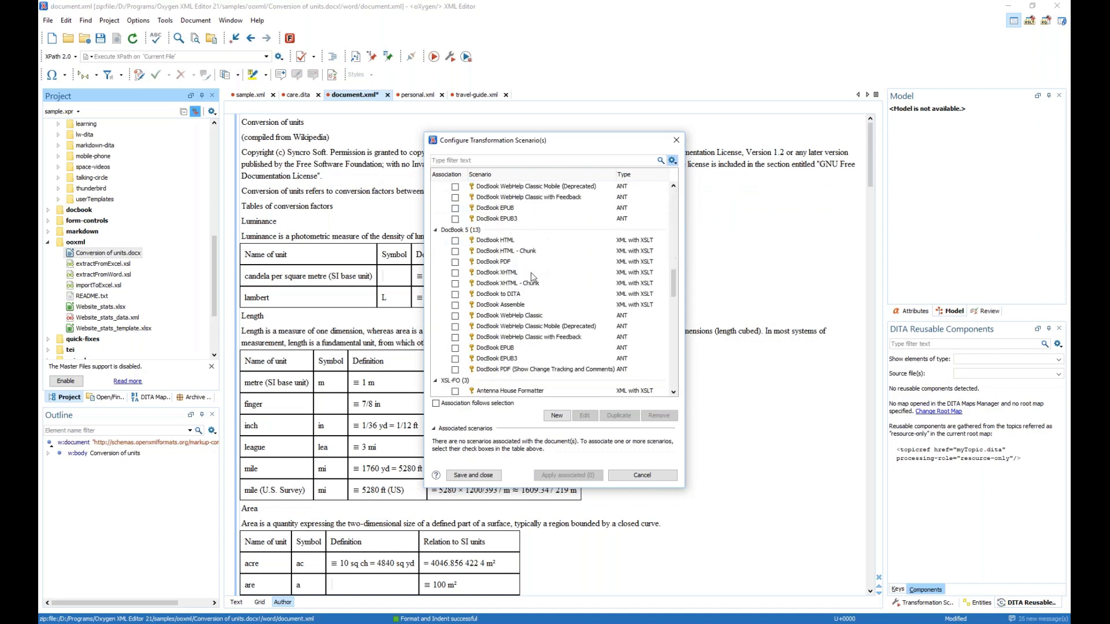
{"action": "scroll", "coordinate": [532, 277], "scroll_direction": "down", "scroll_amount": 2}
Filter the scenarios by "doc", associate the DOCX DITA scenario with Conversion of units.docx and apply it.
{"action": "left_click", "coordinate": [493, 161]}
{"action": "type", "text": "doc"}
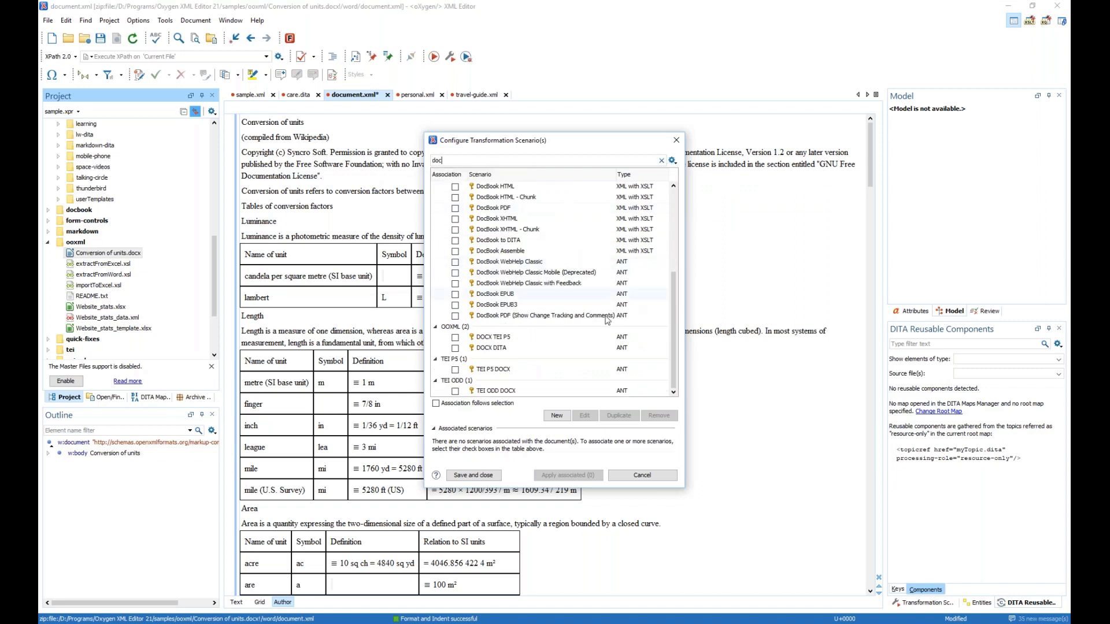
{"action": "left_click", "coordinate": [580, 348]}
{"action": "left_click", "coordinate": [455, 348]}
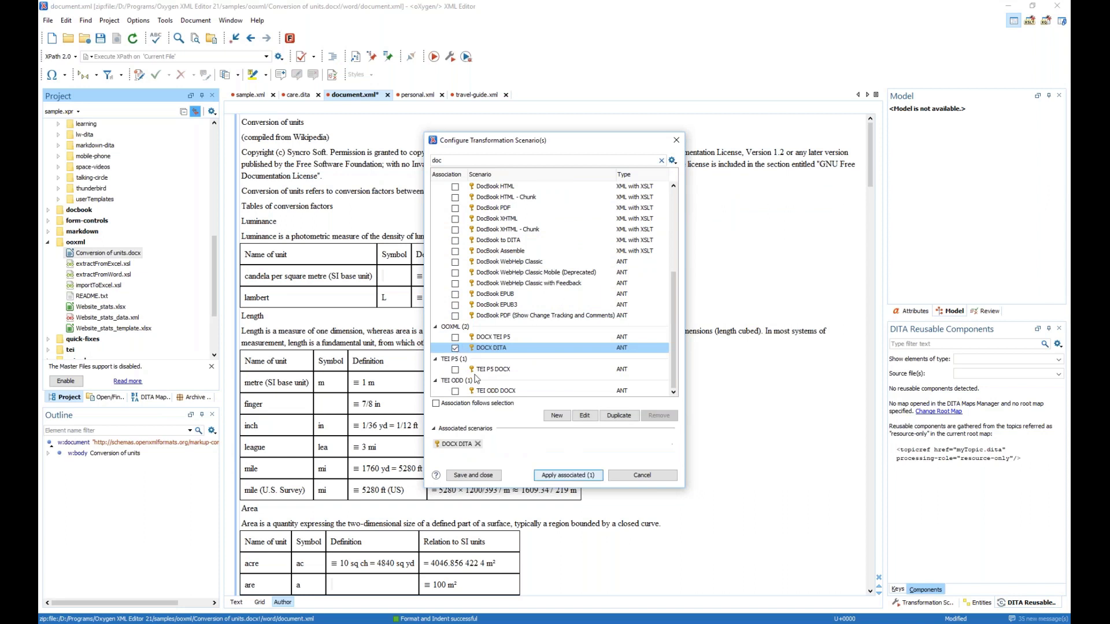
{"action": "left_click", "coordinate": [569, 475]}
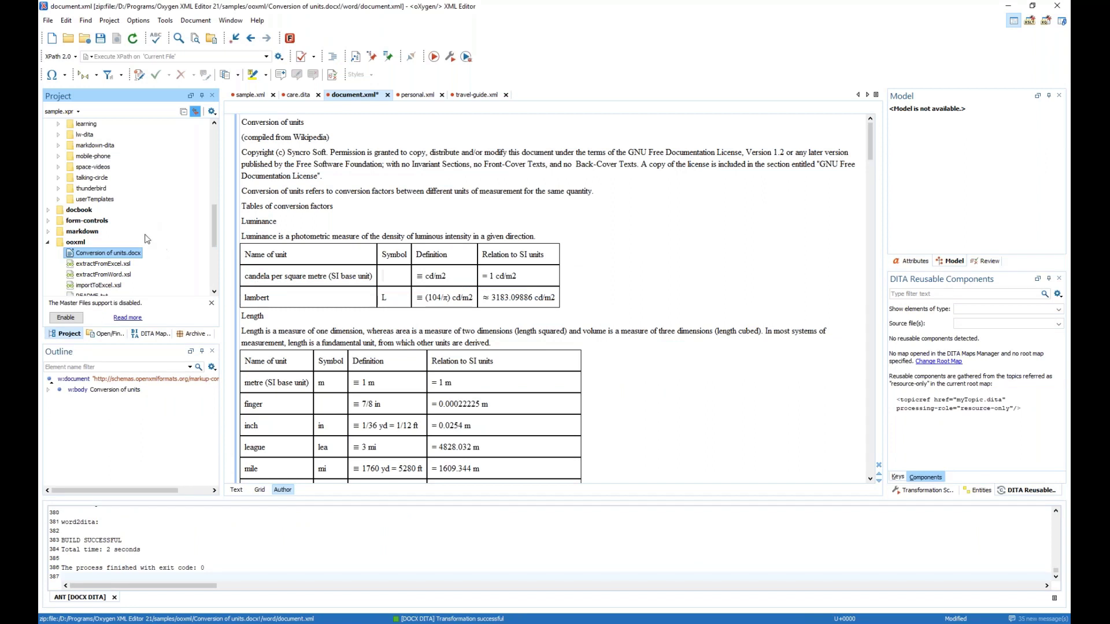
Look through the ooxml project folder and the DOCX DITA transformation log for the generated output.
{"action": "scroll", "coordinate": [110, 245], "scroll_direction": "down", "scroll_amount": 3}
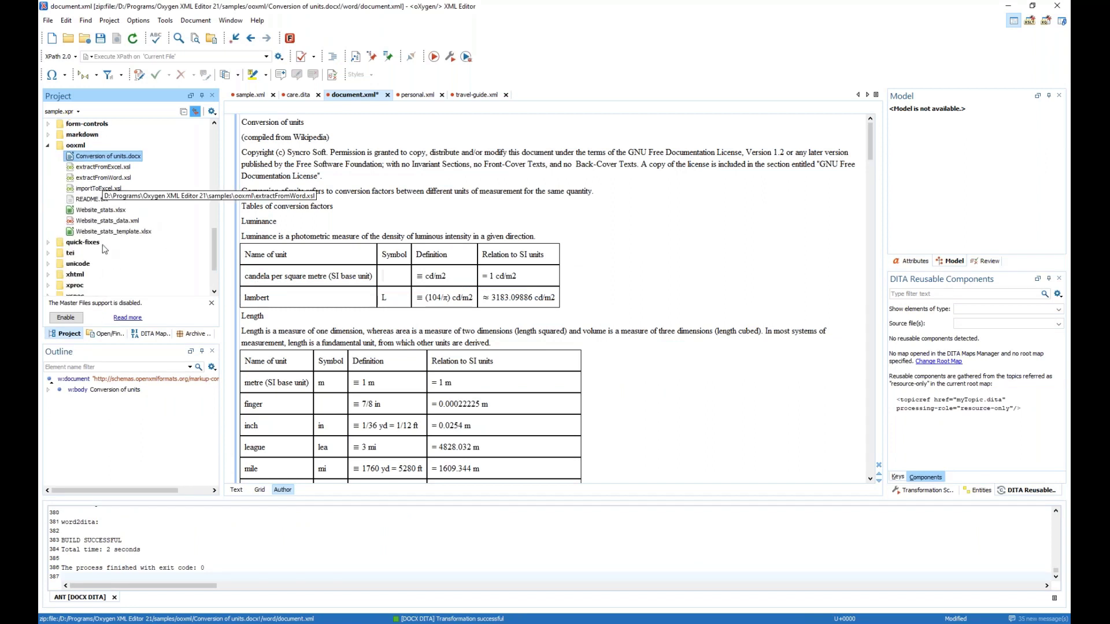
{"action": "scroll", "coordinate": [105, 248], "scroll_direction": "up", "scroll_amount": 1}
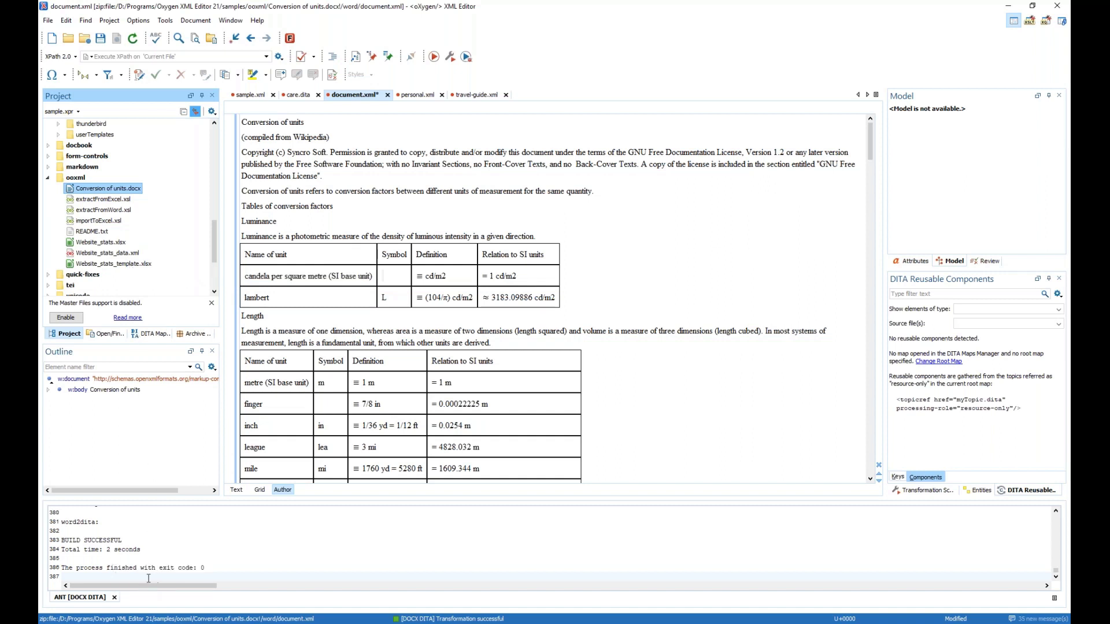
{"action": "scroll", "coordinate": [153, 561], "scroll_direction": "up", "scroll_amount": 4}
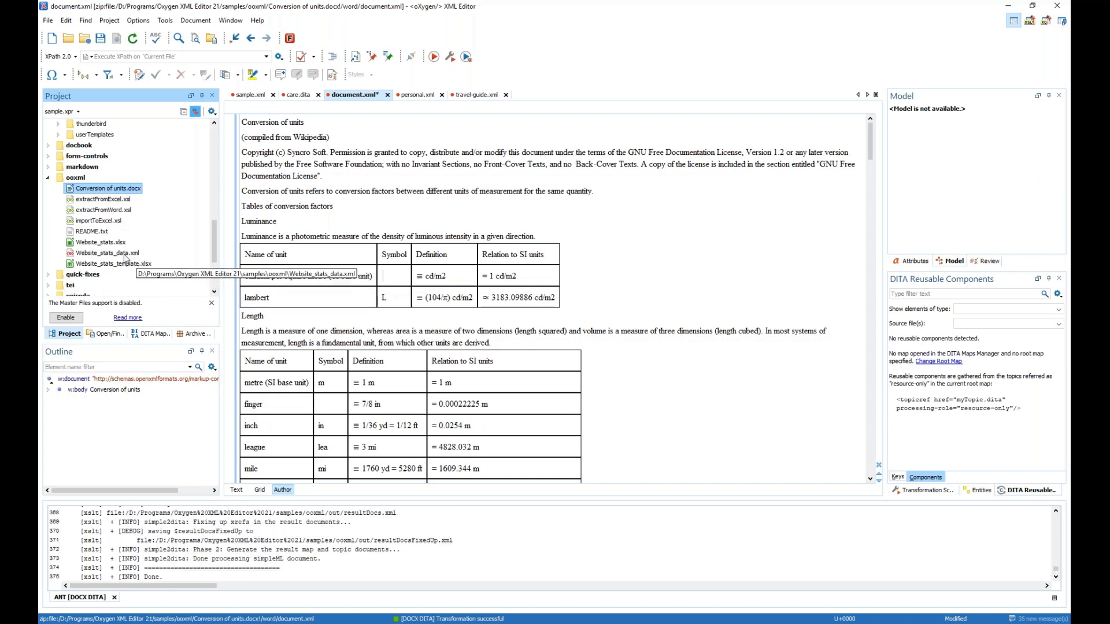
{"action": "scroll", "coordinate": [126, 259], "scroll_direction": "up", "scroll_amount": 5}
{"action": "scroll", "coordinate": [129, 262], "scroll_direction": "down", "scroll_amount": 3}
{"action": "left_click", "coordinate": [49, 179]}
{"action": "scroll", "coordinate": [77, 240], "scroll_direction": "down", "scroll_amount": 5}
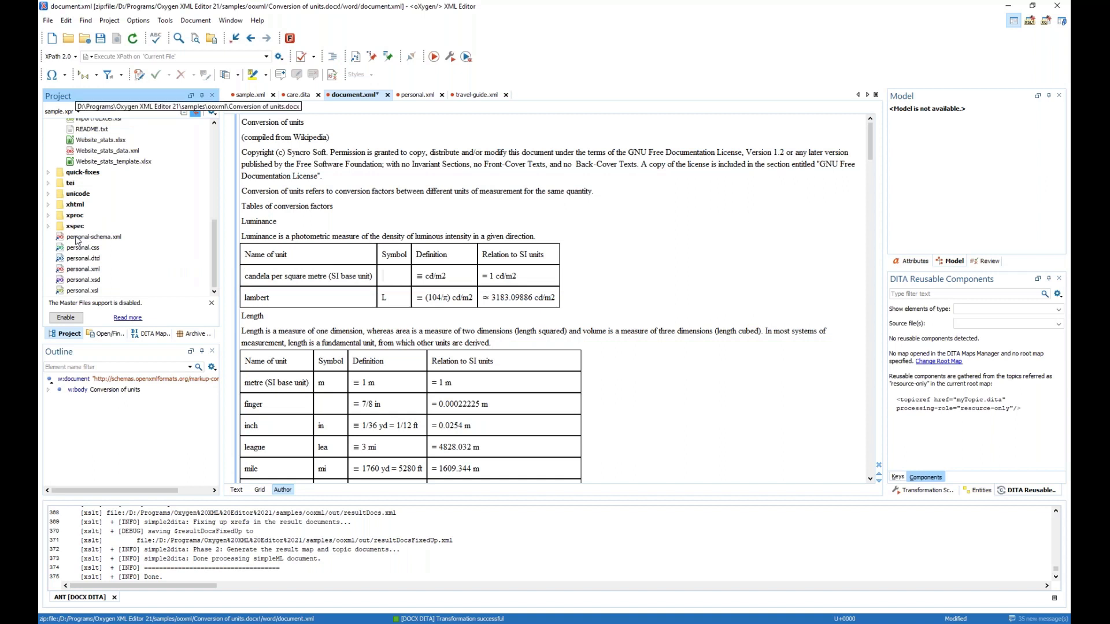
{"action": "left_click", "coordinate": [387, 352]}
{"action": "key", "text": "Escape"}
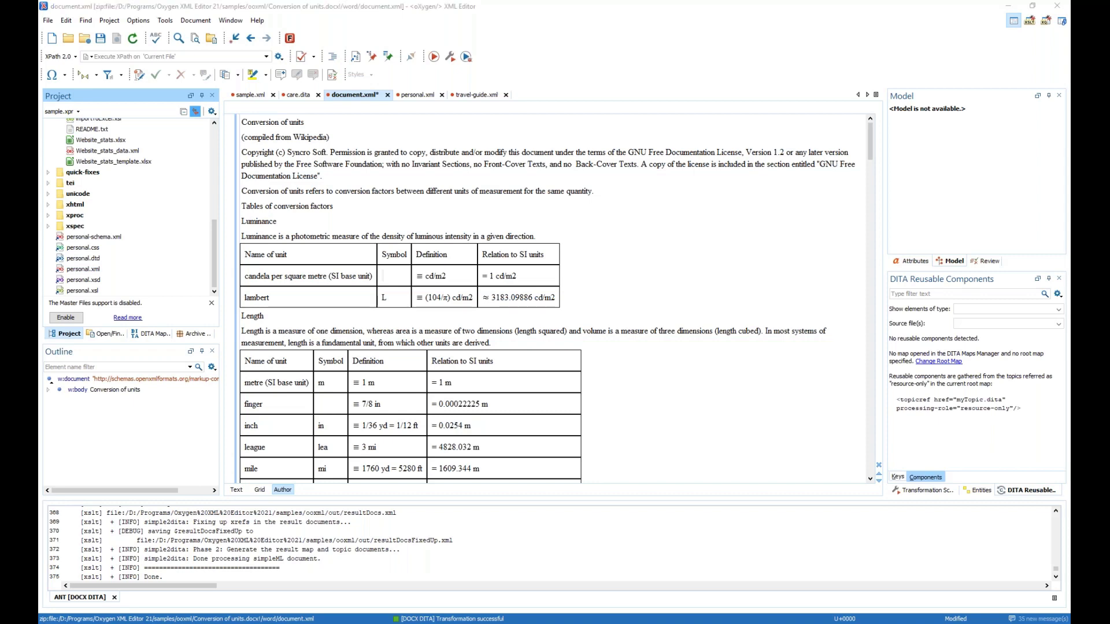
{"action": "key", "text": "alt+Tab"}
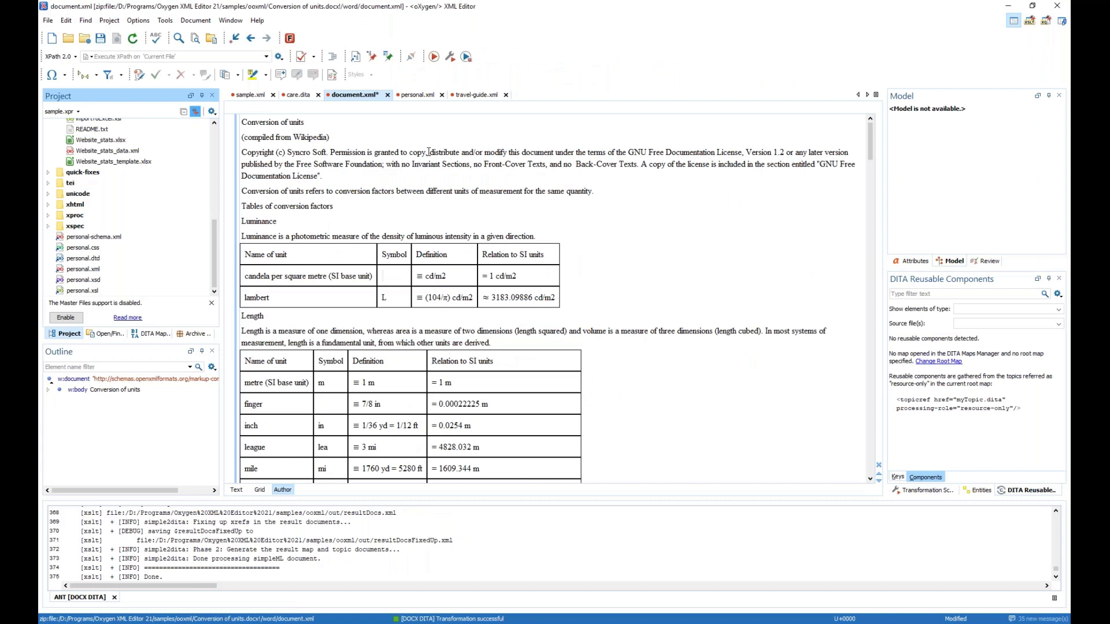
Save document.xml inside the Conversion of units.docx archive without making a backup copy.
{"action": "right_click", "coordinate": [428, 151]}
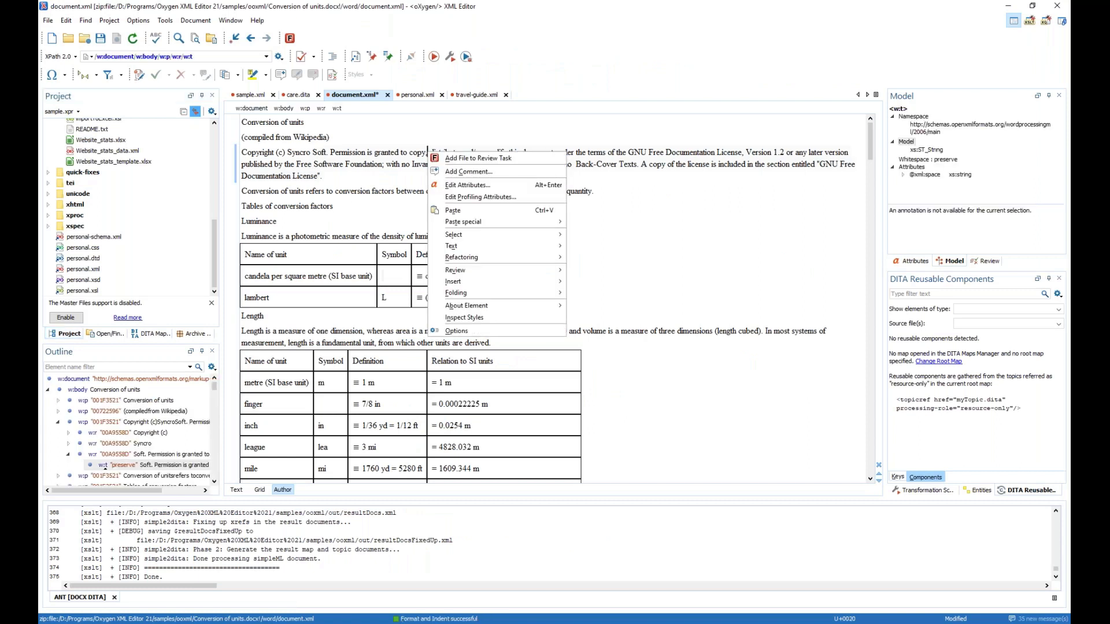
{"action": "left_click", "coordinate": [352, 157]}
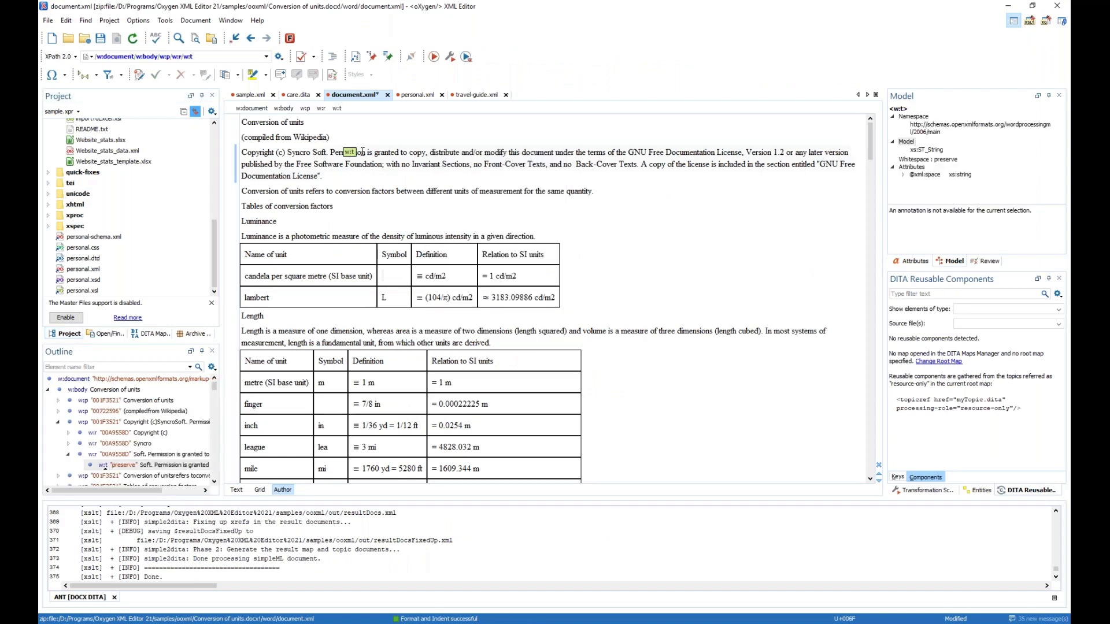
{"action": "key", "text": "ctrl+s"}
{"action": "left_click", "coordinate": [436, 152]}
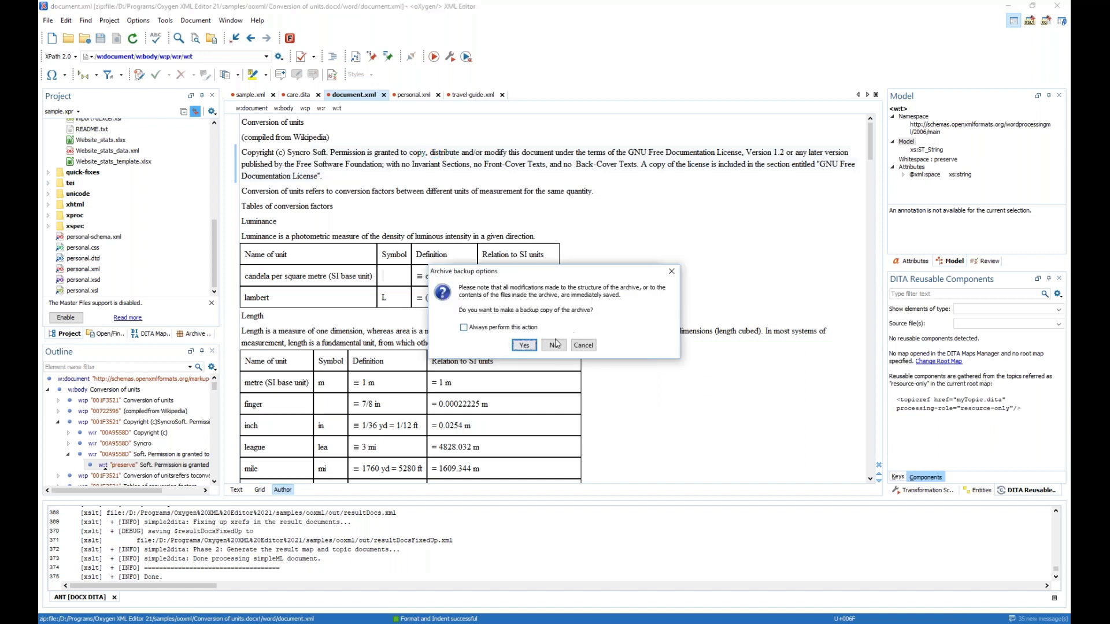
{"action": "left_click", "coordinate": [554, 347]}
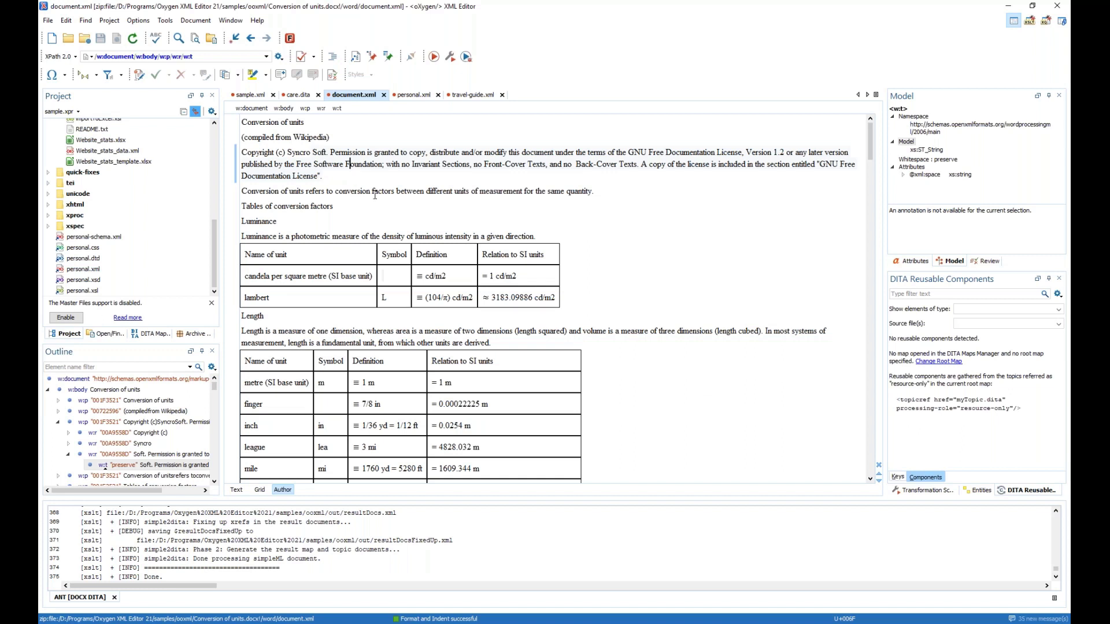
Show the archive contents of Conversion of units.docx and select document.xml in the word folder.
{"action": "scroll", "coordinate": [168, 225], "scroll_direction": "up", "scroll_amount": 3}
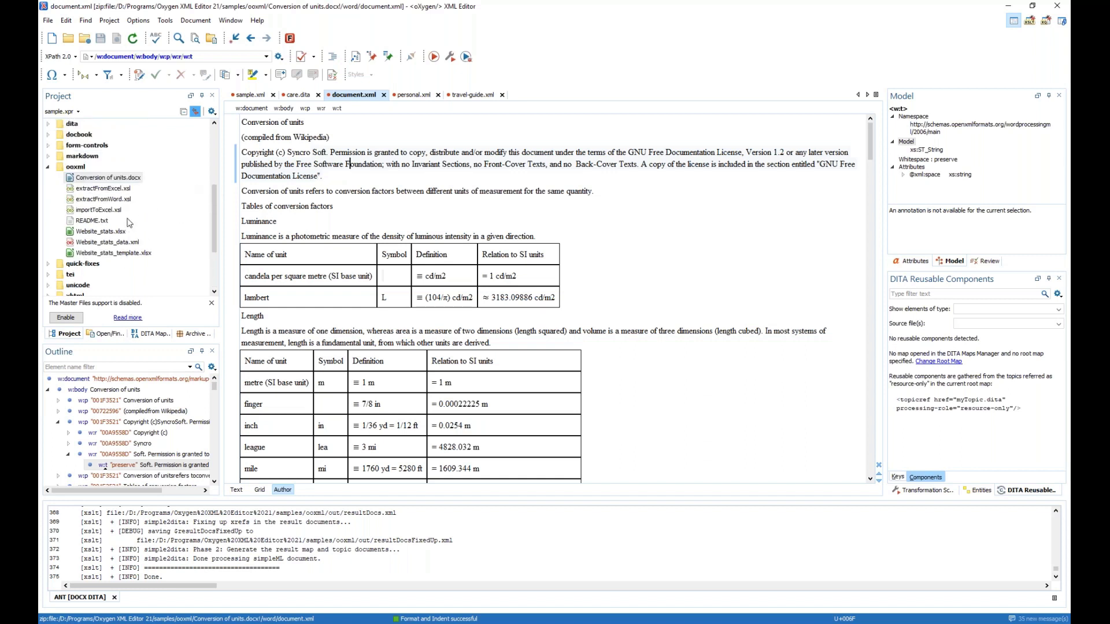
{"action": "left_click", "coordinate": [197, 334]}
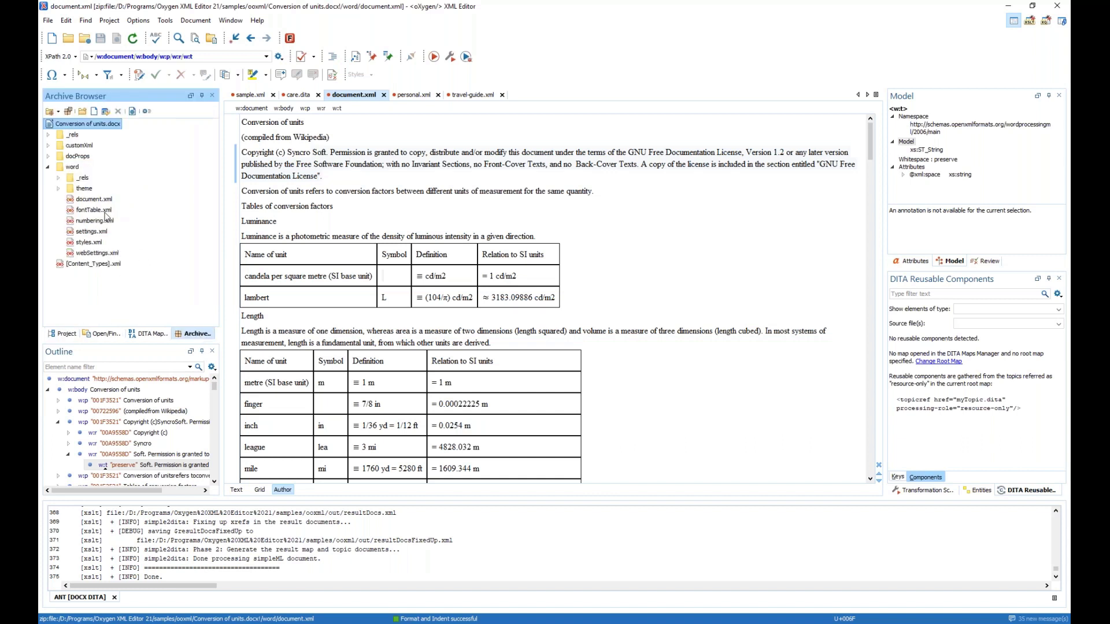
{"action": "left_click", "coordinate": [87, 201]}
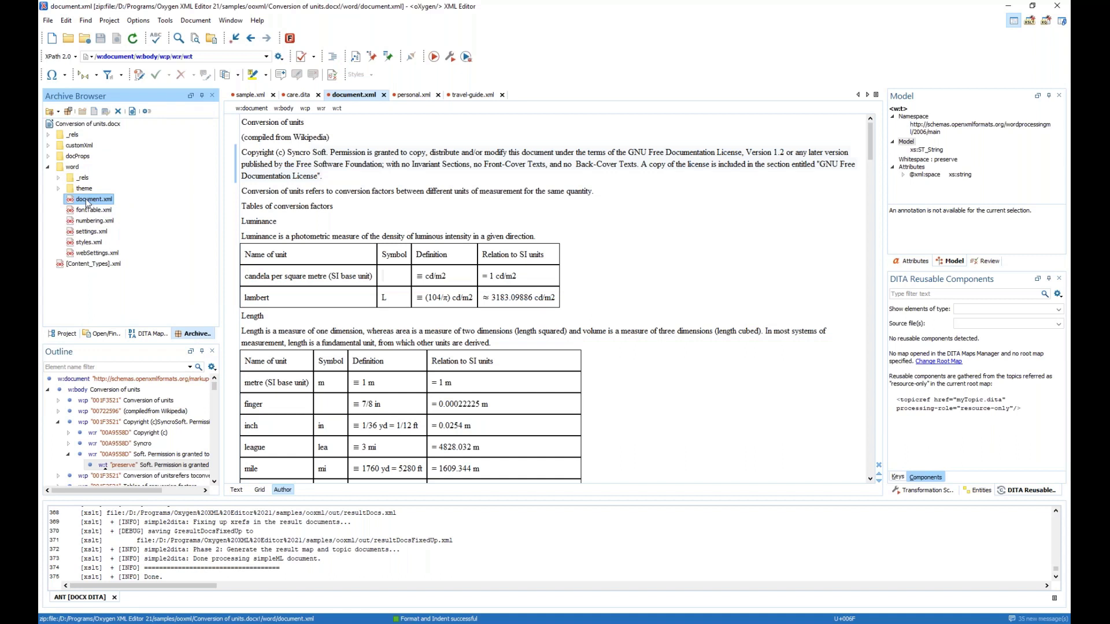
Associate the DOCX DITA transformation scenario with the open document.xml and apply it.
{"action": "right_click", "coordinate": [383, 158]}
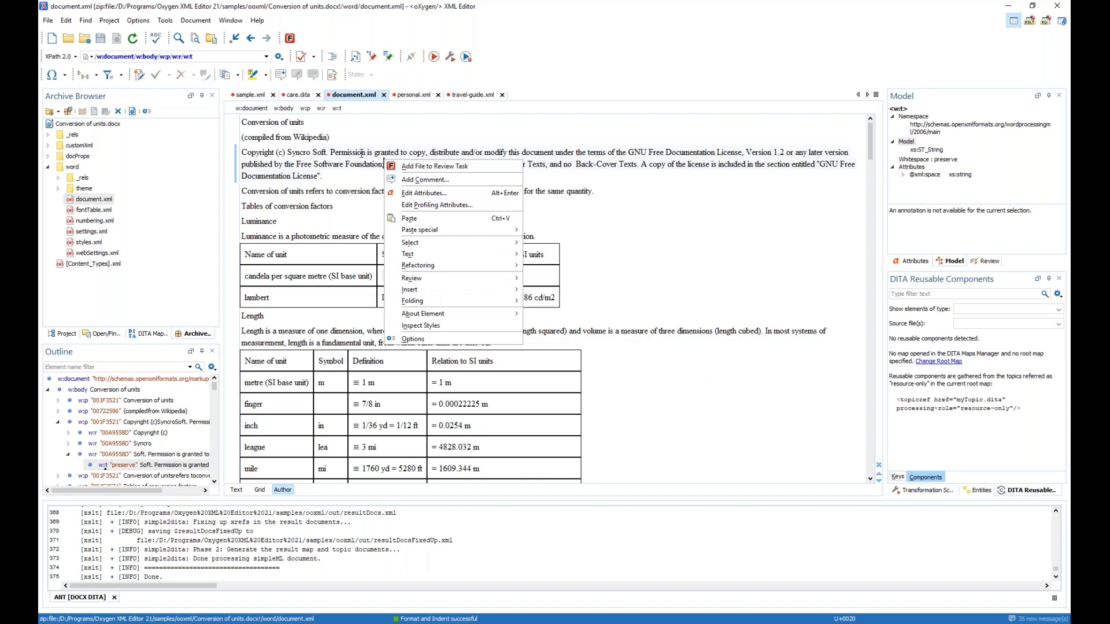
{"action": "left_click", "coordinate": [362, 153]}
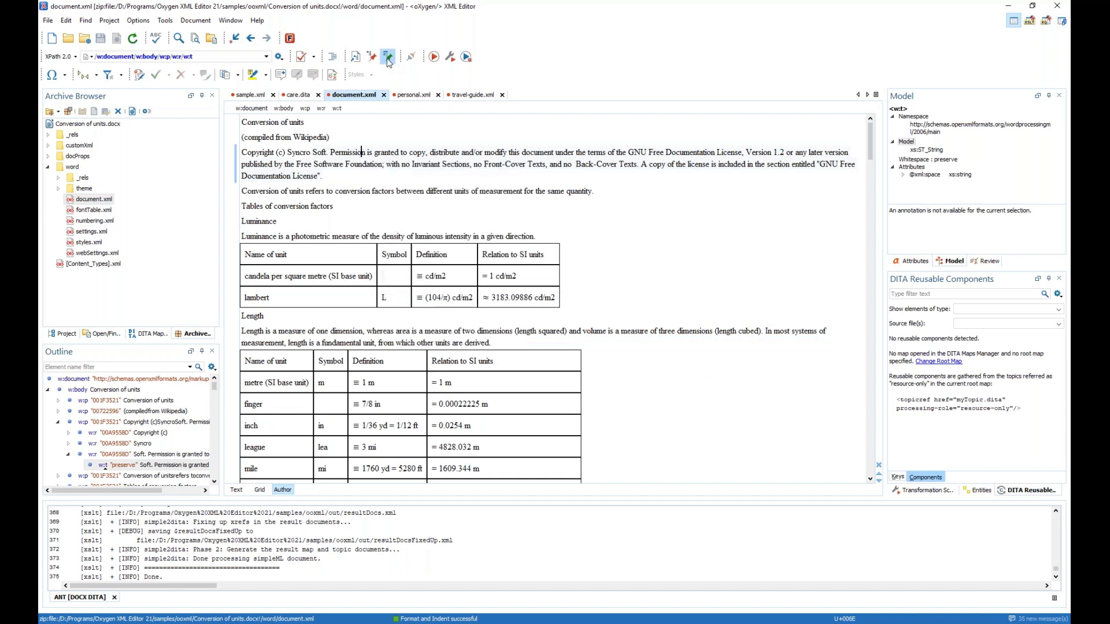
{"action": "left_click", "coordinate": [449, 57]}
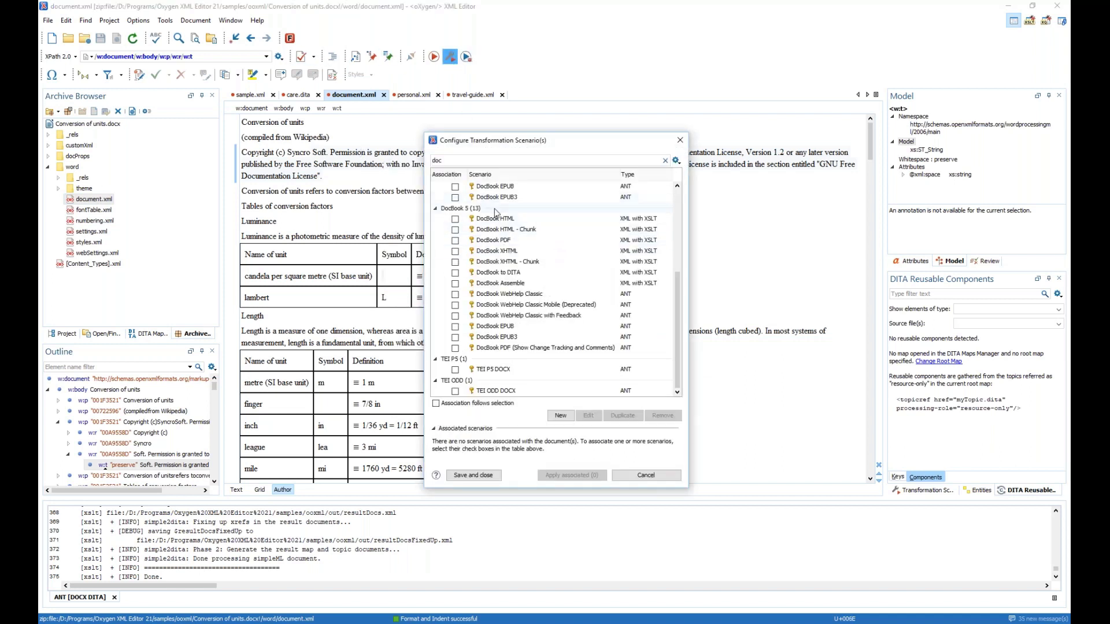
{"action": "double_click", "coordinate": [491, 157]}
{"action": "left_click", "coordinate": [491, 157]}
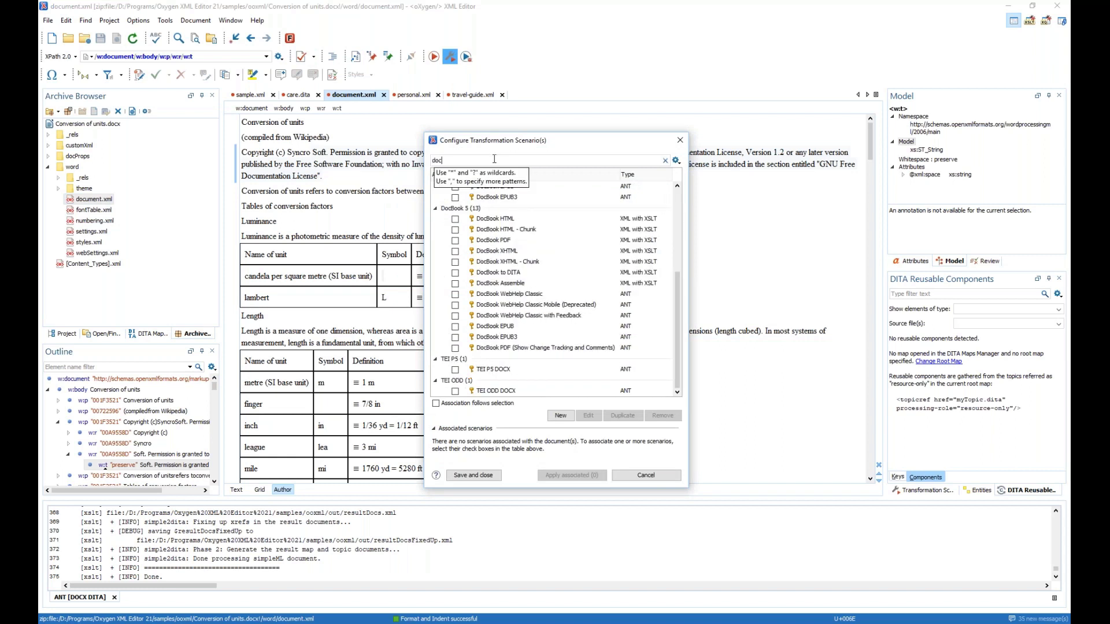
{"action": "scroll", "coordinate": [513, 248], "scroll_direction": "up", "scroll_amount": 5}
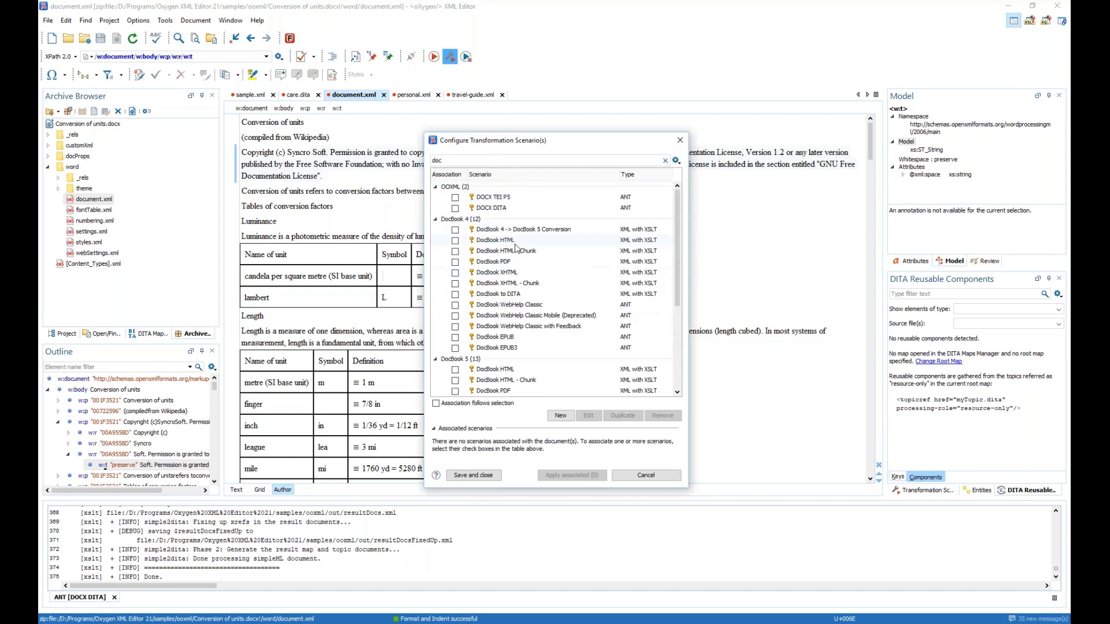
{"action": "left_click", "coordinate": [459, 208]}
{"action": "left_click", "coordinate": [455, 208]}
{"action": "left_click", "coordinate": [572, 475]}
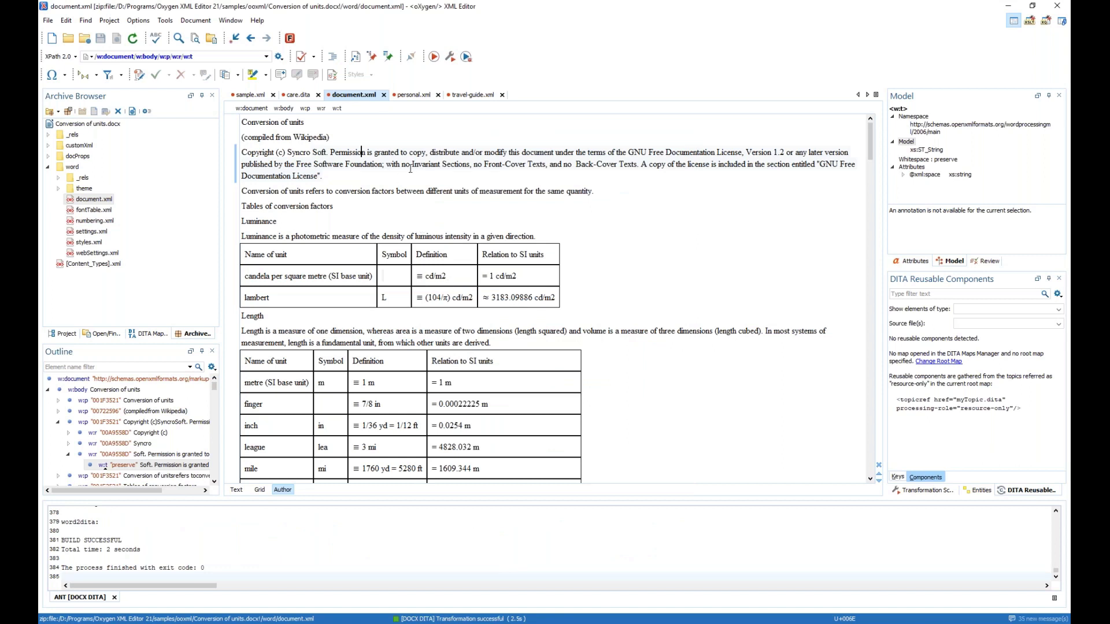
Open [Content_Types].xml from the archive to view its content and close it again.
{"action": "double_click", "coordinate": [79, 265]}
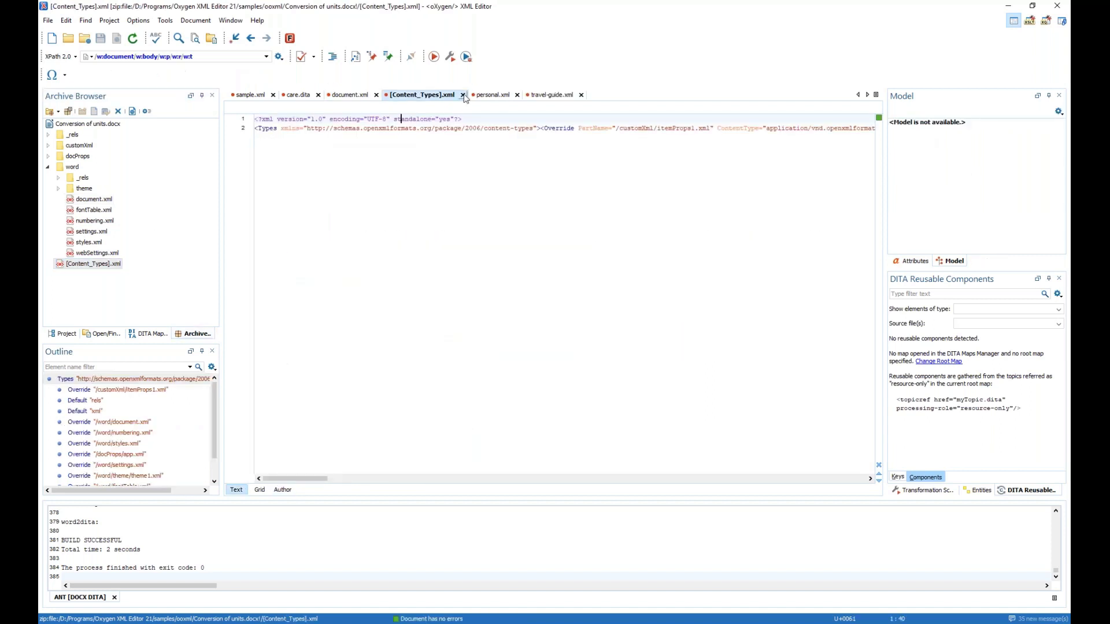
{"action": "left_click", "coordinate": [463, 95]}
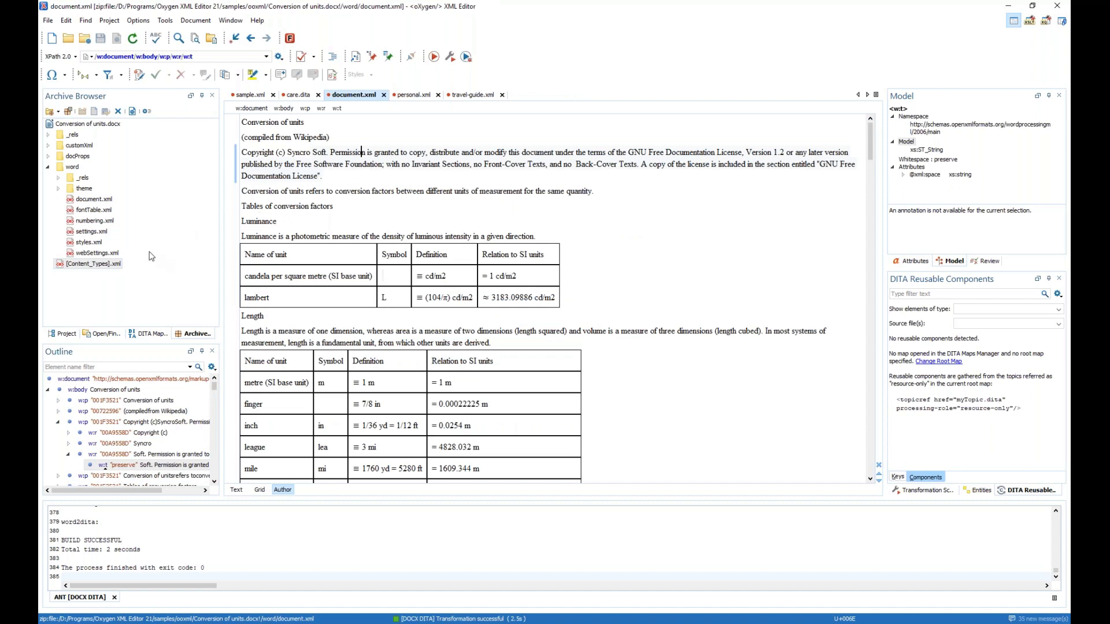
{"action": "left_click", "coordinate": [259, 249]}
{"action": "mouse_move", "coordinate": [236, 623]}
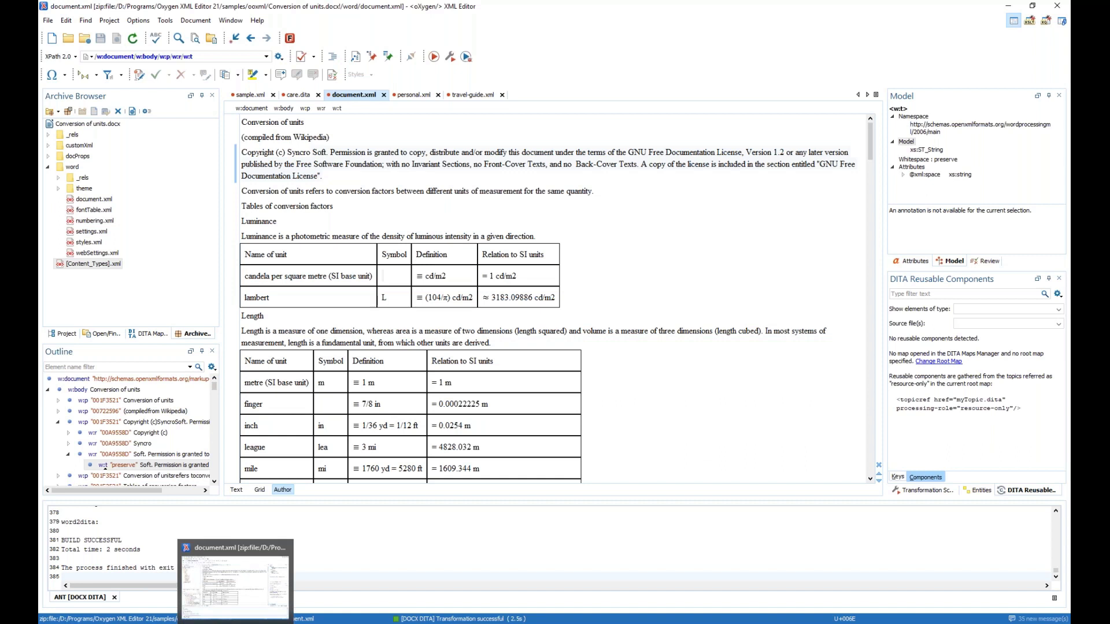
Review the log of the DOCX DITA transformation and close its results.
{"action": "left_click", "coordinate": [157, 579]}
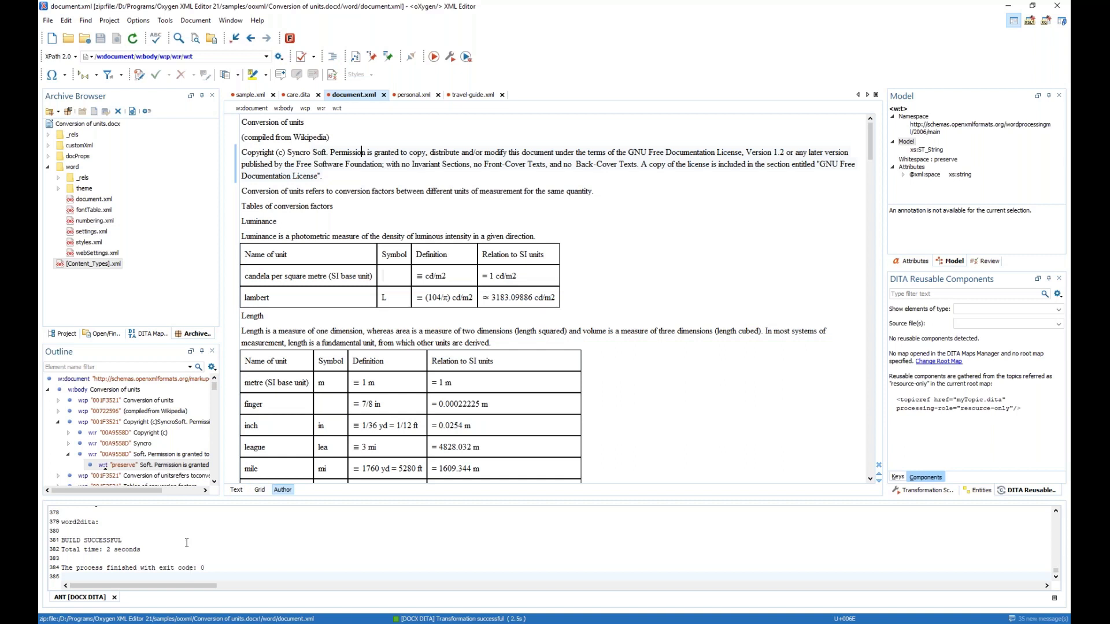
{"action": "scroll", "coordinate": [184, 541], "scroll_direction": "up", "scroll_amount": 1}
{"action": "scroll", "coordinate": [162, 550], "scroll_direction": "up", "scroll_amount": 5}
{"action": "scroll", "coordinate": [162, 550], "scroll_direction": "down", "scroll_amount": 6}
{"action": "left_click", "coordinate": [115, 598]}
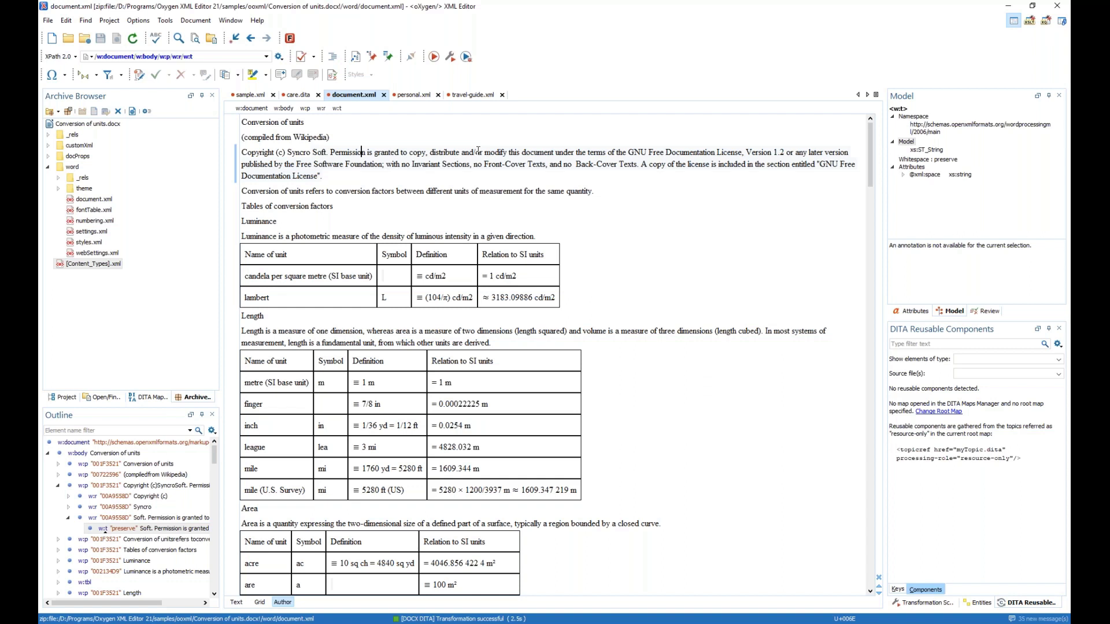
Switch to docsAsCodeDITA.pdf and bring its Format capabilities page into view over the presentation.
{"action": "left_click", "coordinate": [212, 99]}
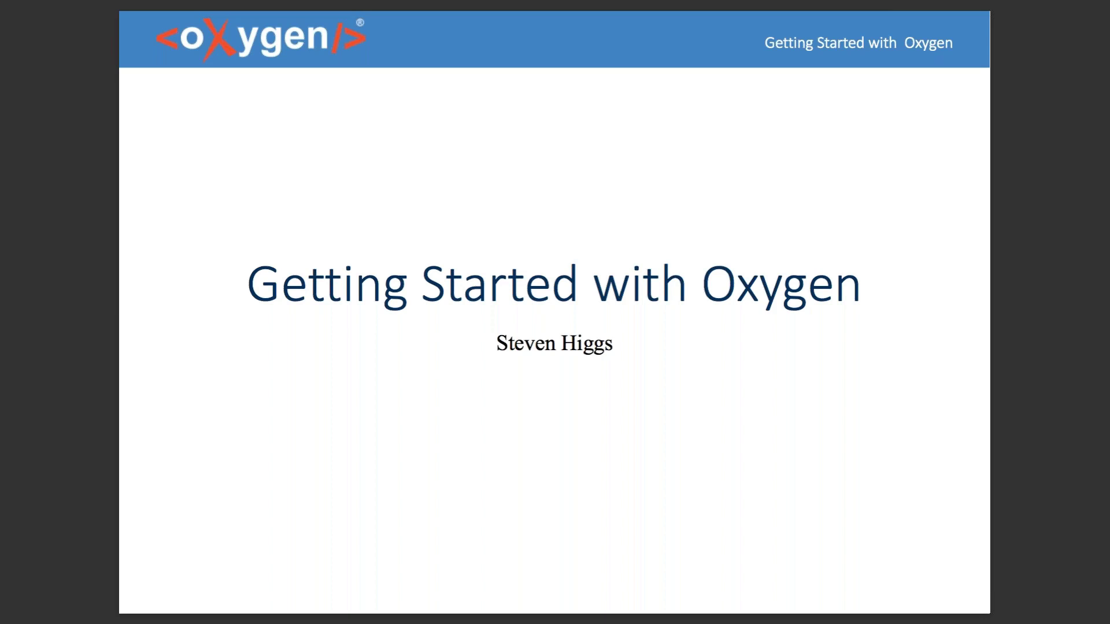
{"action": "left_click_drag", "start_coordinate": [0, 173], "coordinate": [858, 109]}
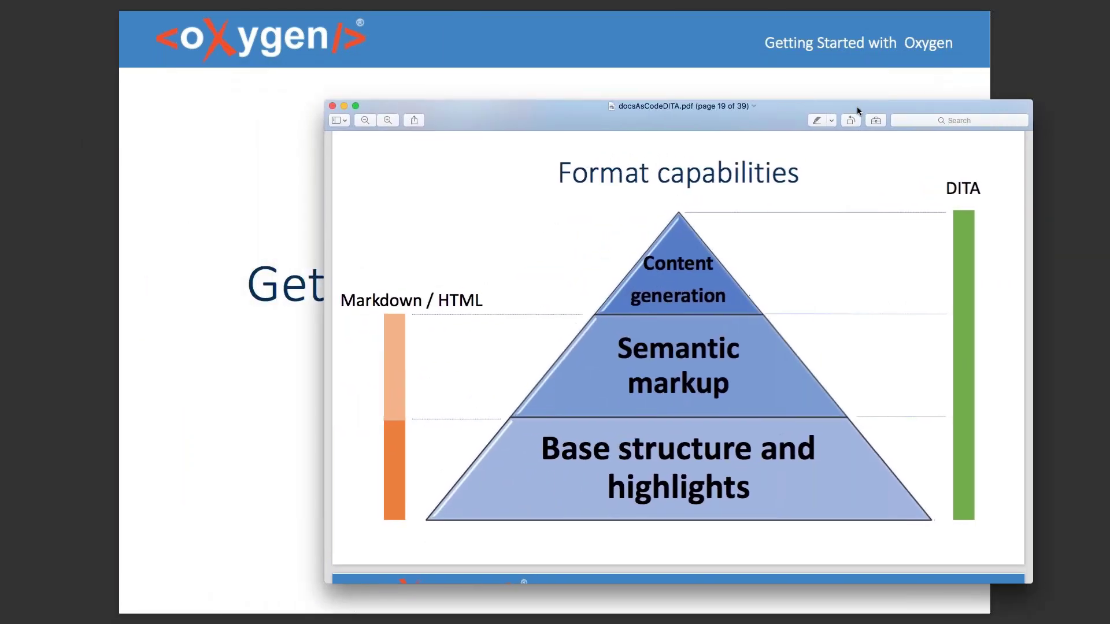